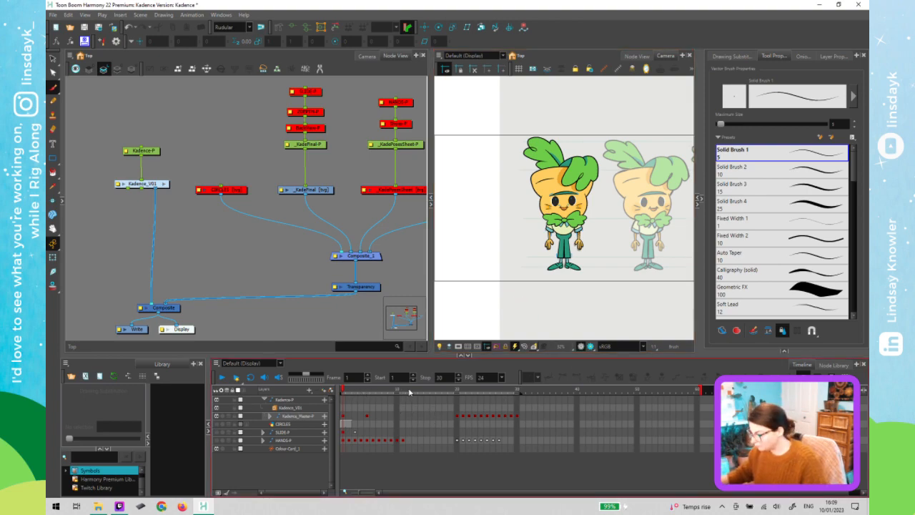
Return the timeline to frame 1 and move the CIRCLES drawing node closer to the _KadeFinal drawing node
{"action": "left_click_drag", "start_coordinate": [451, 394], "coordinate": [379, 404]}
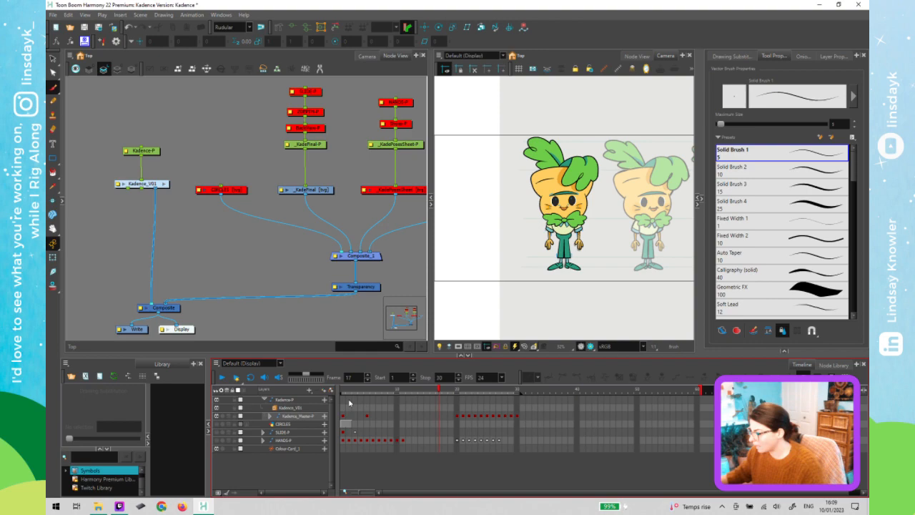
{"action": "left_click", "coordinate": [341, 404]}
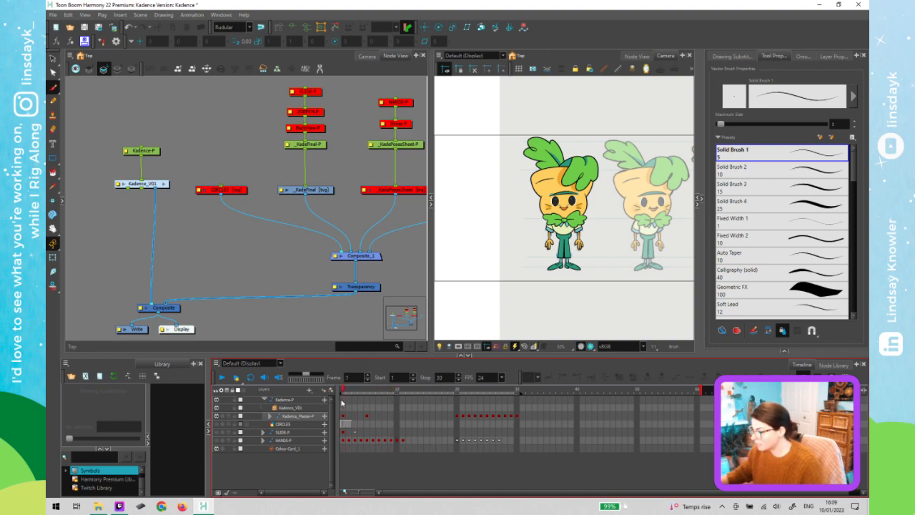
{"action": "left_click", "coordinate": [264, 300]}
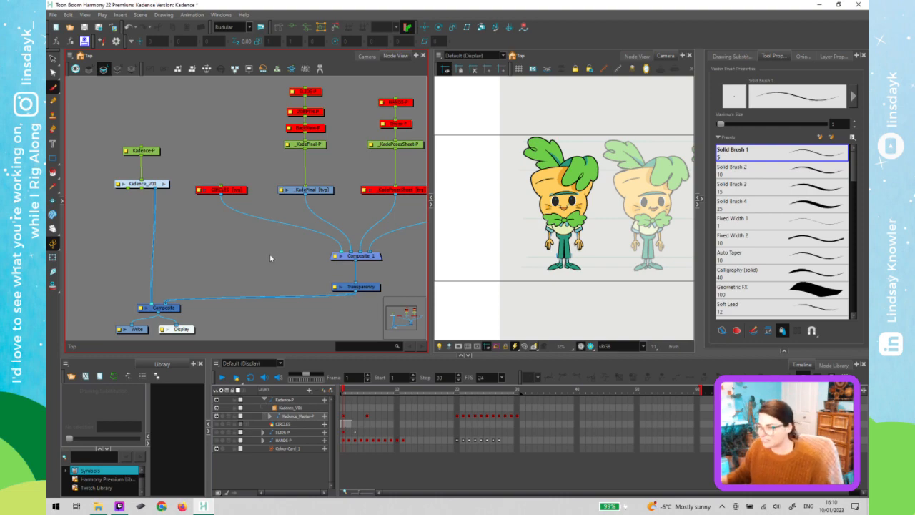
{"action": "left_click_drag", "start_coordinate": [245, 190], "coordinate": [268, 190]}
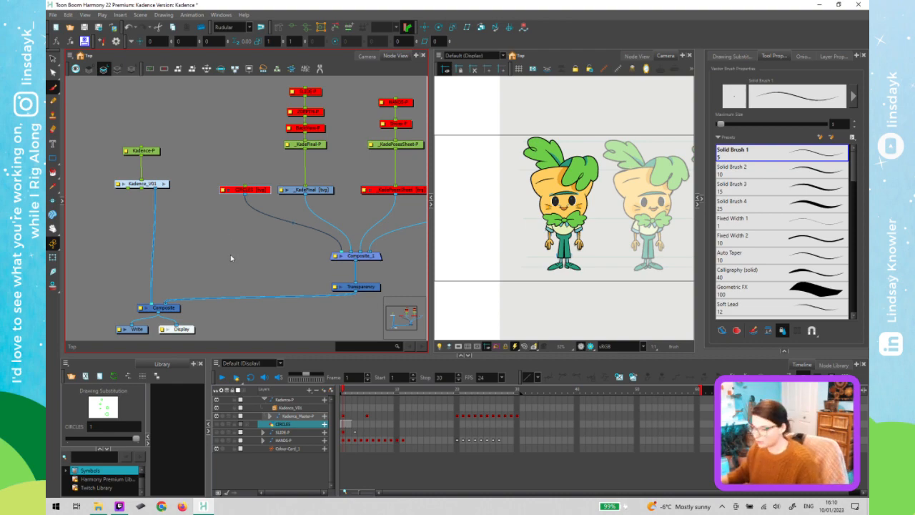
{"action": "left_click", "coordinate": [202, 219]}
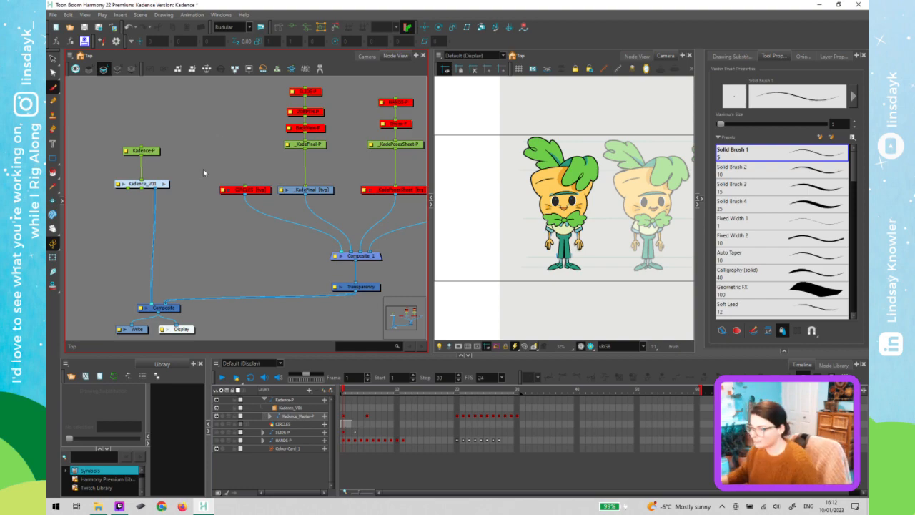
Open the Kadence_V01 group and examine how its Body, Arms and LowerBody node sections connect
{"action": "left_click", "coordinate": [164, 184]}
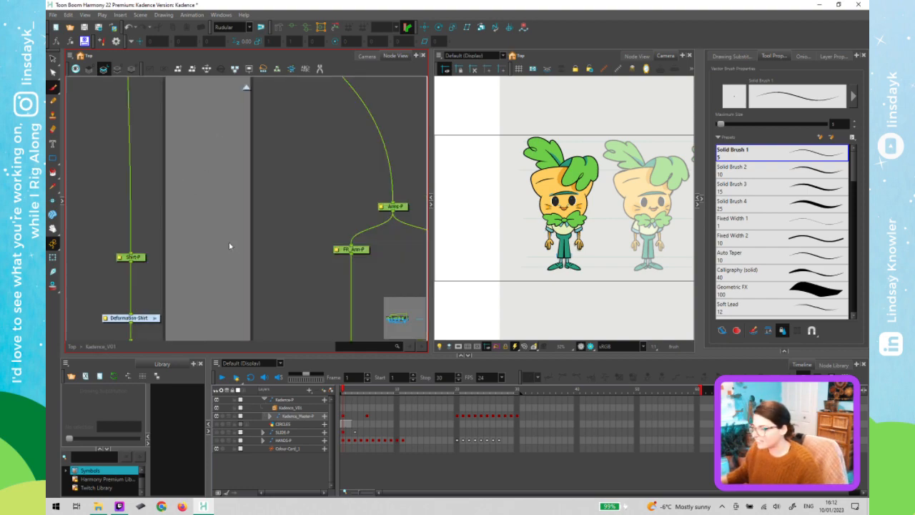
{"action": "scroll", "coordinate": [207, 268], "scroll_direction": "down", "scroll_amount": 5}
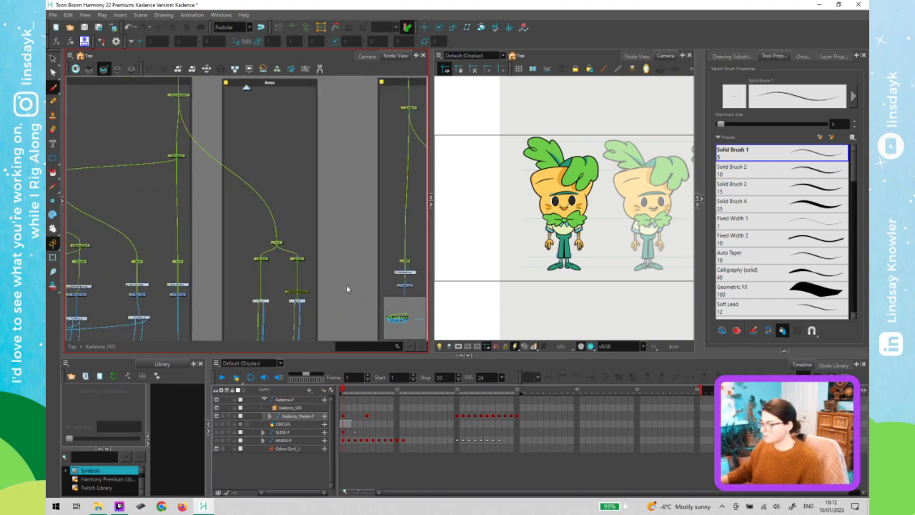
{"action": "scroll", "coordinate": [200, 263], "scroll_direction": "down", "scroll_amount": 3}
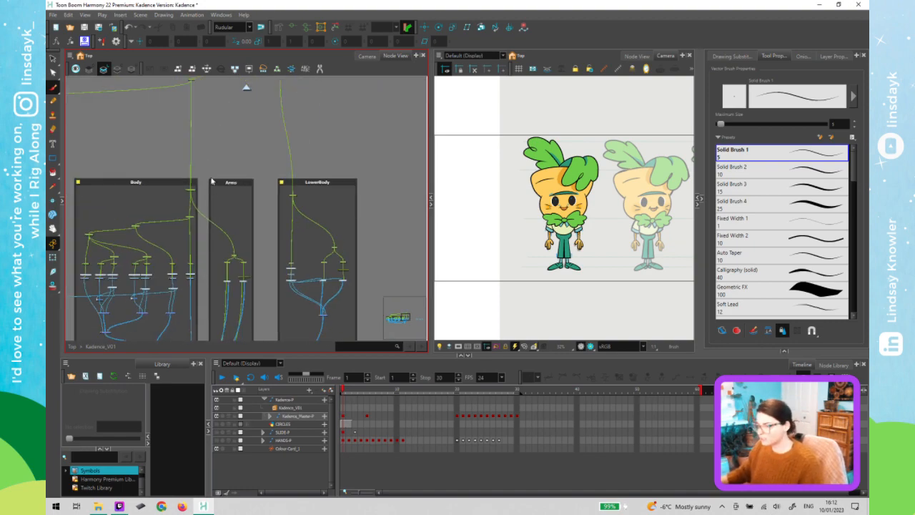
{"action": "left_click_drag", "start_coordinate": [226, 155], "coordinate": [237, 173]}
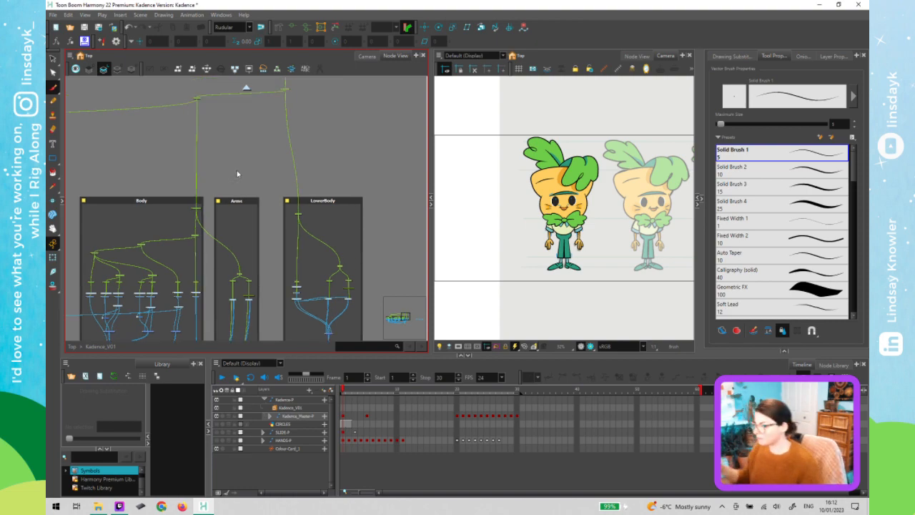
{"action": "left_click", "coordinate": [399, 169]}
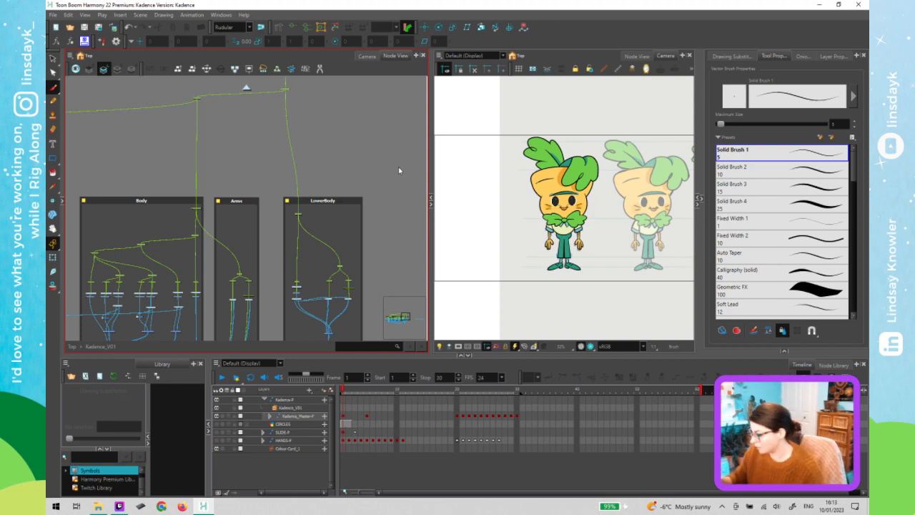
Go to frame 5 in the timeline
{"action": "left_click", "coordinate": [443, 425]}
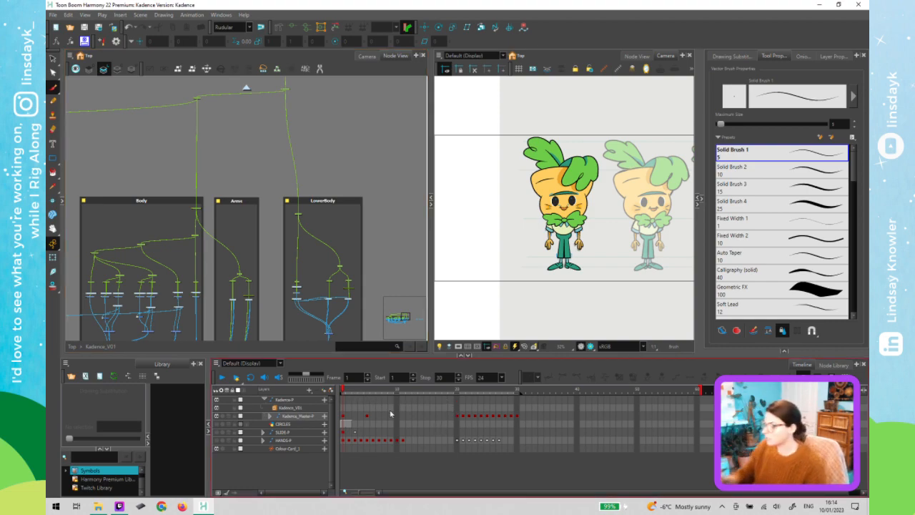
{"action": "left_click", "coordinate": [342, 394]}
{"action": "left_click", "coordinate": [341, 393]}
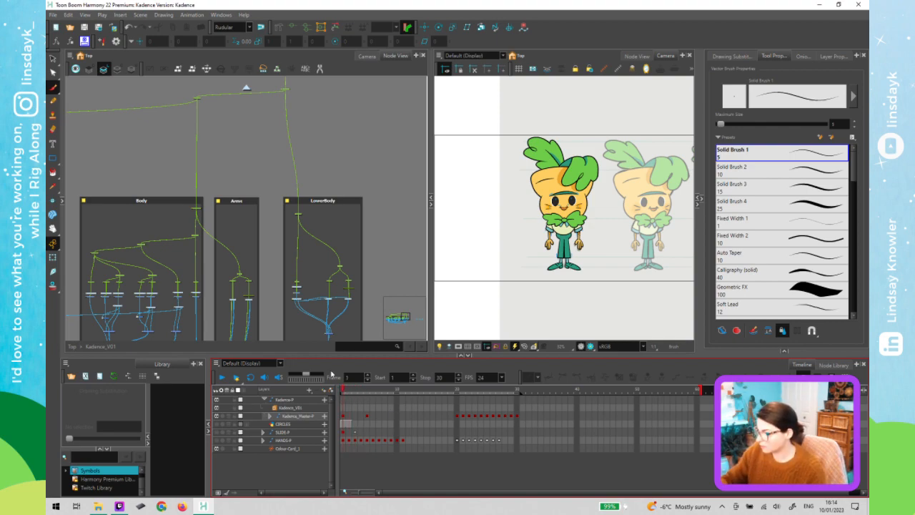
{"action": "left_click", "coordinate": [379, 393]}
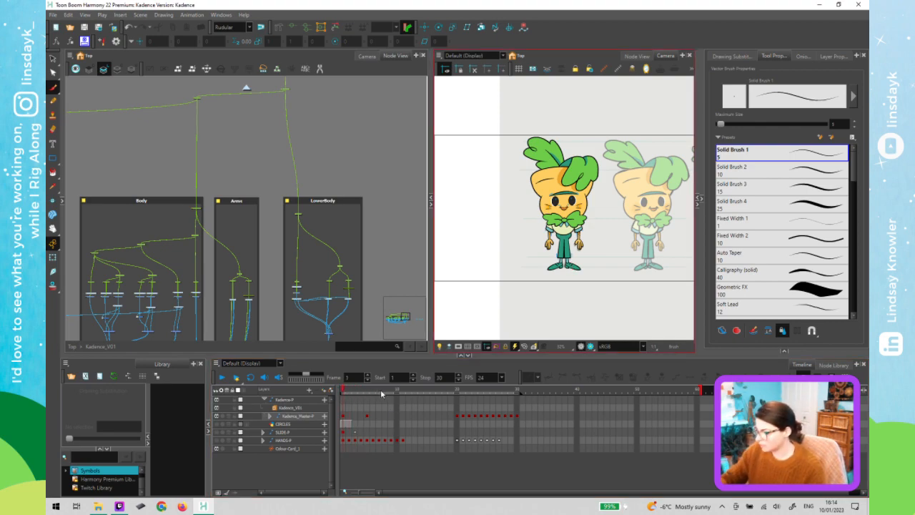
{"action": "left_click_drag", "start_coordinate": [391, 393], "coordinate": [368, 394]}
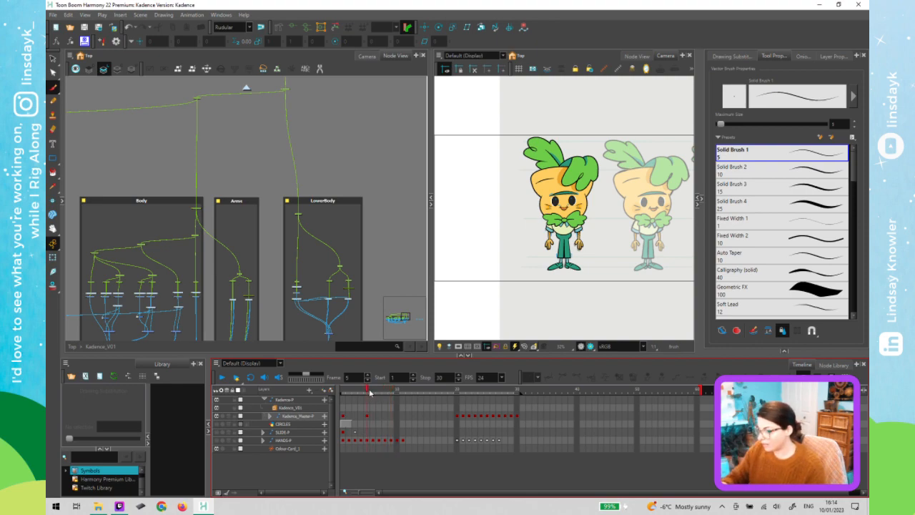
Locate the pegs above the rig's Body and LowerBody sections and select the Kadence_Master-P layer
{"action": "left_click", "coordinate": [343, 139]}
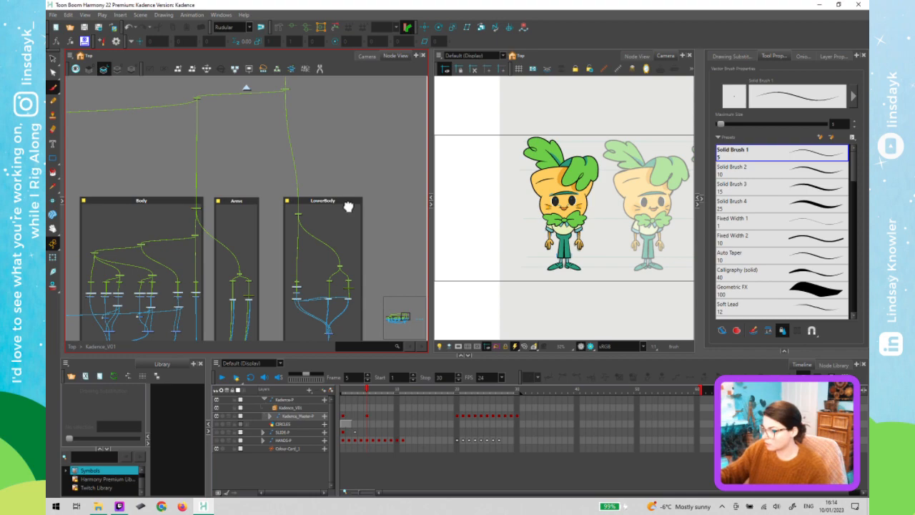
{"action": "scroll", "coordinate": [353, 200], "scroll_direction": "up", "scroll_amount": 4}
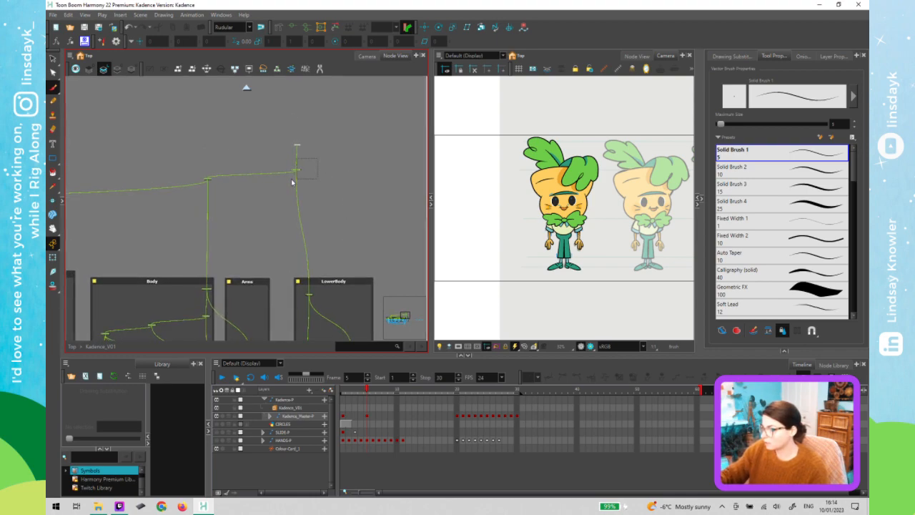
{"action": "left_click", "coordinate": [300, 416]}
{"action": "left_click", "coordinate": [340, 420]}
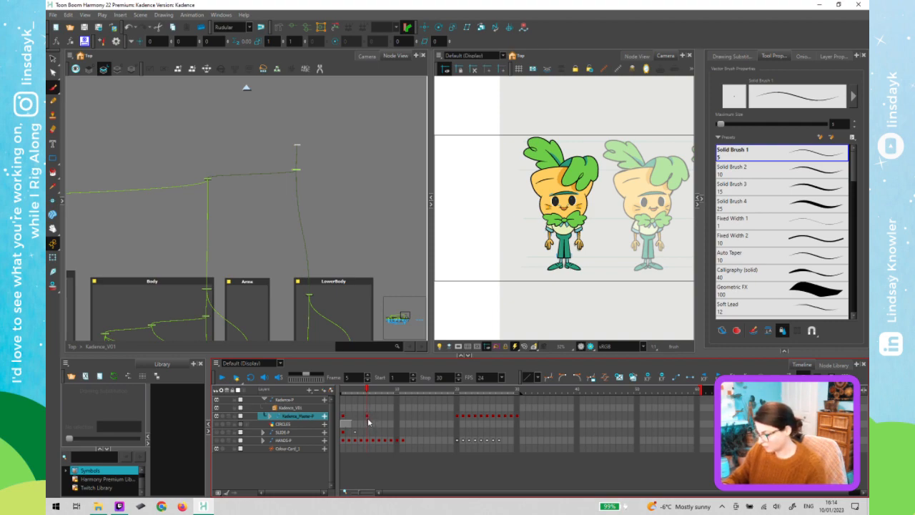
{"action": "left_click", "coordinate": [623, 260]}
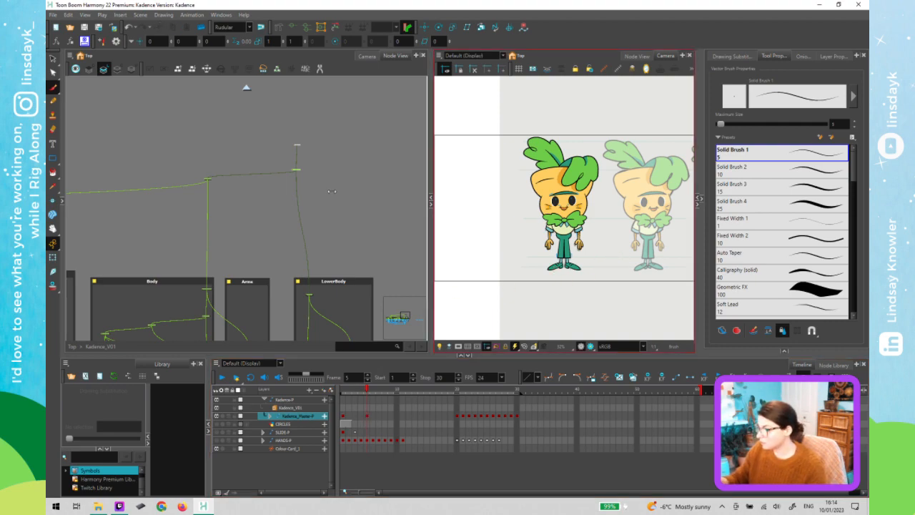
Return to the top-level node network and inspect the layer properties of the _KadeFinal-P peg
{"action": "left_click", "coordinate": [247, 87]}
{"action": "left_click_drag", "start_coordinate": [320, 269], "coordinate": [281, 251]}
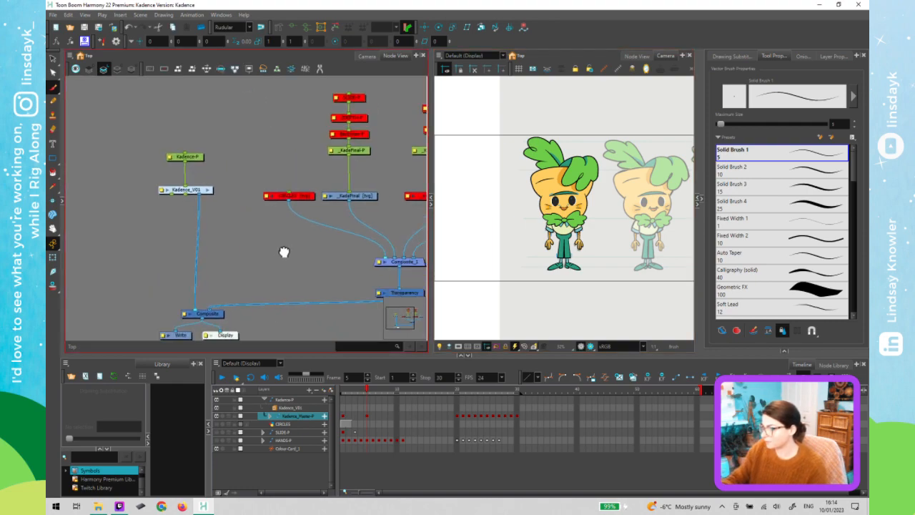
{"action": "left_click", "coordinate": [347, 149]}
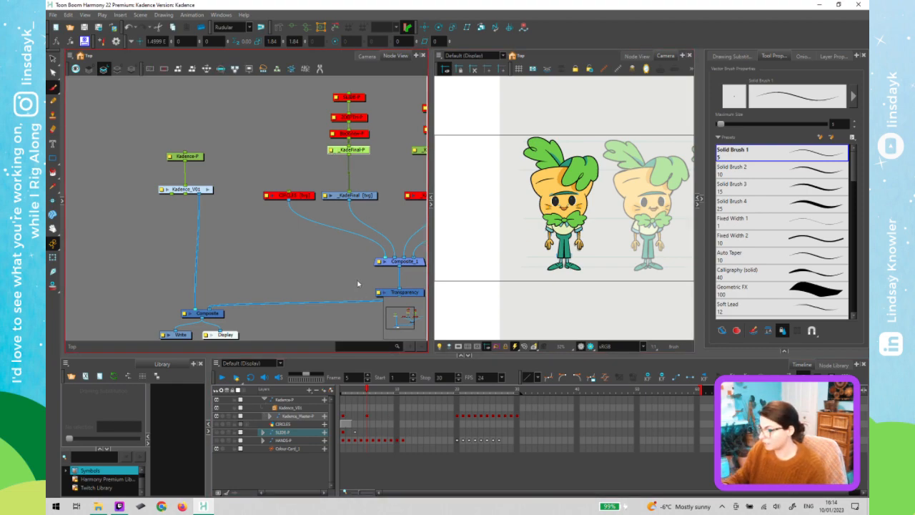
{"action": "key", "text": "ctrl+e"}
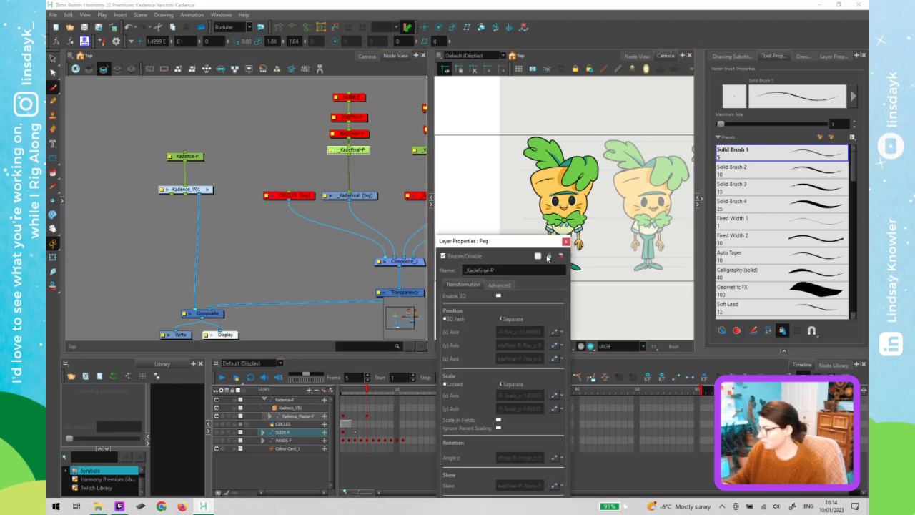
{"action": "left_click", "coordinate": [566, 241]}
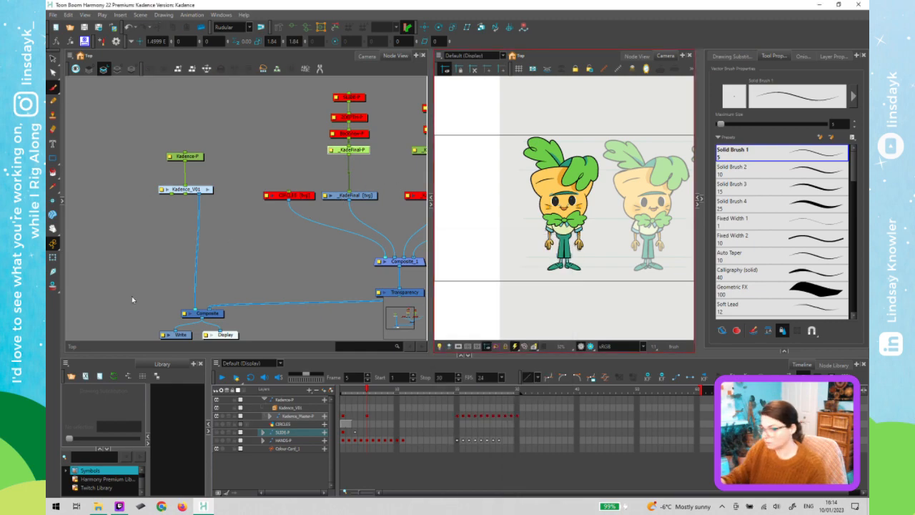
Activate the Transform tool, show the enlarged camera view beside the node network, and select the _KadeFinal-P peg
{"action": "left_click", "coordinate": [53, 257]}
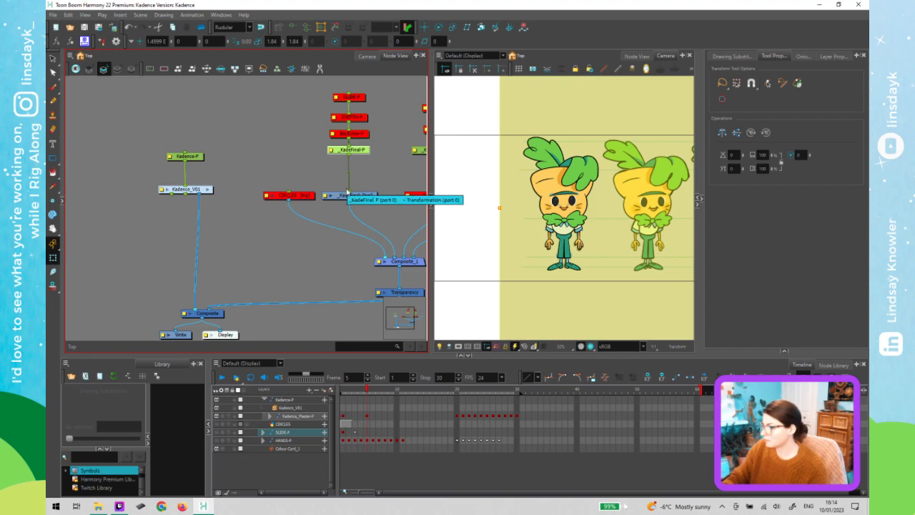
{"action": "left_click", "coordinate": [366, 57]}
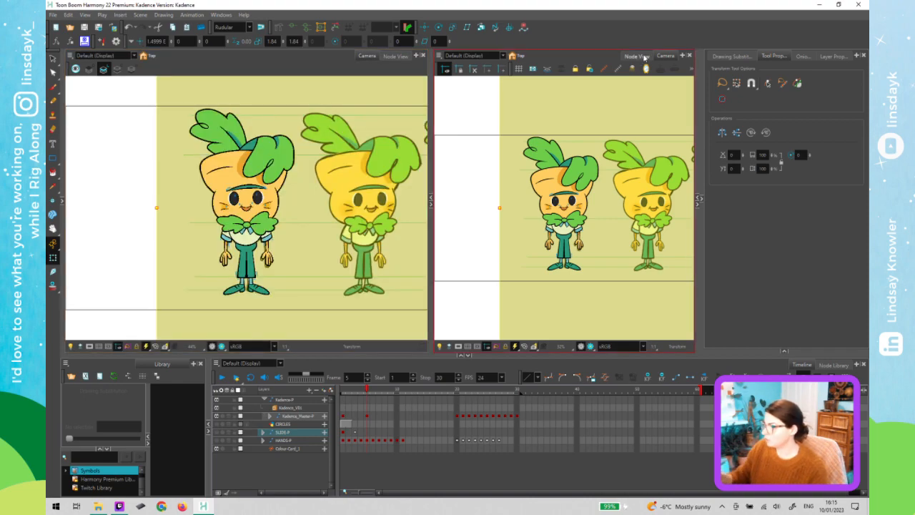
{"action": "left_click", "coordinate": [644, 57]}
{"action": "left_click", "coordinate": [578, 148]}
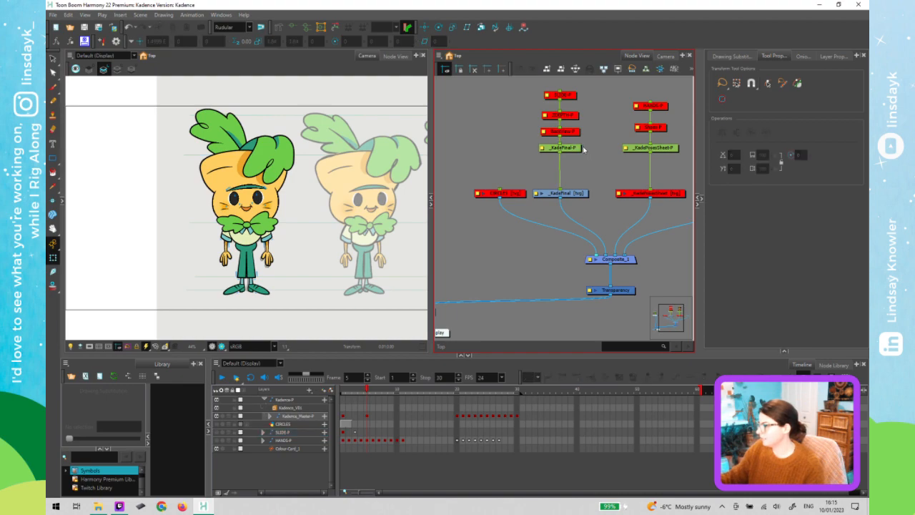
{"action": "left_click", "coordinate": [562, 149]}
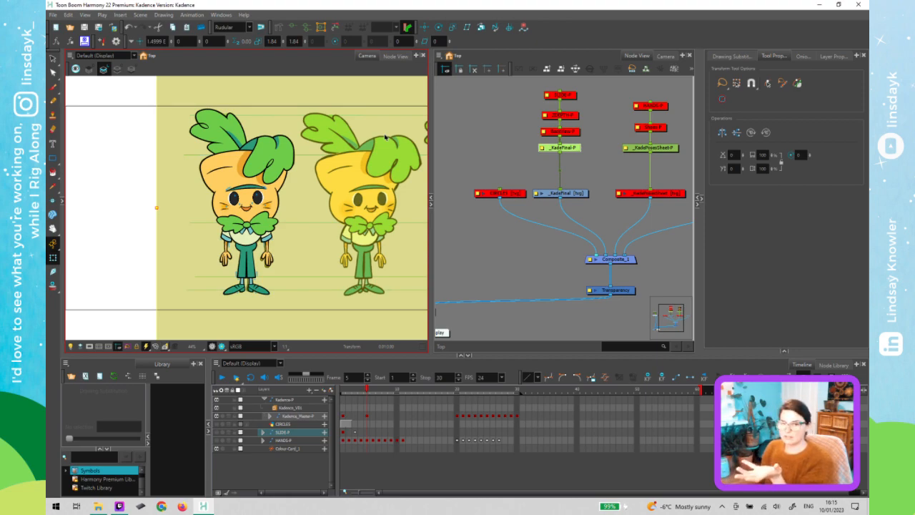
{"action": "left_click", "coordinate": [595, 146]}
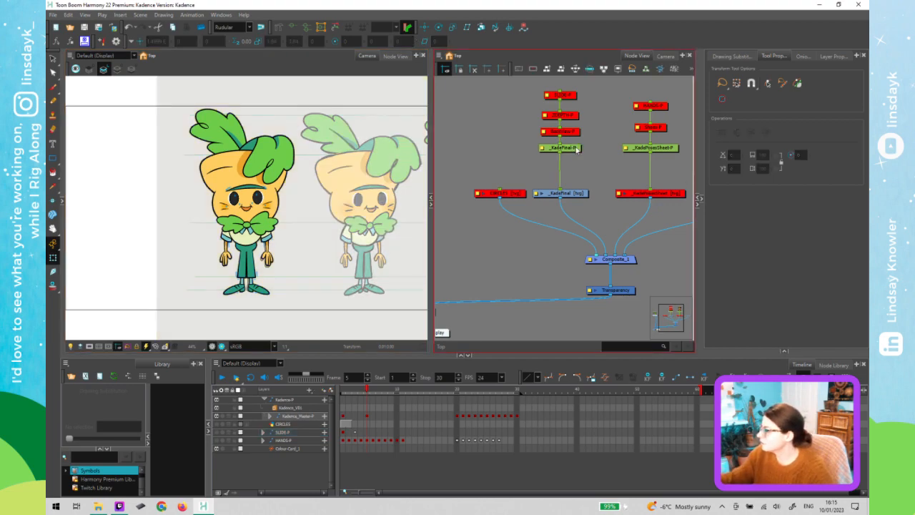
{"action": "left_click", "coordinate": [576, 148]}
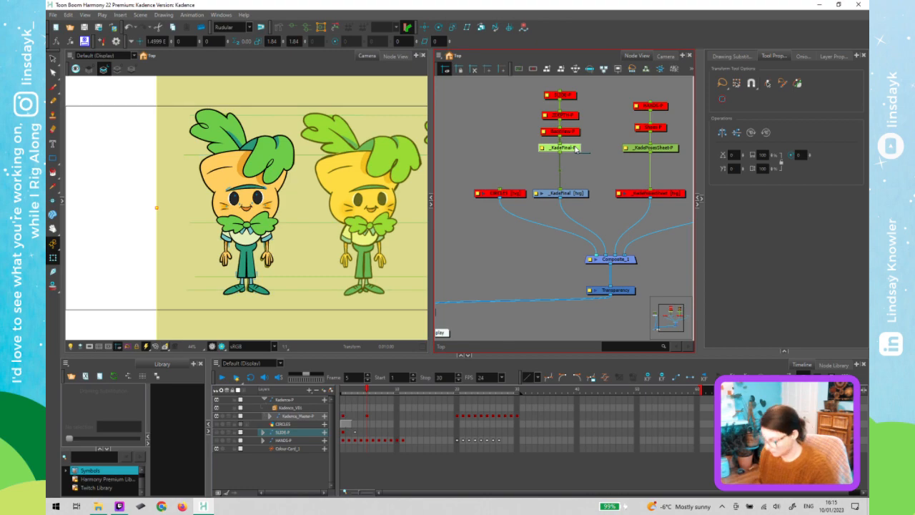
Nudge the _KadeFinal-P reference artwork left at frame 5 until its second pose overlaps the rigged character
{"action": "key", "text": "Left"}
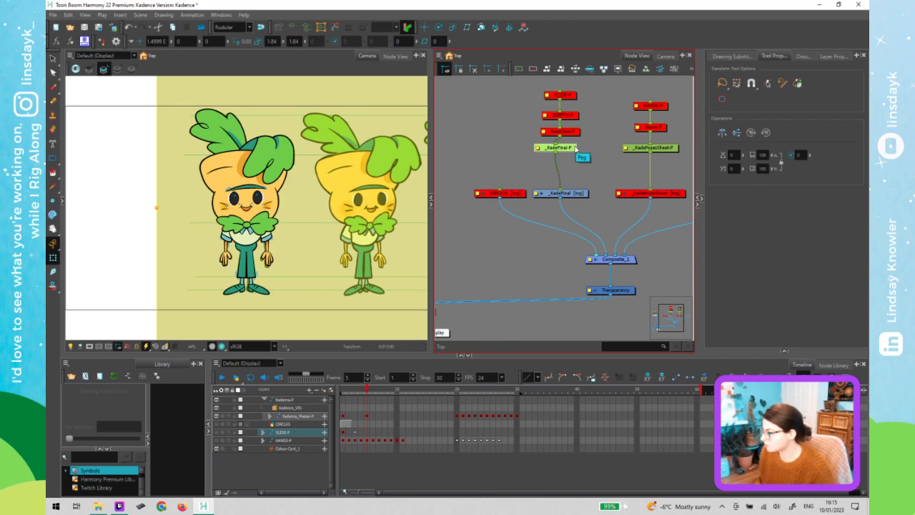
{"action": "left_click", "coordinate": [342, 208]}
{"action": "key", "text": "Left"}
{"action": "key", "text": "Left"}
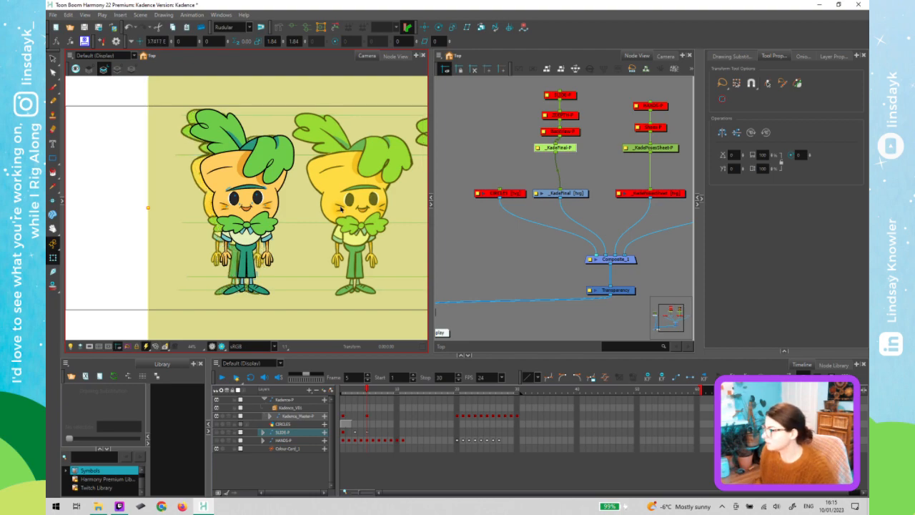
{"action": "key", "text": "Left"}
{"action": "key", "text": "Left"}
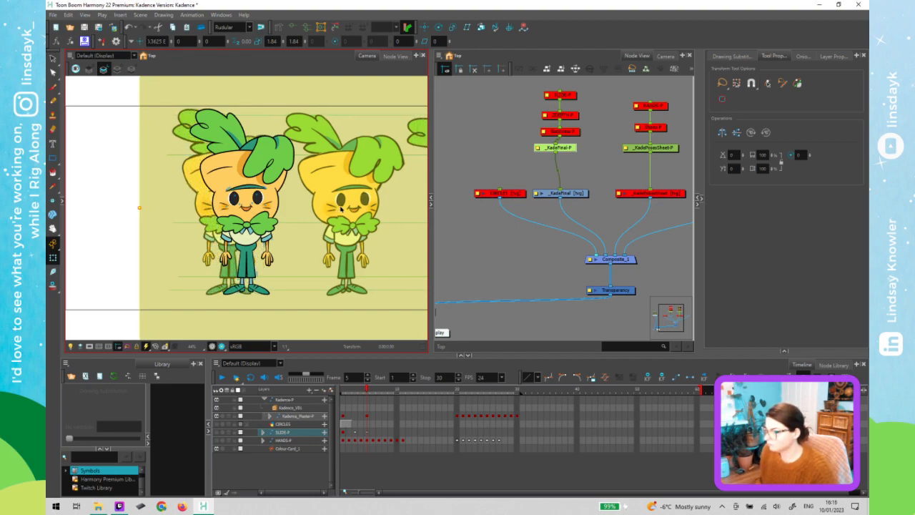
{"action": "key", "text": "Left"}
{"action": "key", "text": "Left"}
{"action": "key", "text": "Left"}
{"action": "key", "text": "Left"}
{"action": "key", "text": "Left"}
{"action": "key", "text": "Left"}
{"action": "key", "text": "Left"}
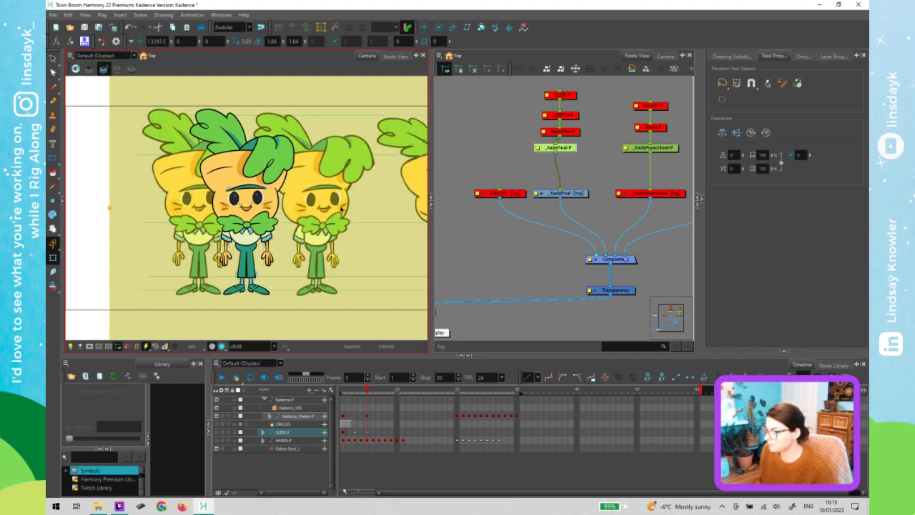
{"action": "key", "text": "Left"}
{"action": "key", "text": "Left"}
{"action": "key", "text": "Left"}
{"action": "key", "text": "Left"}
{"action": "key", "text": "Left"}
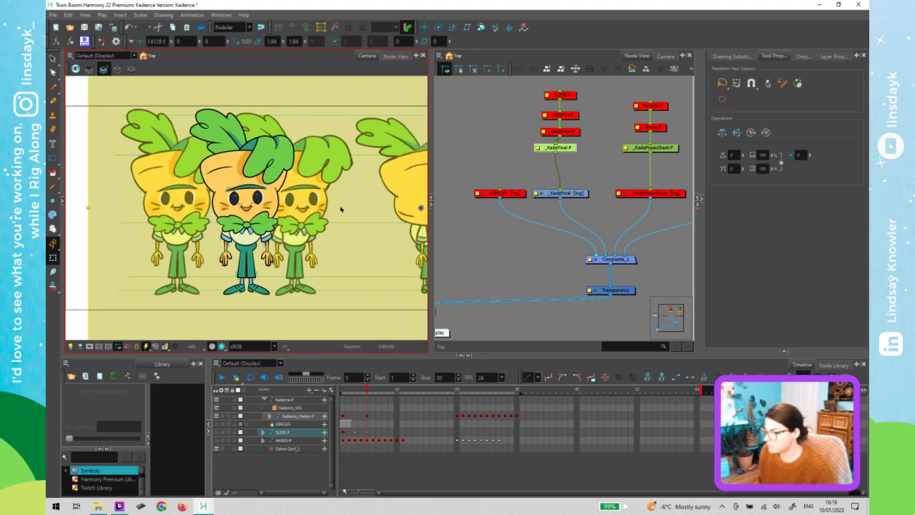
{"action": "key", "text": "Left"}
{"action": "key", "text": "Left"}
{"action": "key", "text": "Left"}
{"action": "key", "text": "Left"}
{"action": "key", "text": "Left"}
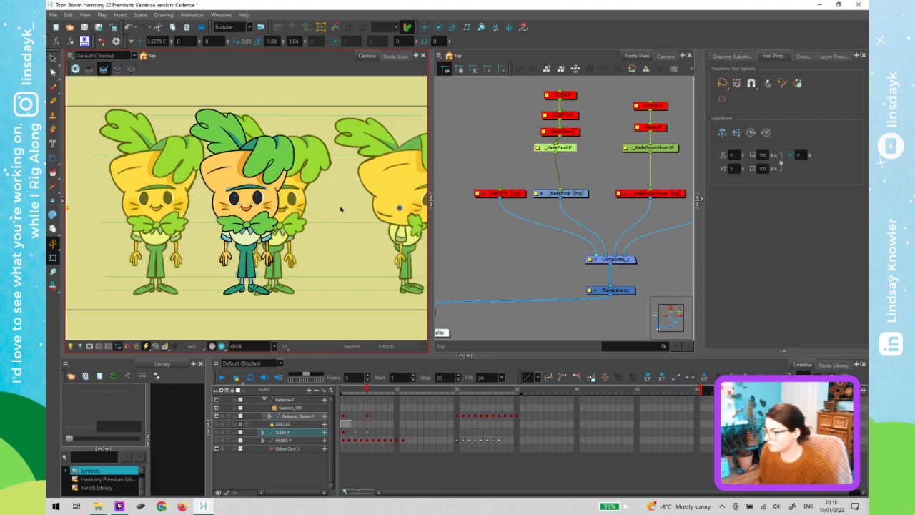
{"action": "key", "text": "Left"}
{"action": "key", "text": "Left"}
{"action": "key", "text": "Left"}
{"action": "key", "text": "Left"}
{"action": "key", "text": "Left"}
{"action": "key", "text": "Left"}
{"action": "key", "text": "Left"}
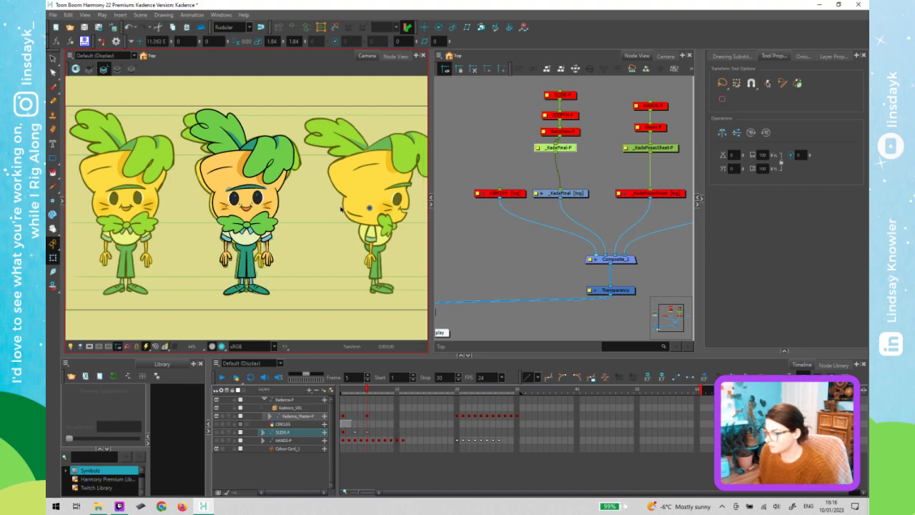
Fine-tune the horizontal position of the _KadeFinal-P reference so its second pose sits directly behind the rig at frame 5
{"action": "key", "text": "Right"}
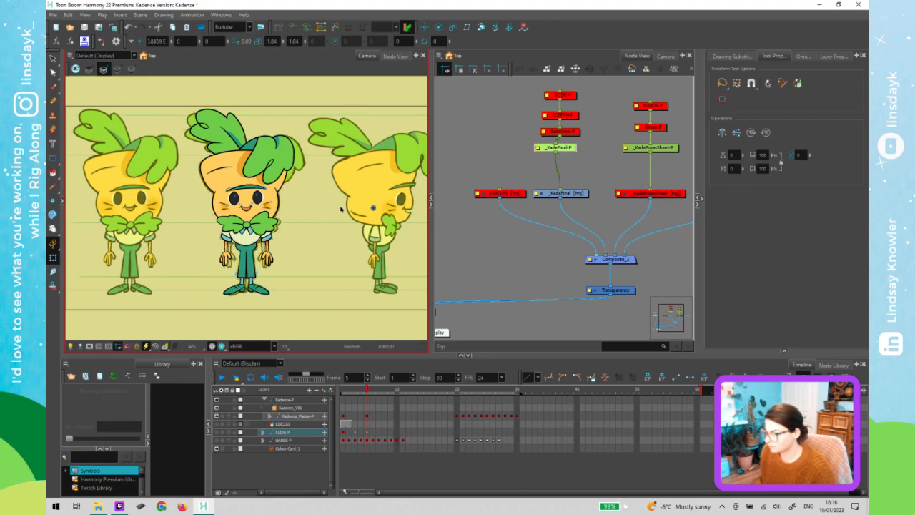
{"action": "key", "text": "Left"}
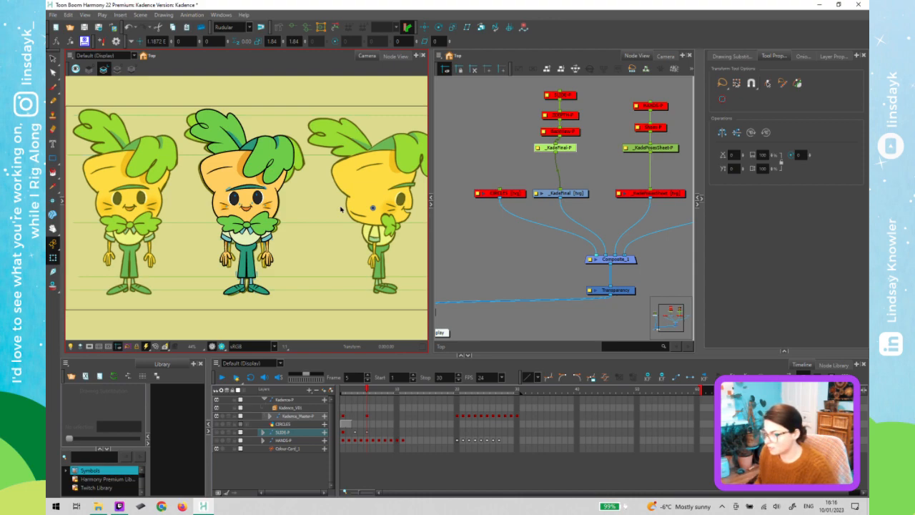
{"action": "key", "text": "Left"}
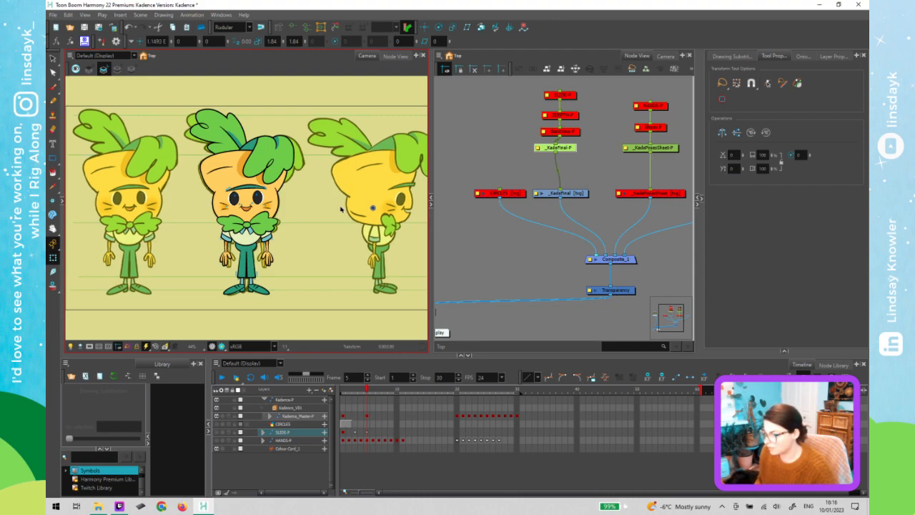
{"action": "key", "text": "Left"}
{"action": "key", "text": "Right"}
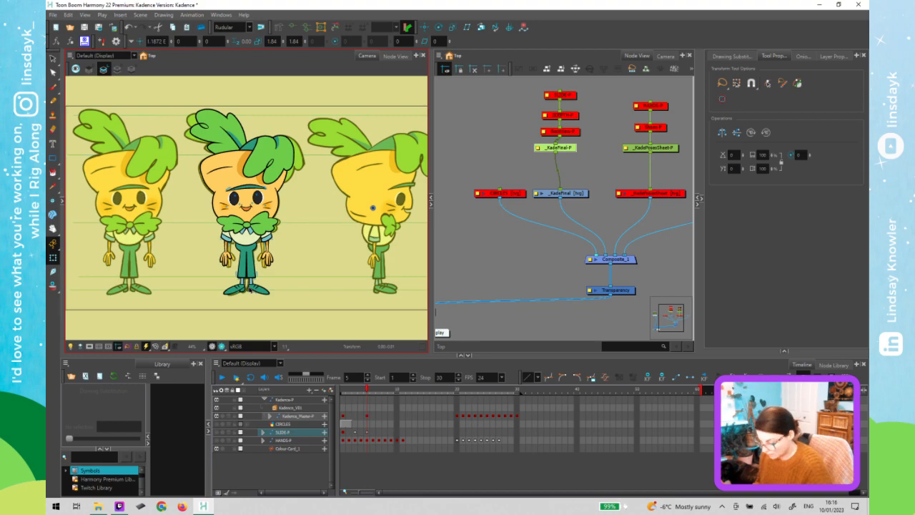
Try shifting the _KadeFinal-P reference slightly left against the rig's legs and feet, and return it to its previous position
{"action": "scroll", "coordinate": [249, 289], "scroll_direction": "up", "scroll_amount": 5}
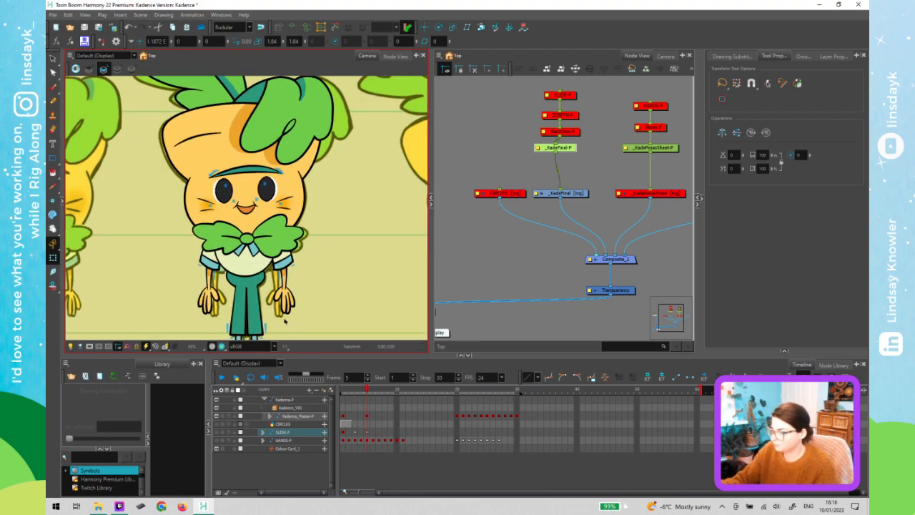
{"action": "left_click_drag", "start_coordinate": [293, 323], "coordinate": [302, 199]}
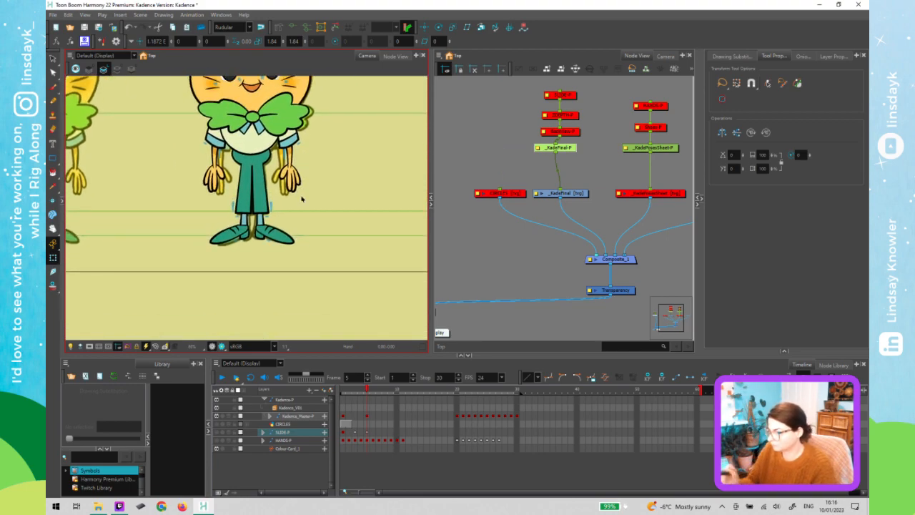
{"action": "key", "text": "2"}
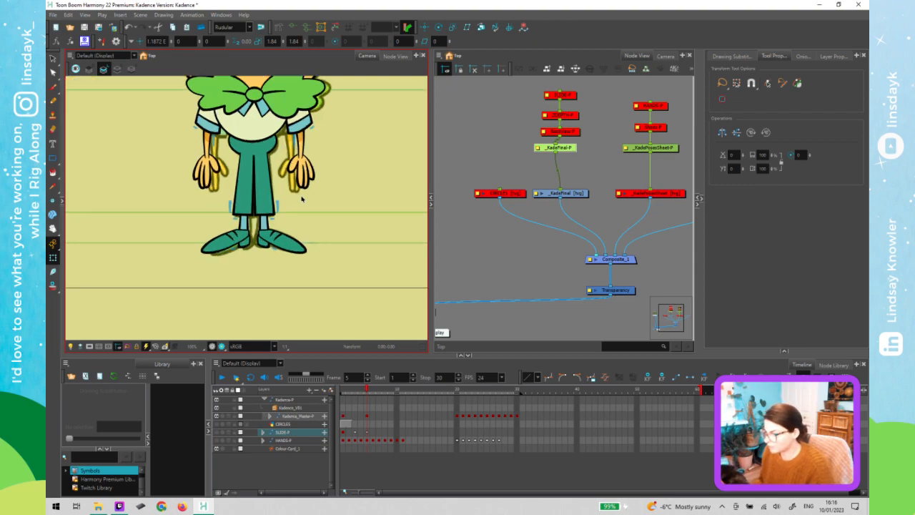
{"action": "key", "text": "2"}
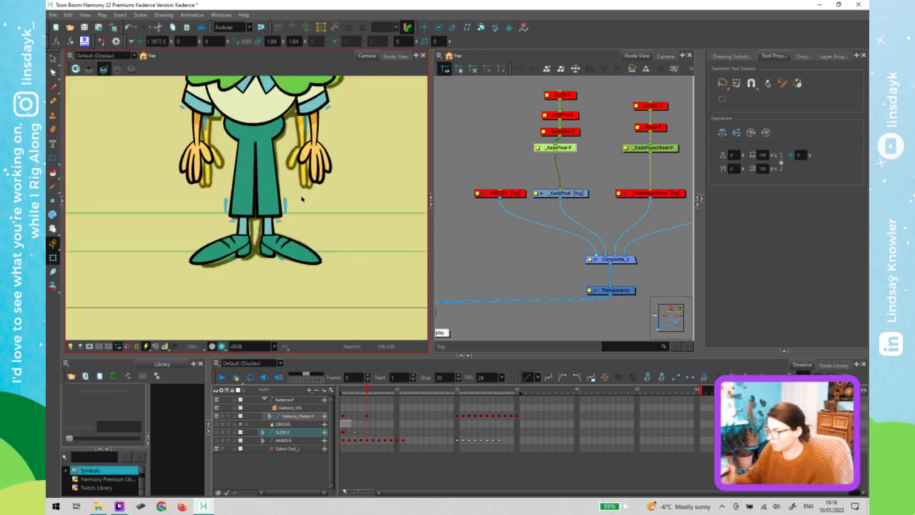
{"action": "key", "text": "2"}
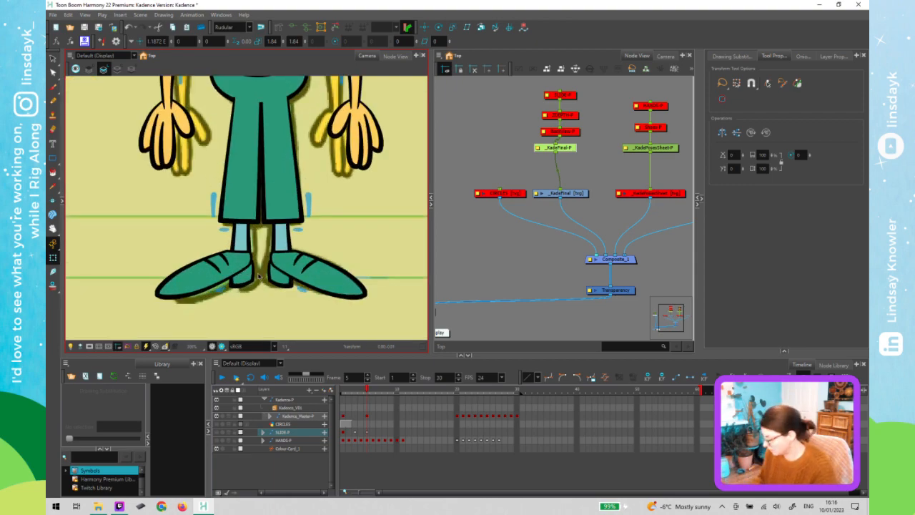
{"action": "left_click", "coordinate": [585, 151]}
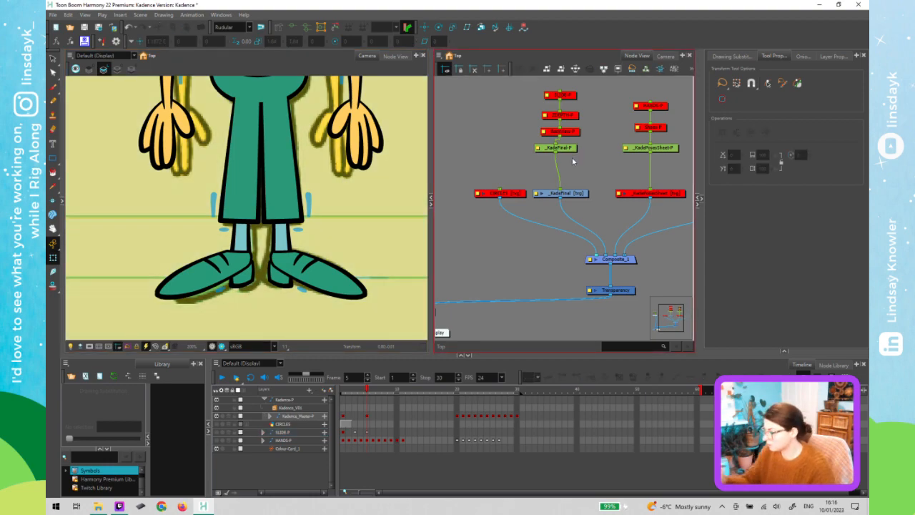
{"action": "left_click", "coordinate": [565, 148]}
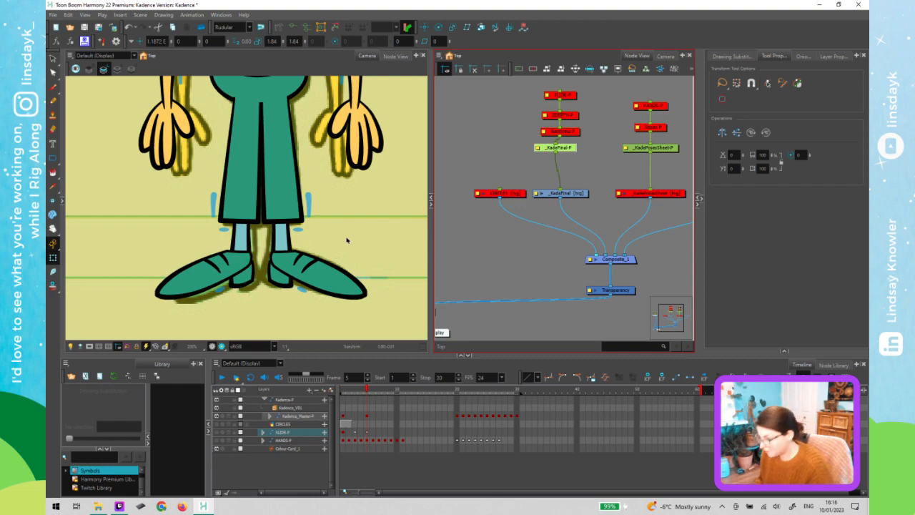
{"action": "left_click", "coordinate": [347, 240]}
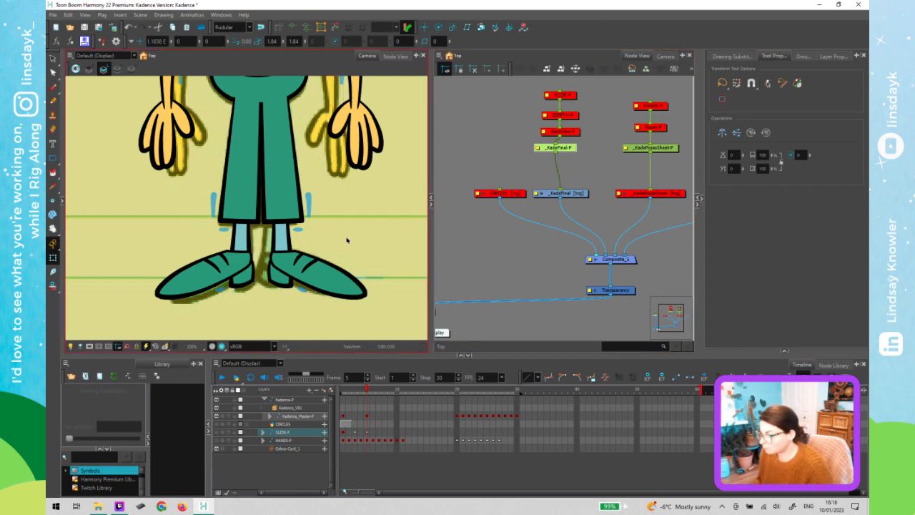
{"action": "key", "text": "Left"}
{"action": "key", "text": "Left"}
{"action": "key", "text": "Left"}
{"action": "key", "text": "Left"}
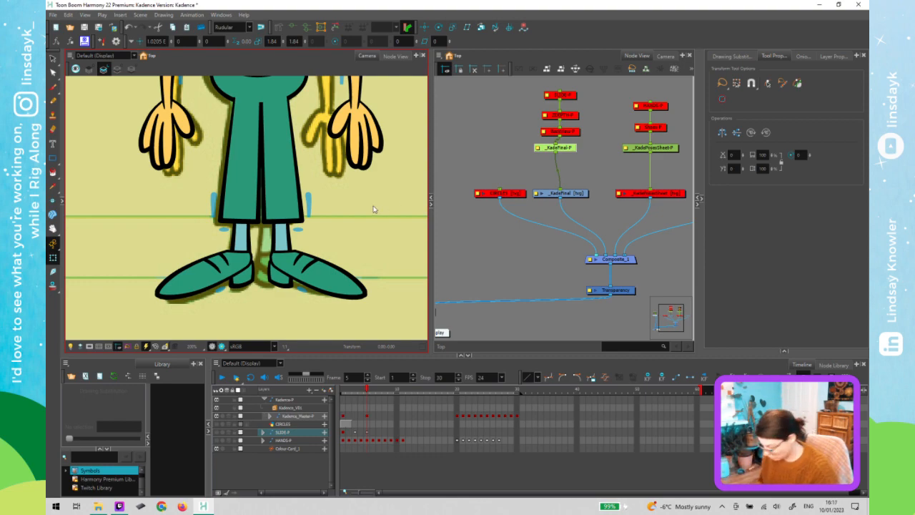
{"action": "key", "text": "Right"}
{"action": "key", "text": "Right"}
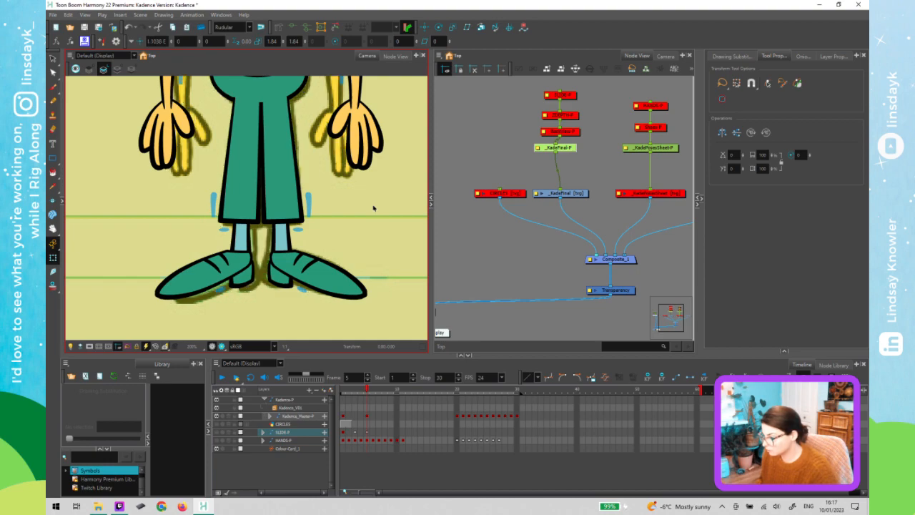
{"action": "key", "text": "Right"}
{"action": "key", "text": "Right"}
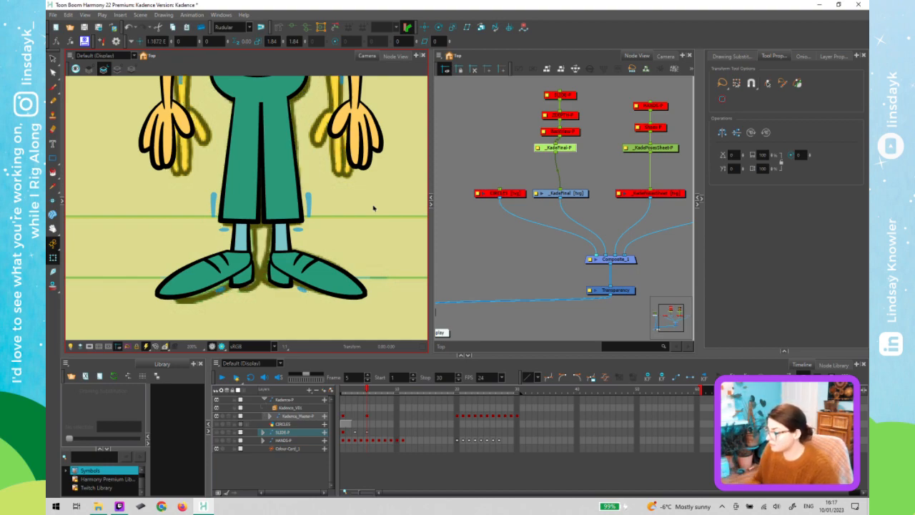
Compare the rig's overlap with the reference poses at frames 1 and 5, ending at frame 5
{"action": "left_click", "coordinate": [370, 250]}
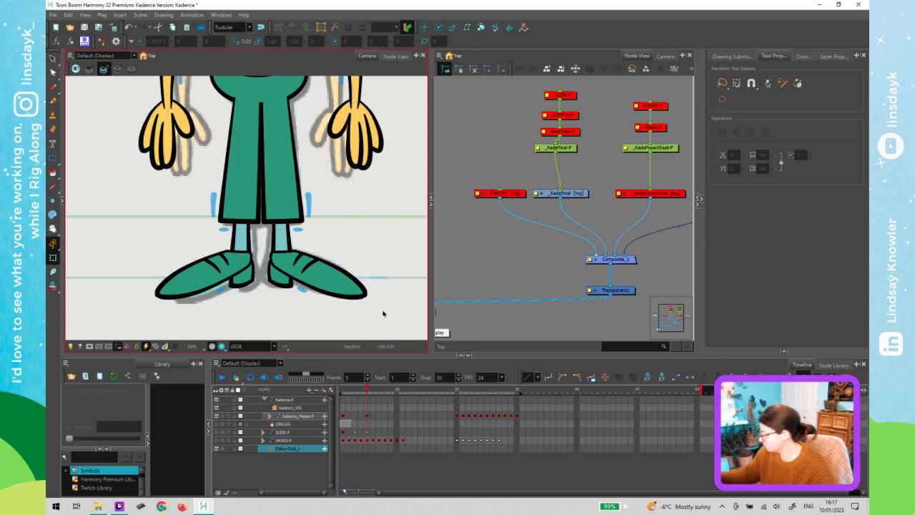
{"action": "scroll", "coordinate": [400, 252], "scroll_direction": "down", "scroll_amount": 2}
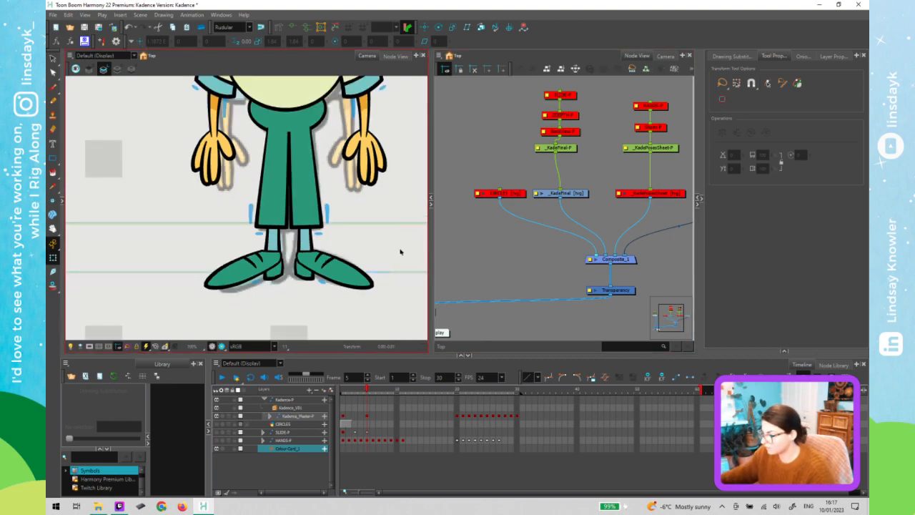
{"action": "scroll", "coordinate": [401, 252], "scroll_direction": "down", "scroll_amount": 2}
{"action": "key", "text": "space"}
{"action": "left_click_drag", "start_coordinate": [400, 252], "coordinate": [330, 272]}
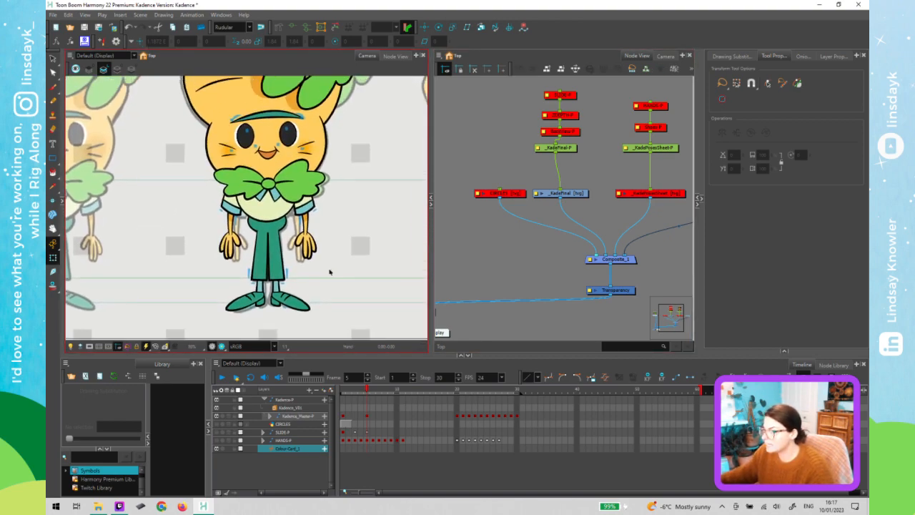
{"action": "scroll", "coordinate": [351, 249], "scroll_direction": "down", "scroll_amount": 1}
{"action": "scroll", "coordinate": [347, 239], "scroll_direction": "down", "scroll_amount": 1}
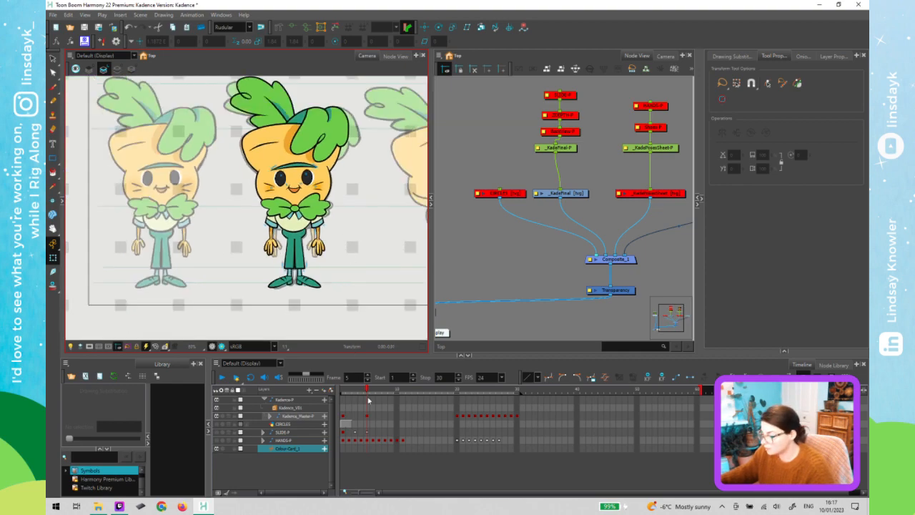
{"action": "left_click", "coordinate": [344, 448]}
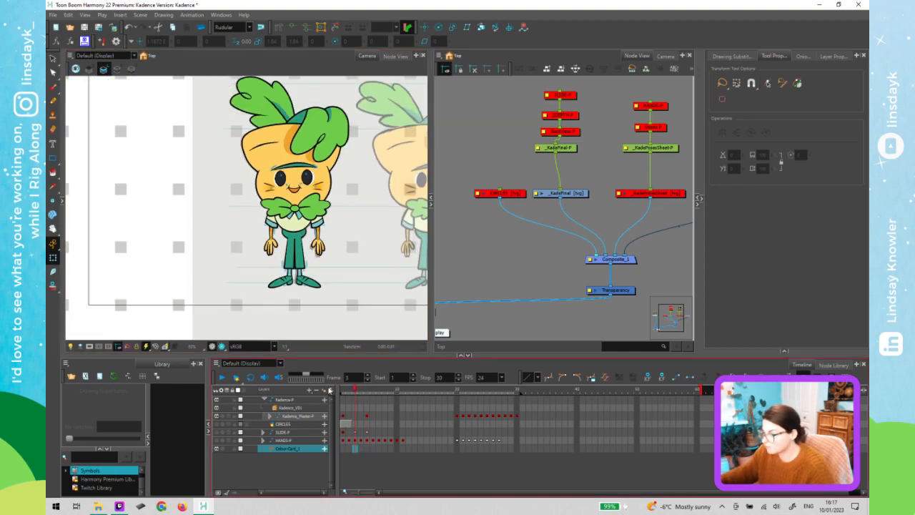
{"action": "left_click", "coordinate": [360, 267]}
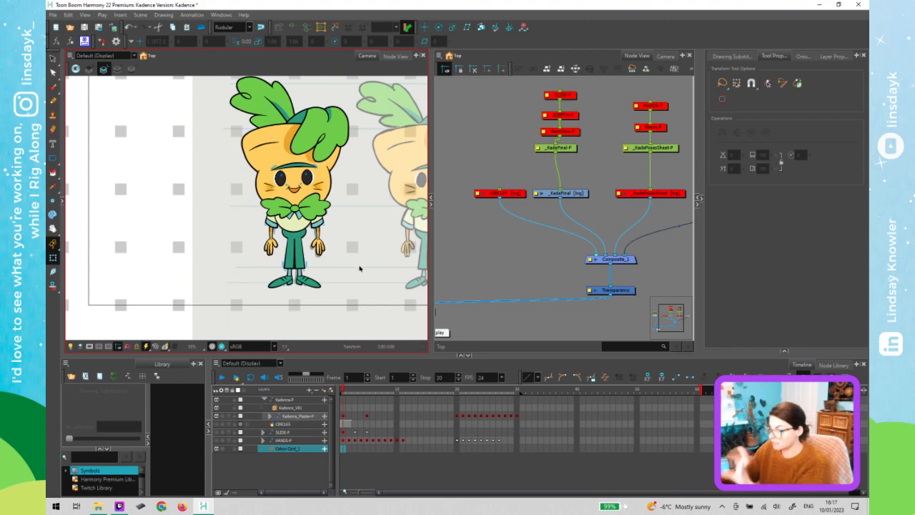
{"action": "left_click", "coordinate": [369, 393]}
{"action": "left_click", "coordinate": [368, 393]}
{"action": "left_click", "coordinate": [326, 233]}
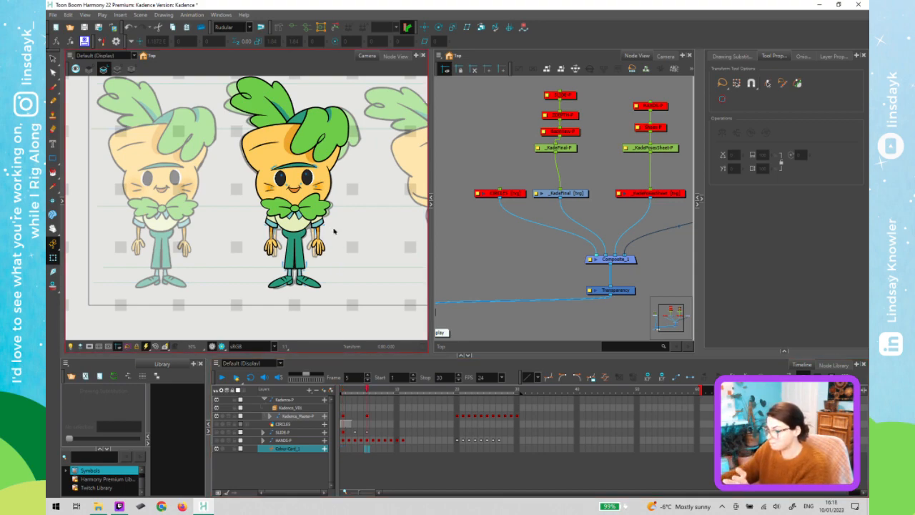
Enable the ZDEPTH-P peg so the model sheet reference overlays the rig, and clear the selection
{"action": "left_click", "coordinate": [571, 115]}
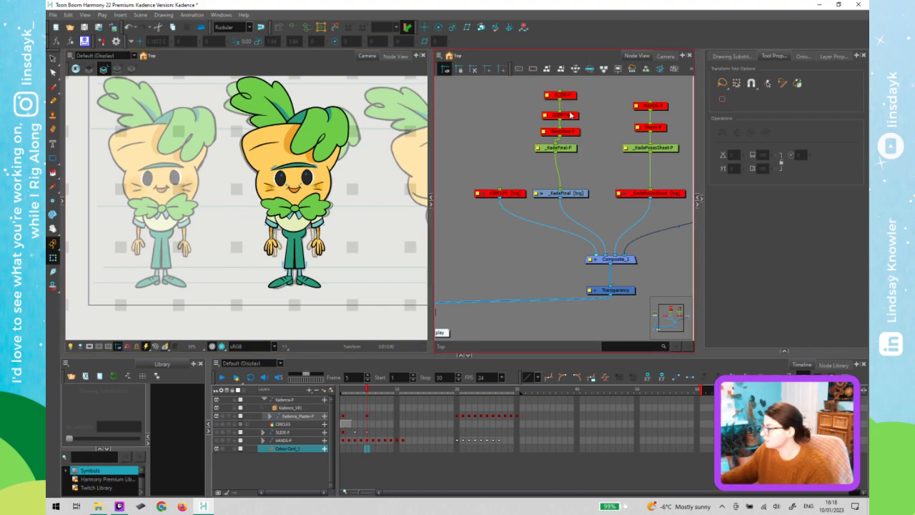
{"action": "left_click", "coordinate": [571, 116]}
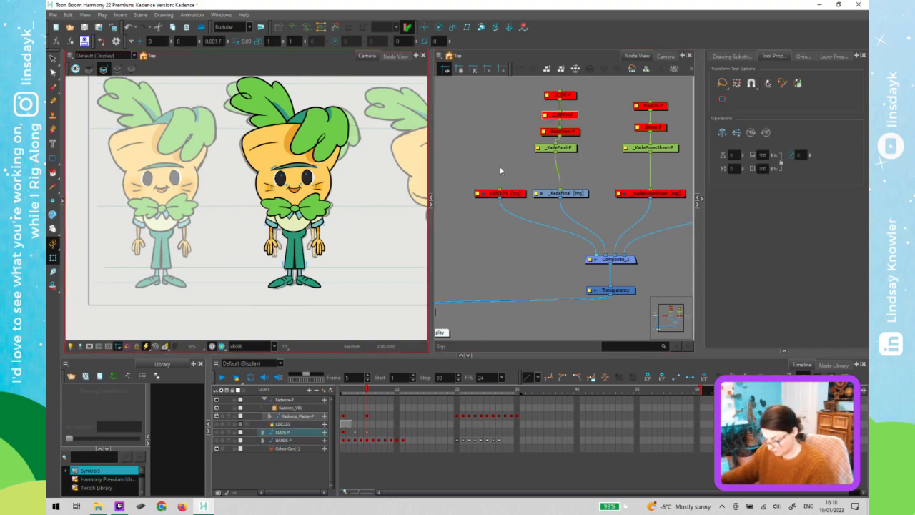
{"action": "left_click", "coordinate": [500, 170]}
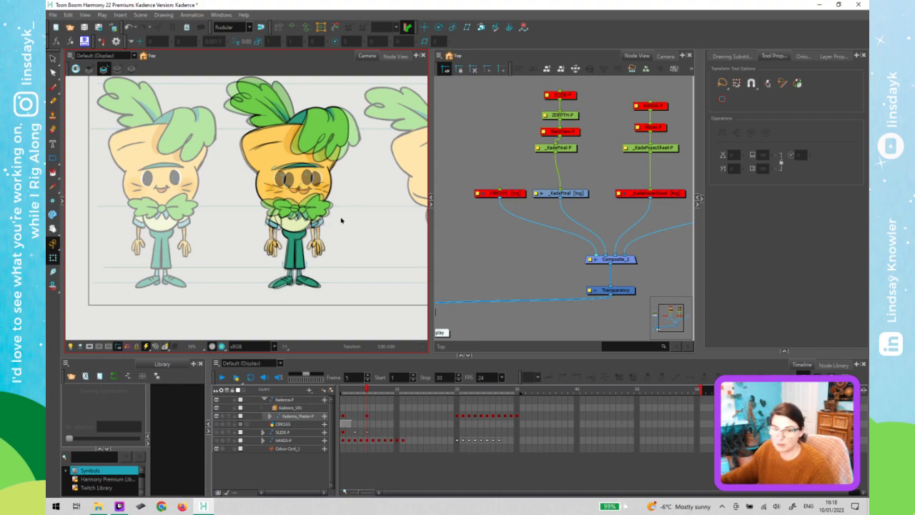
{"action": "left_click", "coordinate": [482, 267]}
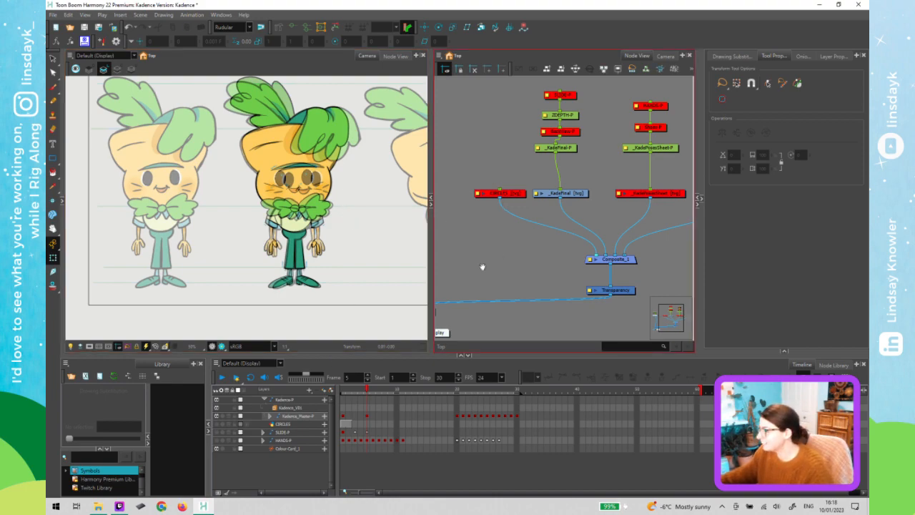
Enter the Kadence_V01 group and select the peg at the top of the rig above the LowerBody section
{"action": "left_click_drag", "start_coordinate": [656, 259], "coordinate": [672, 262]}
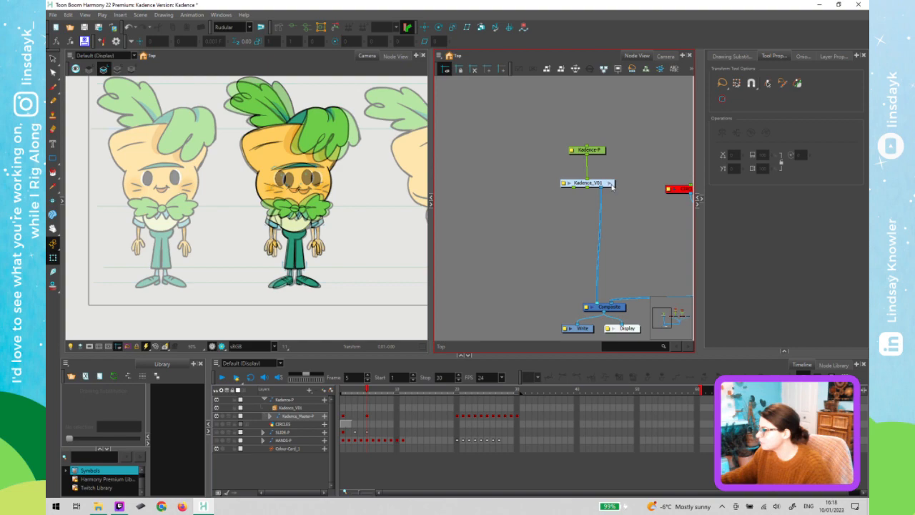
{"action": "left_click", "coordinate": [609, 185]}
{"action": "scroll", "coordinate": [614, 259], "scroll_direction": "down", "scroll_amount": 2}
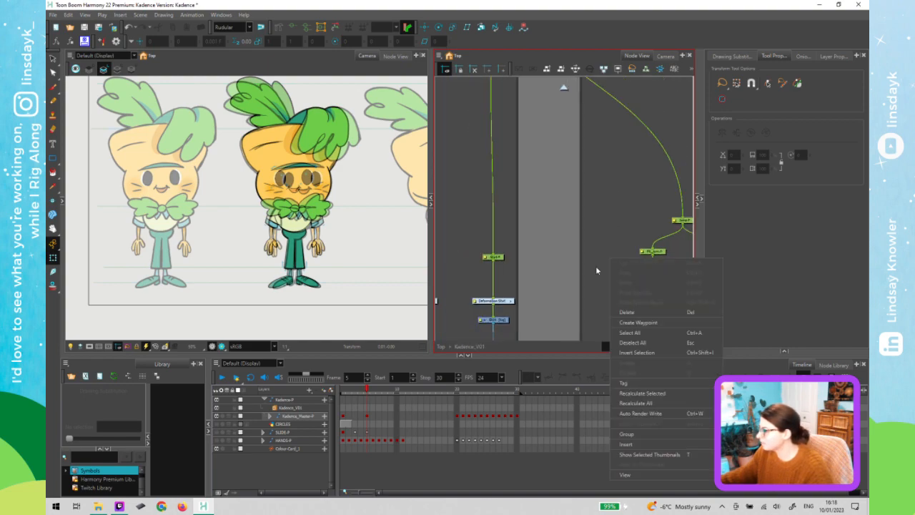
{"action": "scroll", "coordinate": [566, 265], "scroll_direction": "down", "scroll_amount": 1}
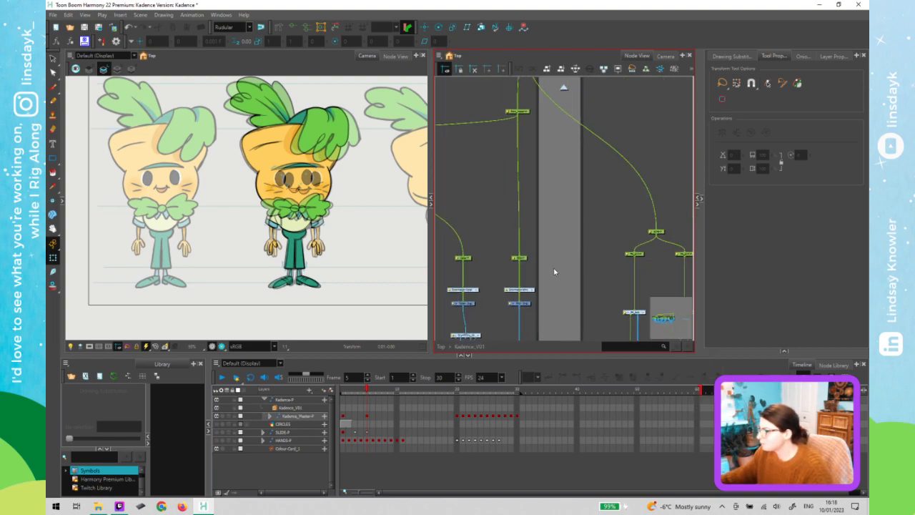
{"action": "scroll", "coordinate": [554, 271], "scroll_direction": "down", "scroll_amount": 4}
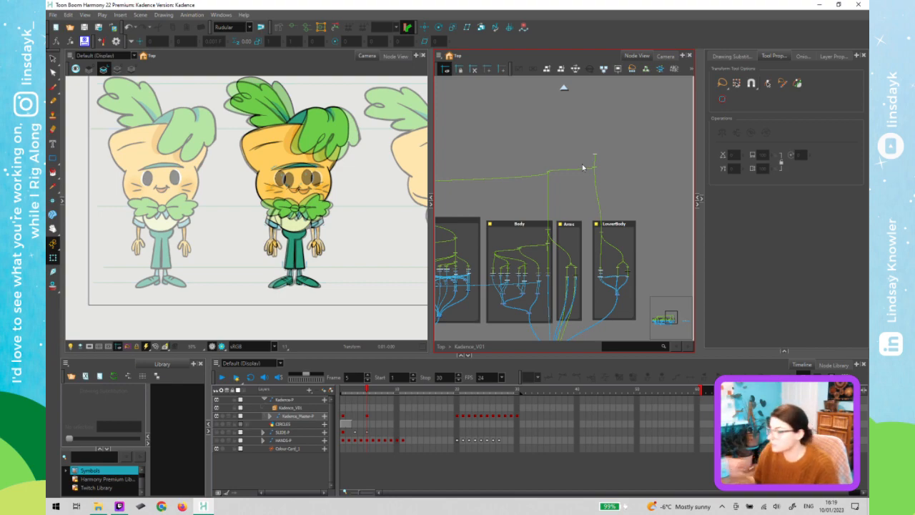
{"action": "left_click_drag", "start_coordinate": [586, 163], "coordinate": [607, 178]}
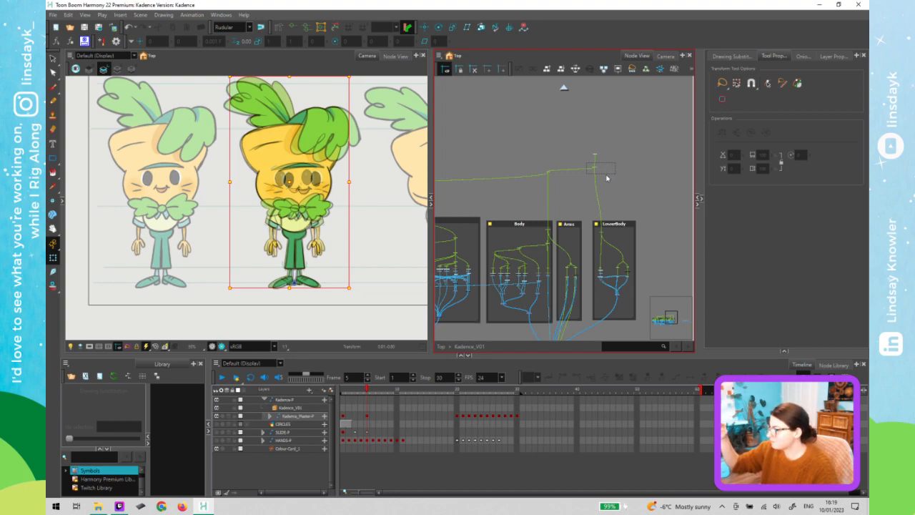
{"action": "left_click", "coordinate": [607, 177]}
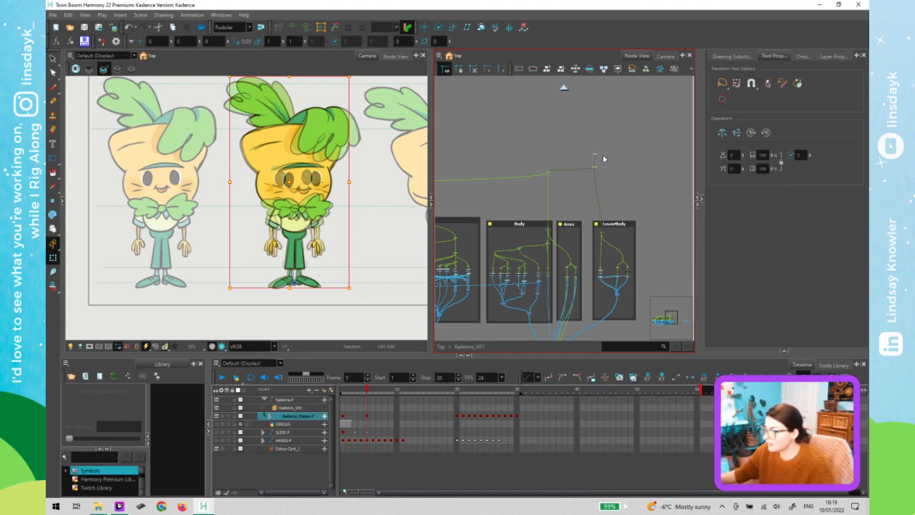
Check the selected peg's pivot point between the character's feet and select the peg above the Body section
{"action": "left_click", "coordinate": [298, 296]}
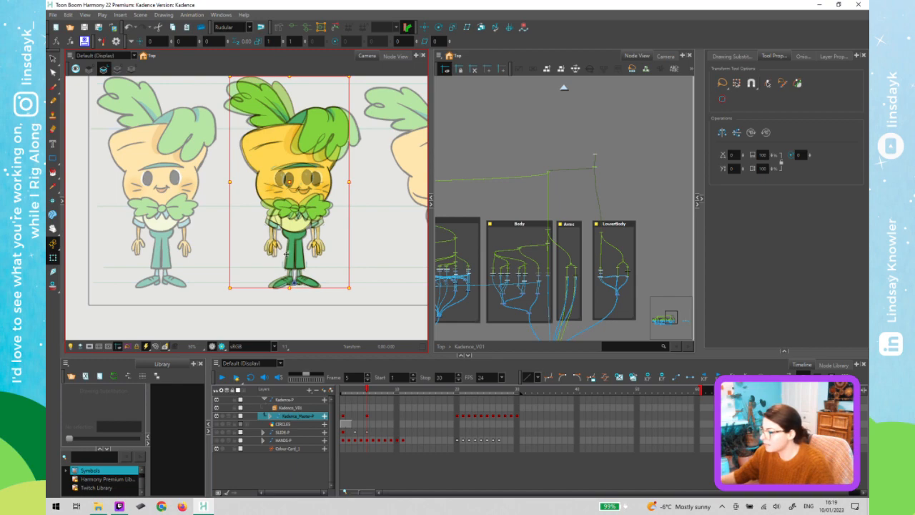
{"action": "scroll", "coordinate": [297, 272], "scroll_direction": "up", "scroll_amount": 2}
{"action": "scroll", "coordinate": [298, 309], "scroll_direction": "up", "scroll_amount": 5}
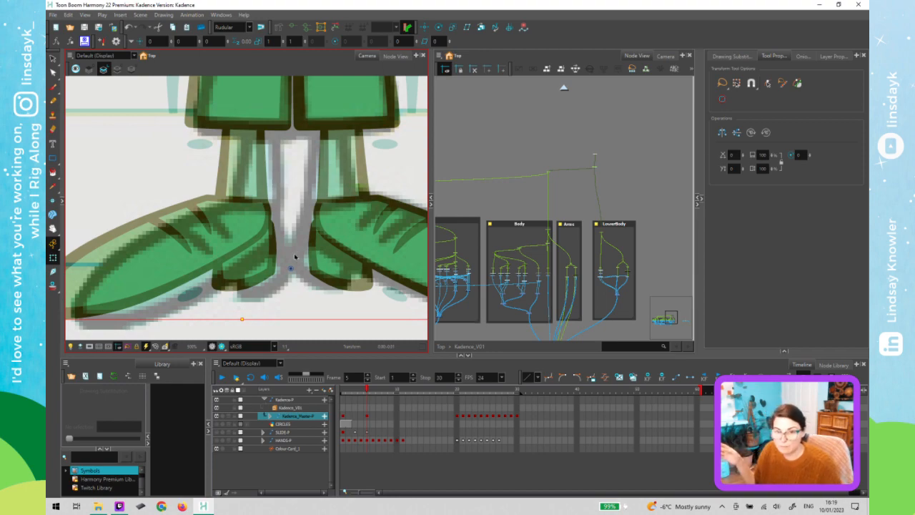
{"action": "left_click_drag", "start_coordinate": [536, 169], "coordinate": [554, 185]}
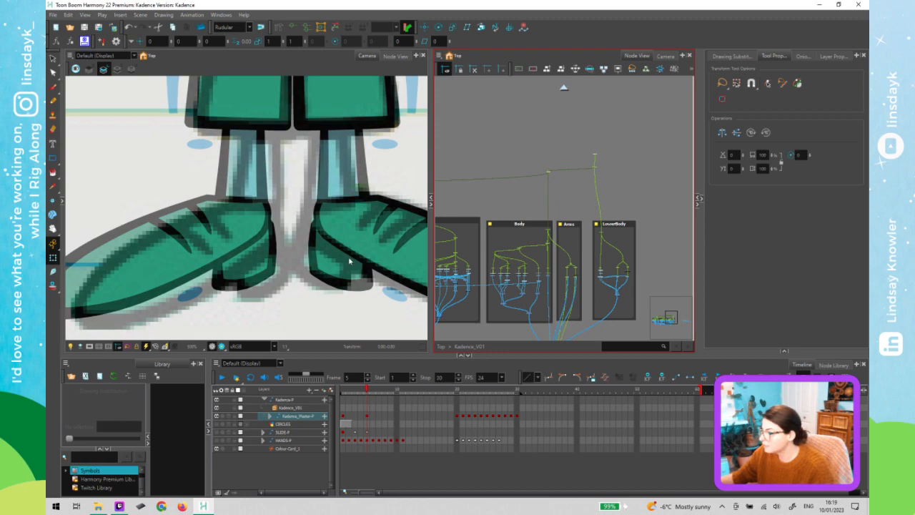
Select the peg above the Head section that controls the character's whole head
{"action": "scroll", "coordinate": [349, 260], "scroll_direction": "down", "scroll_amount": 3}
{"action": "left_click_drag", "start_coordinate": [339, 151], "coordinate": [300, 264]}
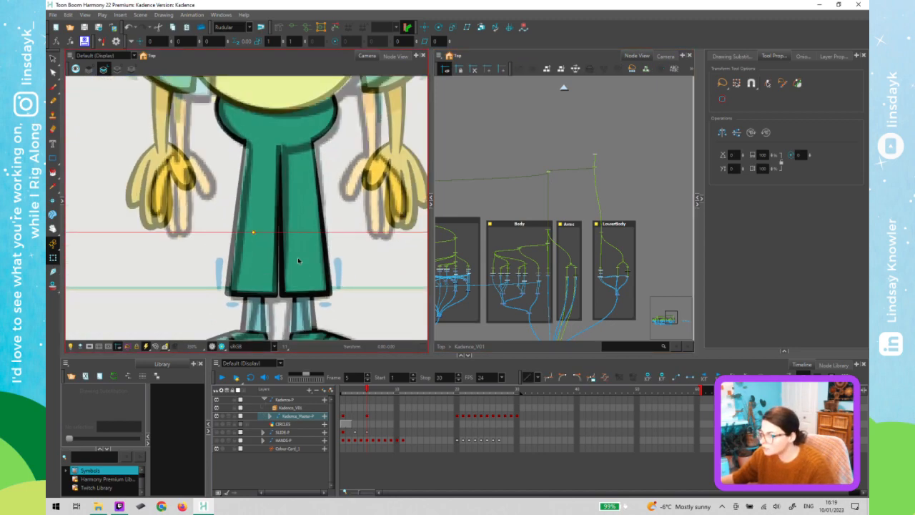
{"action": "scroll", "coordinate": [301, 263], "scroll_direction": "down", "scroll_amount": 1}
{"action": "scroll", "coordinate": [301, 262], "scroll_direction": "down", "scroll_amount": 1}
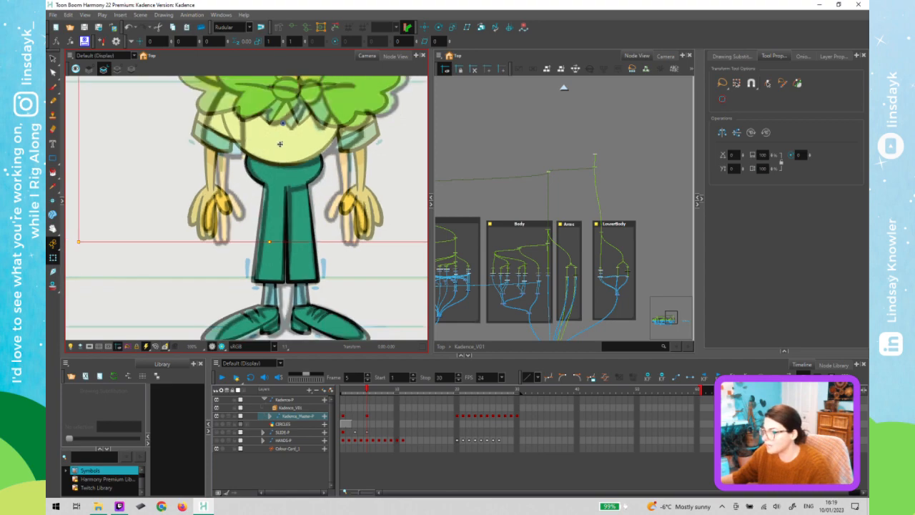
{"action": "scroll", "coordinate": [354, 268], "scroll_direction": "down", "scroll_amount": 1}
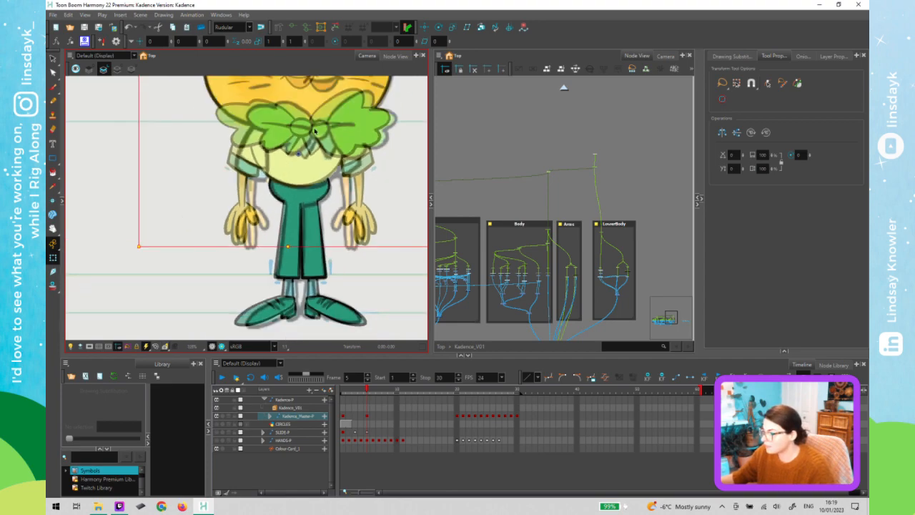
{"action": "scroll", "coordinate": [315, 131], "scroll_direction": "down", "scroll_amount": 1}
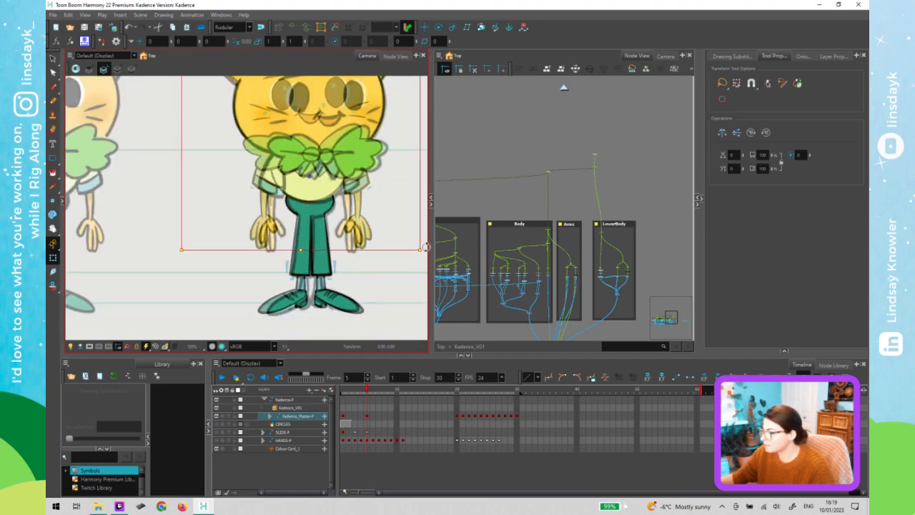
{"action": "left_click_drag", "start_coordinate": [418, 209], "coordinate": [422, 275]}
{"action": "left_click_drag", "start_coordinate": [510, 205], "coordinate": [664, 184]}
{"action": "left_click_drag", "start_coordinate": [480, 187], "coordinate": [568, 184]}
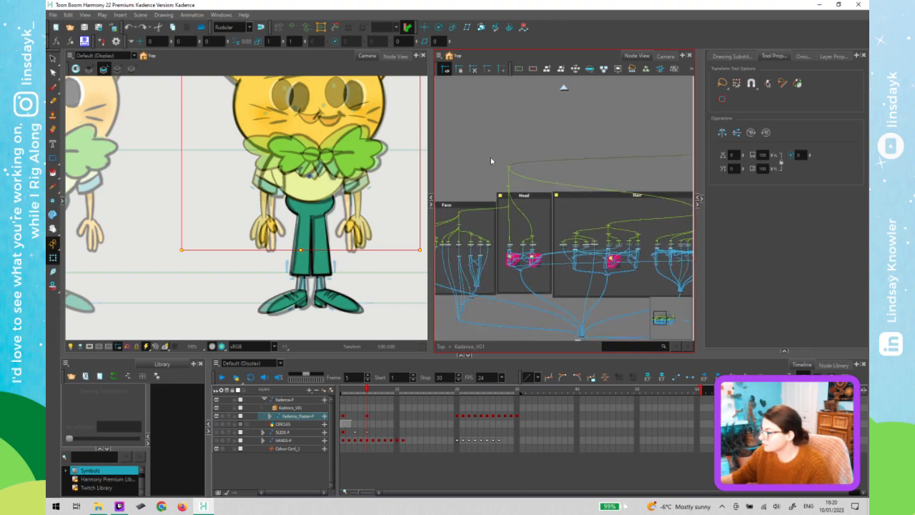
{"action": "left_click", "coordinate": [518, 179]}
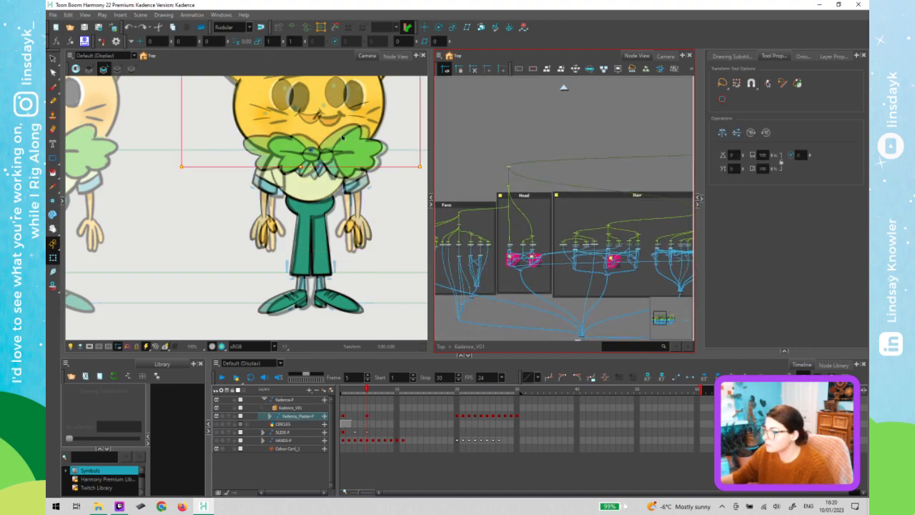
Nudge the whole head slightly right toward the model sheet's head outline at frame 5
{"action": "left_click_drag", "start_coordinate": [331, 207], "coordinate": [318, 277]}
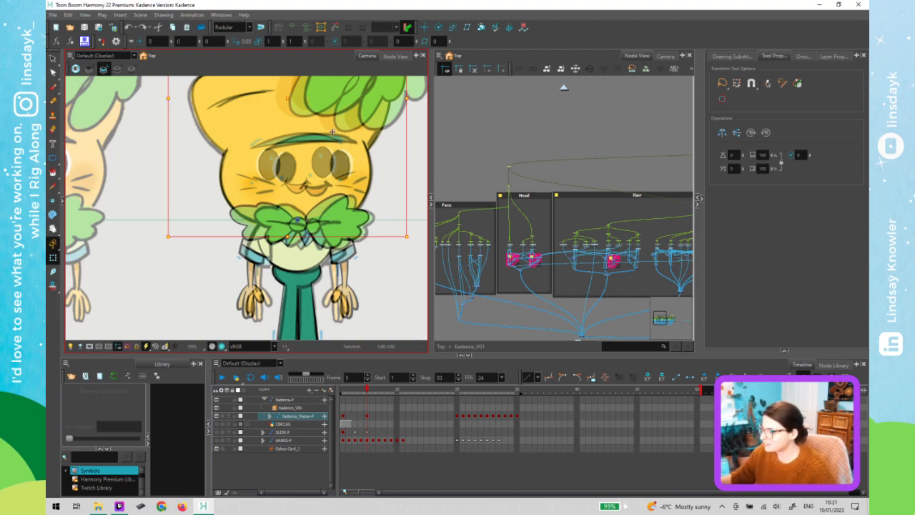
{"action": "left_click", "coordinate": [475, 180]}
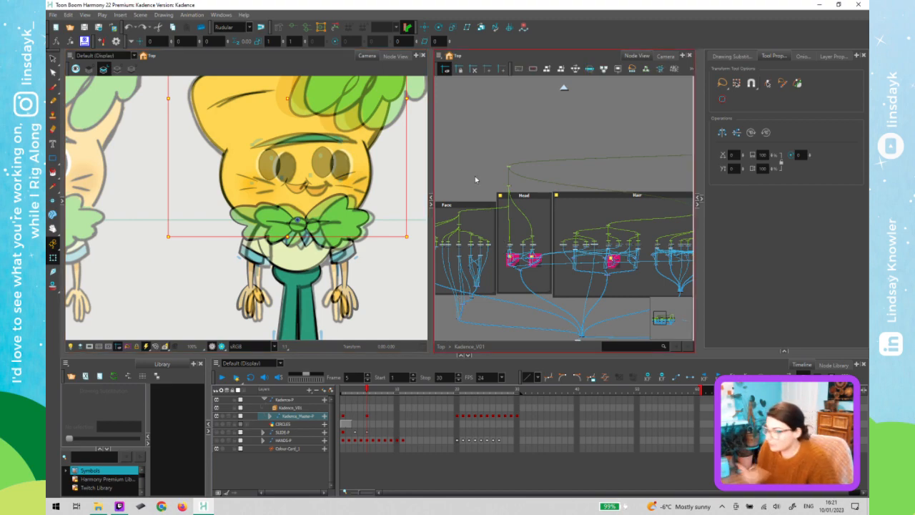
{"action": "left_click_drag", "start_coordinate": [495, 164], "coordinate": [515, 176]}
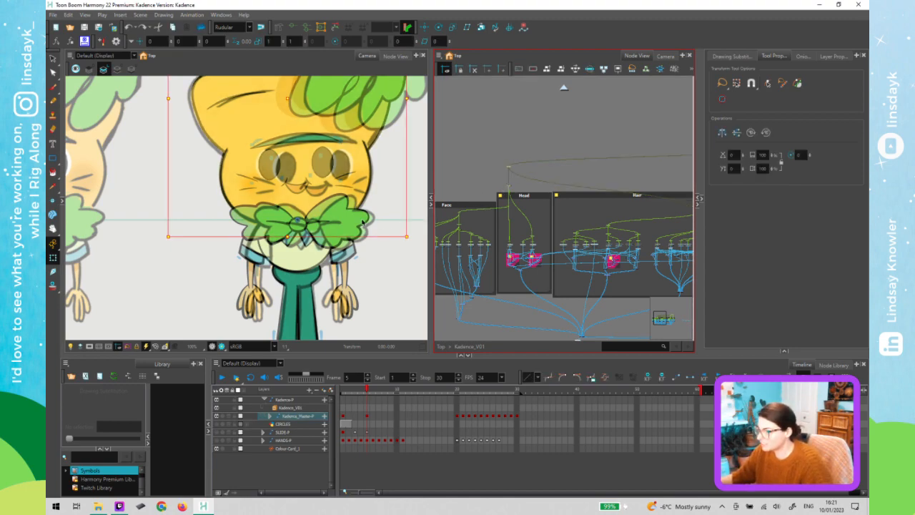
{"action": "left_click_drag", "start_coordinate": [415, 216], "coordinate": [424, 268]}
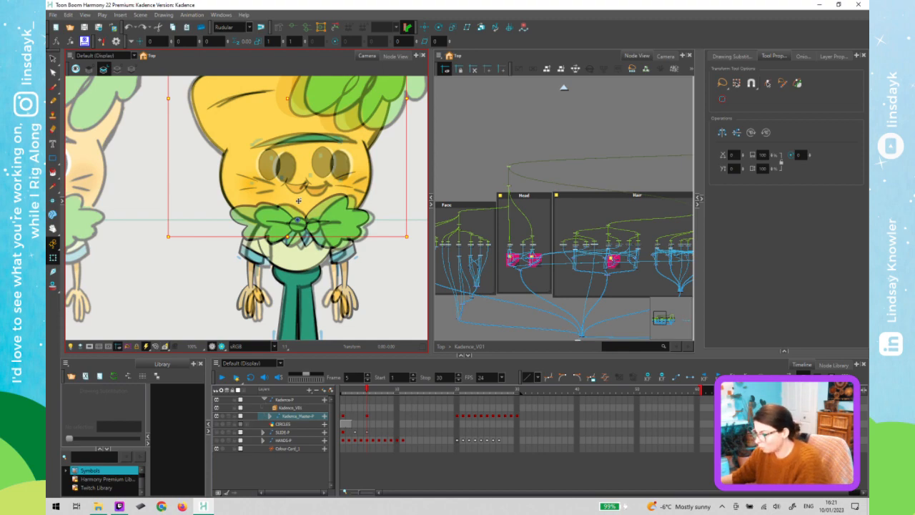
{"action": "key", "text": "shift+Right"}
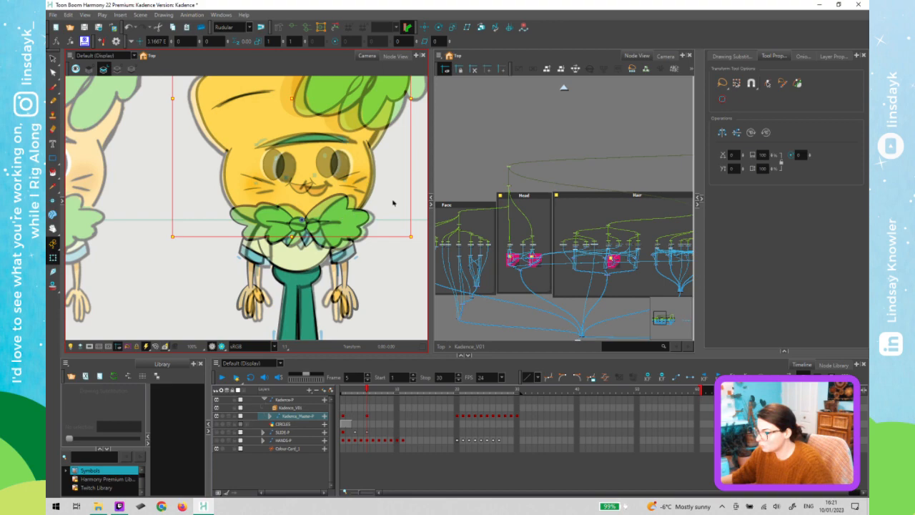
Select the pegs around the Head section in turn to check which part of the head each one controls
{"action": "left_click", "coordinate": [493, 196]}
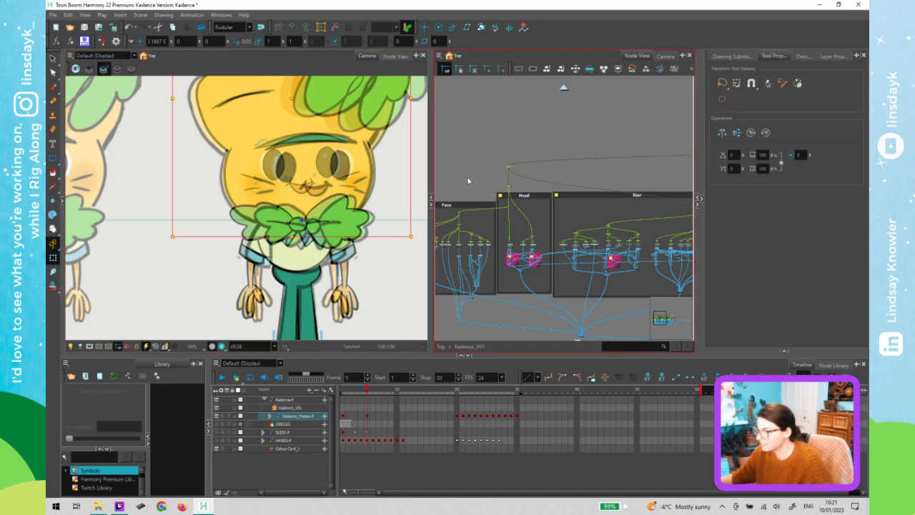
{"action": "left_click", "coordinate": [518, 195]}
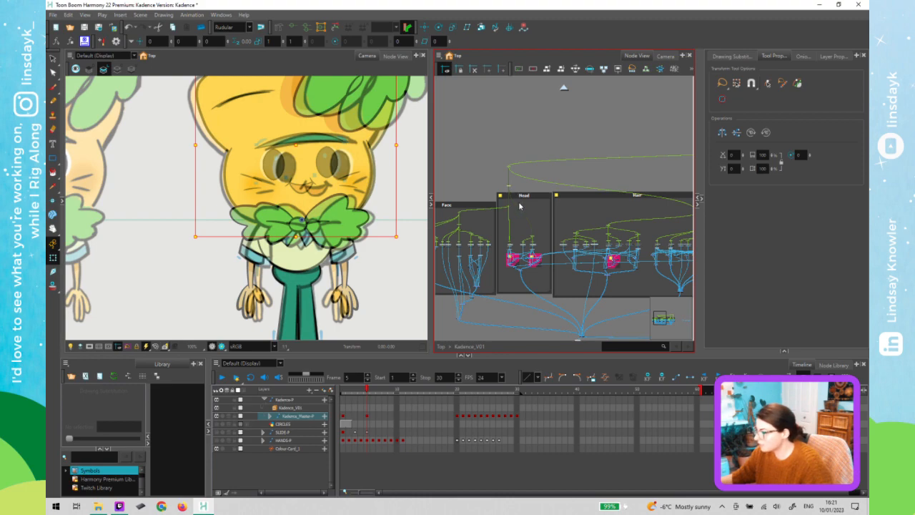
{"action": "left_click", "coordinate": [503, 229]}
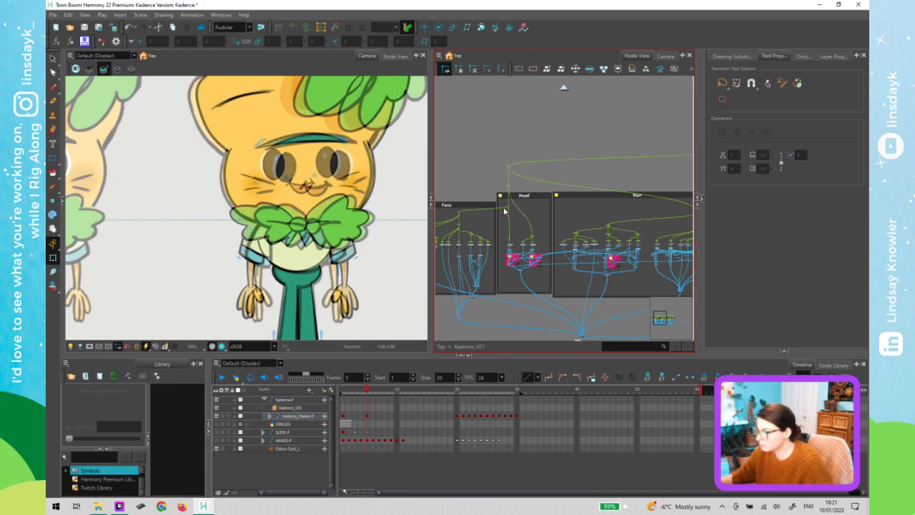
{"action": "left_click", "coordinate": [515, 247]}
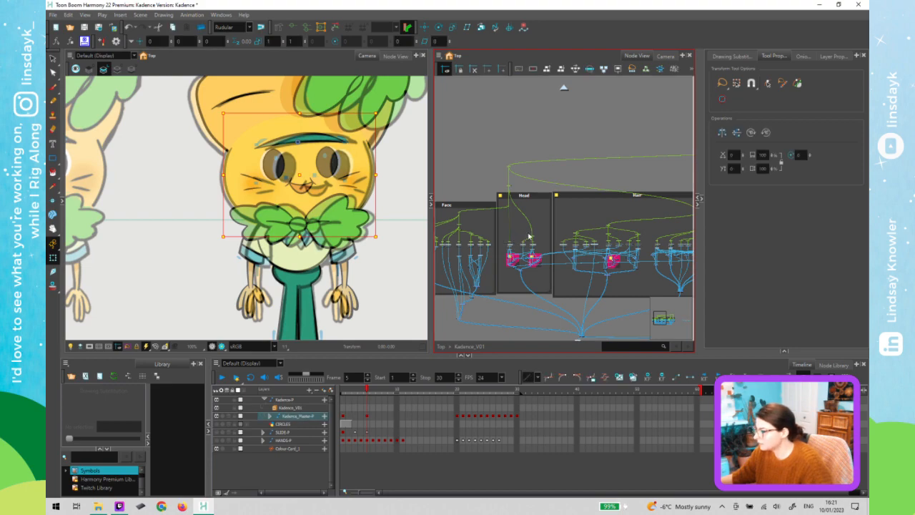
{"action": "left_click", "coordinate": [541, 244]}
{"action": "left_click_drag", "start_coordinate": [541, 244], "coordinate": [575, 228]}
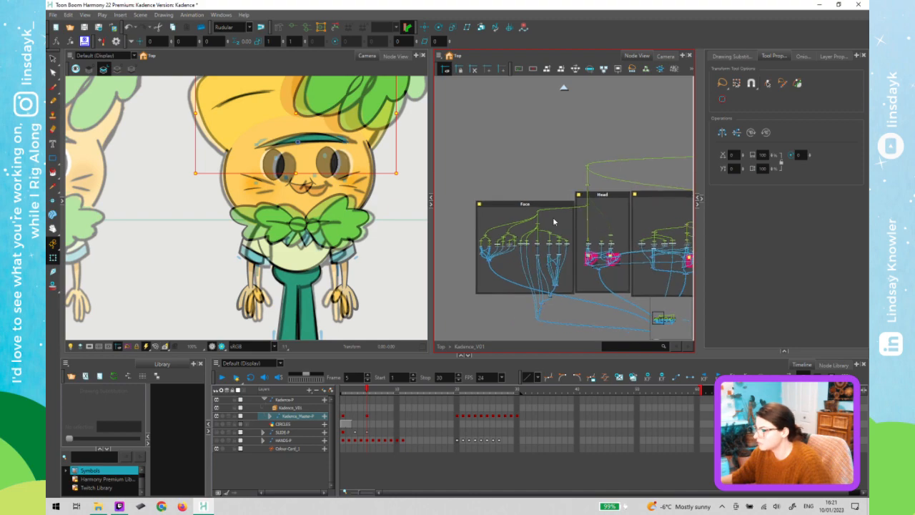
{"action": "left_click", "coordinate": [531, 211]}
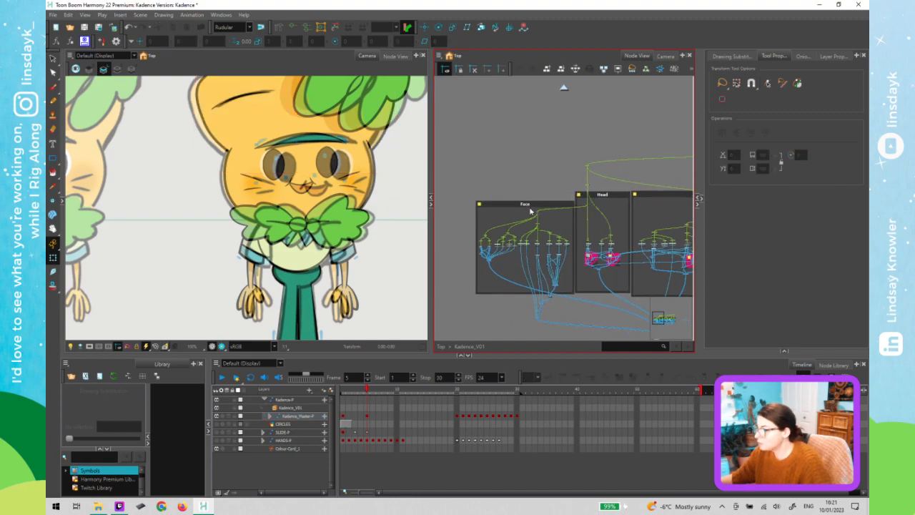
Try disabling the Hair section's nodes to reveal the reference beneath, and re-enable them
{"action": "scroll", "coordinate": [590, 205], "scroll_direction": "down", "scroll_amount": 1}
{"action": "left_click", "coordinate": [656, 201]}
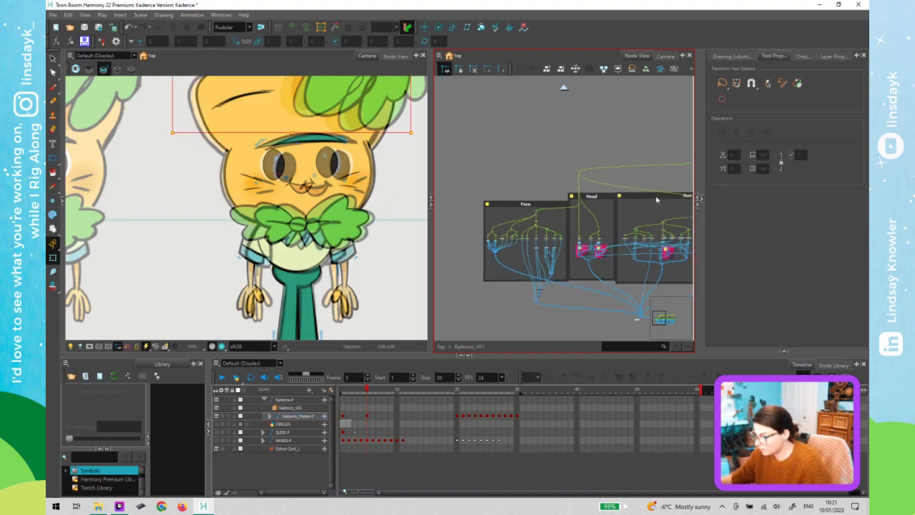
{"action": "left_click", "coordinate": [656, 213]}
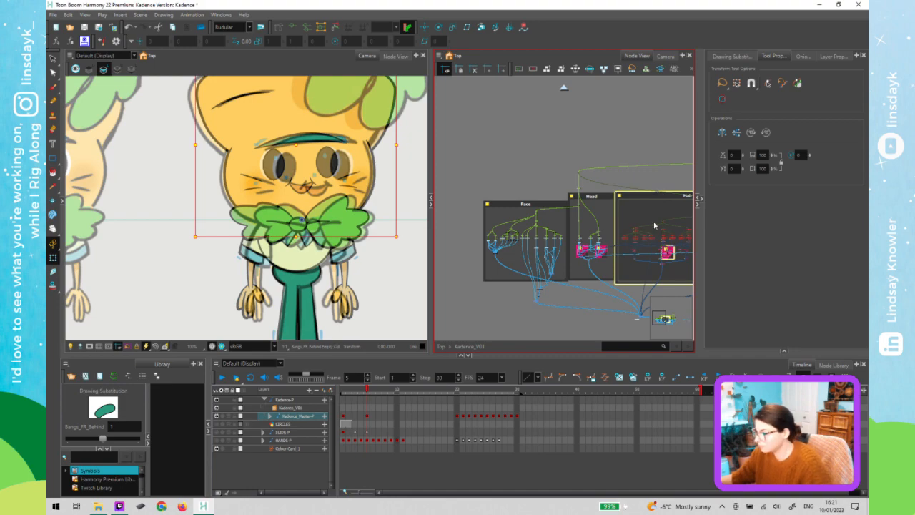
{"action": "left_click", "coordinate": [675, 186]}
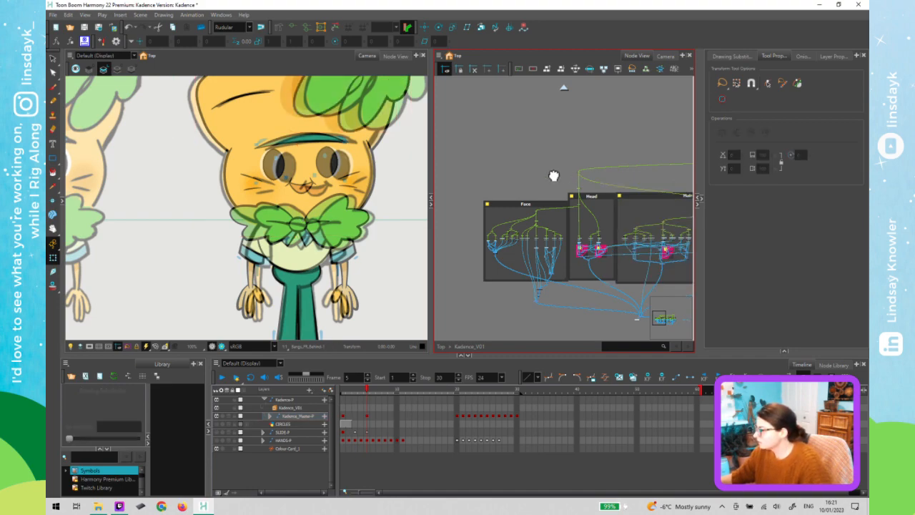
Disable the nodes of the Body, Arms and LowerBody sections and clear the selection
{"action": "left_click_drag", "start_coordinate": [554, 176], "coordinate": [416, 168]}
{"action": "left_click_drag", "start_coordinate": [643, 179], "coordinate": [445, 182]}
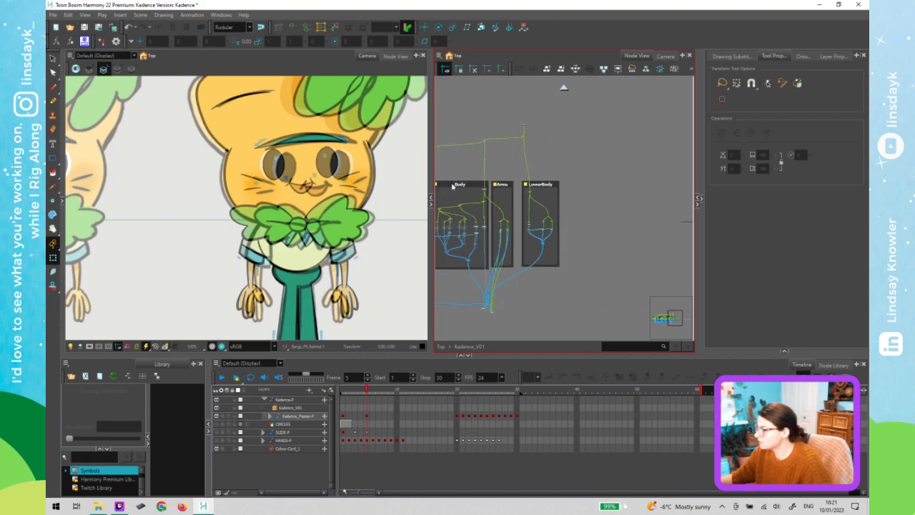
{"action": "left_click", "coordinate": [467, 184]}
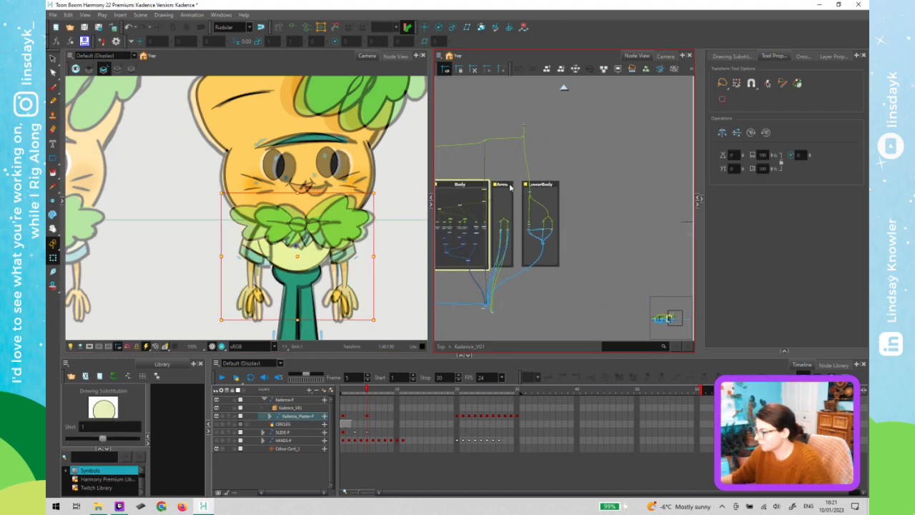
{"action": "left_click", "coordinate": [509, 186]}
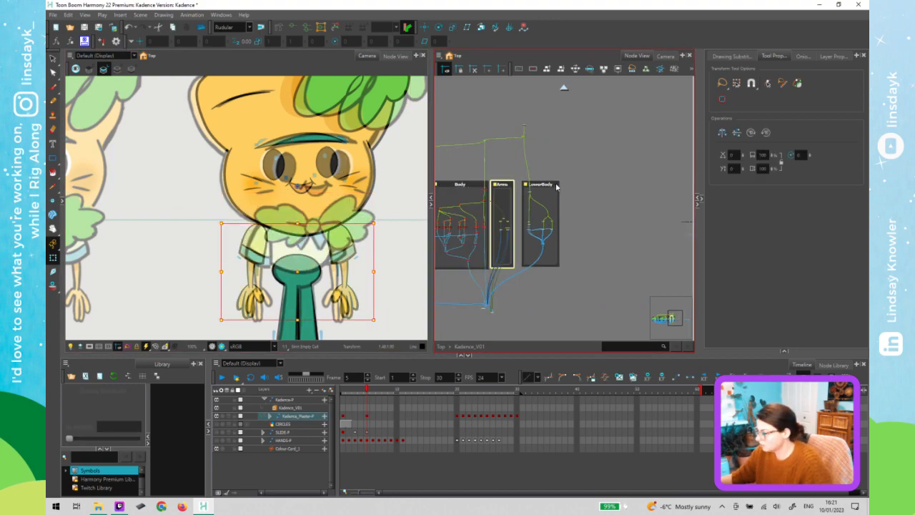
{"action": "left_click", "coordinate": [556, 186]}
{"action": "left_click", "coordinate": [603, 249]}
{"action": "scroll", "coordinate": [558, 278], "scroll_direction": "up", "scroll_amount": 5}
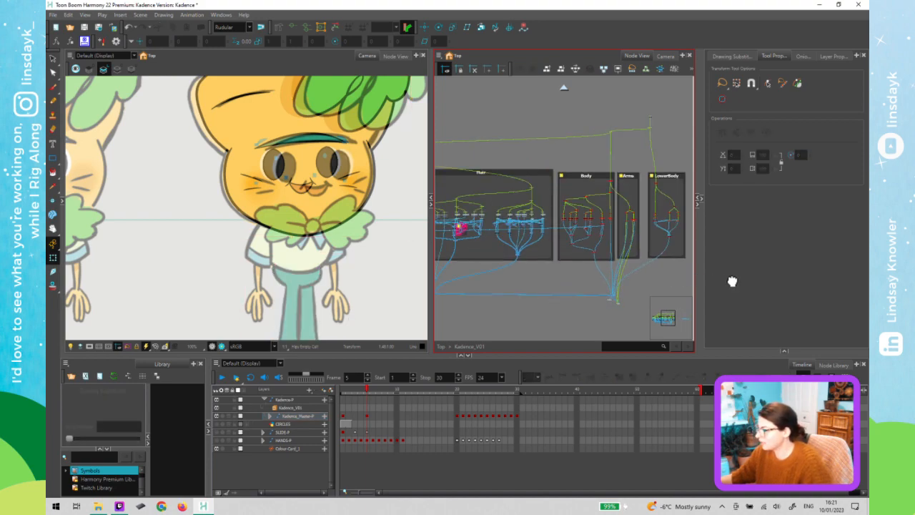
Select the top peg of the Face section that controls all the facial features
{"action": "left_click", "coordinate": [548, 281]}
{"action": "scroll", "coordinate": [602, 282], "scroll_direction": "left", "scroll_amount": 3}
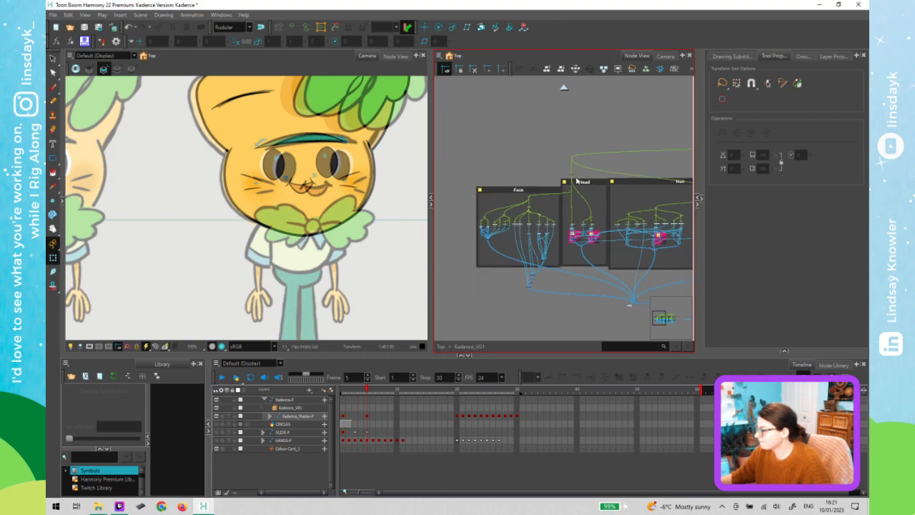
{"action": "left_click", "coordinate": [527, 192]}
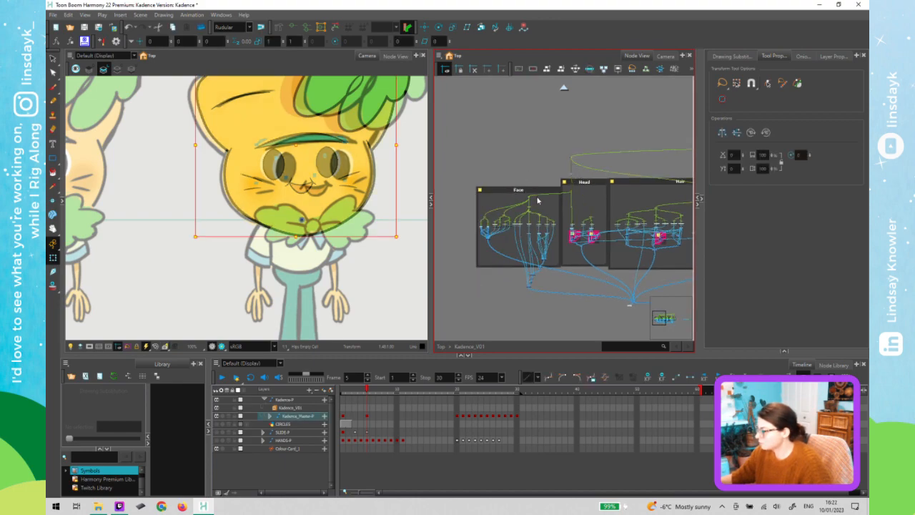
{"action": "left_click", "coordinate": [538, 200]}
{"action": "left_click", "coordinate": [536, 201]}
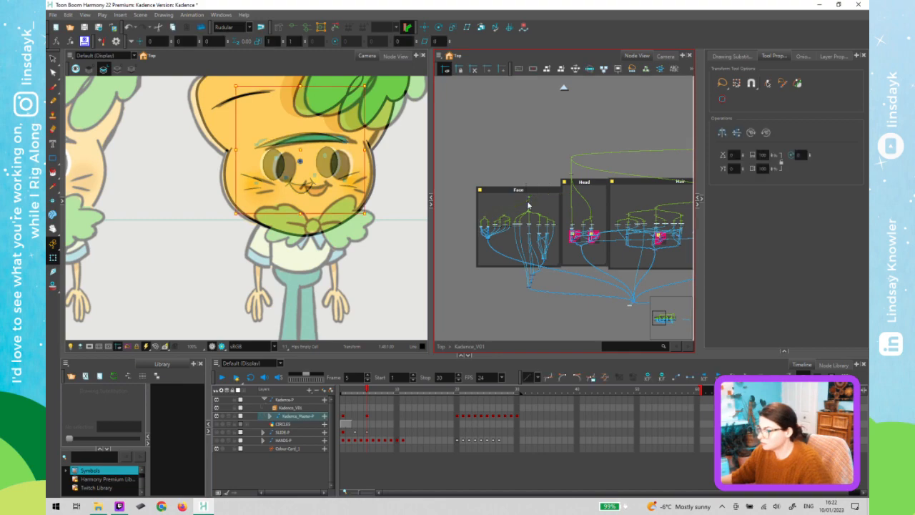
{"action": "scroll", "coordinate": [529, 207], "scroll_direction": "up", "scroll_amount": 3}
{"action": "scroll", "coordinate": [528, 207], "scroll_direction": "up", "scroll_amount": 2}
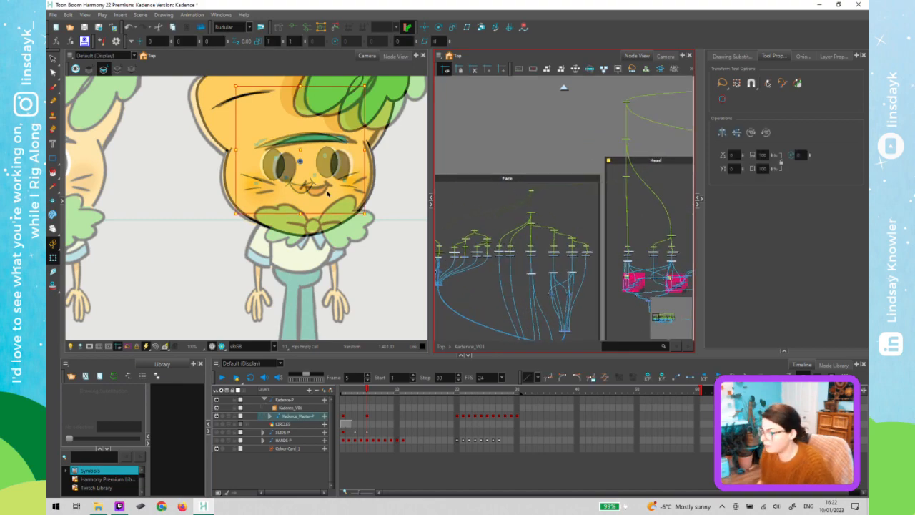
Nudge the facial features right to bring the eyes, mouth and whiskers over the model sheet's face
{"action": "key", "text": "Right"}
{"action": "key", "text": "Right"}
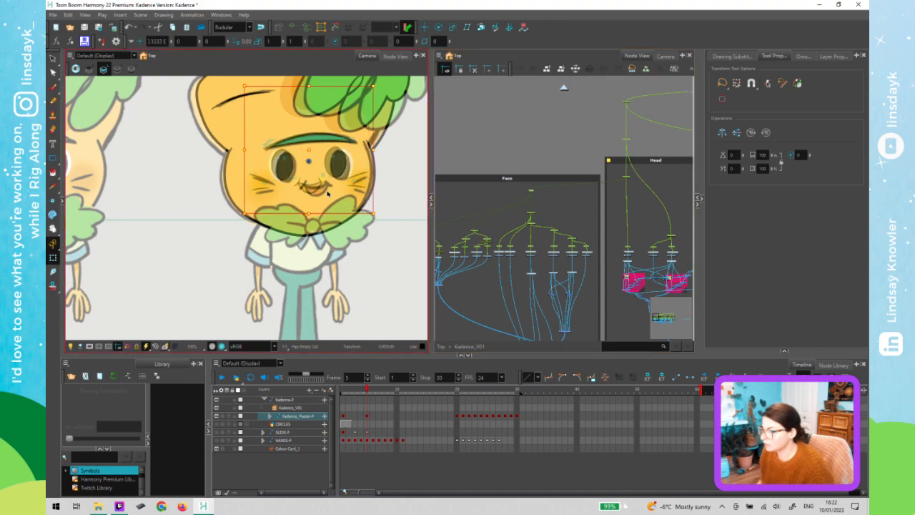
{"action": "key", "text": "Right"}
{"action": "key", "text": "Right"}
{"action": "key", "text": "Right"}
{"action": "key", "text": "Right"}
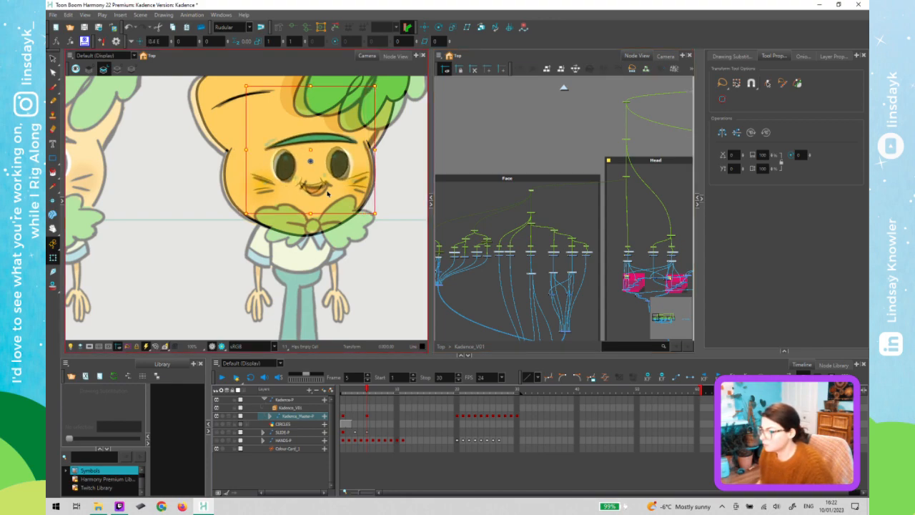
{"action": "key", "text": "Right"}
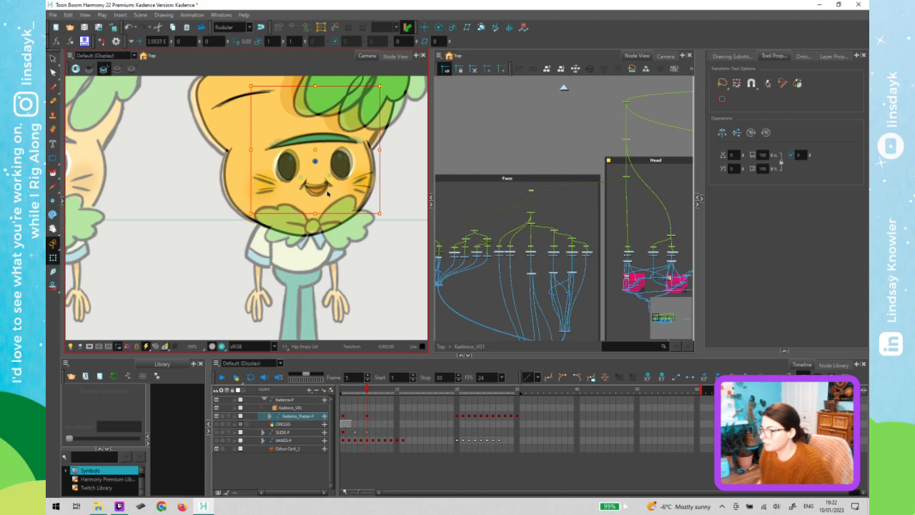
{"action": "key", "text": "Left"}
{"action": "key", "text": "Up"}
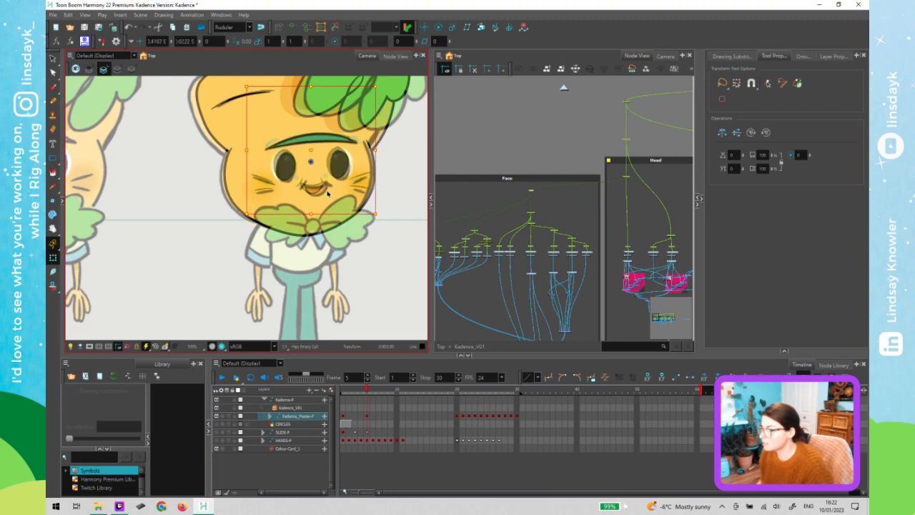
Fine-tune the facial features slightly down and right to align the eyes and mouth with the reference
{"action": "key", "text": "Down"}
{"action": "key", "text": "Right"}
{"action": "key", "text": "Right"}
{"action": "key", "text": "Down"}
{"action": "key", "text": "Left"}
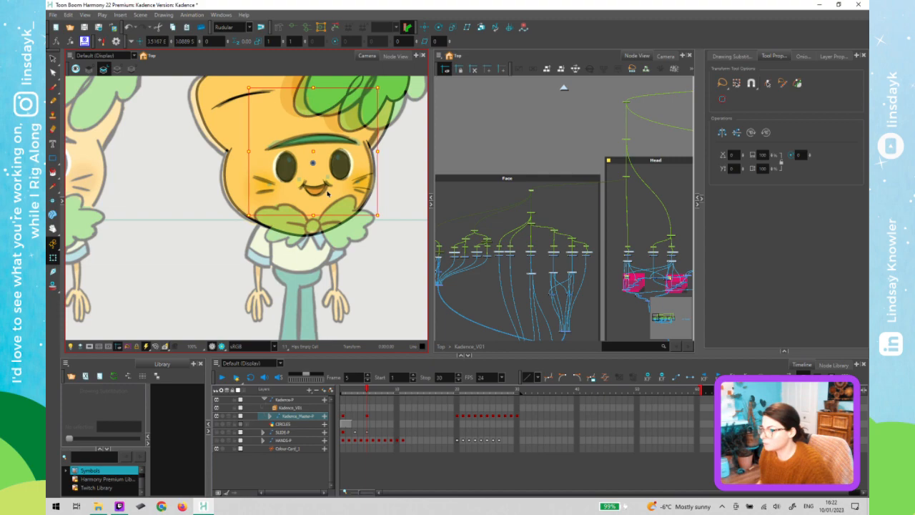
{"action": "key", "text": "Right"}
{"action": "key", "text": "Right"}
{"action": "key", "text": "Right"}
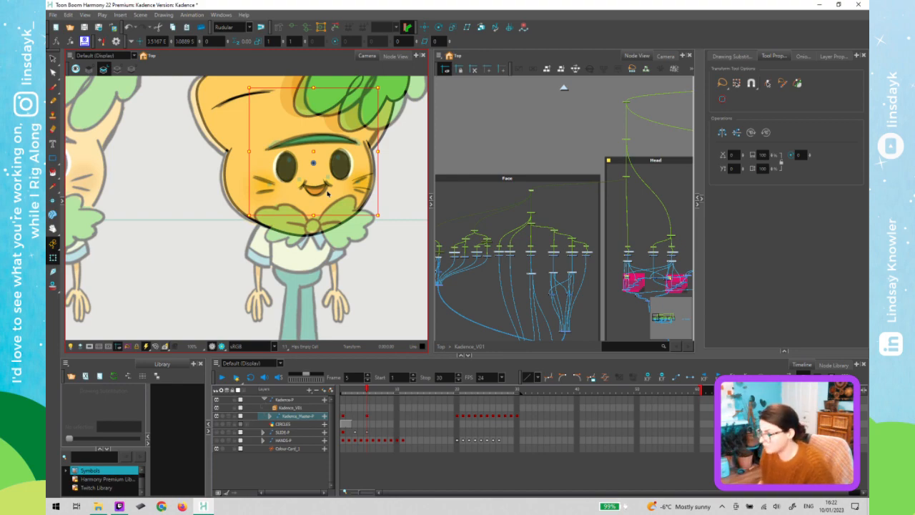
{"action": "key", "text": "Right"}
{"action": "key", "text": "Down"}
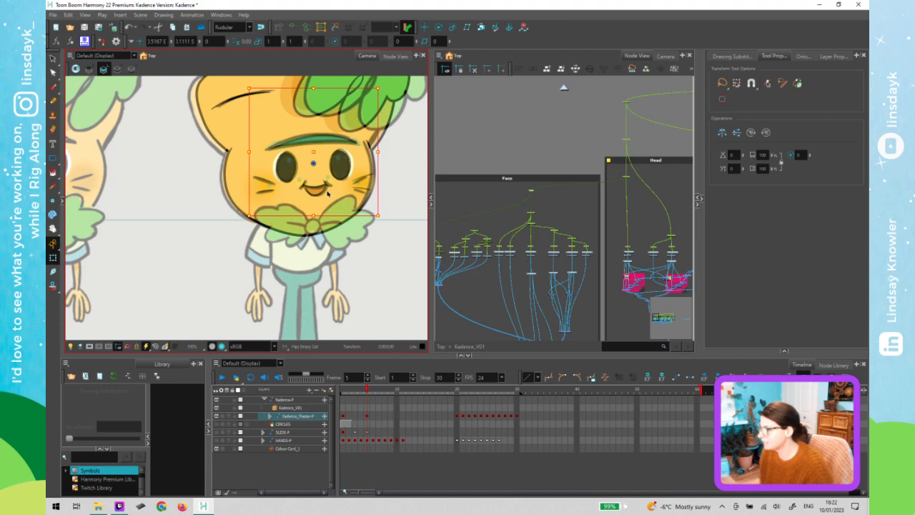
Select the peg of the Eye_F eye, one level below the peg shared by both eyes in the Face section
{"action": "scroll", "coordinate": [523, 210], "scroll_direction": "up", "scroll_amount": 3}
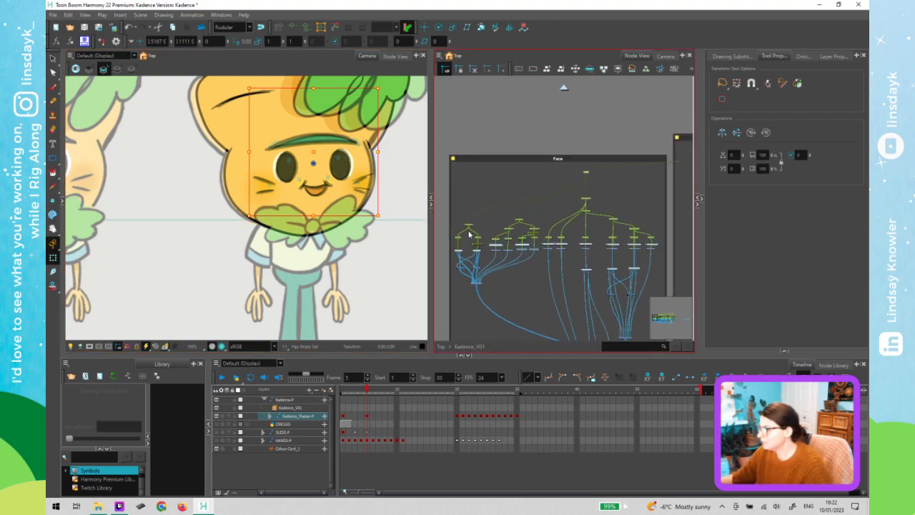
{"action": "scroll", "coordinate": [469, 233], "scroll_direction": "up", "scroll_amount": 1}
{"action": "scroll", "coordinate": [469, 234], "scroll_direction": "up", "scroll_amount": 4}
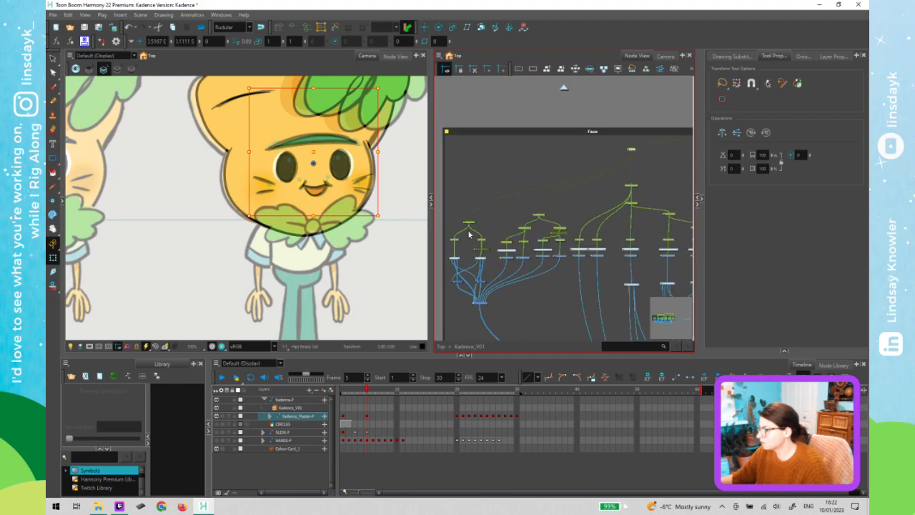
{"action": "left_click", "coordinate": [477, 217]}
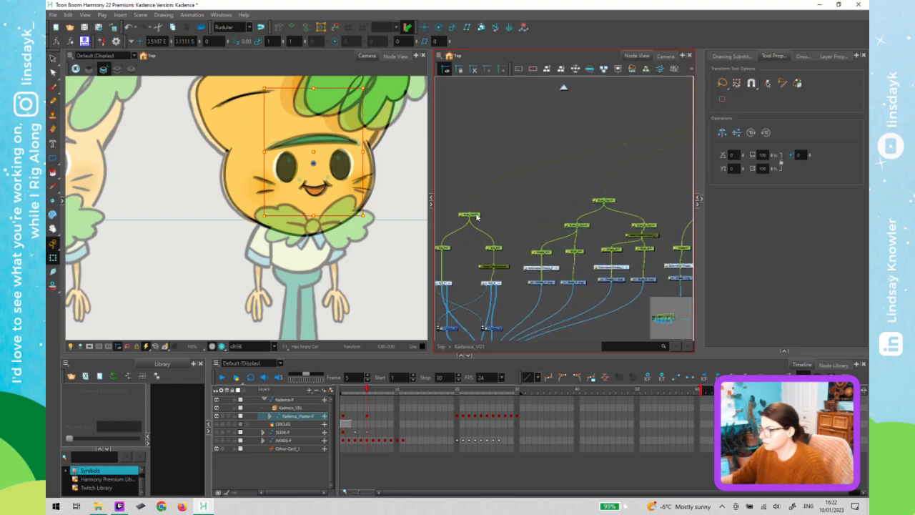
{"action": "left_click", "coordinate": [446, 250]}
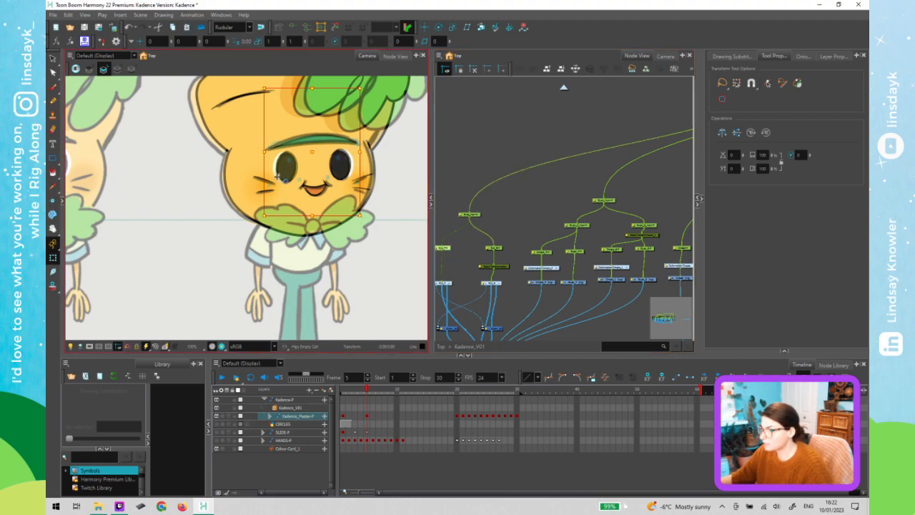
{"action": "scroll", "coordinate": [285, 165], "scroll_direction": "up", "scroll_amount": 3}
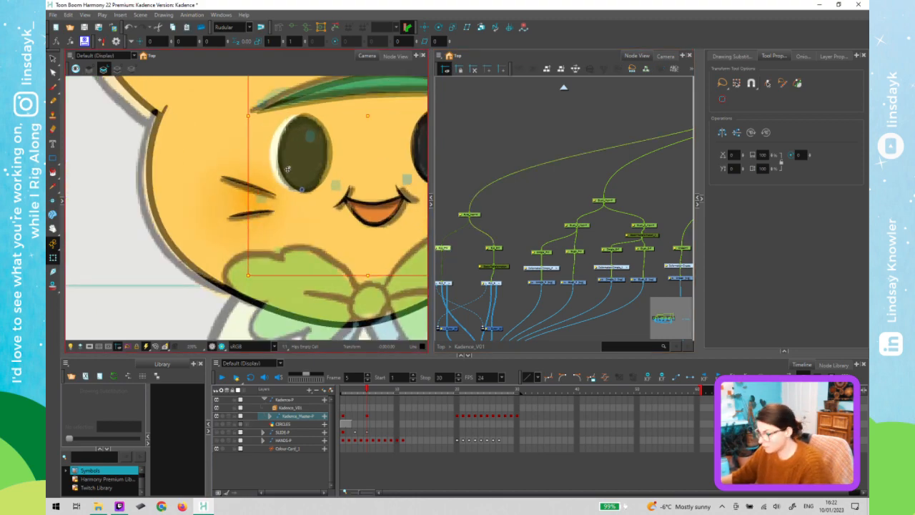
Try nudging the whole Eye_F eye left away from the reference eye, and reset its transformation
{"action": "key", "text": "Left"}
{"action": "key", "text": "Left"}
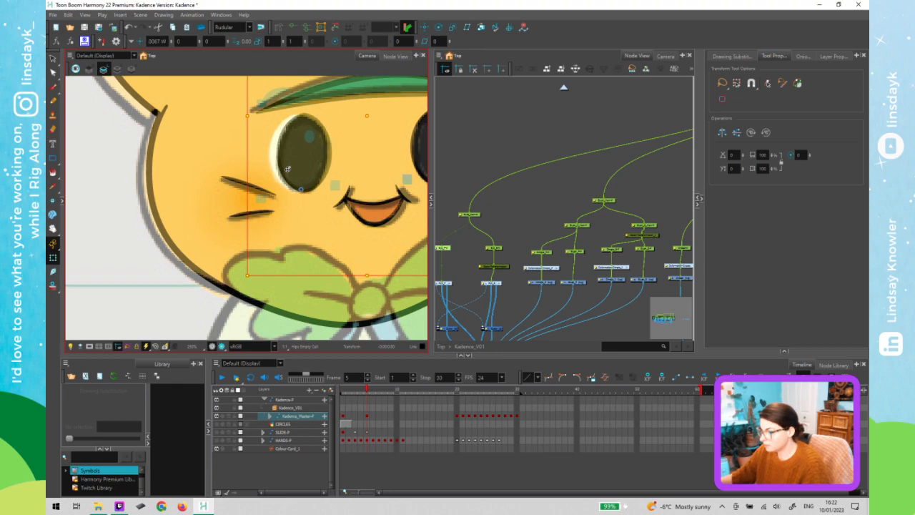
{"action": "key", "text": "Left"}
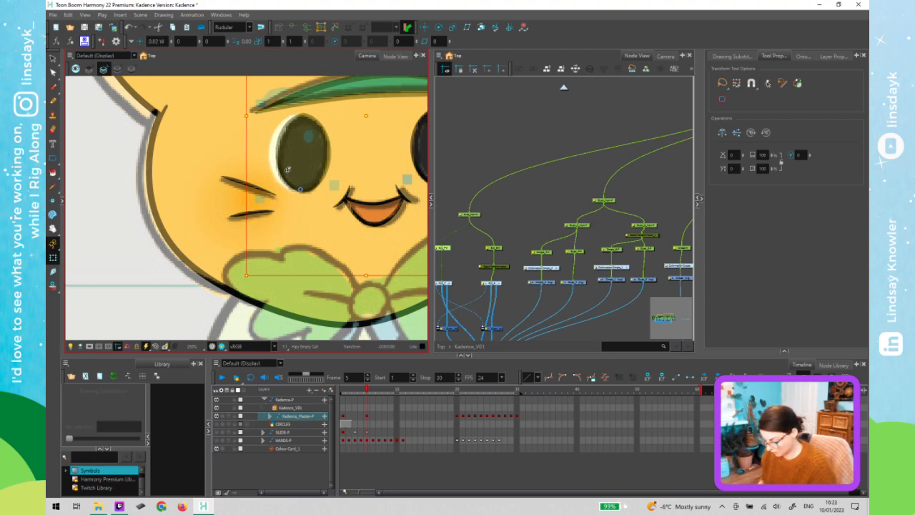
{"action": "key", "text": "Left"}
{"action": "key", "text": "Left"}
{"action": "key", "text": "Left"}
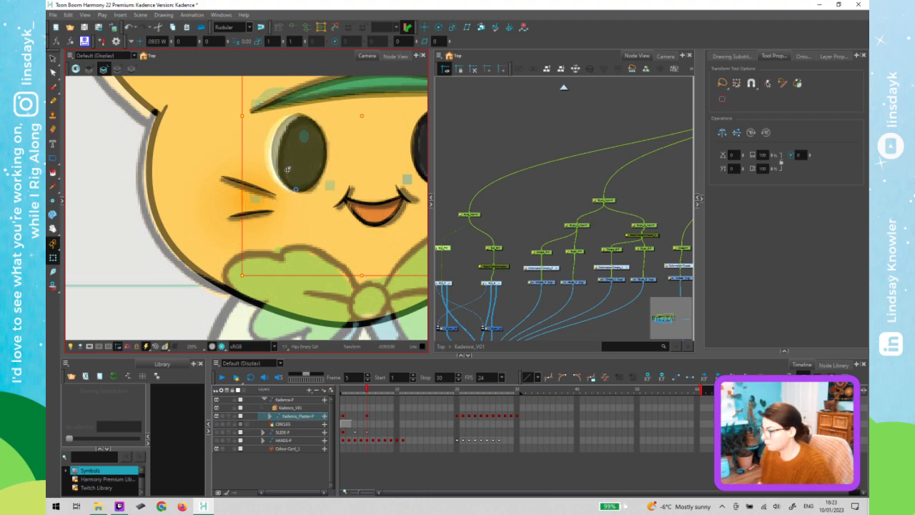
{"action": "key", "text": "Left"}
{"action": "key", "text": "Left"}
{"action": "key", "text": "Left"}
{"action": "key", "text": "Left"}
{"action": "key", "text": "Left"}
{"action": "key", "text": "Left"}
{"action": "key", "text": "Left"}
{"action": "key", "text": "Left"}
{"action": "key", "text": "Left"}
{"action": "key", "text": "Left"}
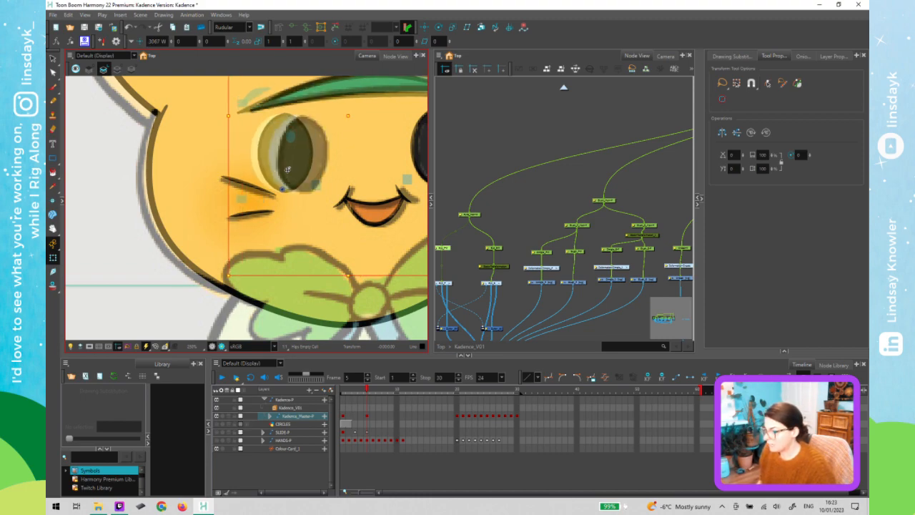
{"action": "key", "text": "Left"}
{"action": "key", "text": "Left"}
{"action": "key", "text": "Left"}
{"action": "key", "text": "Left"}
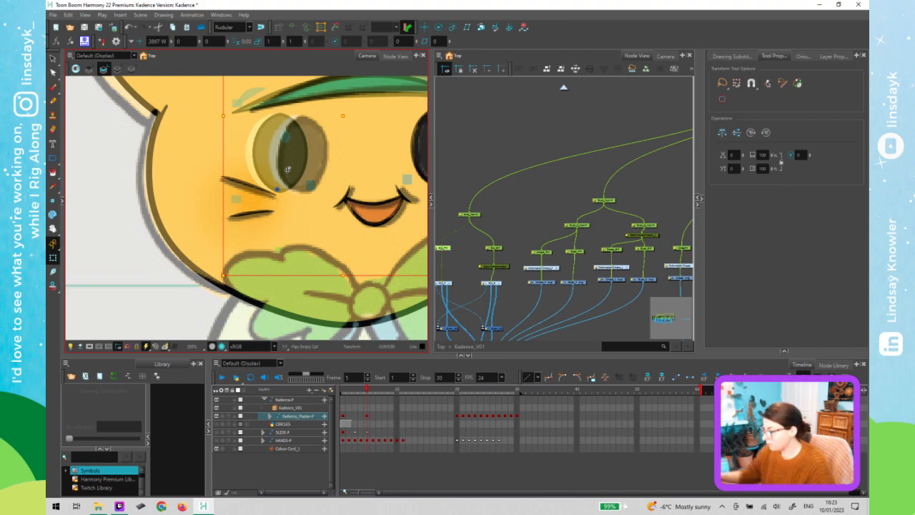
{"action": "key", "text": "r"}
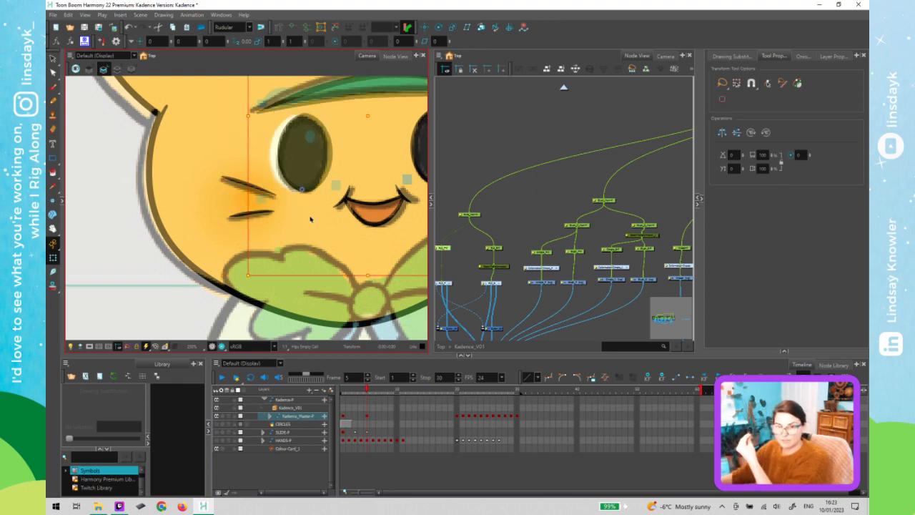
Open the Eye_F group in the node network to reach the eye's individual parts
{"action": "left_click", "coordinate": [464, 224]}
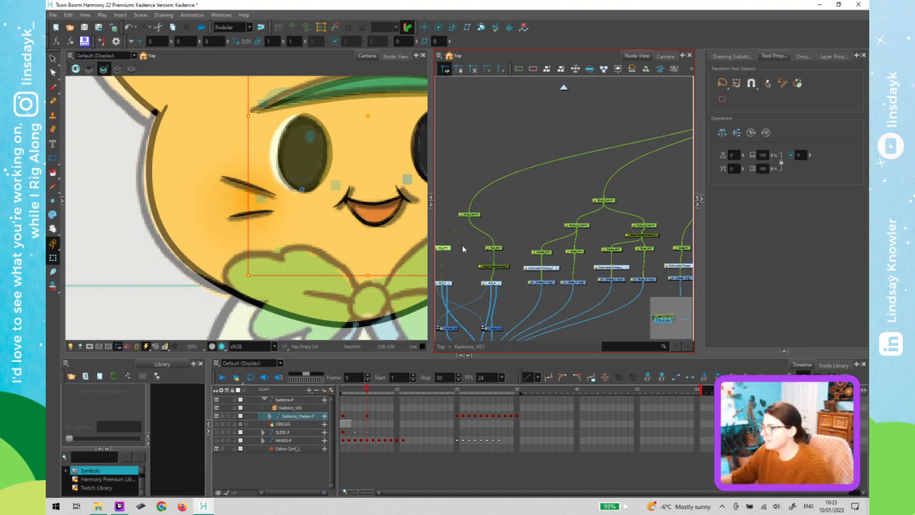
{"action": "left_click", "coordinate": [463, 252]}
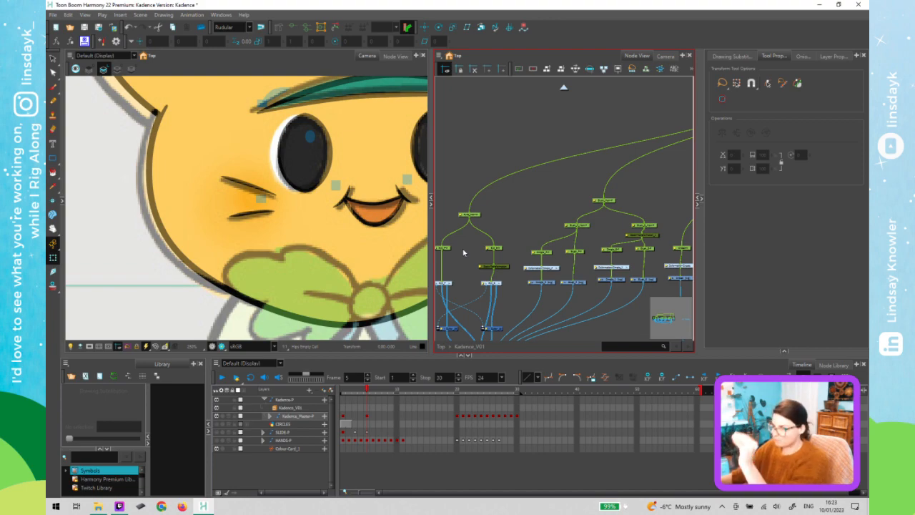
{"action": "left_click", "coordinate": [353, 175]}
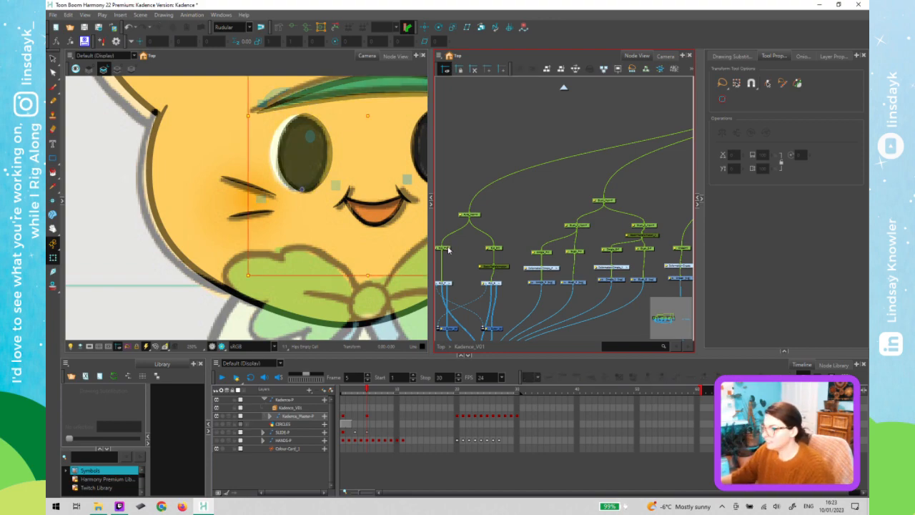
{"action": "left_click", "coordinate": [324, 188]}
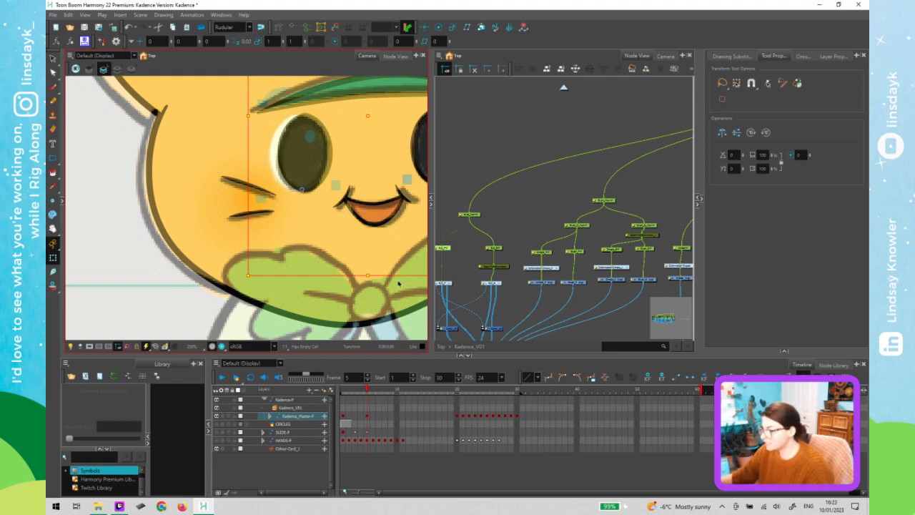
{"action": "left_click", "coordinate": [450, 287]}
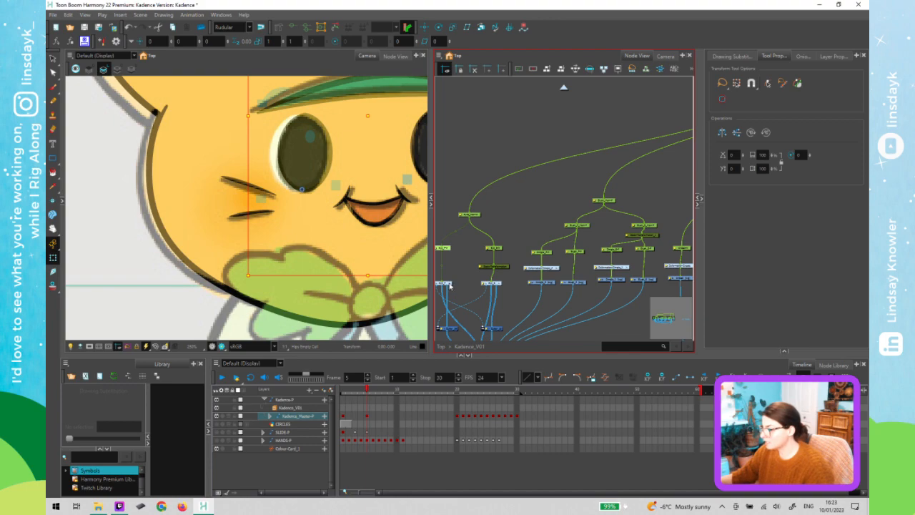
{"action": "left_click", "coordinate": [450, 286]}
Disable the head and forehead drawings so the model sheet's face shows through, and clear the selection
{"action": "left_click", "coordinate": [294, 236]}
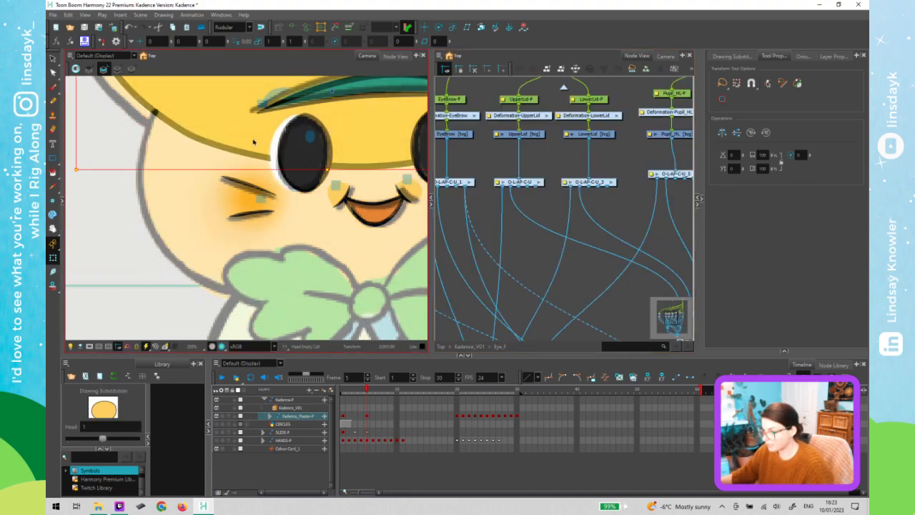
{"action": "left_click", "coordinate": [377, 226]}
{"action": "left_click", "coordinate": [456, 171]}
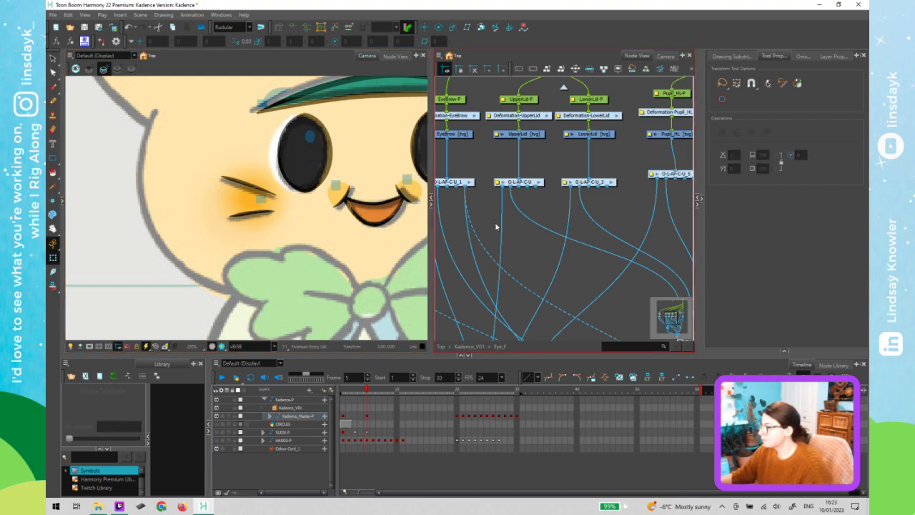
Examine which parts of the eye the main, pupil, eyelid and eyebrow pegs in the Eye_F group control
{"action": "scroll", "coordinate": [513, 268], "scroll_direction": "down", "scroll_amount": 5}
{"action": "scroll", "coordinate": [513, 268], "scroll_direction": "down", "scroll_amount": 2}
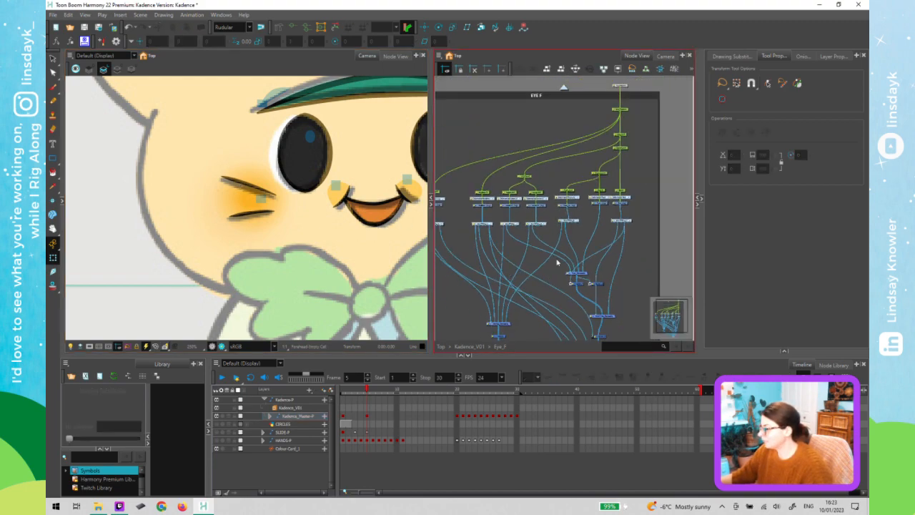
{"action": "left_click", "coordinate": [624, 112]}
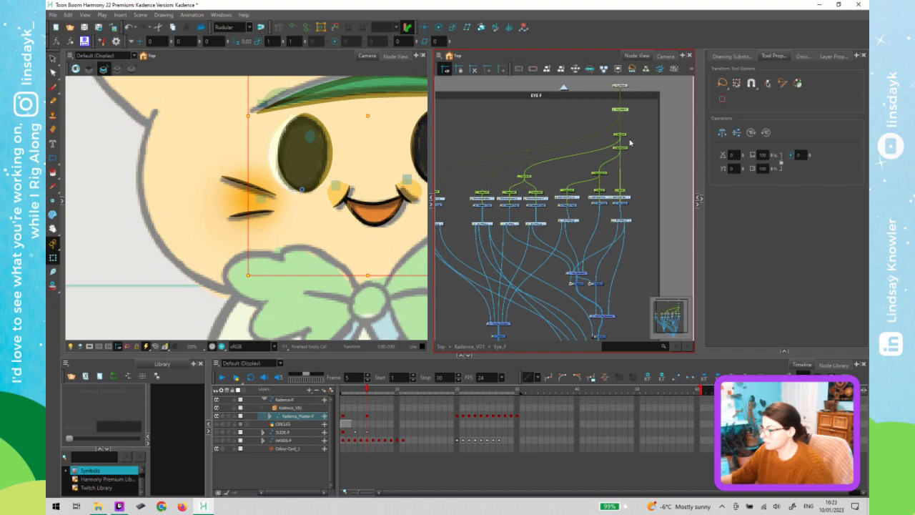
{"action": "left_click", "coordinate": [602, 178]}
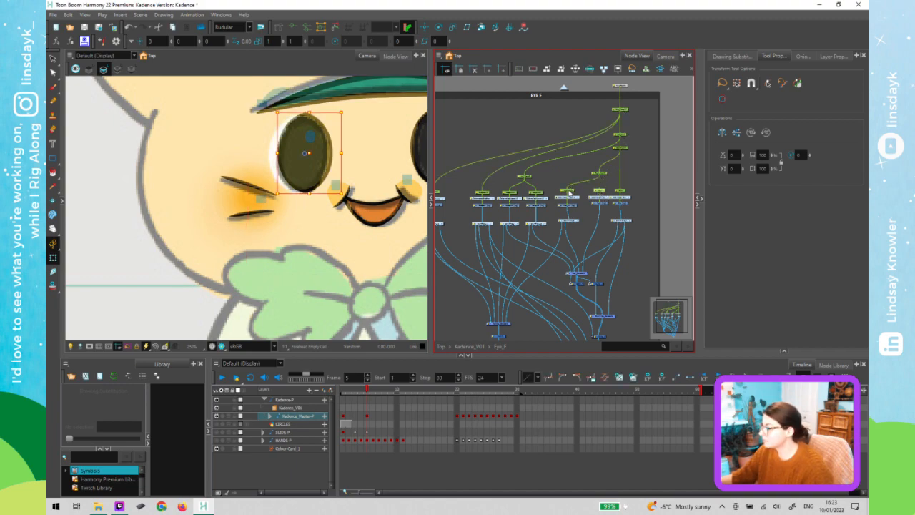
{"action": "left_click", "coordinate": [569, 190]}
{"action": "left_click_drag", "start_coordinate": [569, 188], "coordinate": [545, 185]}
{"action": "left_click", "coordinate": [528, 177]}
{"action": "left_click", "coordinate": [538, 193]}
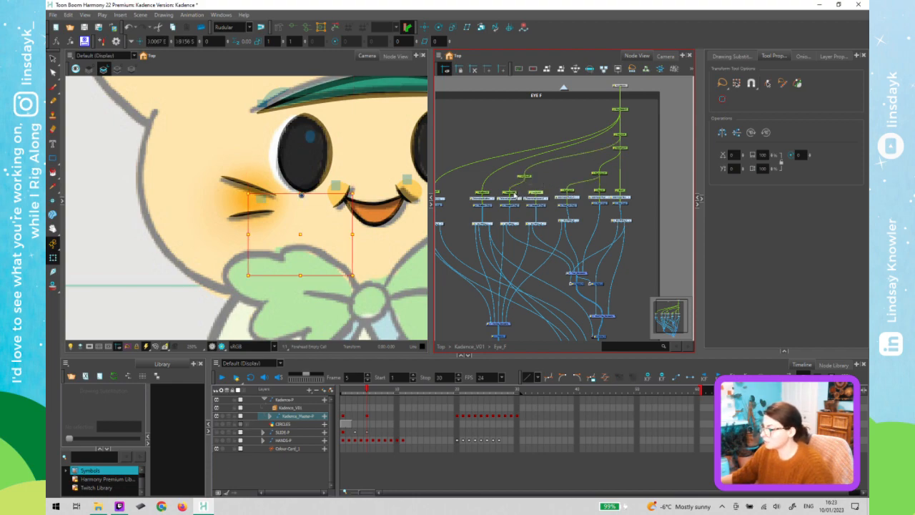
{"action": "left_click", "coordinate": [446, 198]}
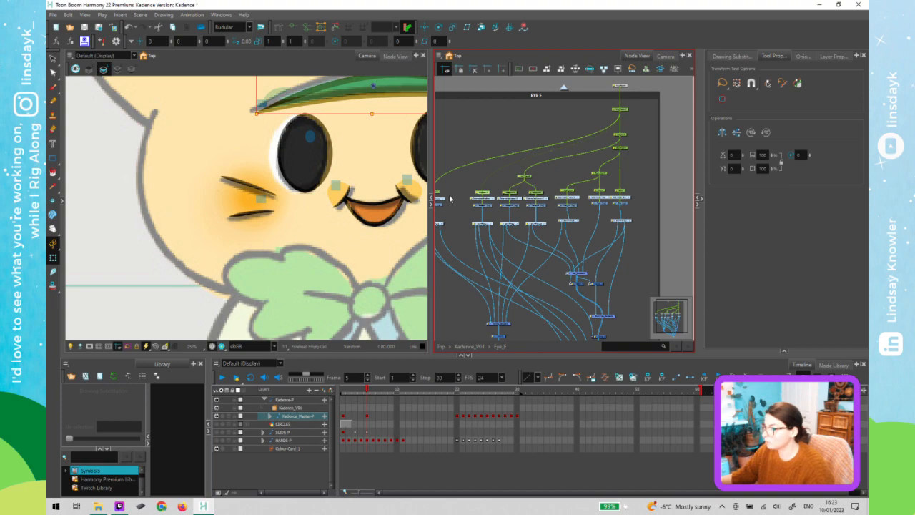
Compare the eyes, cheek whiskers and pupil with the model sheet and check the remaining Eye_F pegs
{"action": "scroll", "coordinate": [321, 164], "scroll_direction": "down", "scroll_amount": 1}
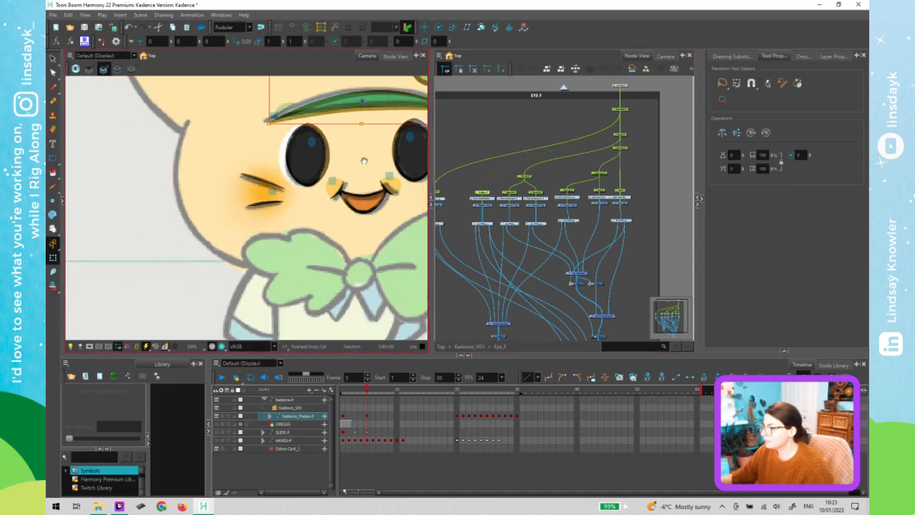
{"action": "left_click_drag", "start_coordinate": [364, 161], "coordinate": [312, 178]}
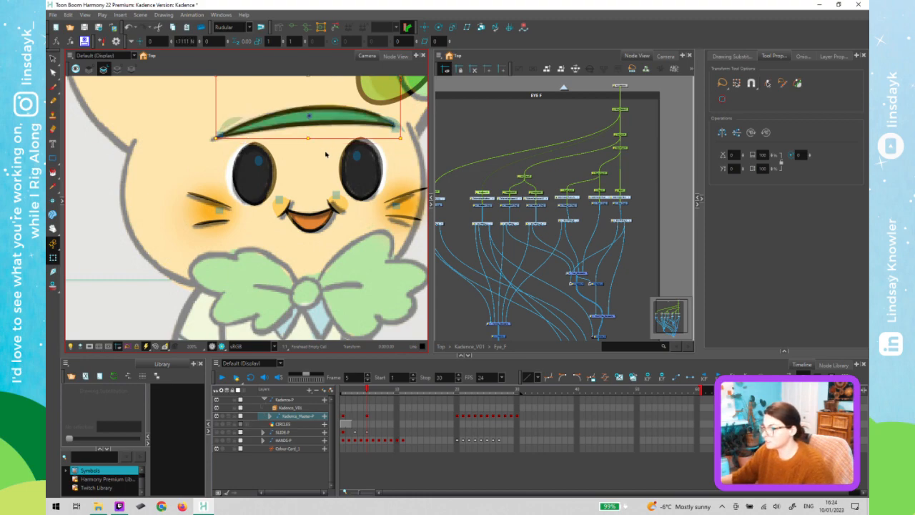
{"action": "left_click", "coordinate": [473, 243]}
{"action": "left_click_drag", "start_coordinate": [462, 243], "coordinate": [508, 239]}
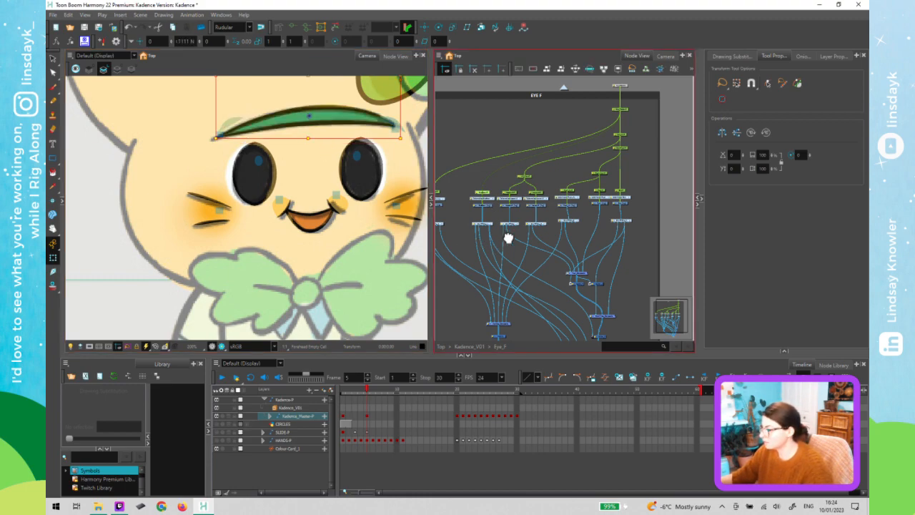
{"action": "left_click", "coordinate": [251, 188]}
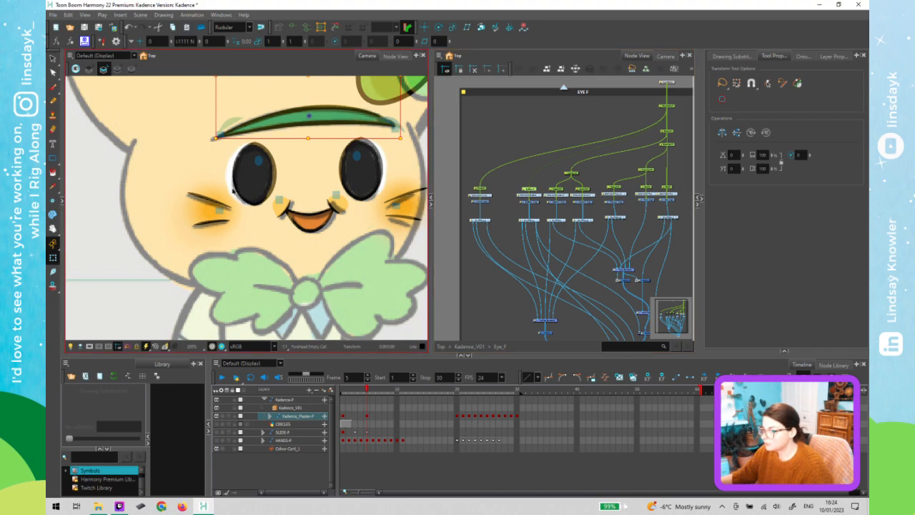
{"action": "left_click", "coordinate": [485, 190]}
{"action": "left_click", "coordinate": [208, 202]}
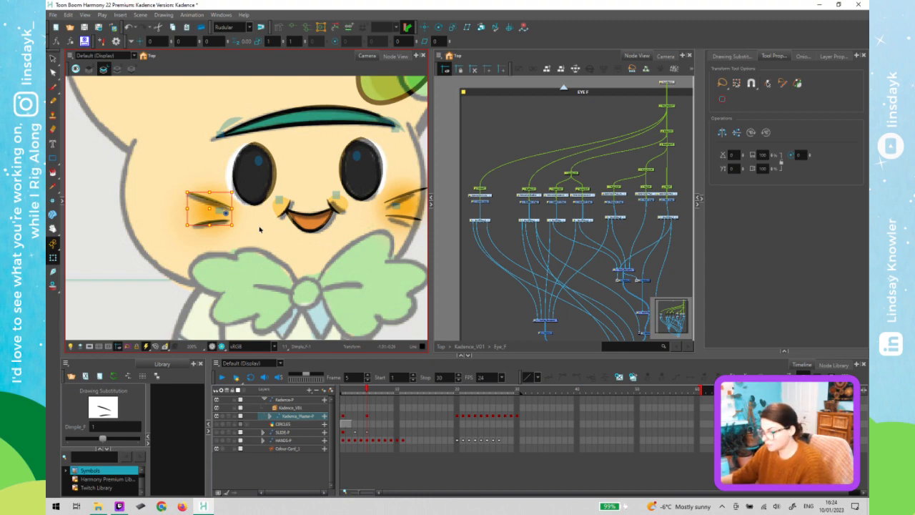
{"action": "left_click", "coordinate": [504, 192]}
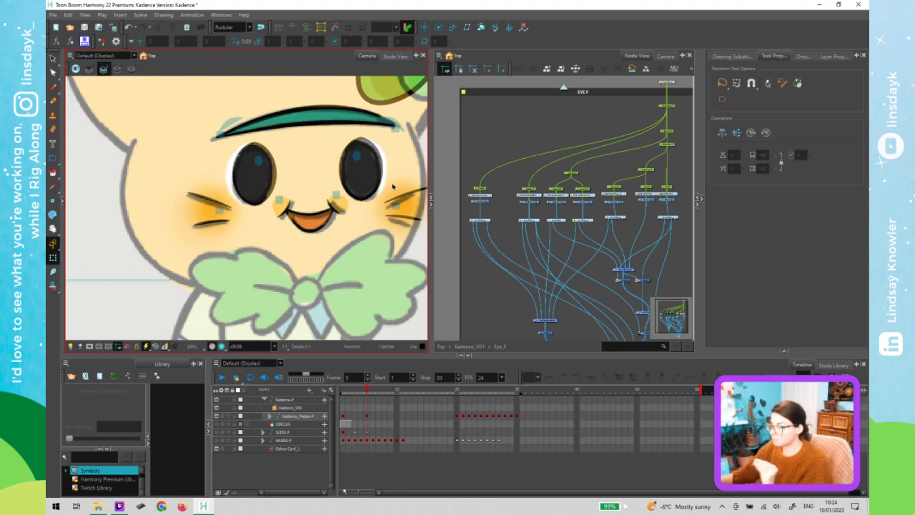
{"action": "left_click", "coordinate": [256, 176]}
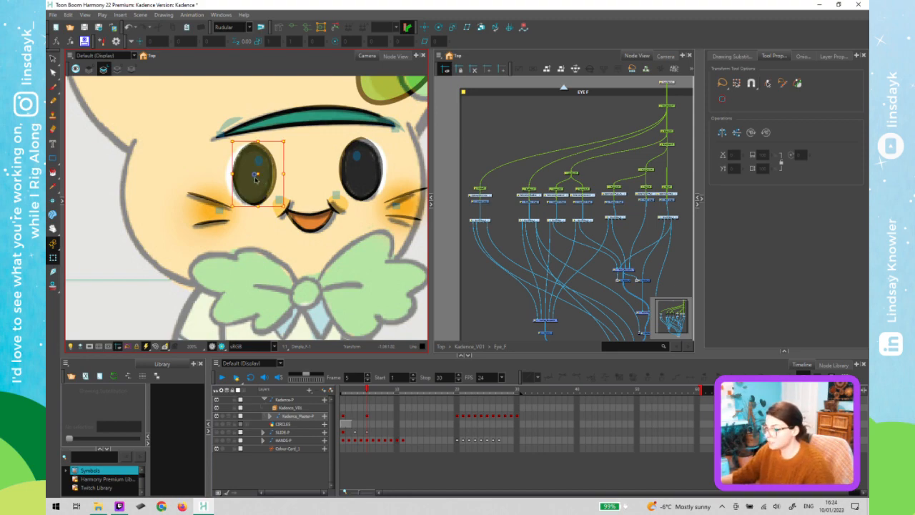
Show the deformation controls of the Eye_F parts and inspect the eyeball's outline over the reference eye
{"action": "left_click_drag", "start_coordinate": [650, 99], "coordinate": [676, 115]}
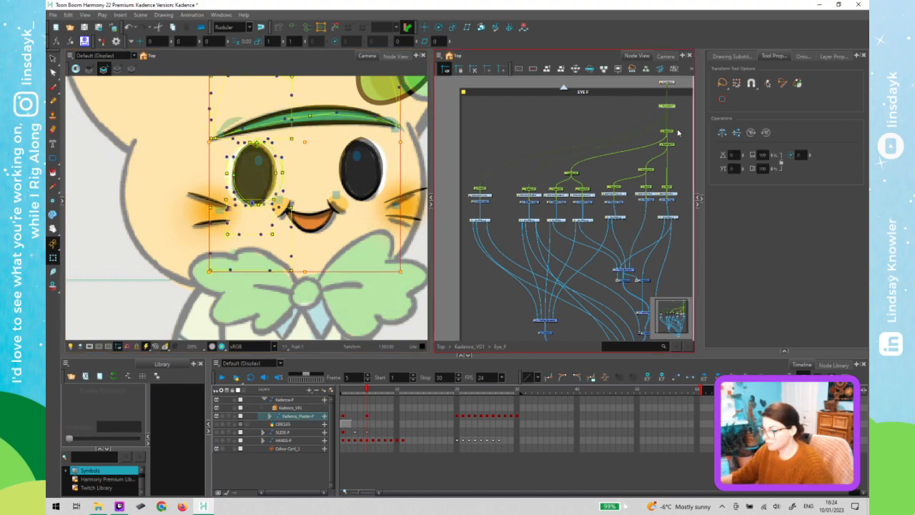
{"action": "left_click", "coordinate": [686, 133]}
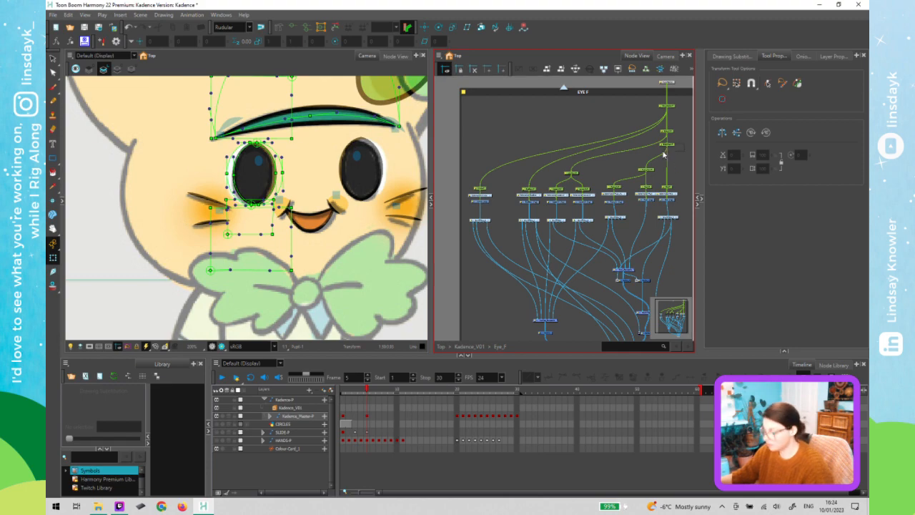
{"action": "left_click", "coordinate": [667, 145]}
{"action": "scroll", "coordinate": [280, 187], "scroll_direction": "up", "scroll_amount": 2}
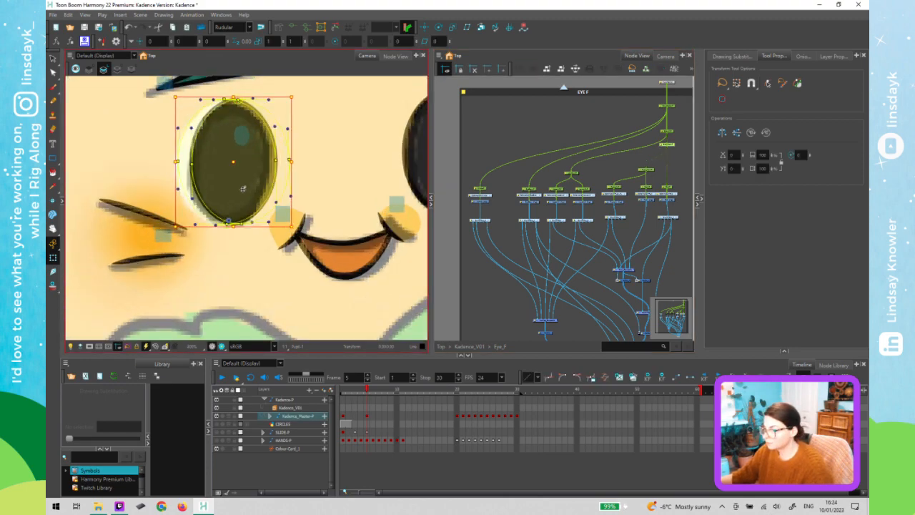
{"action": "left_click_drag", "start_coordinate": [228, 230], "coordinate": [237, 256]}
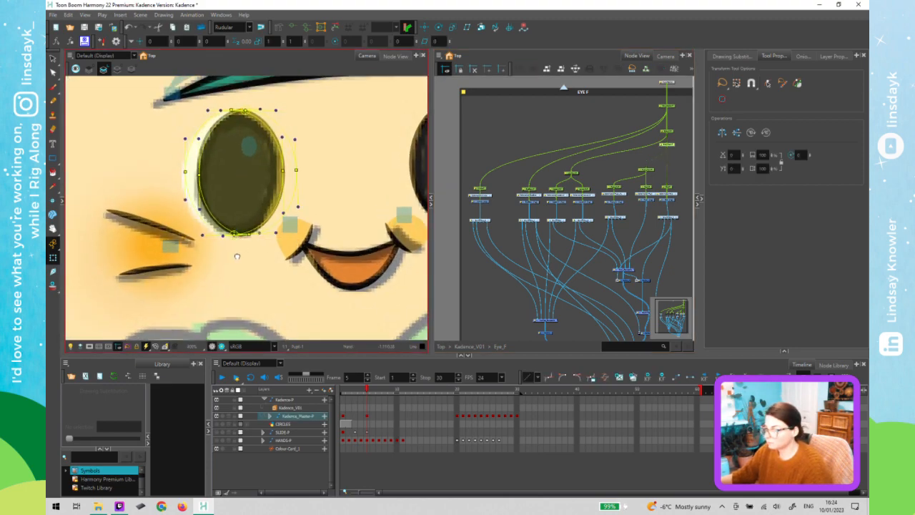
{"action": "left_click", "coordinate": [202, 228]}
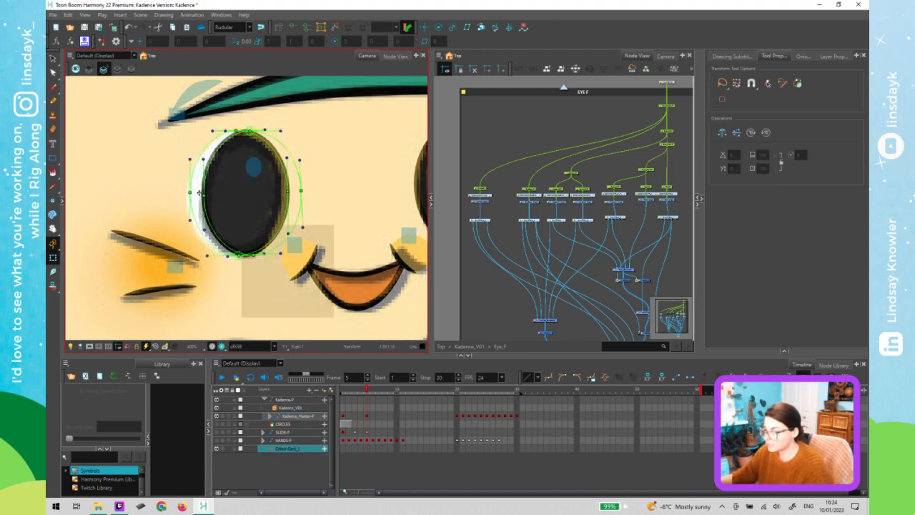
Adjust the front eyeball's outer edge and reshape the pupil's deformation curve at its upper, outer and lower points to fit the reference eye
{"action": "left_click", "coordinate": [196, 192]}
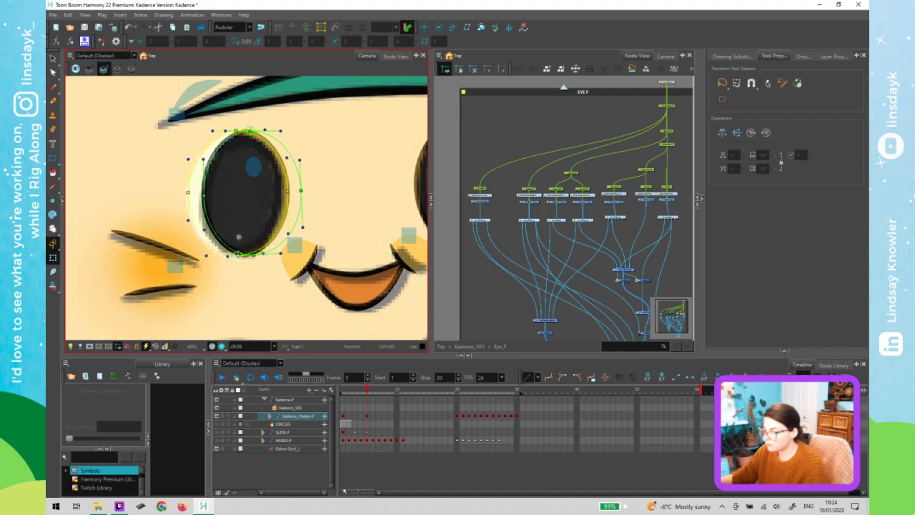
{"action": "left_click", "coordinate": [238, 237]}
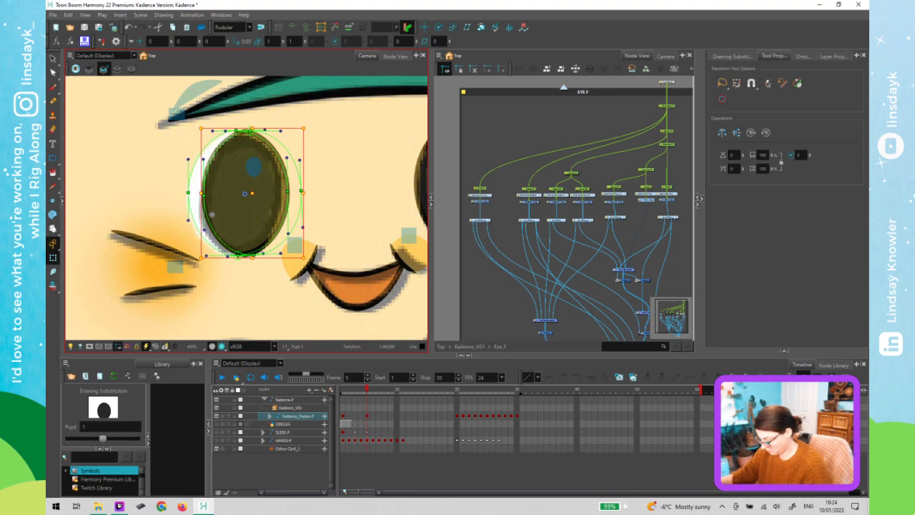
{"action": "left_click_drag", "start_coordinate": [212, 213], "coordinate": [218, 214]}
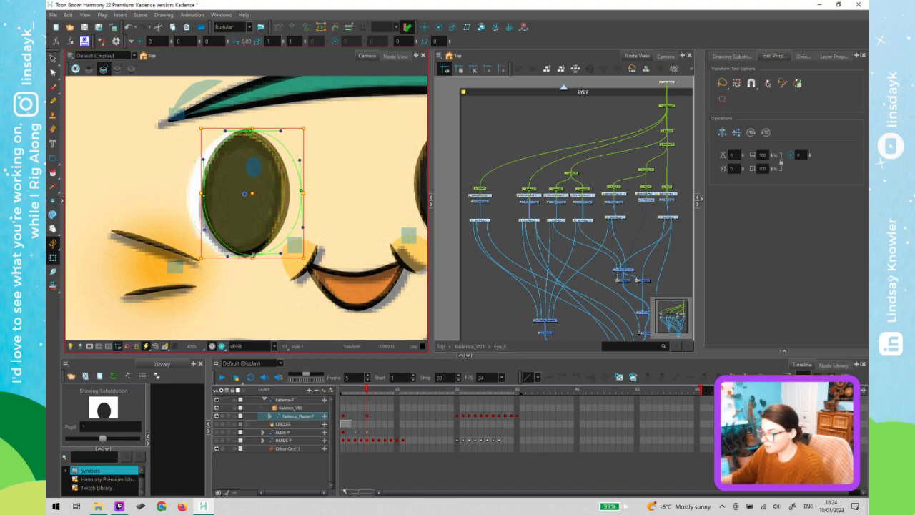
{"action": "left_click", "coordinate": [250, 133]}
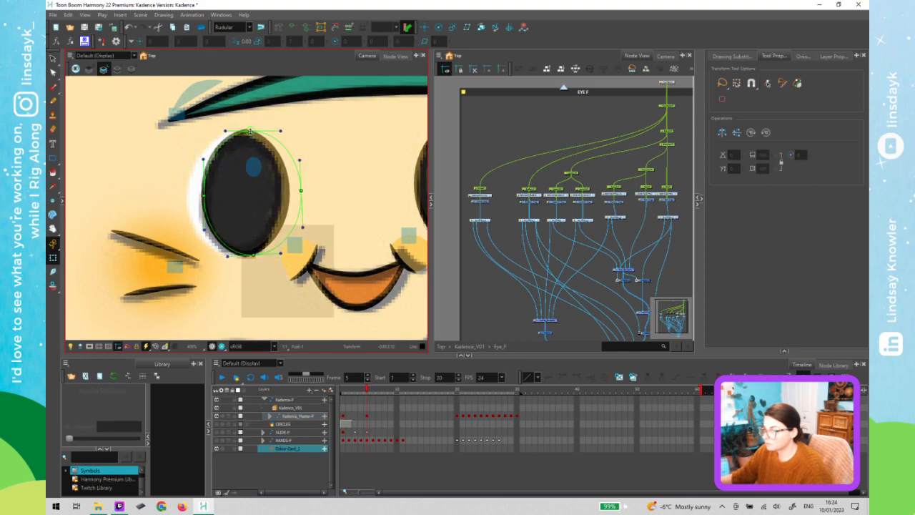
{"action": "left_click", "coordinate": [251, 133]}
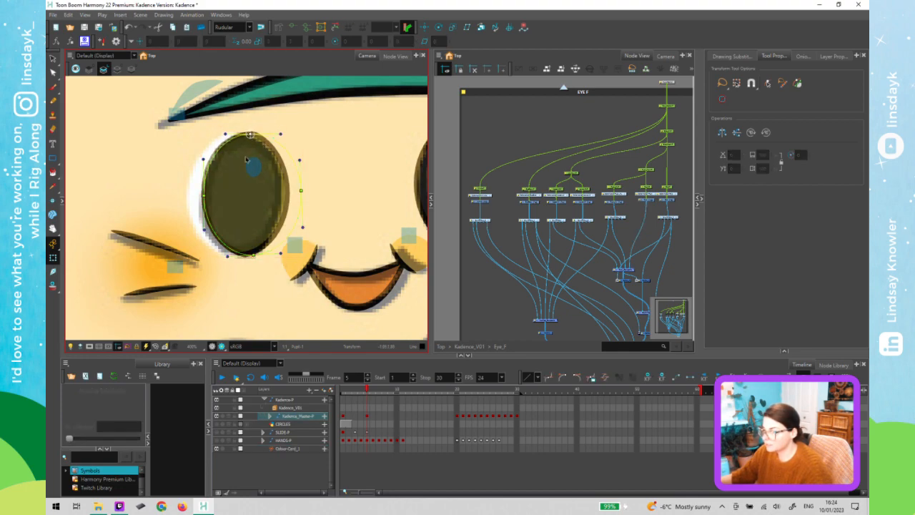
{"action": "left_click_drag", "start_coordinate": [205, 200], "coordinate": [205, 203]}
{"action": "left_click_drag", "start_coordinate": [252, 256], "coordinate": [248, 256]}
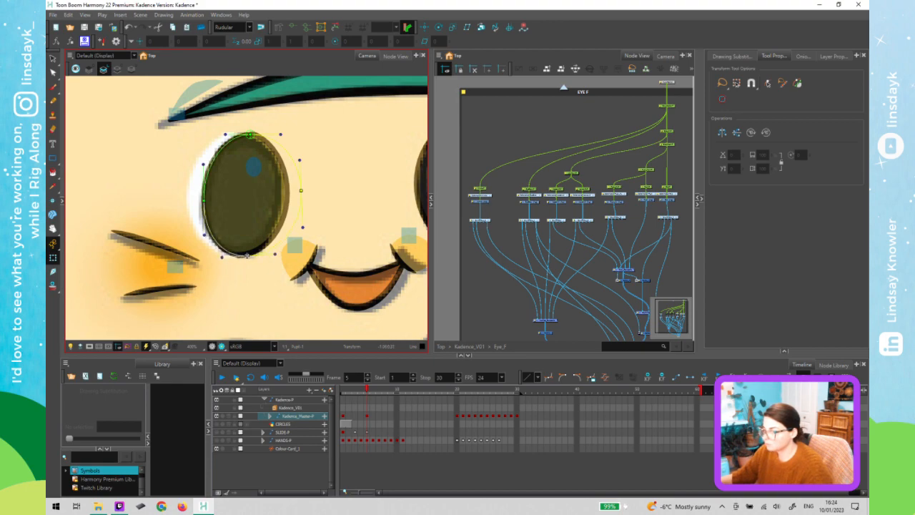
Nudge the inner side point of the front eyeball's deformation curve inward to follow the reference outline
{"action": "left_click", "coordinate": [270, 219]}
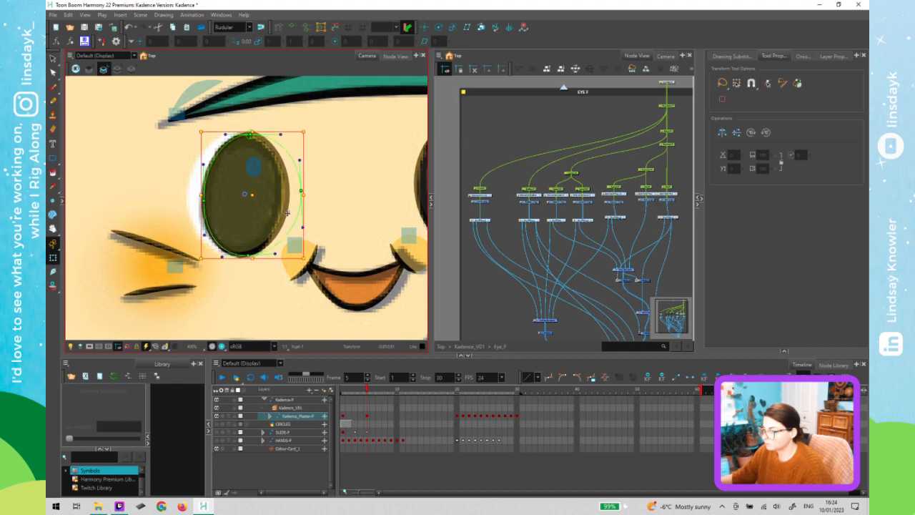
{"action": "left_click", "coordinate": [285, 213]}
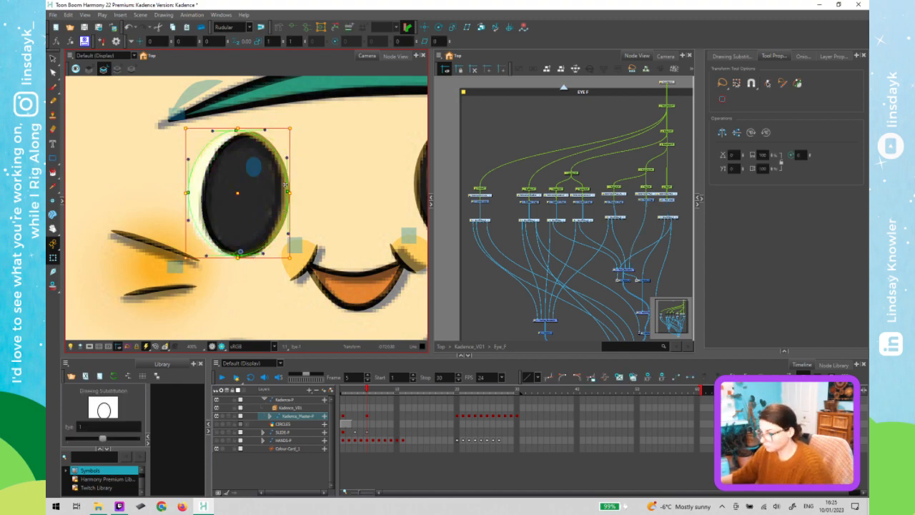
{"action": "left_click", "coordinate": [302, 187]}
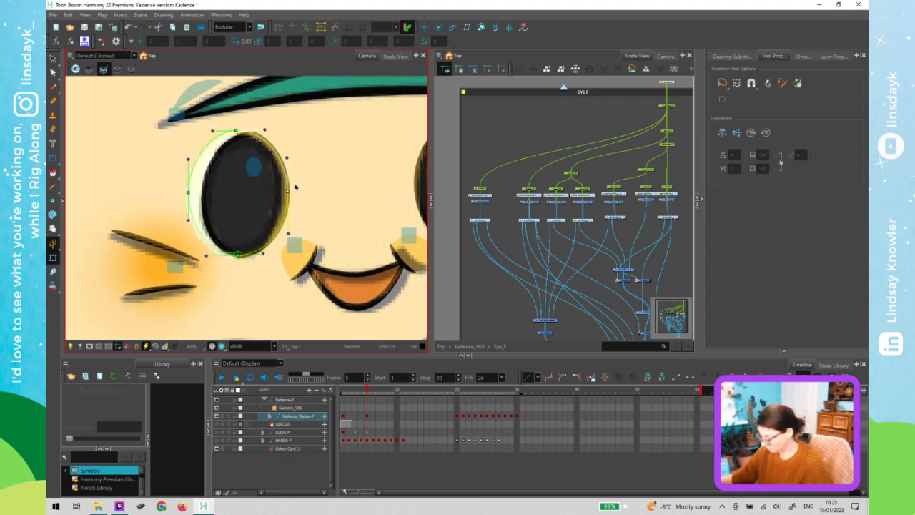
{"action": "key", "text": "Left"}
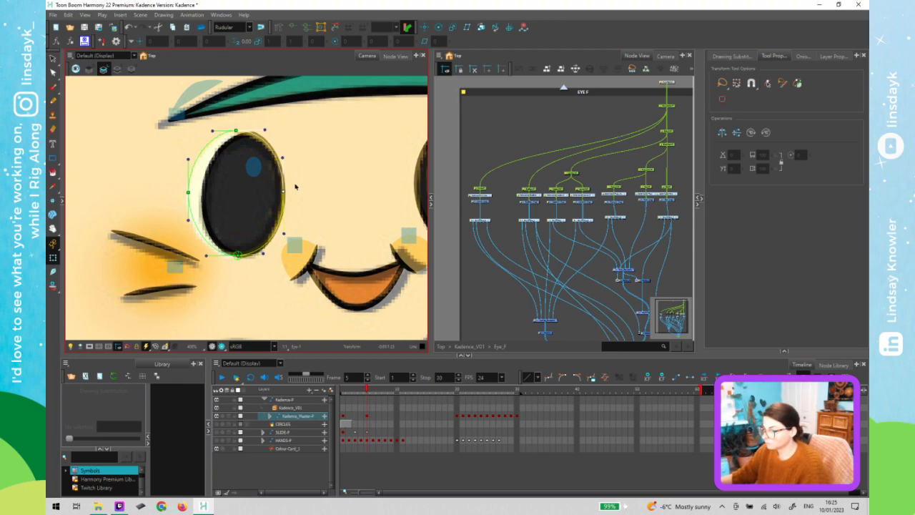
{"action": "key", "text": "Left"}
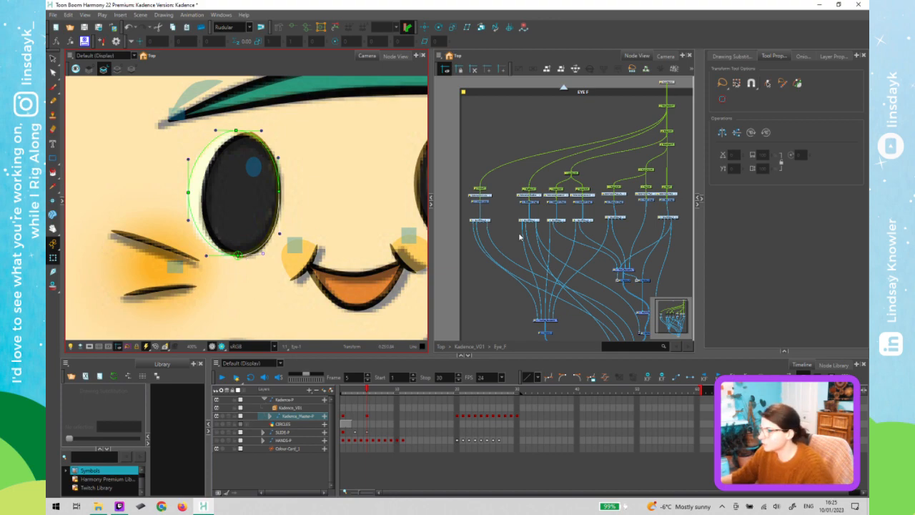
Examine which eye parts and pivots the Eye_F main peg and the shared and individual eye pegs outside the group control
{"action": "scroll", "coordinate": [314, 220], "scroll_direction": "down", "scroll_amount": 2}
{"action": "left_click", "coordinate": [601, 126]}
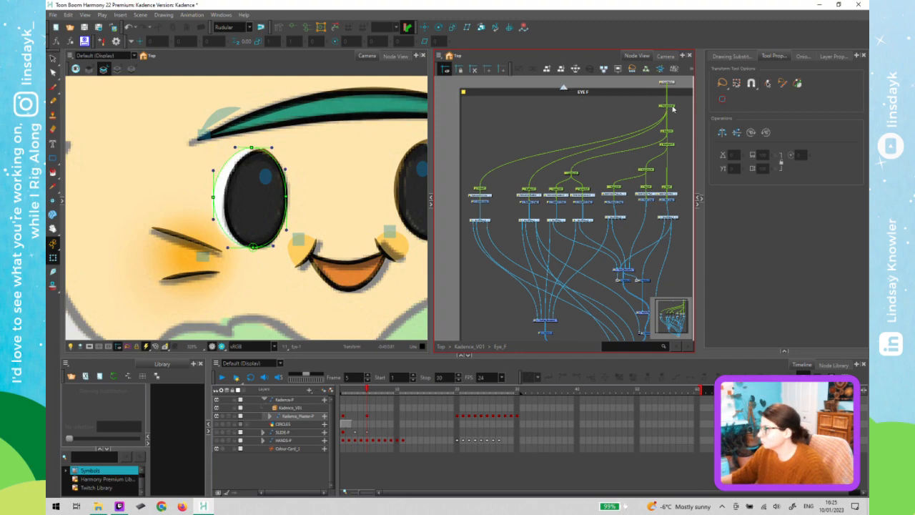
{"action": "left_click", "coordinate": [669, 107]}
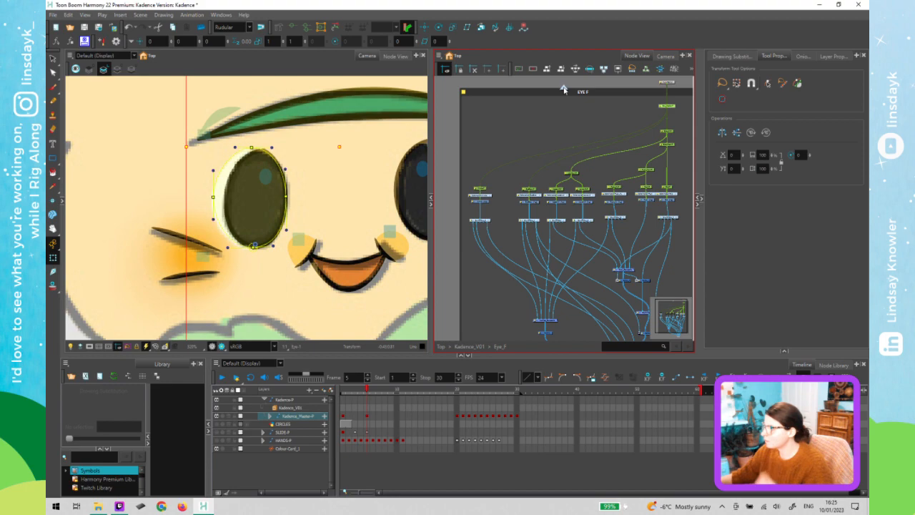
{"action": "left_click", "coordinate": [564, 88]}
{"action": "left_click", "coordinate": [599, 145]}
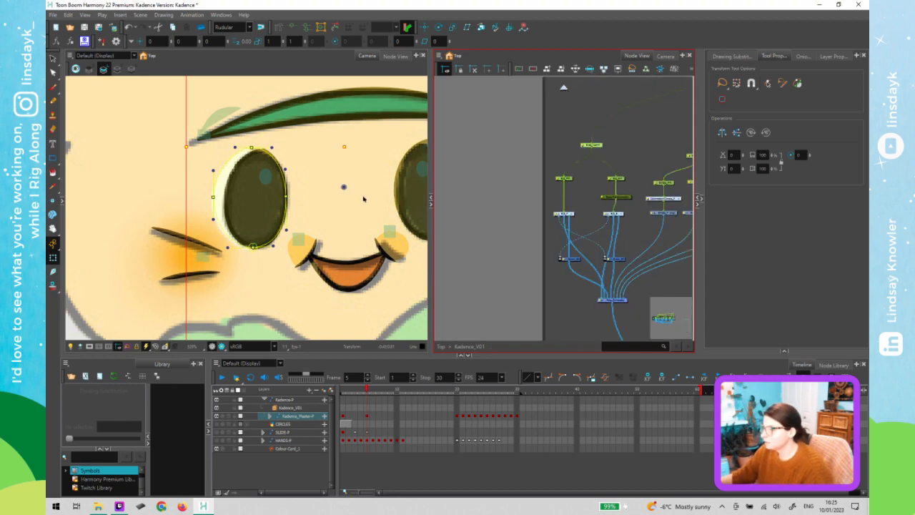
{"action": "key", "text": "space"}
{"action": "left_click_drag", "start_coordinate": [261, 190], "coordinate": [158, 182]}
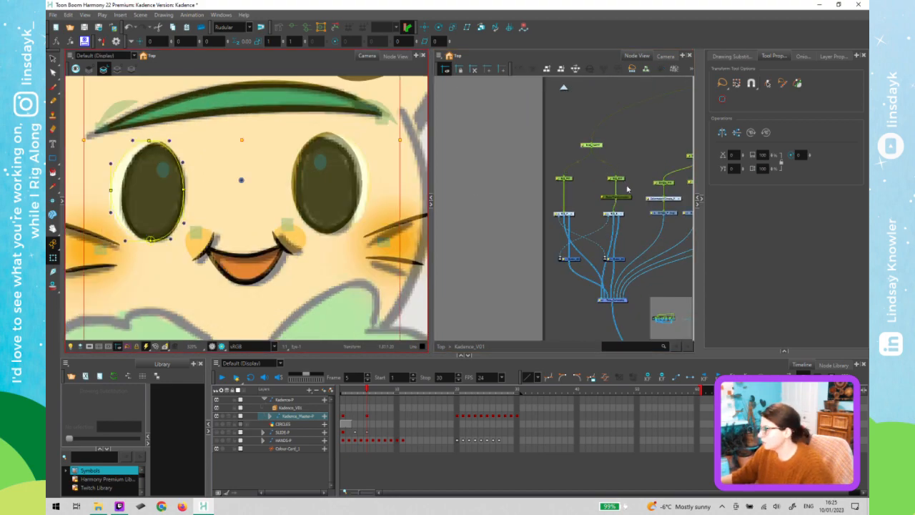
{"action": "left_click", "coordinate": [619, 197]}
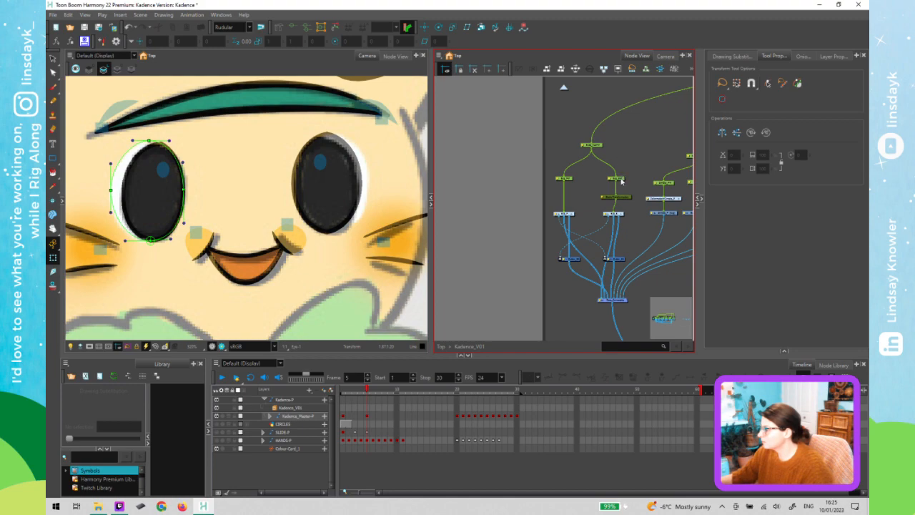
{"action": "left_click", "coordinate": [619, 179]}
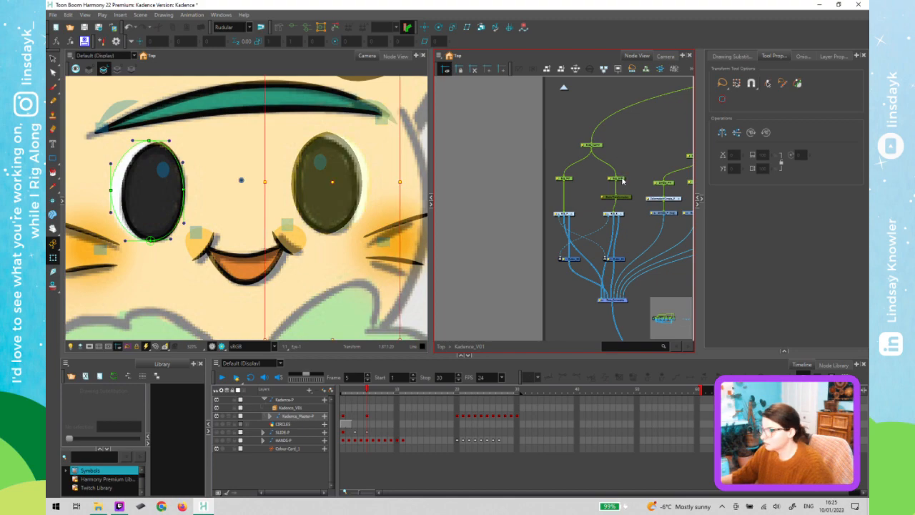
{"action": "left_click", "coordinate": [570, 180]}
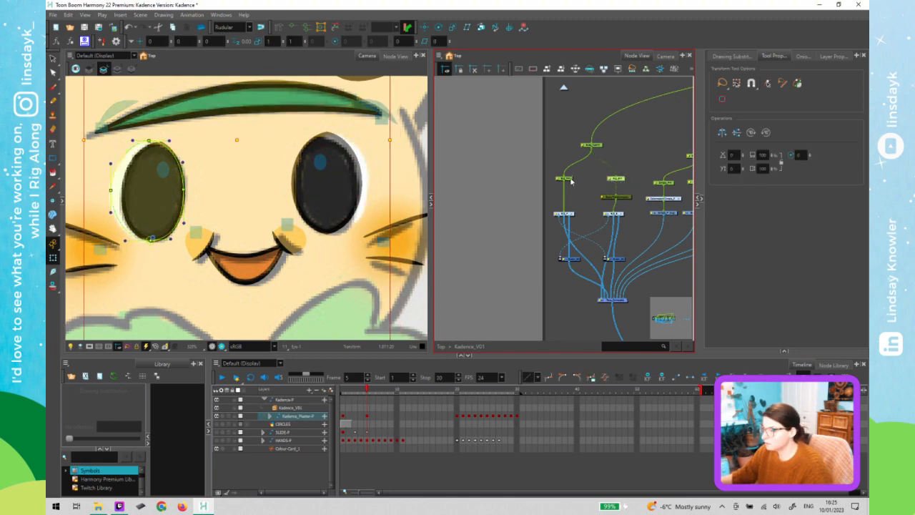
{"action": "left_click", "coordinate": [599, 147]}
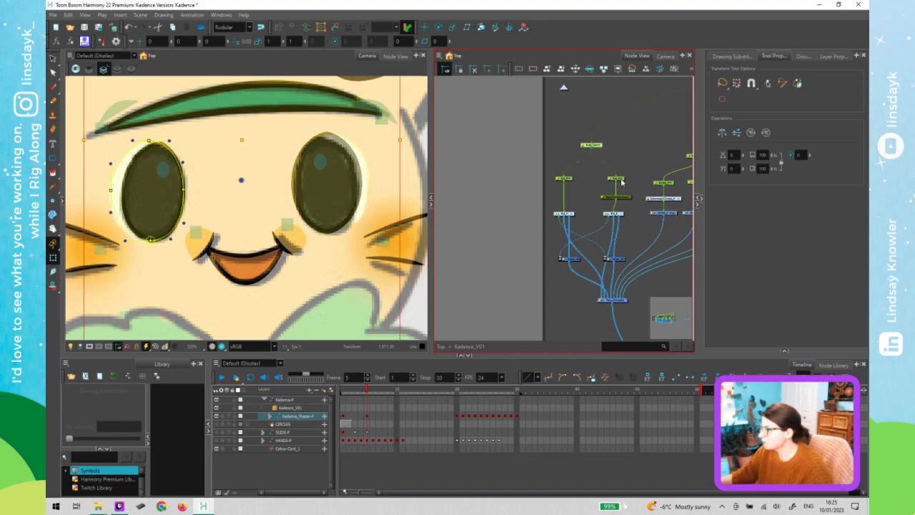
{"action": "left_click", "coordinate": [619, 180]}
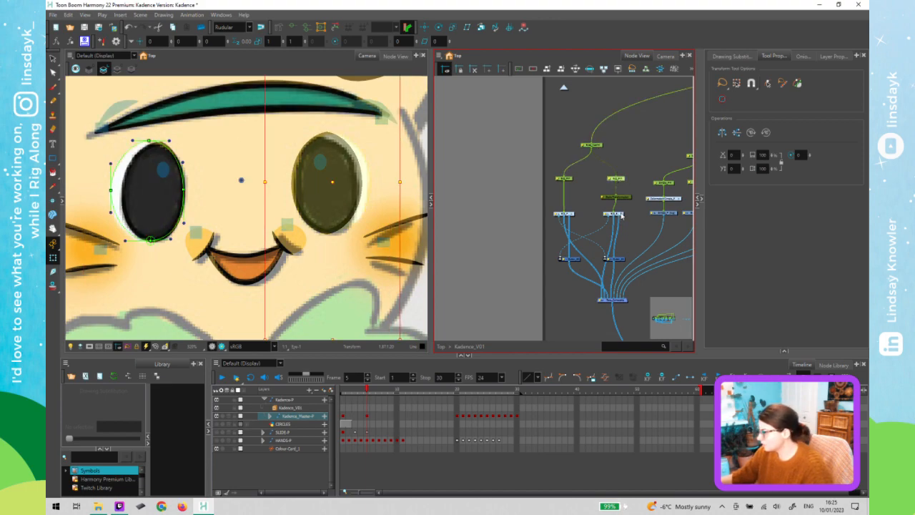
Enter the Eye_B group and open the layer properties of its Eye_Master-P peg
{"action": "left_click", "coordinate": [621, 216]}
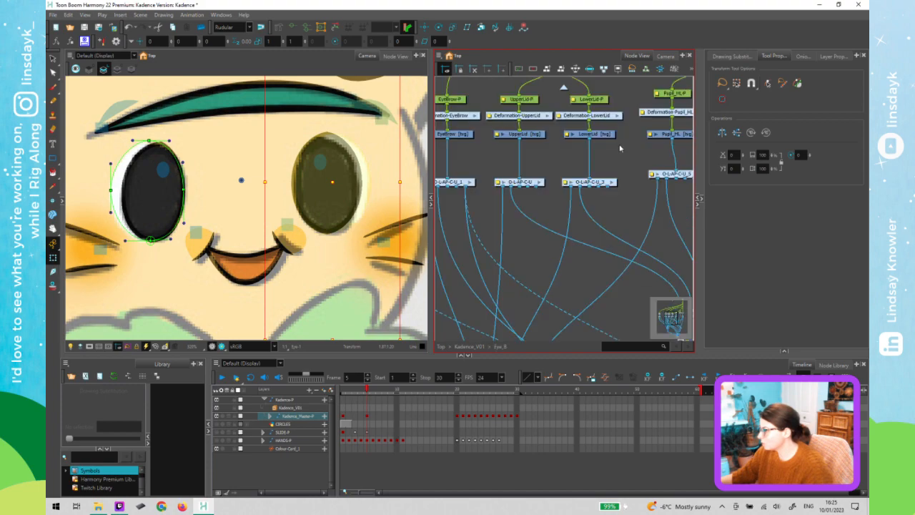
{"action": "scroll", "coordinate": [621, 153], "scroll_direction": "down", "scroll_amount": 1}
{"action": "scroll", "coordinate": [622, 157], "scroll_direction": "down", "scroll_amount": 1}
{"action": "scroll", "coordinate": [621, 165], "scroll_direction": "down", "scroll_amount": 1}
{"action": "left_click_drag", "start_coordinate": [622, 159], "coordinate": [515, 253]}
{"action": "left_click", "coordinate": [601, 132]}
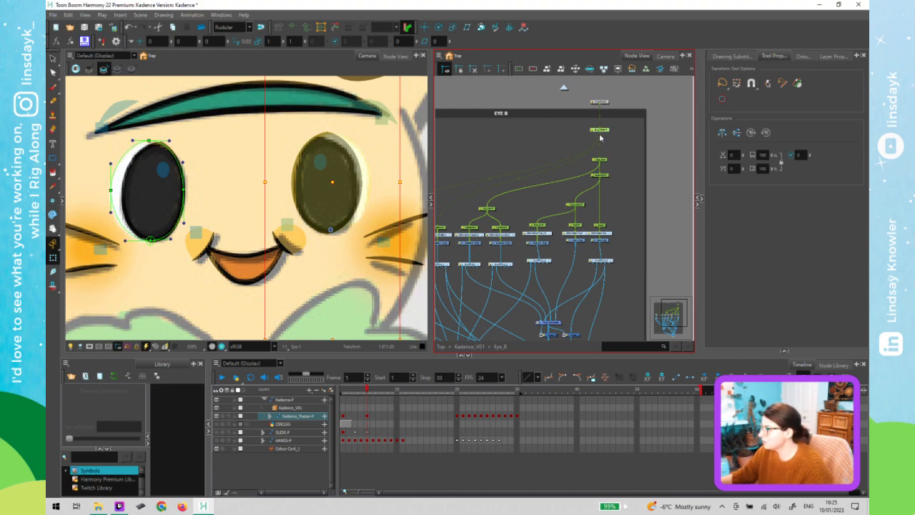
{"action": "double_click", "coordinate": [598, 130]}
Return to the parent network, open the Eye_B-P peg's layer properties and place both properties windows side by side
{"action": "left_click", "coordinate": [564, 90]}
{"action": "scroll", "coordinate": [564, 171], "scroll_direction": "up", "scroll_amount": 2}
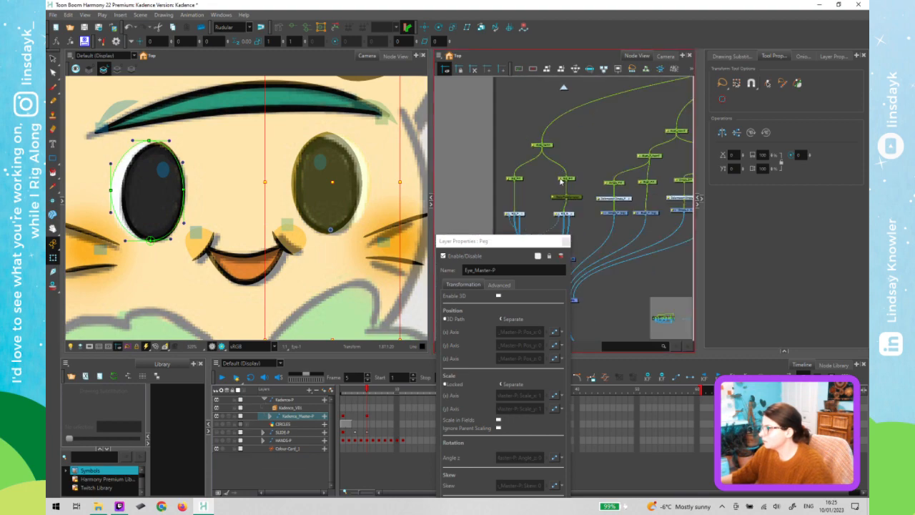
{"action": "left_click", "coordinate": [561, 180]}
{"action": "left_click_drag", "start_coordinate": [650, 123], "coordinate": [688, 126]}
{"action": "left_click_drag", "start_coordinate": [515, 243], "coordinate": [486, 133]}
{"action": "left_click_drag", "start_coordinate": [668, 131], "coordinate": [687, 128]}
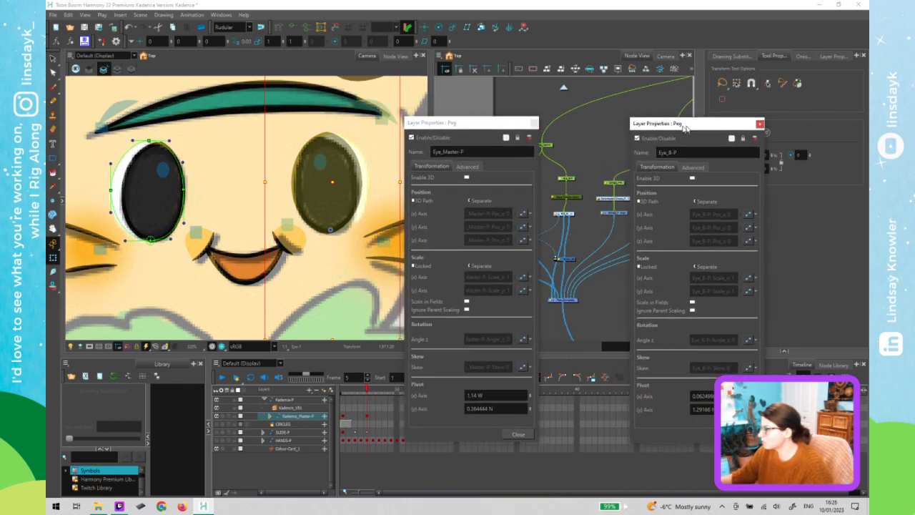
{"action": "scroll", "coordinate": [568, 180], "scroll_direction": "up", "scroll_amount": 2}
{"action": "left_click", "coordinate": [571, 180]}
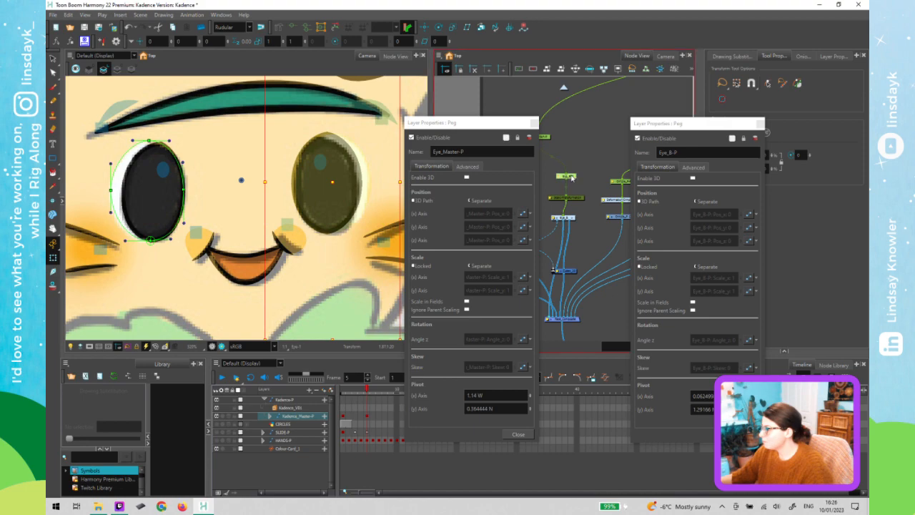
Copy the Eye_Master-P pivot of X 1.14 W and Y 0.364444 N to the Eye_B-P peg, and close both properties windows
{"action": "left_click", "coordinate": [490, 398]}
{"action": "left_click_drag", "start_coordinate": [489, 397], "coordinate": [458, 396]}
{"action": "key", "text": "ctrl+c"}
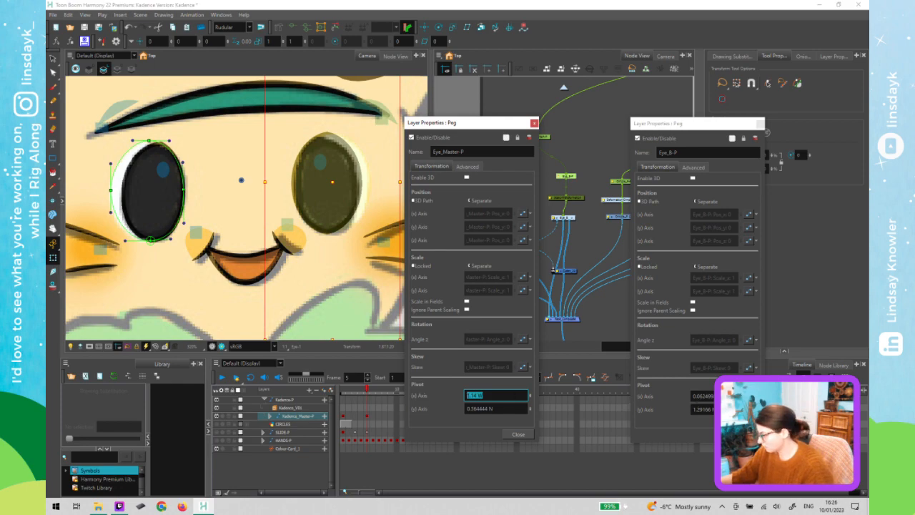
{"action": "left_click_drag", "start_coordinate": [731, 396], "coordinate": [669, 397]}
{"action": "key", "text": "ctrl+v"}
{"action": "left_click_drag", "start_coordinate": [512, 408], "coordinate": [450, 407]}
{"action": "key", "text": "ctrl+c"}
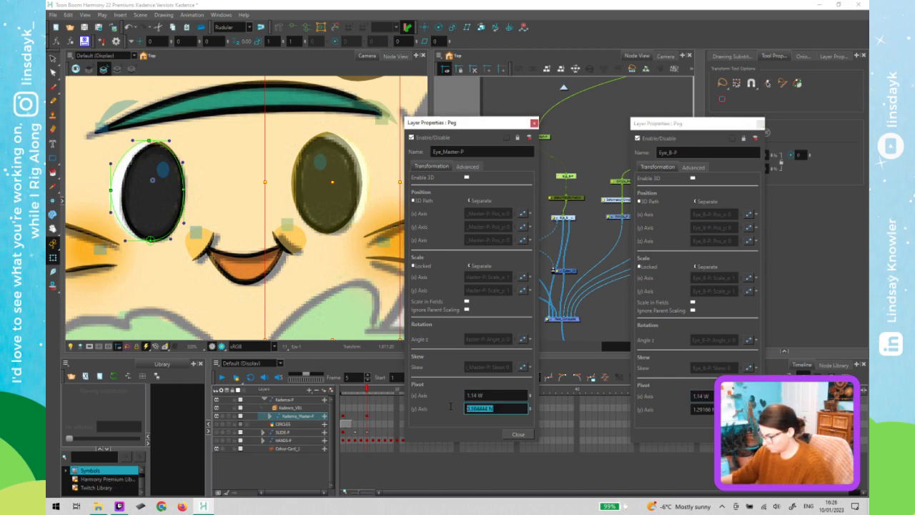
{"action": "left_click_drag", "start_coordinate": [715, 409], "coordinate": [690, 410]}
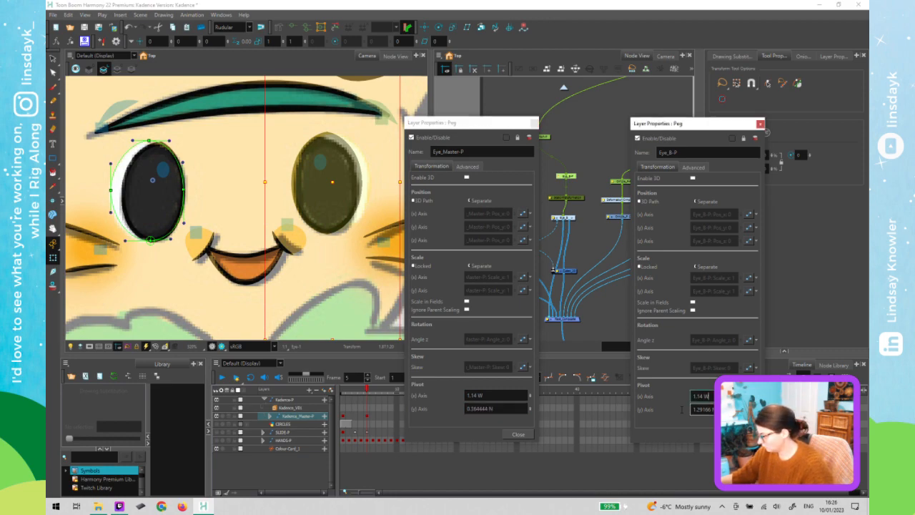
{"action": "key", "text": "ctrl+v"}
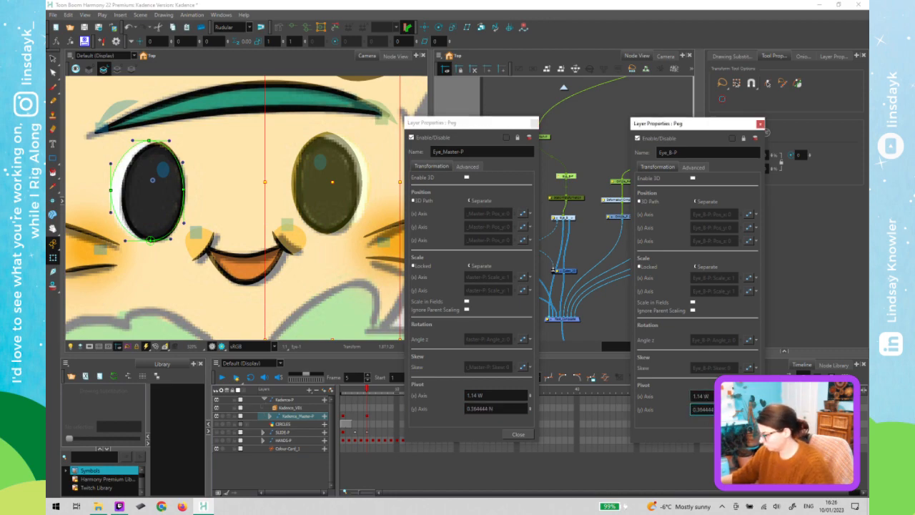
{"action": "left_click", "coordinate": [745, 436]}
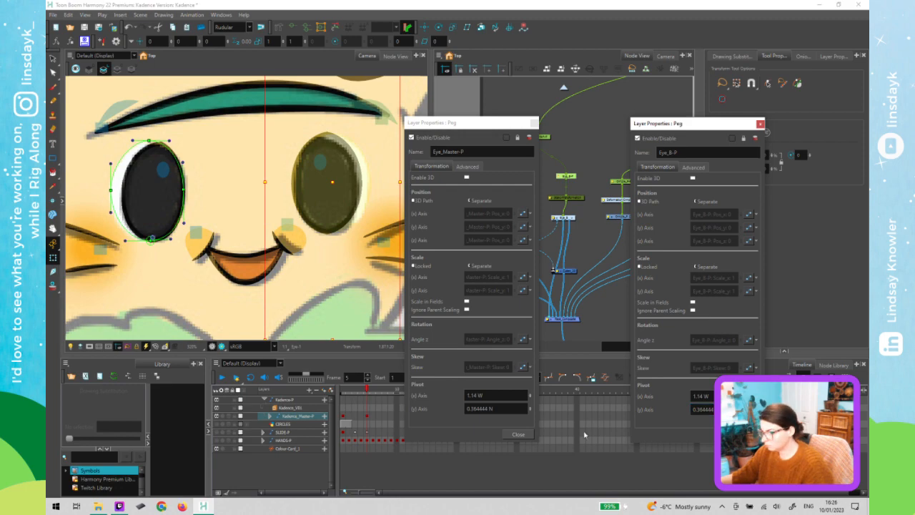
{"action": "left_click", "coordinate": [518, 435]}
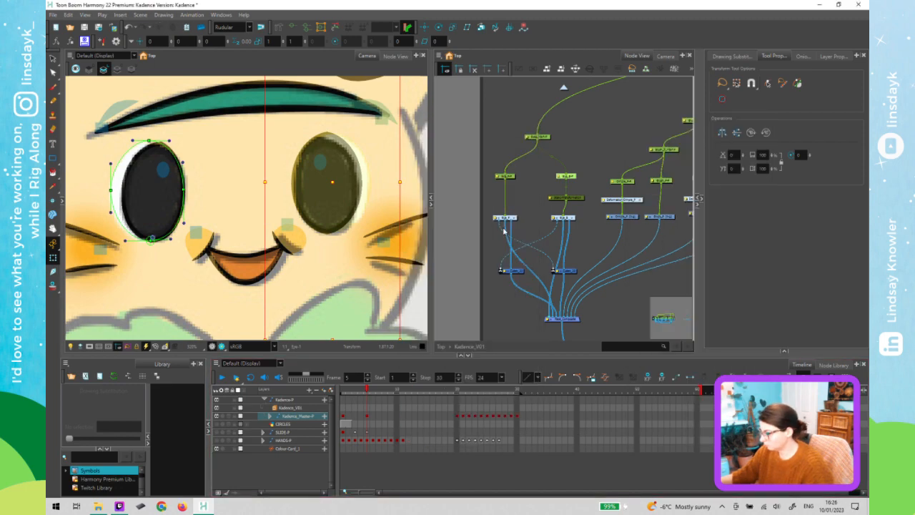
Recheck the Eye_B-P peg's pivot values and inspect the eyes at frame 1
{"action": "left_click", "coordinate": [536, 186]}
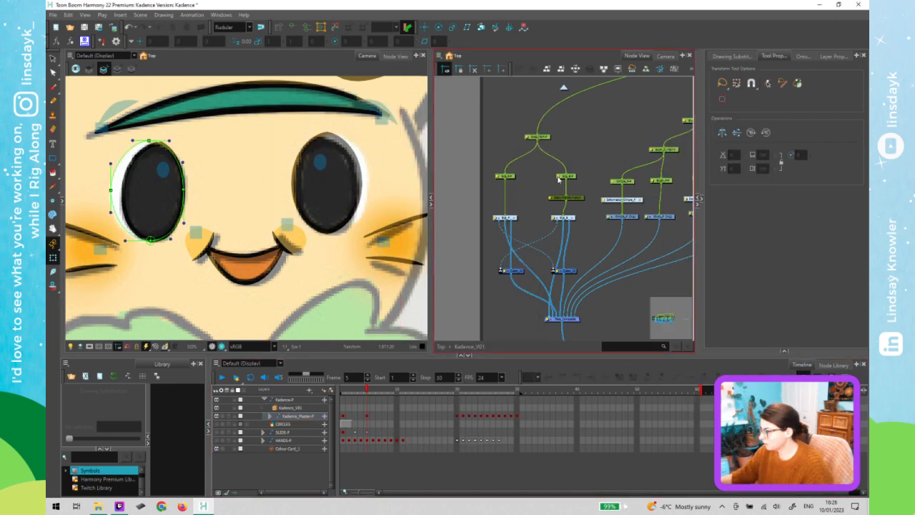
{"action": "double_click", "coordinate": [559, 175]}
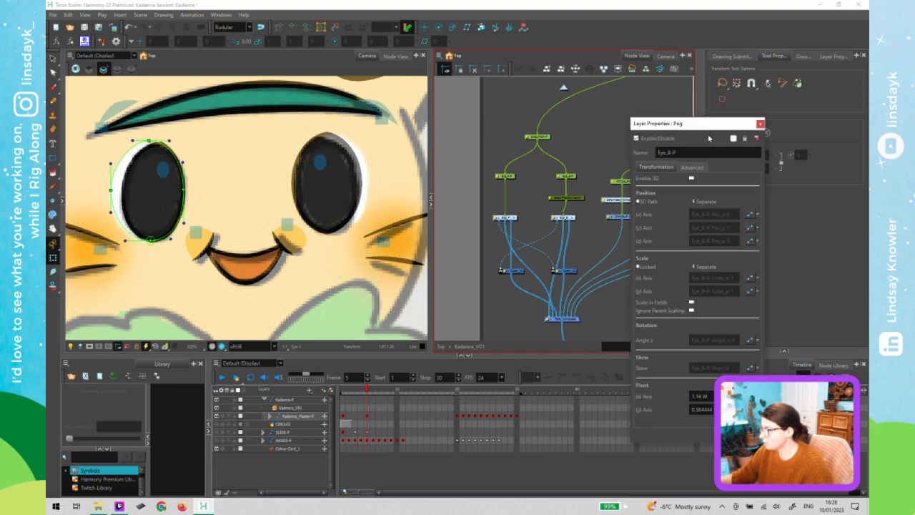
{"action": "left_click", "coordinate": [342, 391]}
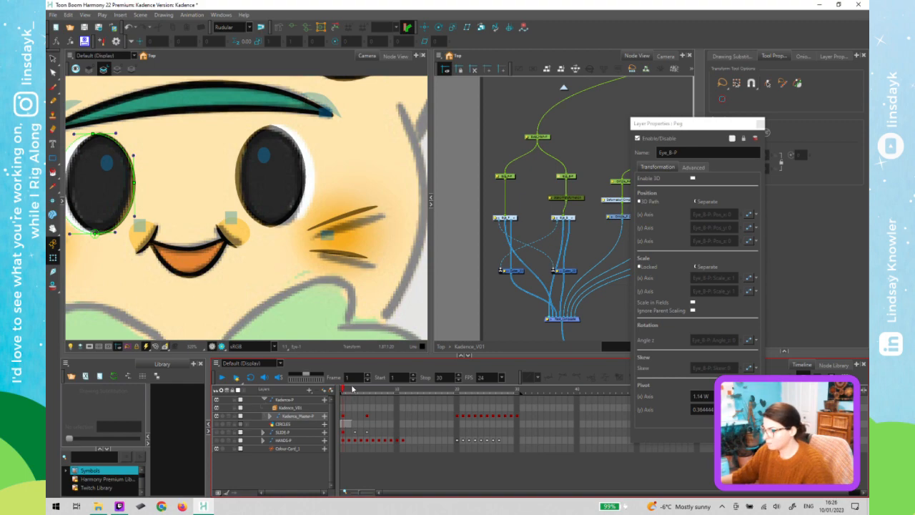
{"action": "left_click", "coordinate": [624, 134]}
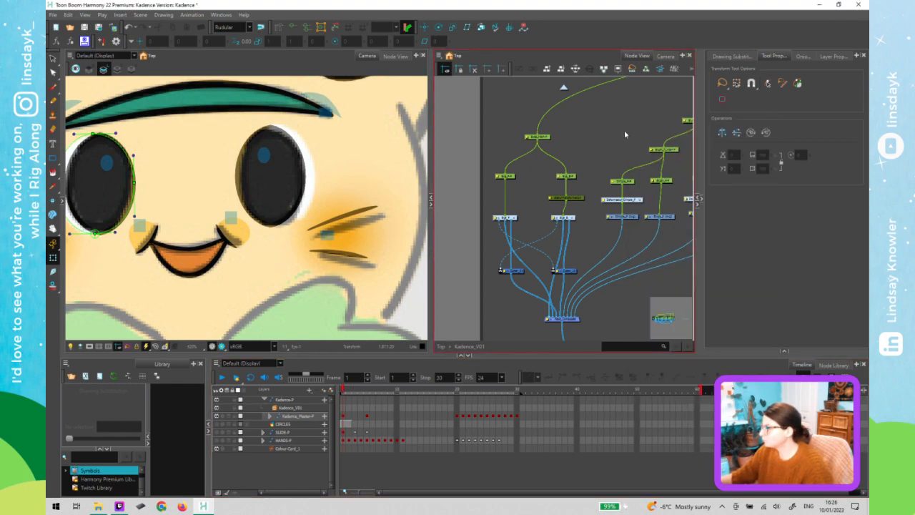
Change the Eye_B-P peg's X pivot to 1.14 E in its layer properties
{"action": "left_click", "coordinate": [566, 176]}
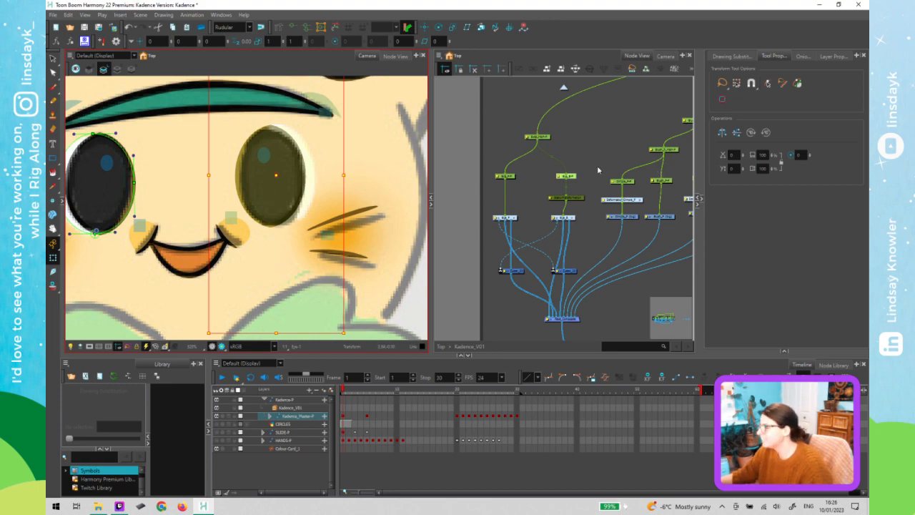
{"action": "left_click", "coordinate": [571, 179]}
{"action": "left_click", "coordinate": [571, 178]}
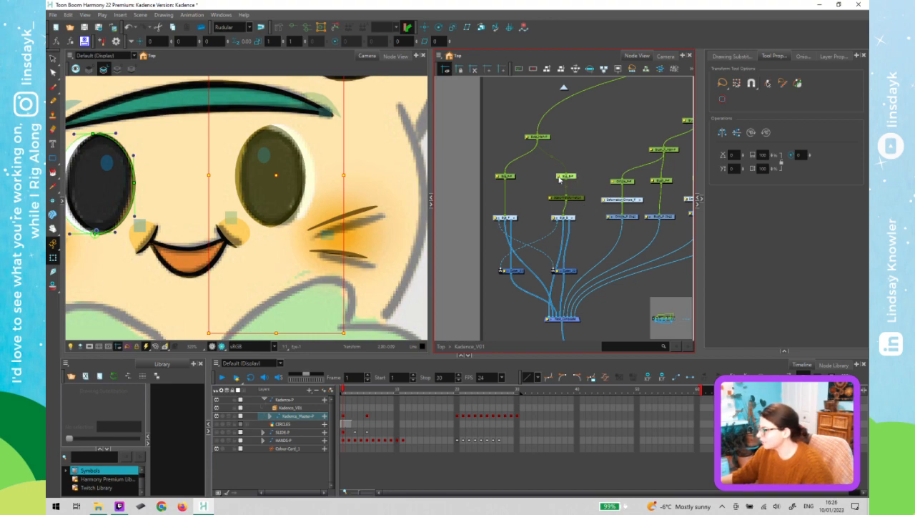
{"action": "double_click", "coordinate": [560, 178]}
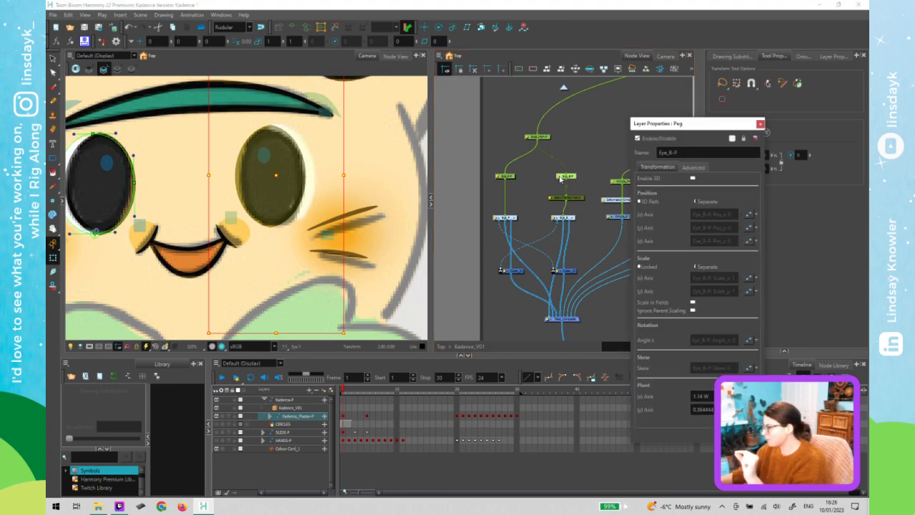
{"action": "left_click", "coordinate": [702, 396]}
{"action": "left_click", "coordinate": [708, 397]}
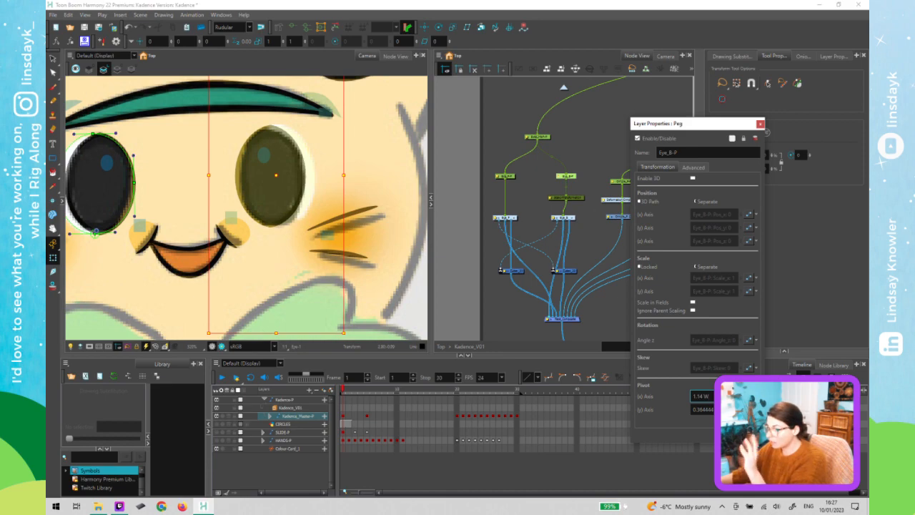
{"action": "key", "text": "BackSpace"}
{"action": "key", "text": "Caps_Lock"}
{"action": "type", "text": "E"}
{"action": "key", "text": "Caps_Lock"}
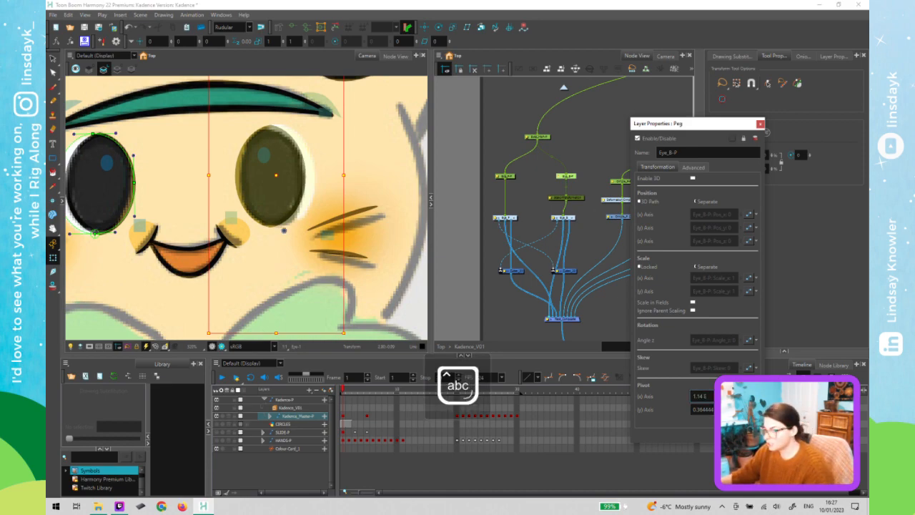
{"action": "key", "text": "Return"}
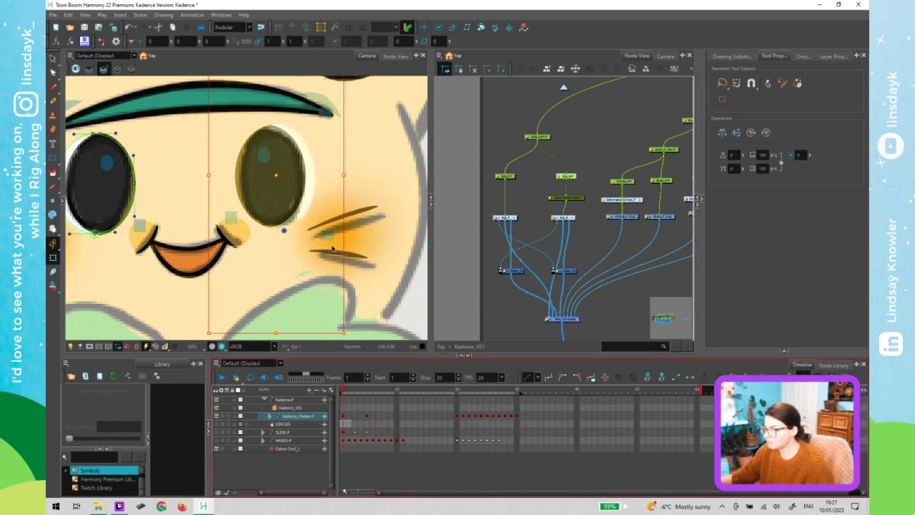
Enter the Eye_B group and compare the Kadence_Master-P keyframes at frames 1 and 5
{"action": "left_click", "coordinate": [574, 203]}
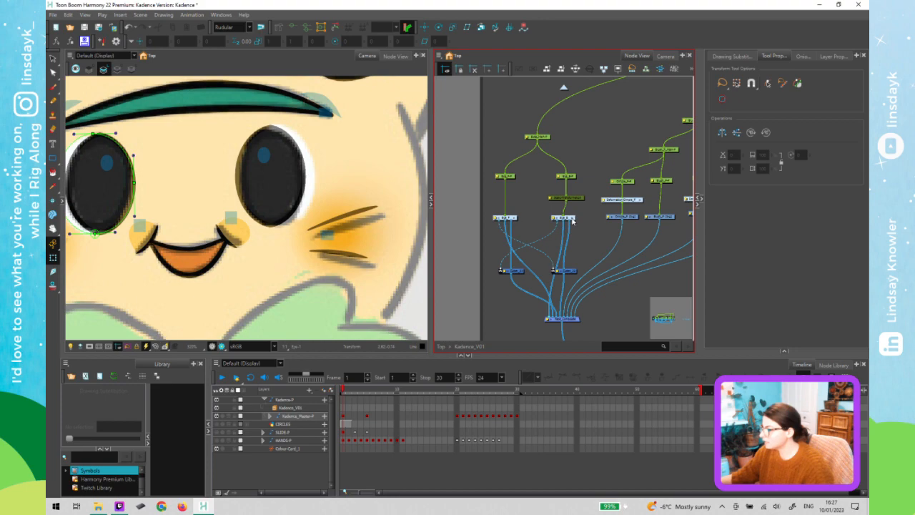
{"action": "double_click", "coordinate": [562, 321]}
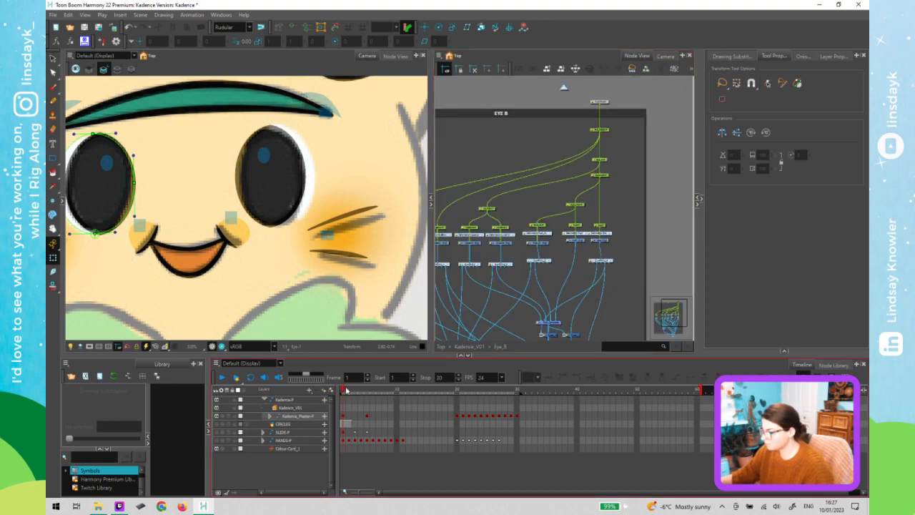
{"action": "left_click", "coordinate": [353, 415]}
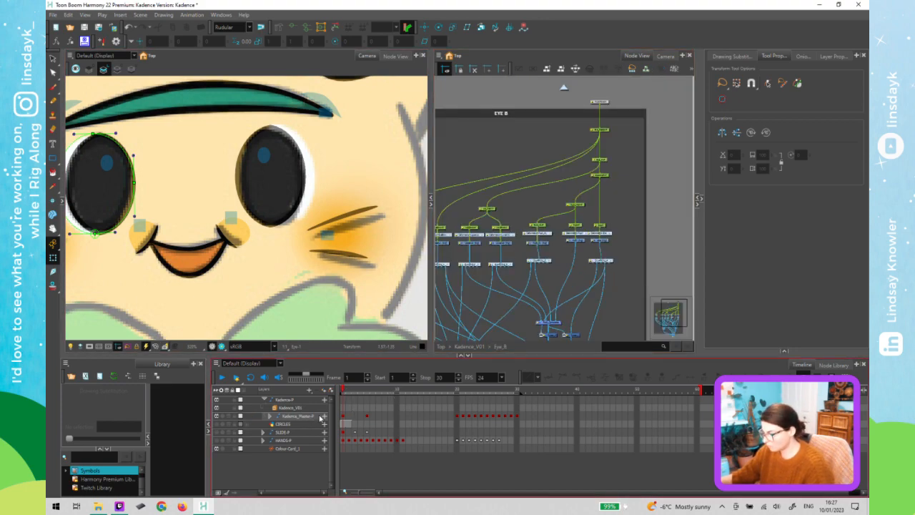
{"action": "left_click", "coordinate": [344, 417]}
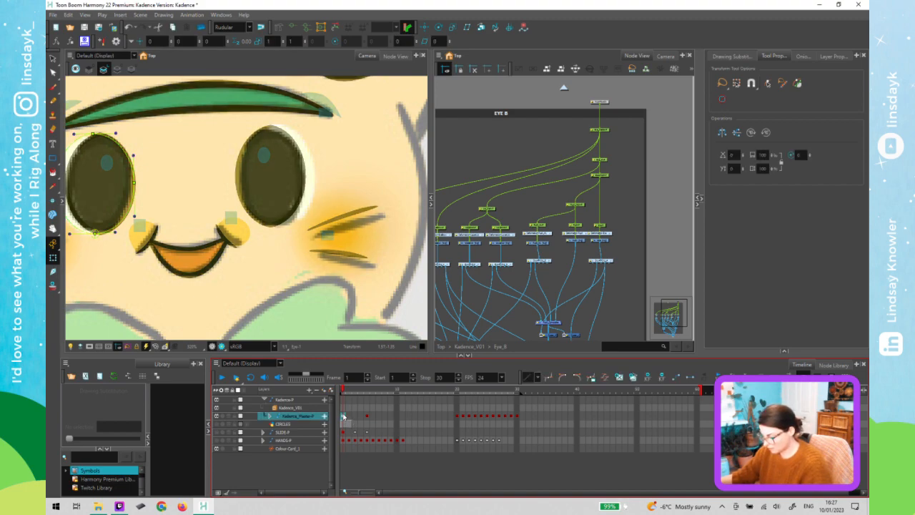
{"action": "left_click", "coordinate": [368, 416]}
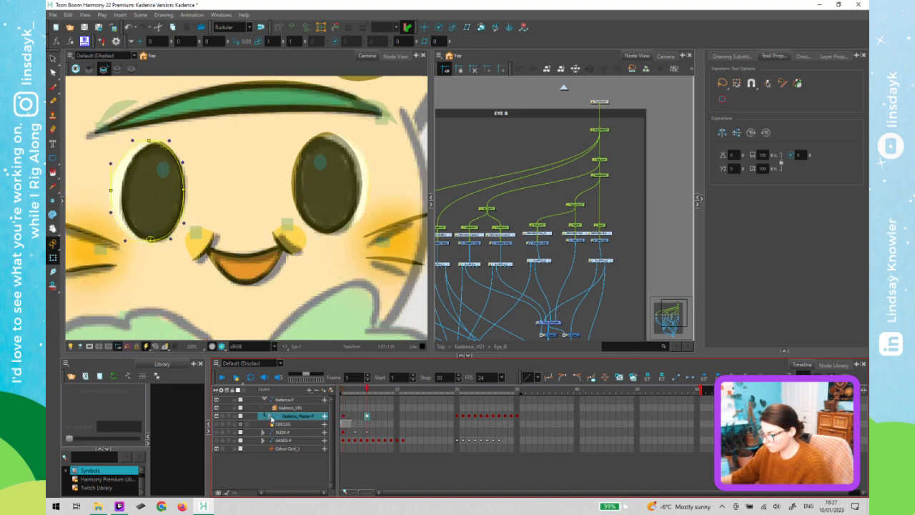
Expand the Kadence_Master-P layer, collapse its UpperBody-P and LowerBody-P sublayers, and check their keyframes at frames 5 and 1
{"action": "left_click", "coordinate": [272, 419]}
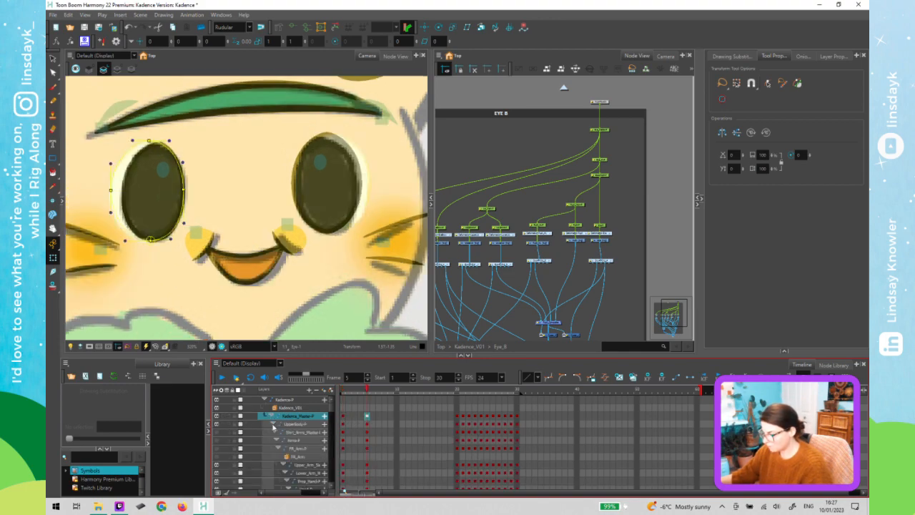
{"action": "left_click", "coordinate": [273, 426]}
{"action": "left_click", "coordinate": [286, 432]}
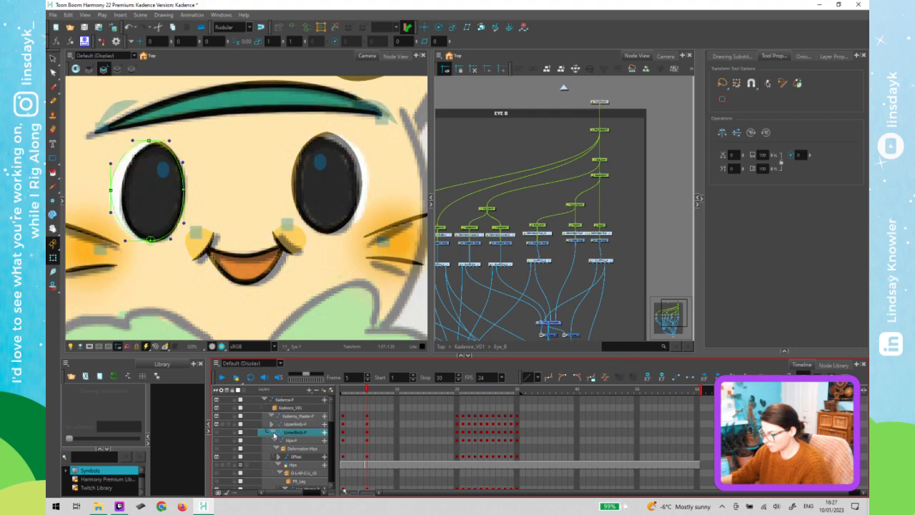
{"action": "left_click", "coordinate": [367, 426]}
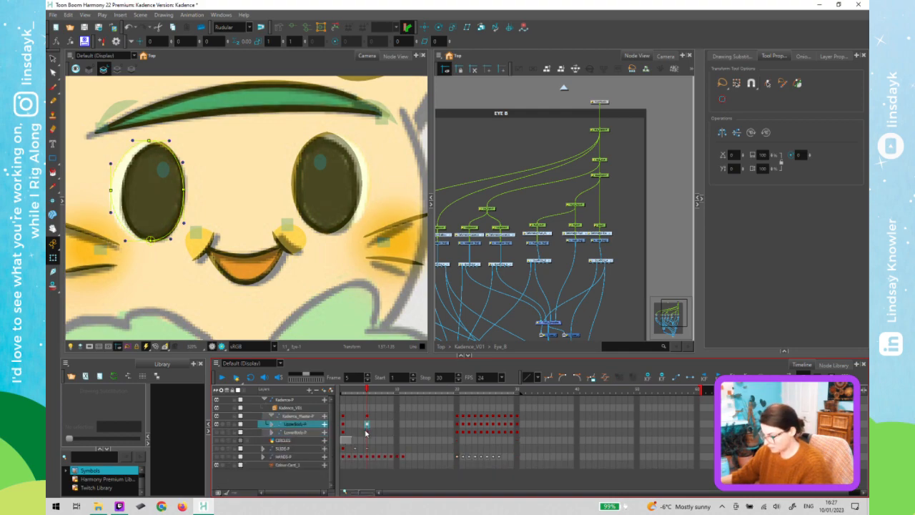
{"action": "left_click", "coordinate": [367, 433]}
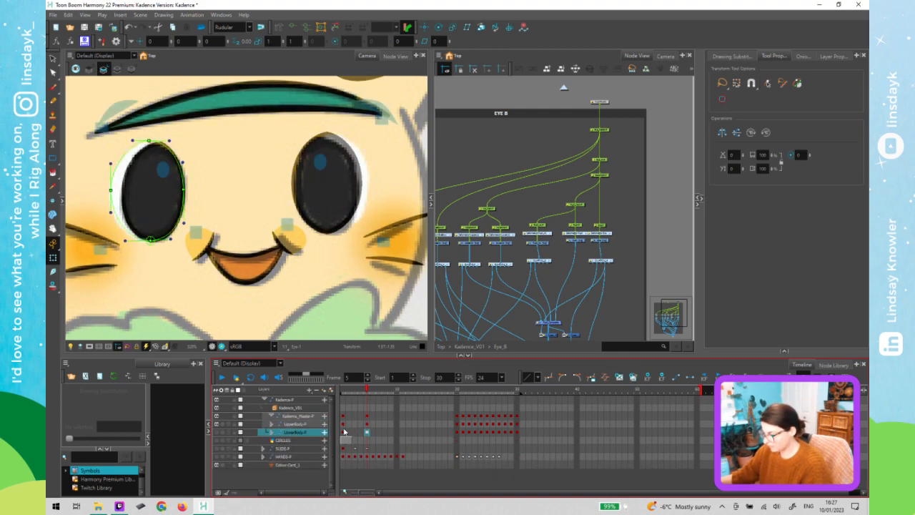
{"action": "left_click", "coordinate": [344, 424]}
{"action": "left_click", "coordinate": [343, 433]}
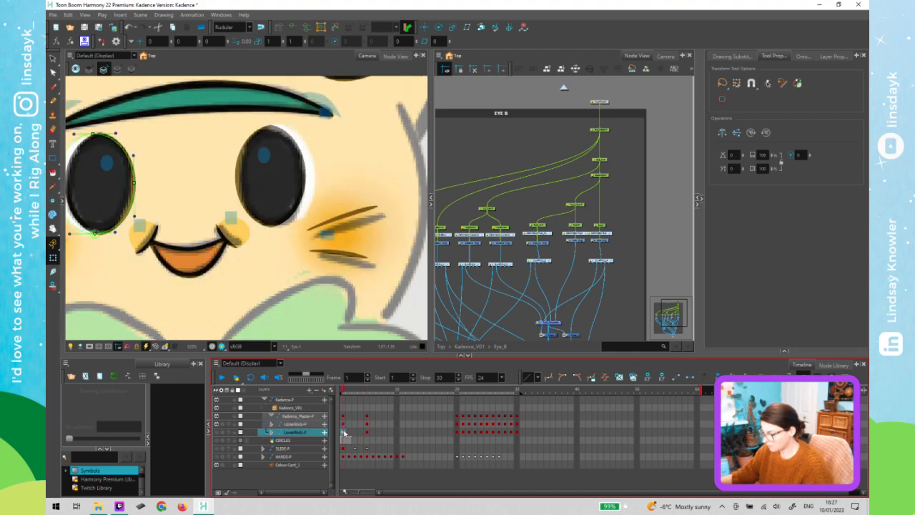
Centre the face in the camera view and inspect Eye B's drawing and its nodes at frame 1
{"action": "left_click", "coordinate": [368, 254]}
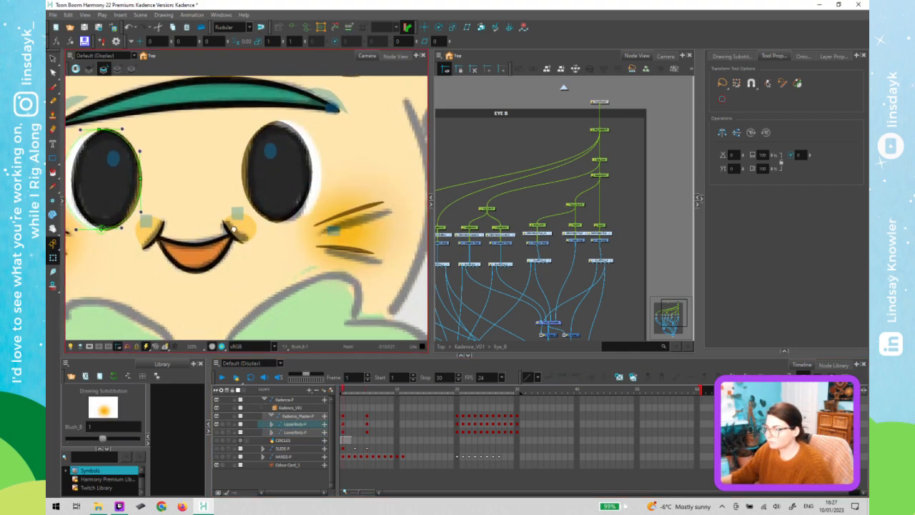
{"action": "scroll", "coordinate": [151, 175], "scroll_direction": "up", "scroll_amount": 2}
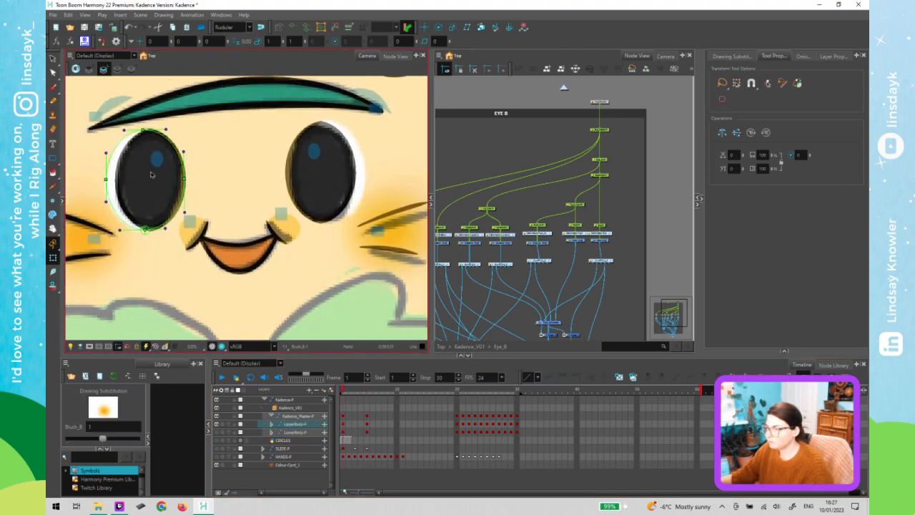
{"action": "left_click", "coordinate": [359, 175]}
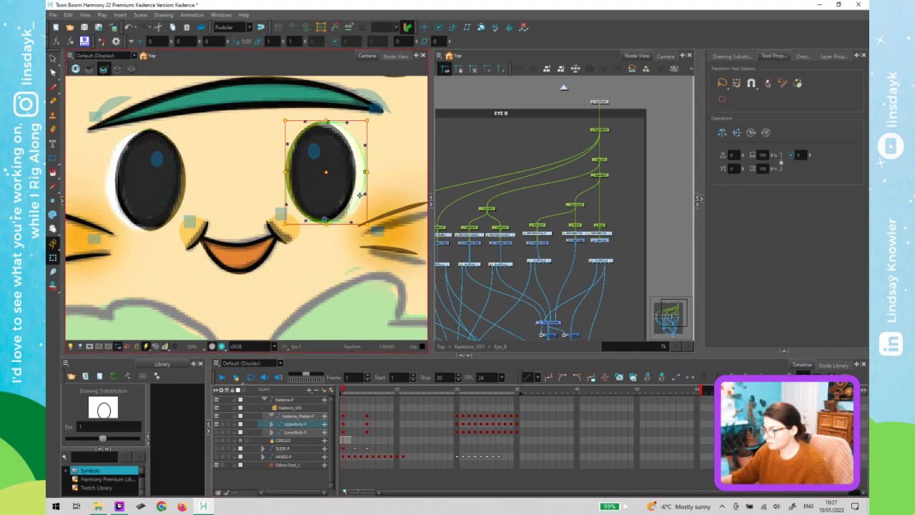
{"action": "left_click", "coordinate": [527, 249]}
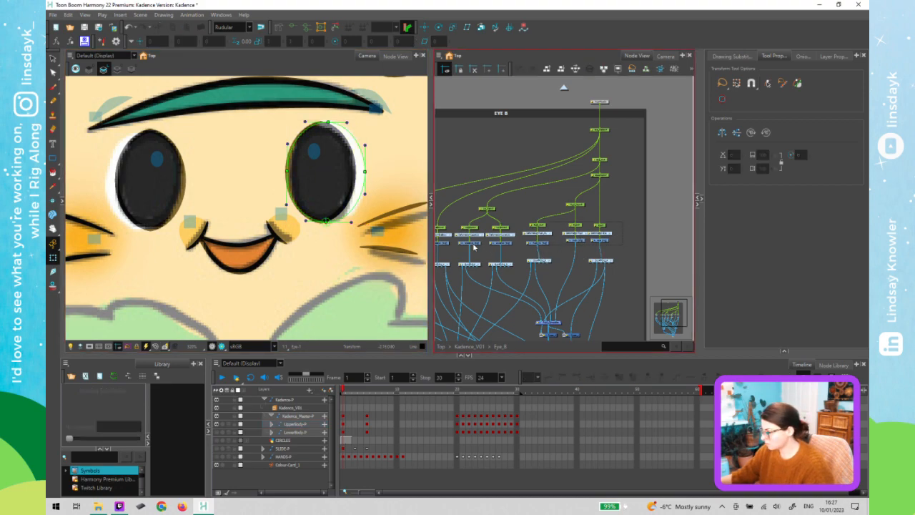
{"action": "left_click", "coordinate": [468, 244]}
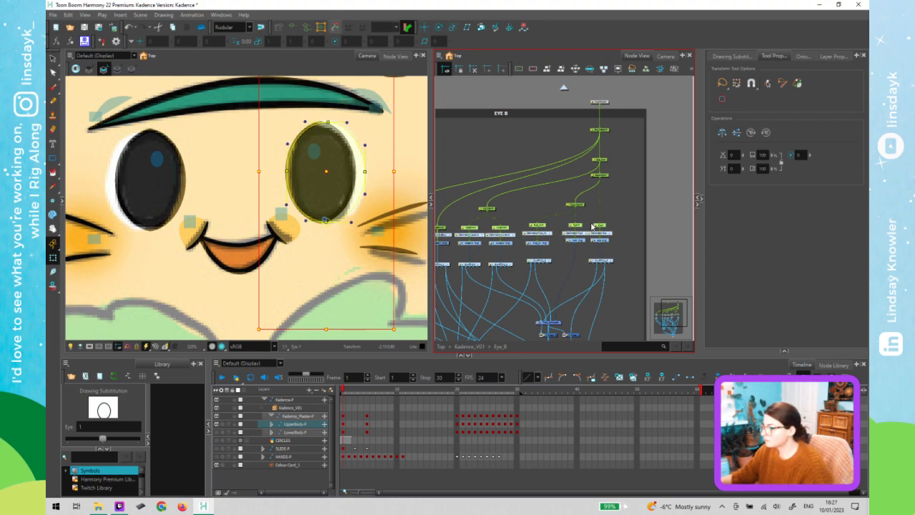
{"action": "left_click", "coordinate": [560, 262]}
{"action": "left_click", "coordinate": [349, 394]}
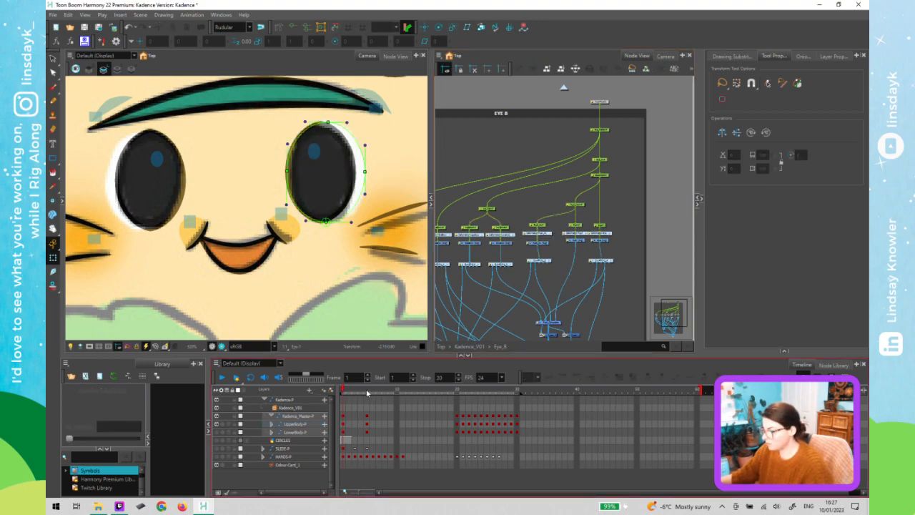
Go to frame 5 and return from the Eye_B group to the parent network
{"action": "left_click", "coordinate": [367, 392]}
{"action": "left_click", "coordinate": [547, 129]}
{"action": "left_click", "coordinate": [402, 347]}
{"action": "left_click", "coordinate": [367, 429]}
{"action": "left_click", "coordinate": [564, 93]}
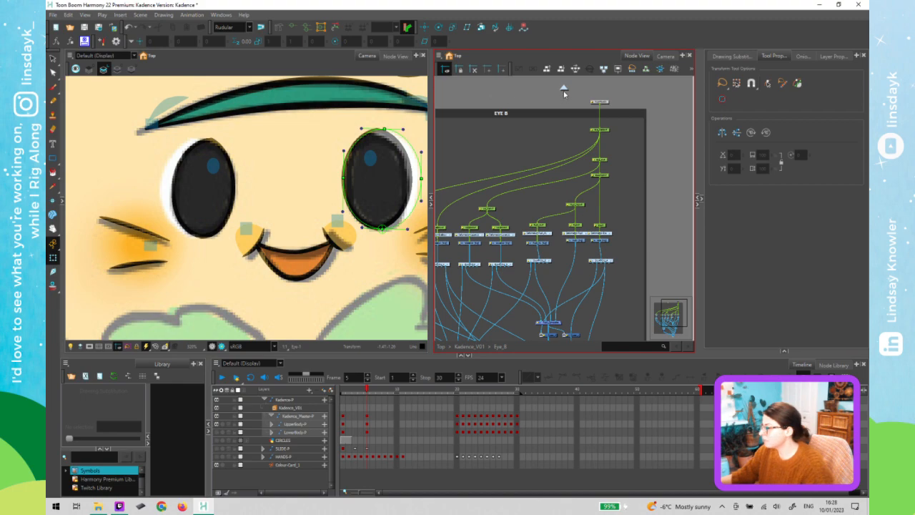
{"action": "left_click", "coordinate": [564, 88]}
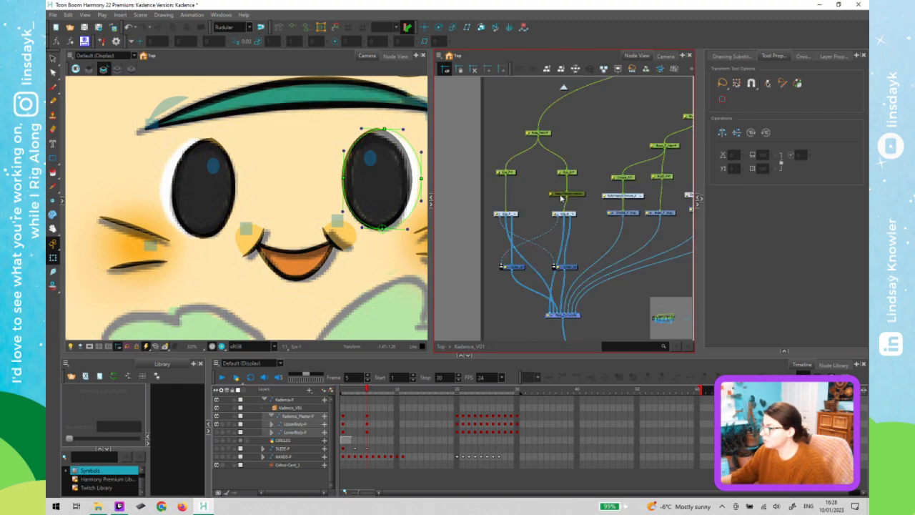
Select Eye B's pupil drawing on the character and locate its node inside the Eye_B group
{"action": "left_click", "coordinate": [392, 193]}
{"action": "left_click_drag", "start_coordinate": [391, 193], "coordinate": [346, 195]}
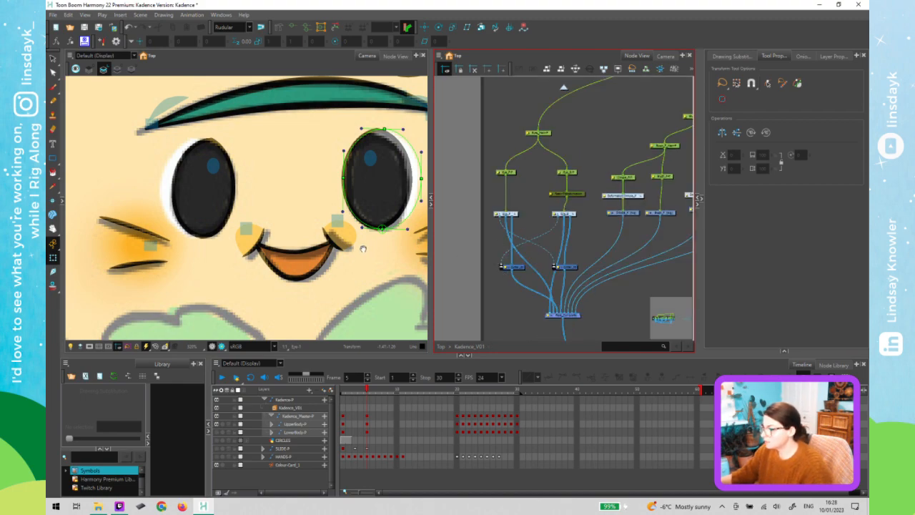
{"action": "left_click", "coordinate": [347, 190]}
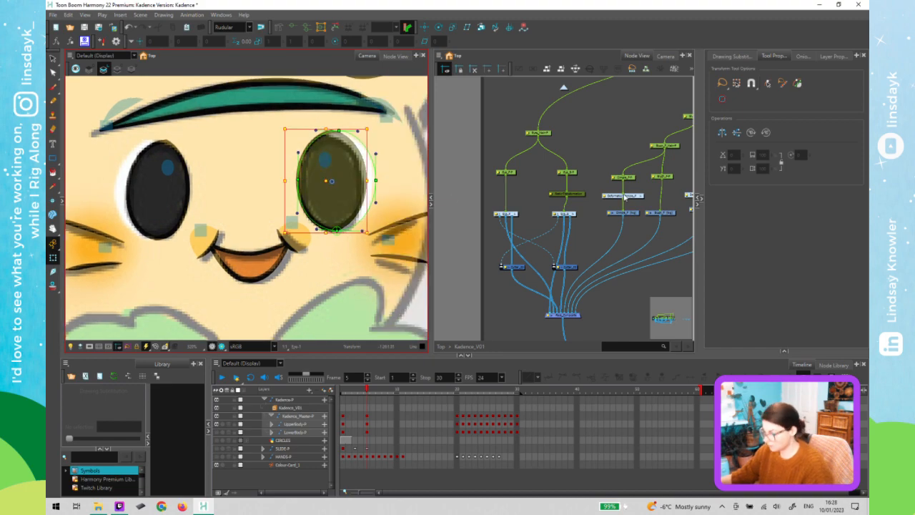
{"action": "left_click", "coordinate": [604, 144]}
{"action": "key", "text": "ctrl+Return"}
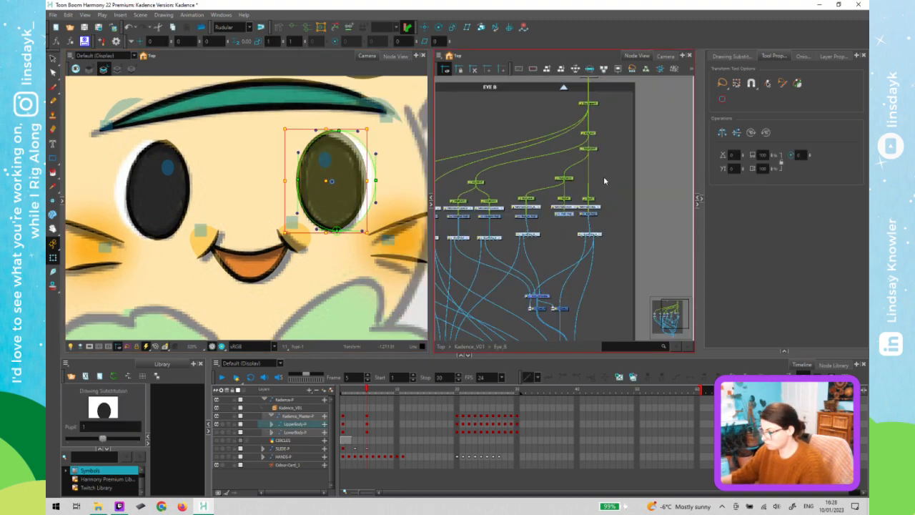
Examine which parts of the eye the pegs above the pupil drawing in the Eye_B group control
{"action": "left_click", "coordinate": [597, 157]}
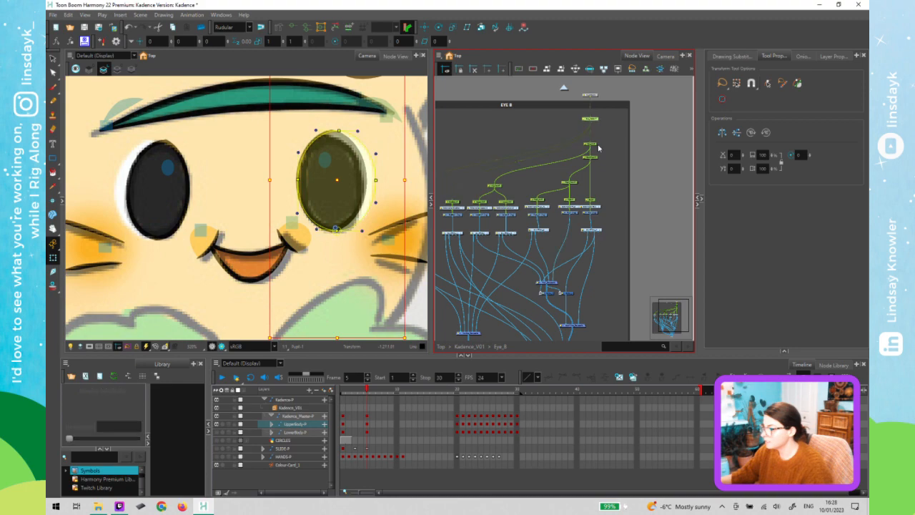
{"action": "left_click", "coordinate": [594, 146]}
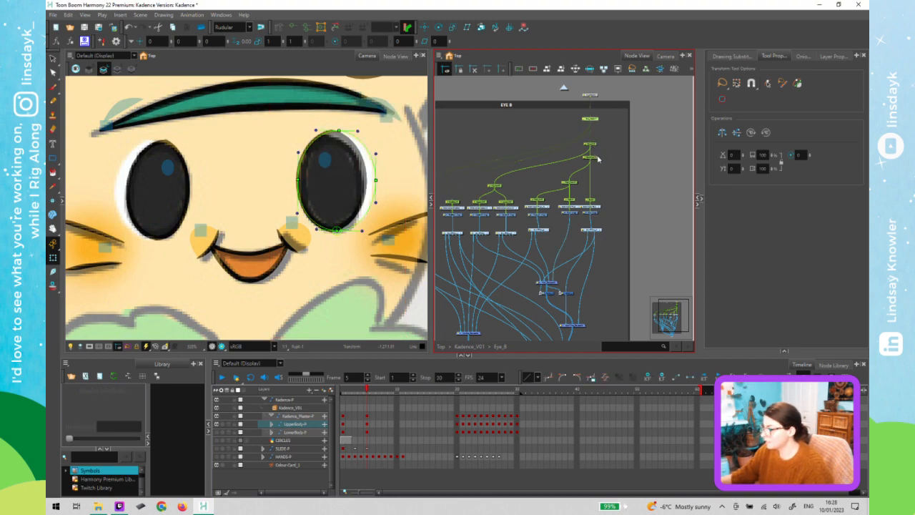
{"action": "left_click", "coordinate": [572, 184]}
{"action": "left_click", "coordinate": [495, 186]}
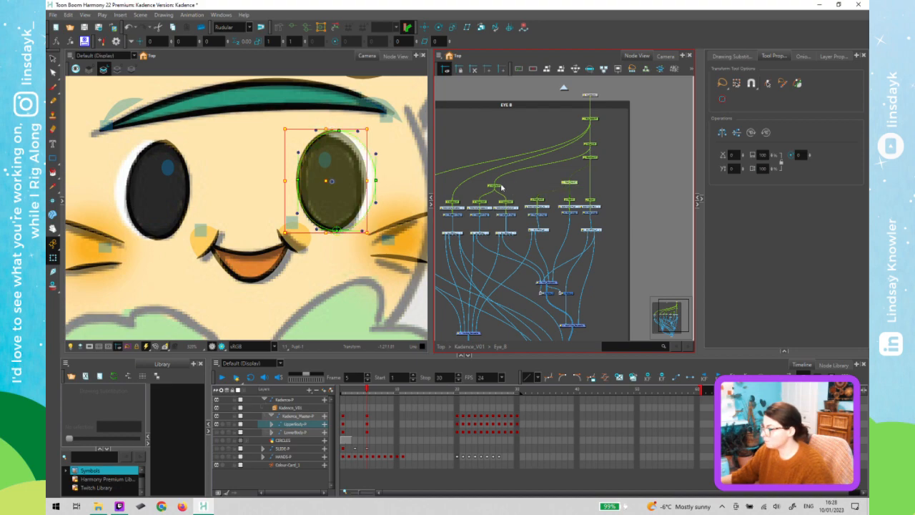
Reshape Eye B's pupil with its deformation points, pulling in the outer edge, lowering the top and adjusting the bottom curve
{"action": "left_click", "coordinate": [364, 190]}
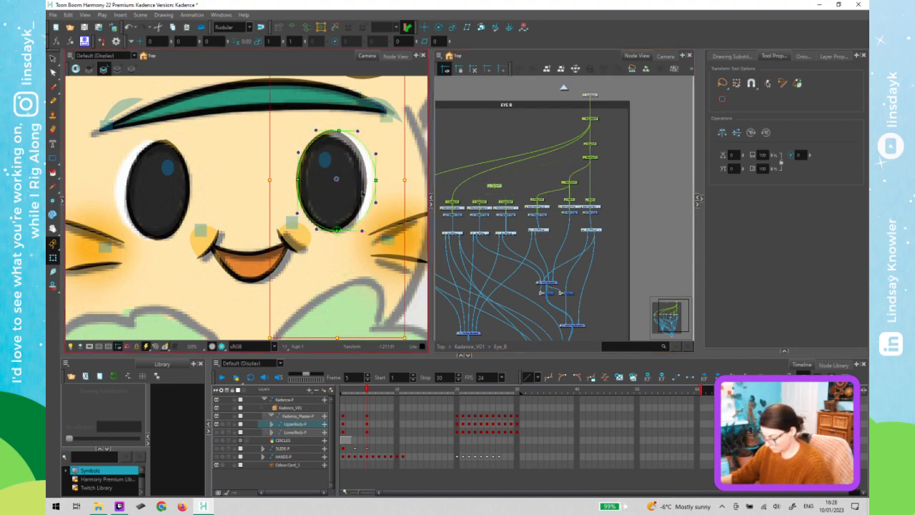
{"action": "left_click", "coordinate": [362, 182]}
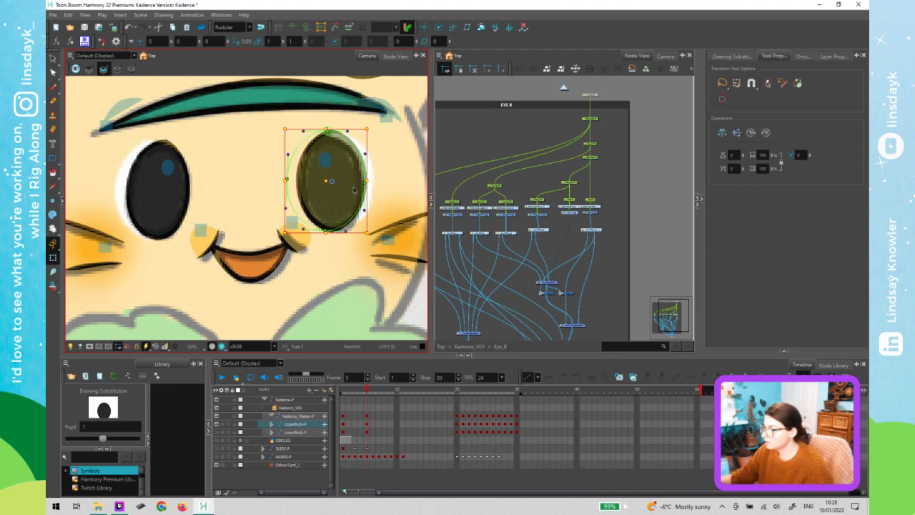
{"action": "left_click", "coordinate": [364, 184]}
{"action": "left_click", "coordinate": [363, 184]}
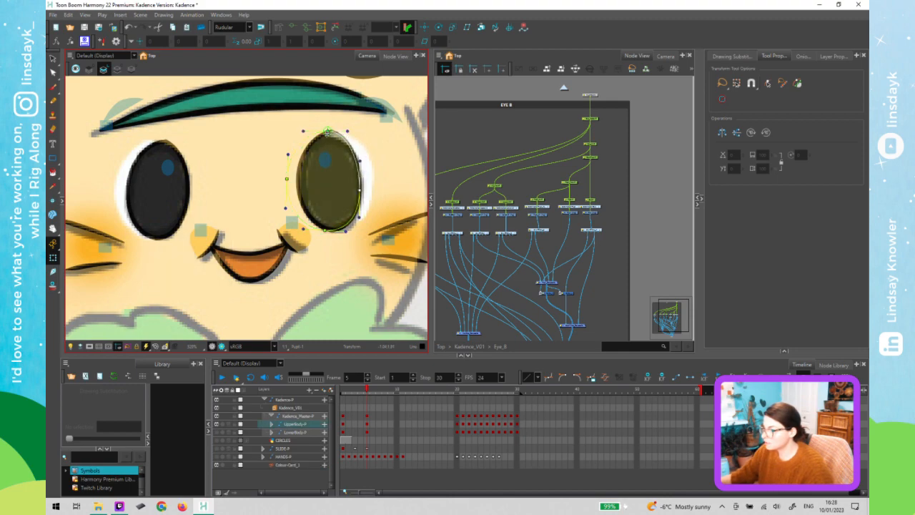
{"action": "left_click_drag", "start_coordinate": [327, 132], "coordinate": [328, 139]}
{"action": "left_click_drag", "start_coordinate": [328, 231], "coordinate": [330, 232]}
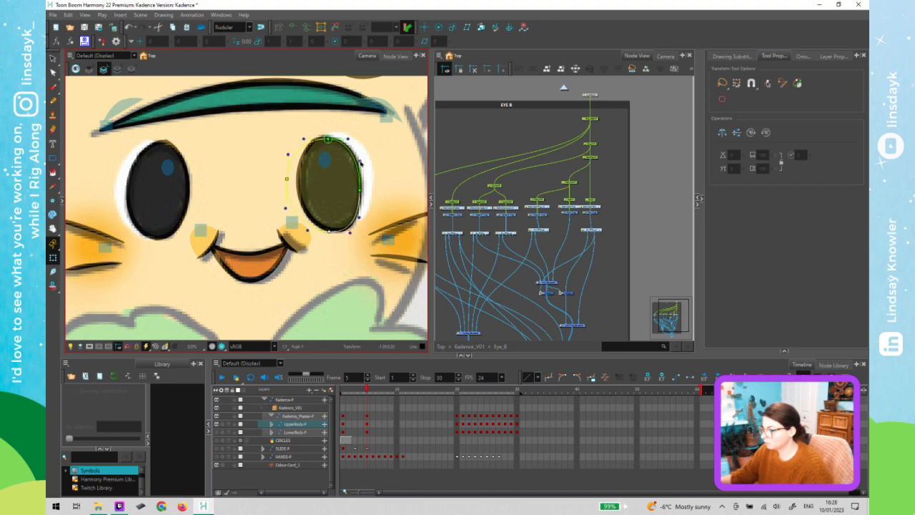
{"action": "left_click_drag", "start_coordinate": [359, 161], "coordinate": [359, 161]}
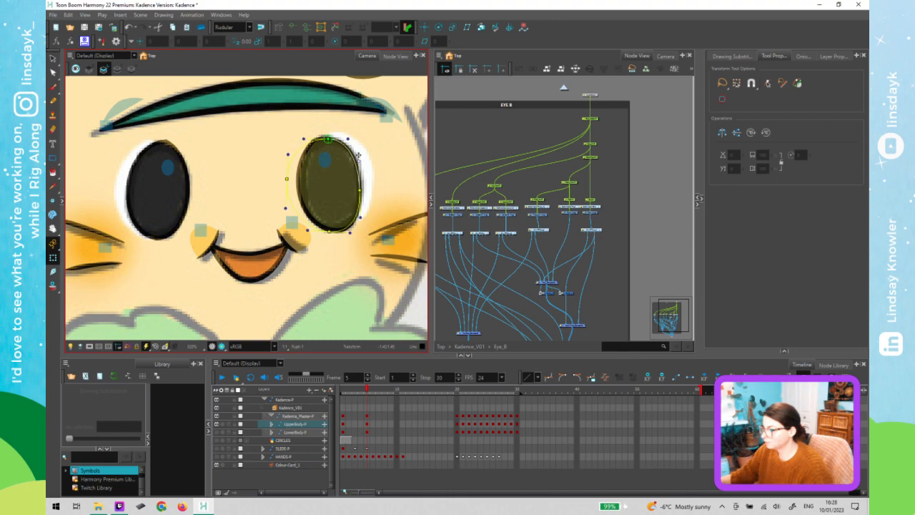
Reshape Eye B's white with its deformation points, pulling in both side edges and slightly lowering the top
{"action": "left_click", "coordinate": [359, 151]}
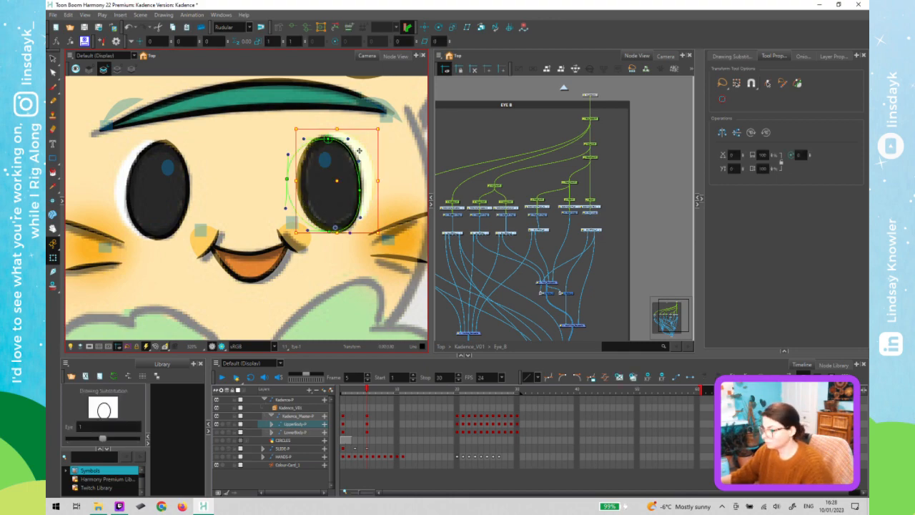
{"action": "key", "text": "ctrl+z"}
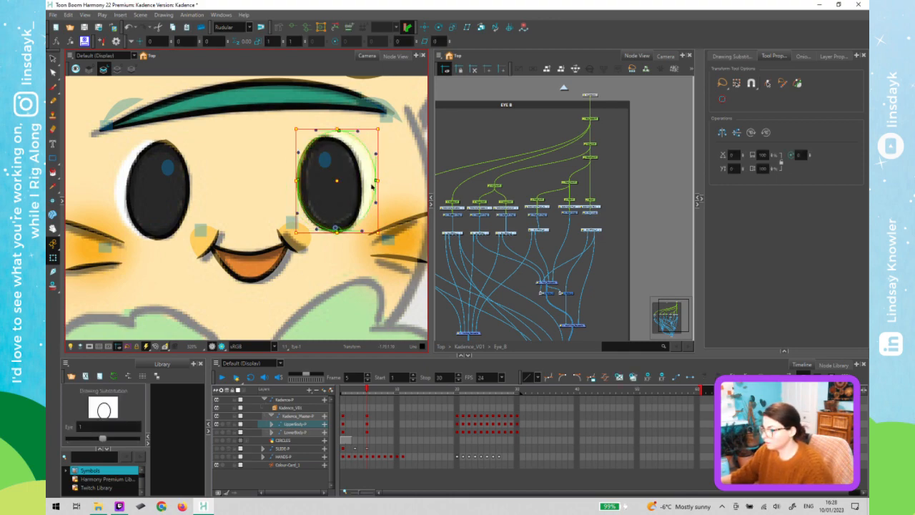
{"action": "key", "text": "Escape"}
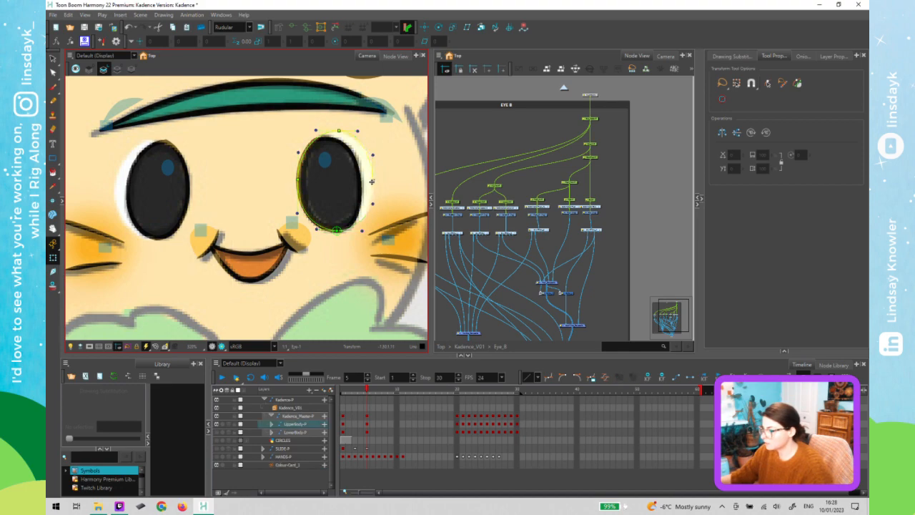
{"action": "left_click", "coordinate": [339, 132]}
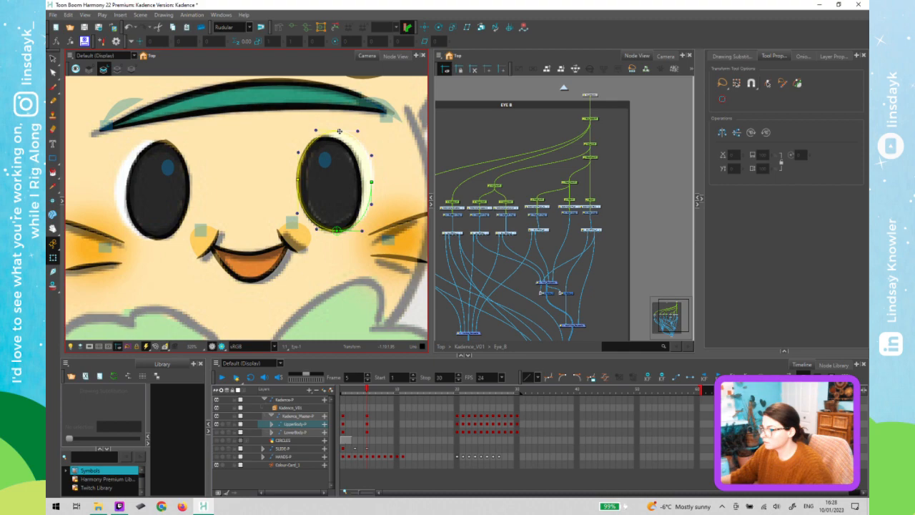
{"action": "left_click", "coordinate": [339, 131]}
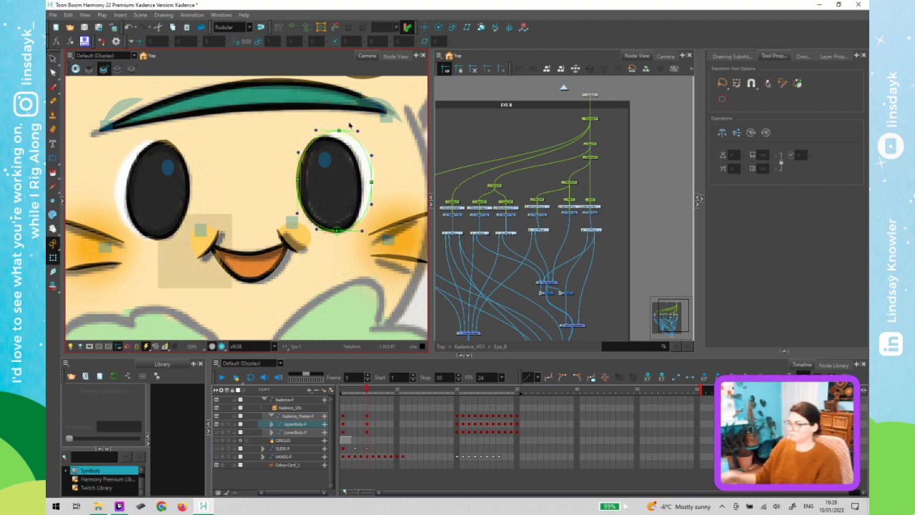
{"action": "left_click", "coordinate": [338, 133]}
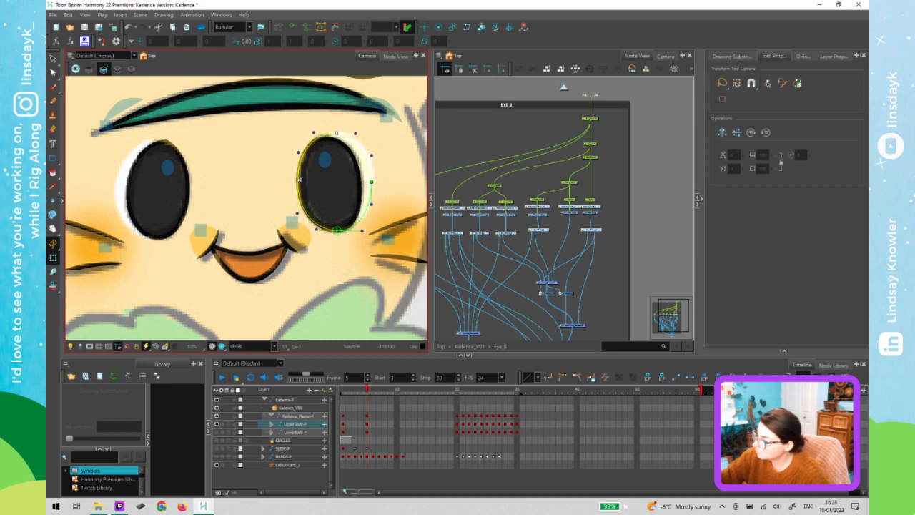
{"action": "left_click_drag", "start_coordinate": [303, 180], "coordinate": [307, 194]}
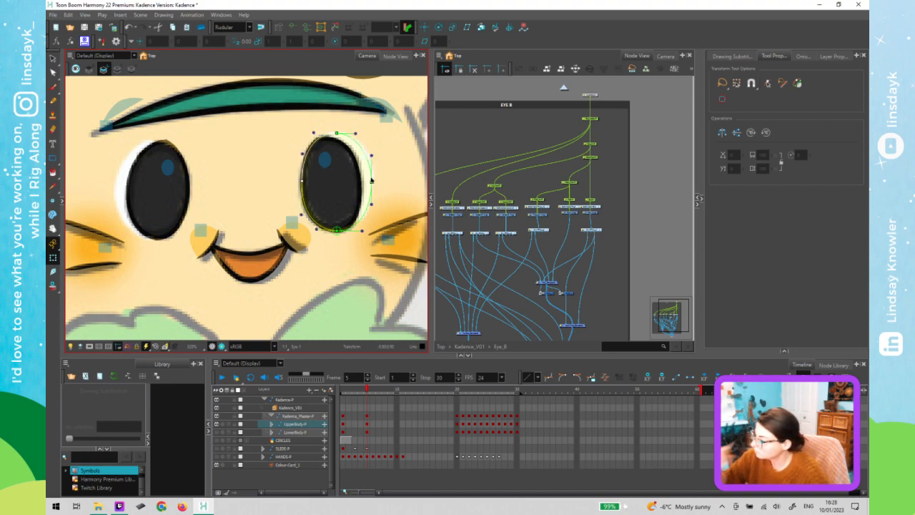
Slightly lower the top deformation point of the other eye's white and finish editing it
{"action": "left_click", "coordinate": [180, 156]}
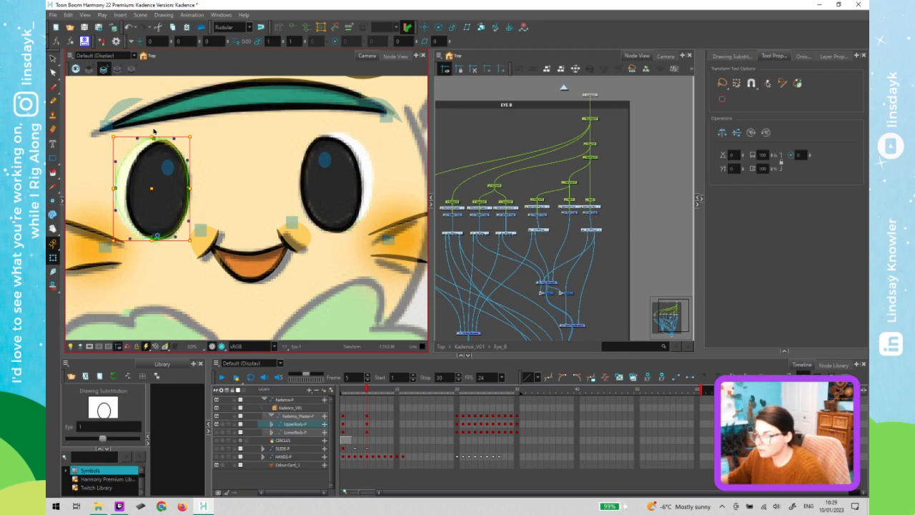
{"action": "left_click", "coordinate": [156, 142]}
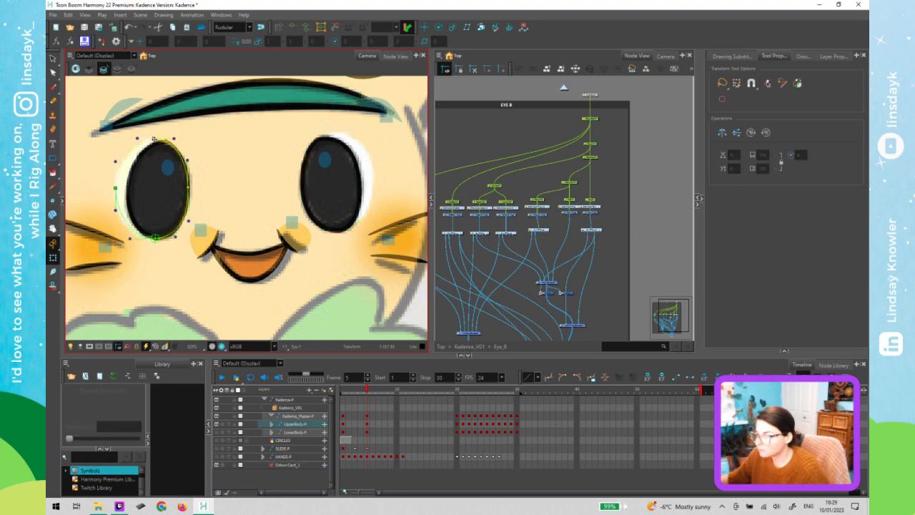
{"action": "left_click", "coordinate": [231, 190]}
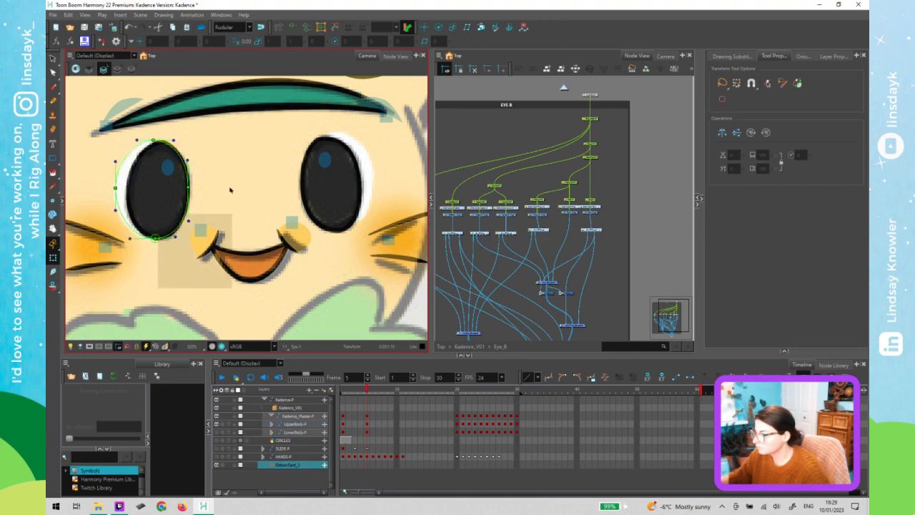
{"action": "left_click", "coordinate": [354, 256]}
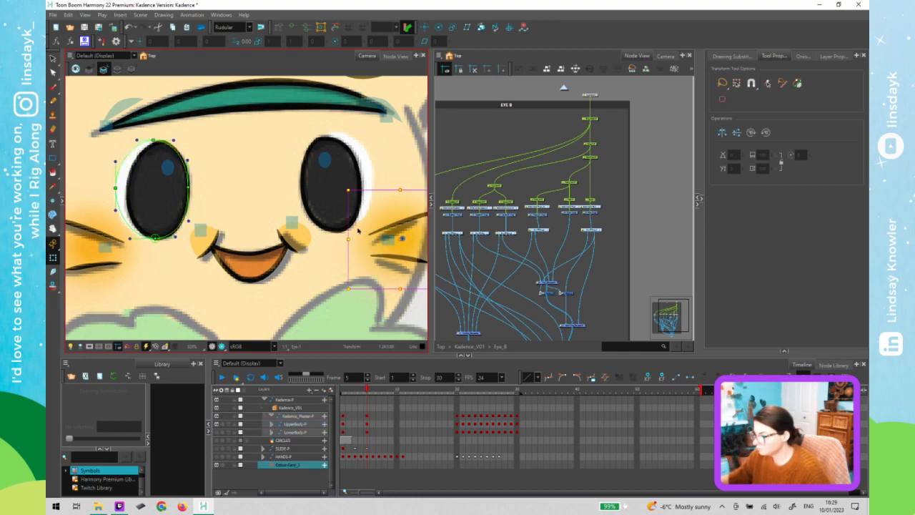
Leave the Eye_B group, select the main blush peg in Kadence_V01 and nudge both cheek blushes to the right
{"action": "left_click", "coordinate": [564, 87]}
{"action": "left_click_drag", "start_coordinate": [587, 212], "coordinate": [493, 225]}
{"action": "left_click", "coordinate": [603, 131]}
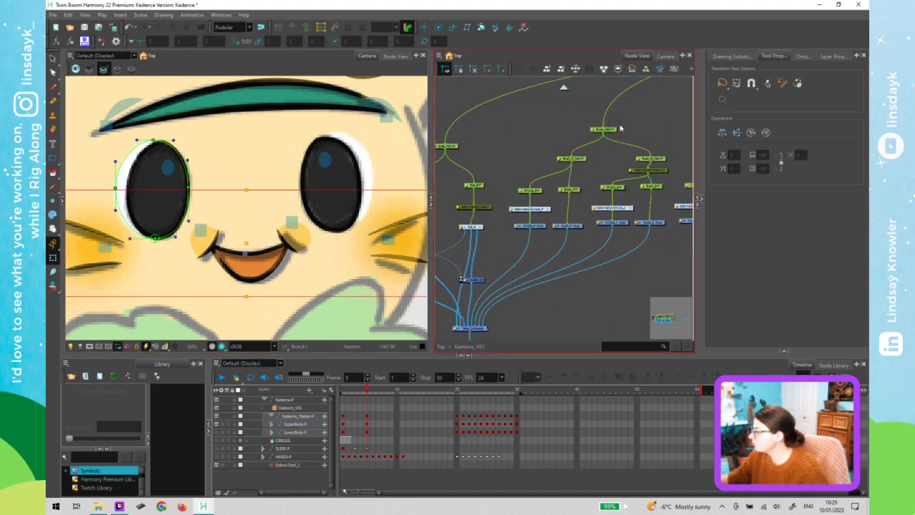
{"action": "scroll", "coordinate": [264, 249], "scroll_direction": "down", "scroll_amount": 1}
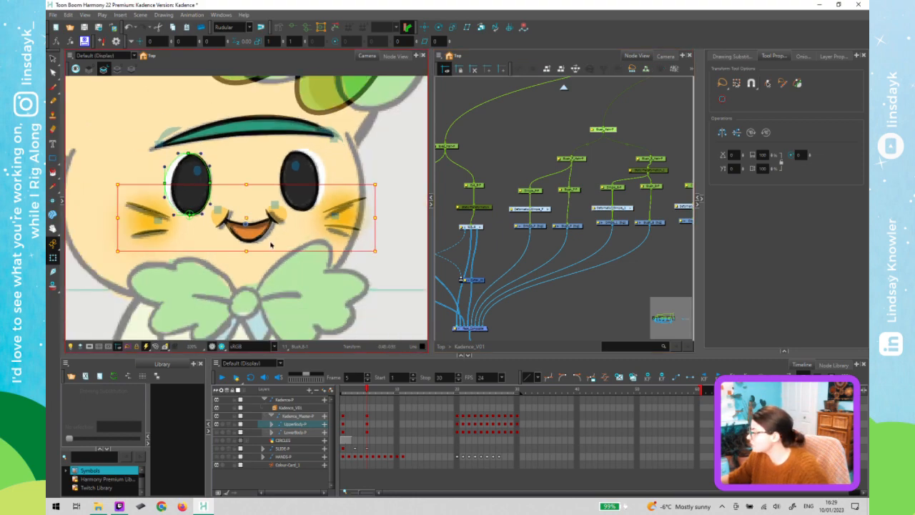
{"action": "left_click", "coordinate": [536, 212]}
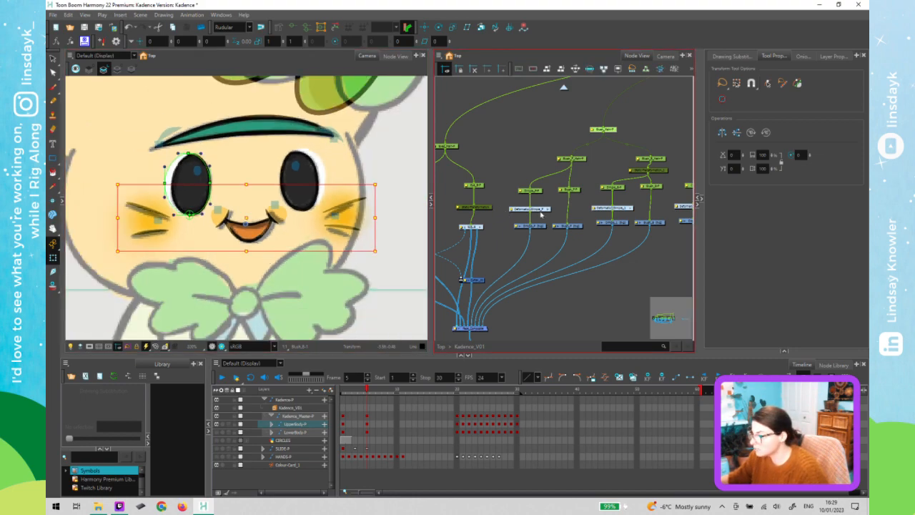
{"action": "left_click", "coordinate": [271, 241]}
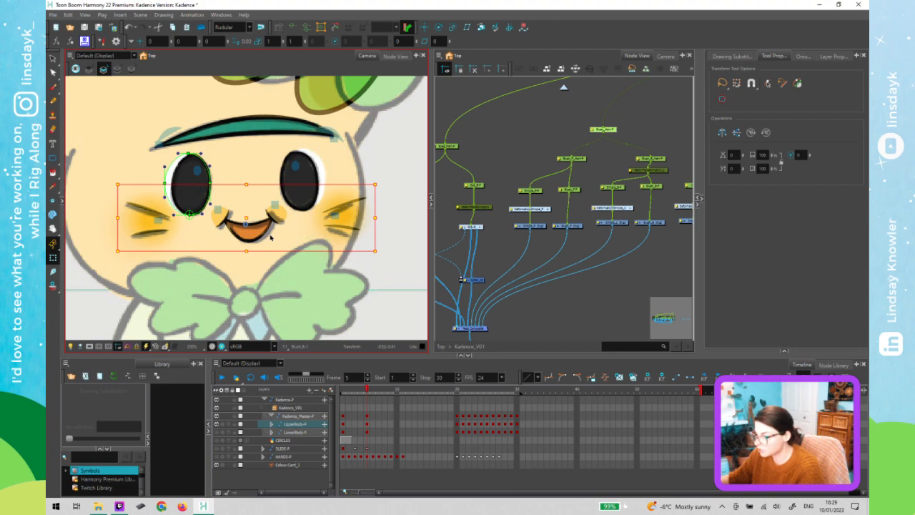
{"action": "key", "text": "Right"}
{"action": "key", "text": "Right"}
{"action": "key", "text": "Right"}
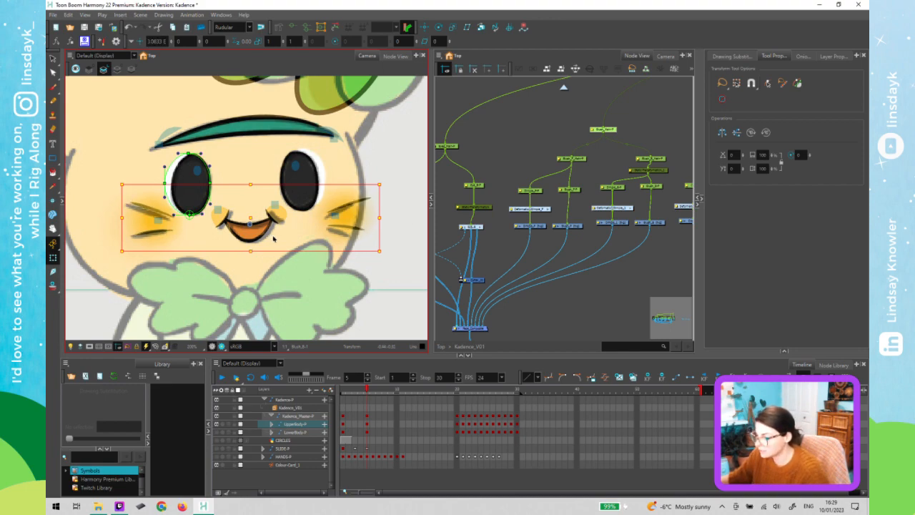
Nudge the peg of the blush and whiskers on the left cheek slightly right and down to match the reference
{"action": "left_click", "coordinate": [583, 160]}
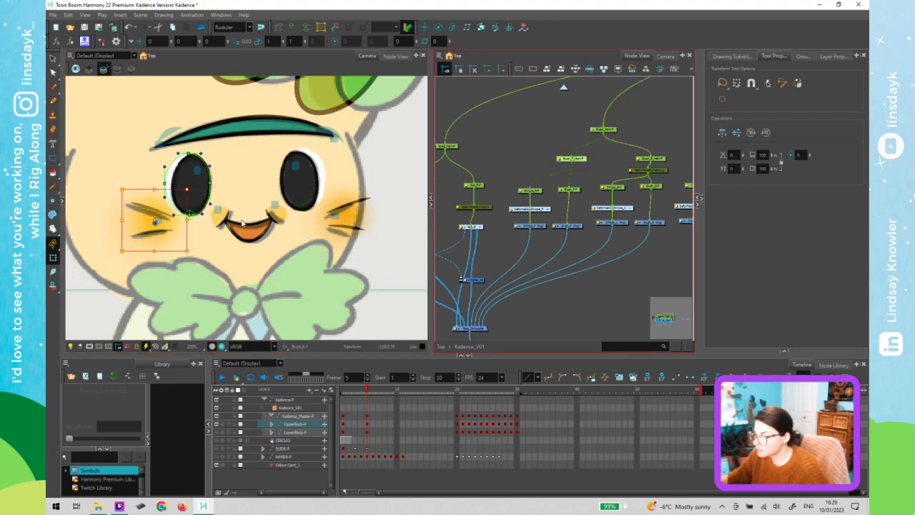
{"action": "left_click", "coordinate": [201, 235]}
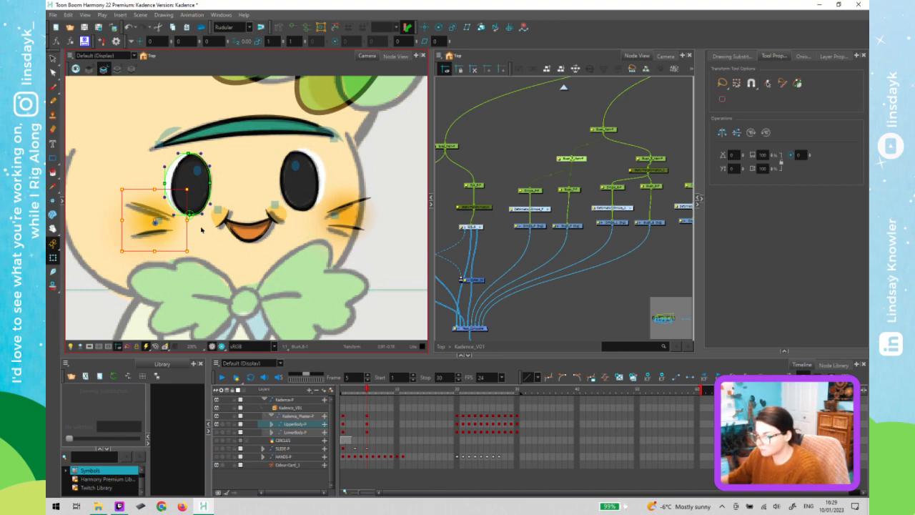
{"action": "key", "text": "Right"}
{"action": "key", "text": "Down"}
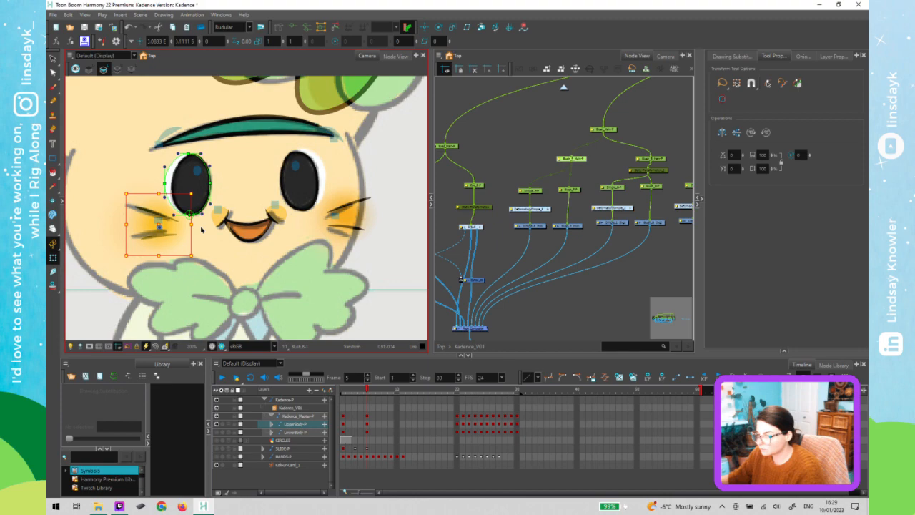
{"action": "key", "text": "Up"}
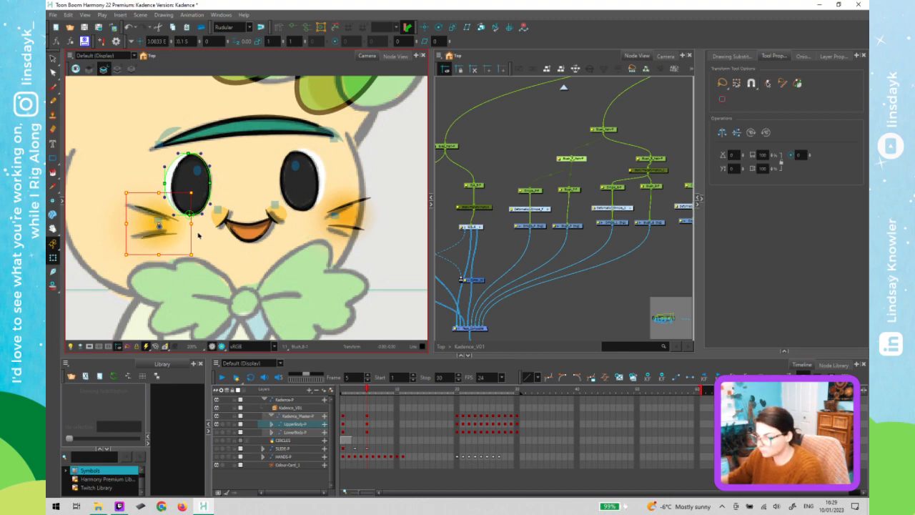
{"action": "key", "text": "Up"}
{"action": "key", "text": "Up"}
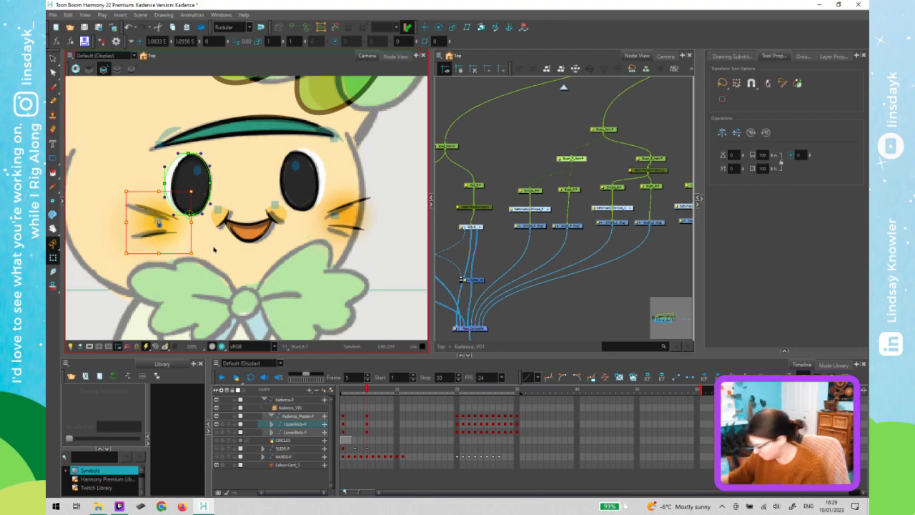
Reshape the left cheek's two whiskers with their deformation points, extending the outer ends and pulling back the inner ends
{"action": "left_click", "coordinate": [162, 225]}
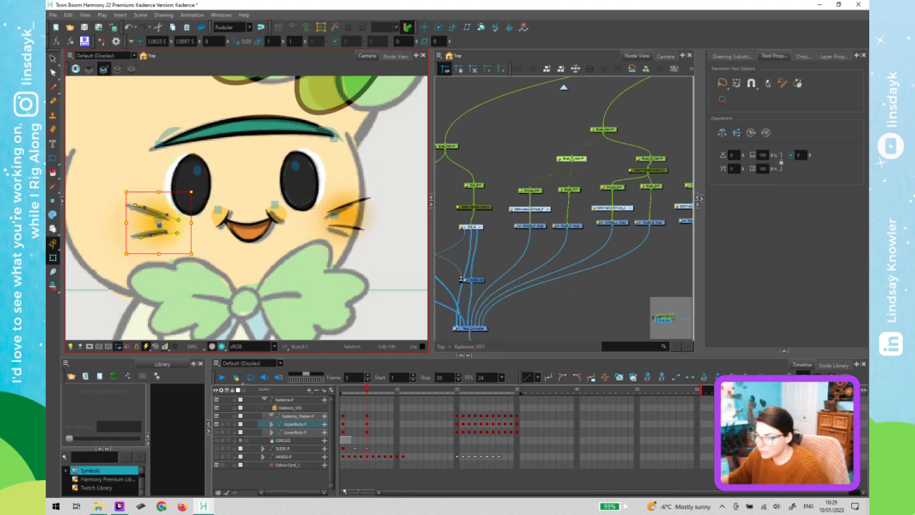
{"action": "left_click", "coordinate": [134, 206]}
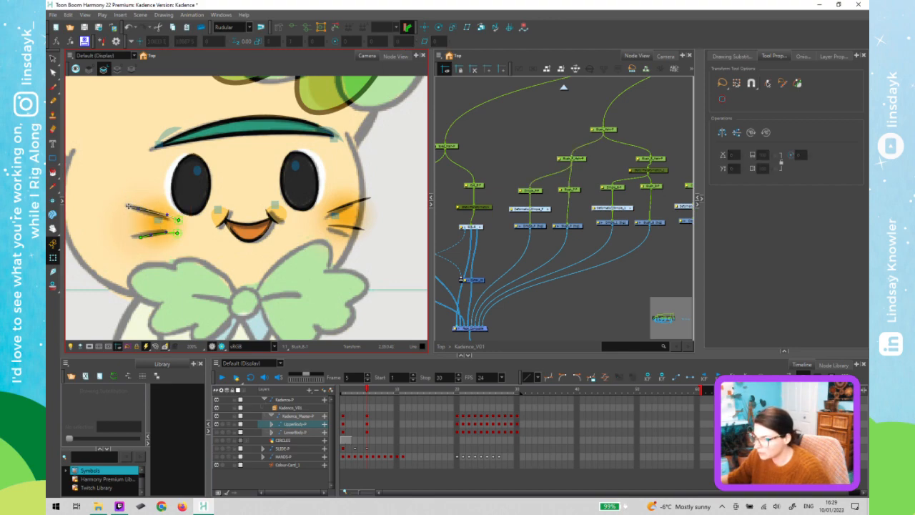
{"action": "mouse_move", "coordinate": [178, 221]}
{"action": "left_mouse_down"}
{"action": "mouse_move", "coordinate": [131, 237]}
{"action": "mouse_move", "coordinate": [164, 231]}
{"action": "left_mouse_up"}
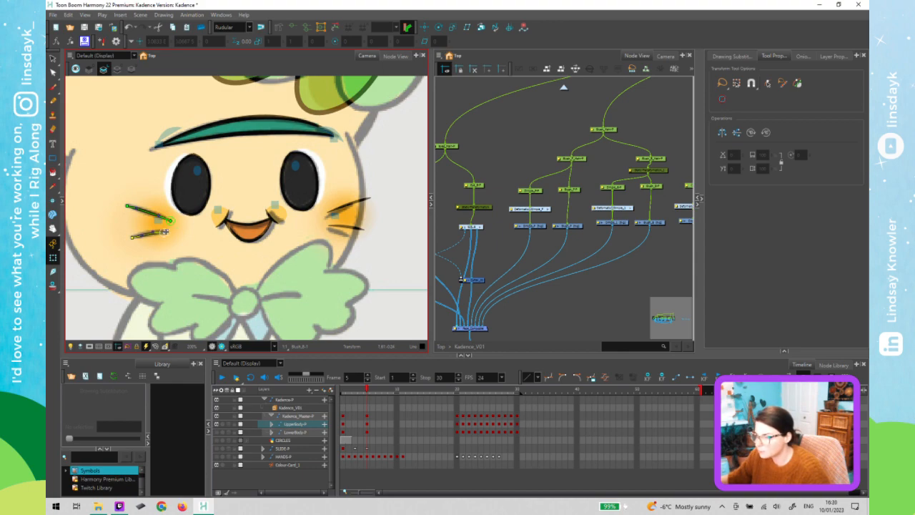
{"action": "left_click", "coordinate": [408, 233]}
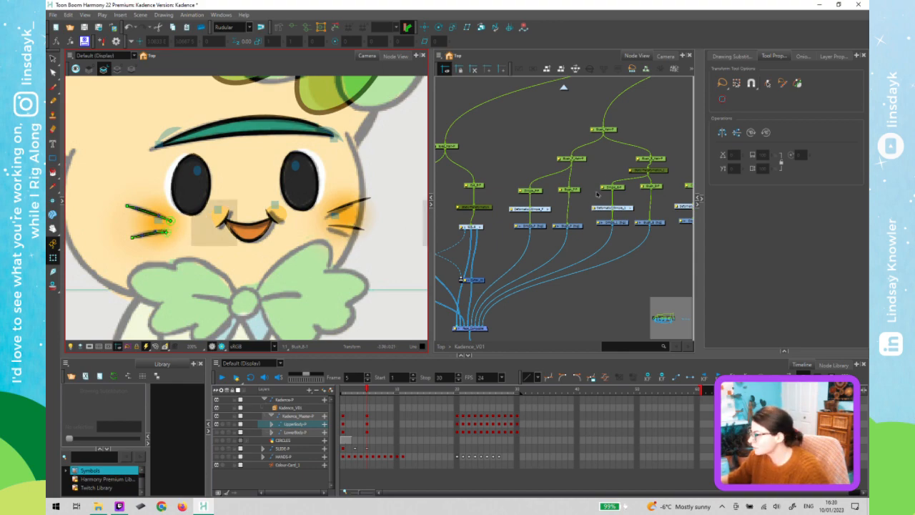
In the layer properties of Blush_B_Main-P, switch the X pivot to the opposite side at frame 1 so it sits on the right cheek
{"action": "left_click", "coordinate": [657, 161]}
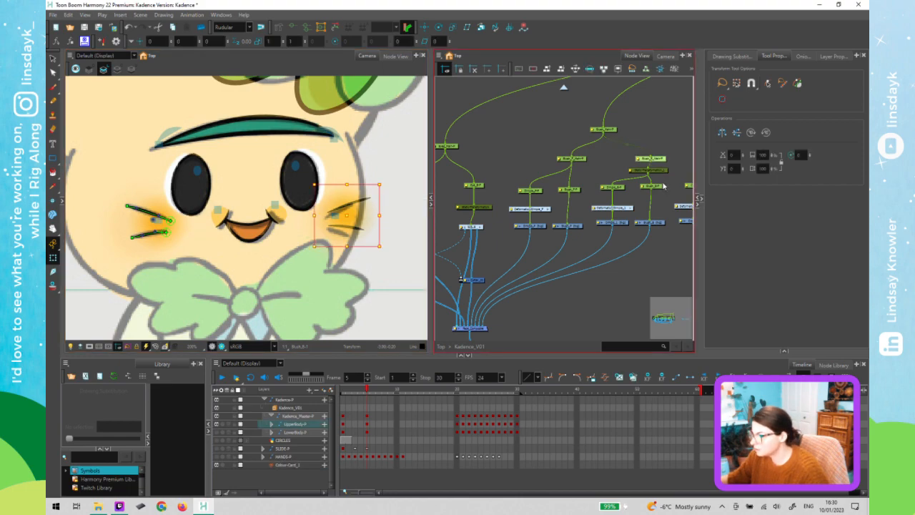
{"action": "left_click_drag", "start_coordinate": [637, 168], "coordinate": [616, 168]}
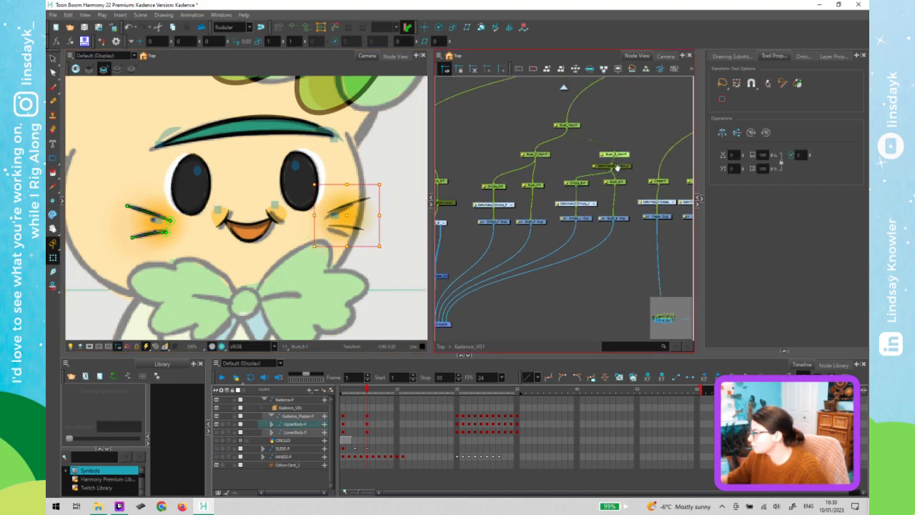
{"action": "left_click", "coordinate": [575, 183]}
{"action": "left_click", "coordinate": [614, 155]}
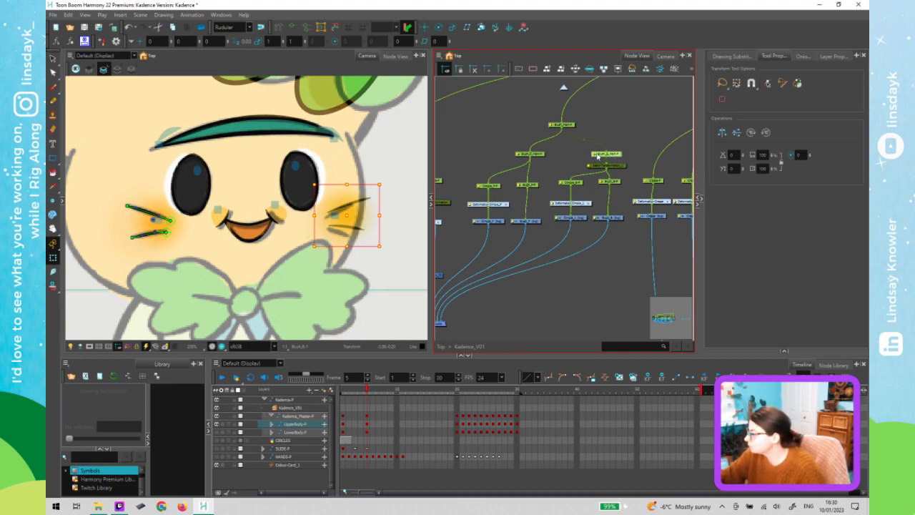
{"action": "double_click", "coordinate": [602, 156]}
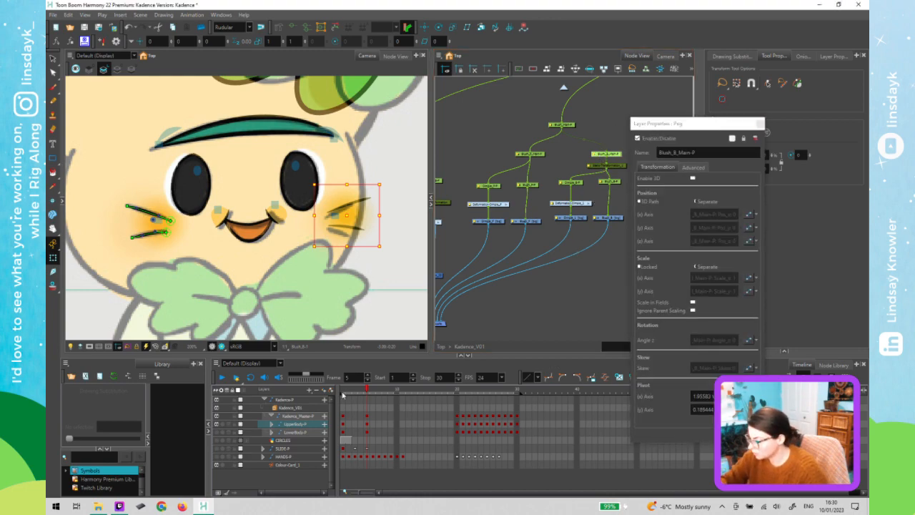
{"action": "left_click", "coordinate": [345, 391]}
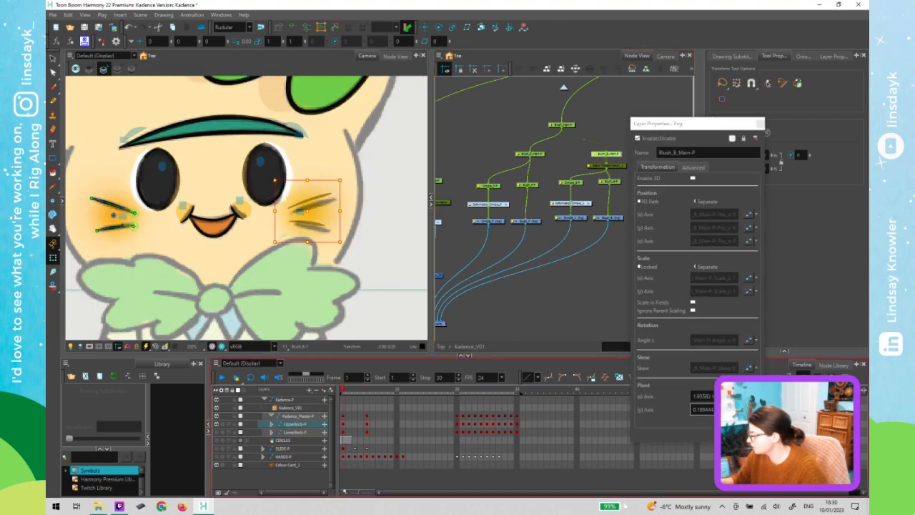
{"action": "left_click", "coordinate": [697, 395]}
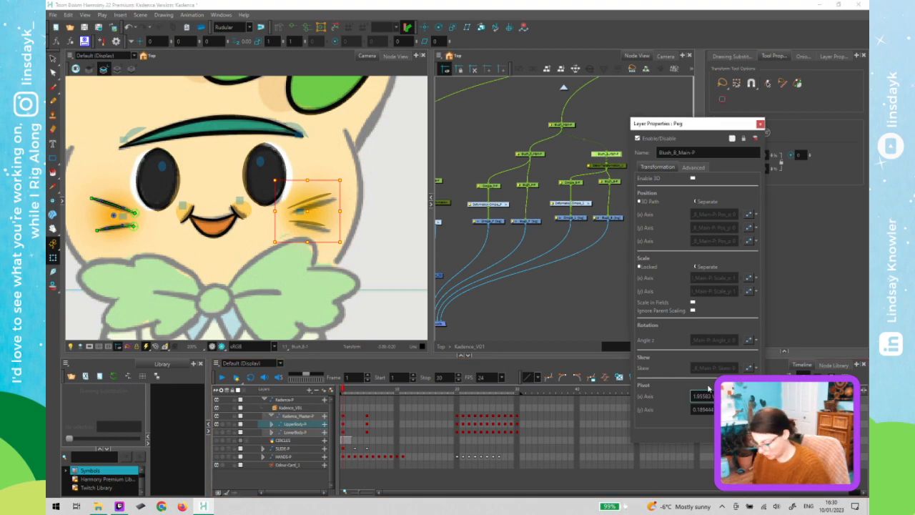
{"action": "key", "text": "Caps_Lock"}
{"action": "key", "text": "Caps_Lock"}
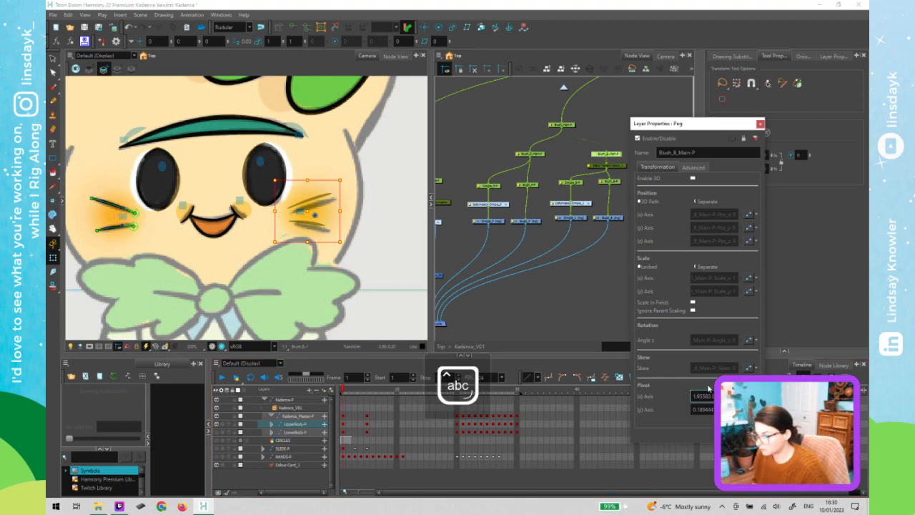
{"action": "left_click", "coordinate": [761, 124]}
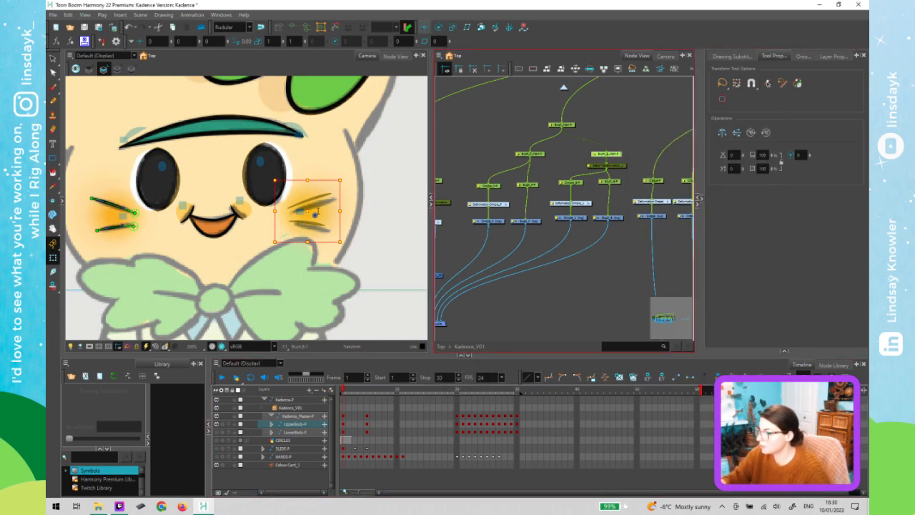
Move the Blush_B_Main-P pivot to the inner ends of the right cheek's whiskers with the Rotate tool, checking it against the child pegs' pivots
{"action": "left_click", "coordinate": [438, 27]}
{"action": "left_click_drag", "start_coordinate": [315, 217], "coordinate": [295, 216]}
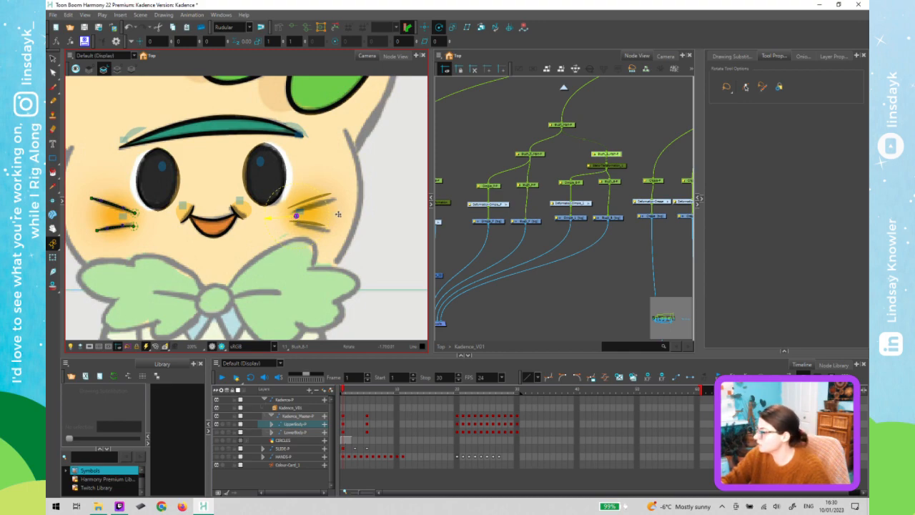
{"action": "left_click", "coordinate": [577, 185]}
{"action": "left_click", "coordinate": [609, 183]}
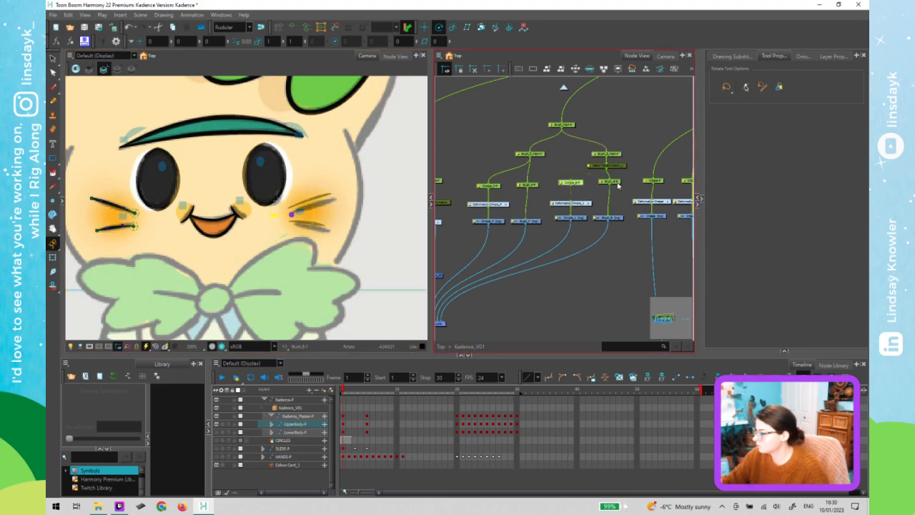
{"action": "left_click", "coordinate": [617, 185]}
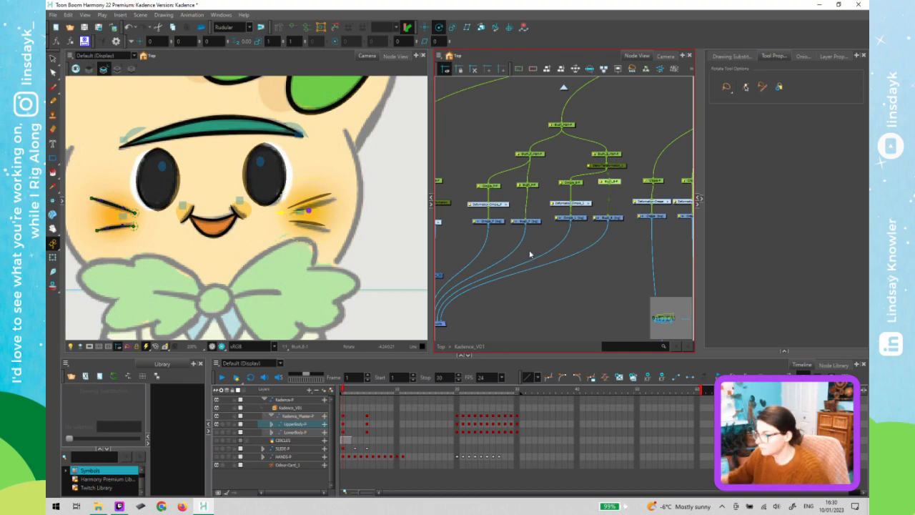
{"action": "left_click", "coordinate": [605, 167]}
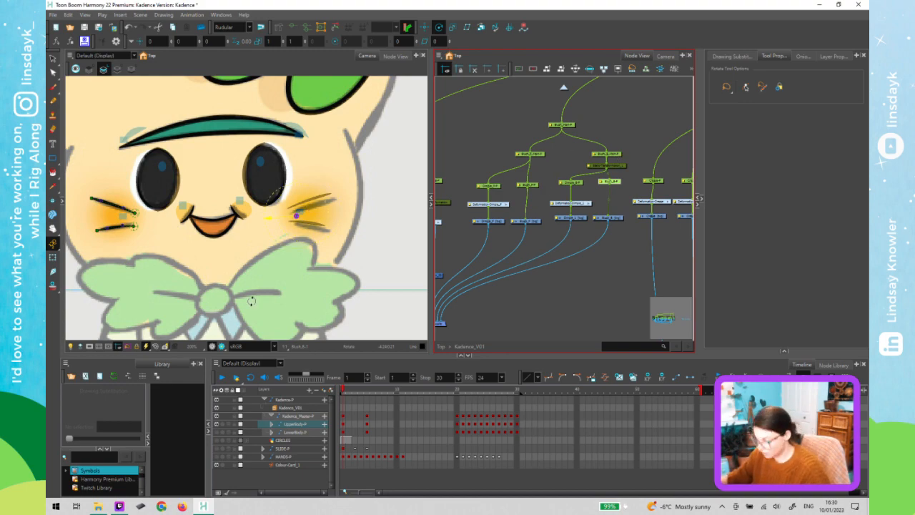
{"action": "key", "text": "shift+t"}
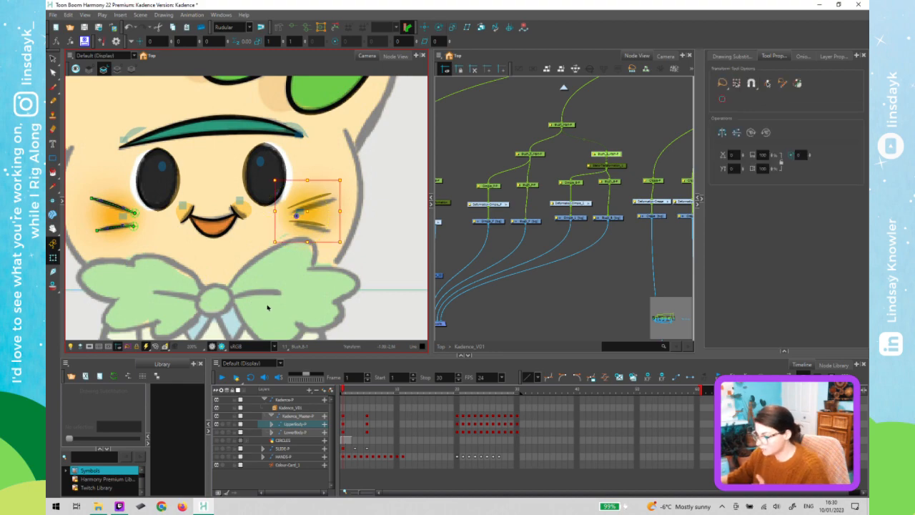
At frame 5, shorten and angle the right cheek's two whiskers with their deformation points to match the reference
{"action": "left_click", "coordinate": [367, 390]}
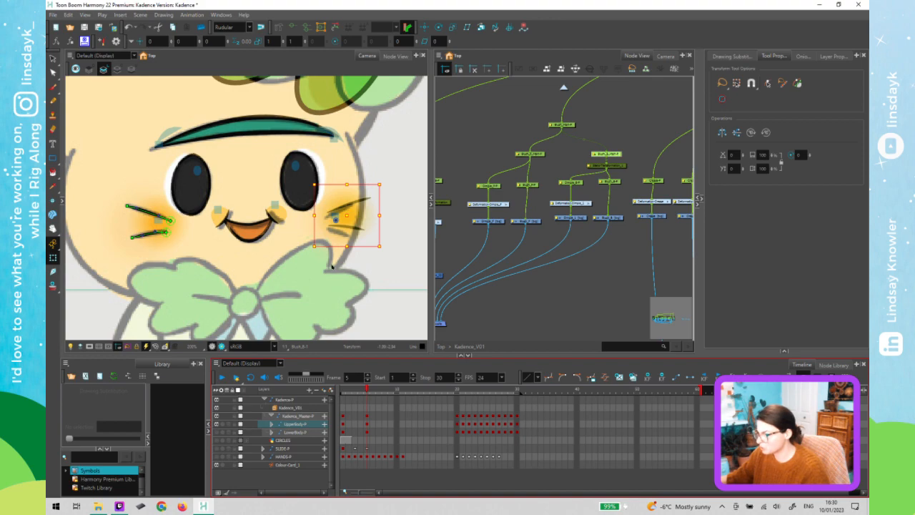
{"action": "left_click", "coordinate": [349, 224]}
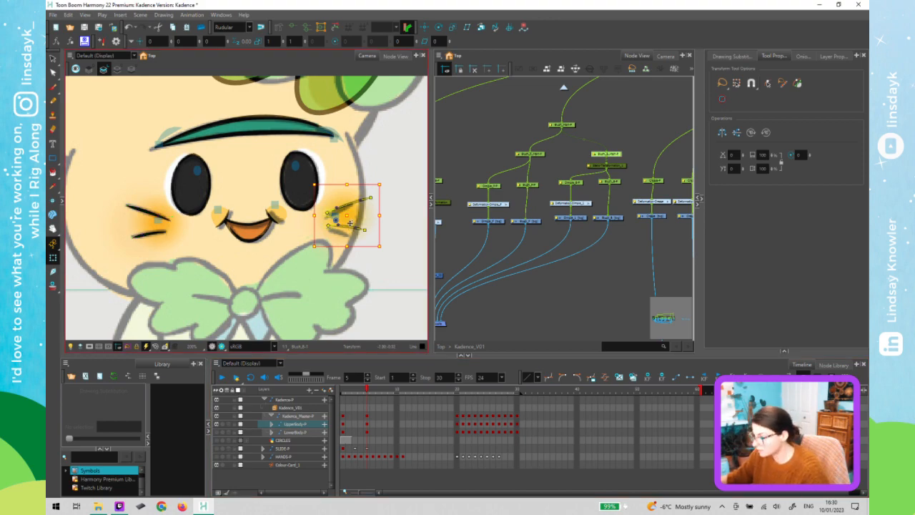
{"action": "left_click", "coordinate": [326, 228]}
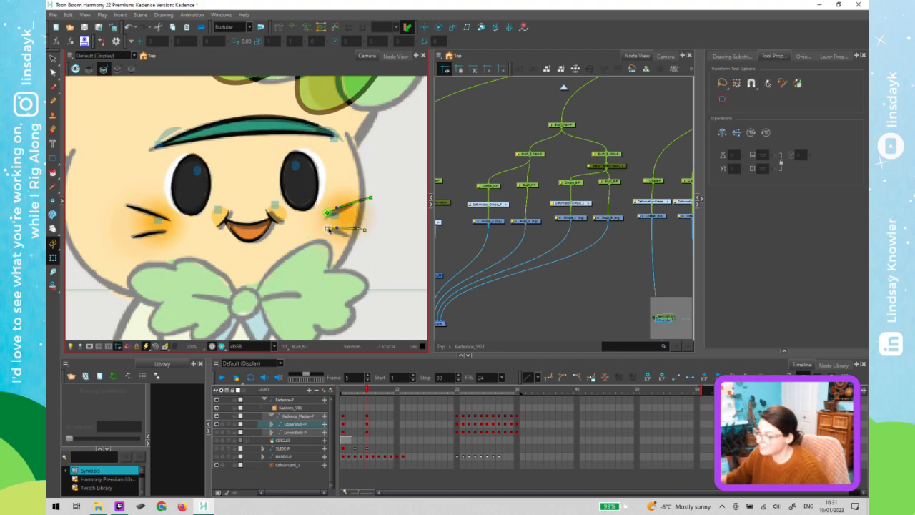
{"action": "left_click", "coordinate": [363, 232]}
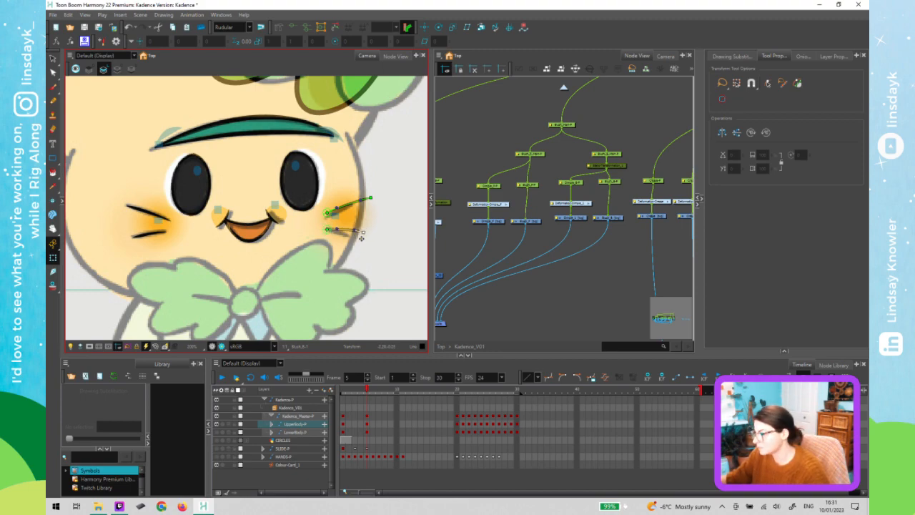
{"action": "left_click_drag", "start_coordinate": [362, 242], "coordinate": [339, 233]}
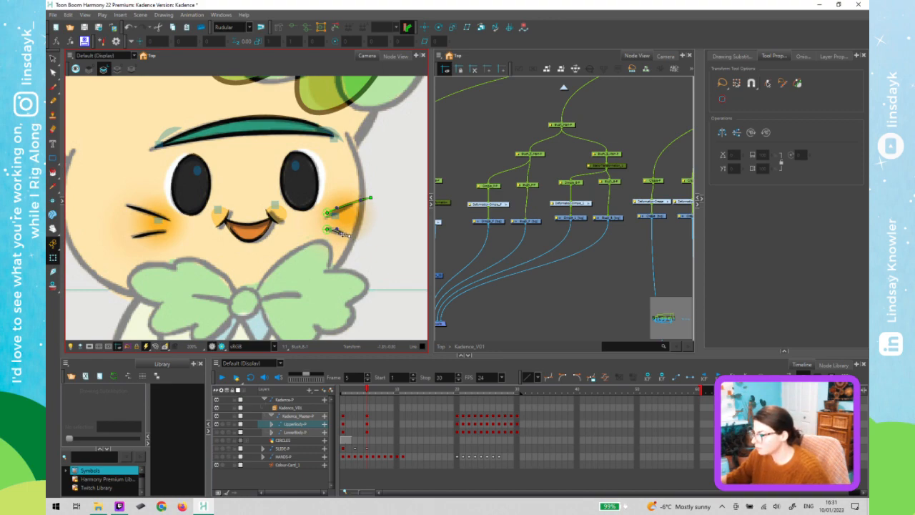
{"action": "left_click_drag", "start_coordinate": [357, 202], "coordinate": [351, 206]}
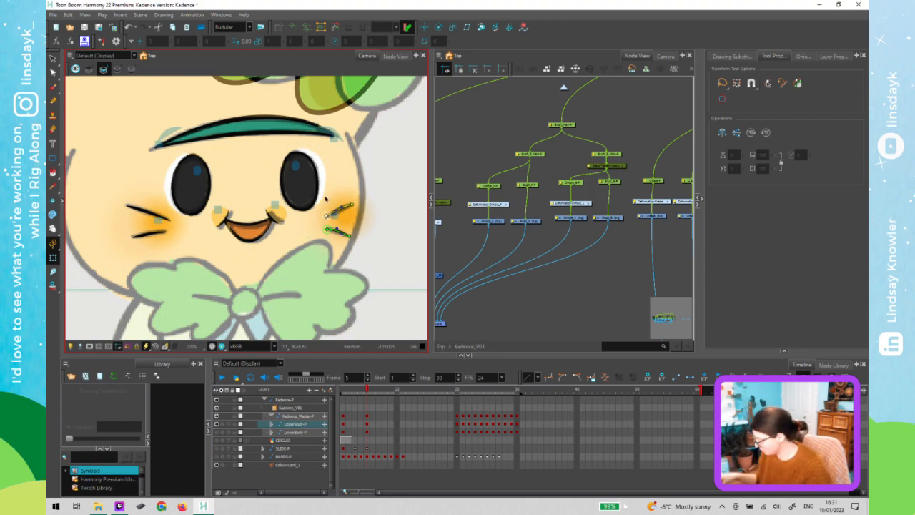
{"action": "left_click", "coordinate": [609, 259]}
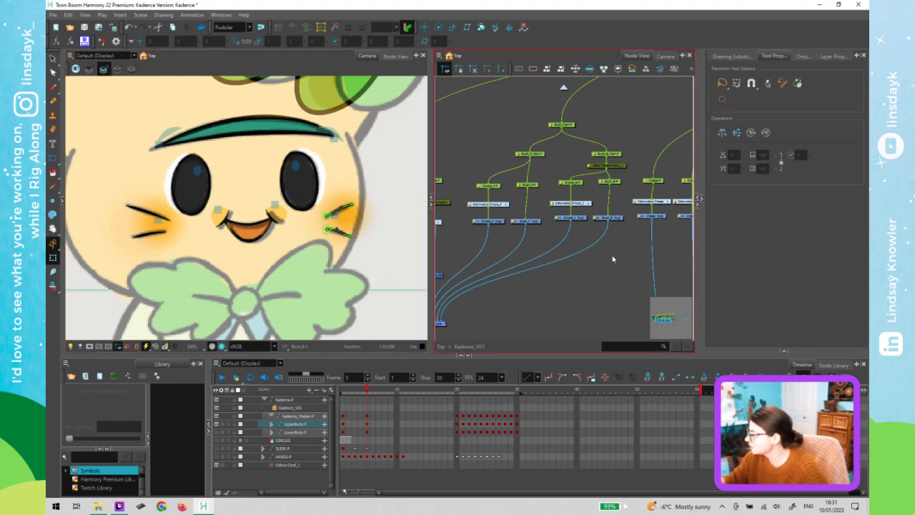
{"action": "left_click", "coordinate": [379, 261]}
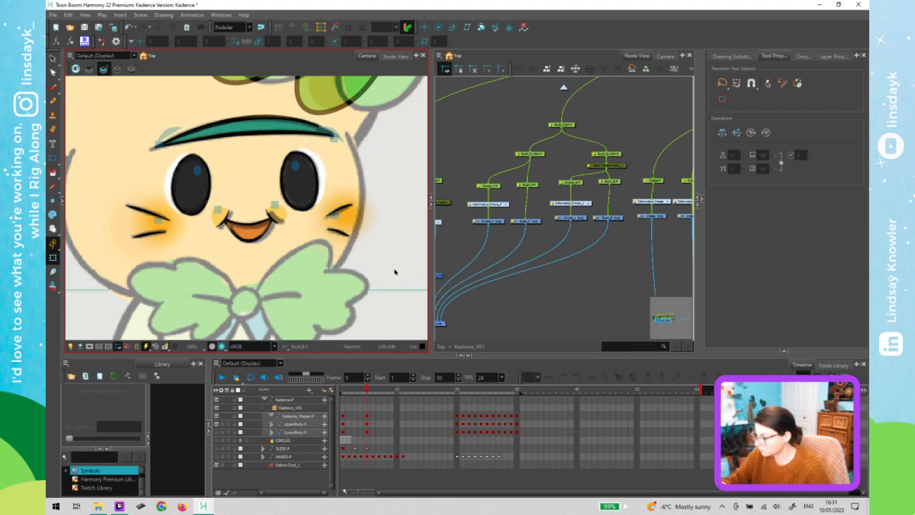
Fine-tune the outer end and curve of the right cheek's lower whisker with its deformation points
{"action": "key", "text": "2"}
{"action": "key", "text": "2"}
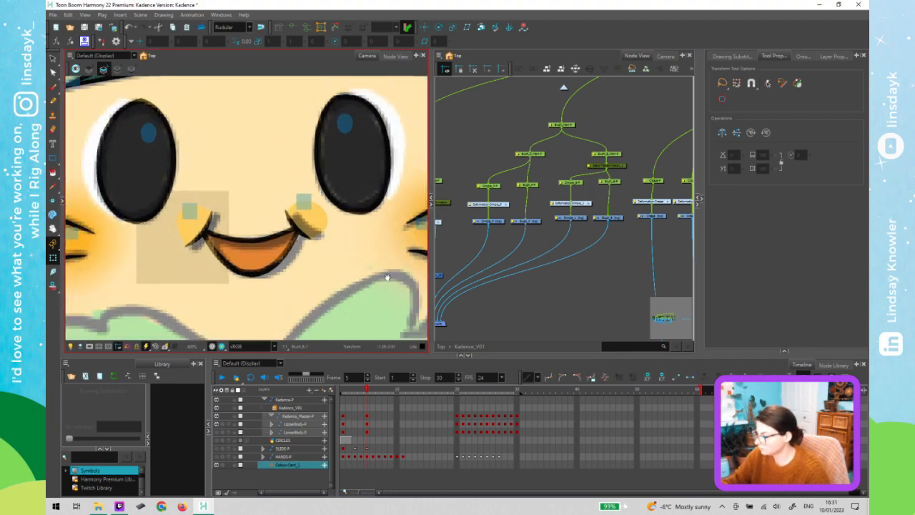
{"action": "mouse_move", "coordinate": [245, 240]}
{"action": "left_mouse_down"}
{"action": "mouse_move", "coordinate": [86, 214]}
{"action": "mouse_move", "coordinate": [98, 226]}
{"action": "left_mouse_up"}
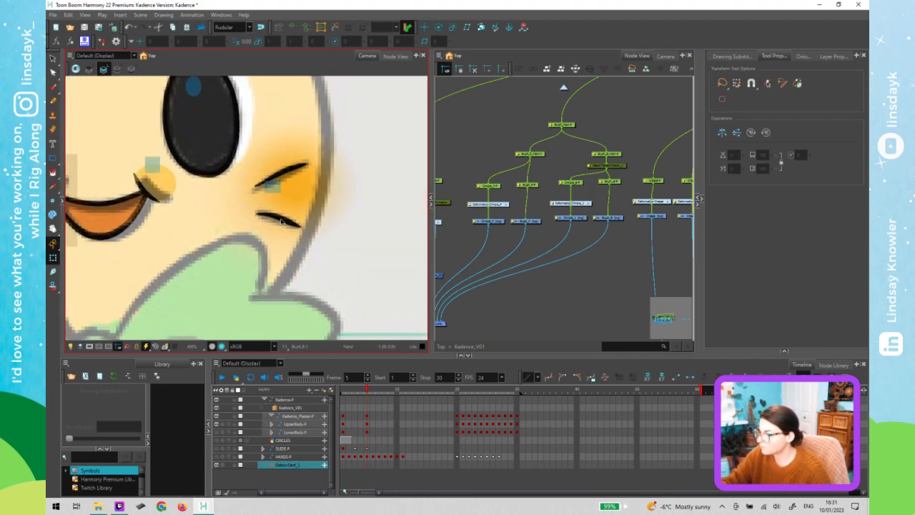
{"action": "left_click", "coordinate": [305, 226]}
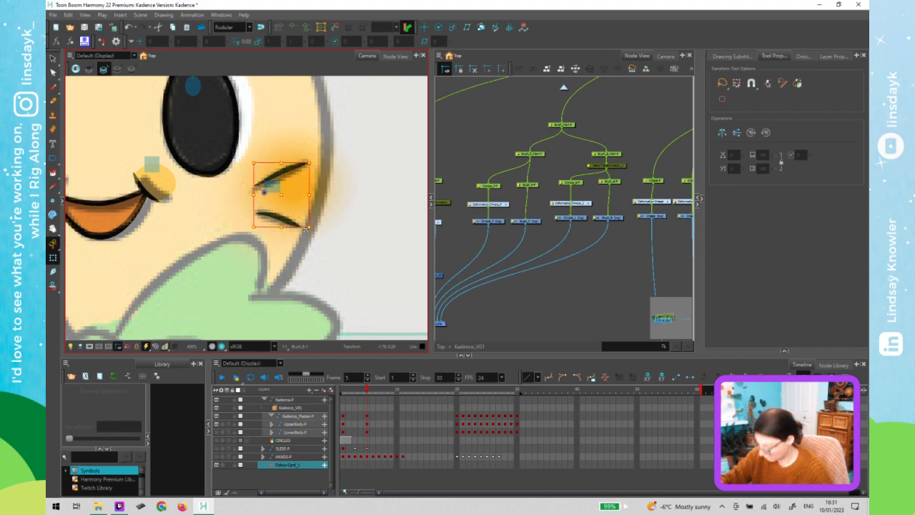
{"action": "left_click", "coordinate": [306, 225]}
{"action": "left_click", "coordinate": [288, 224]}
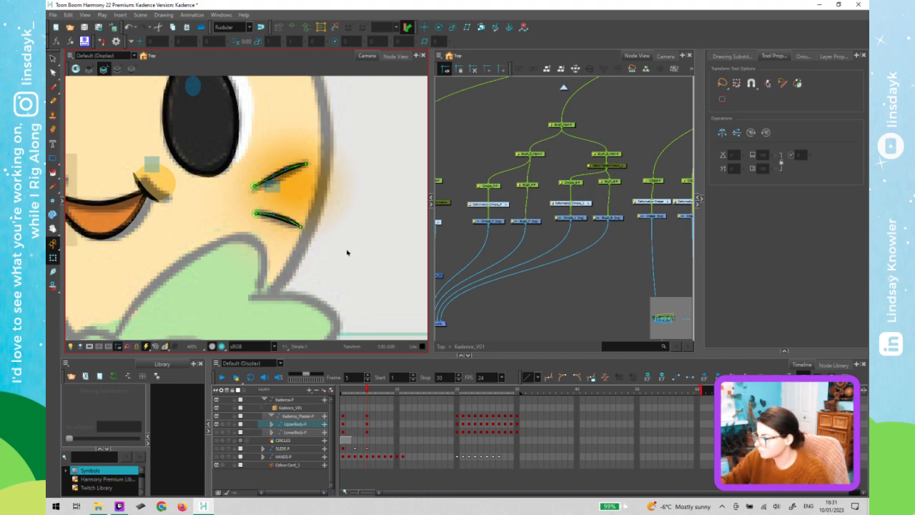
Deselect the whiskers and select the main peg that controls the mouth and the small marks at its corners
{"action": "scroll", "coordinate": [347, 258], "scroll_direction": "down", "scroll_amount": 4}
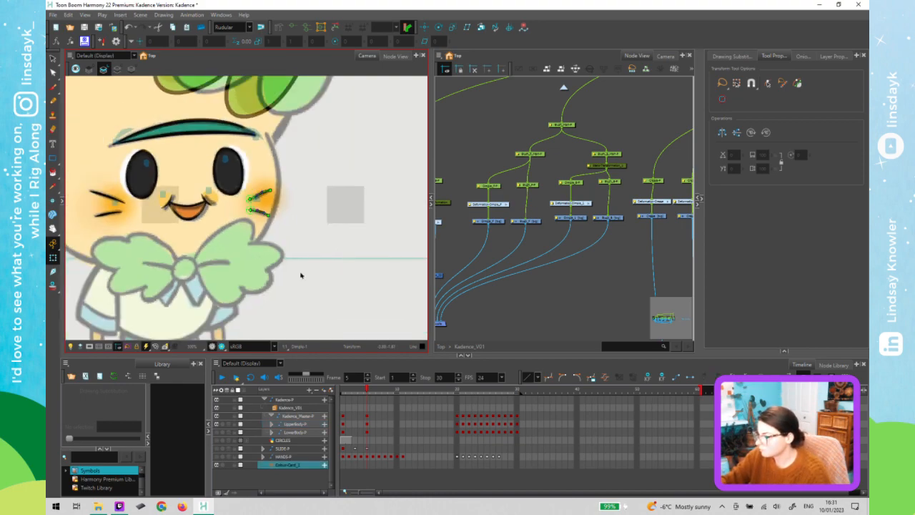
{"action": "scroll", "coordinate": [322, 290], "scroll_direction": "down", "scroll_amount": 3}
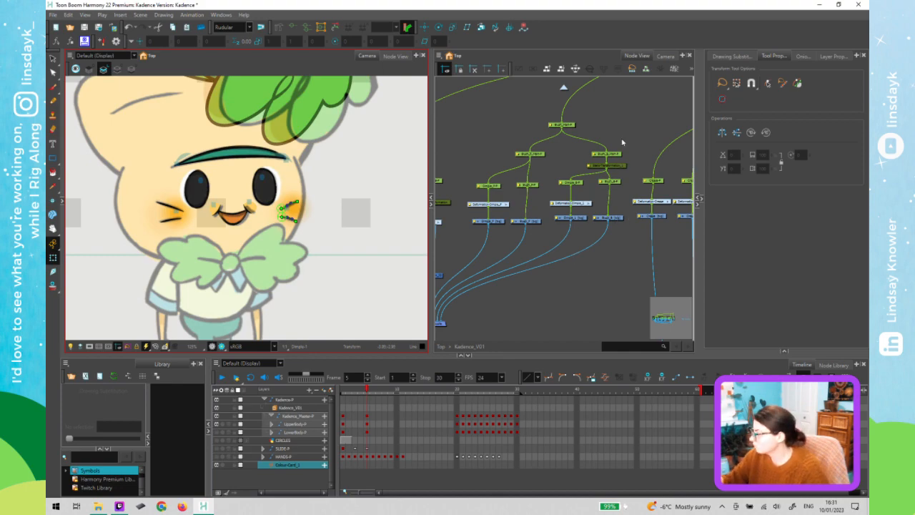
{"action": "left_click", "coordinate": [620, 132]}
{"action": "key", "text": "1"}
{"action": "key", "text": "1"}
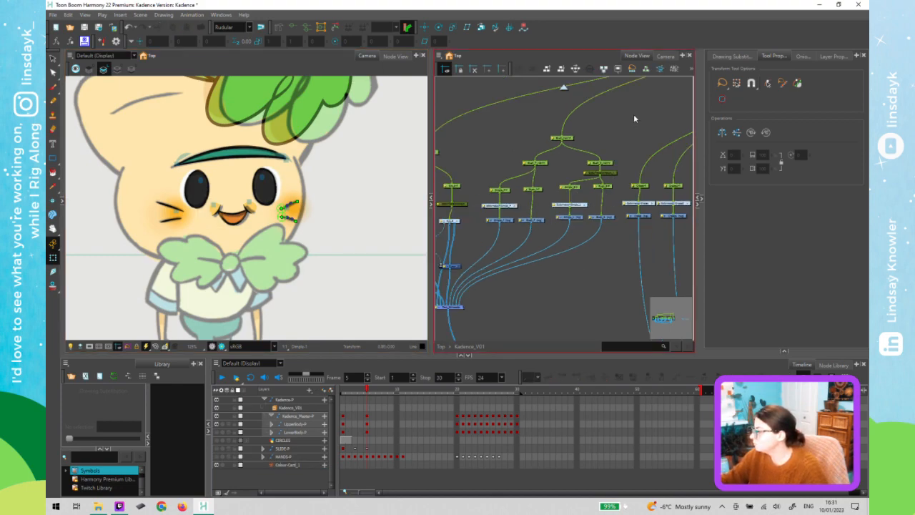
{"action": "mouse_move", "coordinate": [599, 137]}
{"action": "left_mouse_down"}
{"action": "mouse_move", "coordinate": [574, 167]}
{"action": "mouse_move", "coordinate": [583, 134]}
{"action": "left_mouse_up"}
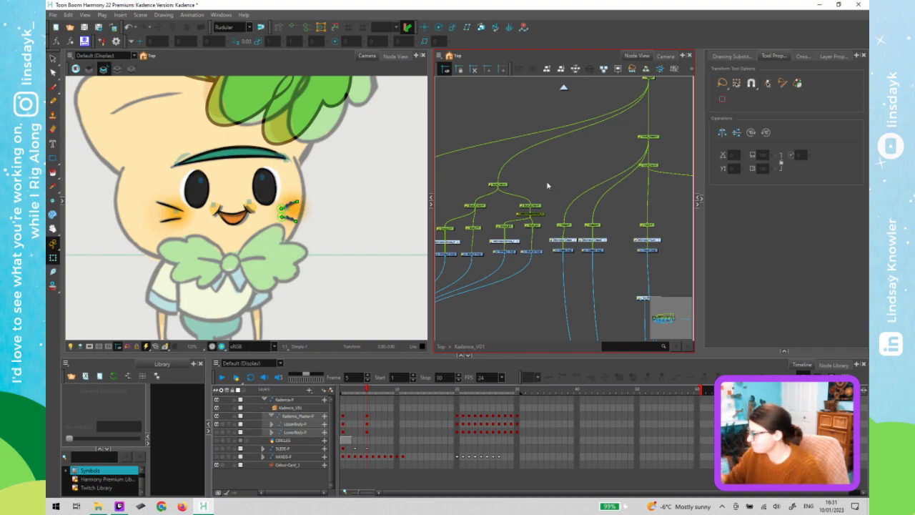
{"action": "left_click", "coordinate": [649, 137]}
{"action": "left_click", "coordinate": [326, 261]}
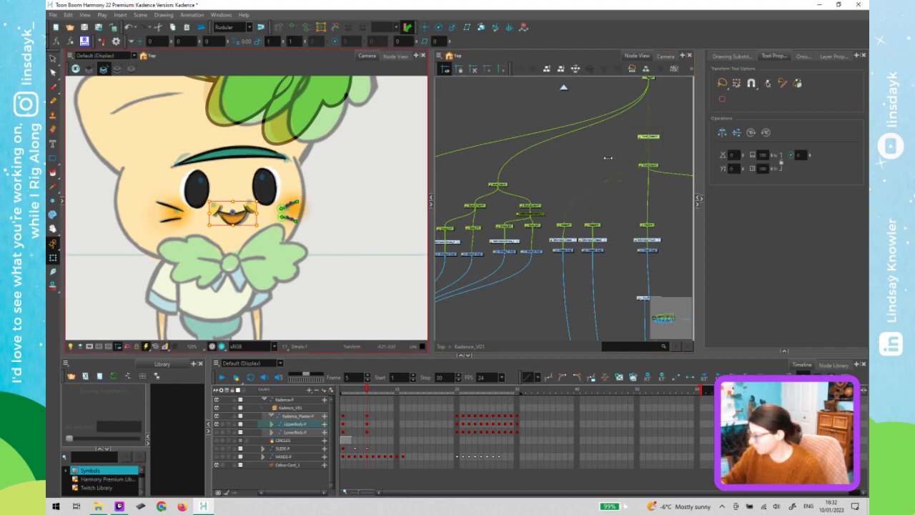
Select the main mouth peg below the face peg and nudge the mouth slightly to match the reference at frame 5
{"action": "left_click_drag", "start_coordinate": [621, 181], "coordinate": [525, 196]}
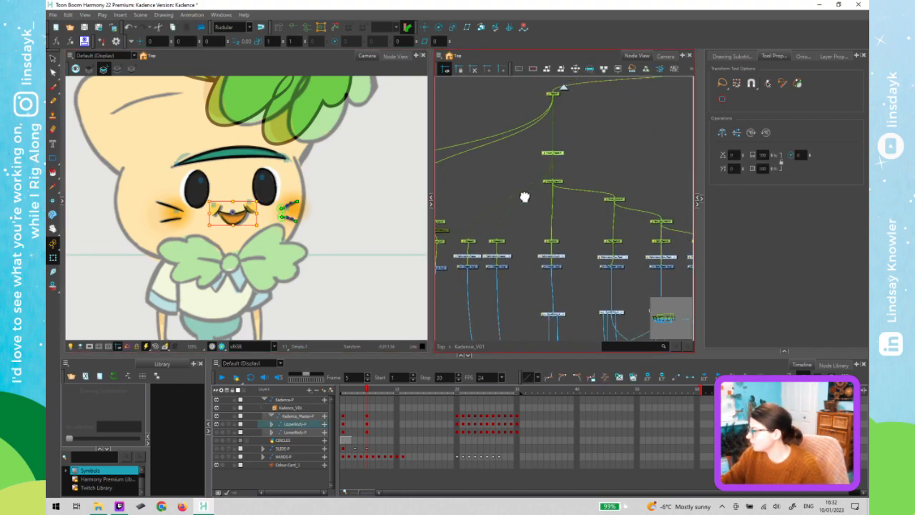
{"action": "left_click", "coordinate": [565, 109]}
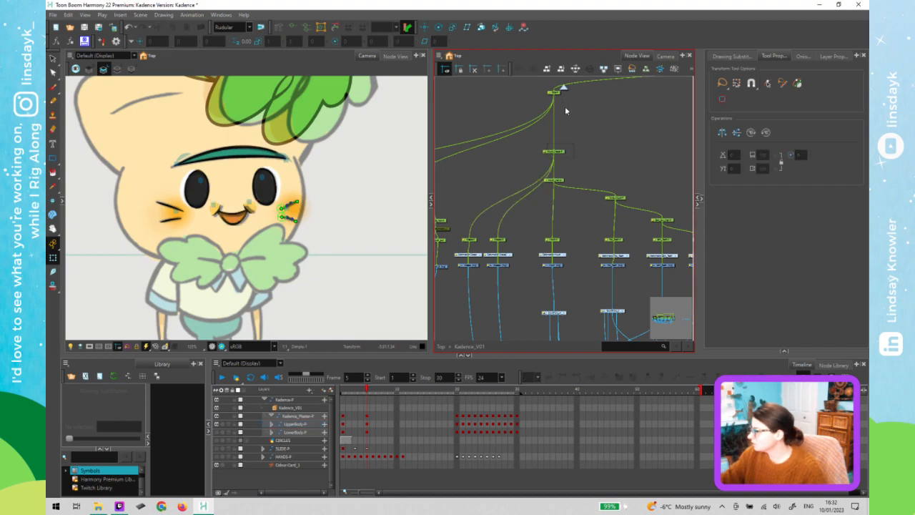
{"action": "left_click", "coordinate": [550, 92]}
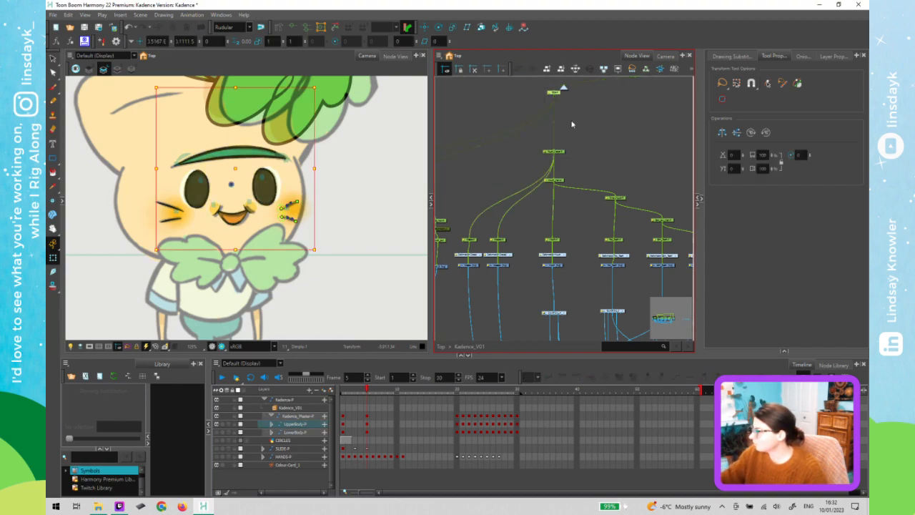
{"action": "left_click", "coordinate": [532, 164]}
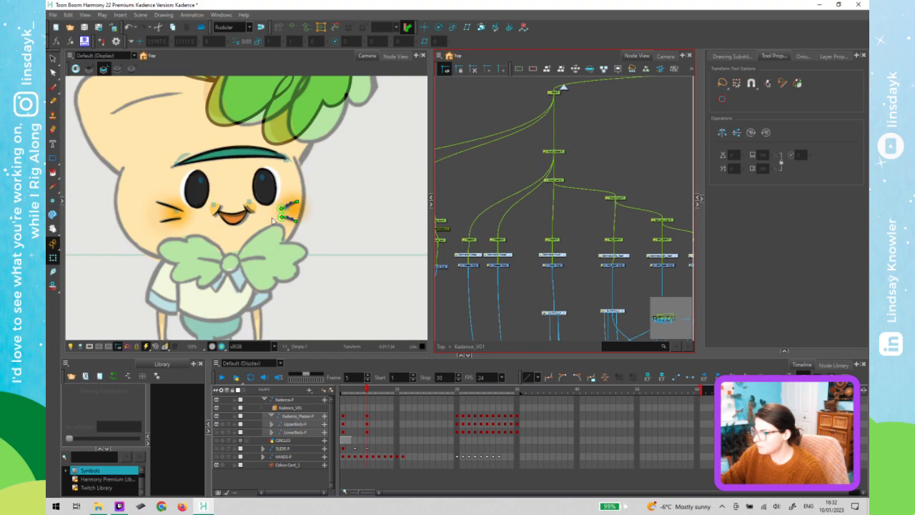
{"action": "left_click", "coordinate": [553, 151]}
{"action": "scroll", "coordinate": [243, 236], "scroll_direction": "up", "scroll_amount": 2}
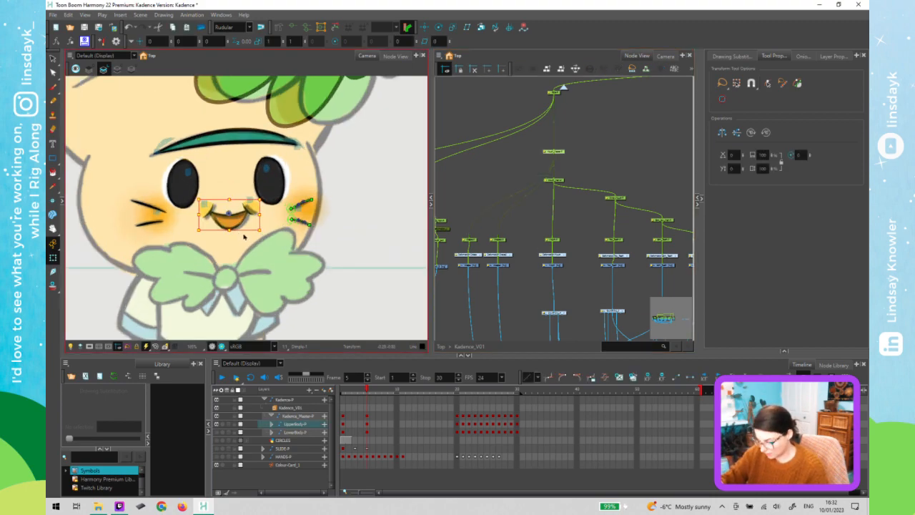
{"action": "scroll", "coordinate": [244, 236], "scroll_direction": "up", "scroll_amount": 1}
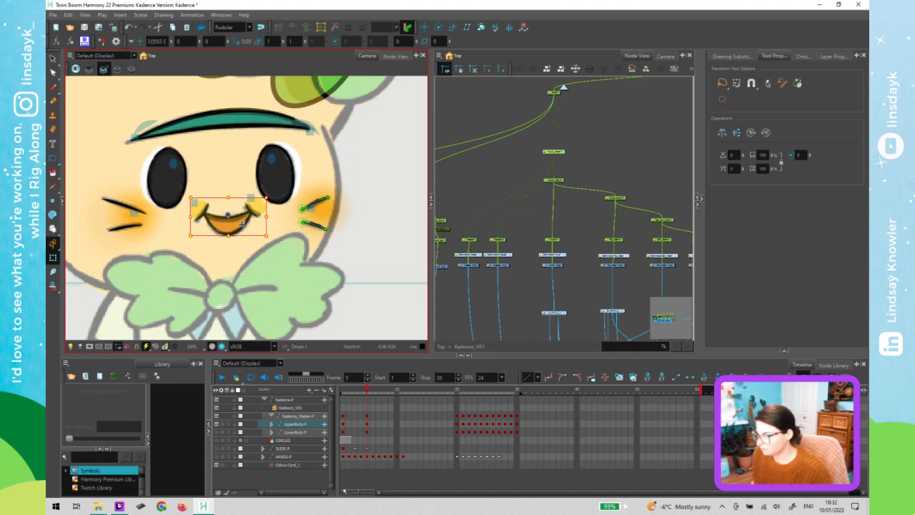
Select the peg of the main head shape in the Head group and show its deformation controls
{"action": "left_click", "coordinate": [600, 172]}
{"action": "left_click_drag", "start_coordinate": [601, 171], "coordinate": [434, 164]}
{"action": "key", "text": "1"}
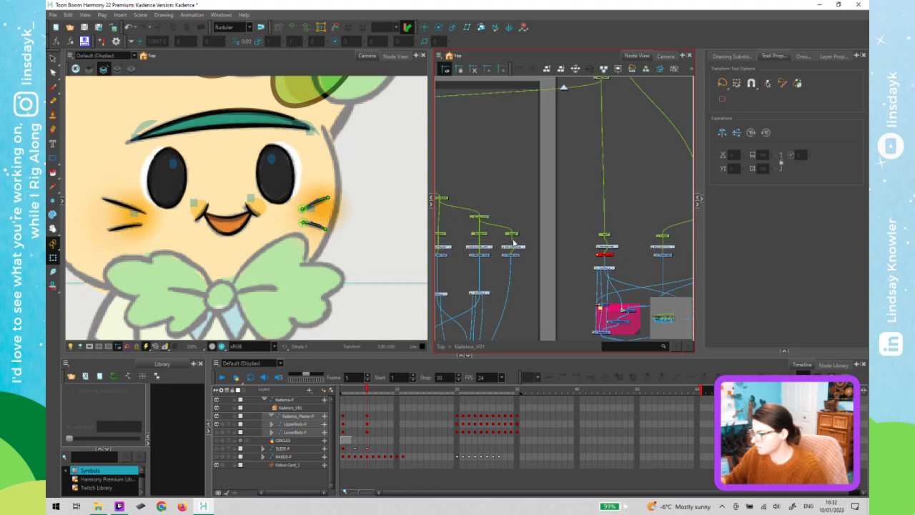
{"action": "key", "text": "1"}
{"action": "key", "text": "1"}
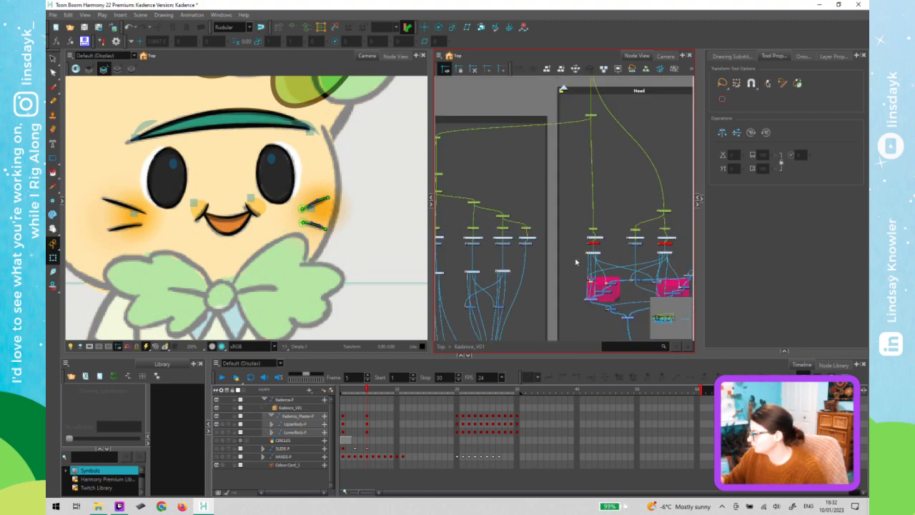
{"action": "left_click", "coordinate": [590, 230]}
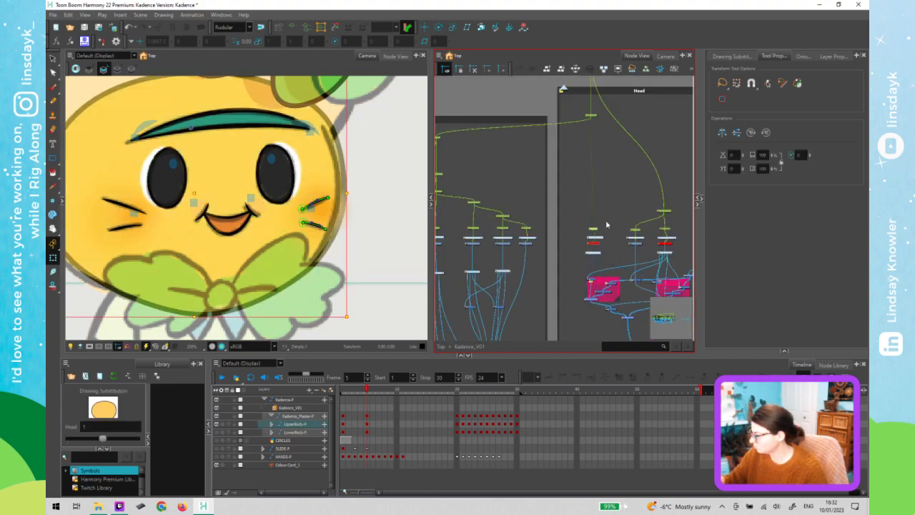
{"action": "left_click", "coordinate": [349, 267]}
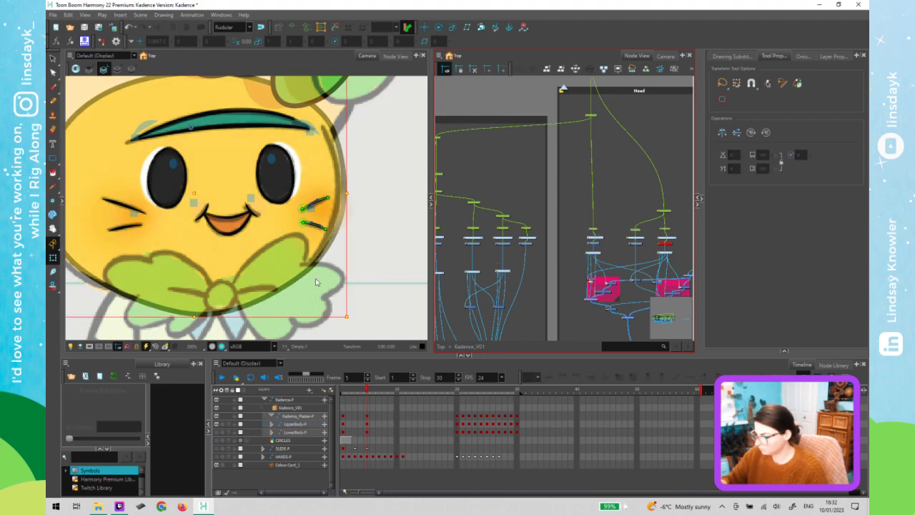
{"action": "scroll", "coordinate": [360, 248], "scroll_direction": "down", "scroll_amount": 1}
{"action": "key", "text": "F11"}
{"action": "left_click_drag", "start_coordinate": [336, 321], "coordinate": [370, 304]}
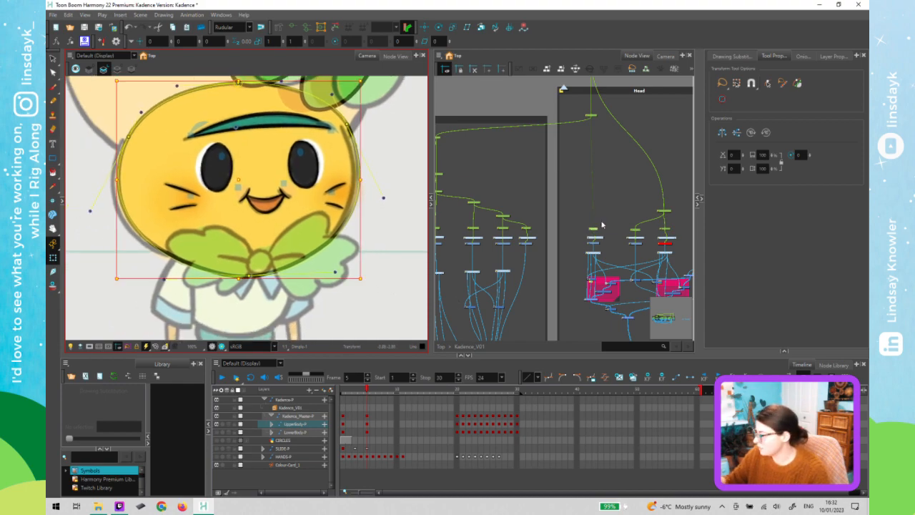
Shift the deformation points on both sides of the head and at the chin to fit the outline to the reference
{"action": "left_click", "coordinate": [602, 226]}
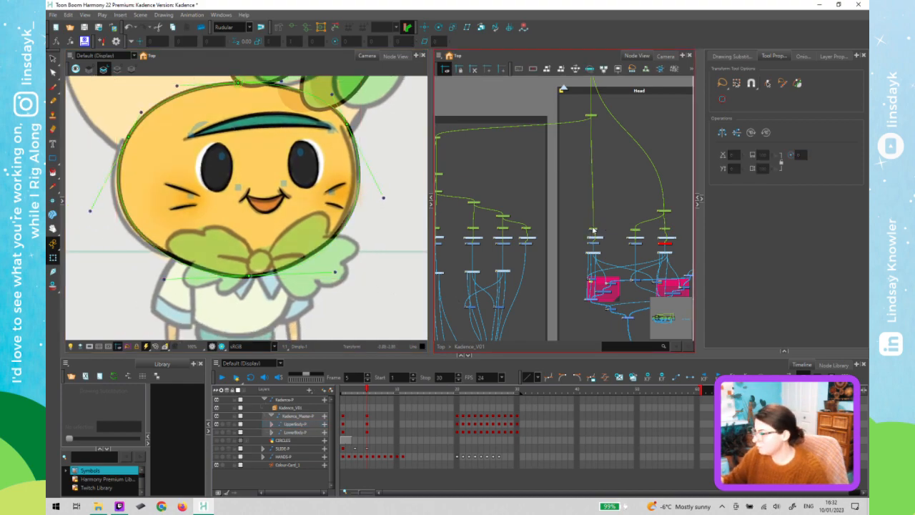
{"action": "left_click", "coordinate": [96, 176]}
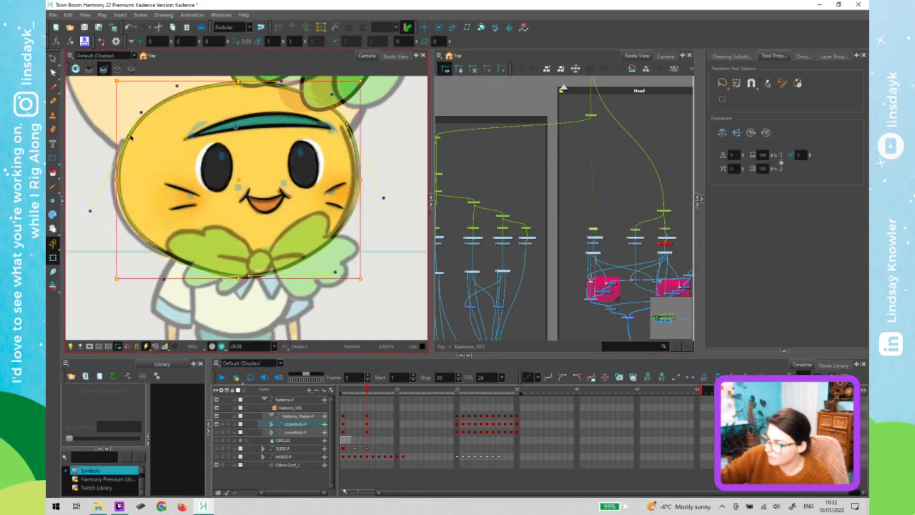
{"action": "left_click_drag", "start_coordinate": [134, 140], "coordinate": [123, 140]}
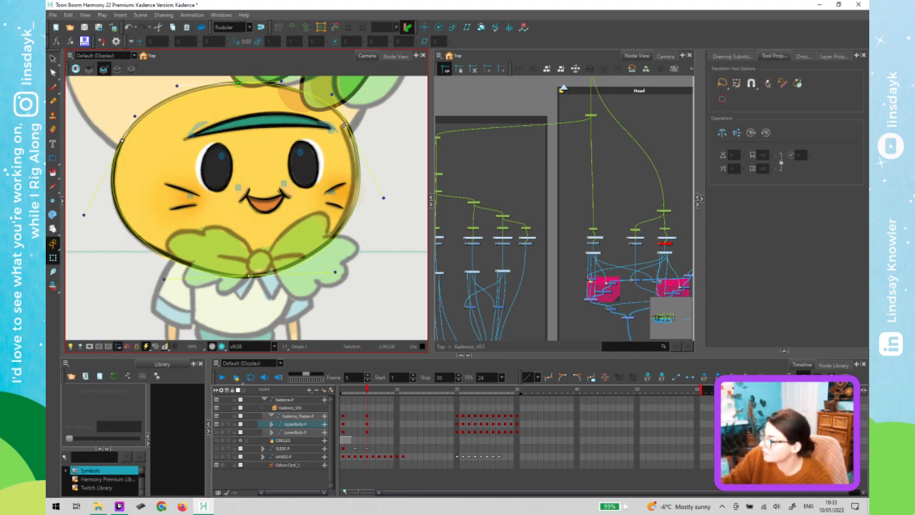
{"action": "left_click_drag", "start_coordinate": [347, 124], "coordinate": [341, 127]}
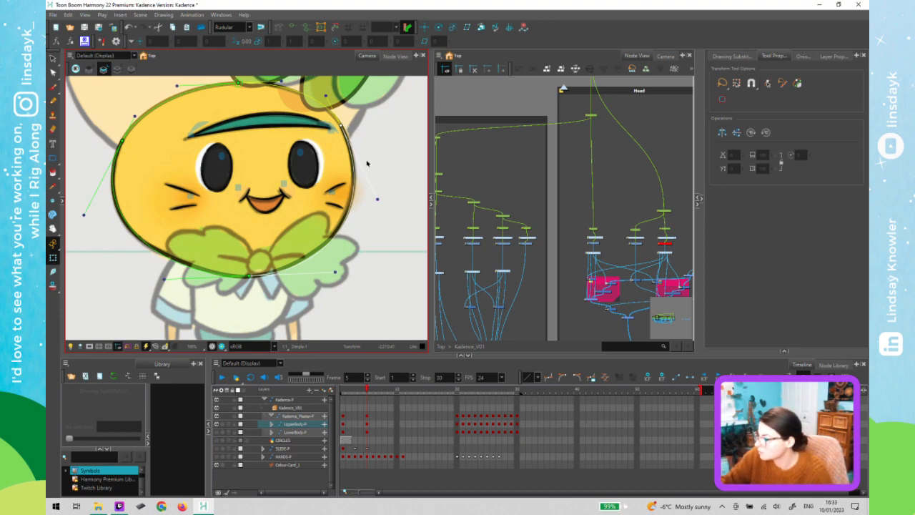
{"action": "left_click_drag", "start_coordinate": [250, 276], "coordinate": [245, 275]}
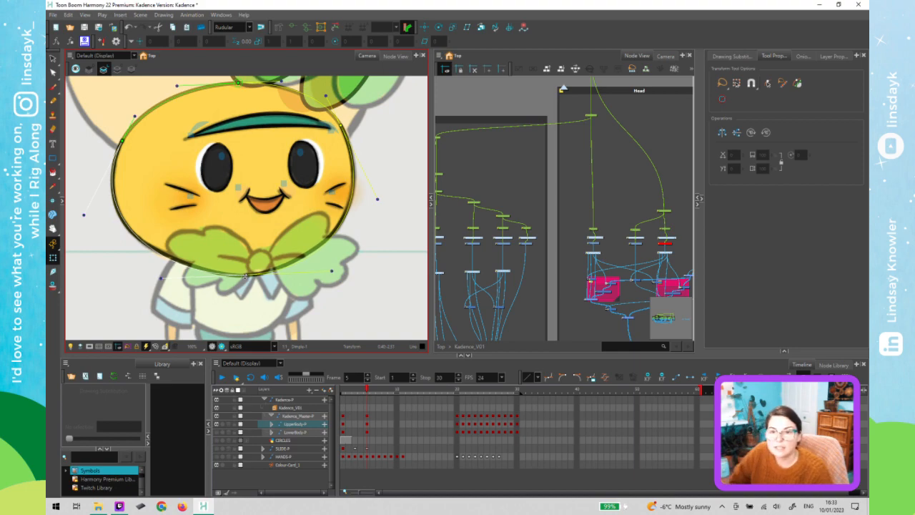
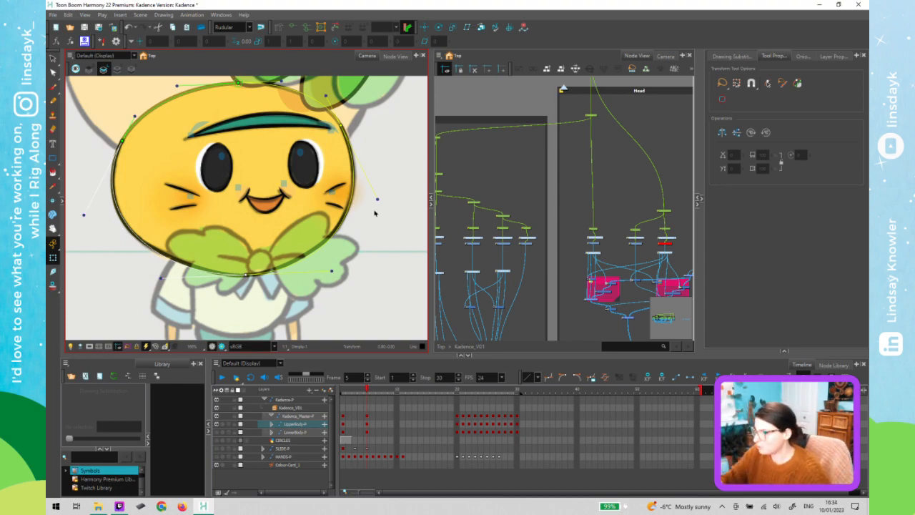
Compare the head's shape between frames 1 and 5, ending on frame 5
{"action": "scroll", "coordinate": [358, 245], "scroll_direction": "down", "scroll_amount": 3}
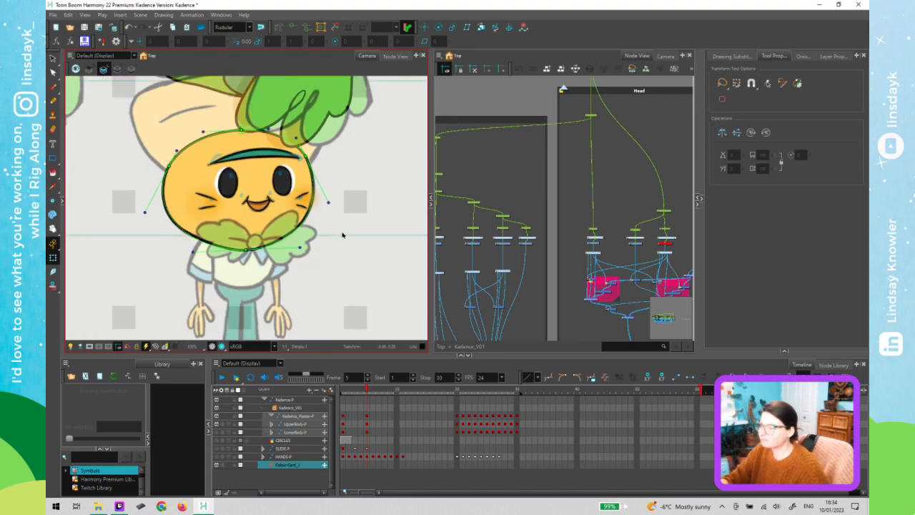
{"action": "left_click", "coordinate": [633, 225]}
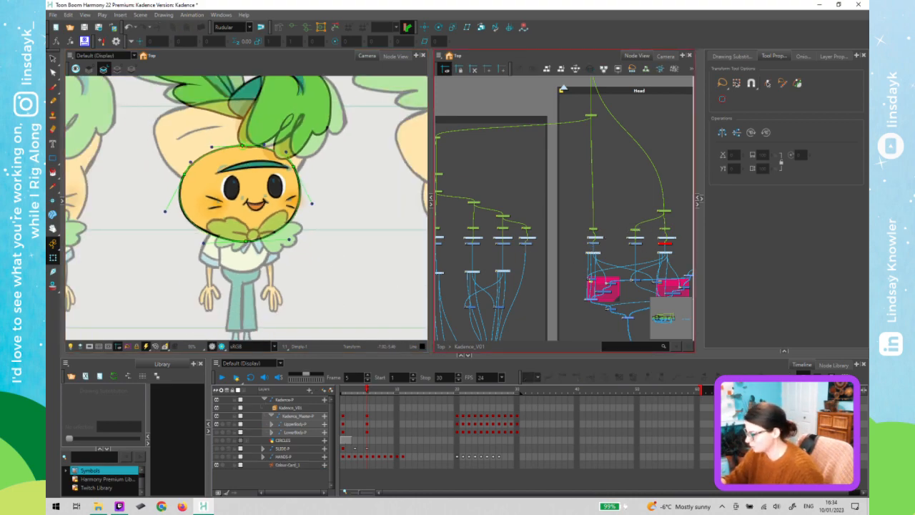
{"action": "left_click", "coordinate": [340, 392]}
{"action": "left_click", "coordinate": [342, 390]}
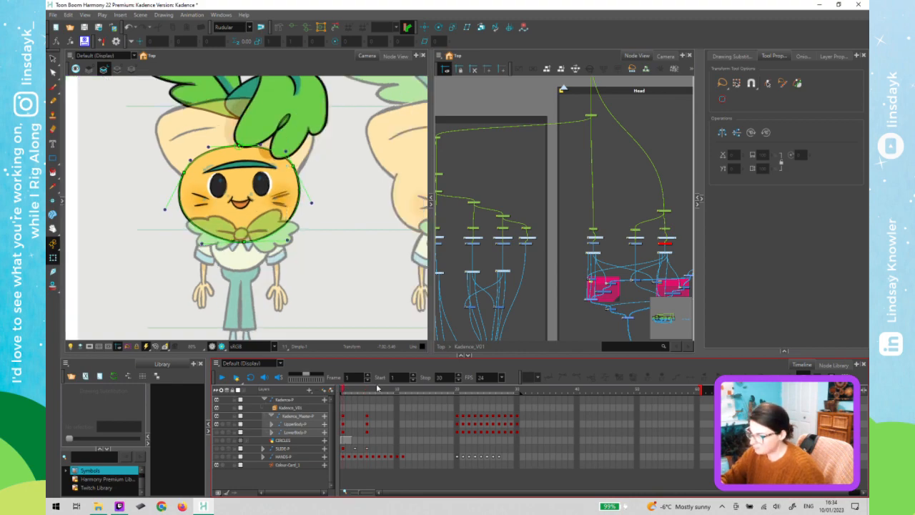
{"action": "left_click", "coordinate": [368, 391]}
{"action": "left_click", "coordinate": [607, 234]}
{"action": "left_click", "coordinate": [596, 238]}
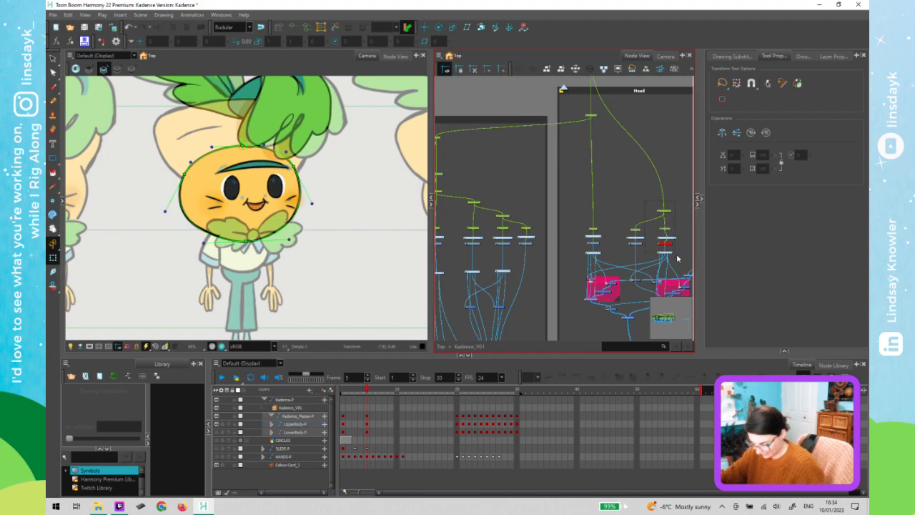
Select the forehead's main peg in the Head group and show only its deformation controls
{"action": "left_click", "coordinate": [669, 210]}
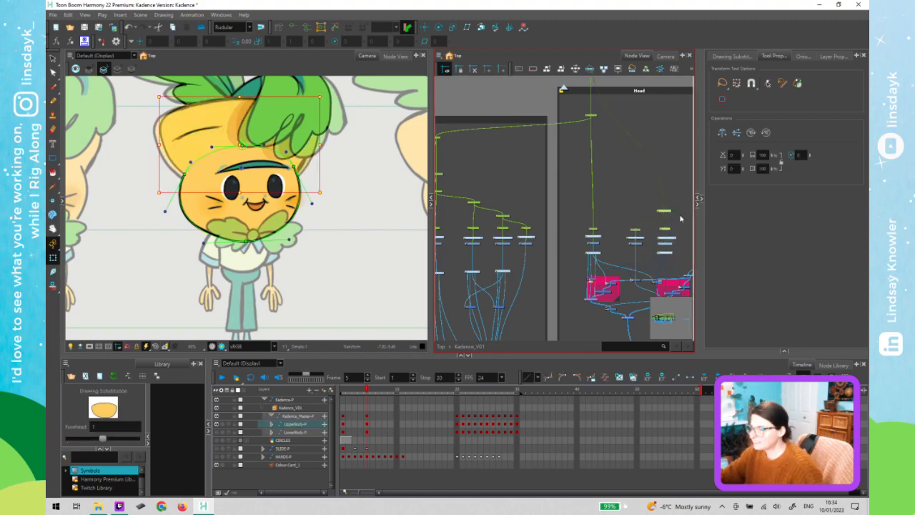
{"action": "left_click", "coordinate": [681, 219]}
{"action": "left_click", "coordinate": [660, 220]}
{"action": "left_click", "coordinate": [660, 220]}
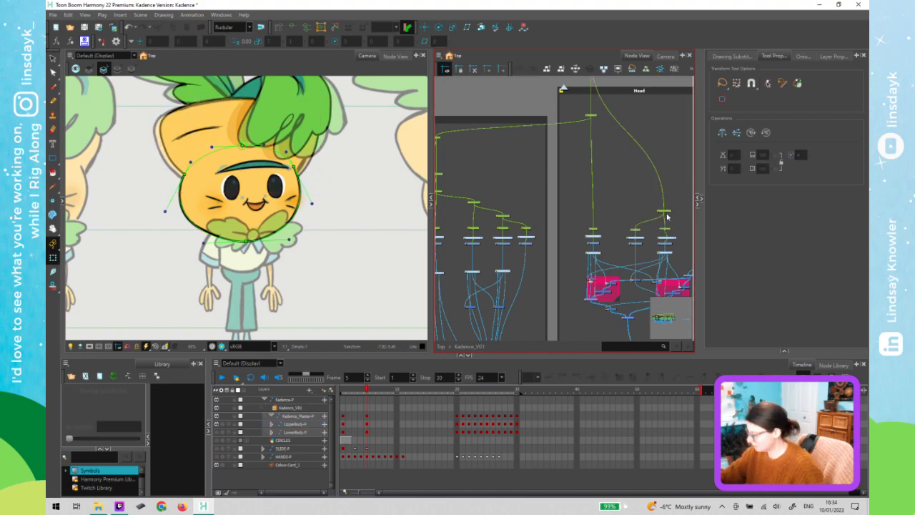
{"action": "left_click", "coordinate": [667, 213]}
{"action": "key", "text": "shift+F11"}
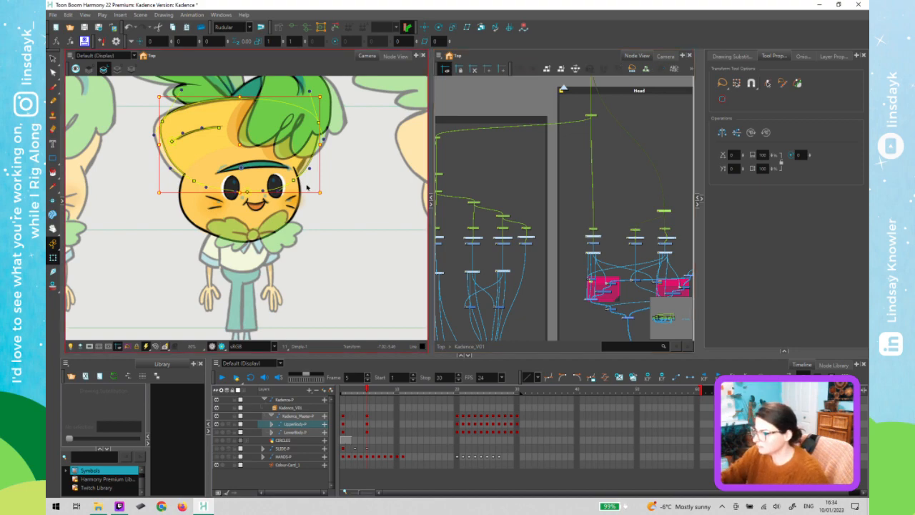
Reposition the forehead's side and lower deformation points so that its outline follows the reference
{"action": "left_click", "coordinate": [334, 213]}
{"action": "left_click_drag", "start_coordinate": [292, 178], "coordinate": [290, 176]}
{"action": "left_click", "coordinate": [318, 121]}
{"action": "left_click_drag", "start_coordinate": [319, 121], "coordinate": [317, 118]}
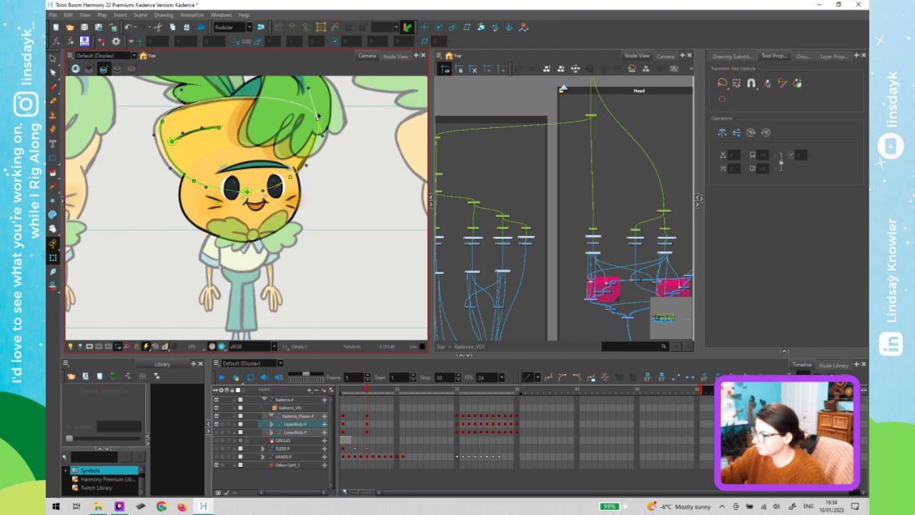
{"action": "left_click", "coordinate": [155, 125]}
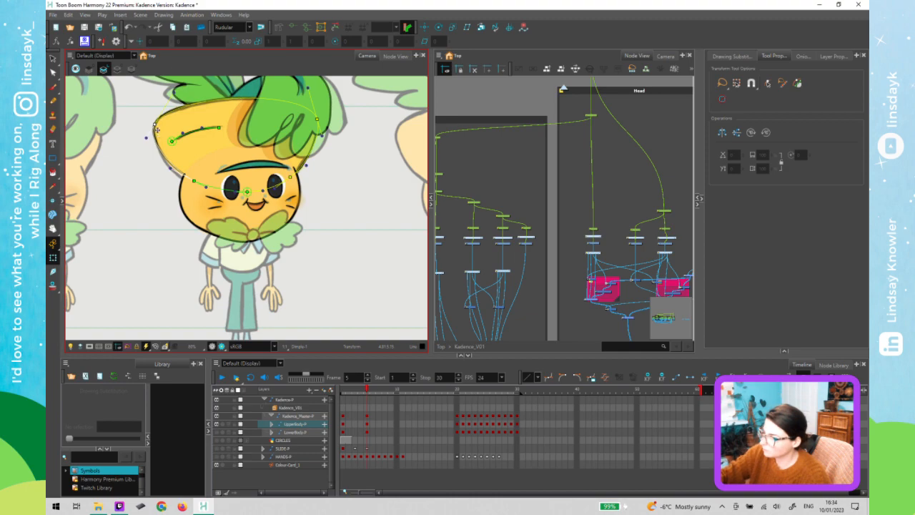
{"action": "left_click", "coordinate": [188, 183]}
{"action": "left_click_drag", "start_coordinate": [189, 183], "coordinate": [191, 181]}
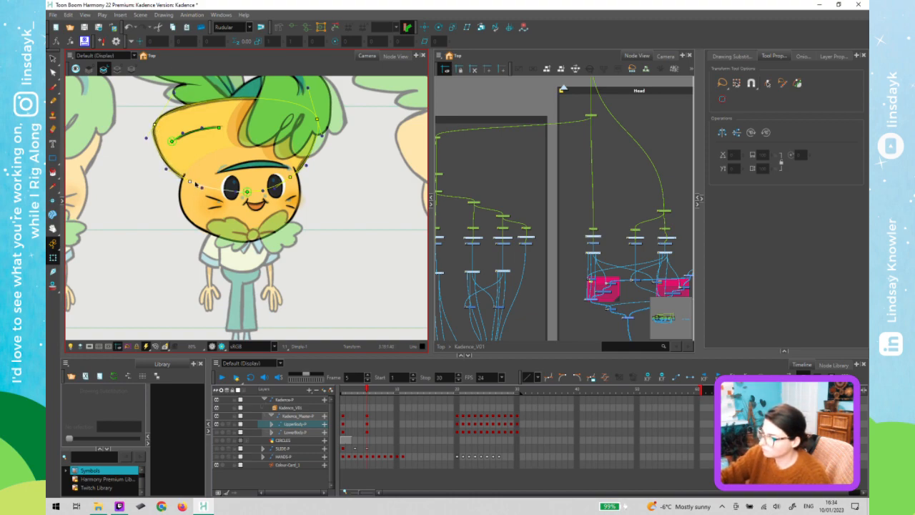
Tilt the forehead's crease line slightly and adjust its ends with the deformation points to follow the reference
{"action": "left_click", "coordinate": [650, 237]}
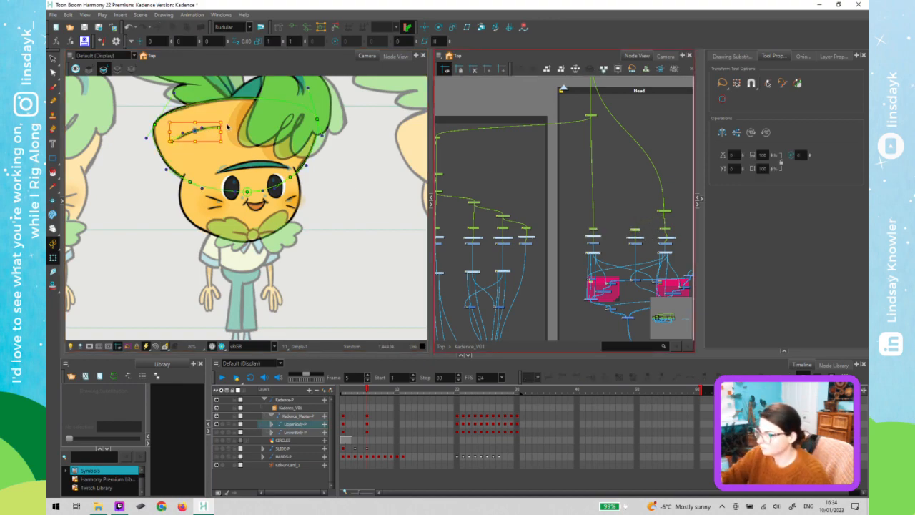
{"action": "left_click_drag", "start_coordinate": [169, 121], "coordinate": [227, 142]}
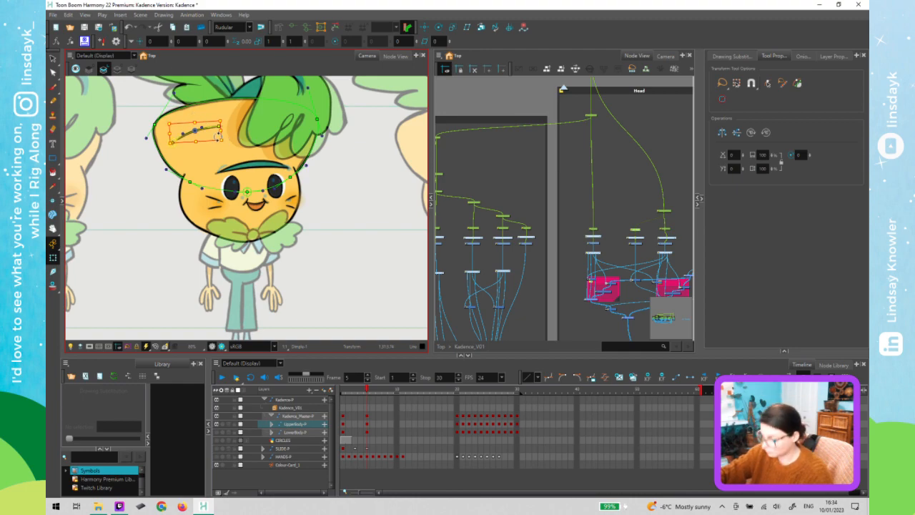
{"action": "key", "text": "2"}
{"action": "key", "text": "2"}
{"action": "key", "text": "2"}
{"action": "key", "text": "2"}
{"action": "key", "text": "space"}
{"action": "left_click_drag", "start_coordinate": [307, 295], "coordinate": [400, 455]}
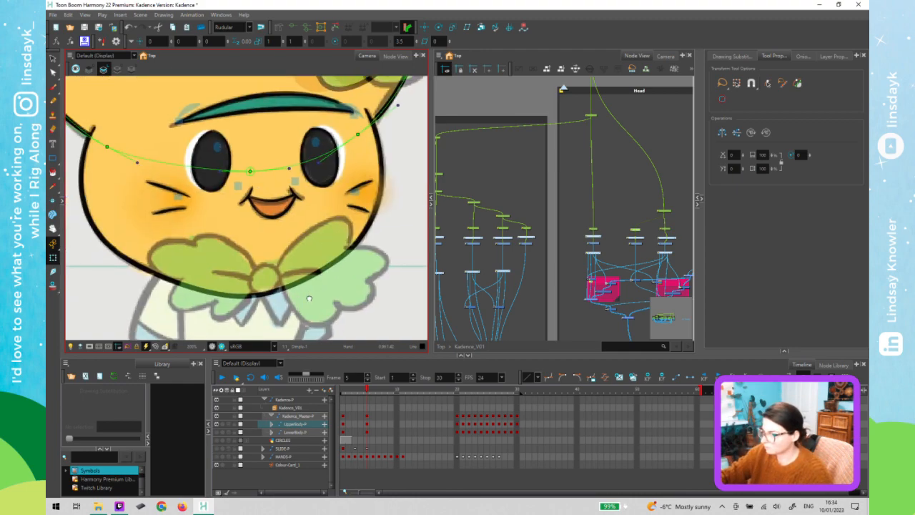
{"action": "left_click_drag", "start_coordinate": [221, 170], "coordinate": [243, 203]}
{"action": "left_click_drag", "start_coordinate": [178, 236], "coordinate": [181, 228]}
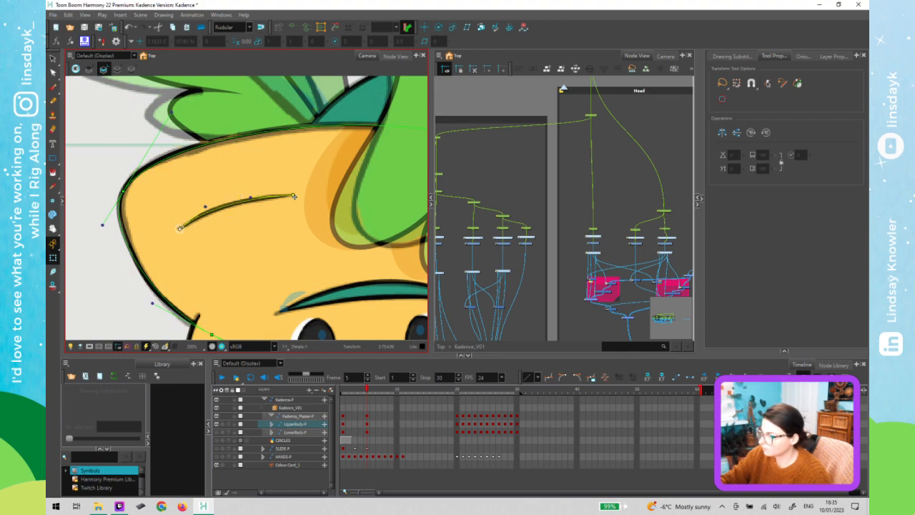
{"action": "key", "text": "1"}
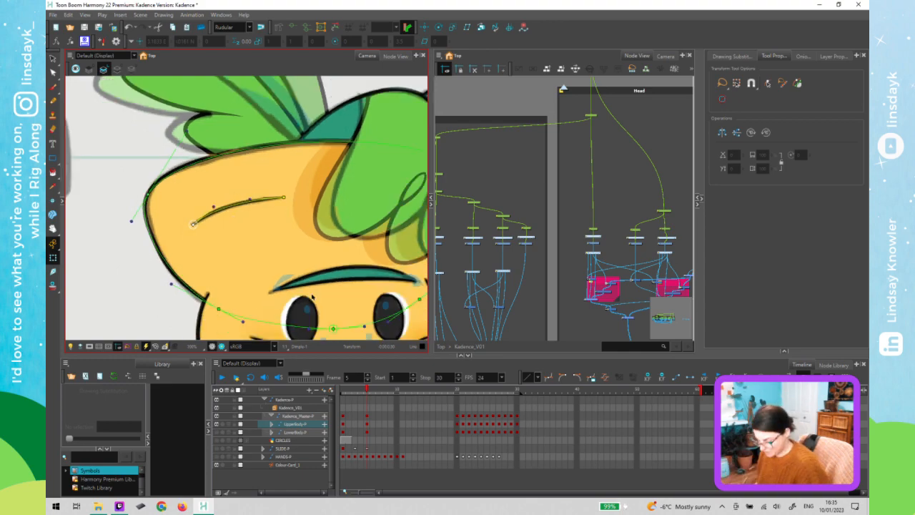
{"action": "key", "text": "1"}
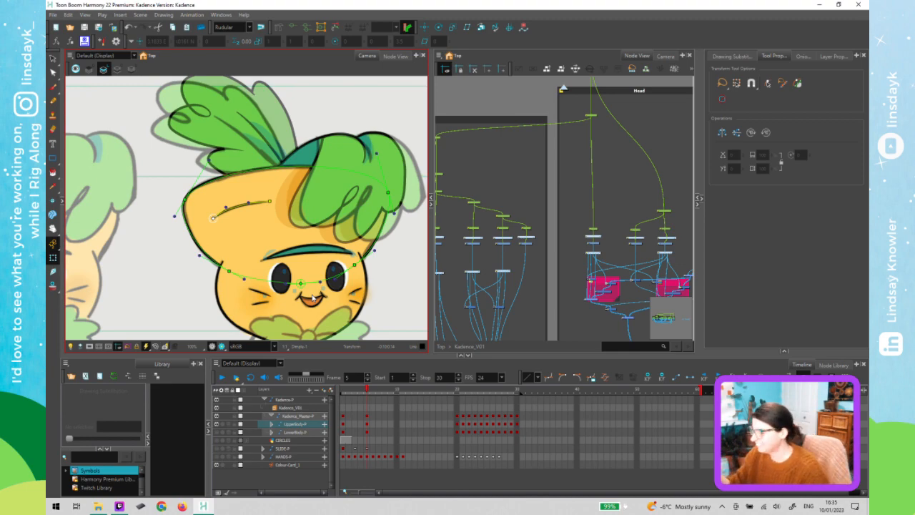
Select the main peg of the Hair group and nudge the whole hair slightly left towards the reference
{"action": "left_click", "coordinate": [584, 194]}
{"action": "scroll", "coordinate": [556, 194], "scroll_direction": "right", "scroll_amount": 5}
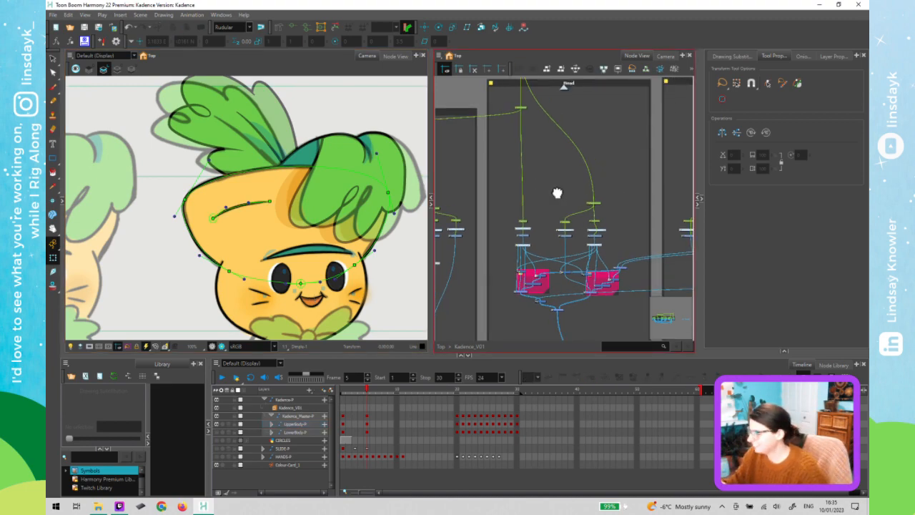
{"action": "left_click", "coordinate": [583, 202]}
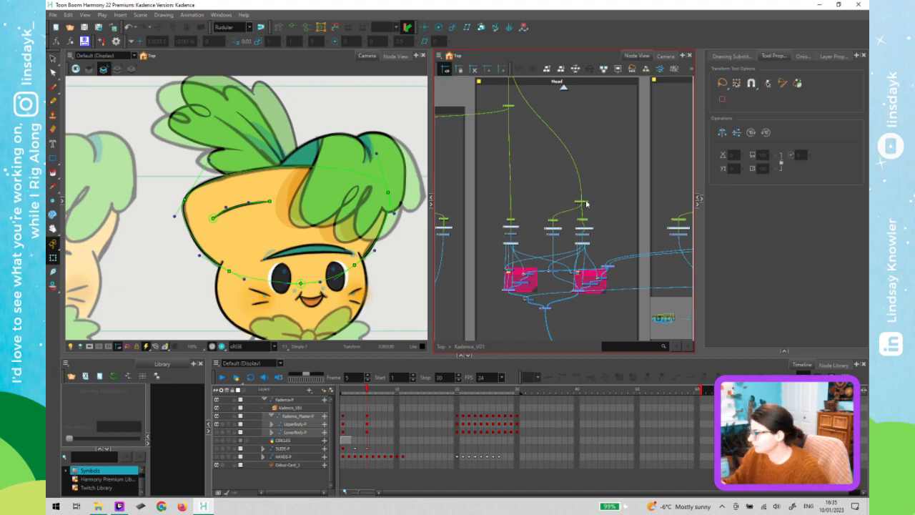
{"action": "mouse_move", "coordinate": [599, 207]}
{"action": "left_mouse_down"}
{"action": "mouse_move", "coordinate": [574, 224]}
{"action": "mouse_move", "coordinate": [588, 221]}
{"action": "left_mouse_up"}
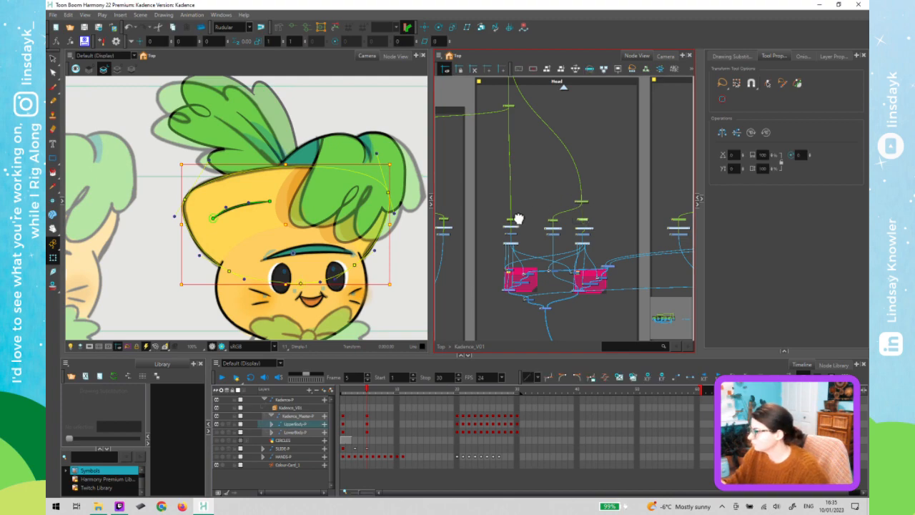
{"action": "scroll", "coordinate": [519, 219], "scroll_direction": "down", "scroll_amount": 3}
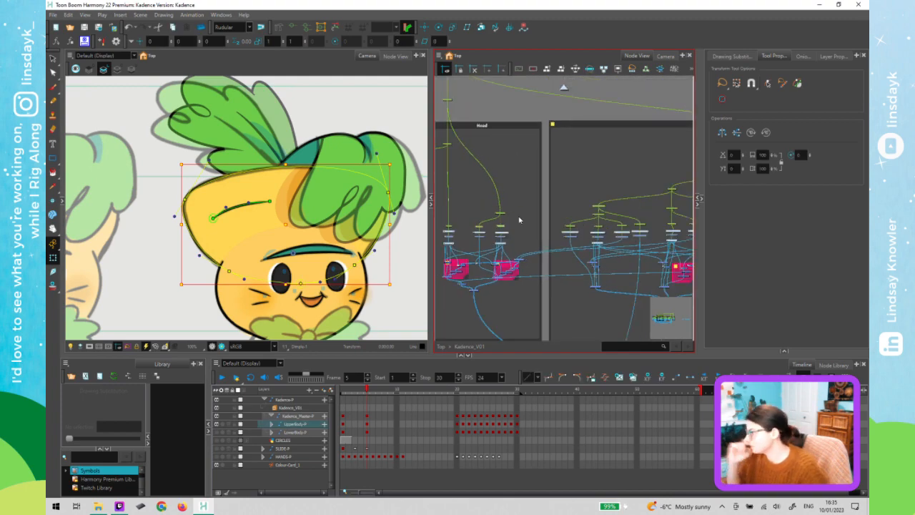
{"action": "scroll", "coordinate": [519, 220], "scroll_direction": "down", "scroll_amount": 1}
{"action": "scroll", "coordinate": [521, 151], "scroll_direction": "down", "scroll_amount": 1}
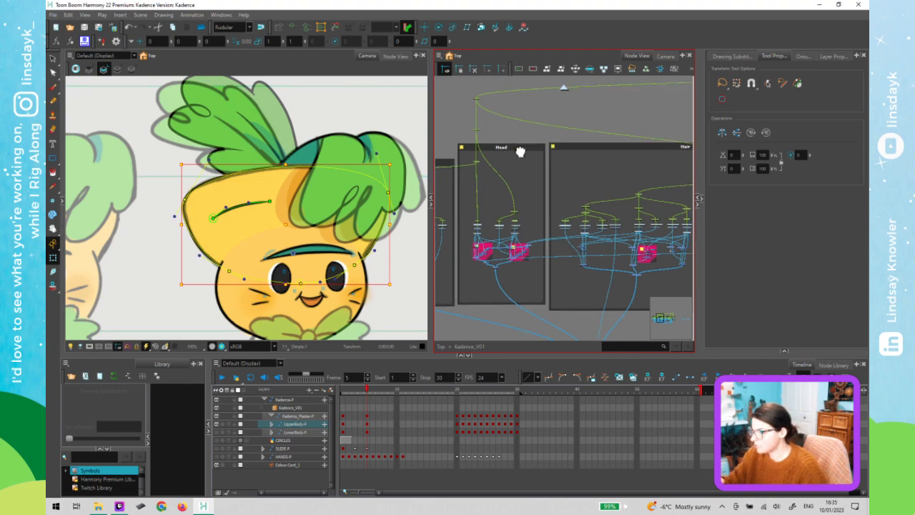
{"action": "left_click_drag", "start_coordinate": [609, 160], "coordinate": [521, 152]}
{"action": "left_click_drag", "start_coordinate": [612, 162], "coordinate": [532, 155]}
{"action": "left_click", "coordinate": [604, 168]}
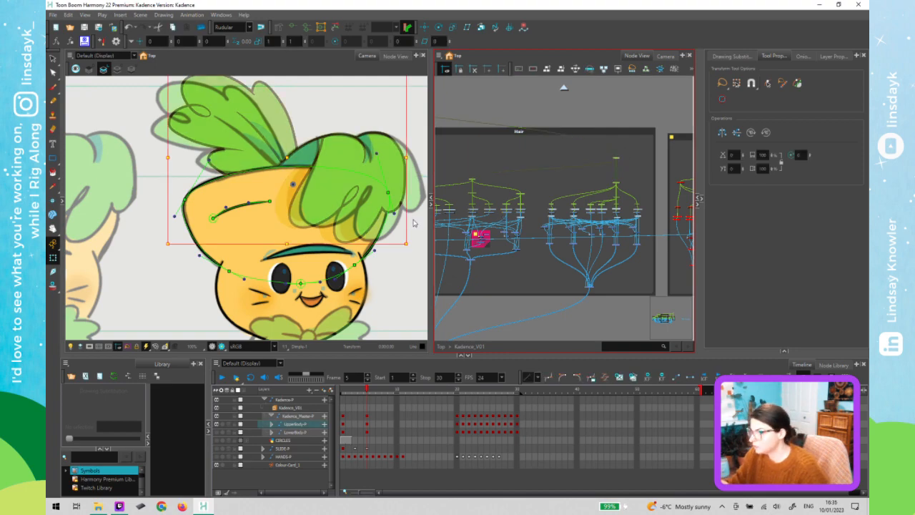
{"action": "left_click", "coordinate": [369, 241]}
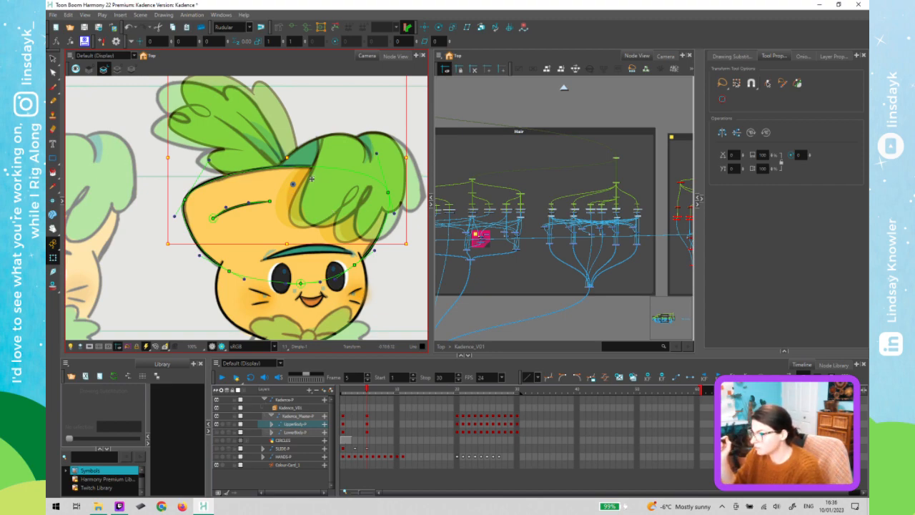
{"action": "key", "text": "Left"}
Try adjusting the bangs with their own peg, undo the last change and reselect the hair's main peg
{"action": "left_click", "coordinate": [469, 175]}
{"action": "left_click", "coordinate": [364, 203]}
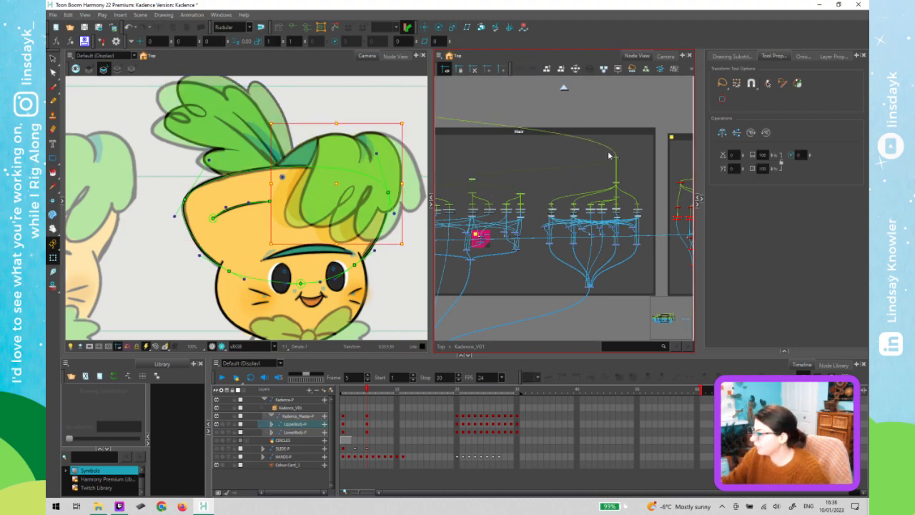
{"action": "left_click", "coordinate": [632, 158]}
{"action": "key", "text": "ctrl+z"}
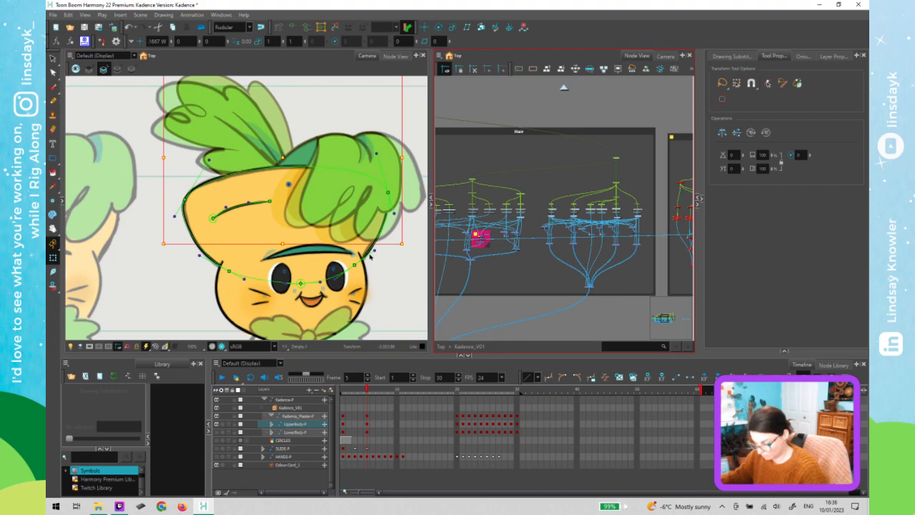
Examine the hair against the neighbouring turnaround poses on the model sheet
{"action": "scroll", "coordinate": [369, 269], "scroll_direction": "down", "scroll_amount": 4}
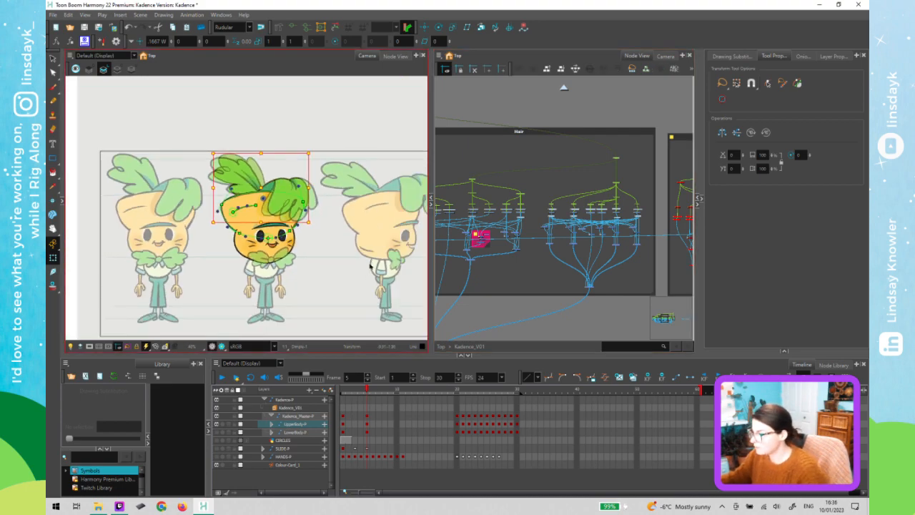
{"action": "scroll", "coordinate": [373, 269], "scroll_direction": "down", "scroll_amount": 3}
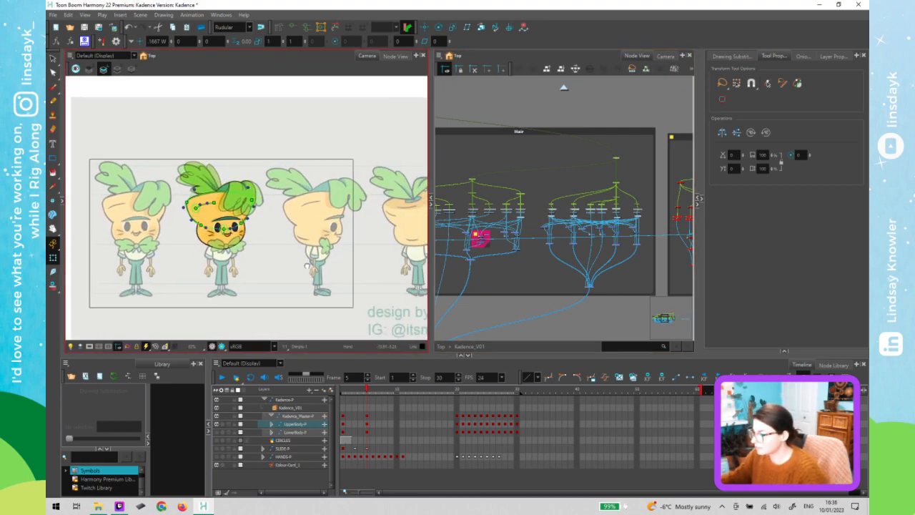
{"action": "left_click_drag", "start_coordinate": [307, 266], "coordinate": [271, 266]}
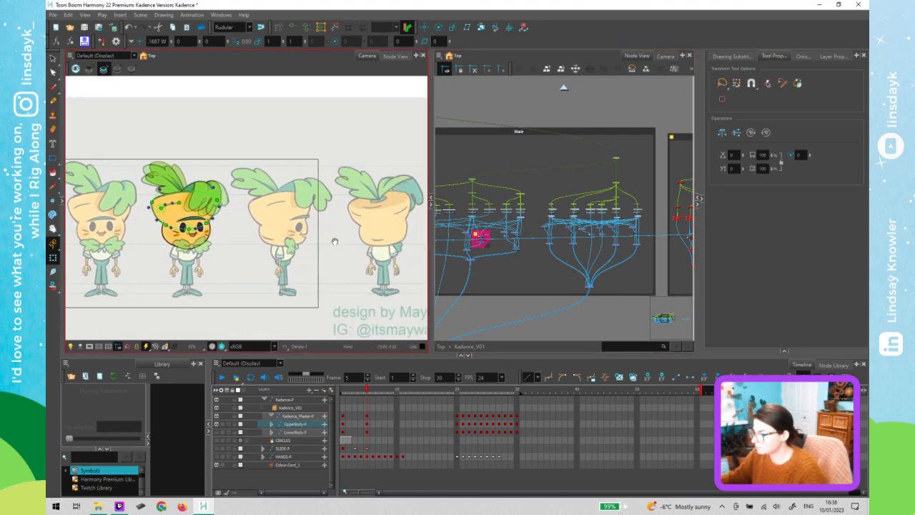
{"action": "left_click_drag", "start_coordinate": [336, 241], "coordinate": [322, 241]}
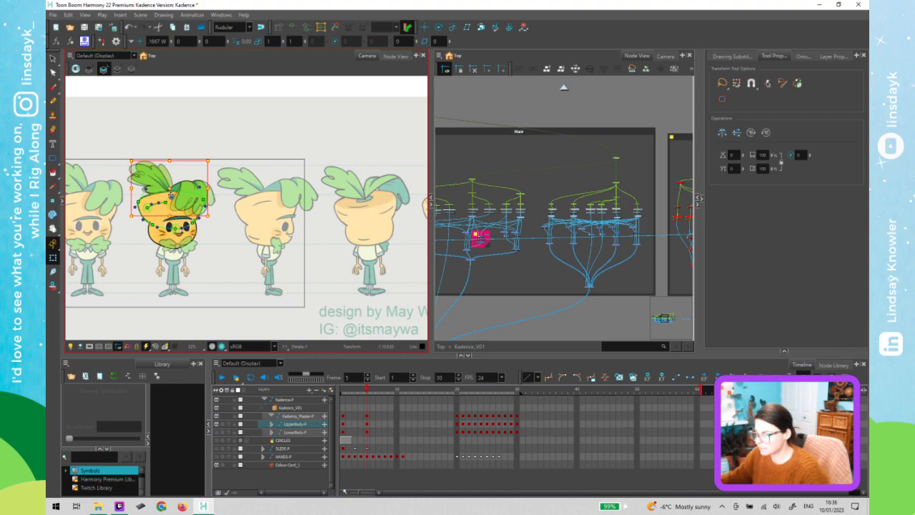
{"action": "scroll", "coordinate": [166, 196], "scroll_direction": "up", "scroll_amount": 1}
{"action": "key", "text": "2"}
{"action": "key", "text": "2"}
{"action": "key", "text": "space"}
{"action": "left_click_drag", "start_coordinate": [210, 208], "coordinate": [319, 208]}
{"action": "scroll", "coordinate": [235, 170], "scroll_direction": "up", "scroll_amount": 2}
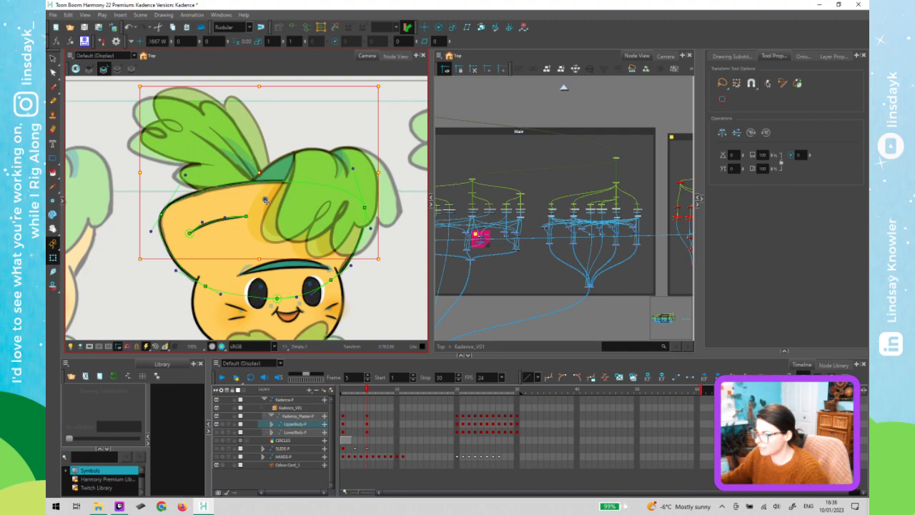
Select the bangs' main peg in the Hair group and nudge all the bangs slightly right
{"action": "left_click", "coordinate": [476, 184]}
{"action": "left_click", "coordinate": [479, 185]}
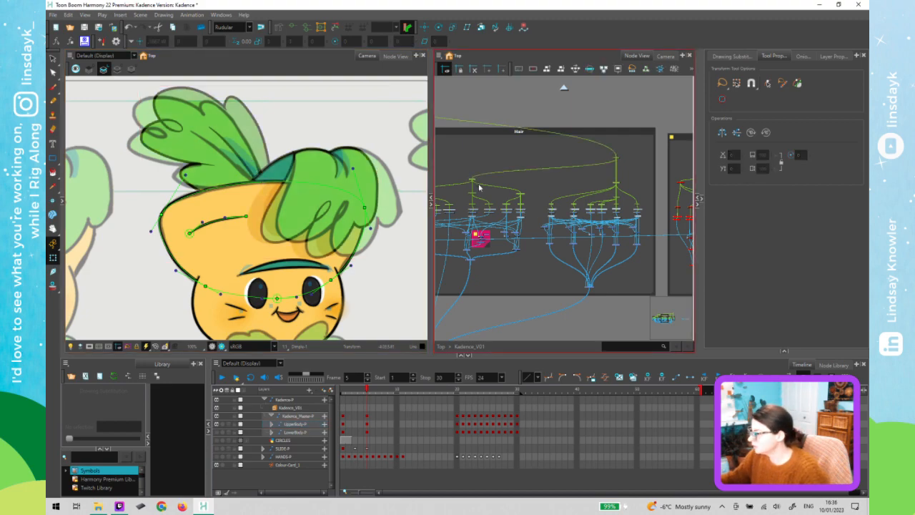
{"action": "left_click", "coordinate": [479, 184]}
{"action": "left_click_drag", "start_coordinate": [503, 182], "coordinate": [524, 180]}
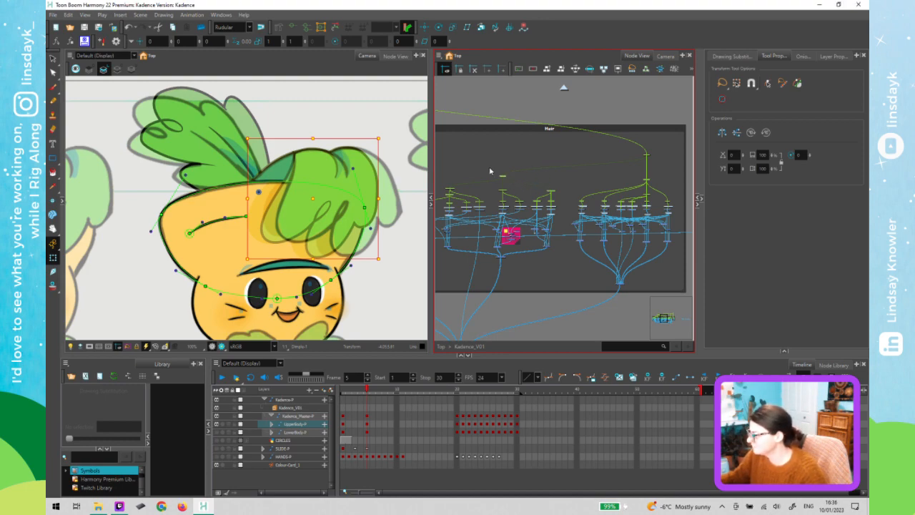
{"action": "left_click", "coordinate": [512, 184]}
{"action": "key", "text": "ctrl+z"}
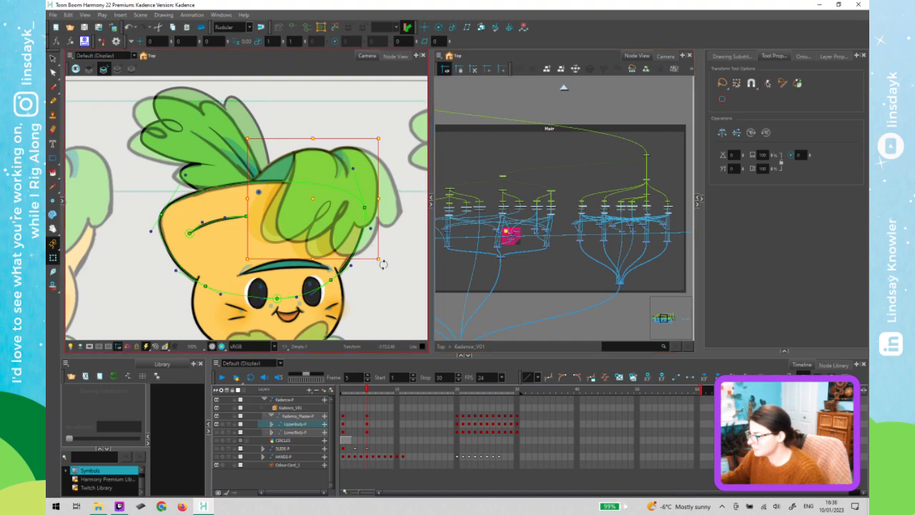
{"action": "left_click_drag", "start_coordinate": [384, 262], "coordinate": [380, 259]}
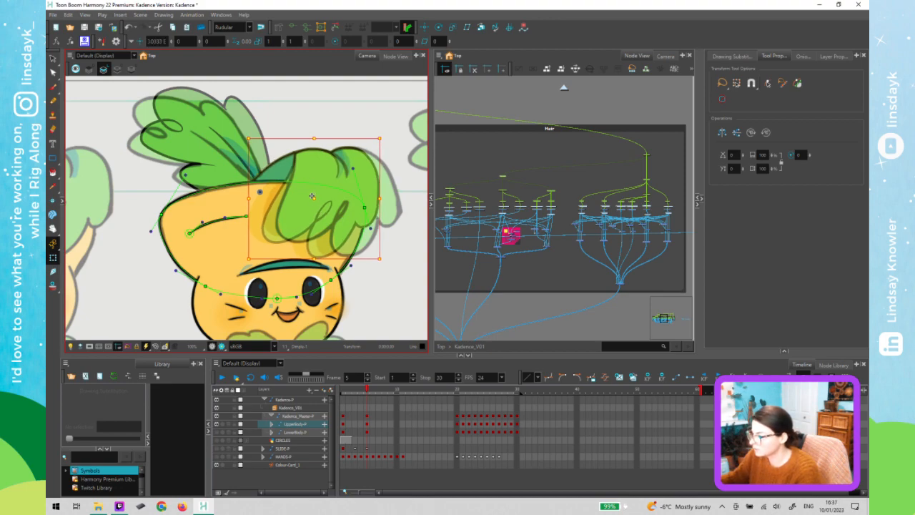
Try rotating the front bang lock about 4 degrees with its own peg and undo the rotation
{"action": "left_click", "coordinate": [458, 180]}
{"action": "left_click", "coordinate": [456, 192]}
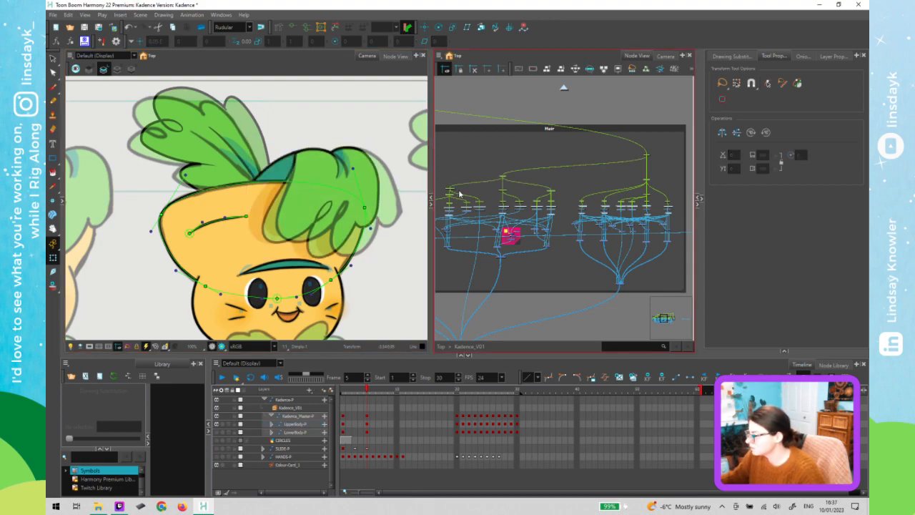
{"action": "left_click", "coordinate": [462, 194]}
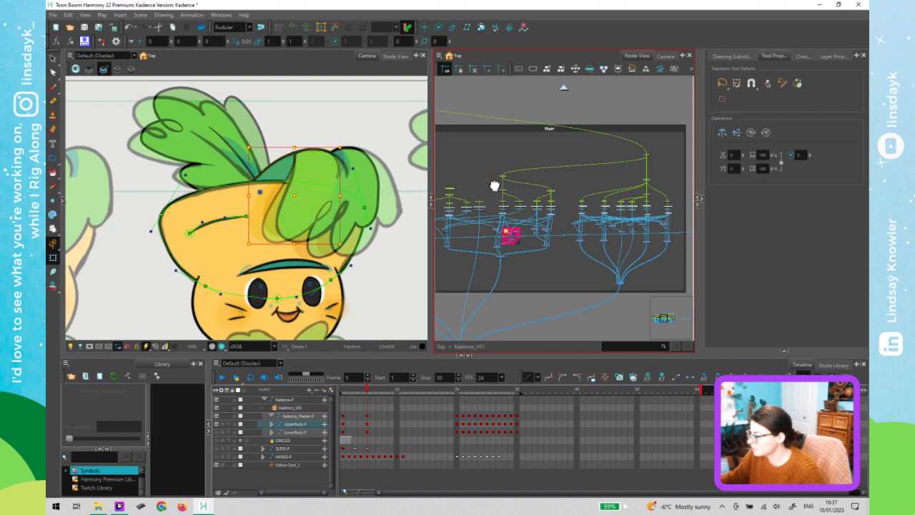
{"action": "scroll", "coordinate": [511, 193], "scroll_direction": "up", "scroll_amount": 2}
{"action": "scroll", "coordinate": [508, 199], "scroll_direction": "up", "scroll_amount": 3}
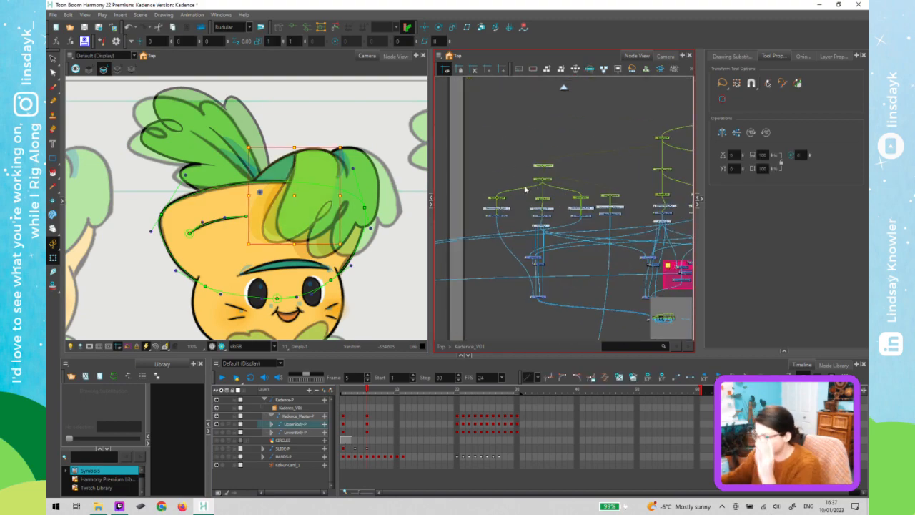
{"action": "left_click_drag", "start_coordinate": [342, 252], "coordinate": [355, 248]}
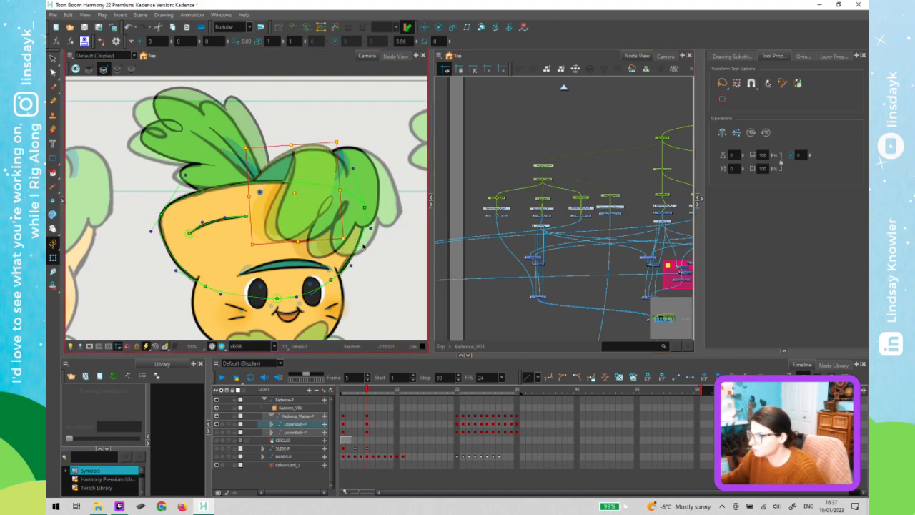
{"action": "key", "text": "ctrl+z"}
Try moving the small inner detail of the front bang lock to the right and rotating it slightly
{"action": "left_click", "coordinate": [549, 181]}
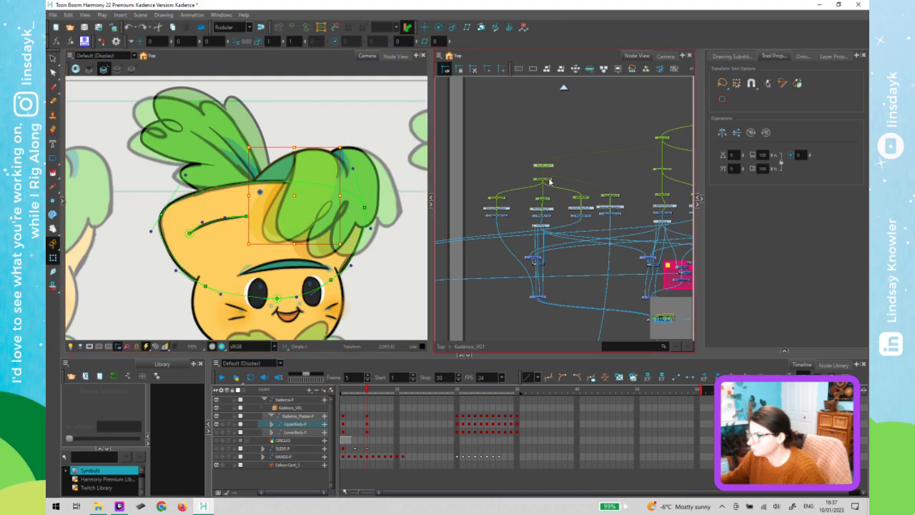
{"action": "left_click", "coordinate": [542, 199]}
{"action": "left_click", "coordinate": [505, 203]}
{"action": "left_click", "coordinate": [323, 213]}
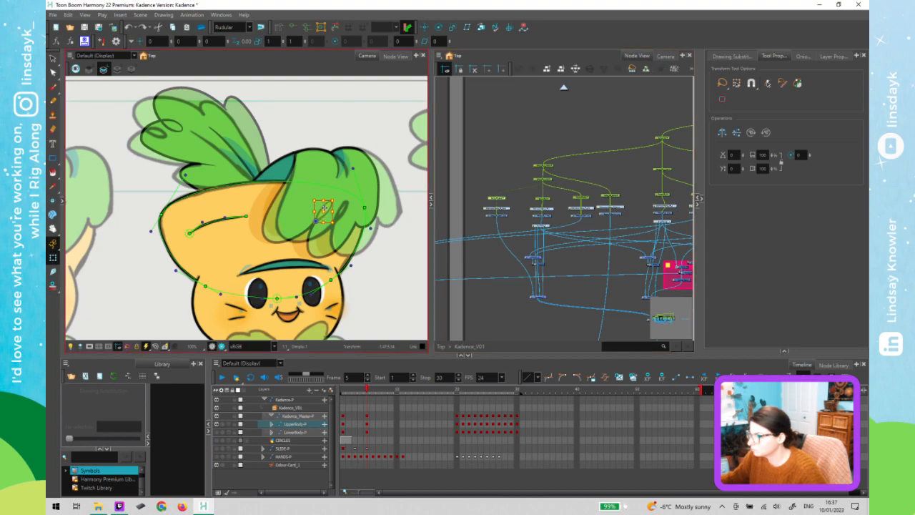
{"action": "left_click_drag", "start_coordinate": [342, 204], "coordinate": [346, 208]}
{"action": "left_click", "coordinate": [352, 228]}
{"action": "left_click_drag", "start_coordinate": [352, 228], "coordinate": [356, 224]}
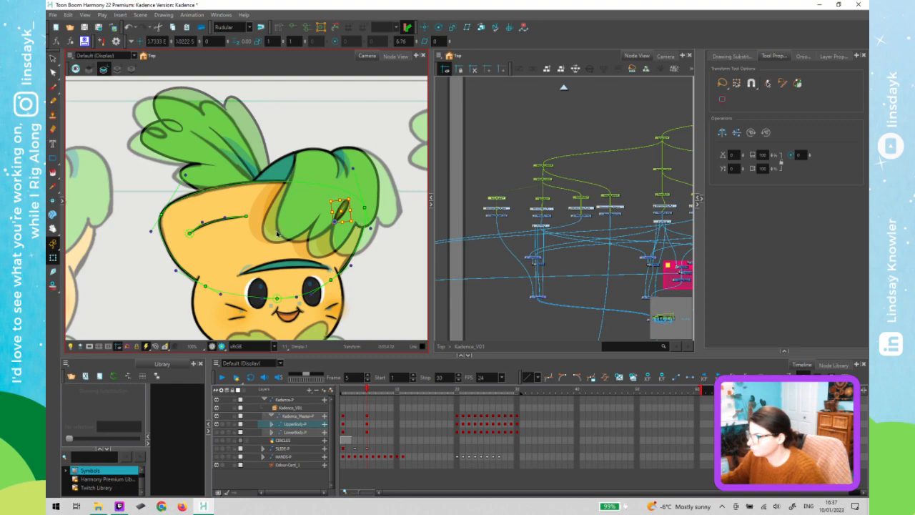
Show the deformation controls of the Bangs_FR_1 lock, try rotating it with its inner detail and undo the rotation
{"action": "left_click", "coordinate": [274, 235]}
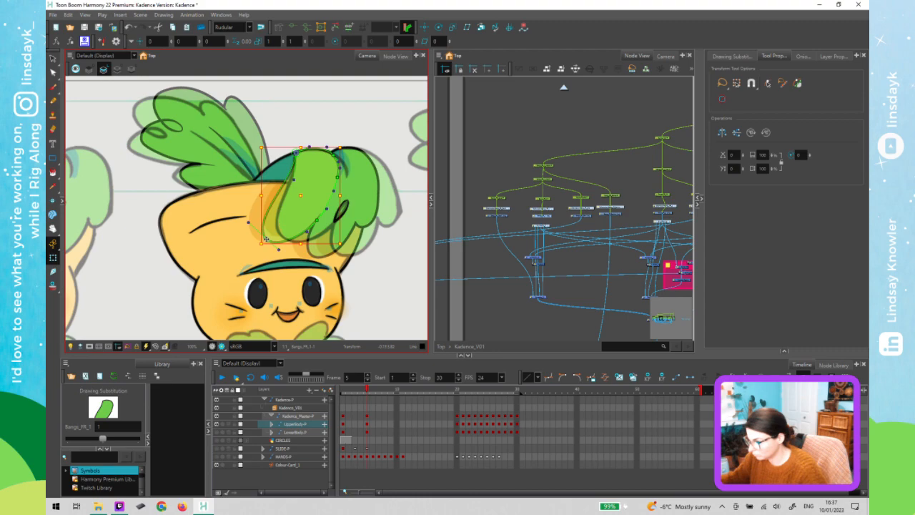
{"action": "left_click", "coordinate": [543, 179]}
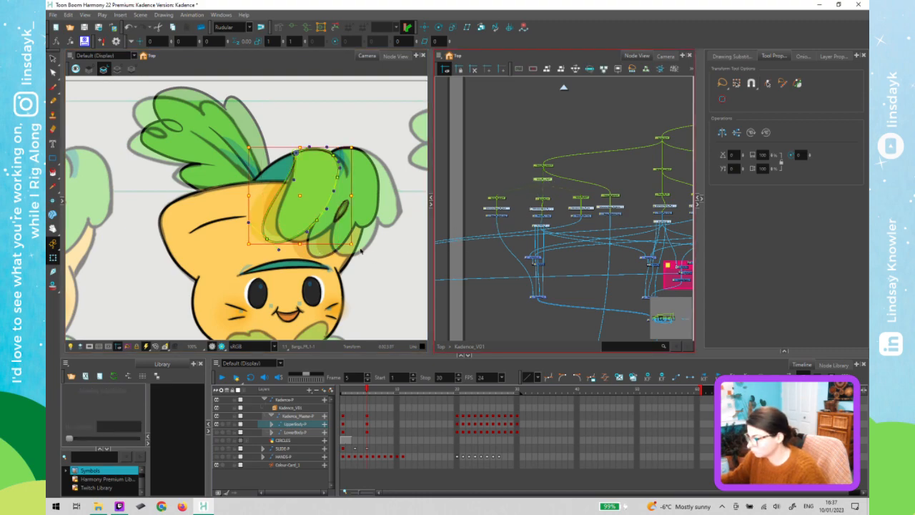
{"action": "left_click_drag", "start_coordinate": [352, 251], "coordinate": [347, 253]}
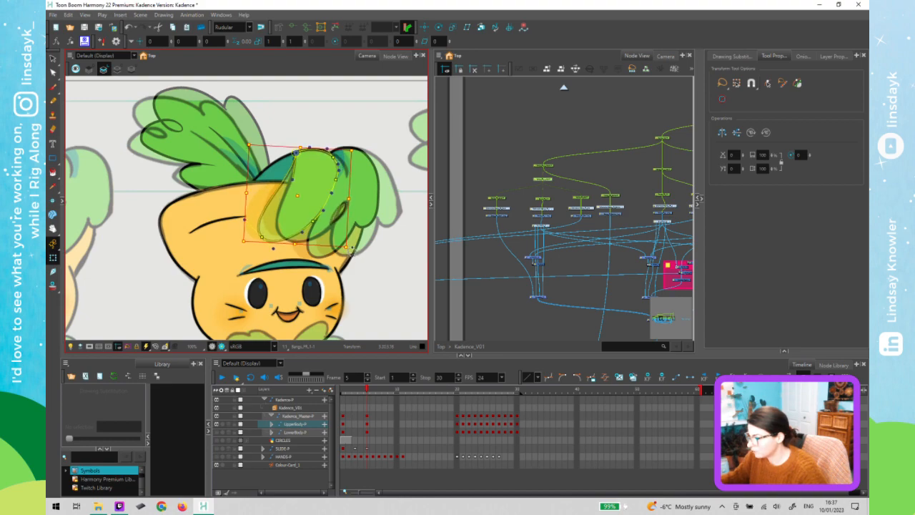
{"action": "key", "text": "ctrl+z"}
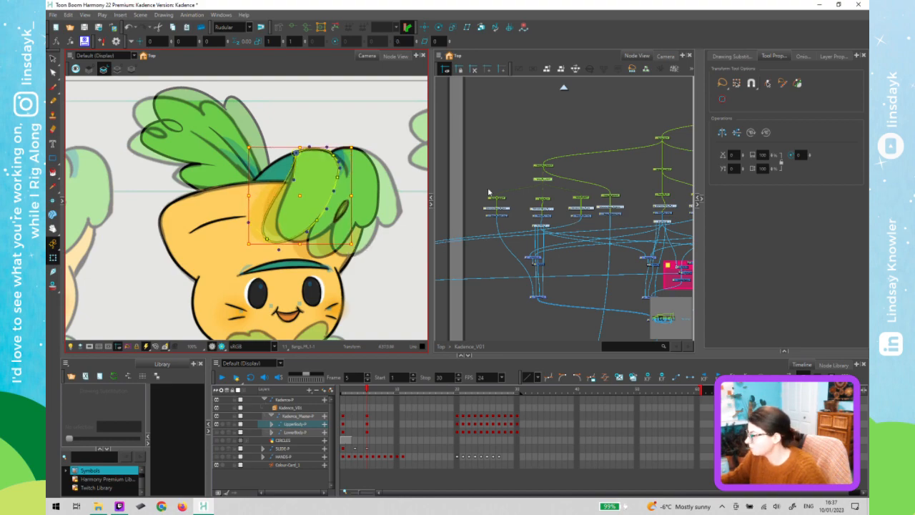
Rotate the front bang lock together with its inner detail by about 10.6 degrees to follow the reference
{"action": "left_click", "coordinate": [504, 203]}
{"action": "left_click", "coordinate": [542, 198]}
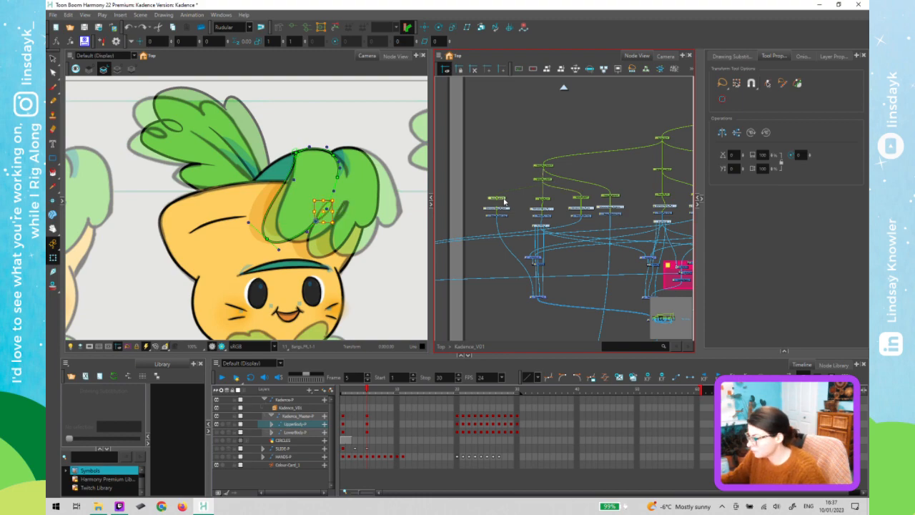
{"action": "left_click", "coordinate": [547, 184]}
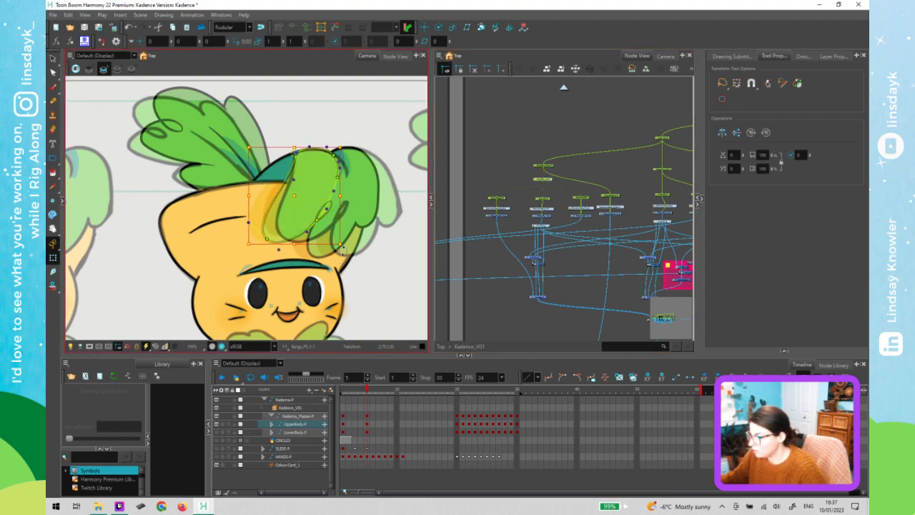
{"action": "left_click_drag", "start_coordinate": [354, 250], "coordinate": [370, 250]}
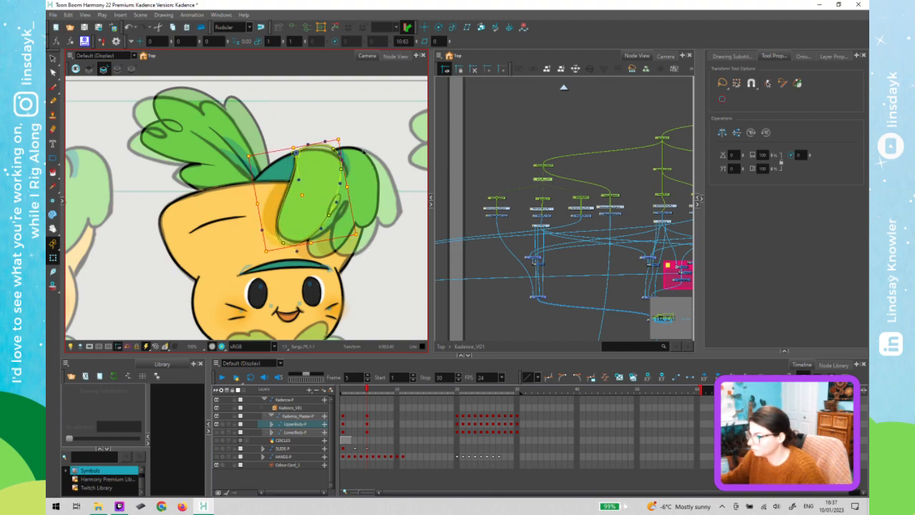
Reshape the front bang lock's outer edge, crown and lower curve with its deformation points to match the reference outline
{"action": "left_click", "coordinate": [371, 140]}
{"action": "left_click_drag", "start_coordinate": [341, 170], "coordinate": [348, 181]}
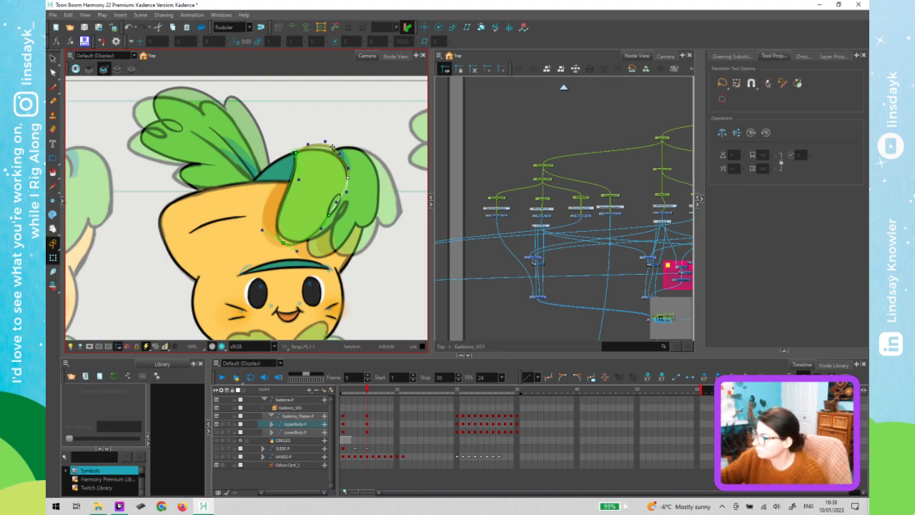
{"action": "left_click_drag", "start_coordinate": [334, 150], "coordinate": [334, 155]}
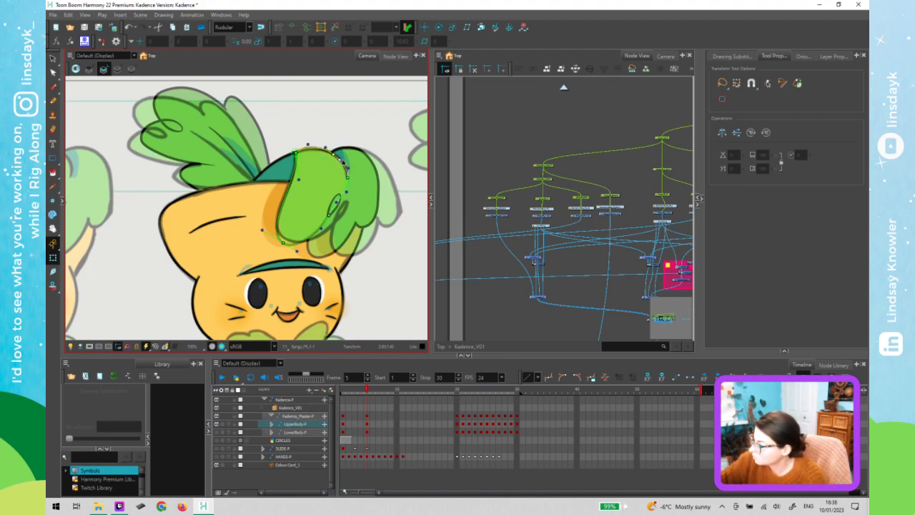
{"action": "left_click", "coordinate": [309, 146]}
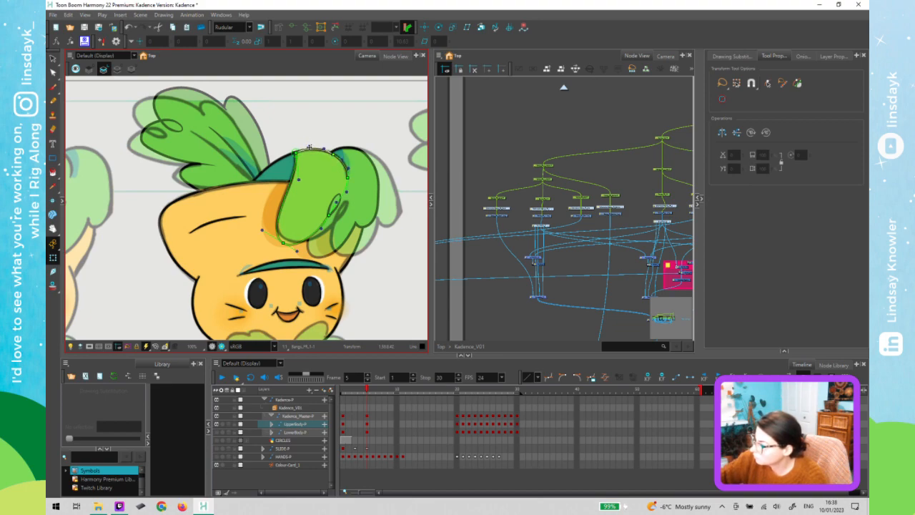
{"action": "left_click", "coordinate": [284, 243]}
{"action": "left_click_drag", "start_coordinate": [284, 240], "coordinate": [286, 238]}
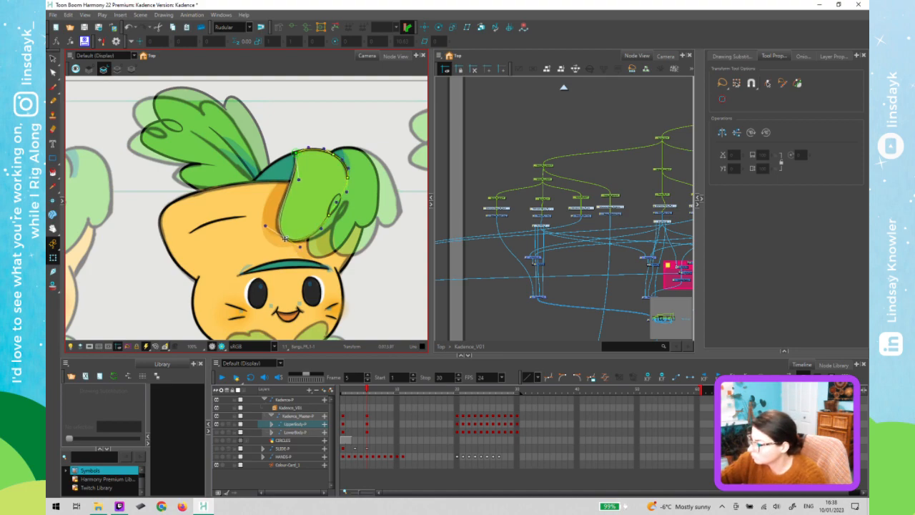
{"action": "left_click_drag", "start_coordinate": [263, 224], "coordinate": [260, 221]}
{"action": "left_click_drag", "start_coordinate": [329, 215], "coordinate": [336, 222]}
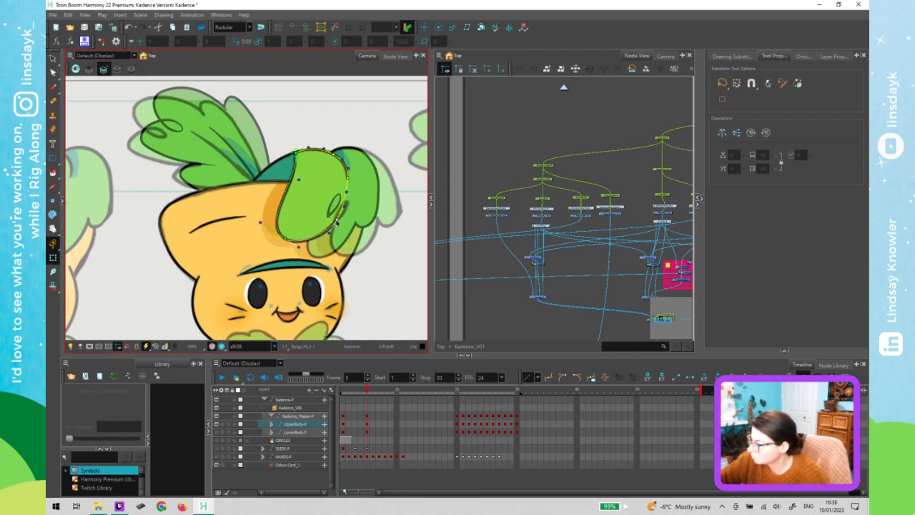
Move the small inner detail of the front bang lock outward so that it meets the lock's edge
{"action": "left_click", "coordinate": [337, 201]}
{"action": "left_click_drag", "start_coordinate": [339, 199], "coordinate": [345, 203]}
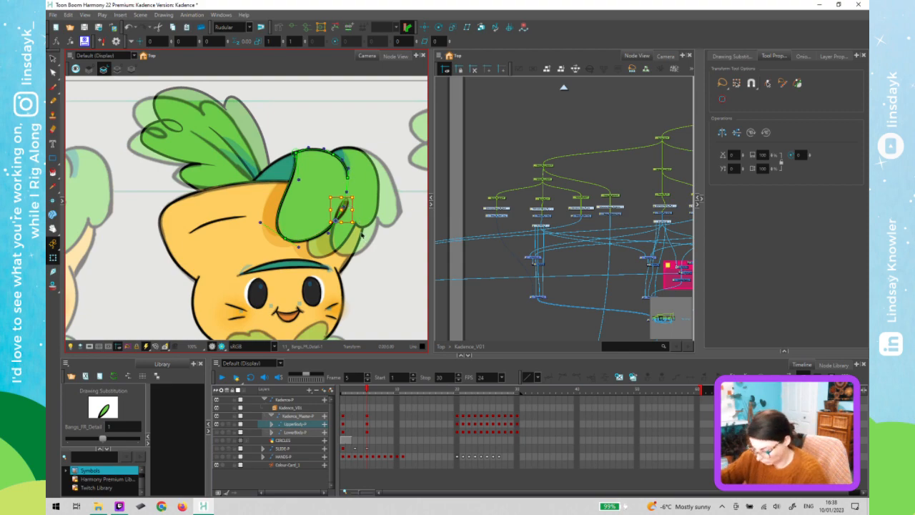
{"action": "key", "text": "2"}
{"action": "key", "text": "2"}
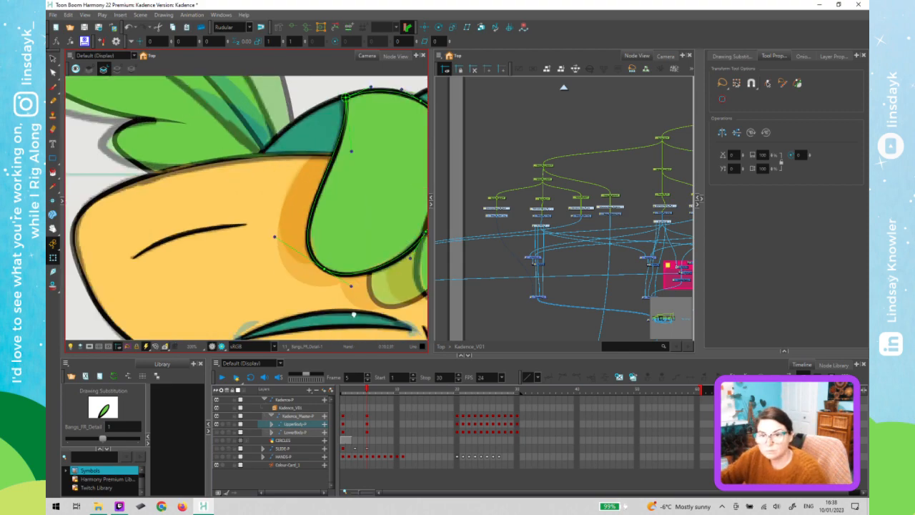
{"action": "left_click_drag", "start_coordinate": [354, 314], "coordinate": [302, 309]}
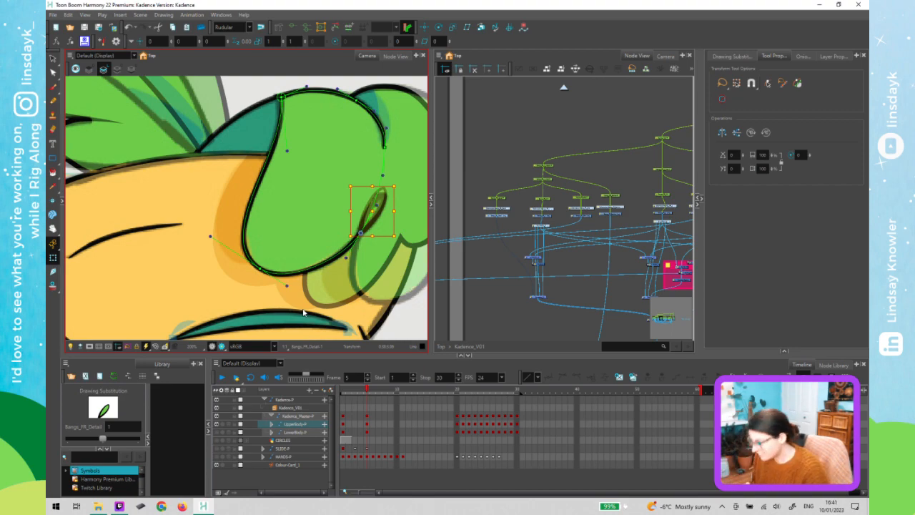
Show the deformation controls of the inner detail and pull its upper tip slightly down and inward
{"action": "key", "text": "shift+F11"}
{"action": "left_click", "coordinate": [469, 159]}
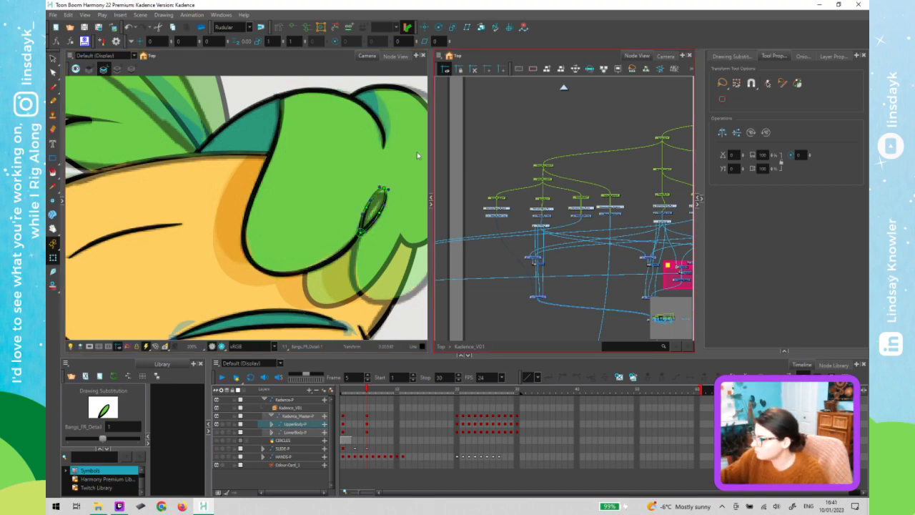
{"action": "left_click", "coordinate": [464, 166]}
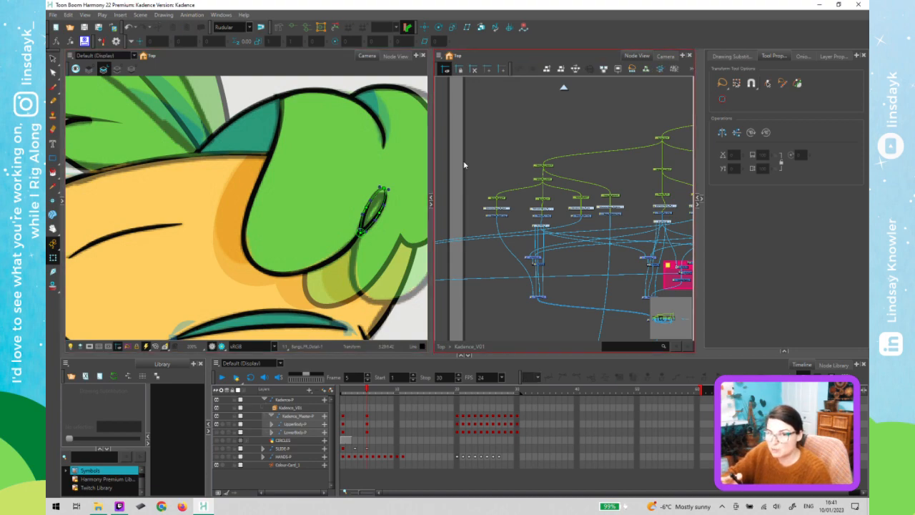
{"action": "left_click", "coordinate": [384, 191]}
{"action": "left_click_drag", "start_coordinate": [384, 191], "coordinate": [380, 198]}
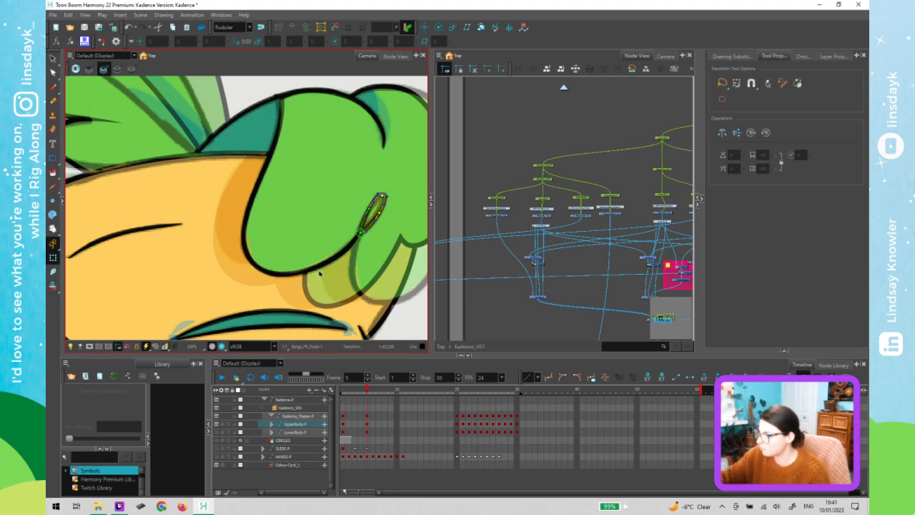
Try moving the front bang lock's shadow slightly up and to the right, and undo the move
{"action": "left_click", "coordinate": [255, 282]}
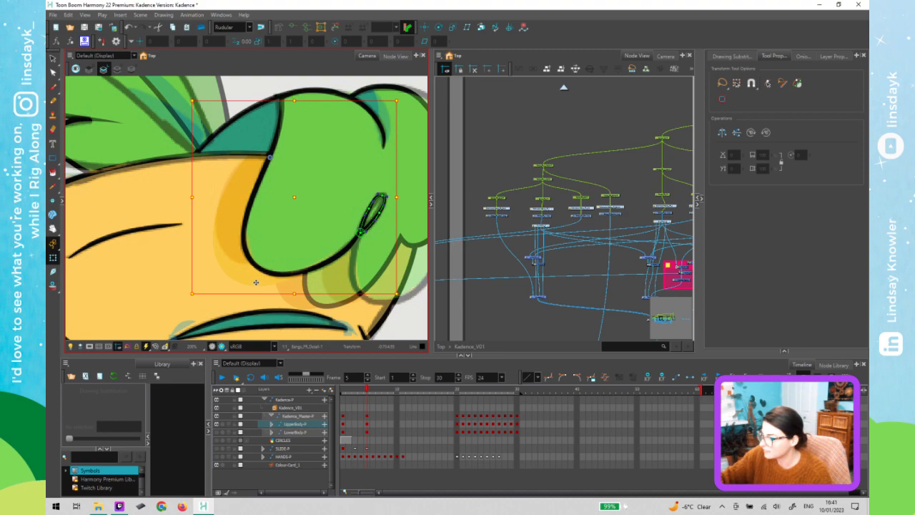
{"action": "mouse_move", "coordinate": [256, 278]}
{"action": "left_mouse_down"}
{"action": "mouse_move", "coordinate": [261, 265]}
{"action": "mouse_move", "coordinate": [264, 272]}
{"action": "left_mouse_up"}
{"action": "key", "text": "ctrl+z"}
{"action": "key", "text": "ctrl+z"}
Reshape the front bang lock's shadow on the forehead with its deformation points and compare it with frame 1
{"action": "key", "text": "shift+F11"}
{"action": "left_click_drag", "start_coordinate": [232, 277], "coordinate": [233, 259]}
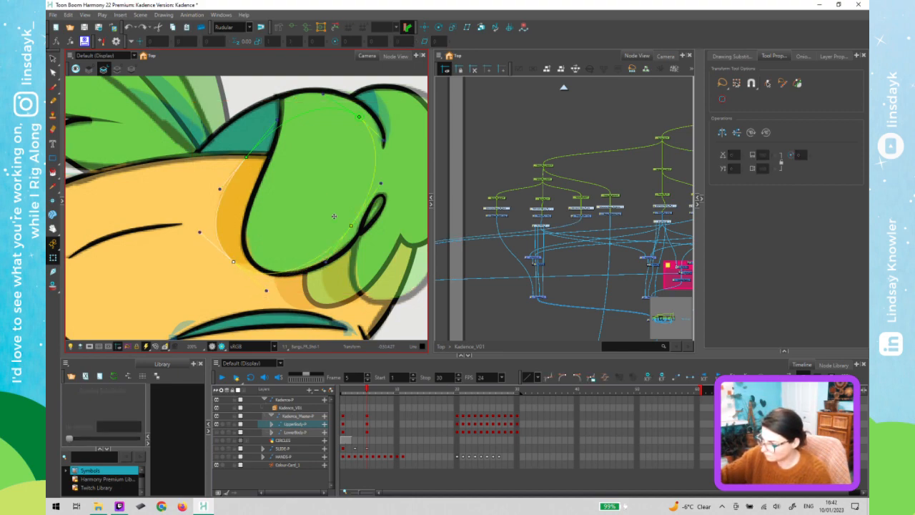
{"action": "left_click_drag", "start_coordinate": [351, 224], "coordinate": [355, 216]}
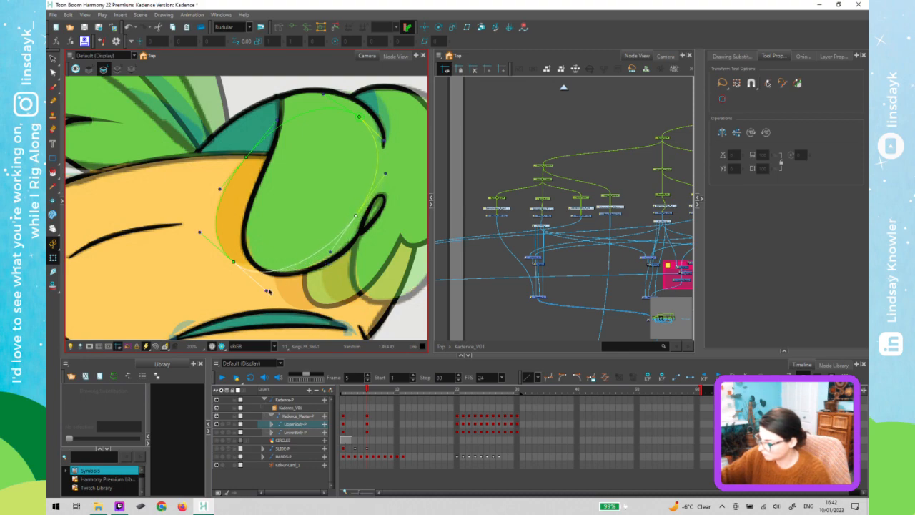
{"action": "left_click_drag", "start_coordinate": [268, 289], "coordinate": [241, 265]}
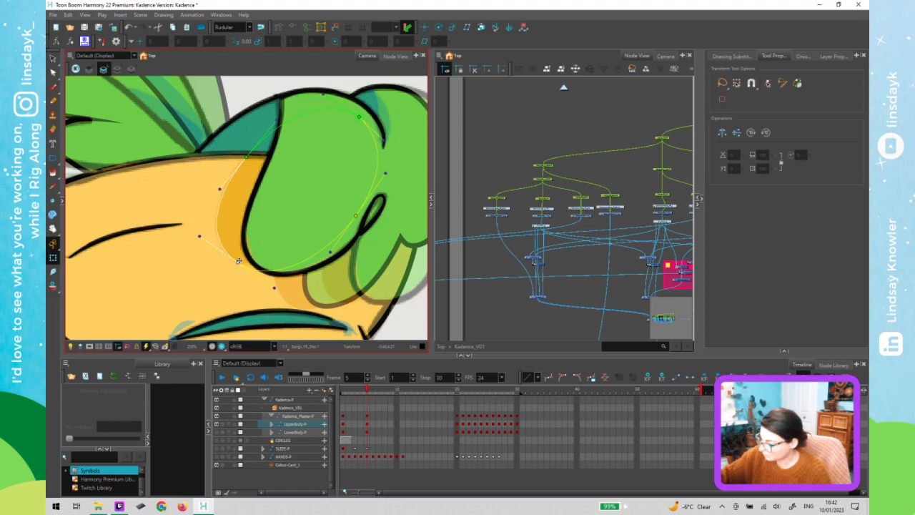
{"action": "left_click", "coordinate": [344, 392]}
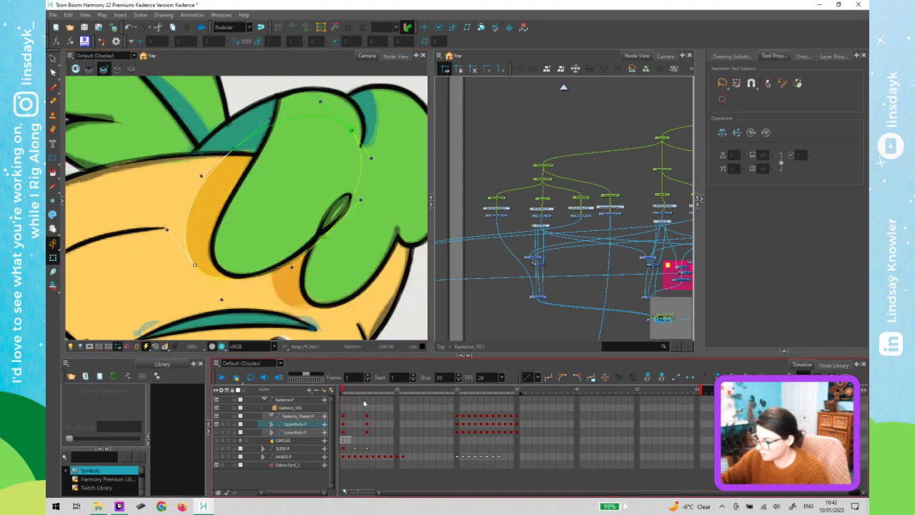
{"action": "left_click", "coordinate": [368, 392]}
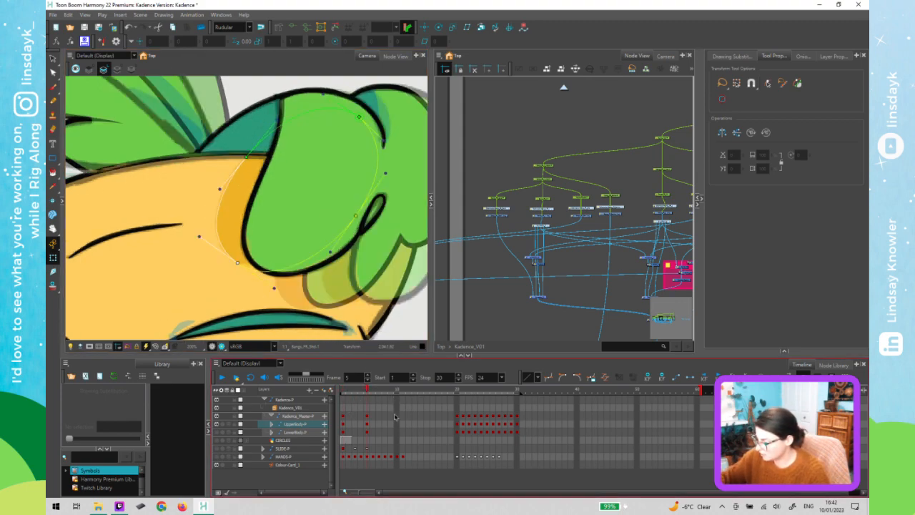
Nudge the front lock's inner detail slightly left and rotate it a little to join the lock's outline
{"action": "key", "text": "1"}
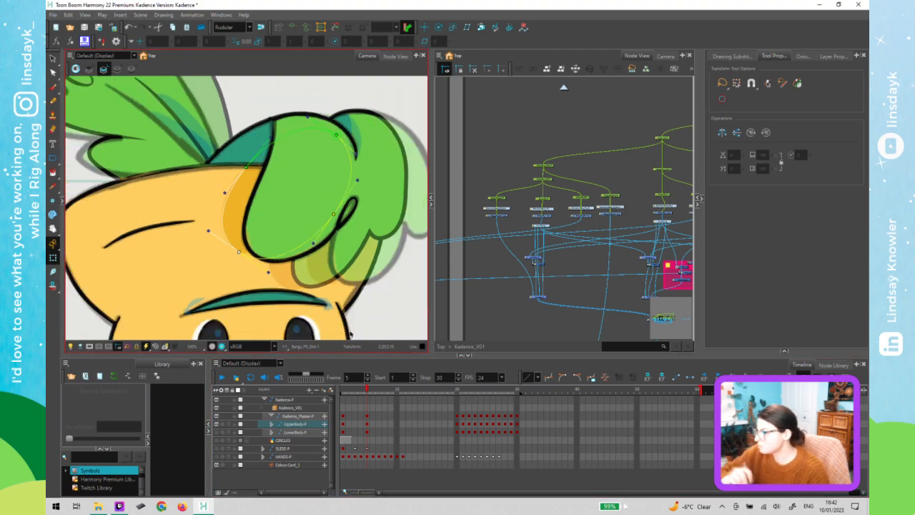
{"action": "left_click", "coordinate": [344, 224]}
{"action": "key", "text": "2"}
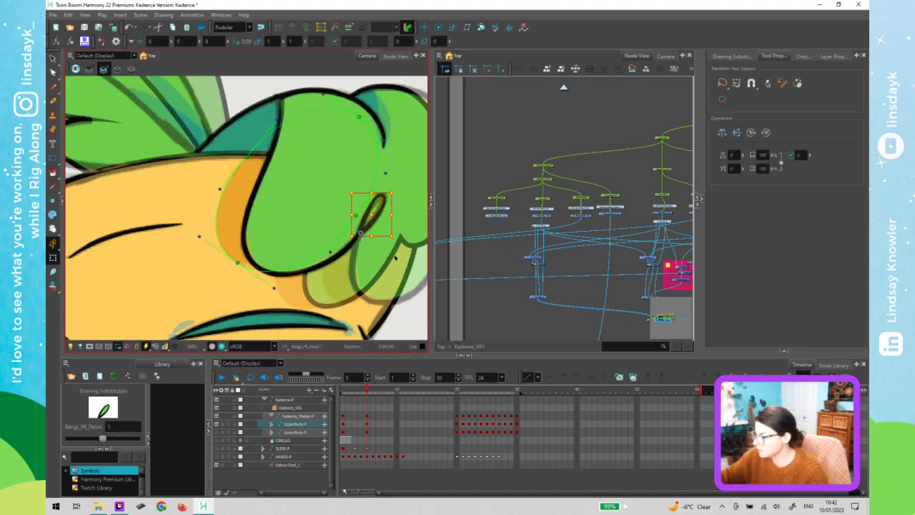
{"action": "key", "text": "2"}
{"action": "left_click_drag", "start_coordinate": [353, 272], "coordinate": [225, 253]}
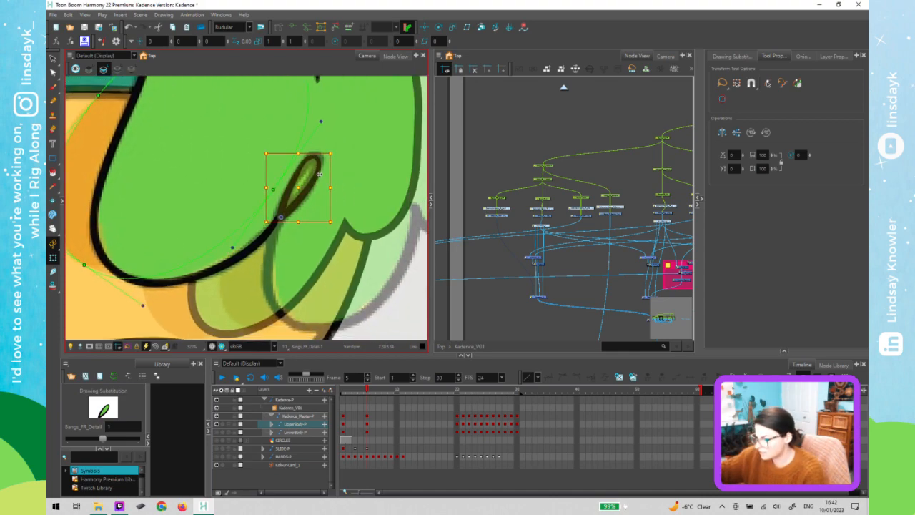
{"action": "key", "text": "Left"}
{"action": "key", "text": "Left"}
{"action": "key", "text": "Left"}
{"action": "left_click_drag", "start_coordinate": [338, 153], "coordinate": [339, 155]}
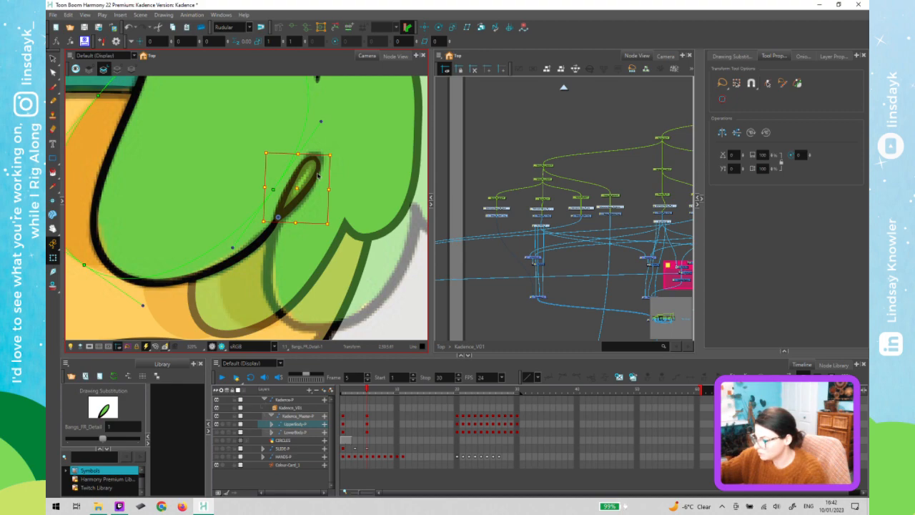
Show the inner detail's deformation controls again and fine-tune the shape of its tip
{"action": "left_click", "coordinate": [318, 172]}
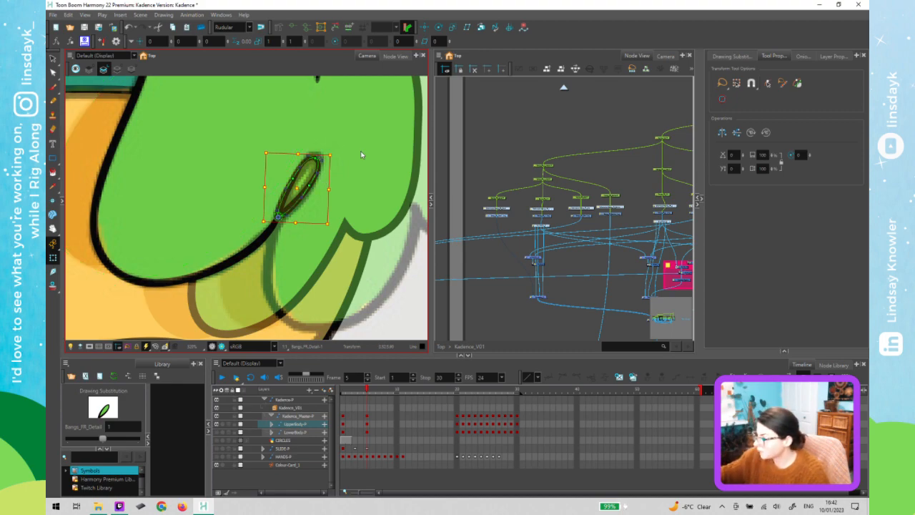
{"action": "left_click", "coordinate": [479, 149]}
{"action": "left_click", "coordinate": [314, 157]}
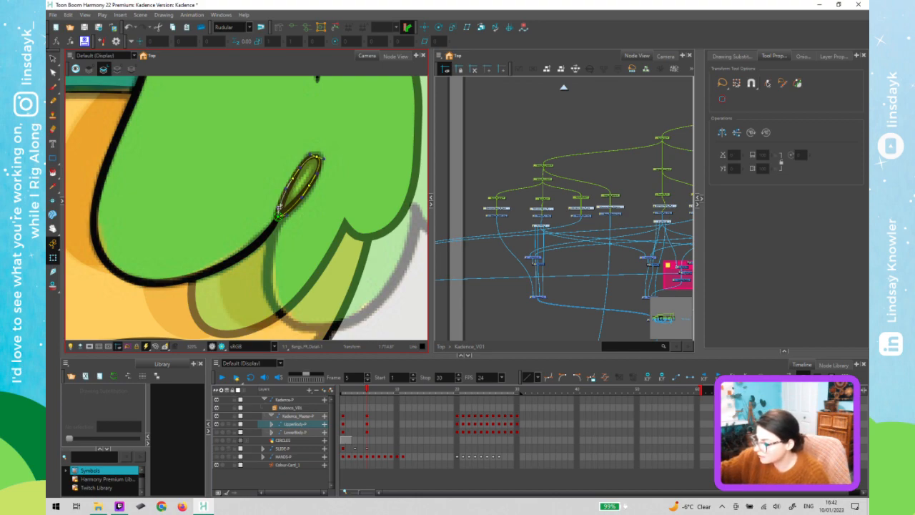
{"action": "scroll", "coordinate": [337, 272], "scroll_direction": "down", "scroll_amount": 2}
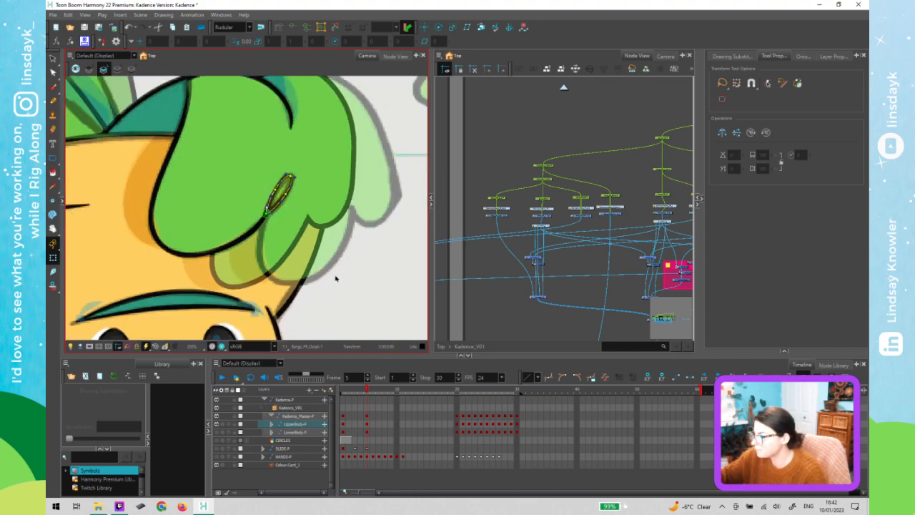
{"action": "scroll", "coordinate": [340, 288], "scroll_direction": "down", "scroll_amount": 2}
Select the outermost bang lock's peg in the node network and rotate the lock outward toward the reference
{"action": "left_click", "coordinate": [487, 296]}
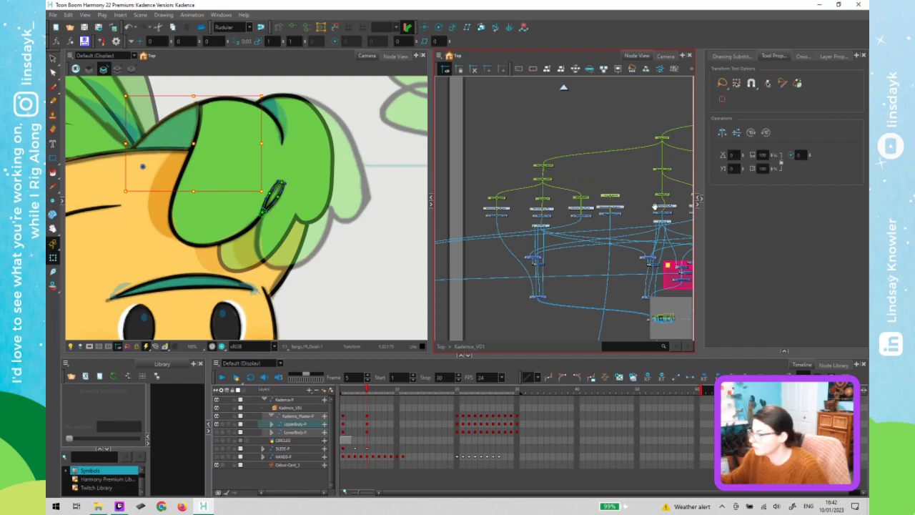
{"action": "left_click_drag", "start_coordinate": [571, 209], "coordinate": [512, 174]}
{"action": "left_click", "coordinate": [548, 195]}
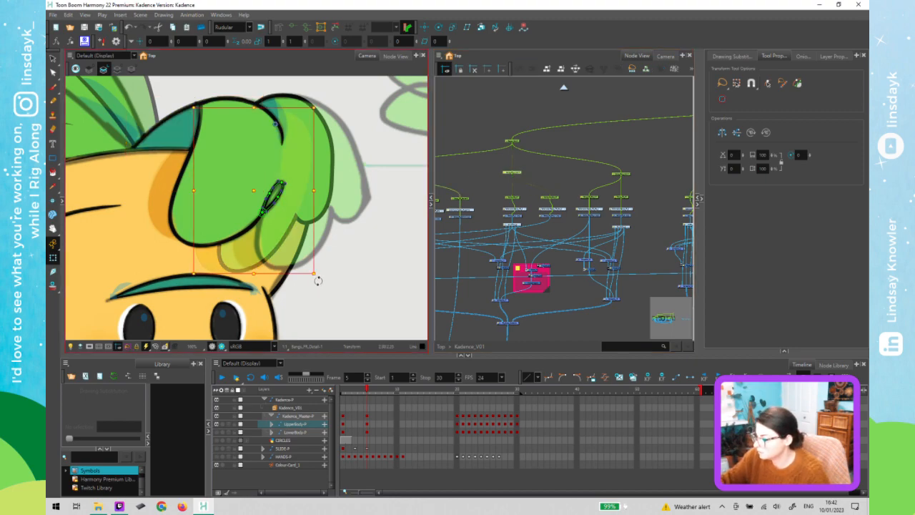
{"action": "left_click", "coordinate": [635, 175]}
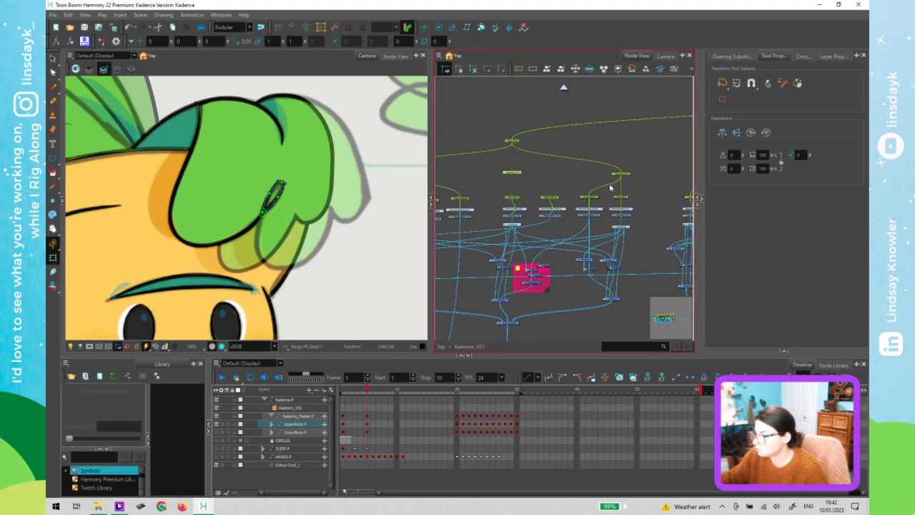
{"action": "left_click", "coordinate": [624, 174]}
{"action": "left_click", "coordinate": [336, 232]}
{"action": "left_click_drag", "start_coordinate": [350, 224], "coordinate": [375, 213]}
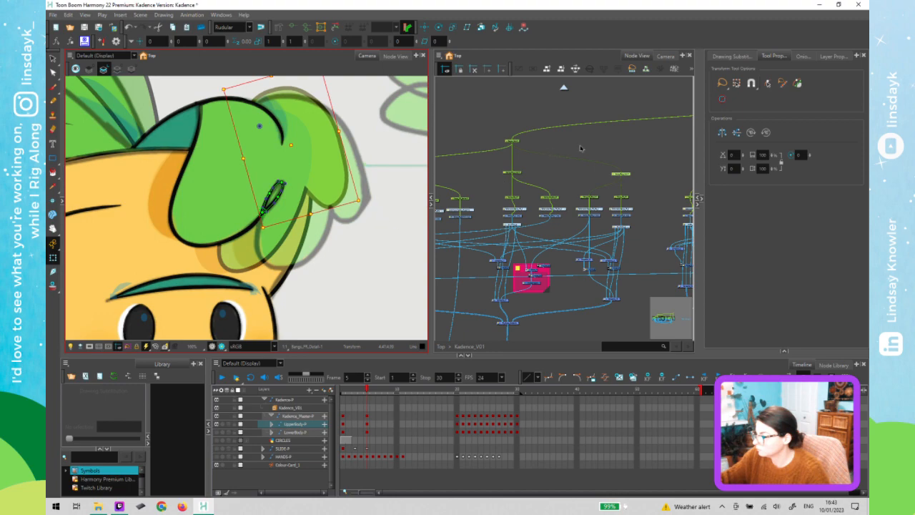
Select the middle bang lock's peg in the node network and rotate the lock outward by about 17 degrees
{"action": "left_click", "coordinate": [507, 181]}
{"action": "left_click", "coordinate": [512, 174]}
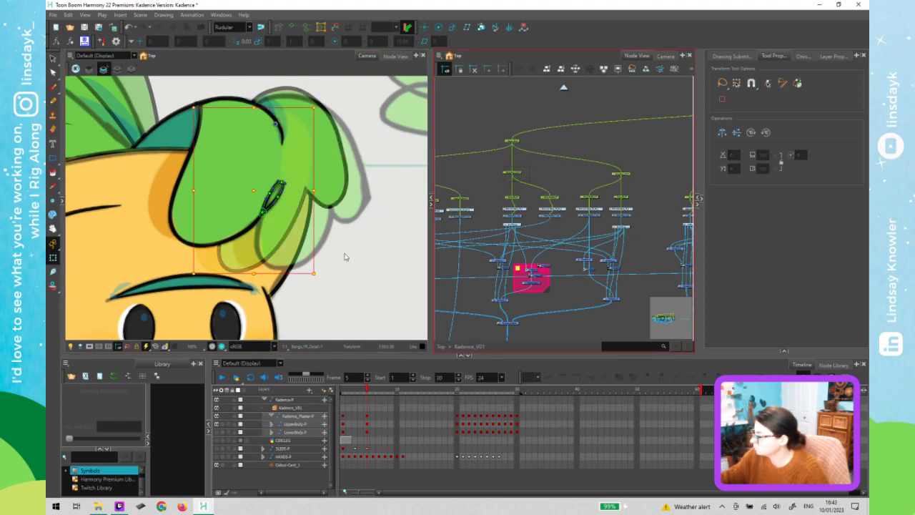
{"action": "left_click", "coordinate": [312, 276]}
{"action": "left_click_drag", "start_coordinate": [348, 273], "coordinate": [371, 270]}
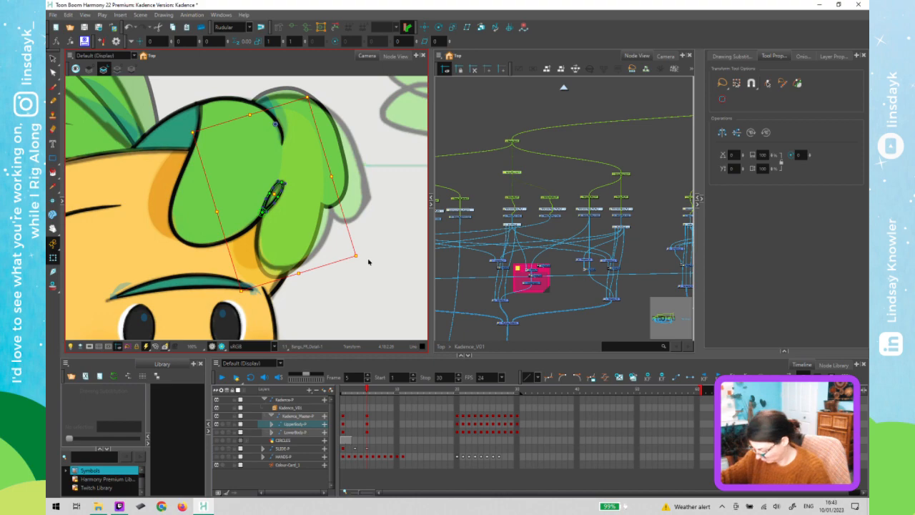
Deform the middle bang lock's outer edge, tip and inner edge to match the reference, and pull its orange face shadow in to follow
{"action": "left_click", "coordinate": [369, 276]}
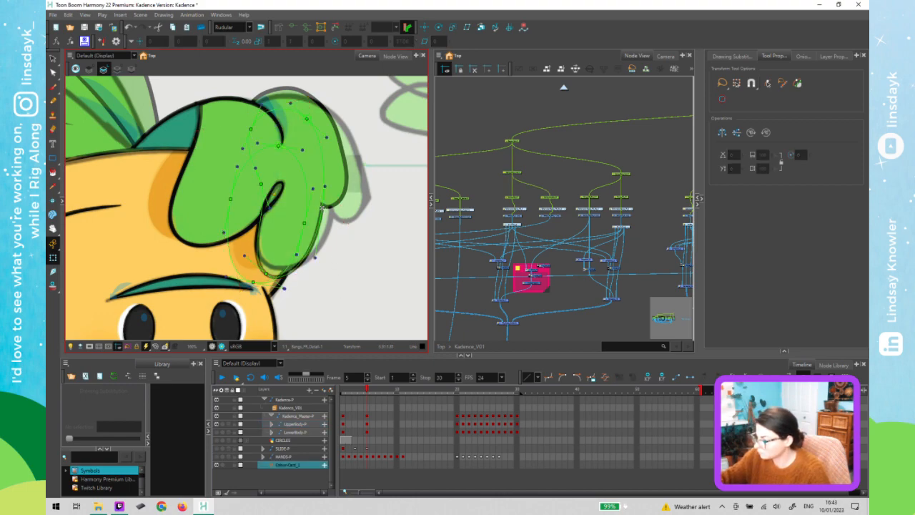
{"action": "left_click", "coordinate": [321, 213]}
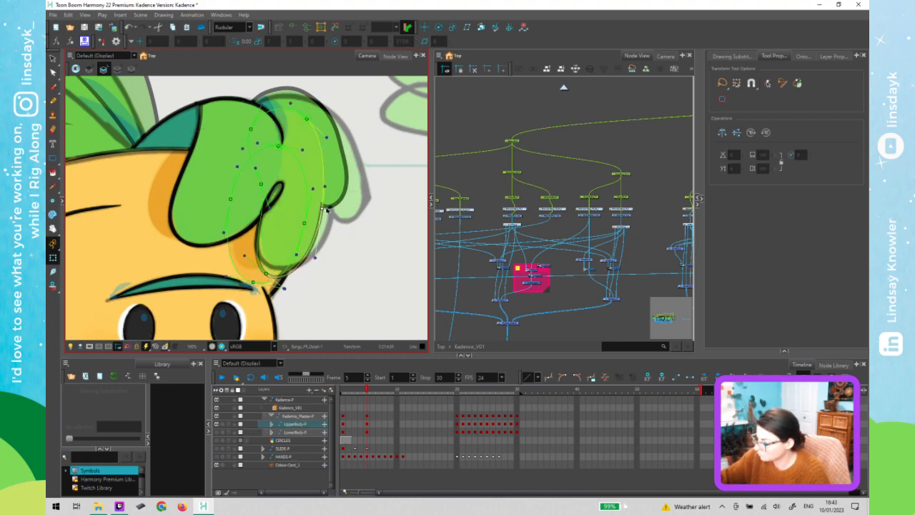
{"action": "left_click_drag", "start_coordinate": [323, 208], "coordinate": [331, 207]}
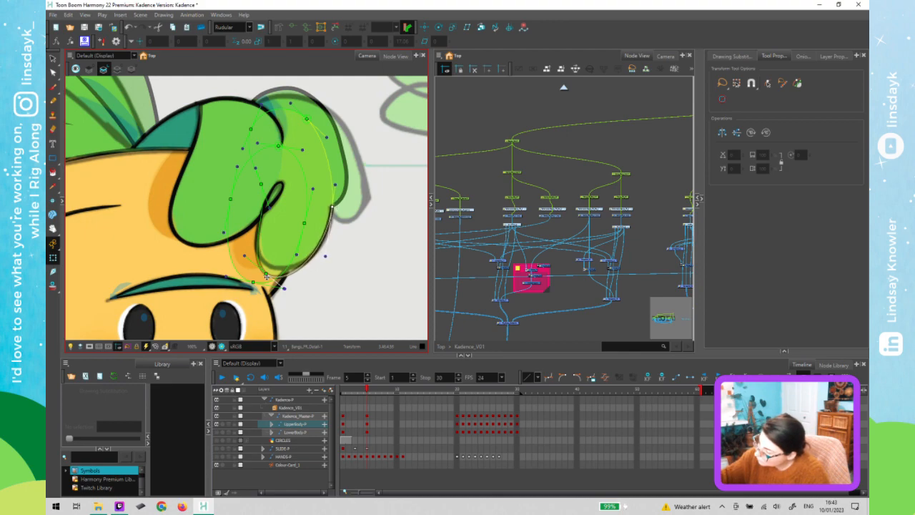
{"action": "left_click_drag", "start_coordinate": [269, 272], "coordinate": [269, 264]}
{"action": "left_click_drag", "start_coordinate": [260, 186], "coordinate": [259, 187]}
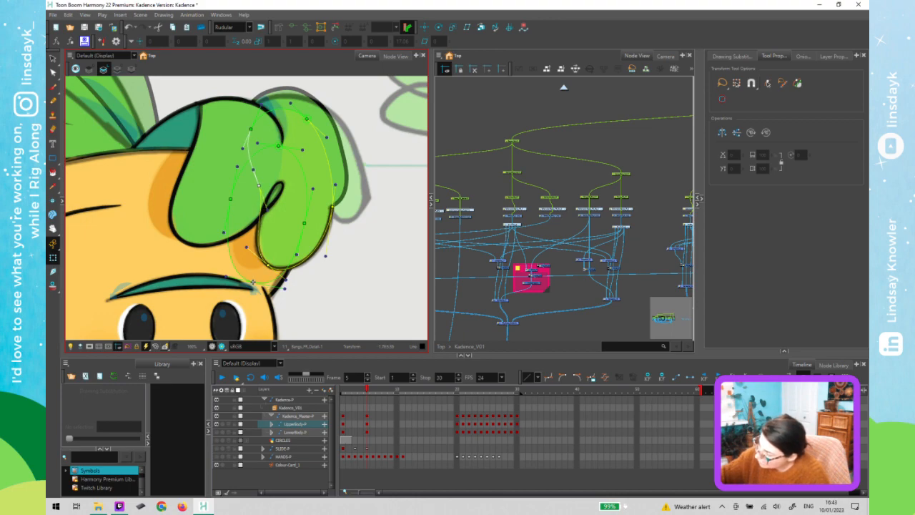
{"action": "left_click_drag", "start_coordinate": [253, 284], "coordinate": [256, 272]}
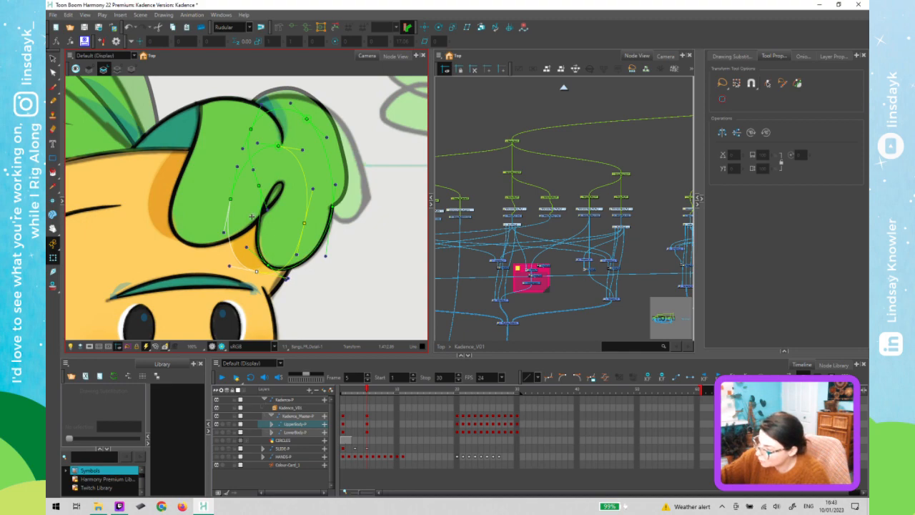
{"action": "left_click_drag", "start_coordinate": [233, 201], "coordinate": [235, 203]}
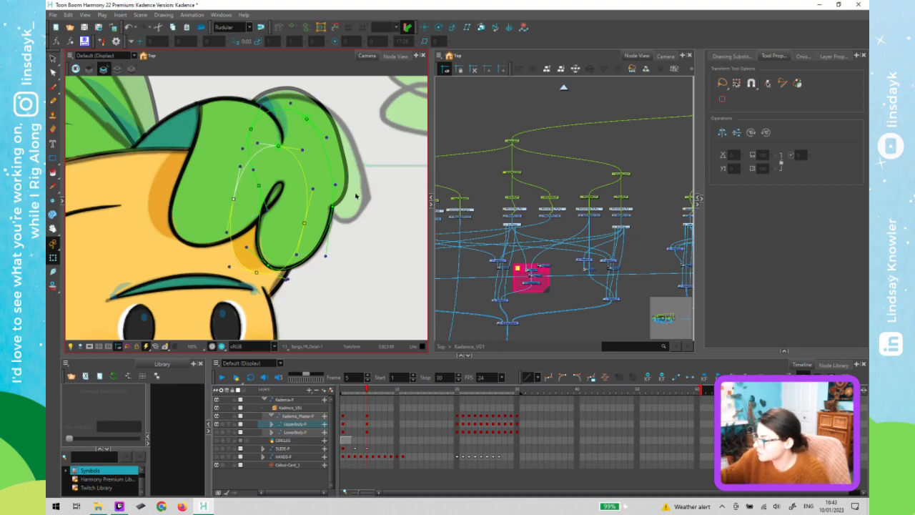
Move the dark green shadow between the bang locks slightly outward, show its deformation controls and pull its outer edge outward
{"action": "left_click", "coordinate": [268, 103]}
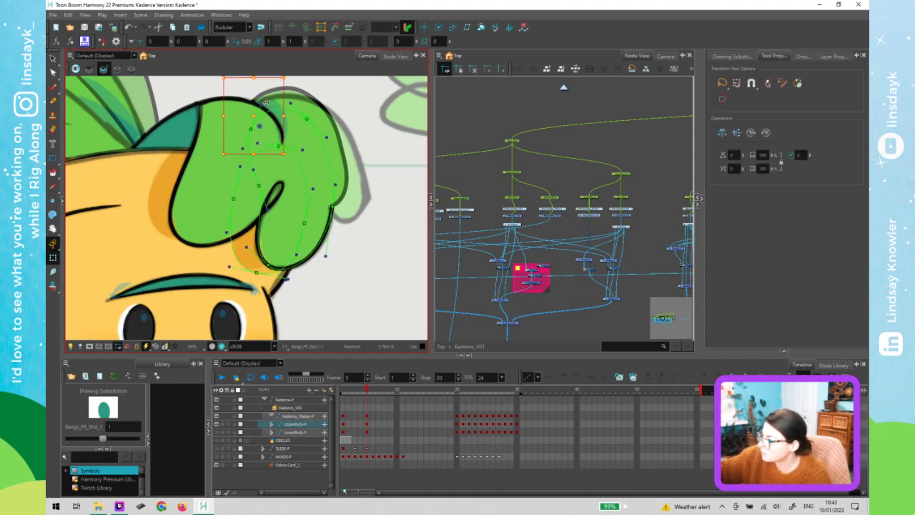
{"action": "left_click_drag", "start_coordinate": [276, 105], "coordinate": [276, 107]}
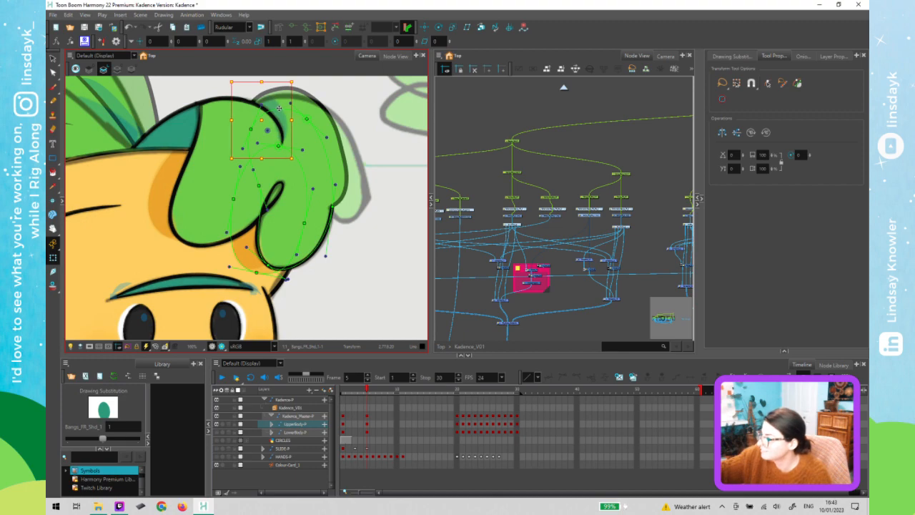
{"action": "key", "text": "shift+F11"}
{"action": "left_click_drag", "start_coordinate": [280, 109], "coordinate": [283, 113]}
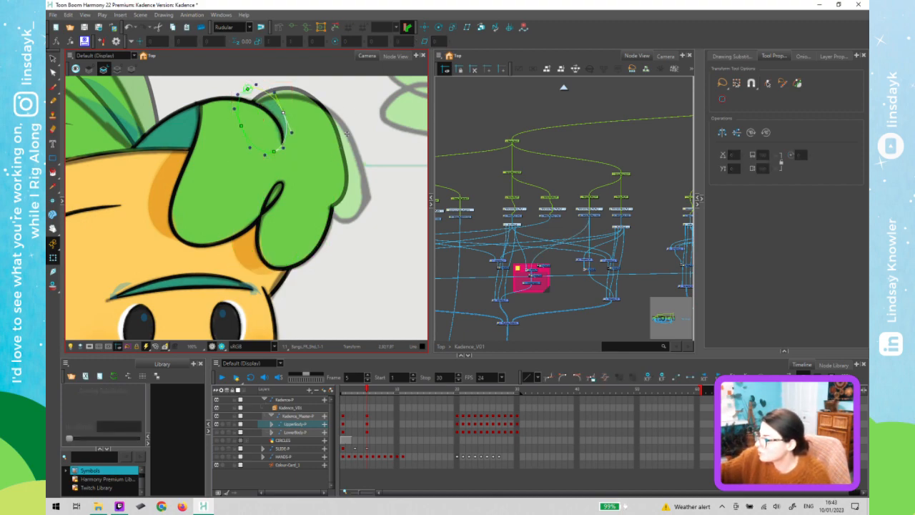
Deform the outermost bang lock, pulling its outer edge and tip outward and adjusting its inner edge to match the reference
{"action": "left_click", "coordinate": [347, 168]}
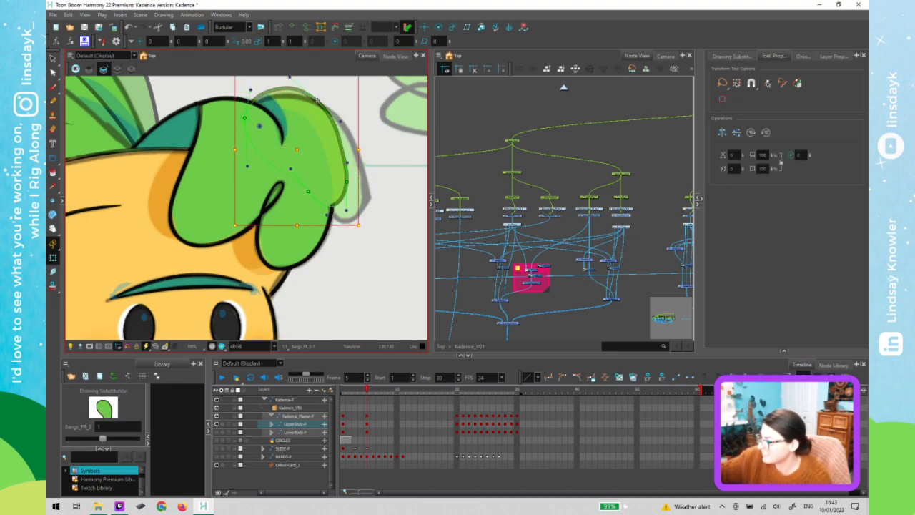
{"action": "left_click_drag", "start_coordinate": [326, 108], "coordinate": [329, 111]}
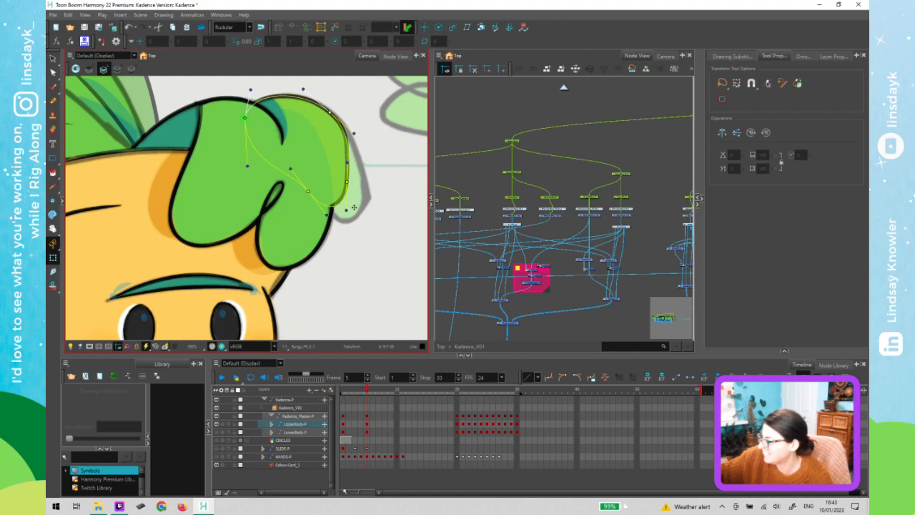
{"action": "left_click_drag", "start_coordinate": [347, 182], "coordinate": [366, 193]}
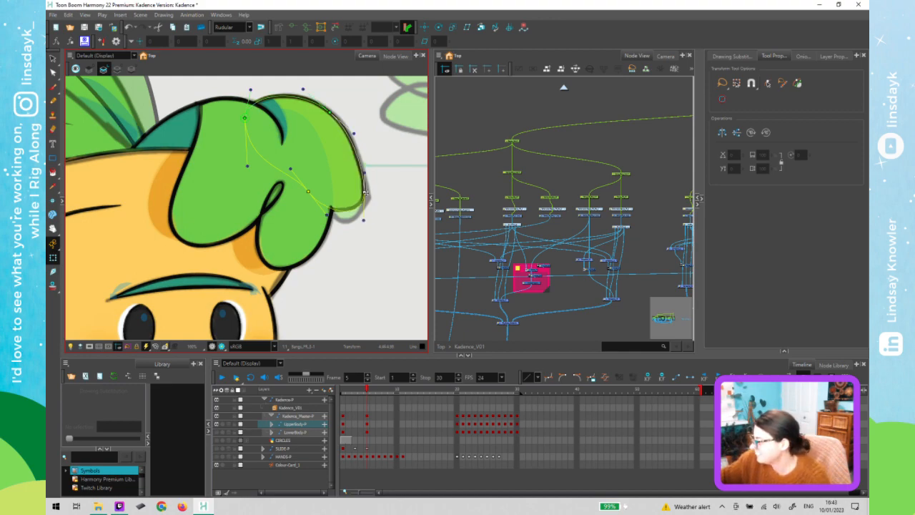
{"action": "left_click_drag", "start_coordinate": [321, 198], "coordinate": [322, 196]}
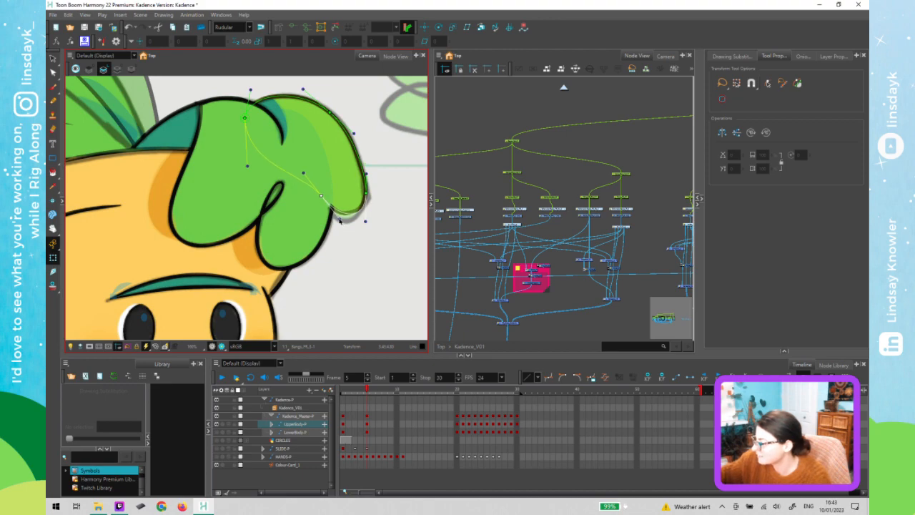
{"action": "left_click_drag", "start_coordinate": [341, 226], "coordinate": [341, 227]}
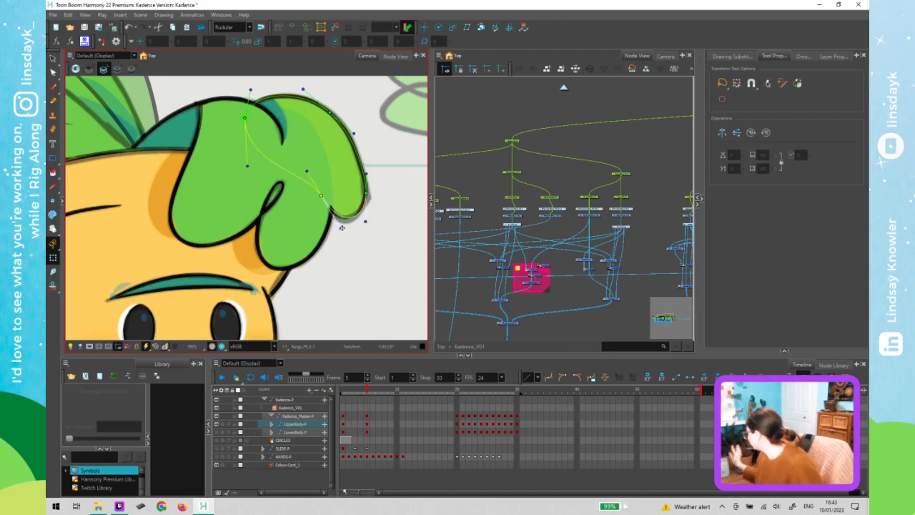
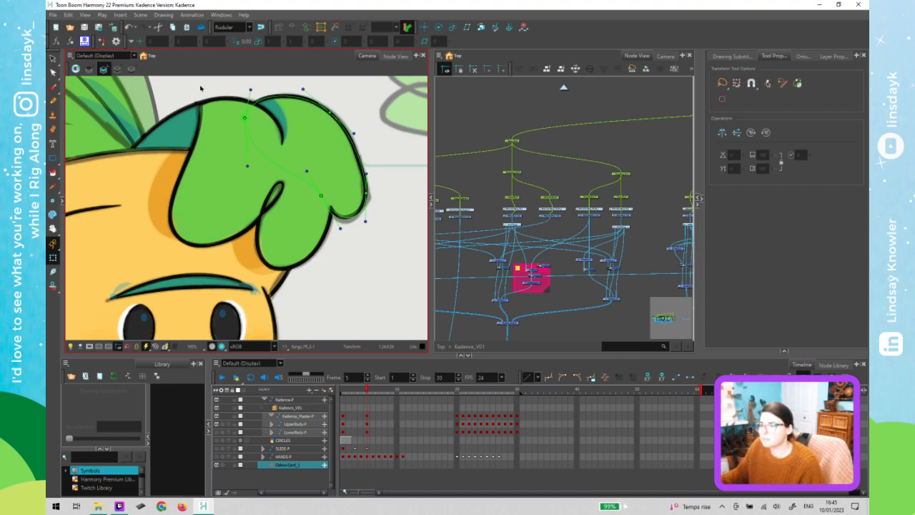
Select the parent peg controlling the whole back hair tuft and locate it in the node network
{"action": "scroll", "coordinate": [194, 104], "scroll_direction": "down", "scroll_amount": 2}
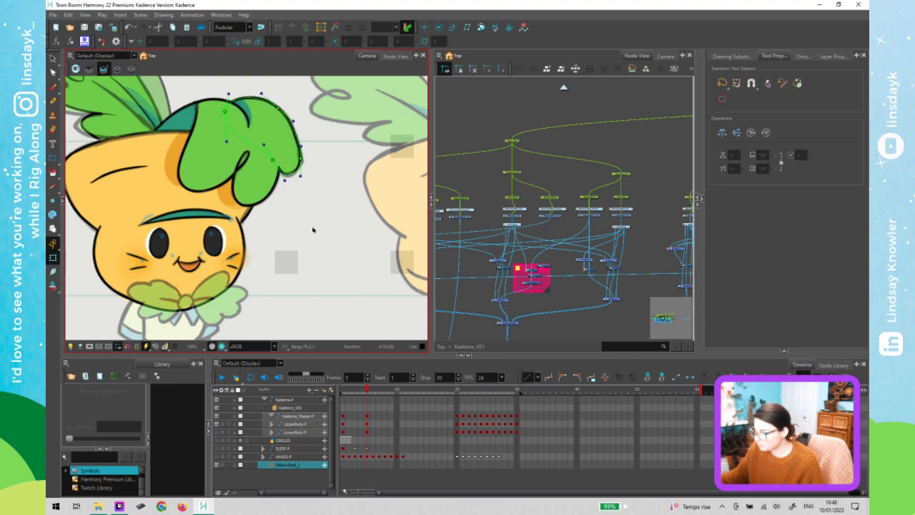
{"action": "mouse_move", "coordinate": [285, 230]}
{"action": "left_mouse_down"}
{"action": "mouse_move", "coordinate": [340, 282]}
{"action": "mouse_move", "coordinate": [351, 311]}
{"action": "left_mouse_up"}
{"action": "left_click", "coordinate": [210, 137]}
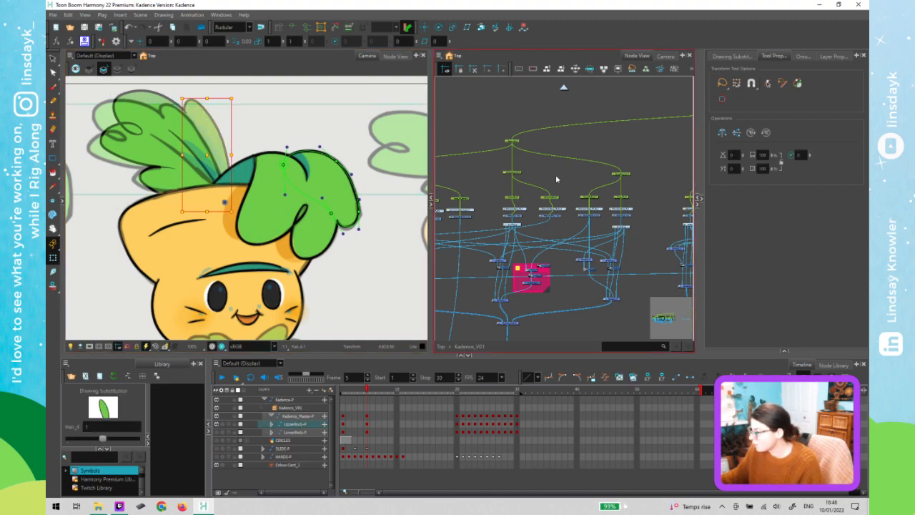
{"action": "key", "text": "b"}
{"action": "key", "text": "b"}
{"action": "key", "text": "b"}
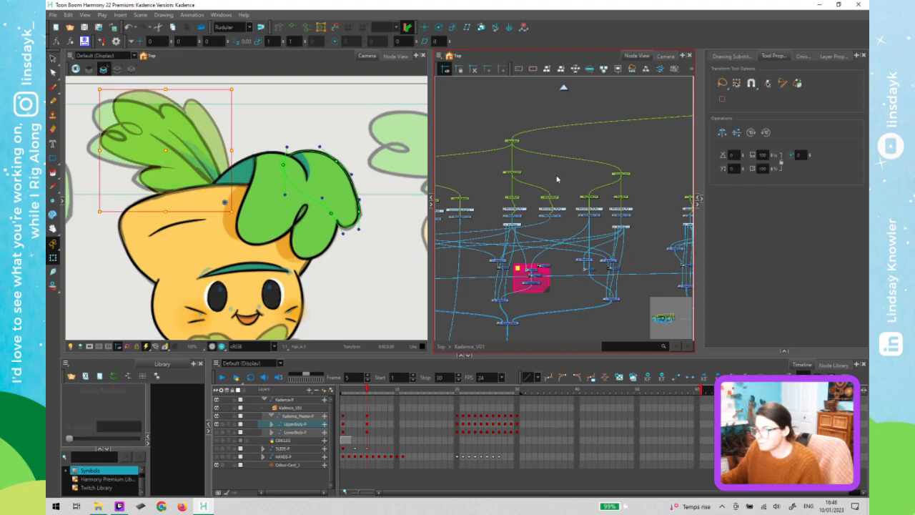
{"action": "key", "text": "o"}
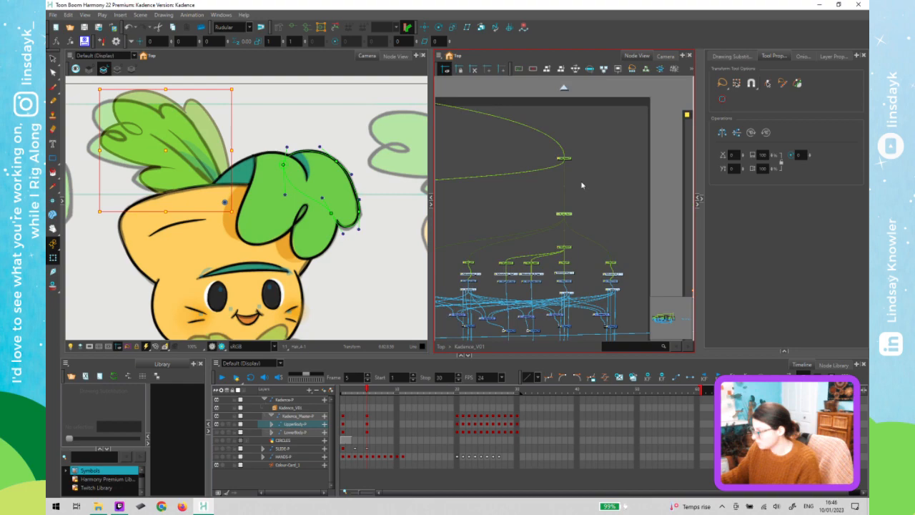
{"action": "left_click_drag", "start_coordinate": [243, 164], "coordinate": [293, 149]}
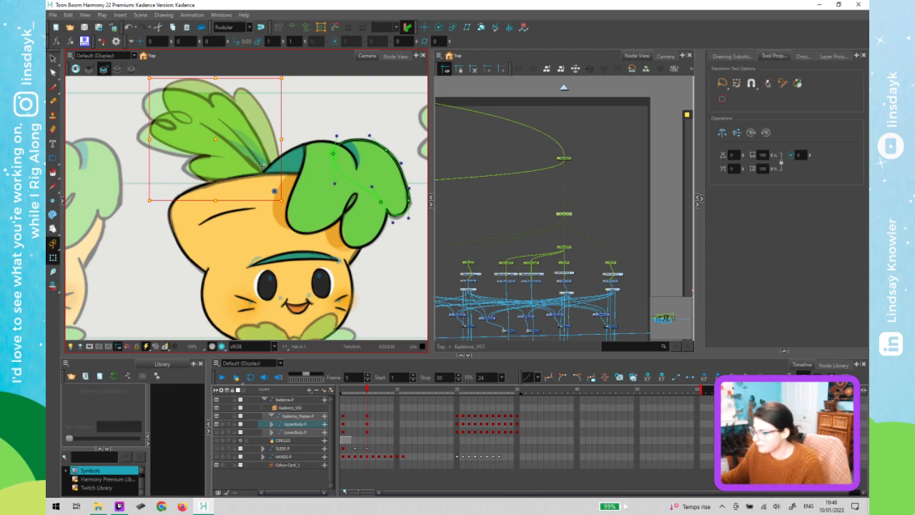
{"action": "left_click", "coordinate": [561, 213]}
{"action": "left_click", "coordinate": [280, 118]}
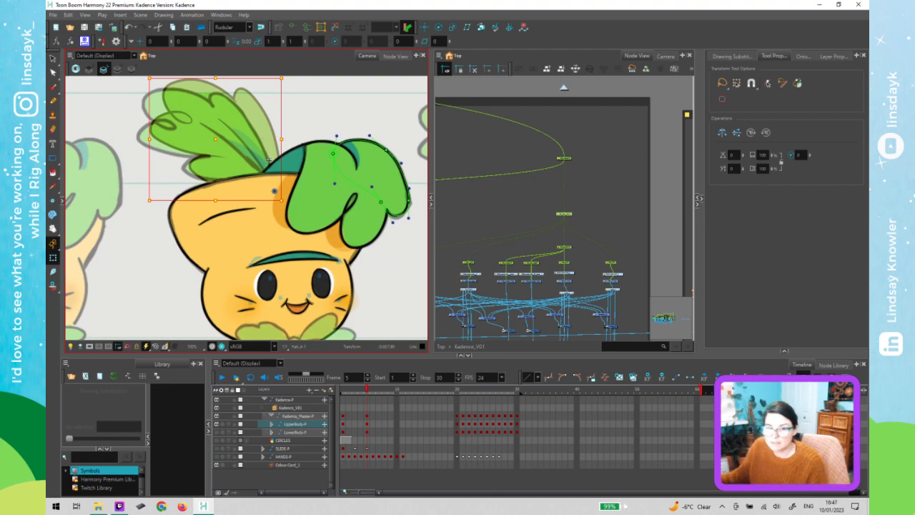
{"action": "left_click", "coordinate": [588, 213]}
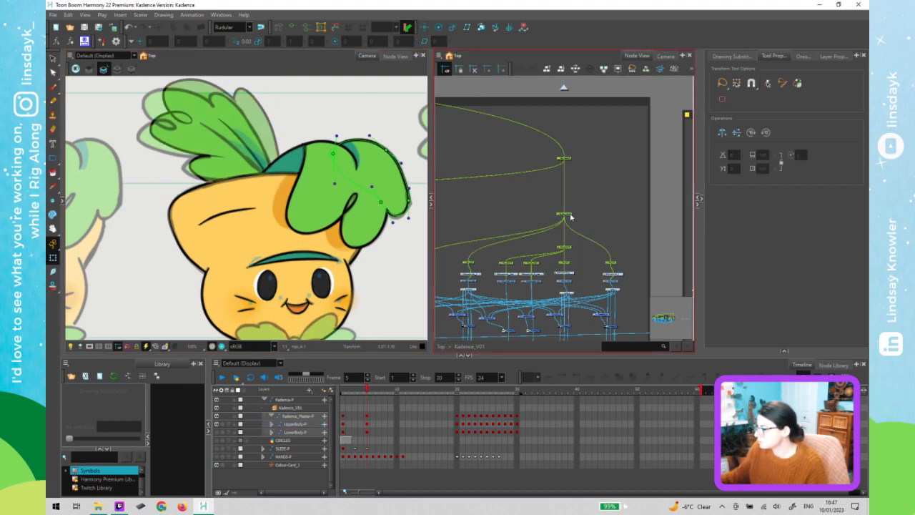
{"action": "left_click", "coordinate": [570, 216]}
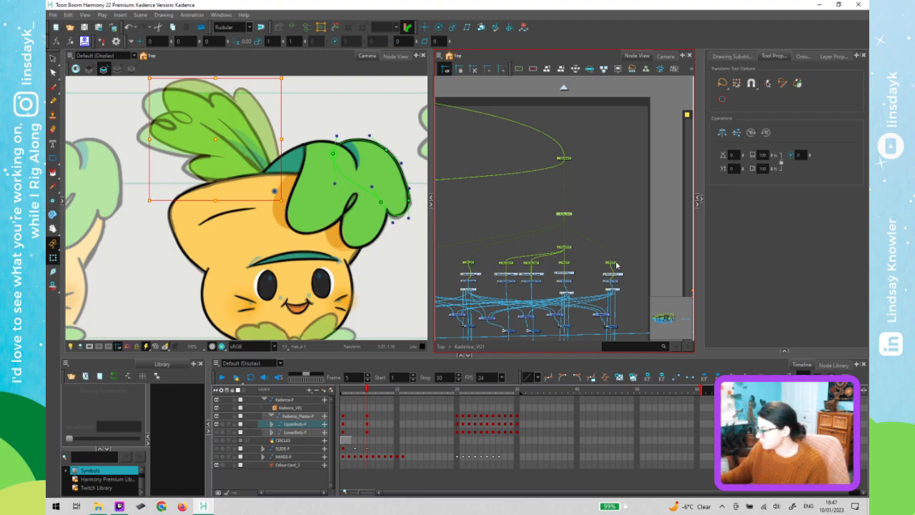
Try to reposition and rotate the thin pale leaf of the back tuft using its deformer and peg
{"action": "left_click", "coordinate": [237, 126]}
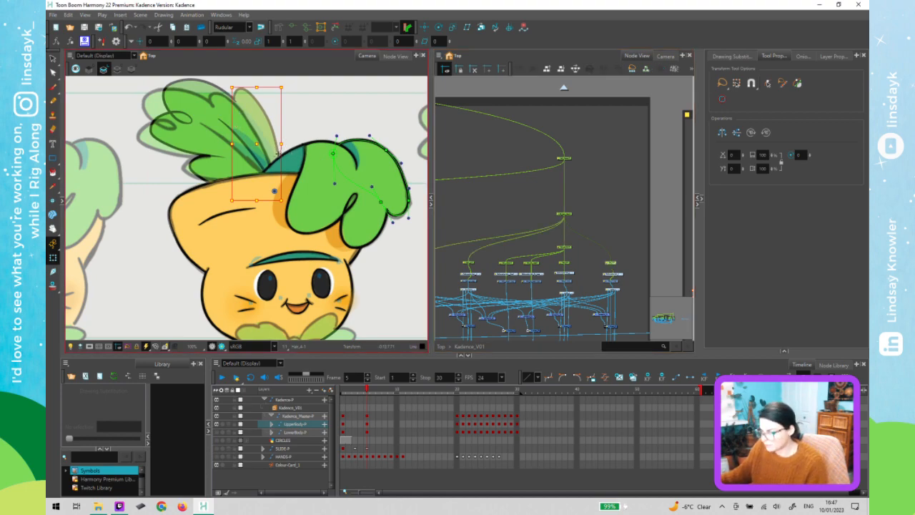
{"action": "left_click", "coordinate": [272, 147]}
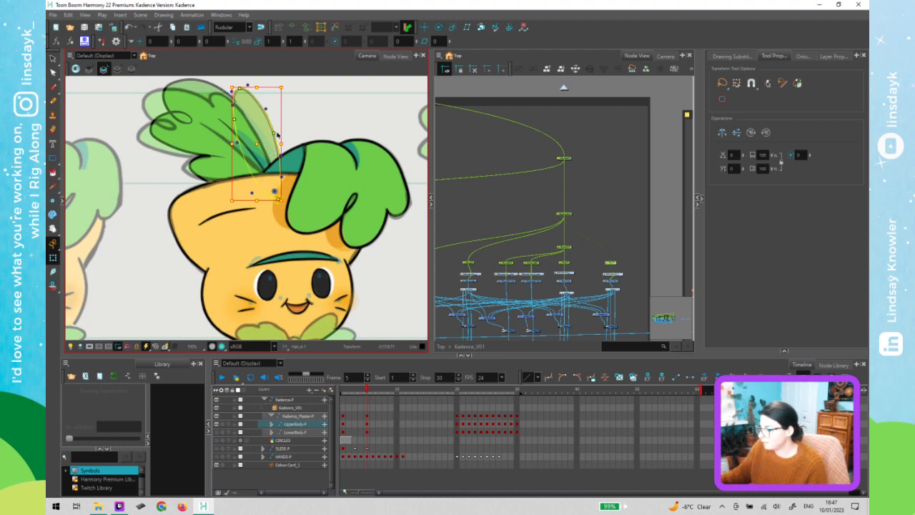
{"action": "left_click", "coordinate": [276, 134]}
{"action": "key", "text": "ctrl+z"}
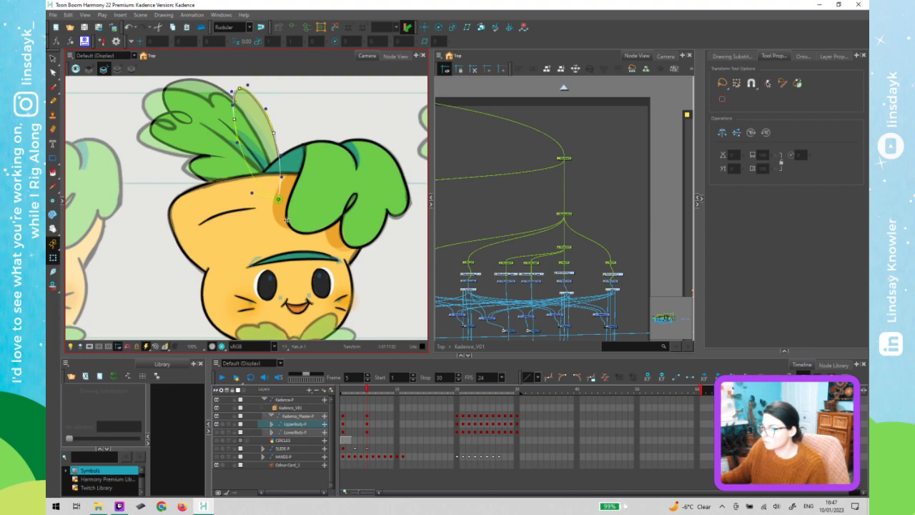
{"action": "left_click_drag", "start_coordinate": [280, 201], "coordinate": [290, 207]}
{"action": "left_click", "coordinate": [609, 262]}
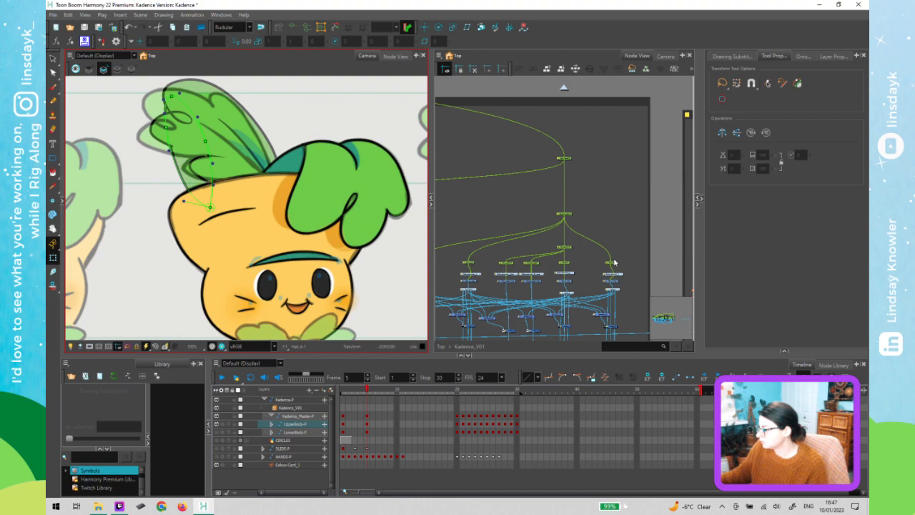
{"action": "left_click", "coordinate": [219, 82]}
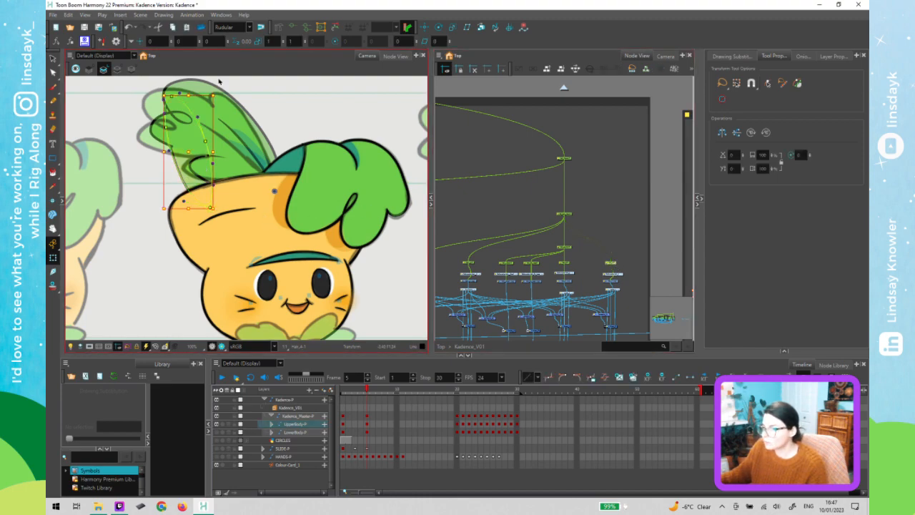
{"action": "left_click_drag", "start_coordinate": [201, 109], "coordinate": [183, 138]}
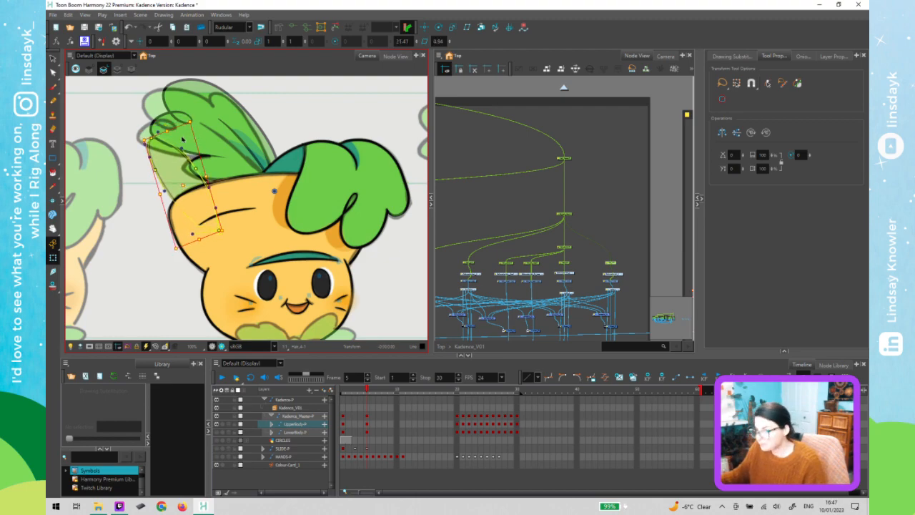
{"action": "key", "text": "ctrl+z"}
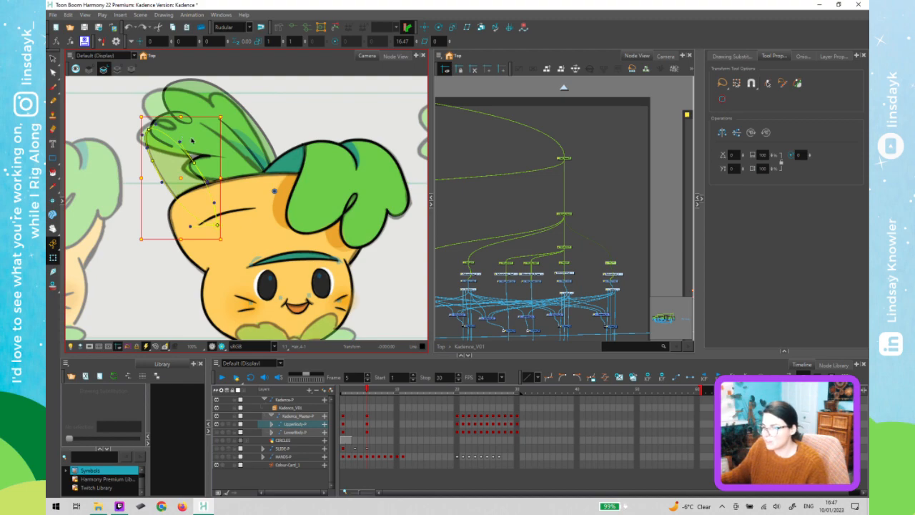
{"action": "left_click", "coordinate": [253, 175]}
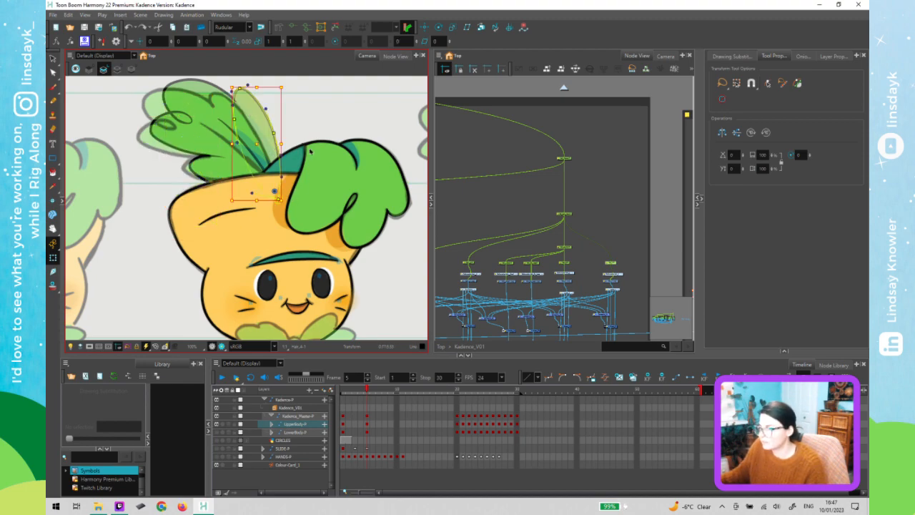
Select the back tuft's parent peg and rotate the whole tuft counterclockwise to about 10.78 degrees, following the reference drawing
{"action": "left_click", "coordinate": [568, 218]}
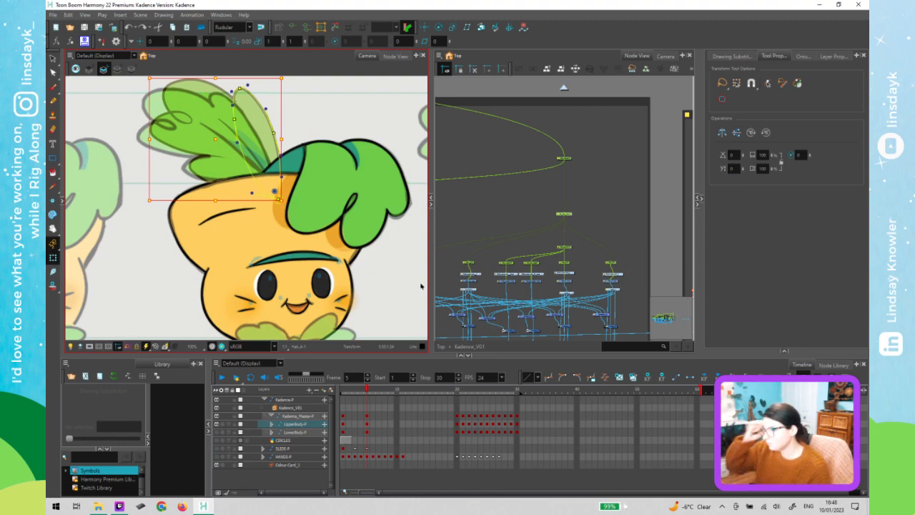
{"action": "left_click", "coordinate": [550, 222]}
{"action": "left_click", "coordinate": [286, 206]}
{"action": "left_click_drag", "start_coordinate": [286, 207], "coordinate": [285, 210]}
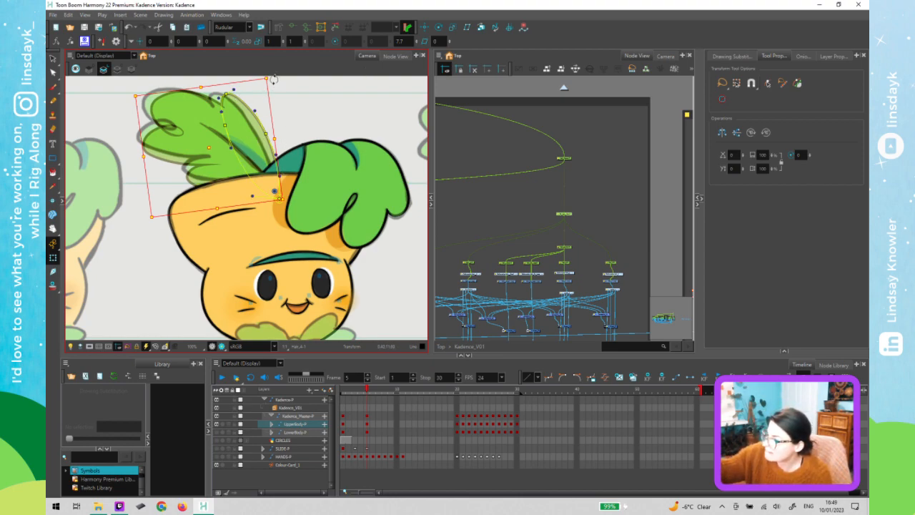
{"action": "left_click_drag", "start_coordinate": [273, 79], "coordinate": [268, 79]}
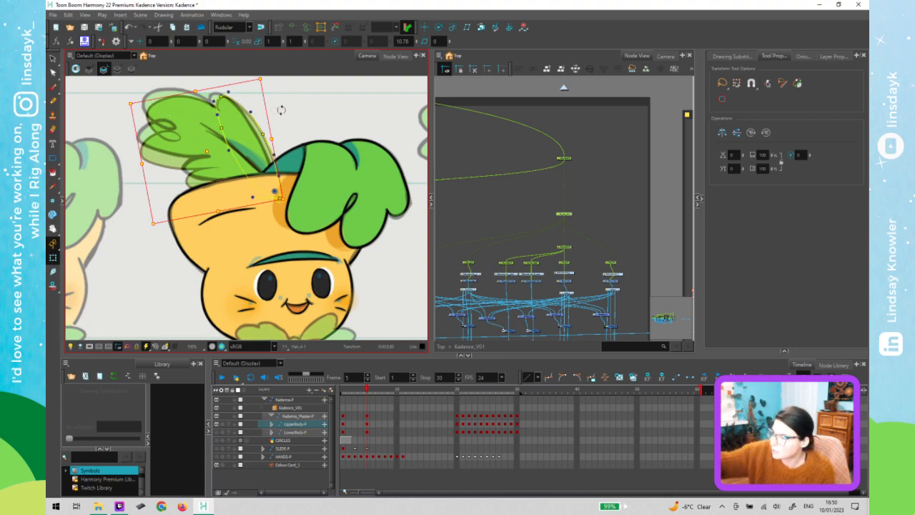
{"action": "left_click", "coordinate": [311, 107]}
Try to shift the small loop detail on the large back leaf outward
{"action": "left_click", "coordinate": [176, 133]}
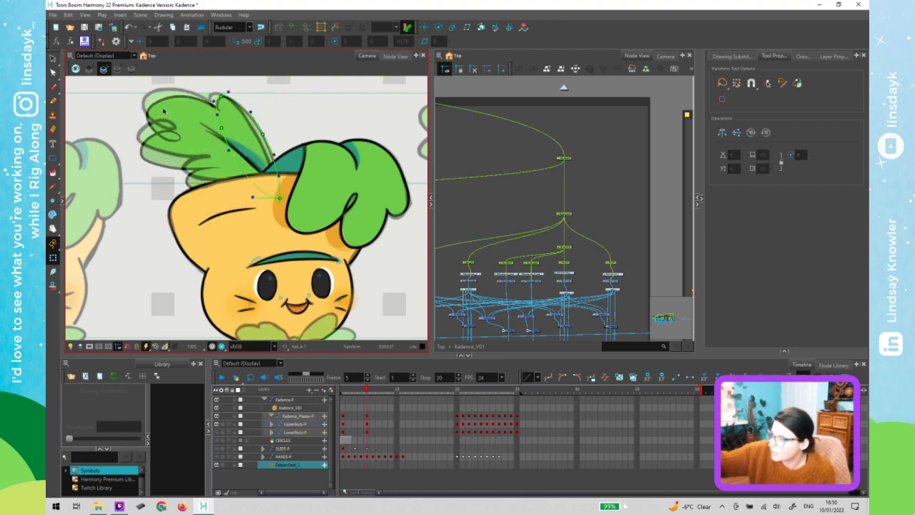
{"action": "left_click_drag", "start_coordinate": [173, 127], "coordinate": [169, 122]}
{"action": "key", "text": "ctrl+z"}
Rotate the large back leaf's group peg slightly clockwise and nudge its loop detail outward and up over the reference
{"action": "left_click", "coordinate": [561, 222]}
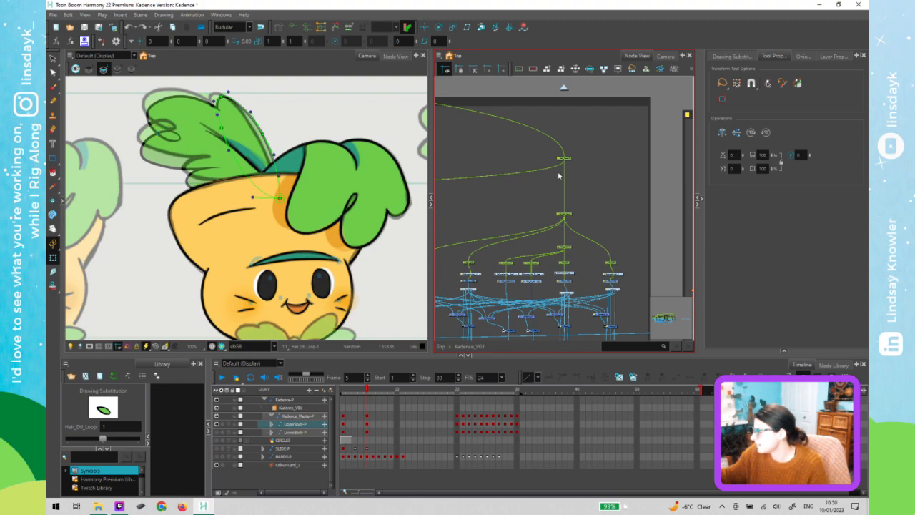
{"action": "left_click", "coordinate": [563, 213]}
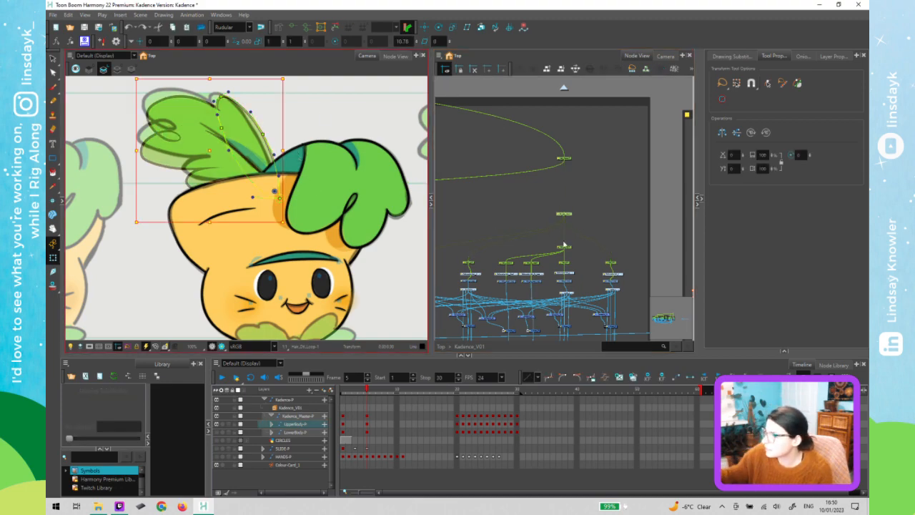
{"action": "left_click", "coordinate": [571, 244]}
{"action": "left_click", "coordinate": [564, 213]}
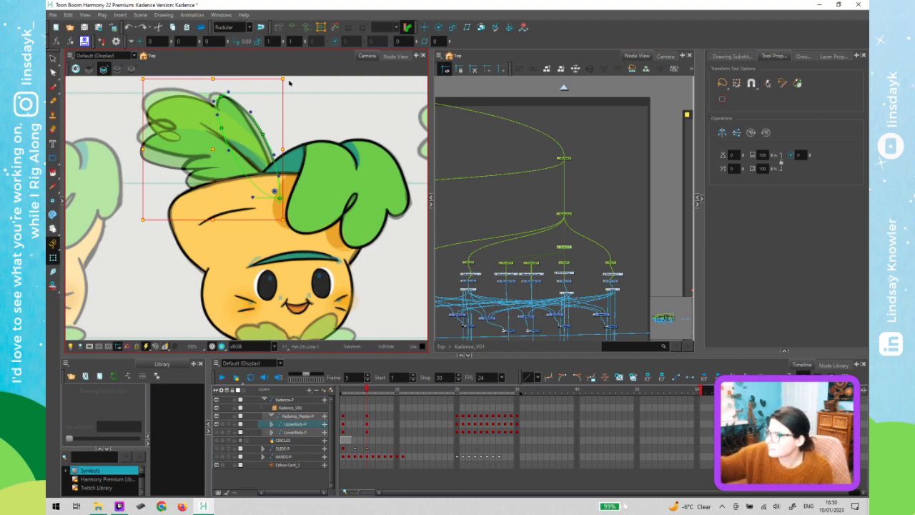
{"action": "left_click_drag", "start_coordinate": [290, 81], "coordinate": [285, 78]}
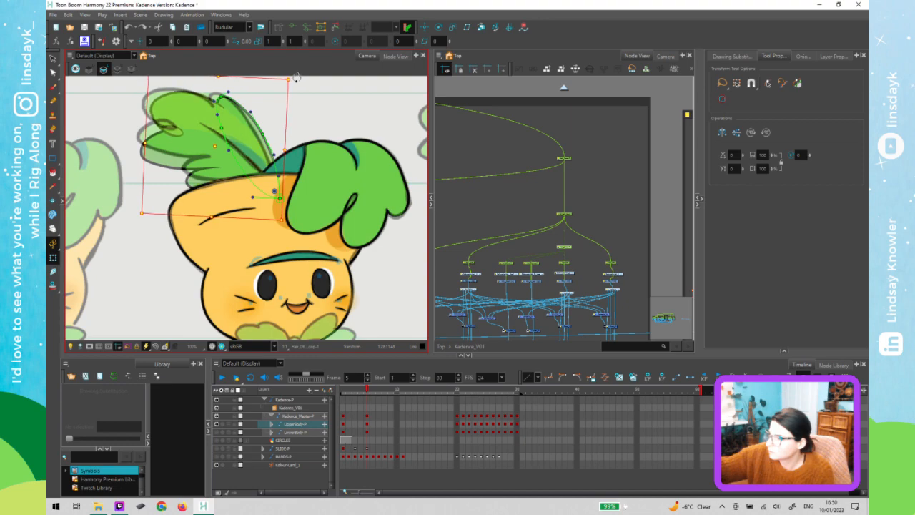
{"action": "left_click", "coordinate": [174, 129]}
{"action": "left_click_drag", "start_coordinate": [173, 127], "coordinate": [168, 124]}
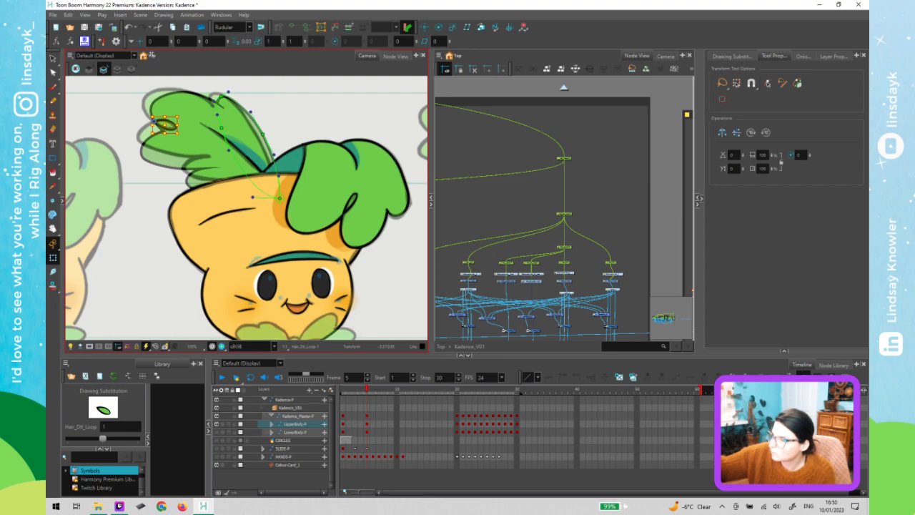
Reshape the large back leaf (Hair_3) with its deformer, pulling the tip outward and the upper-edge point back toward it
{"action": "left_click", "coordinate": [188, 108]}
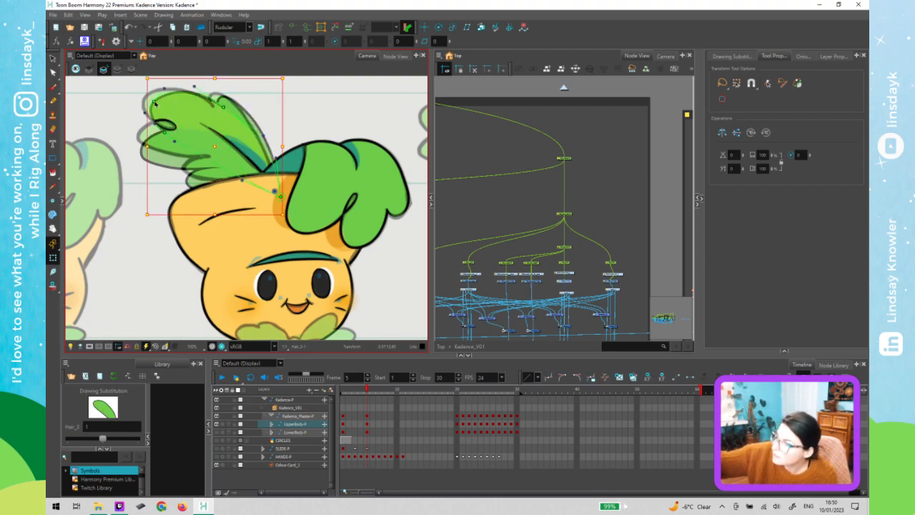
{"action": "left_click", "coordinate": [149, 101]}
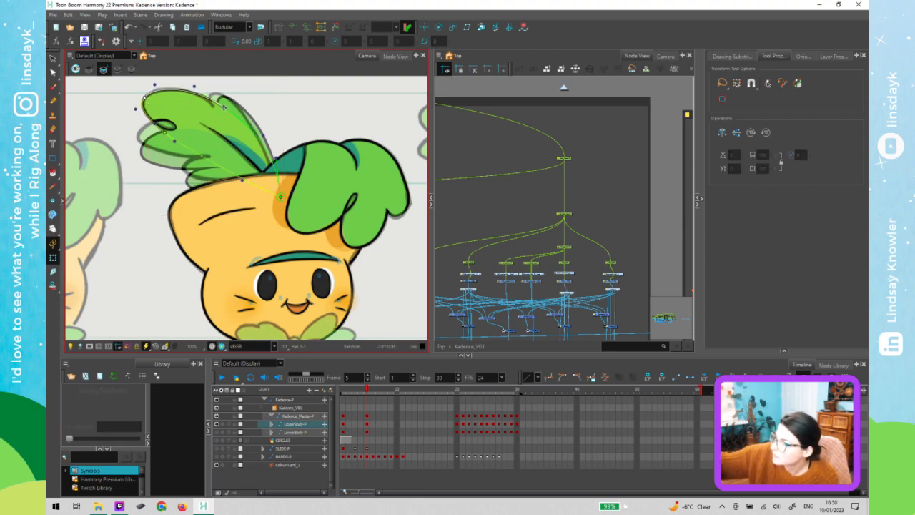
{"action": "left_click", "coordinate": [212, 106]}
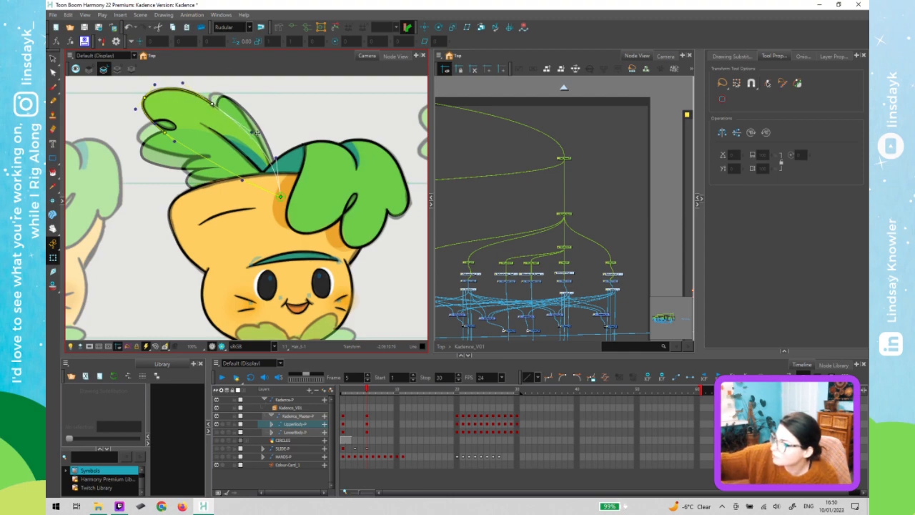
Reshape the thin back leaf (Hair_4) by moving its deformer's tip, outer-edge and base points slightly toward the large leaf
{"action": "left_click", "coordinate": [244, 110]}
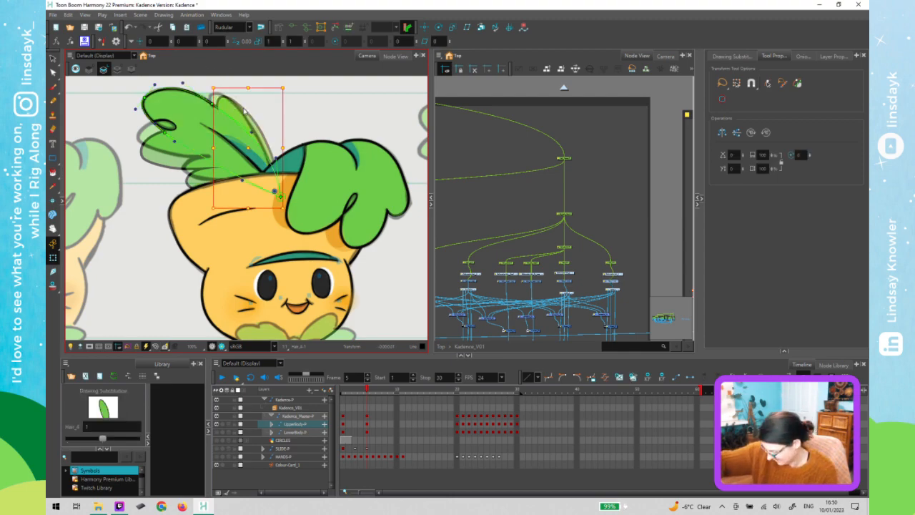
{"action": "left_click", "coordinate": [220, 98]}
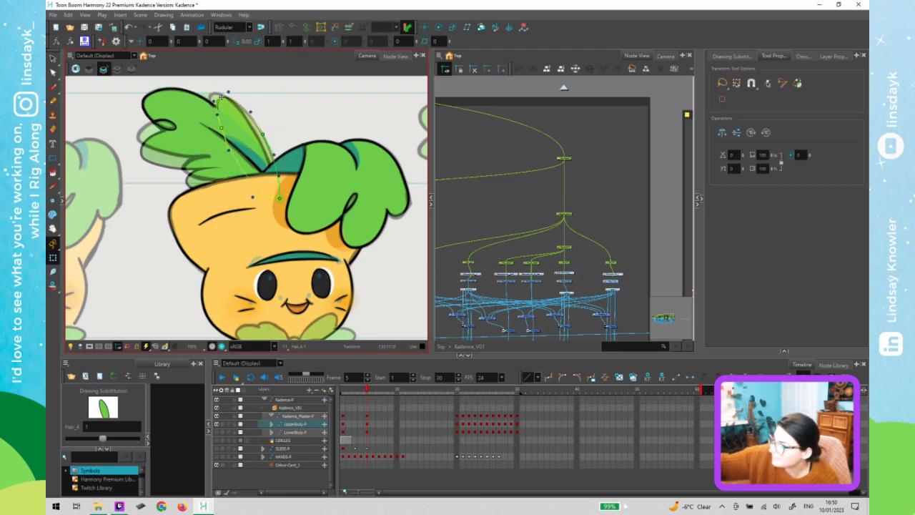
{"action": "left_click", "coordinate": [219, 98]}
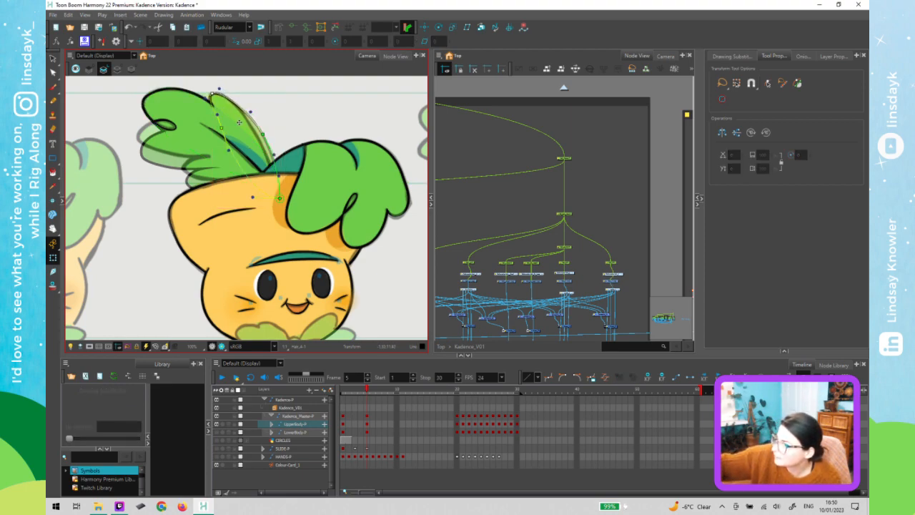
{"action": "left_click_drag", "start_coordinate": [261, 136], "coordinate": [257, 134]}
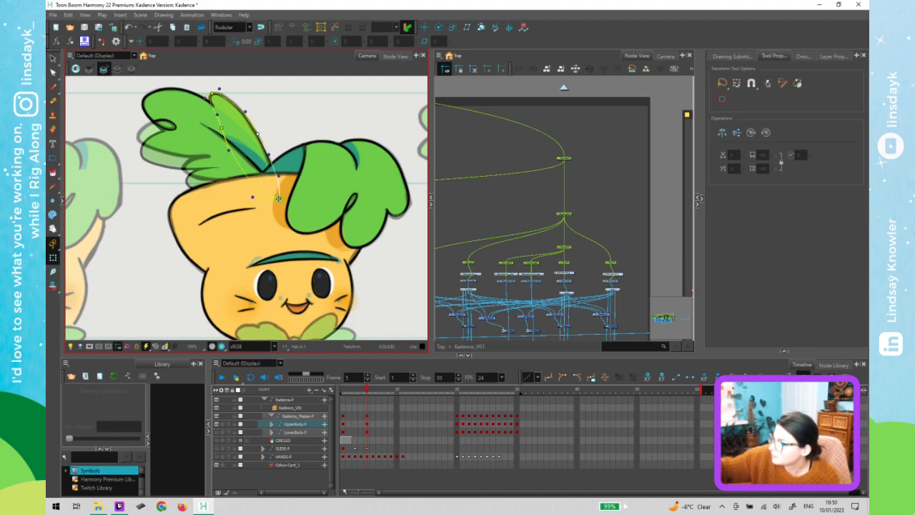
{"action": "left_click_drag", "start_coordinate": [279, 199], "coordinate": [277, 198]}
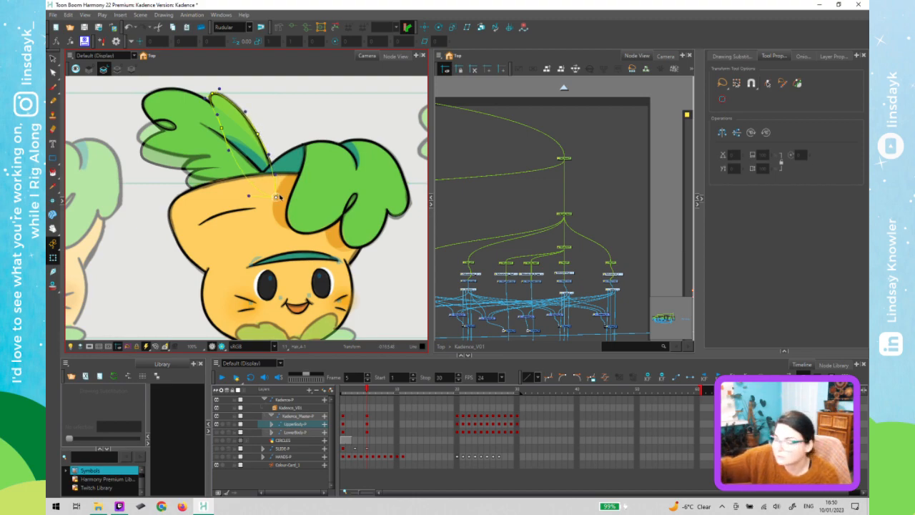
Move the deformer tip of the back leaf's vein detail slightly outward and up
{"action": "left_click", "coordinate": [238, 130]}
{"action": "left_click", "coordinate": [251, 155]}
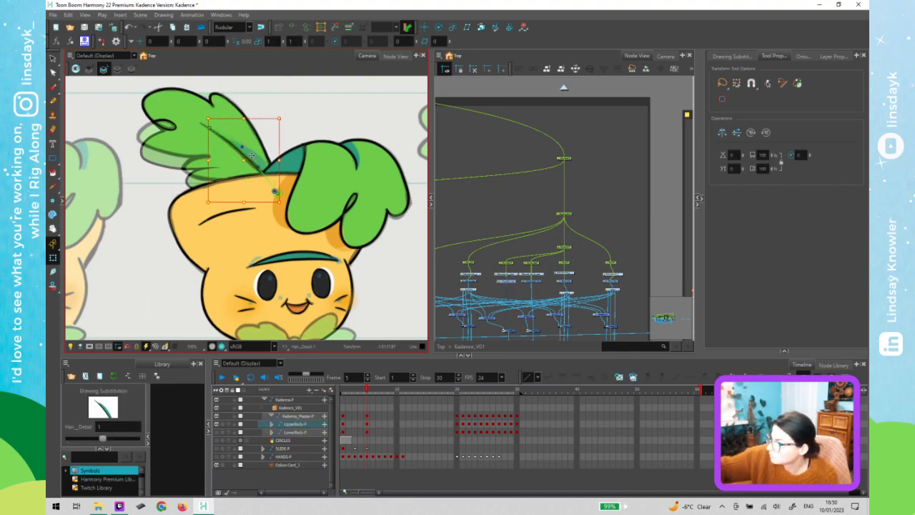
{"action": "left_click", "coordinate": [207, 127]}
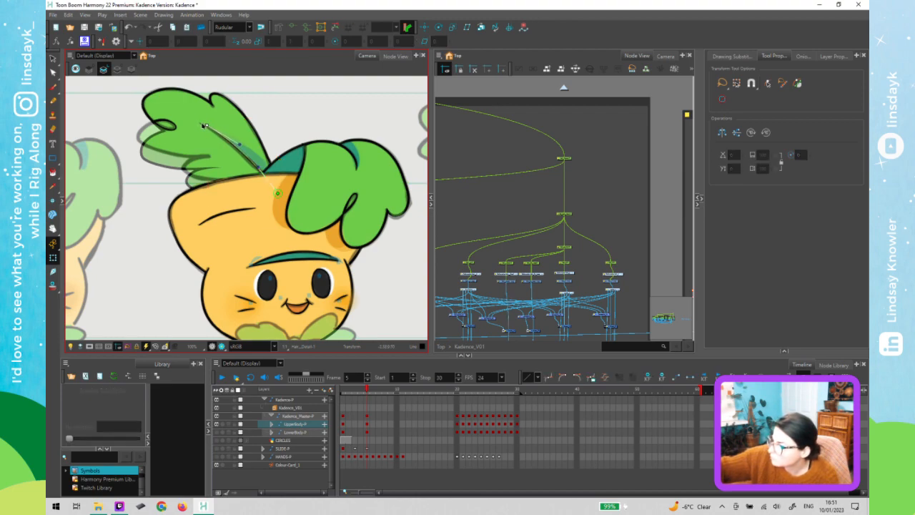
Try to shift the whole vein detail of the back leaf slightly upward
{"action": "left_click", "coordinate": [258, 158]}
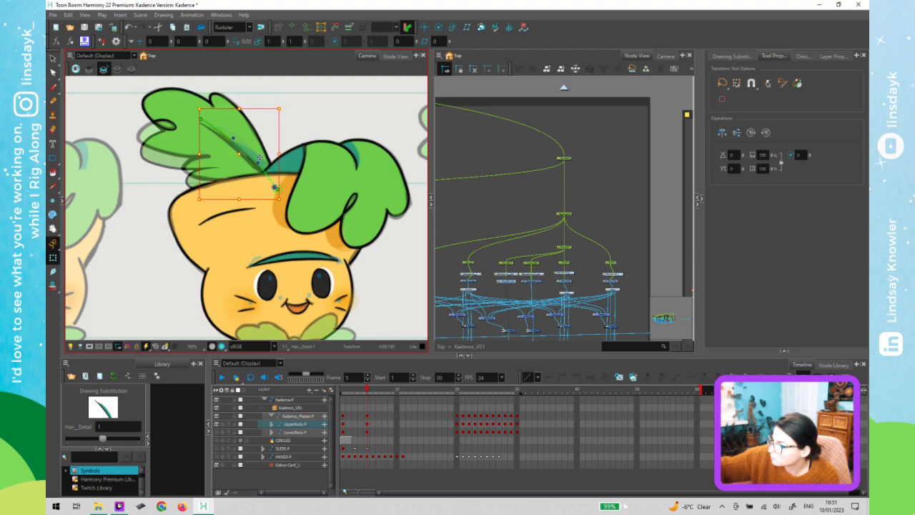
{"action": "key", "text": "ctrl+z"}
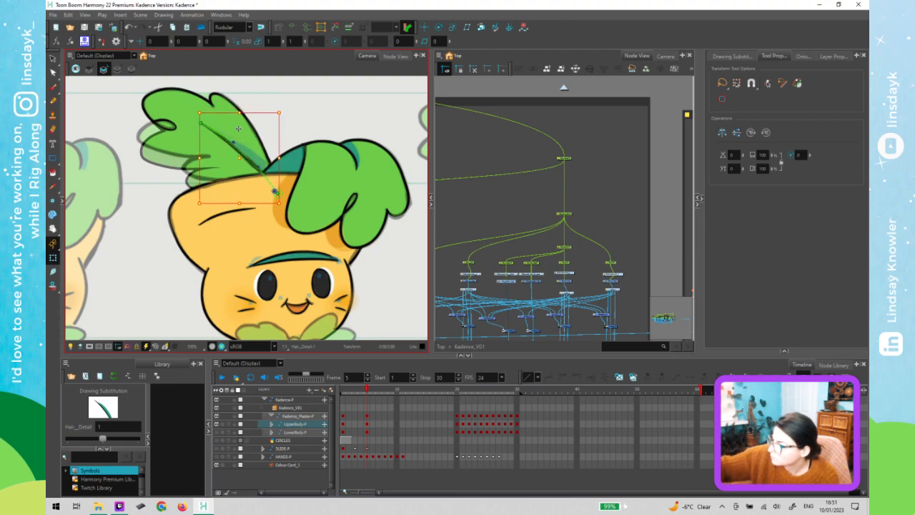
{"action": "left_click", "coordinate": [277, 158]}
{"action": "left_click", "coordinate": [259, 148]}
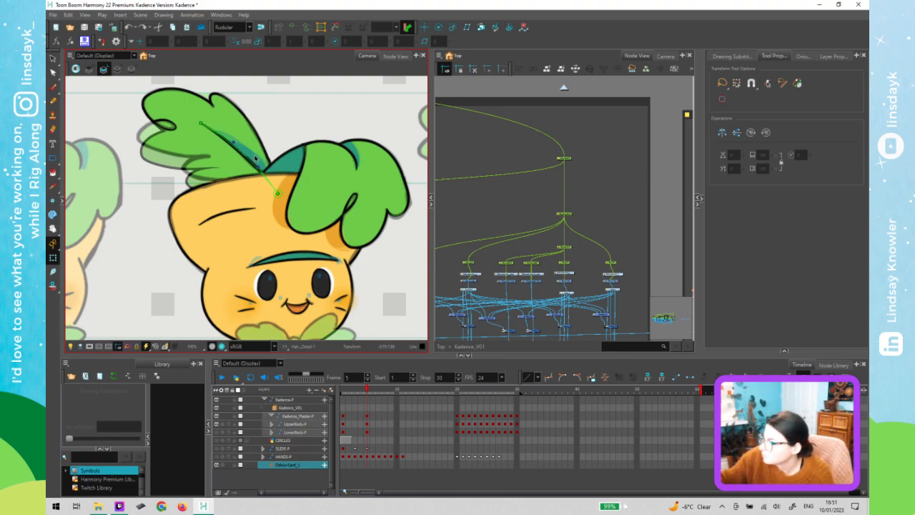
{"action": "left_click", "coordinate": [255, 158]}
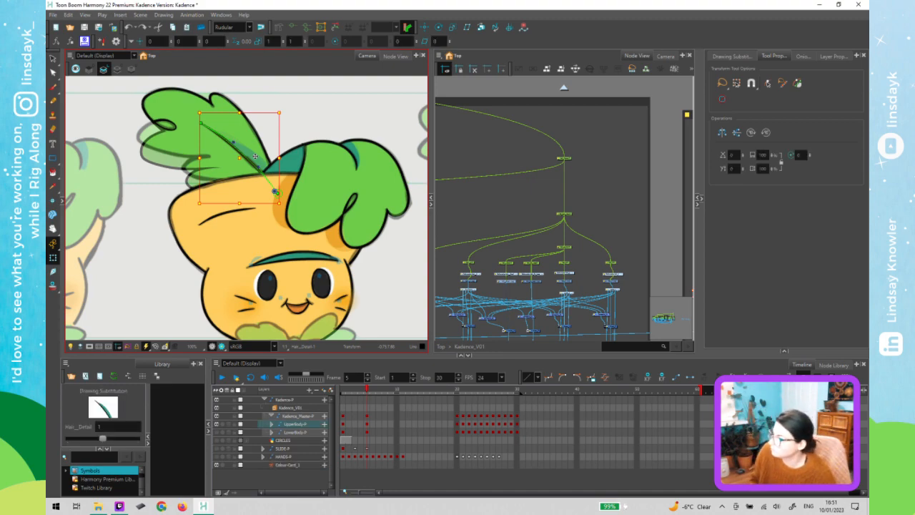
Reshape the middle back leaf (Hair_2) with its deformer, raising the tip and the lower-edge points to the reference outline
{"action": "left_click", "coordinate": [169, 149]}
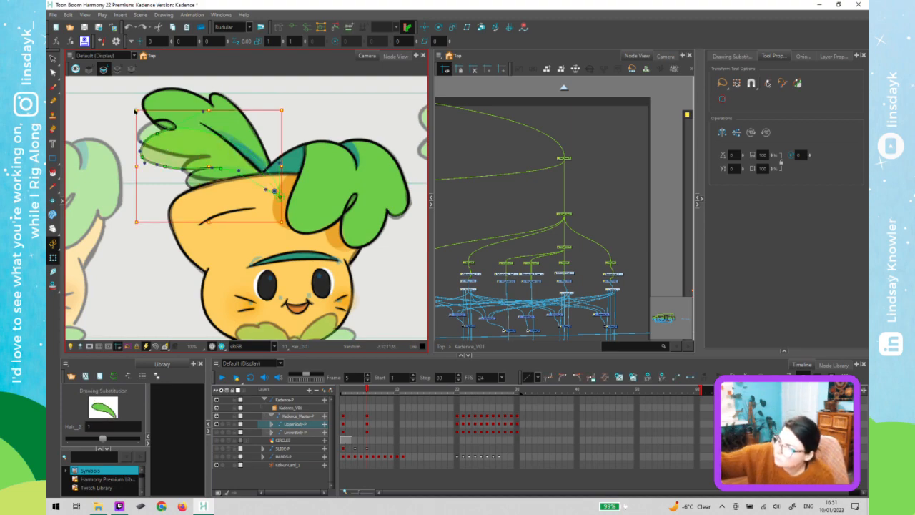
{"action": "left_click", "coordinate": [162, 140]}
{"action": "left_click", "coordinate": [158, 134]}
{"action": "left_click_drag", "start_coordinate": [158, 134], "coordinate": [155, 122]}
{"action": "left_click_drag", "start_coordinate": [143, 157], "coordinate": [168, 152]}
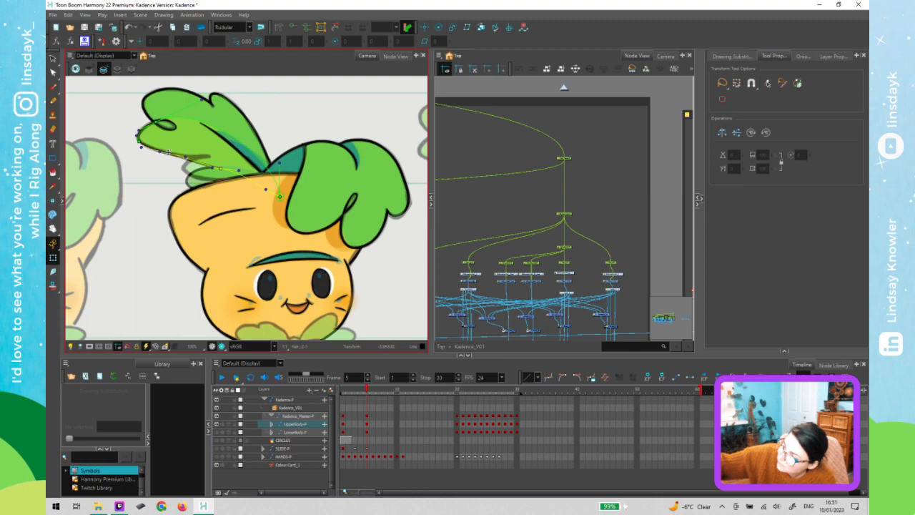
{"action": "left_click_drag", "start_coordinate": [219, 166], "coordinate": [219, 157]}
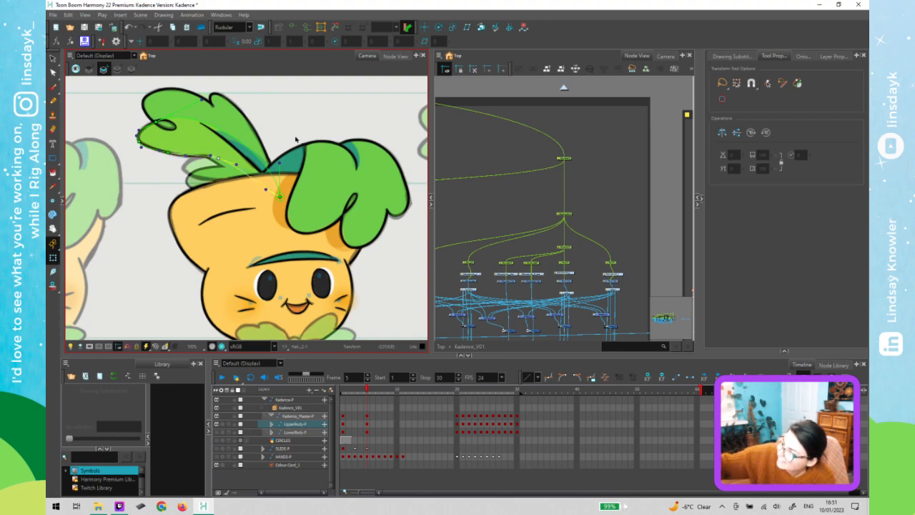
Examine the back leaf's vein detail up close against the reference drawing
{"action": "left_click", "coordinate": [260, 165]}
{"action": "left_click", "coordinate": [264, 174]}
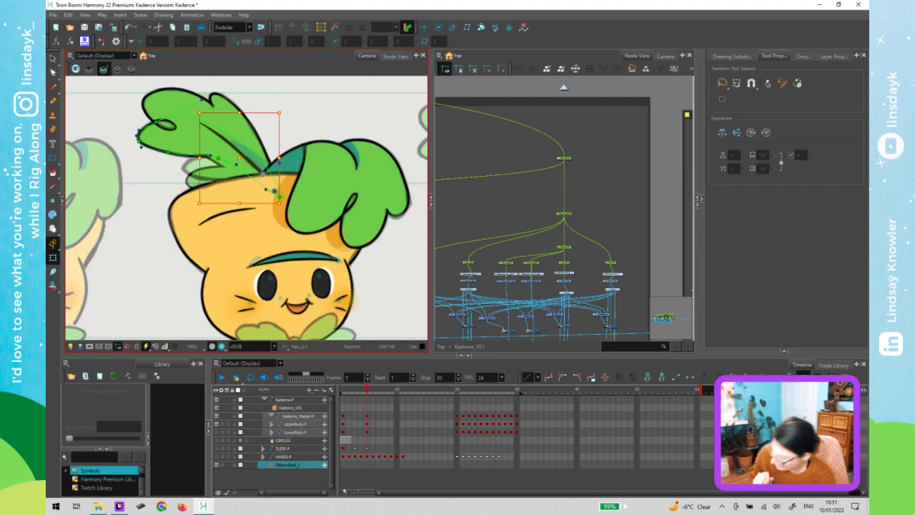
{"action": "scroll", "coordinate": [264, 174], "scroll_direction": "up", "scroll_amount": 2}
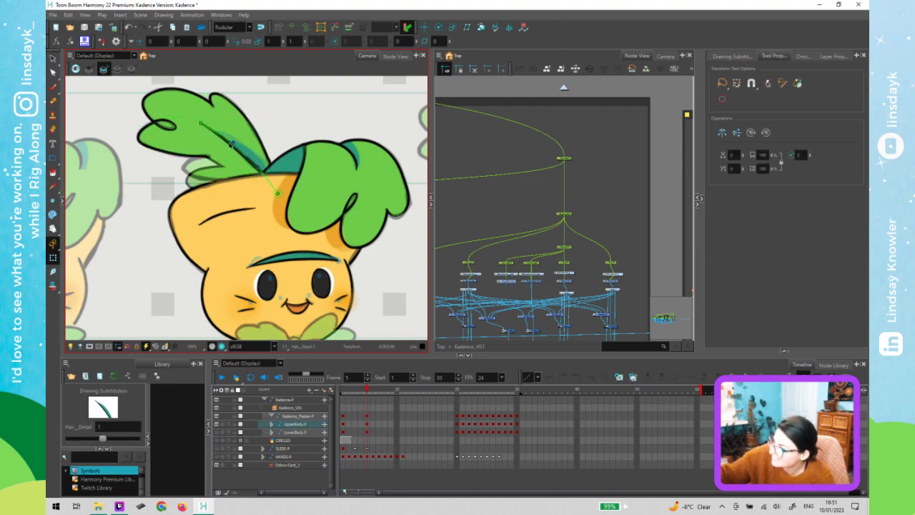
{"action": "left_click", "coordinate": [280, 230]}
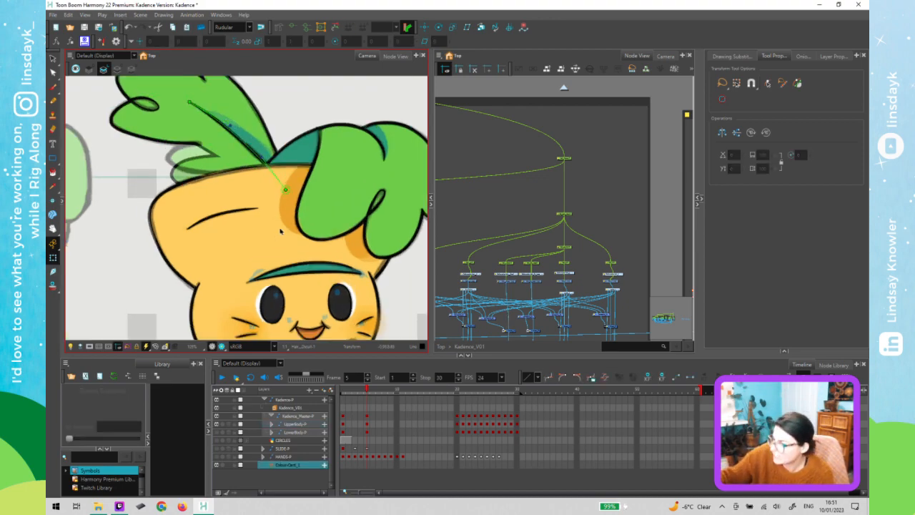
{"action": "scroll", "coordinate": [264, 210], "scroll_direction": "up", "scroll_amount": 2}
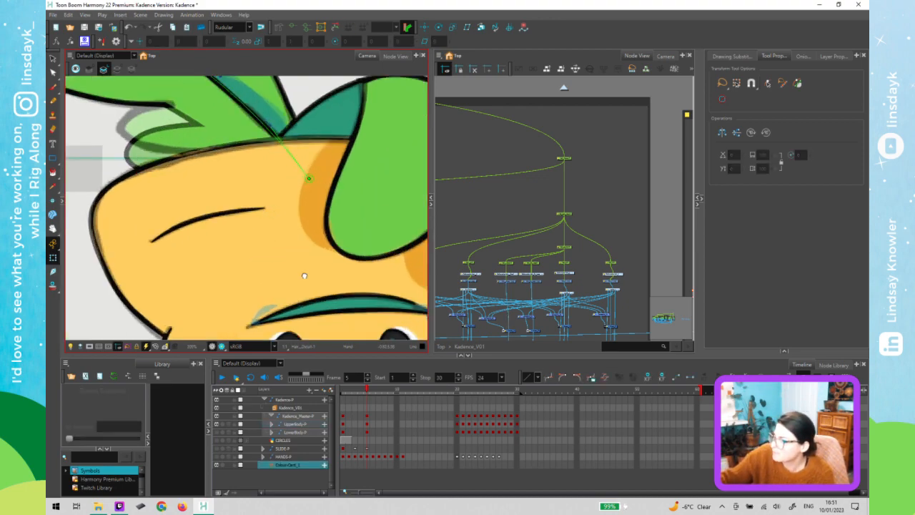
{"action": "scroll", "coordinate": [260, 154], "scroll_direction": "up", "scroll_amount": 3}
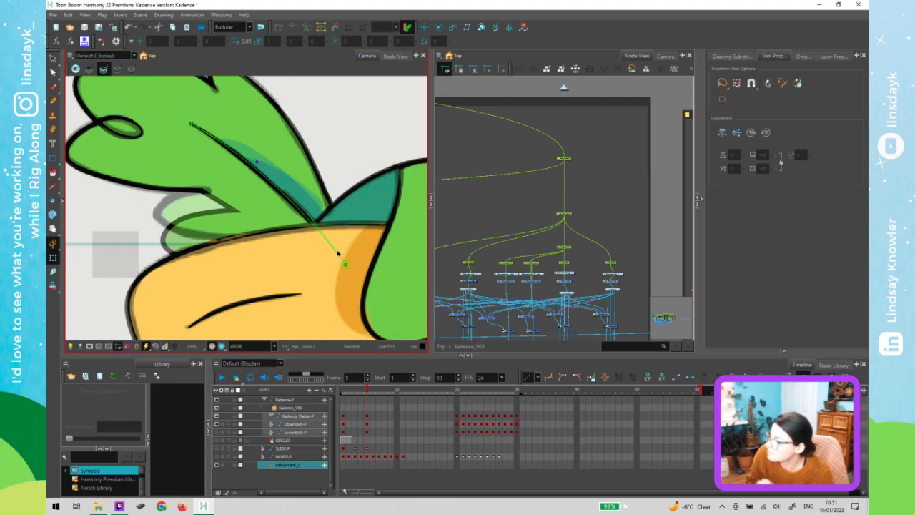
{"action": "left_click", "coordinate": [288, 176]}
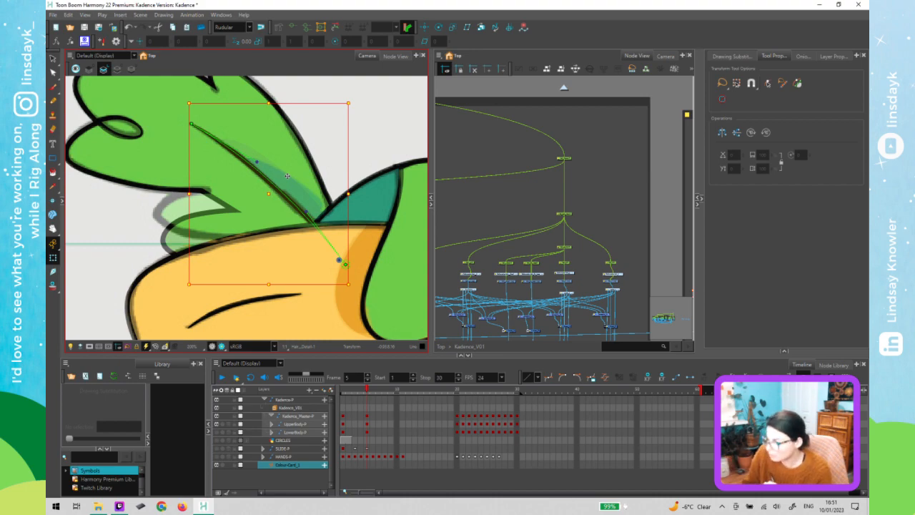
{"action": "scroll", "coordinate": [287, 175], "scroll_direction": "down", "scroll_amount": 1}
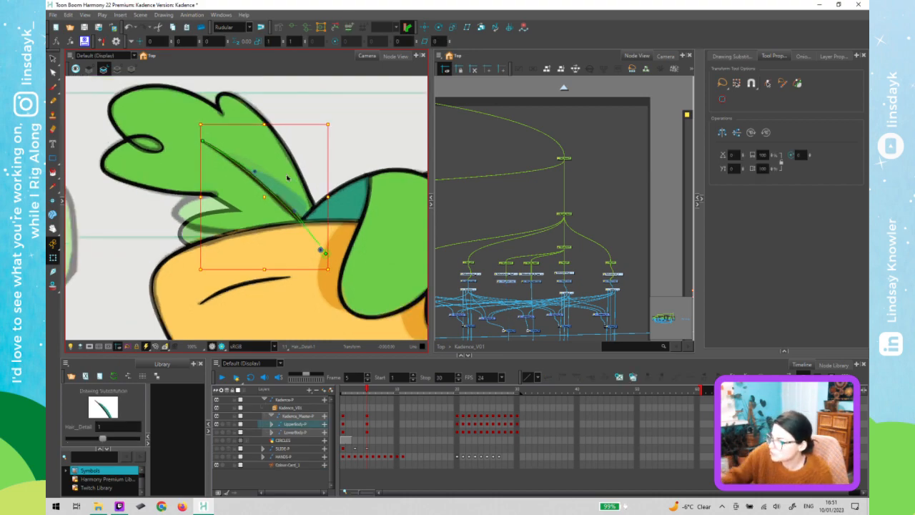
{"action": "scroll", "coordinate": [287, 176], "scroll_direction": "down", "scroll_amount": 1}
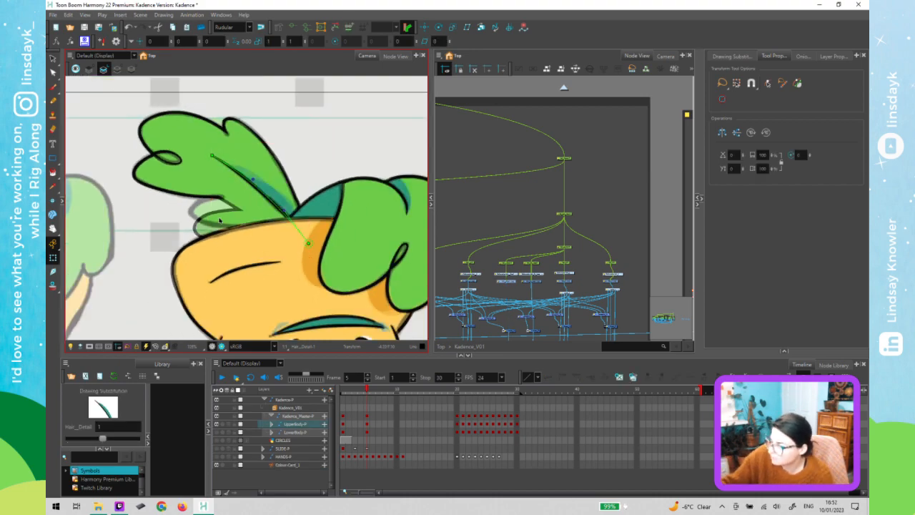
Rotate the lowest back leaf (Hair_1) slightly clockwise and reshape its deformer, pulling the tip outward and adjusting the upper-edge point and its handle
{"action": "left_click", "coordinate": [220, 218]}
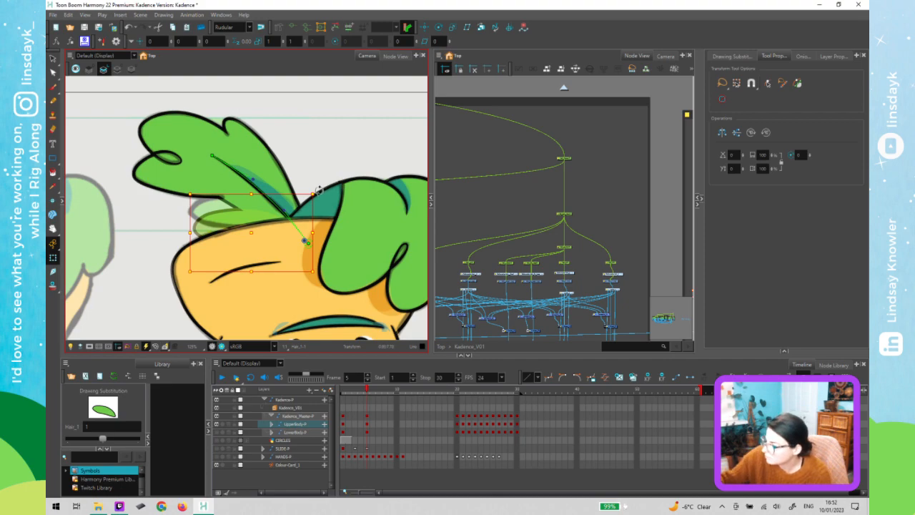
{"action": "left_click_drag", "start_coordinate": [321, 194], "coordinate": [326, 201]}
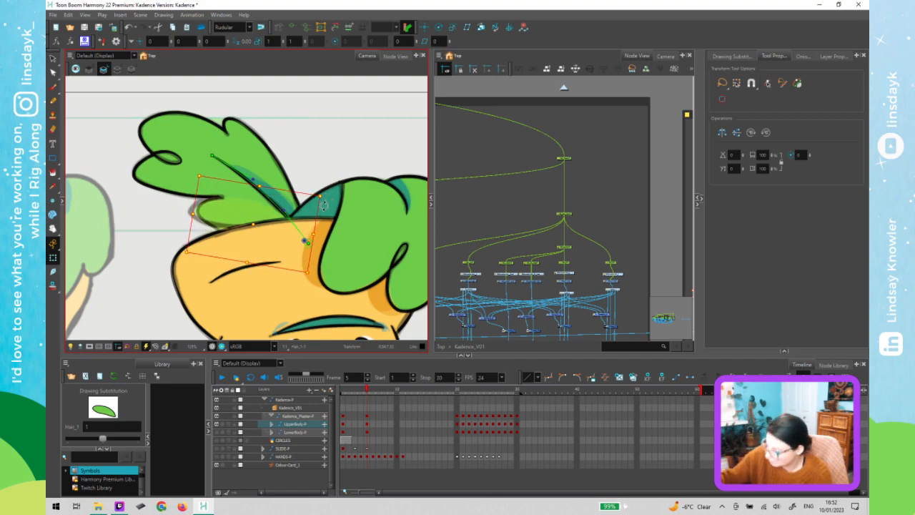
{"action": "key", "text": "shift+F11"}
{"action": "left_click", "coordinate": [195, 213]}
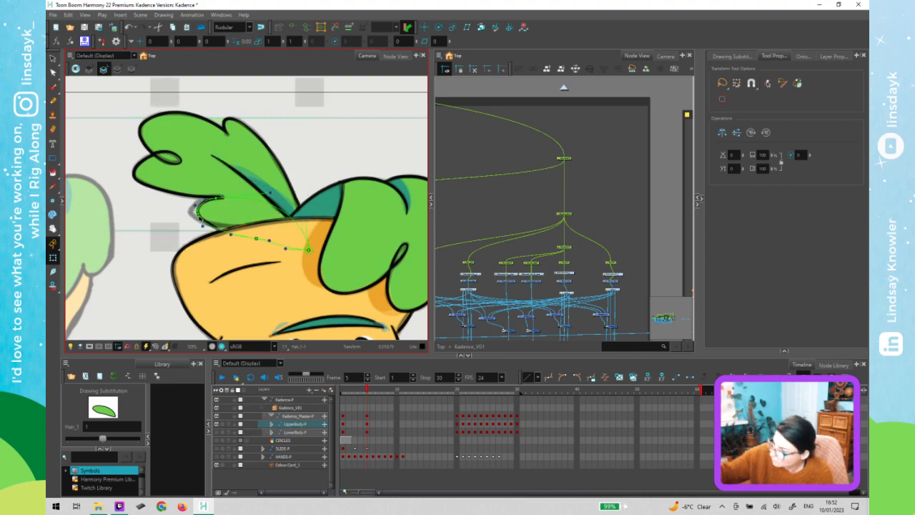
{"action": "left_click", "coordinate": [194, 213]}
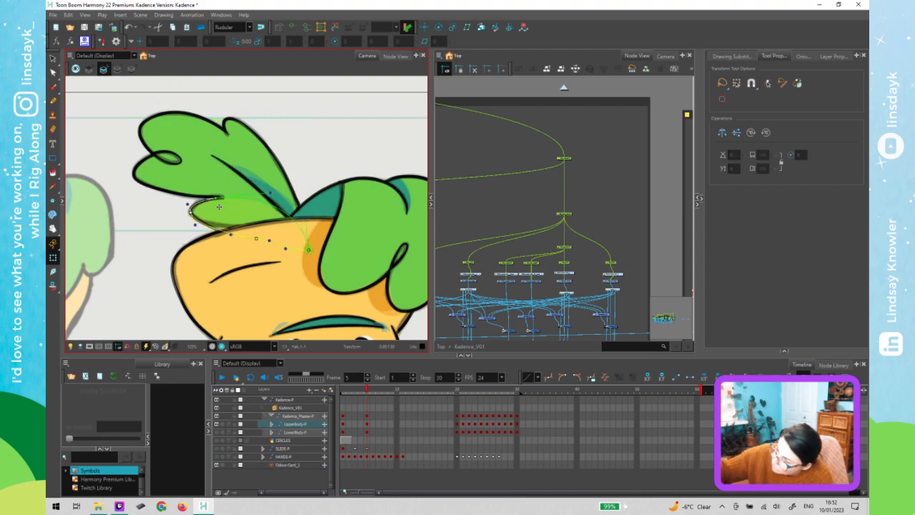
{"action": "left_click", "coordinate": [217, 194]}
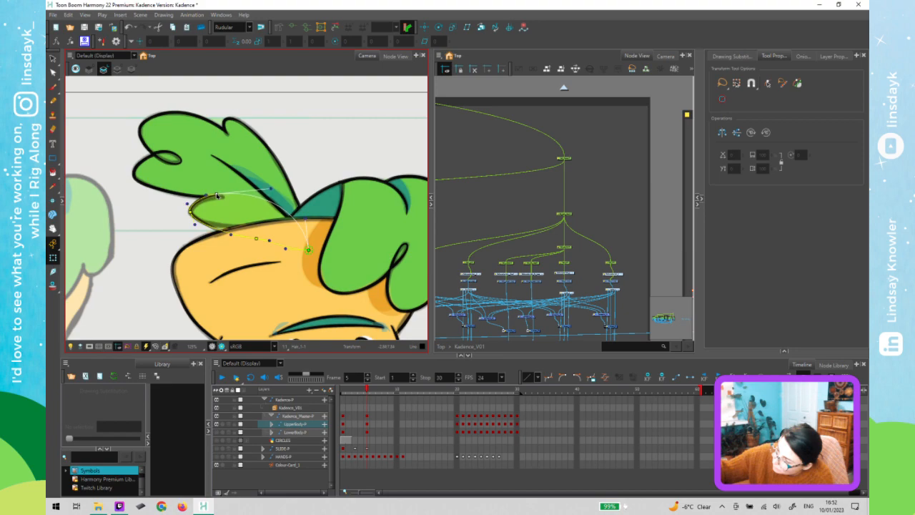
{"action": "left_click_drag", "start_coordinate": [222, 197], "coordinate": [222, 199]}
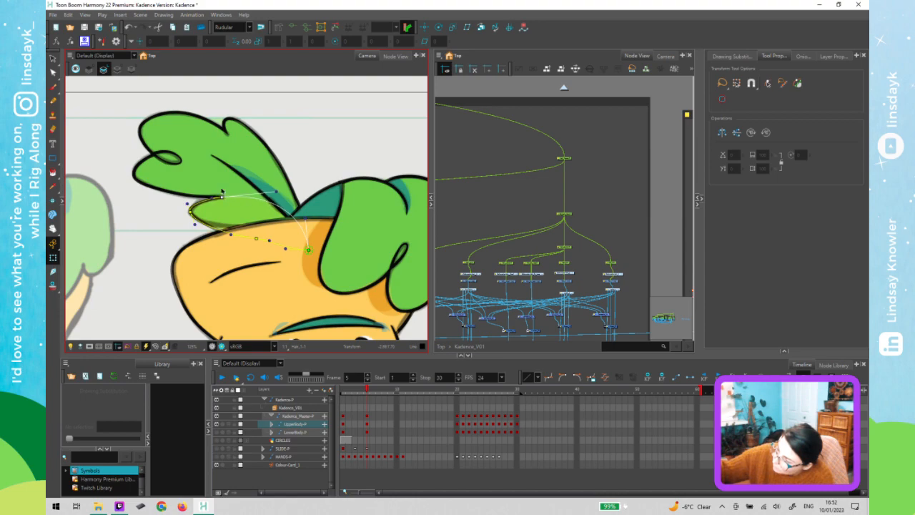
{"action": "left_click", "coordinate": [213, 200]}
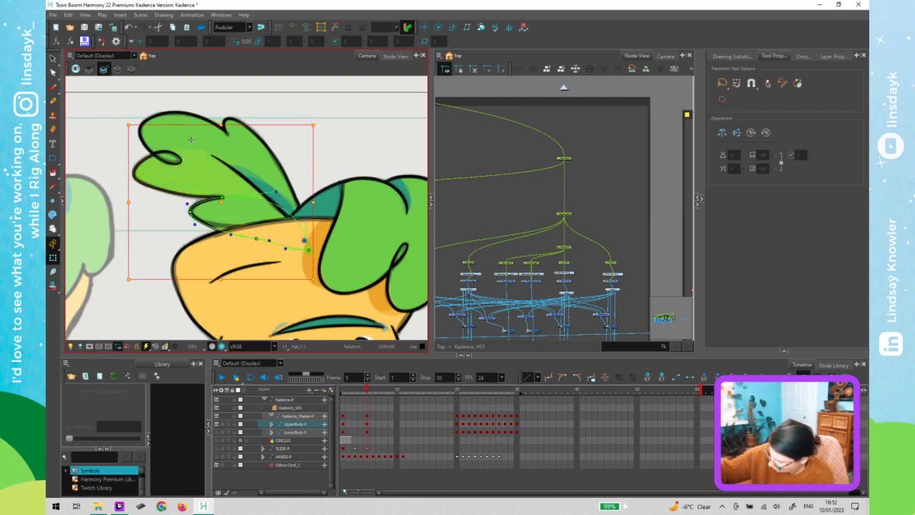
{"action": "left_click", "coordinate": [210, 197]}
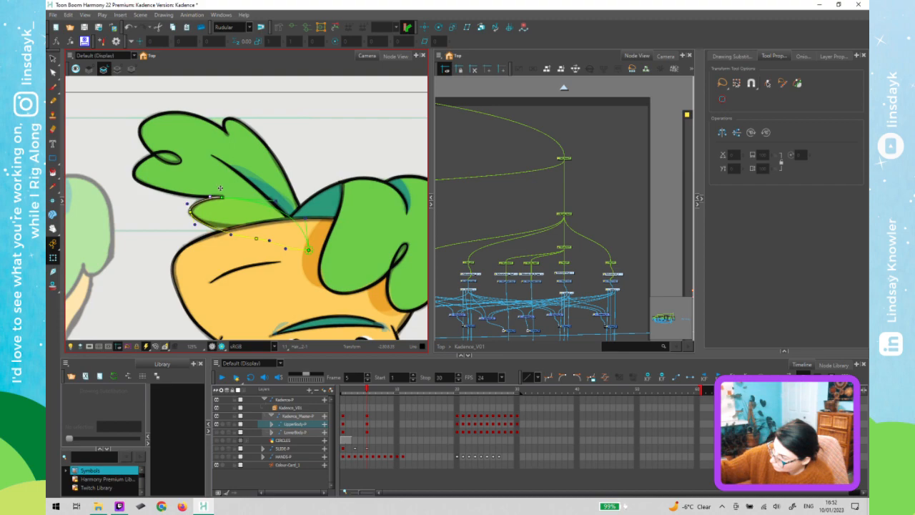
Lower the deformer point on the underside of the middle back leaf (Hair_2) slightly, near where it meets the lowest leaf
{"action": "left_click", "coordinate": [225, 185]}
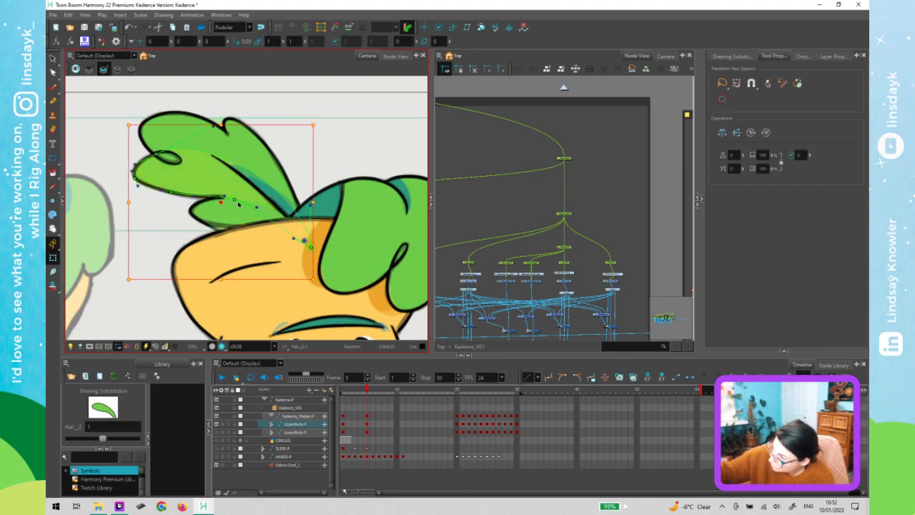
{"action": "left_click", "coordinate": [236, 201]}
{"action": "left_click_drag", "start_coordinate": [235, 204], "coordinate": [234, 205]}
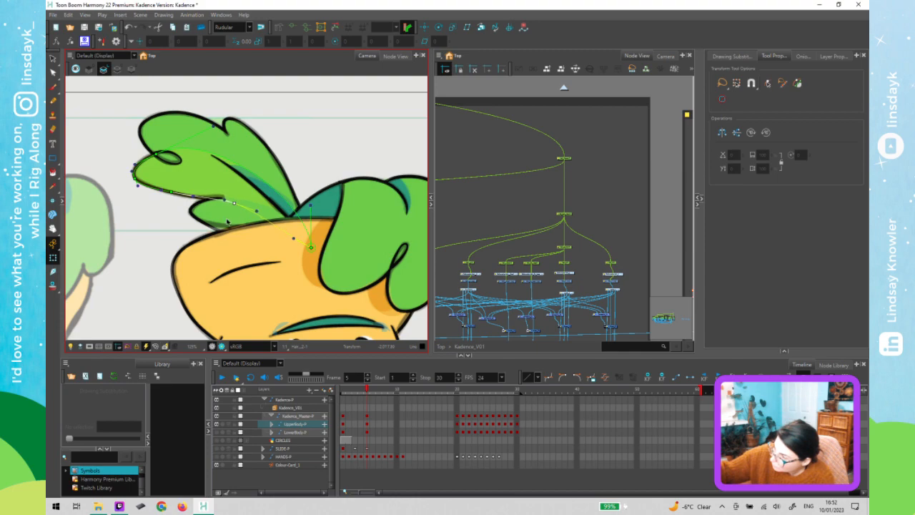
Raise the lower-edge deformer point of the lowest back leaf (Hair_1) and its curve handle near the base
{"action": "left_click", "coordinate": [227, 220]}
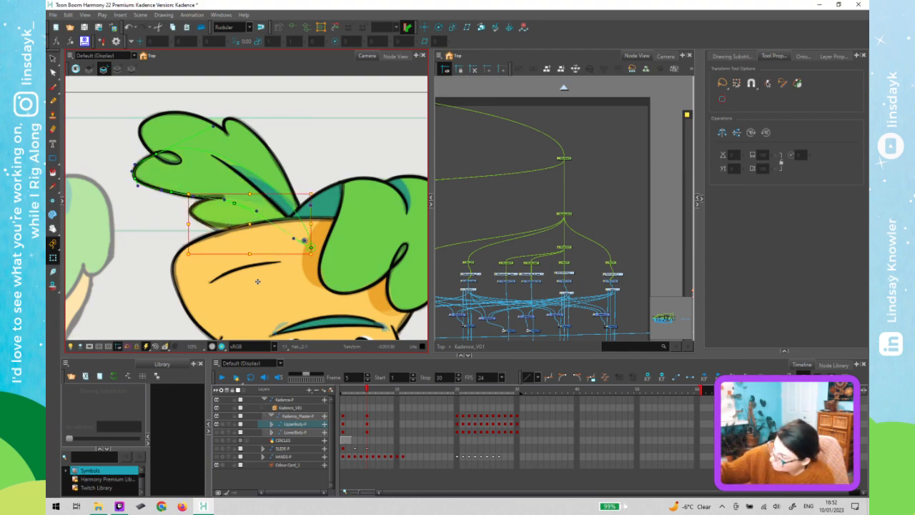
{"action": "left_click", "coordinate": [256, 236]}
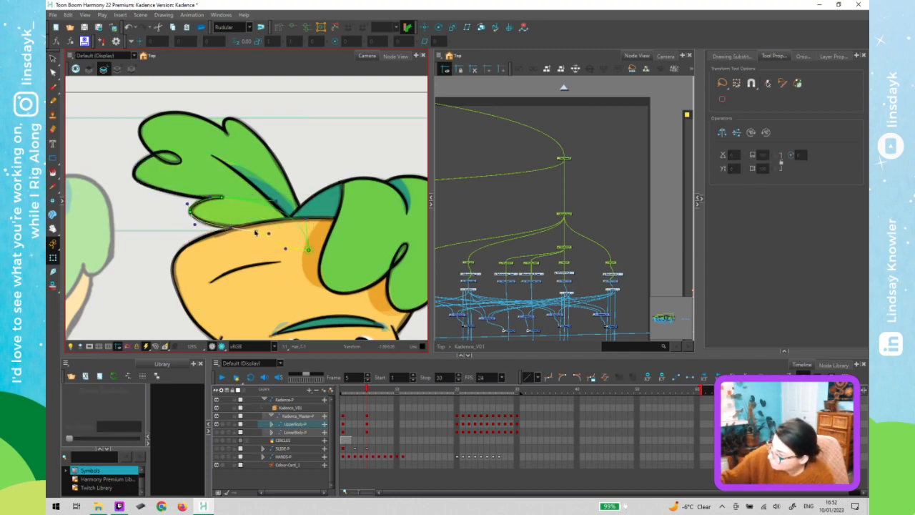
{"action": "left_click_drag", "start_coordinate": [286, 246], "coordinate": [287, 242]}
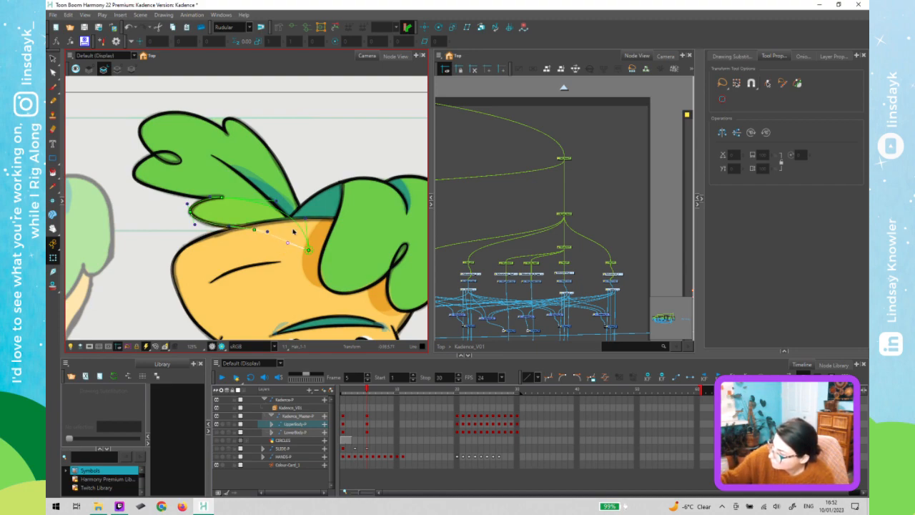
Adjust the inner-edge deformer point of the outermost front bang (Bangs_FR_3) to follow the reference outline
{"action": "left_click", "coordinate": [342, 160]}
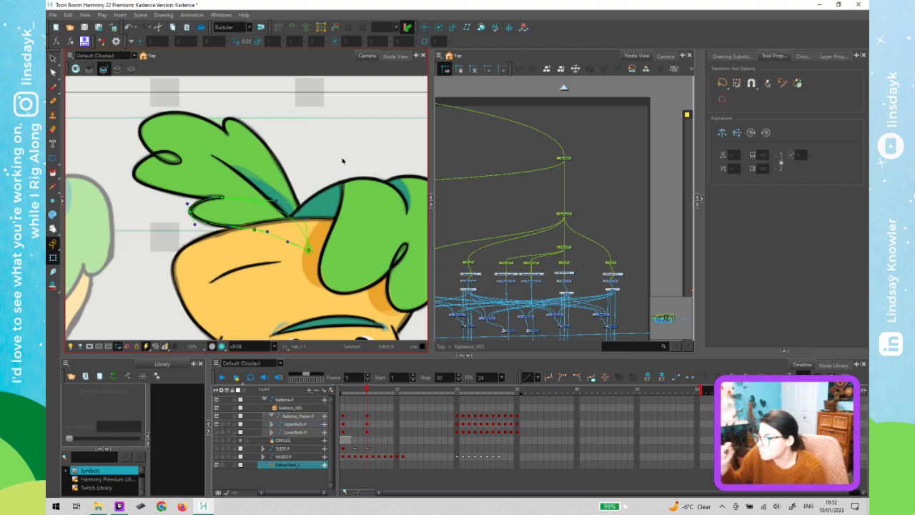
{"action": "key", "text": "2"}
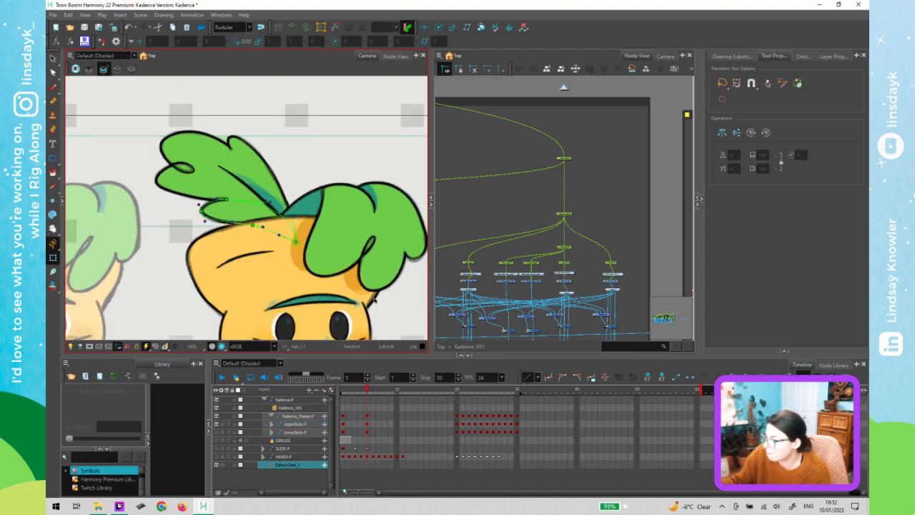
{"action": "key", "text": "2"}
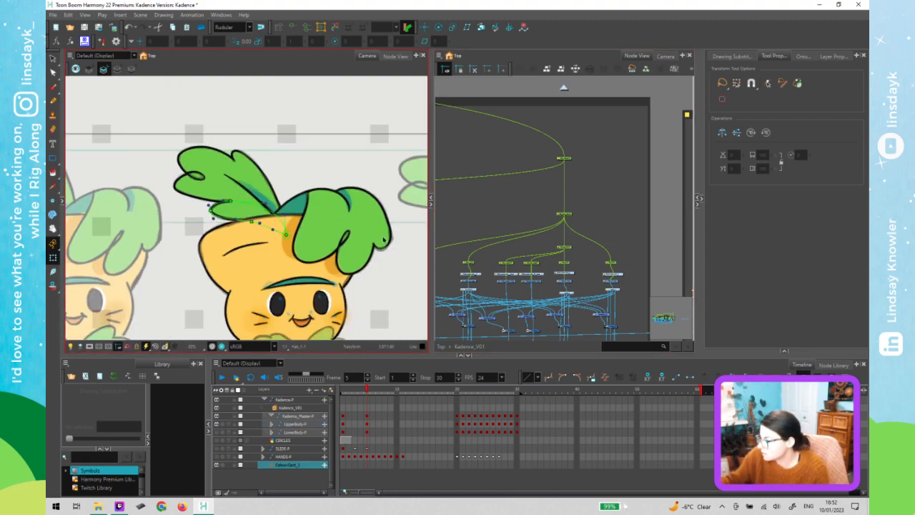
{"action": "left_click", "coordinate": [387, 245]}
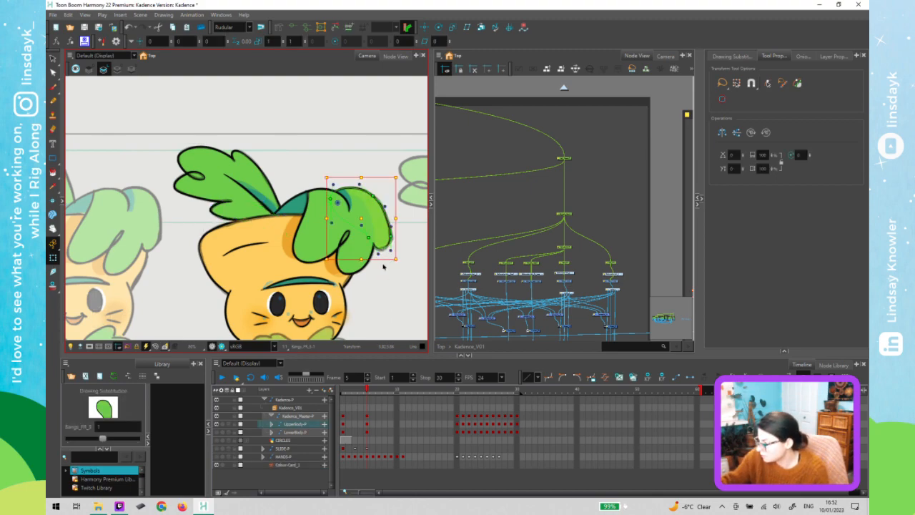
{"action": "left_click", "coordinate": [369, 238]}
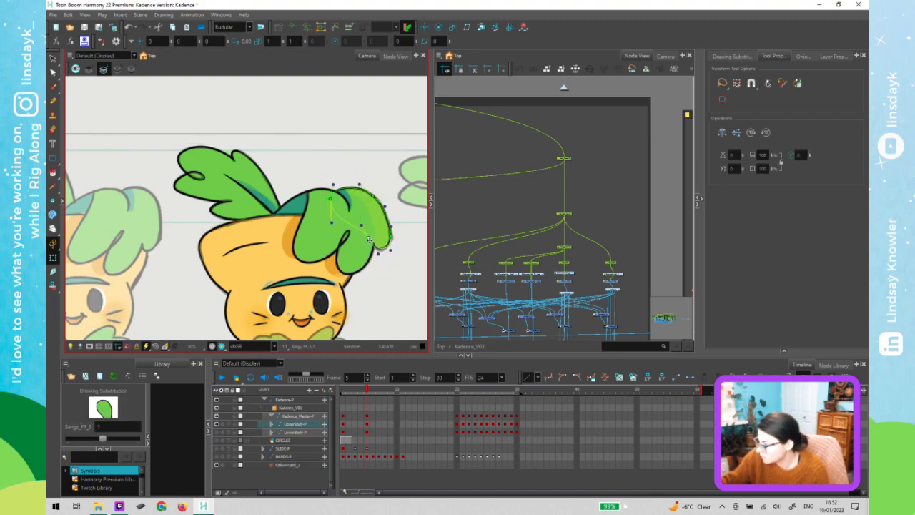
{"action": "left_click", "coordinate": [395, 281]}
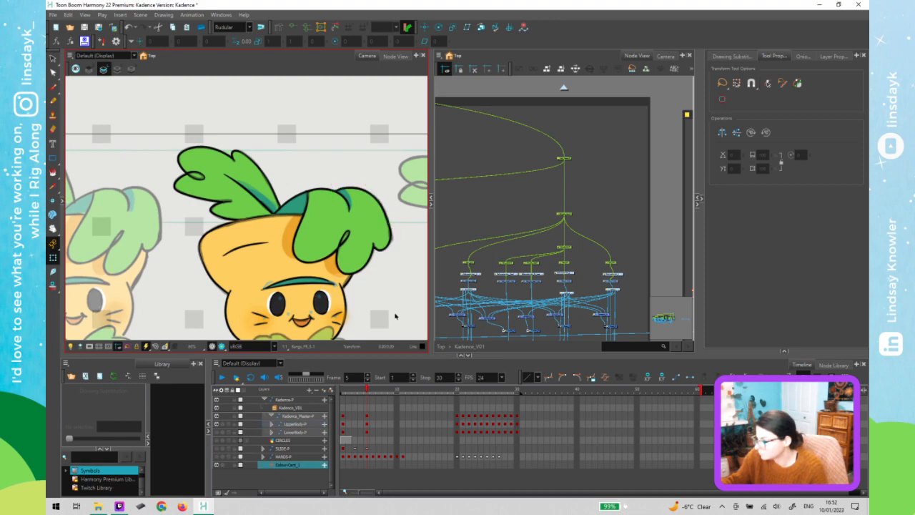
Adjust the forehead deformer's curve handle beside the brow, where the head narrows beneath the front bangs
{"action": "key", "text": "2"}
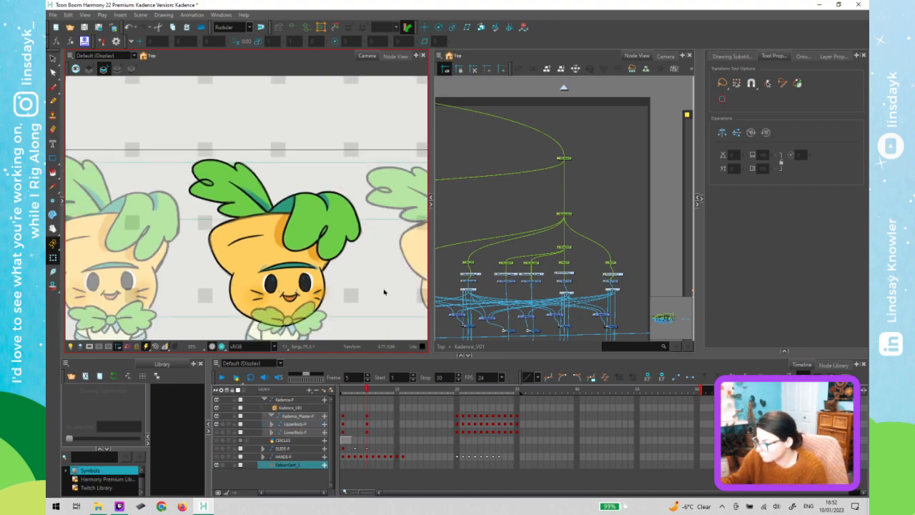
{"action": "left_click", "coordinate": [329, 270]}
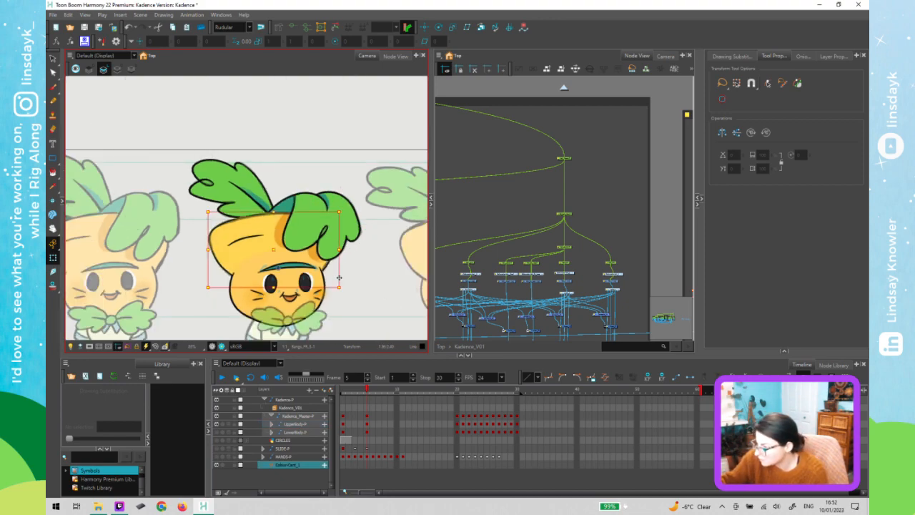
{"action": "scroll", "coordinate": [329, 263], "scroll_direction": "up", "scroll_amount": 3}
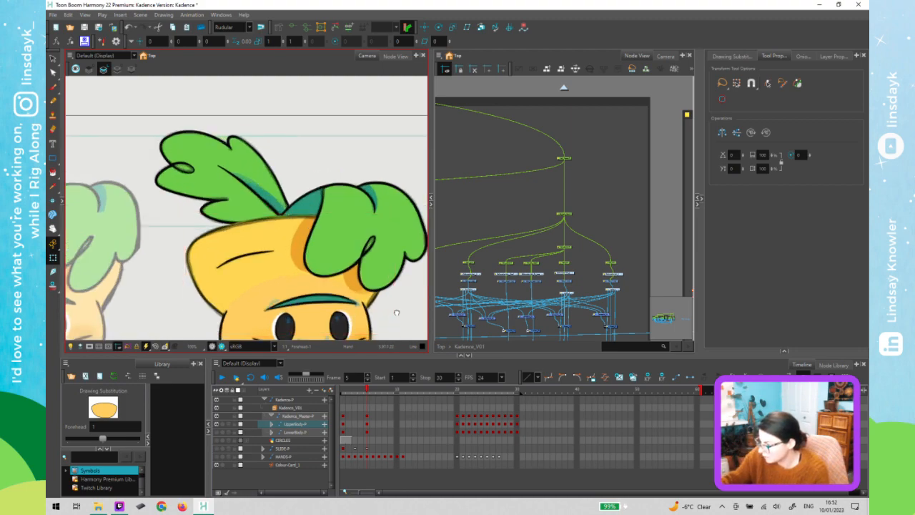
{"action": "mouse_move", "coordinate": [359, 280]}
{"action": "left_mouse_down"}
{"action": "mouse_move", "coordinate": [324, 252]}
{"action": "mouse_move", "coordinate": [334, 257]}
{"action": "left_mouse_up"}
{"action": "left_click", "coordinate": [337, 261]}
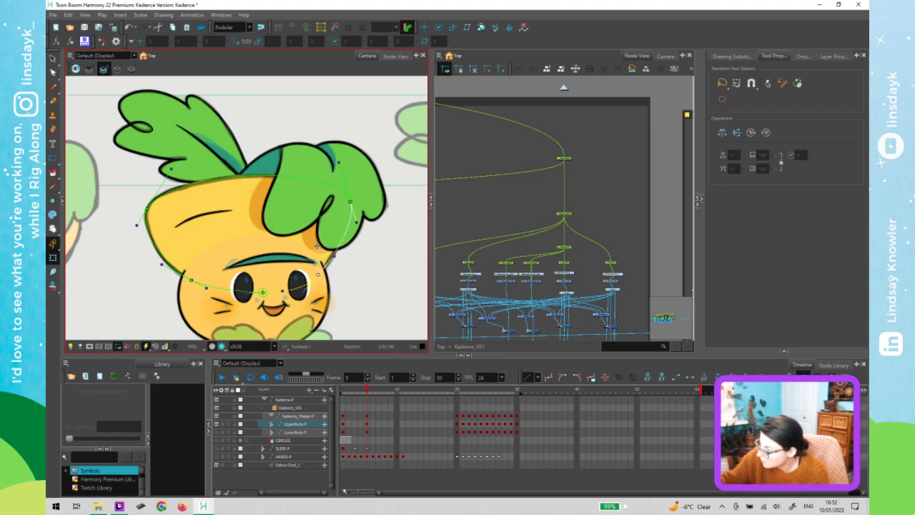
Raise the bottom deformer point of the front bang's shadow (Bangs_FR_Shd_2) slightly so it fits the forehead edge
{"action": "left_click", "coordinate": [317, 248]}
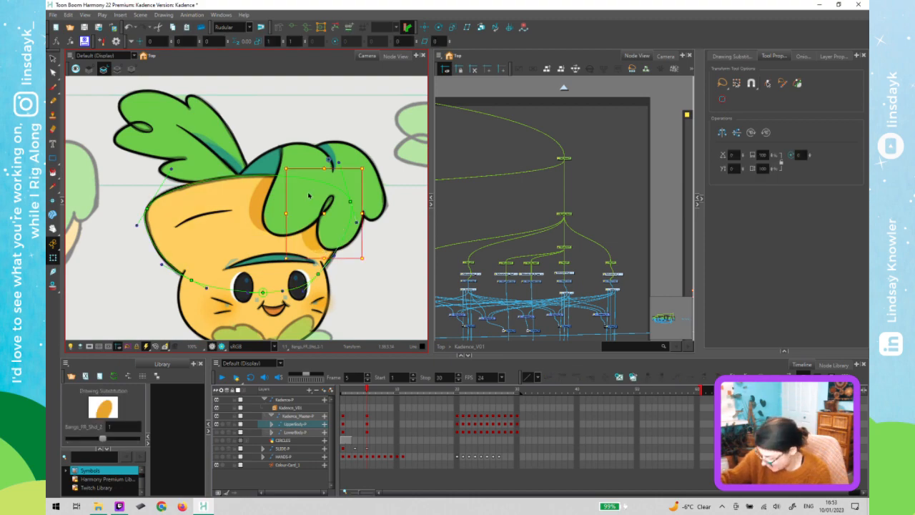
{"action": "key", "text": "Escape"}
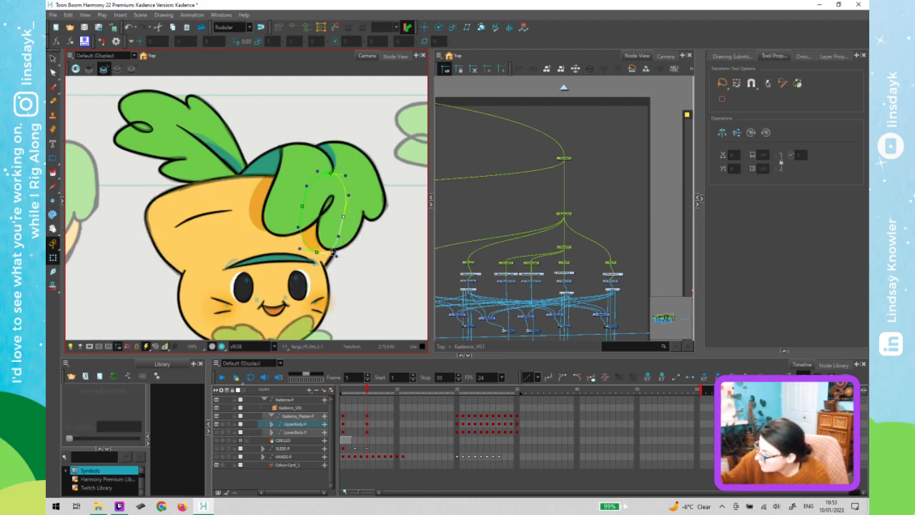
{"action": "left_click", "coordinate": [334, 255]}
{"action": "left_click", "coordinate": [316, 251]}
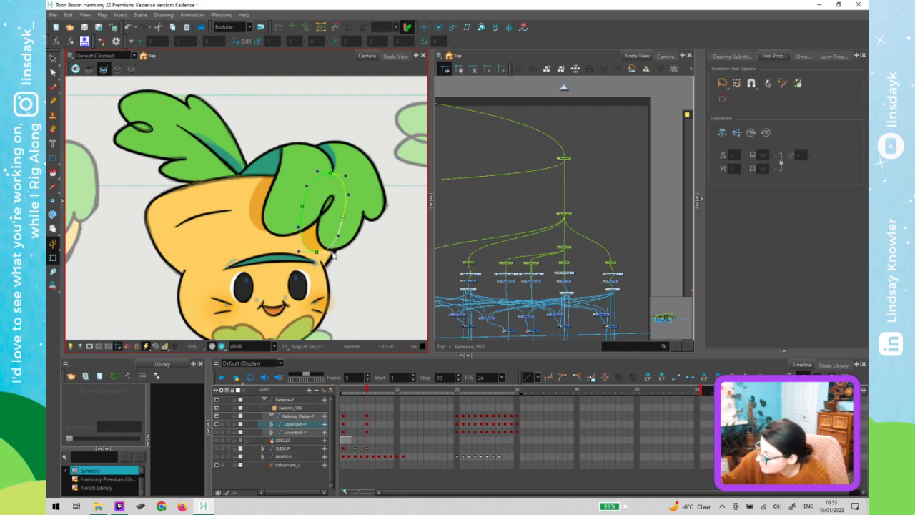
{"action": "left_click_drag", "start_coordinate": [316, 250], "coordinate": [316, 248]}
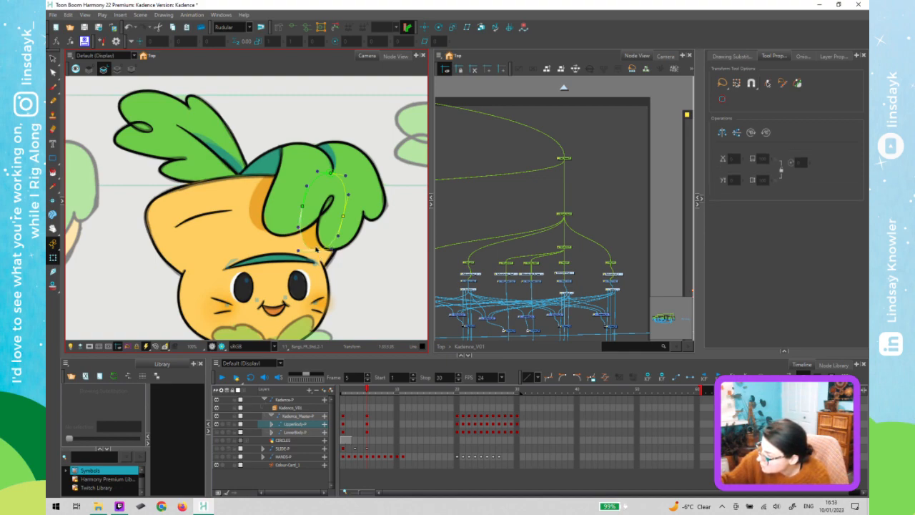
{"action": "left_click", "coordinate": [352, 280]}
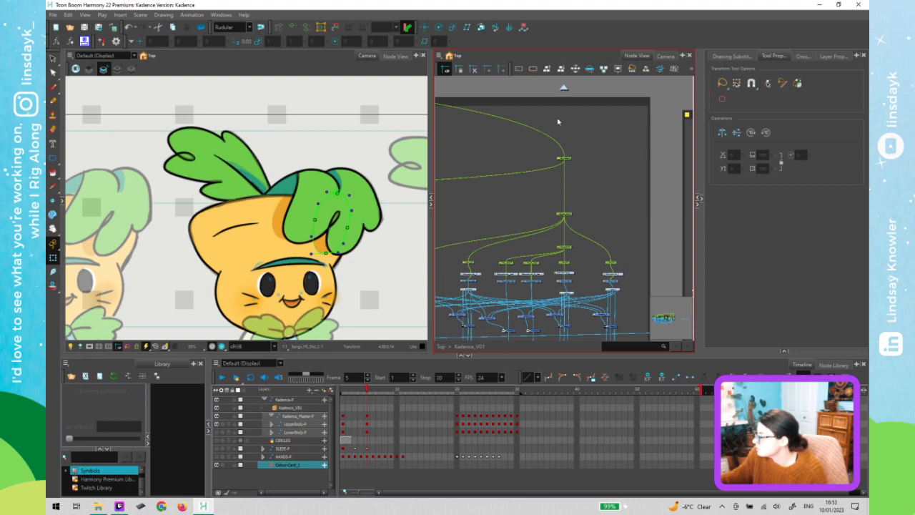
Leave the character group and disable the _KadeFinal reference drawing in the top-level network
{"action": "left_click", "coordinate": [564, 90]}
{"action": "left_click_drag", "start_coordinate": [653, 238], "coordinate": [494, 231]}
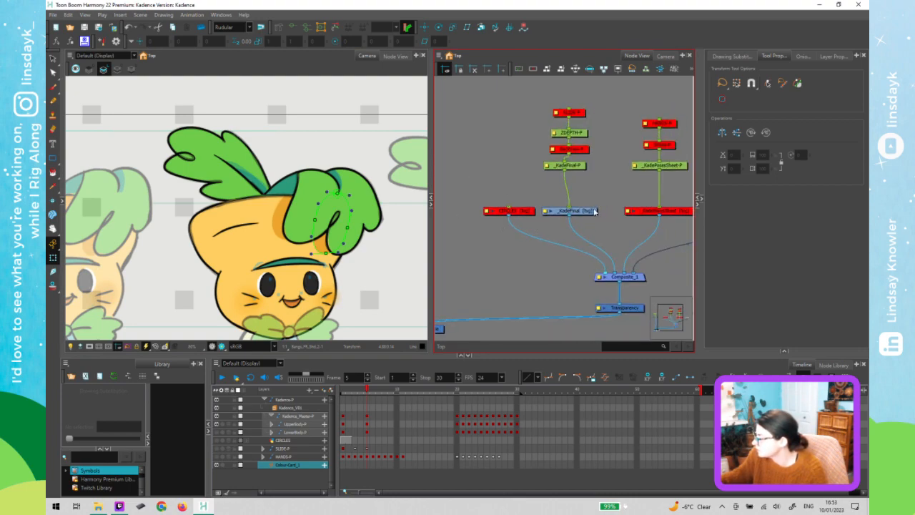
{"action": "key", "text": "d"}
{"action": "left_click", "coordinate": [335, 298]}
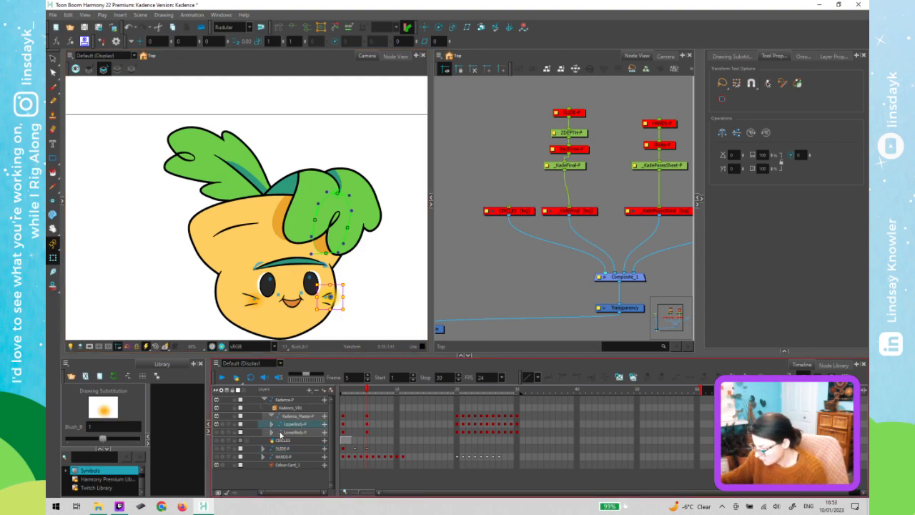
Collapse the Kadence_Master-P layer and convert its frame 1 keyframe to a motion keyframe
{"action": "left_click", "coordinate": [272, 416]}
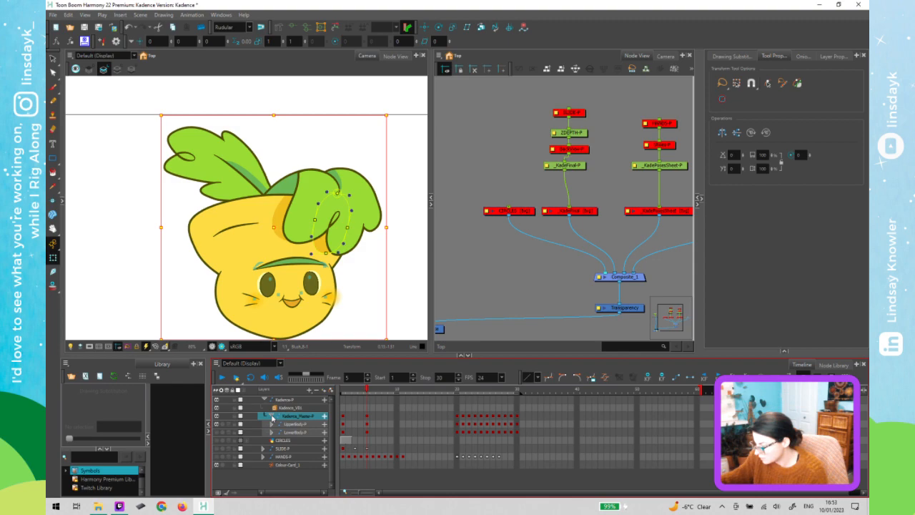
{"action": "left_click", "coordinate": [272, 417]}
{"action": "left_click", "coordinate": [344, 417]}
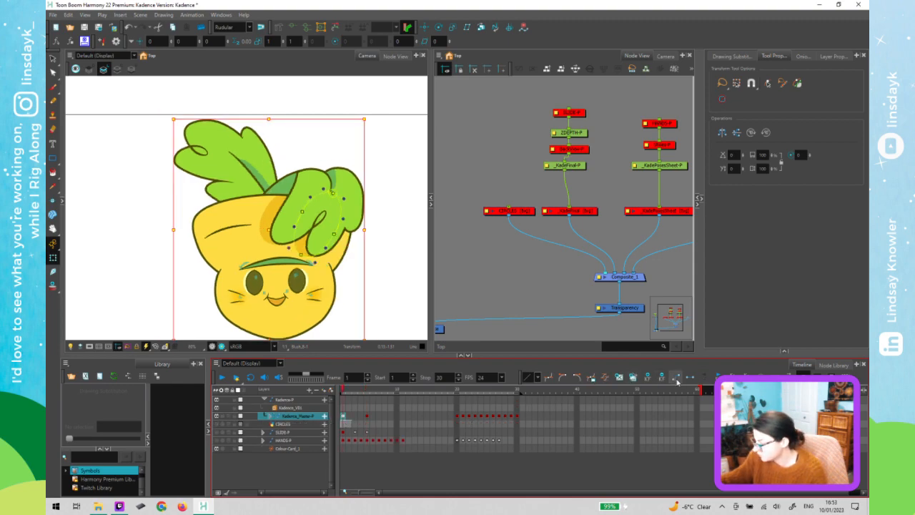
Scrub between frames 1 and 5 to check how the head turn interpolates
{"action": "scroll", "coordinate": [242, 251], "scroll_direction": "down", "scroll_amount": 1}
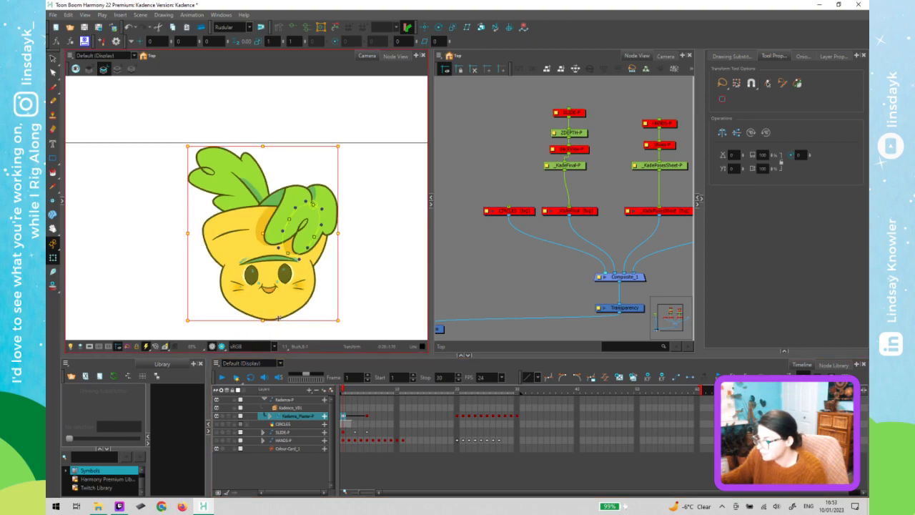
{"action": "left_click", "coordinate": [346, 391]}
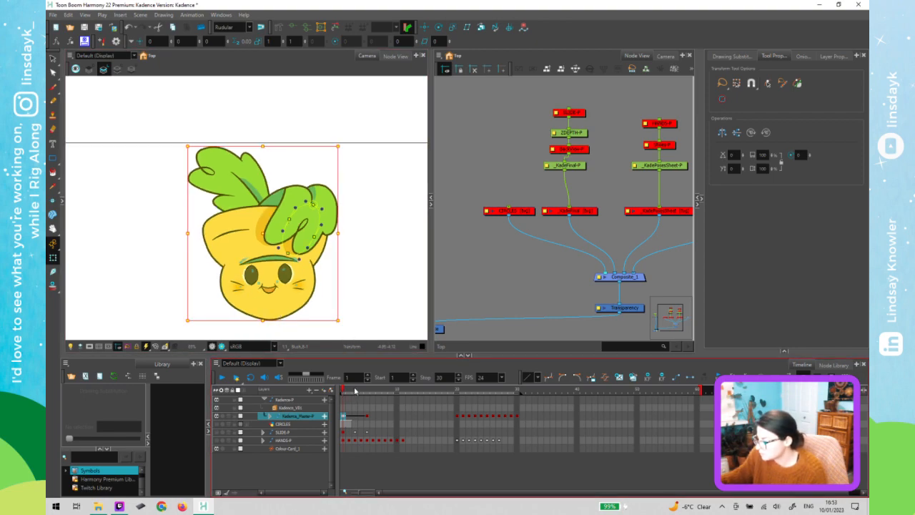
{"action": "key", "text": "period"}
{"action": "key", "text": "period"}
{"action": "key", "text": "period"}
{"action": "mouse_move", "coordinate": [355, 394]}
{"action": "left_mouse_down"}
{"action": "mouse_move", "coordinate": [346, 395]}
{"action": "mouse_move", "coordinate": [371, 395]}
{"action": "mouse_move", "coordinate": [341, 397]}
{"action": "left_mouse_up"}
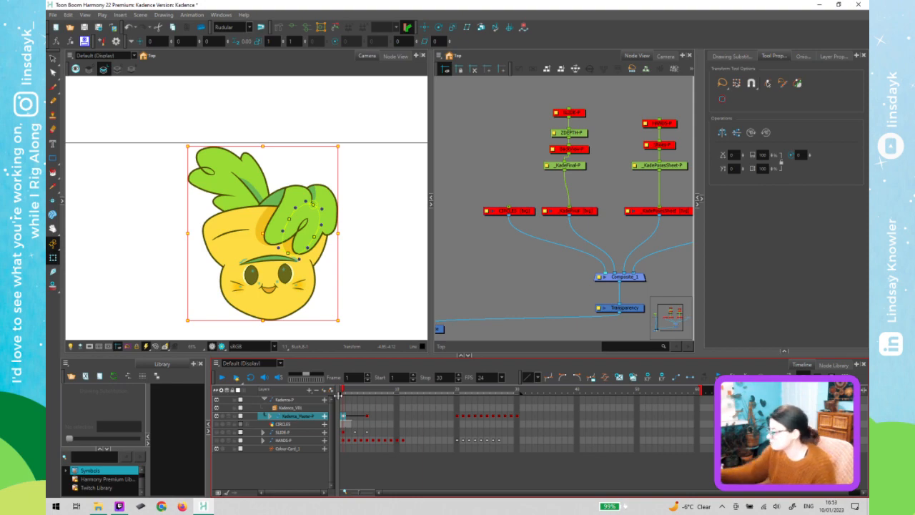
{"action": "left_click_drag", "start_coordinate": [347, 391], "coordinate": [364, 393]}
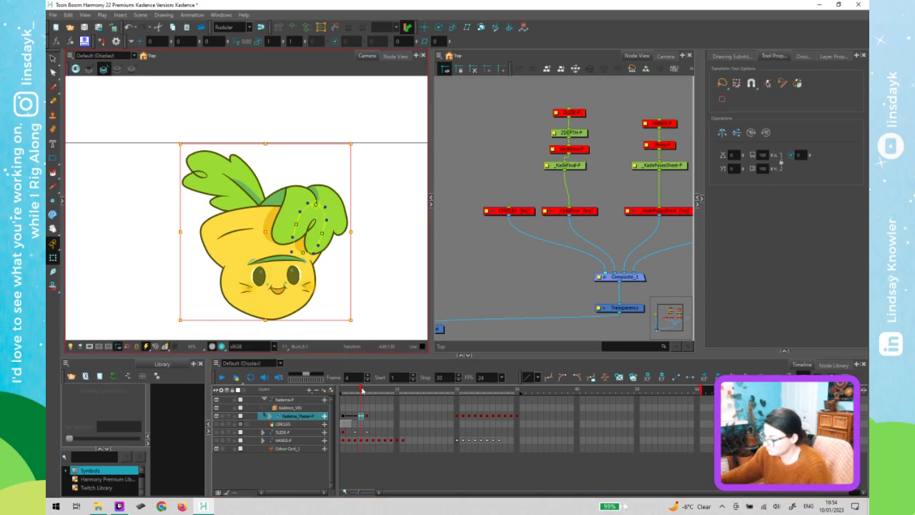
{"action": "left_click_drag", "start_coordinate": [349, 393], "coordinate": [369, 394]}
Enable the _KadeFinal reference drawing again and bring the full reference figure into view at frame 5
{"action": "left_click", "coordinate": [621, 230]}
{"action": "left_click", "coordinate": [579, 212]}
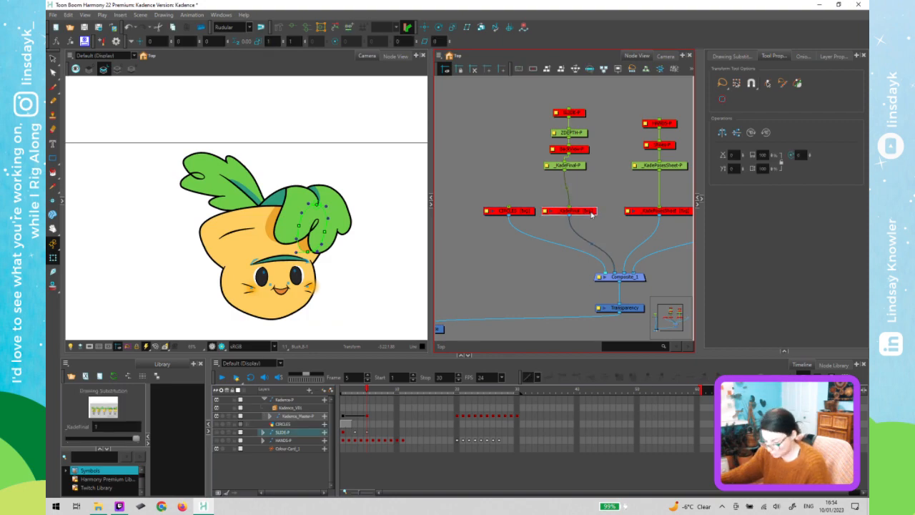
{"action": "scroll", "coordinate": [318, 286], "scroll_direction": "down", "scroll_amount": 4}
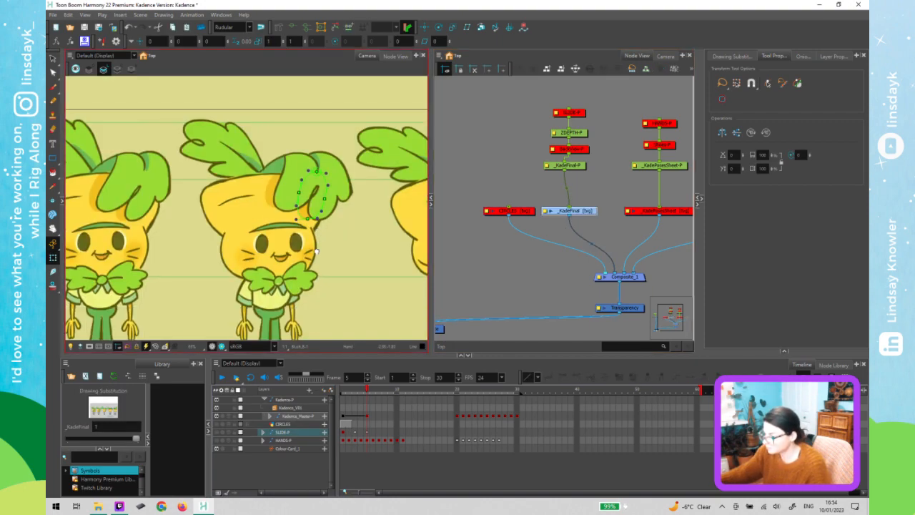
{"action": "left_click", "coordinate": [477, 293]}
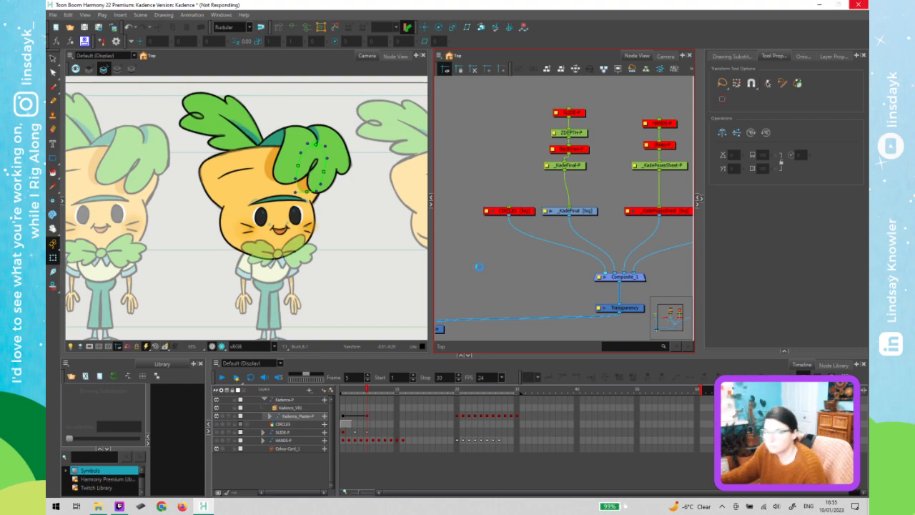
Enter the Kadence_V01 group and enable all nodes in the Body backdrop
{"action": "left_click_drag", "start_coordinate": [482, 274], "coordinate": [597, 259]}
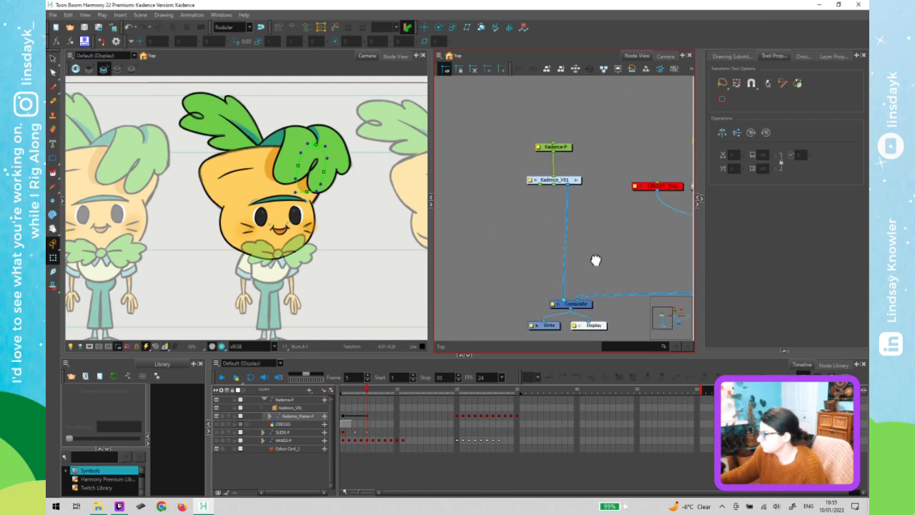
{"action": "left_click", "coordinate": [576, 181]}
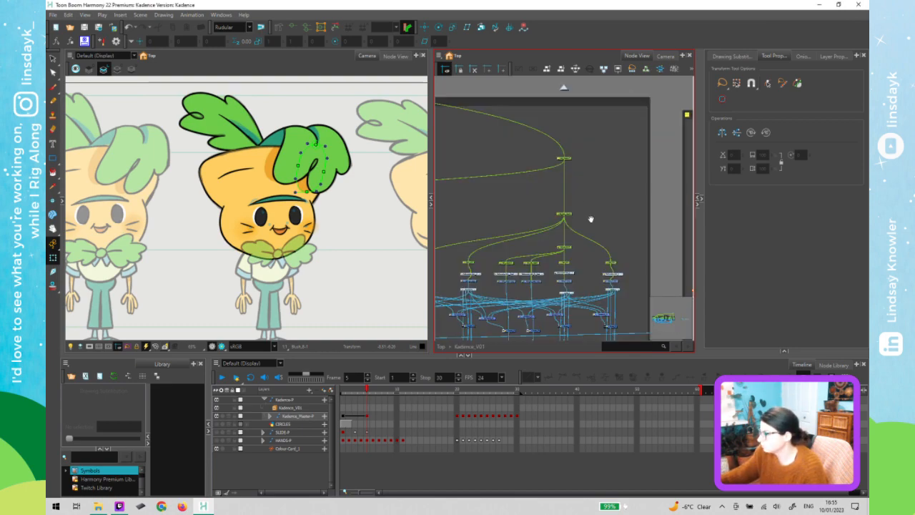
{"action": "scroll", "coordinate": [579, 203], "scroll_direction": "down", "scroll_amount": 2}
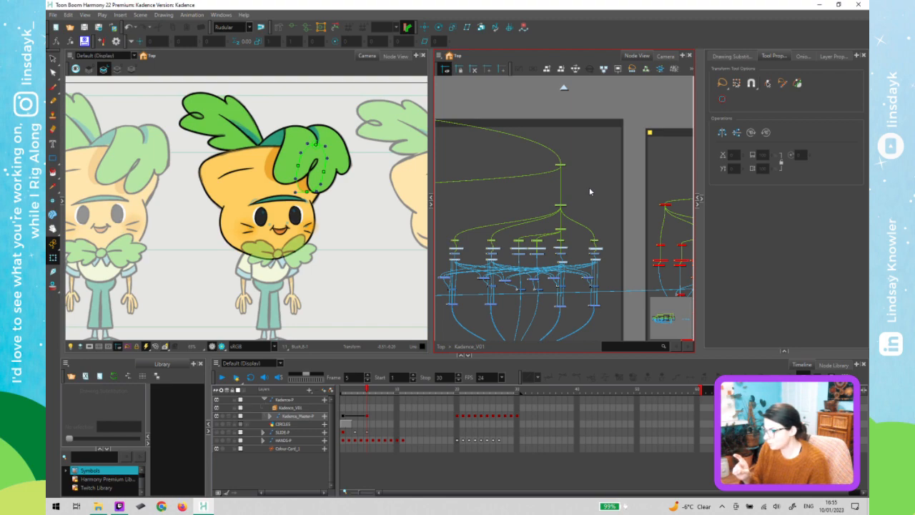
{"action": "left_click_drag", "start_coordinate": [593, 215], "coordinate": [446, 215]}
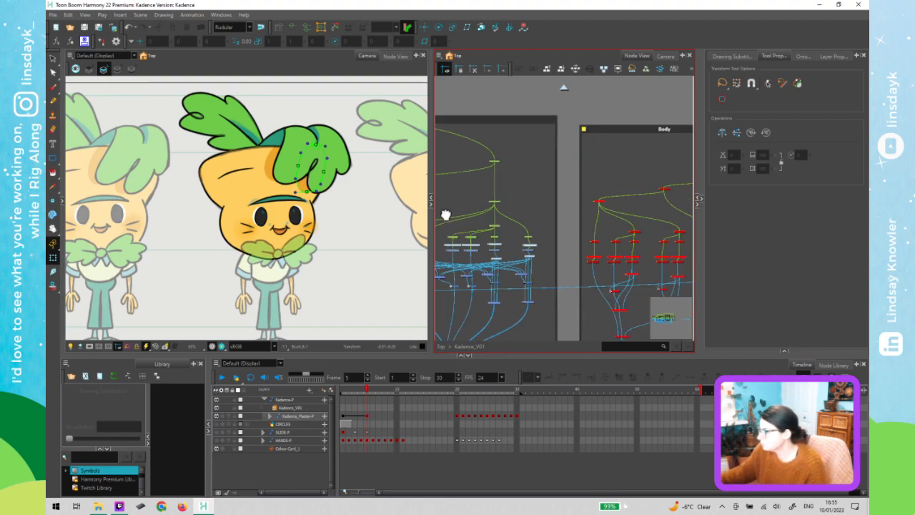
{"action": "left_click", "coordinate": [614, 142]}
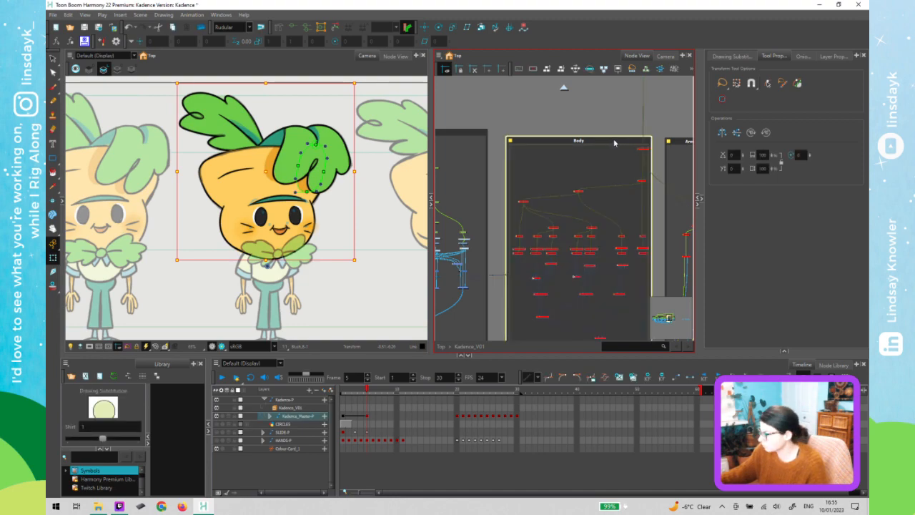
{"action": "left_click", "coordinate": [622, 166]}
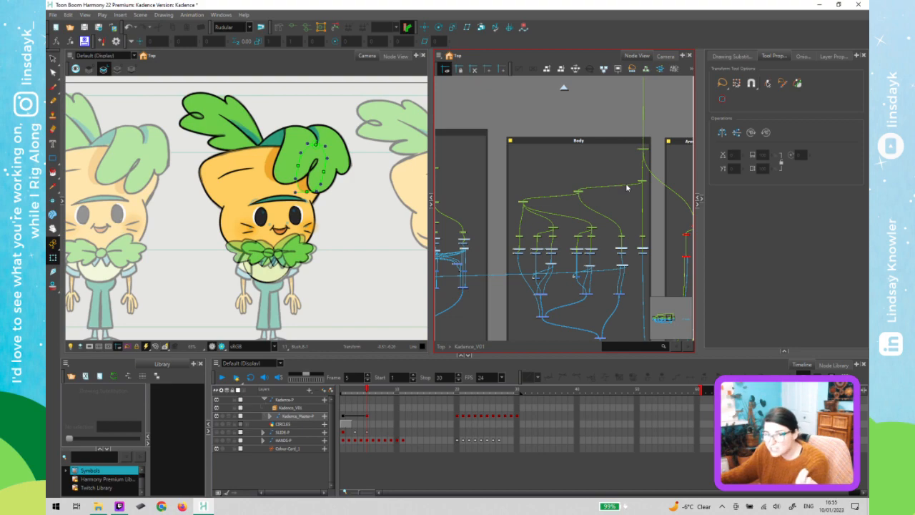
Try the pegs in the Body backdrop to find and select the one that moves the whole bowtie and collar
{"action": "left_click_drag", "start_coordinate": [655, 138], "coordinate": [638, 150]}
{"action": "left_click", "coordinate": [277, 267]}
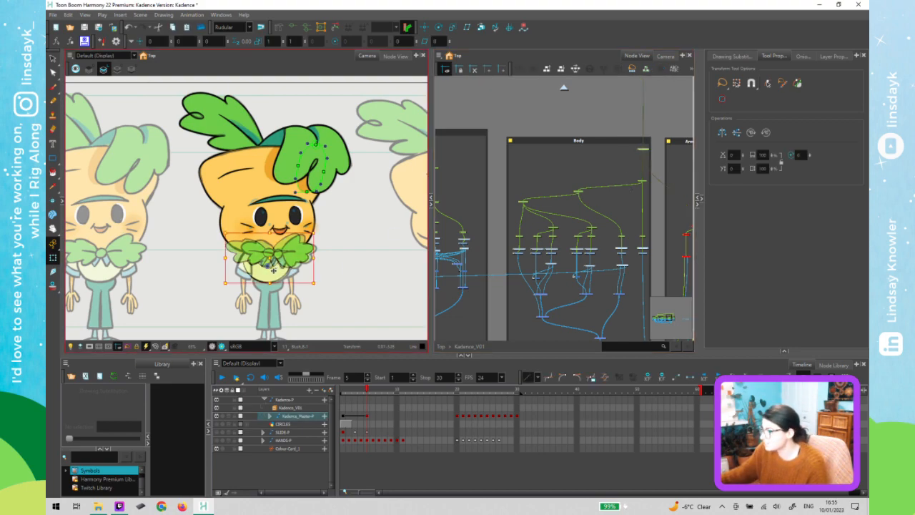
{"action": "scroll", "coordinate": [269, 272], "scroll_direction": "up", "scroll_amount": 2}
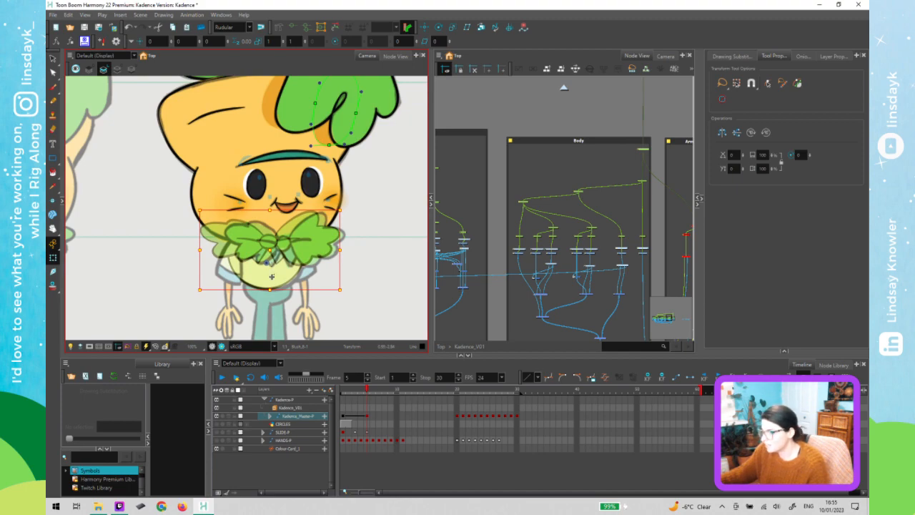
{"action": "left_click", "coordinate": [620, 222]}
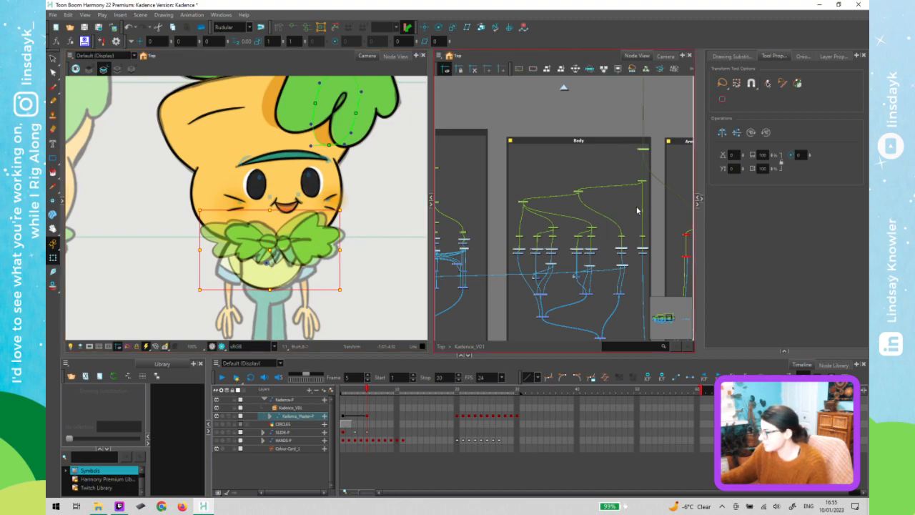
{"action": "key", "text": "ctrl+z"}
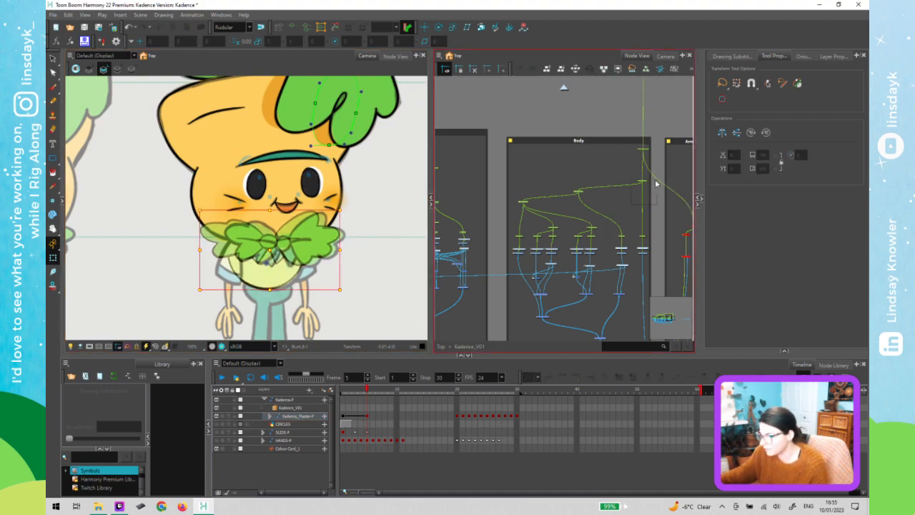
{"action": "left_click", "coordinate": [580, 193]}
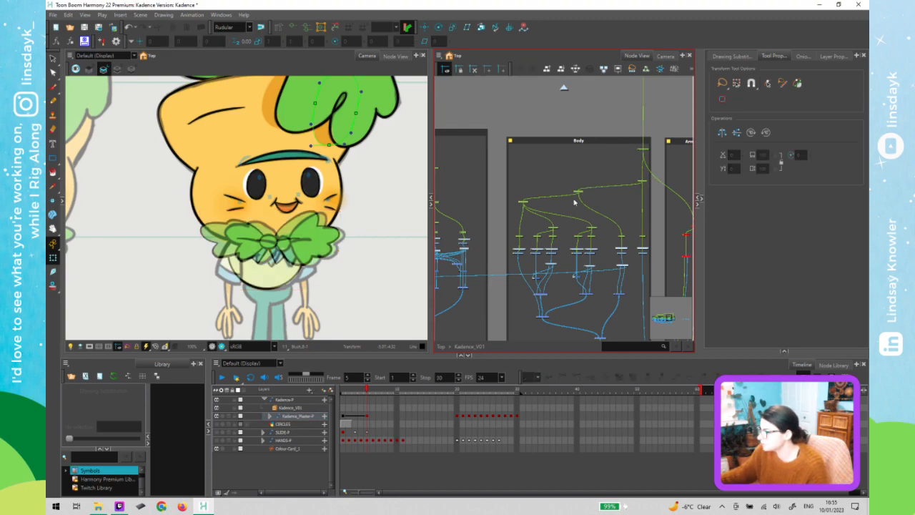
{"action": "left_click", "coordinate": [522, 201]}
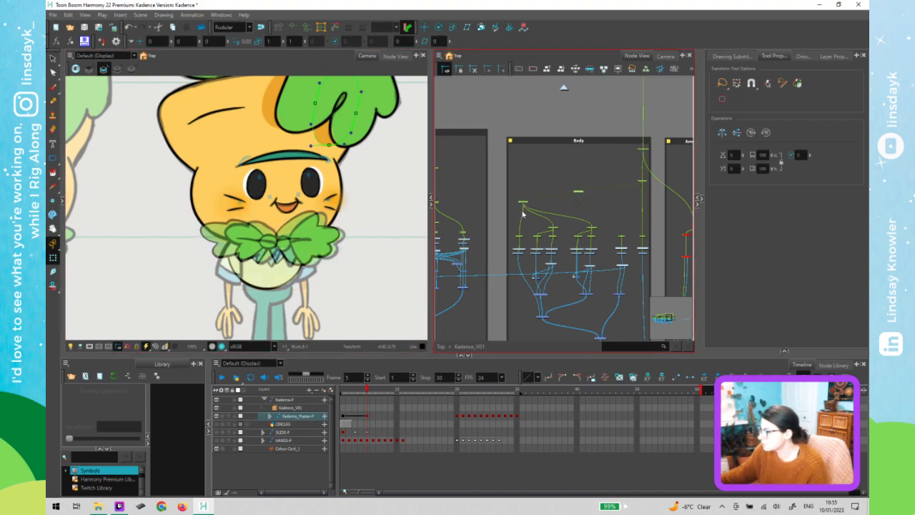
{"action": "left_click_drag", "start_coordinate": [563, 178], "coordinate": [589, 197]}
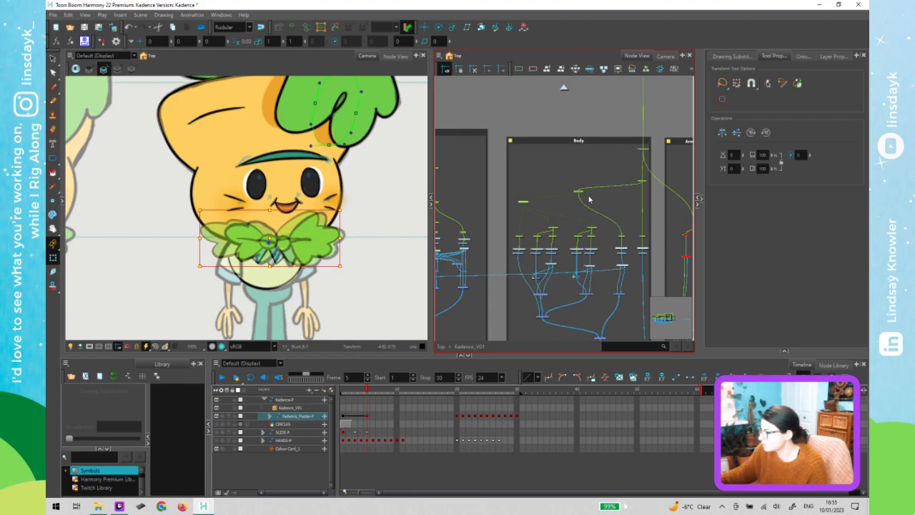
{"action": "scroll", "coordinate": [278, 253], "scroll_direction": "down", "scroll_amount": 2}
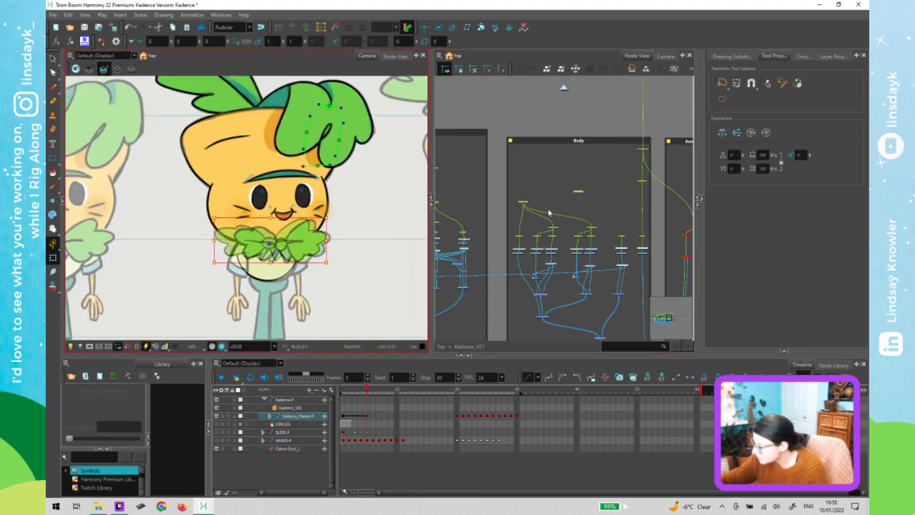
{"action": "scroll", "coordinate": [572, 201], "scroll_direction": "up", "scroll_amount": 3}
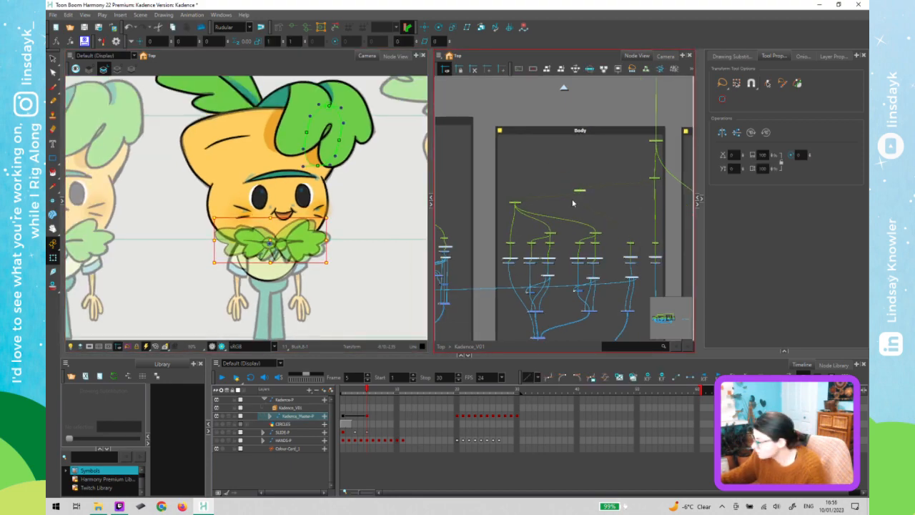
{"action": "scroll", "coordinate": [583, 193], "scroll_direction": "up", "scroll_amount": 3}
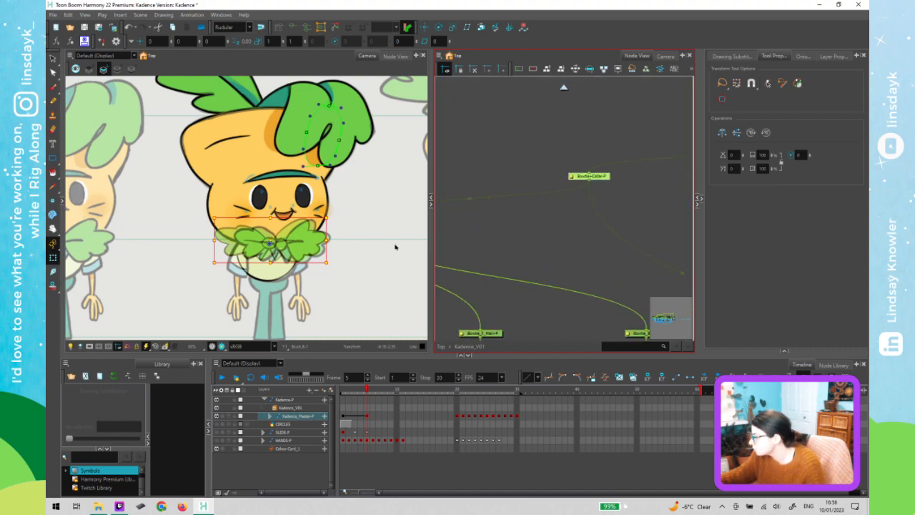
Nudge the whole bowtie and collar sideways and slightly down at frame 5 until the knot lines up with the reference
{"action": "left_click", "coordinate": [273, 248]}
{"action": "scroll", "coordinate": [273, 247], "scroll_direction": "up", "scroll_amount": 3}
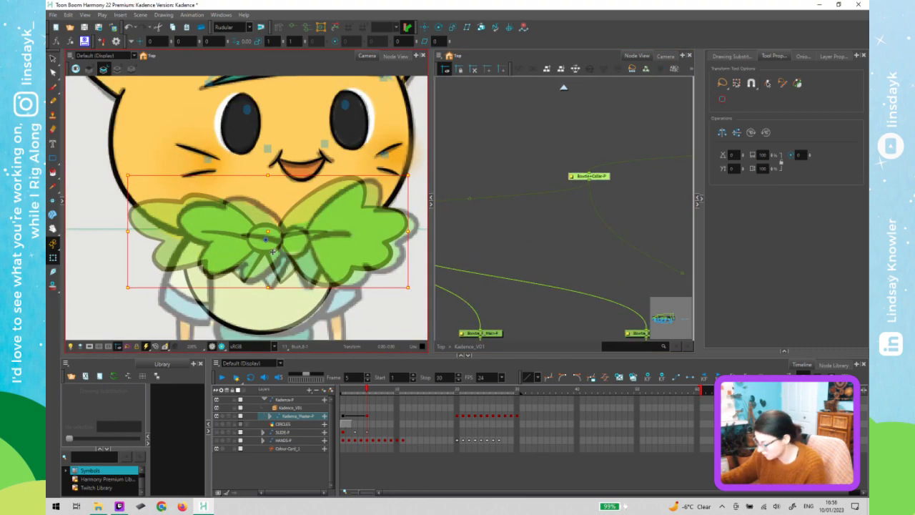
{"action": "key", "text": "Right"}
{"action": "key", "text": "Right"}
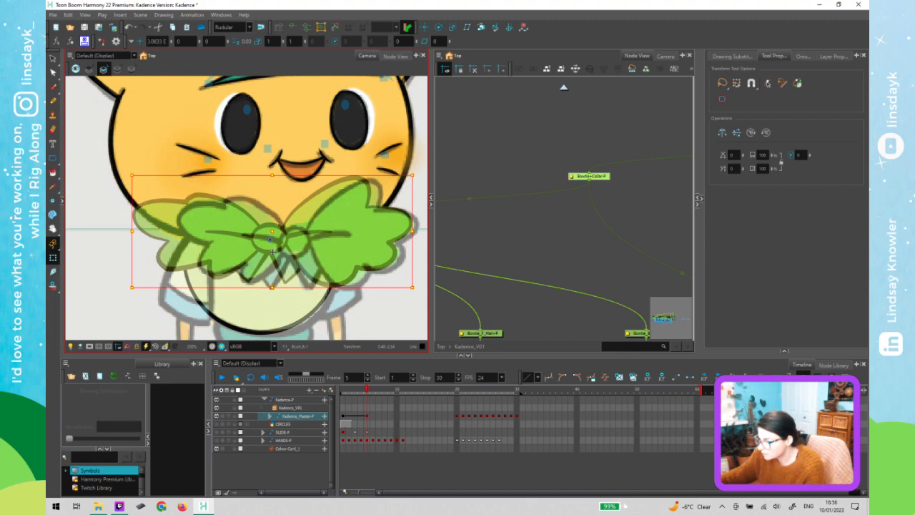
{"action": "key", "text": "Right"}
{"action": "key", "text": "Right"}
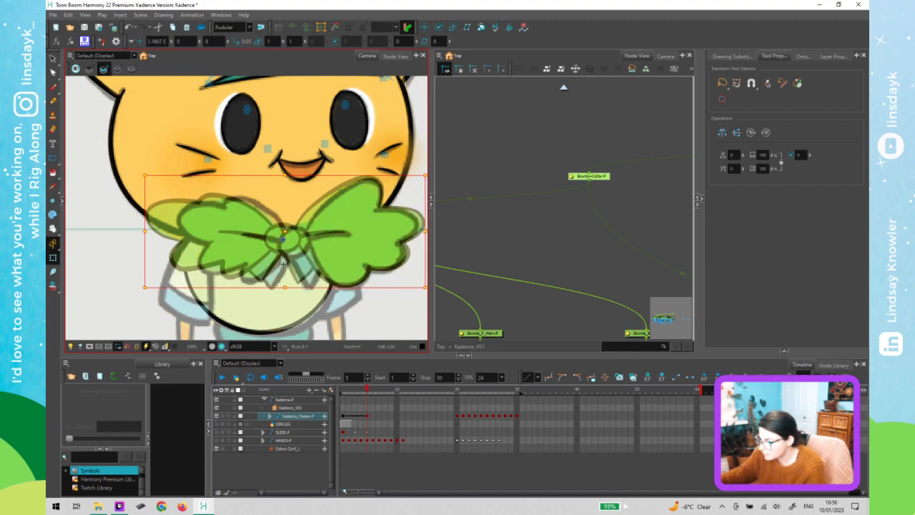
{"action": "key", "text": "Right"}
{"action": "key", "text": "Right"}
{"action": "key", "text": "Right"}
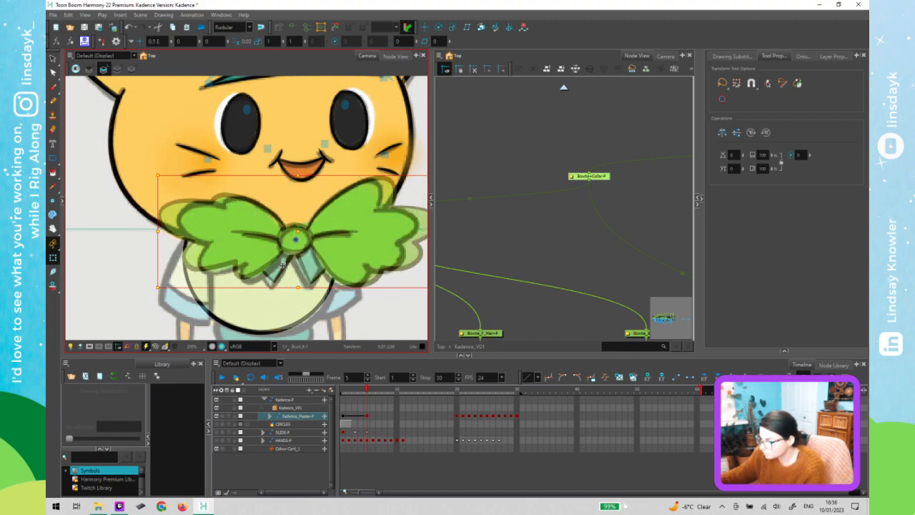
{"action": "key", "text": "Right"}
{"action": "key", "text": "Right"}
{"action": "key", "text": "Left"}
{"action": "key", "text": "Down"}
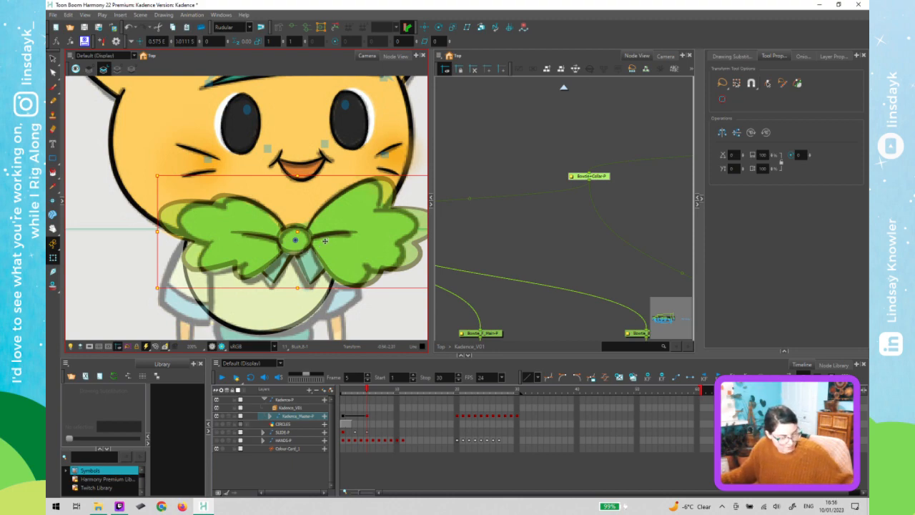
Select the outer deformation points of the bowtie's left loop and move them inward toward the reference outline
{"action": "left_click", "coordinate": [477, 265]}
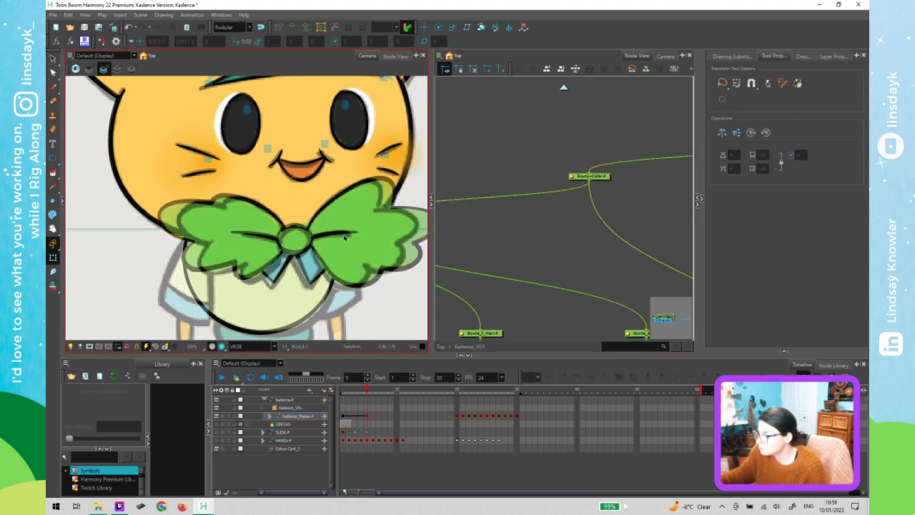
{"action": "left_click", "coordinate": [250, 265]}
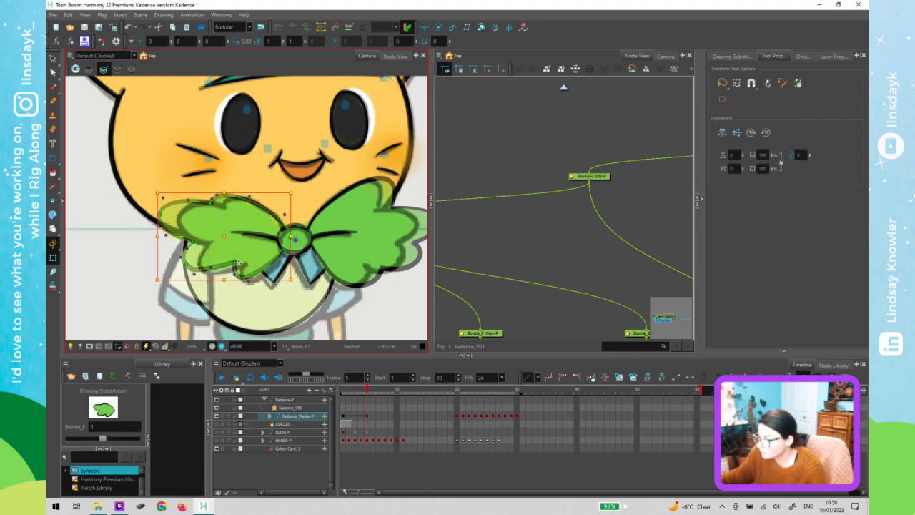
{"action": "left_click", "coordinate": [235, 262]}
{"action": "left_click", "coordinate": [186, 264], "text": "shift"}
{"action": "left_click", "coordinate": [192, 242], "text": "shift"}
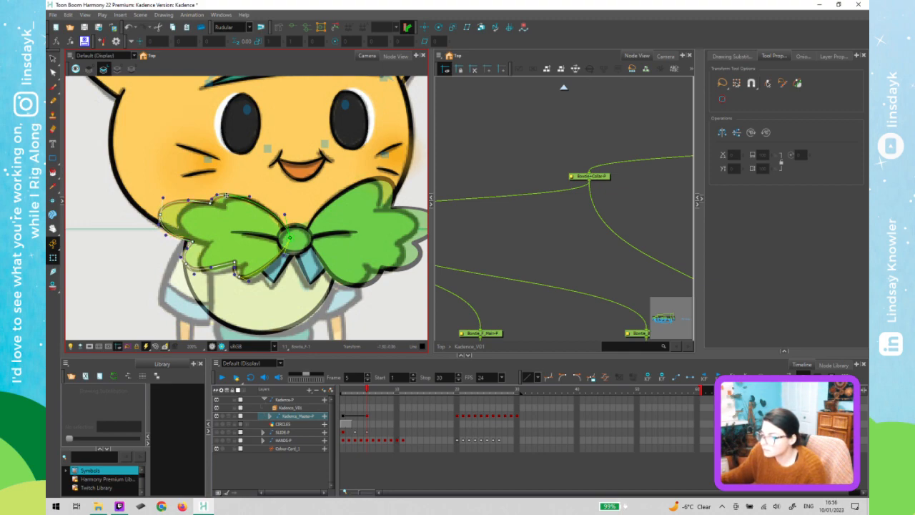
{"action": "left_click_drag", "start_coordinate": [225, 195], "coordinate": [236, 197]}
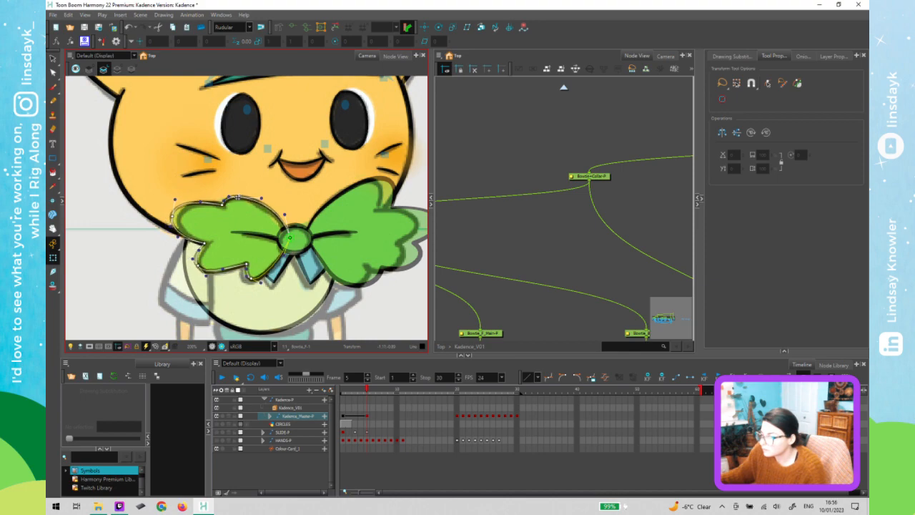
Refine the left loop's lower lobe, outer tip and curve handles so its outline follows the reference
{"action": "left_click", "coordinate": [249, 266]}
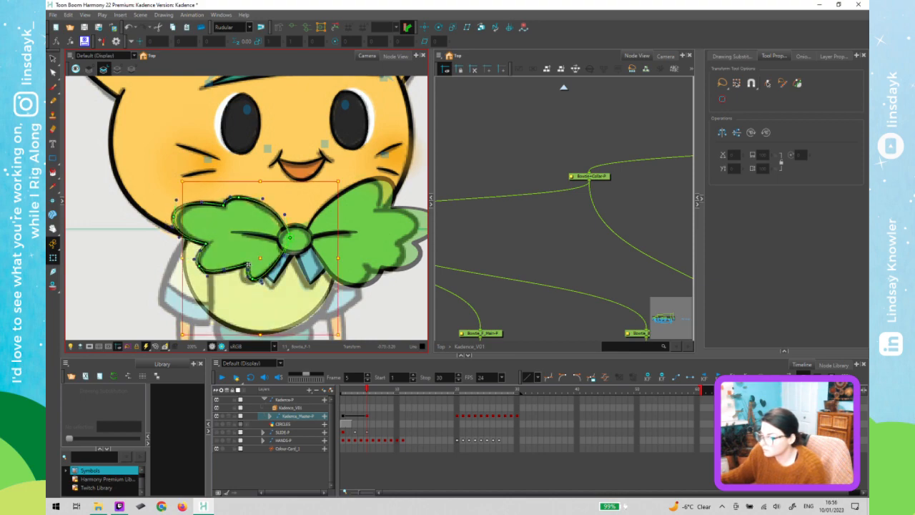
{"action": "left_click", "coordinate": [251, 282]}
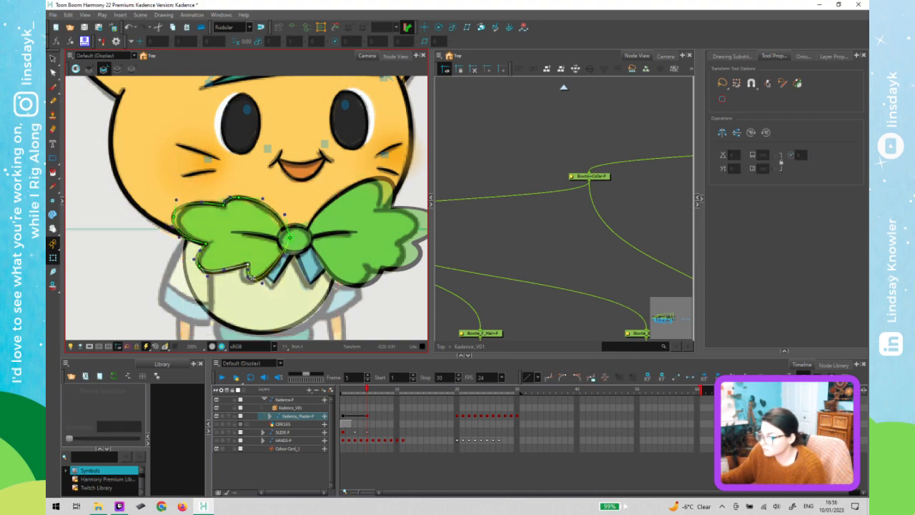
{"action": "left_click_drag", "start_coordinate": [250, 277], "coordinate": [256, 282]}
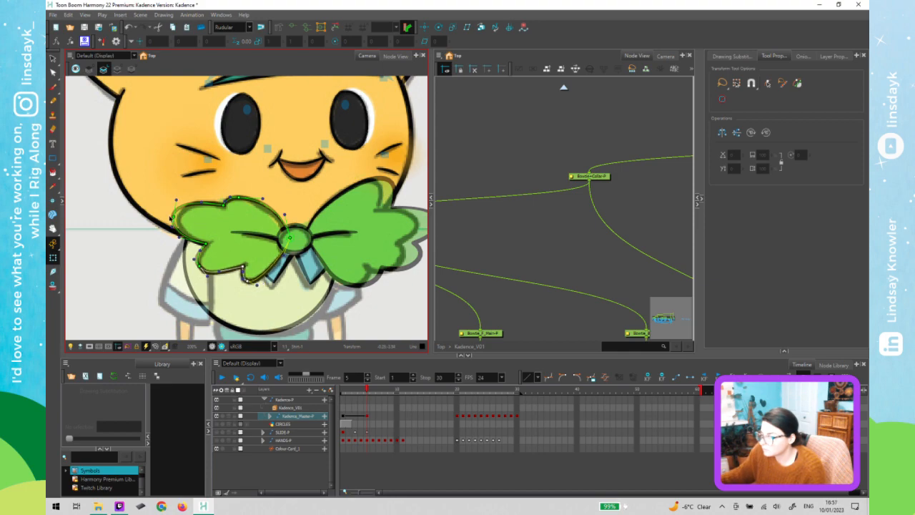
{"action": "left_click_drag", "start_coordinate": [171, 215], "coordinate": [180, 215]}
{"action": "left_click_drag", "start_coordinate": [206, 244], "coordinate": [208, 244]}
{"action": "left_click", "coordinate": [208, 276]}
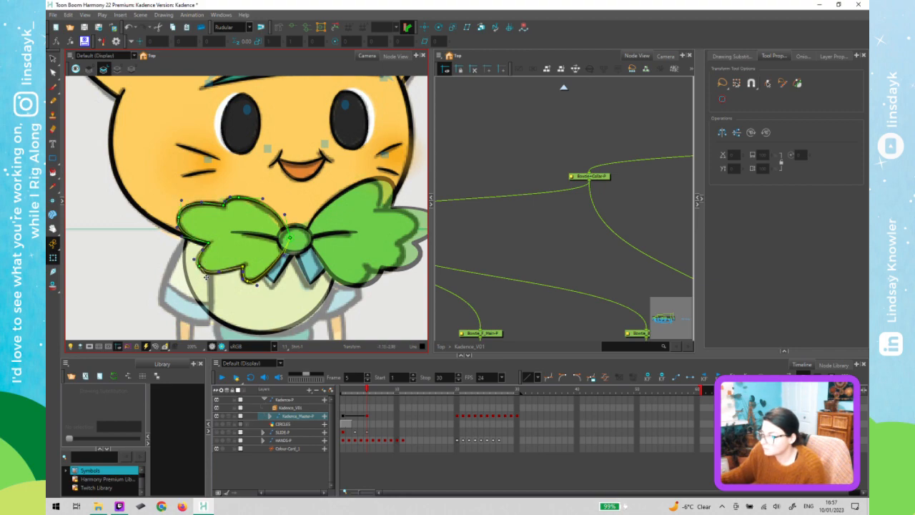
{"action": "left_click", "coordinate": [283, 215]}
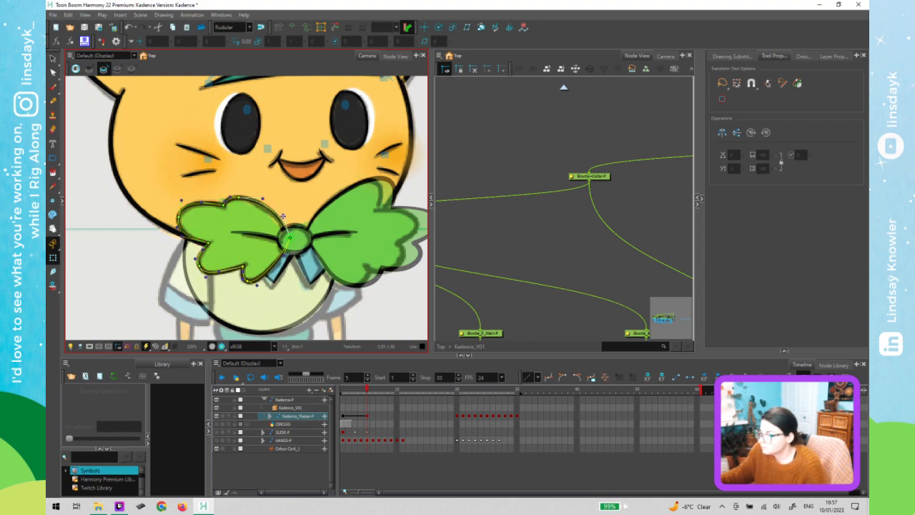
Adjust the lower edge and upper lobe deformation points of the bowtie's right loop to match the reference
{"action": "left_click_drag", "start_coordinate": [358, 253], "coordinate": [351, 255]}
{"action": "left_click", "coordinate": [350, 260]}
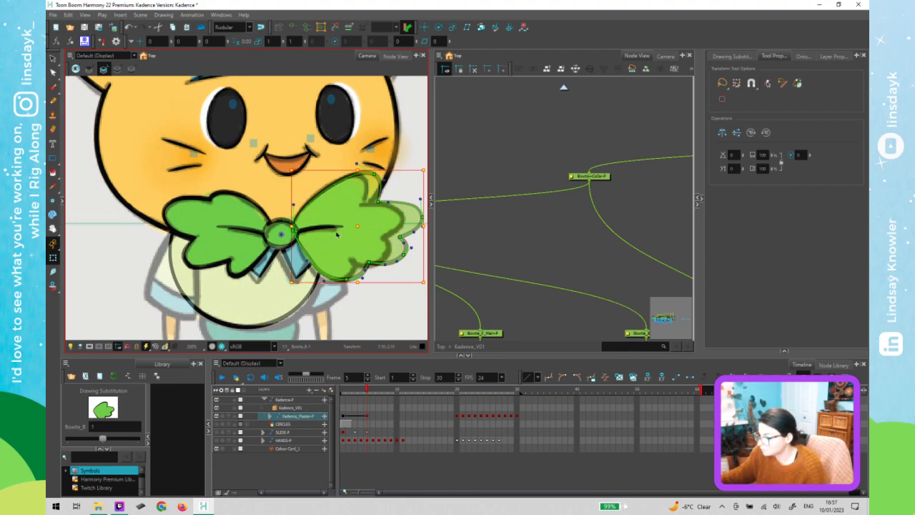
{"action": "left_click", "coordinate": [338, 282]}
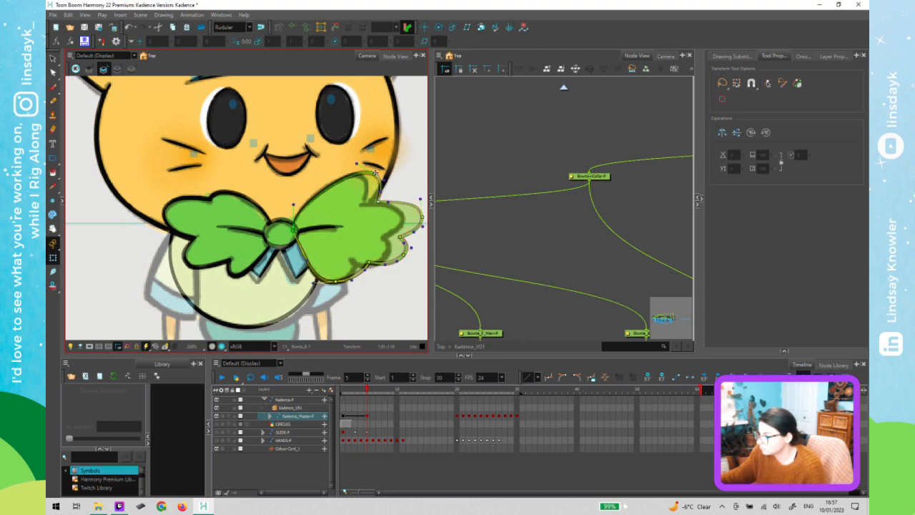
{"action": "left_click_drag", "start_coordinate": [367, 174], "coordinate": [361, 176]}
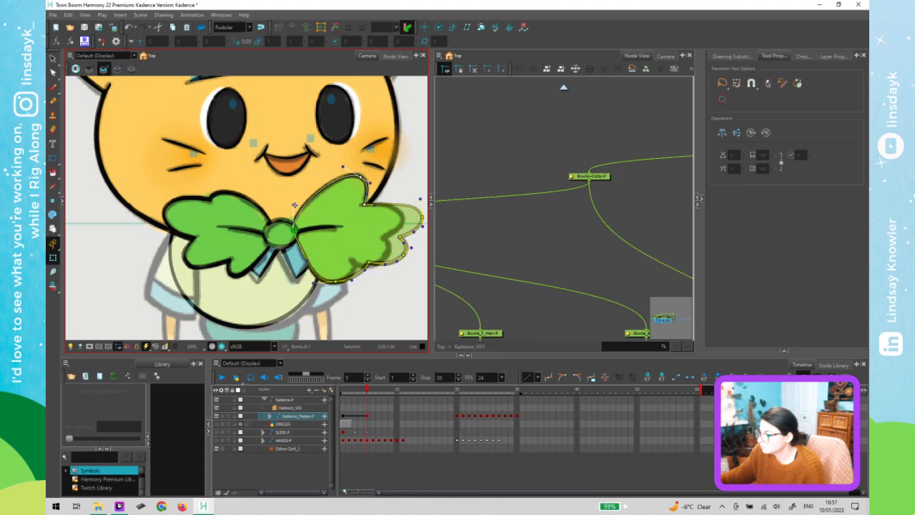
Pull the right loop's outer lobe inward and reshape its lower lobes to follow the reference outline
{"action": "left_click", "coordinate": [402, 203]}
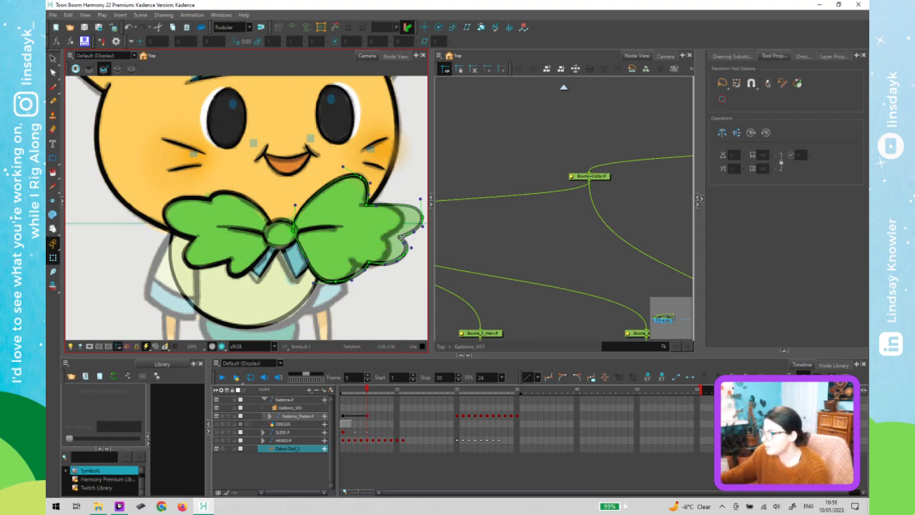
{"action": "left_click", "coordinate": [402, 249]}
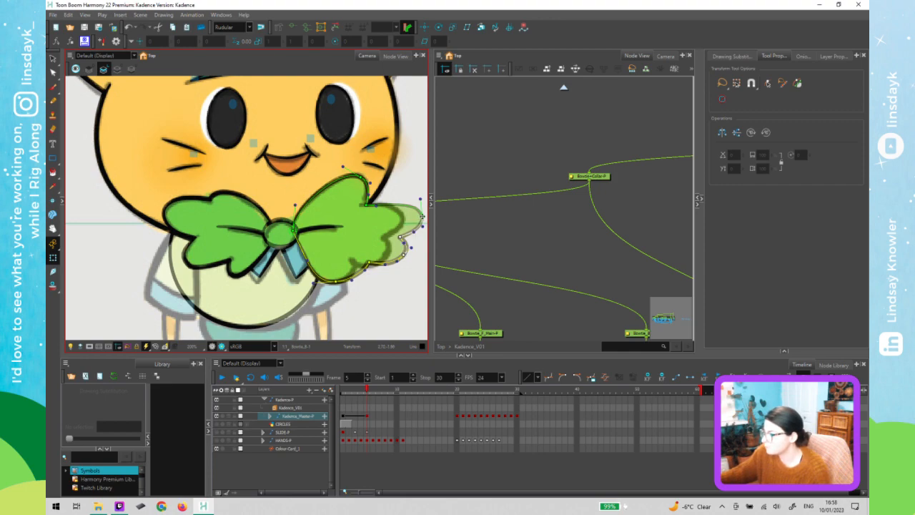
{"action": "left_click_drag", "start_coordinate": [422, 218], "coordinate": [404, 217]}
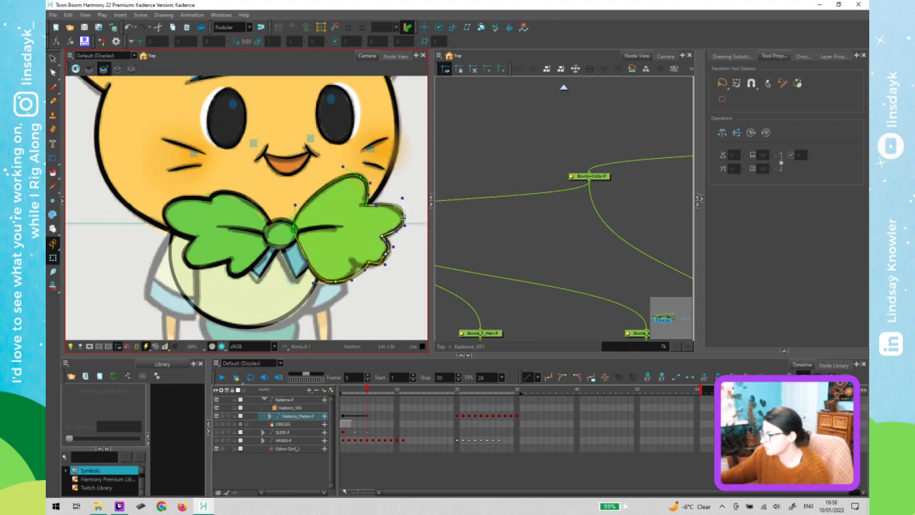
{"action": "left_click", "coordinate": [400, 201]}
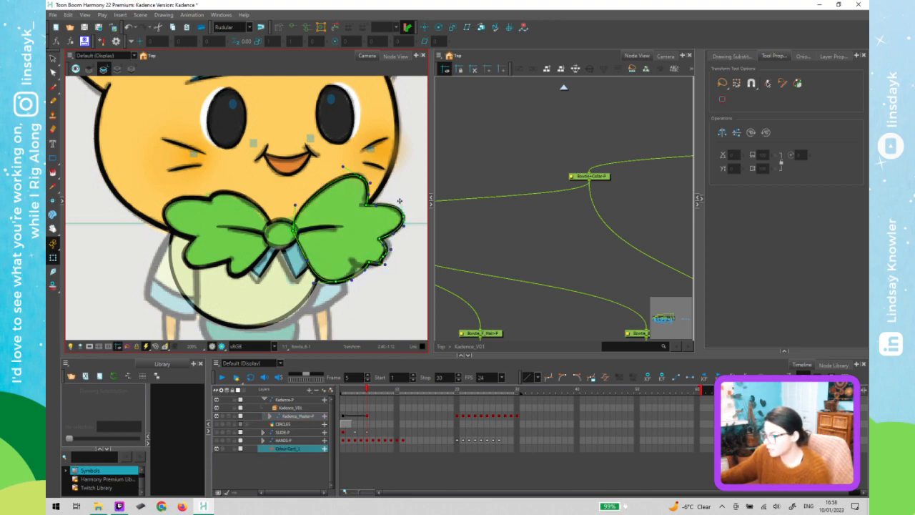
{"action": "left_click", "coordinate": [378, 256]}
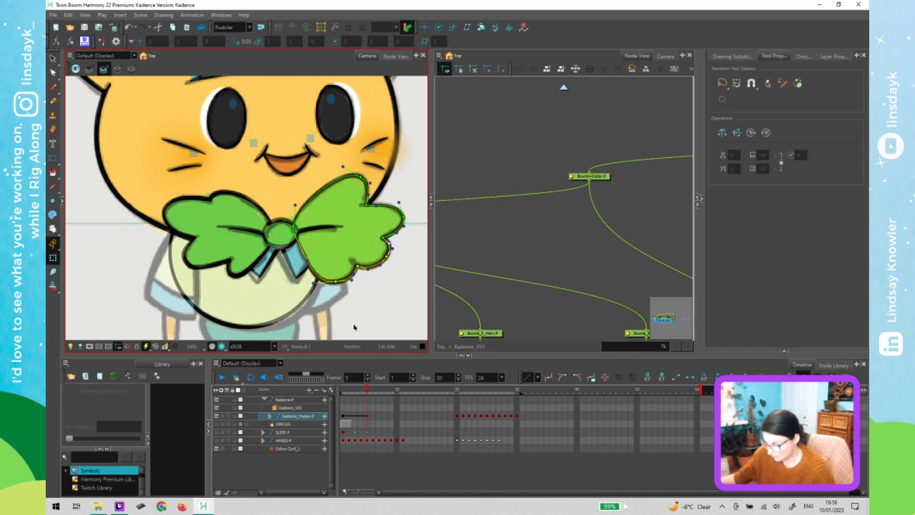
{"action": "left_click", "coordinate": [376, 336]}
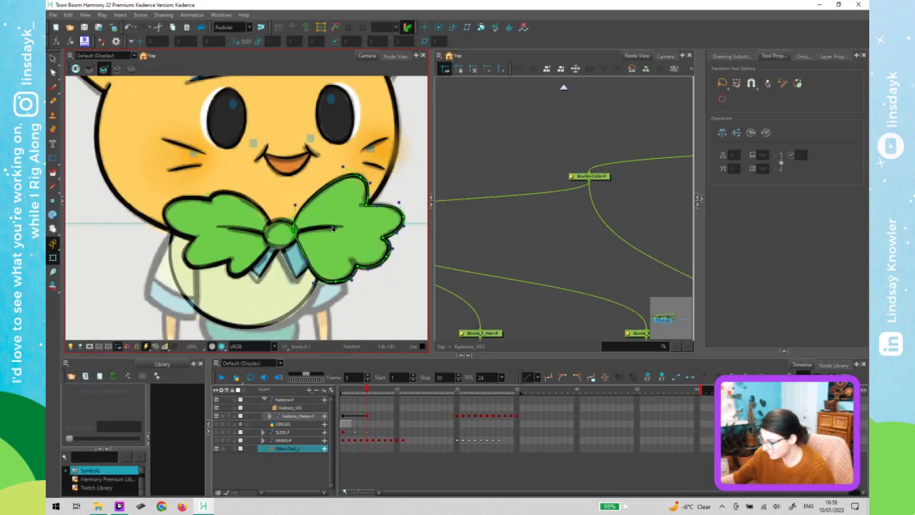
Pull in the outer end of the crease line on the bowtie's right loop to match the reference
{"action": "left_click", "coordinate": [333, 229]}
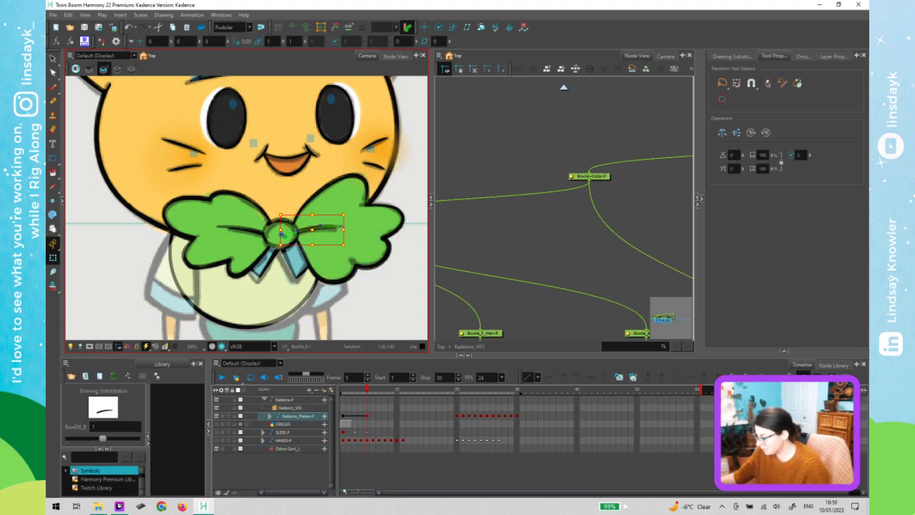
{"action": "left_click", "coordinate": [382, 304]}
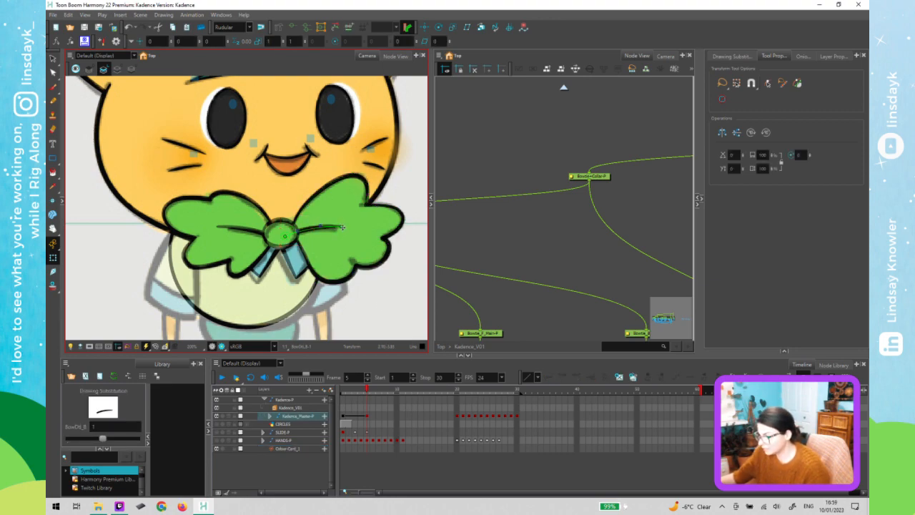
{"action": "left_click", "coordinate": [334, 230]}
{"action": "left_click_drag", "start_coordinate": [333, 229], "coordinate": [332, 229]}
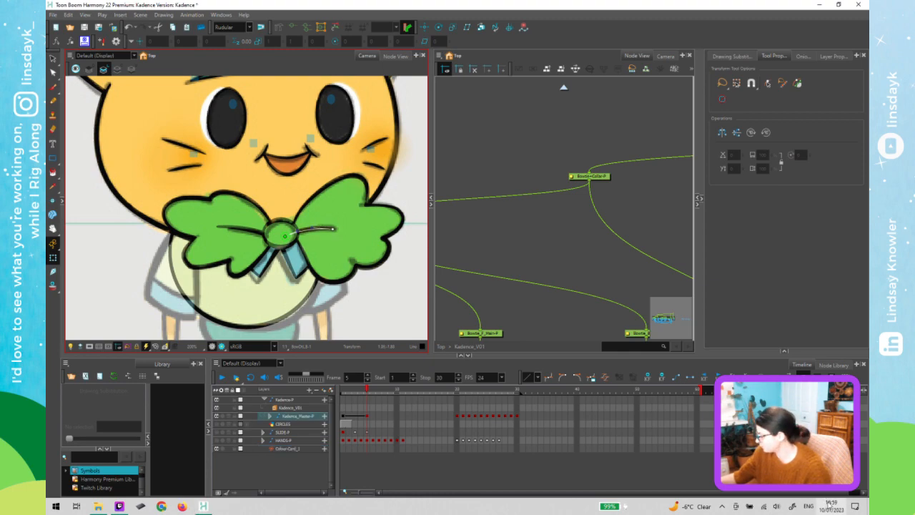
{"action": "left_click", "coordinate": [829, 502]}
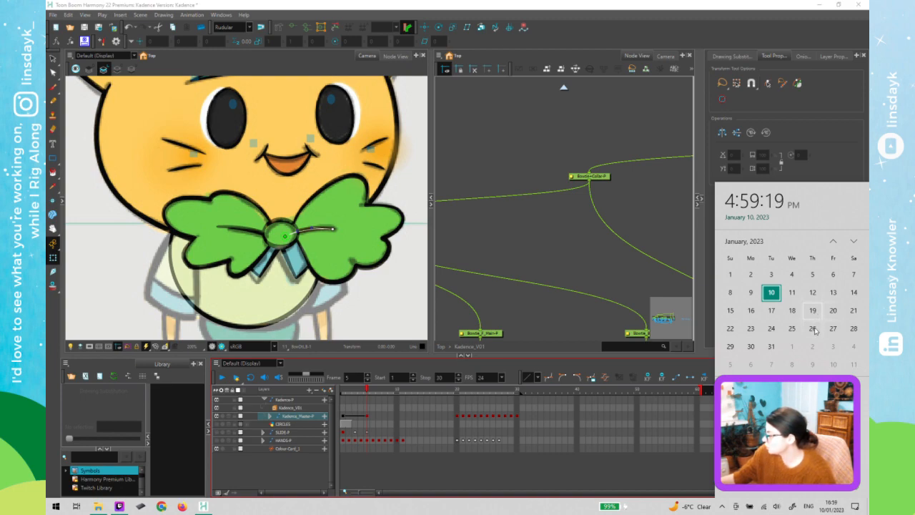
{"action": "left_click", "coordinate": [370, 274]}
{"action": "left_click", "coordinate": [360, 256]}
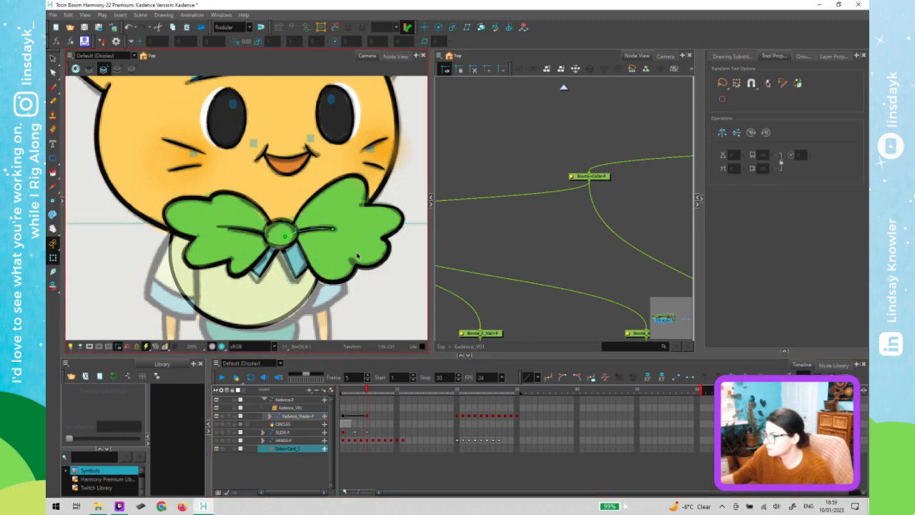
Reshape the bowtie's knot into a rounder, narrower circle and shorten the left loop's crease line to match the reference
{"action": "left_click", "coordinate": [279, 238]}
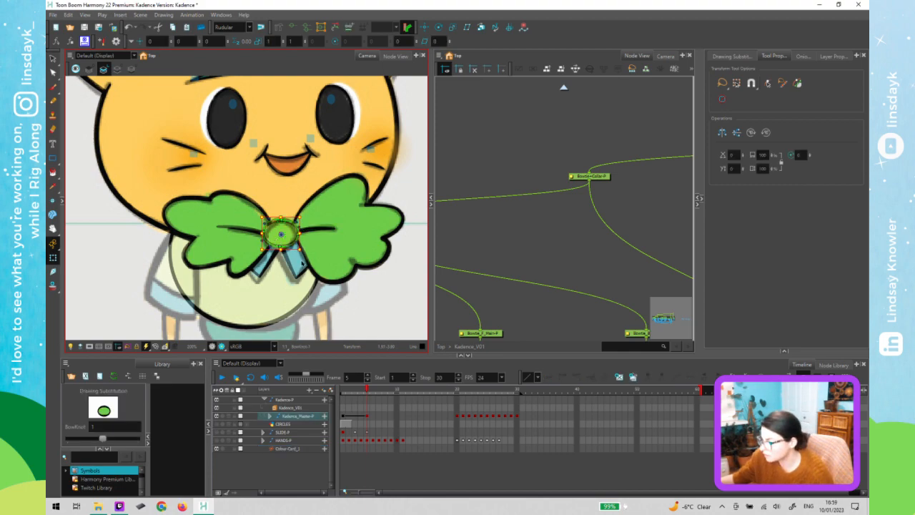
{"action": "left_click", "coordinate": [264, 232]}
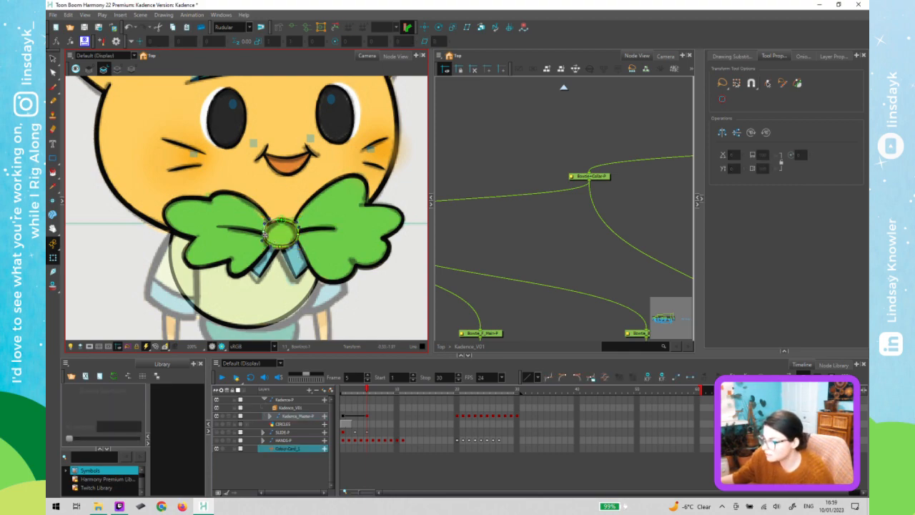
{"action": "left_click", "coordinate": [279, 225]}
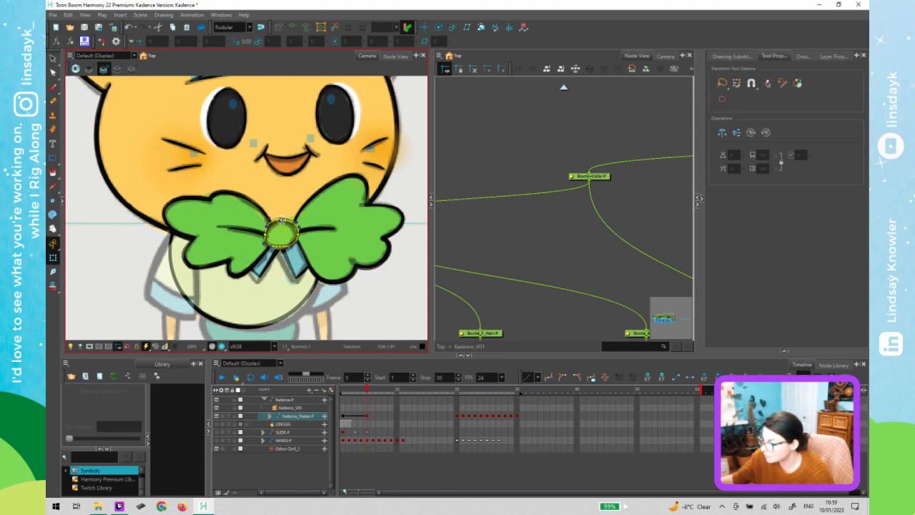
{"action": "left_click", "coordinate": [282, 223]}
{"action": "left_click_drag", "start_coordinate": [281, 247], "coordinate": [294, 233]}
{"action": "left_click", "coordinate": [297, 234]}
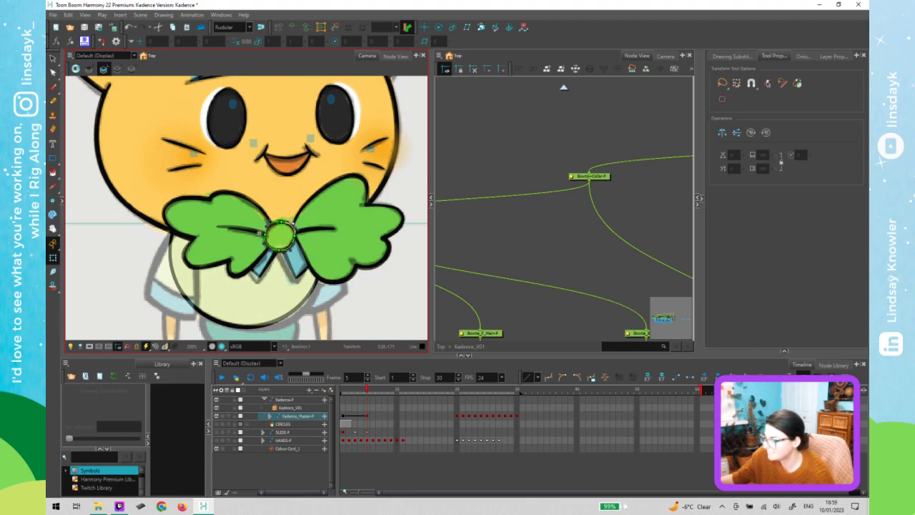
{"action": "left_click", "coordinate": [220, 229]}
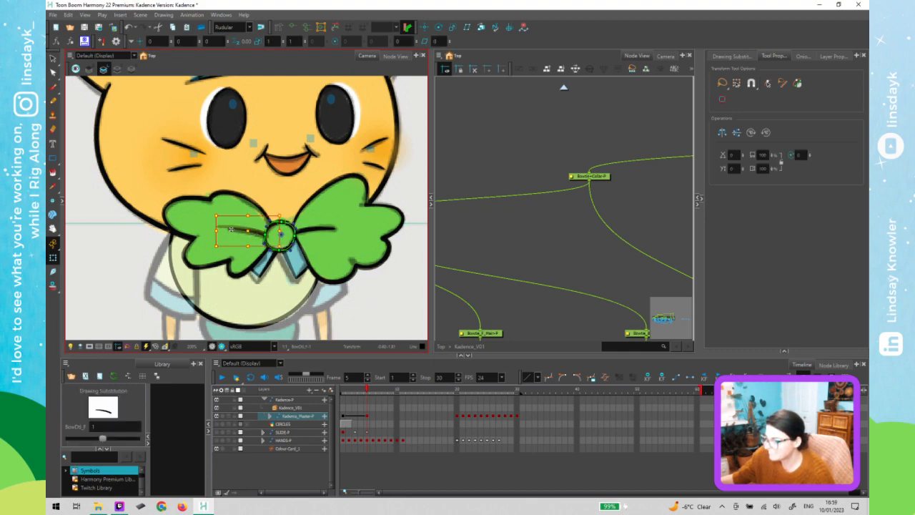
{"action": "left_click_drag", "start_coordinate": [217, 228], "coordinate": [230, 229]}
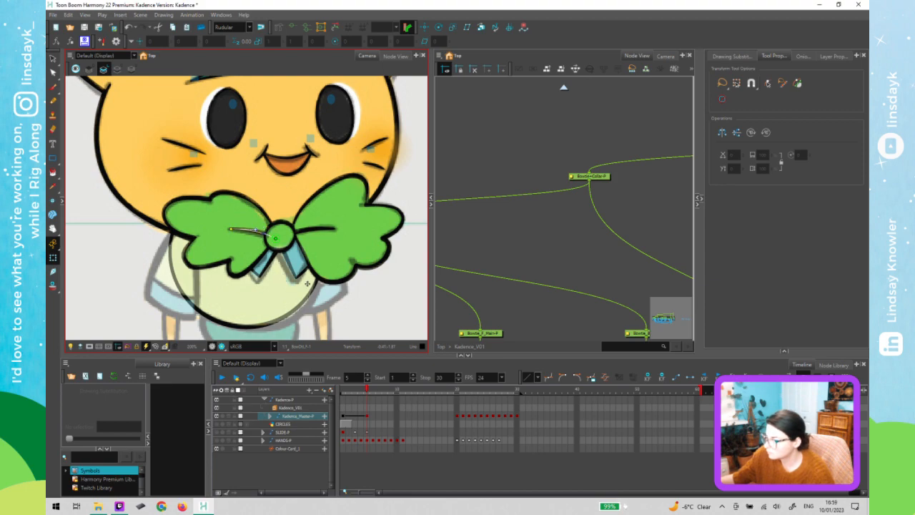
Shift the collar slightly down onto the reference and pull its right side deformation point inward
{"action": "left_click", "coordinate": [286, 261]}
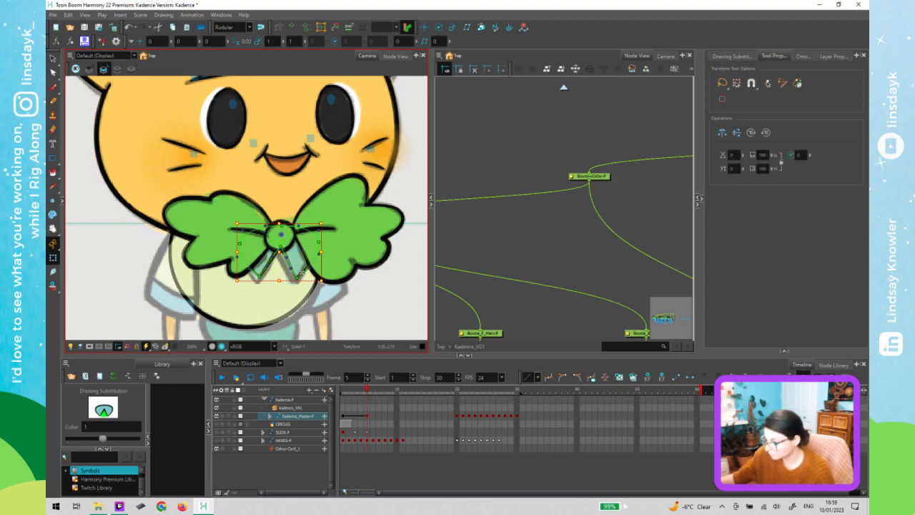
{"action": "left_click", "coordinate": [344, 324]}
{"action": "left_click", "coordinate": [296, 258]}
{"action": "left_click_drag", "start_coordinate": [296, 259], "coordinate": [296, 262]}
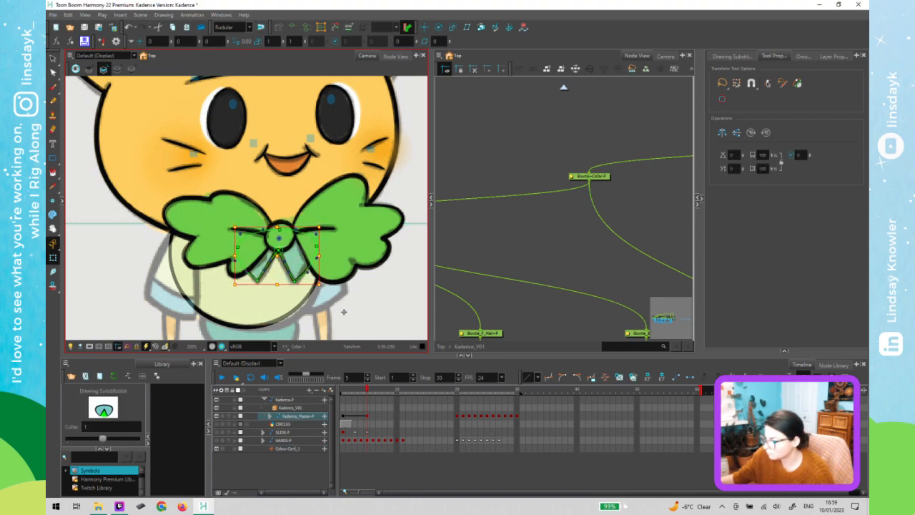
{"action": "left_click", "coordinate": [357, 315]}
{"action": "left_click", "coordinate": [317, 246]}
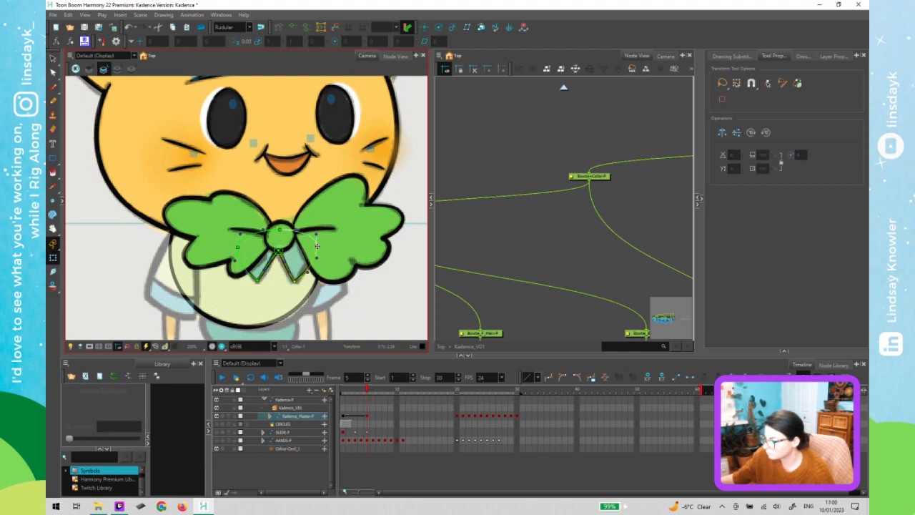
{"action": "left_click_drag", "start_coordinate": [315, 245], "coordinate": [312, 246]}
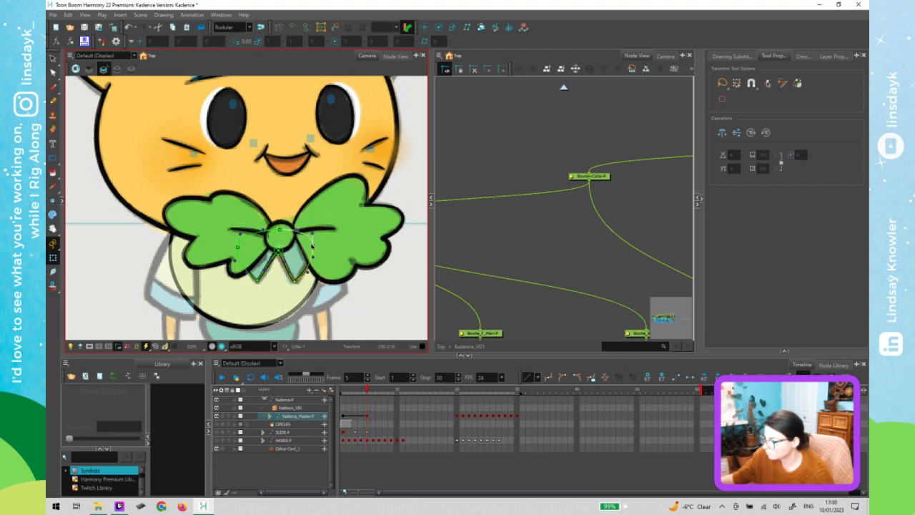
{"action": "left_click", "coordinate": [284, 263]}
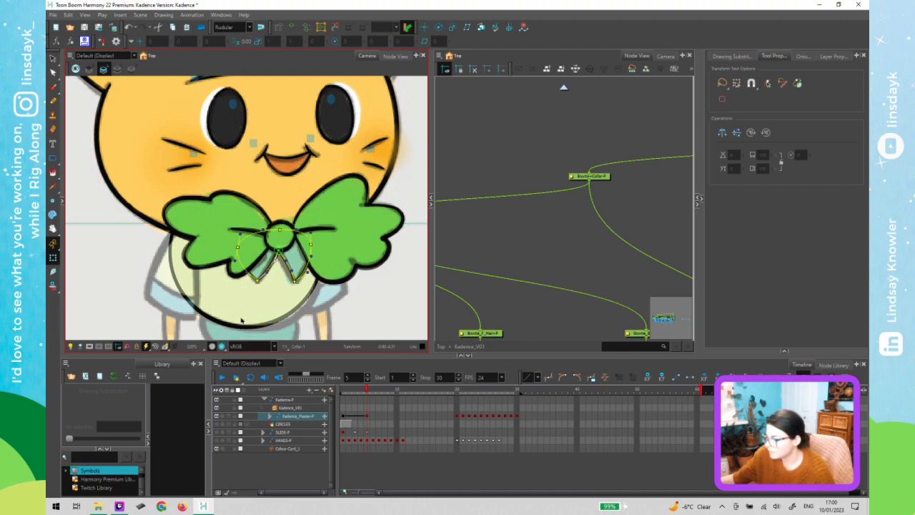
Examine the bowtie and collar pegs in the node network's Body group by selecting them one after another
{"action": "left_click", "coordinate": [242, 321]}
{"action": "left_click", "coordinate": [579, 242]}
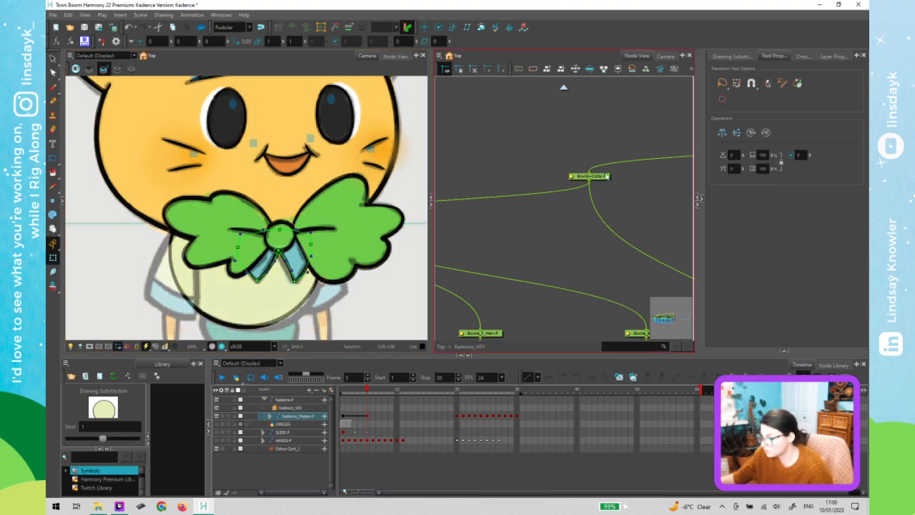
{"action": "left_click", "coordinate": [590, 177]}
{"action": "scroll", "coordinate": [604, 247], "scroll_direction": "down", "scroll_amount": 1}
{"action": "scroll", "coordinate": [603, 249], "scroll_direction": "down", "scroll_amount": 3}
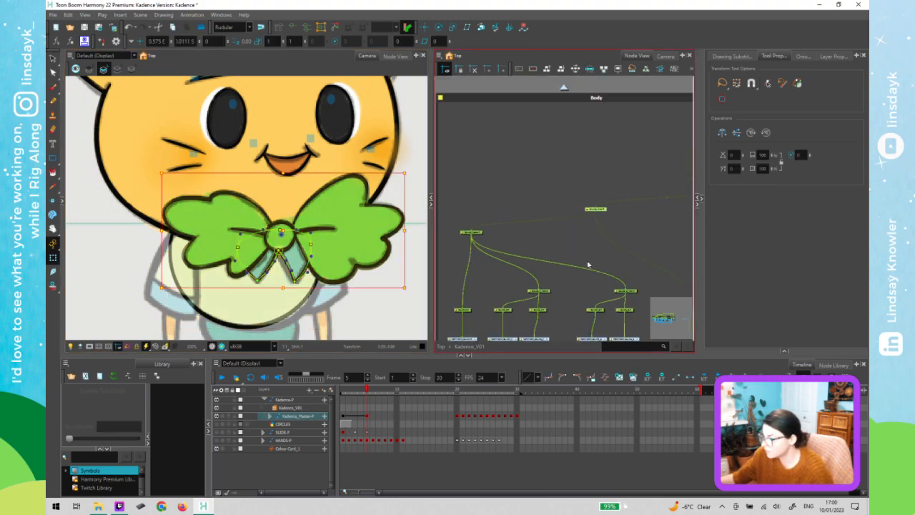
{"action": "left_click", "coordinate": [589, 288]}
{"action": "left_click", "coordinate": [622, 282]}
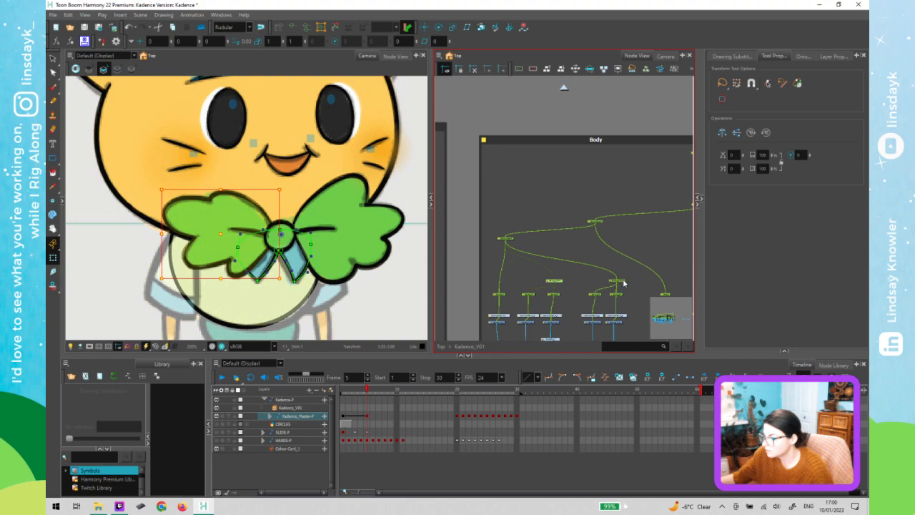
{"action": "left_click", "coordinate": [617, 293]}
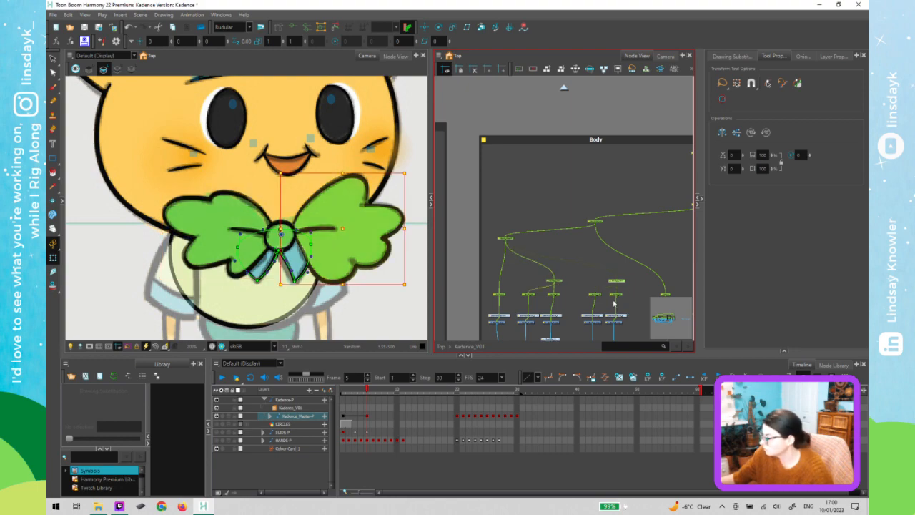
{"action": "left_click", "coordinate": [598, 296]}
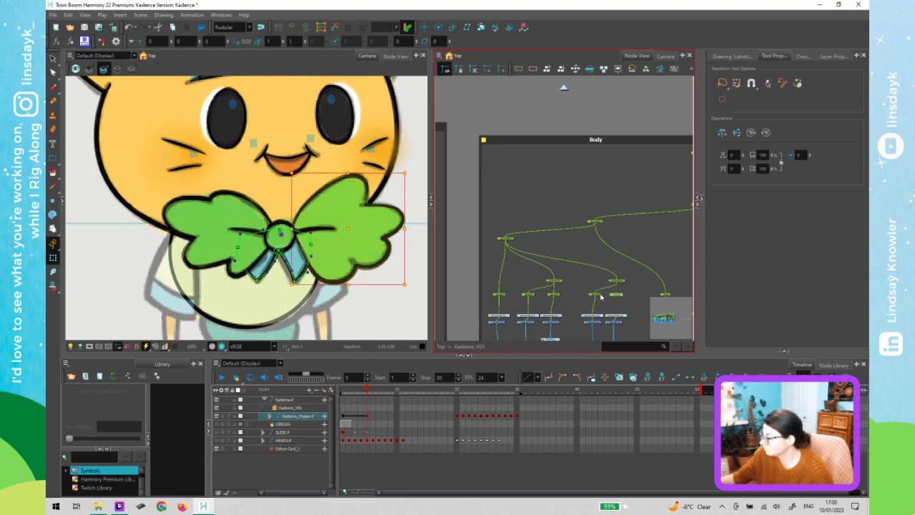
{"action": "left_click", "coordinate": [598, 295]}
{"action": "left_click_drag", "start_coordinate": [597, 296], "coordinate": [587, 272]}
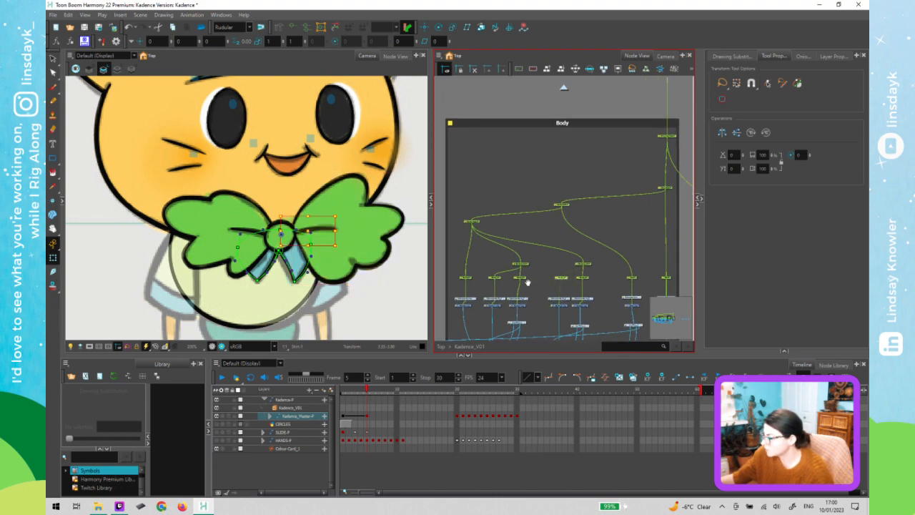
{"action": "left_click", "coordinate": [468, 280]}
{"action": "left_click_drag", "start_coordinate": [483, 258], "coordinate": [420, 240]}
{"action": "left_click", "coordinate": [570, 261]}
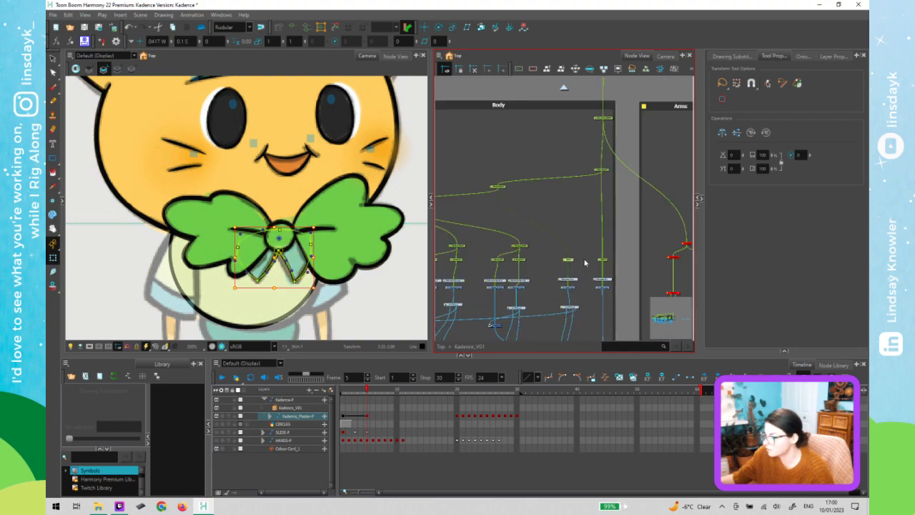
Select the shirt and adjust its side, lower and top deformation points and curve handles so its outline follows the reference
{"action": "left_click", "coordinate": [605, 261]}
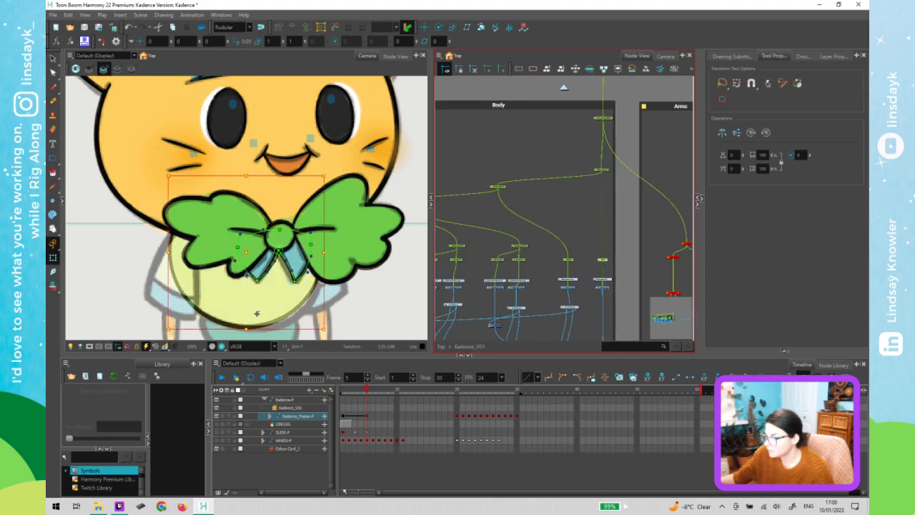
{"action": "left_click", "coordinate": [257, 313]}
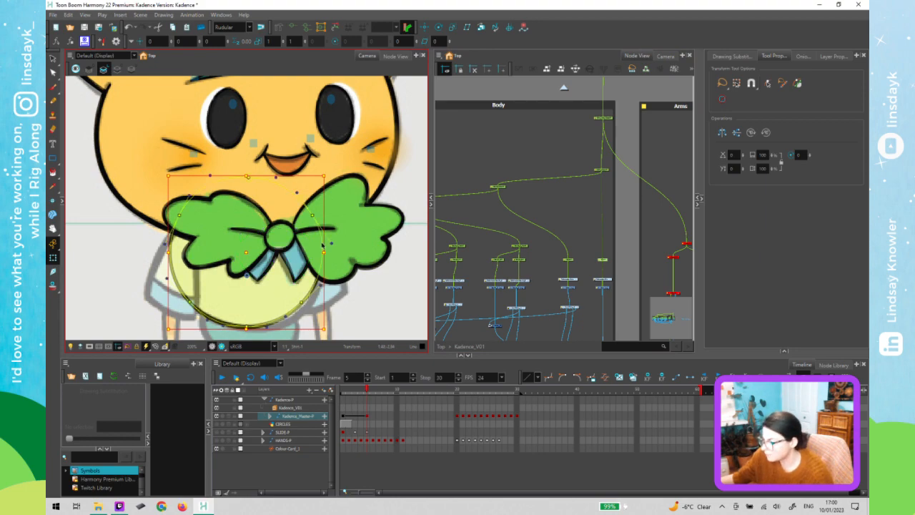
{"action": "left_click", "coordinate": [314, 215]}
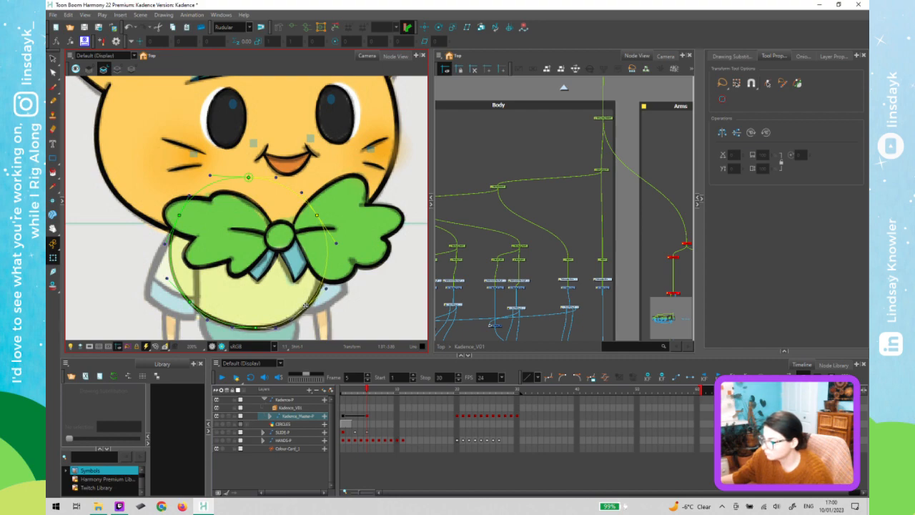
{"action": "left_click_drag", "start_coordinate": [334, 243], "coordinate": [330, 245]}
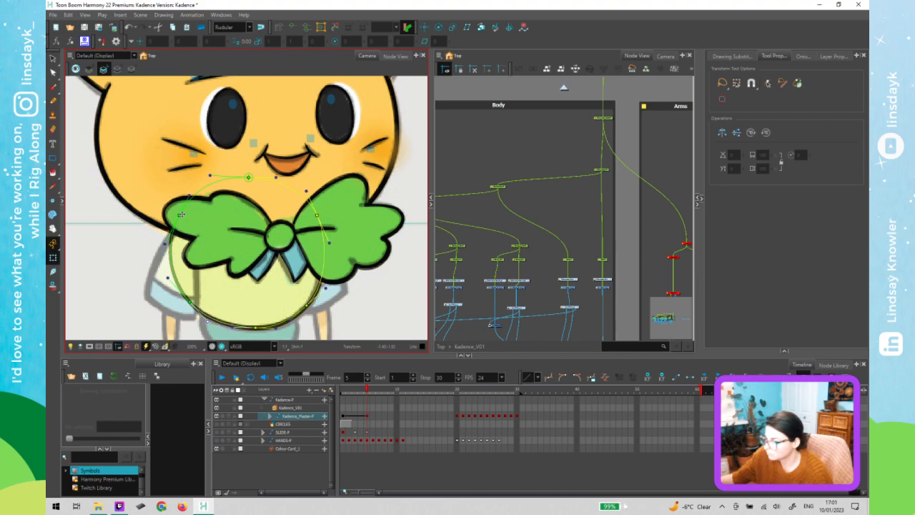
{"action": "left_click_drag", "start_coordinate": [186, 213], "coordinate": [188, 212]}
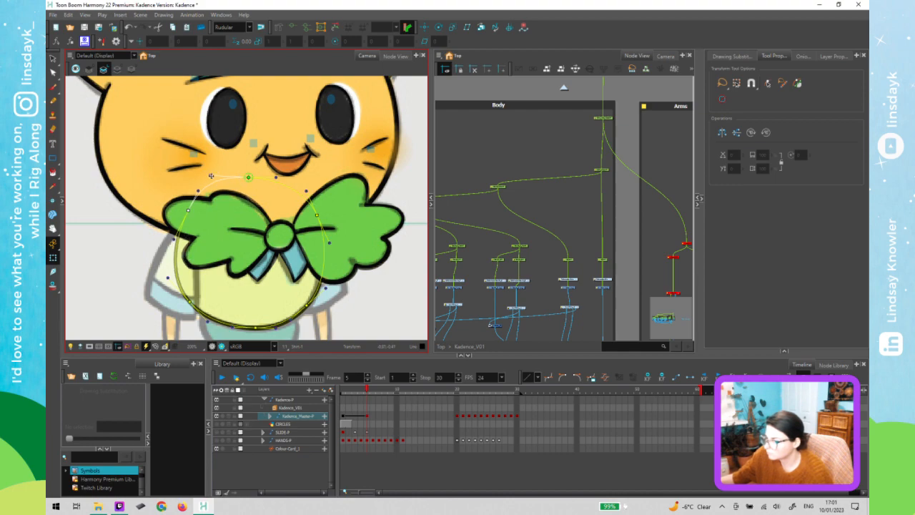
{"action": "left_click_drag", "start_coordinate": [216, 175], "coordinate": [222, 178]}
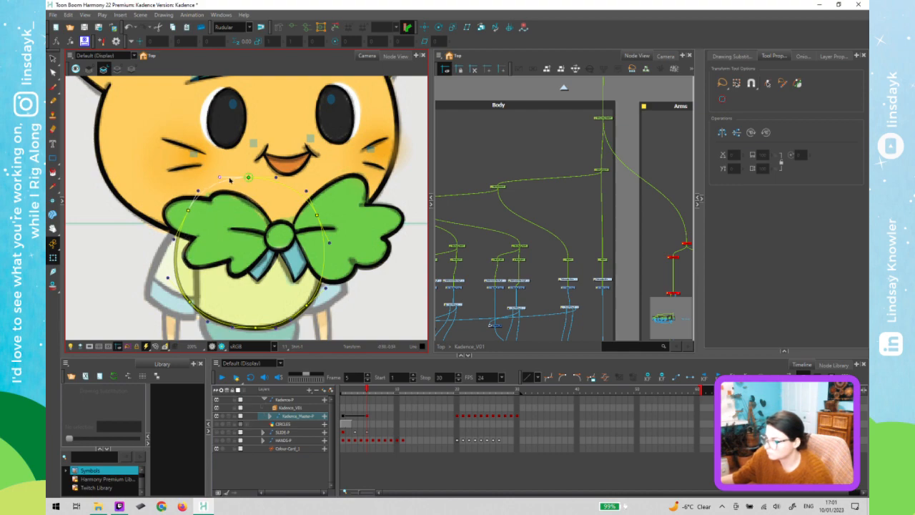
{"action": "left_click", "coordinate": [277, 177]}
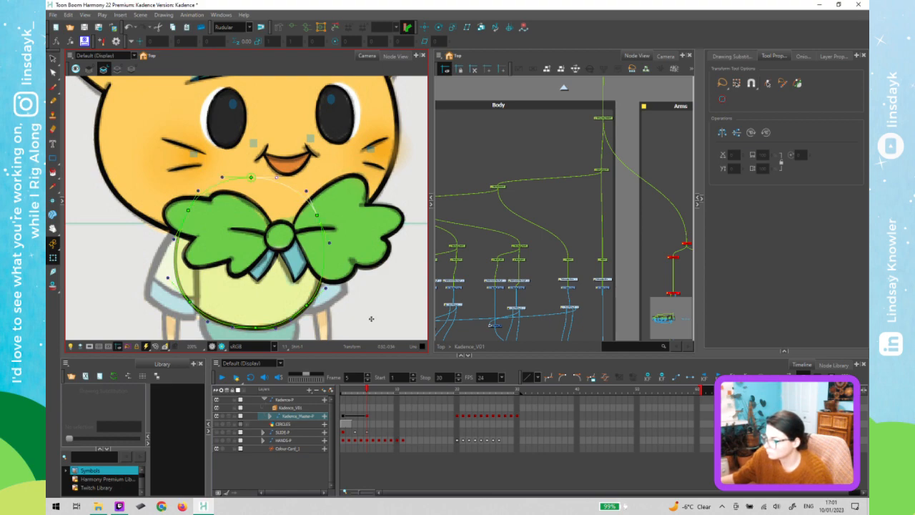
{"action": "left_click", "coordinate": [372, 318]}
Enable the front and back arm nodes in the Arms group so both arms display
{"action": "scroll", "coordinate": [306, 279], "scroll_direction": "down", "scroll_amount": 1}
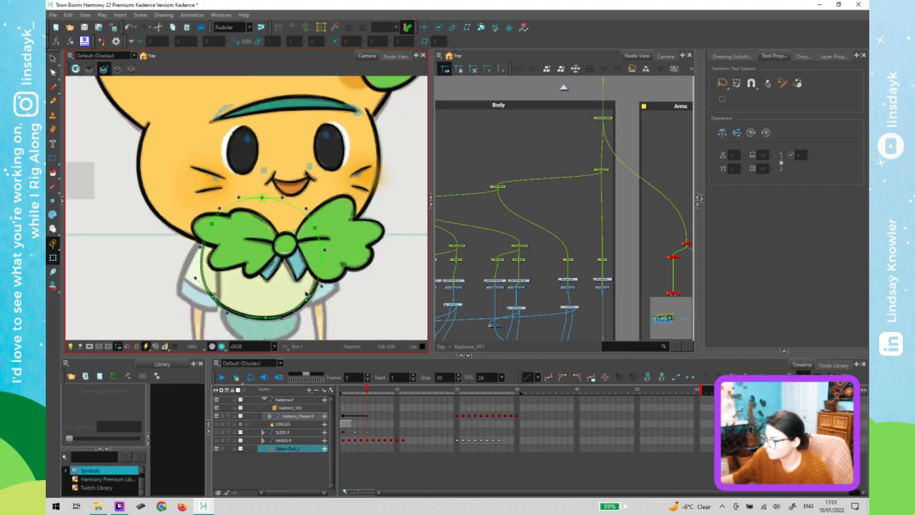
{"action": "scroll", "coordinate": [308, 293], "scroll_direction": "down", "scroll_amount": 1}
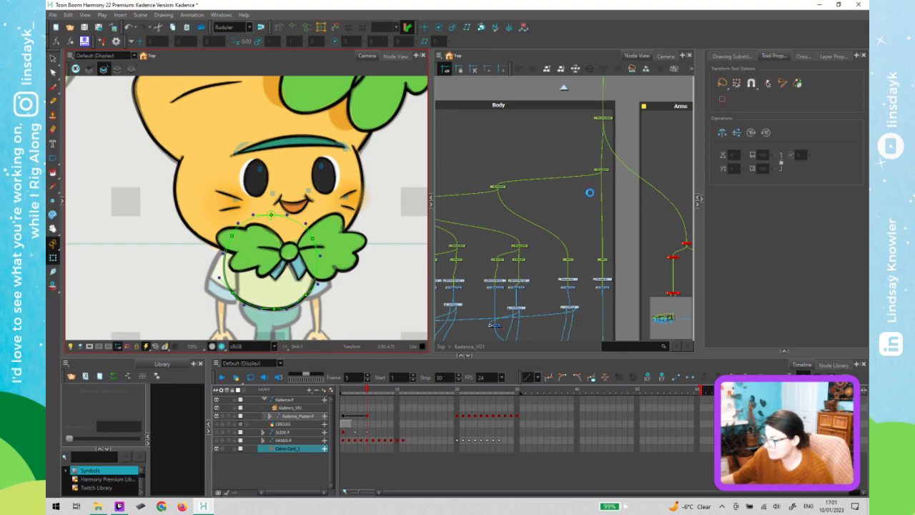
{"action": "left_click", "coordinate": [606, 116]}
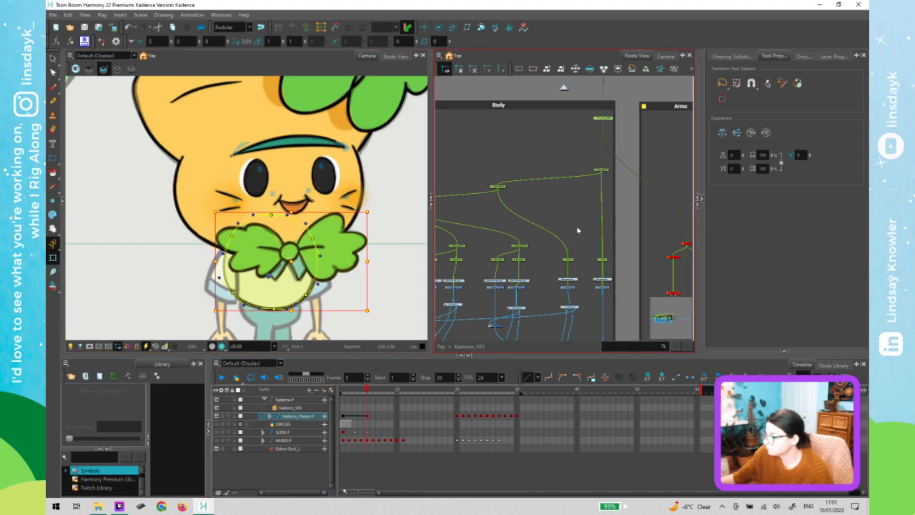
{"action": "left_click_drag", "start_coordinate": [466, 194], "coordinate": [467, 195]}
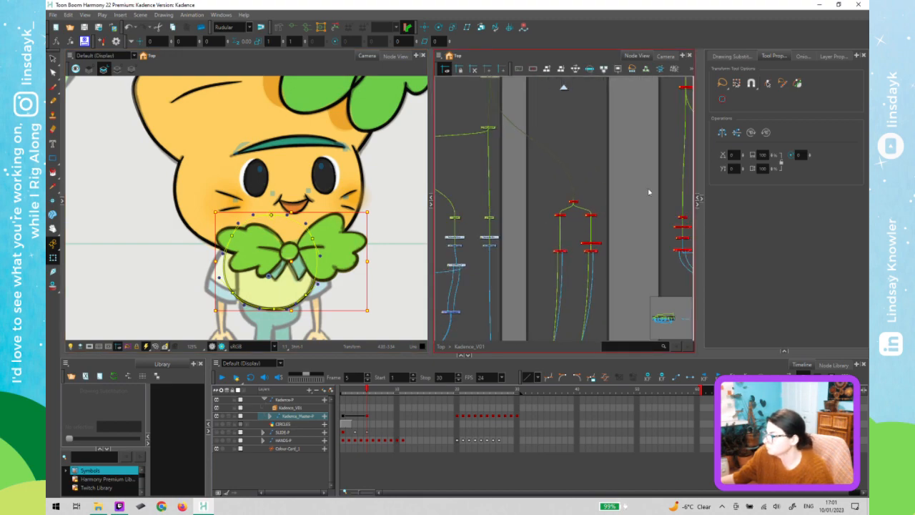
{"action": "left_click", "coordinate": [568, 284]}
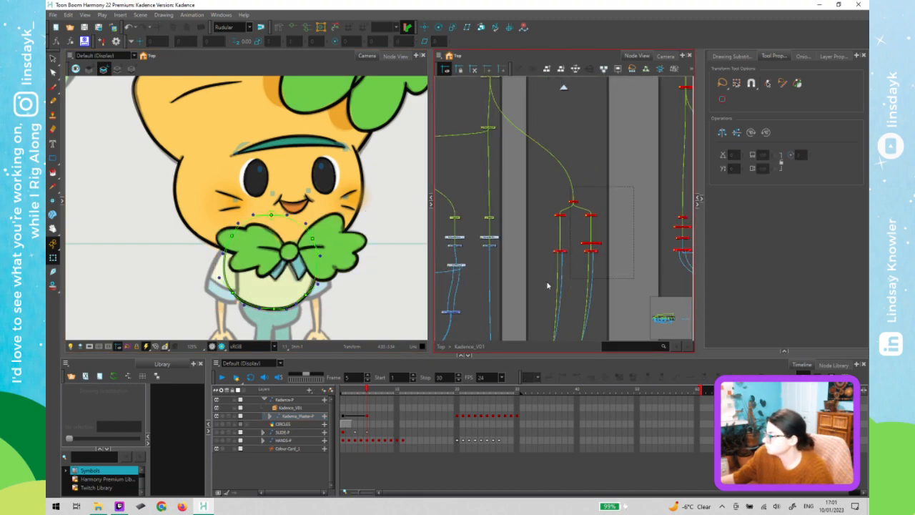
{"action": "left_click_drag", "start_coordinate": [547, 285], "coordinate": [542, 272]}
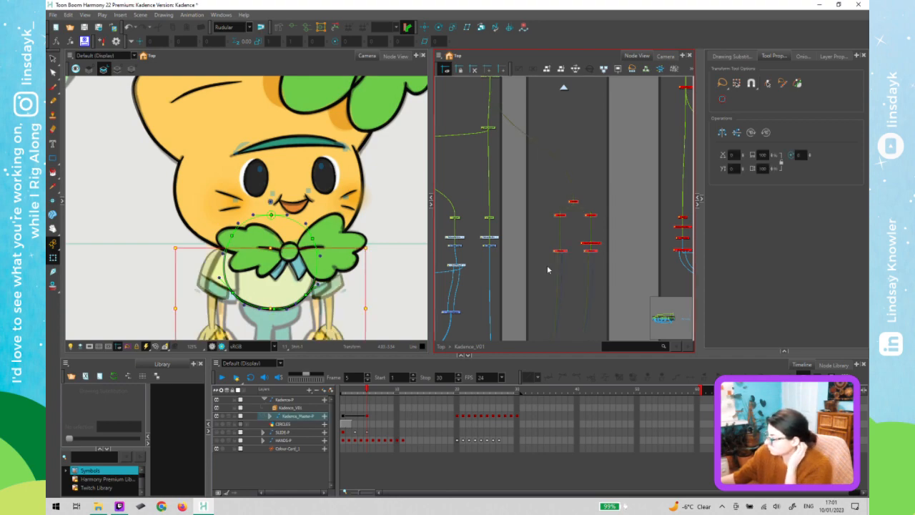
{"action": "left_click", "coordinate": [563, 190]}
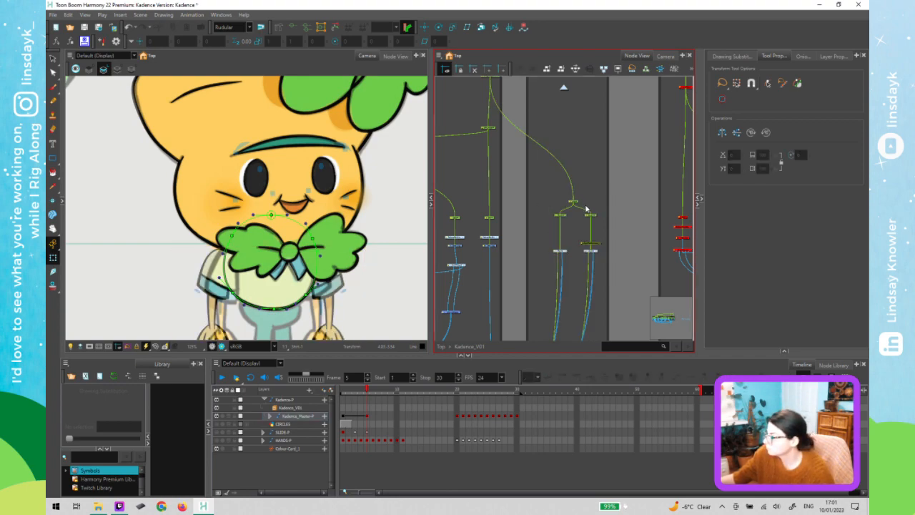
Go to frame 1 and check the Arms-P, FR_Arm-P and BK_Arm-P pegs by selecting them in turn
{"action": "left_click", "coordinate": [460, 241]}
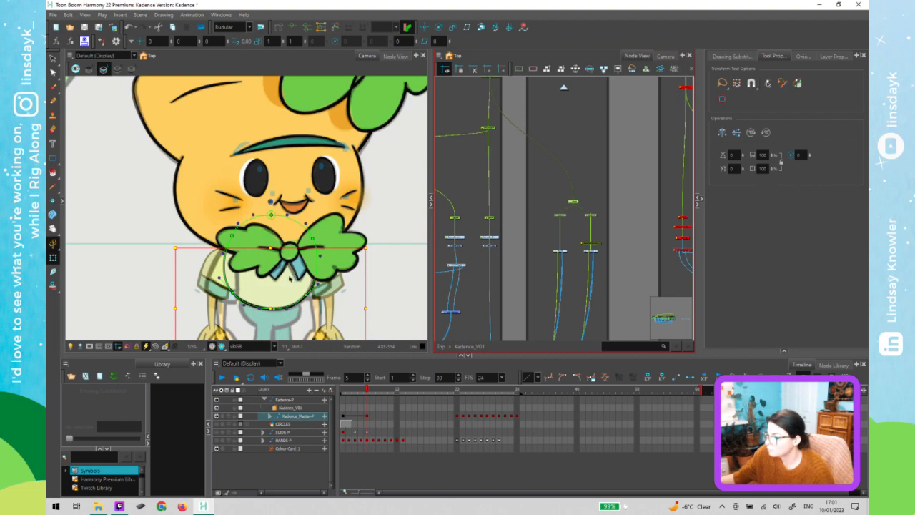
{"action": "left_click", "coordinate": [361, 391]}
{"action": "left_click", "coordinate": [331, 393]}
{"action": "left_click_drag", "start_coordinate": [331, 392], "coordinate": [331, 392]}
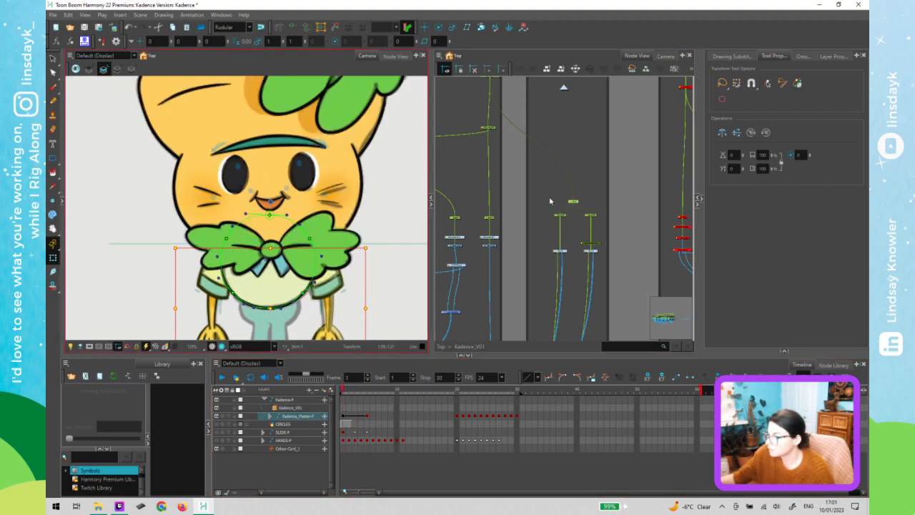
{"action": "left_click", "coordinate": [591, 216]}
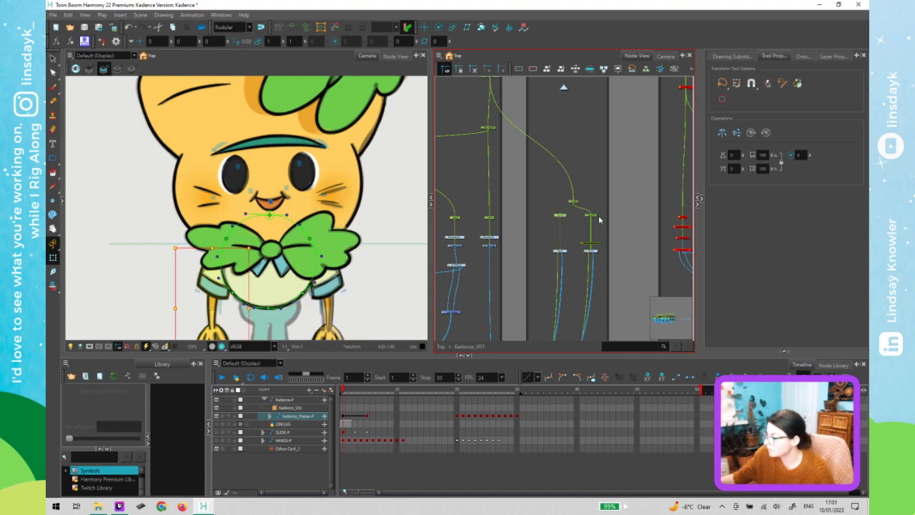
{"action": "left_click", "coordinate": [592, 216]}
{"action": "scroll", "coordinate": [572, 228], "scroll_direction": "up", "scroll_amount": 2}
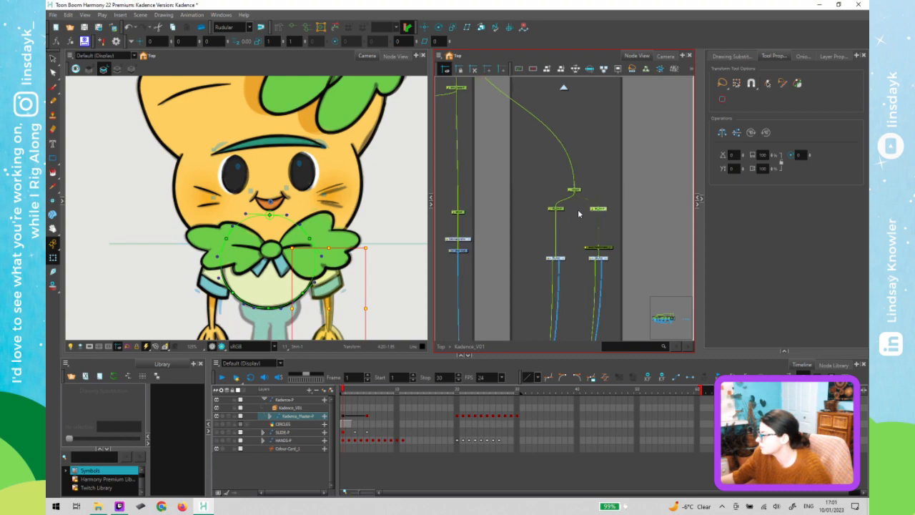
{"action": "scroll", "coordinate": [579, 214], "scroll_direction": "up", "scroll_amount": 3}
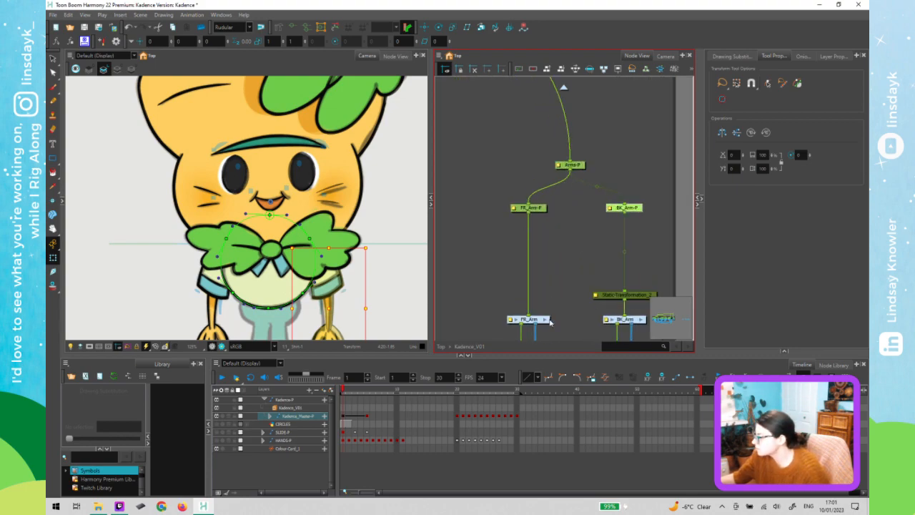
{"action": "left_click", "coordinate": [545, 321]}
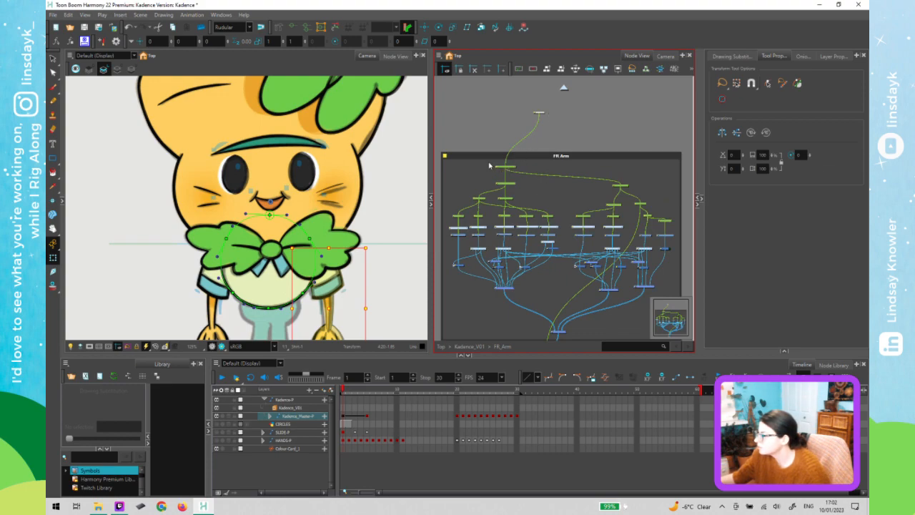
{"action": "double_click", "coordinate": [543, 113]}
{"action": "left_click", "coordinate": [564, 88]}
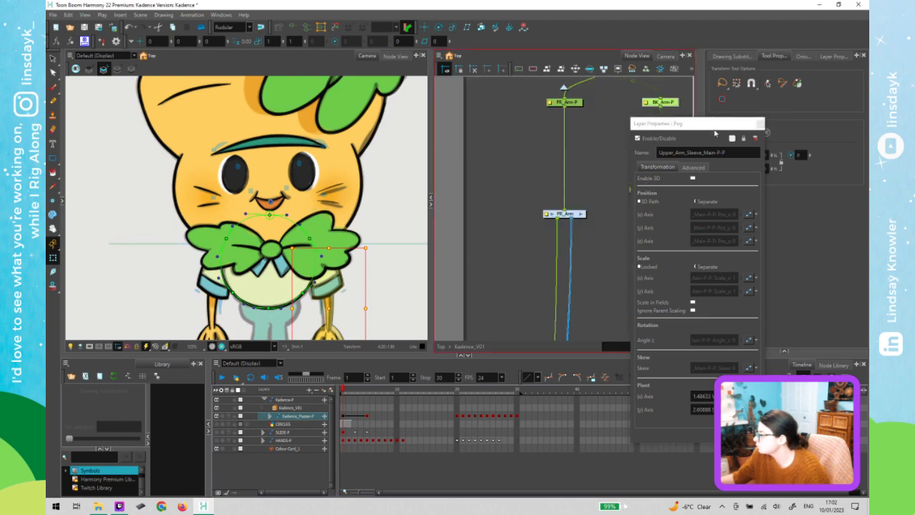
{"action": "left_click", "coordinate": [759, 125]}
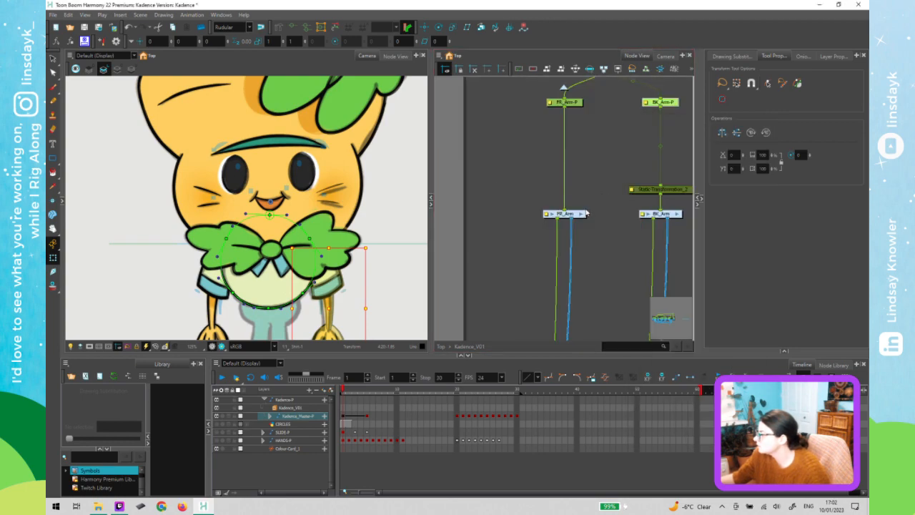
Rename the Upper_Arm_Sleeve_Main-P-P peg inside the FR_Arm group to Arm_Master-P and copy the new name
{"action": "left_click", "coordinate": [581, 213]}
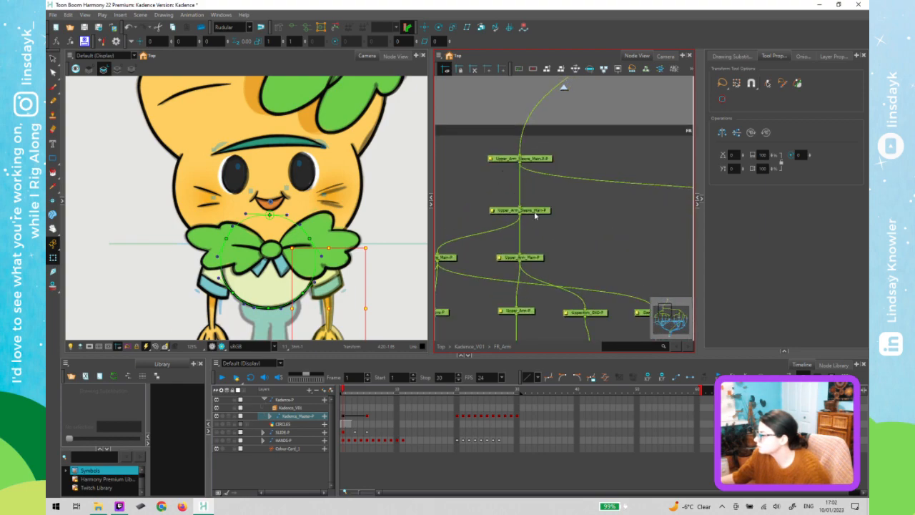
{"action": "left_click", "coordinate": [535, 213]}
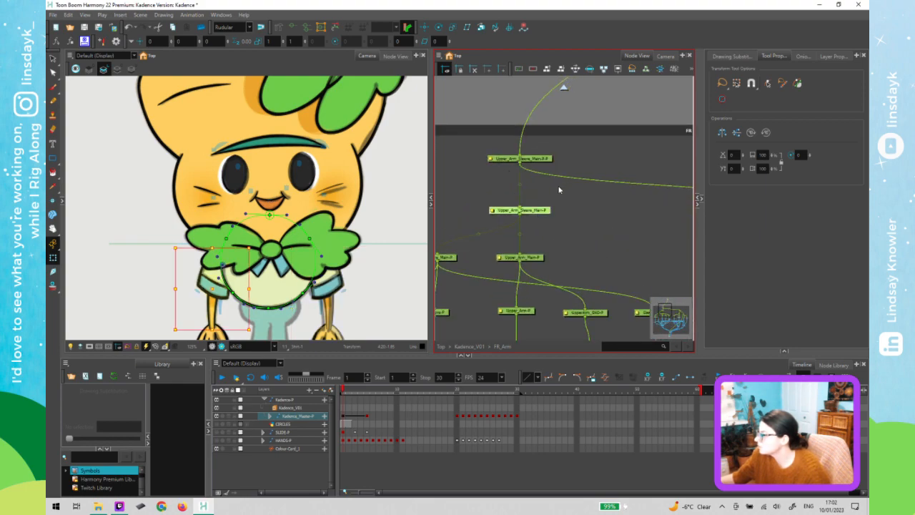
{"action": "double_click", "coordinate": [532, 158]}
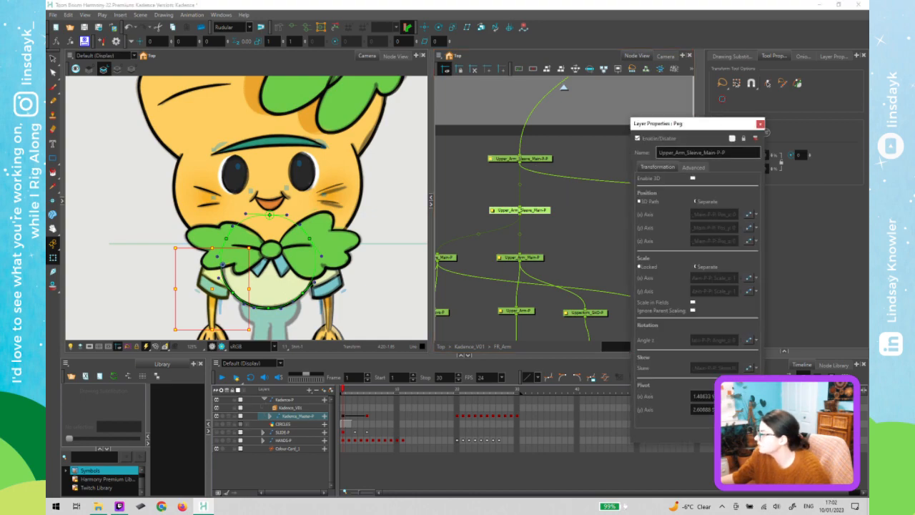
{"action": "left_click_drag", "start_coordinate": [721, 152], "coordinate": [689, 152]}
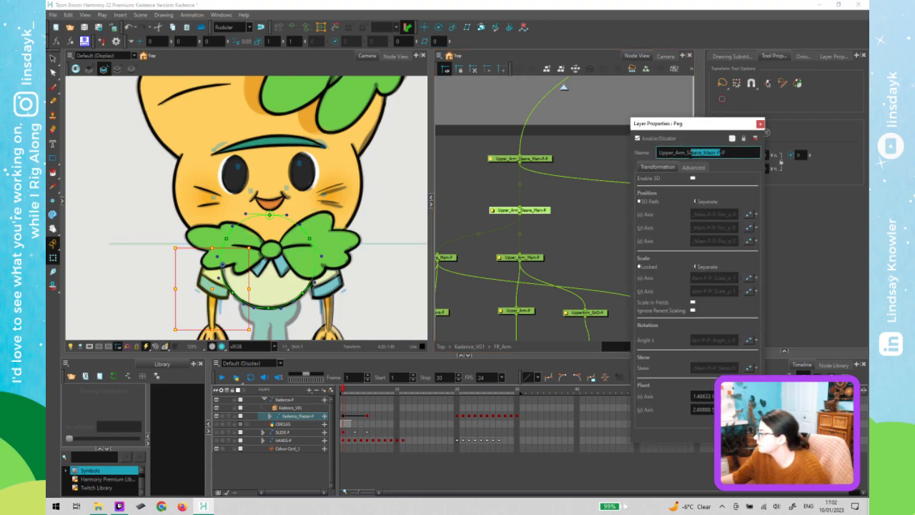
{"action": "type", "text": "Master"}
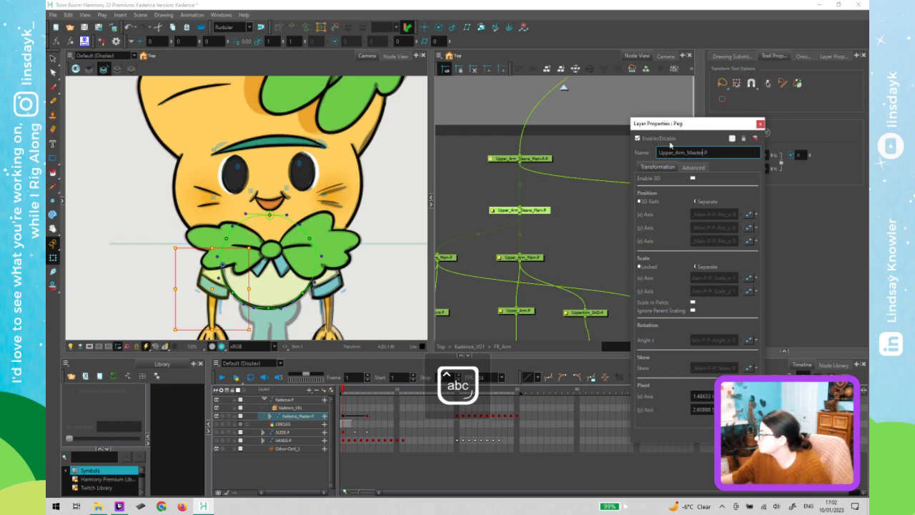
{"action": "left_click_drag", "start_coordinate": [675, 152], "coordinate": [658, 152]}
{"action": "key", "text": "BackSpace"}
{"action": "key", "text": "ctrl+a"}
{"action": "key", "text": "ctrl+c"}
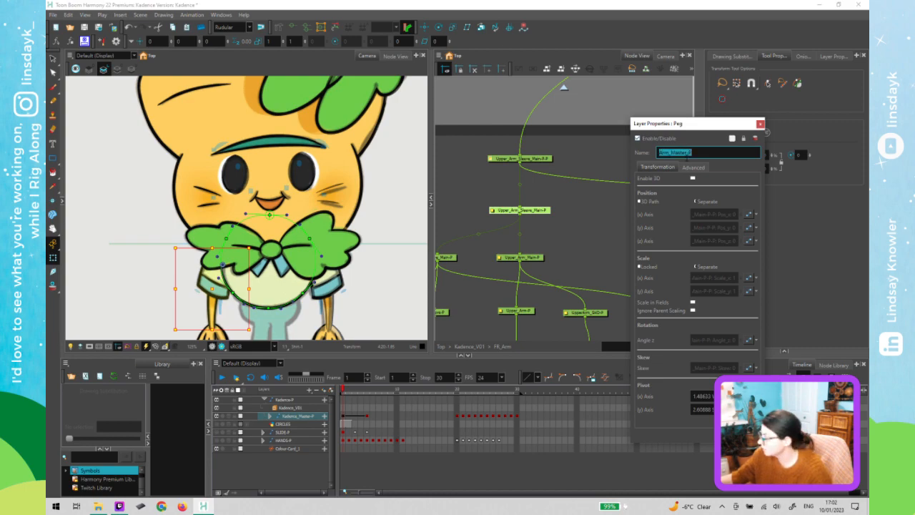
{"action": "left_click", "coordinate": [760, 124]}
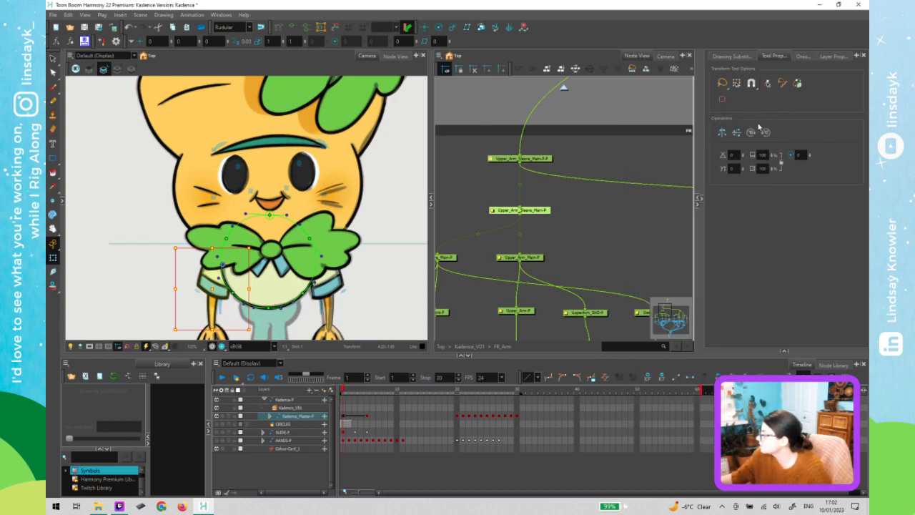
Rename the Upper_Arm_Sleeve_Main-P-P peg inside the BK_Arm group to Arm_Master-P using the copied name
{"action": "left_click", "coordinate": [565, 88]}
{"action": "scroll", "coordinate": [610, 205], "scroll_direction": "down", "scroll_amount": 1}
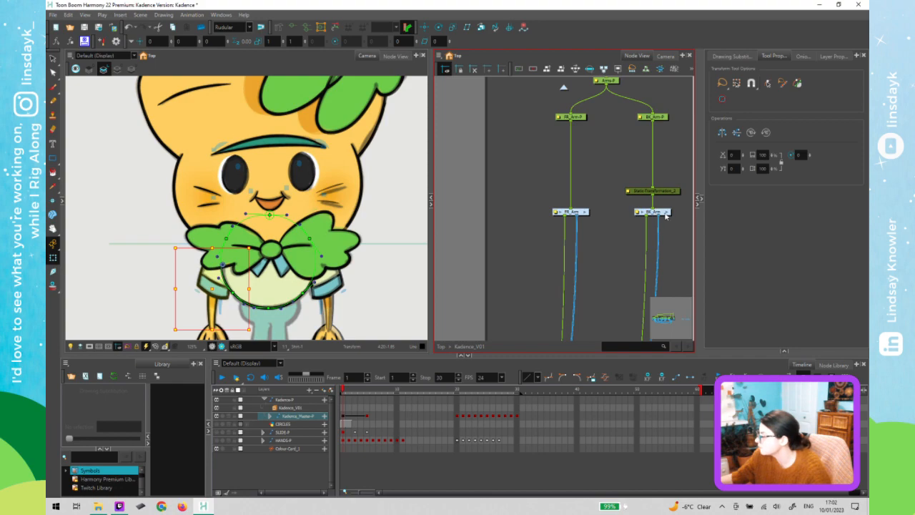
{"action": "left_click", "coordinate": [668, 213]}
{"action": "scroll", "coordinate": [566, 156], "scroll_direction": "down", "scroll_amount": 2}
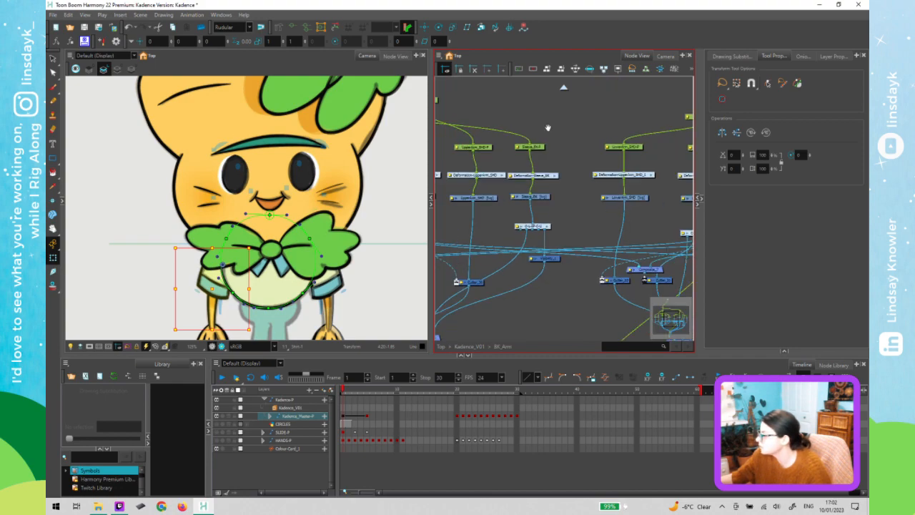
{"action": "left_click_drag", "start_coordinate": [601, 275], "coordinate": [654, 425]}
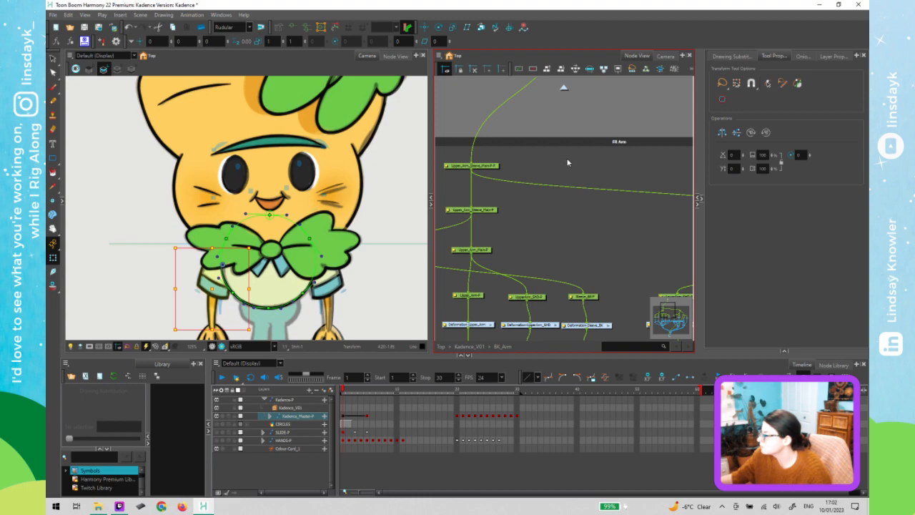
{"action": "left_click", "coordinate": [718, 152]}
{"action": "key", "text": "ctrl+a"}
{"action": "key", "text": "ctrl+v"}
{"action": "left_click", "coordinate": [762, 126]}
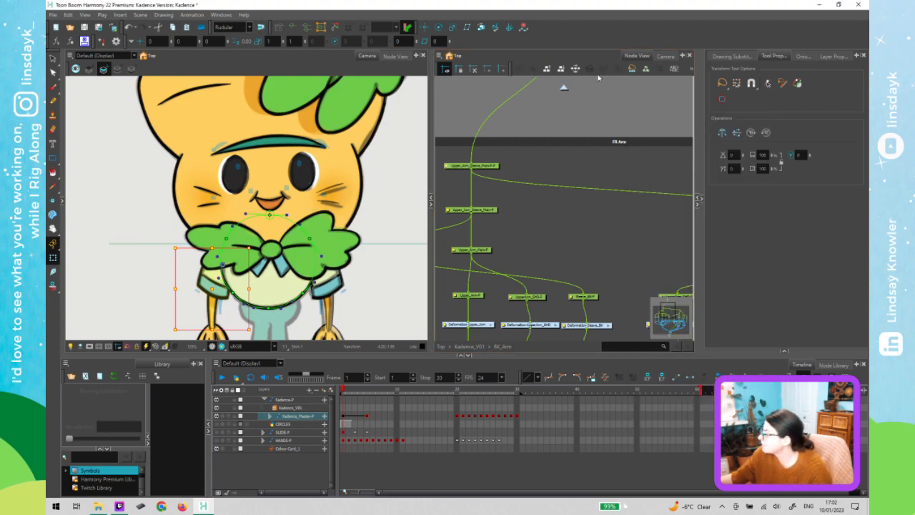
Open the layer properties of Arm_Master-P in the FR_Arm group and return to the Kadence_V01 network
{"action": "left_click", "coordinate": [563, 88]}
{"action": "left_click", "coordinate": [533, 170]}
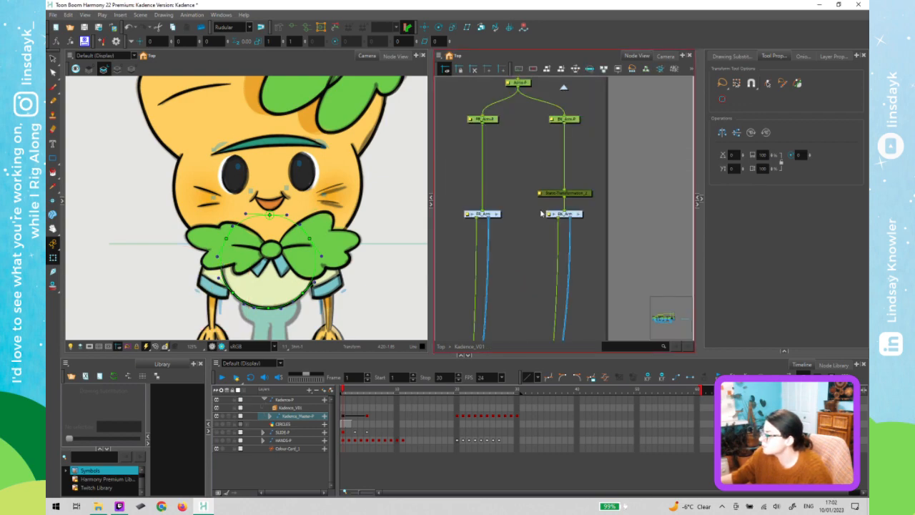
{"action": "left_click", "coordinate": [497, 215]}
{"action": "scroll", "coordinate": [569, 233], "scroll_direction": "down", "scroll_amount": 2}
{"action": "left_click_drag", "start_coordinate": [455, 195], "coordinate": [455, 192]}
{"action": "left_click_drag", "start_coordinate": [634, 233], "coordinate": [425, 183]}
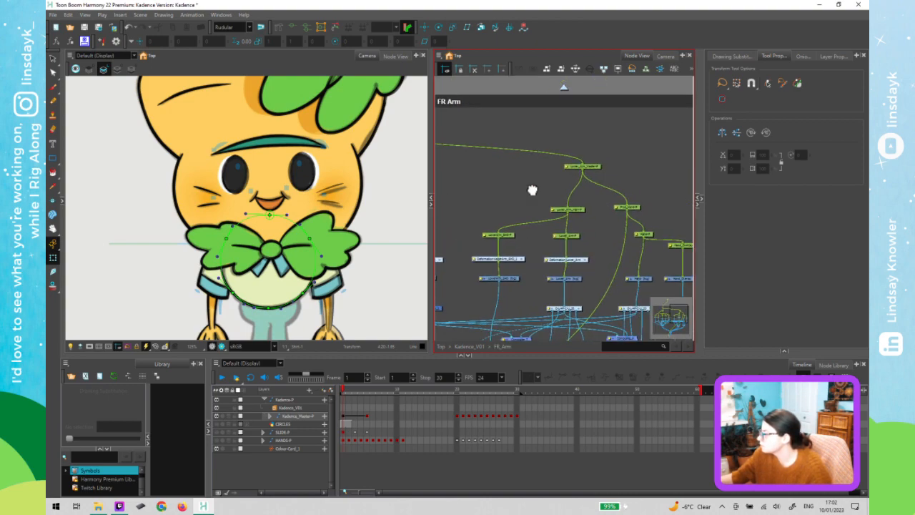
{"action": "scroll", "coordinate": [585, 225], "scroll_direction": "down", "scroll_amount": 3}
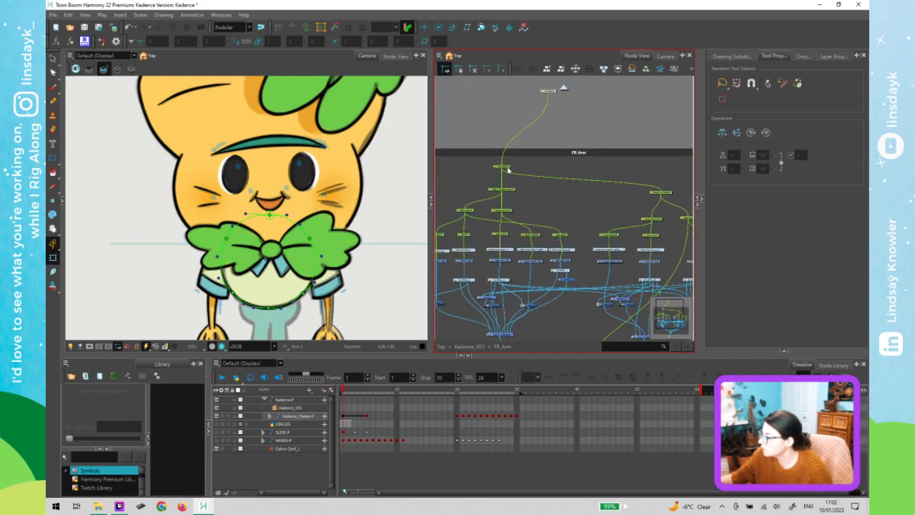
{"action": "left_click", "coordinate": [493, 168]}
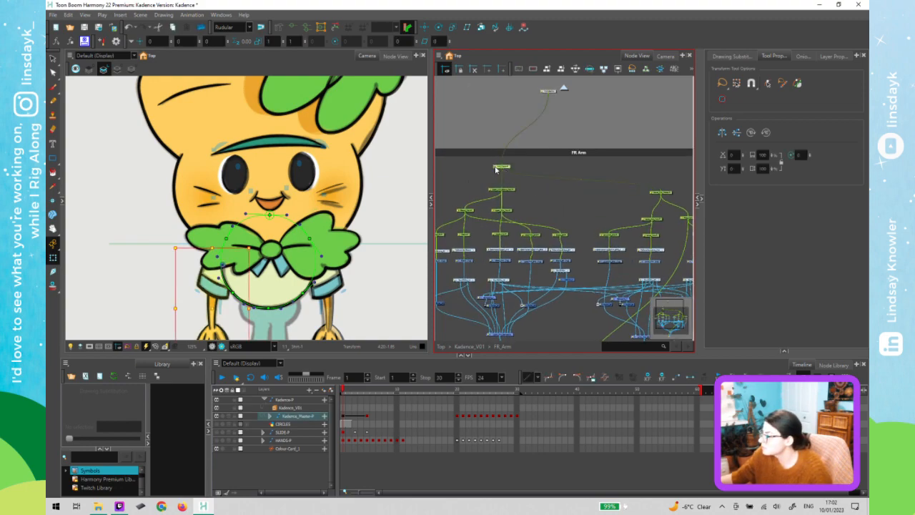
{"action": "double_click", "coordinate": [494, 170]}
{"action": "left_click", "coordinate": [564, 89]}
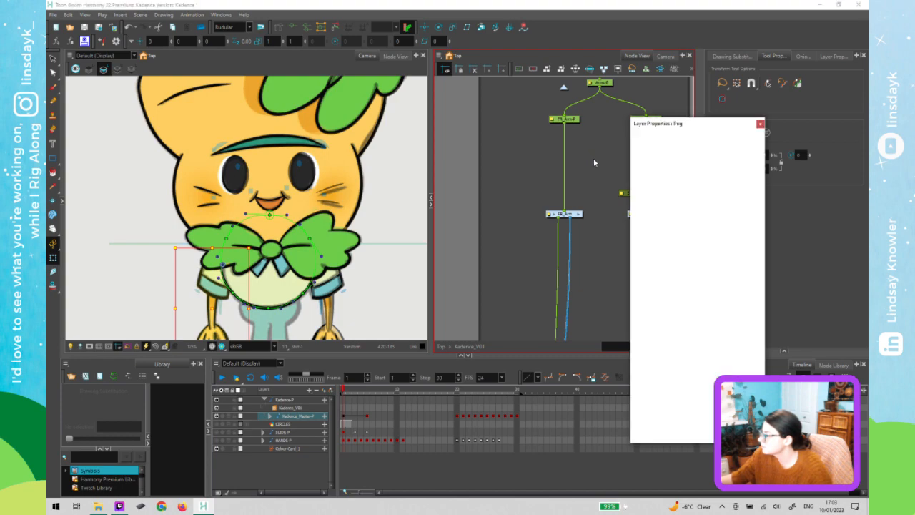
Open the layer properties of FR_Arm-P and BK_Arm-P and arrange them side by side with those of Arm_Master-P
{"action": "left_click_drag", "start_coordinate": [592, 157], "coordinate": [511, 150]}
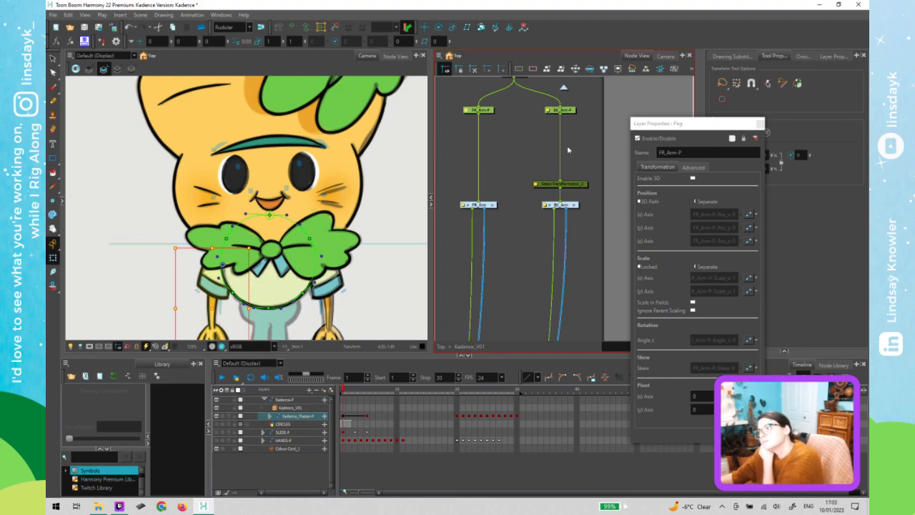
{"action": "left_click", "coordinate": [718, 120]}
{"action": "left_click_drag", "start_coordinate": [699, 125], "coordinate": [470, 127]}
{"action": "left_click_drag", "start_coordinate": [710, 126], "coordinate": [587, 125]}
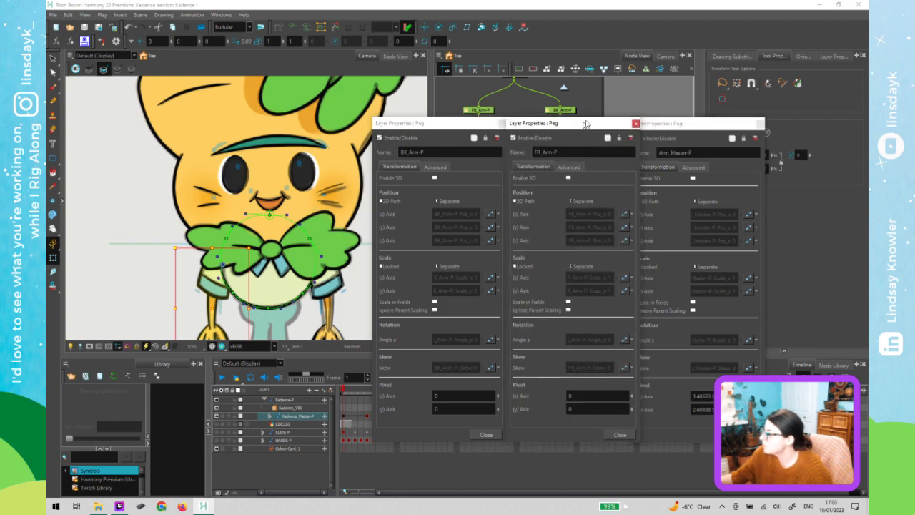
{"action": "left_click_drag", "start_coordinate": [719, 127], "coordinate": [743, 125]}
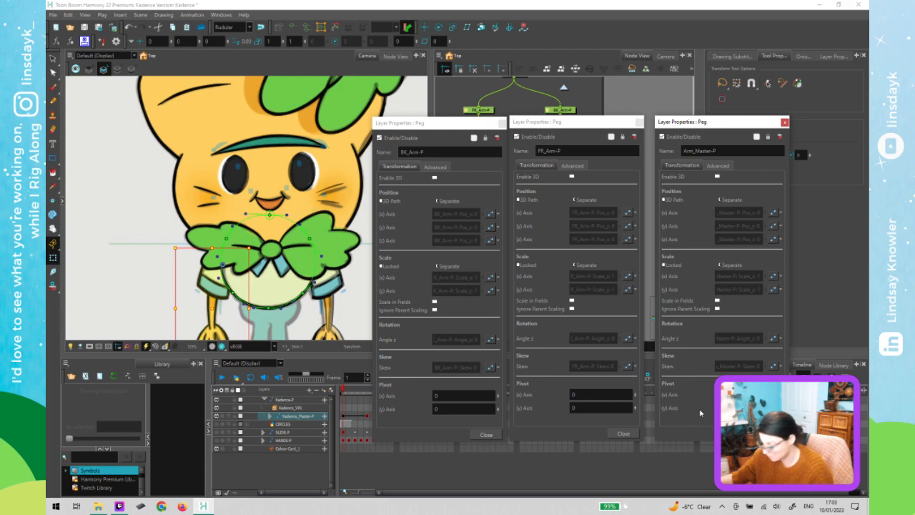
Set the pivot x axis to 1.48633 W for FR_Arm-P and 1.48633 E for BK_Arm-P
{"action": "left_click", "coordinate": [600, 394]}
{"action": "type", "text": "1.48633 W"}
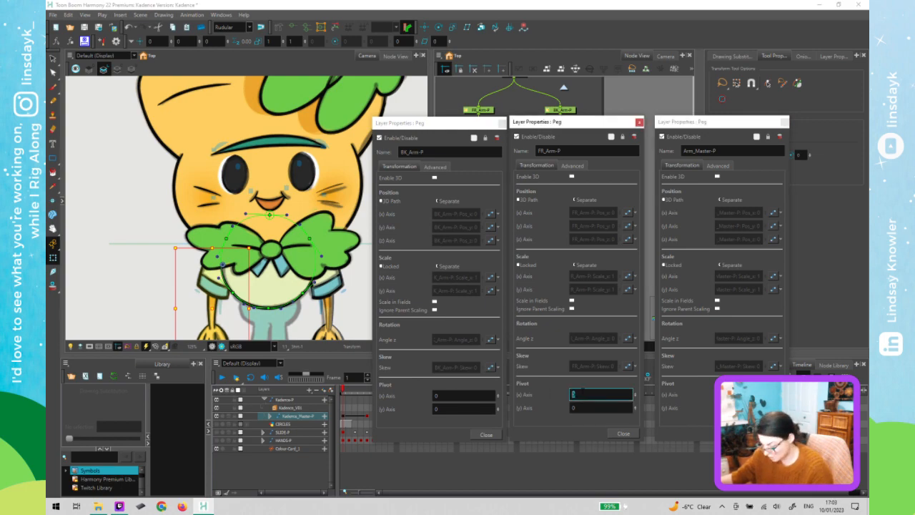
{"action": "left_click", "coordinate": [438, 397]}
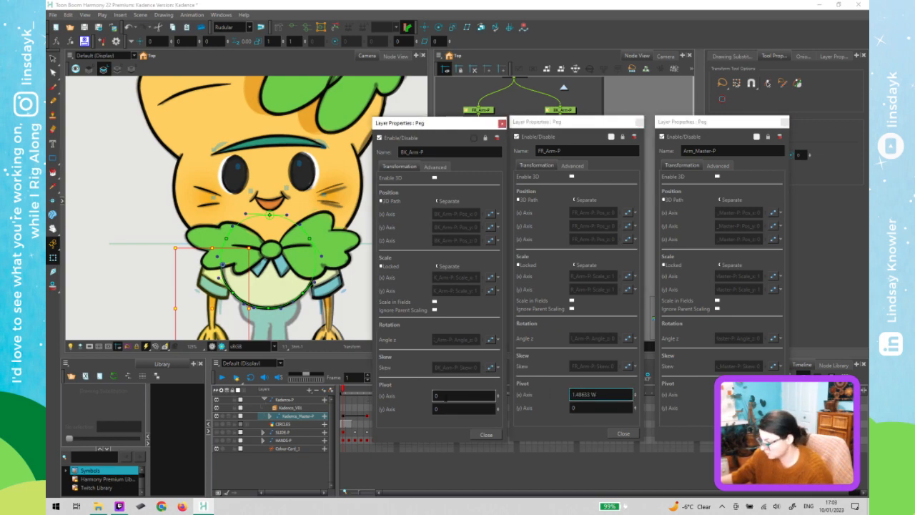
{"action": "type", "text": "1.48633 W"}
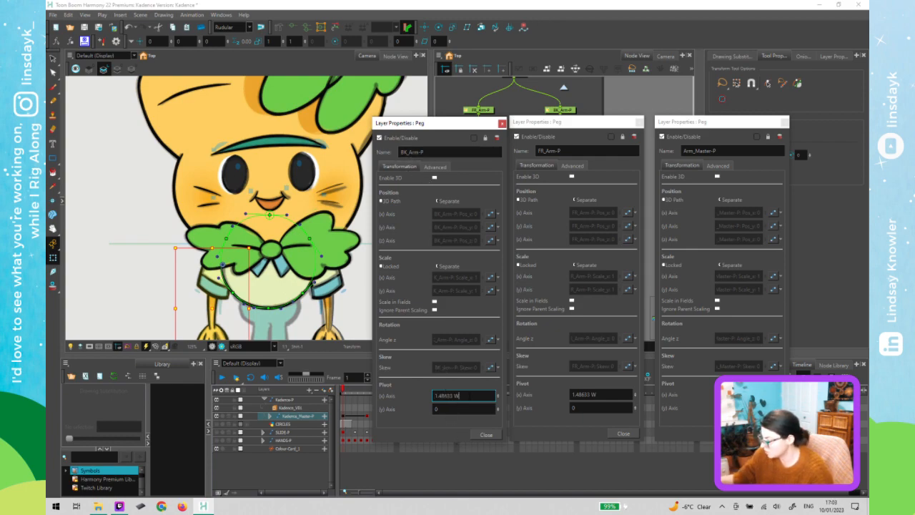
{"action": "key", "text": "BackSpace"}
{"action": "key", "text": "Caps_Lock"}
{"action": "type", "text": "E"}
{"action": "key", "text": "Caps_Lock"}
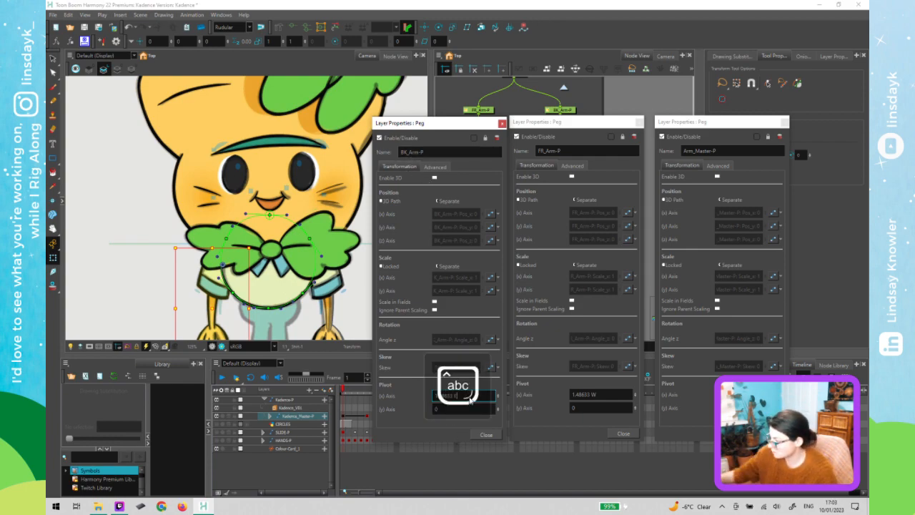
Set the pivot y axis of FR_Arm-P and BK_Arm-P to 2.60888 S and close all three layer properties windows
{"action": "left_click", "coordinate": [746, 395]}
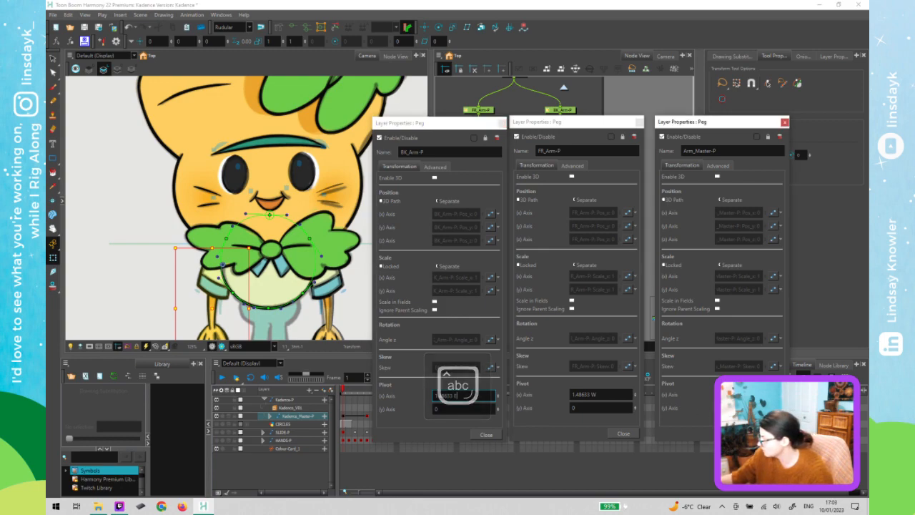
{"action": "left_click", "coordinate": [600, 408]}
{"action": "type", "text": "2.60888 S"}
{"action": "left_click", "coordinate": [438, 408]}
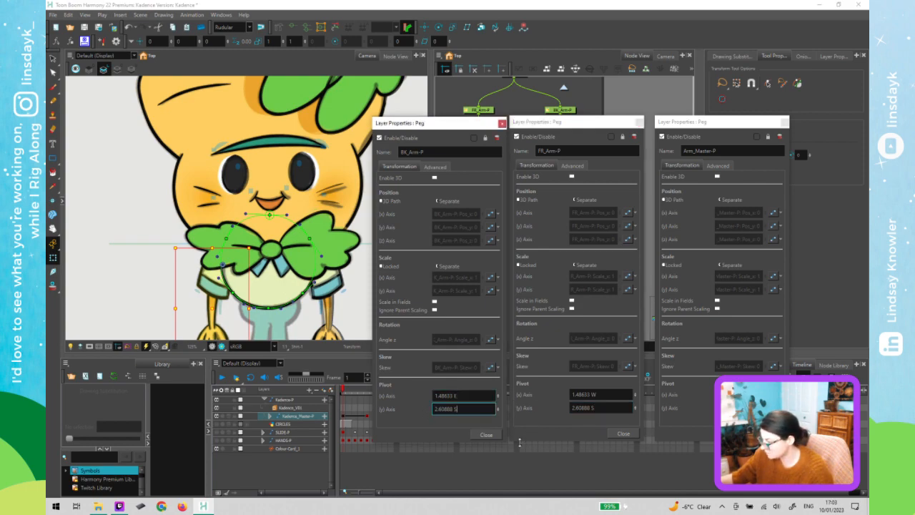
{"action": "left_click", "coordinate": [486, 434]}
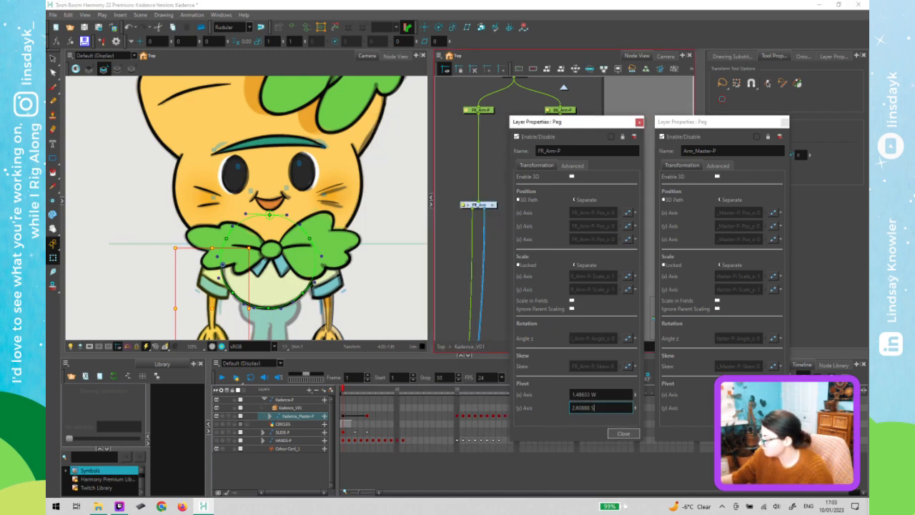
{"action": "left_click", "coordinate": [624, 433]}
{"action": "left_click", "coordinate": [769, 433]}
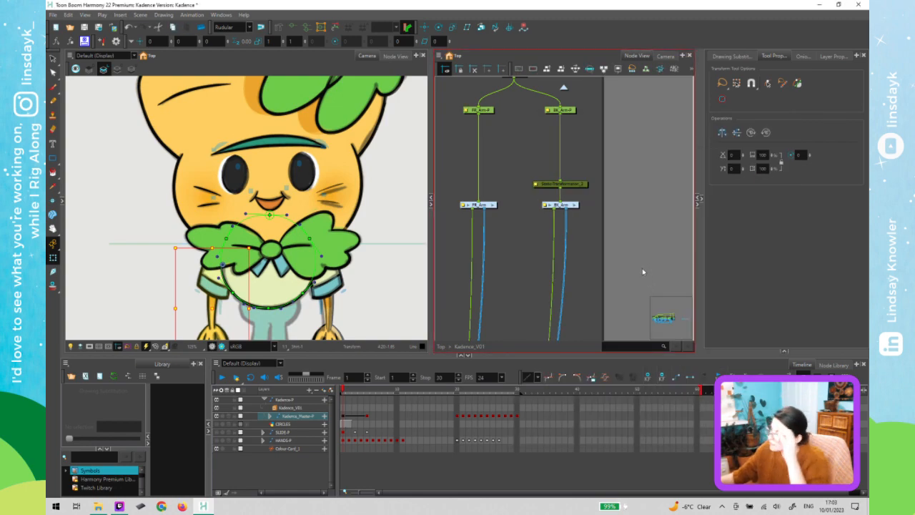
Examine the layer properties of the Static-Transformation_2 node between BK_Arm-P and the BK_Arm group, leaving its values alone
{"action": "left_click", "coordinate": [621, 210]}
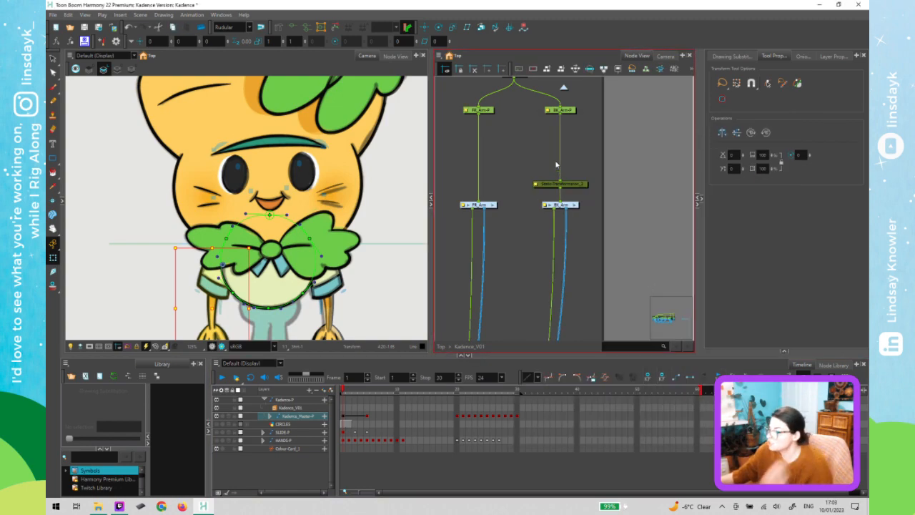
{"action": "left_click", "coordinate": [570, 112]}
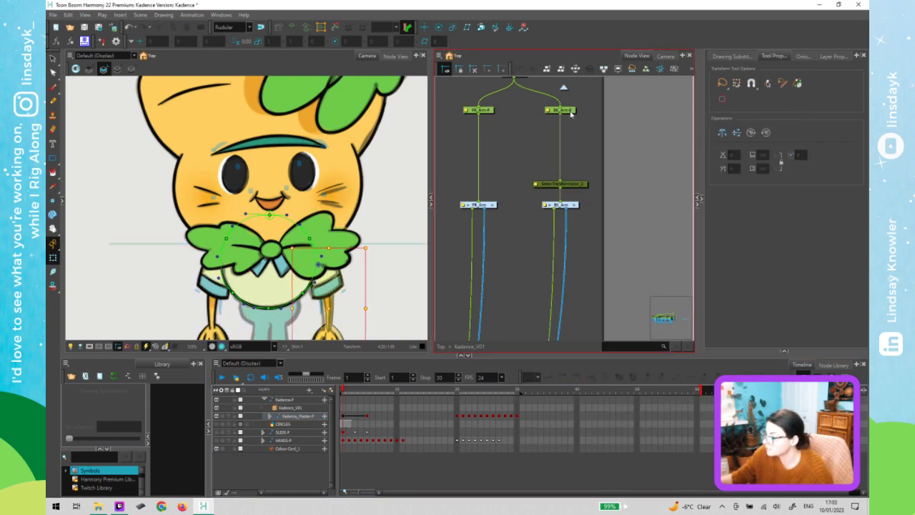
{"action": "double_click", "coordinate": [539, 187]}
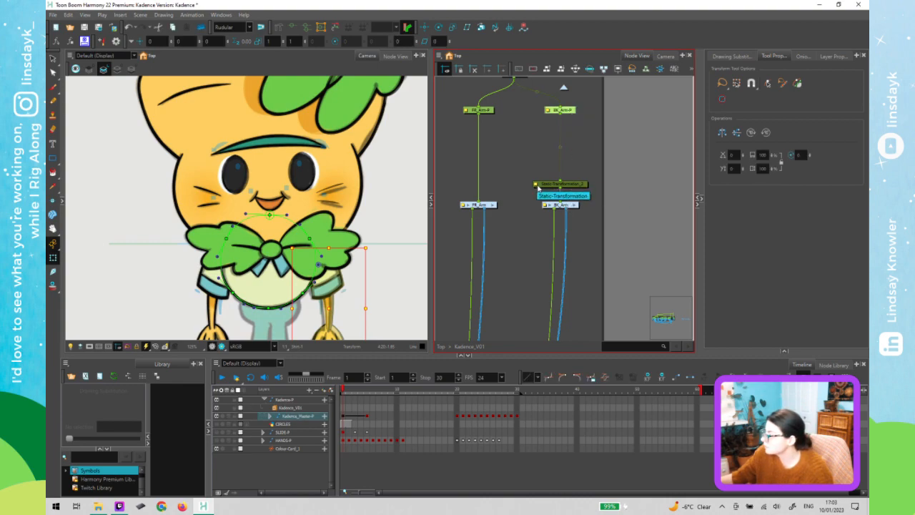
{"action": "left_click", "coordinate": [767, 250]}
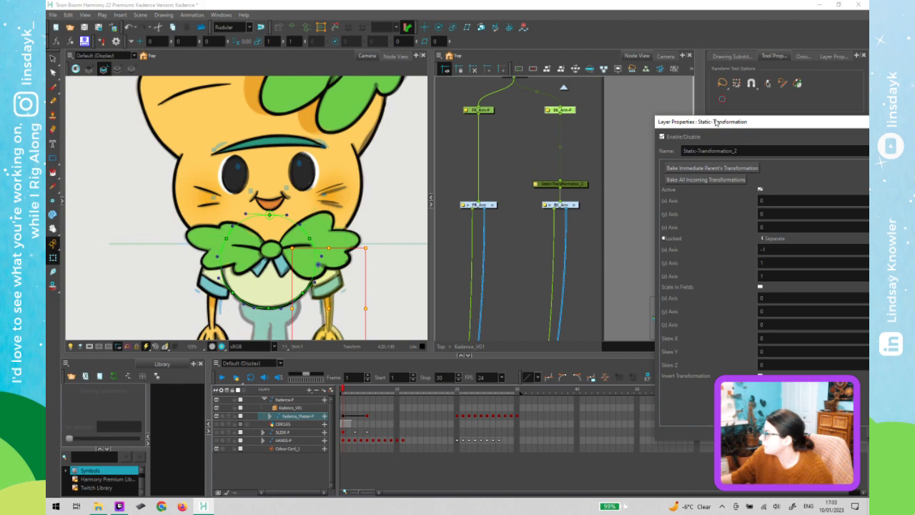
{"action": "left_click_drag", "start_coordinate": [779, 124], "coordinate": [629, 125]}
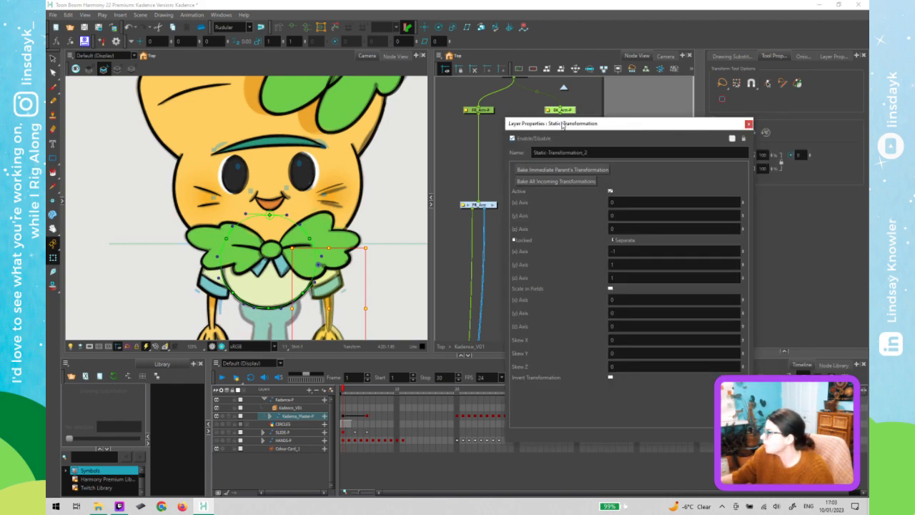
{"action": "left_click", "coordinate": [748, 125]}
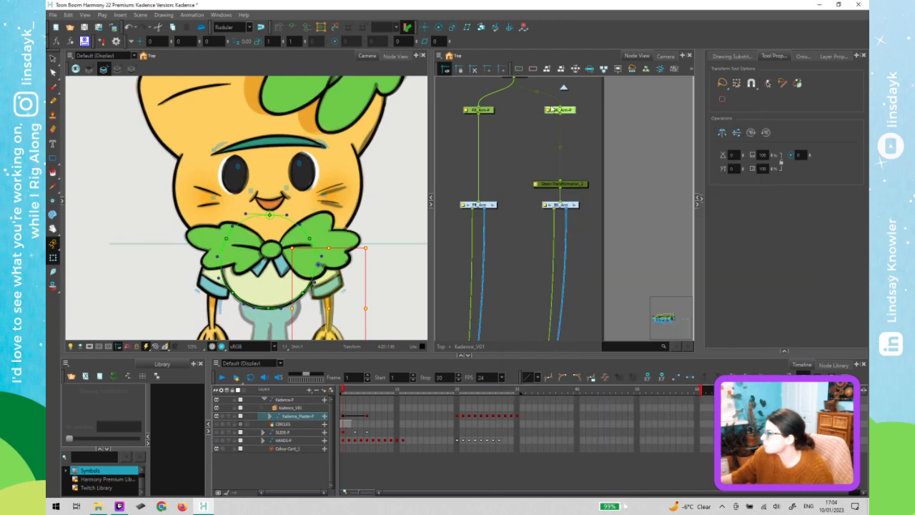
{"action": "left_click", "coordinate": [511, 121]}
{"action": "key", "text": "ctrl+z"}
{"action": "key", "text": "ctrl+z"}
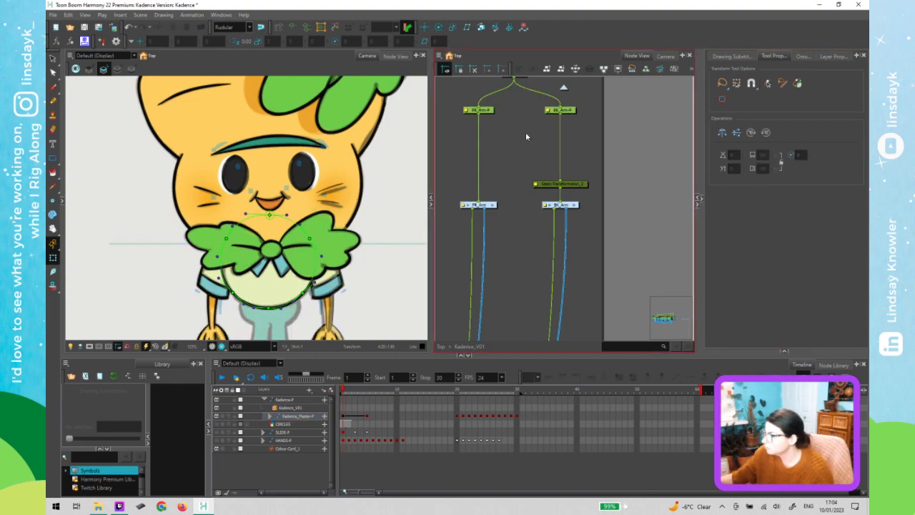
Place the pivot of the Arms-P peg at the centre of the bow tie and return to the Transform tool
{"action": "left_click_drag", "start_coordinate": [525, 150], "coordinate": [529, 186]}
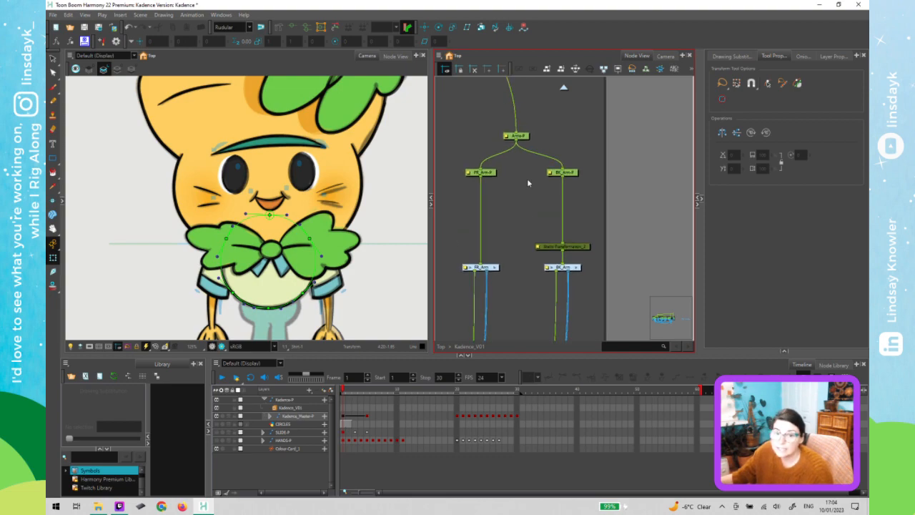
{"action": "left_click", "coordinate": [521, 137]}
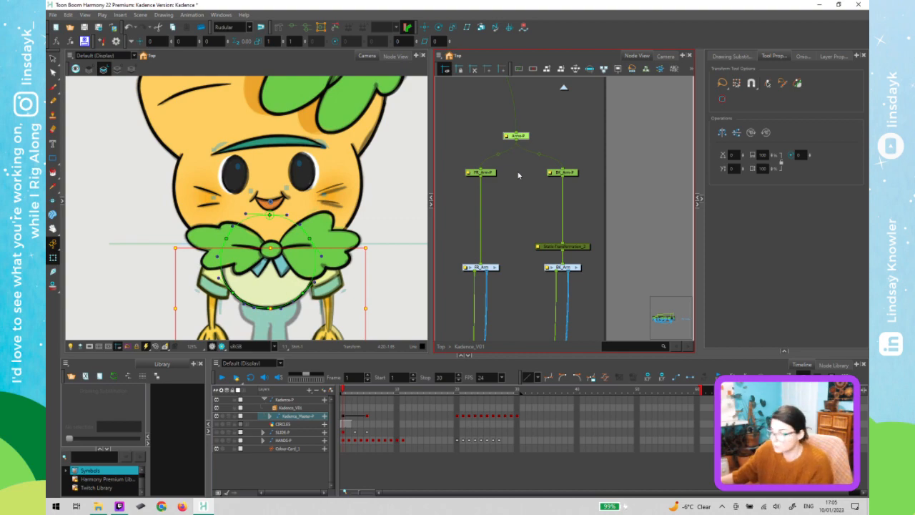
{"action": "left_click", "coordinate": [439, 28]}
{"action": "left_click_drag", "start_coordinate": [271, 203], "coordinate": [271, 248]}
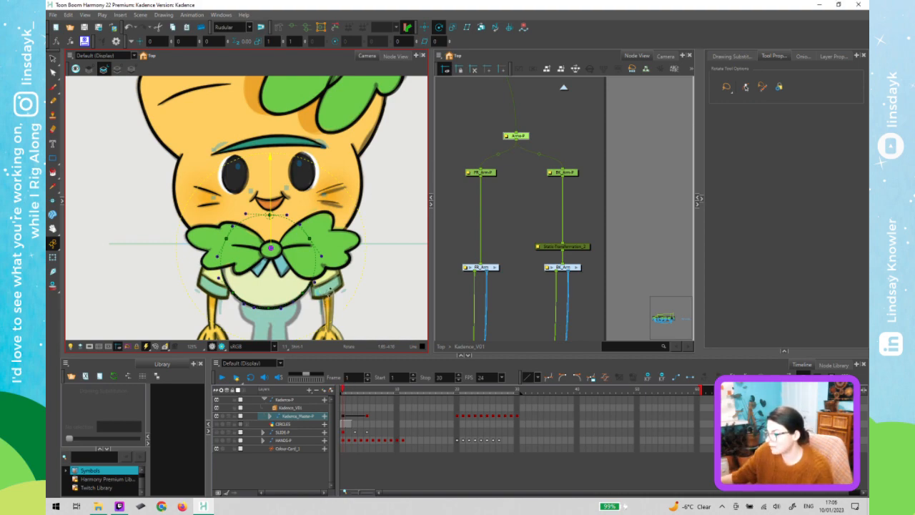
{"action": "key", "text": "shift+t"}
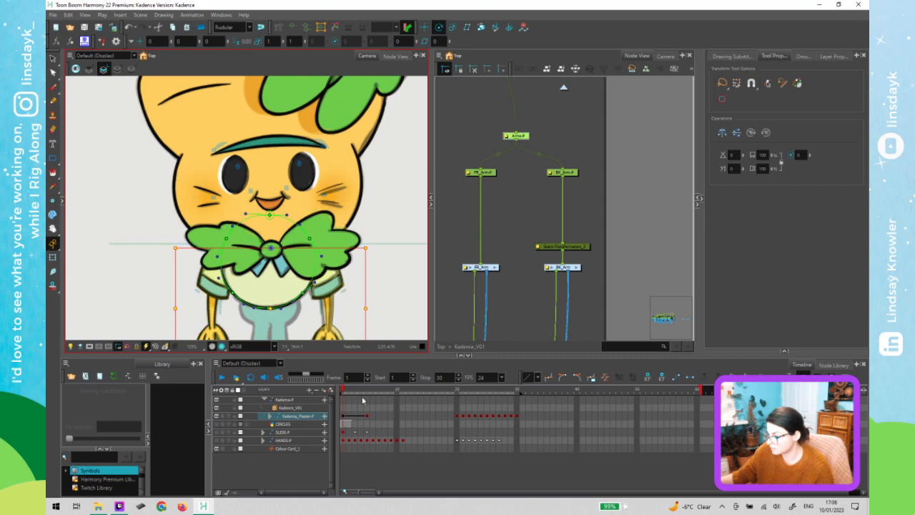
At frame 5, nudge the FR_Arm-P peg about 0.27 E to line the front arm up with the reference
{"action": "left_click", "coordinate": [368, 390]}
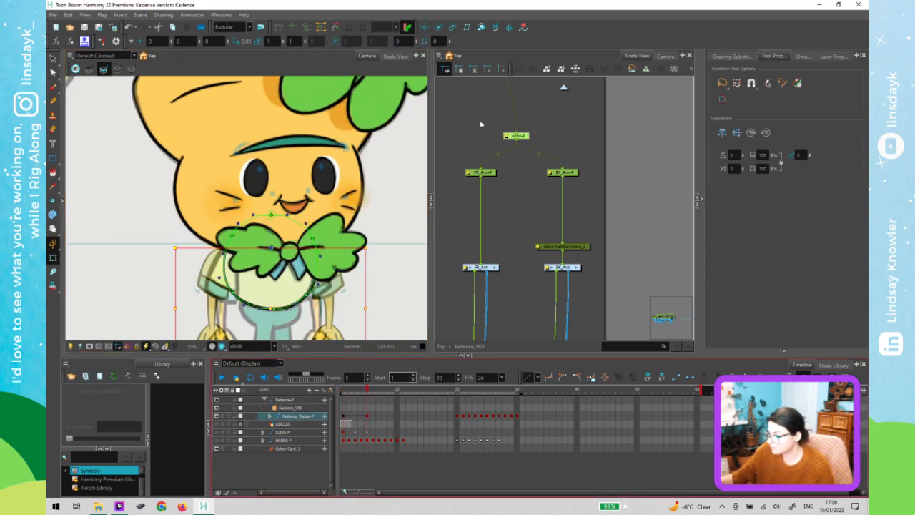
{"action": "left_click", "coordinate": [517, 137]}
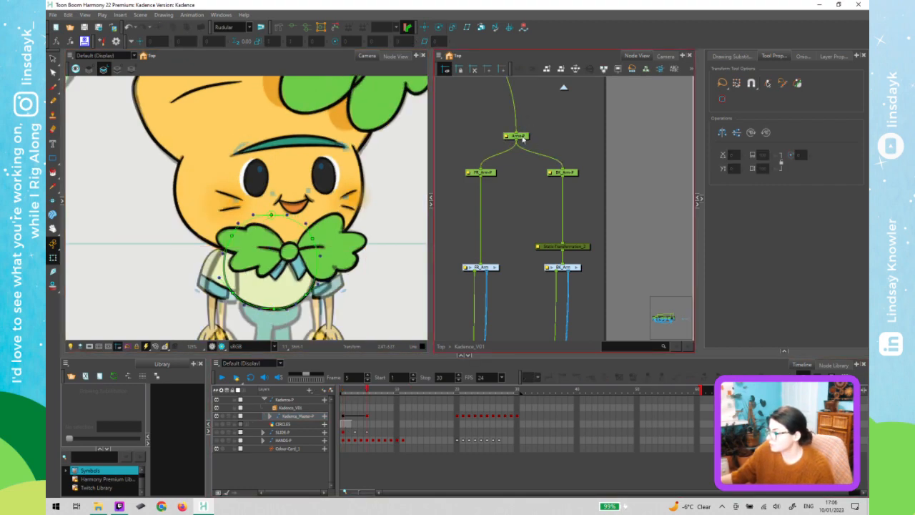
{"action": "left_click", "coordinate": [482, 174]}
{"action": "left_click", "coordinate": [310, 254]}
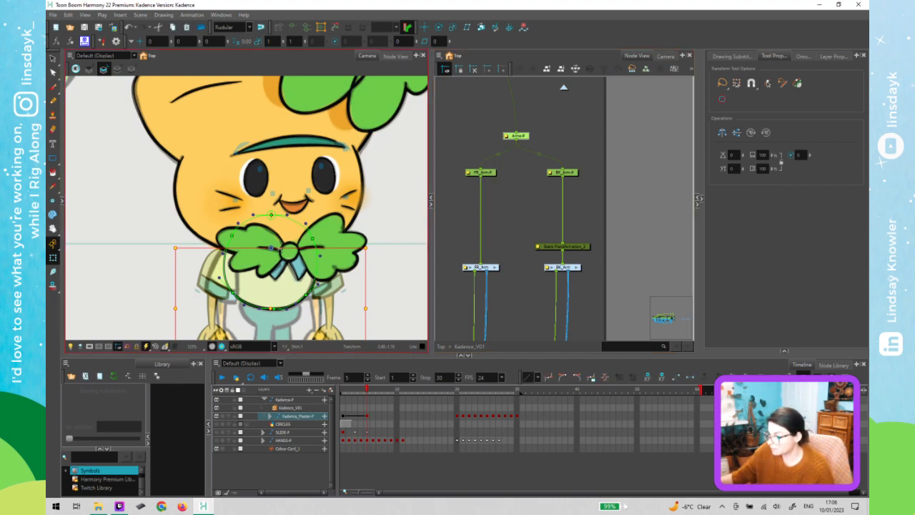
{"action": "left_click", "coordinate": [492, 173]}
{"action": "left_click", "coordinate": [490, 176]}
{"action": "left_click", "coordinate": [226, 281]}
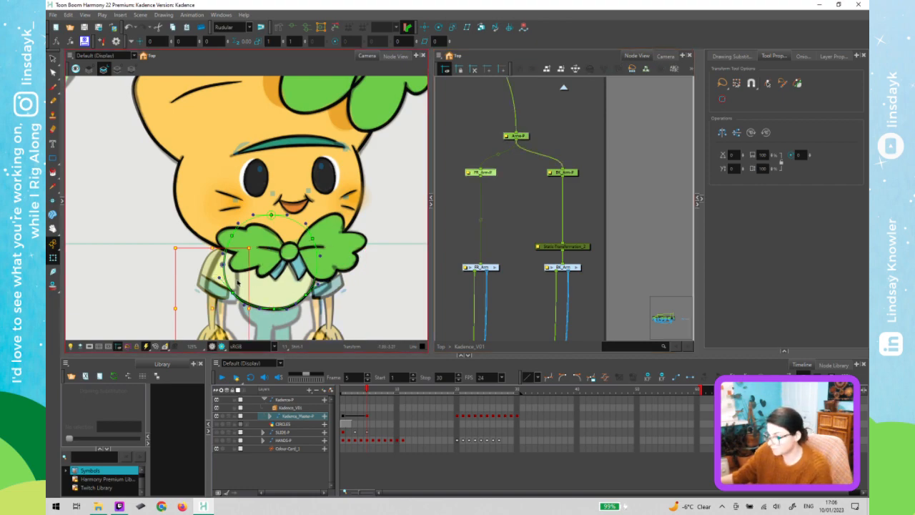
{"action": "key", "text": "Right"}
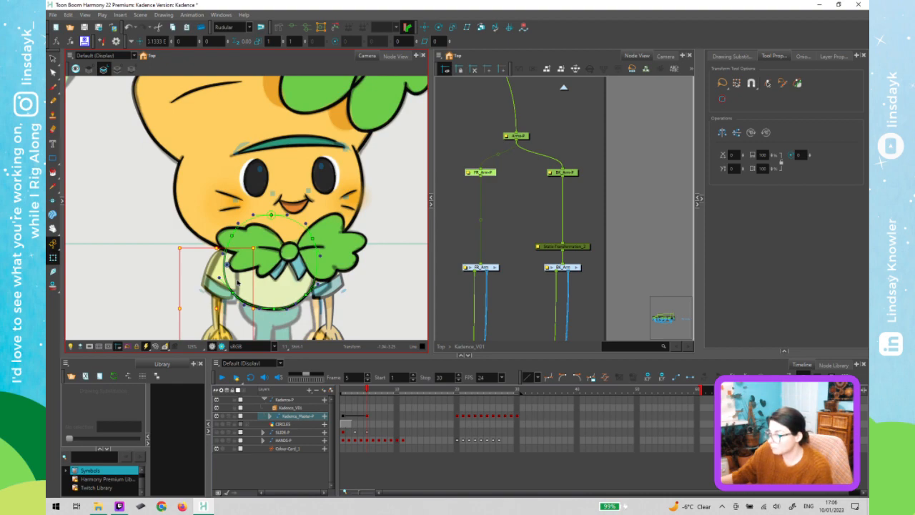
{"action": "key", "text": "Right"}
Nudge the BK_Arm-P peg at frame 5 to 0.4 W so the back arm follows the reference
{"action": "left_click", "coordinate": [489, 177]}
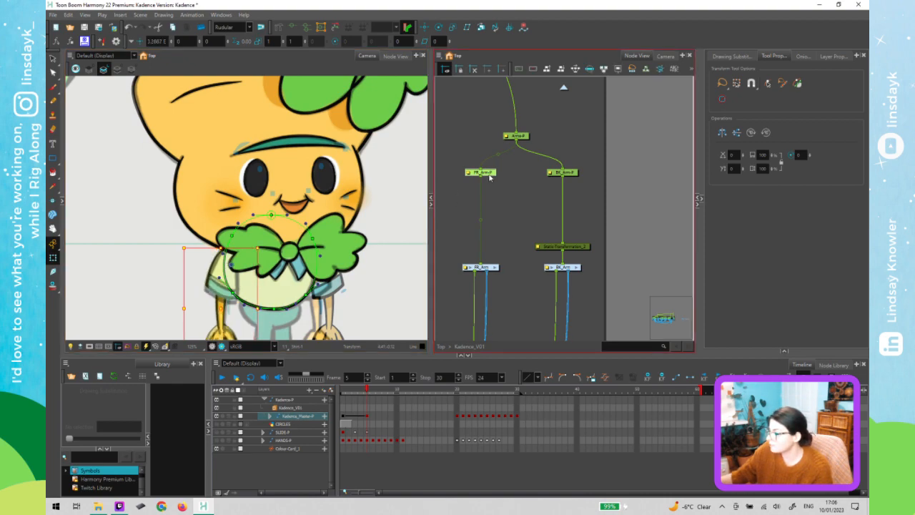
{"action": "left_click", "coordinate": [368, 270]}
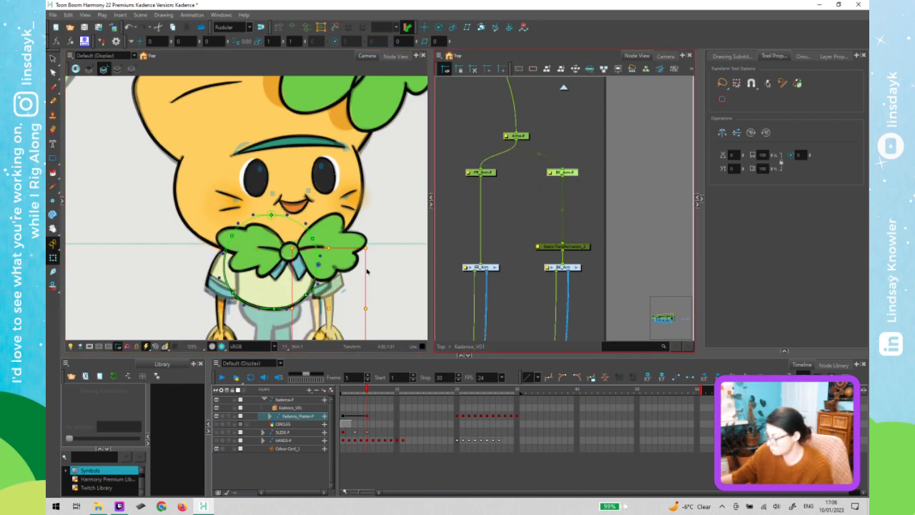
{"action": "key", "text": "Left"}
{"action": "key", "text": "Left"}
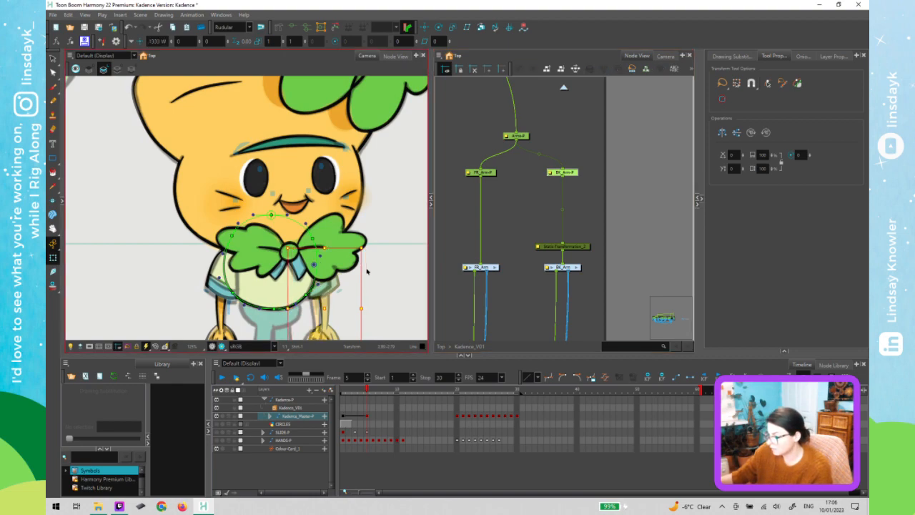
{"action": "key", "text": "Left"}
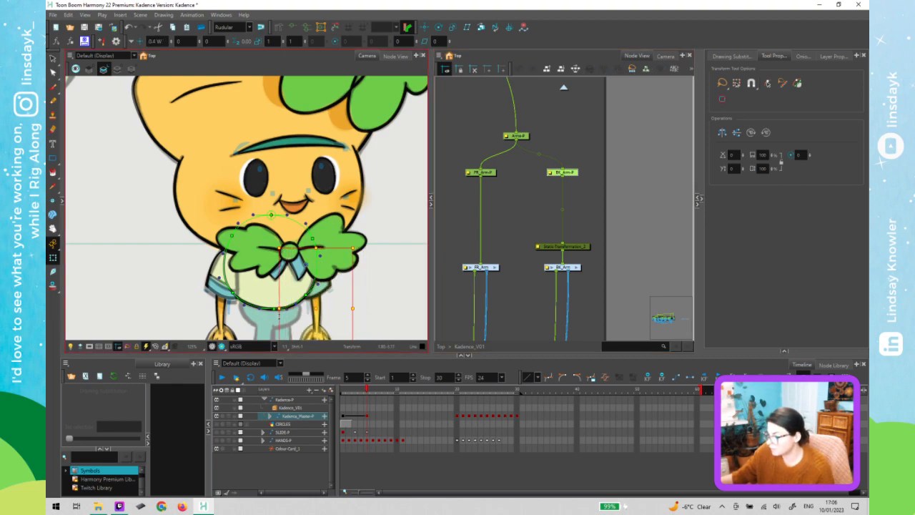
{"action": "key", "text": "space"}
{"action": "left_click_drag", "start_coordinate": [282, 304], "coordinate": [289, 251]}
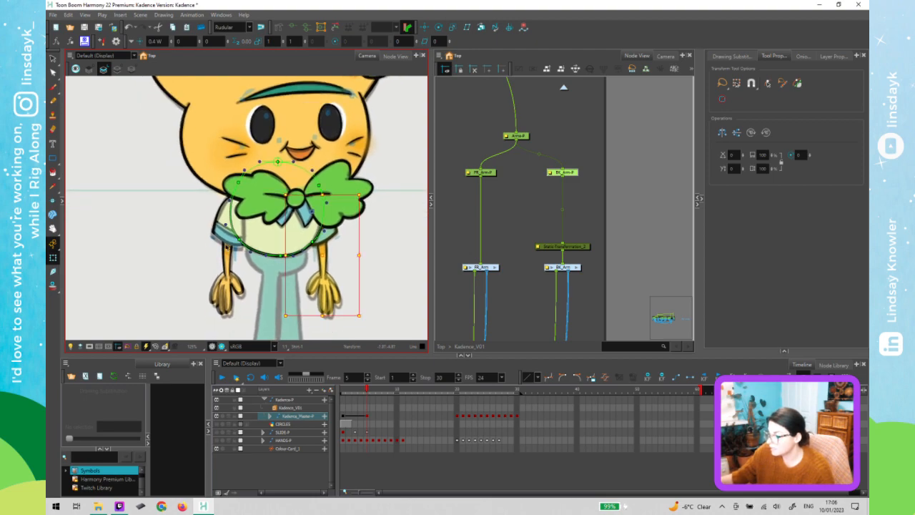
Lower the FR_Arm-P peg at frame 5 by about 0.11 S to match the reference hand height
{"action": "left_click", "coordinate": [545, 180]}
{"action": "left_click", "coordinate": [481, 173]}
{"action": "left_click", "coordinate": [281, 241]}
{"action": "key", "text": "Down"}
{"action": "key", "text": "Down"}
{"action": "key", "text": "Down"}
{"action": "key", "text": "Down"}
{"action": "key", "text": "Down"}
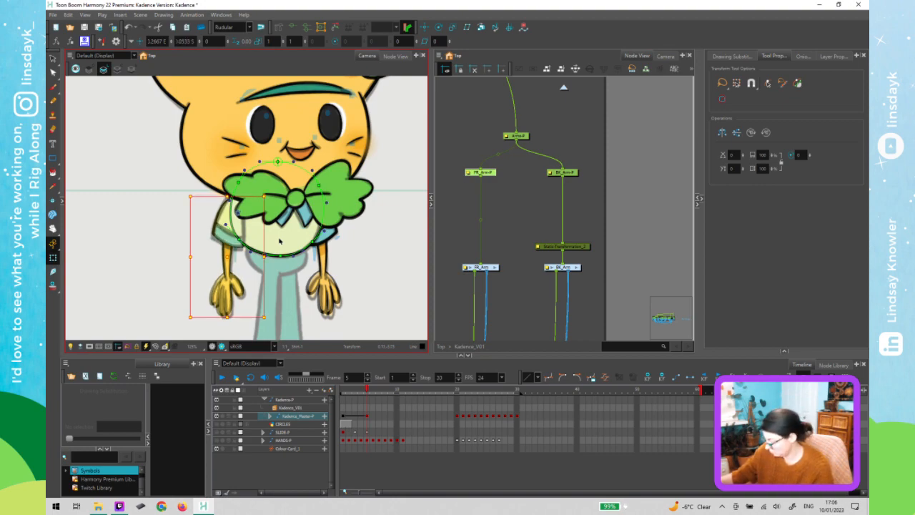
{"action": "key", "text": "Down"}
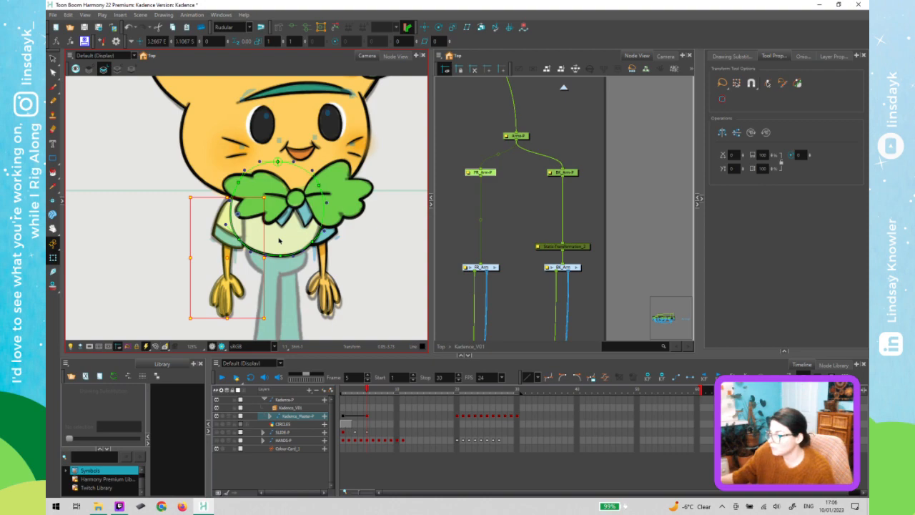
Try moving the front arm slightly toward the torso on the FR_Arm-P peg and bringing it forward to 0.001 F
{"action": "left_click", "coordinate": [512, 247]}
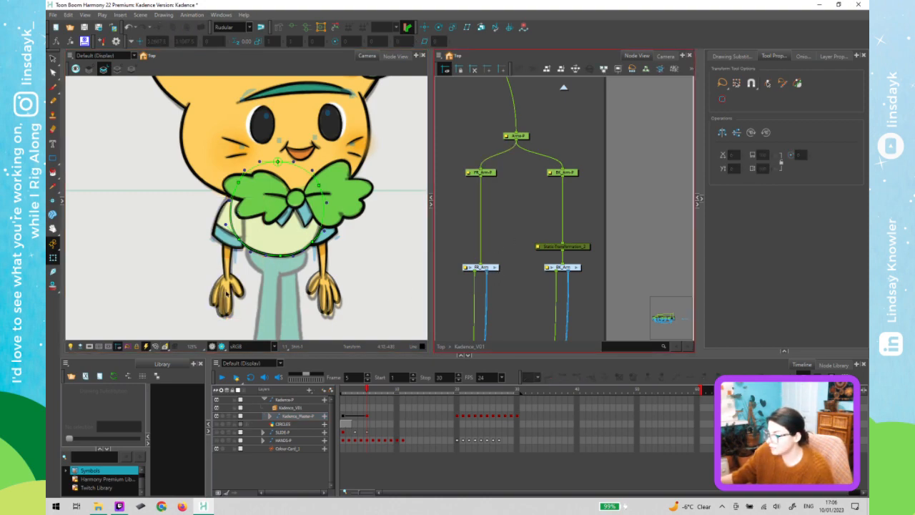
{"action": "left_click", "coordinate": [225, 292]}
{"action": "key", "text": "b"}
{"action": "key", "text": "b"}
{"action": "key", "text": "b"}
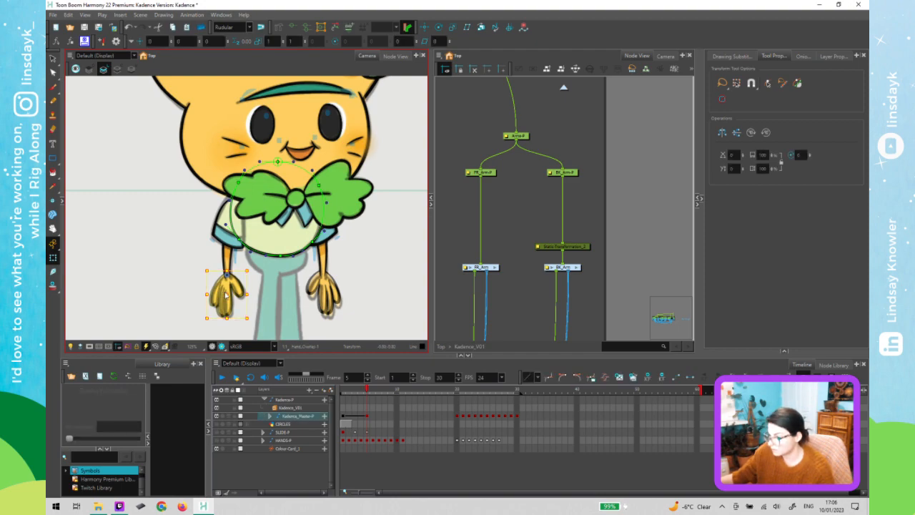
{"action": "key", "text": "b"}
{"action": "key", "text": "b"}
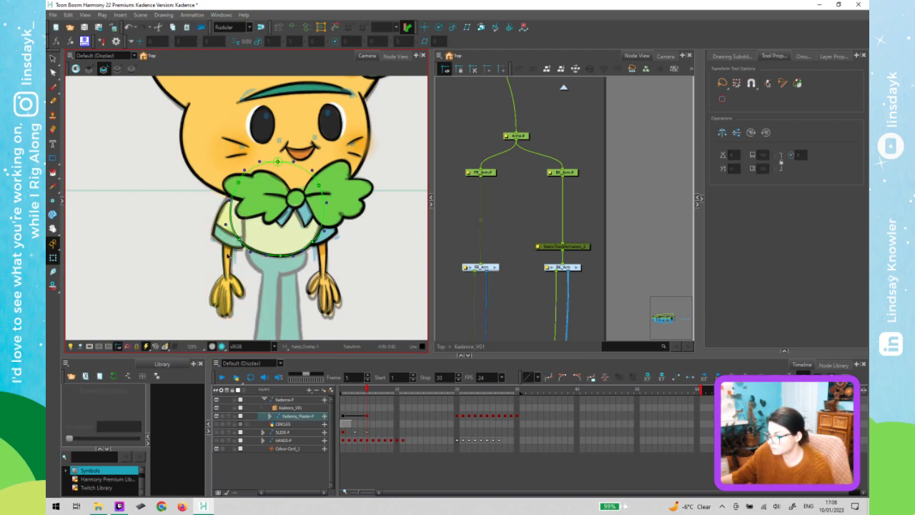
{"action": "key", "text": "shift+b"}
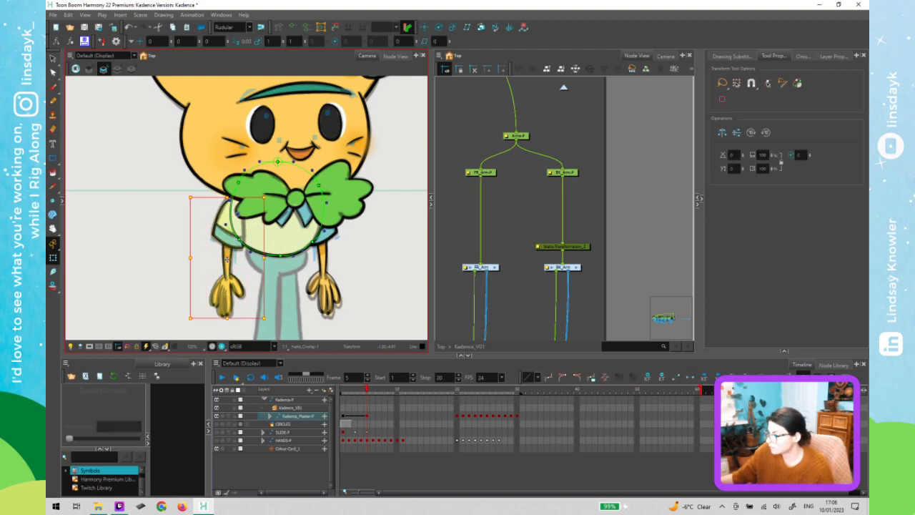
{"action": "left_click_drag", "start_coordinate": [228, 261], "coordinate": [235, 261]}
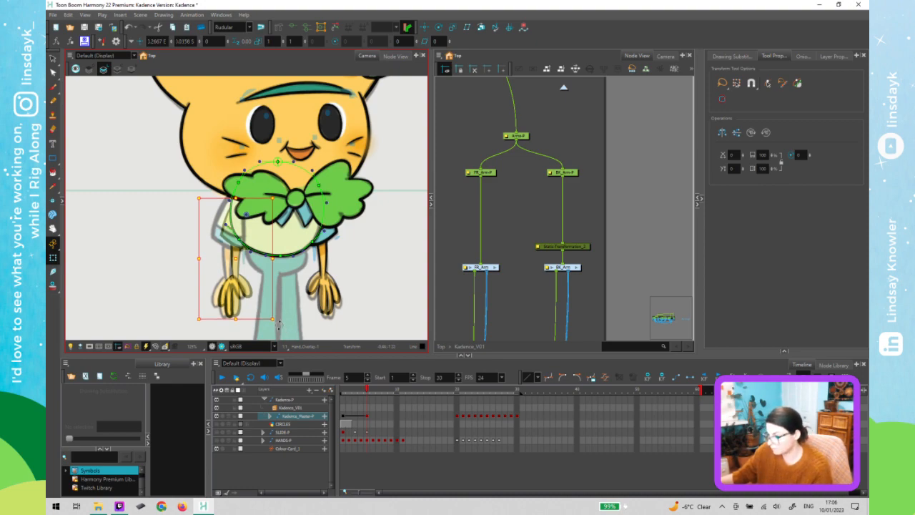
{"action": "left_click_drag", "start_coordinate": [278, 323], "coordinate": [280, 324]}
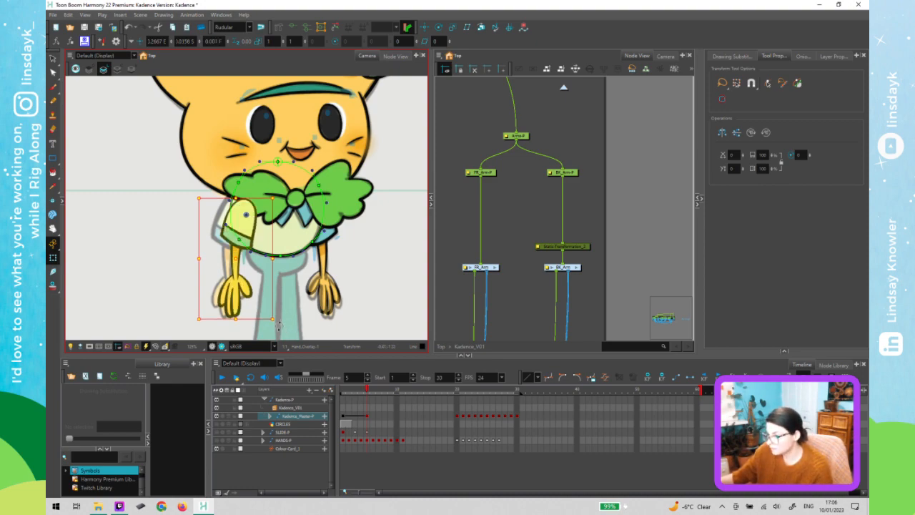
Try bending the front forearm inward with its deformer and rotating the hand to follow the wrist
{"action": "left_click", "coordinate": [233, 300]}
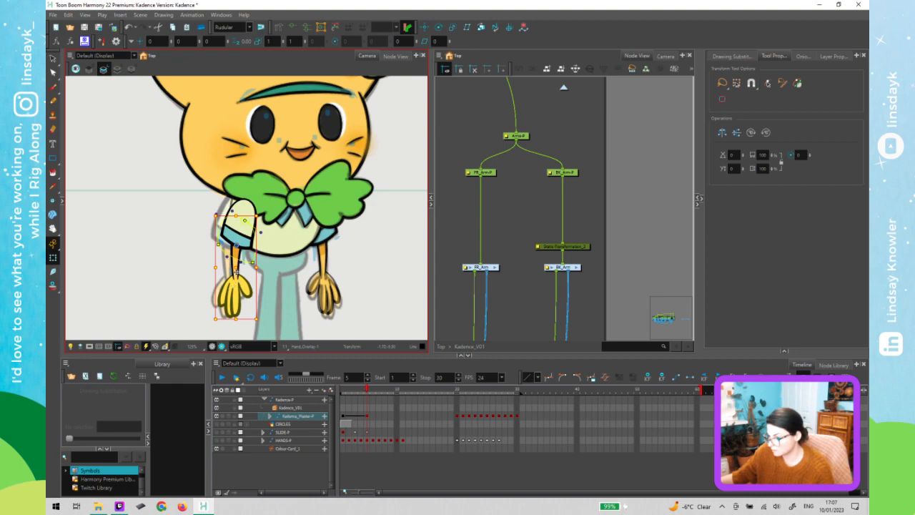
{"action": "left_click", "coordinate": [244, 220]}
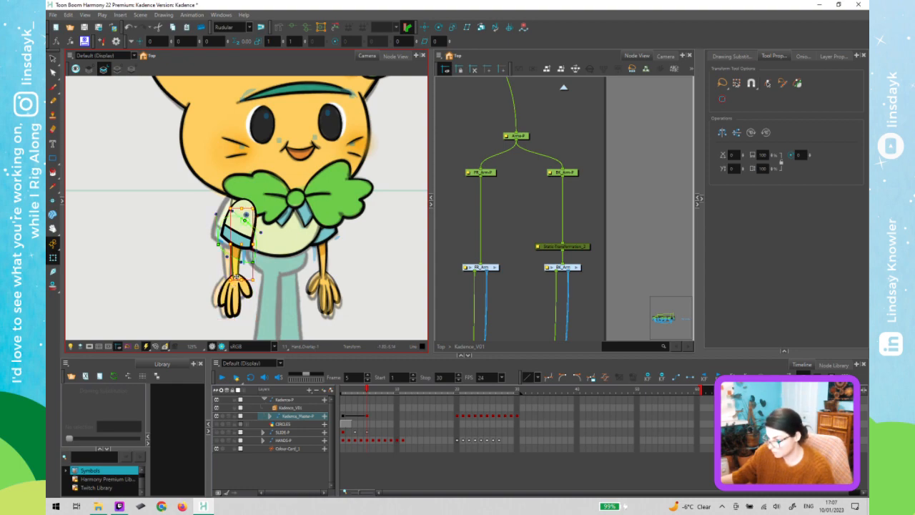
{"action": "mouse_move", "coordinate": [236, 276]}
{"action": "left_mouse_down"}
{"action": "mouse_move", "coordinate": [260, 278]}
{"action": "mouse_move", "coordinate": [261, 270]}
{"action": "mouse_move", "coordinate": [246, 274]}
{"action": "left_mouse_up"}
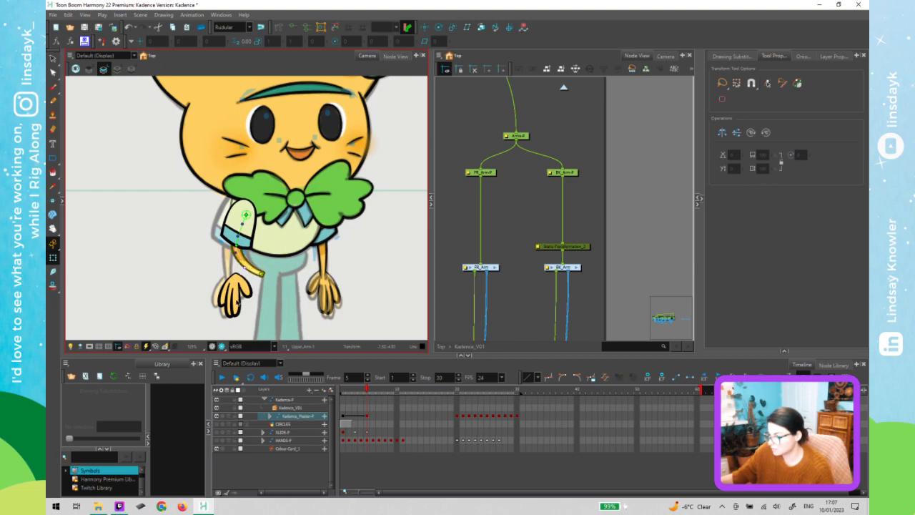
{"action": "left_click", "coordinate": [240, 316]}
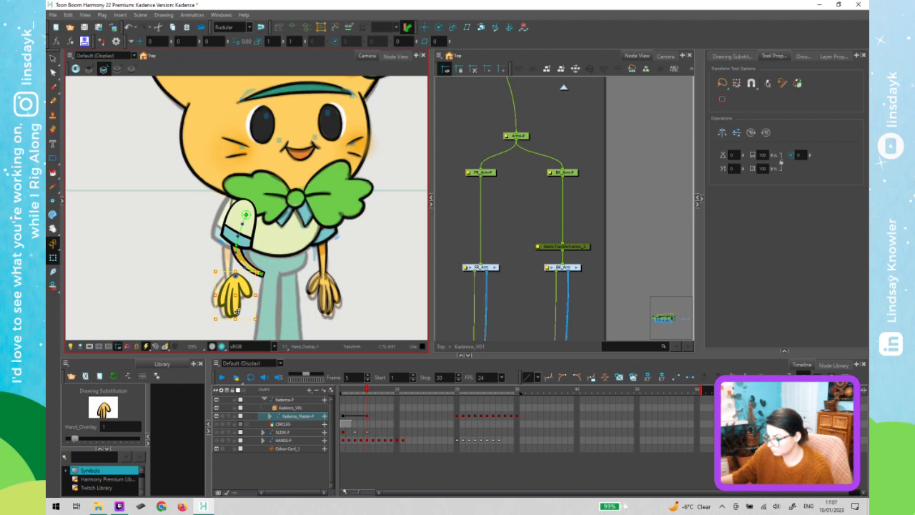
{"action": "key", "text": "b"}
{"action": "key", "text": "shift+b"}
{"action": "left_click_drag", "start_coordinate": [259, 326], "coordinate": [285, 280]}
{"action": "left_click", "coordinate": [372, 321]}
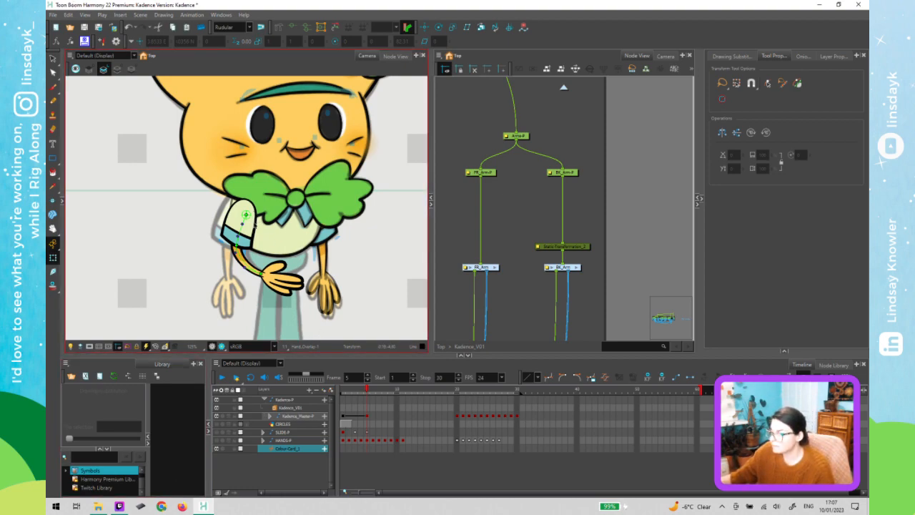
Open the FR_Arm group, select all its nodes and revert the test pose, straightening the forearm and hand
{"action": "left_click", "coordinate": [496, 267]}
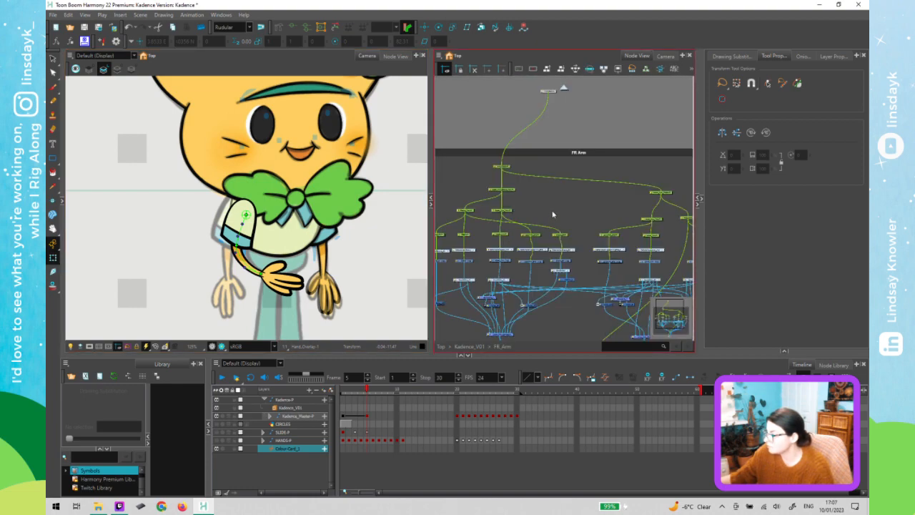
{"action": "key", "text": "ctrl+a"}
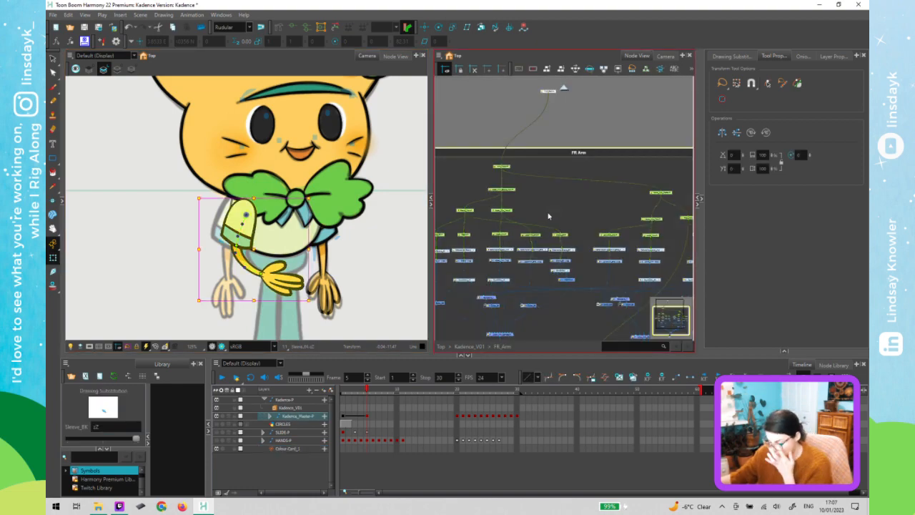
{"action": "key", "text": "r"}
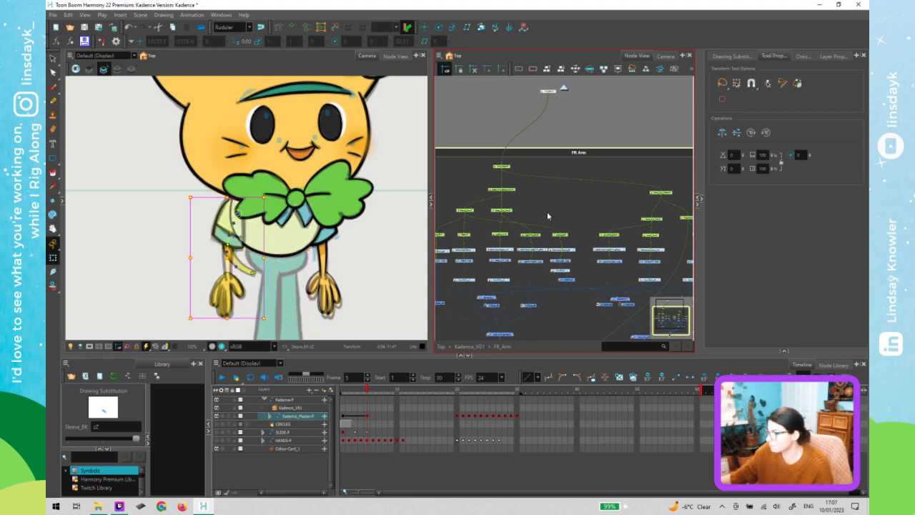
{"action": "left_click", "coordinate": [547, 212]}
{"action": "left_click", "coordinate": [253, 274]}
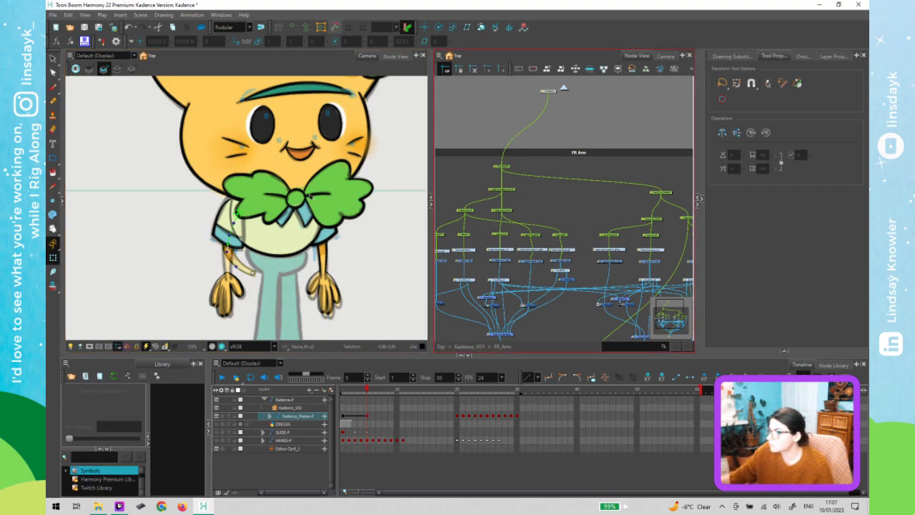
{"action": "key", "text": "ctrl+z"}
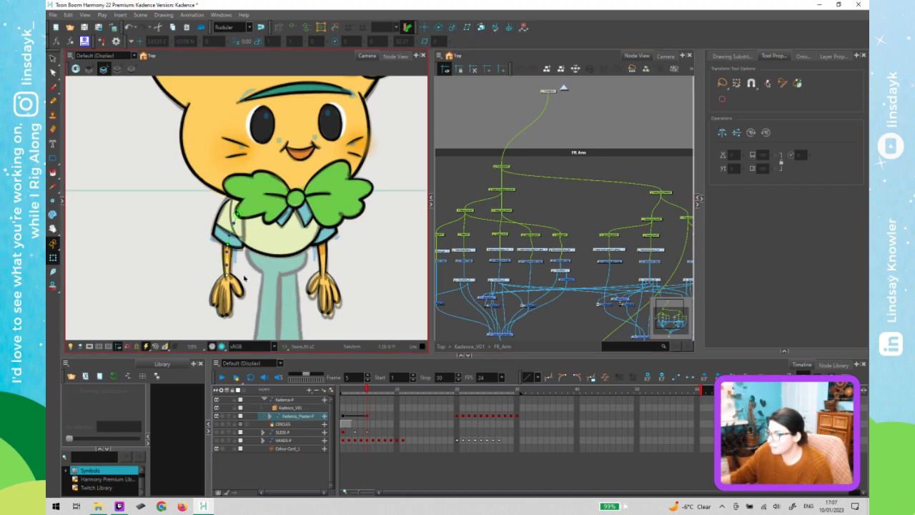
{"action": "left_click", "coordinate": [244, 279]}
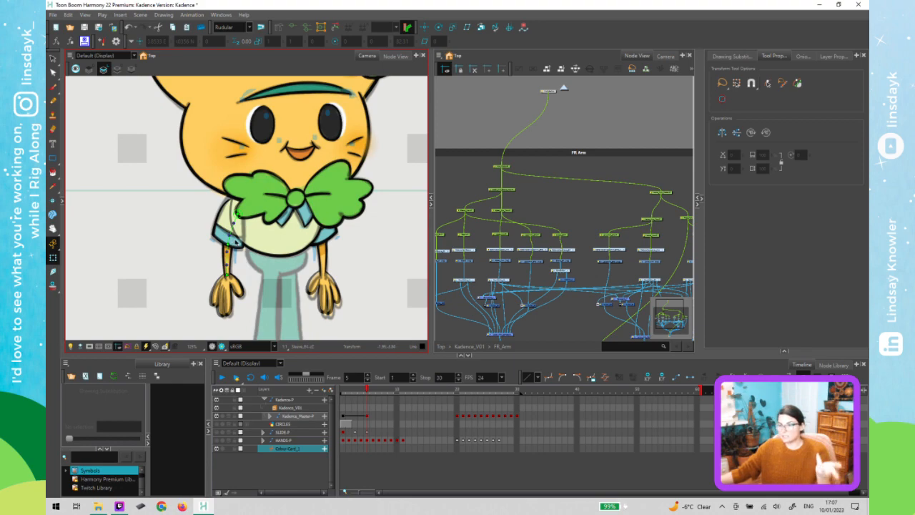
Return to the Kadence_V01 level and move the FR_Arm-P peg forward to 0.001 F to place the front arm over the body
{"action": "left_click", "coordinate": [564, 89]}
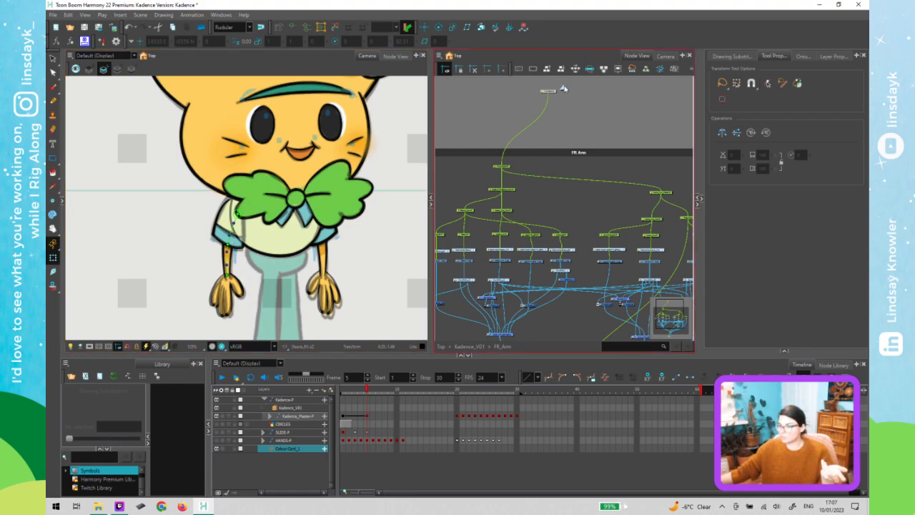
{"action": "left_click", "coordinate": [564, 89]}
{"action": "left_click", "coordinate": [577, 120]}
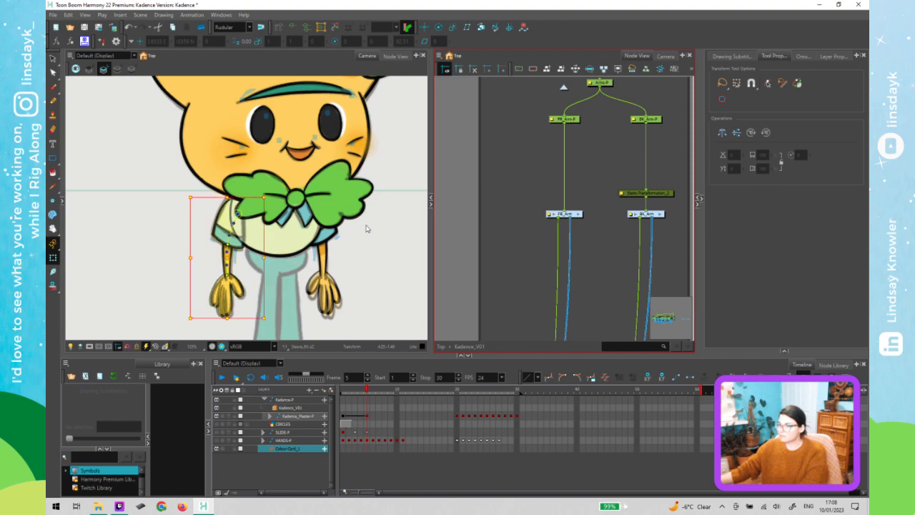
{"action": "left_click", "coordinate": [365, 227]}
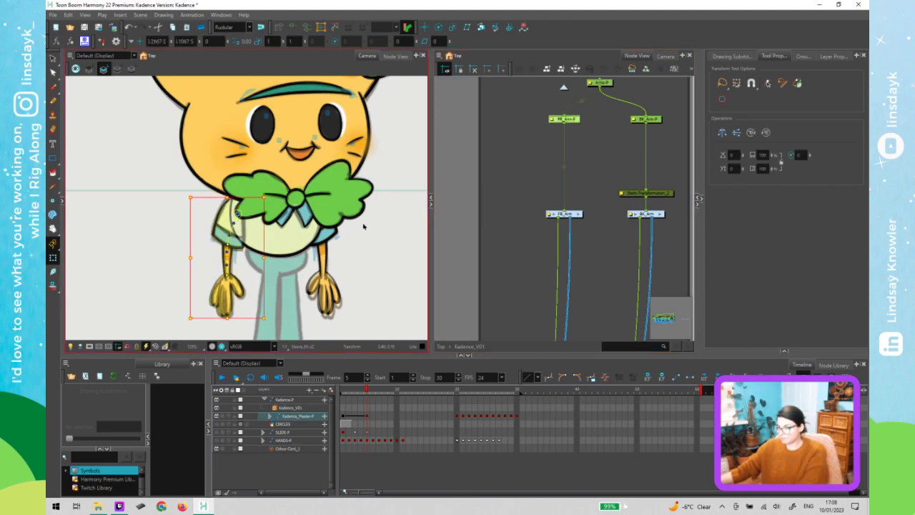
{"action": "left_click", "coordinate": [355, 303]}
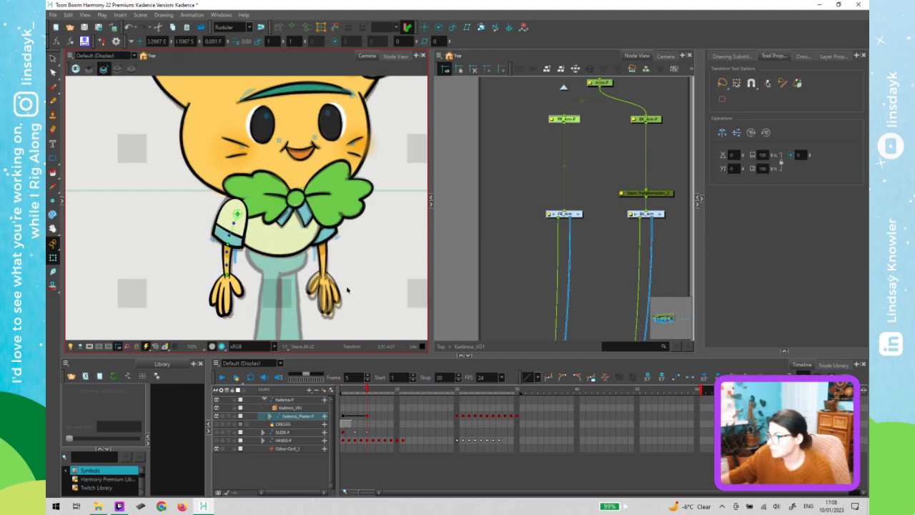
{"action": "left_click", "coordinate": [268, 287]}
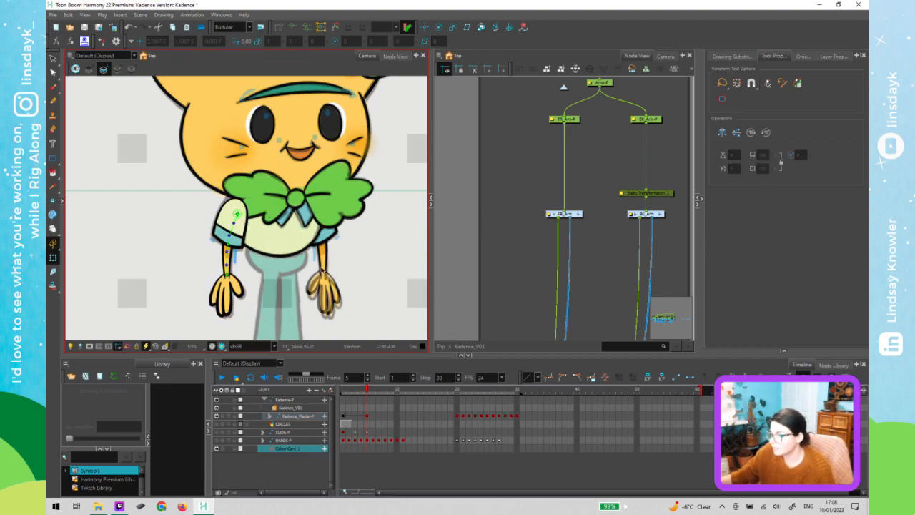
Show the deformation controls inside the FR_Arm group and reshape the shoulder curve of the front sleeve slightly
{"action": "left_click", "coordinate": [580, 216]}
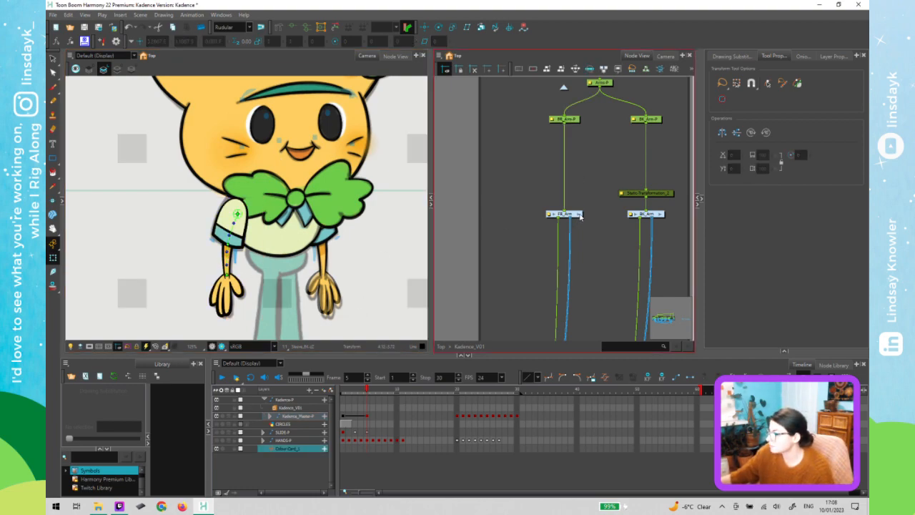
{"action": "double_click", "coordinate": [580, 216]}
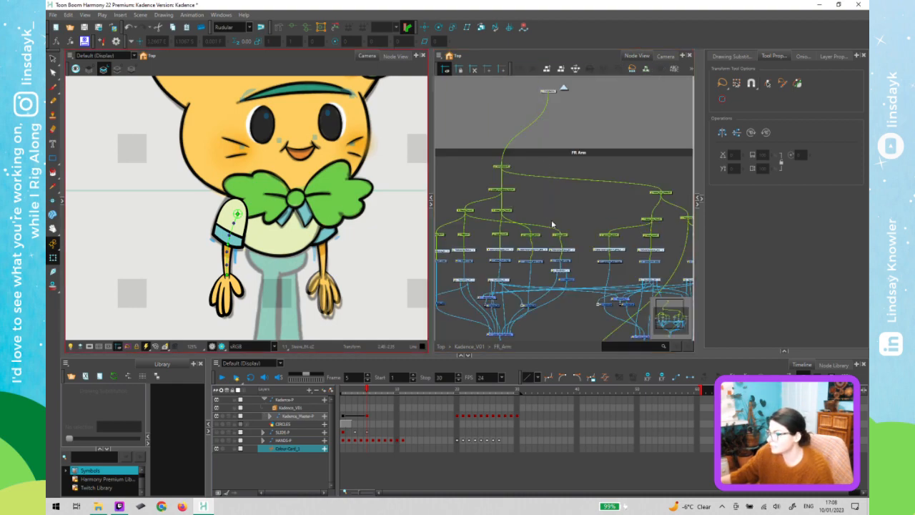
{"action": "left_click", "coordinate": [543, 153]}
{"action": "left_click", "coordinate": [509, 169]}
{"action": "left_click", "coordinate": [213, 252]}
{"action": "left_click", "coordinate": [236, 246]}
{"action": "key", "text": "shift+F11"}
{"action": "left_click", "coordinate": [206, 198]}
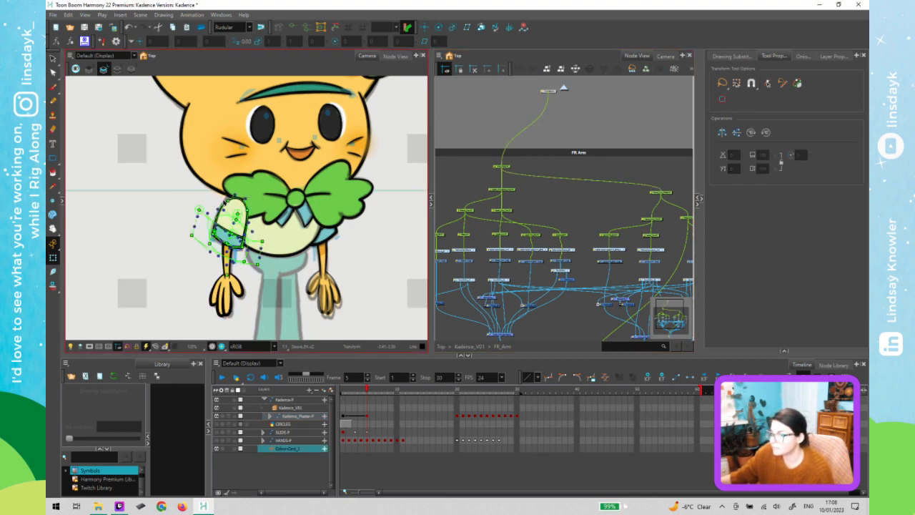
{"action": "left_click", "coordinate": [229, 198]}
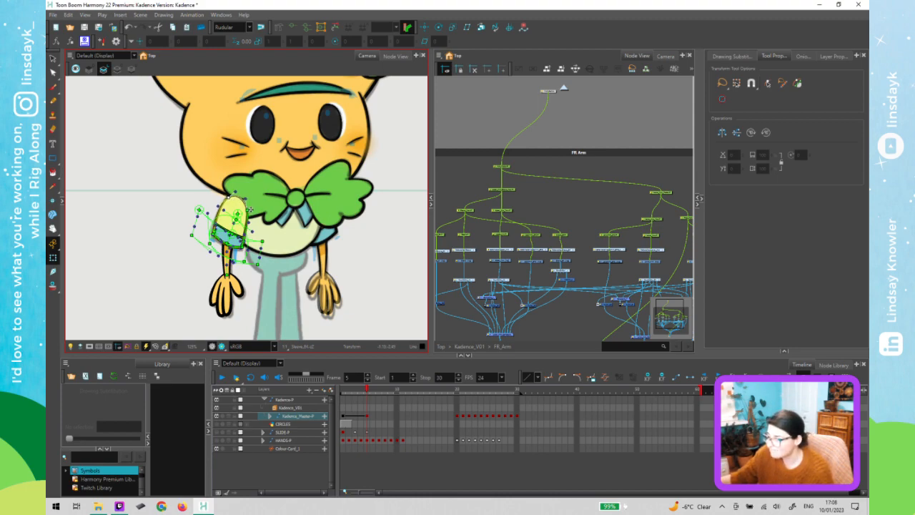
Select the FR_Arm-P peg one level up, reopen the FR_Arm group and save the scene
{"action": "left_click", "coordinate": [594, 203]}
{"action": "left_click", "coordinate": [565, 89]}
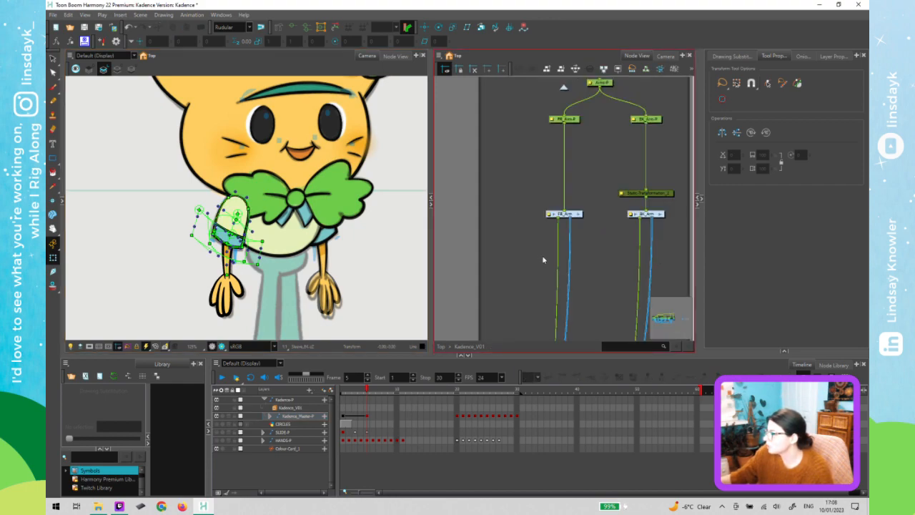
{"action": "left_click", "coordinate": [570, 121]}
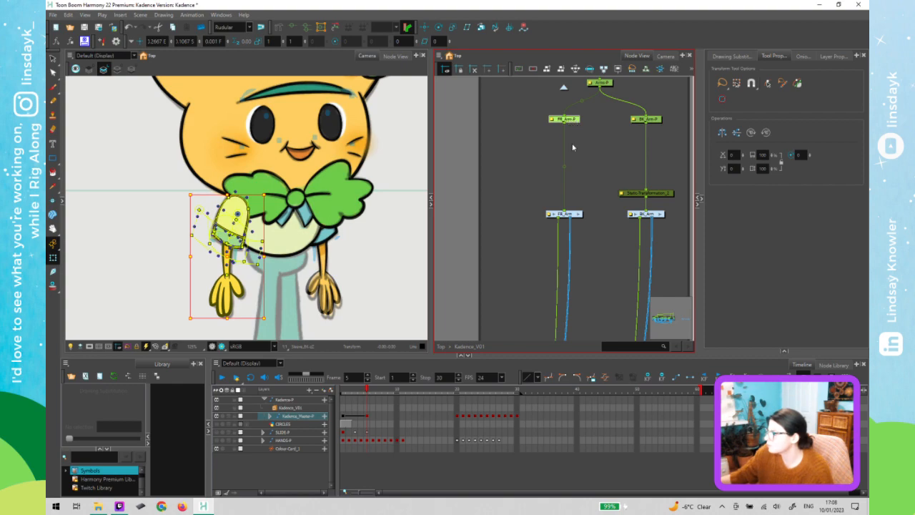
{"action": "left_click", "coordinate": [579, 214]}
{"action": "left_click", "coordinate": [584, 221]}
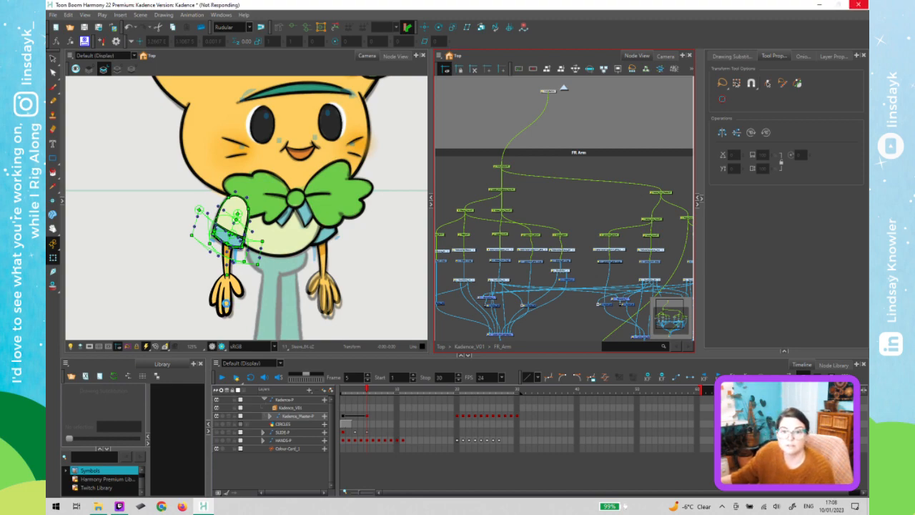
Trace the front hand up to its parent pegs, return to the Kadence_V01 level and compare the depth of both arm pegs
{"action": "left_click", "coordinate": [224, 303]}
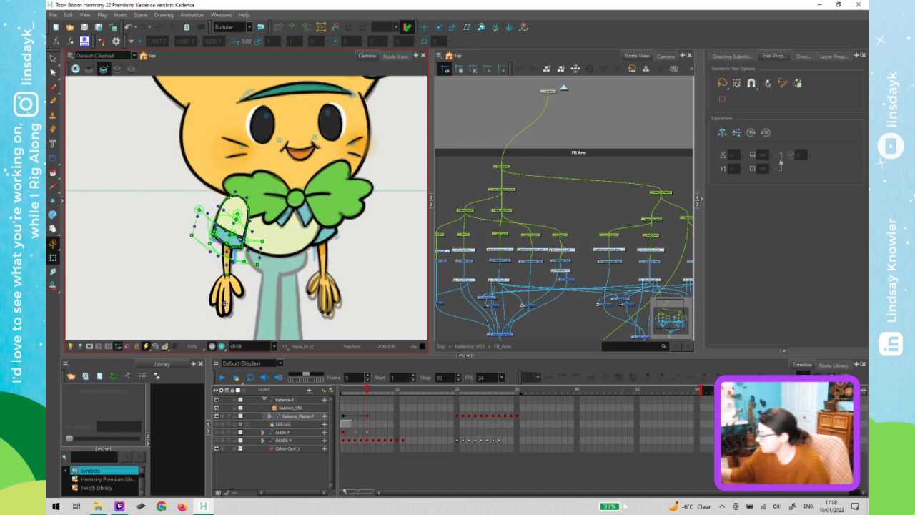
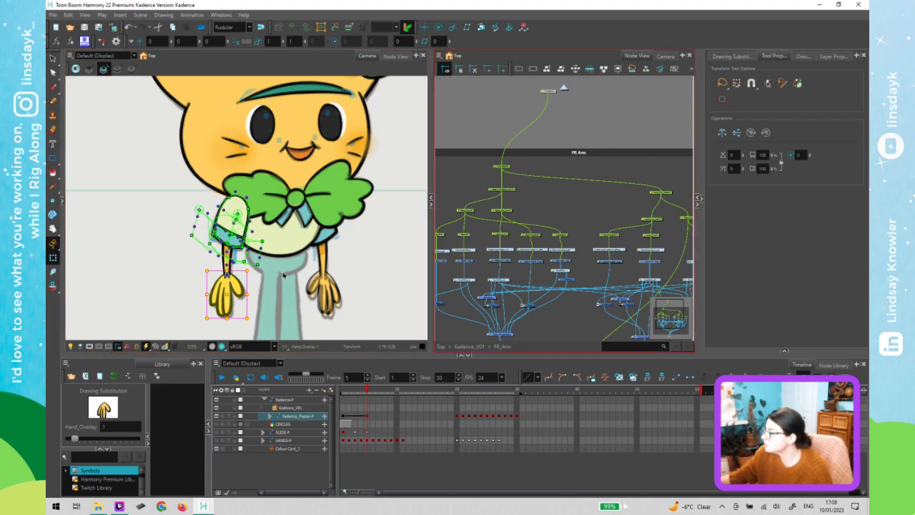
{"action": "left_click", "coordinate": [223, 292]}
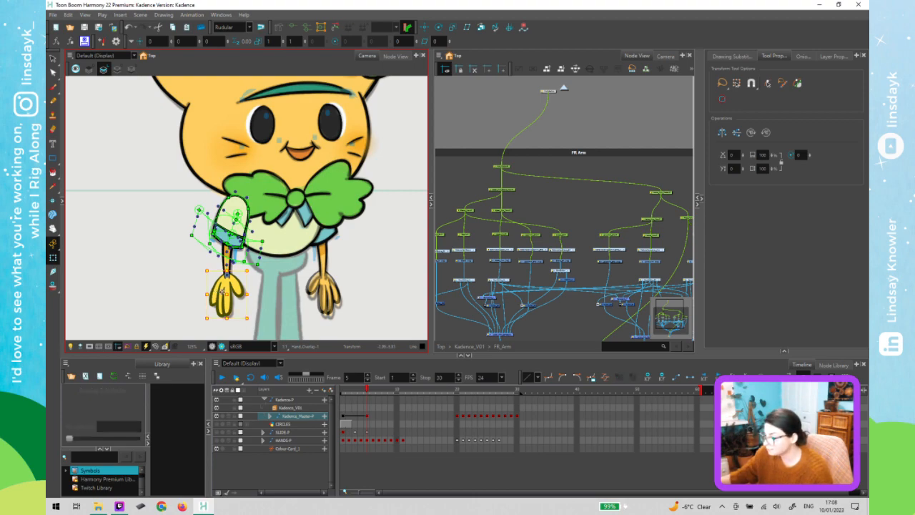
{"action": "key", "text": "b"}
{"action": "left_click", "coordinate": [571, 193]}
{"action": "key", "text": "b"}
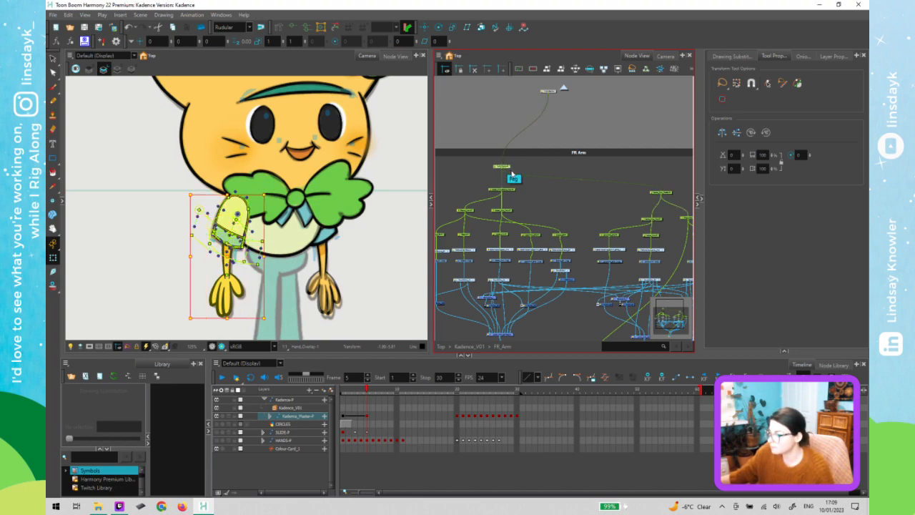
{"action": "left_click", "coordinate": [509, 169]}
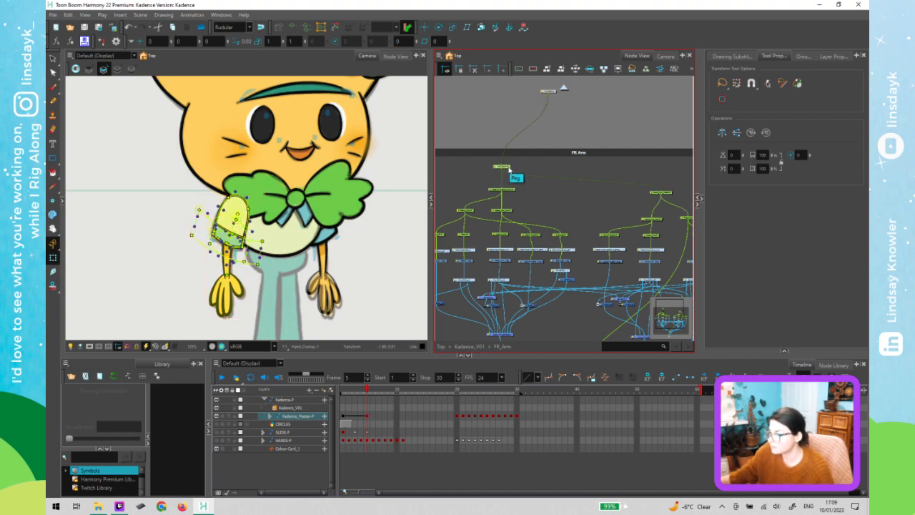
{"action": "left_click", "coordinate": [545, 95]}
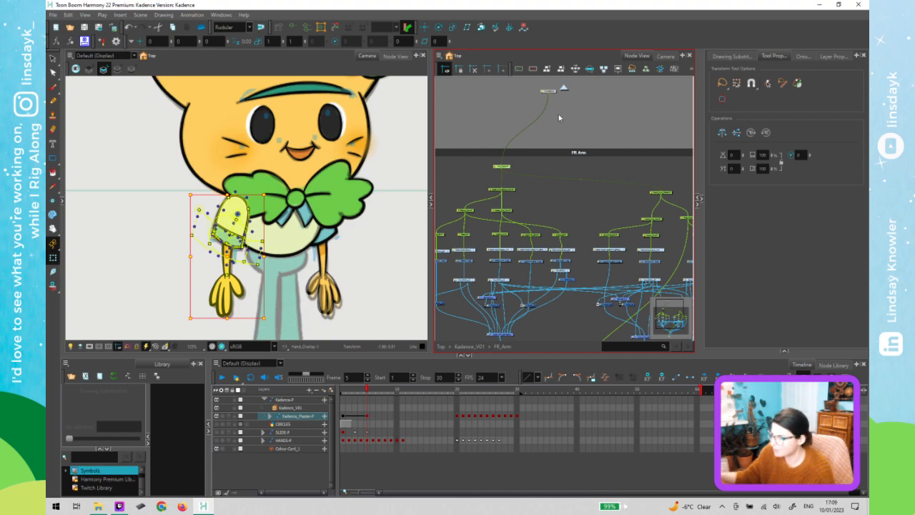
{"action": "left_click", "coordinate": [565, 89]}
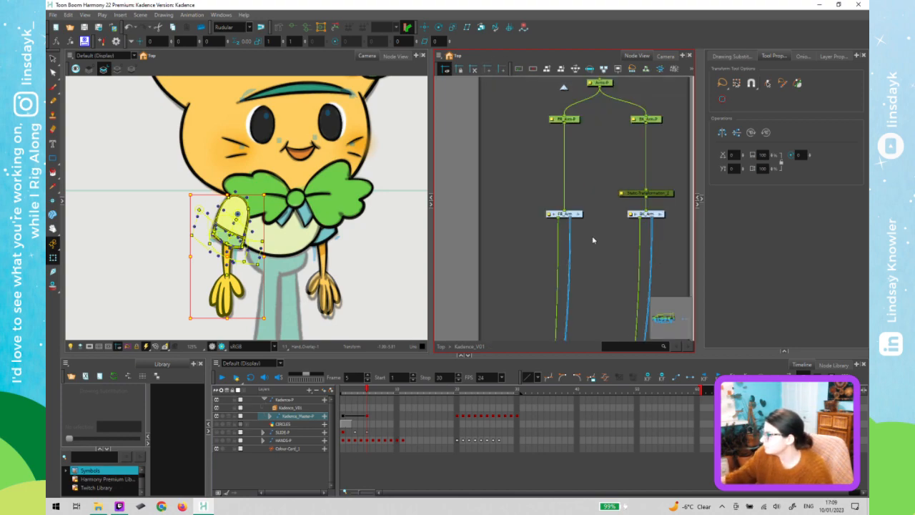
{"action": "left_click", "coordinate": [578, 190]}
{"action": "left_click", "coordinate": [564, 118]}
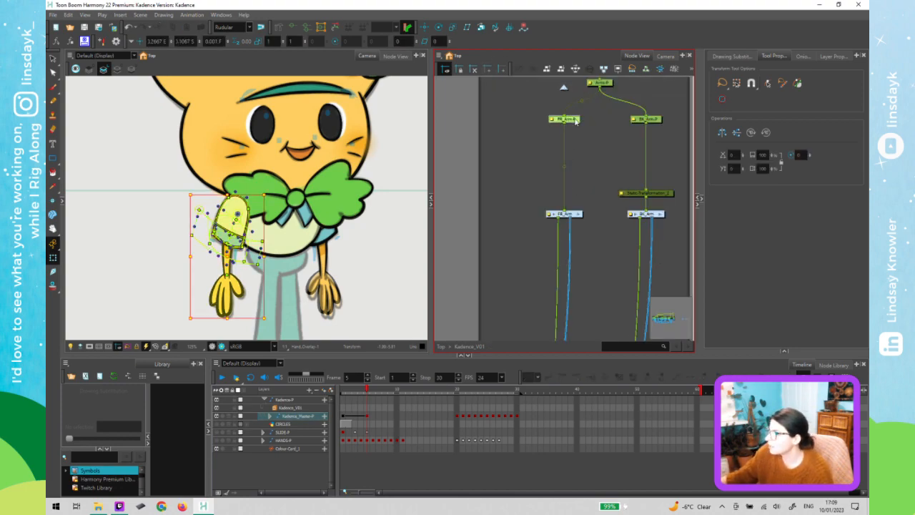
{"action": "left_click", "coordinate": [656, 120]}
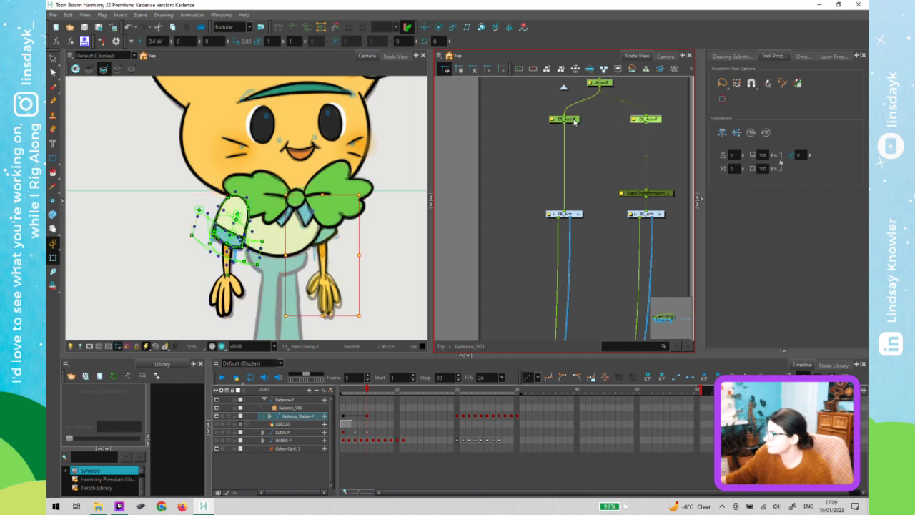
{"action": "left_click", "coordinate": [575, 120]}
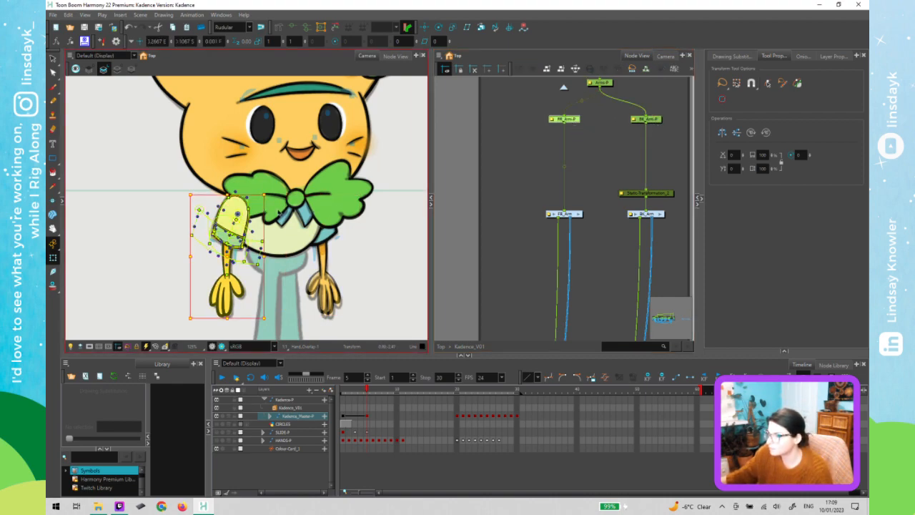
Nudge the bow loop beside the front arm forward in depth so it sits over the sleeve
{"action": "left_click", "coordinate": [281, 203]}
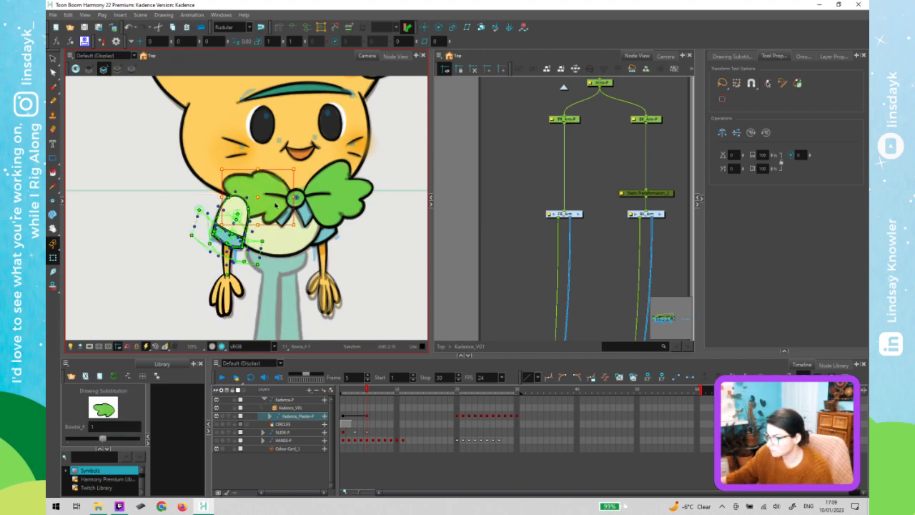
{"action": "left_click", "coordinate": [278, 204]}
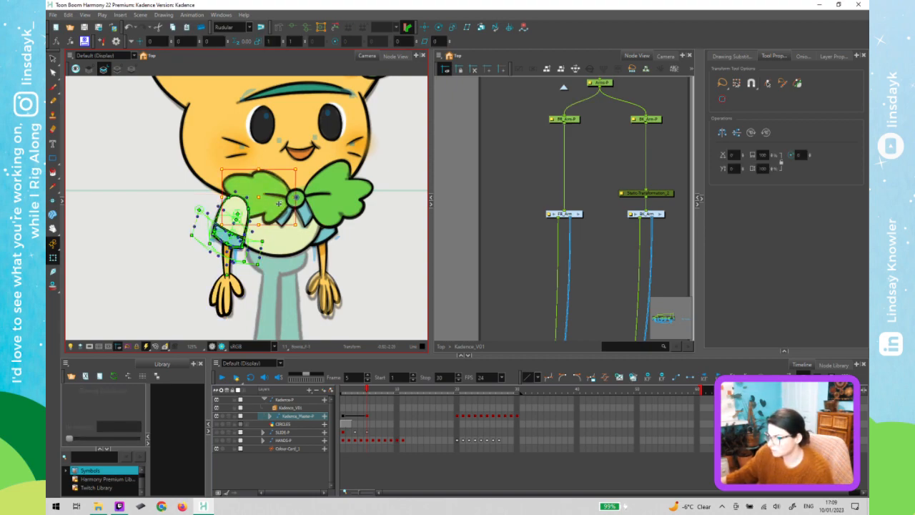
{"action": "left_click_drag", "start_coordinate": [279, 205], "coordinate": [296, 207]}
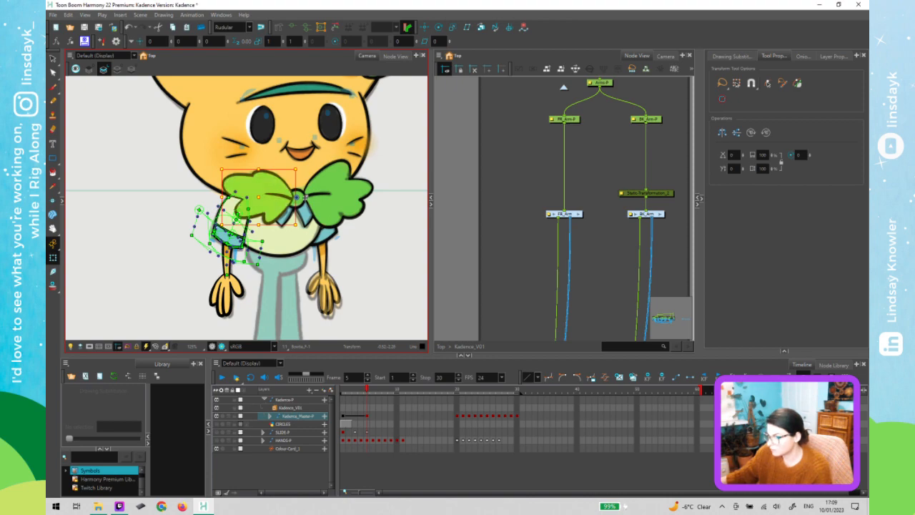
{"action": "left_click", "coordinate": [301, 203]}
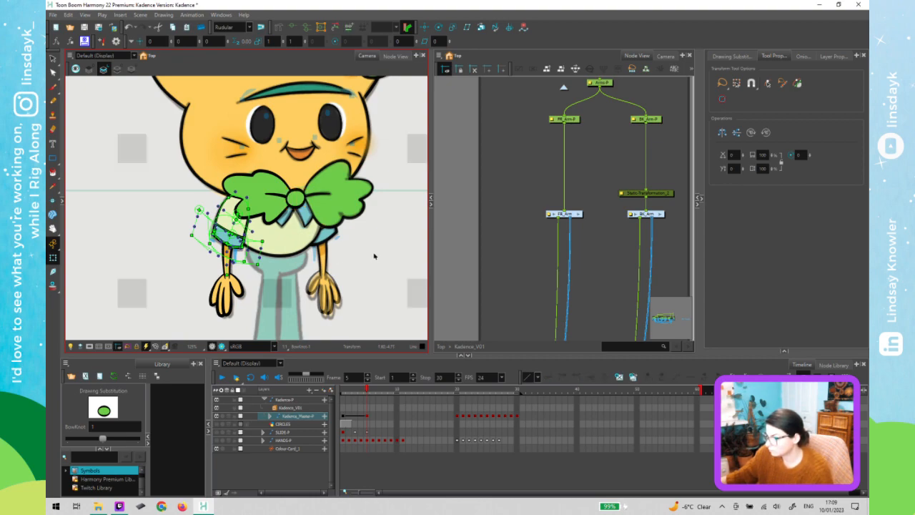
{"action": "left_click", "coordinate": [274, 250]}
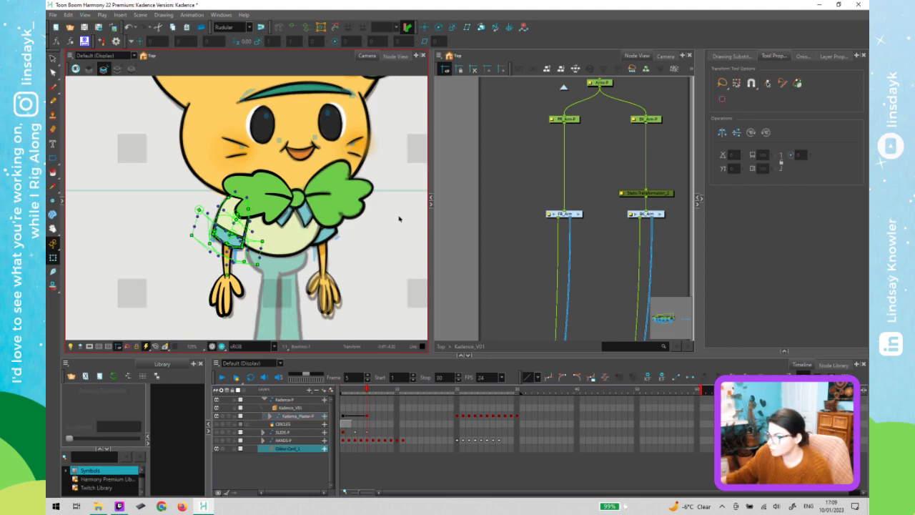
Go up to the Top level and move the reference drawing's ZDEPTH-P peg forward to 0.001 F, in front of the rig
{"action": "left_click", "coordinate": [564, 87]}
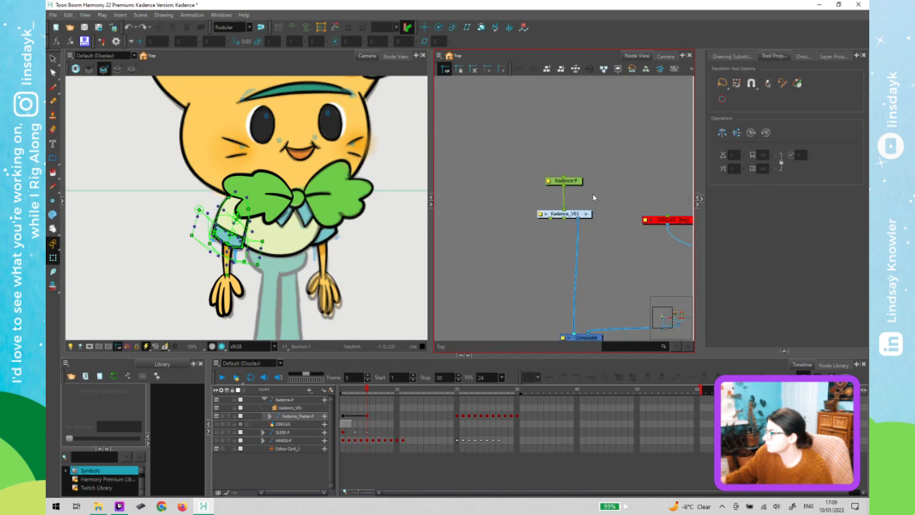
{"action": "left_click_drag", "start_coordinate": [598, 184], "coordinate": [469, 184]}
{"action": "left_click", "coordinate": [602, 140]}
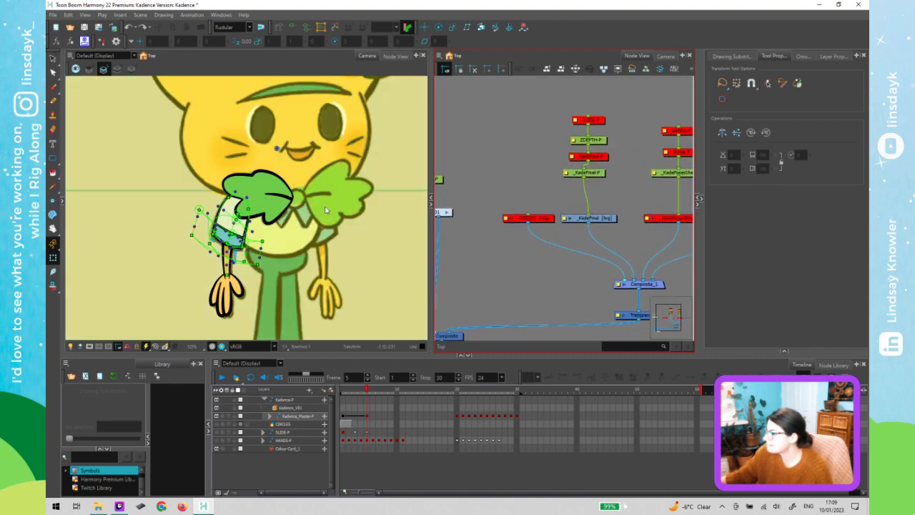
{"action": "left_click", "coordinate": [325, 208]}
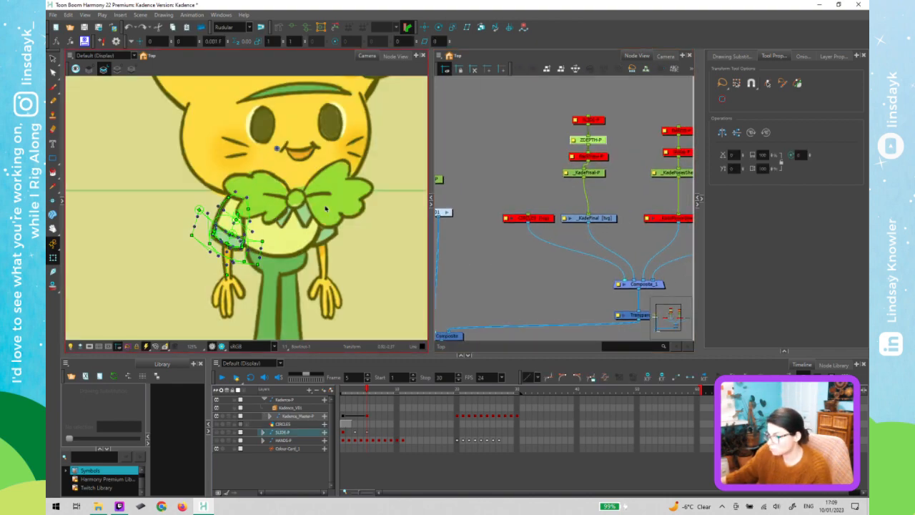
{"action": "left_click", "coordinate": [527, 172]}
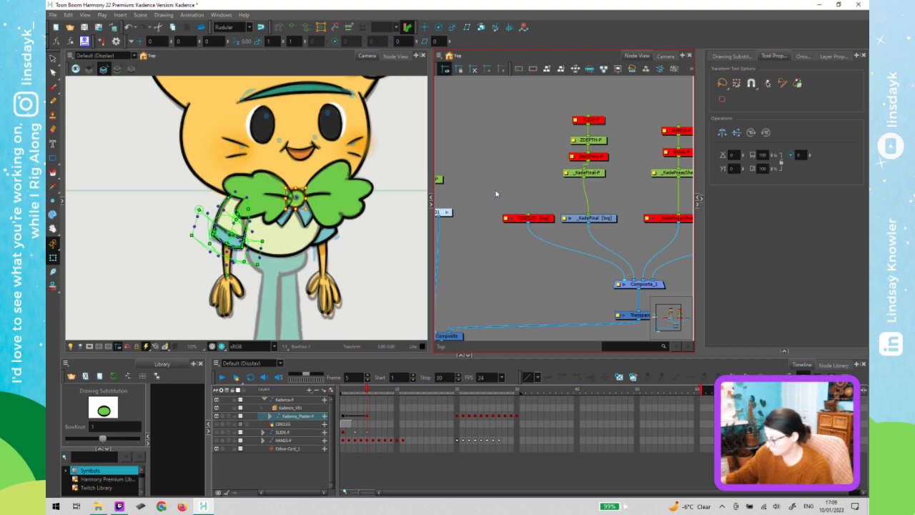
Locate the bow knot in the Node View, select its BowKnot-P peg and nudge it forward in depth over the bow loops
{"action": "key", "text": "o"}
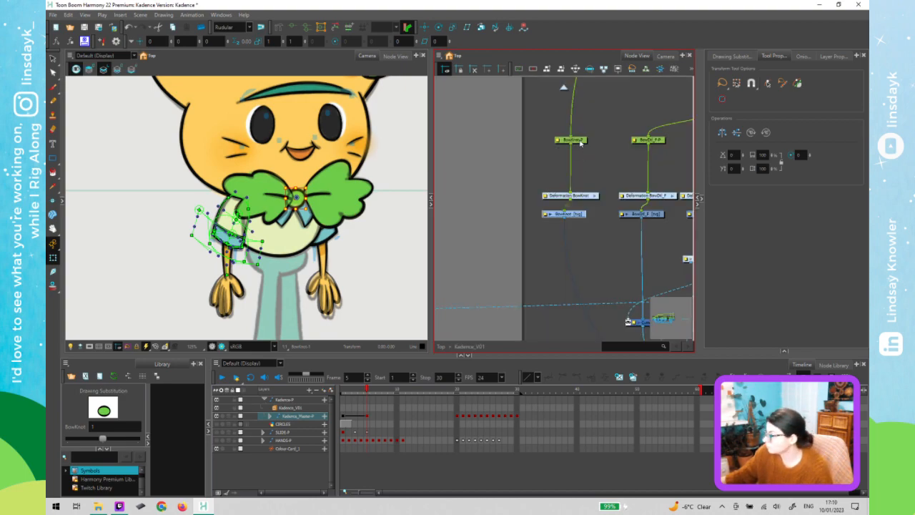
{"action": "key", "text": "b"}
{"action": "left_click", "coordinate": [325, 213]}
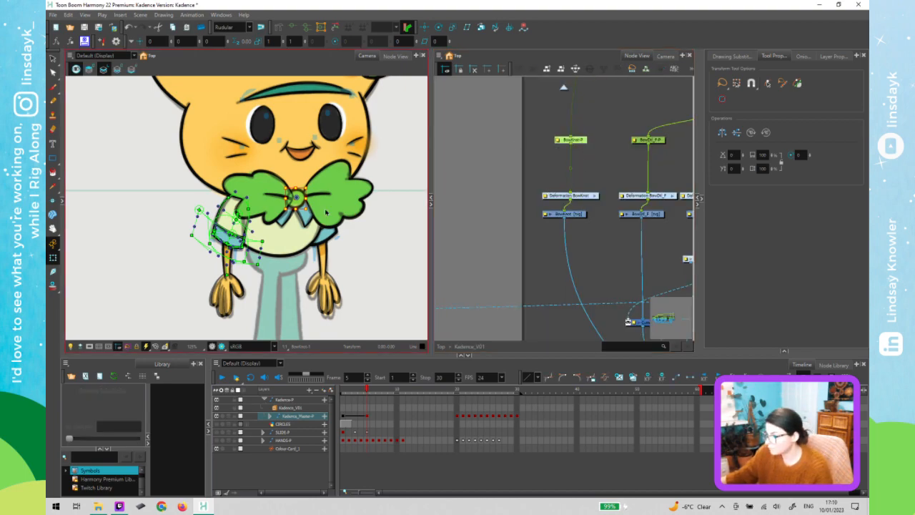
{"action": "key", "text": "Down"}
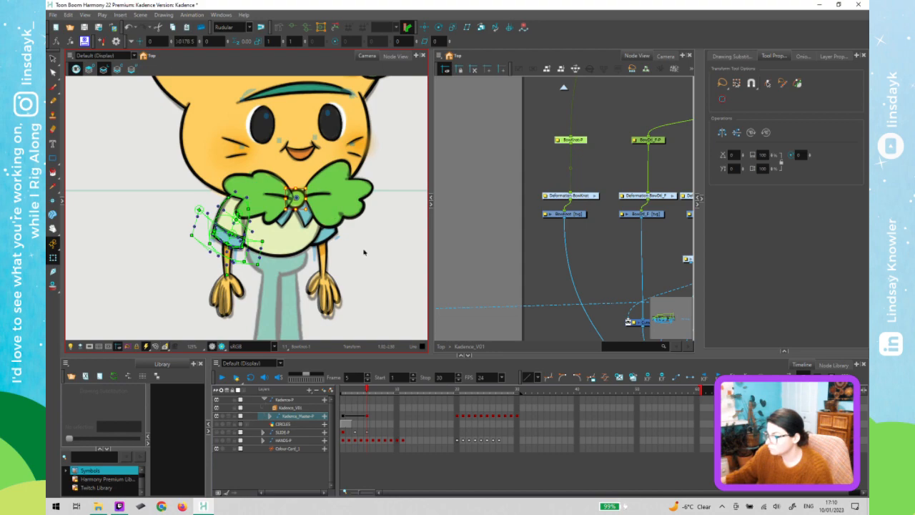
{"action": "left_click", "coordinate": [376, 227]}
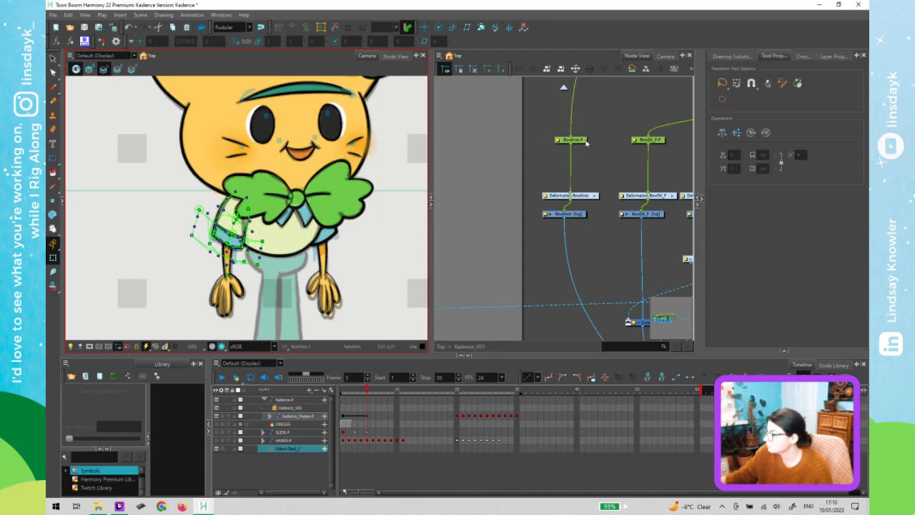
{"action": "left_click", "coordinate": [581, 142]}
{"action": "left_click", "coordinate": [346, 208]}
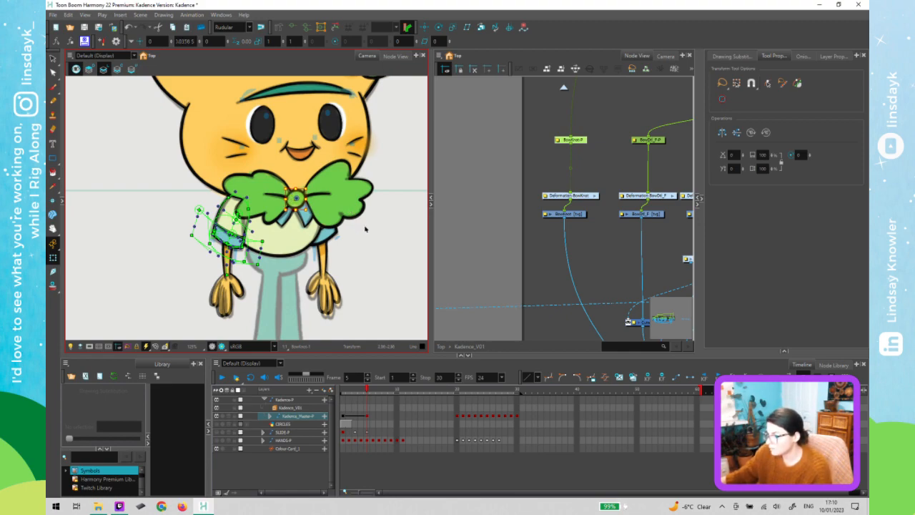
{"action": "left_click", "coordinate": [367, 235]}
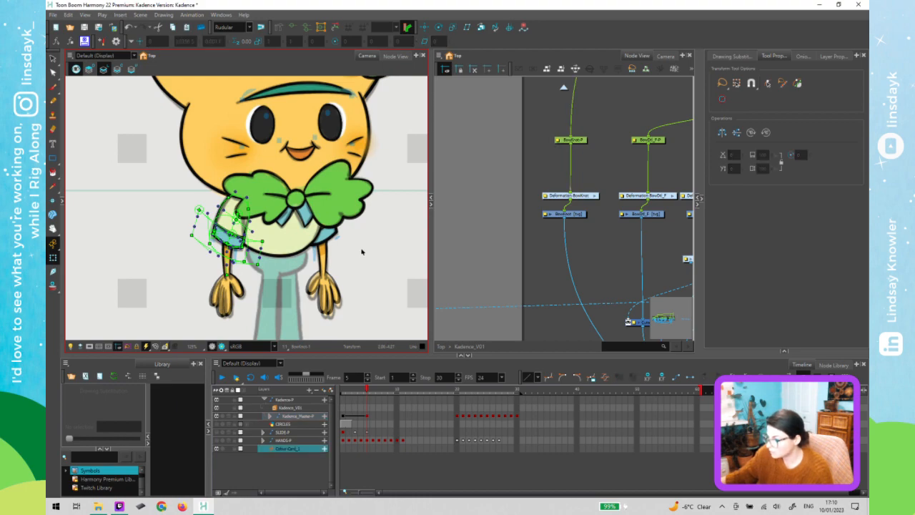
Show the front sleeve's deformation controls and shift its upper shoulder point slightly toward the bow
{"action": "left_click", "coordinate": [182, 231]}
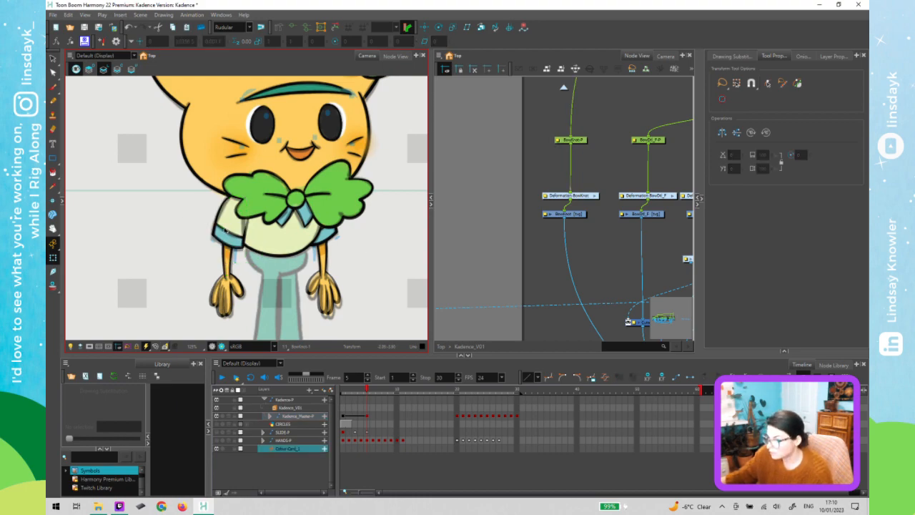
{"action": "left_click", "coordinate": [227, 227]}
{"action": "scroll", "coordinate": [235, 220], "scroll_direction": "up", "scroll_amount": 1}
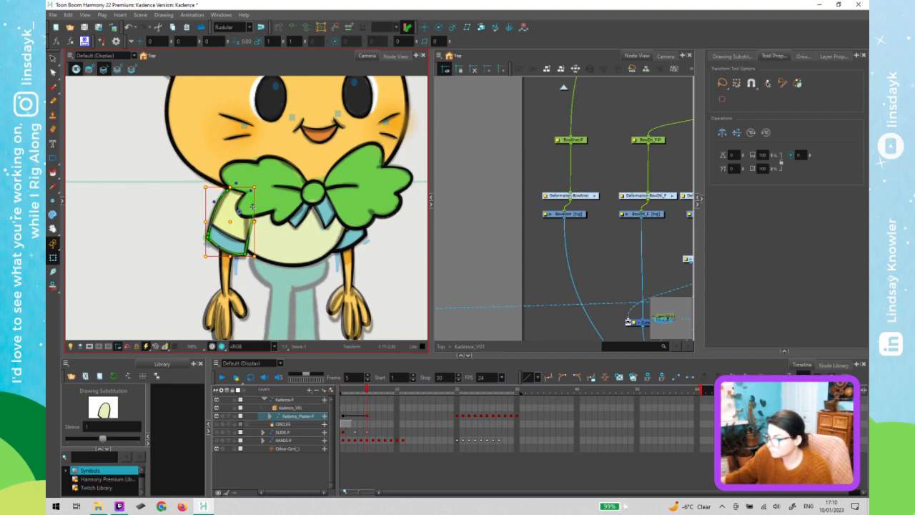
{"action": "key", "text": "Escape"}
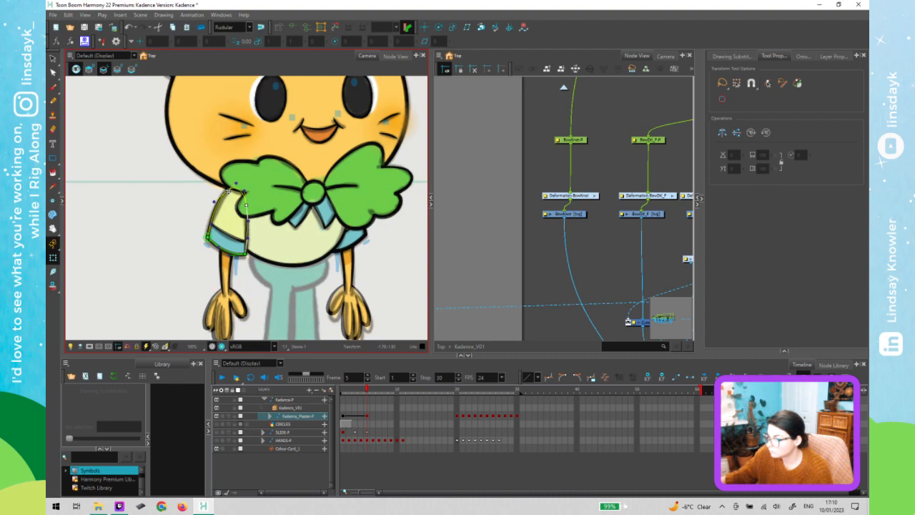
{"action": "left_click_drag", "start_coordinate": [228, 191], "coordinate": [231, 191]}
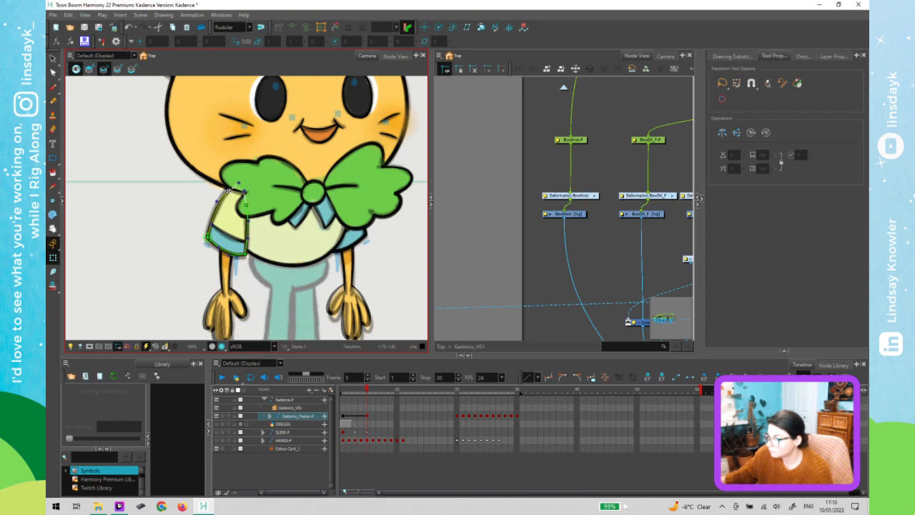
{"action": "left_click", "coordinate": [163, 229]}
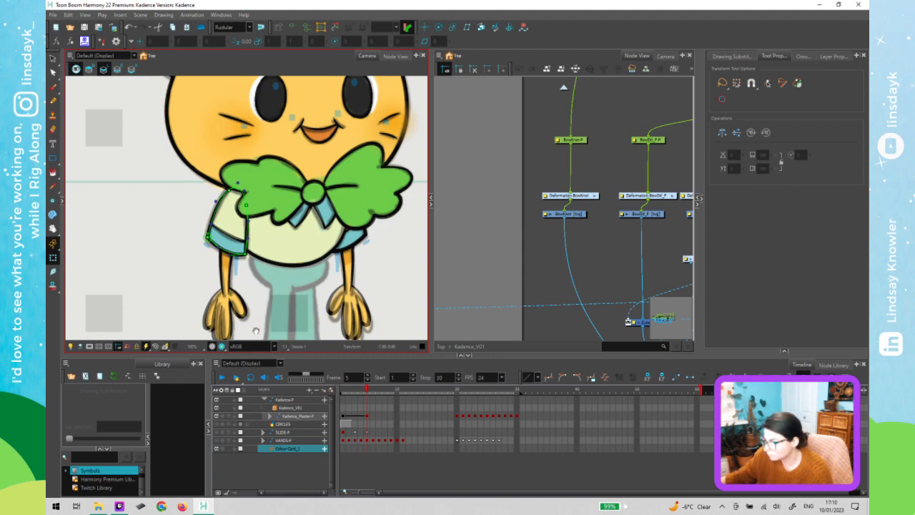
Locate the front hand inside the FR_Arm group, select its peg and rotate the hand slightly to match the reference
{"action": "key", "text": "space"}
{"action": "left_click_drag", "start_coordinate": [256, 293], "coordinate": [249, 250]}
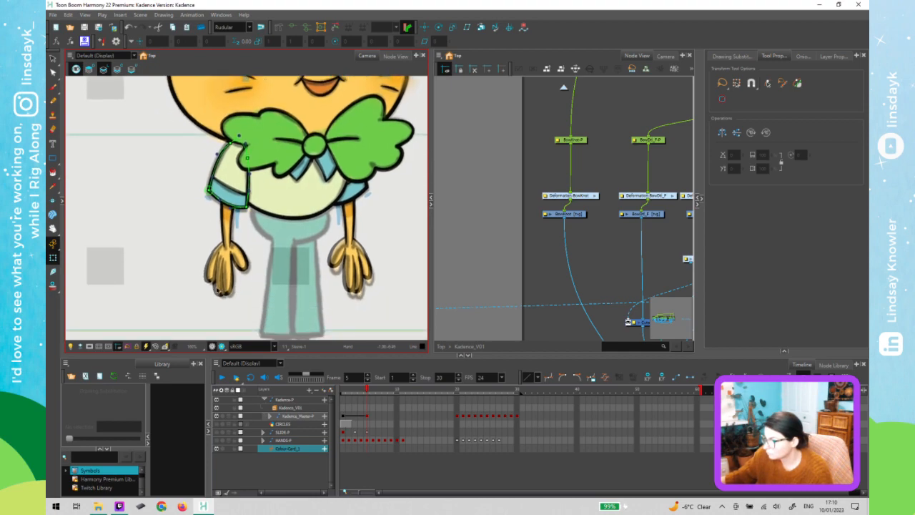
{"action": "left_click", "coordinate": [220, 289]}
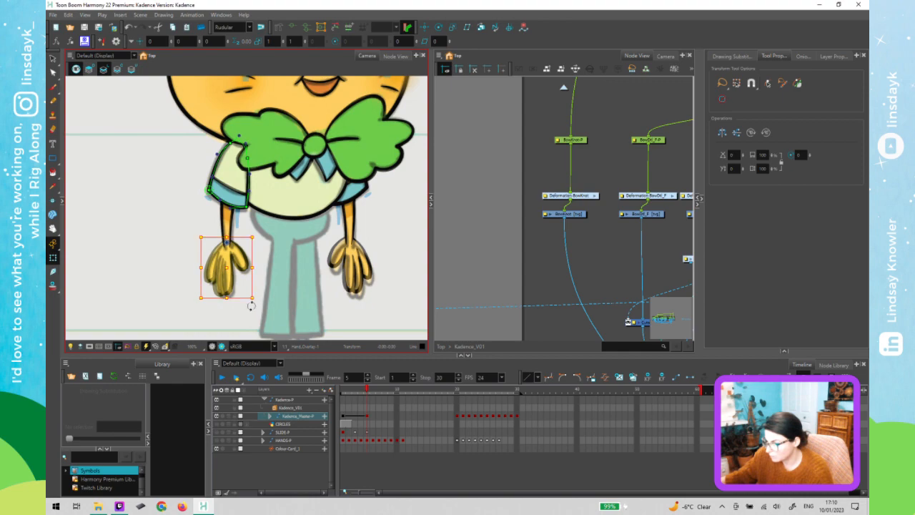
{"action": "key", "text": "b"}
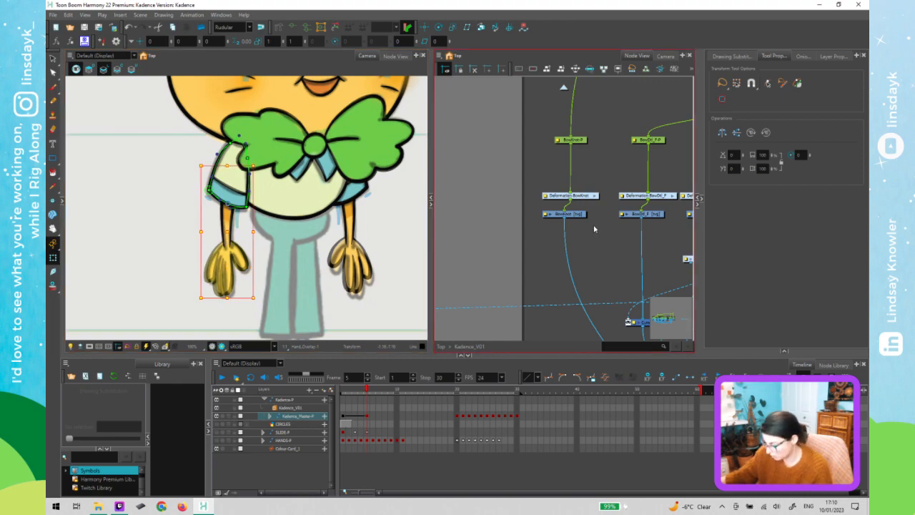
{"action": "key", "text": "o"}
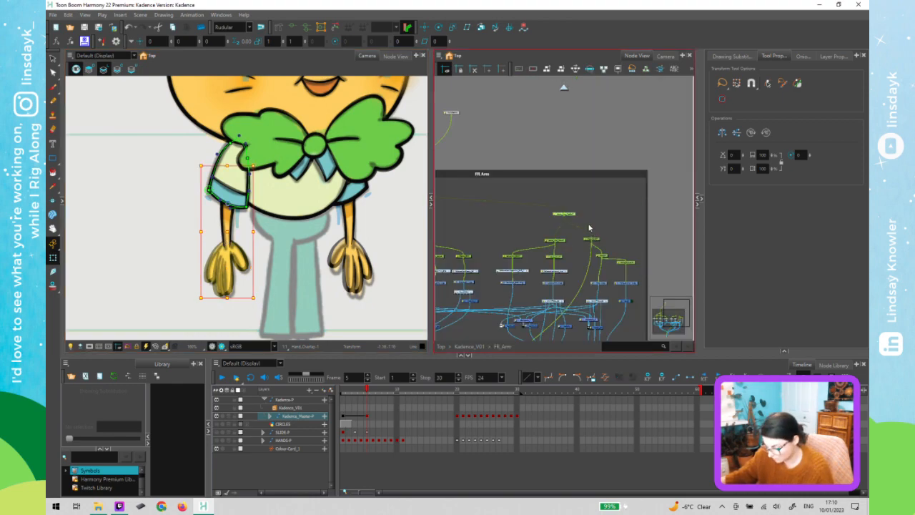
{"action": "left_click", "coordinate": [597, 242]}
{"action": "left_click_drag", "start_coordinate": [259, 304], "coordinate": [262, 306]}
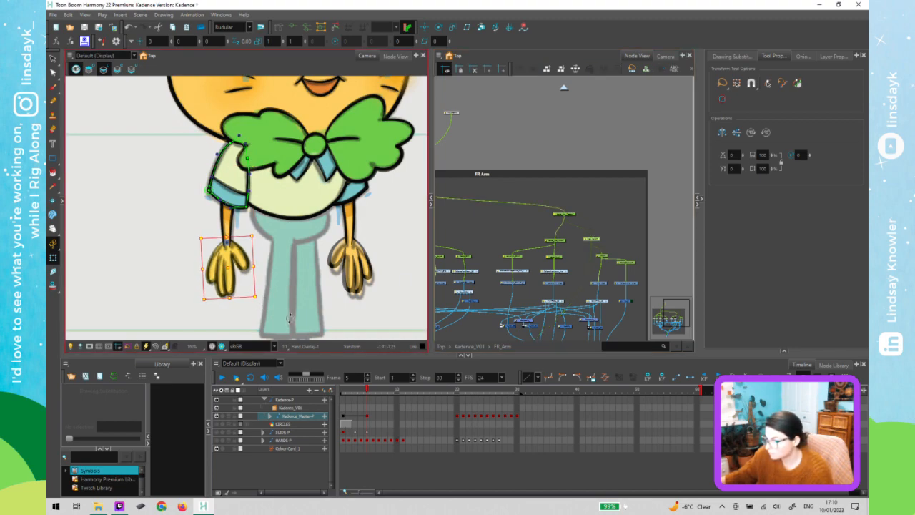
Nudge the front hand slightly downward to line it up with the reference drawing
{"action": "key", "text": "Down"}
{"action": "key", "text": "Down"}
{"action": "key", "text": "Down"}
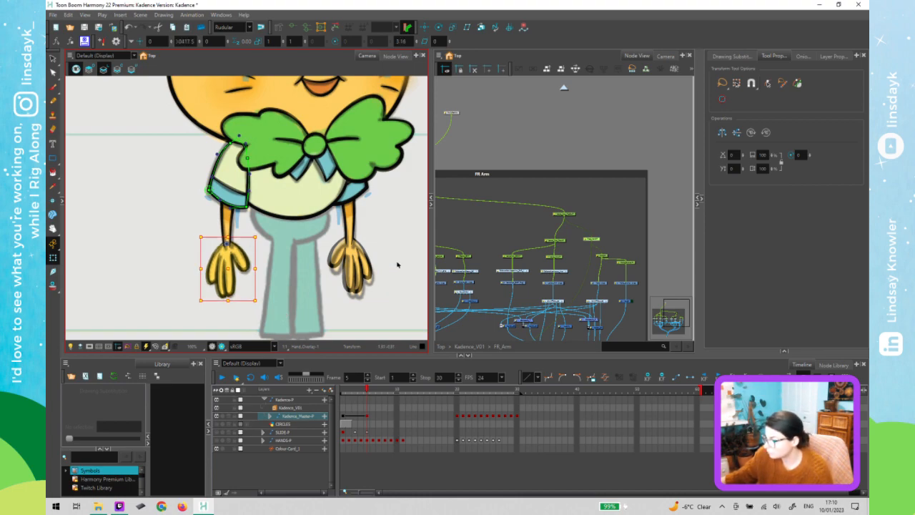
Show the front sleeve cuff's deformation controls and shift its upper body-side corner point slightly up and outward
{"action": "left_click", "coordinate": [306, 216]}
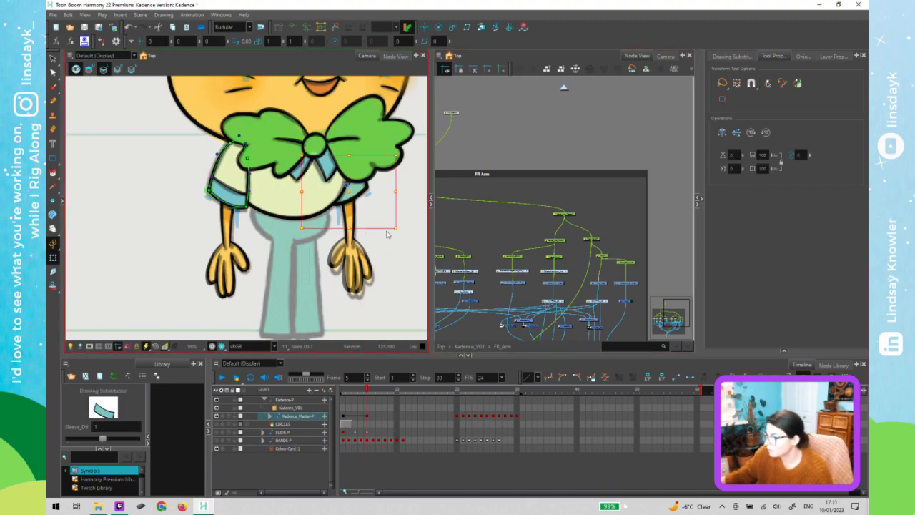
{"action": "left_click", "coordinate": [240, 193]}
{"action": "key", "text": "F11"}
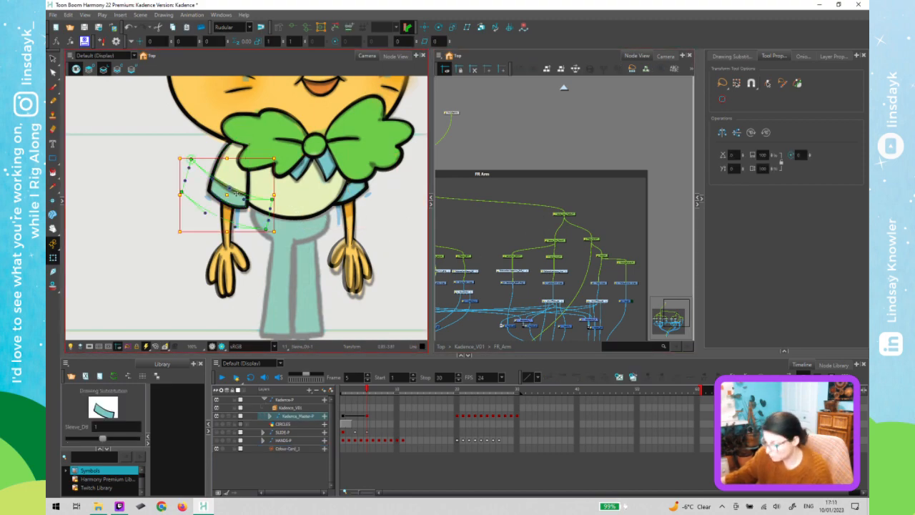
{"action": "scroll", "coordinate": [233, 193], "scroll_direction": "up", "scroll_amount": 2}
{"action": "left_click", "coordinate": [248, 204]}
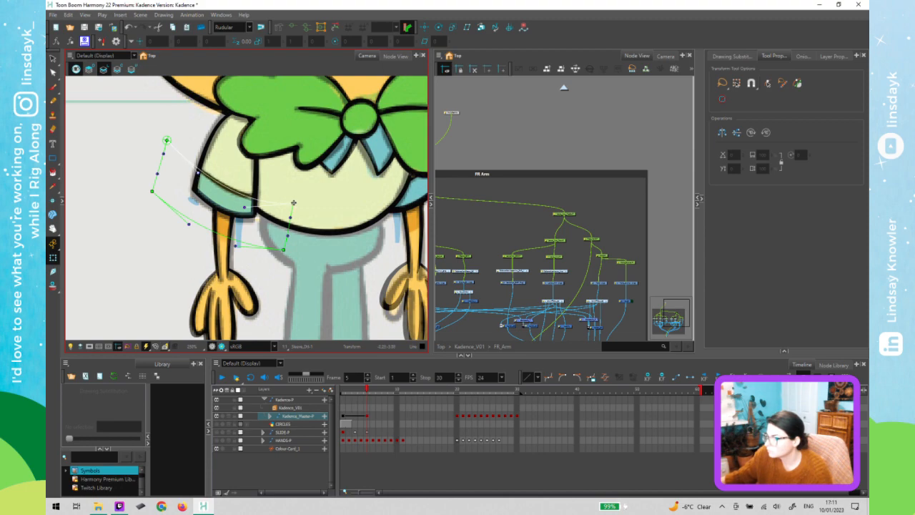
{"action": "left_click_drag", "start_coordinate": [292, 204], "coordinate": [284, 197]}
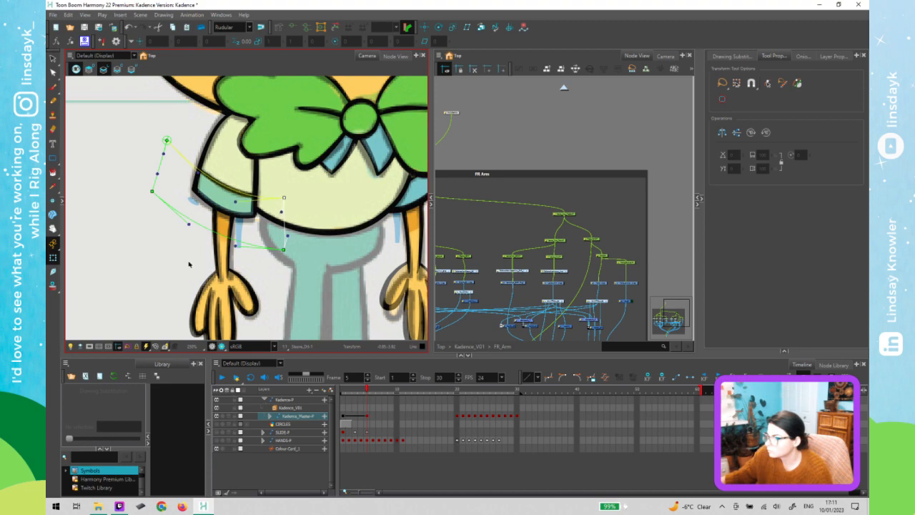
{"action": "left_click", "coordinate": [326, 264]}
{"action": "scroll", "coordinate": [325, 263], "scroll_direction": "down", "scroll_amount": 1}
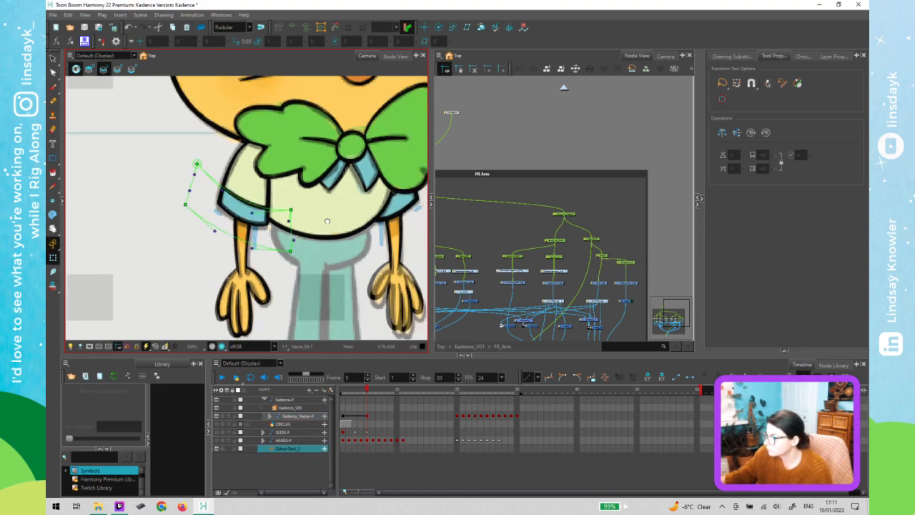
Locate the back sleeve in the BK_Arm group and check which arm parts its pegs control
{"action": "scroll", "coordinate": [345, 193], "scroll_direction": "down", "scroll_amount": 1}
{"action": "left_click", "coordinate": [349, 192]}
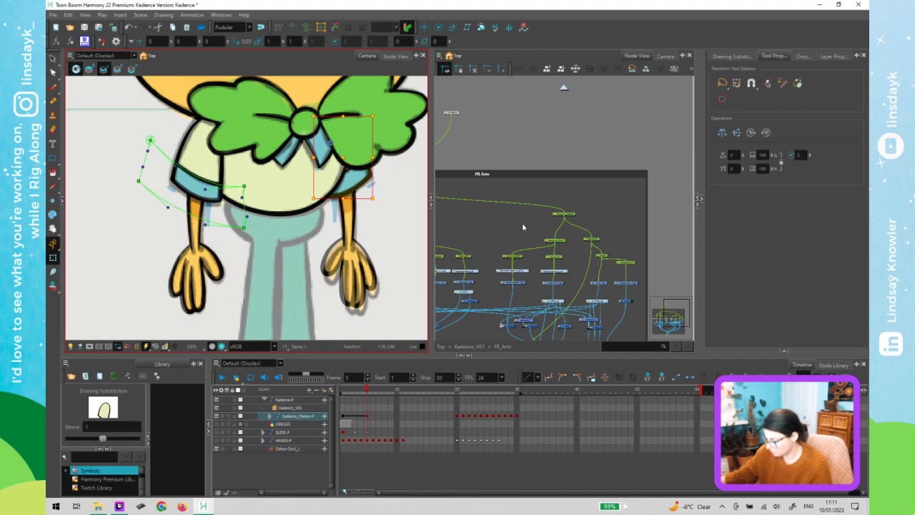
{"action": "key", "text": "o"}
{"action": "scroll", "coordinate": [541, 231], "scroll_direction": "down", "scroll_amount": 3}
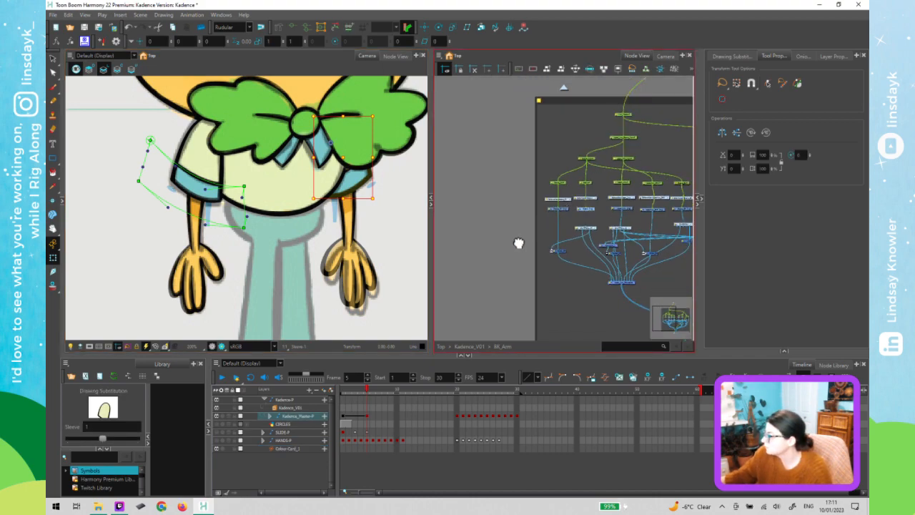
{"action": "scroll", "coordinate": [527, 286], "scroll_direction": "up", "scroll_amount": 2}
{"action": "left_click_drag", "start_coordinate": [524, 165], "coordinate": [523, 167]}
{"action": "left_click", "coordinate": [533, 195]}
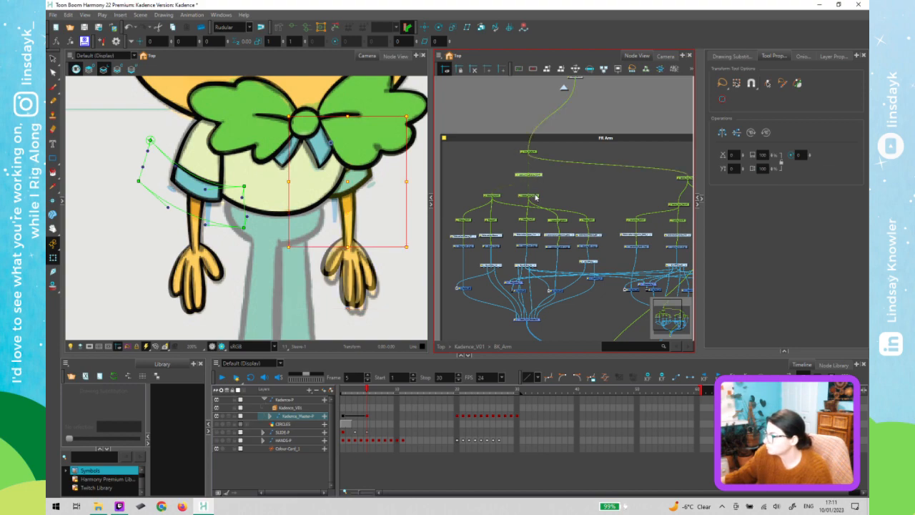
{"action": "left_click", "coordinate": [493, 219]}
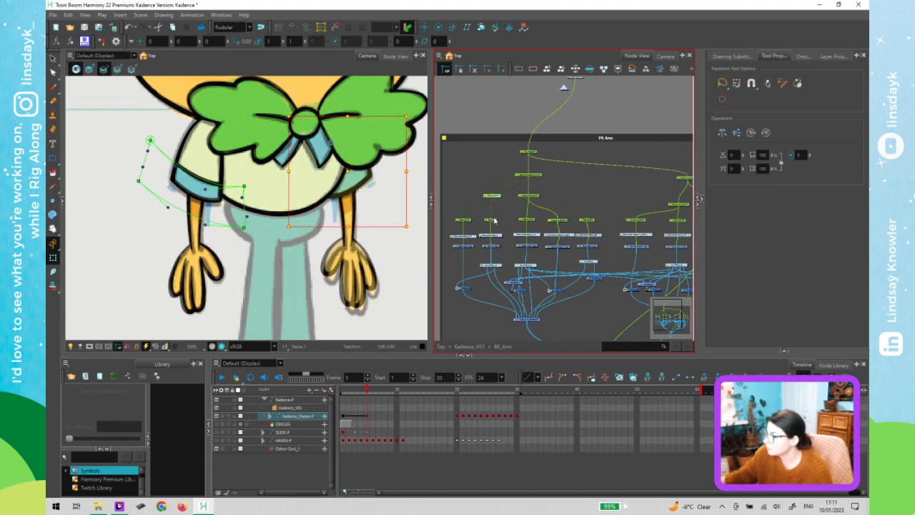
{"action": "left_click", "coordinate": [469, 223]}
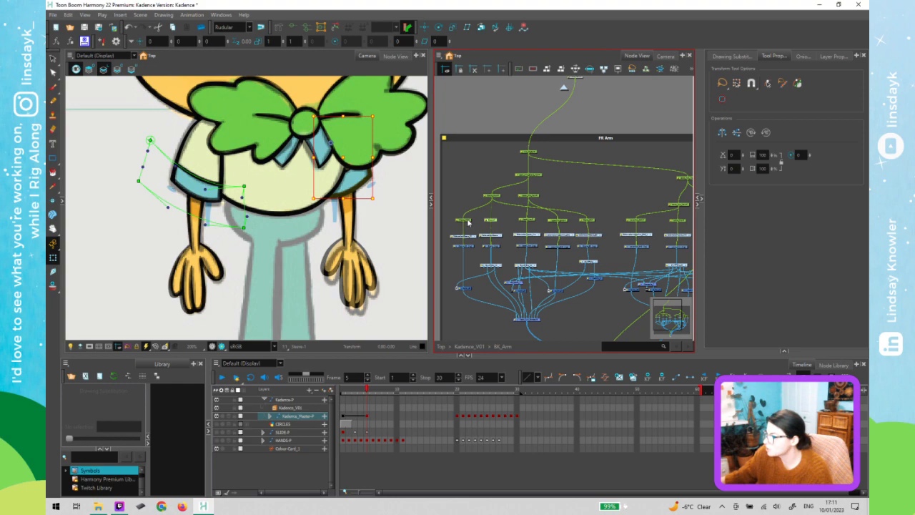
{"action": "left_click", "coordinate": [560, 222]}
{"action": "left_click", "coordinate": [584, 220]}
{"action": "left_click", "coordinate": [593, 223]}
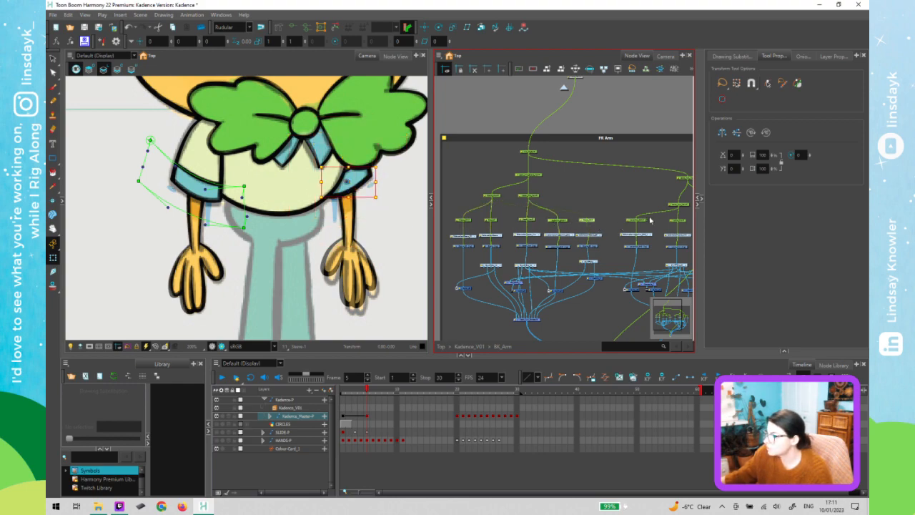
{"action": "left_click_drag", "start_coordinate": [656, 198], "coordinate": [605, 186]}
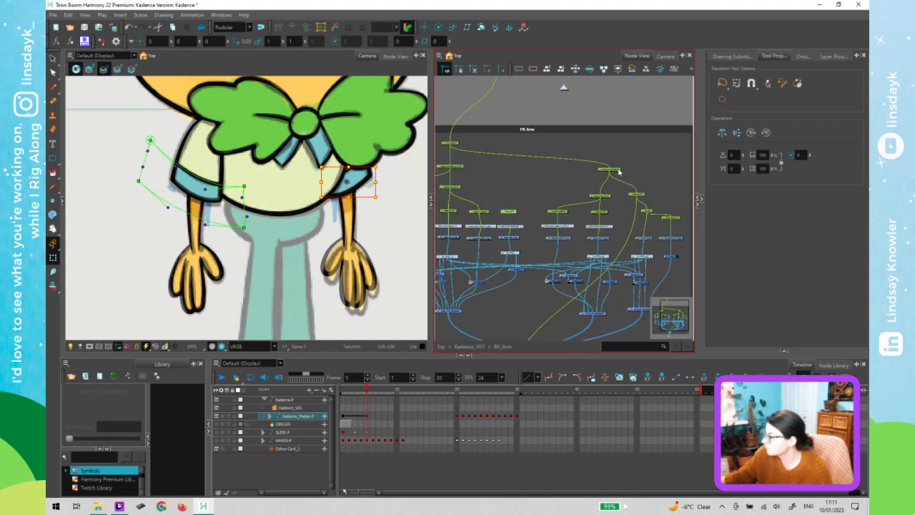
{"action": "left_click", "coordinate": [606, 198]}
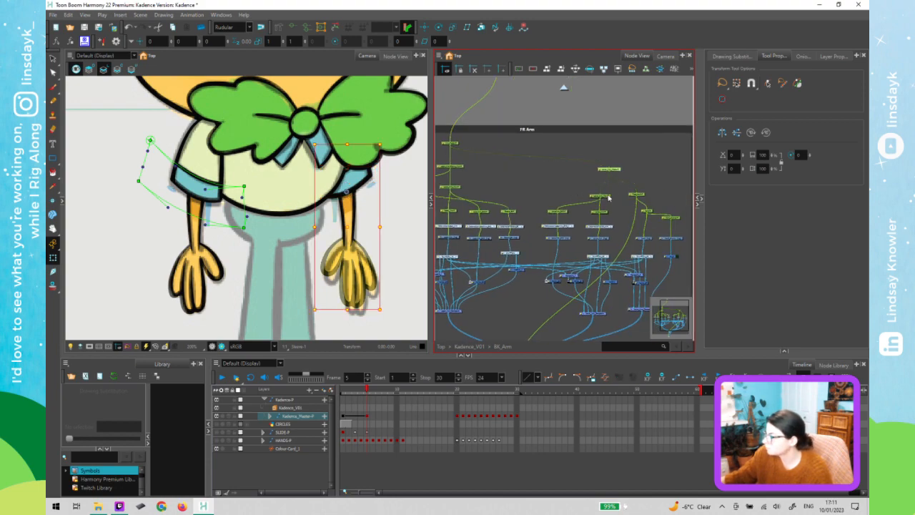
{"action": "left_click", "coordinate": [608, 213]}
{"action": "left_click", "coordinate": [561, 212]}
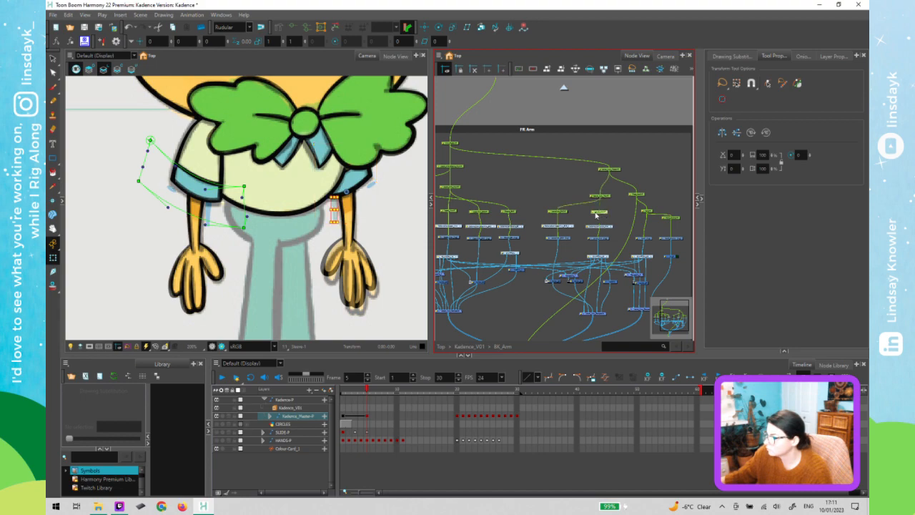
Select the back hand's peg and move the hand slightly down onto the reference drawing
{"action": "left_click", "coordinate": [640, 199]}
{"action": "left_click", "coordinate": [350, 272]}
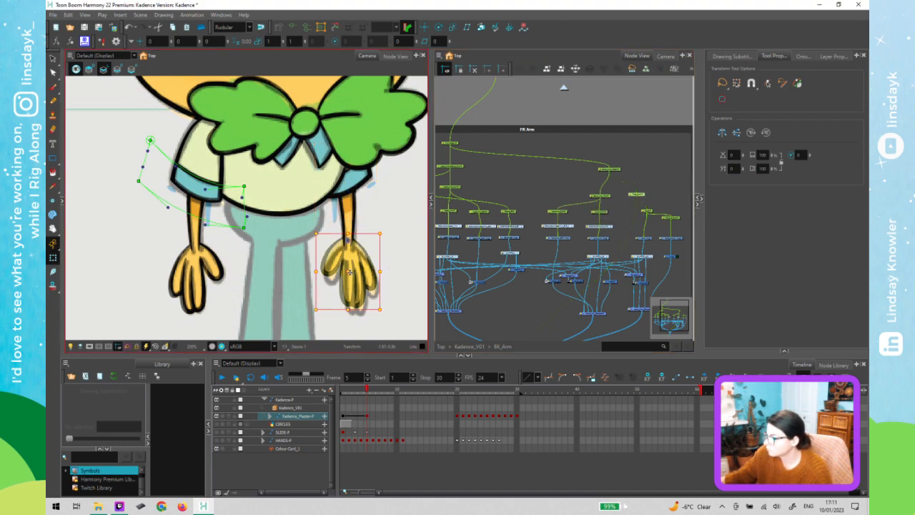
{"action": "left_click_drag", "start_coordinate": [350, 273], "coordinate": [351, 278]}
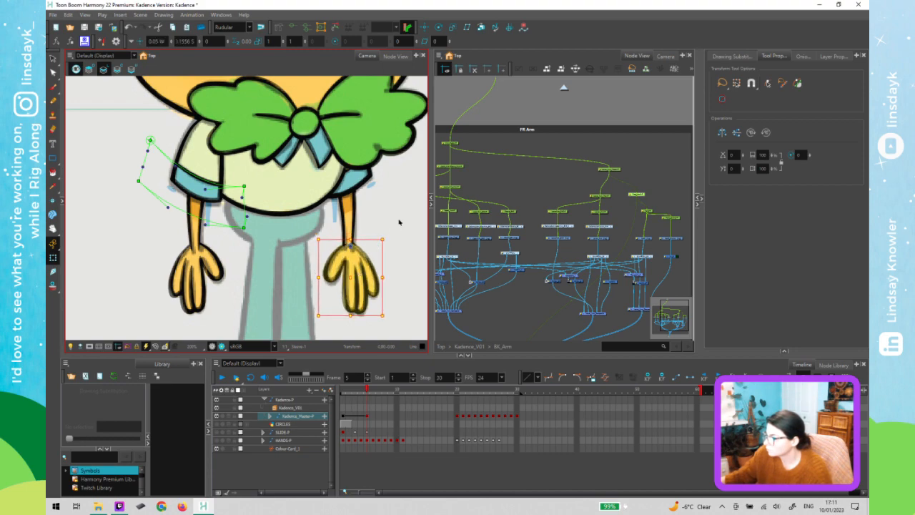
Select the back upper arm and pull its wrist-end deformation point slightly down to meet the hand
{"action": "left_click", "coordinate": [351, 253]}
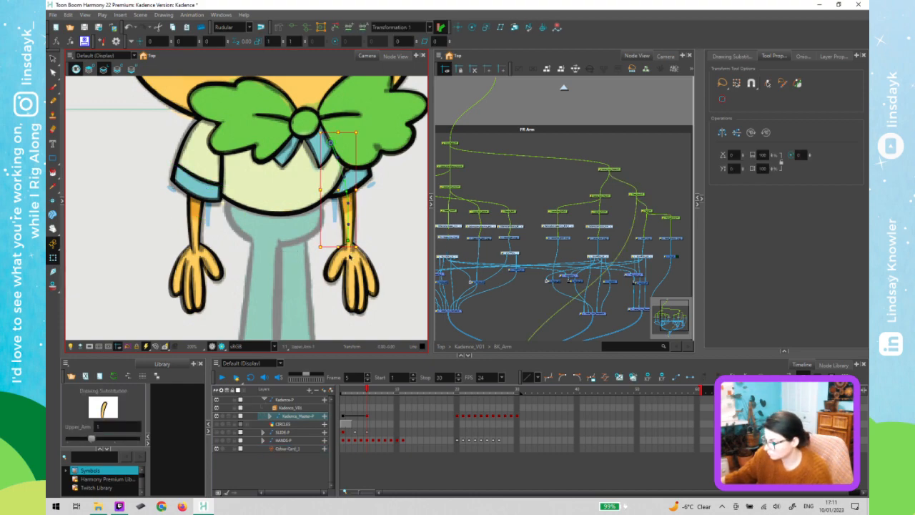
{"action": "scroll", "coordinate": [350, 256], "scroll_direction": "up", "scroll_amount": 6}
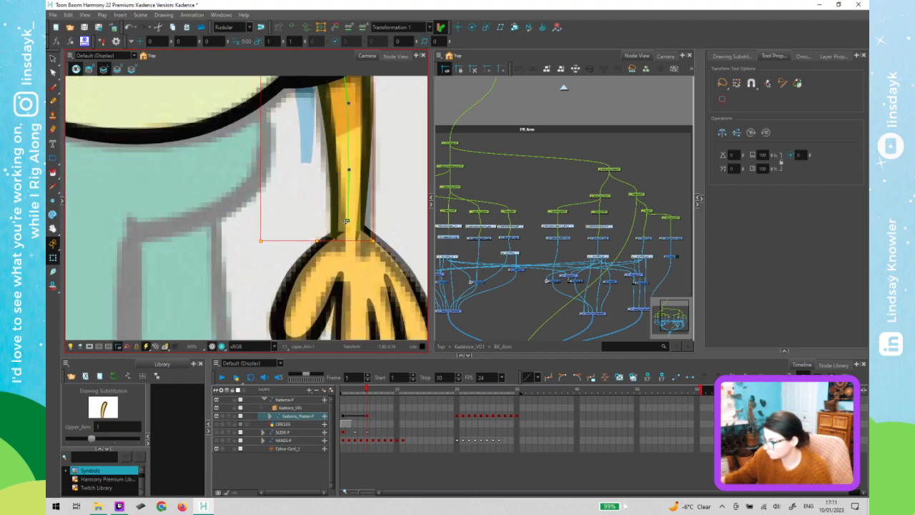
{"action": "left_click", "coordinate": [347, 220]}
{"action": "left_click_drag", "start_coordinate": [350, 226], "coordinate": [351, 230]}
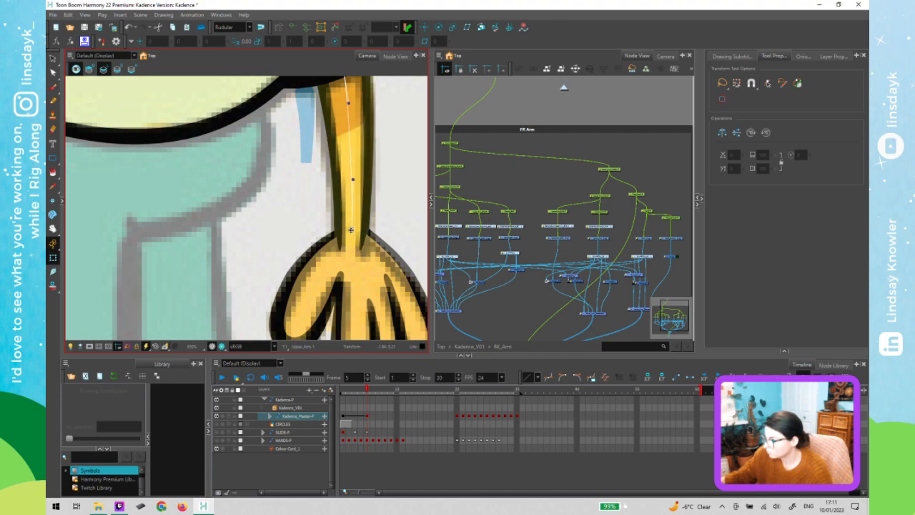
{"action": "scroll", "coordinate": [351, 229], "scroll_direction": "down", "scroll_amount": 3}
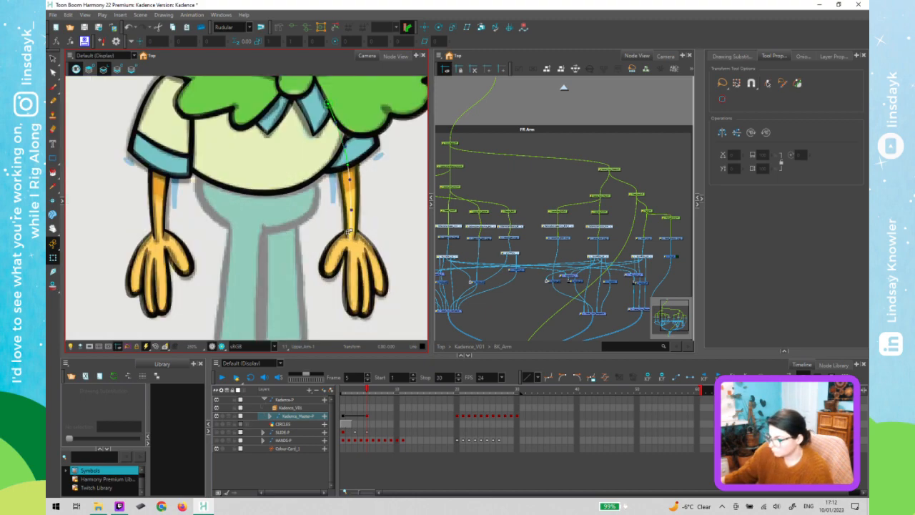
{"action": "left_click", "coordinate": [391, 236]}
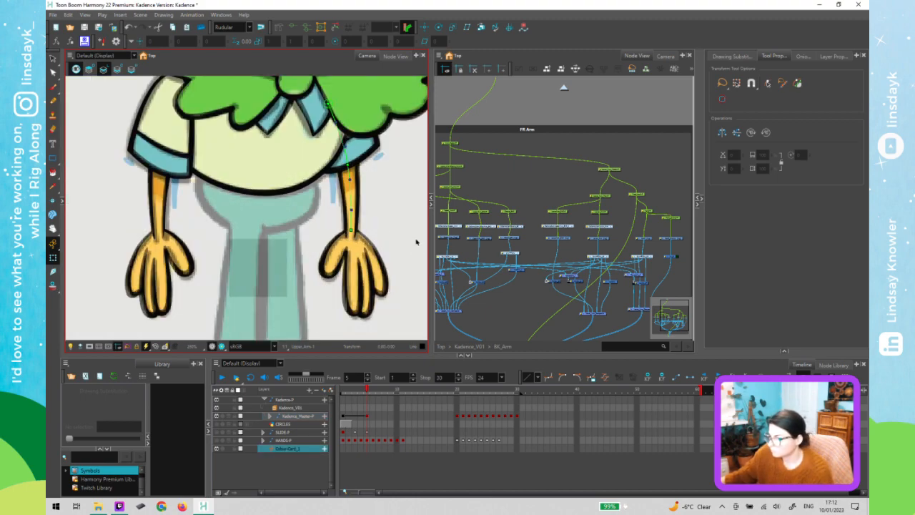
{"action": "scroll", "coordinate": [401, 254], "scroll_direction": "down", "scroll_amount": 2}
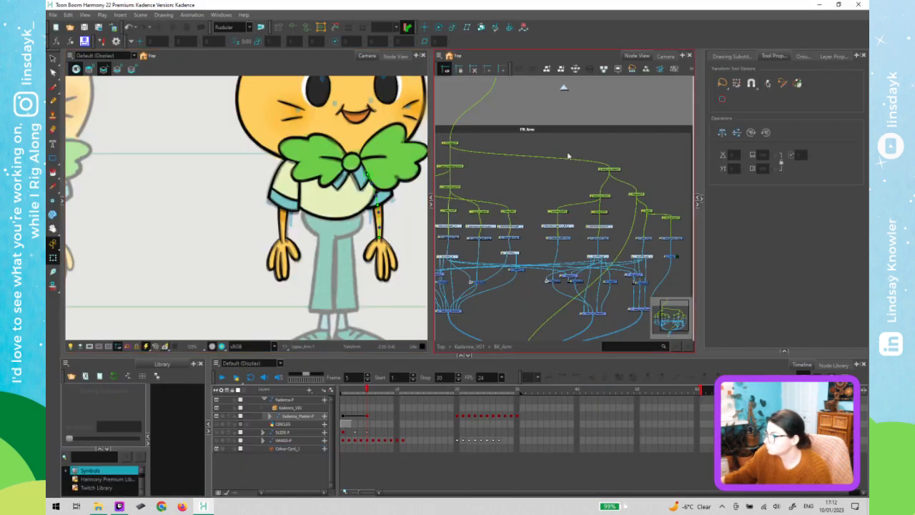
Go up to the Kadence_V01 group and enable all nodes inside the LowerBody backdrop
{"action": "left_click", "coordinate": [564, 91]}
{"action": "scroll", "coordinate": [587, 285], "scroll_direction": "down", "scroll_amount": 2}
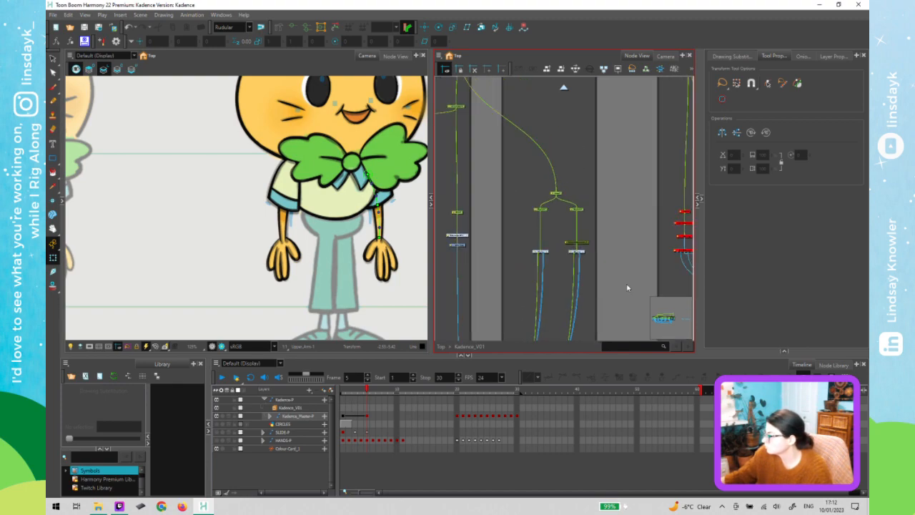
{"action": "scroll", "coordinate": [626, 286], "scroll_direction": "up", "scroll_amount": 1}
{"action": "left_click_drag", "start_coordinate": [626, 284], "coordinate": [472, 284]}
{"action": "scroll", "coordinate": [503, 239], "scroll_direction": "down", "scroll_amount": 2}
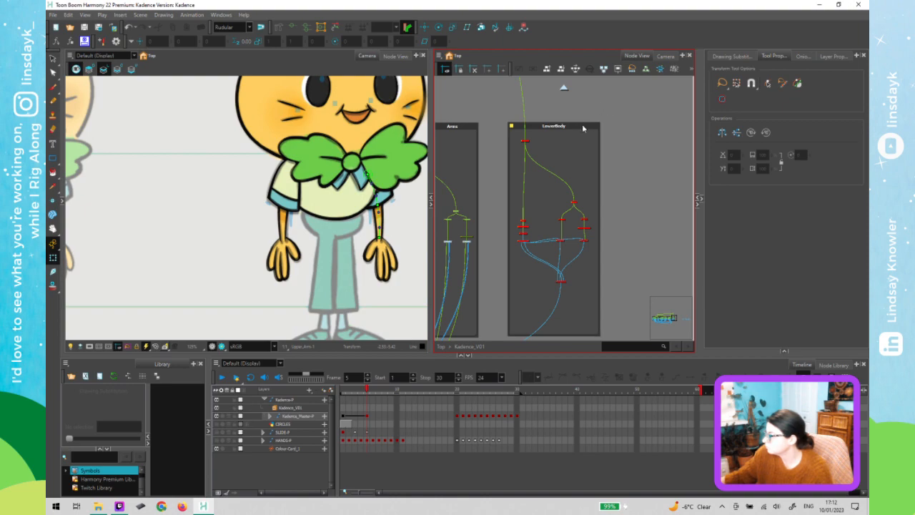
{"action": "left_click", "coordinate": [583, 128]}
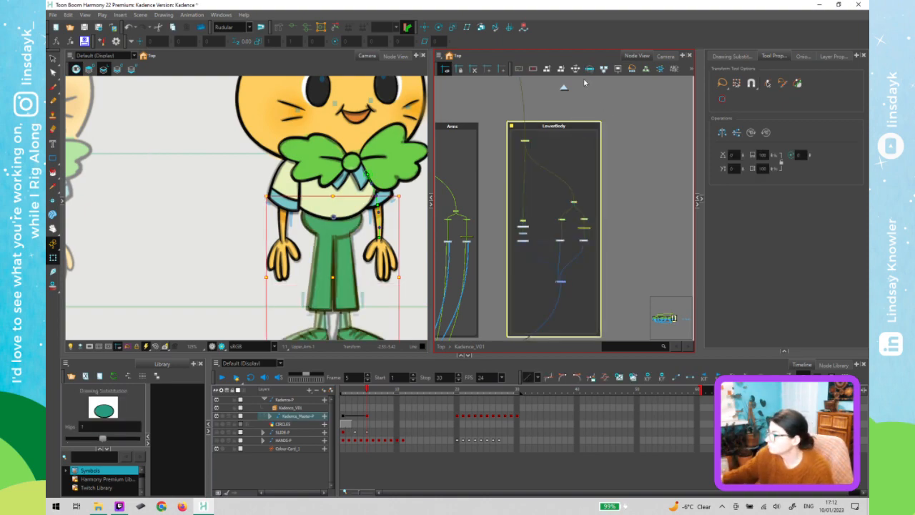
{"action": "left_click", "coordinate": [569, 162]}
Show the hips' deformation controls and shift the bottom centre point slightly down toward the reference outline
{"action": "left_click", "coordinate": [354, 228]}
{"action": "scroll", "coordinate": [354, 234], "scroll_direction": "up", "scroll_amount": 4}
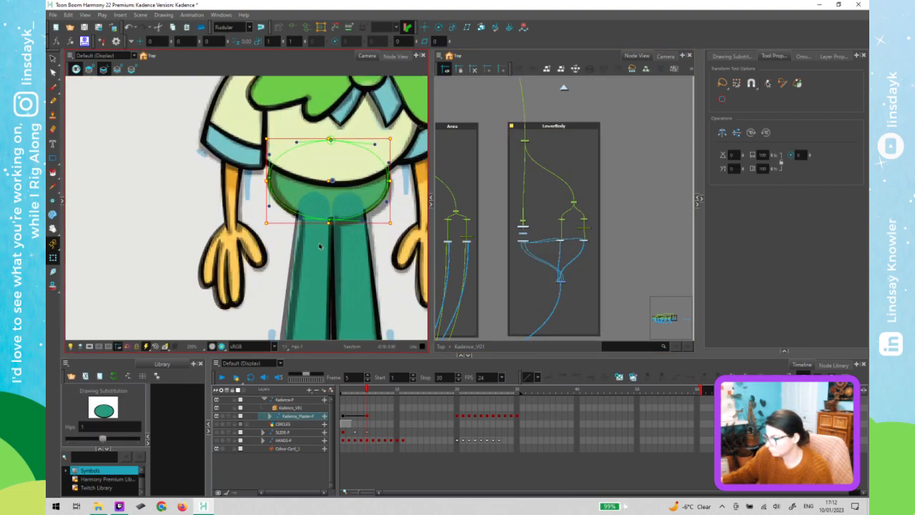
{"action": "scroll", "coordinate": [322, 245], "scroll_direction": "up", "scroll_amount": 3}
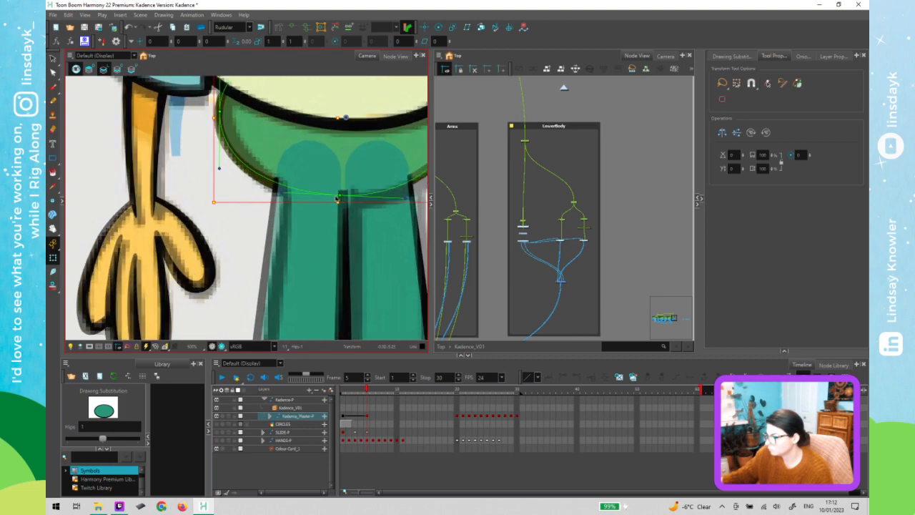
{"action": "key", "text": "Escape"}
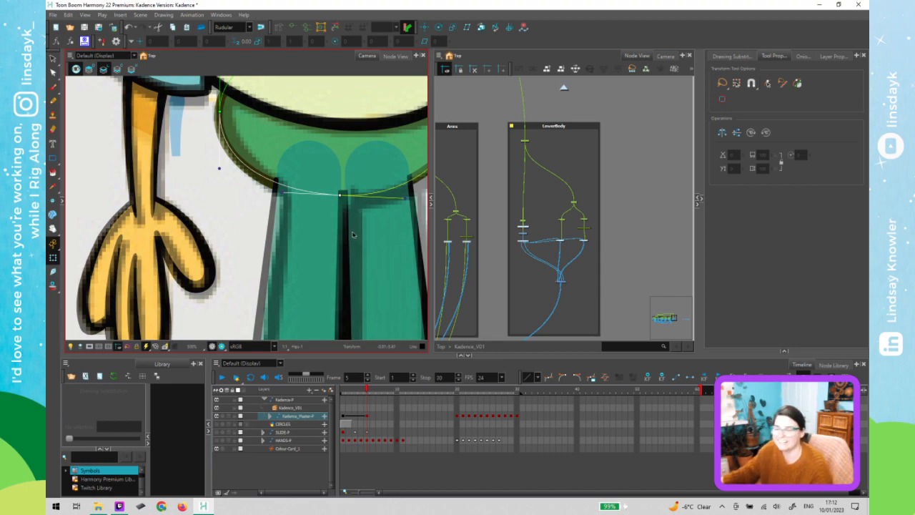
{"action": "left_click_drag", "start_coordinate": [341, 195], "coordinate": [344, 200]}
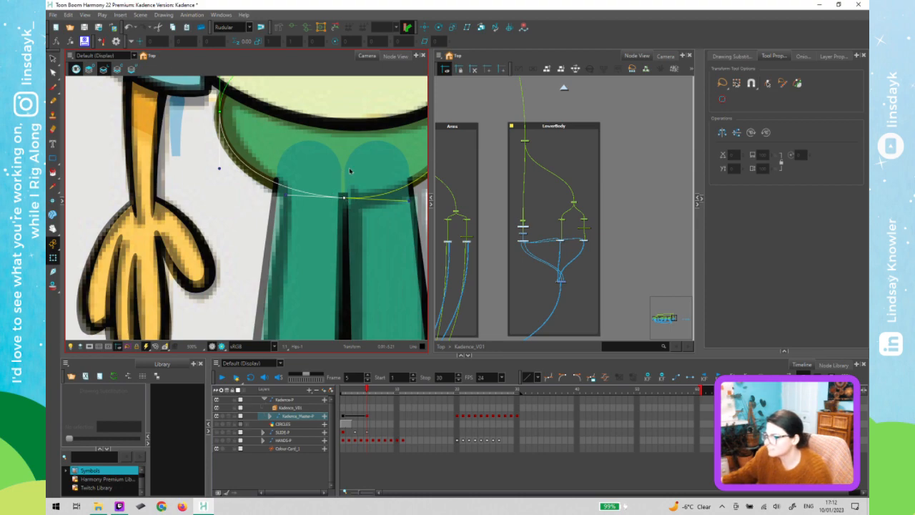
{"action": "left_click_drag", "start_coordinate": [349, 170], "coordinate": [289, 219]}
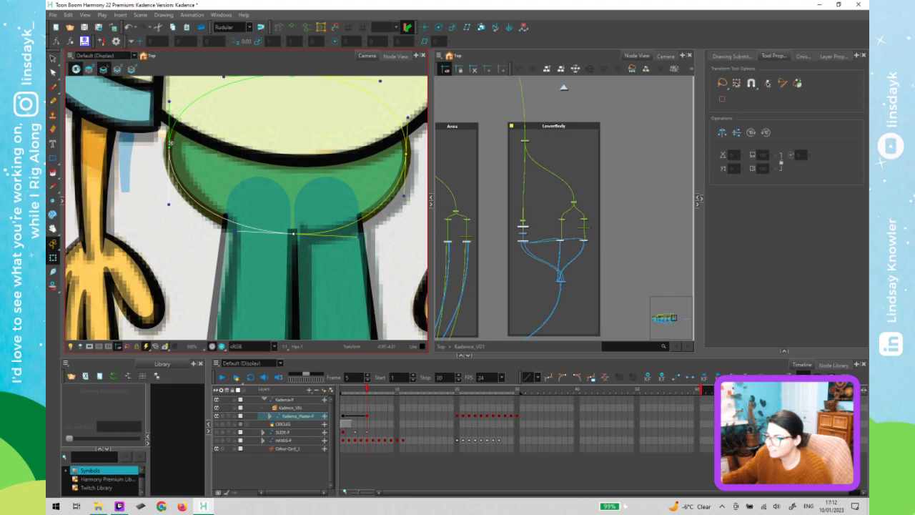
Adjust the hips' two side deformation points and a lower curve handle to follow the reference outline
{"action": "left_click_drag", "start_coordinate": [170, 148], "coordinate": [173, 142]}
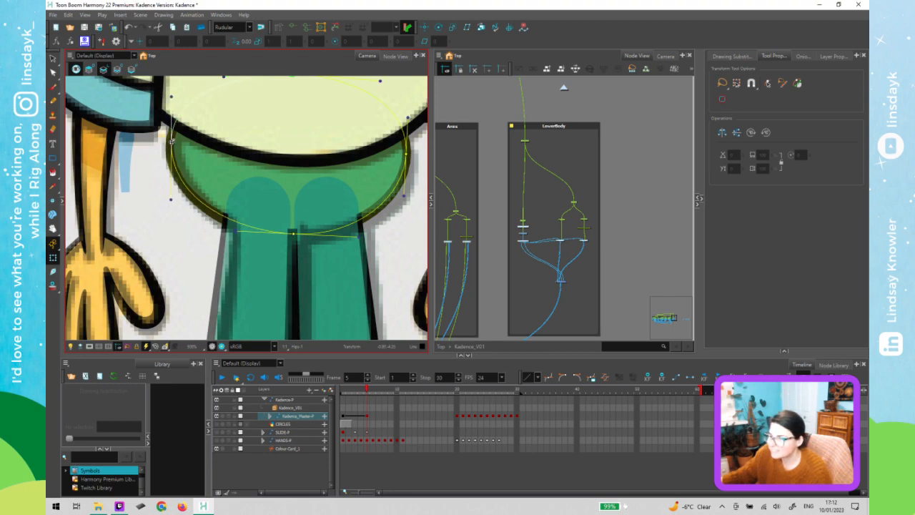
{"action": "left_click", "coordinate": [409, 157]}
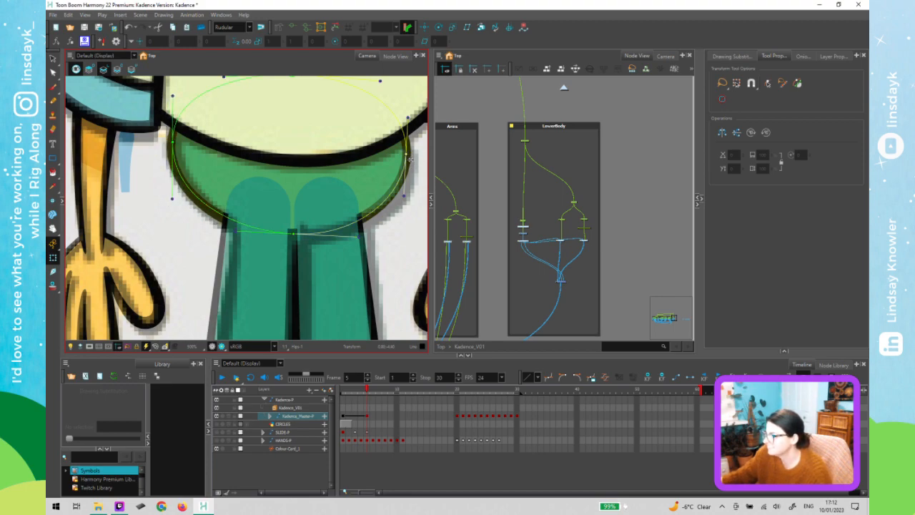
{"action": "left_click_drag", "start_coordinate": [409, 157], "coordinate": [414, 164]}
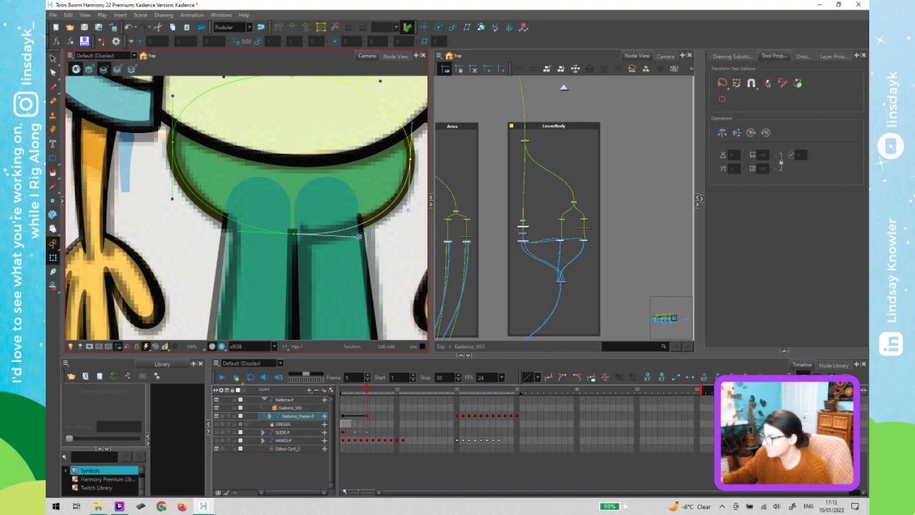
{"action": "left_click_drag", "start_coordinate": [362, 236], "coordinate": [367, 234]}
{"action": "left_click", "coordinate": [392, 263]}
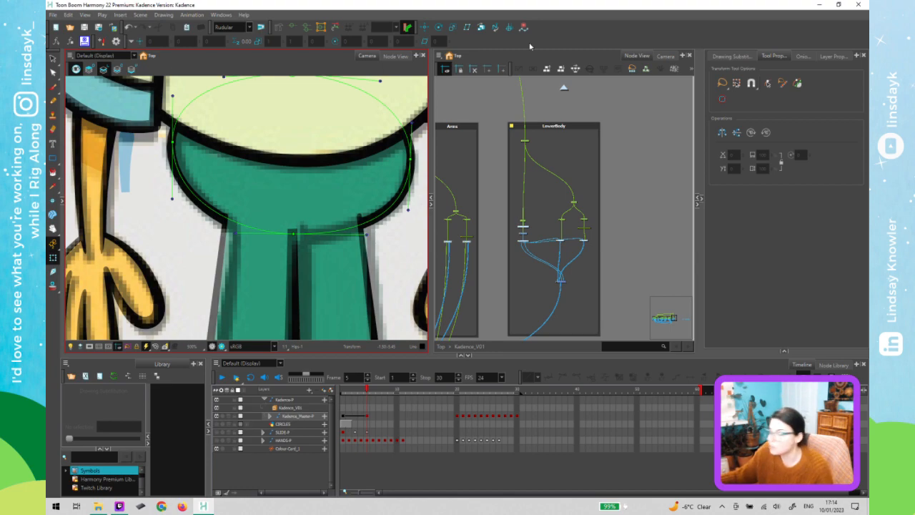
Select the screen-right leg's peg in the LowerBody group and nudge it back 0.001 in depth so it sits behind the hips
{"action": "left_click", "coordinate": [617, 212]}
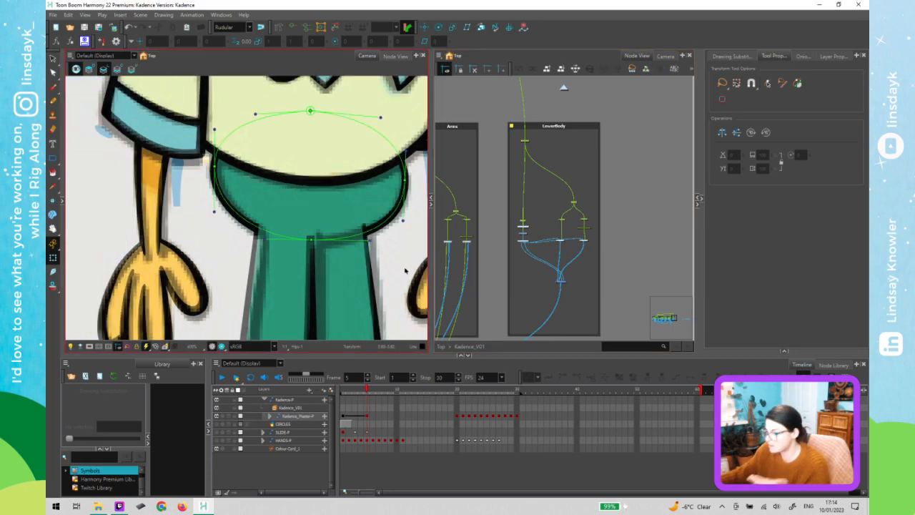
{"action": "left_click", "coordinate": [472, 232]}
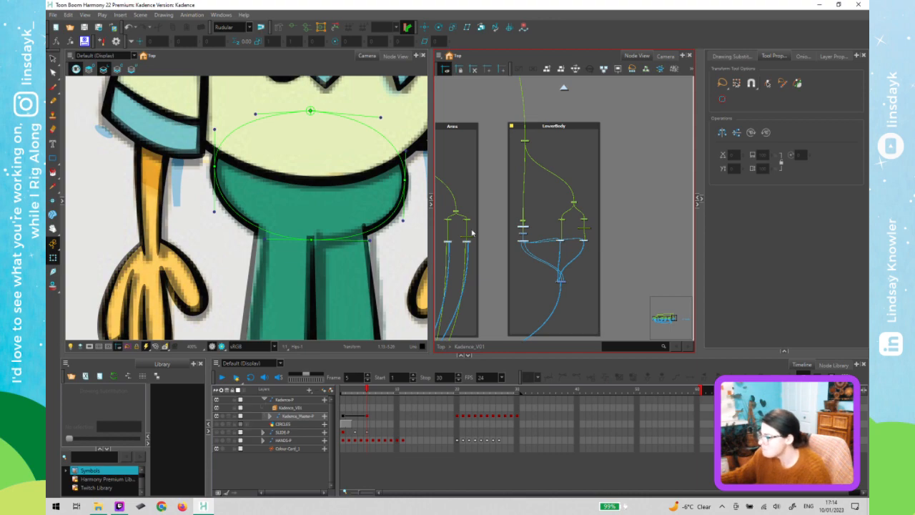
{"action": "left_click", "coordinate": [524, 224]}
{"action": "left_click", "coordinate": [544, 210]}
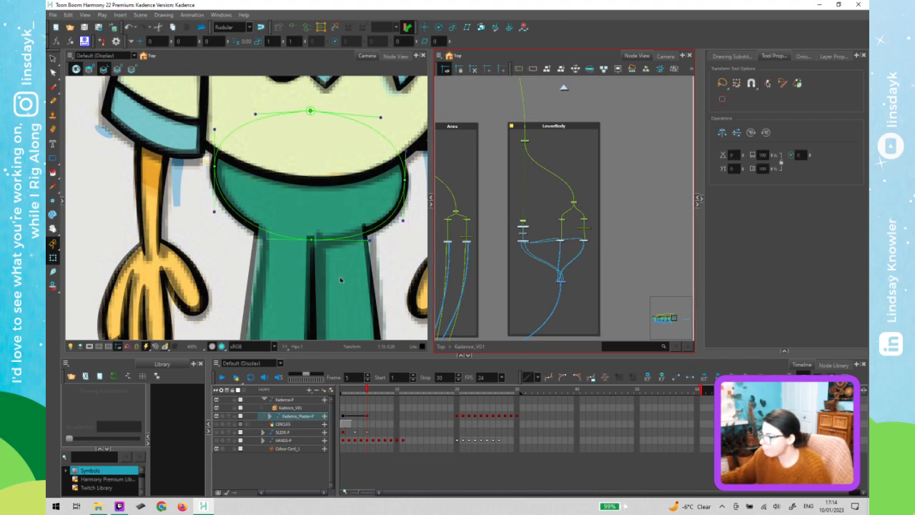
{"action": "left_click", "coordinate": [357, 272]}
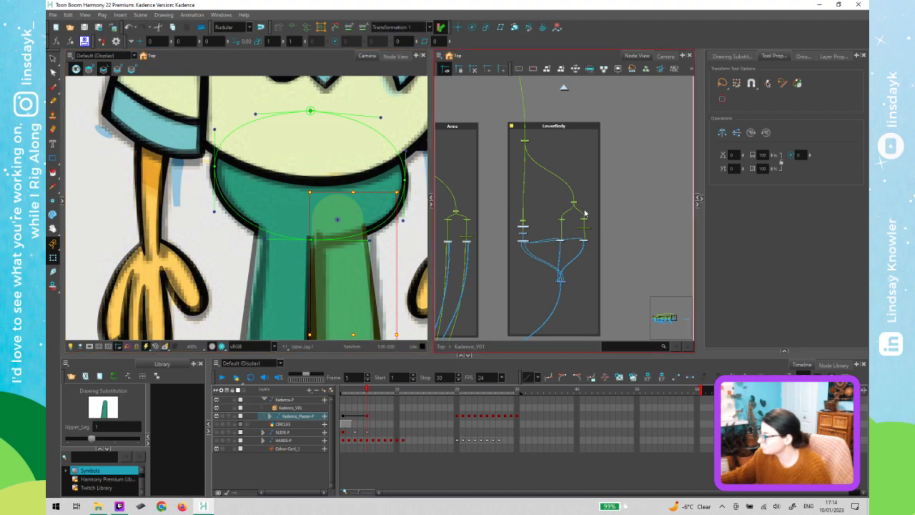
{"action": "left_click", "coordinate": [576, 213]}
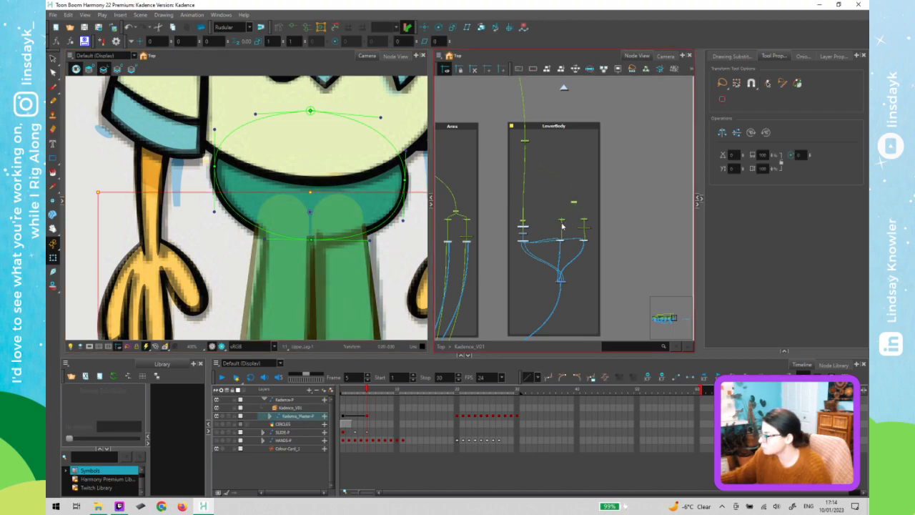
{"action": "left_click", "coordinate": [562, 220]}
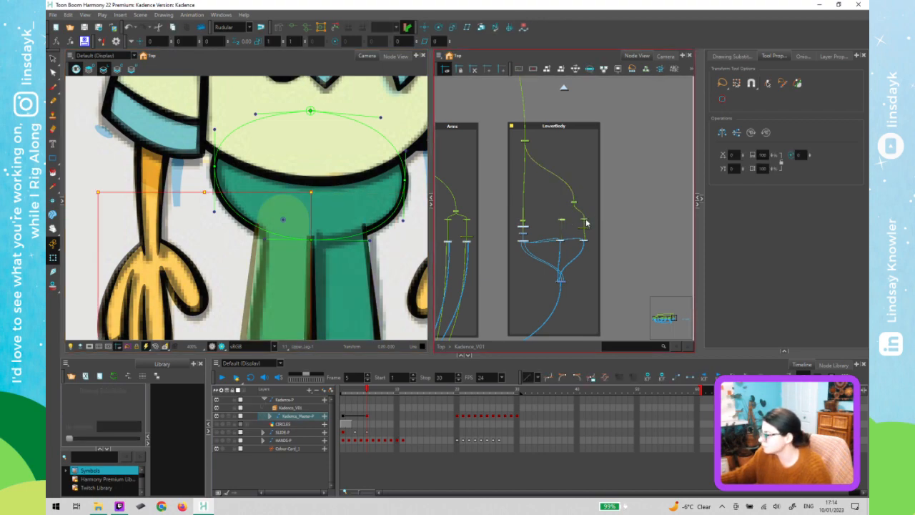
{"action": "left_click", "coordinate": [585, 221]}
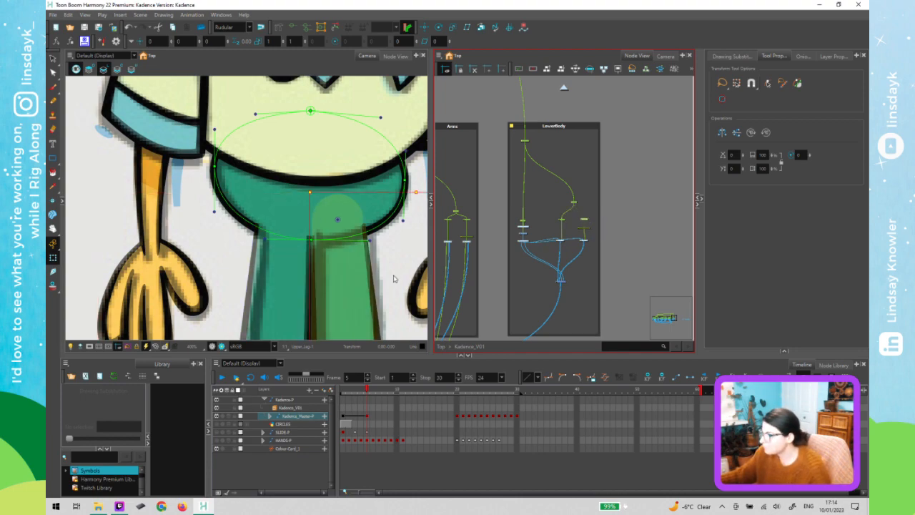
{"action": "left_click", "coordinate": [372, 266]}
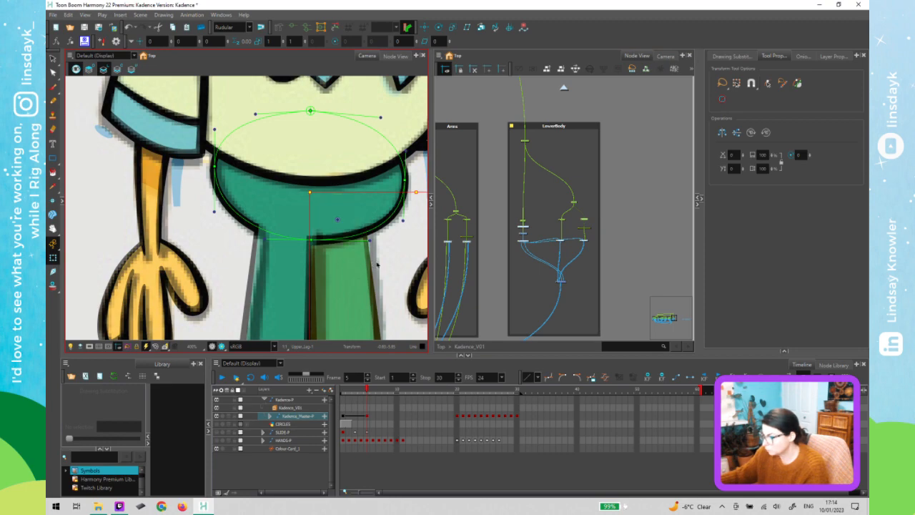
Rotate the screen-right leg about -1.81 degrees to bring its foot inward toward the reference drawing
{"action": "left_click_drag", "start_coordinate": [394, 260], "coordinate": [343, 166]}
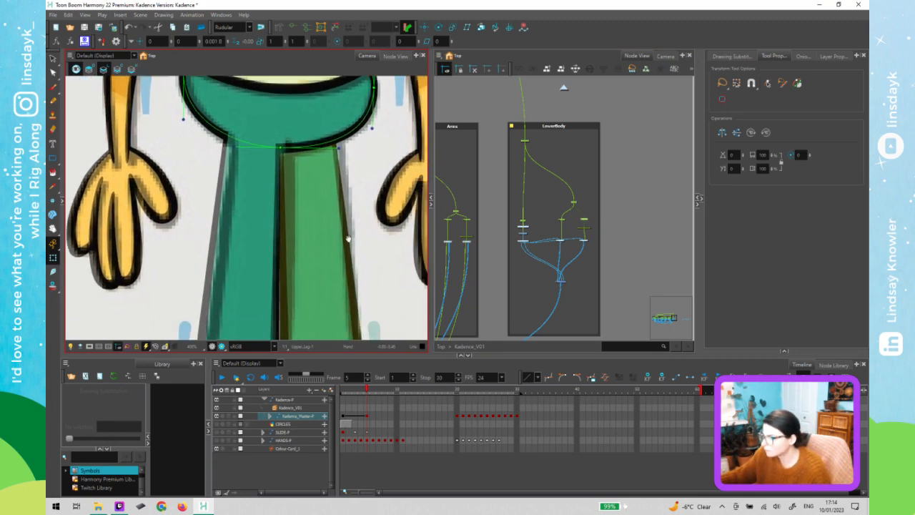
{"action": "scroll", "coordinate": [350, 286], "scroll_direction": "down", "scroll_amount": 2}
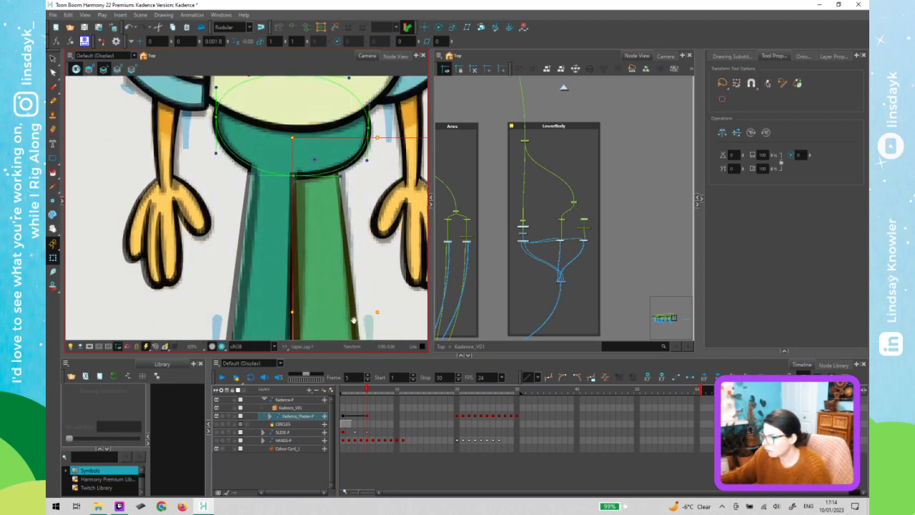
{"action": "left_click_drag", "start_coordinate": [355, 285], "coordinate": [355, 193]}
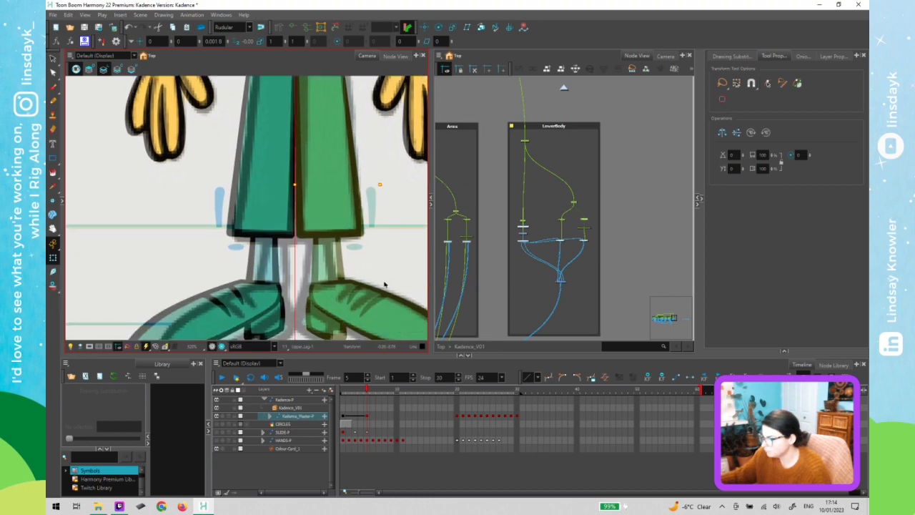
{"action": "scroll", "coordinate": [382, 279], "scroll_direction": "down", "scroll_amount": 2}
{"action": "left_click_drag", "start_coordinate": [365, 266], "coordinate": [327, 229]}
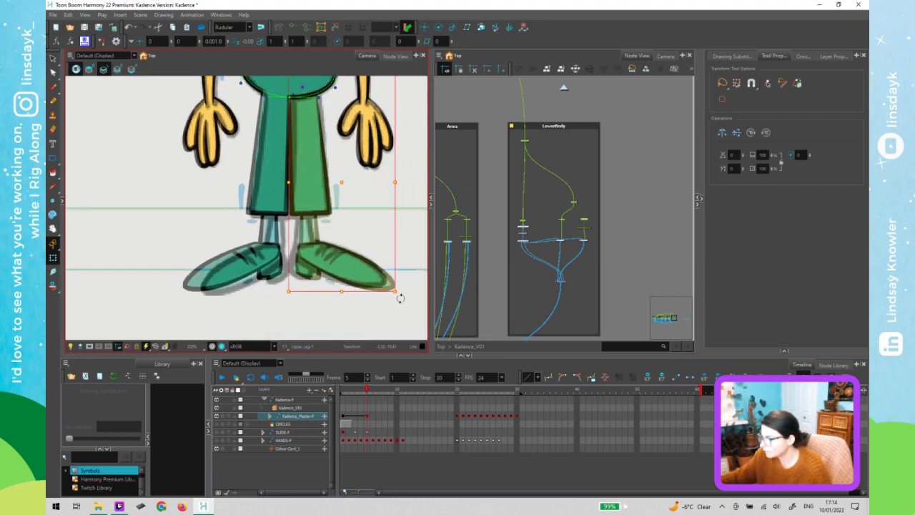
{"action": "left_click_drag", "start_coordinate": [401, 298], "coordinate": [391, 296]}
Select the screen-left leg's peg and rotate it about 1.98 degrees toward the reference drawing
{"action": "left_click", "coordinate": [570, 211]}
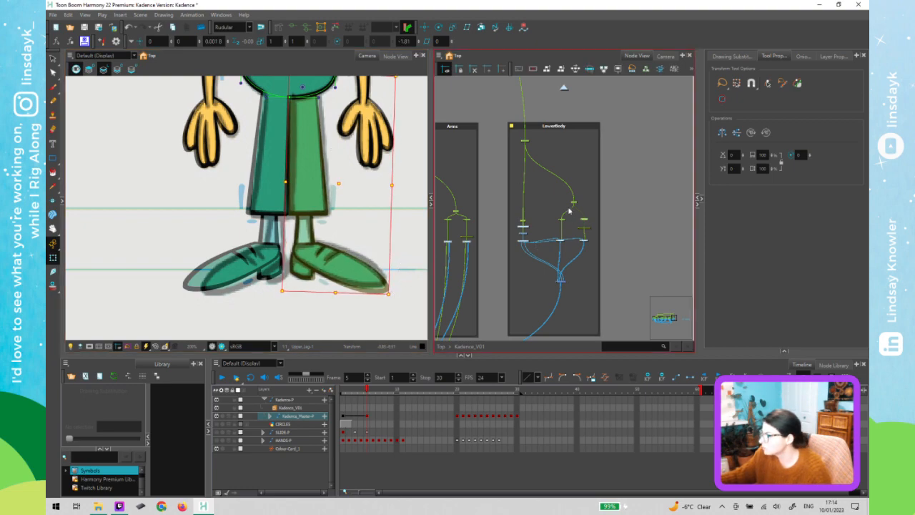
{"action": "left_click", "coordinate": [562, 220]}
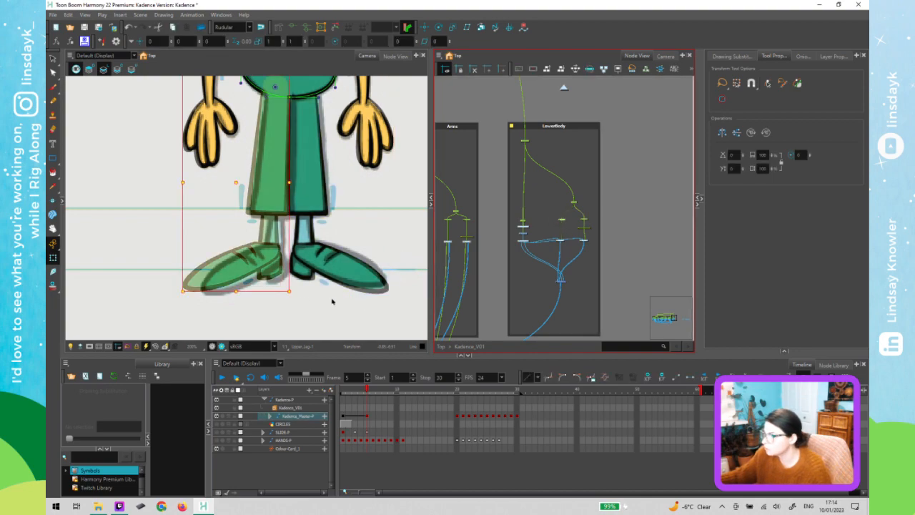
{"action": "left_click_drag", "start_coordinate": [296, 298], "coordinate": [302, 302]}
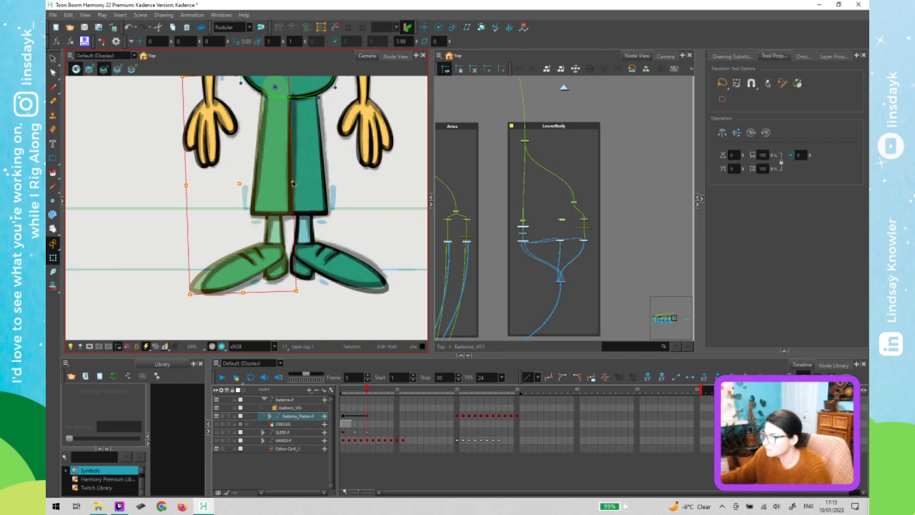
Try drawing substitution 2 on the screen-left upper leg, and return the leg to drawing 1
{"action": "left_click", "coordinate": [282, 165]}
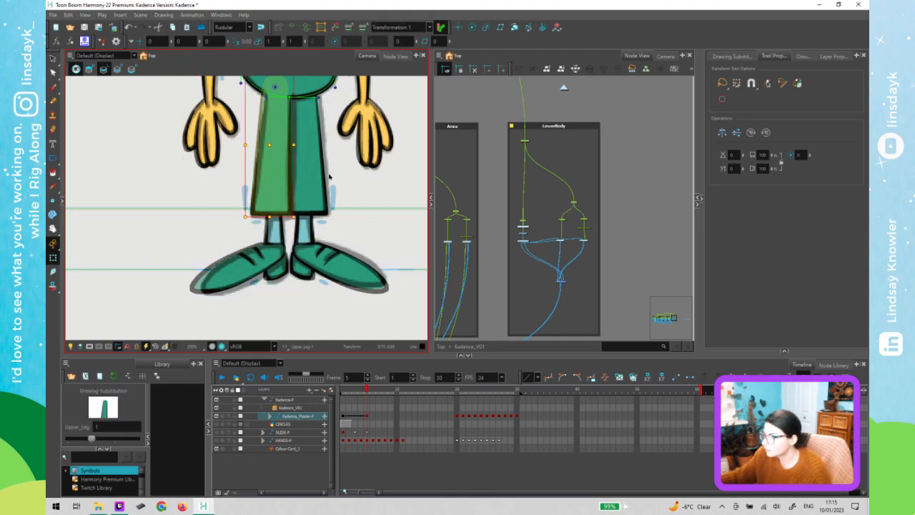
{"action": "left_click_drag", "start_coordinate": [547, 206], "coordinate": [565, 224]}
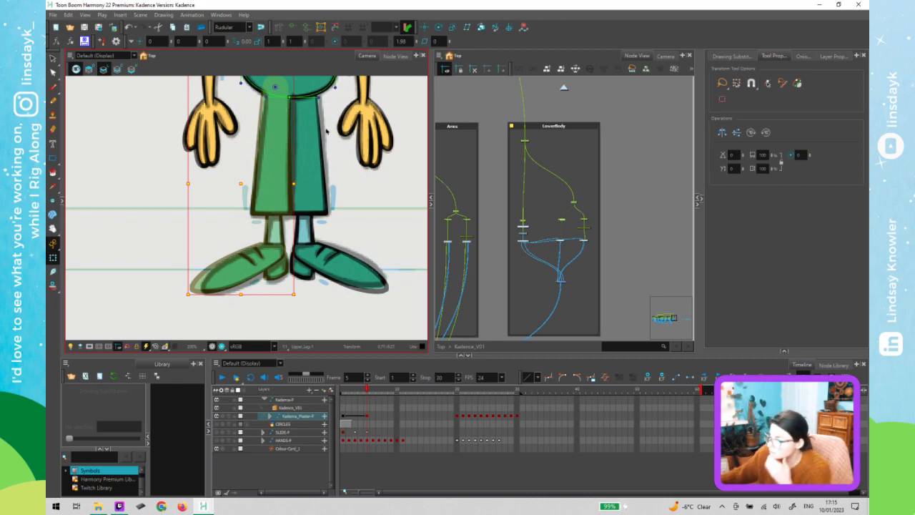
{"action": "left_click", "coordinate": [275, 189]}
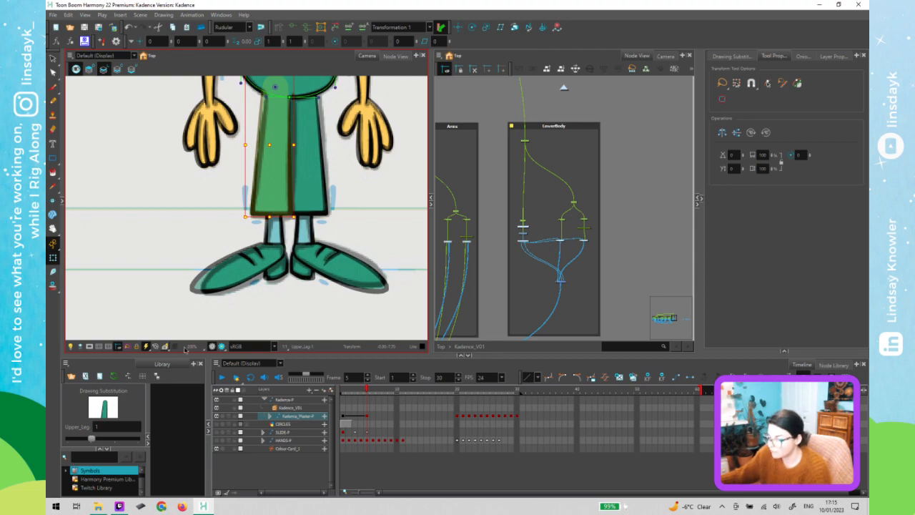
{"action": "left_click", "coordinate": [120, 442]}
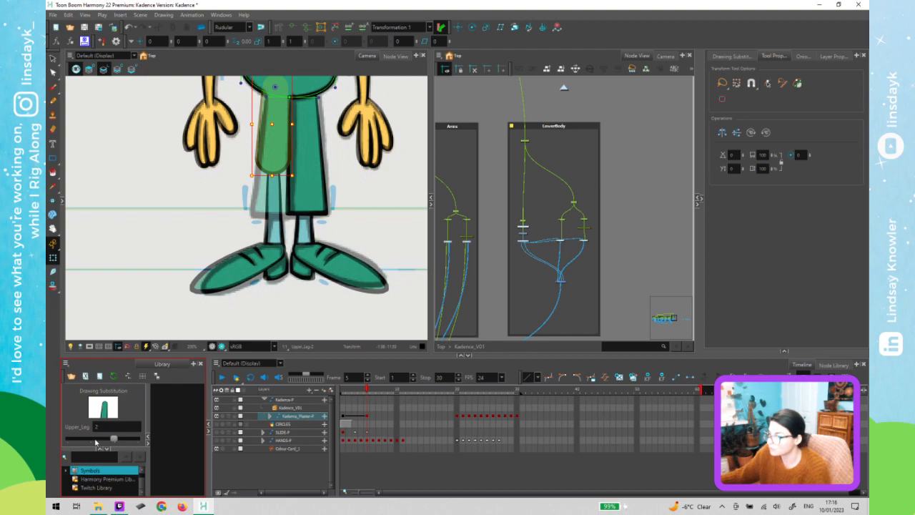
{"action": "left_click", "coordinate": [96, 442]}
Show the deformation controls of the screen-left upper leg
{"action": "left_click", "coordinate": [282, 110]}
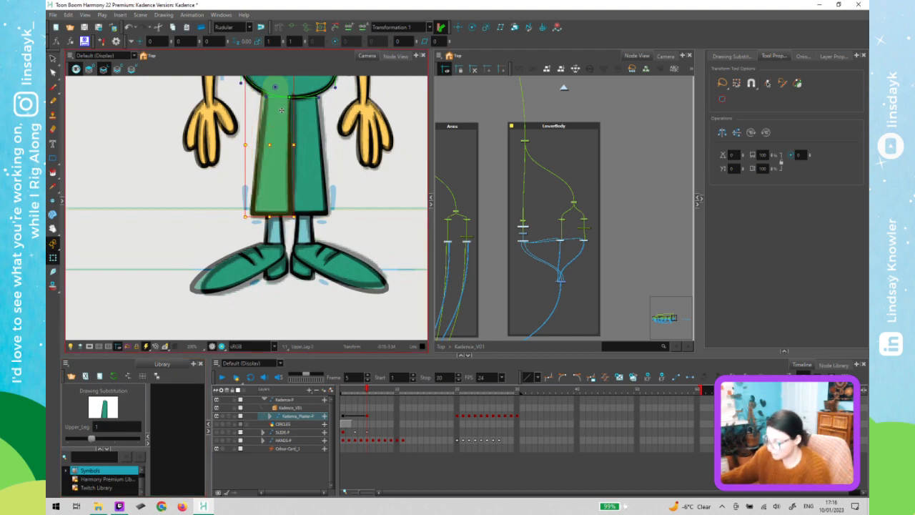
{"action": "left_click", "coordinate": [274, 95]}
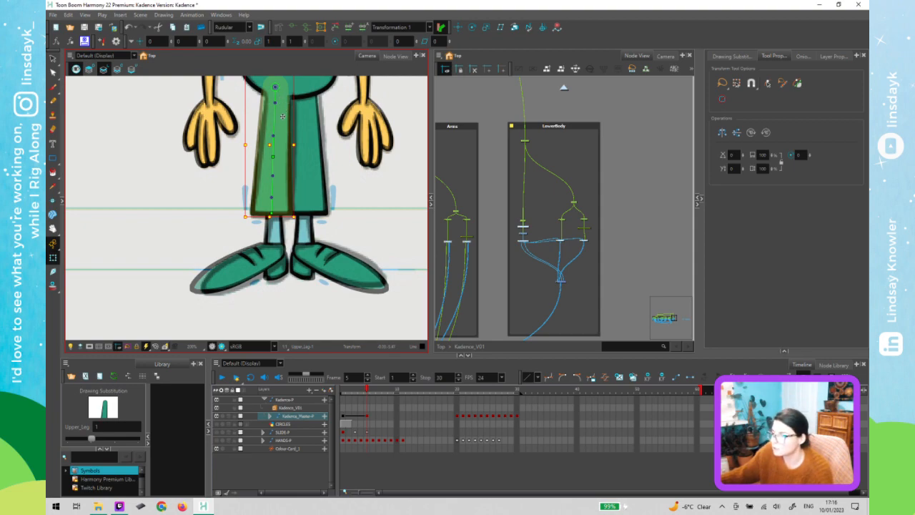
{"action": "left_click", "coordinate": [566, 203]}
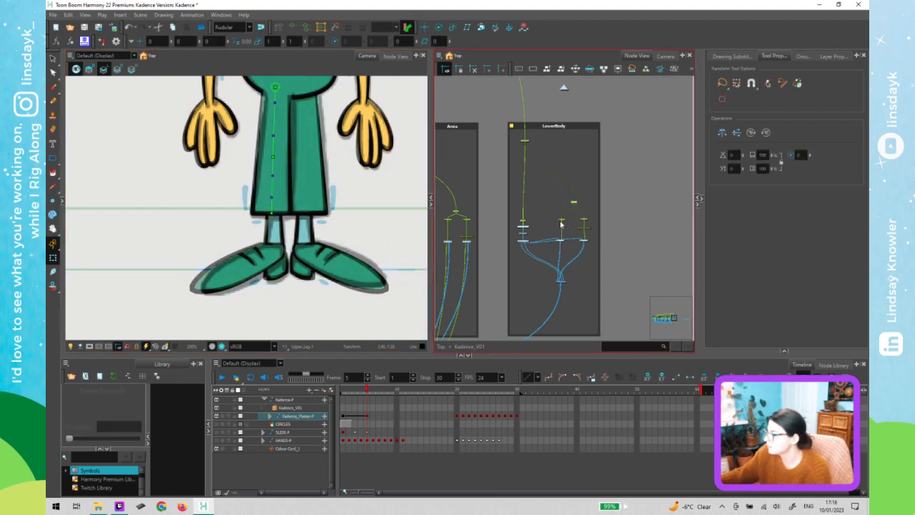
{"action": "key", "text": "ctrl+z"}
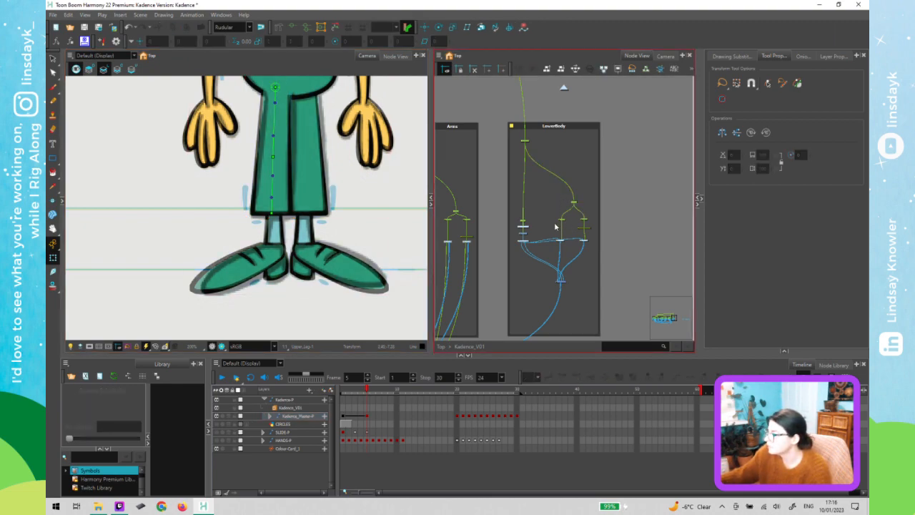
Reset the screen-left leg's rotation on its peg and shift the leg slightly inward to match the reference
{"action": "left_click", "coordinate": [557, 223]}
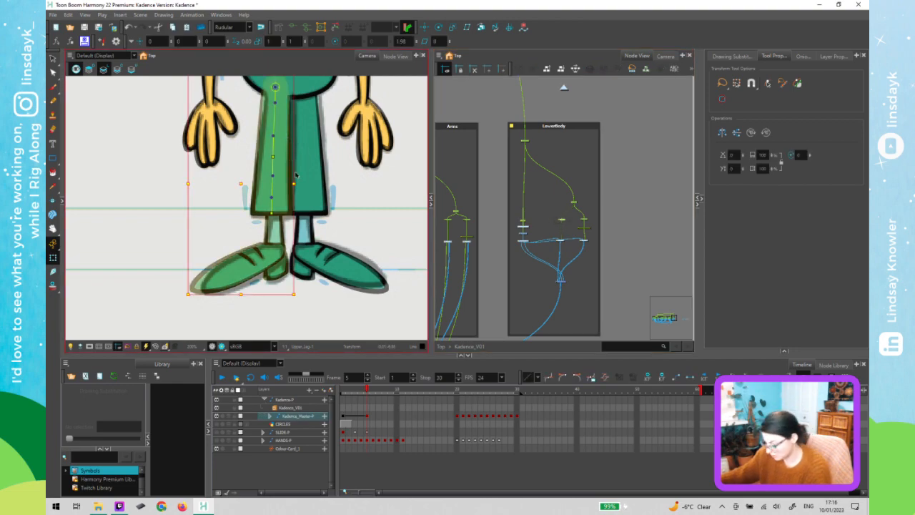
{"action": "left_click_drag", "start_coordinate": [299, 170], "coordinate": [302, 206]}
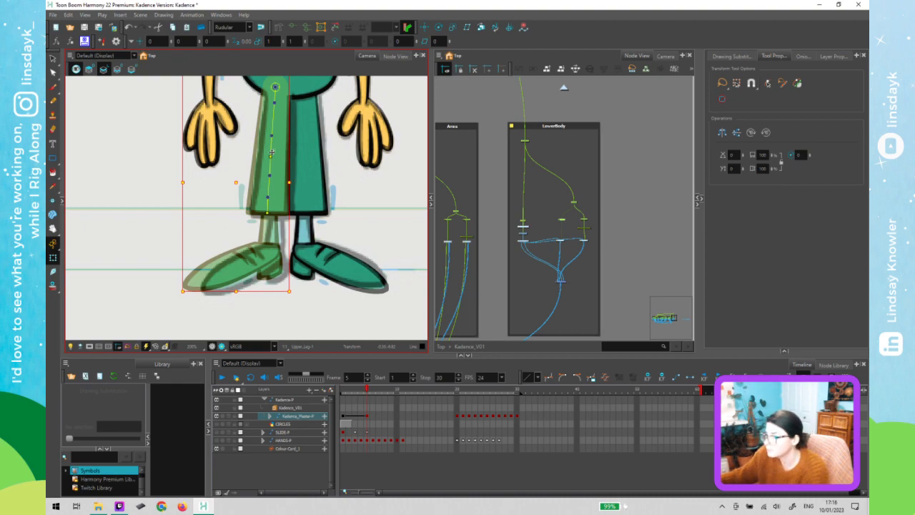
{"action": "key", "text": "ctrl+z"}
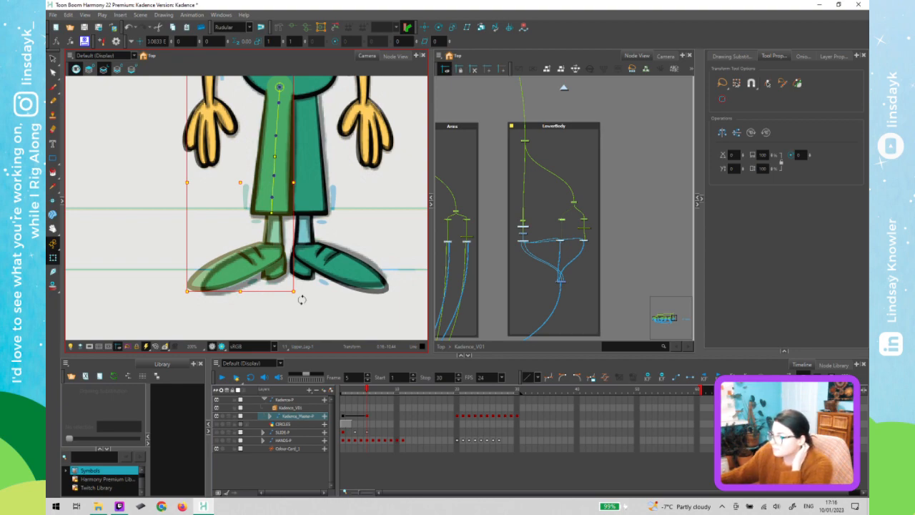
Reset the screen-right leg's transform angle, shift the leg slightly outward and rotate it to about -3.49 degrees against the reference
{"action": "left_click", "coordinate": [587, 221]}
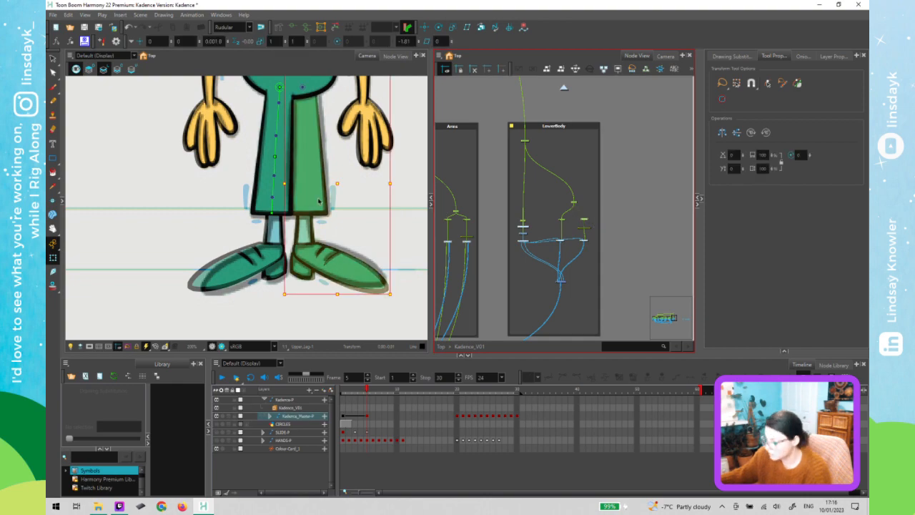
{"action": "left_click_drag", "start_coordinate": [295, 211], "coordinate": [294, 215]}
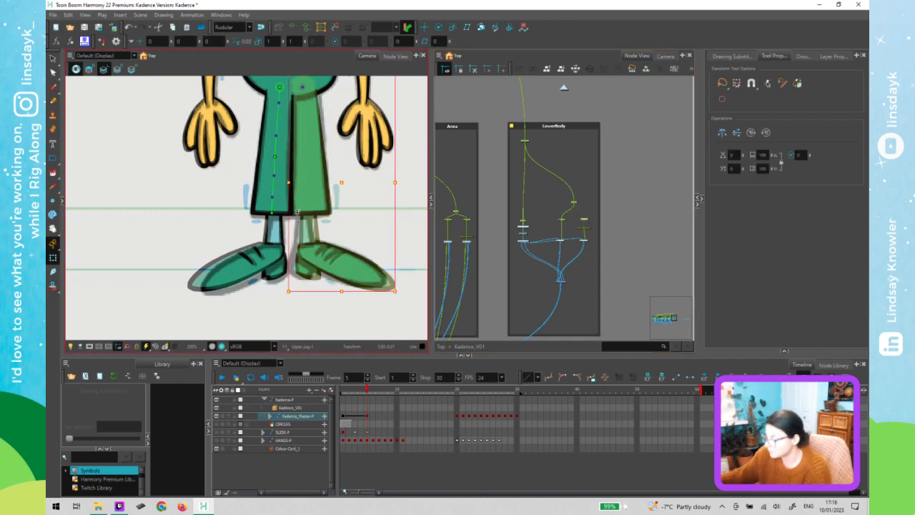
{"action": "left_click_drag", "start_coordinate": [297, 211], "coordinate": [299, 209]}
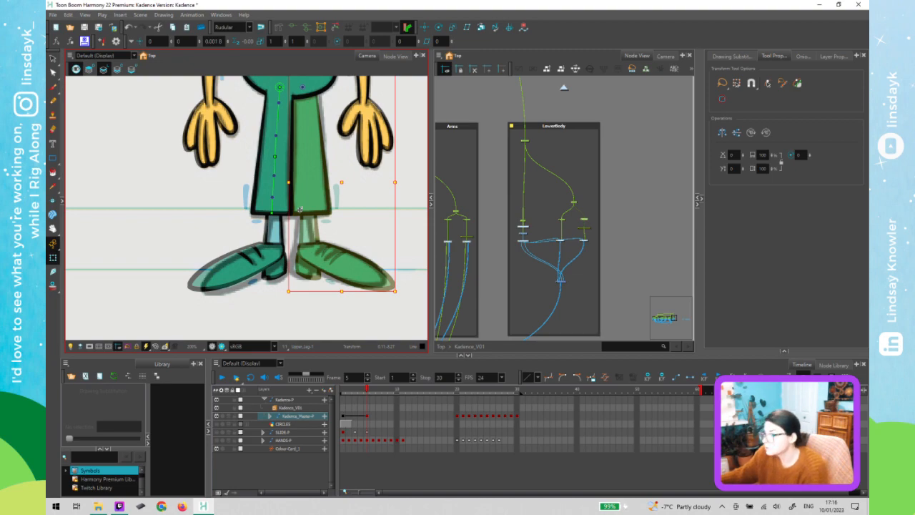
{"action": "left_click_drag", "start_coordinate": [300, 209], "coordinate": [304, 209]}
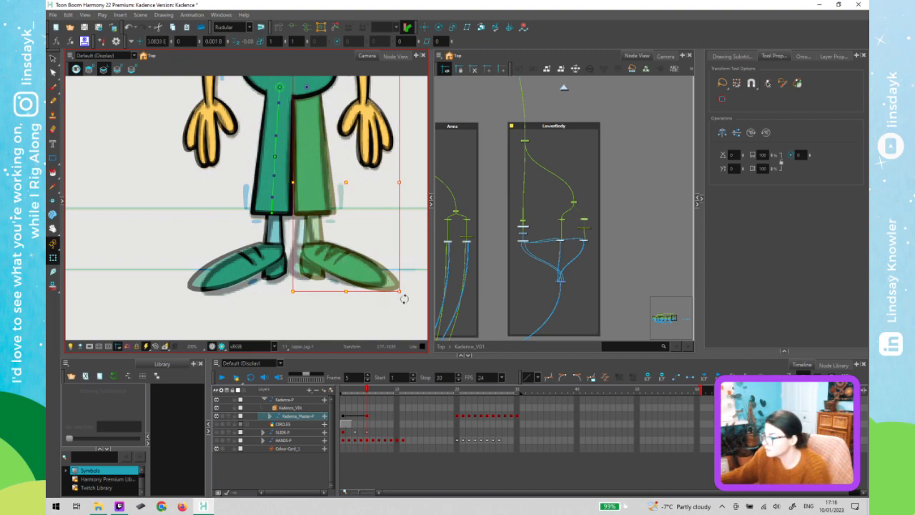
{"action": "left_click_drag", "start_coordinate": [399, 304], "coordinate": [388, 311]}
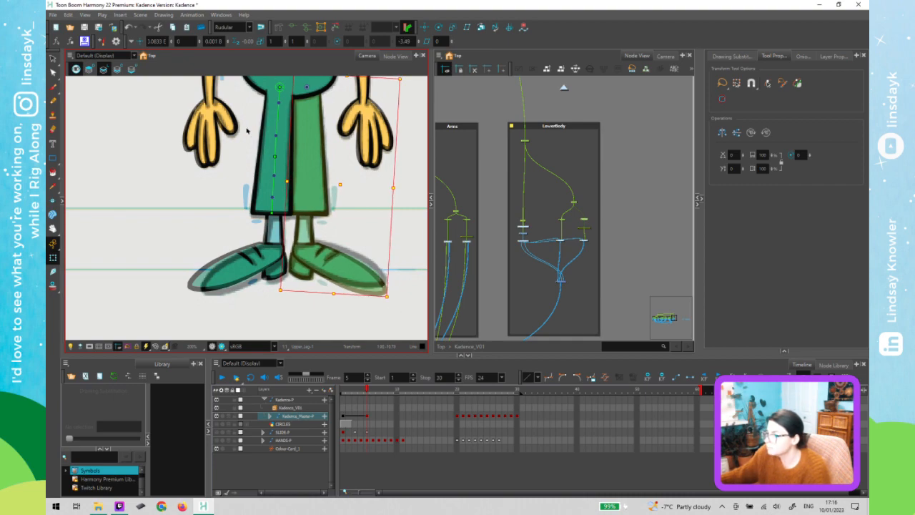
Select the main shoe peg in the BK_Leg group and rotate the screen-right shoe to about -6.02 degrees against the reference
{"action": "left_click", "coordinate": [265, 104]}
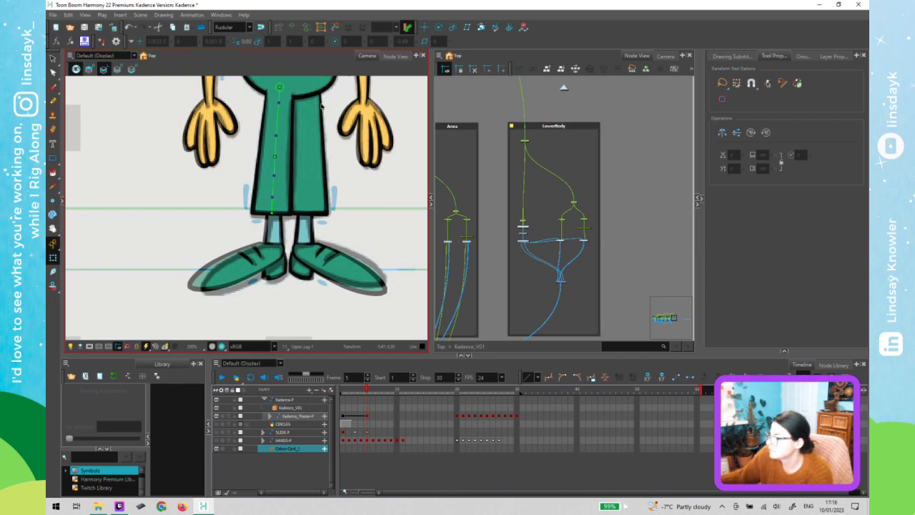
{"action": "left_click", "coordinate": [370, 285]}
{"action": "key", "text": "b"}
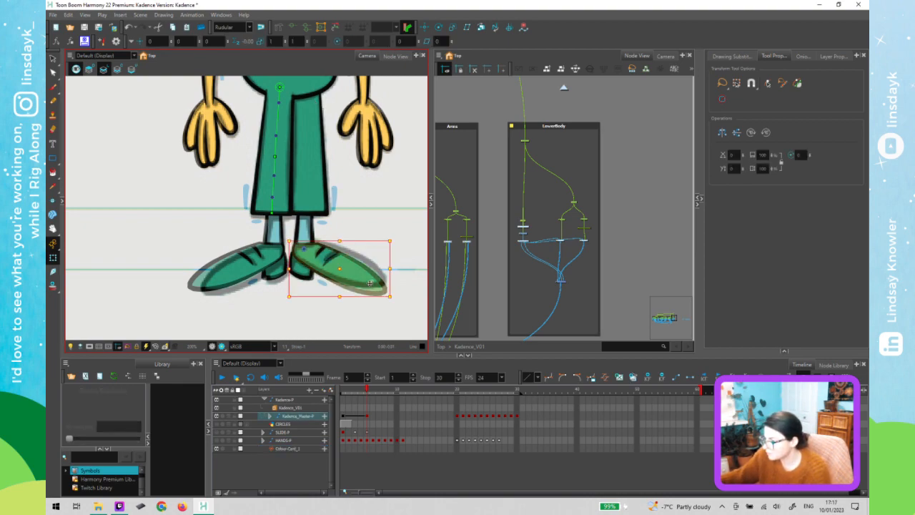
{"action": "key", "text": "b"}
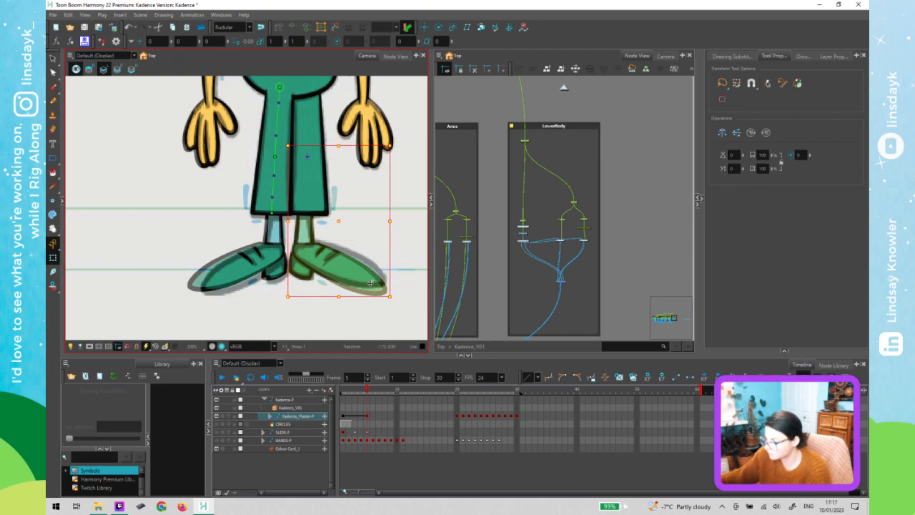
{"action": "key", "text": "shift+b"}
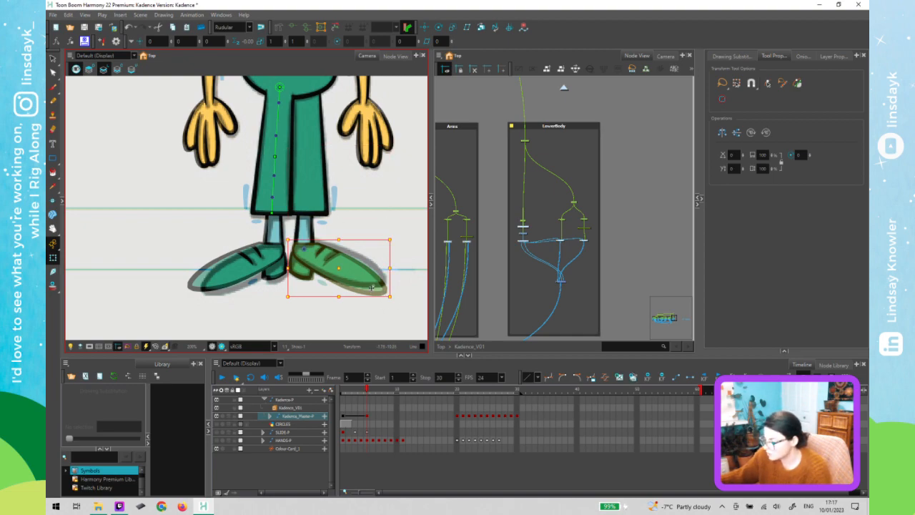
{"action": "left_click", "coordinate": [523, 246]}
{"action": "left_click", "coordinate": [530, 246]}
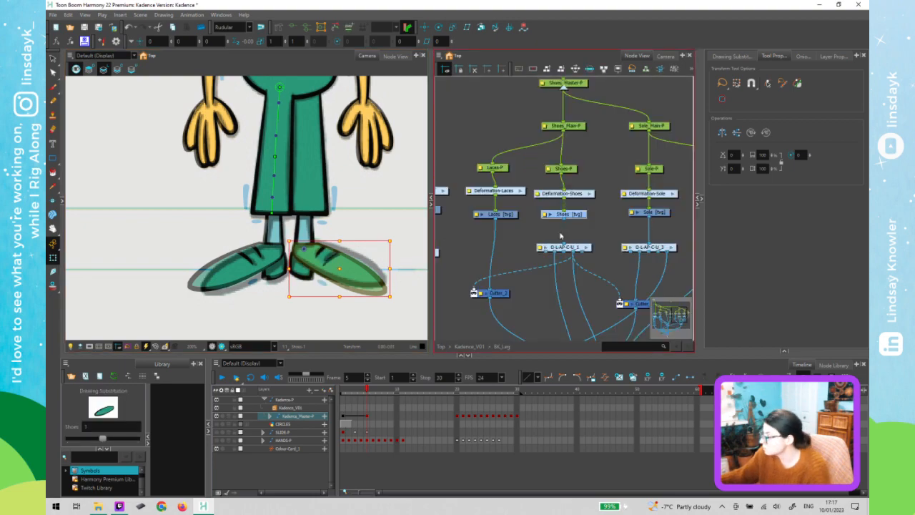
{"action": "left_click", "coordinate": [576, 113]}
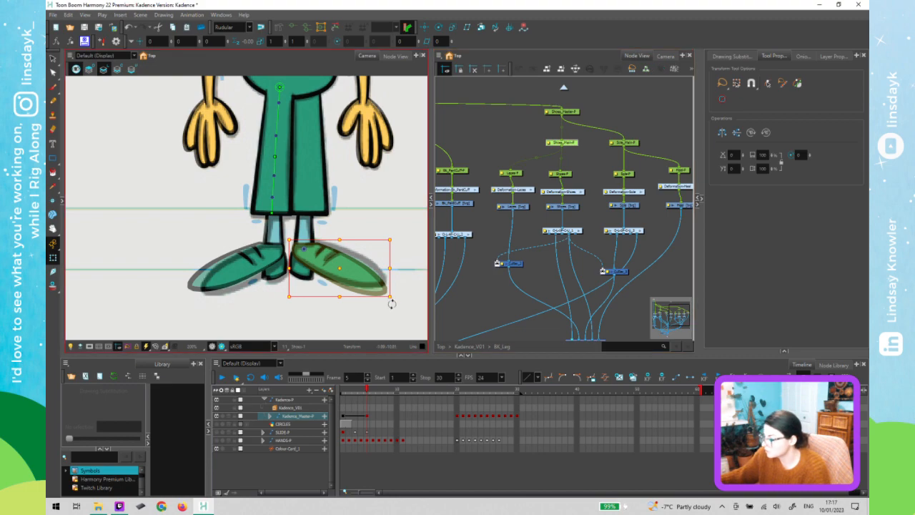
{"action": "left_click_drag", "start_coordinate": [394, 300], "coordinate": [408, 298]}
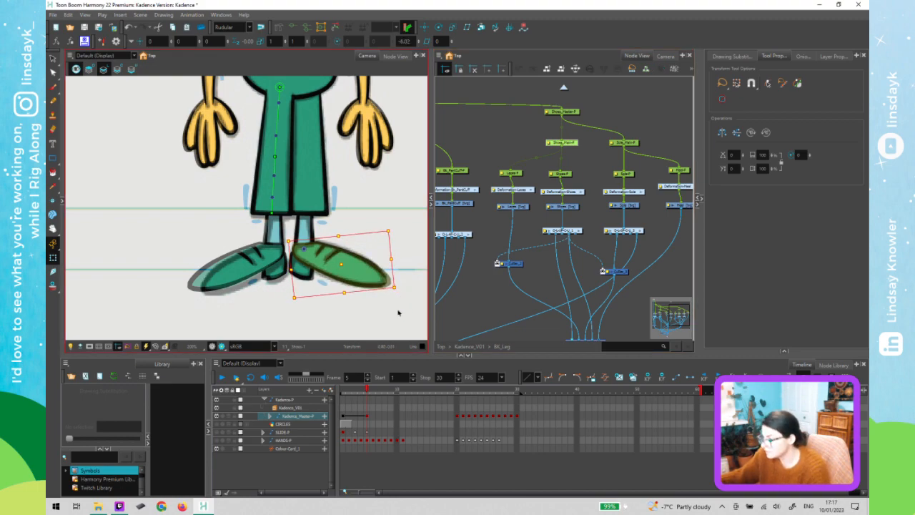
Show the screen-right shoe's deformation controls and pull the toe tip slightly inward to match the reference
{"action": "left_click", "coordinate": [398, 310]}
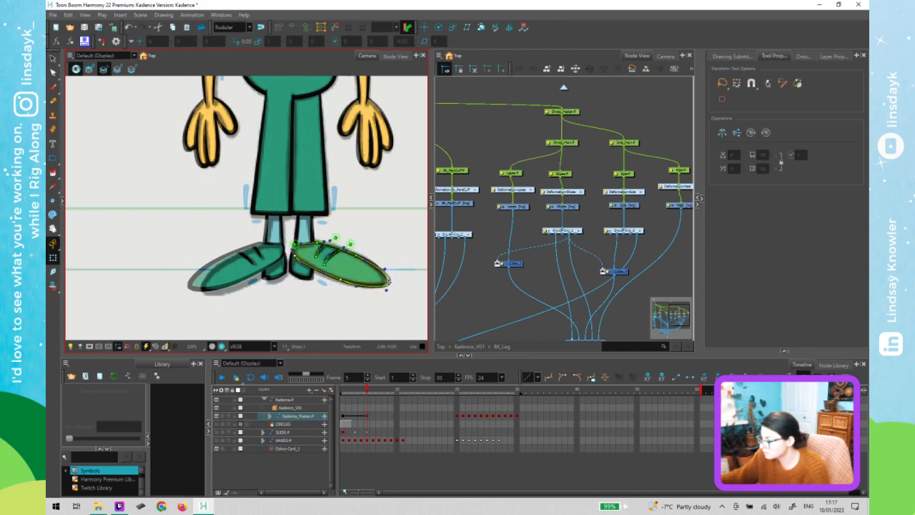
{"action": "left_click_drag", "start_coordinate": [387, 282], "coordinate": [386, 282]}
{"action": "left_click_drag", "start_coordinate": [386, 282], "coordinate": [384, 284]}
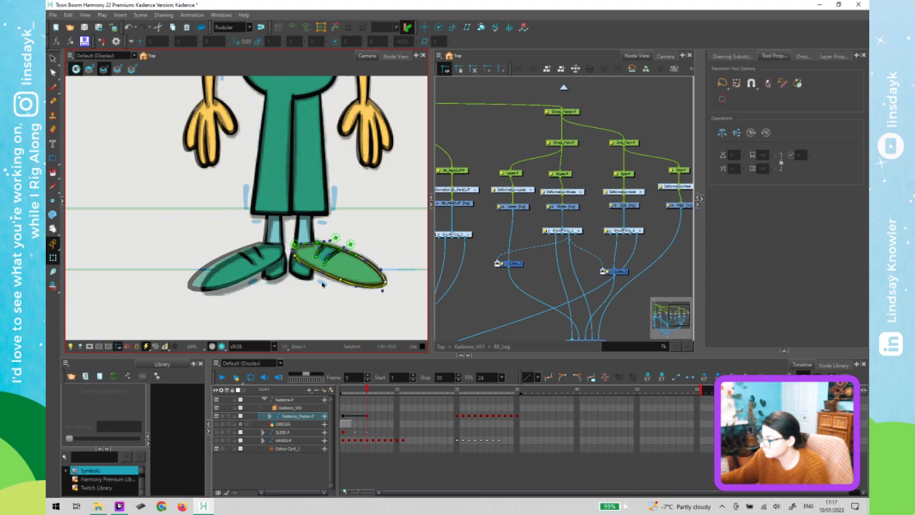
{"action": "left_click", "coordinate": [340, 312]}
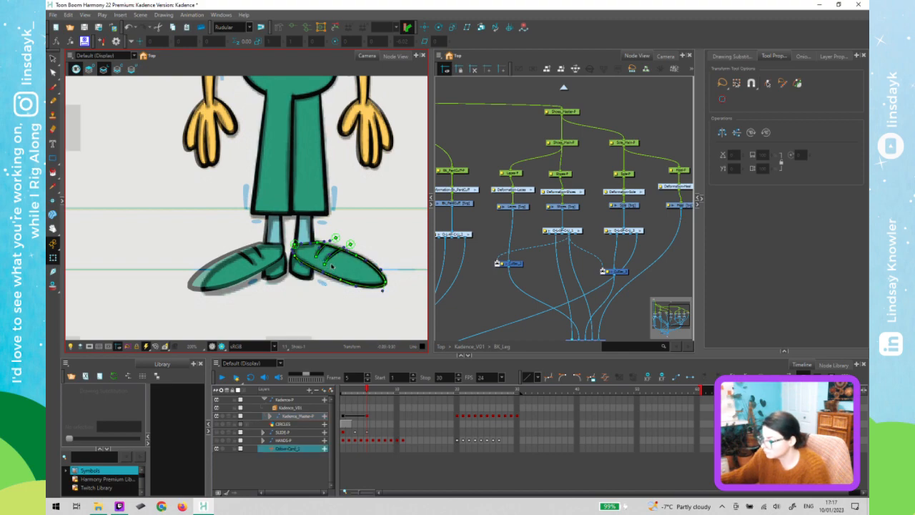
Reshape the screen-right shoe's laces by moving the lower end points of both lace lines slightly up and inward
{"action": "scroll", "coordinate": [330, 266], "scroll_direction": "up", "scroll_amount": 5}
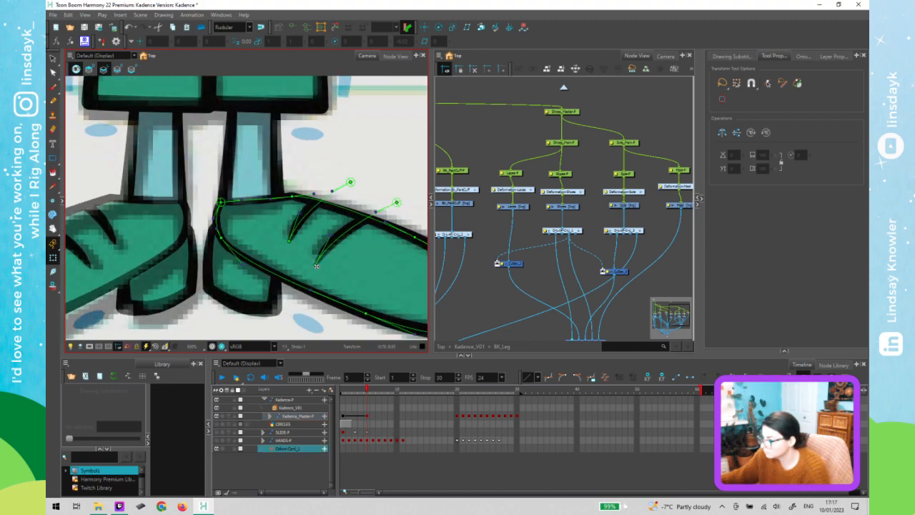
{"action": "left_click", "coordinate": [316, 266]}
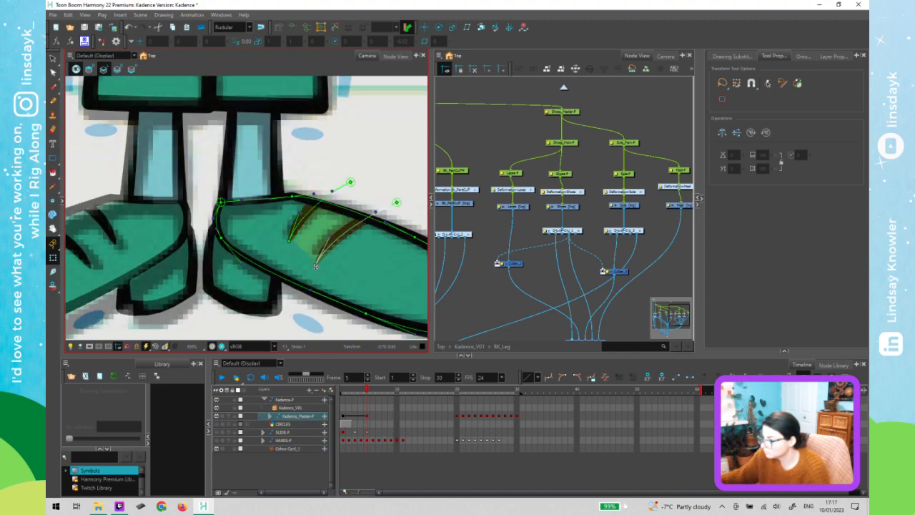
{"action": "left_click_drag", "start_coordinate": [315, 264], "coordinate": [313, 258]}
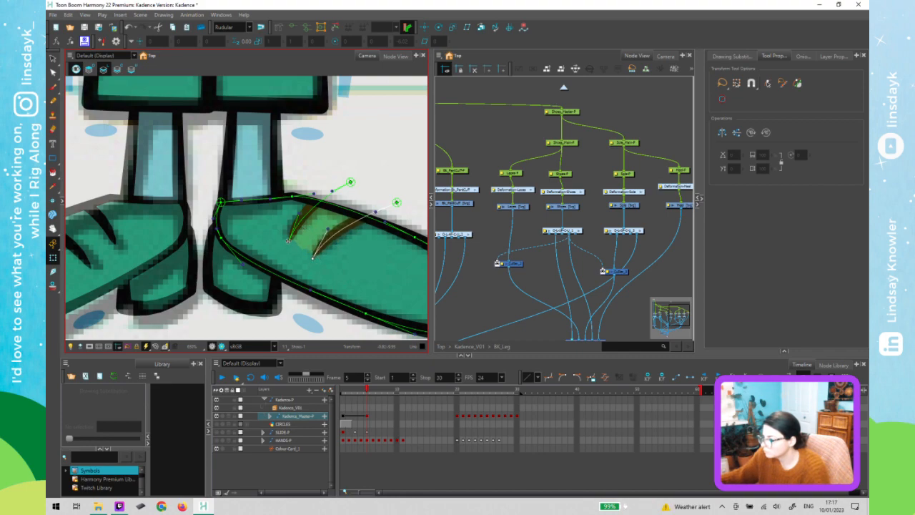
{"action": "left_click_drag", "start_coordinate": [289, 239], "coordinate": [286, 237]}
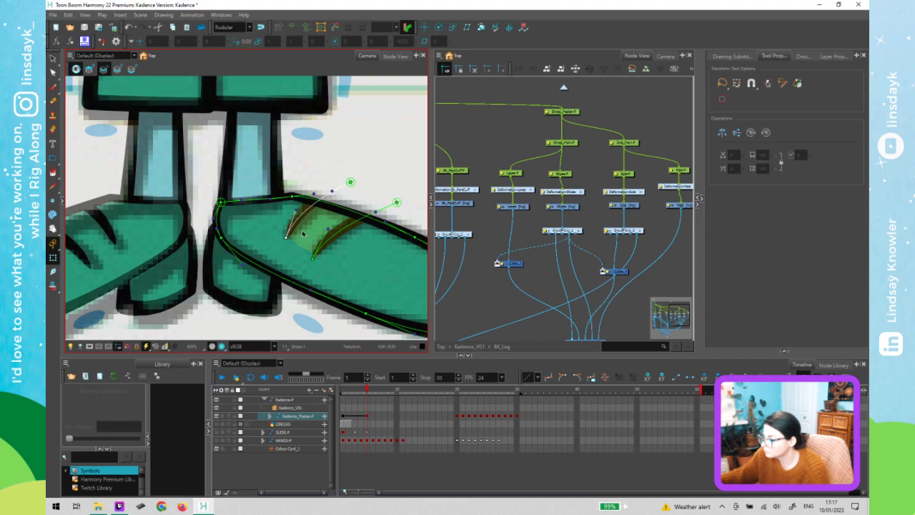
{"action": "left_click", "coordinate": [311, 245]}
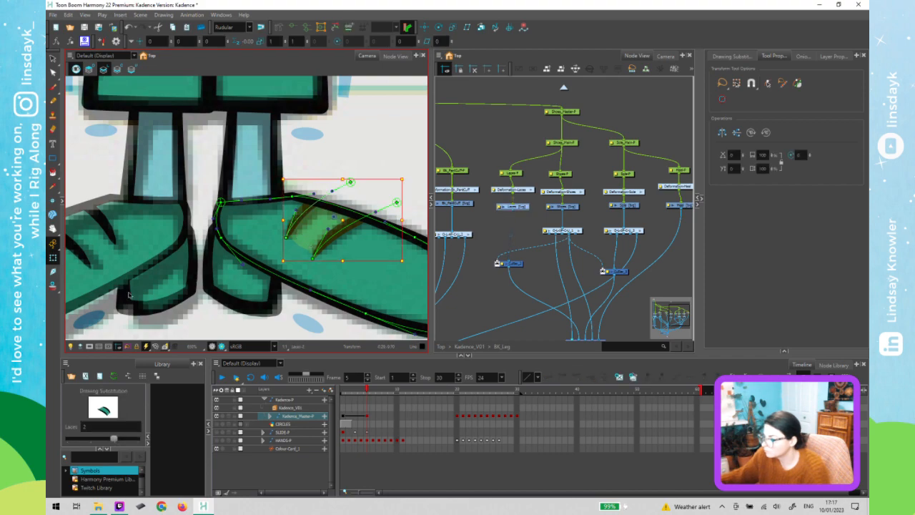
Select the main shoe peg in the FR_Leg group and rotate the screen-left shoe to about 6.24 degrees against the reference
{"action": "key", "text": "space"}
{"action": "left_click_drag", "start_coordinate": [151, 288], "coordinate": [238, 256]}
{"action": "left_click", "coordinate": [238, 256]}
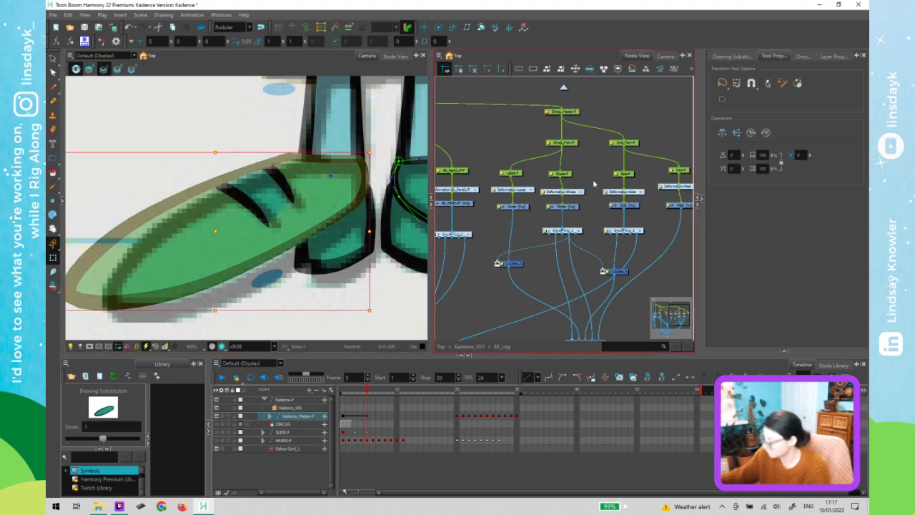
{"action": "scroll", "coordinate": [560, 216], "scroll_direction": "up", "scroll_amount": 2}
{"action": "scroll", "coordinate": [560, 217], "scroll_direction": "down", "scroll_amount": 4}
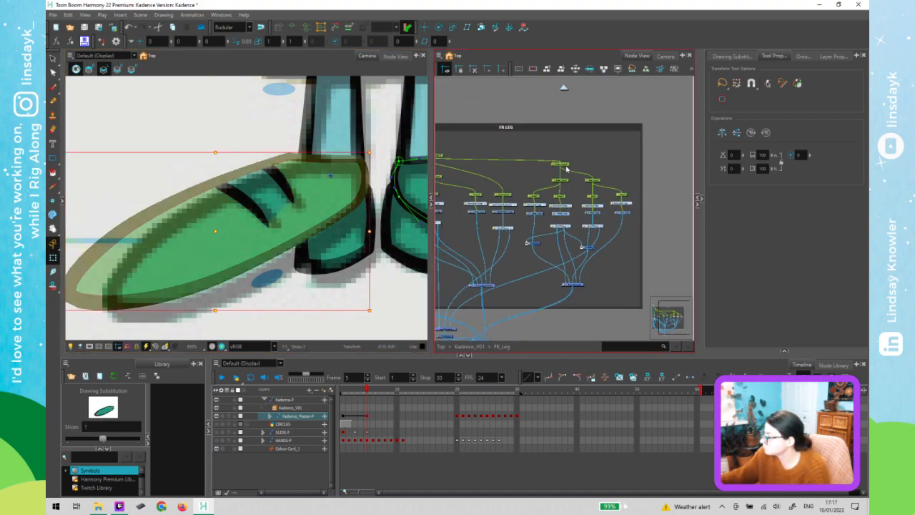
{"action": "left_click", "coordinate": [566, 166]}
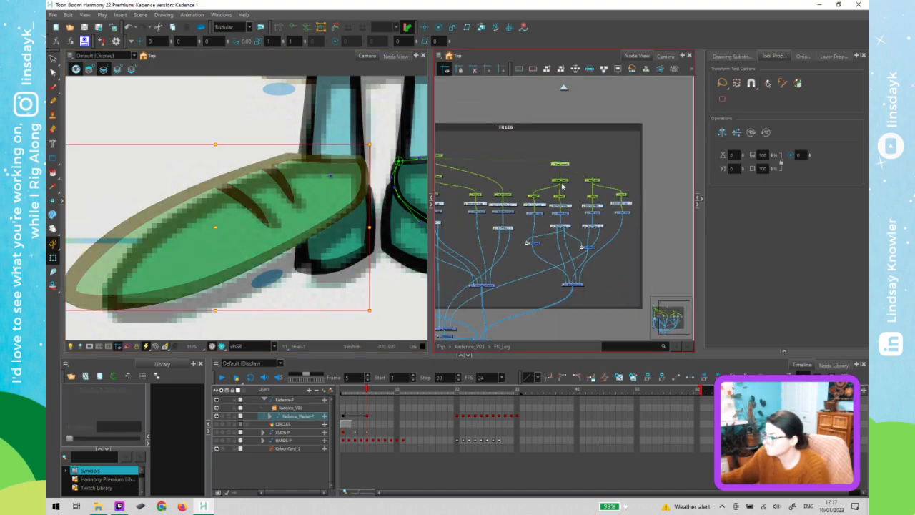
{"action": "left_click", "coordinate": [245, 322]}
{"action": "left_click_drag", "start_coordinate": [203, 339], "coordinate": [218, 325]}
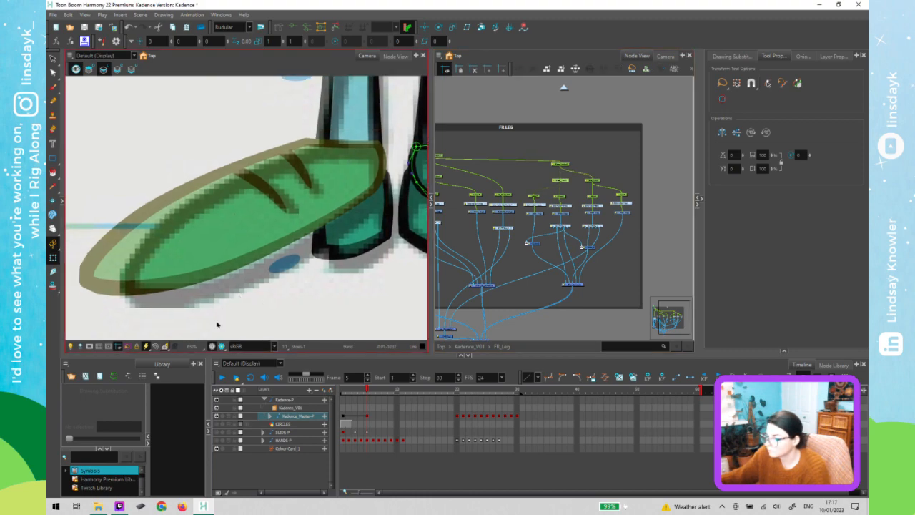
{"action": "left_click_drag", "start_coordinate": [117, 316], "coordinate": [117, 320]}
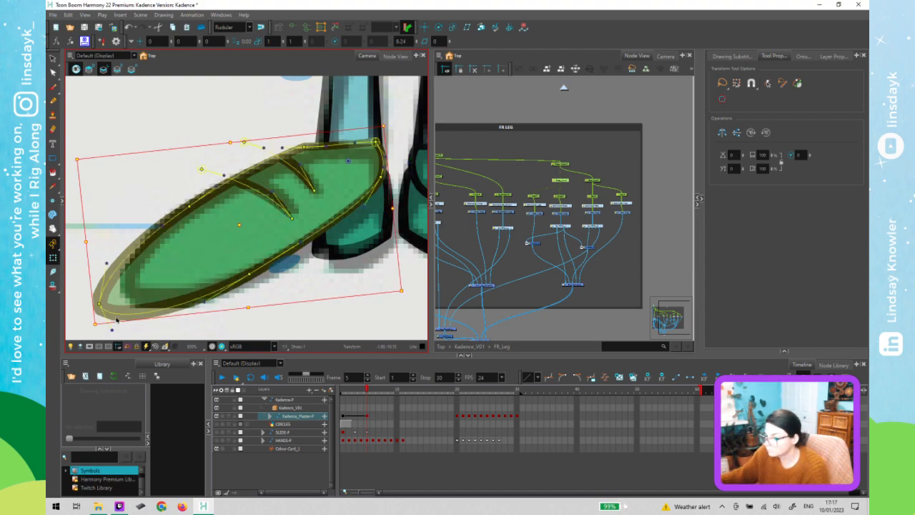
Reshape the toe and sole of the character's right shoe by moving its deformer points and curve handle to fit the reference drawing
{"action": "left_click", "coordinate": [111, 253]}
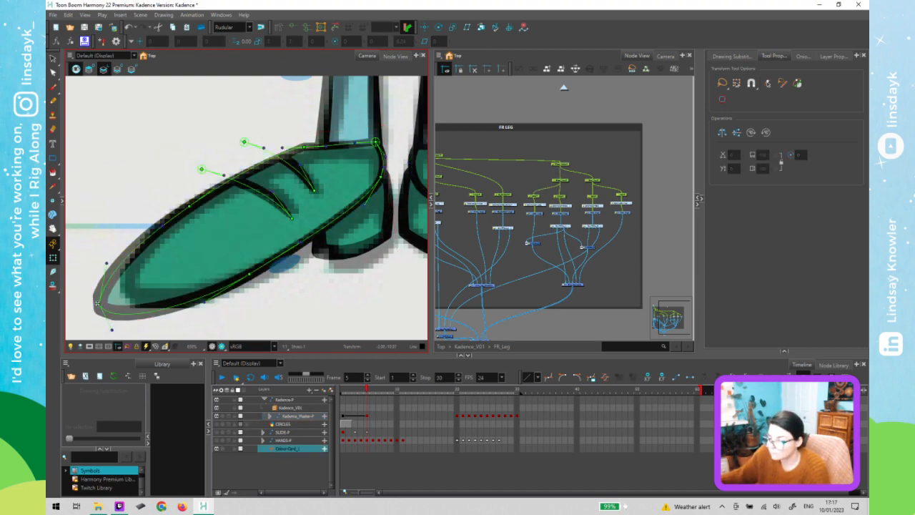
{"action": "left_click_drag", "start_coordinate": [123, 292], "coordinate": [129, 284]}
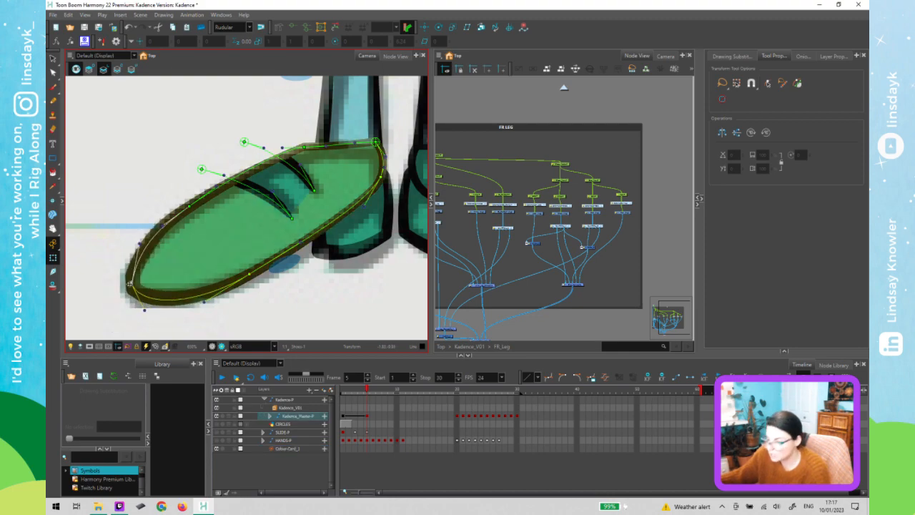
{"action": "left_click_drag", "start_coordinate": [129, 283], "coordinate": [127, 285]}
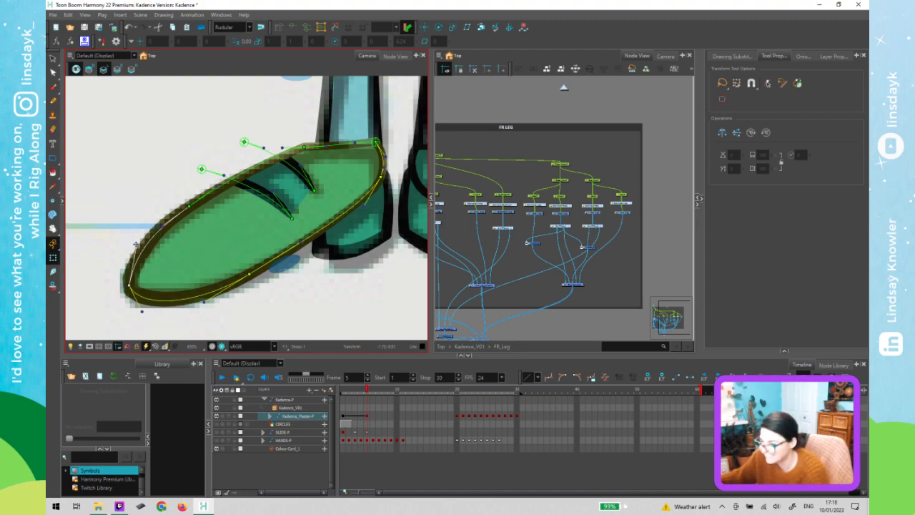
{"action": "left_click_drag", "start_coordinate": [131, 253], "coordinate": [131, 256]}
{"action": "left_click_drag", "start_coordinate": [193, 206], "coordinate": [196, 205]}
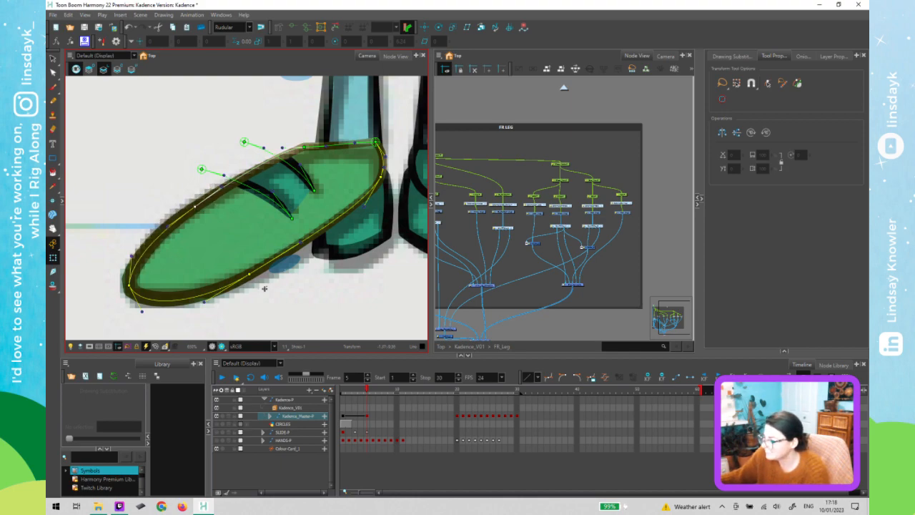
{"action": "left_click_drag", "start_coordinate": [250, 275], "coordinate": [259, 277]}
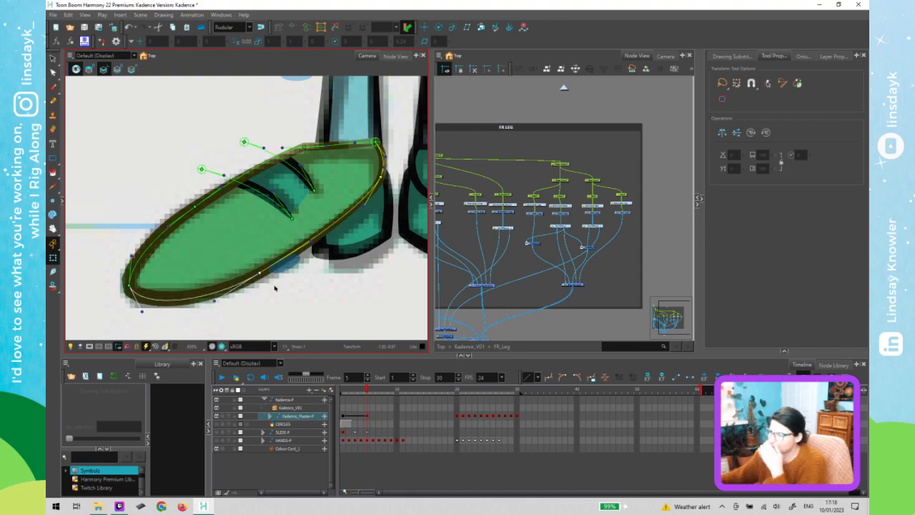
Reposition the deformer points at the shoe's crease tips, ankle corner and heel to match the reference drawing
{"action": "left_click", "coordinate": [316, 193]}
{"action": "left_click", "coordinate": [317, 191]}
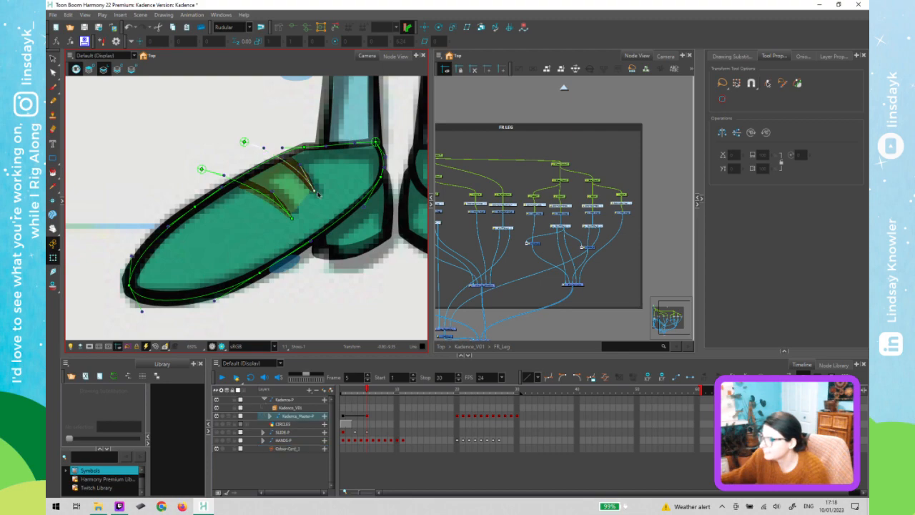
{"action": "left_click_drag", "start_coordinate": [292, 216], "coordinate": [296, 212]}
{"action": "left_click", "coordinate": [377, 144]}
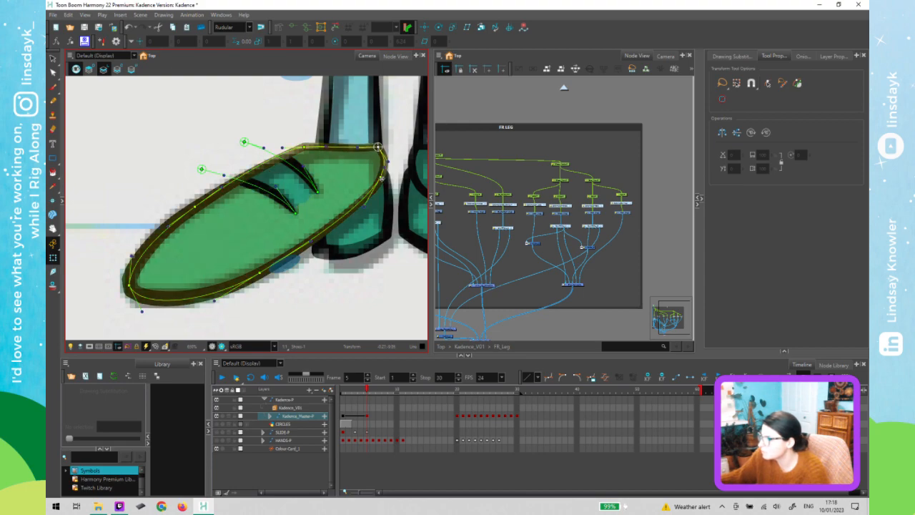
{"action": "left_click_drag", "start_coordinate": [382, 179], "coordinate": [384, 185]}
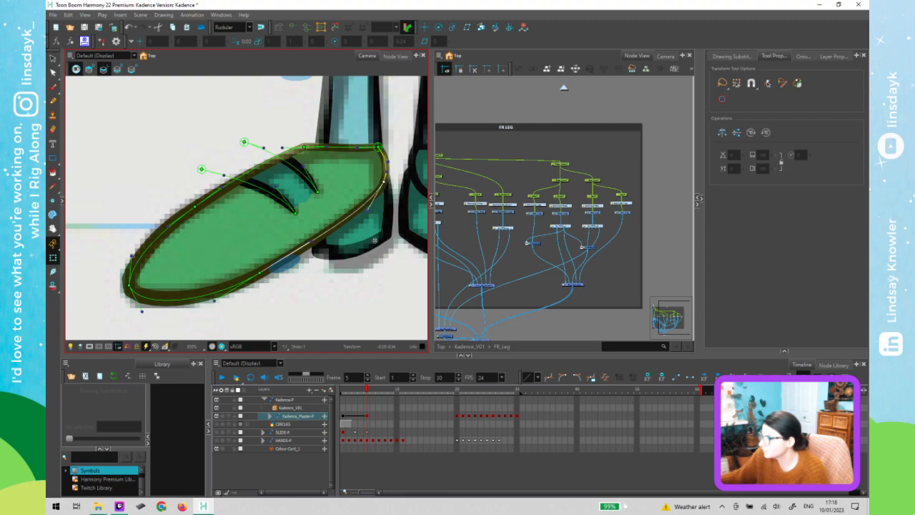
{"action": "scroll", "coordinate": [372, 241], "scroll_direction": "down", "scroll_amount": 2}
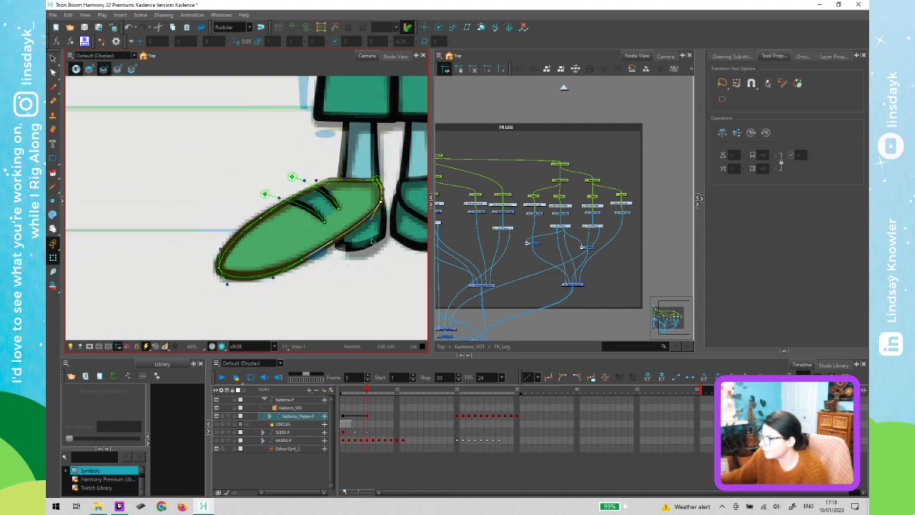
{"action": "scroll", "coordinate": [372, 250], "scroll_direction": "down", "scroll_amount": 1}
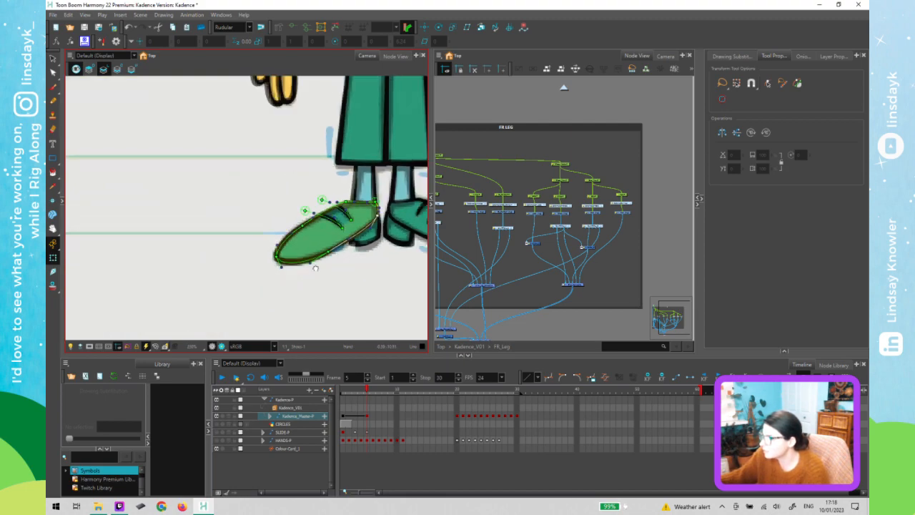
{"action": "scroll", "coordinate": [304, 263], "scroll_direction": "down", "scroll_amount": 1}
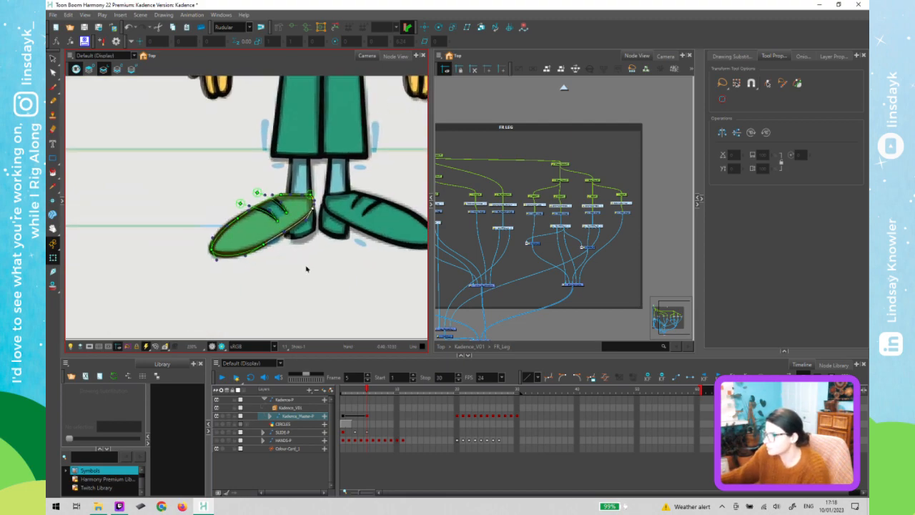
{"action": "scroll", "coordinate": [306, 269], "scroll_direction": "down", "scroll_amount": 2}
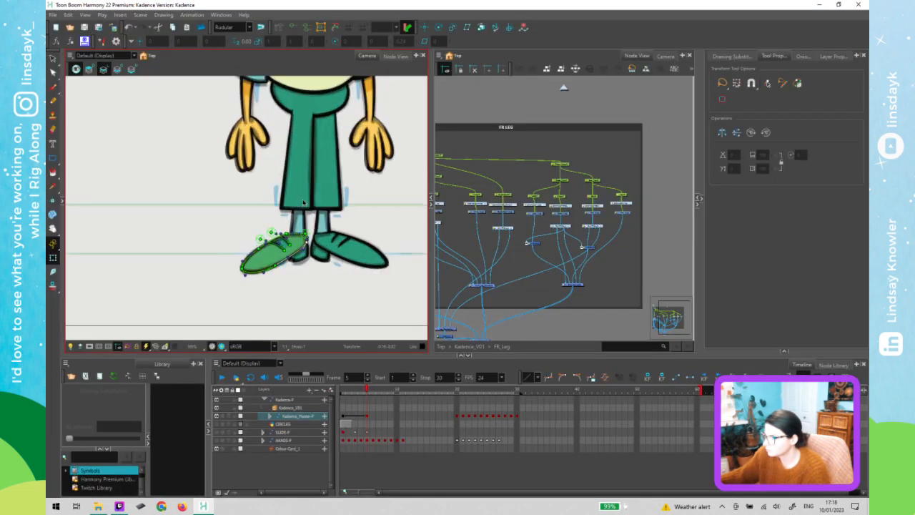
Show the deformation controls of the character's right upper leg in place of the shoe's controls
{"action": "left_click", "coordinate": [303, 202]}
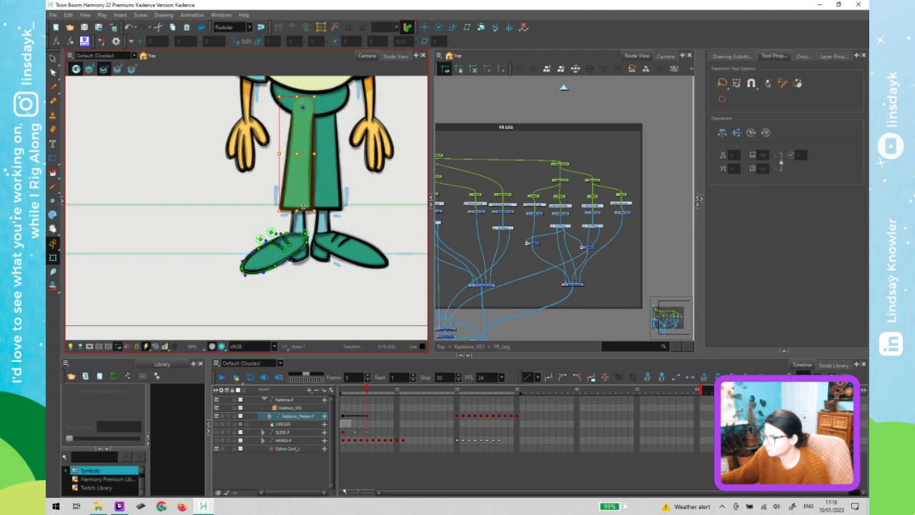
{"action": "left_click", "coordinate": [261, 221]}
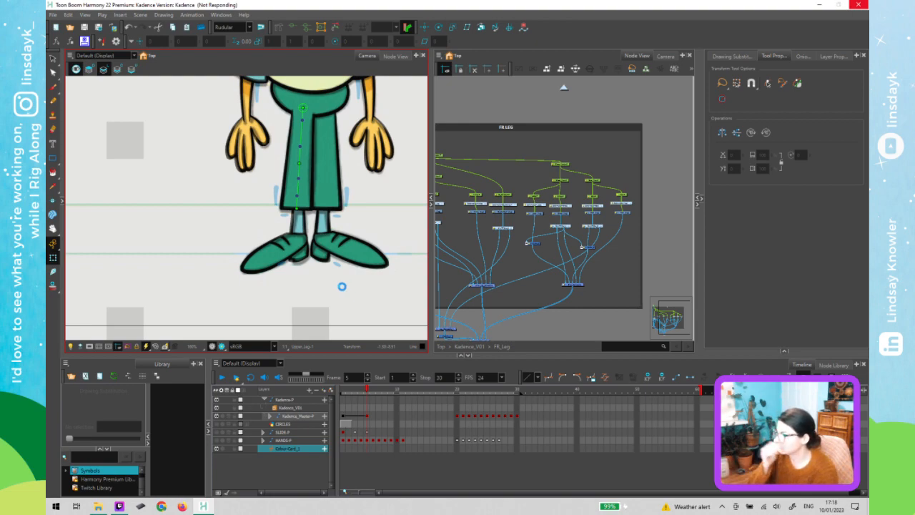
{"action": "left_click", "coordinate": [552, 148]}
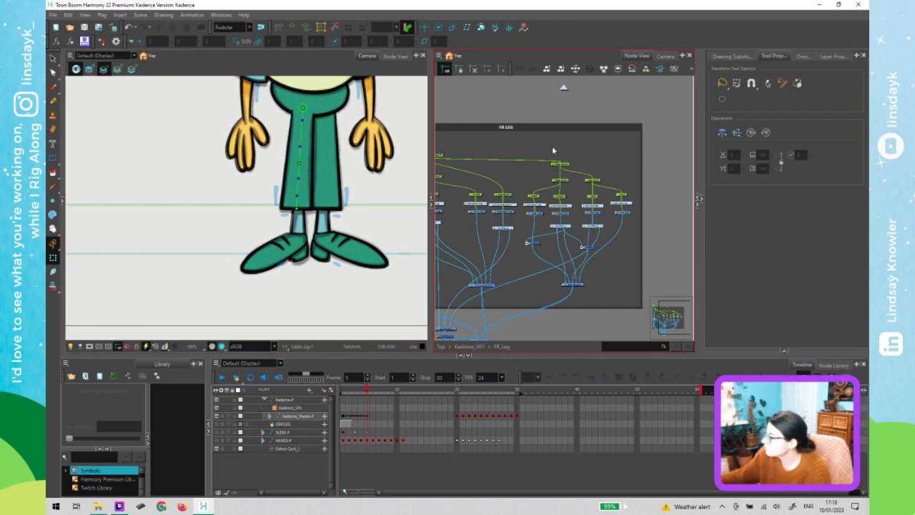
{"action": "left_click", "coordinate": [382, 231]}
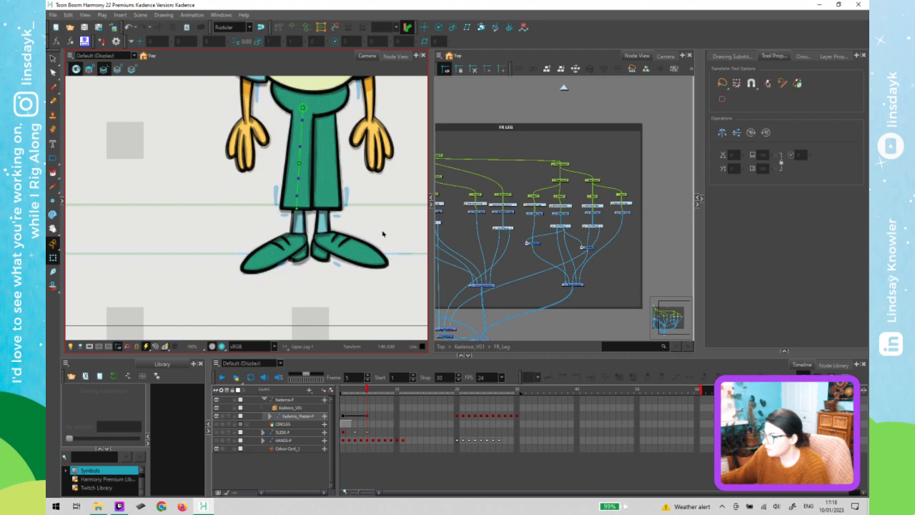
{"action": "scroll", "coordinate": [387, 244], "scroll_direction": "down", "scroll_amount": 2}
{"action": "left_click", "coordinate": [369, 395]}
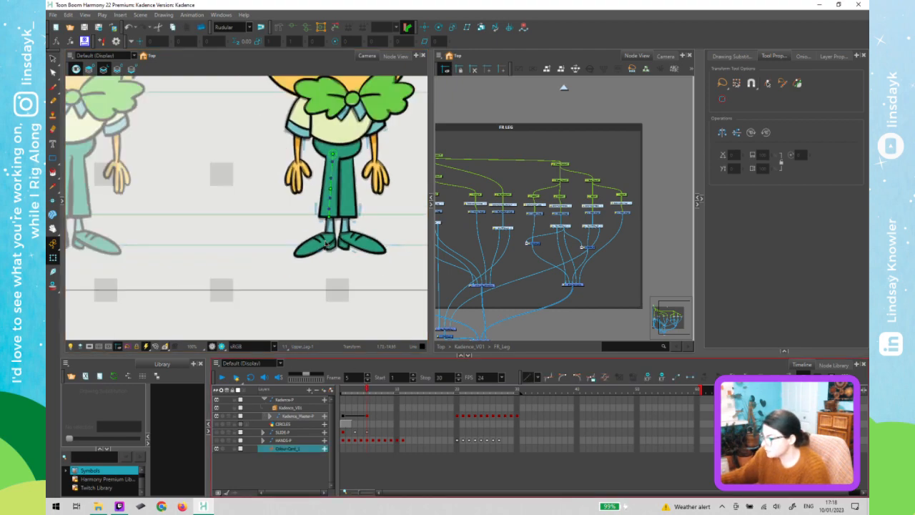
Go up to the top-level node network and disable the _KadeFinal reference drawing
{"action": "left_click", "coordinate": [583, 101]}
{"action": "left_click", "coordinate": [563, 88]}
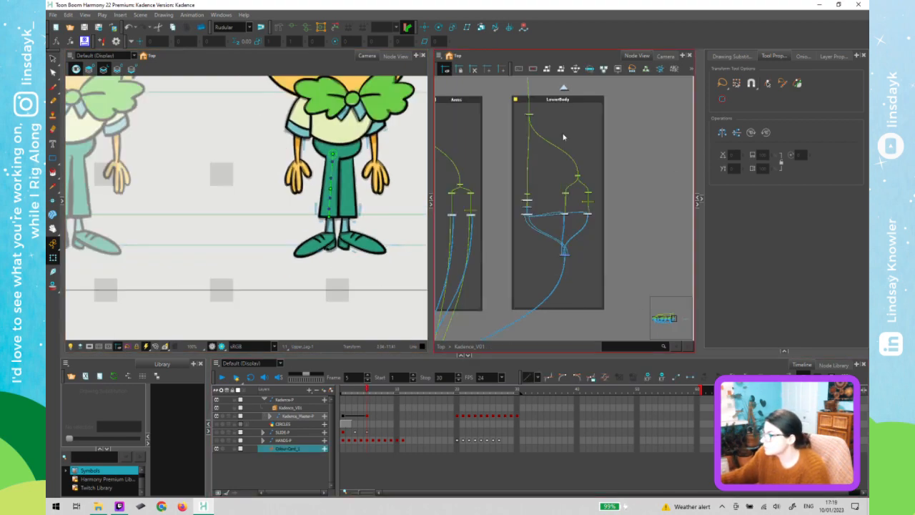
{"action": "left_click", "coordinate": [563, 86]}
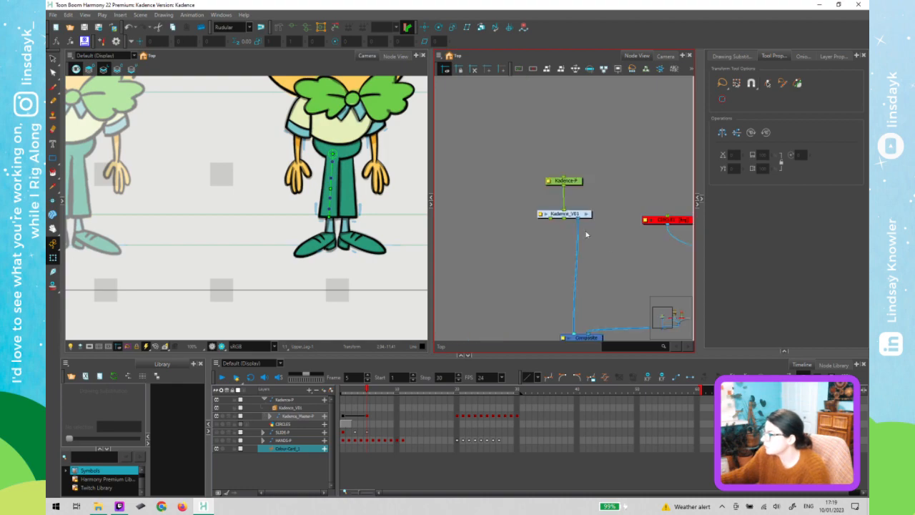
{"action": "scroll", "coordinate": [472, 201], "scroll_direction": "up", "scroll_amount": 3}
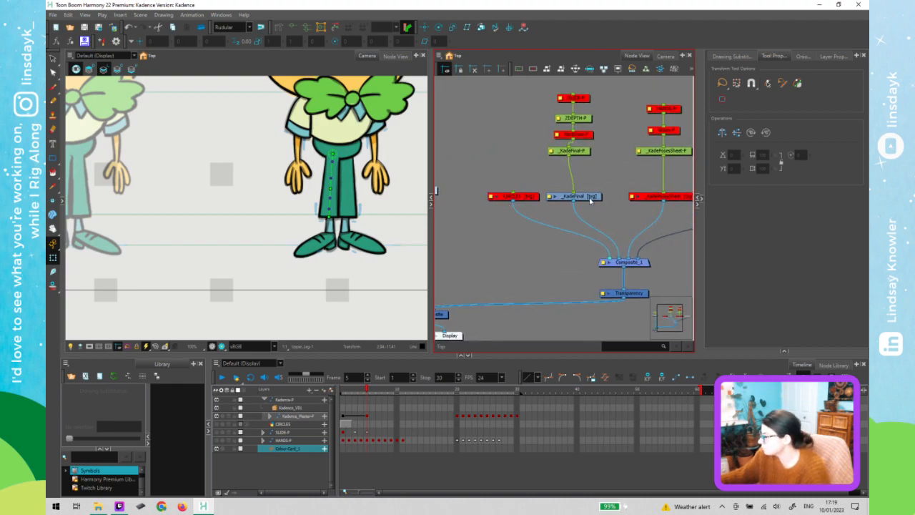
{"action": "left_click", "coordinate": [593, 196]}
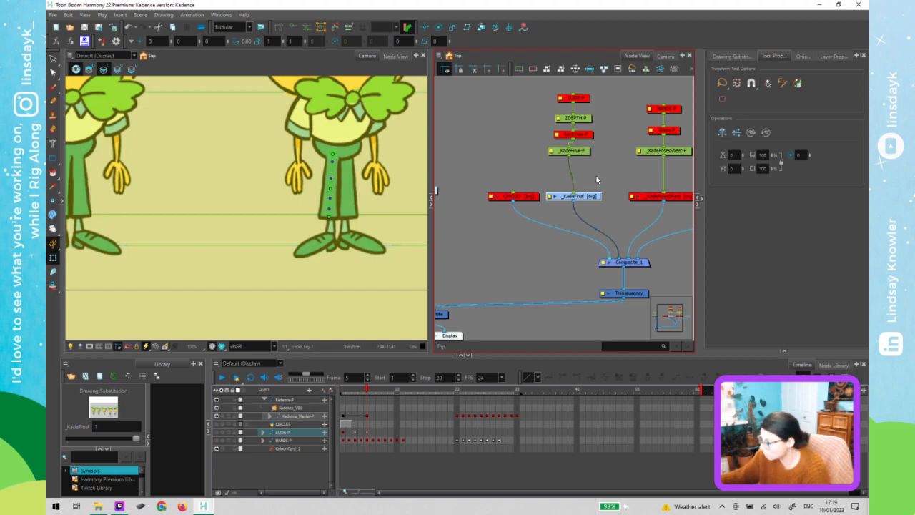
{"action": "left_click", "coordinate": [597, 180]}
{"action": "left_click", "coordinate": [274, 287]}
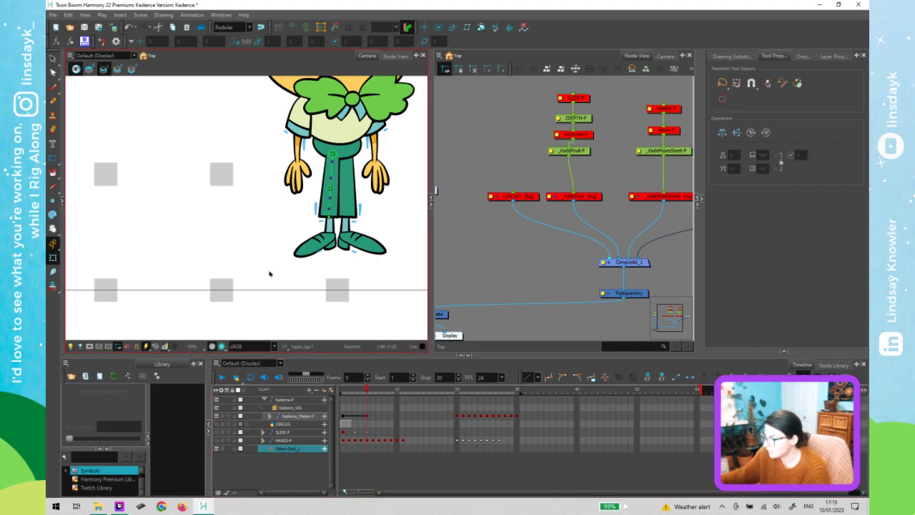
Review the full character's turn by stepping and scrubbing through frames 1 to 5
{"action": "scroll", "coordinate": [270, 274], "scroll_direction": "down", "scroll_amount": 1}
{"action": "scroll", "coordinate": [253, 245], "scroll_direction": "down", "scroll_amount": 1}
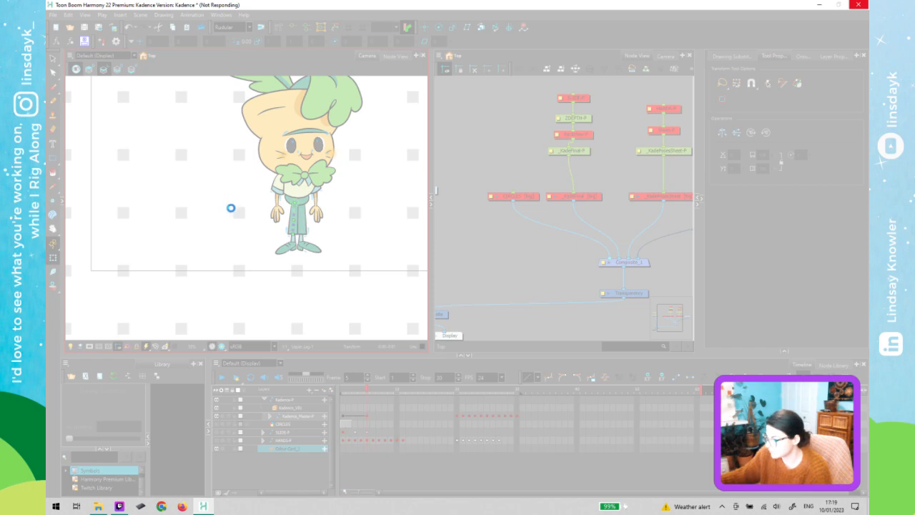
{"action": "left_click", "coordinate": [368, 390]}
{"action": "left_click_drag", "start_coordinate": [367, 390], "coordinate": [335, 413]}
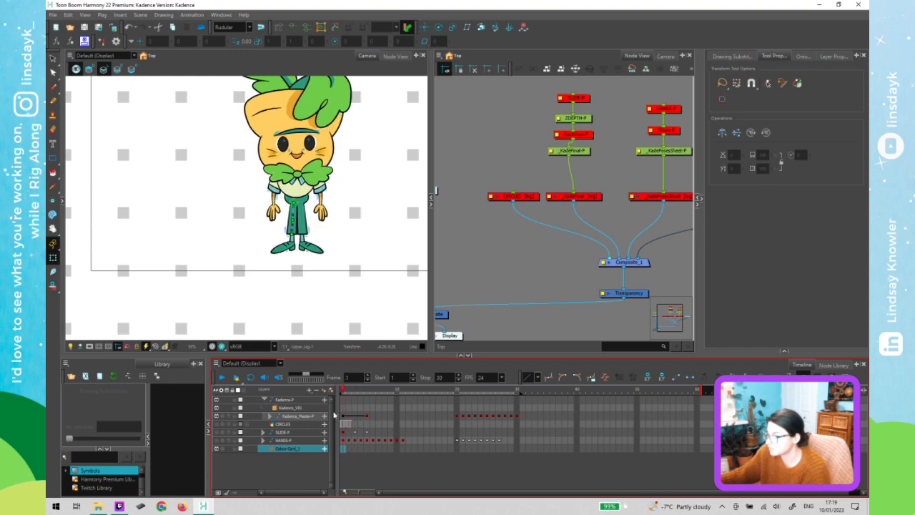
{"action": "left_click_drag", "start_coordinate": [370, 174], "coordinate": [360, 225]}
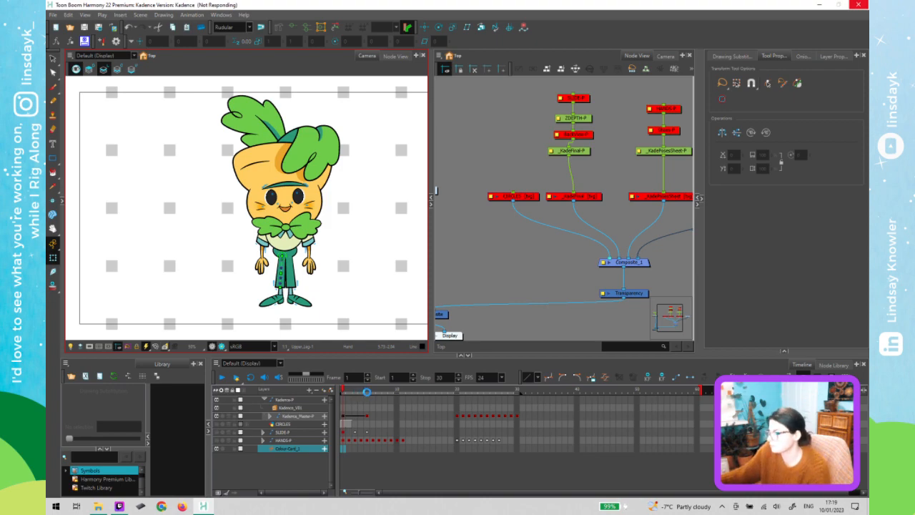
{"action": "left_click", "coordinate": [354, 390]}
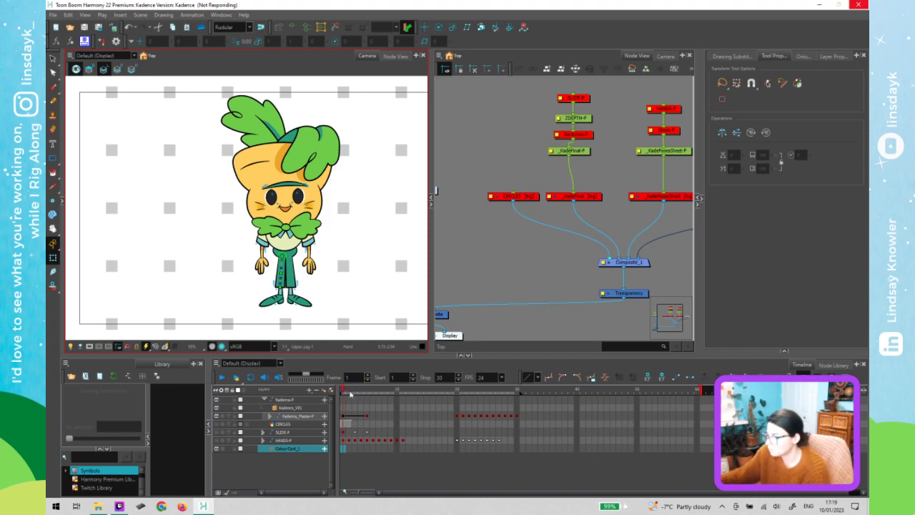
{"action": "key", "text": "period"}
{"action": "key", "text": "period"}
{"action": "key", "text": "period"}
{"action": "key", "text": "period"}
{"action": "key", "text": "period"}
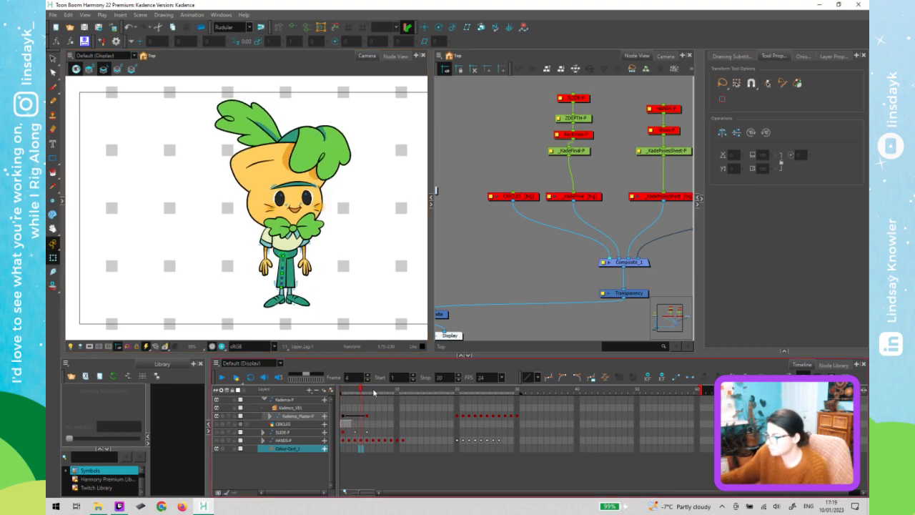
{"action": "mouse_move", "coordinate": [356, 395]}
{"action": "left_mouse_down"}
{"action": "mouse_move", "coordinate": [377, 395]}
{"action": "mouse_move", "coordinate": [342, 395]}
{"action": "left_mouse_up"}
{"action": "left_click", "coordinate": [343, 260]}
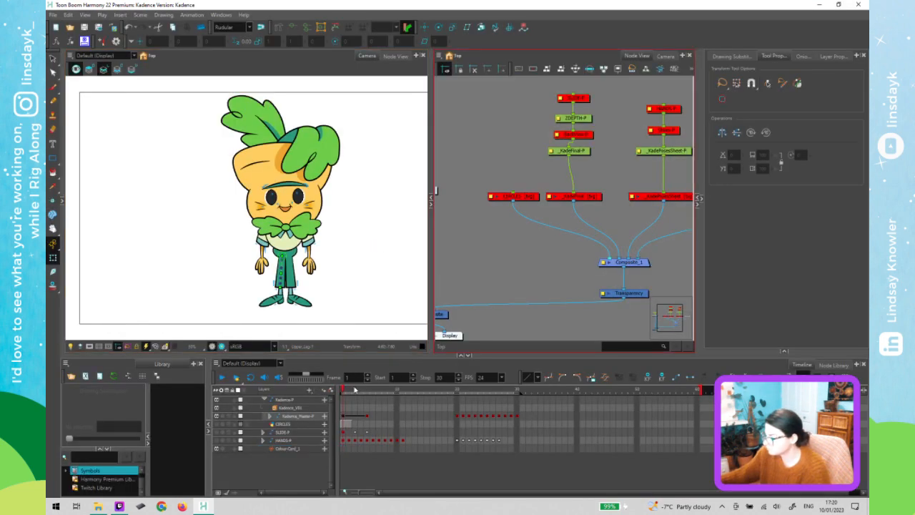
{"action": "left_click", "coordinate": [363, 392]}
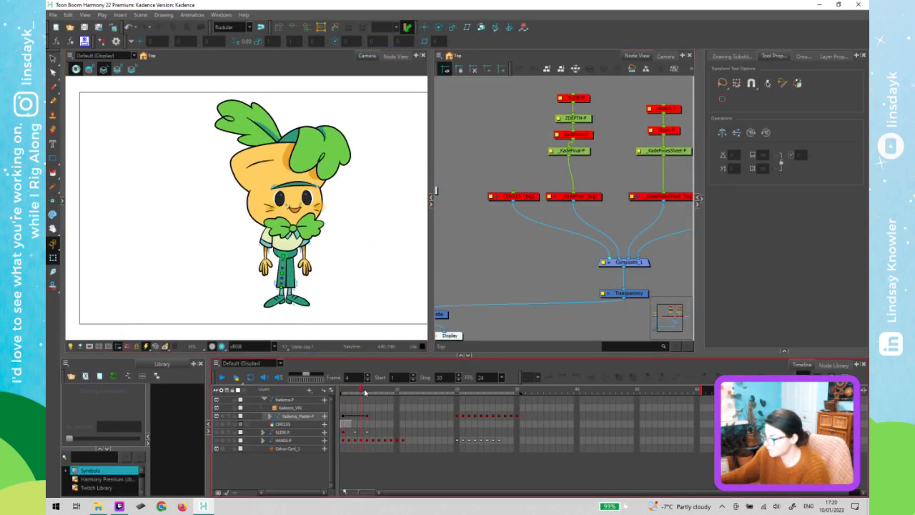
Add a keyframe on the Kadence_Master-P layer at frame 10 that holds the frame 5 pose
{"action": "left_click", "coordinate": [366, 417]}
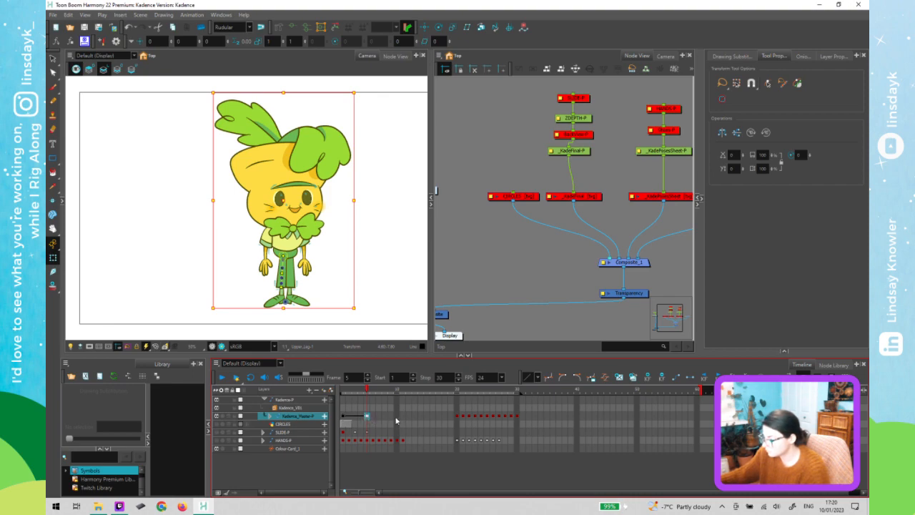
{"action": "left_click", "coordinate": [396, 416]}
{"action": "key", "text": "F6"}
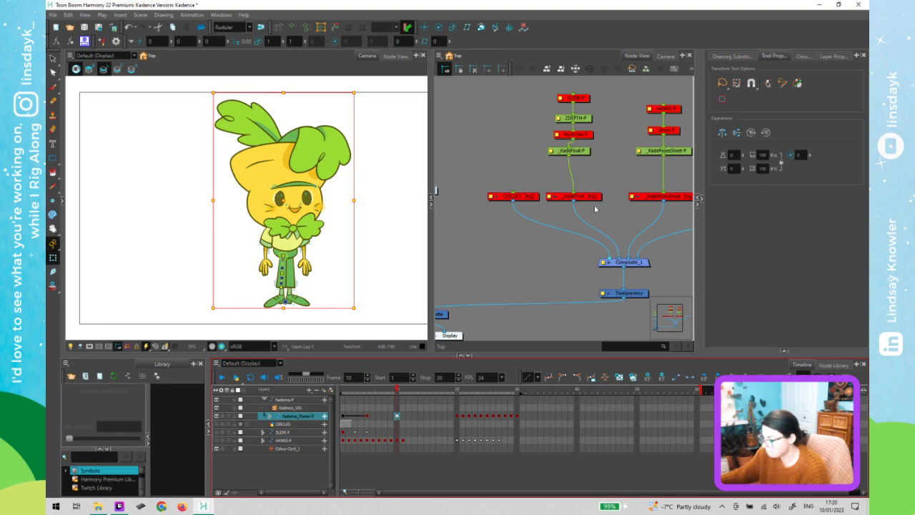
Enable the _KadeFinal reference drawing again and disable the ZDEPTH-P peg above it
{"action": "left_click", "coordinate": [585, 179]}
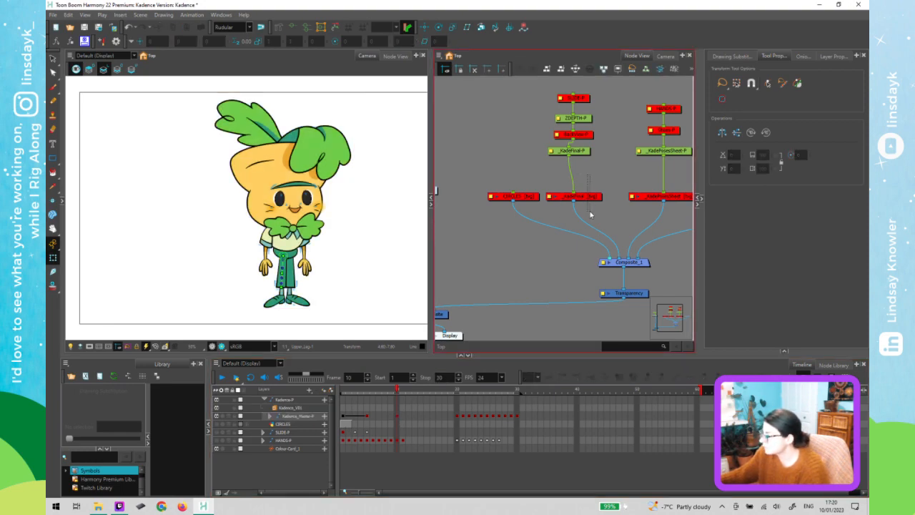
{"action": "left_click", "coordinate": [587, 196]}
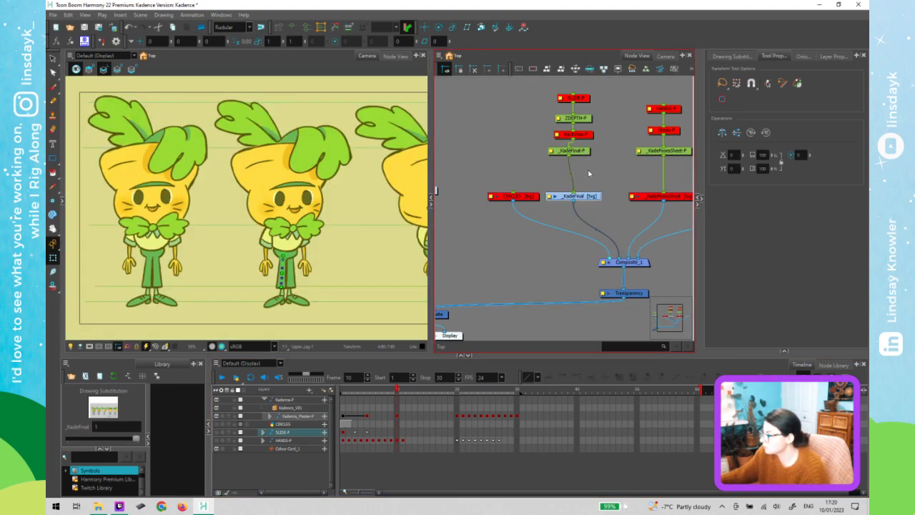
{"action": "left_click", "coordinate": [580, 125]}
{"action": "left_click", "coordinate": [585, 120]}
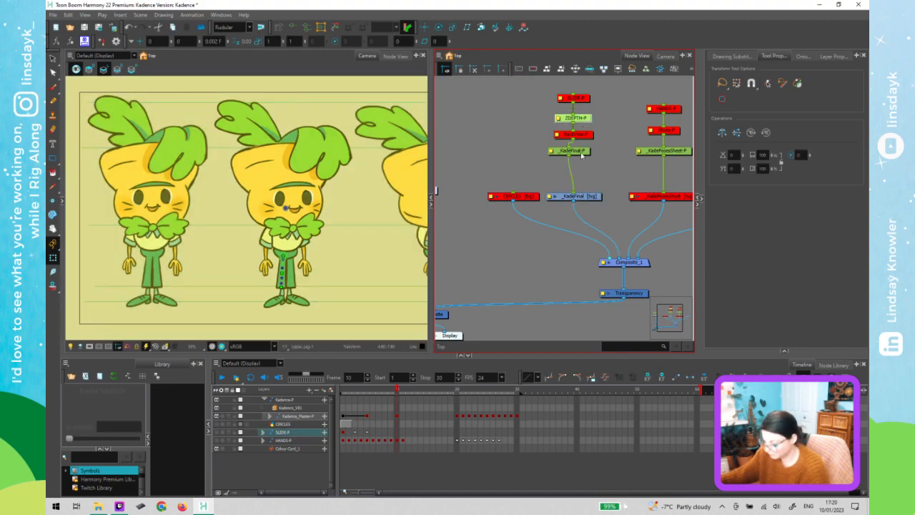
{"action": "left_click", "coordinate": [596, 167]}
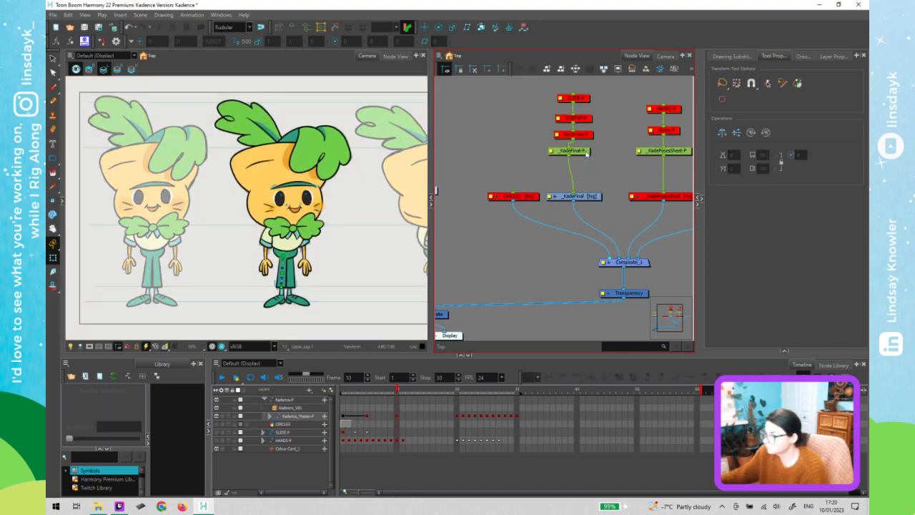
Shift the _KadeFinal-P reference drawing left at frame 10 until its side view lines up with the character rig
{"action": "left_click", "coordinate": [585, 151]}
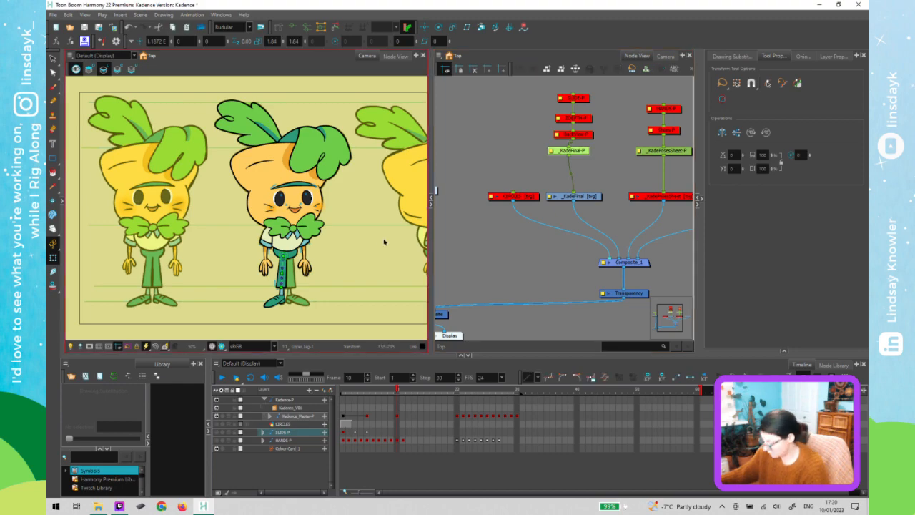
{"action": "key", "text": "Left"}
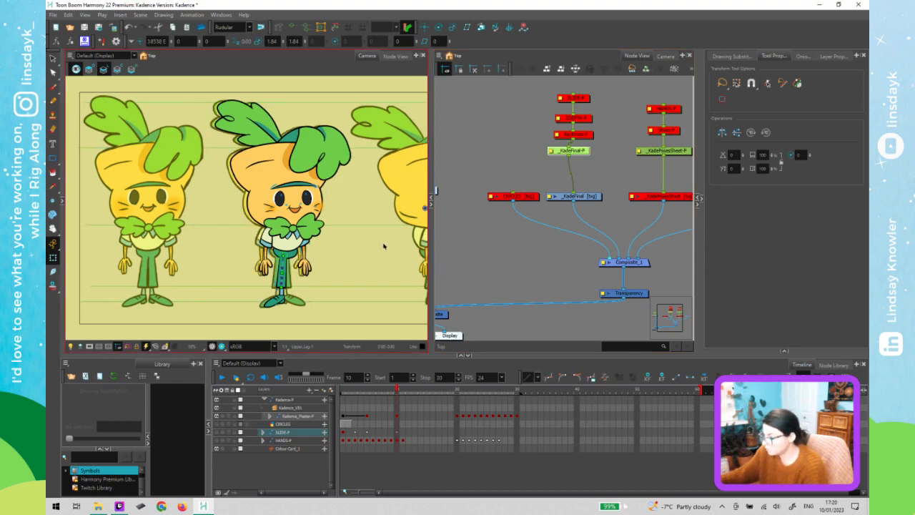
{"action": "key", "text": "Left"}
{"action": "key", "text": "Left"}
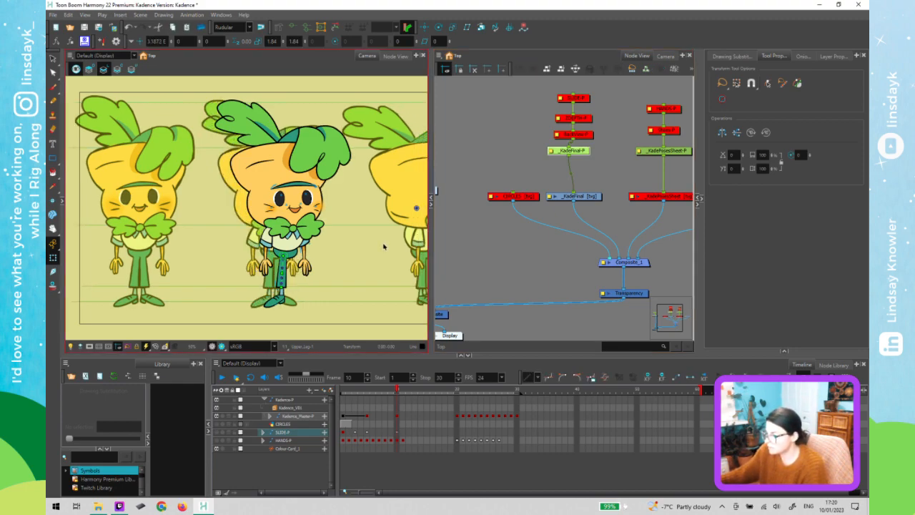
{"action": "key", "text": "Left"}
{"action": "key", "text": "Left"}
{"action": "key", "text": "Left"}
{"action": "key", "text": "Left"}
{"action": "key", "text": "Left"}
{"action": "key", "text": "Left"}
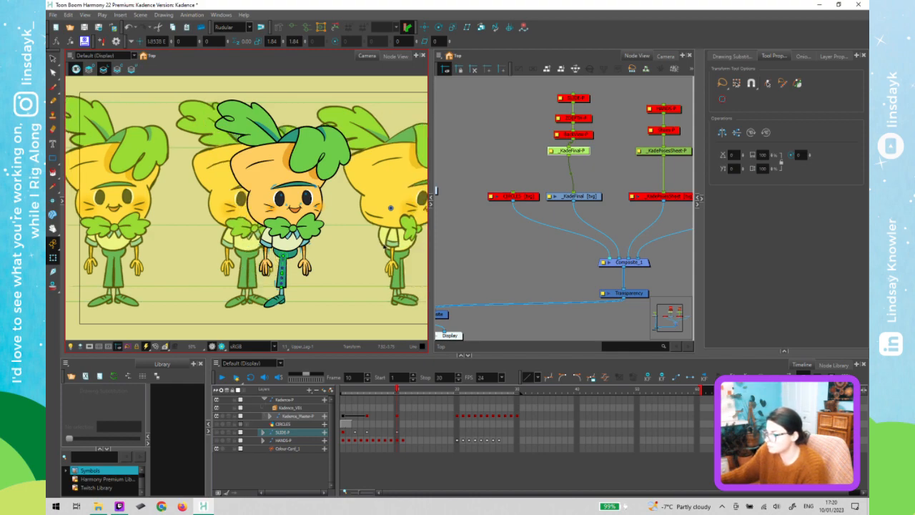
{"action": "key", "text": "Left"}
{"action": "key", "text": "Left"}
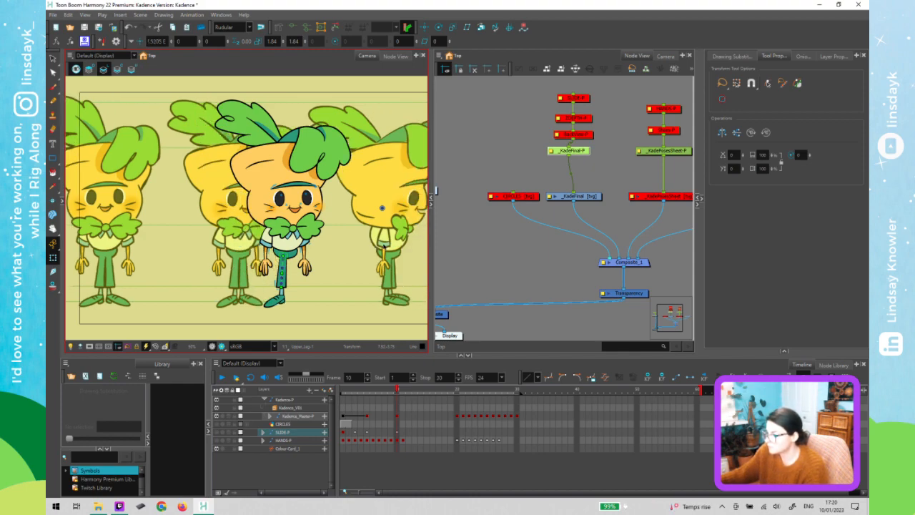
{"action": "key", "text": "Left"}
{"action": "key", "text": "Left"}
{"action": "key", "text": "Left"}
{"action": "key", "text": "Left"}
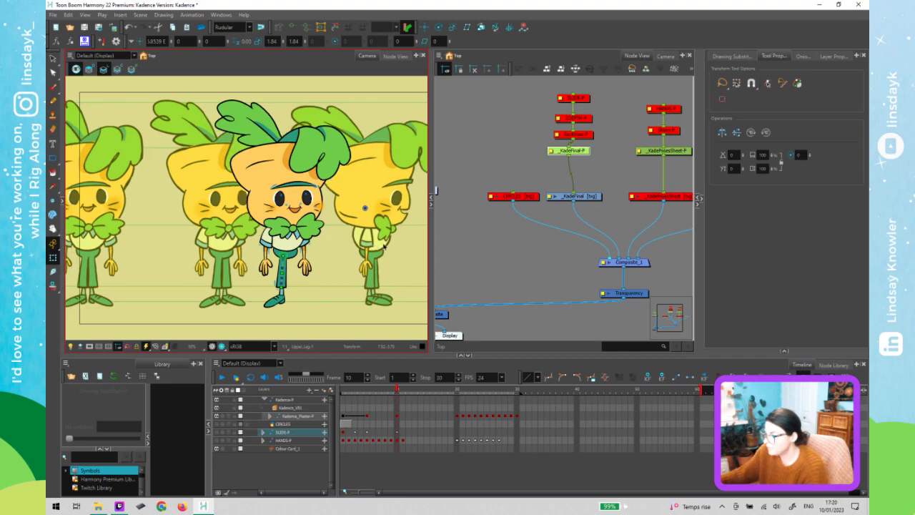
{"action": "key", "text": "Left"}
{"action": "key", "text": "Left"}
{"action": "key", "text": "Left"}
{"action": "key", "text": "Left"}
{"action": "key", "text": "Left"}
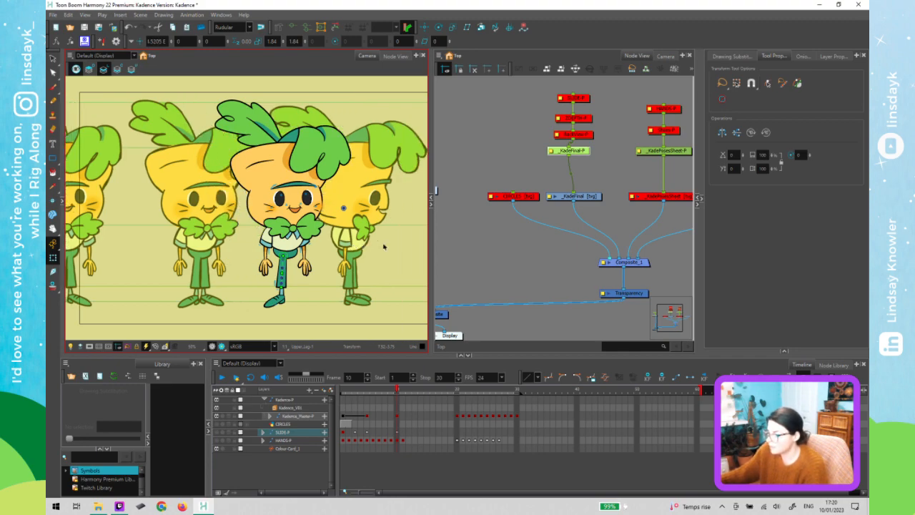
{"action": "key", "text": "Left"}
{"action": "key", "text": "Left"}
{"action": "key", "text": "Left"}
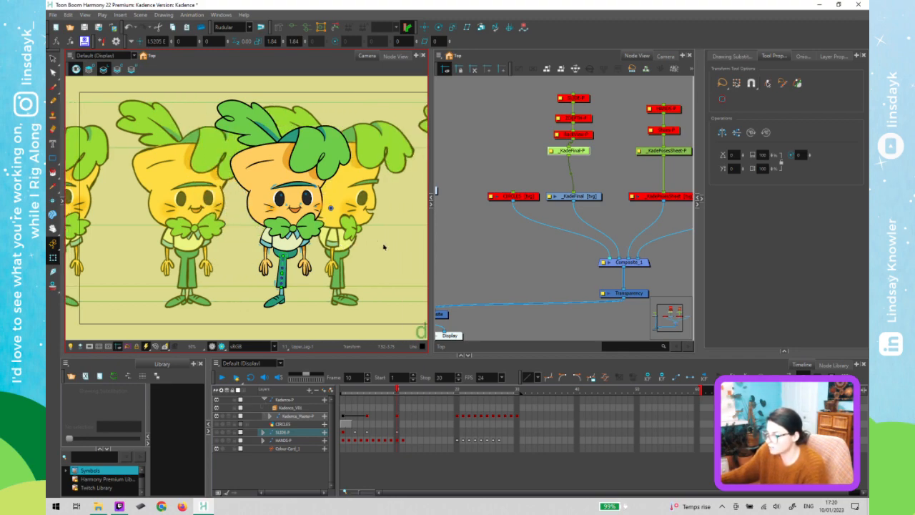
{"action": "key", "text": "Left"}
{"action": "key", "text": "Left"}
{"action": "key", "text": "Left"}
{"action": "key", "text": "Left"}
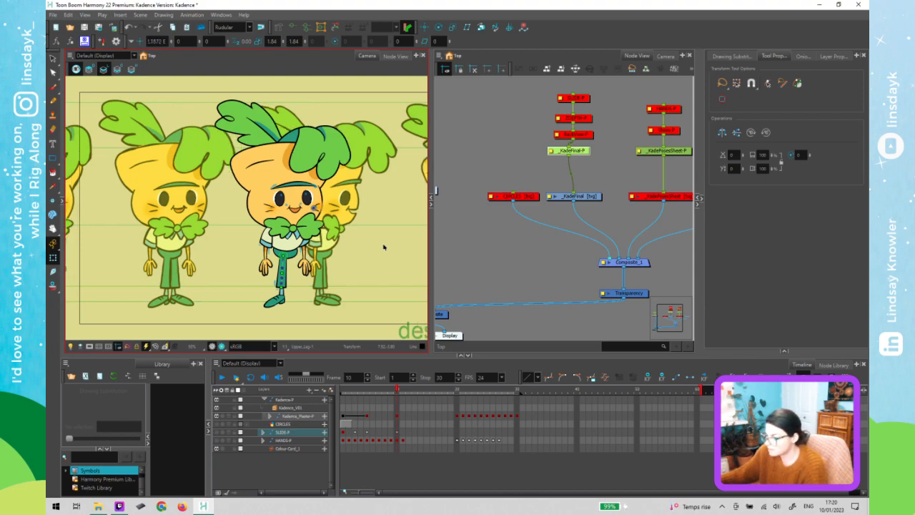
{"action": "key", "text": "Left"}
{"action": "key", "text": "Left"}
{"action": "key", "text": "Left"}
{"action": "key", "text": "Left"}
{"action": "key", "text": "Left"}
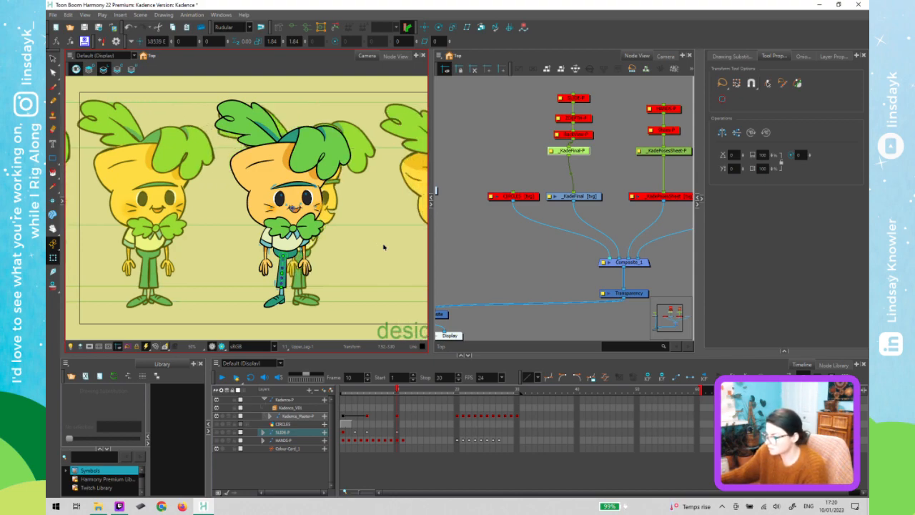
{"action": "key", "text": "Left"}
{"action": "key", "text": "Left"}
{"action": "key", "text": "Left"}
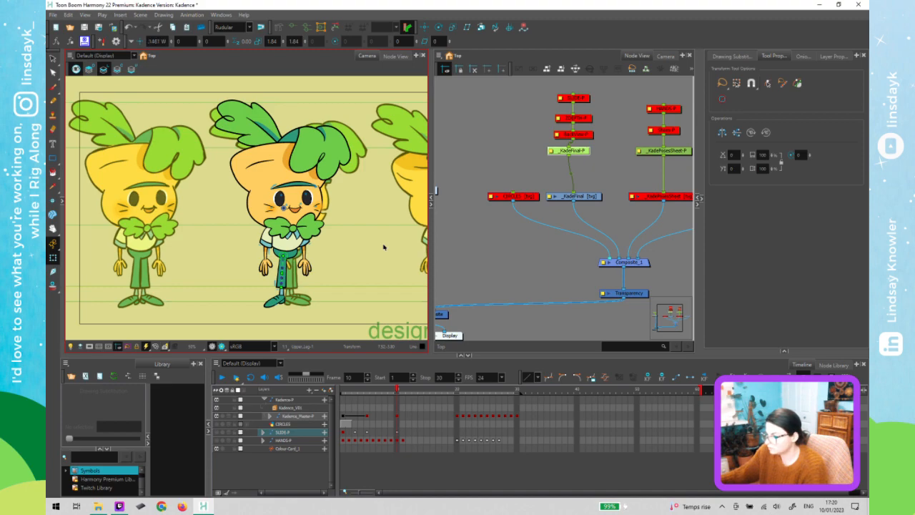
{"action": "key", "text": "Left"}
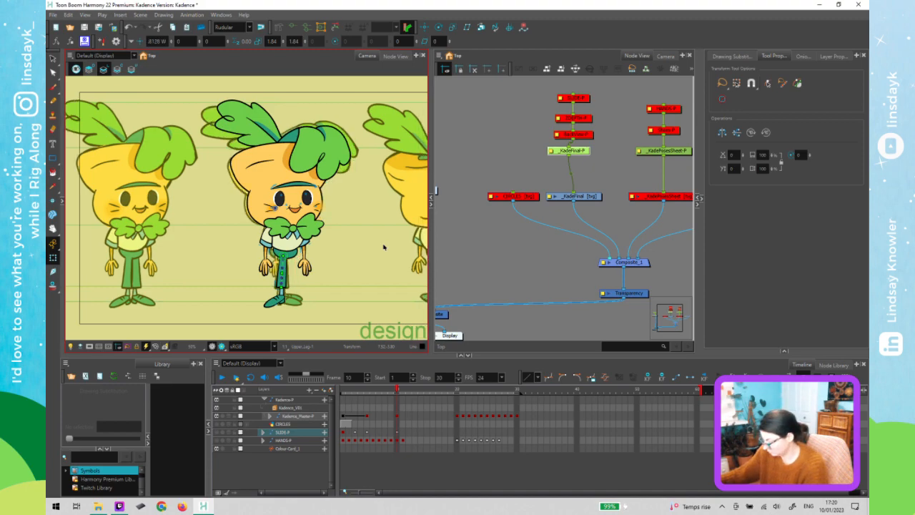
{"action": "key", "text": "Right"}
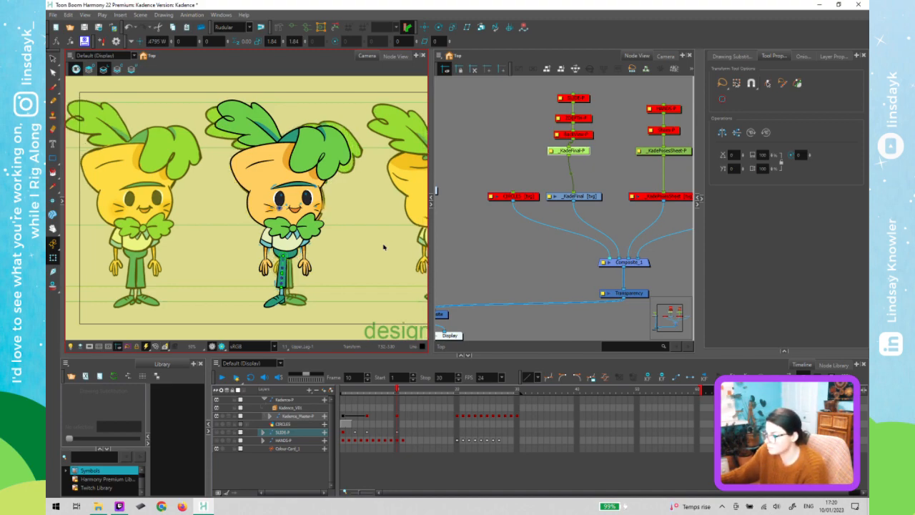
{"action": "key", "text": "Left"}
{"action": "key", "text": "Left"}
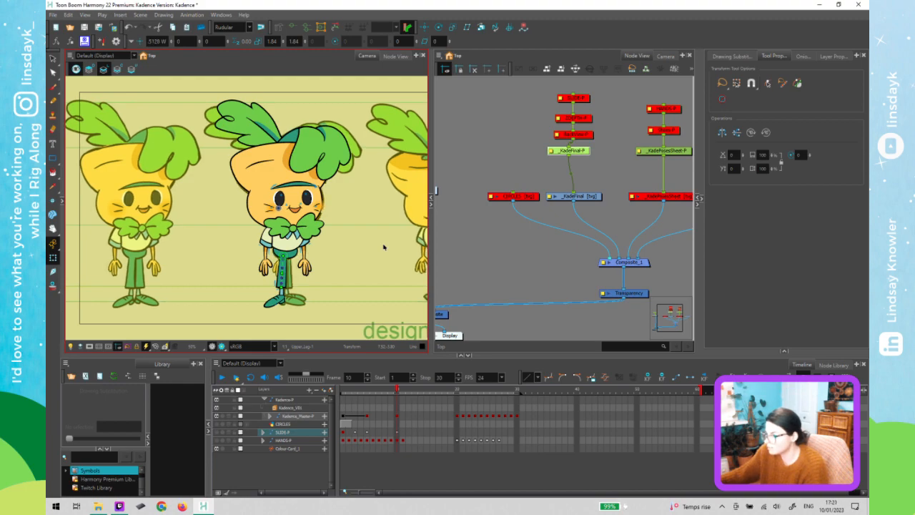
{"action": "key", "text": "Left"}
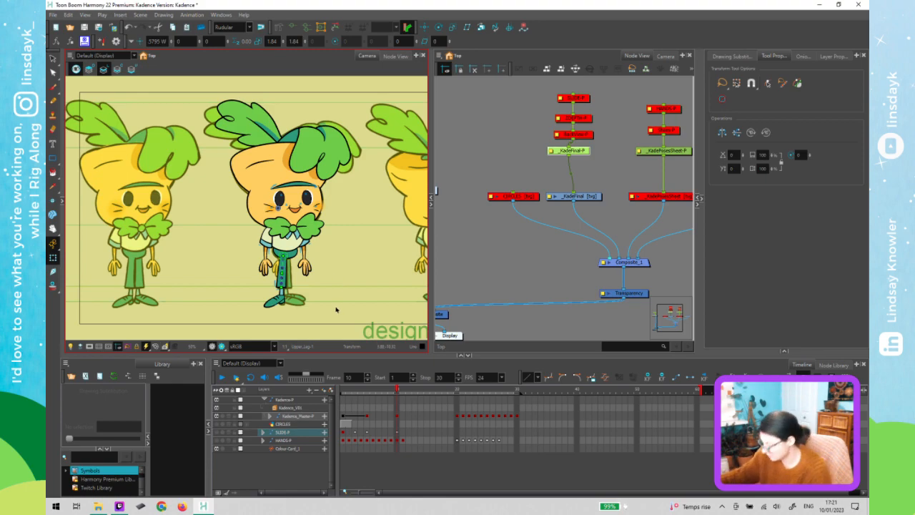
{"action": "key", "text": "Left"}
{"action": "key", "text": "Left"}
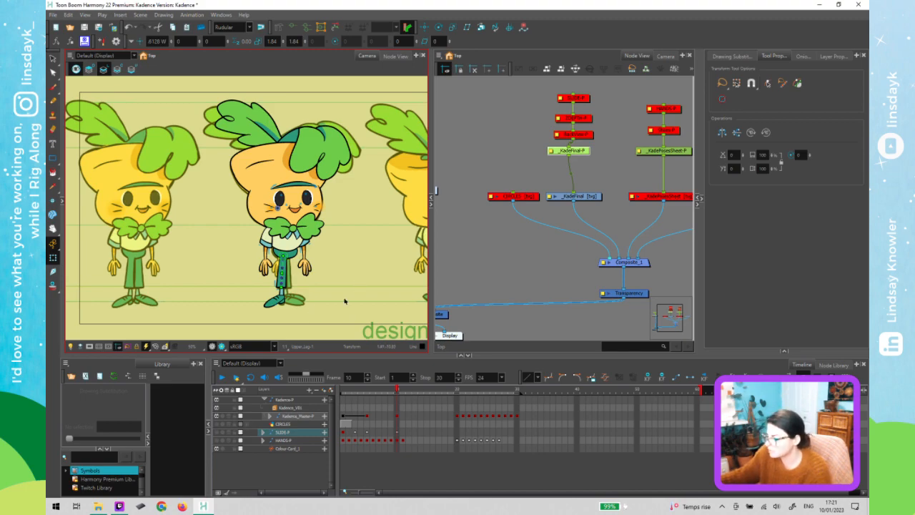
Compare the reference drawing's placement by flipping between frames 9 and 10
{"action": "left_click", "coordinate": [399, 393]}
{"action": "key", "text": "comma"}
{"action": "key", "text": "period"}
{"action": "key", "text": "comma"}
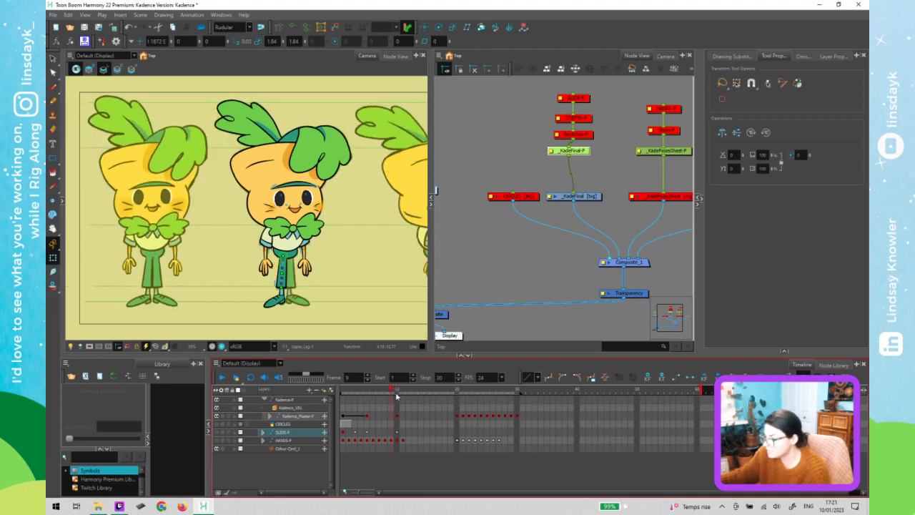
{"action": "key", "text": "period"}
{"action": "key", "text": "comma"}
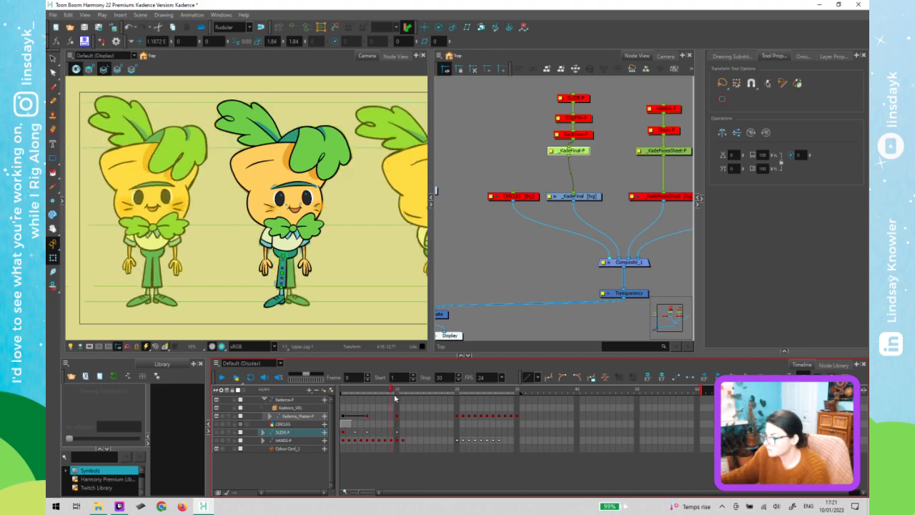
{"action": "key", "text": "period"}
Enable the ZDEPTH-P peg above the _KadeFinal reference drawing and compare how the overlay looks at frames 9 and 10
{"action": "left_click", "coordinate": [505, 289]}
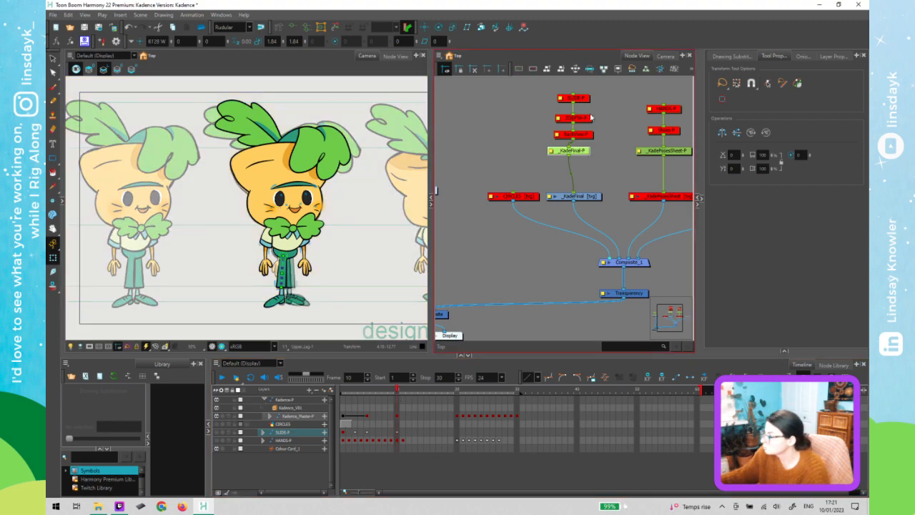
{"action": "left_click", "coordinate": [582, 121]}
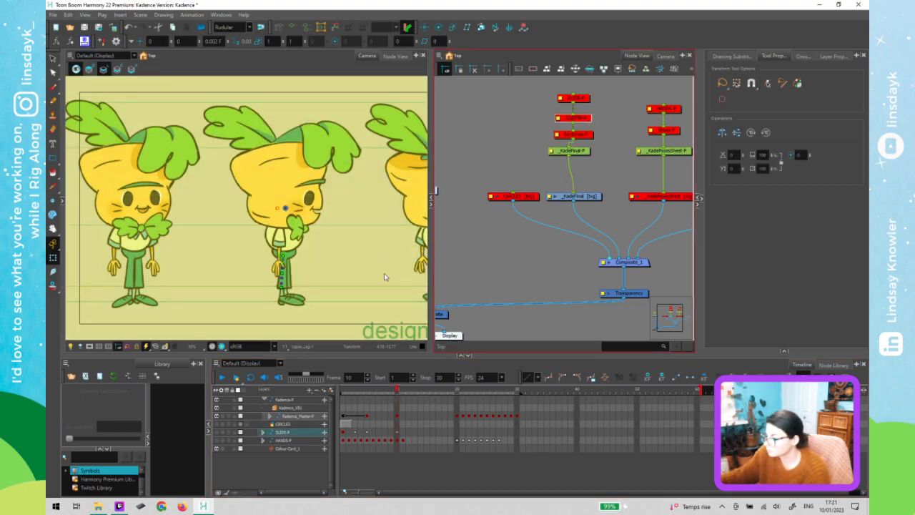
{"action": "left_click", "coordinate": [380, 304]}
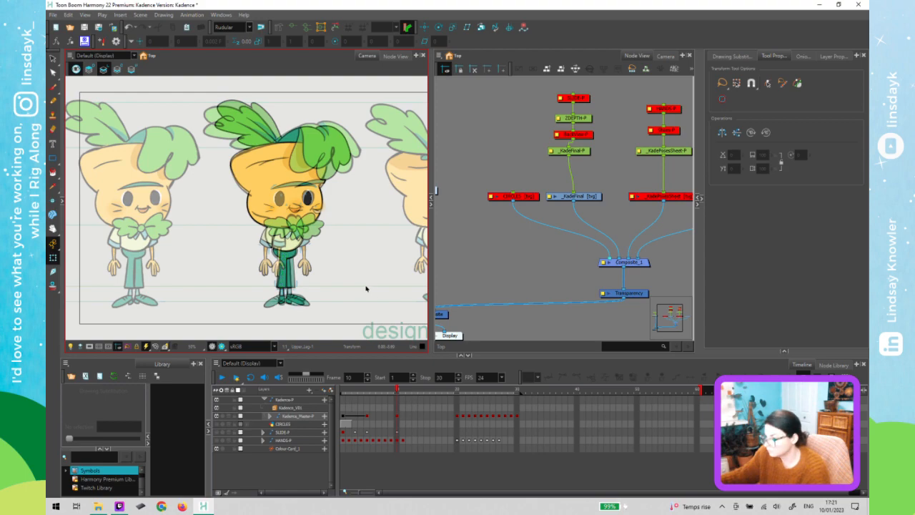
{"action": "left_click", "coordinate": [472, 263]}
{"action": "left_click", "coordinate": [397, 392]}
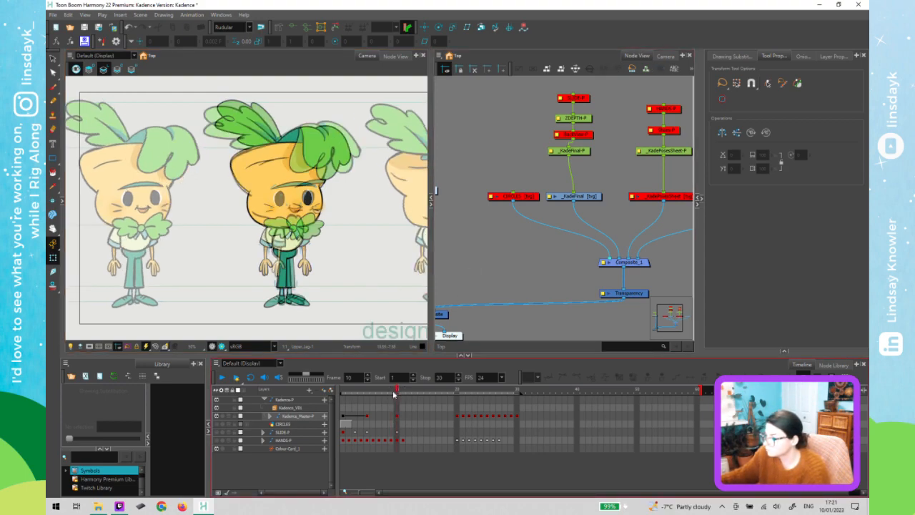
{"action": "left_click", "coordinate": [393, 394]}
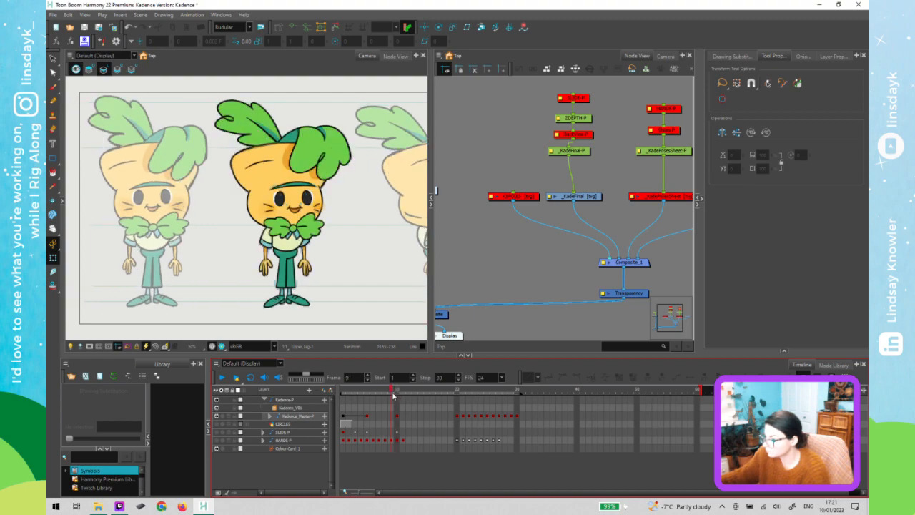
{"action": "left_click", "coordinate": [398, 394]}
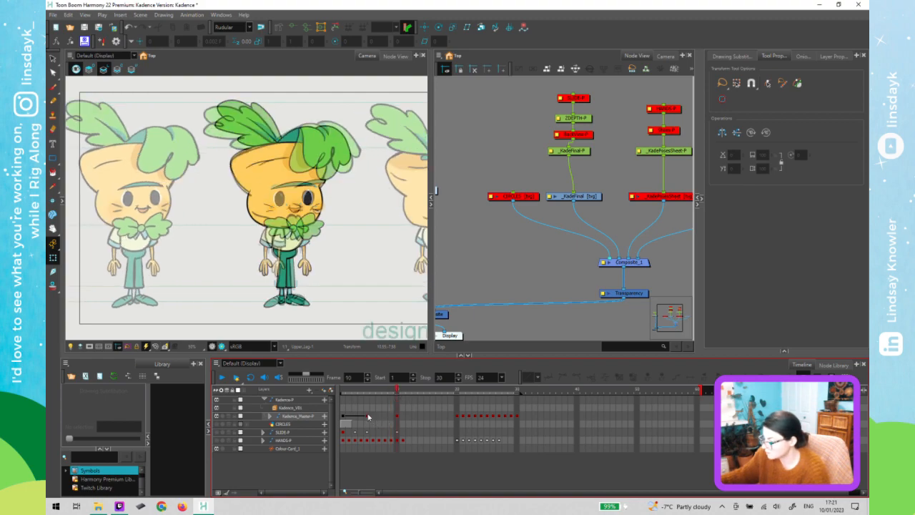
Set the frame 5 keyframe on the Kadence_Master-P layer to stop-motion, and return to frame 10 with nothing on the rig selected
{"action": "left_click", "coordinate": [367, 415]}
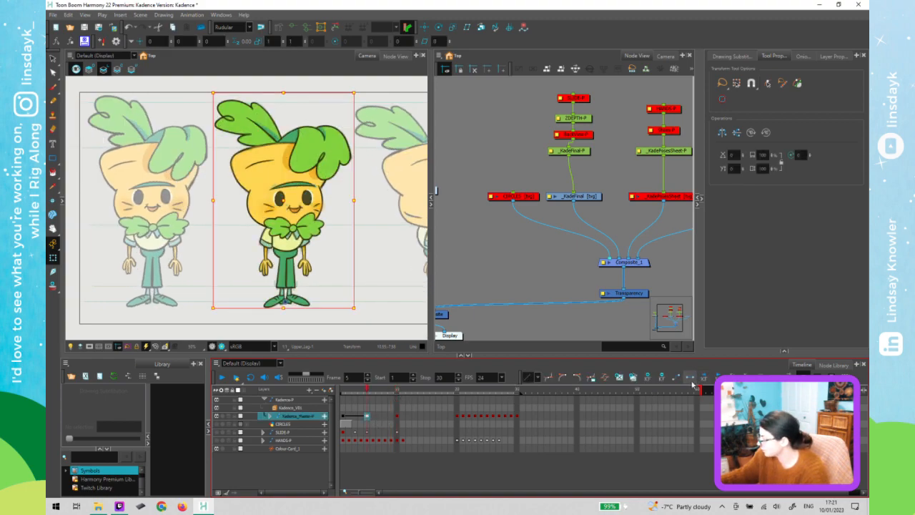
{"action": "left_click", "coordinate": [679, 379]}
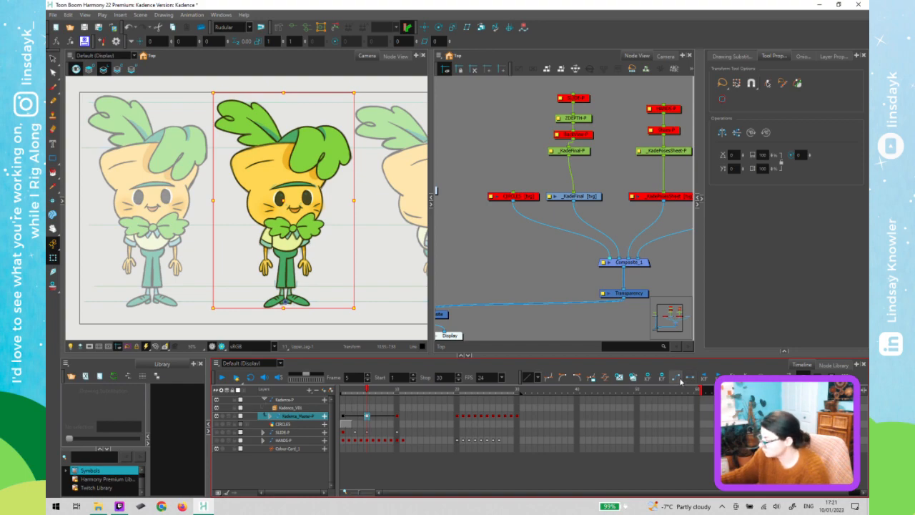
{"action": "left_click_drag", "start_coordinate": [368, 390], "coordinate": [397, 389]}
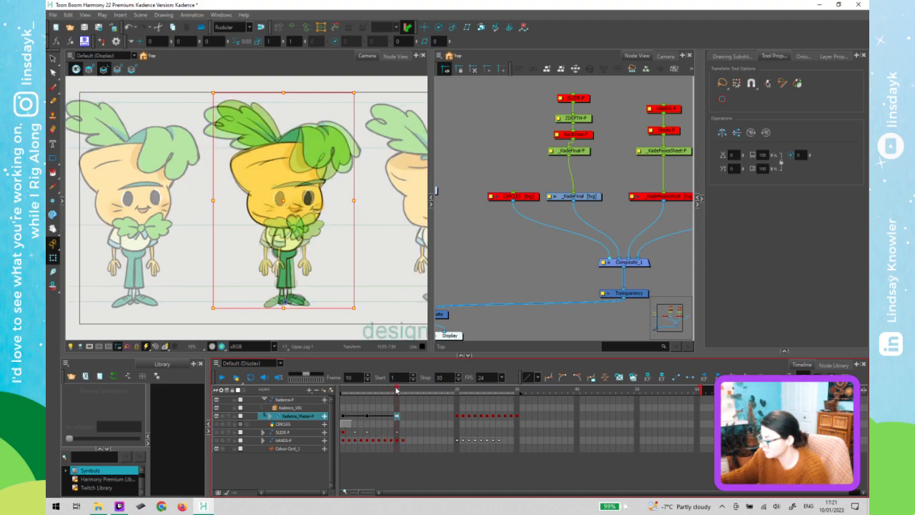
{"action": "left_click", "coordinate": [374, 252]}
{"action": "left_click", "coordinate": [370, 243]}
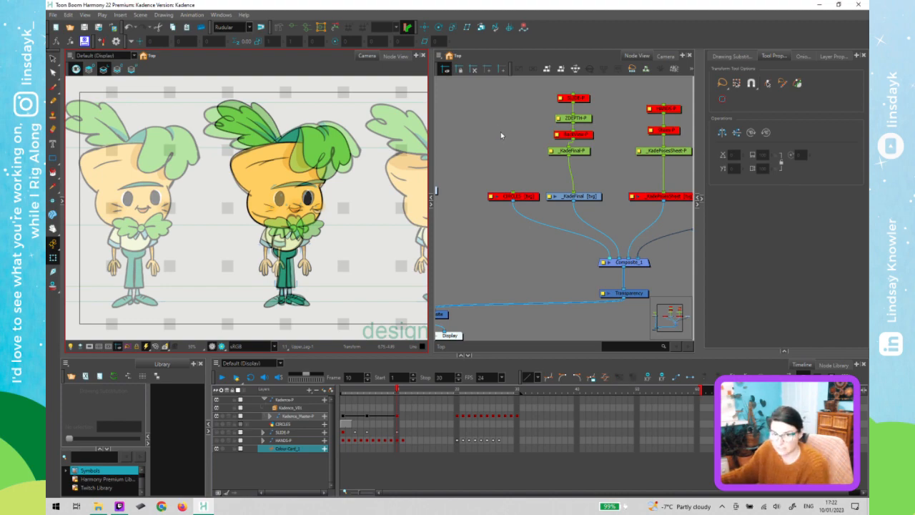
Open the Kadence_V01 group and inspect the Kadence_Master-P pivot between the rig's feet against the reference drawing at frame 10
{"action": "left_click", "coordinate": [501, 133]}
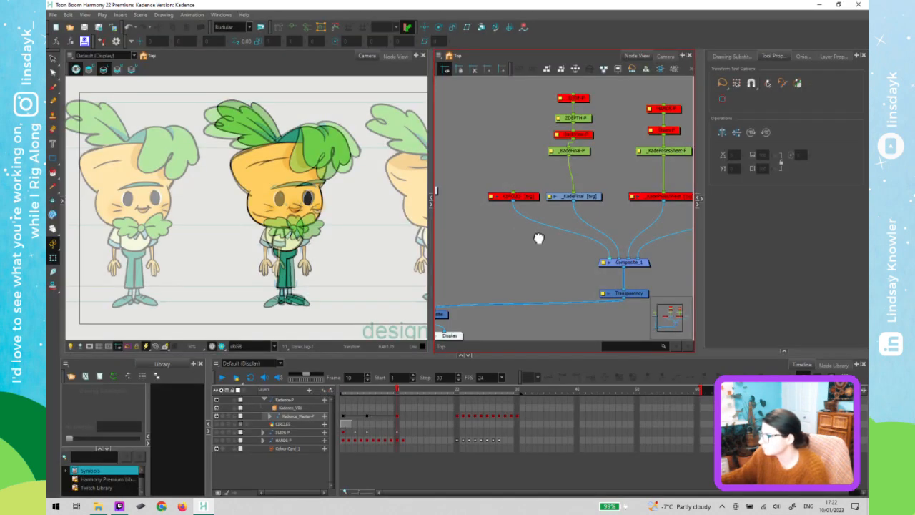
{"action": "left_click_drag", "start_coordinate": [540, 239], "coordinate": [609, 240]}
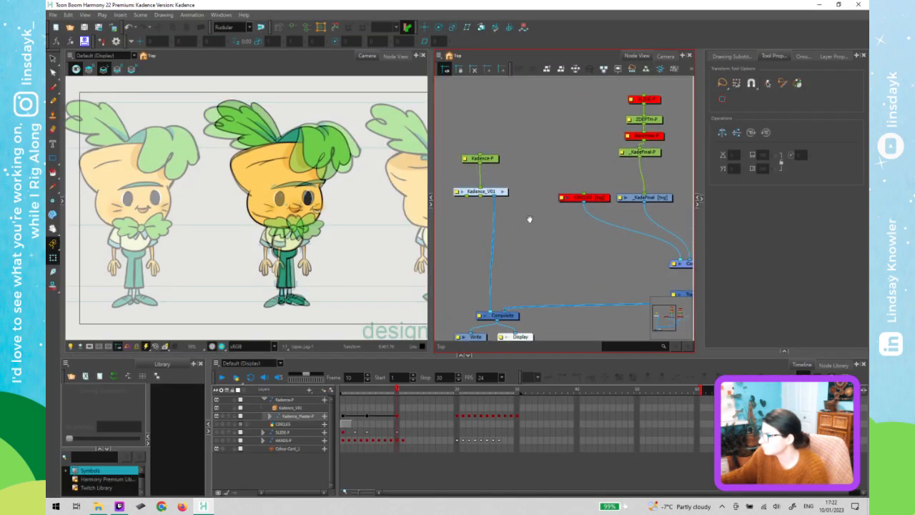
{"action": "left_click", "coordinate": [504, 191]}
{"action": "scroll", "coordinate": [518, 244], "scroll_direction": "down", "scroll_amount": 6}
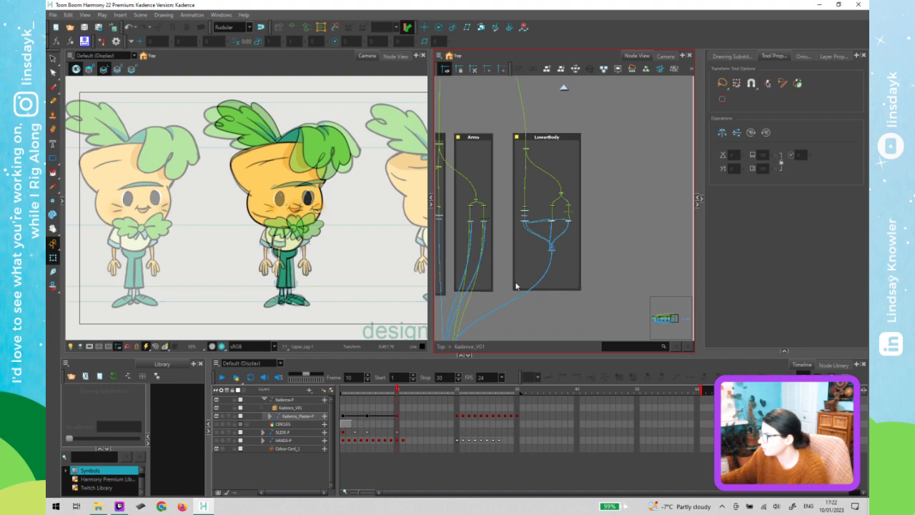
{"action": "scroll", "coordinate": [516, 284], "scroll_direction": "down", "scroll_amount": 1}
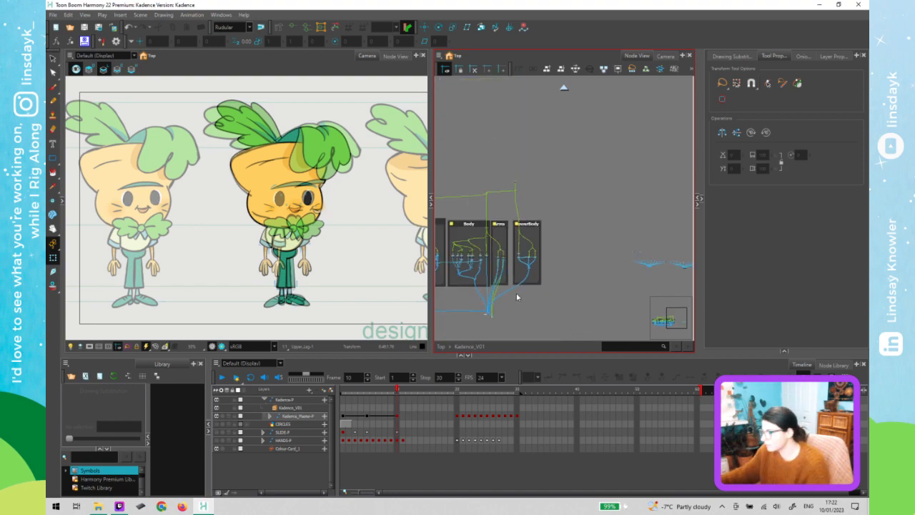
{"action": "left_click", "coordinate": [523, 203]}
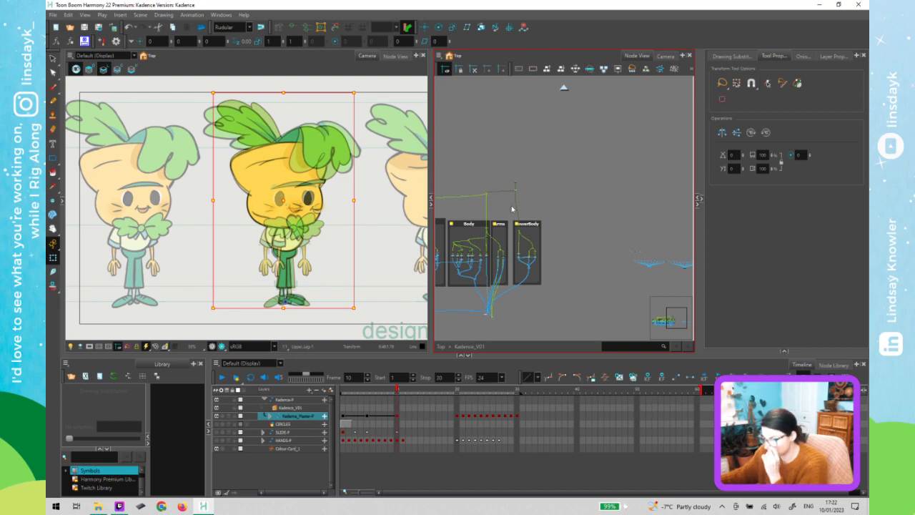
{"action": "scroll", "coordinate": [285, 308], "scroll_direction": "up", "scroll_amount": 3}
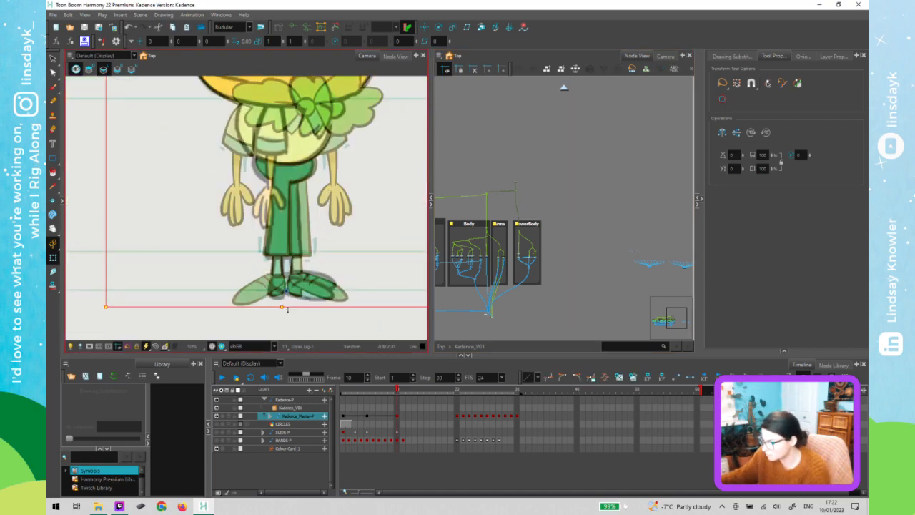
{"action": "scroll", "coordinate": [288, 309], "scroll_direction": "up", "scroll_amount": 4}
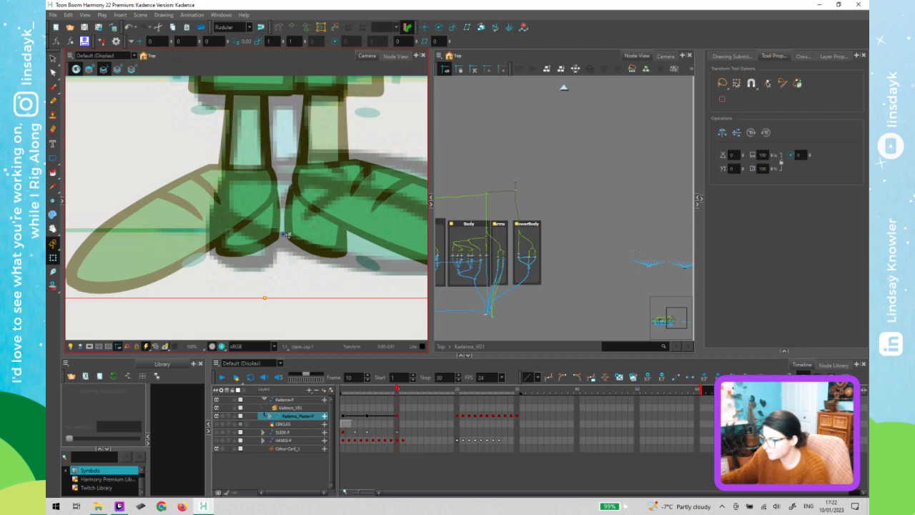
{"action": "scroll", "coordinate": [287, 234], "scroll_direction": "down", "scroll_amount": 5}
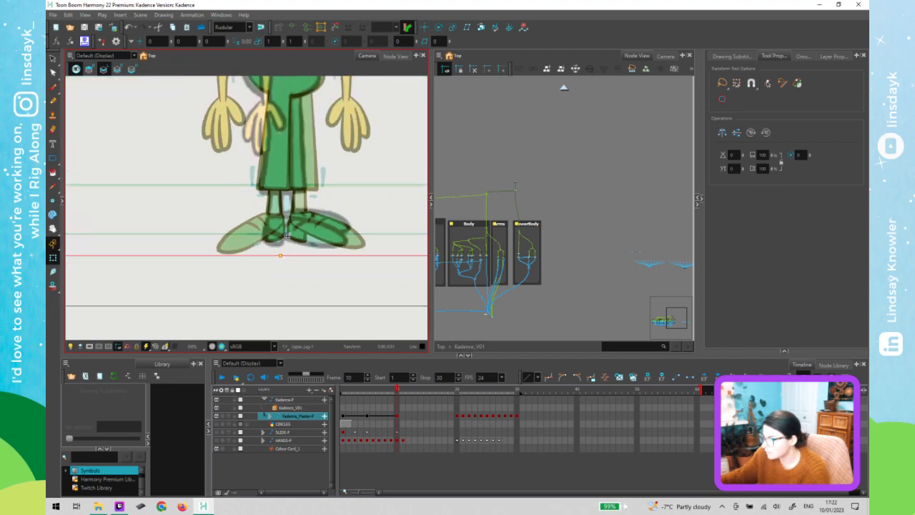
{"action": "scroll", "coordinate": [287, 235], "scroll_direction": "down", "scroll_amount": 1}
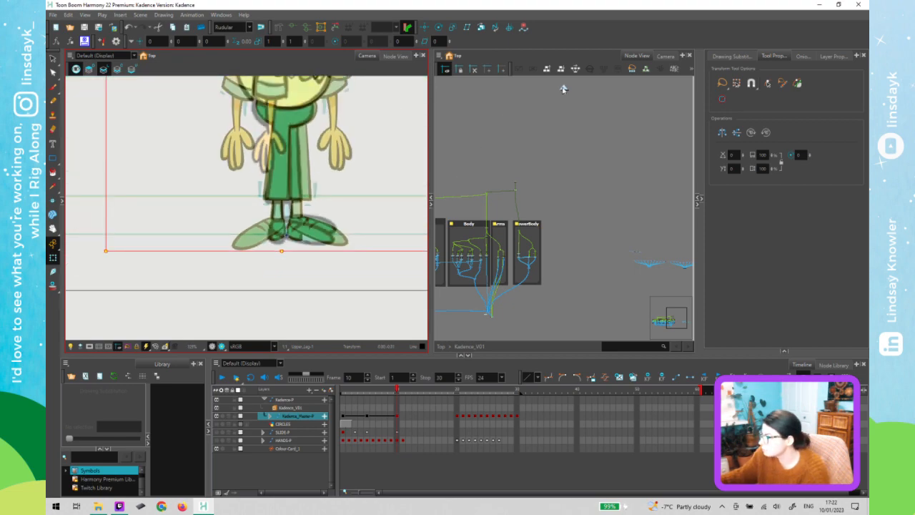
Nudge the _KadeFinal-P reference drawing slightly right at frame 10 to bring its side-view feet closer to the rig's master pivot
{"action": "left_click", "coordinate": [563, 90]}
{"action": "left_click_drag", "start_coordinate": [629, 242], "coordinate": [483, 254]}
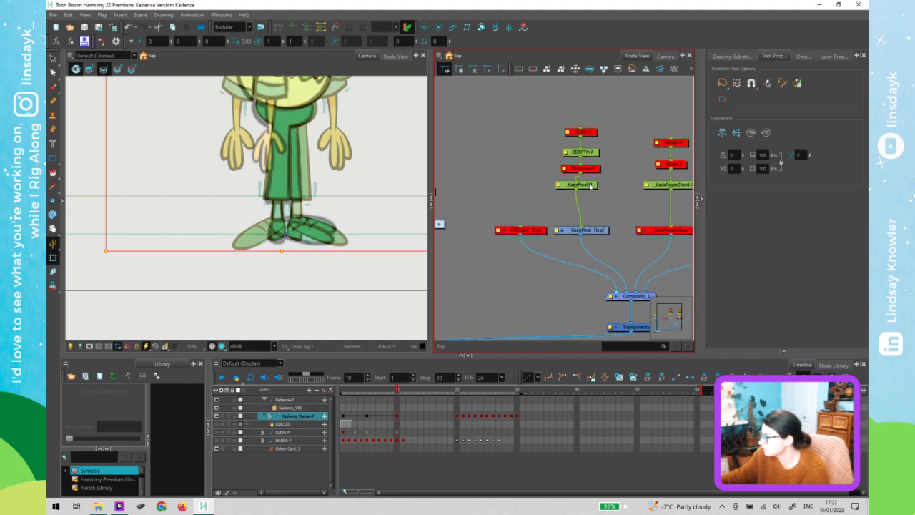
{"action": "left_click", "coordinate": [590, 187]}
{"action": "left_click", "coordinate": [362, 229]}
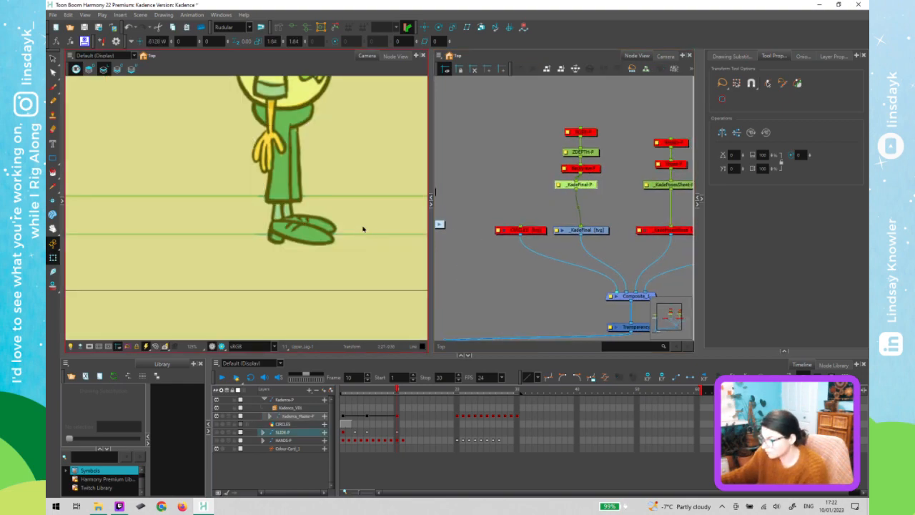
{"action": "left_click", "coordinate": [501, 205]}
{"action": "left_click", "coordinate": [593, 190]}
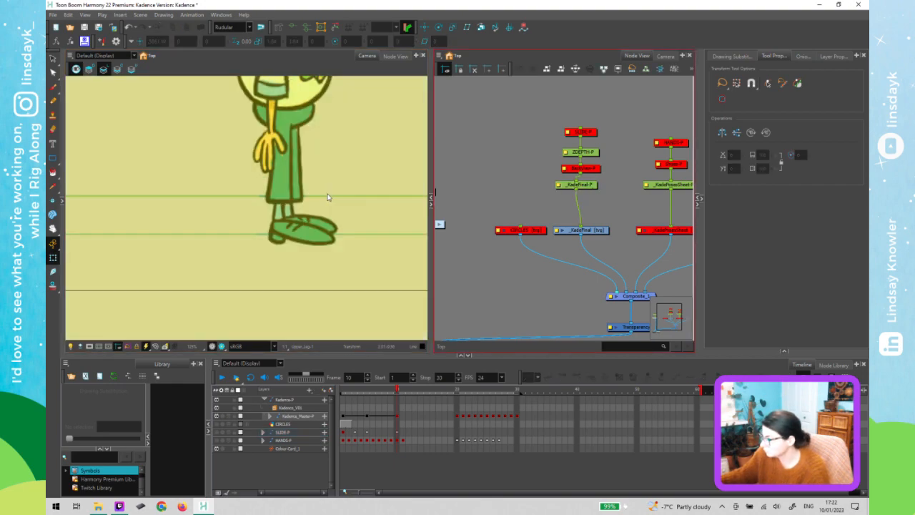
{"action": "left_click", "coordinate": [327, 195]}
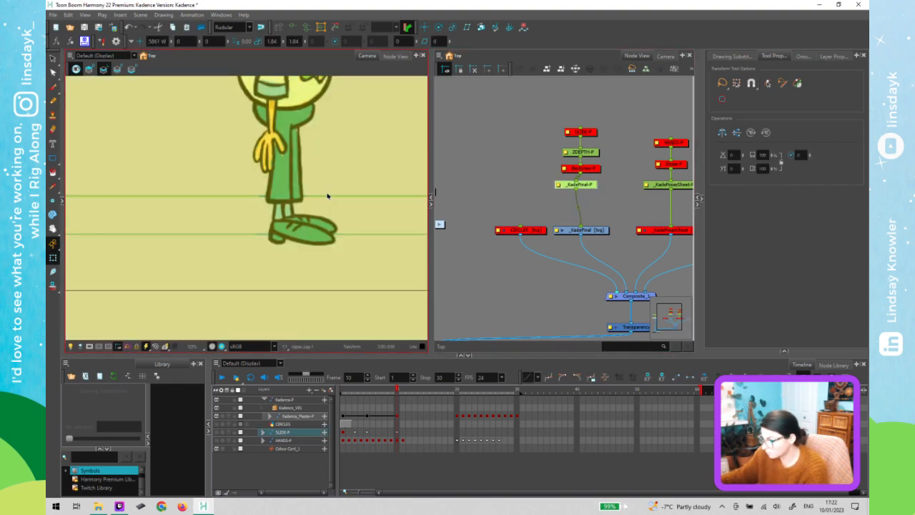
{"action": "key", "text": "Right"}
{"action": "key", "text": "Right"}
{"action": "left_click", "coordinate": [507, 198]}
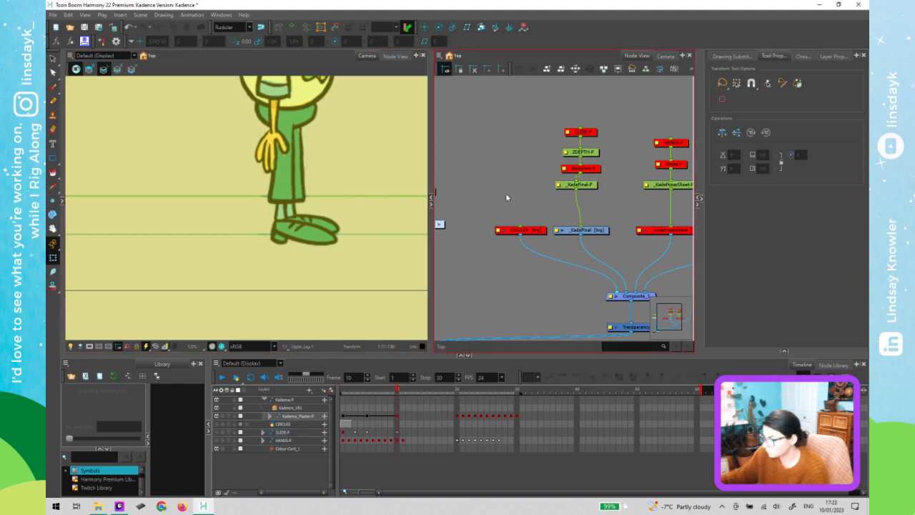
Compare the reference legs with the rig's legs and fine-tune the horizontal position of _KadeFinal-P to centre them on the rig
{"action": "left_click", "coordinate": [281, 240]}
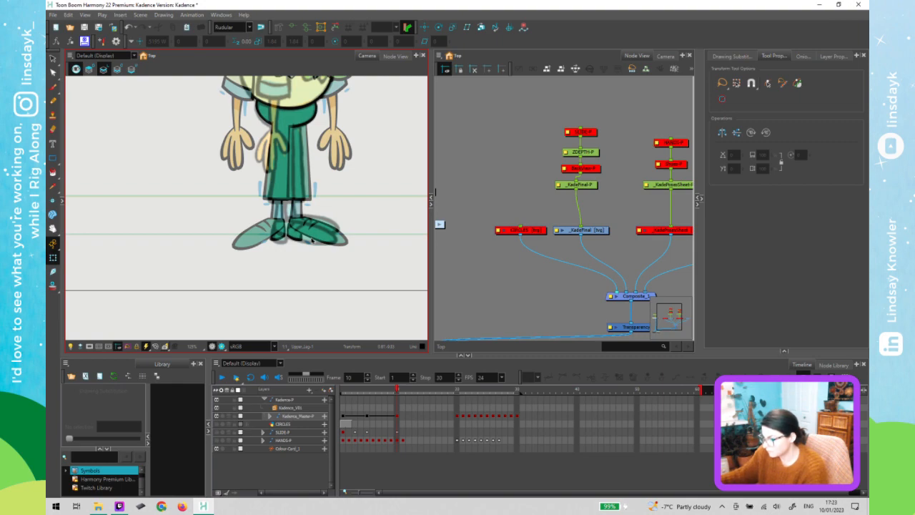
{"action": "left_click", "coordinate": [581, 185]}
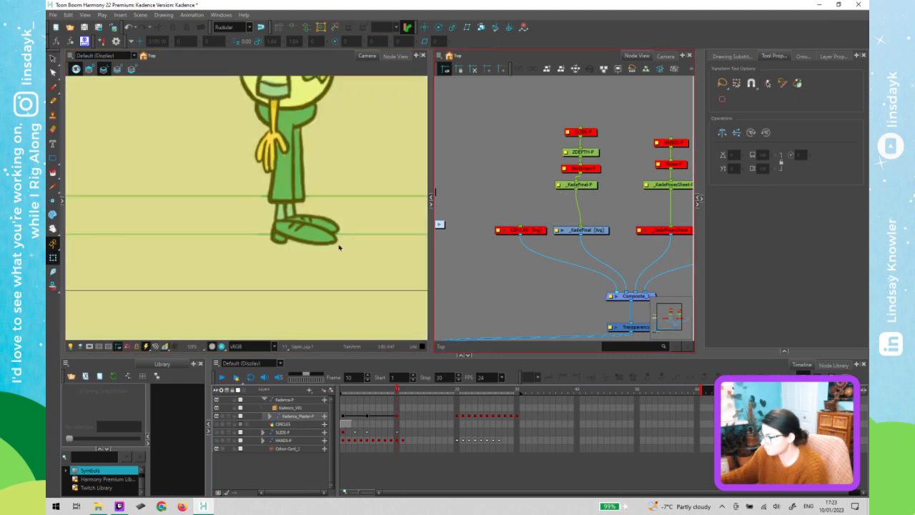
{"action": "left_click", "coordinate": [464, 224]}
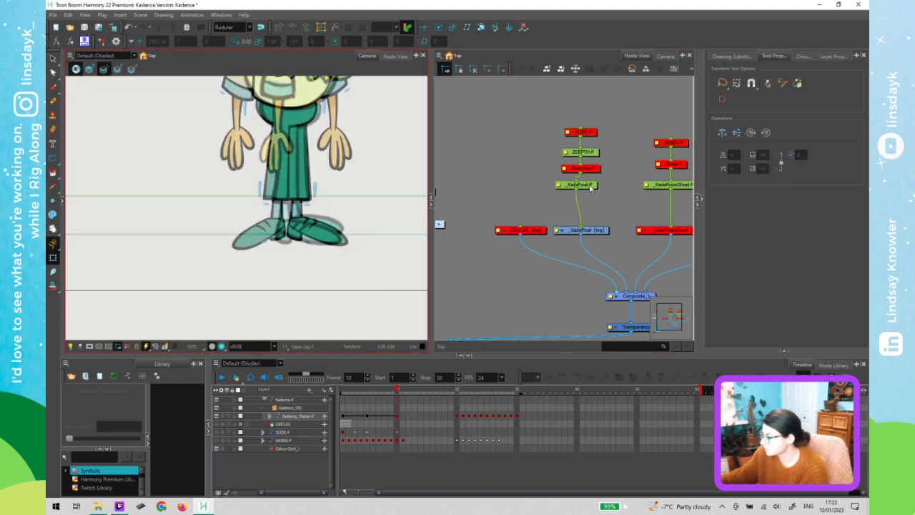
{"action": "left_click", "coordinate": [369, 230]}
{"action": "left_click", "coordinate": [581, 185]}
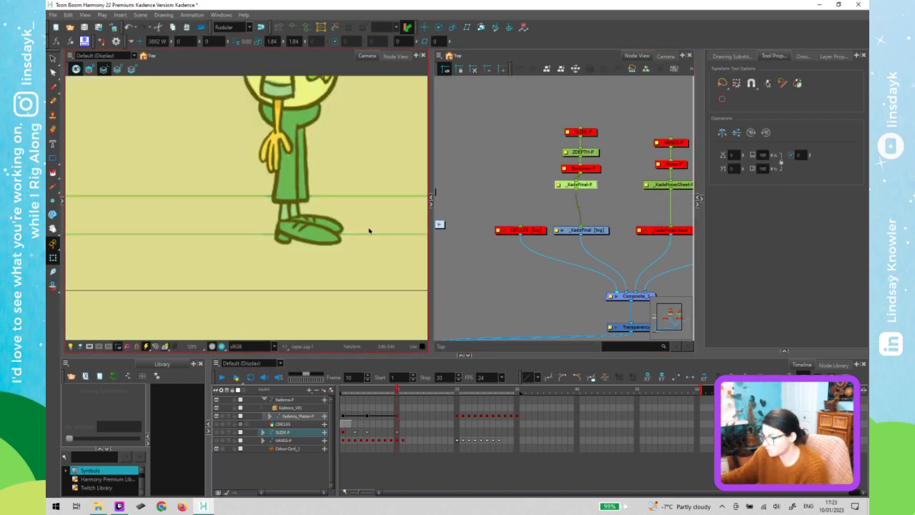
{"action": "left_click", "coordinate": [489, 269]}
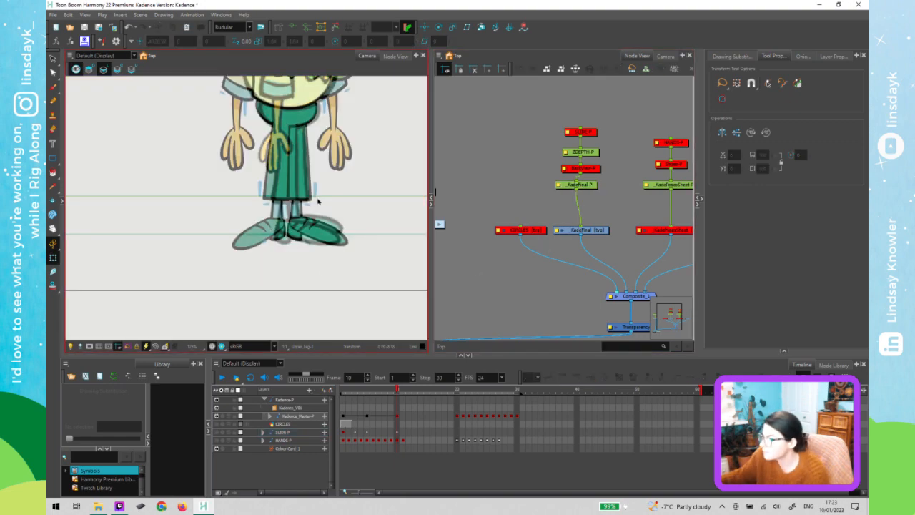
Disable the nodes in the LowerBody, Arms and Body backdrops inside the Kadence_V01 group
{"action": "scroll", "coordinate": [321, 185], "scroll_direction": "down", "scroll_amount": 2}
{"action": "left_click_drag", "start_coordinate": [327, 183], "coordinate": [324, 266]}
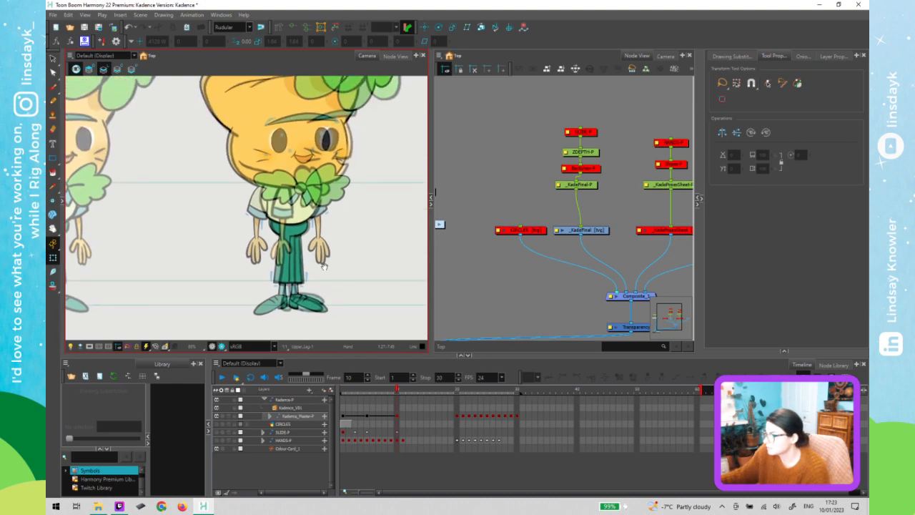
{"action": "left_click_drag", "start_coordinate": [455, 196], "coordinate": [575, 195]}
{"action": "left_click", "coordinate": [560, 224]}
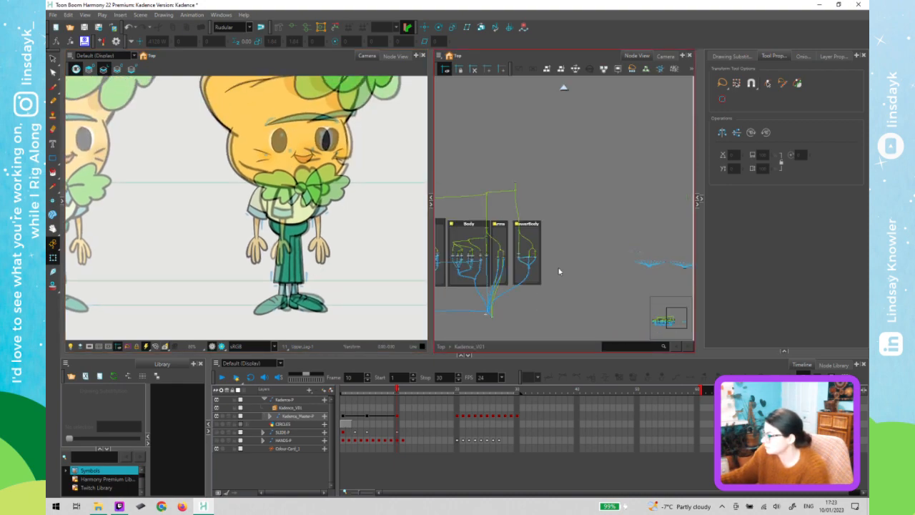
{"action": "left_click_drag", "start_coordinate": [562, 284], "coordinate": [621, 272]}
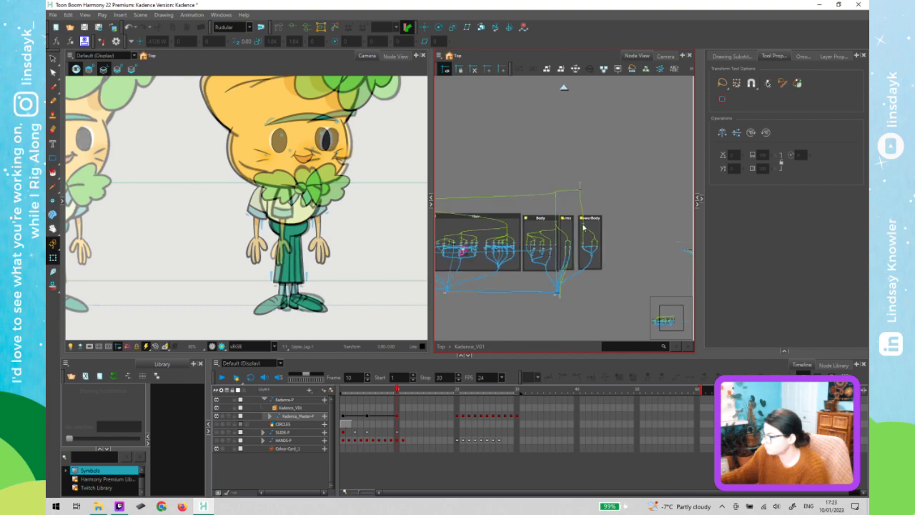
{"action": "left_click", "coordinate": [592, 220]}
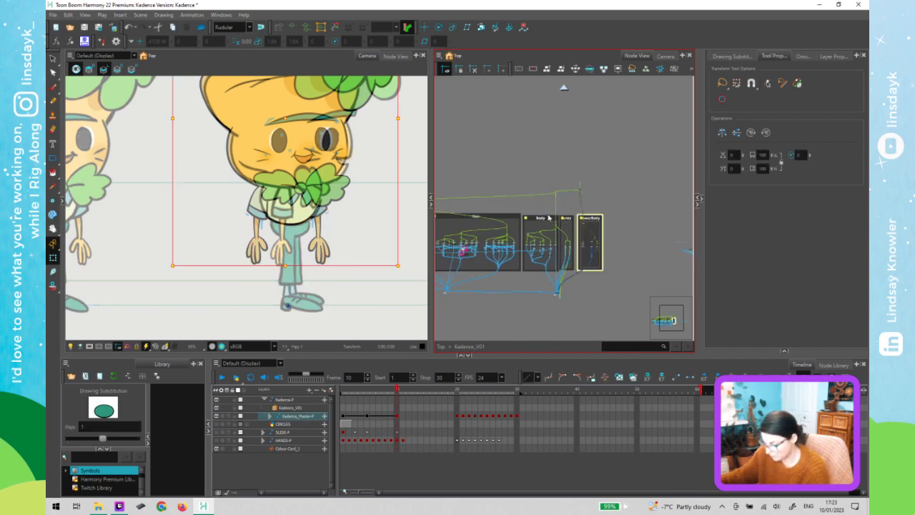
{"action": "left_click", "coordinate": [566, 229]}
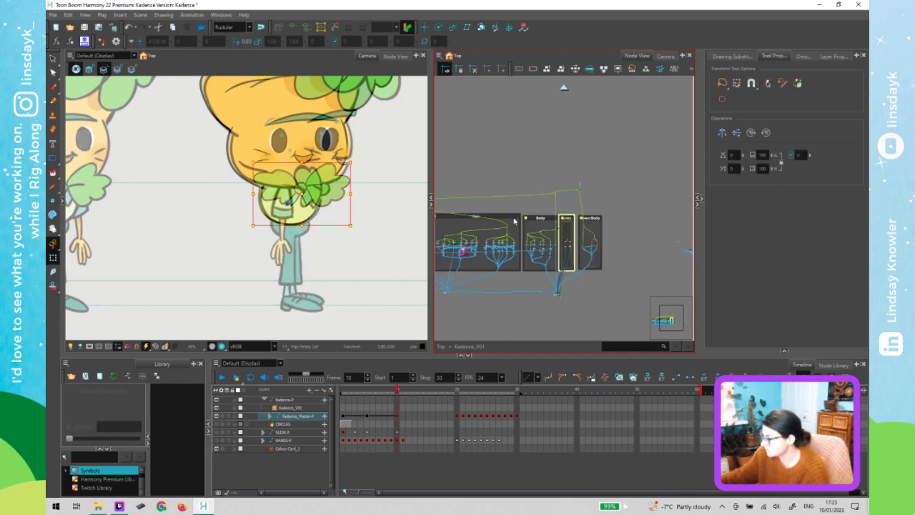
Disable the nodes in the Hair and Head backdrops, leaving the facial features enabled, and clear the selection
{"action": "left_click", "coordinate": [514, 221]}
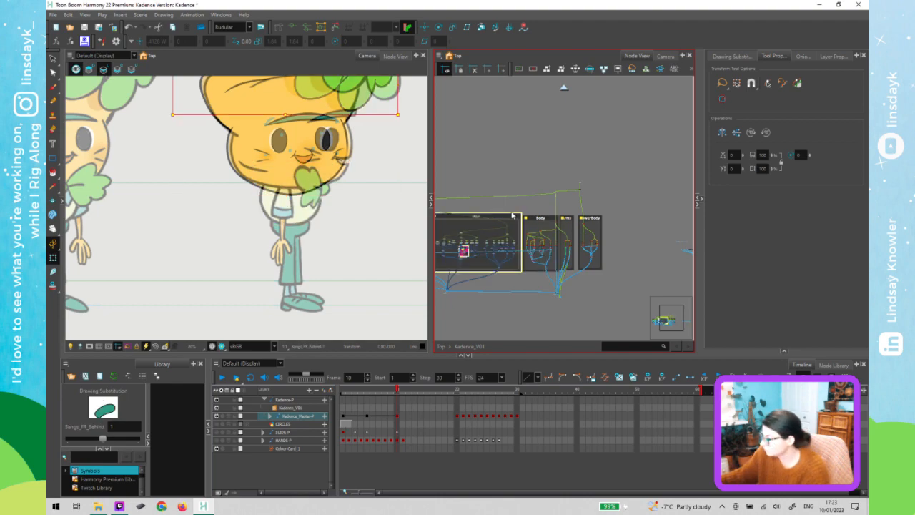
{"action": "left_click_drag", "start_coordinate": [489, 208], "coordinate": [636, 200]}
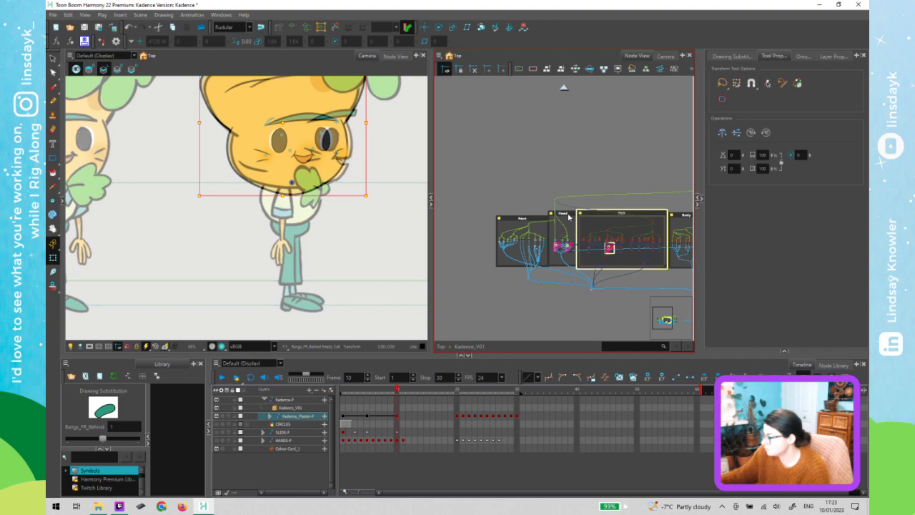
{"action": "left_click", "coordinate": [565, 214]}
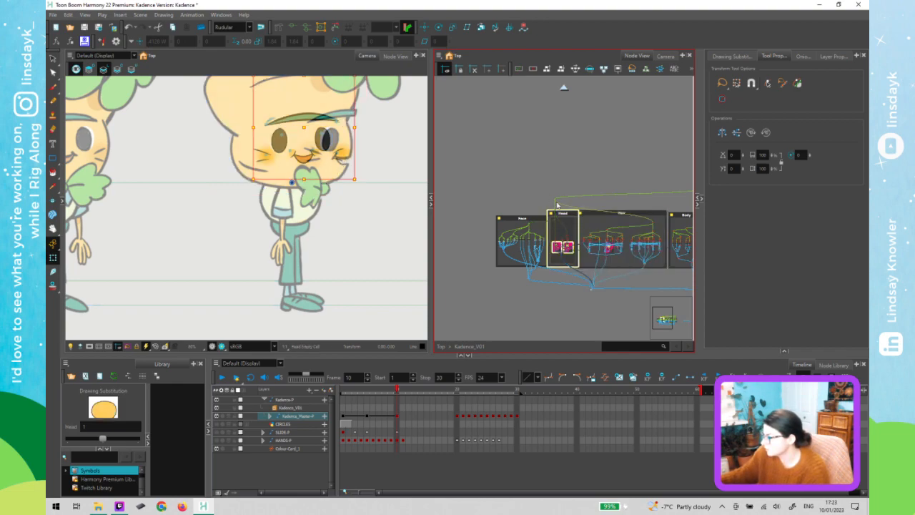
{"action": "key", "text": "Escape"}
Inspect the pegs above the Body, Head and Face backdrops in Kadence_V01 to locate the one controlling the whole face
{"action": "left_click_drag", "start_coordinate": [353, 210], "coordinate": [336, 287]}
{"action": "left_click_drag", "start_coordinate": [542, 168], "coordinate": [468, 149]}
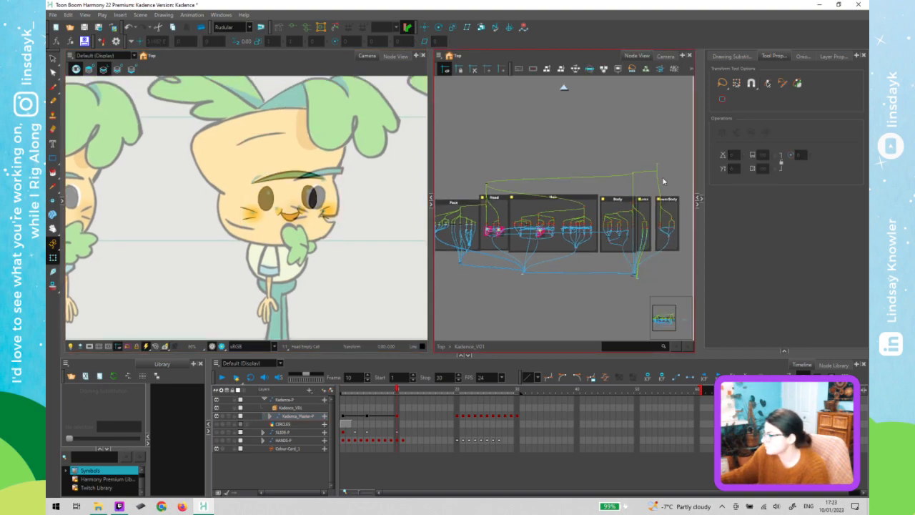
{"action": "left_click", "coordinate": [328, 204]}
{"action": "scroll", "coordinate": [313, 215], "scroll_direction": "down", "scroll_amount": 1}
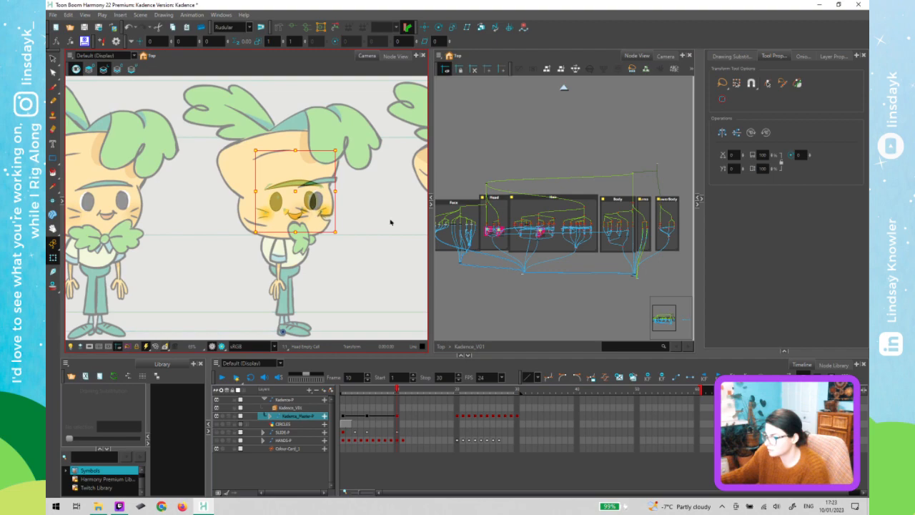
{"action": "left_click", "coordinate": [634, 179]}
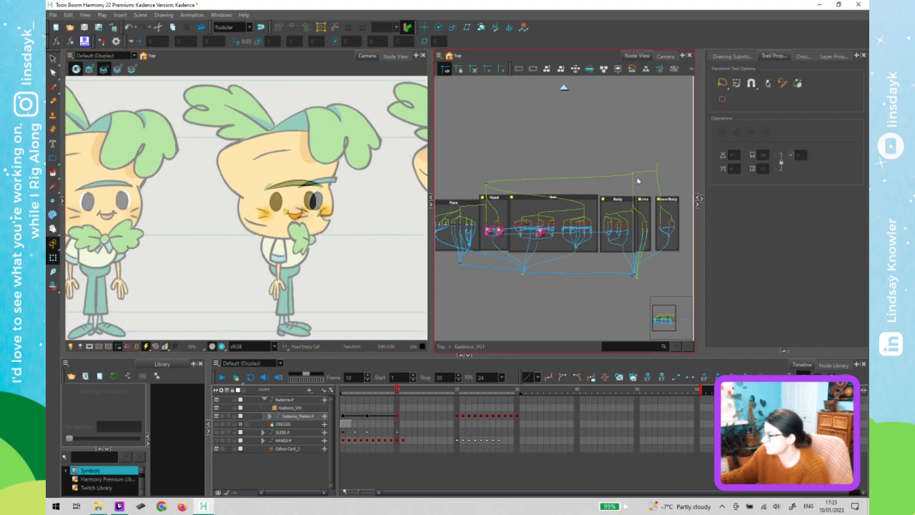
{"action": "left_click", "coordinate": [639, 181]}
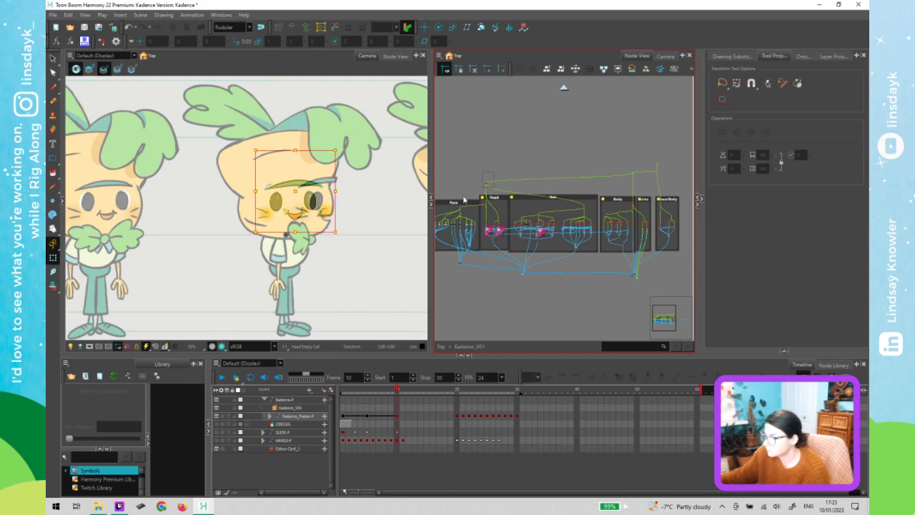
{"action": "left_click", "coordinate": [491, 200]}
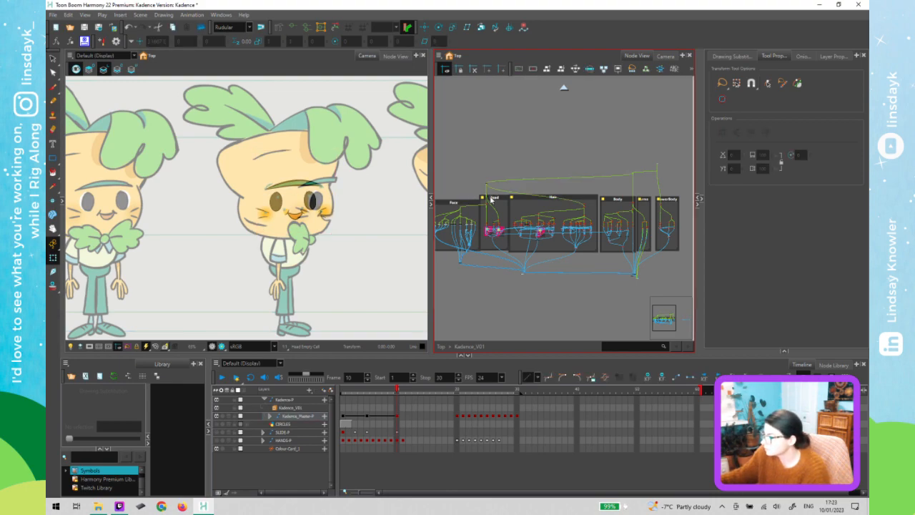
{"action": "left_click_drag", "start_coordinate": [471, 190], "coordinate": [491, 198]}
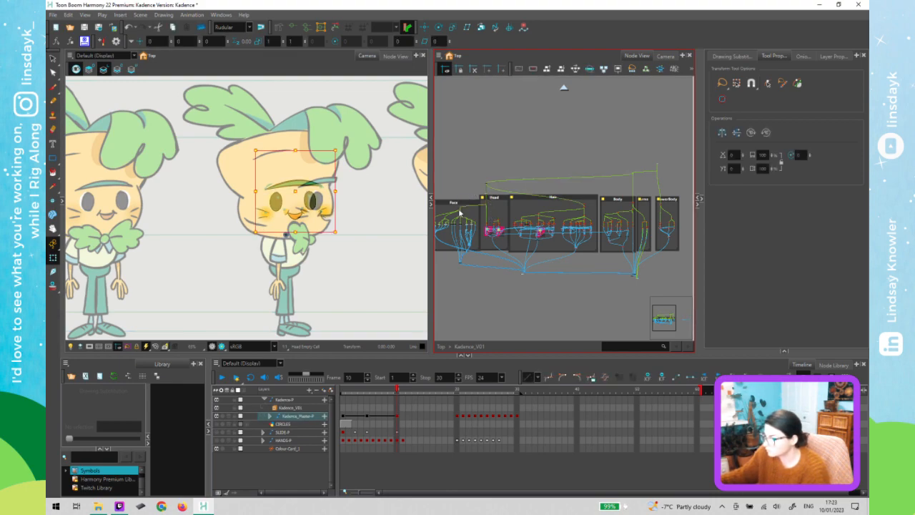
{"action": "scroll", "coordinate": [489, 208], "scroll_direction": "up", "scroll_amount": 3}
{"action": "left_click", "coordinate": [505, 205]}
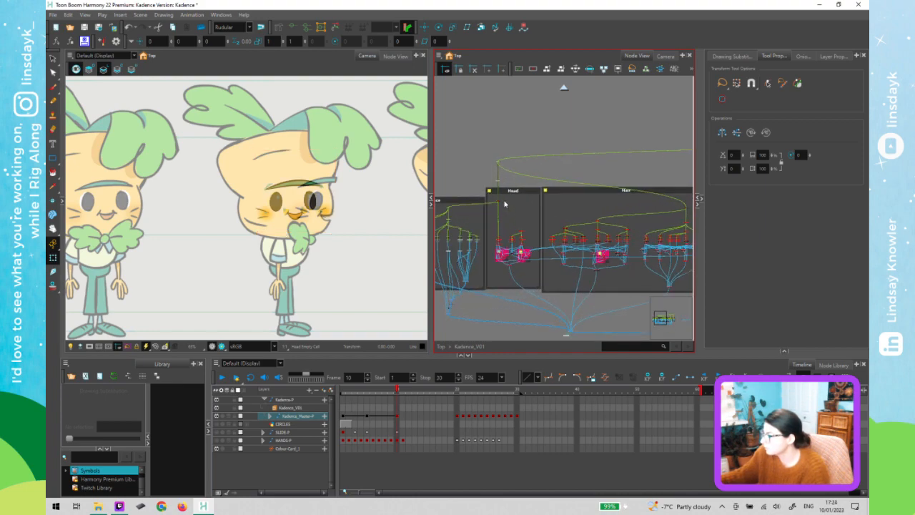
{"action": "left_click", "coordinate": [505, 206]}
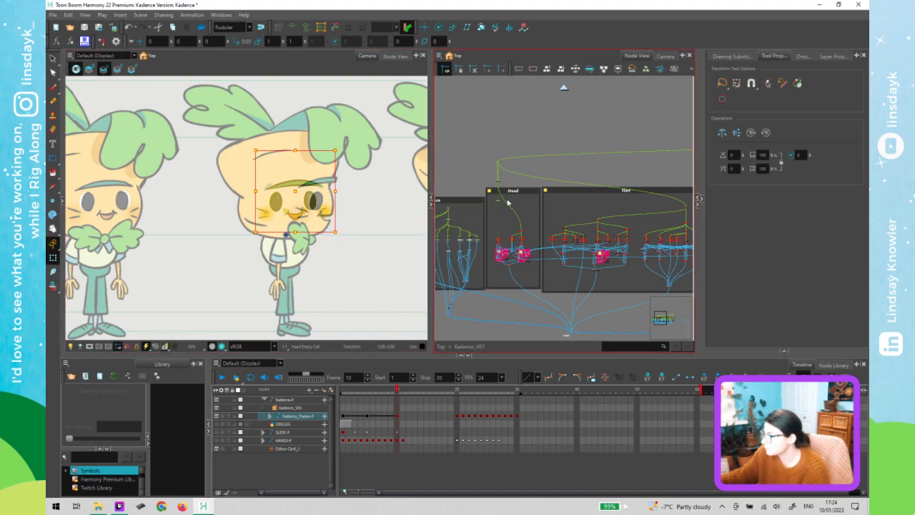
{"action": "left_click_drag", "start_coordinate": [465, 185], "coordinate": [517, 220]}
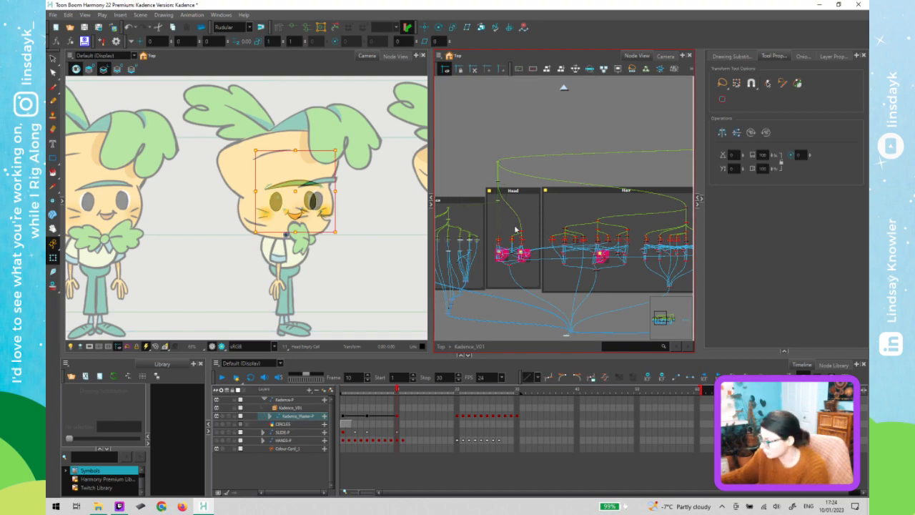
{"action": "scroll", "coordinate": [503, 185], "scroll_direction": "up", "scroll_amount": 3}
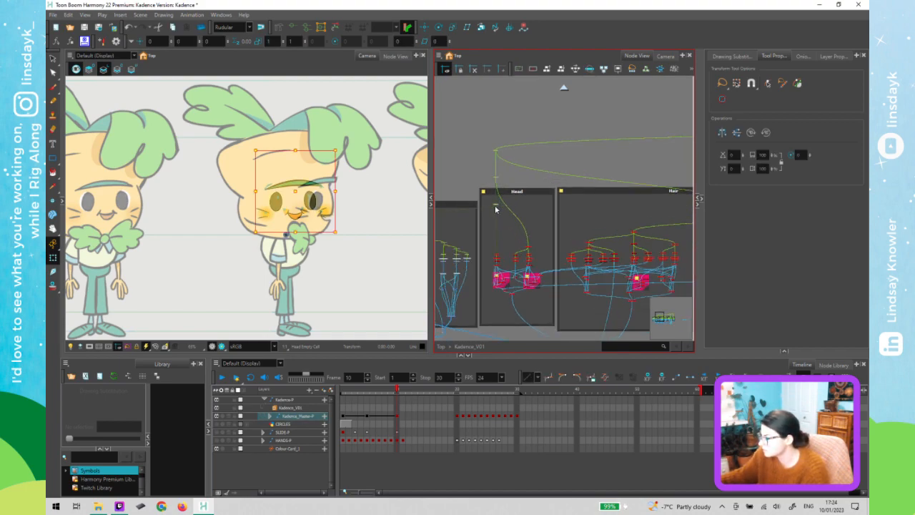
{"action": "left_click_drag", "start_coordinate": [537, 245], "coordinate": [602, 238]}
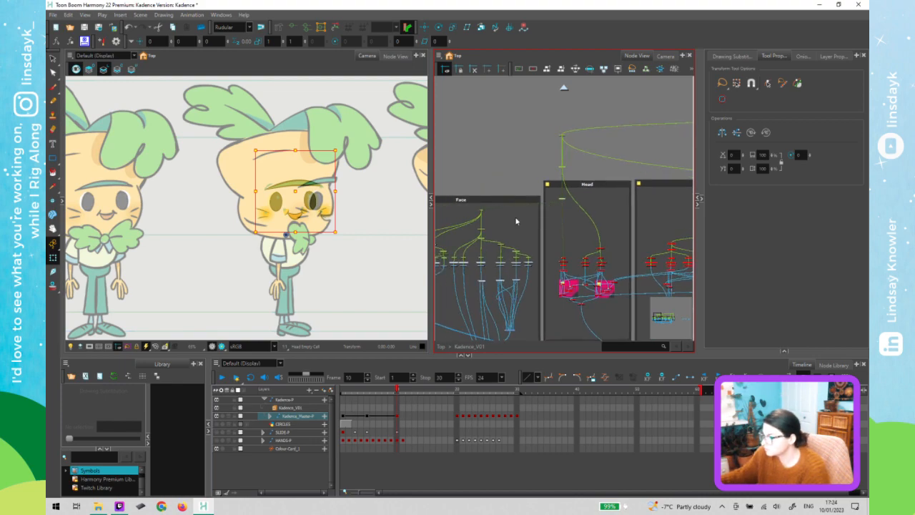
{"action": "left_click", "coordinate": [521, 236]}
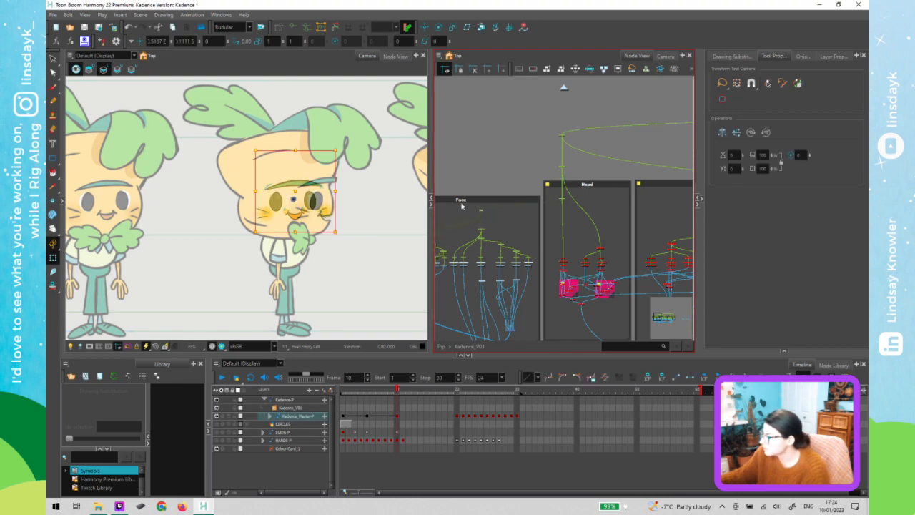
{"action": "left_click", "coordinate": [482, 218]}
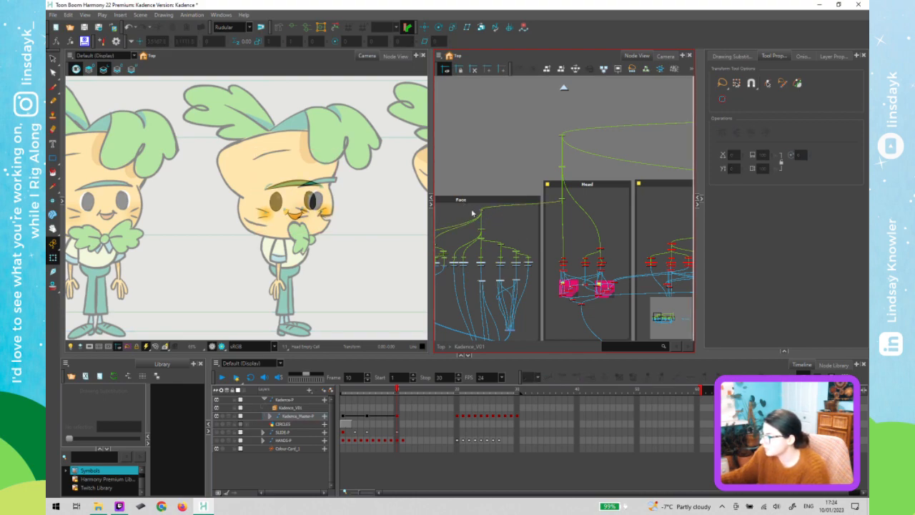
Select the top peg in the Face backdrop and nudge all facial features right until the near eye overlaps the side-view reference eye
{"action": "left_click", "coordinate": [473, 208]}
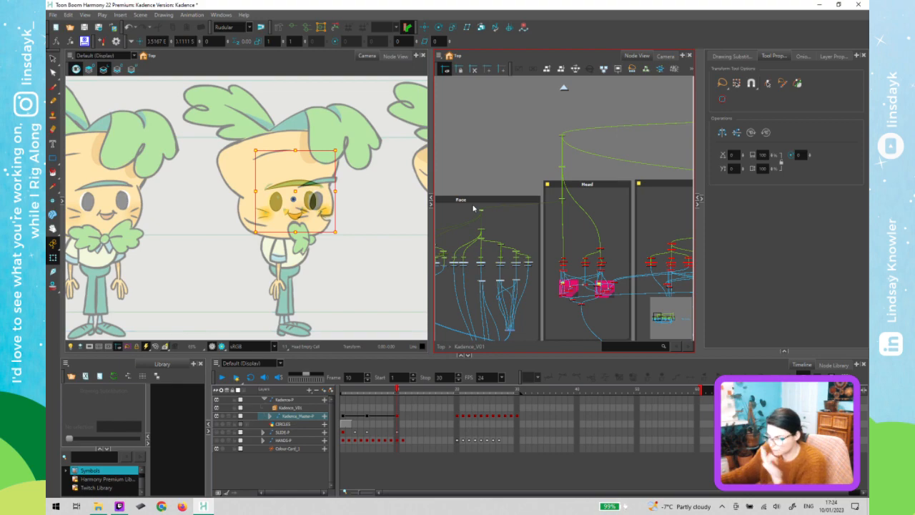
{"action": "left_click", "coordinate": [308, 202]}
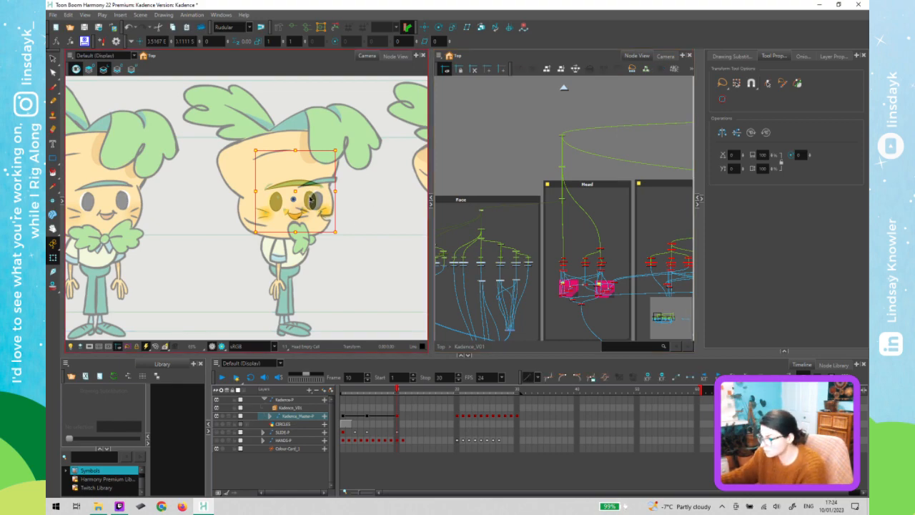
{"action": "key", "text": "Right"}
{"action": "key", "text": "Right"}
{"action": "key", "text": "Right"}
{"action": "key", "text": "Right"}
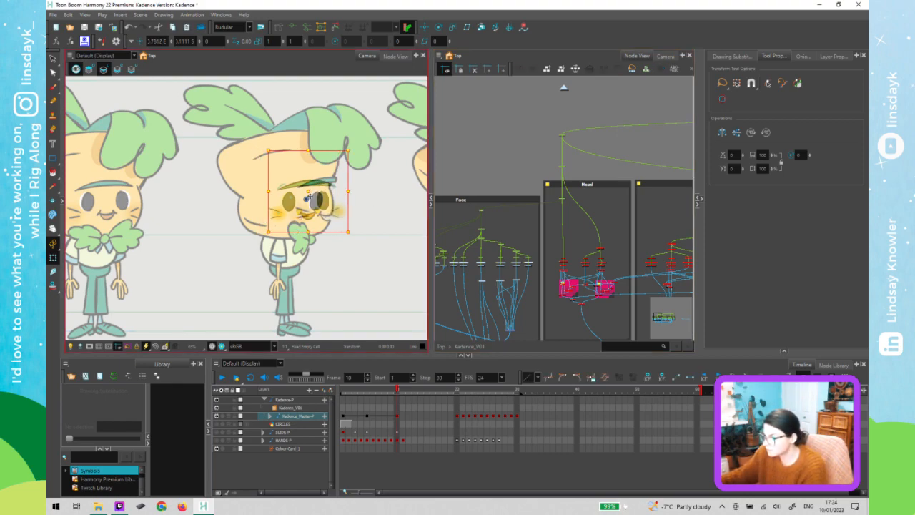
{"action": "key", "text": "Right"}
{"action": "key", "text": "Right"}
{"action": "key", "text": "Right"}
{"action": "key", "text": "Right"}
{"action": "key", "text": "Right"}
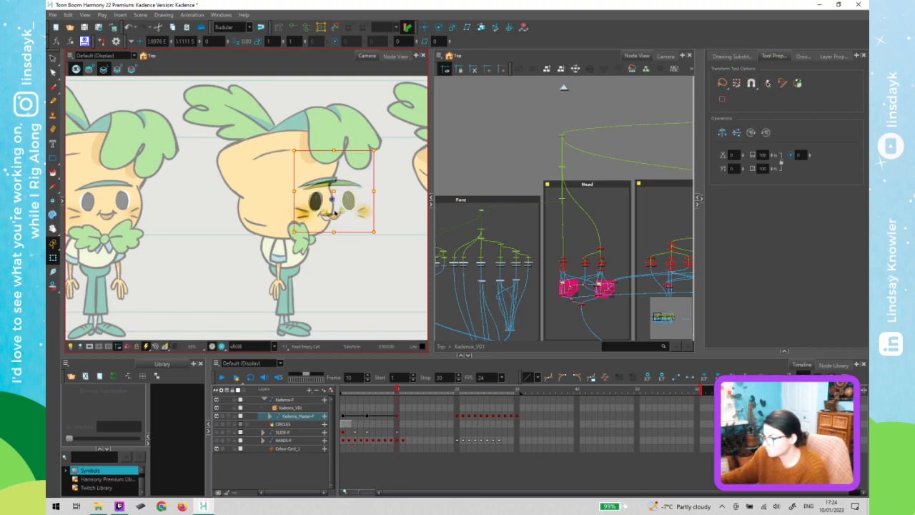
Fine-tune the whole face slightly up and right against the reference, keeping it unrotated, and clear the selection
{"action": "scroll", "coordinate": [352, 205], "scroll_direction": "up", "scroll_amount": 4}
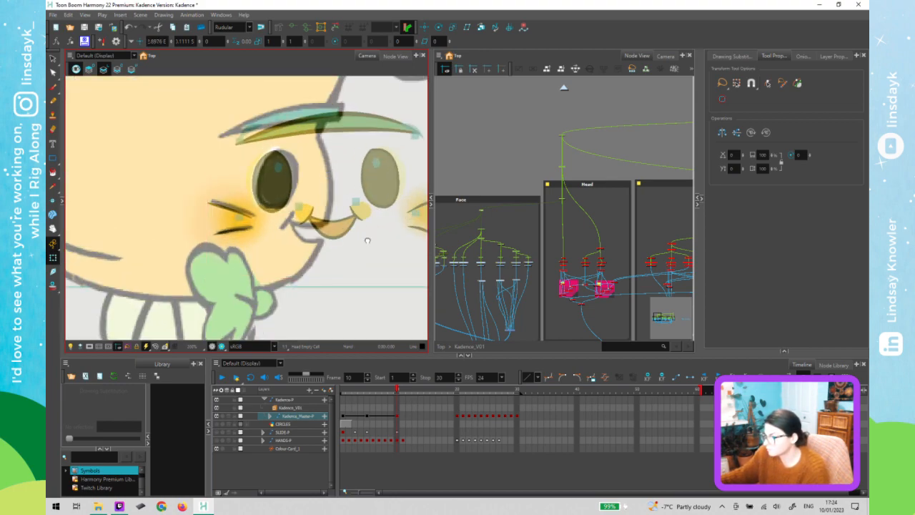
{"action": "scroll", "coordinate": [347, 266], "scroll_direction": "down", "scroll_amount": 2}
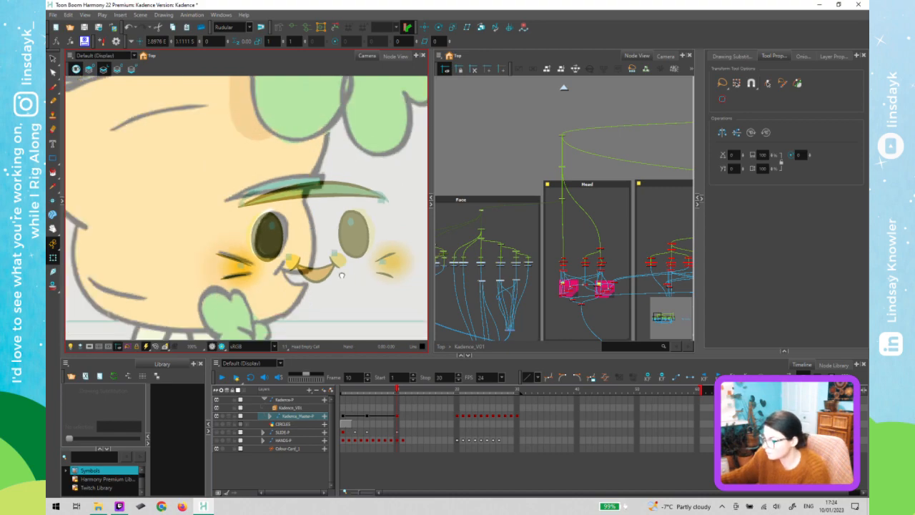
{"action": "scroll", "coordinate": [342, 275], "scroll_direction": "down", "scroll_amount": 4}
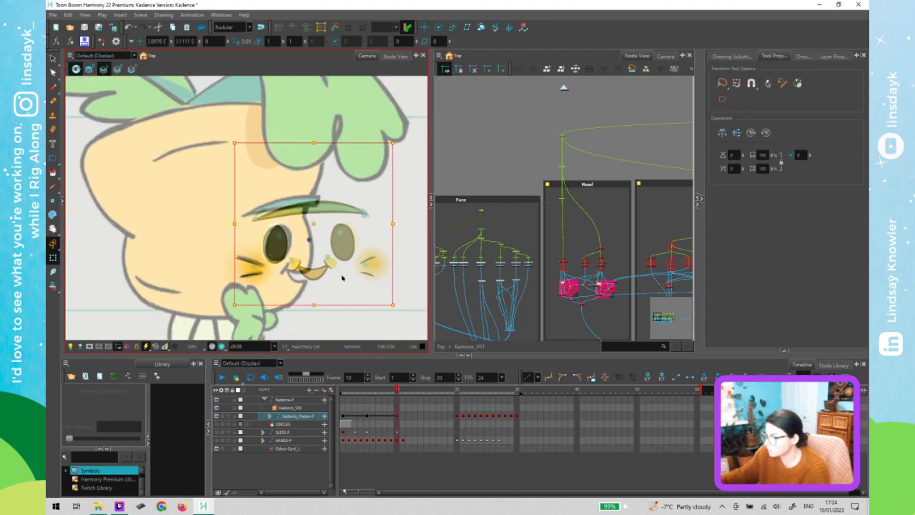
{"action": "mouse_move", "coordinate": [390, 306]}
{"action": "left_mouse_down"}
{"action": "mouse_move", "coordinate": [395, 275]}
{"action": "mouse_move", "coordinate": [396, 303]}
{"action": "left_mouse_up"}
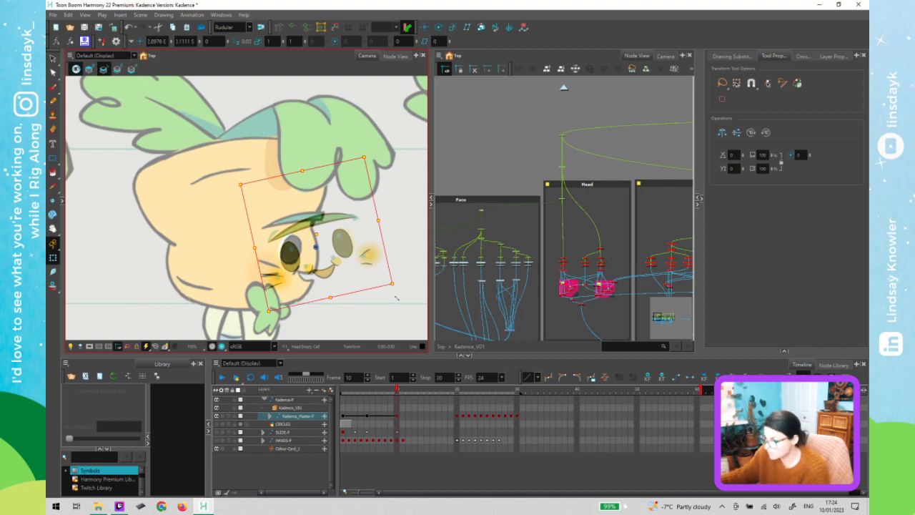
{"action": "key", "text": "ctrl+z"}
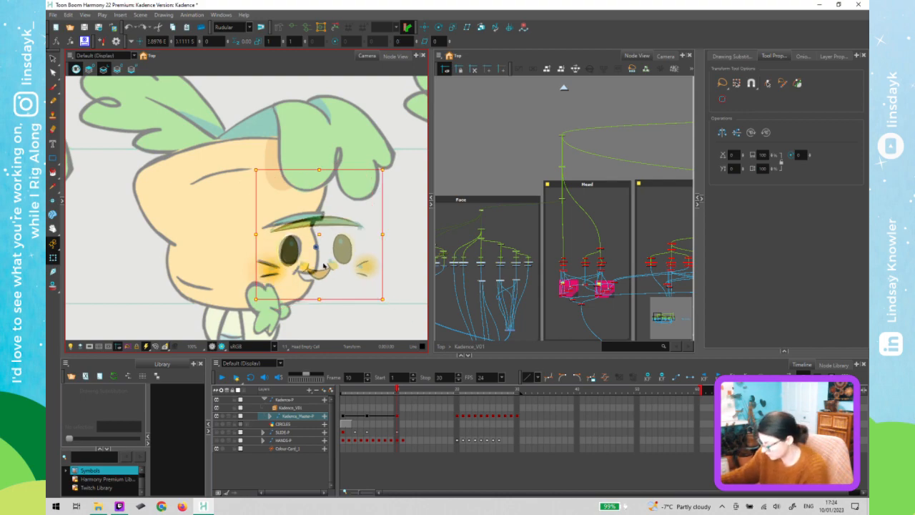
{"action": "key", "text": "Up"}
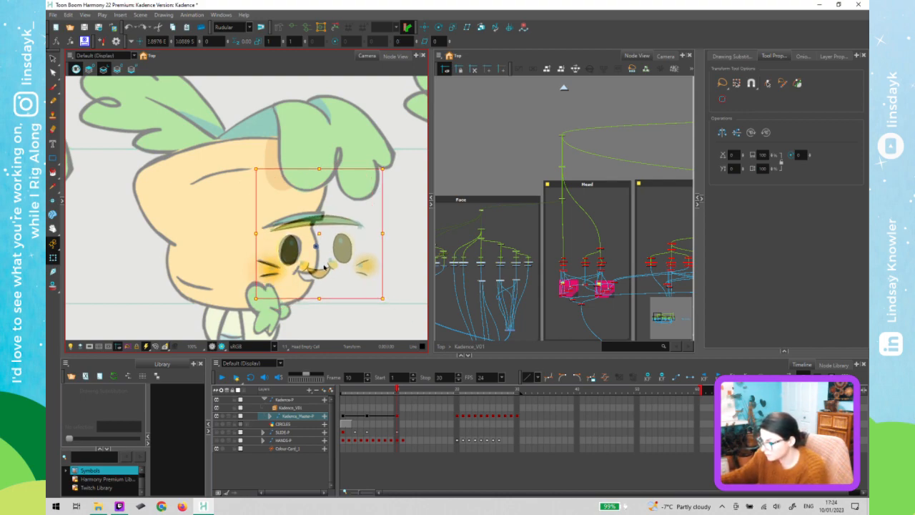
{"action": "key", "text": "Right"}
{"action": "key", "text": "Up"}
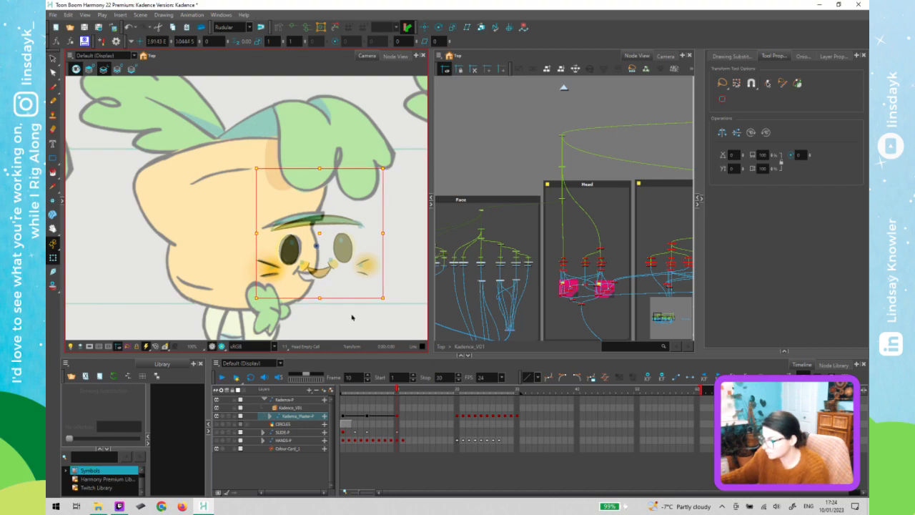
{"action": "left_click", "coordinate": [351, 313]}
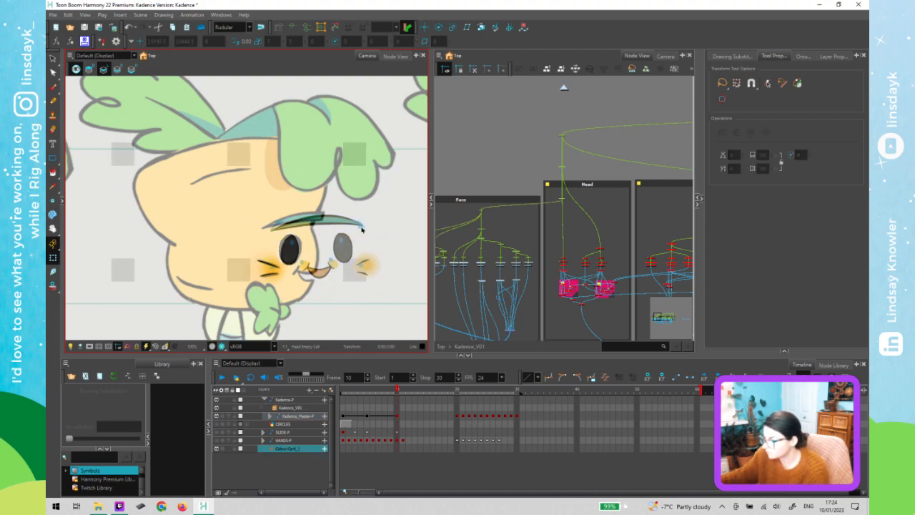
Check which facial features the mouth and eye parent pegs in the Face backdrop control and compare them with the reference
{"action": "left_click", "coordinate": [472, 202]}
{"action": "left_click_drag", "start_coordinate": [546, 231], "coordinate": [637, 222]}
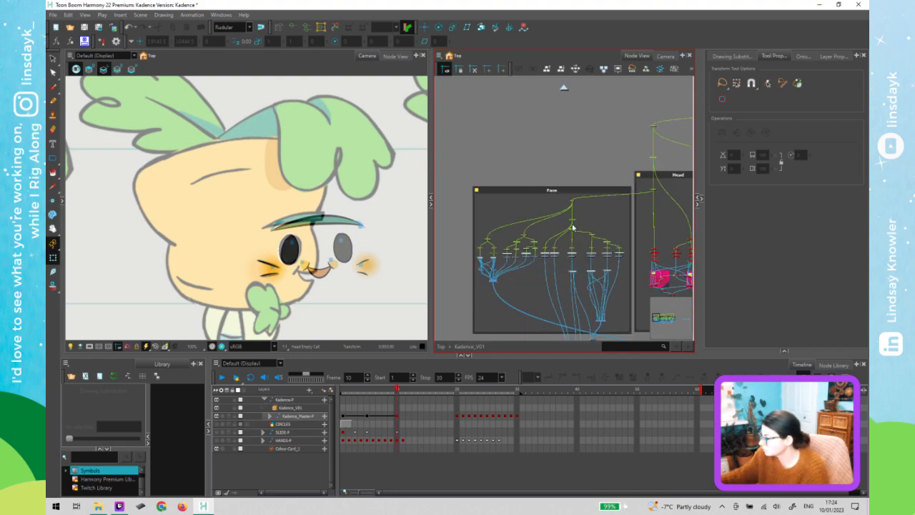
{"action": "left_click", "coordinate": [572, 228]}
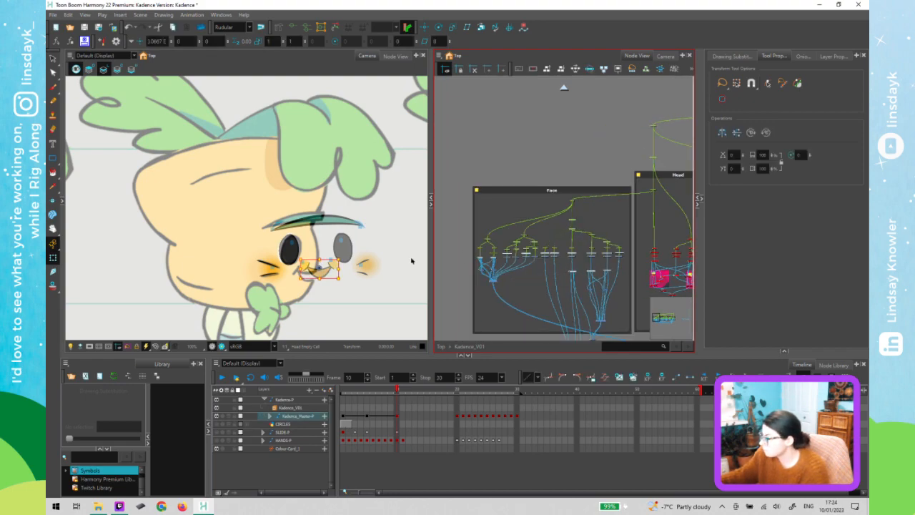
{"action": "left_click", "coordinate": [488, 242]}
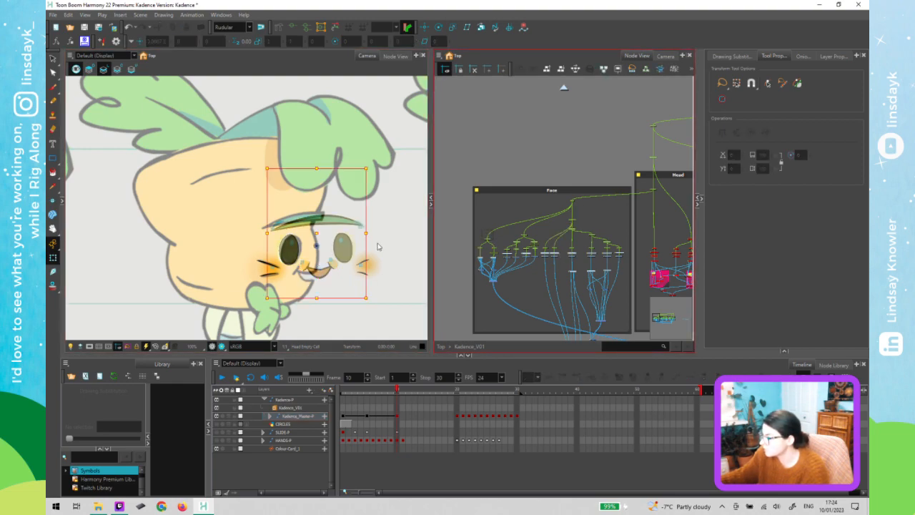
{"action": "scroll", "coordinate": [320, 256], "scroll_direction": "up", "scroll_amount": 5}
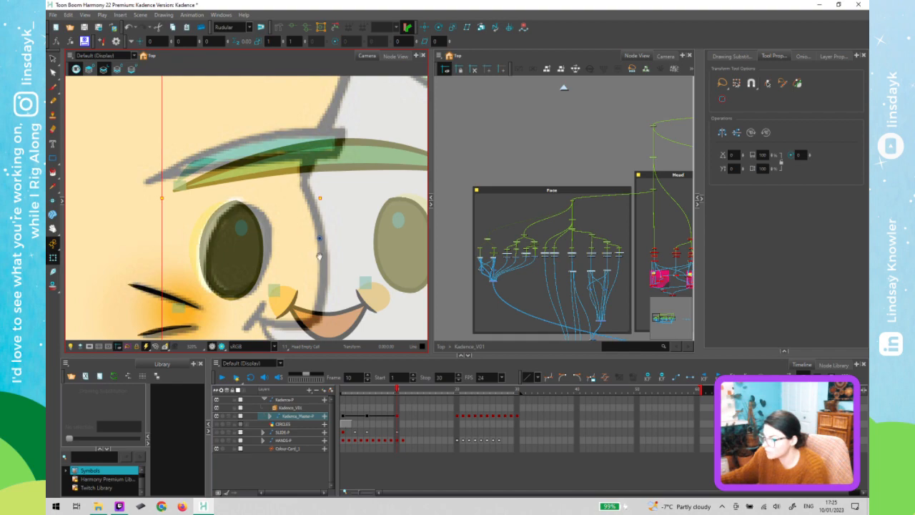
{"action": "left_click_drag", "start_coordinate": [319, 241], "coordinate": [281, 193]}
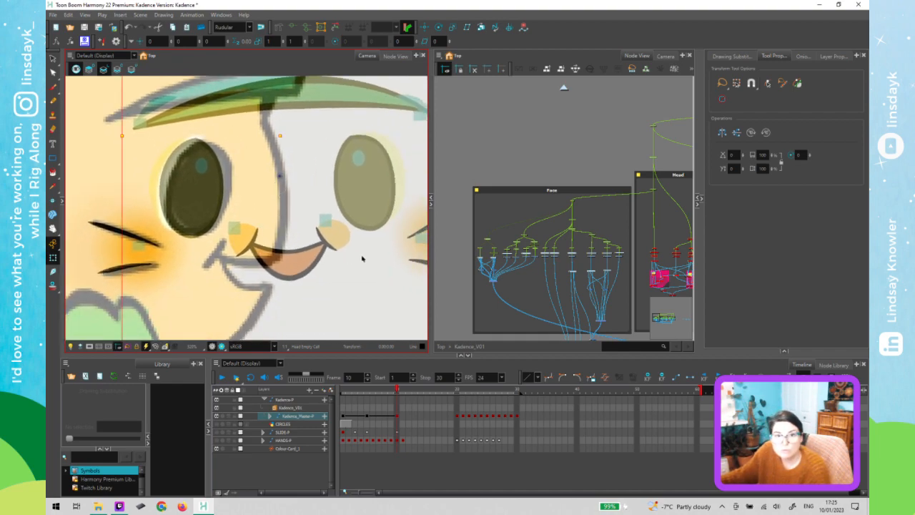
{"action": "scroll", "coordinate": [478, 261], "scroll_direction": "up", "scroll_amount": 3}
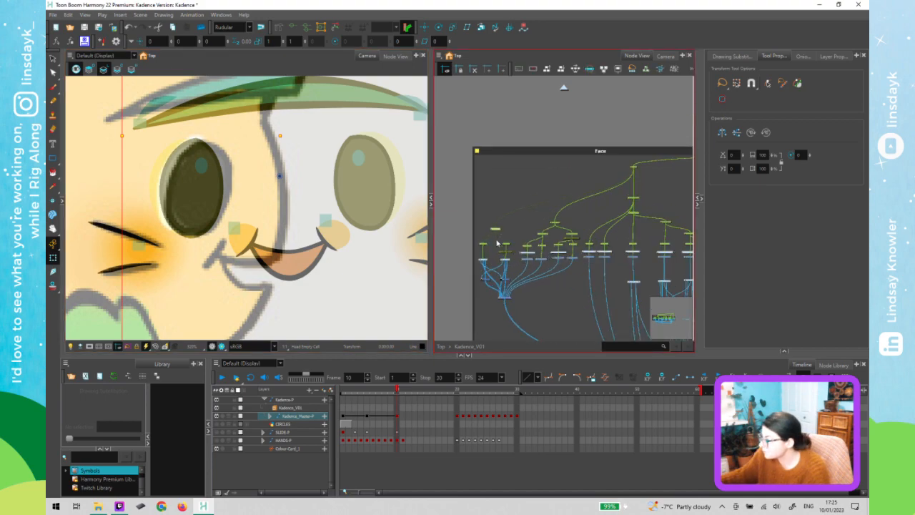
Show the near eye's deformation controls and reshape the eye white's front and top edges to match the side-view reference
{"action": "left_click_drag", "start_coordinate": [485, 246], "coordinate": [488, 248]}
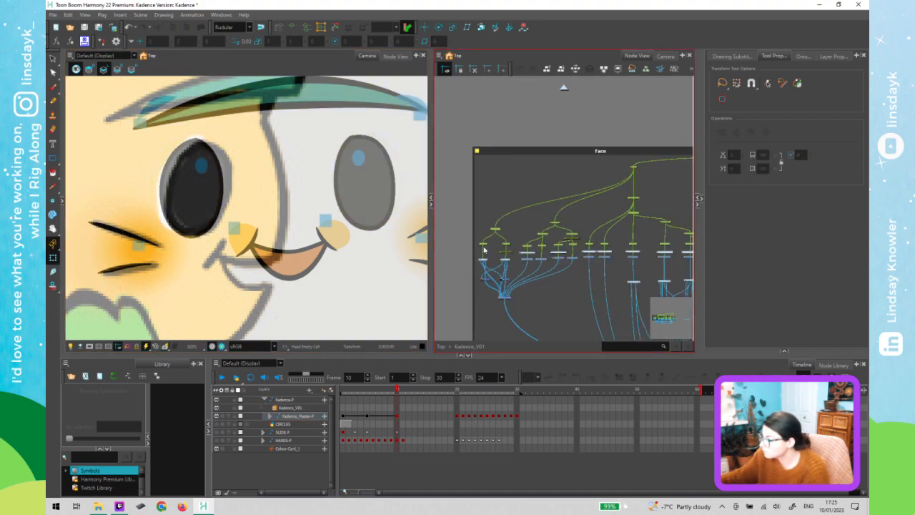
{"action": "left_click", "coordinate": [206, 199]}
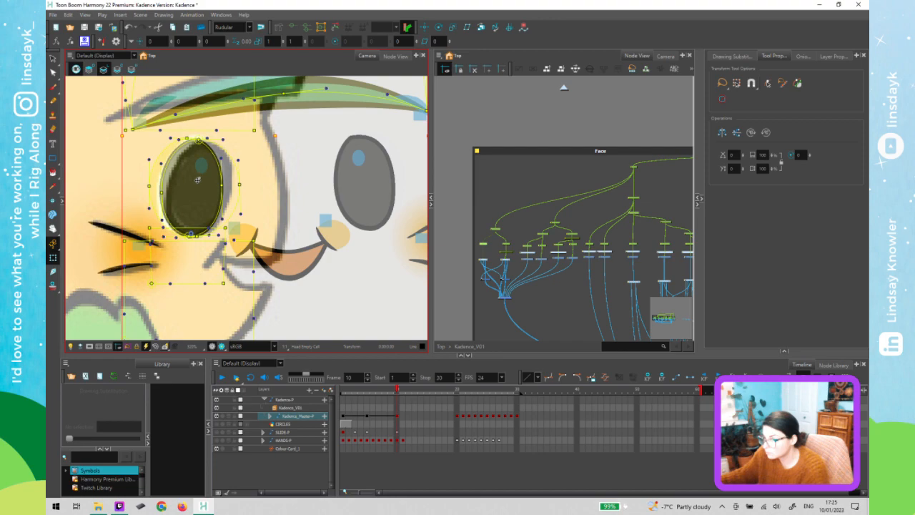
{"action": "left_click", "coordinate": [230, 151]}
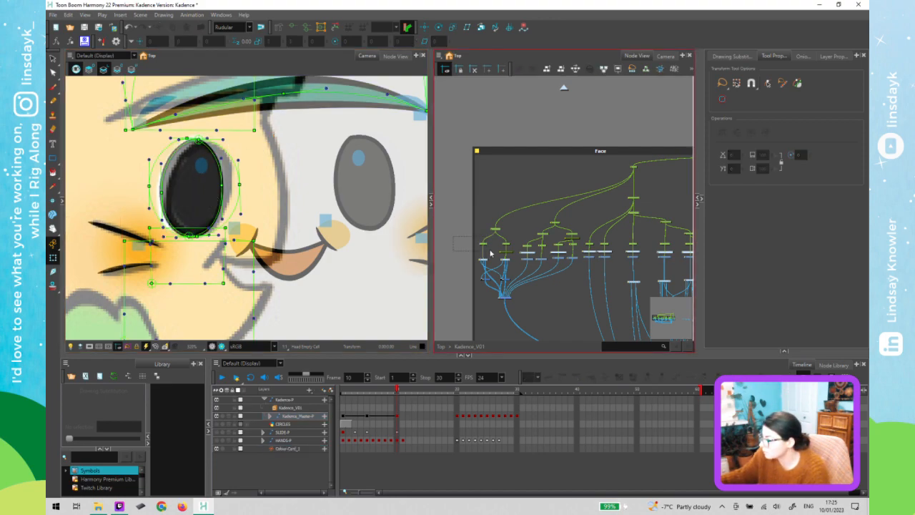
{"action": "left_click", "coordinate": [197, 210]}
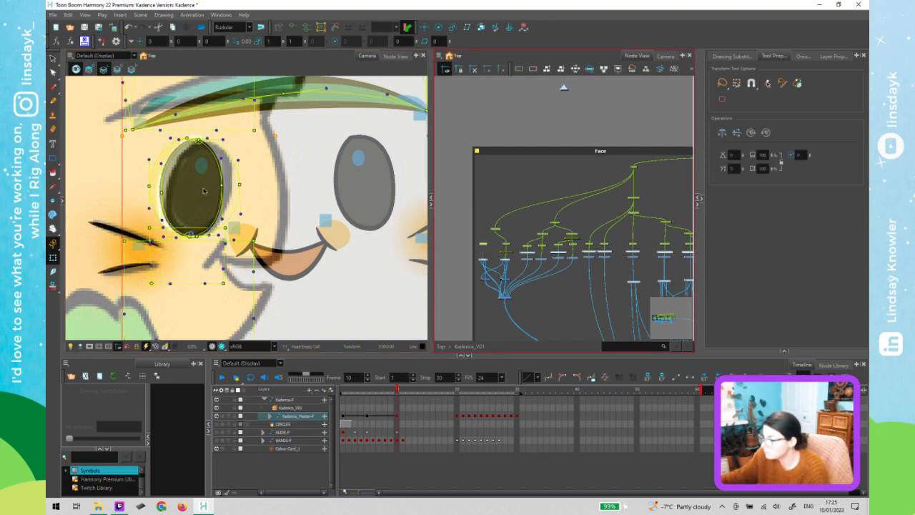
{"action": "left_click", "coordinate": [206, 129]}
{"action": "scroll", "coordinate": [211, 178], "scroll_direction": "up", "scroll_amount": 5}
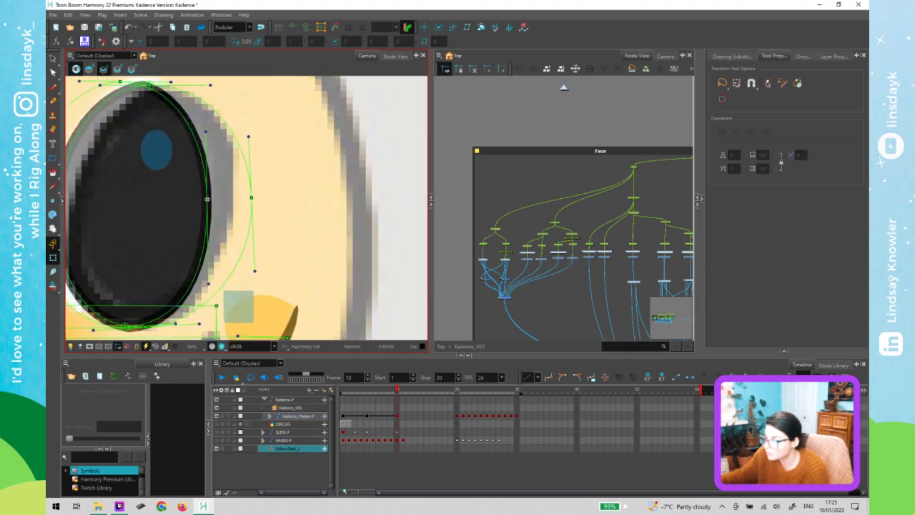
{"action": "left_click", "coordinate": [123, 124]}
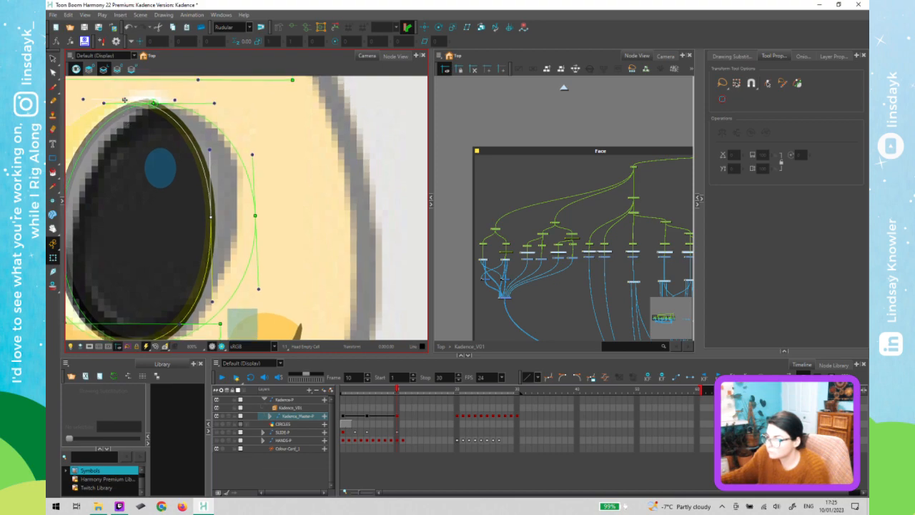
{"action": "left_click_drag", "start_coordinate": [125, 100], "coordinate": [146, 104]}
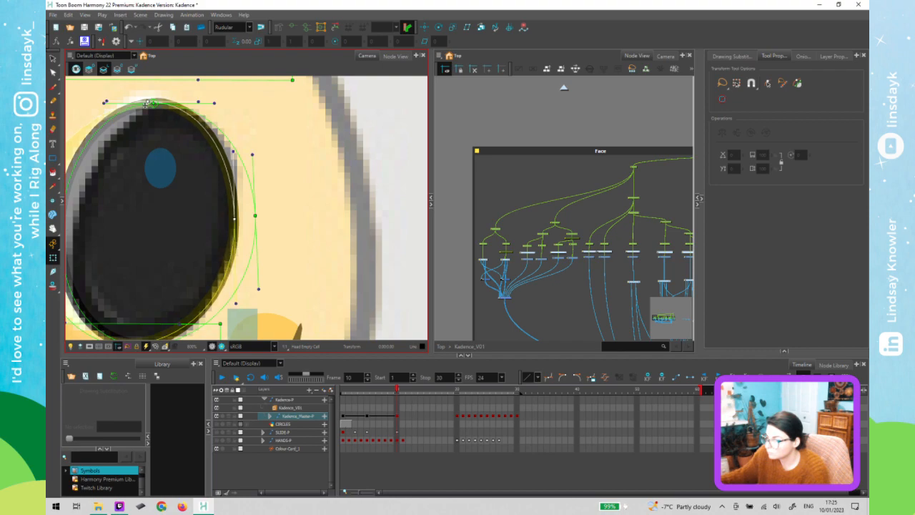
{"action": "key", "text": "1"}
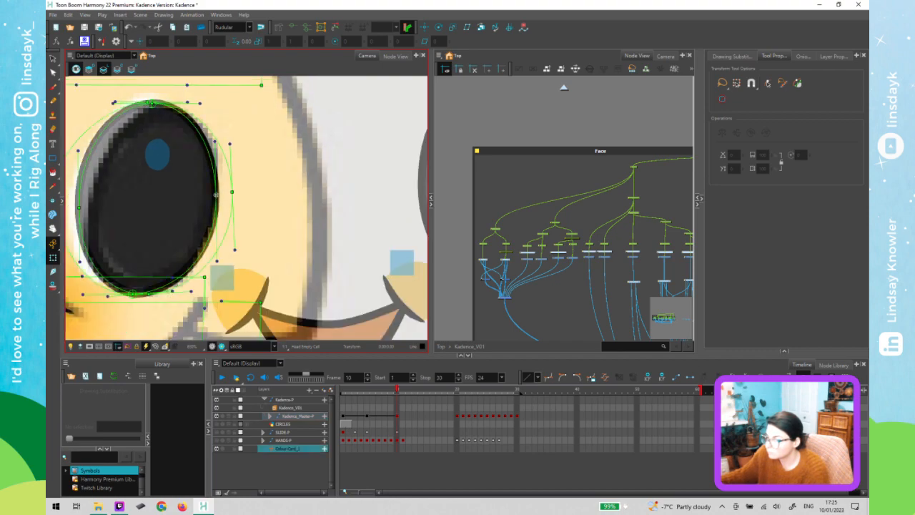
{"action": "left_click_drag", "start_coordinate": [217, 194], "coordinate": [215, 189]}
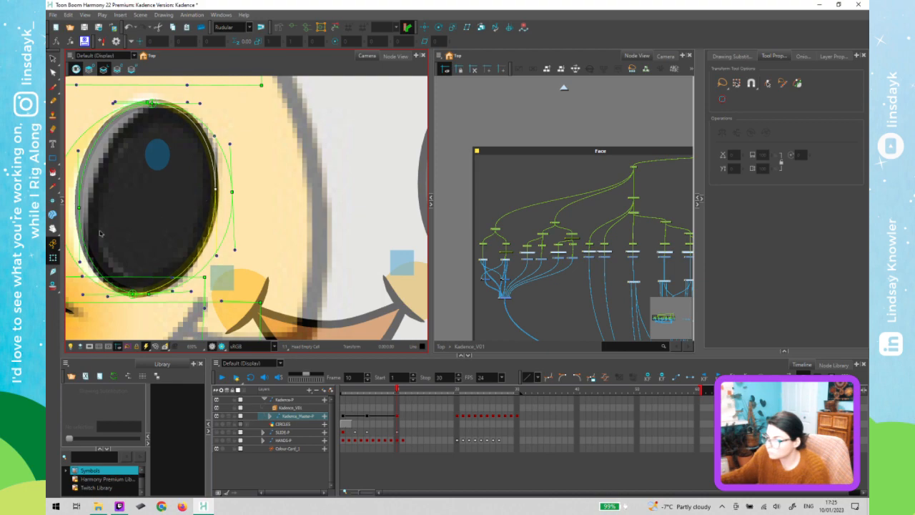
Try shifting the near pupil forward and slightly down inside the eye white, and undo the move
{"action": "left_click", "coordinate": [77, 206]}
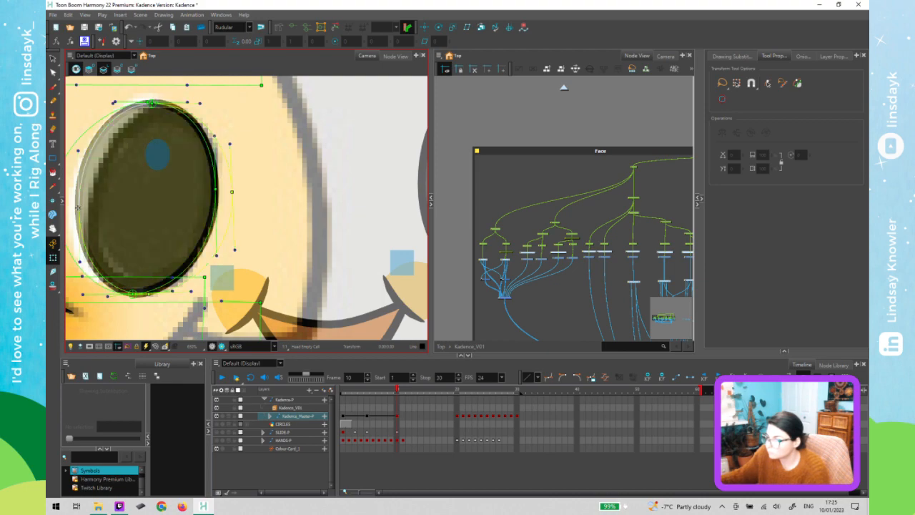
{"action": "left_click", "coordinate": [138, 216]}
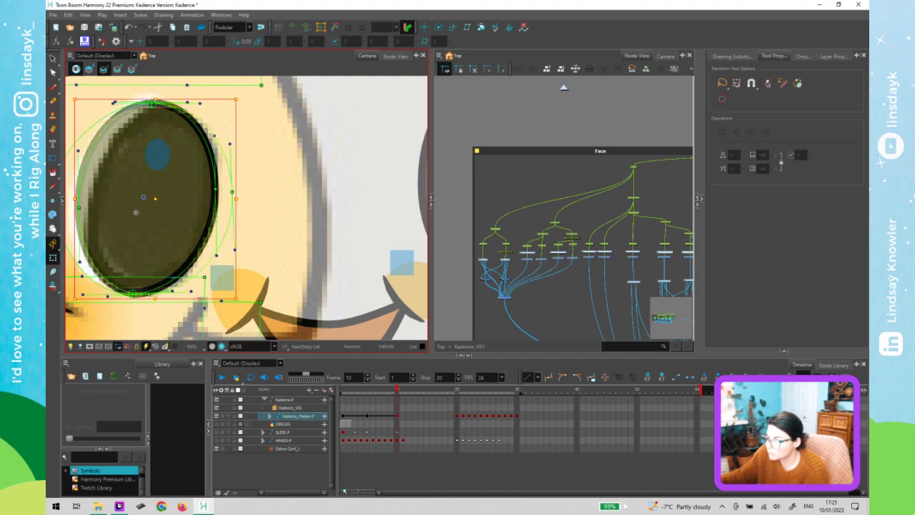
{"action": "left_click_drag", "start_coordinate": [150, 221], "coordinate": [150, 221]}
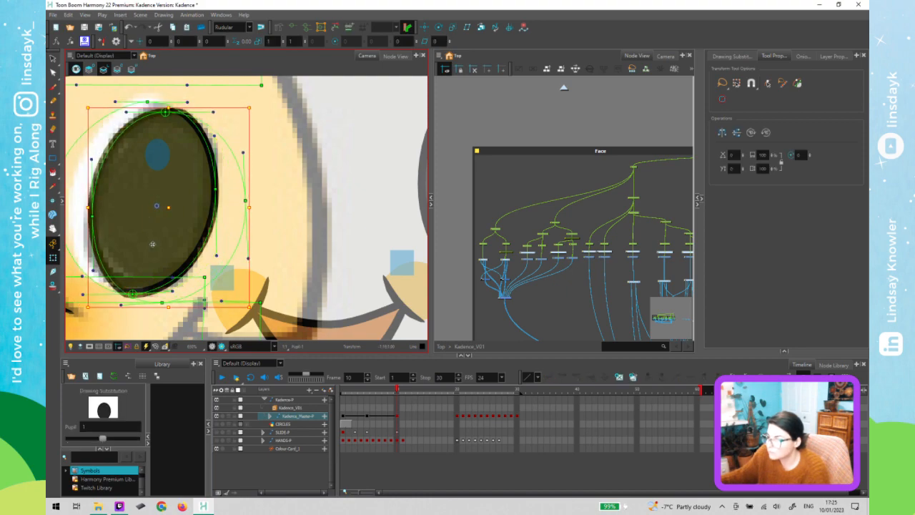
{"action": "key", "text": "ctrl+z"}
Enter the Eye_F group and display only the eye white's deformation controls
{"action": "left_click", "coordinate": [475, 242]}
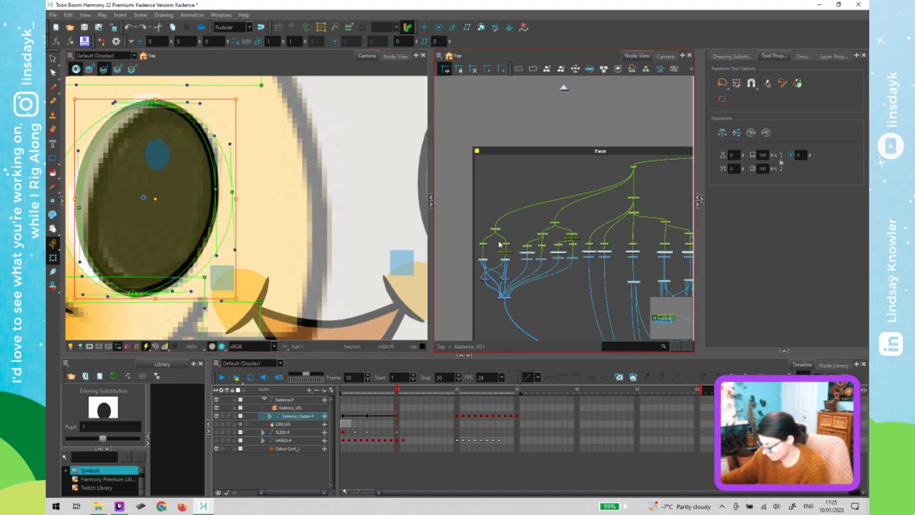
{"action": "key", "text": "o"}
{"action": "left_click", "coordinate": [589, 201]}
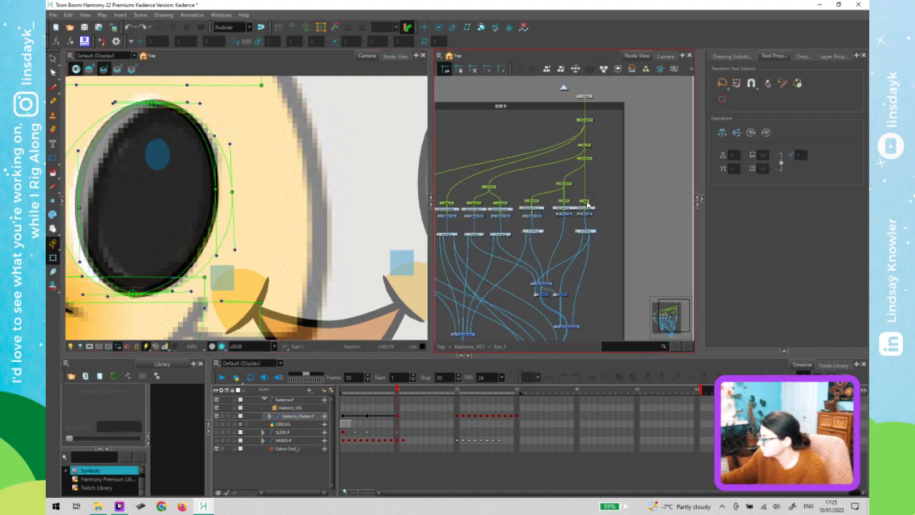
{"action": "left_click", "coordinate": [286, 201]}
{"action": "key", "text": "space"}
{"action": "left_click_drag", "start_coordinate": [247, 204], "coordinate": [293, 196]}
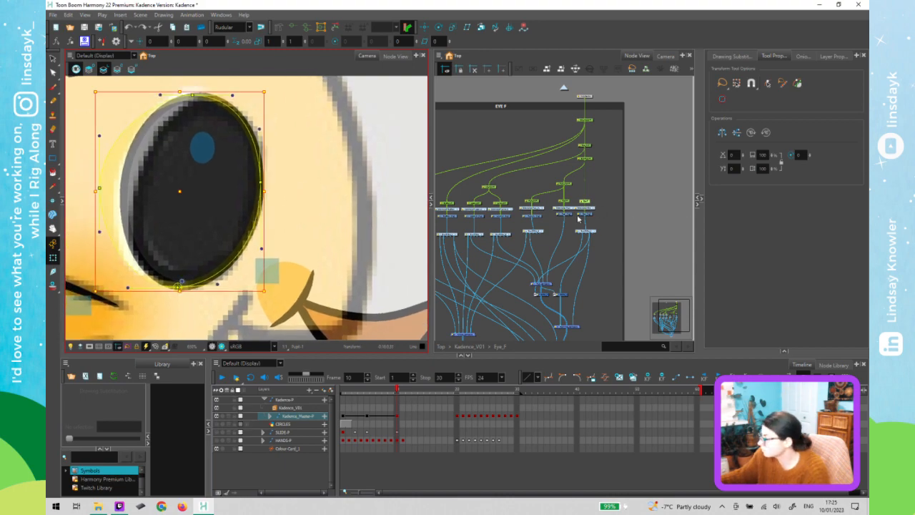
{"action": "scroll", "coordinate": [577, 218], "scroll_direction": "up", "scroll_amount": 5}
{"action": "left_click", "coordinate": [186, 201]}
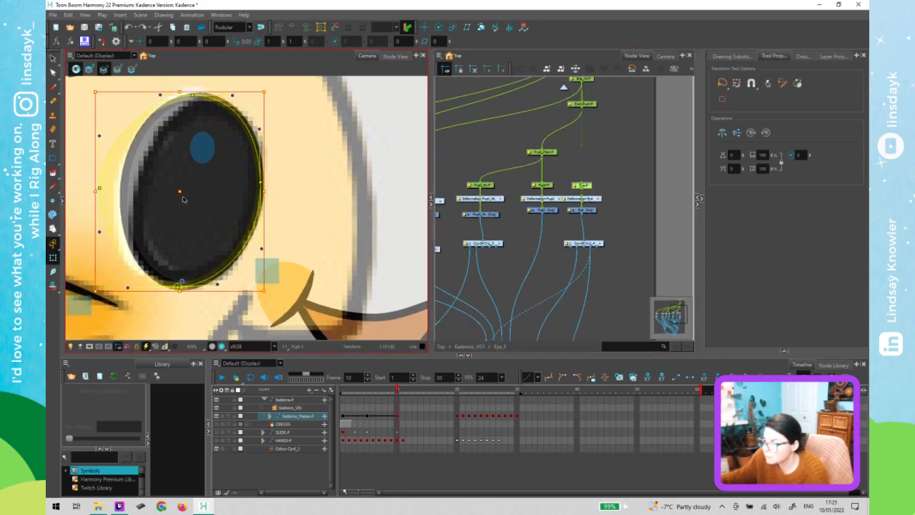
Reshape the eye white's deformer by pulling in its rear point and refining the front, top and bottom curves against the reference
{"action": "left_click", "coordinate": [101, 188]}
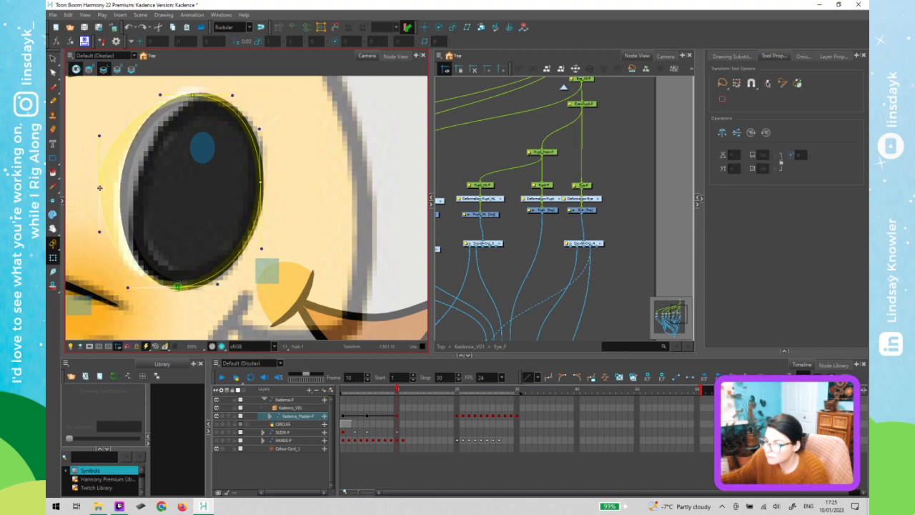
{"action": "left_click_drag", "start_coordinate": [113, 189], "coordinate": [116, 189]}
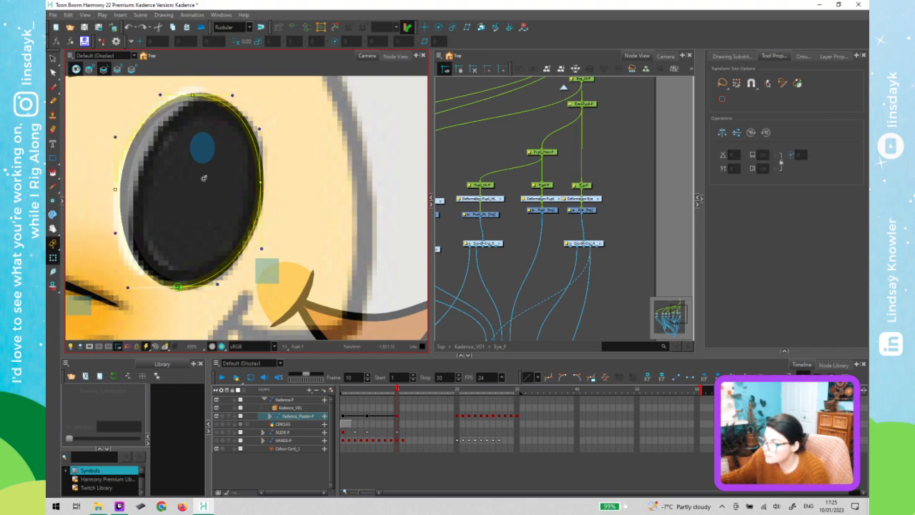
{"action": "left_click_drag", "start_coordinate": [262, 182], "coordinate": [264, 181]}
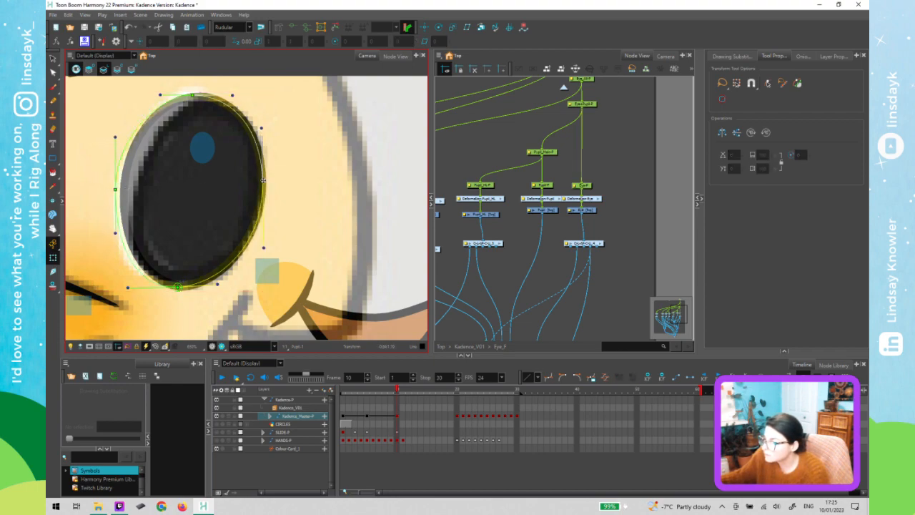
{"action": "left_click_drag", "start_coordinate": [192, 94], "coordinate": [195, 95]}
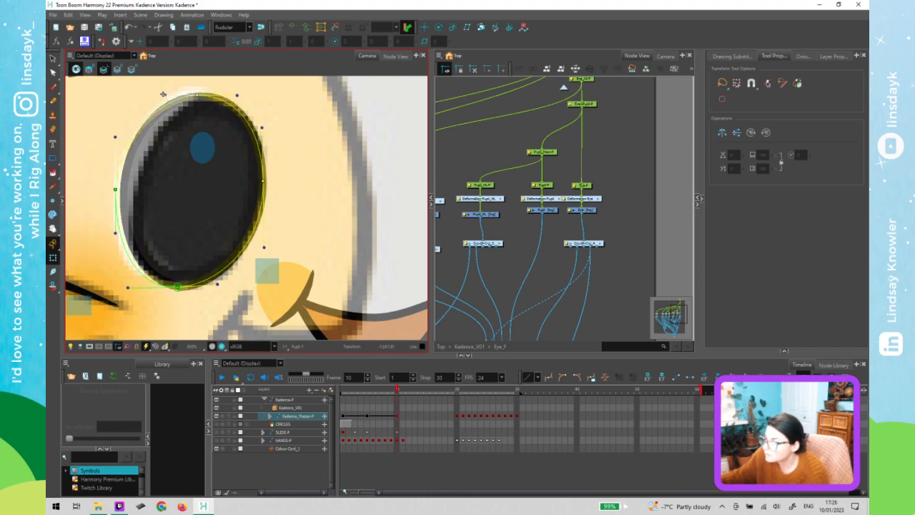
{"action": "left_click_drag", "start_coordinate": [198, 93], "coordinate": [197, 91]}
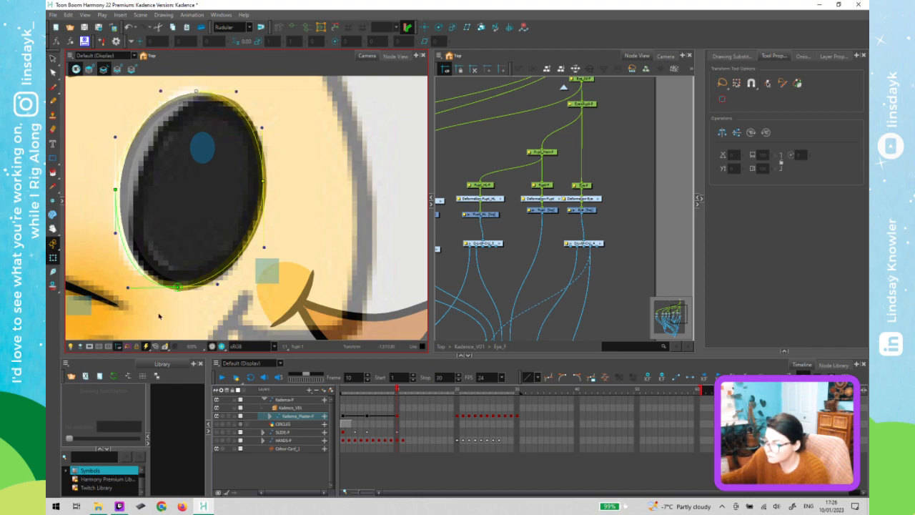
{"action": "left_click_drag", "start_coordinate": [128, 287], "coordinate": [124, 287]}
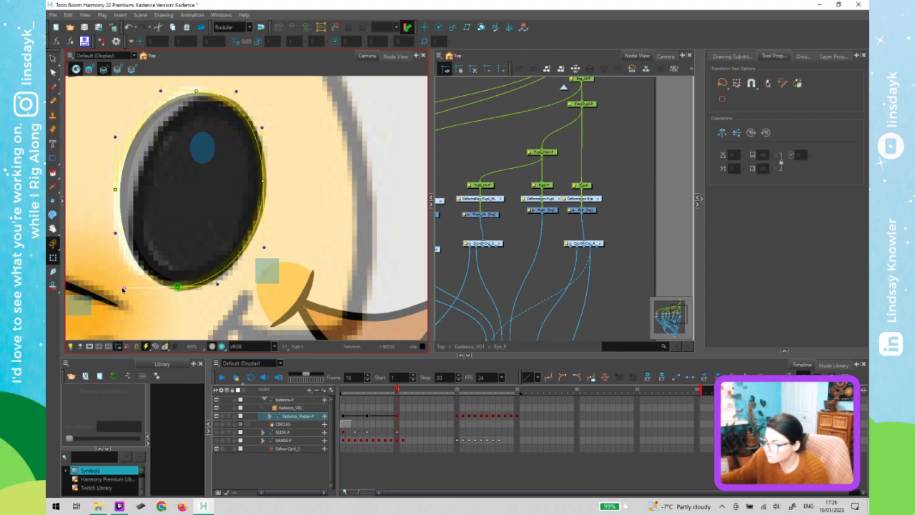
{"action": "left_click_drag", "start_coordinate": [218, 284], "coordinate": [221, 284]}
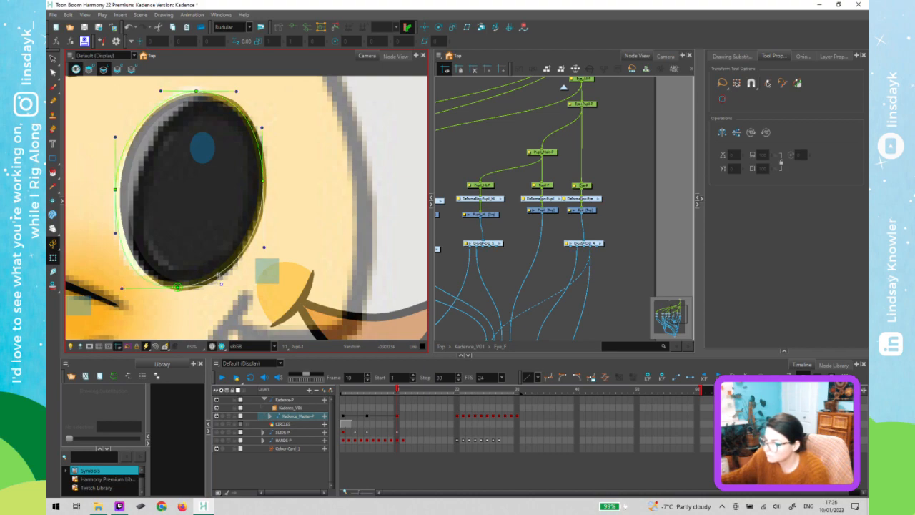
Move the near pupil slightly forward and down inside the eye white
{"action": "left_click", "coordinate": [193, 223]}
{"action": "left_click_drag", "start_coordinate": [193, 223], "coordinate": [200, 228]}
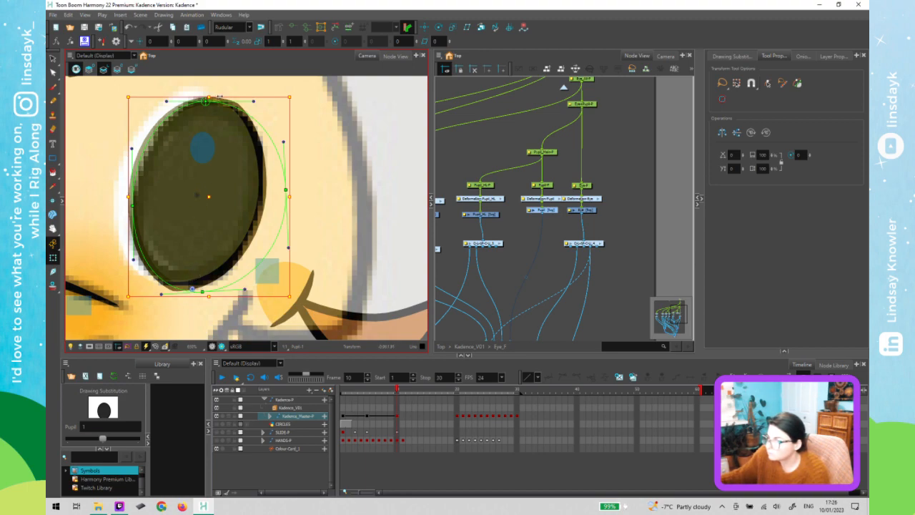
Try skewing the near pupil and rotating it slightly clockwise, and undo both changes
{"action": "left_click_drag", "start_coordinate": [222, 96], "coordinate": [231, 97]}
{"action": "key", "text": "ctrl+z"}
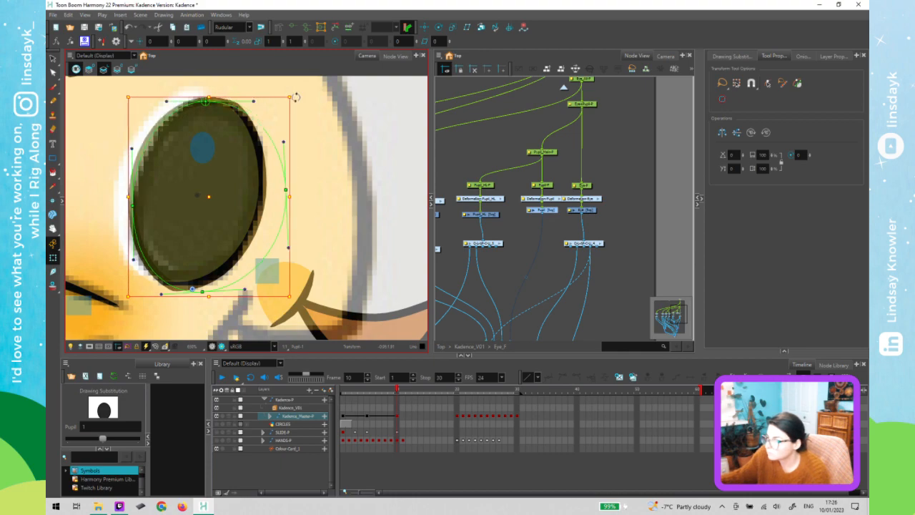
{"action": "left_click_drag", "start_coordinate": [297, 95], "coordinate": [313, 96]}
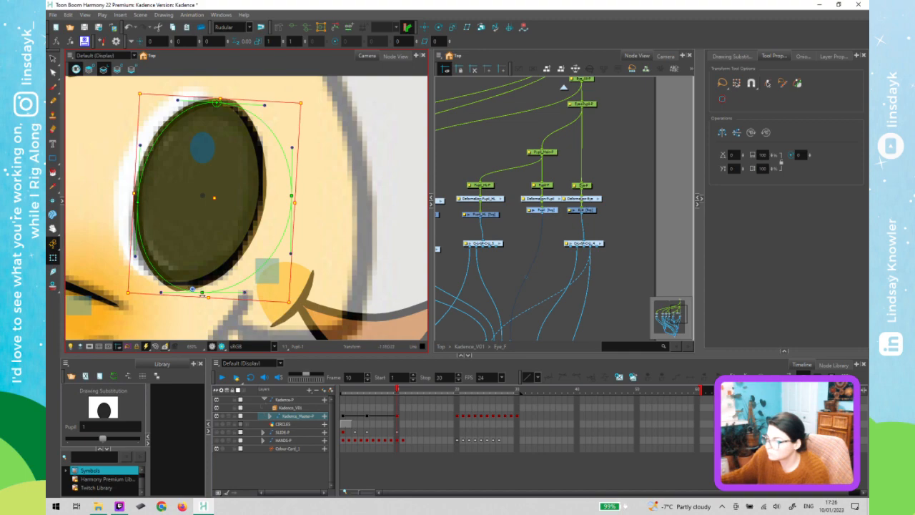
{"action": "left_click_drag", "start_coordinate": [202, 293], "coordinate": [202, 292]}
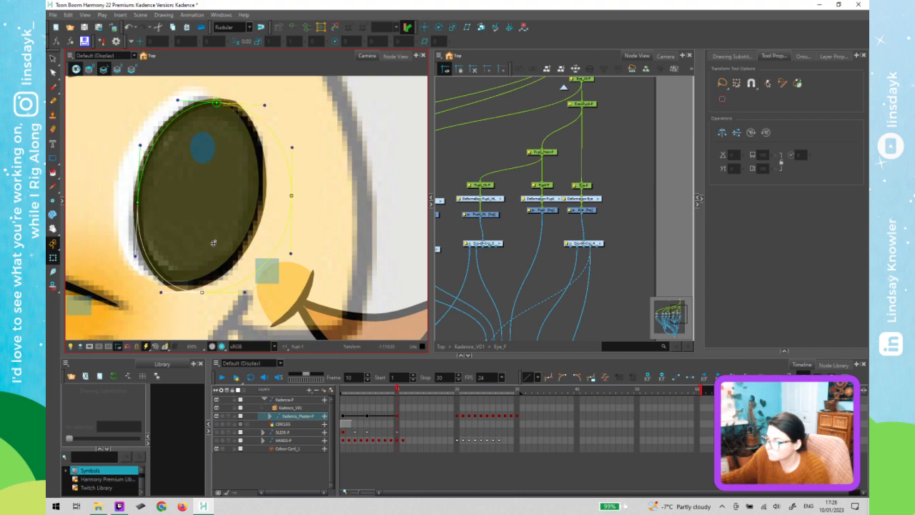
{"action": "key", "text": "ctrl+z"}
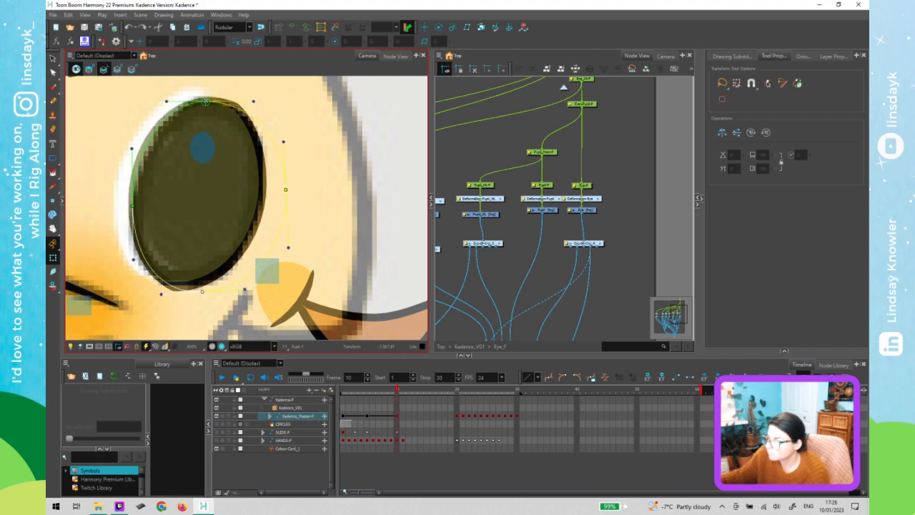
Adjust the pupil deformer's top and rear points to follow the reference pupil's outline
{"action": "left_click_drag", "start_coordinate": [207, 101], "coordinate": [212, 100]}
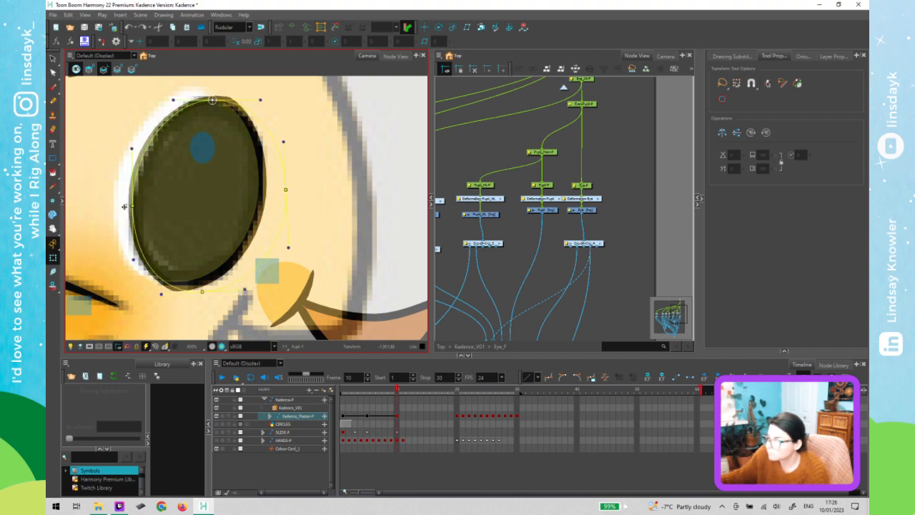
{"action": "left_click_drag", "start_coordinate": [133, 205], "coordinate": [136, 207]}
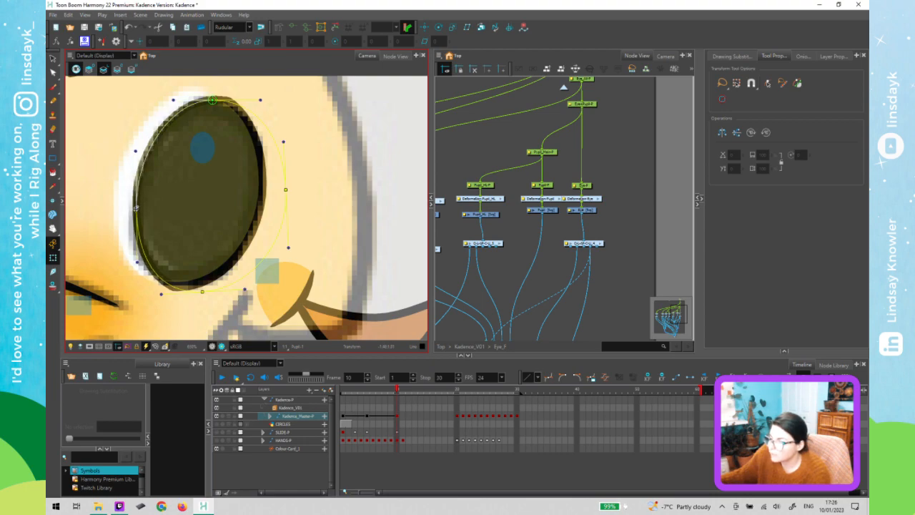
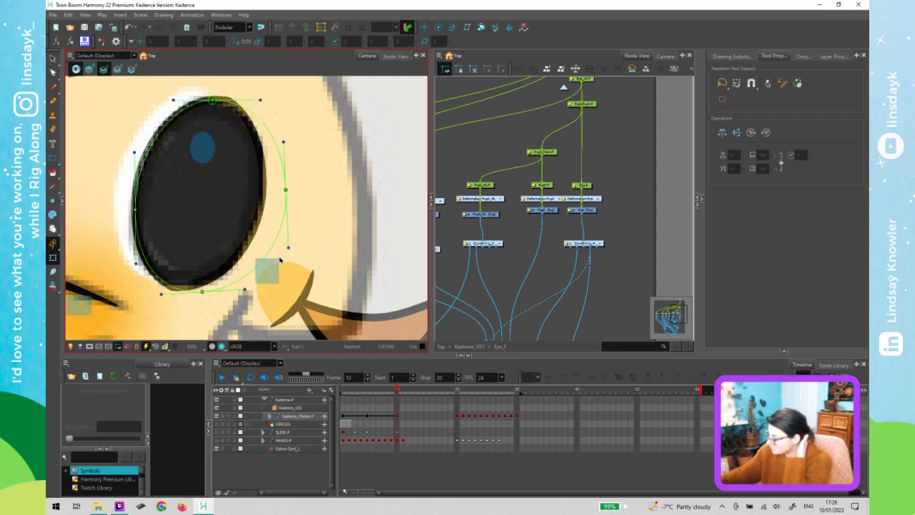
Reshape the near cheek's dimple lines with their deformers, pulling in the lower line's rear end to follow the reference
{"action": "scroll", "coordinate": [279, 247], "scroll_direction": "down", "scroll_amount": 4}
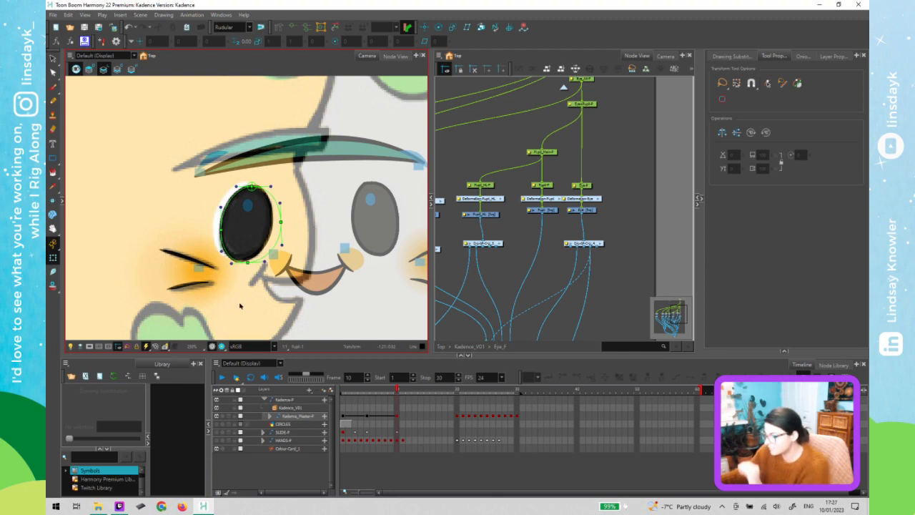
{"action": "left_click", "coordinate": [183, 286]}
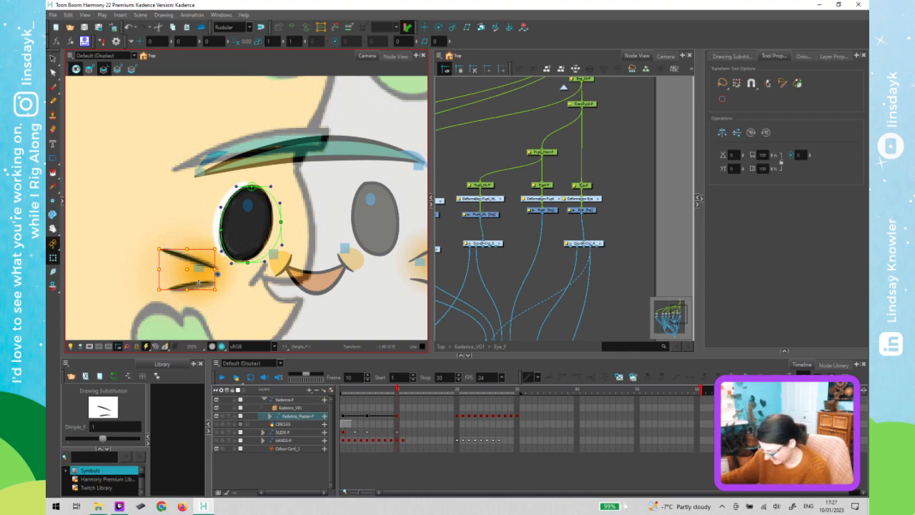
{"action": "scroll", "coordinate": [201, 287], "scroll_direction": "up", "scroll_amount": 2}
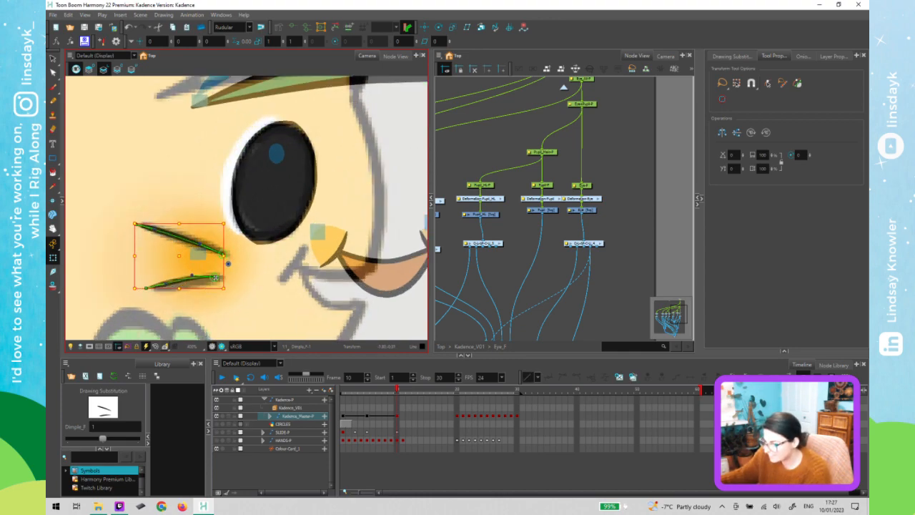
{"action": "key", "text": "Escape"}
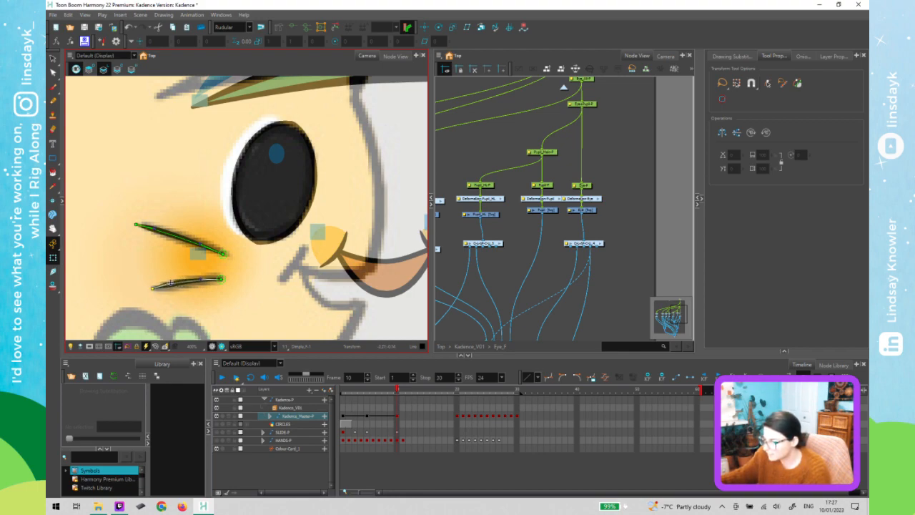
{"action": "scroll", "coordinate": [218, 298], "scroll_direction": "down", "scroll_amount": 1}
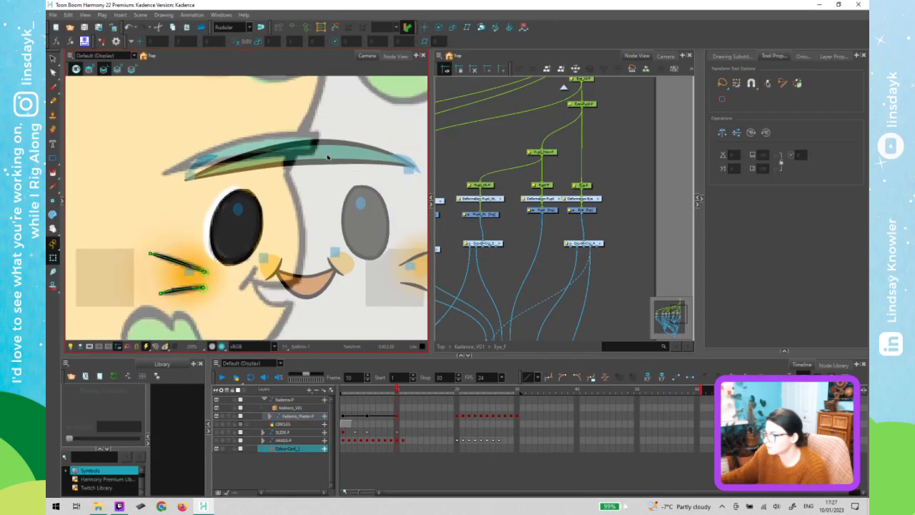
Move the near eyebrow up slightly and rotate it a little clockwise to line up with the reference brow
{"action": "left_click", "coordinate": [331, 156]}
{"action": "left_click_drag", "start_coordinate": [332, 156], "coordinate": [331, 147]}
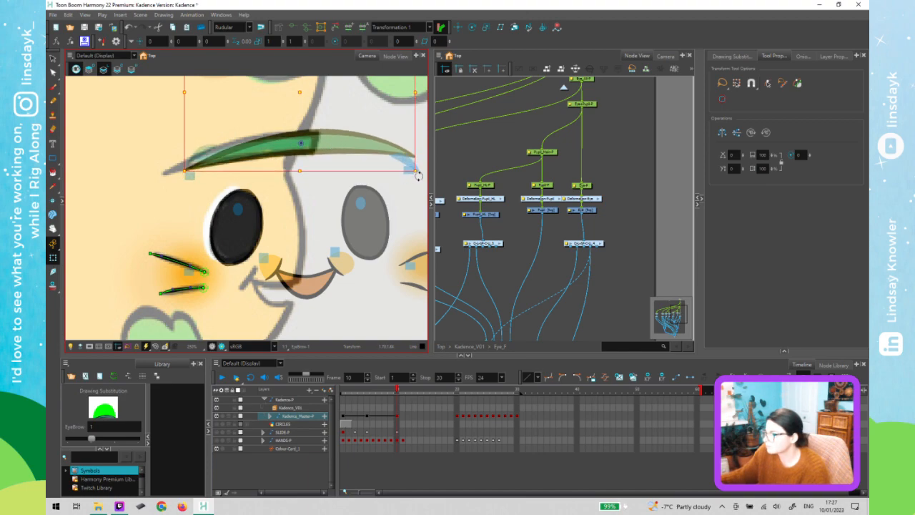
{"action": "left_click_drag", "start_coordinate": [418, 176], "coordinate": [418, 182]}
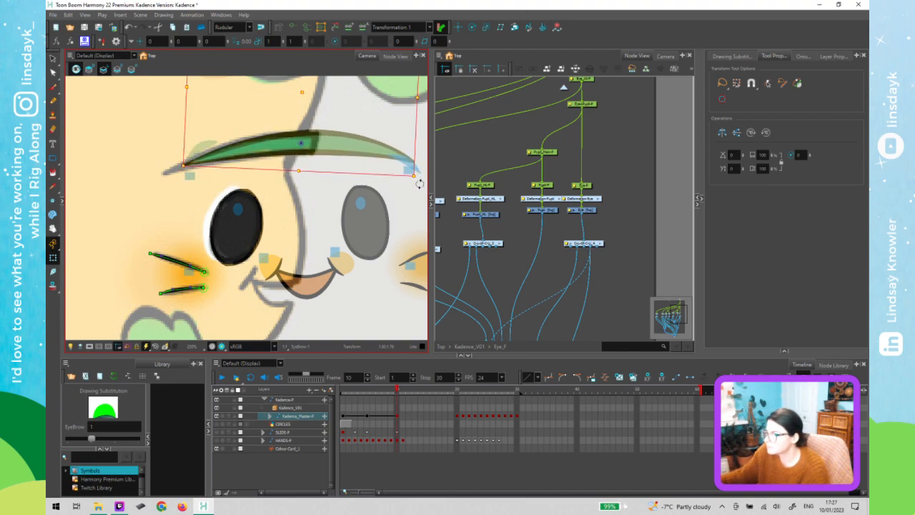
Reshape the eyebrow's deformer by extending the rear tip to the reference and pulling the front tip and lower middle point back
{"action": "key", "text": "shift+F11"}
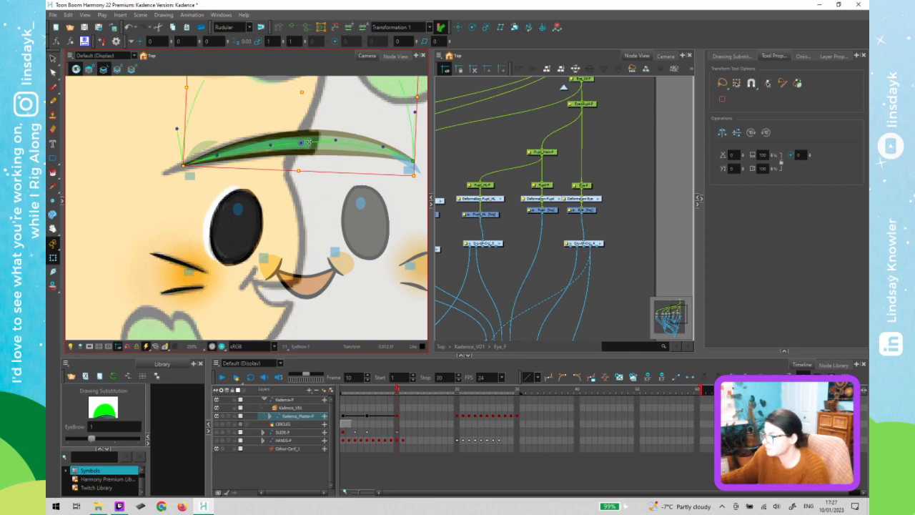
{"action": "left_click", "coordinate": [187, 174]}
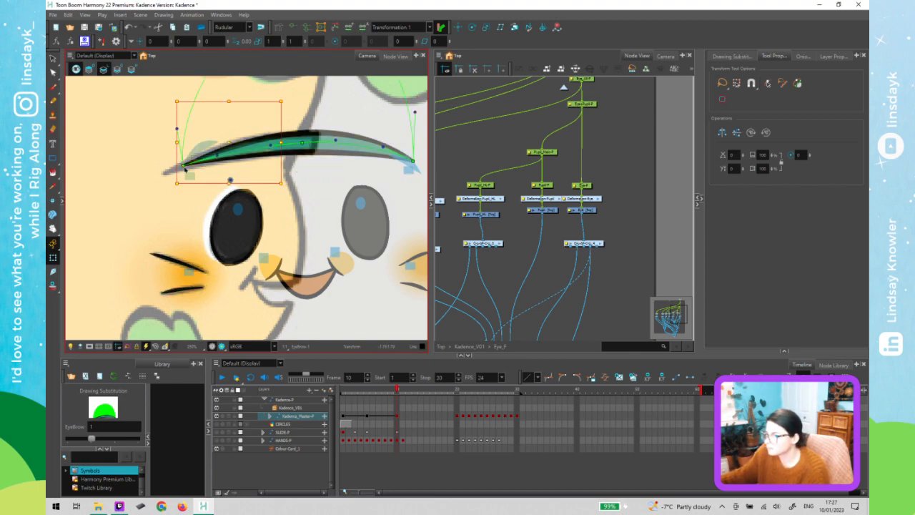
{"action": "left_click", "coordinate": [183, 166]}
{"action": "left_click_drag", "start_coordinate": [175, 166], "coordinate": [163, 176]}
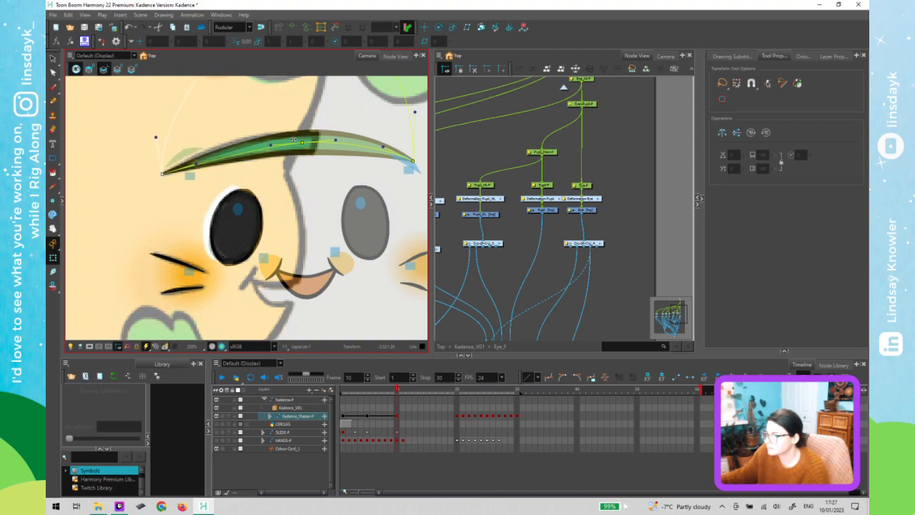
{"action": "left_click_drag", "start_coordinate": [413, 160], "coordinate": [377, 155]}
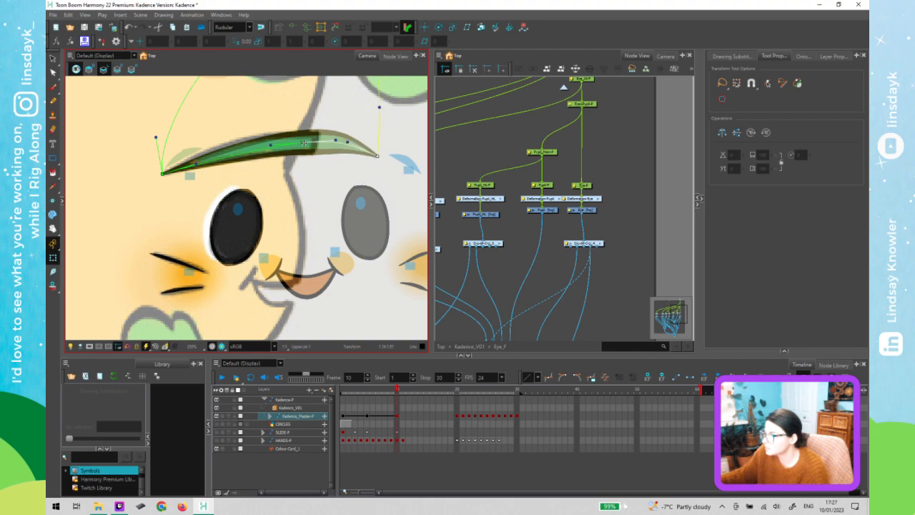
{"action": "left_click_drag", "start_coordinate": [304, 143], "coordinate": [279, 145]}
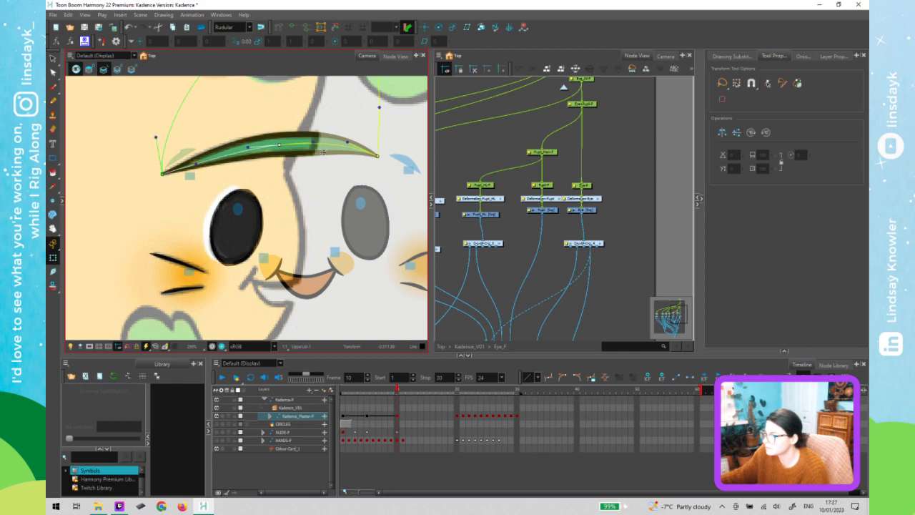
{"action": "left_click_drag", "start_coordinate": [361, 155], "coordinate": [345, 150]}
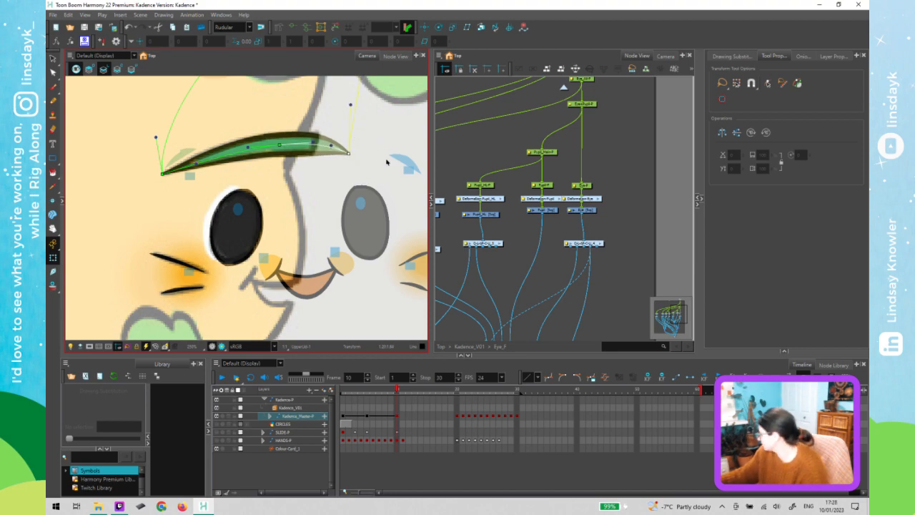
Refine the eyebrow's deformer by shifting its top point back and down and pulling the front tip in slightly
{"action": "key", "text": "shift+z"}
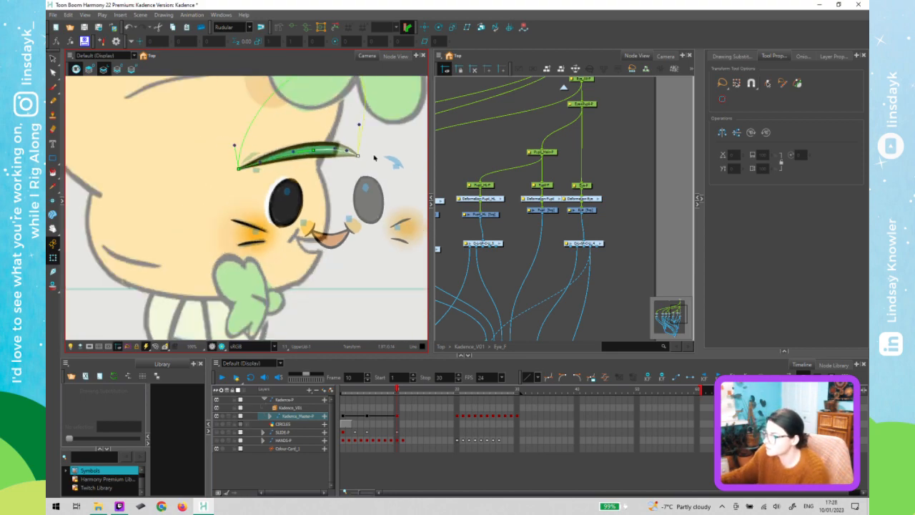
{"action": "left_click_drag", "start_coordinate": [374, 147], "coordinate": [371, 175]}
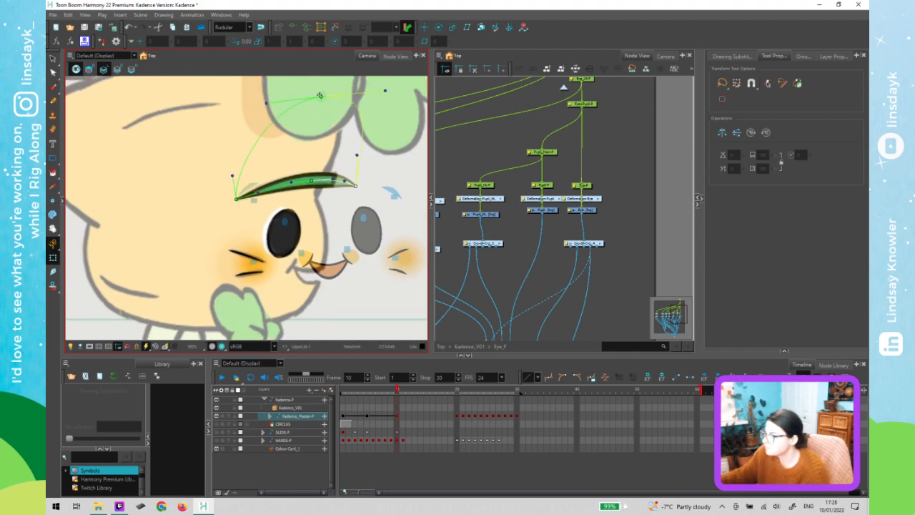
{"action": "left_click_drag", "start_coordinate": [319, 98], "coordinate": [311, 100]}
{"action": "left_click_drag", "start_coordinate": [354, 186], "coordinate": [349, 185]}
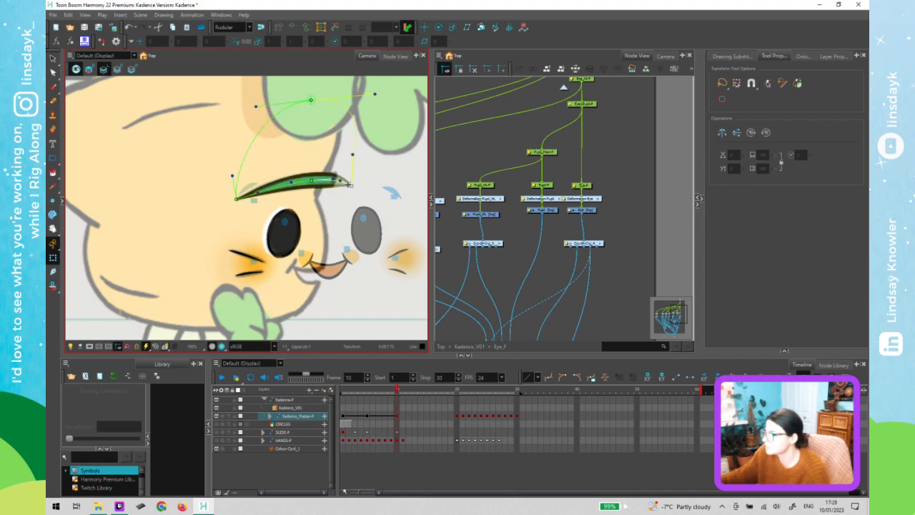
{"action": "left_click", "coordinate": [395, 398]}
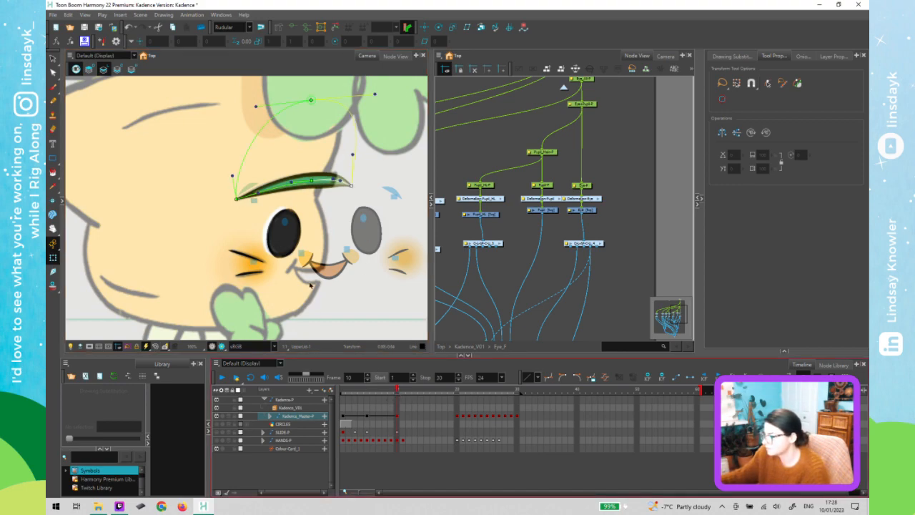
{"action": "left_click", "coordinate": [353, 289]}
Leave the eye group, select the mouth's peg in the Face network, and move the whole mouth slightly back and down
{"action": "left_click", "coordinate": [564, 91]}
{"action": "left_click", "coordinate": [563, 89]}
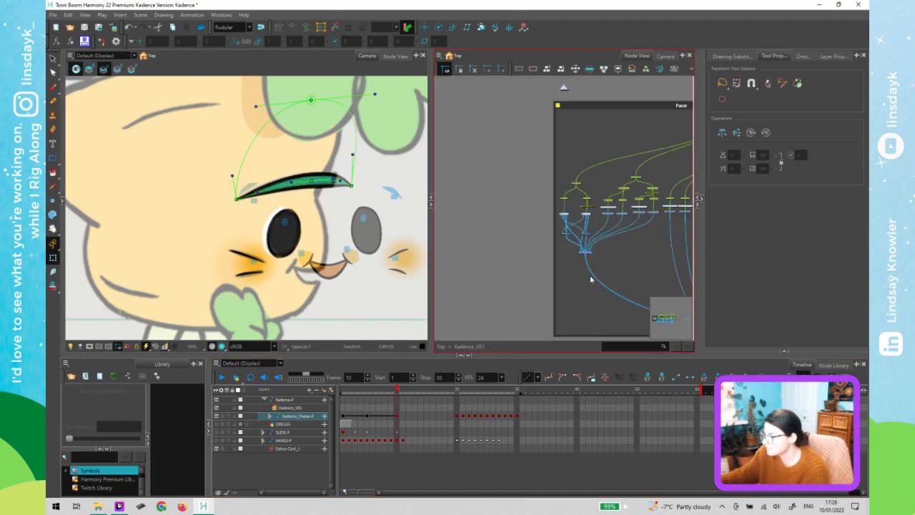
{"action": "left_click_drag", "start_coordinate": [584, 276], "coordinate": [454, 279]}
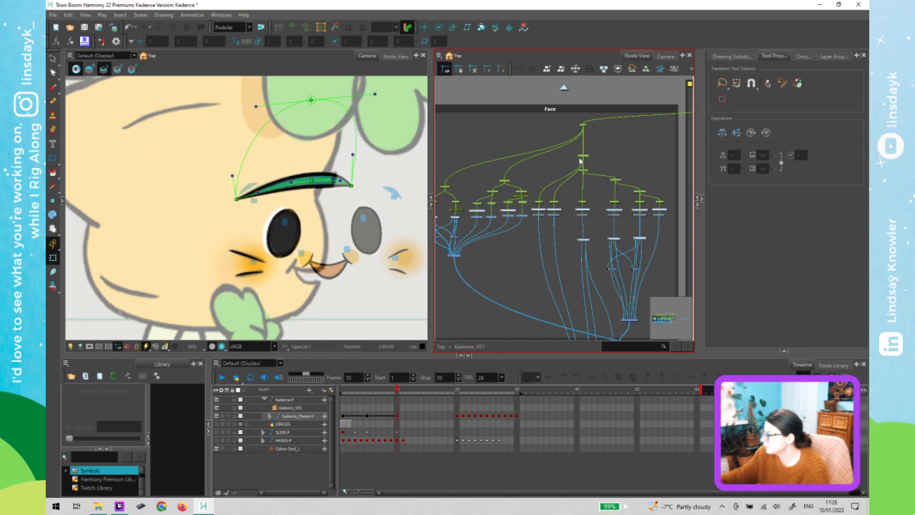
{"action": "left_click", "coordinate": [582, 157]}
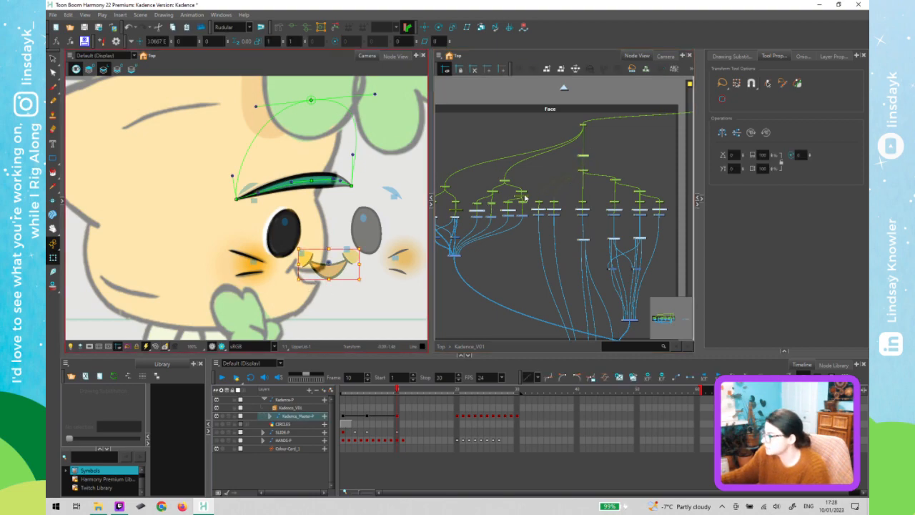
{"action": "scroll", "coordinate": [333, 266], "scroll_direction": "up", "scroll_amount": 2}
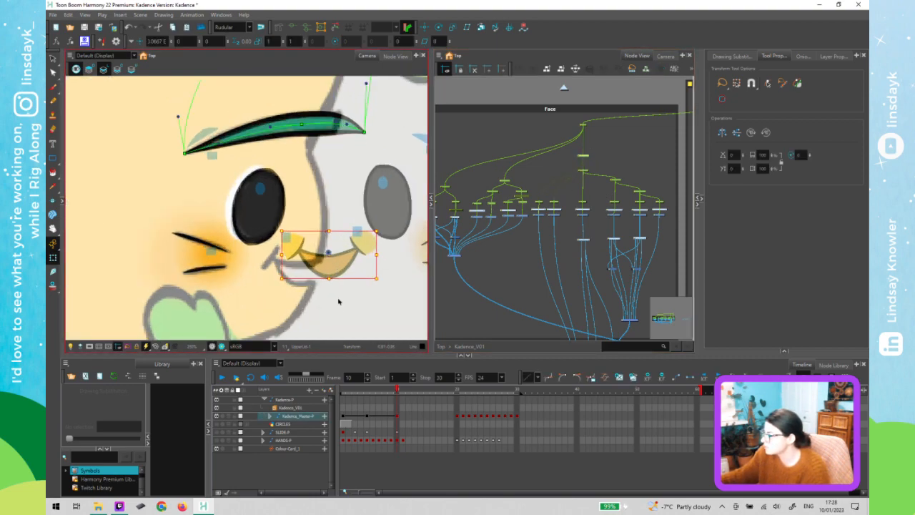
{"action": "left_click_drag", "start_coordinate": [326, 266], "coordinate": [321, 271]}
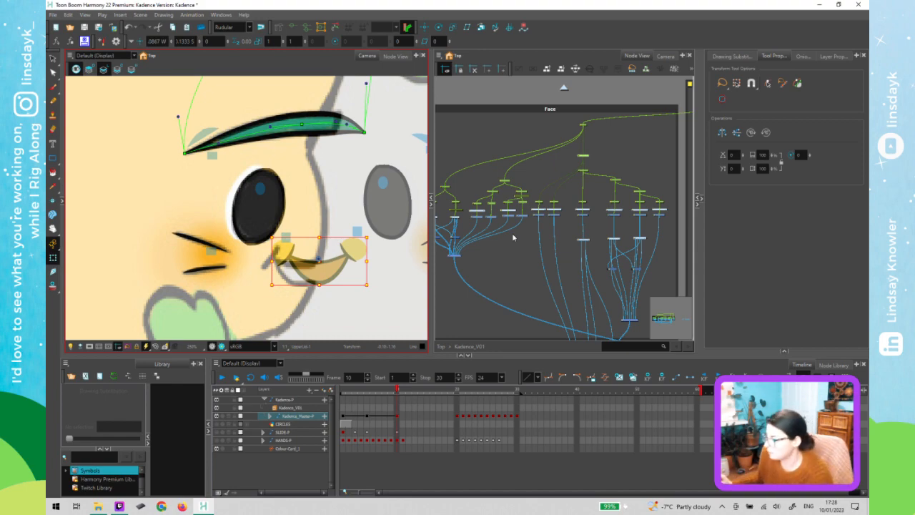
{"action": "left_click", "coordinate": [610, 179]}
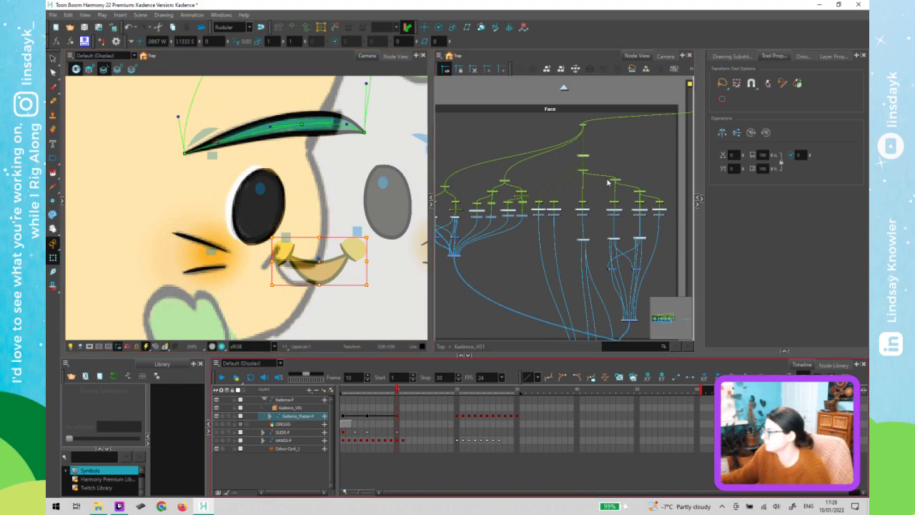
{"action": "left_click", "coordinate": [602, 161]}
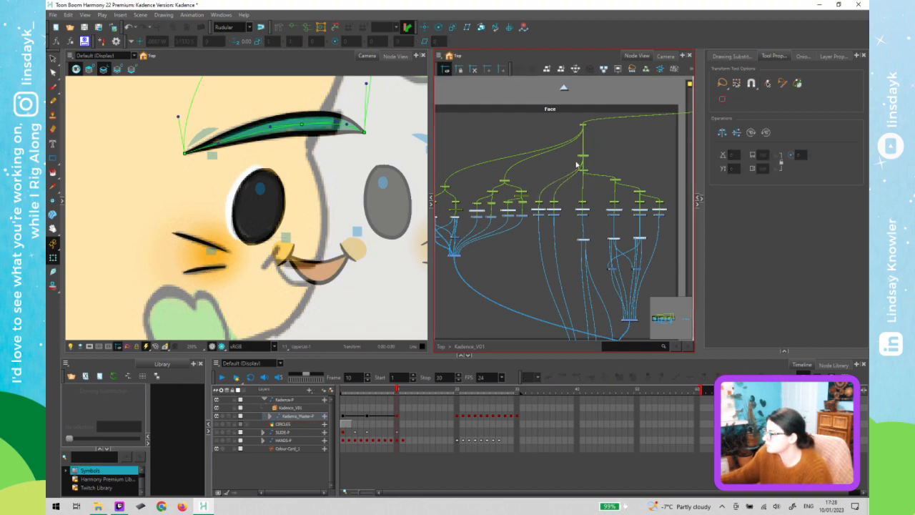
{"action": "left_click", "coordinate": [584, 156]}
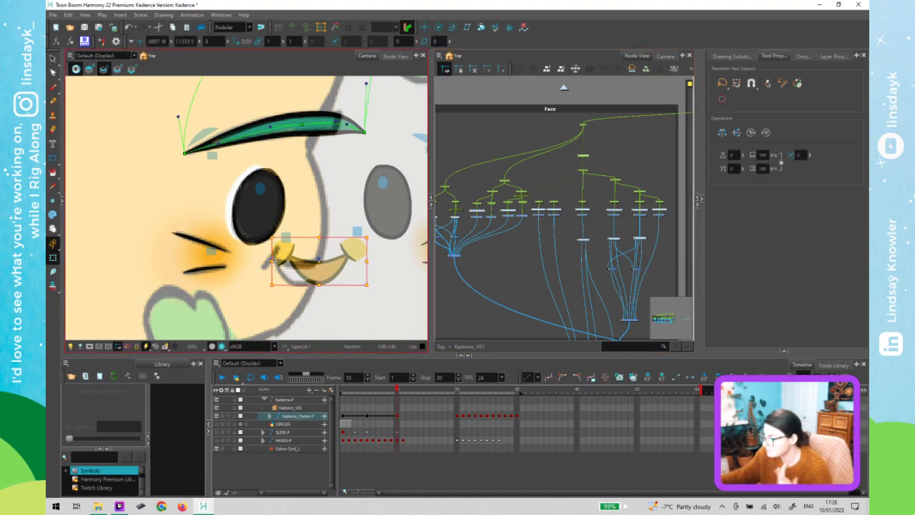
Move the near mouth crease back onto the reference and pull the mouth deformer's near corner to meet it
{"action": "left_click", "coordinate": [290, 253]}
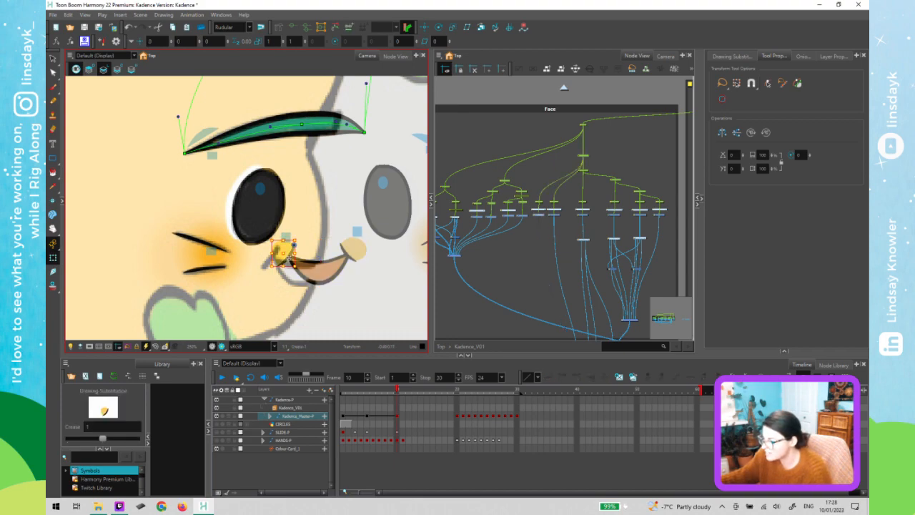
{"action": "left_click_drag", "start_coordinate": [286, 254], "coordinate": [269, 257]}
{"action": "left_click", "coordinate": [315, 268]}
{"action": "left_click_drag", "start_coordinate": [289, 256], "coordinate": [273, 258]}
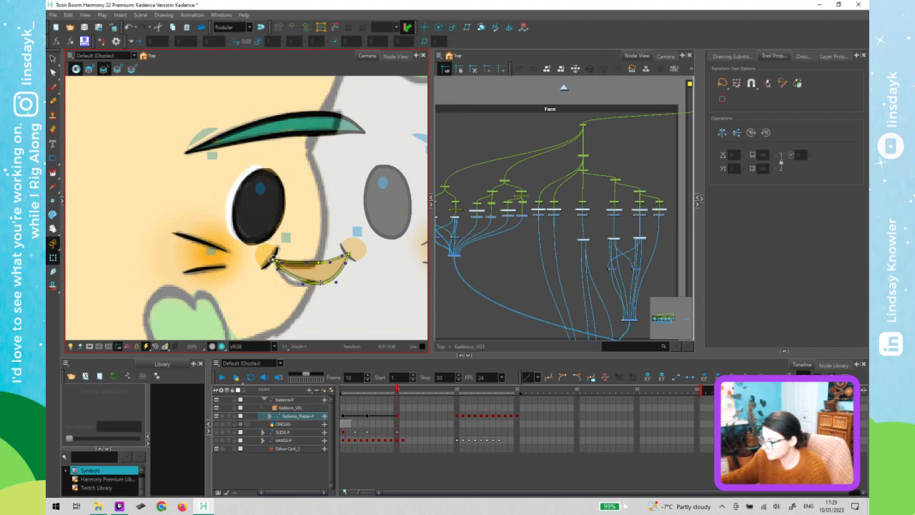
Adjust the mouth deformer's bottom point and curve handles at both corners to smooth the smile against the reference
{"action": "left_click_drag", "start_coordinate": [318, 283], "coordinate": [313, 284]}
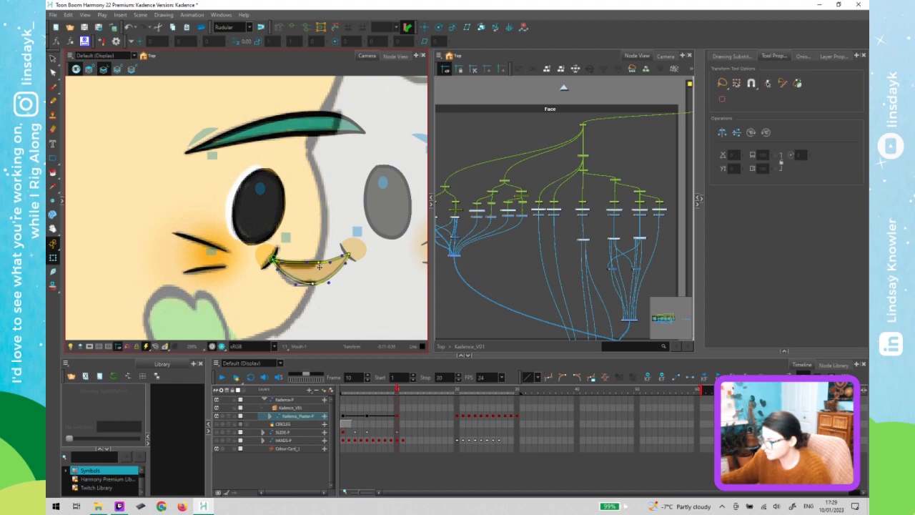
{"action": "left_click_drag", "start_coordinate": [318, 263], "coordinate": [290, 285]}
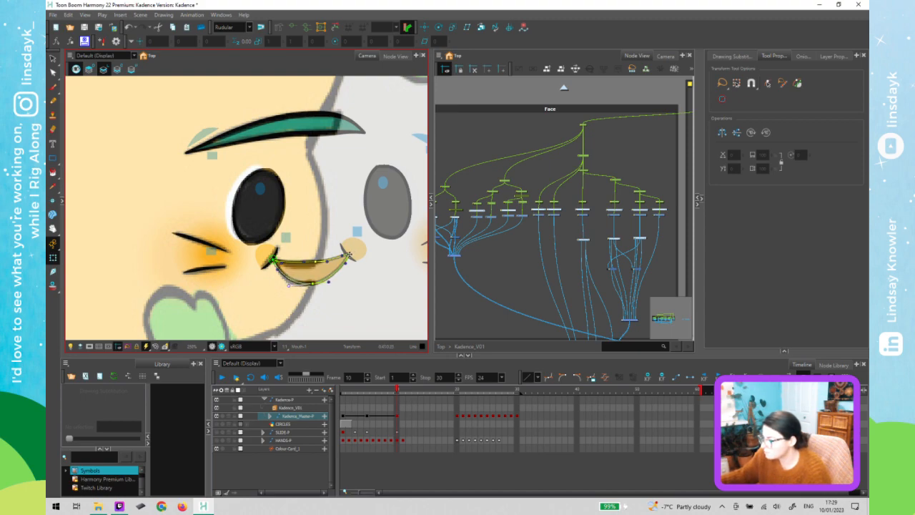
{"action": "left_click_drag", "start_coordinate": [349, 255], "coordinate": [330, 261]}
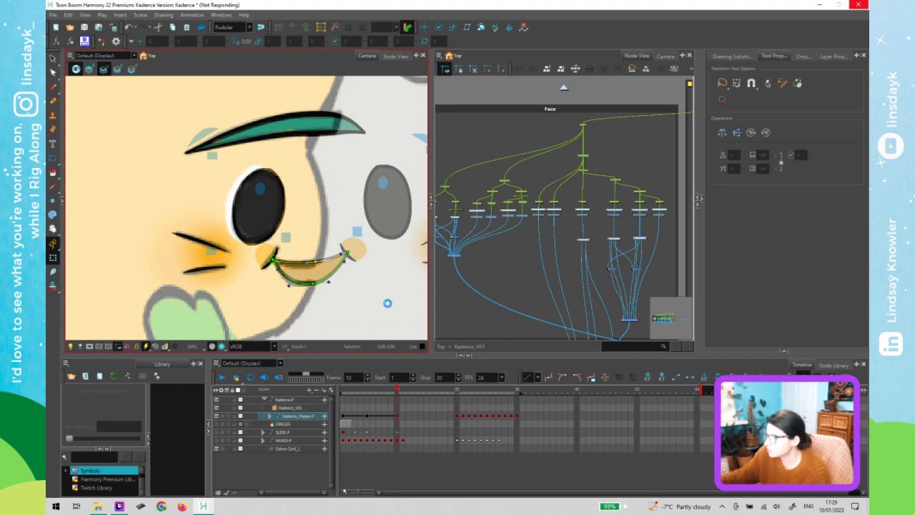
{"action": "scroll", "coordinate": [381, 305], "scroll_direction": "down", "scroll_amount": 5}
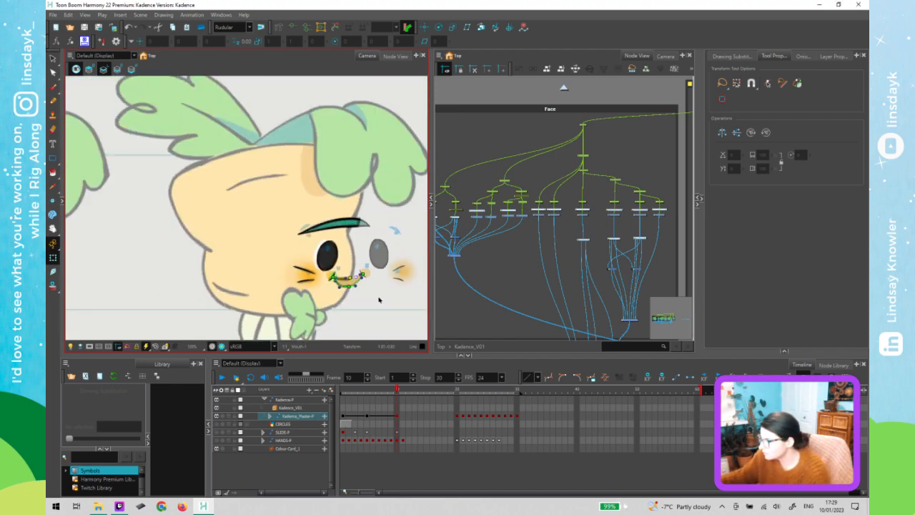
{"action": "left_click", "coordinate": [380, 300]}
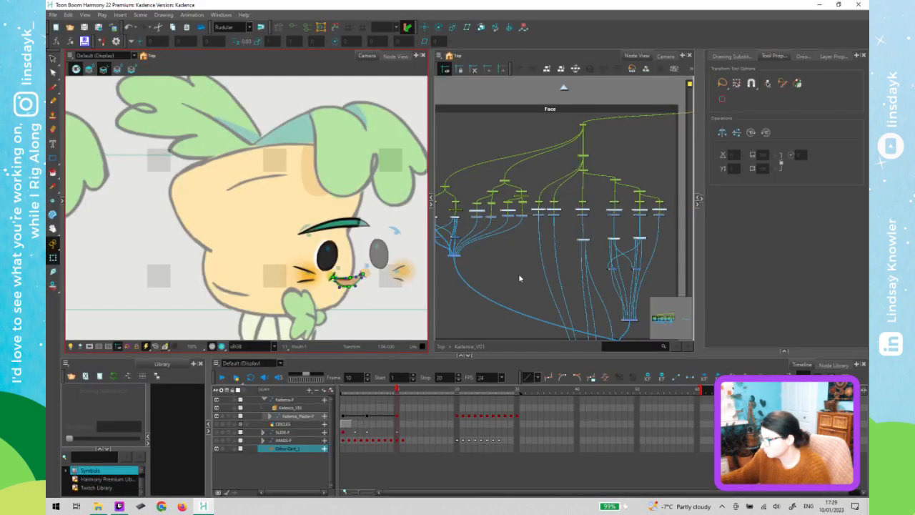
Select the far eye and nudge it back toward the near eye, just past the front edge of the face
{"action": "left_click", "coordinate": [462, 201]}
{"action": "left_click_drag", "start_coordinate": [462, 201], "coordinate": [487, 186]}
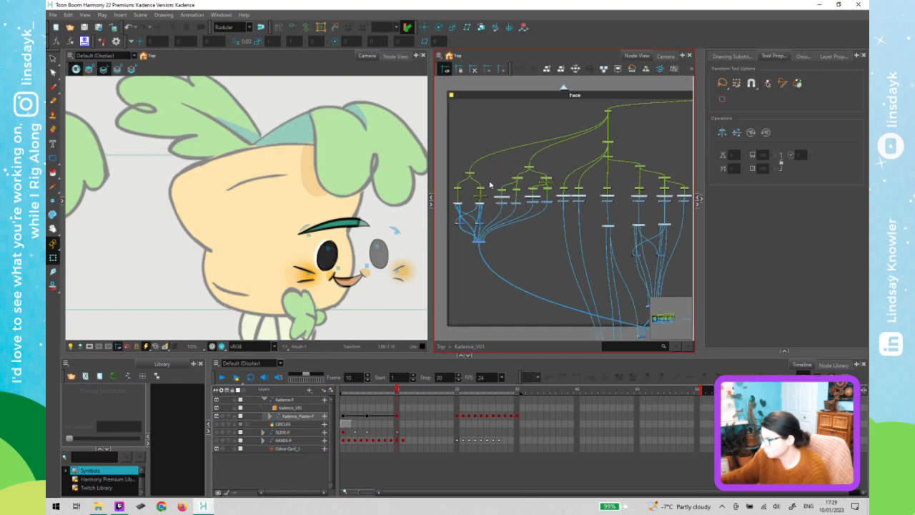
{"action": "left_click", "coordinate": [382, 254]}
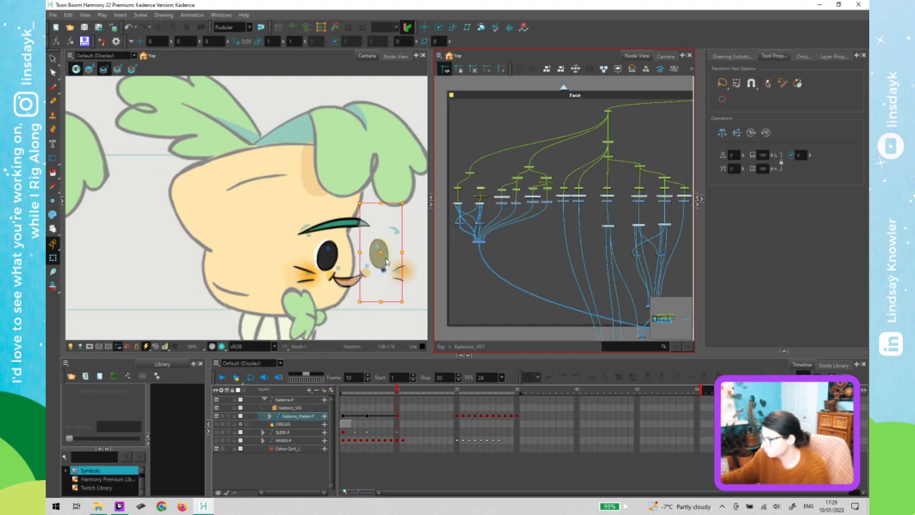
{"action": "key", "text": "Left"}
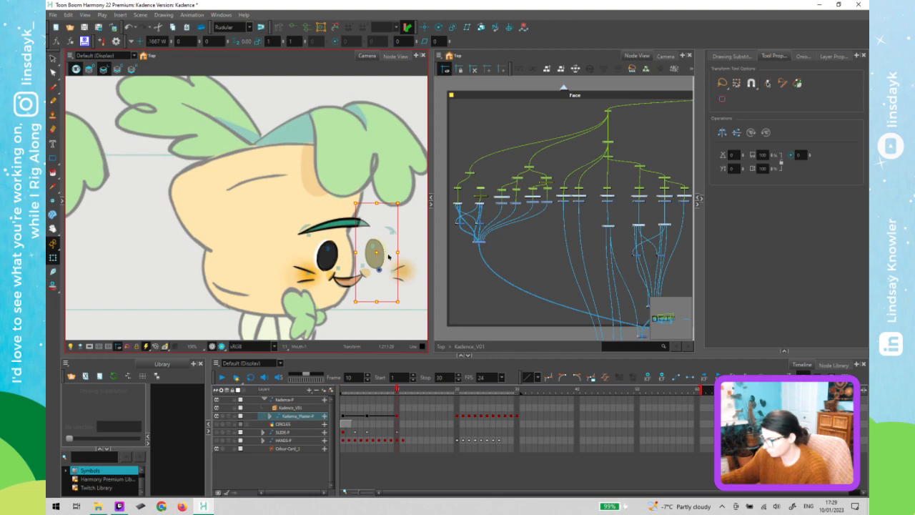
{"action": "key", "text": "Left"}
{"action": "key", "text": "Left"}
{"action": "key", "text": "Left"}
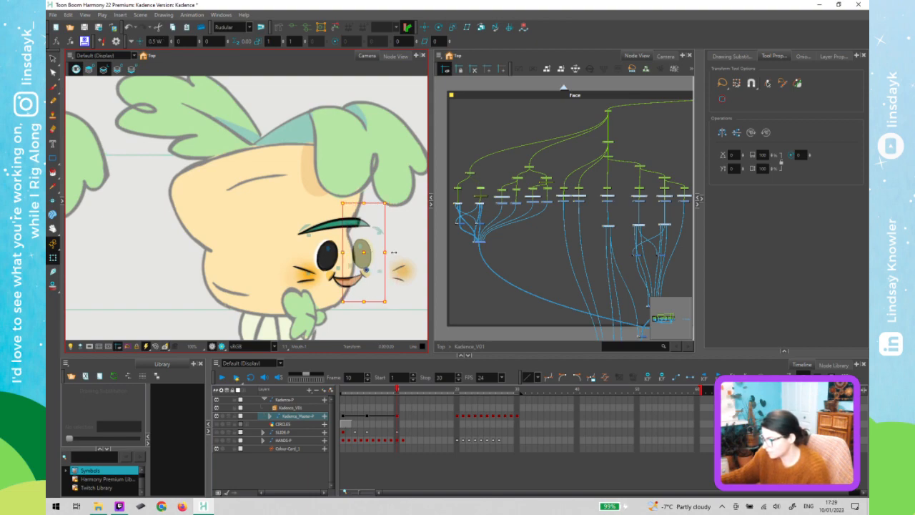
{"action": "key", "text": "Right"}
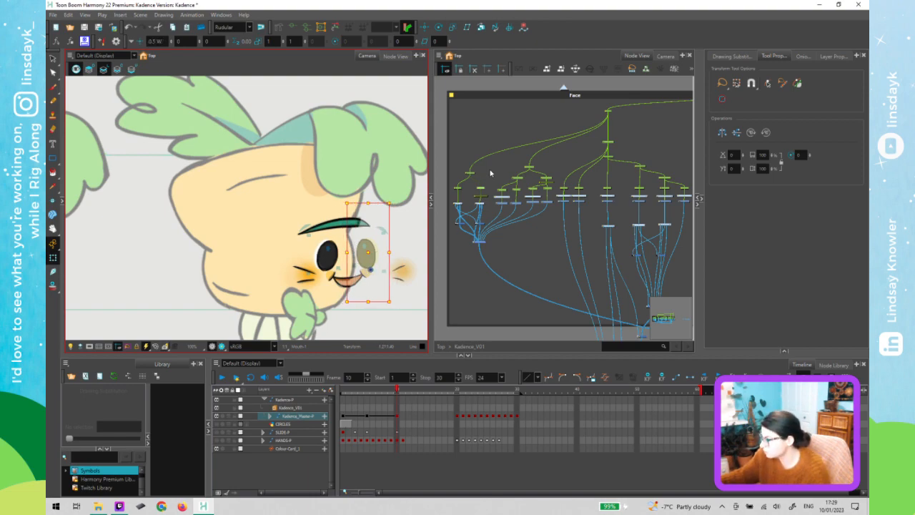
Select the far cheek's peg in the Face network and nudge the blush and whisker lines back toward the face
{"action": "left_click", "coordinate": [507, 169]}
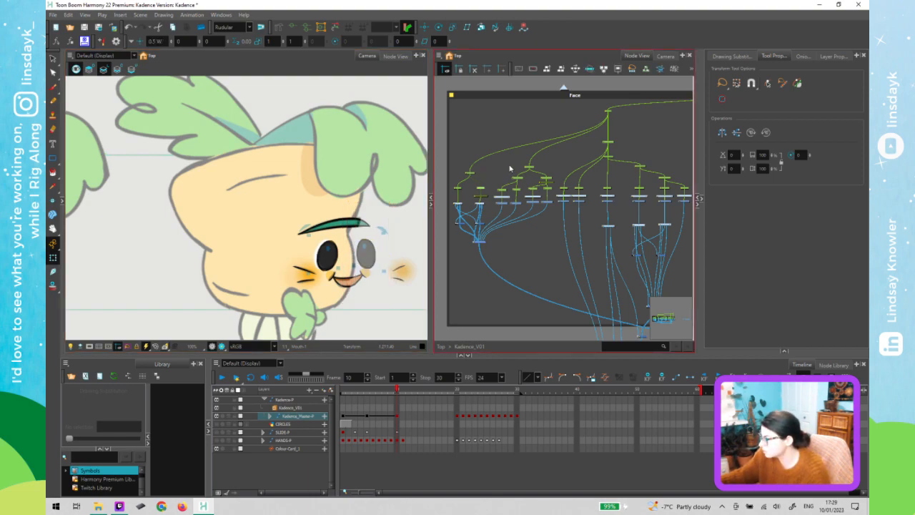
{"action": "left_click", "coordinate": [547, 180]}
{"action": "key", "text": "Left"}
{"action": "key", "text": "Left"}
{"action": "key", "text": "Left"}
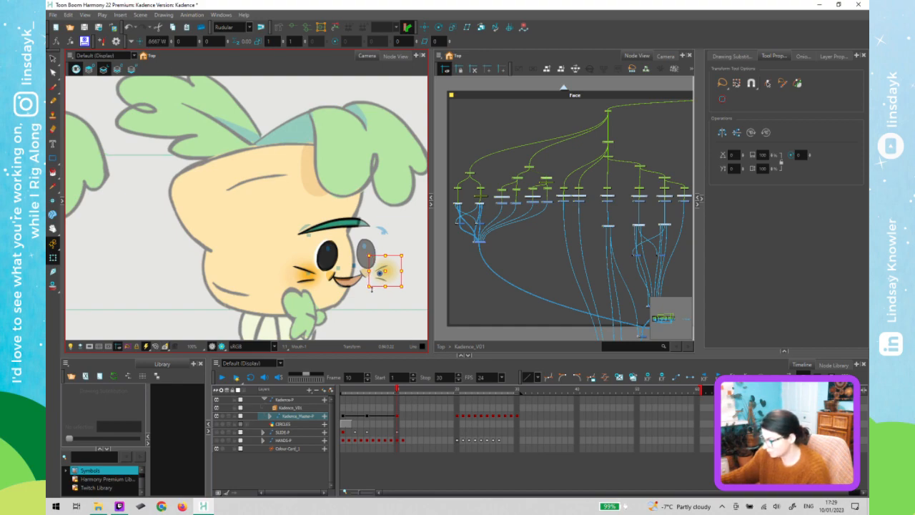
{"action": "left_click", "coordinate": [490, 289]}
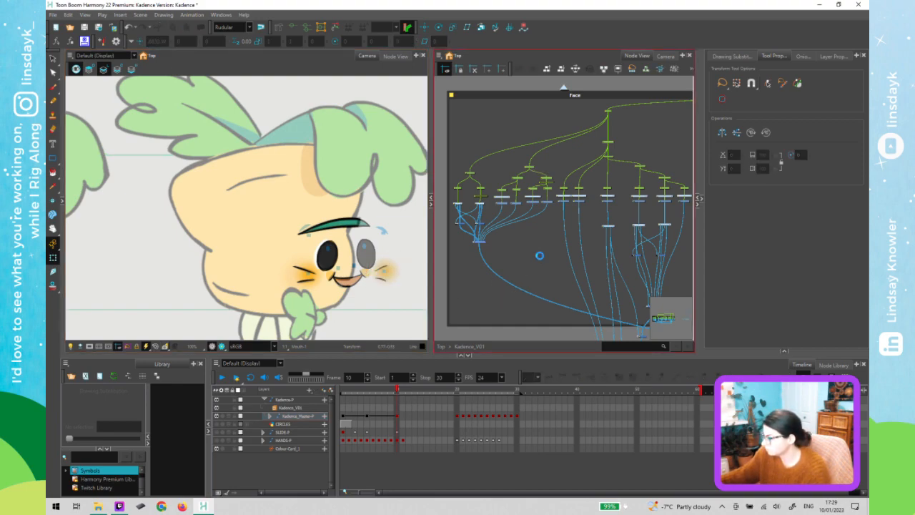
{"action": "mouse_move", "coordinate": [392, 393]}
{"action": "left_mouse_down"}
{"action": "mouse_move", "coordinate": [377, 398]}
{"action": "mouse_move", "coordinate": [396, 394]}
{"action": "left_mouse_up"}
{"action": "right_click", "coordinate": [392, 396]}
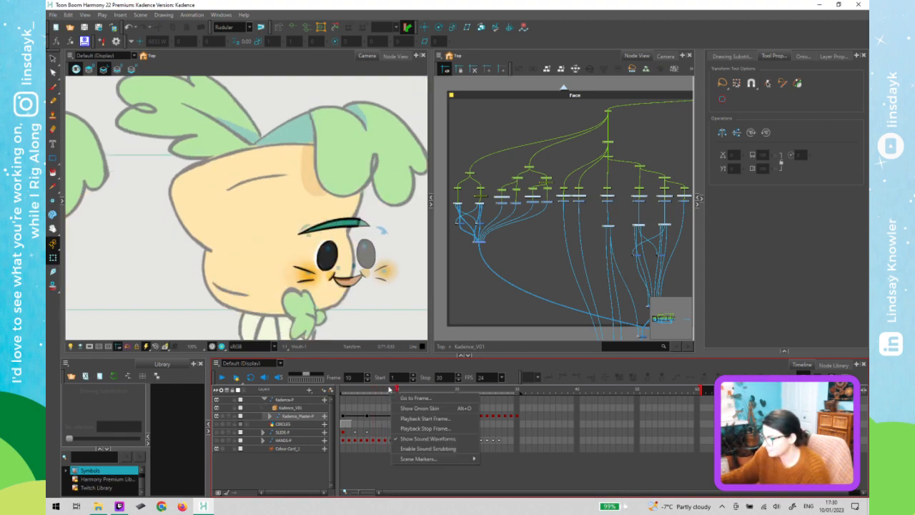
{"action": "left_click", "coordinate": [389, 390]}
{"action": "mouse_move", "coordinate": [389, 392]}
{"action": "left_mouse_down"}
{"action": "mouse_move", "coordinate": [371, 398]}
{"action": "mouse_move", "coordinate": [397, 394]}
{"action": "mouse_move", "coordinate": [368, 401]}
{"action": "mouse_move", "coordinate": [399, 398]}
{"action": "left_mouse_up"}
{"action": "left_click", "coordinate": [468, 288]}
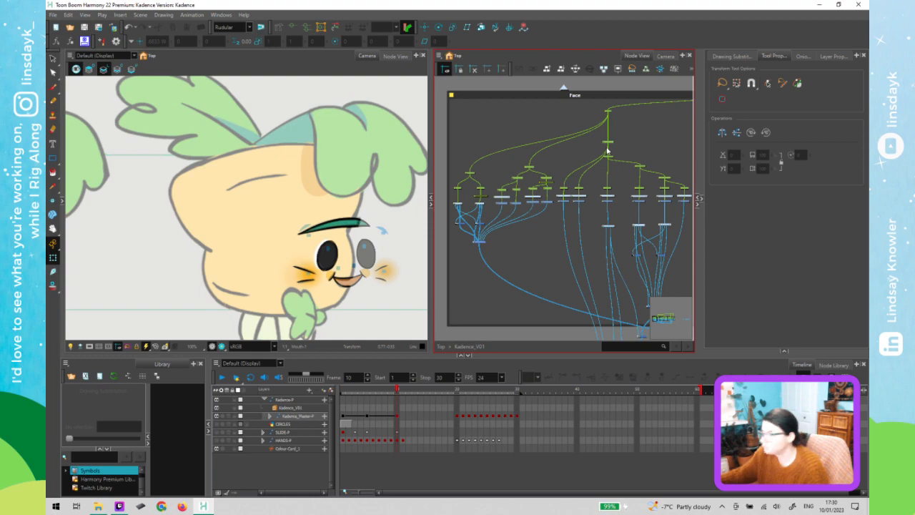
Enable all the disabled nodes in the Head group to bring the head and forehead artwork back over the reference
{"action": "left_click", "coordinate": [607, 145]}
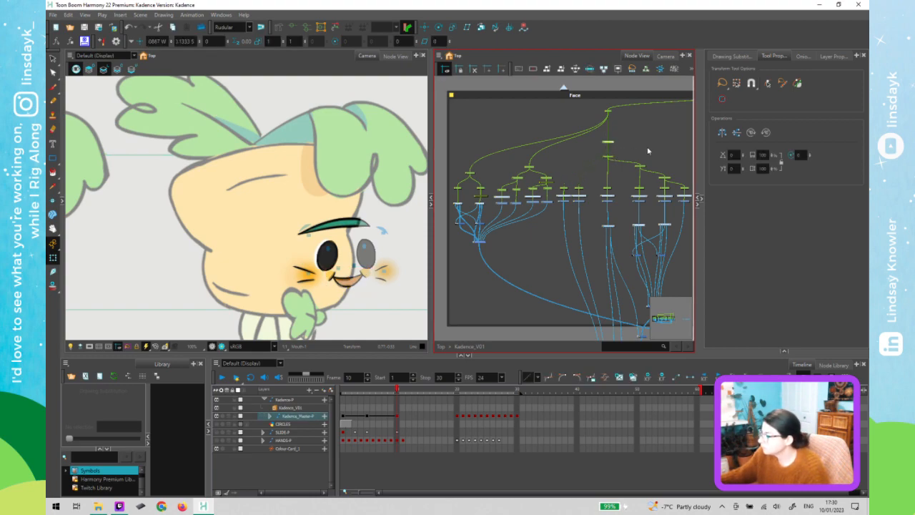
{"action": "left_click_drag", "start_coordinate": [609, 144], "coordinate": [444, 136]}
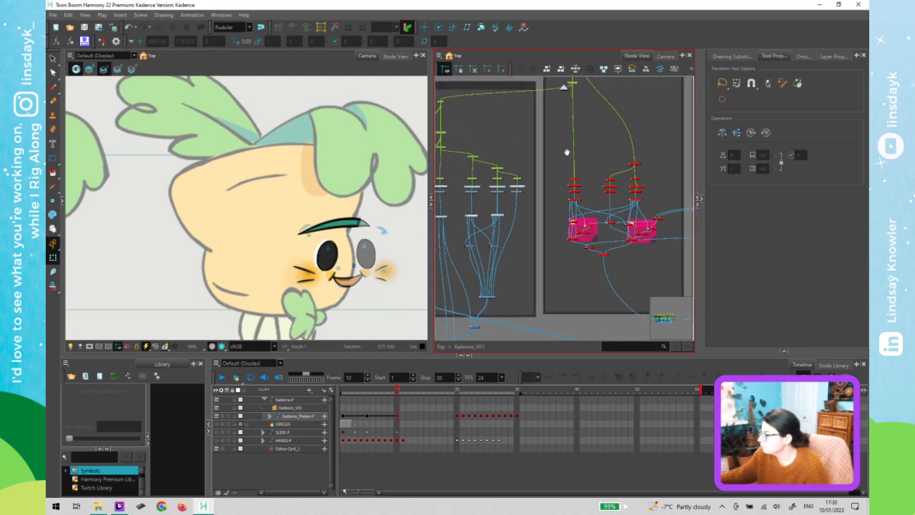
{"action": "left_click_drag", "start_coordinate": [660, 277], "coordinate": [672, 280]}
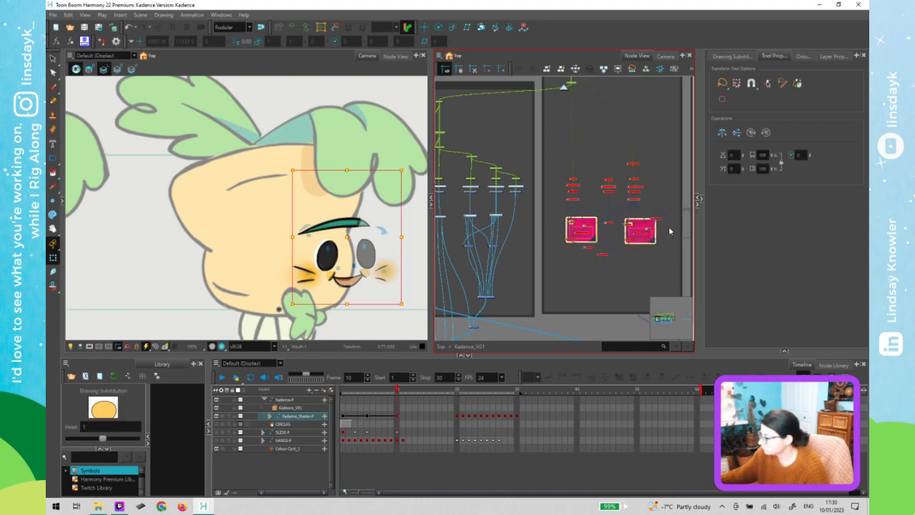
{"action": "left_click", "coordinate": [647, 156]}
{"action": "scroll", "coordinate": [587, 146], "scroll_direction": "up", "scroll_amount": 1}
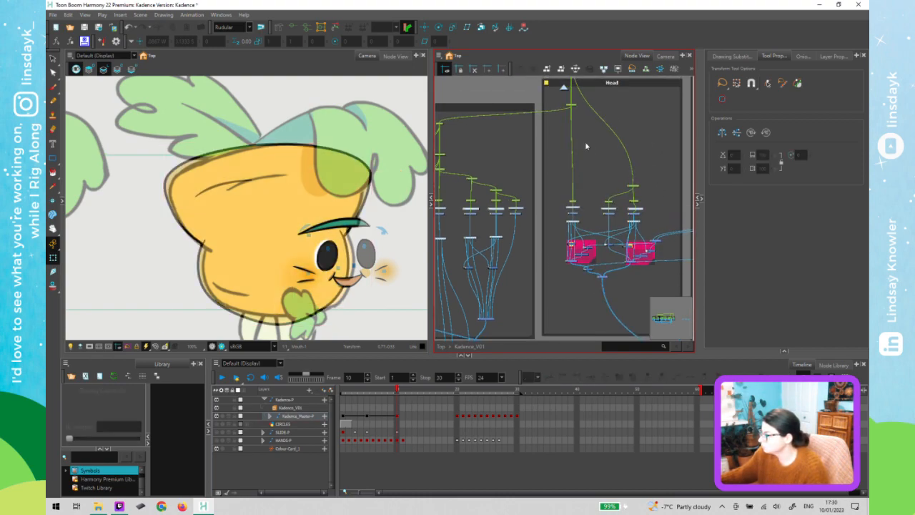
Select the head drawing in the Head group, show its deformer, and raise its bottom point to the reference chin line
{"action": "left_click", "coordinate": [573, 106]}
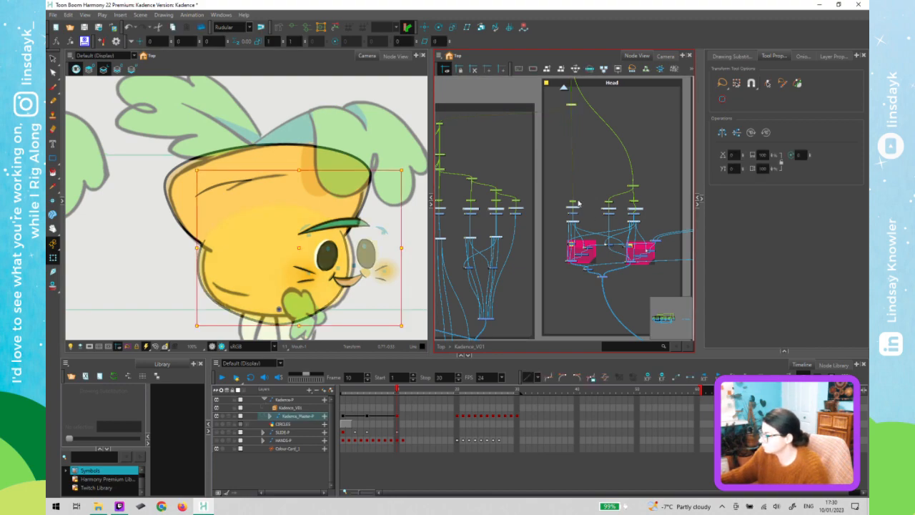
{"action": "left_click", "coordinate": [574, 207]}
{"action": "left_click", "coordinate": [243, 247]}
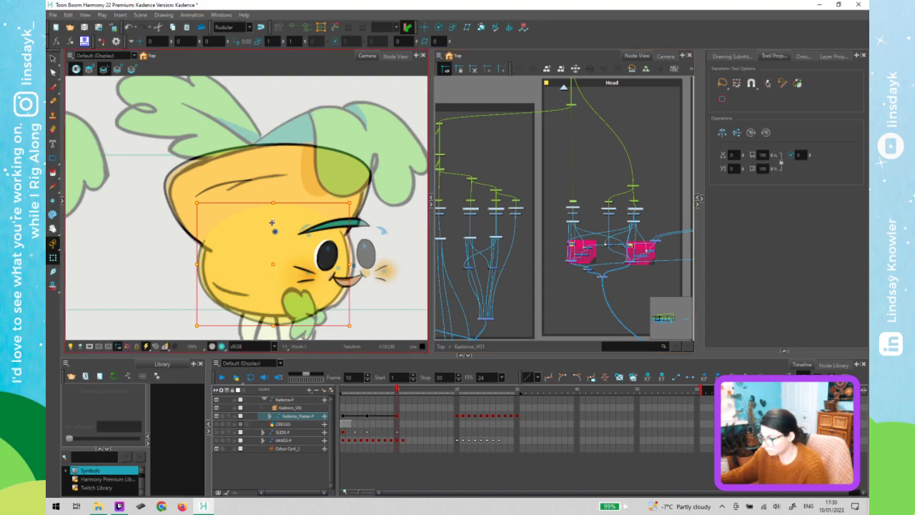
{"action": "scroll", "coordinate": [271, 272], "scroll_direction": "down", "scroll_amount": 2}
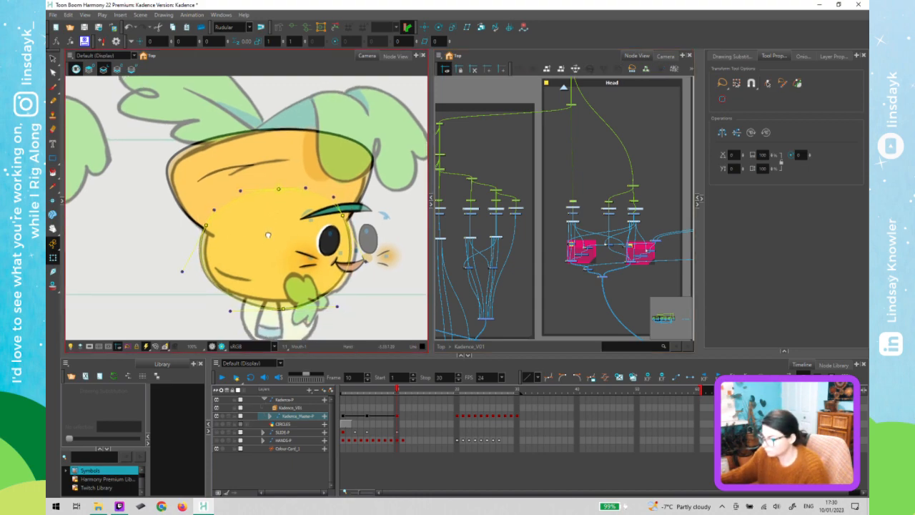
{"action": "left_click", "coordinate": [285, 303]}
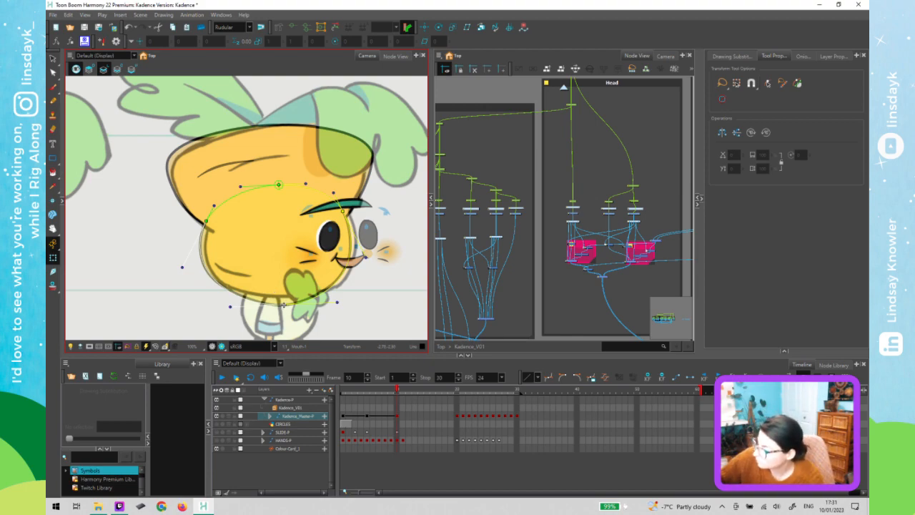
{"action": "left_click_drag", "start_coordinate": [284, 302], "coordinate": [283, 293]}
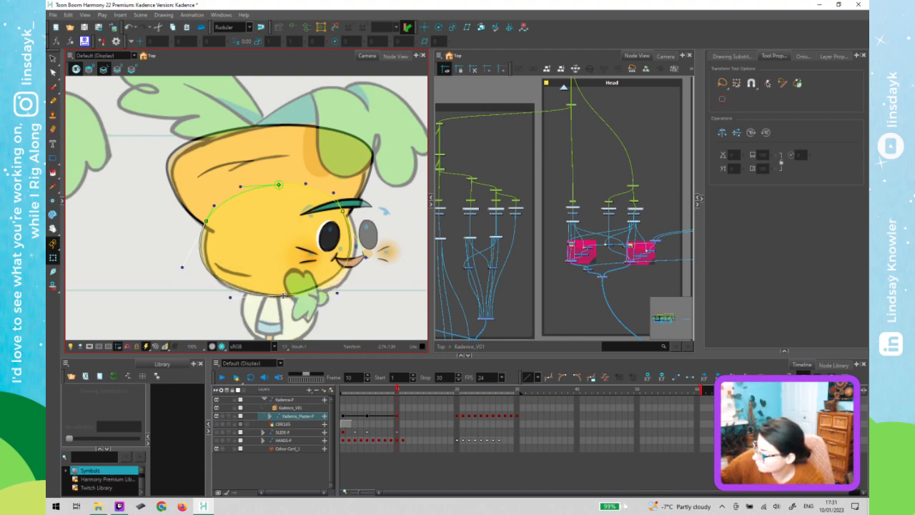
Shift the head deformer's back point slightly inward and down, and adjust the adjoining curve handles along the reference's back cheek
{"action": "left_click_drag", "start_coordinate": [207, 223], "coordinate": [210, 228]}
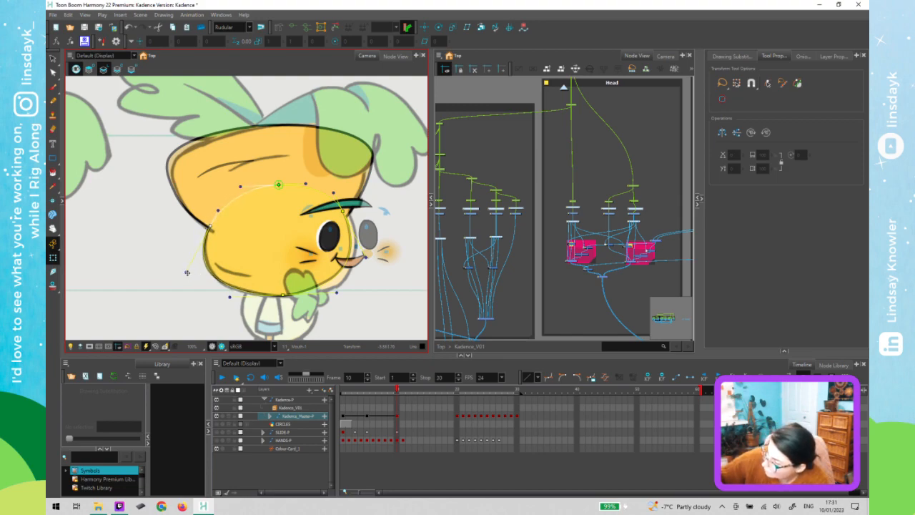
{"action": "left_click_drag", "start_coordinate": [188, 272], "coordinate": [191, 271]}
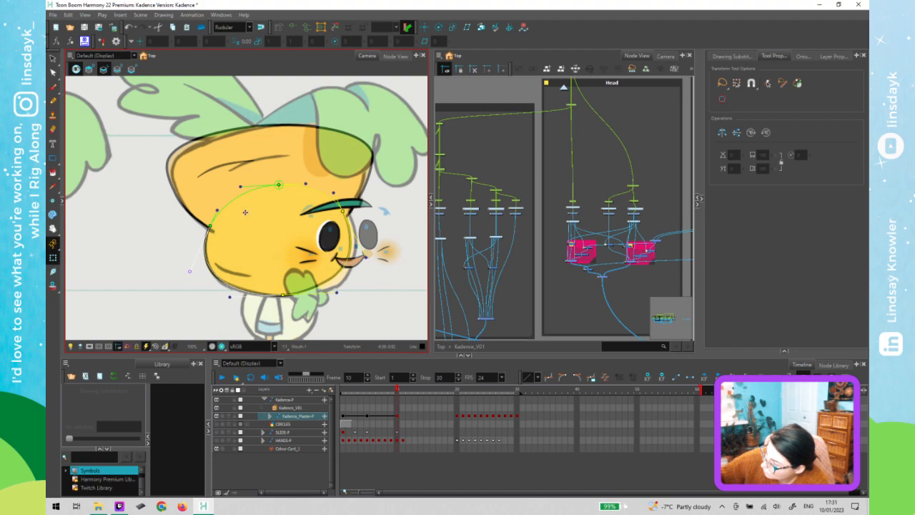
{"action": "left_click_drag", "start_coordinate": [229, 298], "coordinate": [229, 300]}
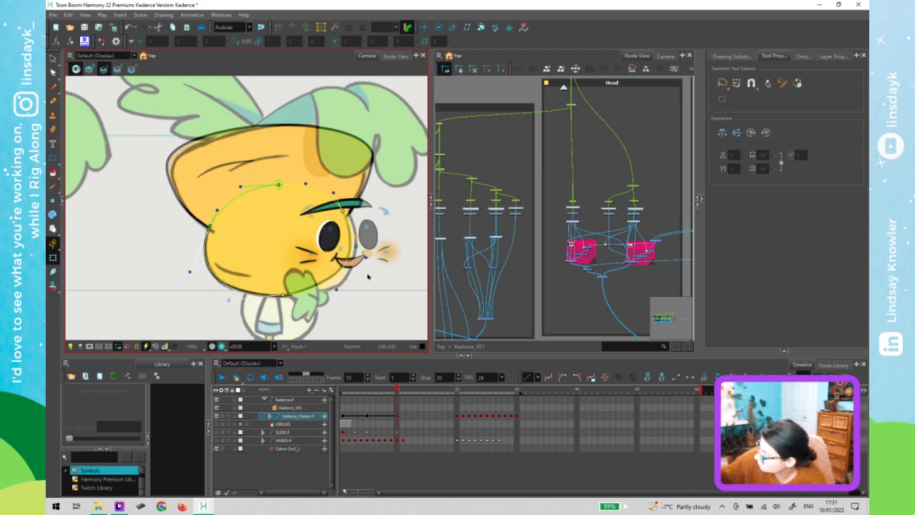
{"action": "left_click", "coordinate": [337, 292]}
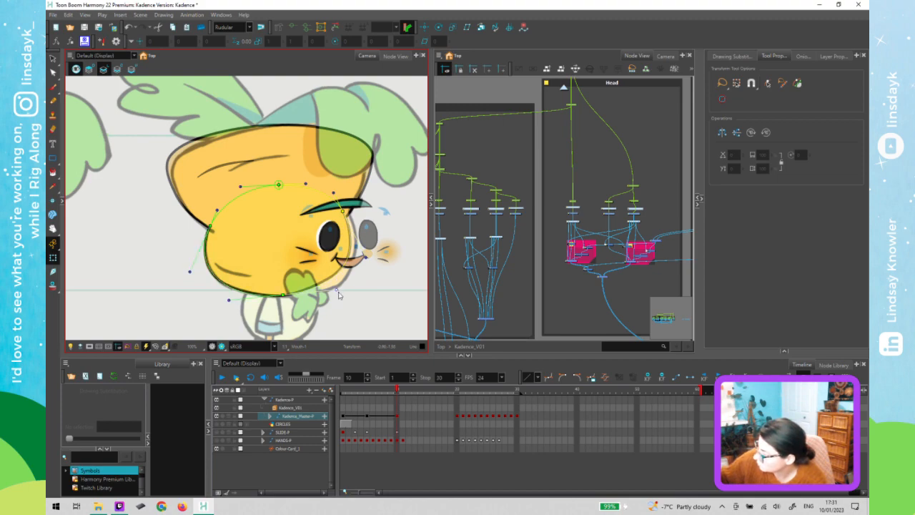
Move the head deformer's front point forward and fine-tune the bottom point and curve handles to fit the reference cheek and chin
{"action": "left_click_drag", "start_coordinate": [345, 214], "coordinate": [349, 214]}
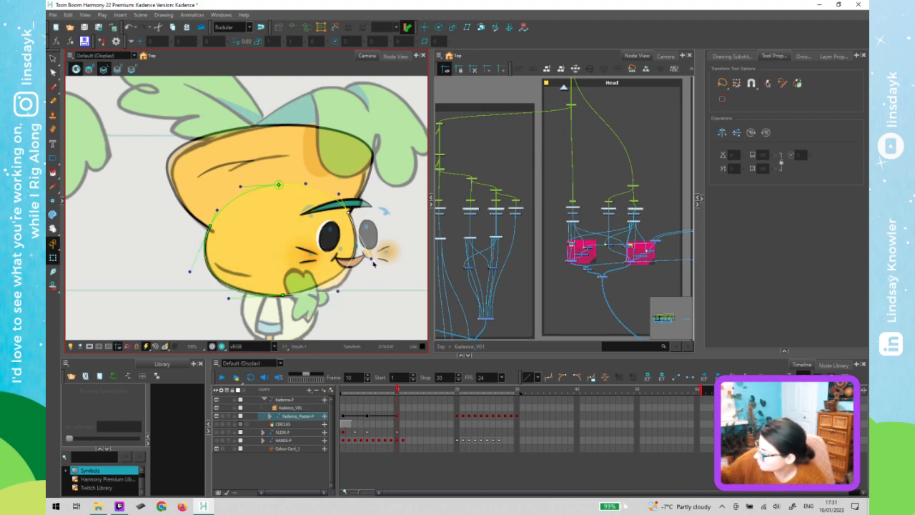
{"action": "left_click_drag", "start_coordinate": [340, 291], "coordinate": [341, 297]}
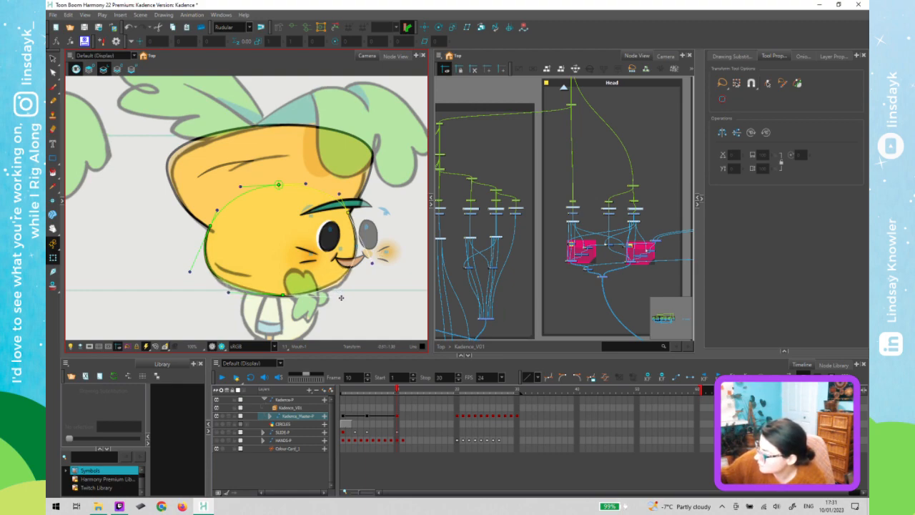
{"action": "left_click_drag", "start_coordinate": [285, 300], "coordinate": [286, 301]}
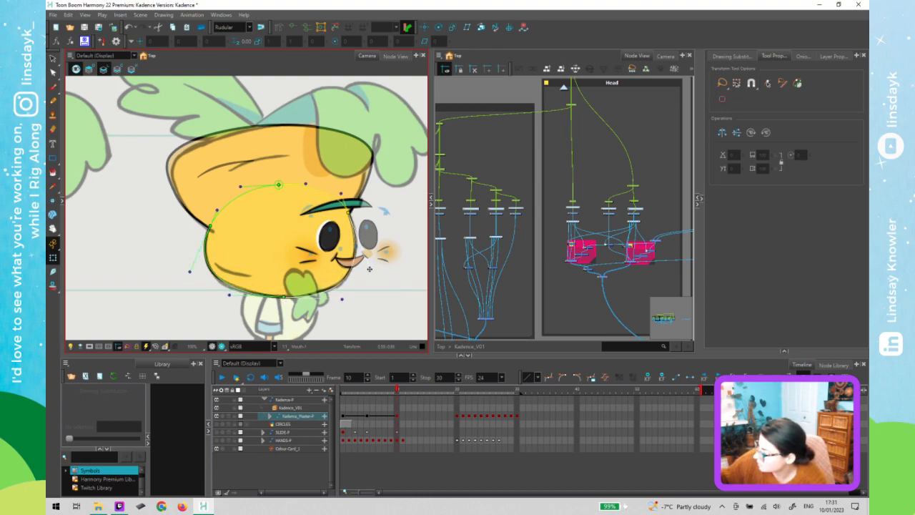
{"action": "left_click_drag", "start_coordinate": [190, 272], "coordinate": [191, 273]}
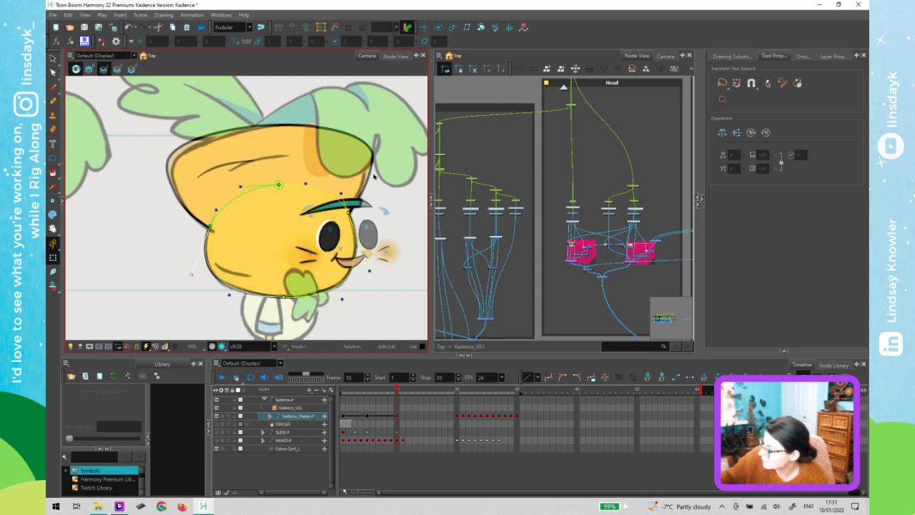
Show the forehead's deformer and pull its front and back upper corner points inward onto the reference outline
{"action": "left_click", "coordinate": [369, 152]}
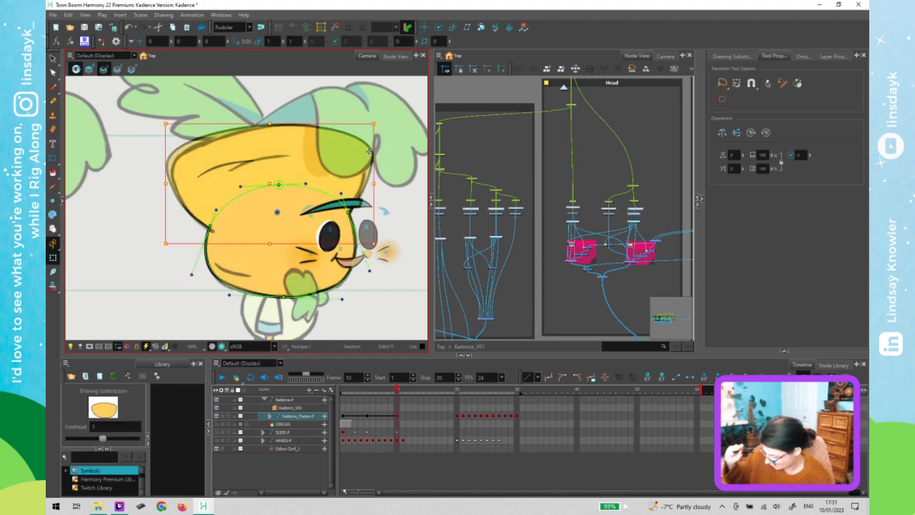
{"action": "left_click", "coordinate": [387, 194]}
{"action": "key", "text": "Escape"}
{"action": "left_click_drag", "start_coordinate": [369, 152], "coordinate": [367, 151]}
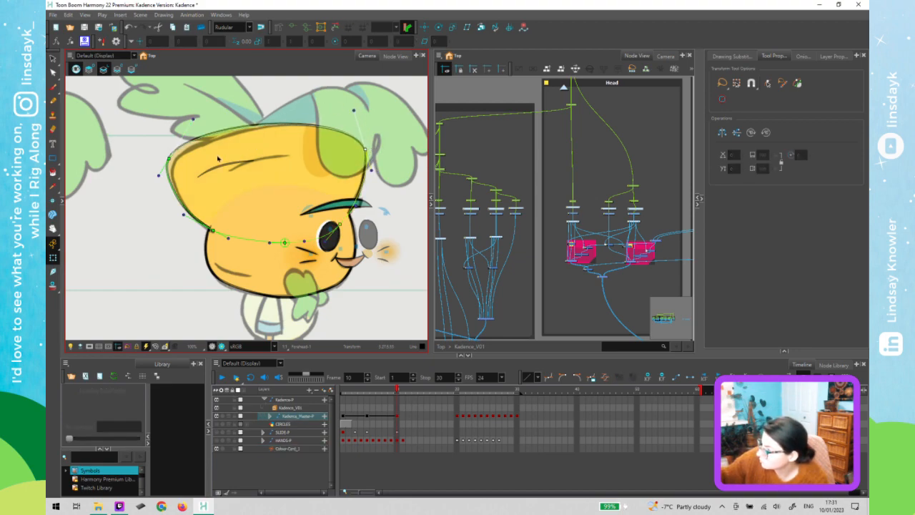
{"action": "left_click_drag", "start_coordinate": [172, 159], "coordinate": [175, 161]}
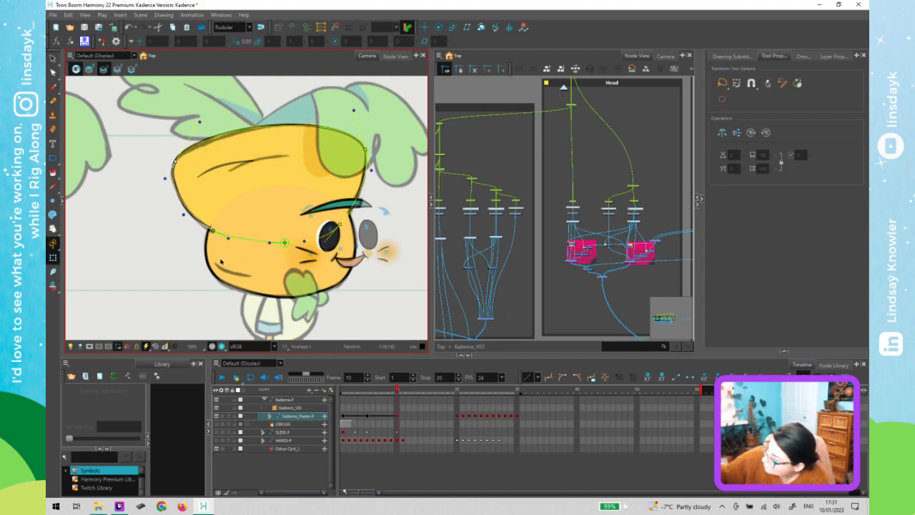
Return to the head's deformer and refine the back point and its lower handle where the cheek meets the forehead
{"action": "left_click", "coordinate": [234, 253]}
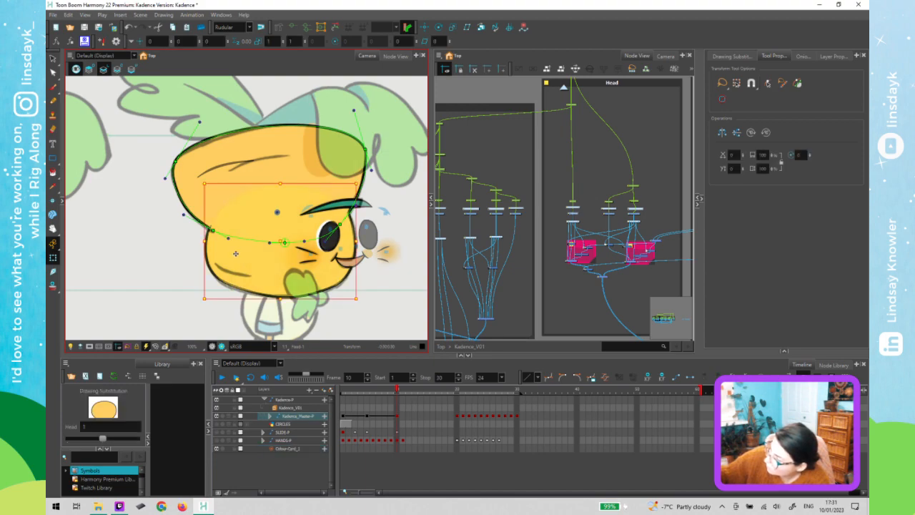
{"action": "key", "text": "F11"}
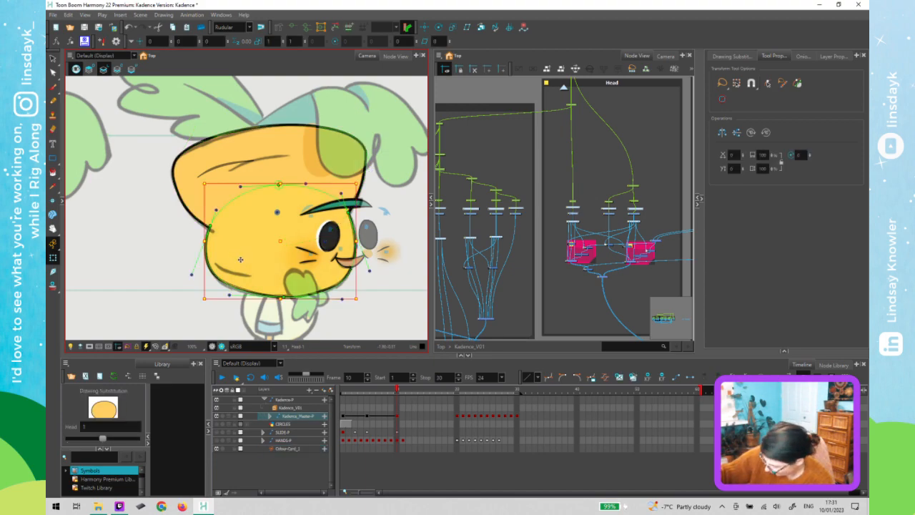
{"action": "left_click", "coordinate": [182, 252]}
{"action": "left_click_drag", "start_coordinate": [211, 228], "coordinate": [209, 231]}
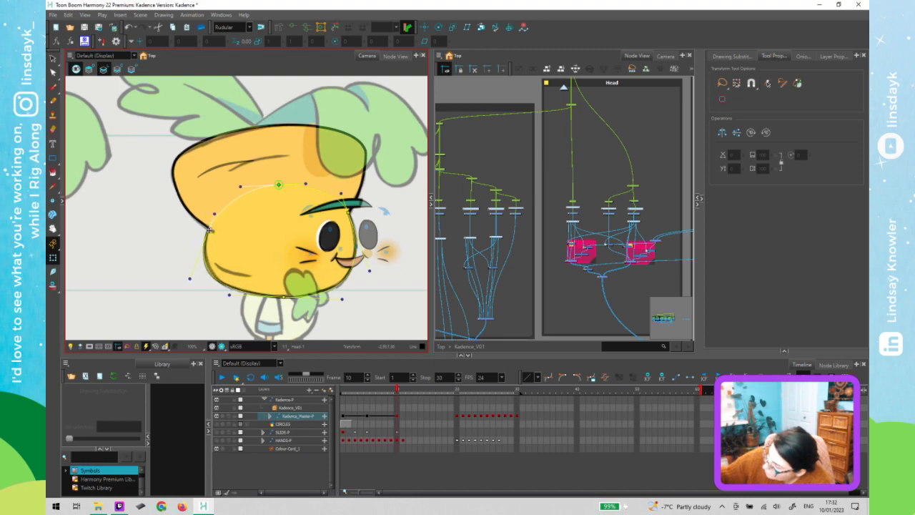
{"action": "left_click_drag", "start_coordinate": [191, 276], "coordinate": [191, 276]}
{"action": "left_click_drag", "start_coordinate": [209, 231], "coordinate": [209, 229]}
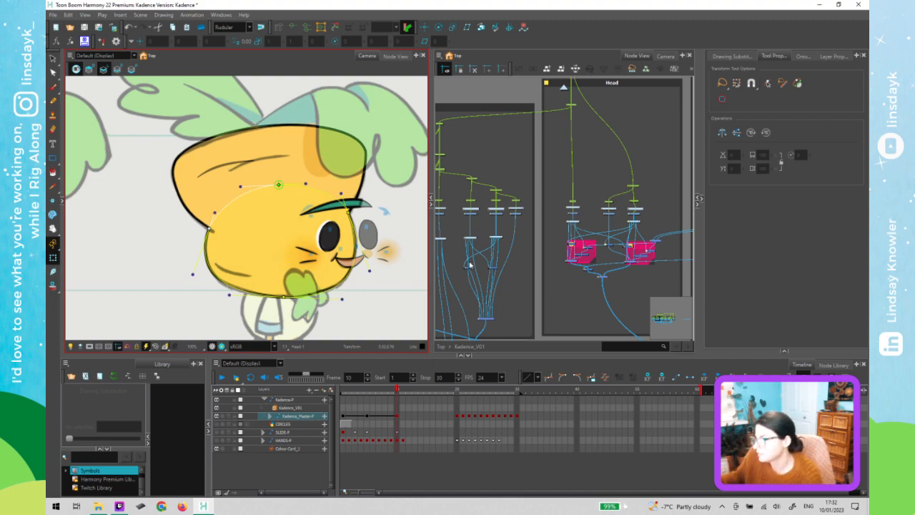
Move the forehead wrinkle forward and slightly up onto the reference line
{"action": "left_click", "coordinate": [231, 167]}
{"action": "left_click_drag", "start_coordinate": [234, 164], "coordinate": [264, 158]}
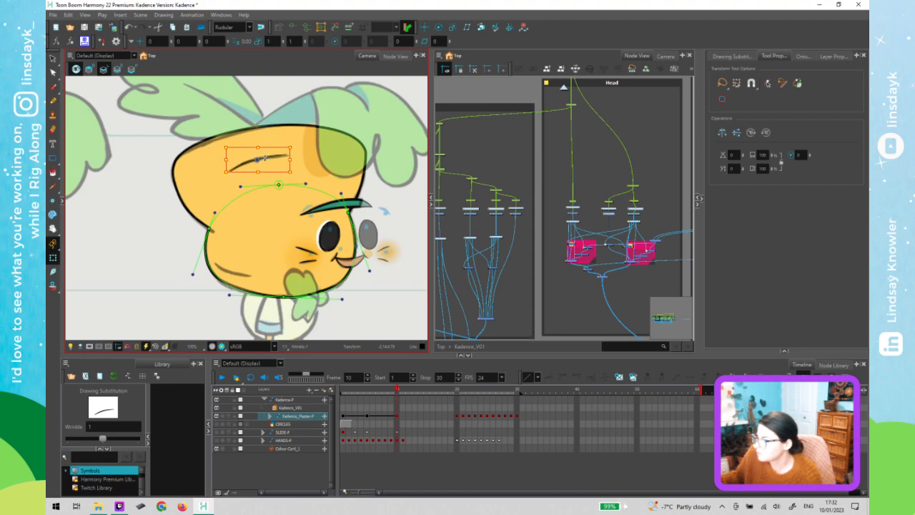
Fit the forehead wrinkle's deformer to the reference line by adjusting its back end point, front end point and front curve handle
{"action": "left_click", "coordinate": [261, 158]}
{"action": "scroll", "coordinate": [228, 174], "scroll_direction": "up", "scroll_amount": 1}
{"action": "scroll", "coordinate": [233, 178], "scroll_direction": "up", "scroll_amount": 5}
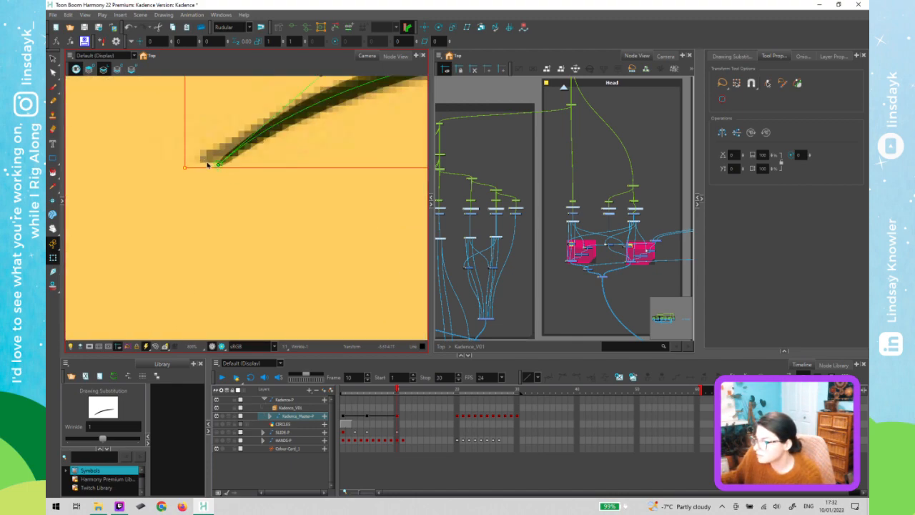
{"action": "left_click", "coordinate": [207, 164]}
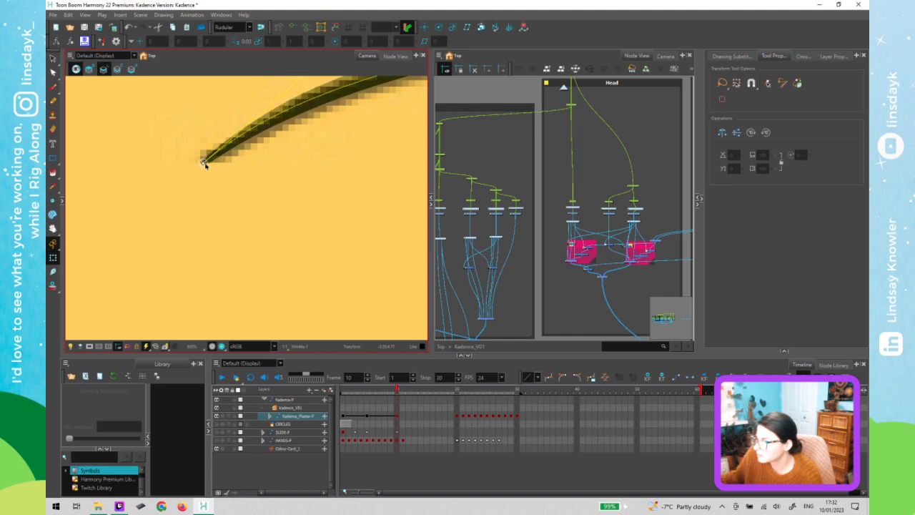
{"action": "scroll", "coordinate": [206, 163], "scroll_direction": "down", "scroll_amount": 5}
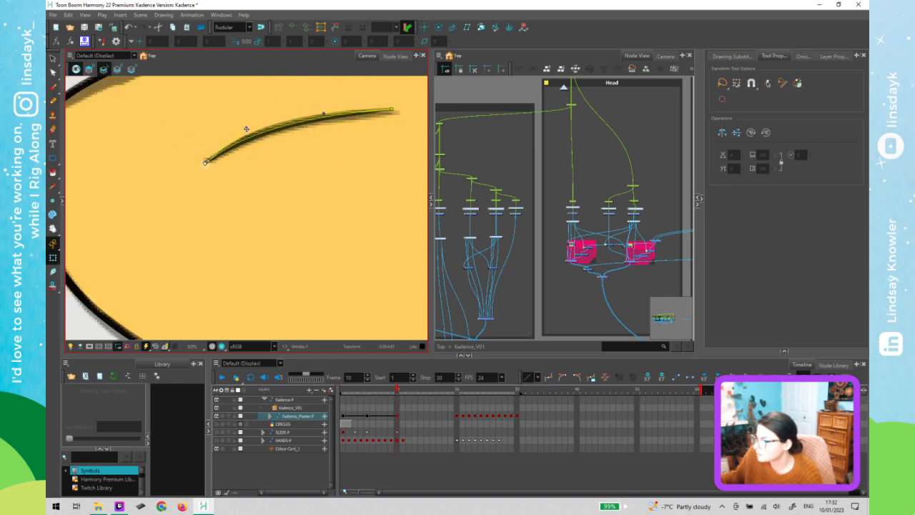
{"action": "left_click", "coordinate": [205, 162]}
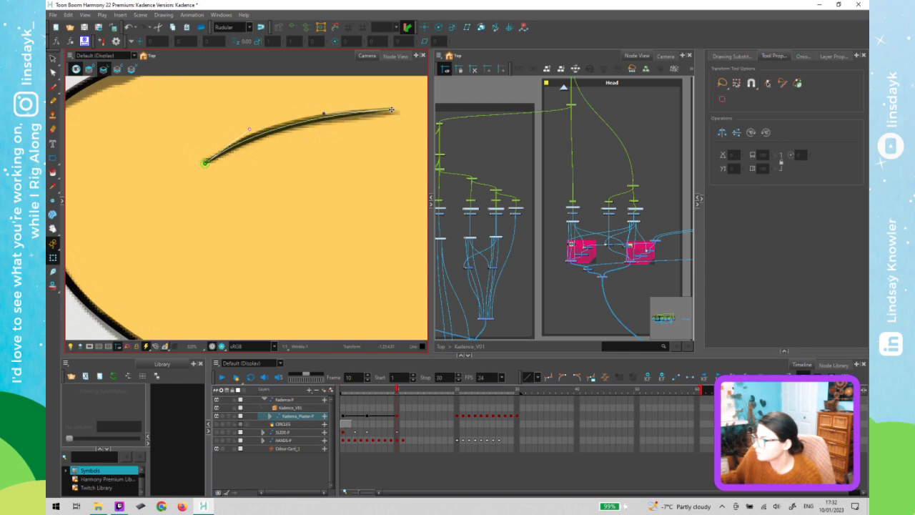
{"action": "left_click_drag", "start_coordinate": [395, 111], "coordinate": [399, 115]}
{"action": "left_click_drag", "start_coordinate": [329, 117], "coordinate": [328, 114]}
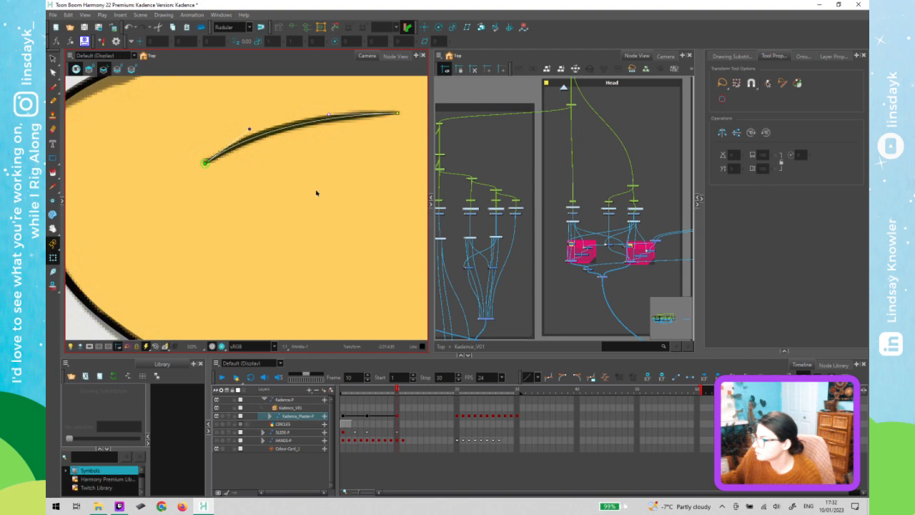
{"action": "scroll", "coordinate": [317, 193], "scroll_direction": "down", "scroll_amount": 3}
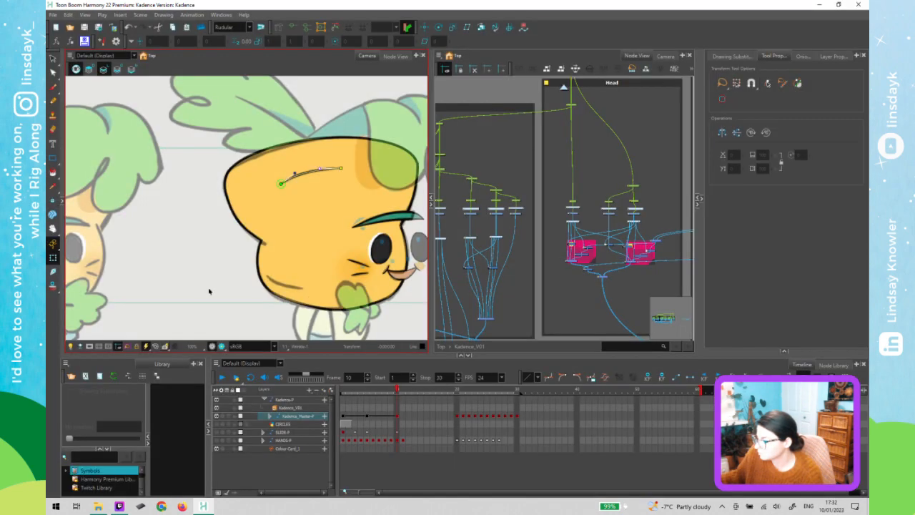
Check the head deformer's lower curve handle at the chin and scrub the timeline to frame 10 to review the side view
{"action": "left_click", "coordinate": [210, 285]}
{"action": "left_click", "coordinate": [321, 298]}
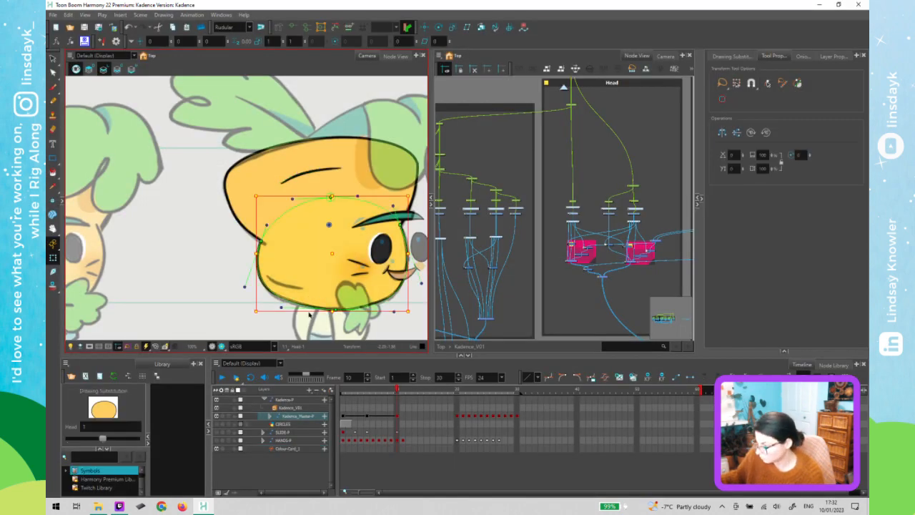
{"action": "left_click", "coordinate": [282, 307]}
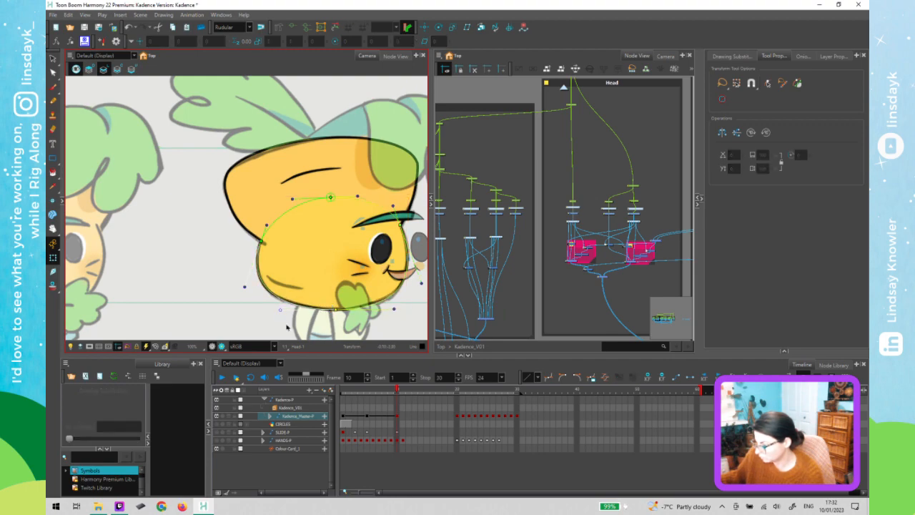
{"action": "left_click", "coordinate": [286, 327]}
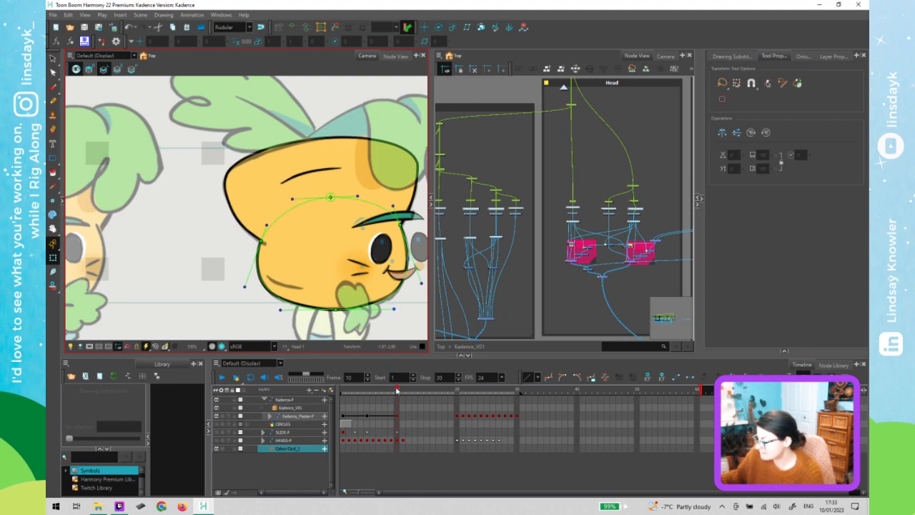
{"action": "mouse_move", "coordinate": [380, 391]}
{"action": "left_mouse_down"}
{"action": "mouse_move", "coordinate": [367, 391]}
{"action": "mouse_move", "coordinate": [401, 392]}
{"action": "mouse_move", "coordinate": [369, 400]}
{"action": "mouse_move", "coordinate": [396, 395]}
{"action": "left_mouse_up"}
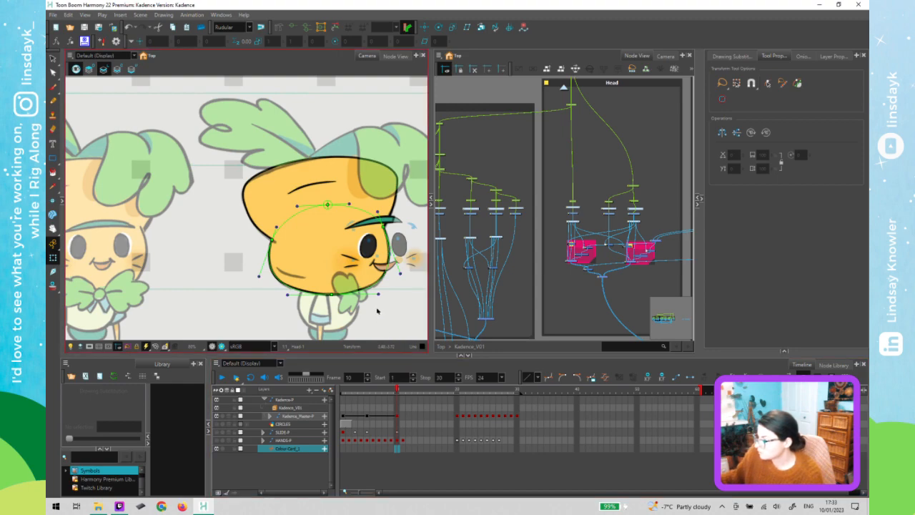
Select the head and forehead pegs in turn, try a transform on the forehead and undo it
{"action": "left_click", "coordinate": [637, 188]}
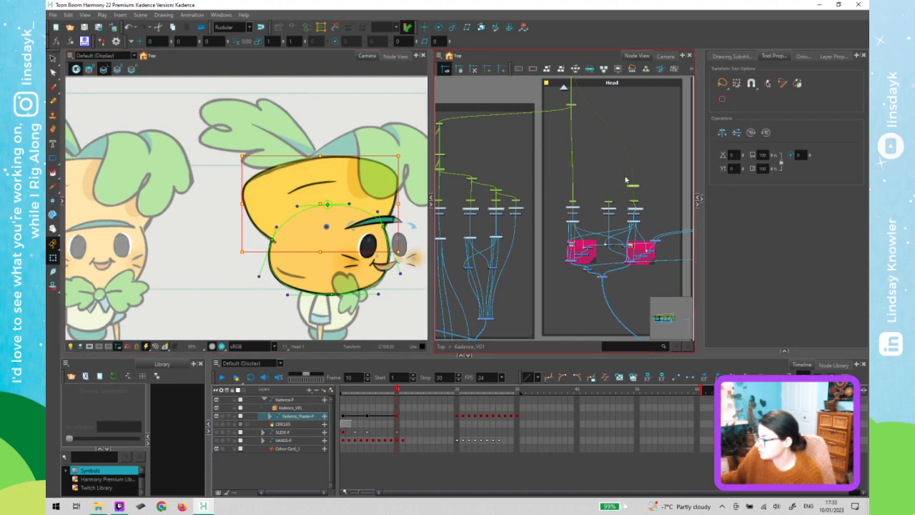
{"action": "left_click", "coordinate": [622, 178]}
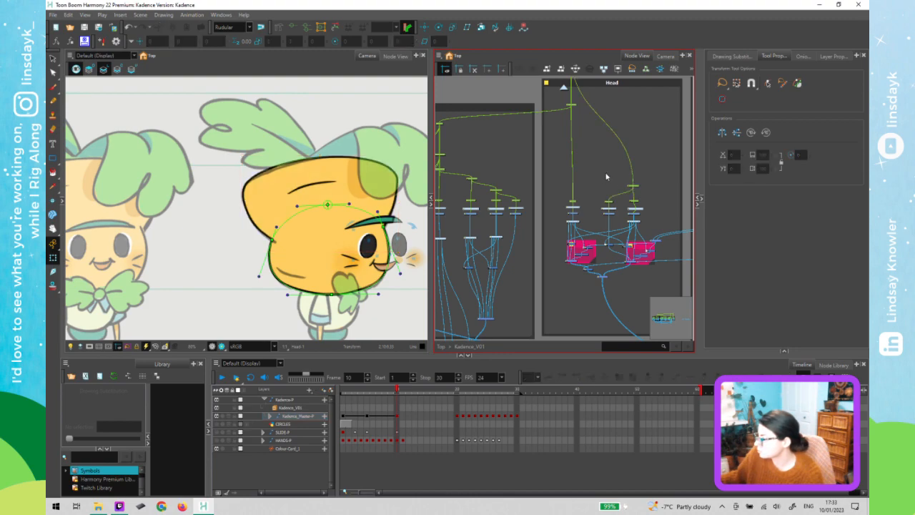
{"action": "left_click", "coordinate": [570, 205]}
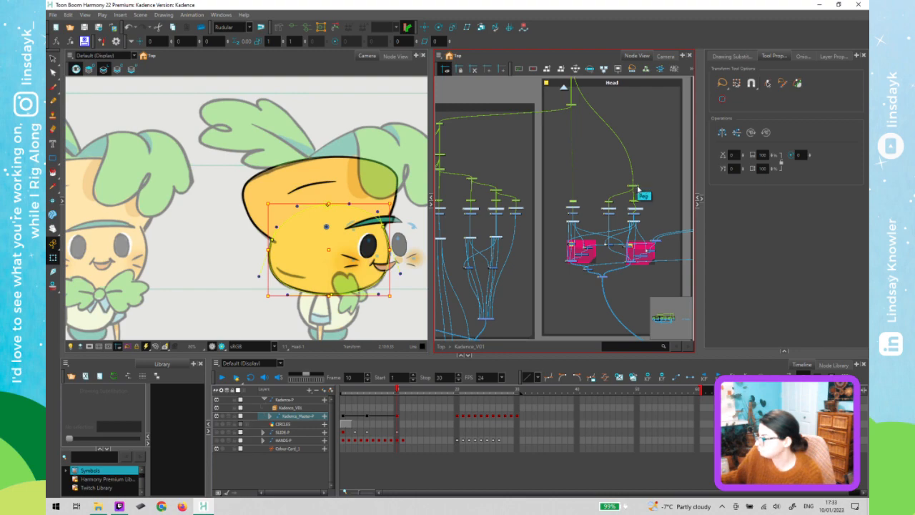
{"action": "left_click", "coordinate": [634, 188]}
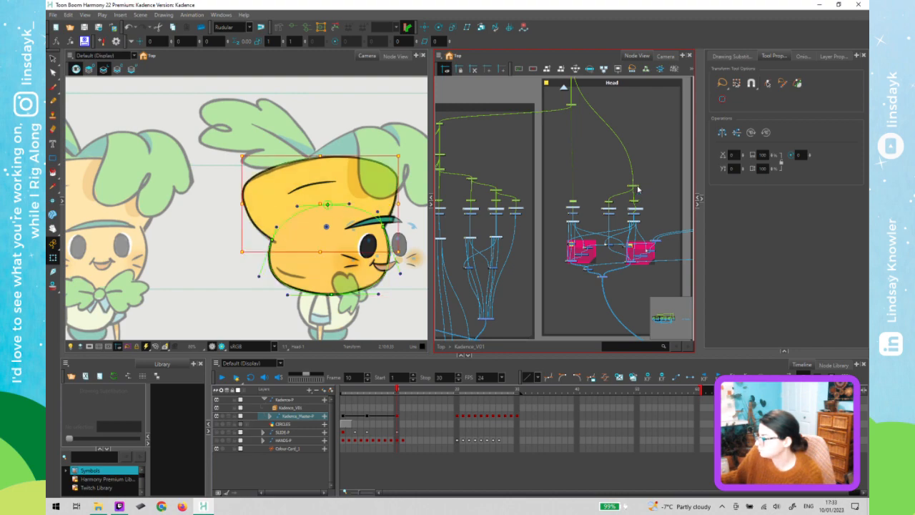
{"action": "left_click", "coordinate": [289, 195]}
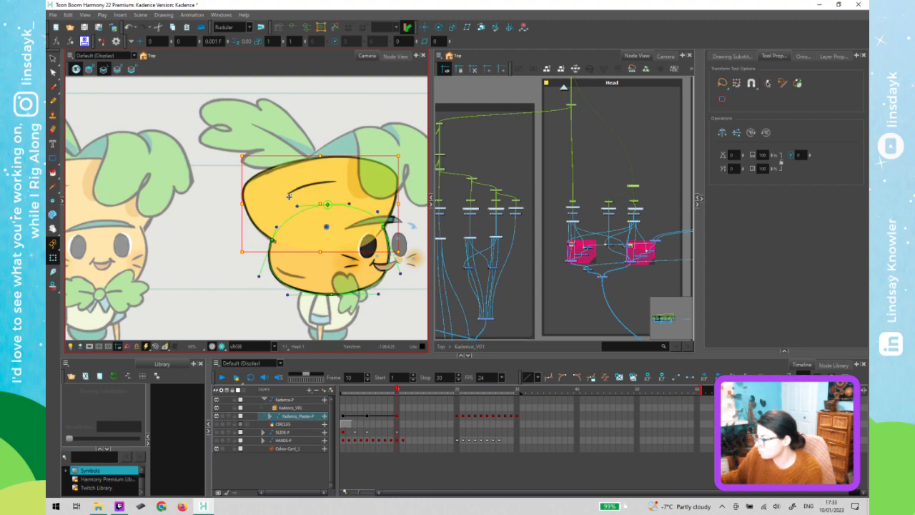
{"action": "key", "text": "ctrl+z"}
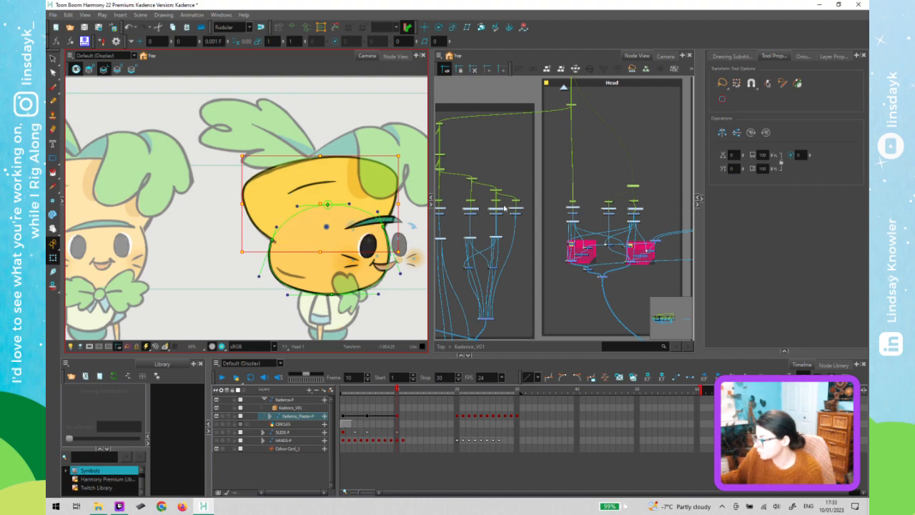
Examine the Head-P peg above the head's deformation node and which part of the character it controls
{"action": "left_click", "coordinate": [576, 206]}
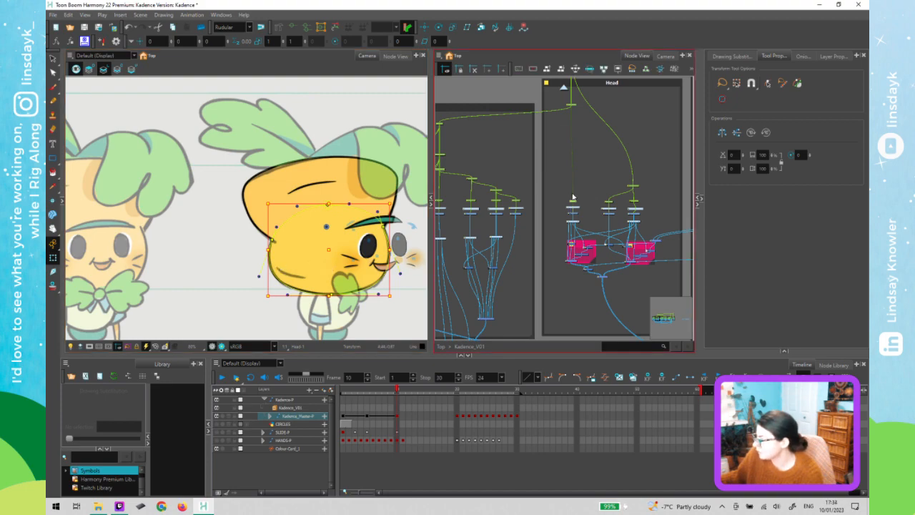
{"action": "scroll", "coordinate": [573, 197], "scroll_direction": "up", "scroll_amount": 6}
{"action": "scroll", "coordinate": [582, 209], "scroll_direction": "up", "scroll_amount": 2}
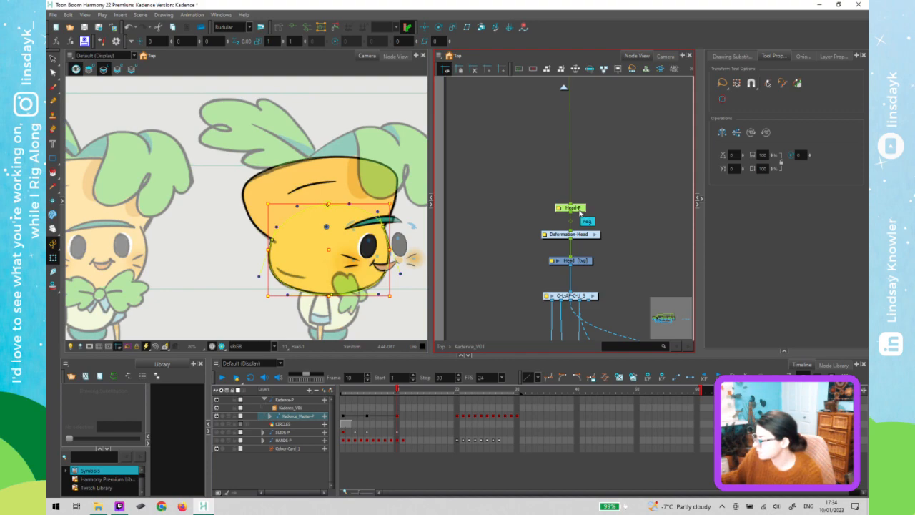
{"action": "left_click", "coordinate": [338, 252]}
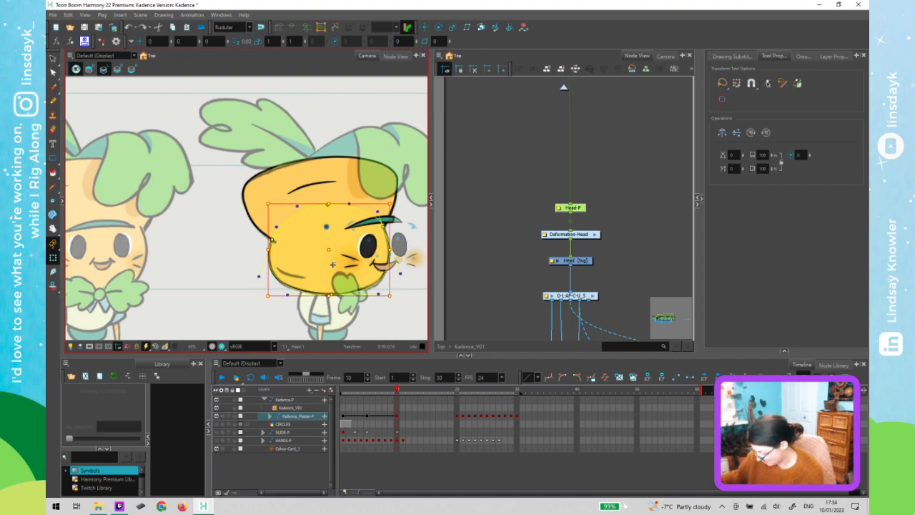
{"action": "left_click", "coordinate": [333, 264]}
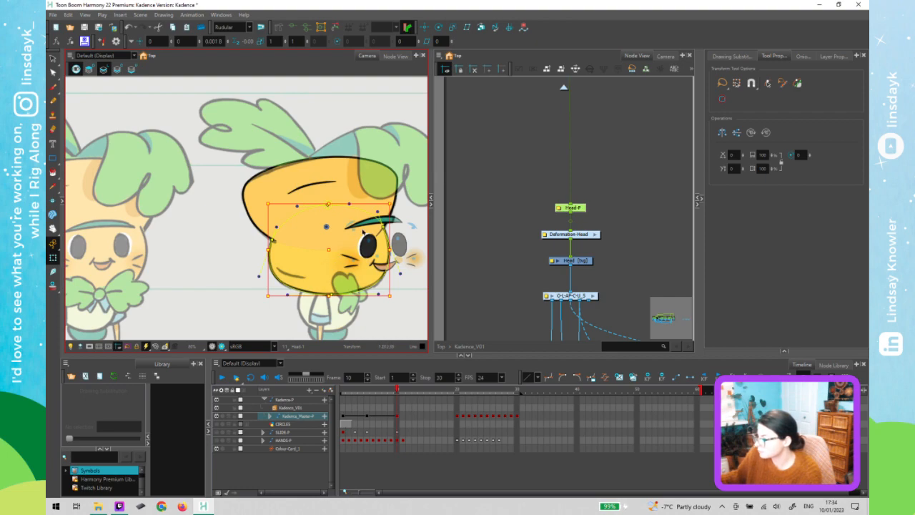
{"action": "left_click", "coordinate": [579, 208]}
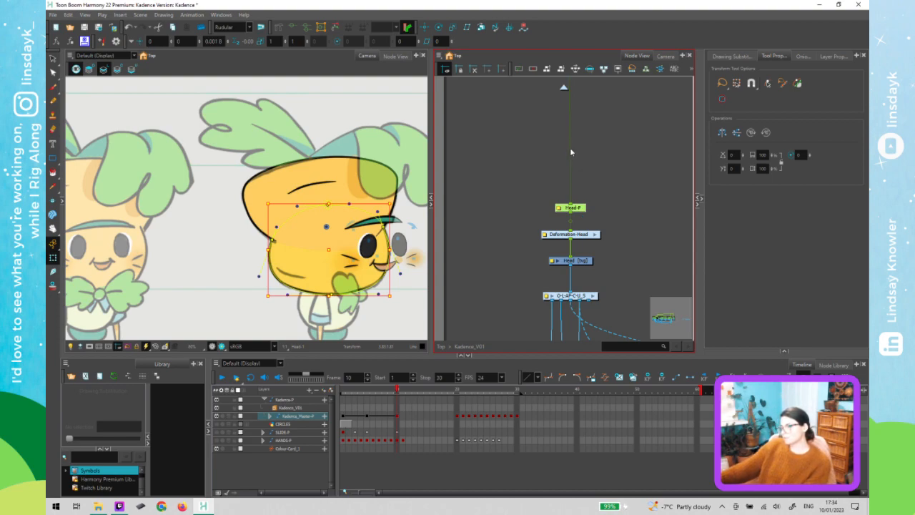
{"action": "left_click", "coordinate": [315, 272]}
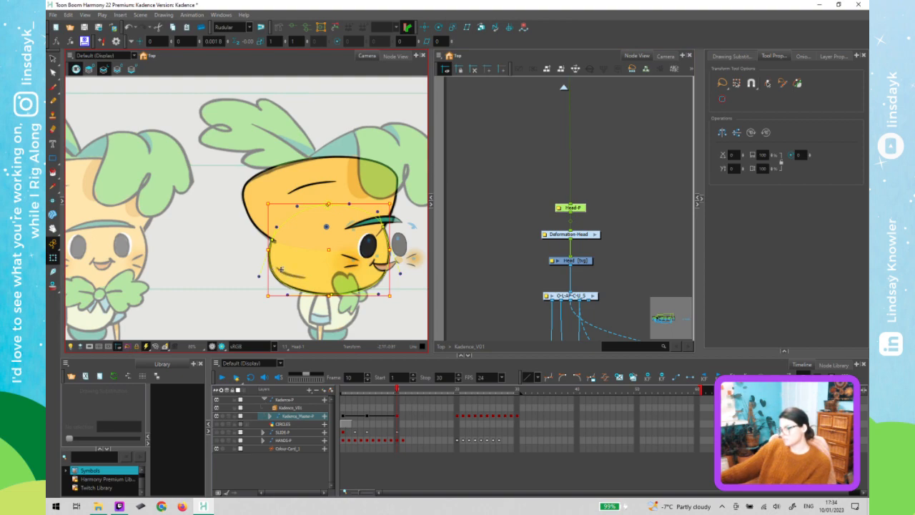
Copy the Head-P peg and discard a plainly pasted duplicate of it
{"action": "left_click", "coordinate": [513, 252]}
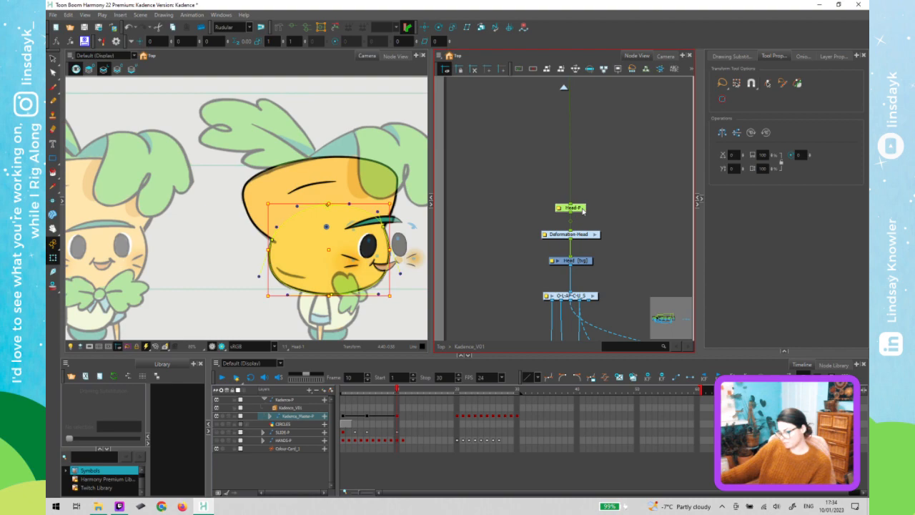
{"action": "key", "text": "ctrl+c"}
{"action": "key", "text": "ctrl+v"}
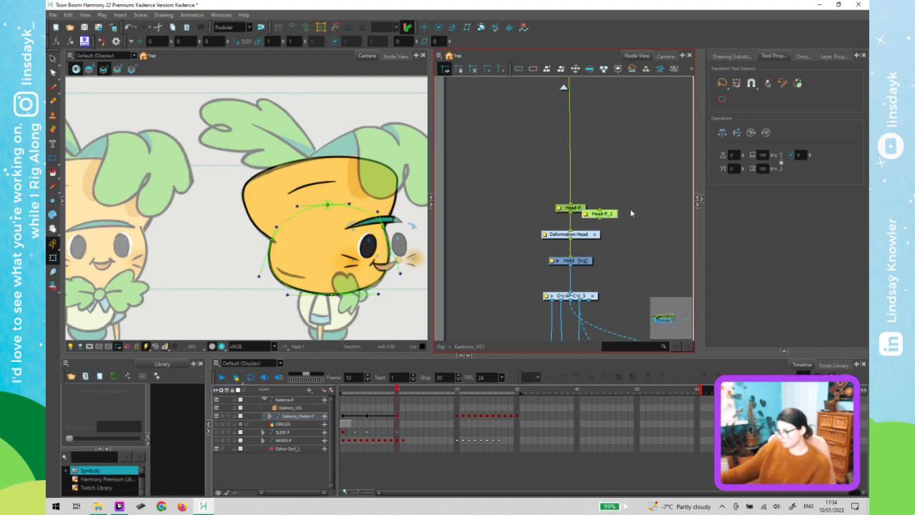
{"action": "key", "text": "Delete"}
{"action": "left_click", "coordinate": [585, 208]}
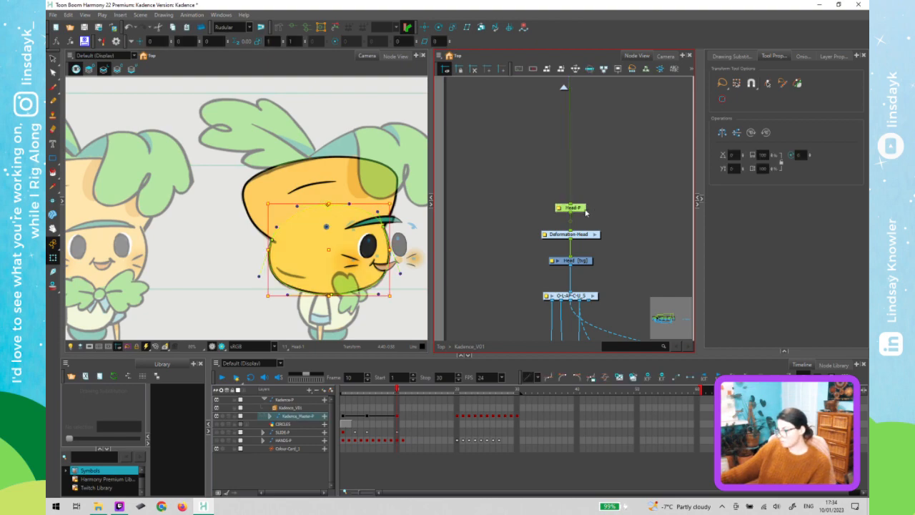
Paste Special the Head-P peg with Always create drawing files and Create New Columns enabled, and insert the copy into the connection above Head-P
{"action": "key", "text": "ctrl+shift+v"}
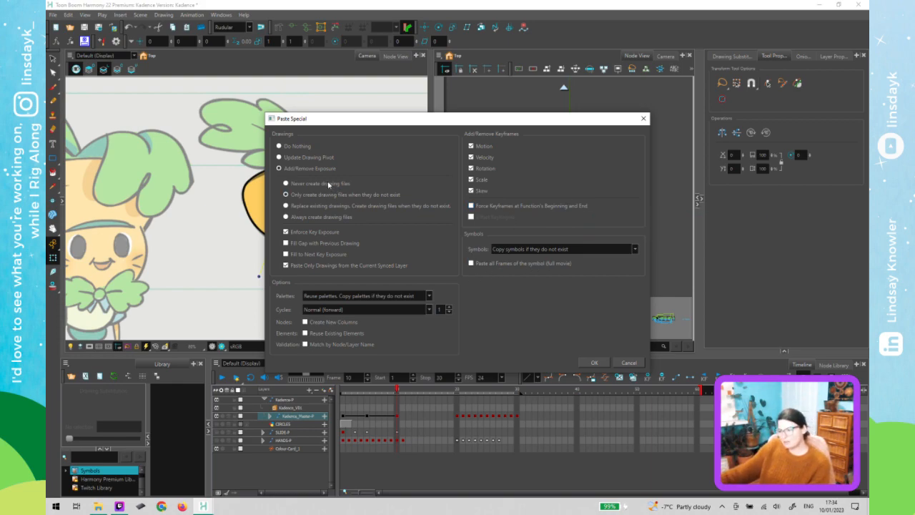
{"action": "left_click", "coordinate": [328, 219]}
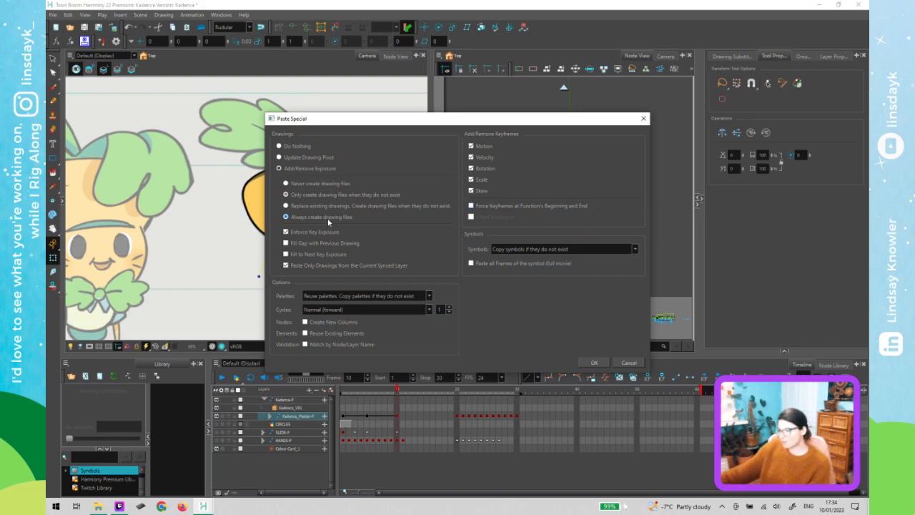
{"action": "left_click", "coordinate": [321, 326]}
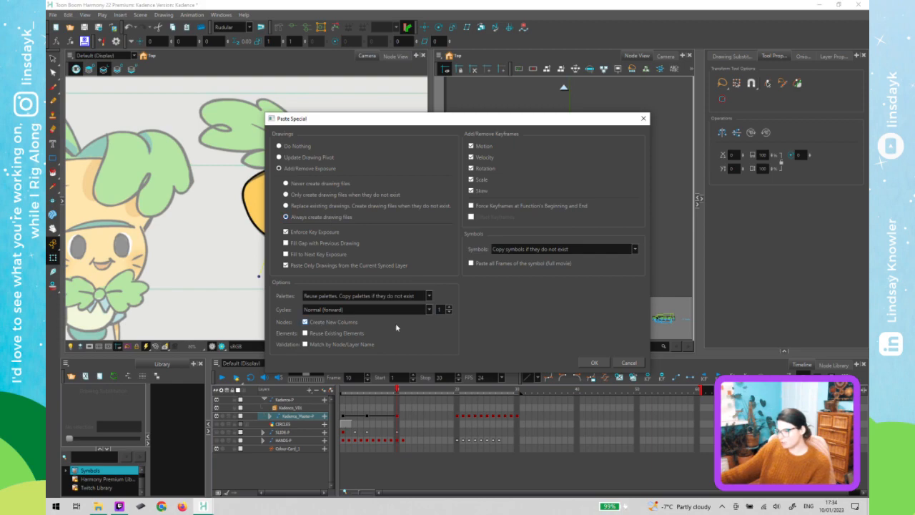
{"action": "left_click", "coordinate": [593, 363]}
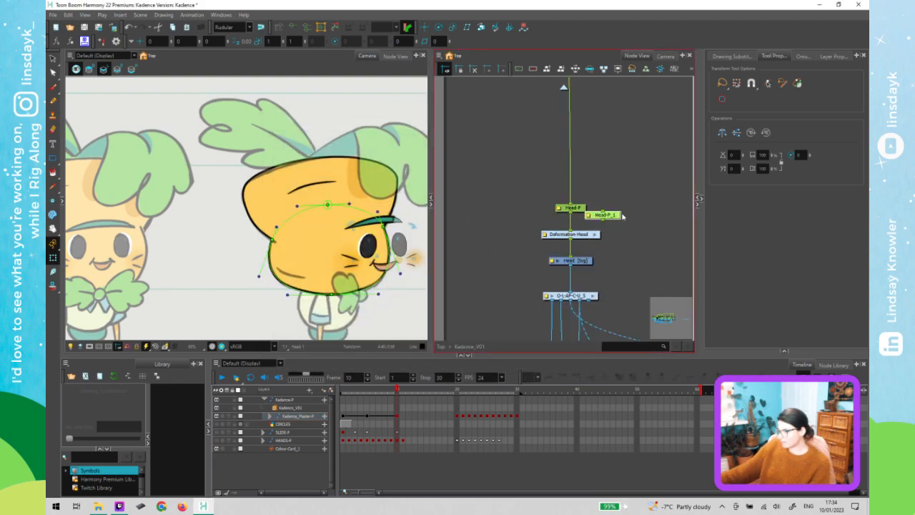
{"action": "left_click_drag", "start_coordinate": [613, 216], "coordinate": [582, 150]}
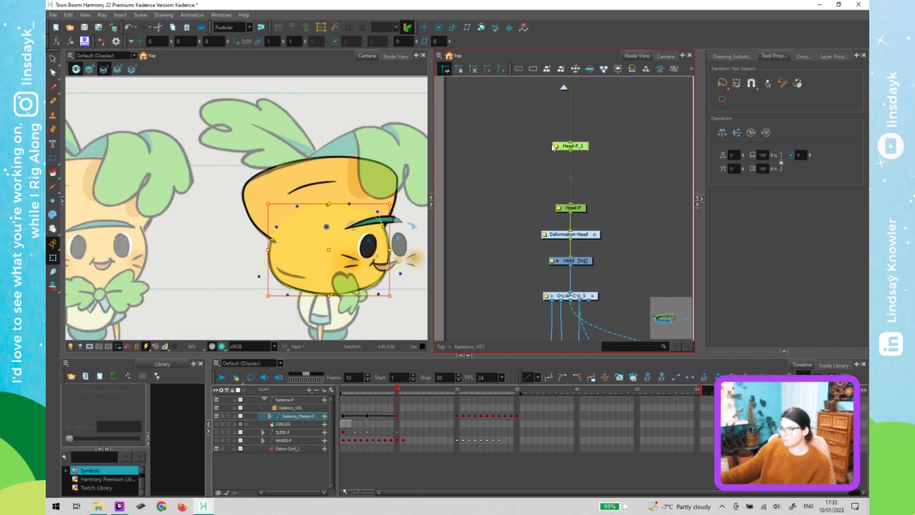
Try to rename the duplicated peg above Head-P as Head_Main-P
{"action": "double_click", "coordinate": [555, 146]}
{"action": "left_click", "coordinate": [554, 152]}
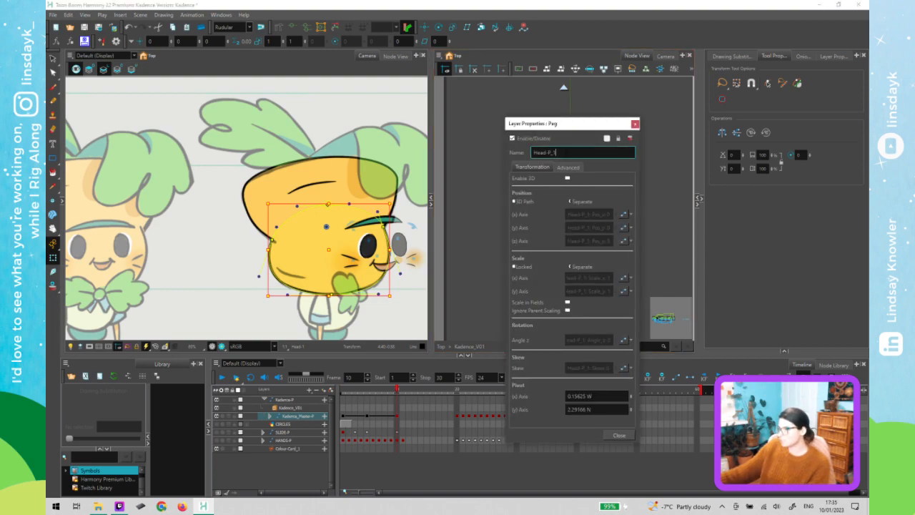
{"action": "key", "text": "BackSpace"}
{"action": "key", "text": "BackSpace"}
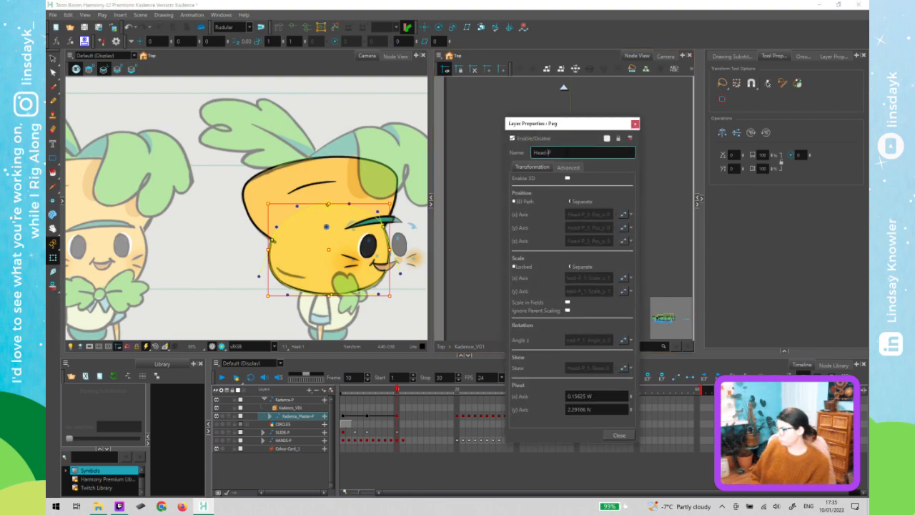
{"action": "type", "text": "_main"}
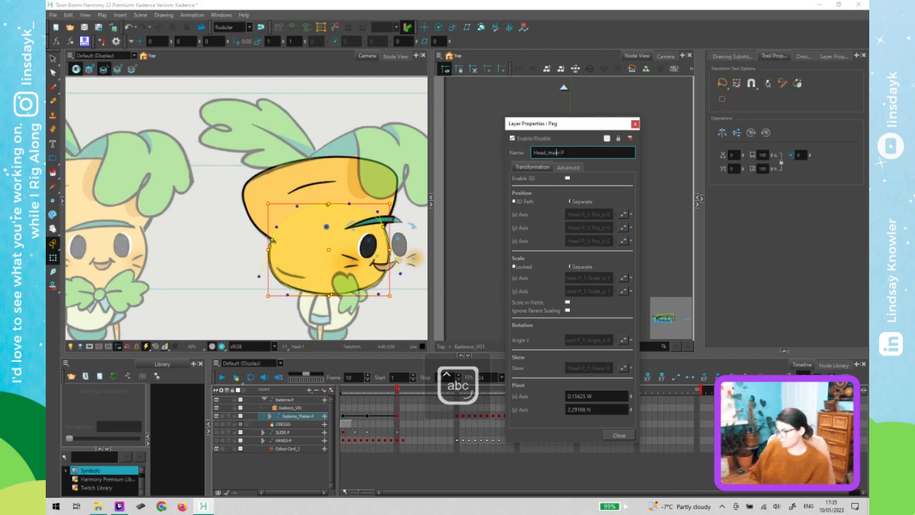
{"action": "key", "text": "BackSpace"}
{"action": "key", "text": "Caps_Lock"}
{"action": "type", "text": "M"}
{"action": "key", "text": "Caps_Lock"}
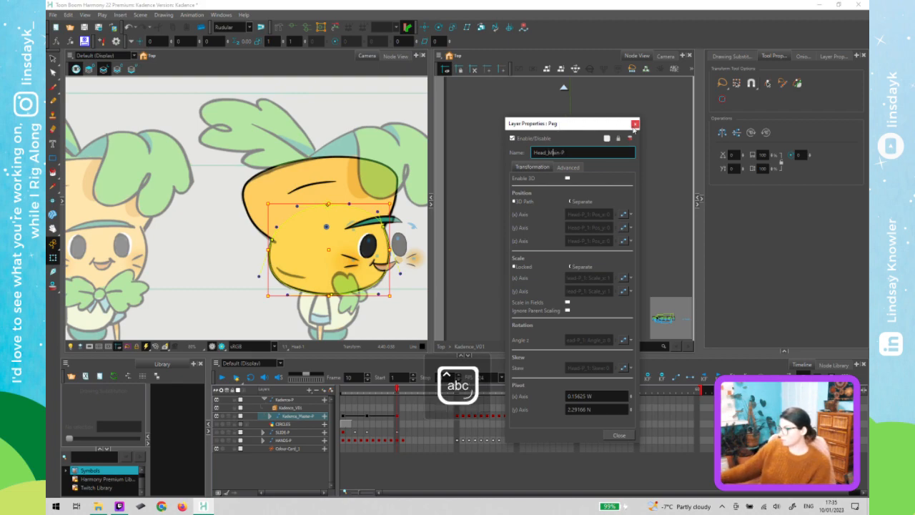
{"action": "left_click", "coordinate": [635, 123]}
{"action": "left_click", "coordinate": [621, 178]}
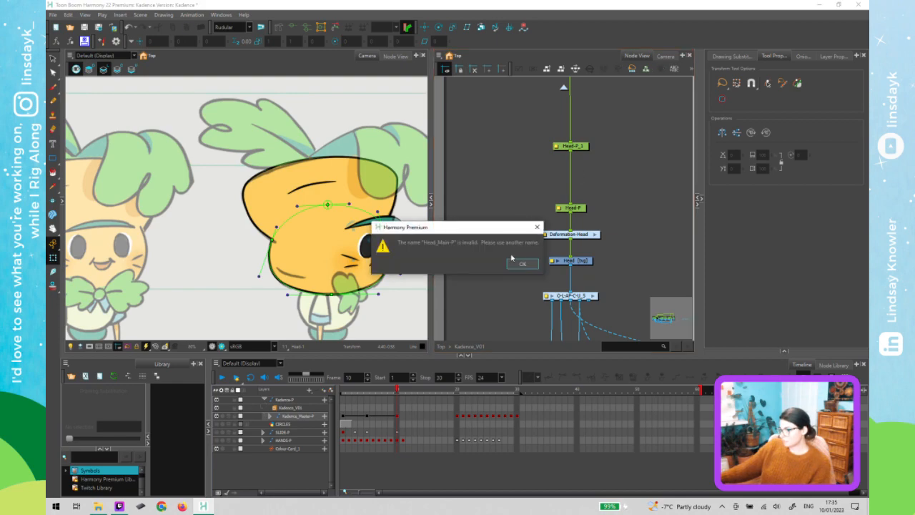
Inspect the node network above the duplicated head peg for a peg already named Head_Main-P
{"action": "left_click", "coordinate": [519, 264]}
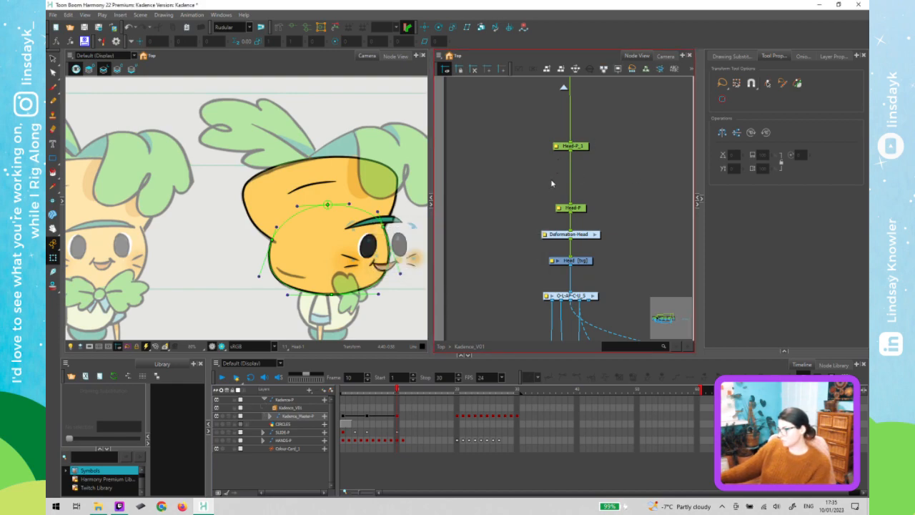
{"action": "scroll", "coordinate": [552, 186], "scroll_direction": "down", "scroll_amount": 3}
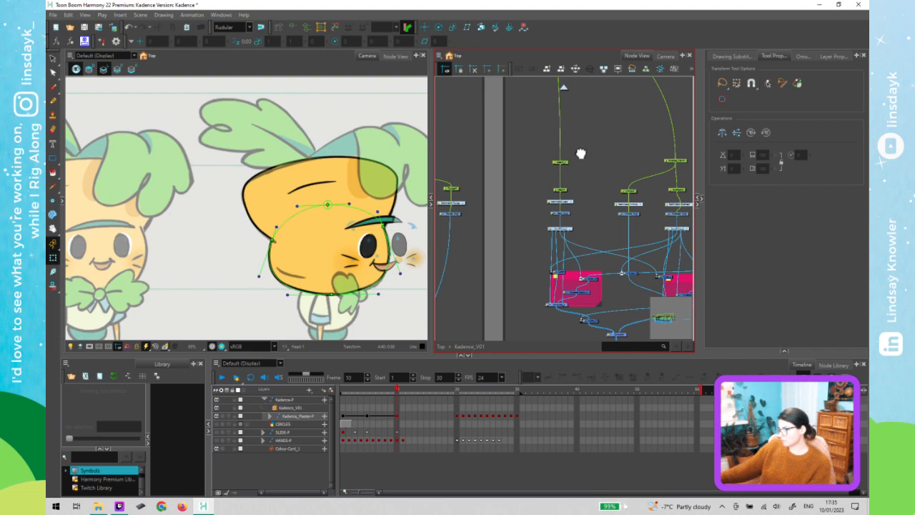
{"action": "left_click_drag", "start_coordinate": [581, 167], "coordinate": [579, 190]}
{"action": "scroll", "coordinate": [578, 333], "scroll_direction": "up", "scroll_amount": 5}
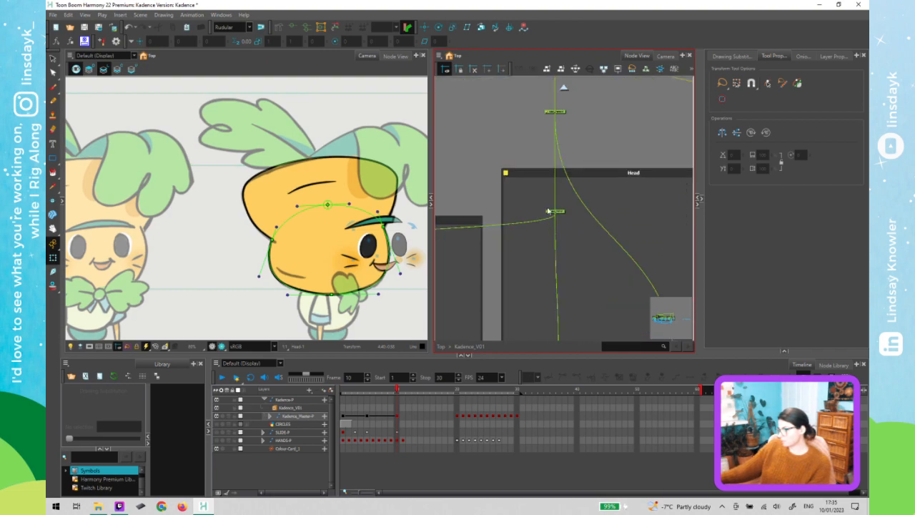
{"action": "scroll", "coordinate": [548, 211], "scroll_direction": "up", "scroll_amount": 2}
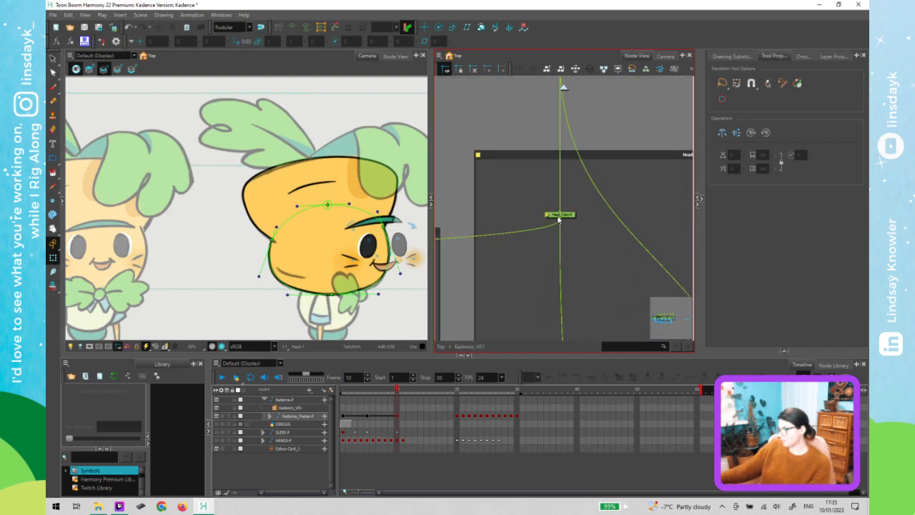
{"action": "scroll", "coordinate": [583, 294], "scroll_direction": "down", "scroll_amount": 2}
{"action": "left_click_drag", "start_coordinate": [580, 254], "coordinate": [568, 87]}
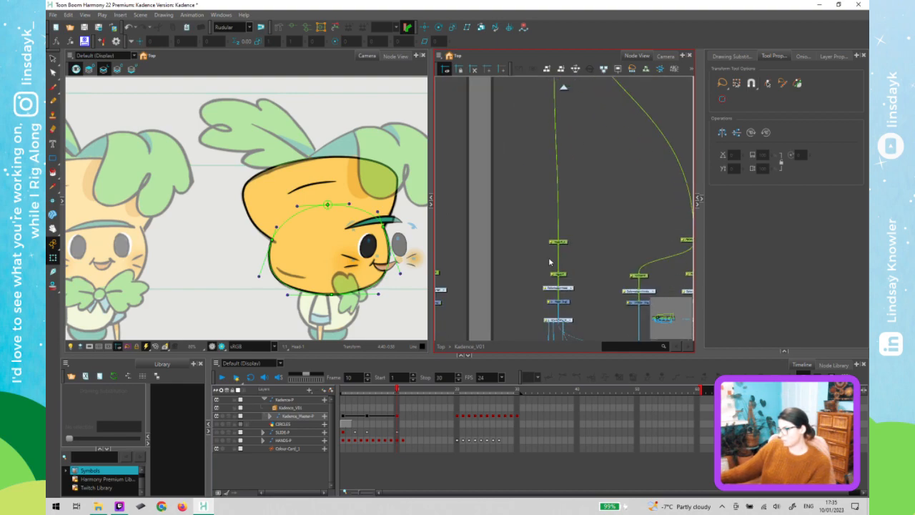
{"action": "scroll", "coordinate": [549, 258], "scroll_direction": "up", "scroll_amount": 2}
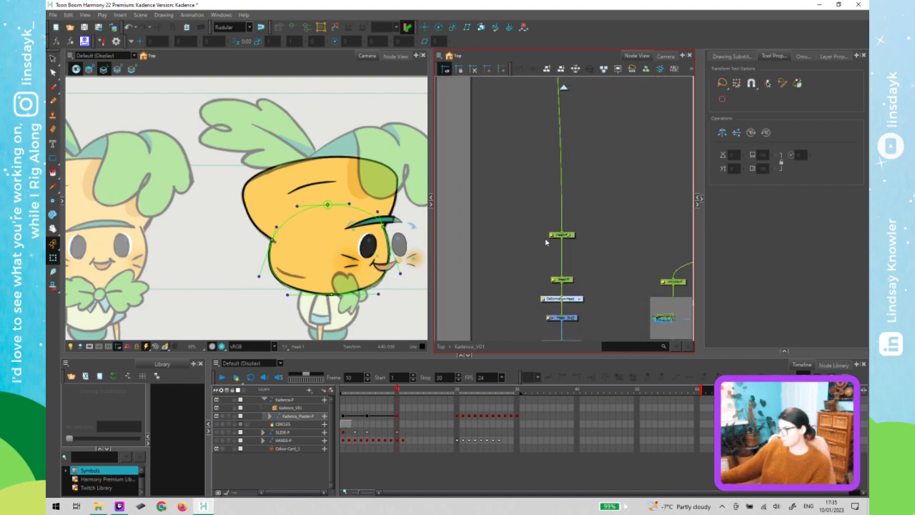
Rename the duplicated peg directly above Head-P as Chin_Main-P
{"action": "double_click", "coordinate": [558, 236]}
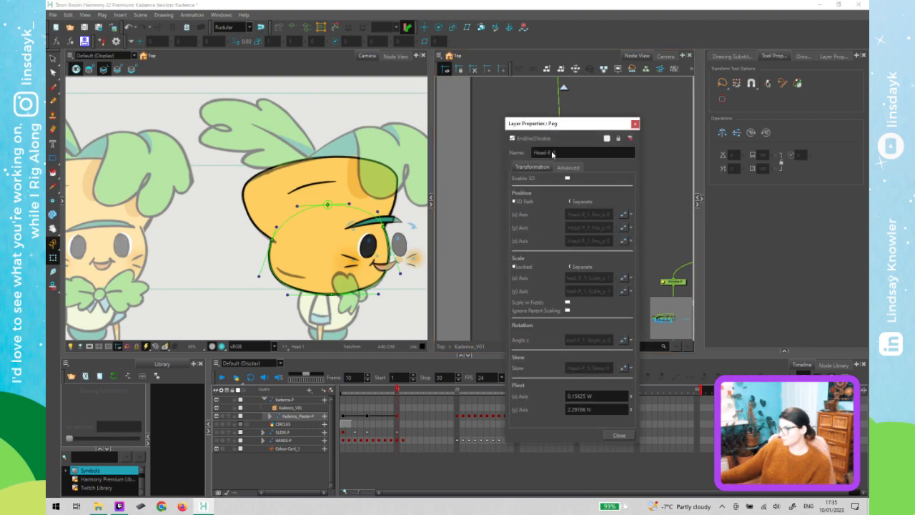
{"action": "key", "text": "BackSpace"}
{"action": "key", "text": "Left"}
{"action": "key", "text": "Left"}
{"action": "key", "text": "BackSpace"}
{"action": "key", "text": "BackSpace"}
{"action": "key", "text": "BackSpace"}
{"action": "key", "text": "BackSpace"}
{"action": "key", "text": "Caps_Lock"}
{"action": "type", "text": "C"}
{"action": "key", "text": "Caps_Lock"}
{"action": "type", "text": "hin"}
{"action": "key", "text": "Caps_Lock"}
{"action": "type", "text": "M"}
{"action": "key", "text": "Caps_Lock"}
{"action": "type", "text": "a"}
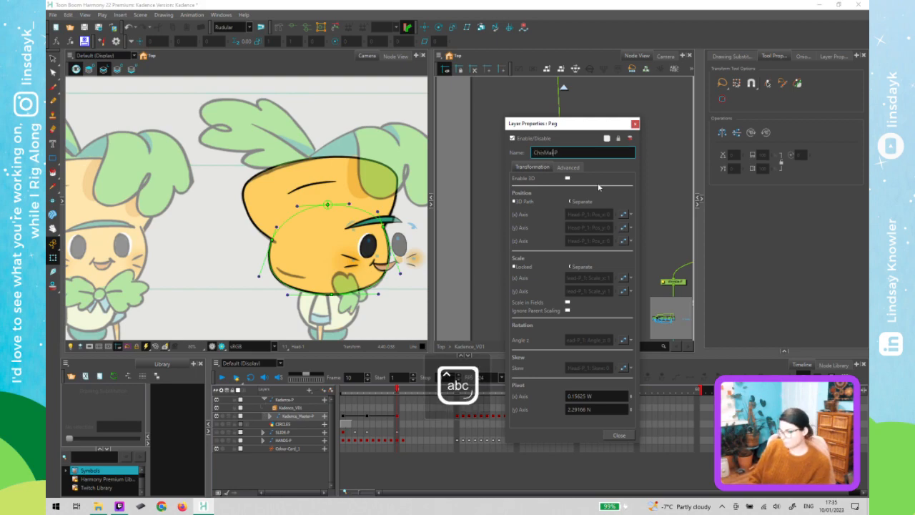
{"action": "type", "text": "in"}
{"action": "key", "text": "Left"}
{"action": "key", "text": "Left"}
{"action": "key", "text": "Left"}
{"action": "key", "text": "Left"}
{"action": "type", "text": "_"}
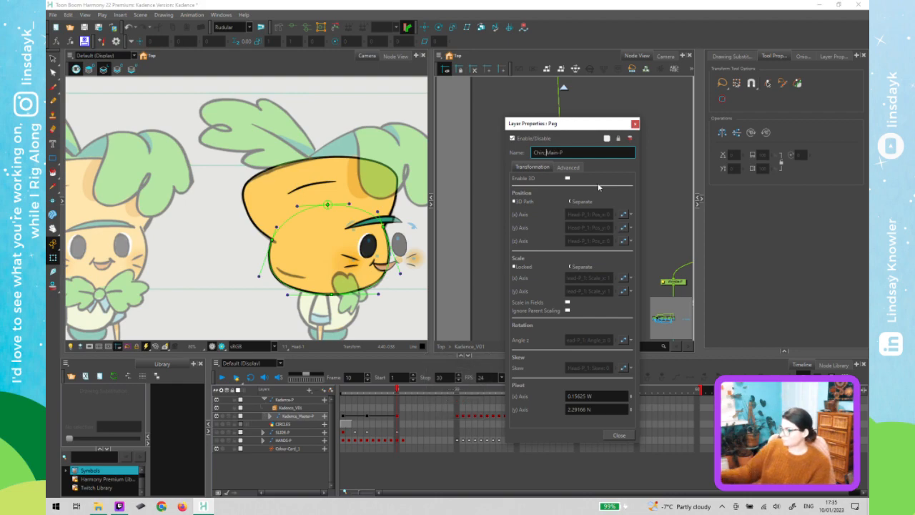
{"action": "left_click", "coordinate": [628, 438]}
{"action": "left_click", "coordinate": [604, 220]}
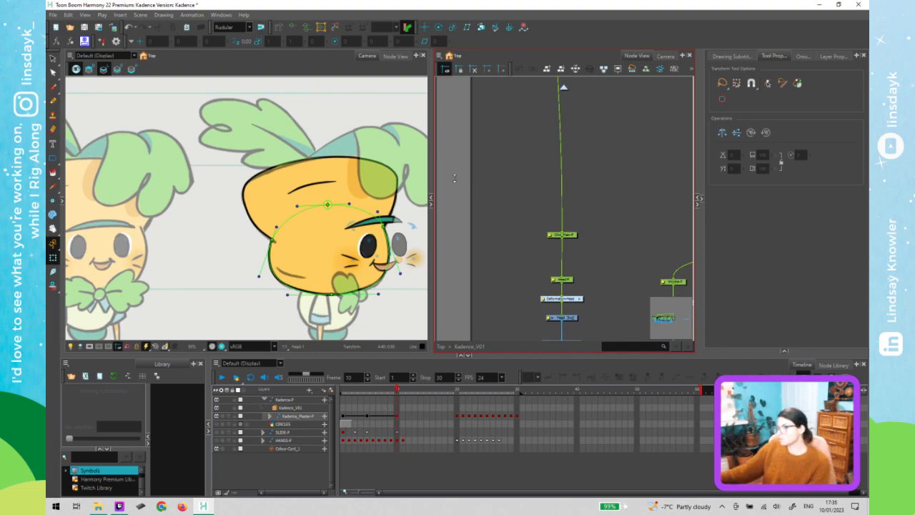
Select the Chin_Main-P peg and compare the head's lower shape and pivot on frames 1, 5 and 10
{"action": "left_click", "coordinate": [573, 236]}
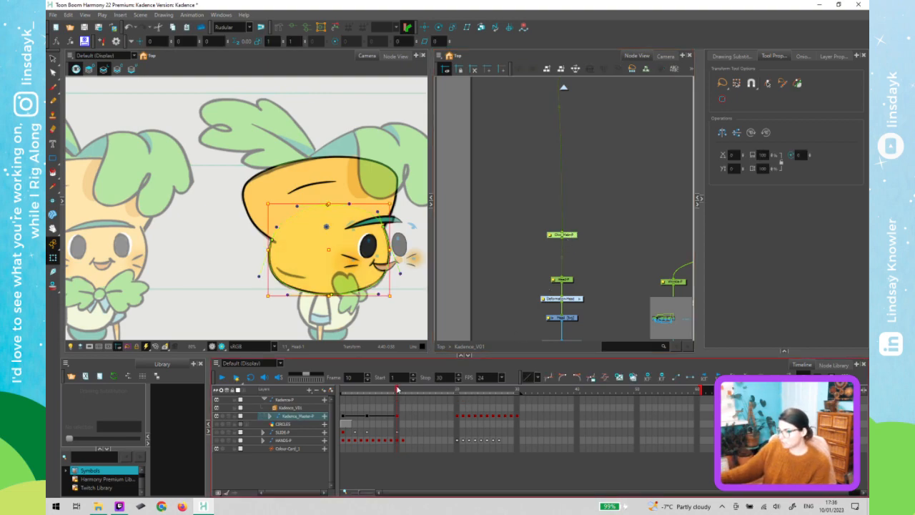
{"action": "left_click_drag", "start_coordinate": [384, 390], "coordinate": [329, 401]}
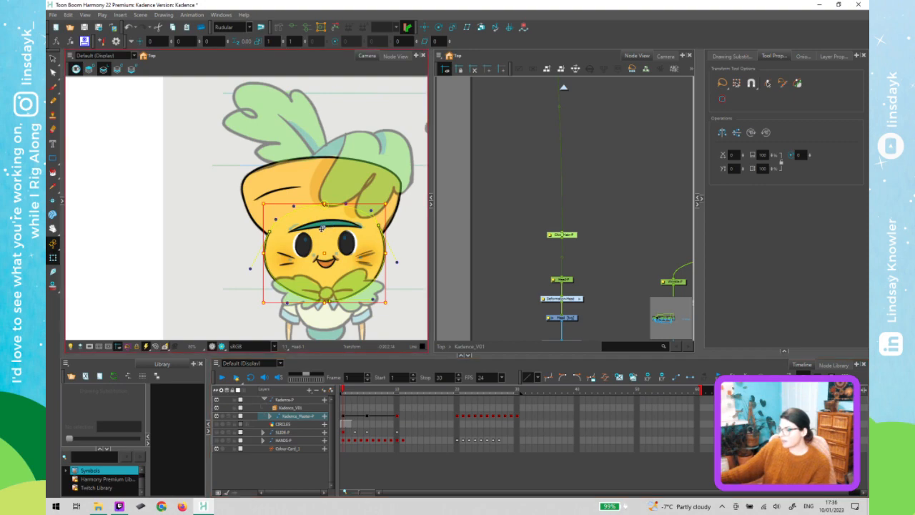
{"action": "left_click", "coordinate": [572, 277]}
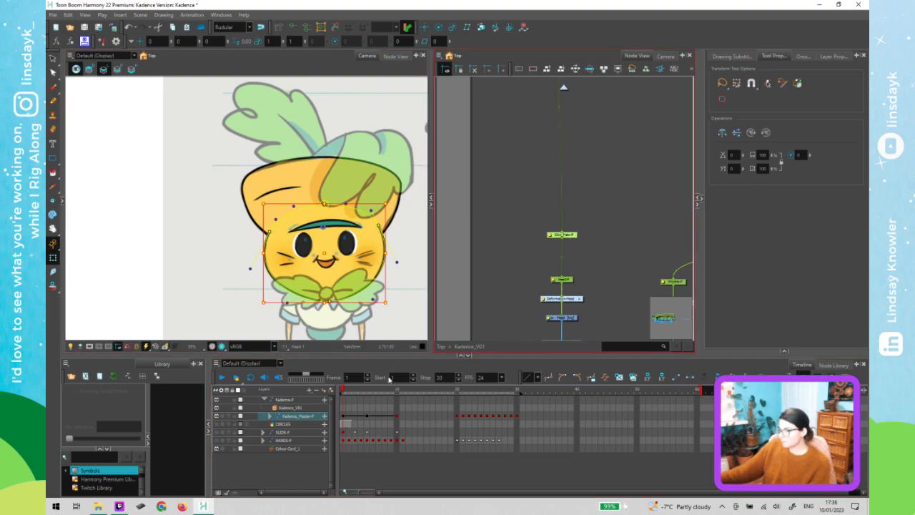
{"action": "left_click", "coordinate": [368, 392]}
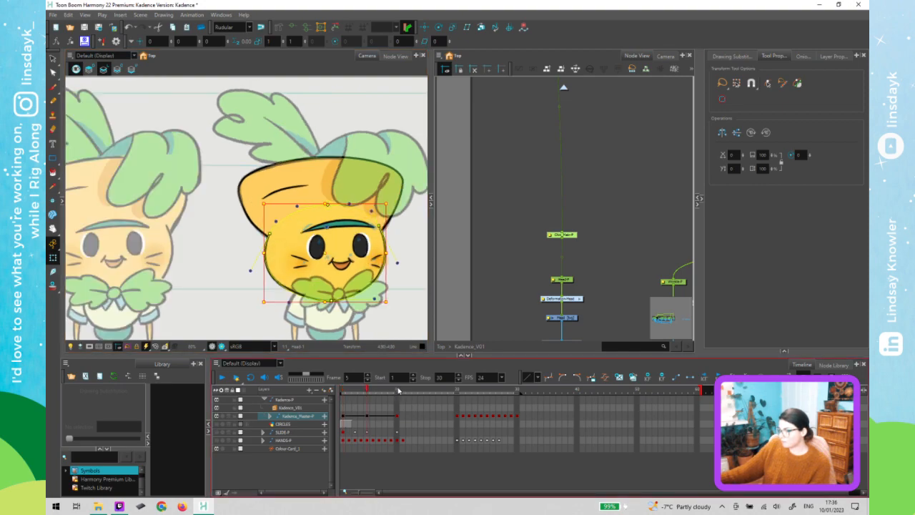
{"action": "left_click", "coordinate": [398, 390]}
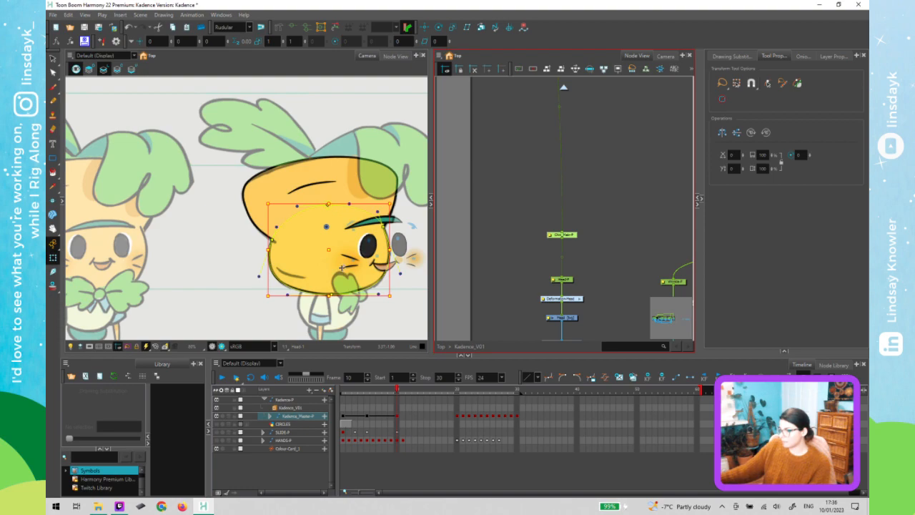
{"action": "left_click", "coordinate": [572, 235]}
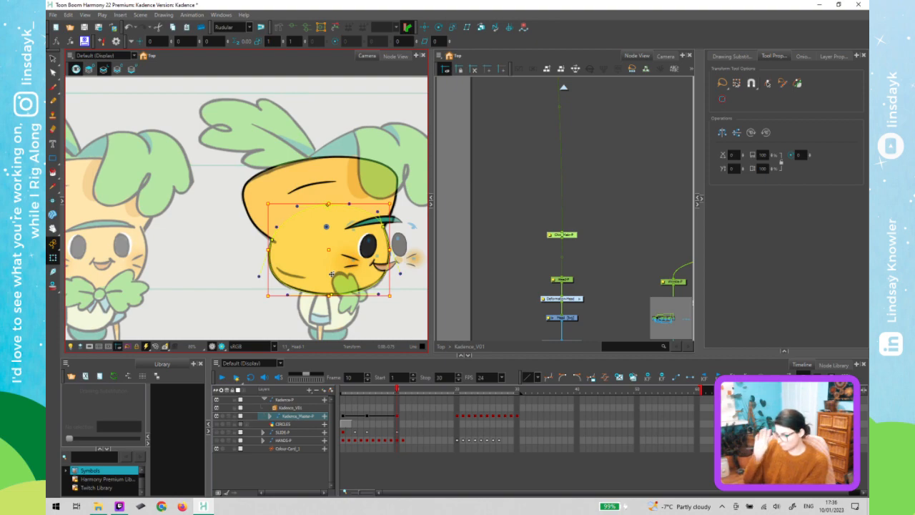
Adjust the forehead's lower front and back deformation points on frame 10 so its outline meets the lower head shape
{"action": "left_click", "coordinate": [367, 192]}
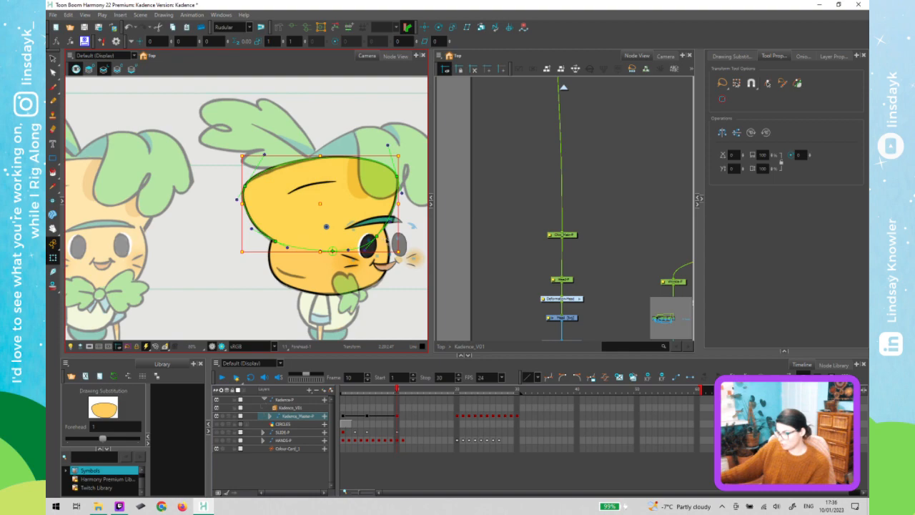
{"action": "left_click", "coordinate": [394, 233]}
{"action": "left_click", "coordinate": [377, 237]}
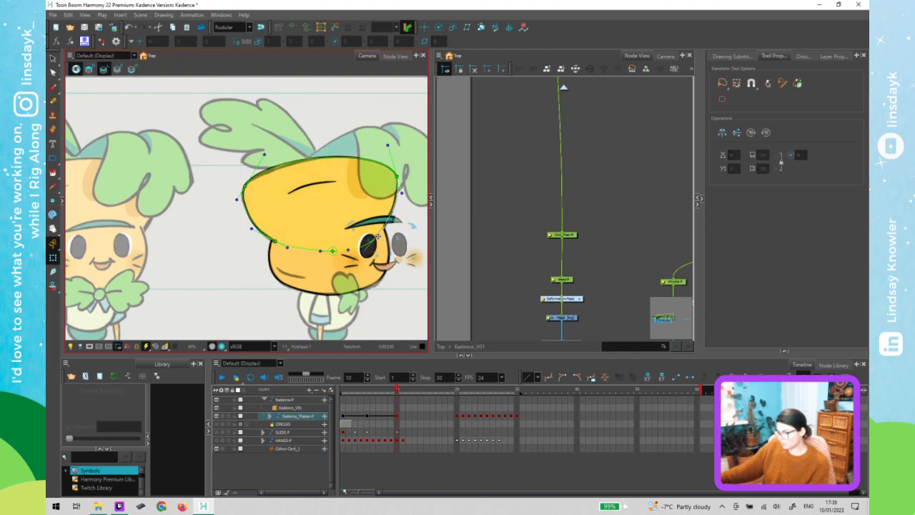
{"action": "scroll", "coordinate": [377, 236], "scroll_direction": "up", "scroll_amount": 2}
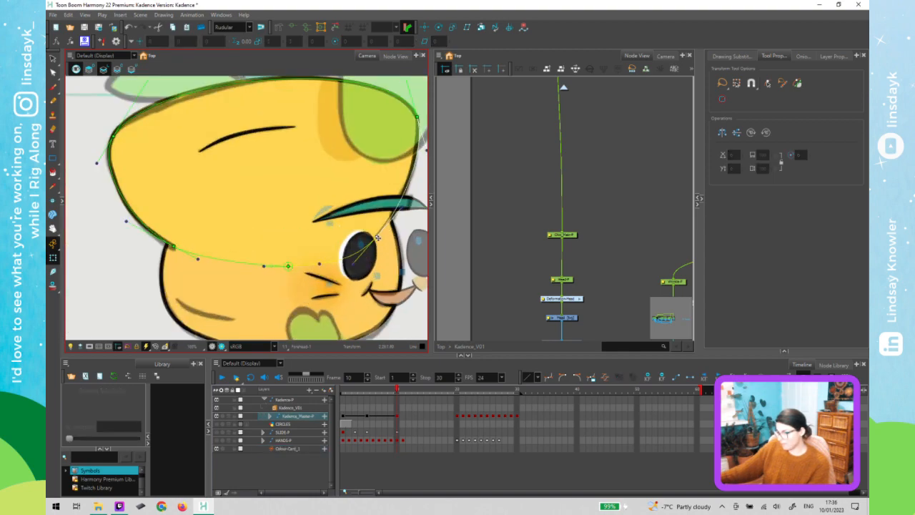
{"action": "left_click_drag", "start_coordinate": [377, 236], "coordinate": [409, 189]}
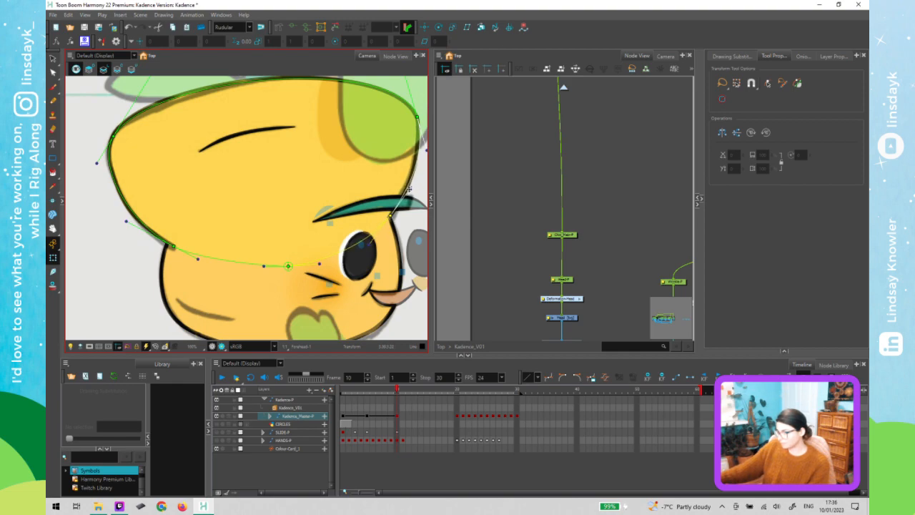
{"action": "left_click_drag", "start_coordinate": [172, 246], "coordinate": [174, 250]}
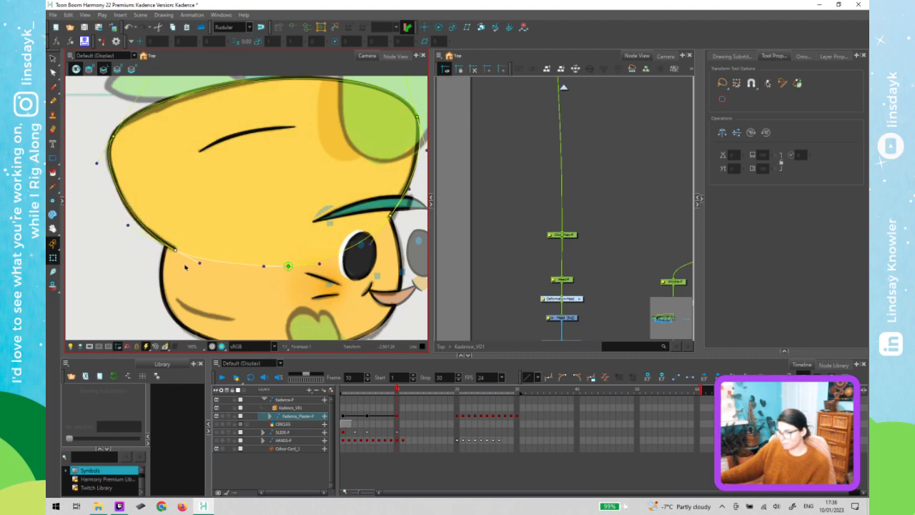
{"action": "scroll", "coordinate": [148, 289], "scroll_direction": "down", "scroll_amount": 1}
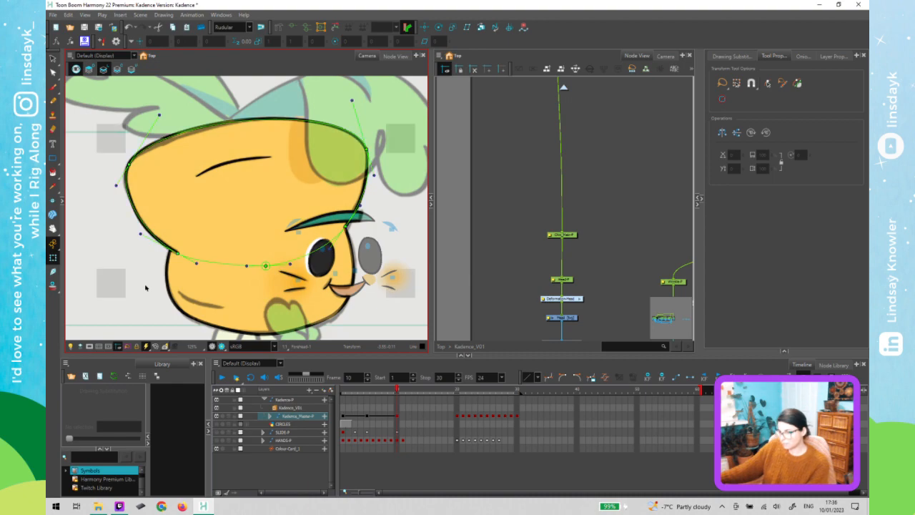
{"action": "left_click", "coordinate": [145, 287]}
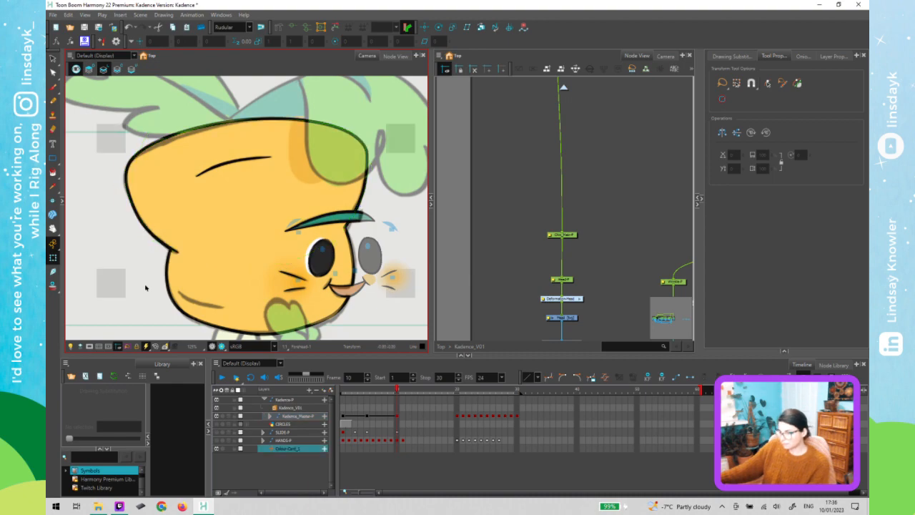
{"action": "scroll", "coordinate": [145, 288], "scroll_direction": "down", "scroll_amount": 2}
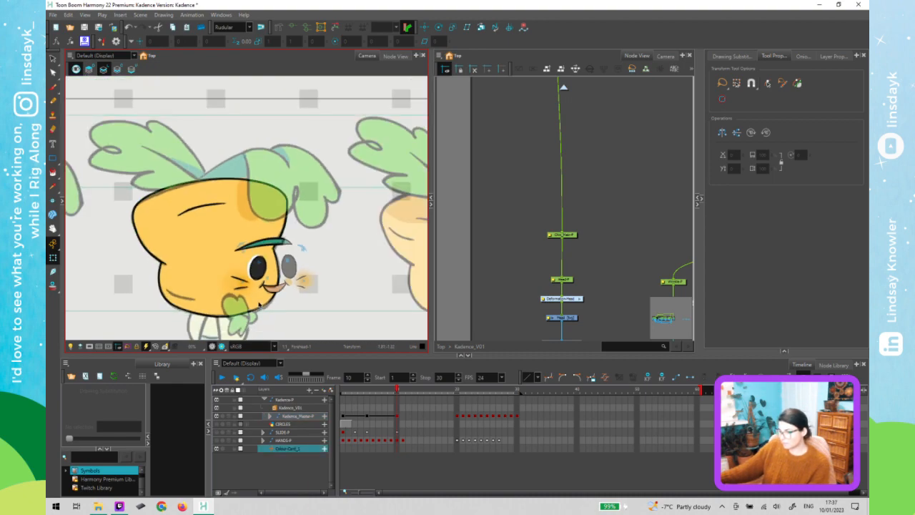
Check which part of the head the Chin_Main-P and Head-P pegs each control
{"action": "left_click", "coordinate": [546, 259]}
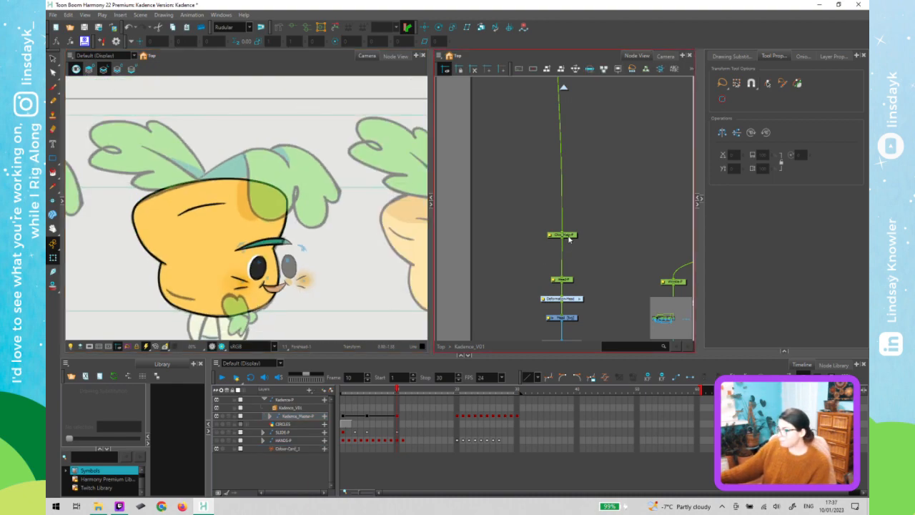
{"action": "left_click", "coordinate": [567, 236]}
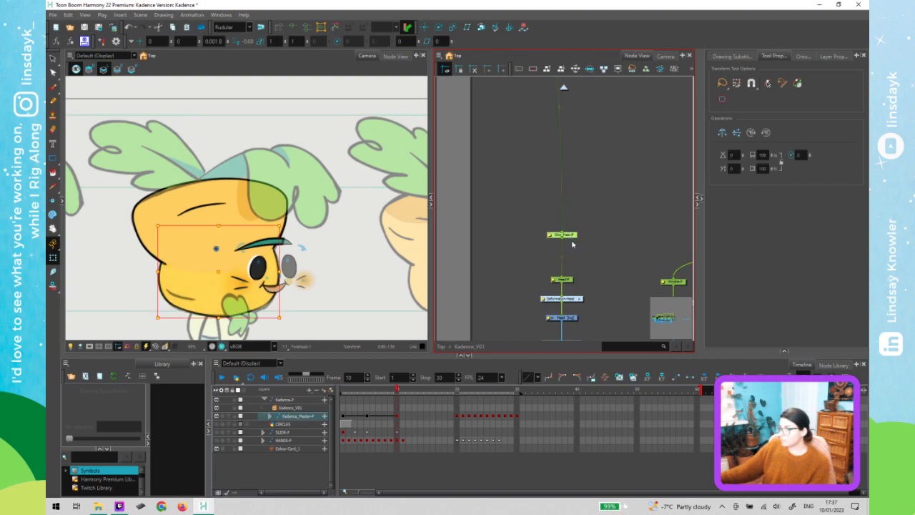
{"action": "left_click", "coordinate": [569, 284]}
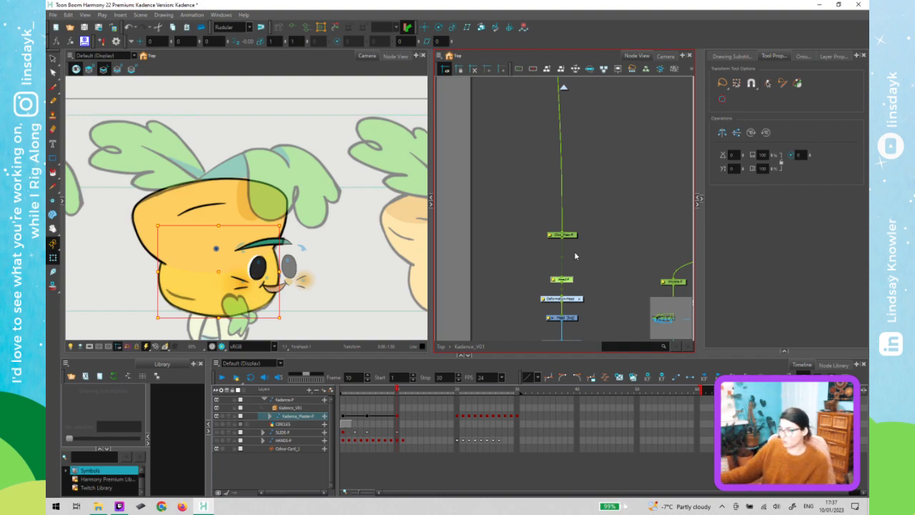
{"action": "left_click", "coordinate": [515, 276]}
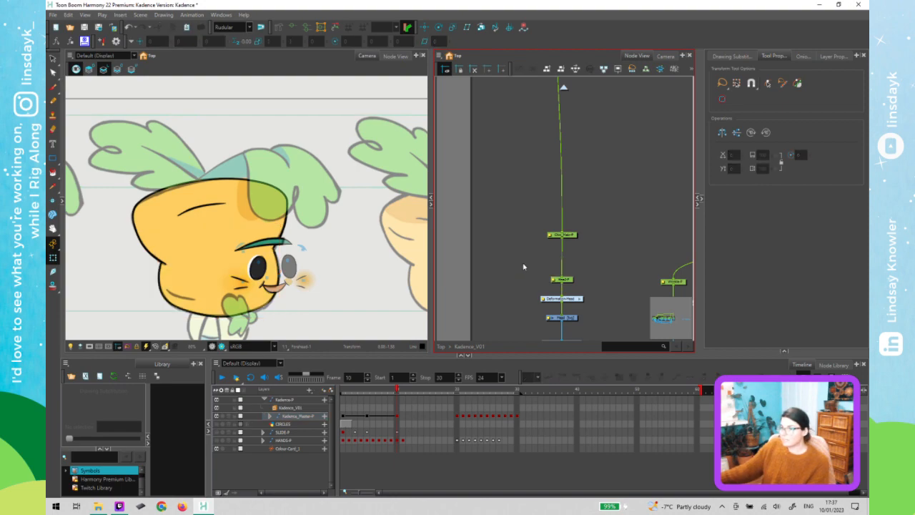
{"action": "left_click", "coordinate": [569, 283]}
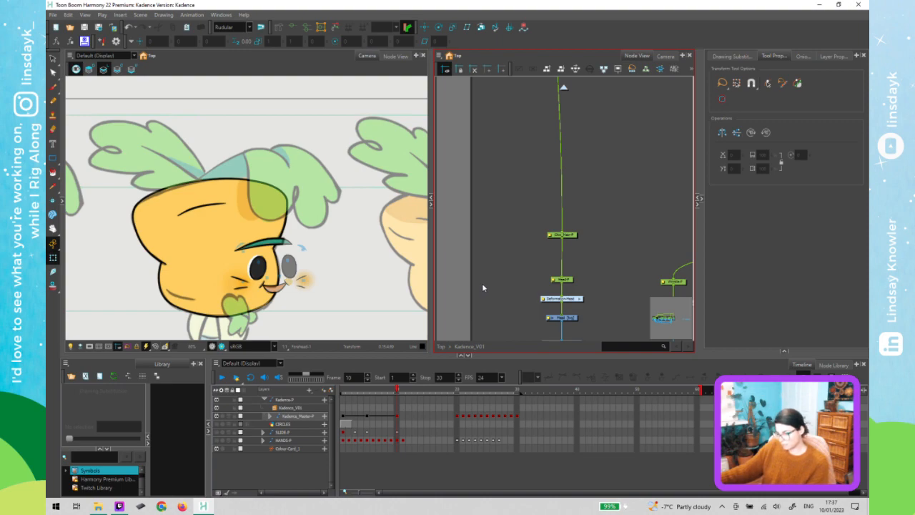
Add a small backdrop beside the Head-P and head deformation nodes and colour it magenta
{"action": "key", "text": "ctrl+v"}
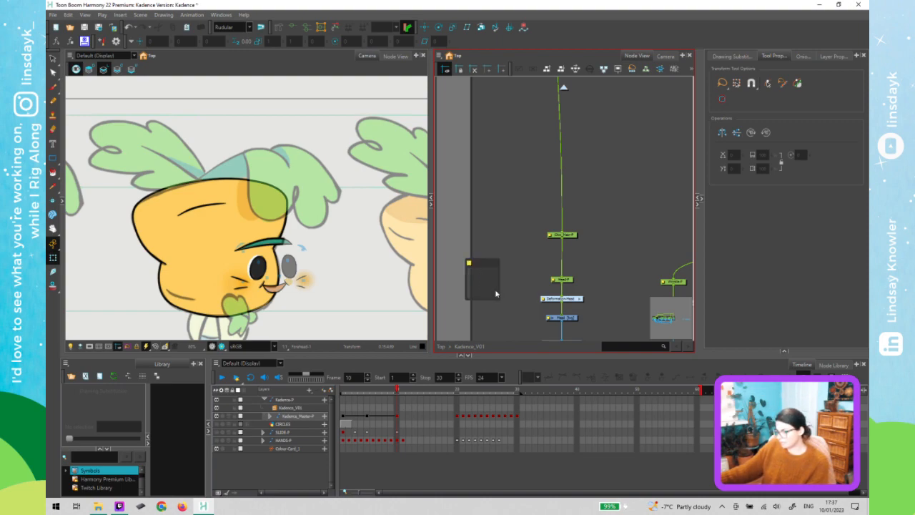
{"action": "left_click_drag", "start_coordinate": [499, 299], "coordinate": [542, 322]}
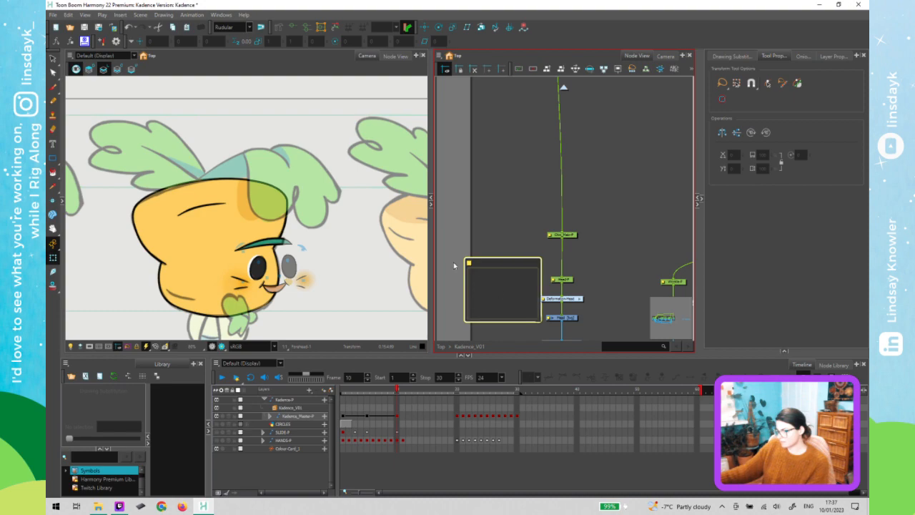
{"action": "left_click", "coordinate": [470, 264]}
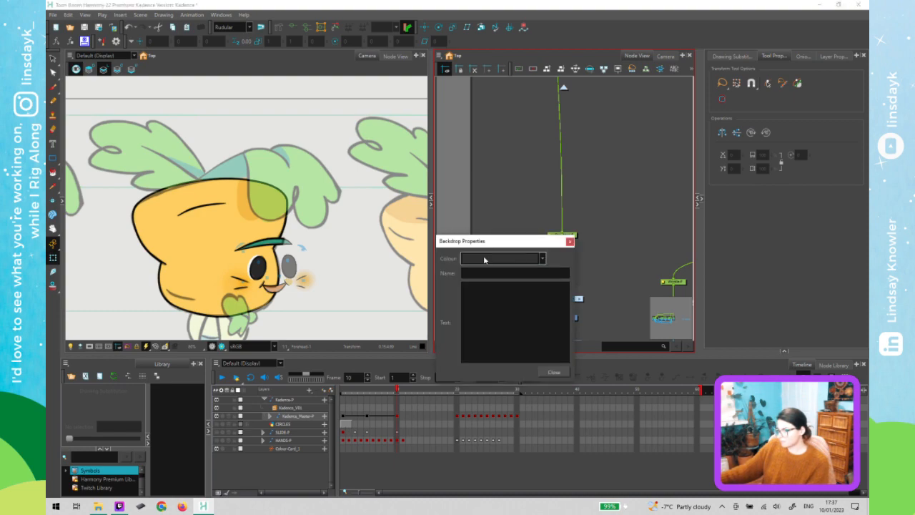
{"action": "left_click", "coordinate": [489, 258]}
{"action": "left_click", "coordinate": [510, 375]}
Name the magenta backdrop "Add Chin line" and close its properties
{"action": "left_click", "coordinate": [508, 275]}
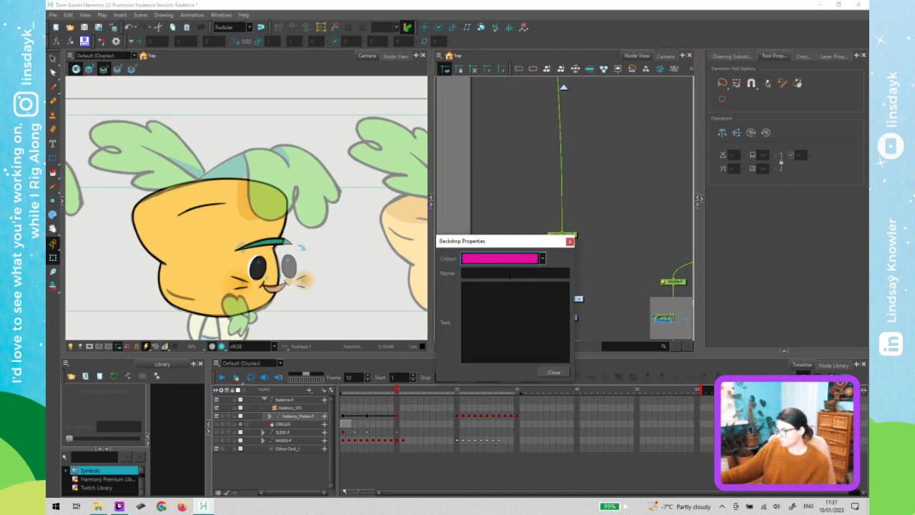
{"action": "key", "text": "Caps_Lock"}
{"action": "type", "text": "A"}
{"action": "key", "text": "Caps_Lock"}
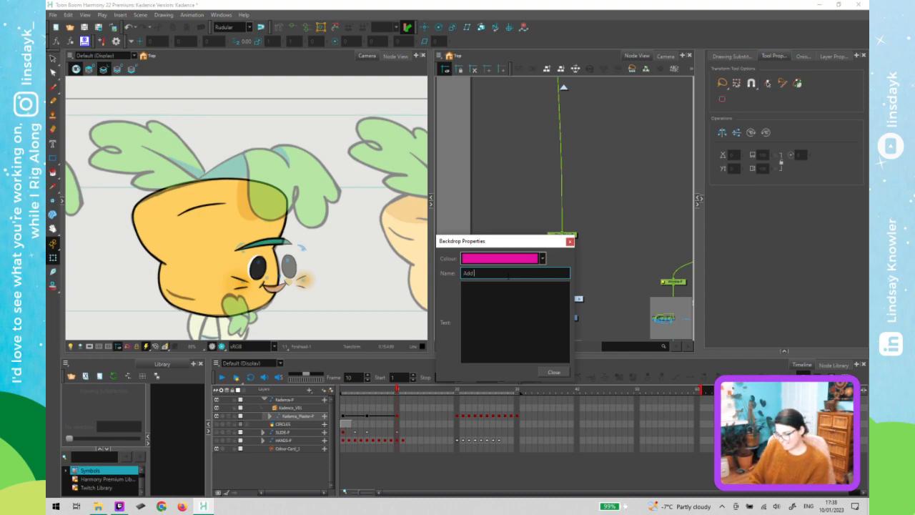
{"action": "key", "text": "Caps_Lock"}
{"action": "key", "text": "Caps_Lock"}
{"action": "type", "text": "hin line"}
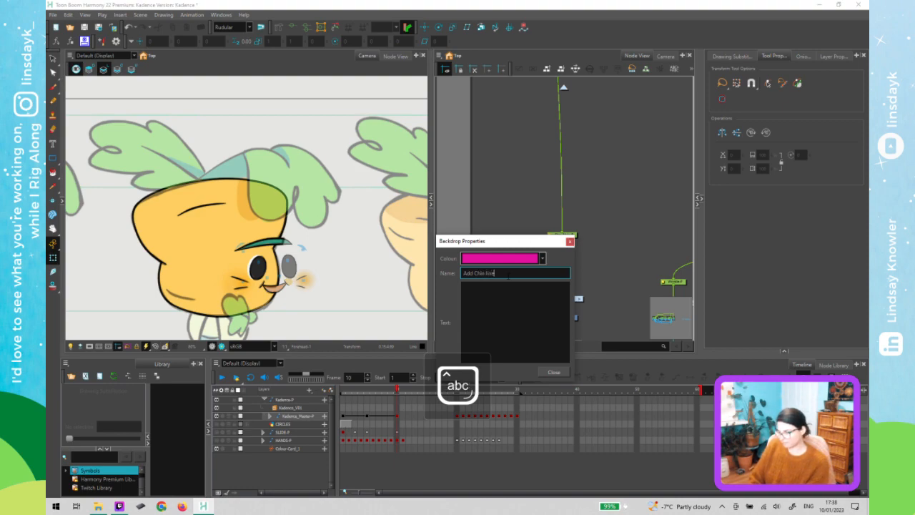
{"action": "left_click", "coordinate": [570, 242]}
{"action": "left_click", "coordinate": [600, 291]}
Check which head parts the Forehead_Main-P, Forehead-P and wrinkle pegs control
{"action": "left_click_drag", "start_coordinate": [600, 289], "coordinate": [486, 275]}
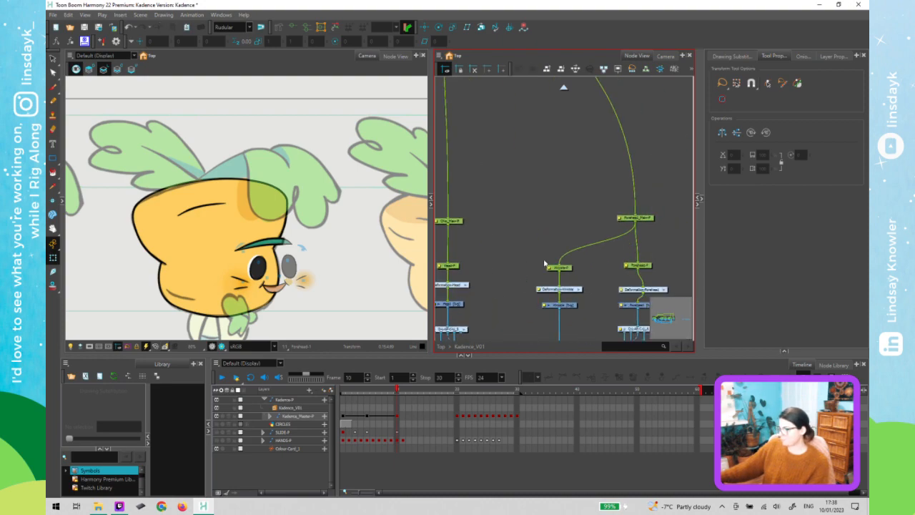
{"action": "scroll", "coordinate": [570, 198], "scroll_direction": "down", "scroll_amount": 3}
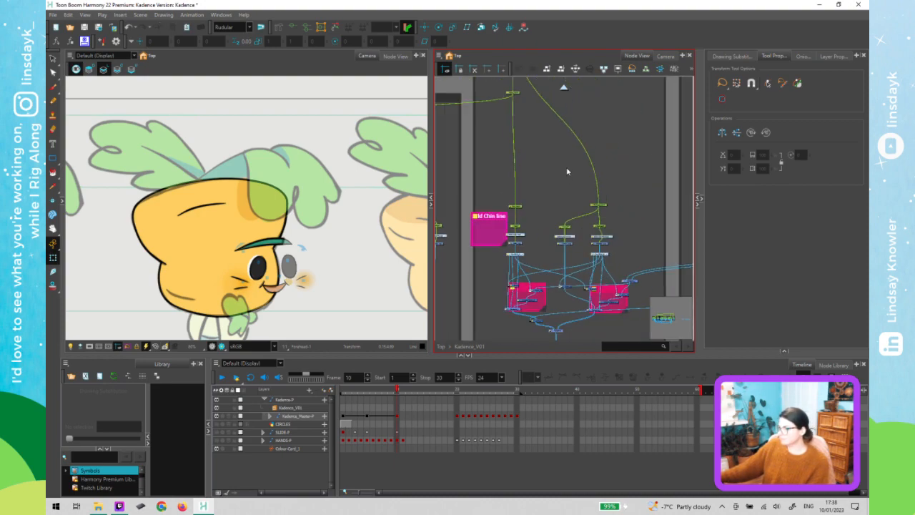
{"action": "left_click", "coordinate": [593, 213]}
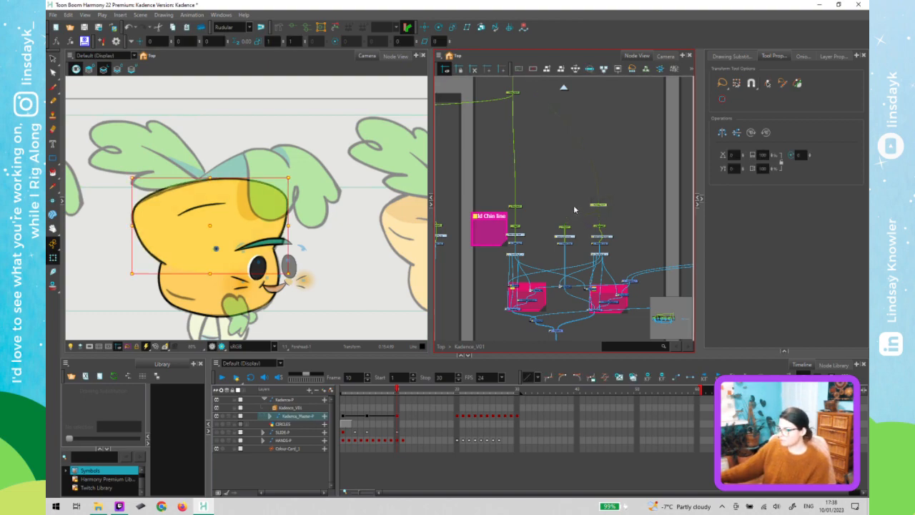
{"action": "left_click", "coordinate": [617, 219]}
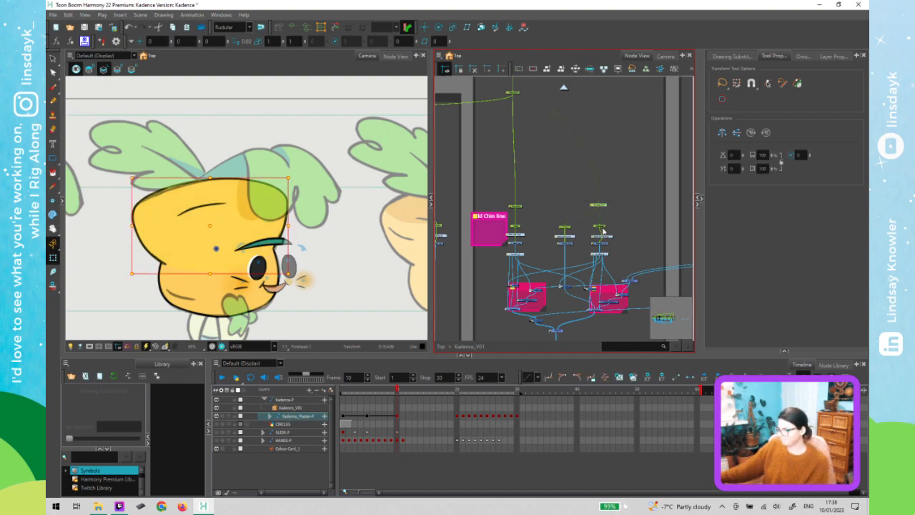
{"action": "left_click_drag", "start_coordinate": [603, 230], "coordinate": [568, 227]}
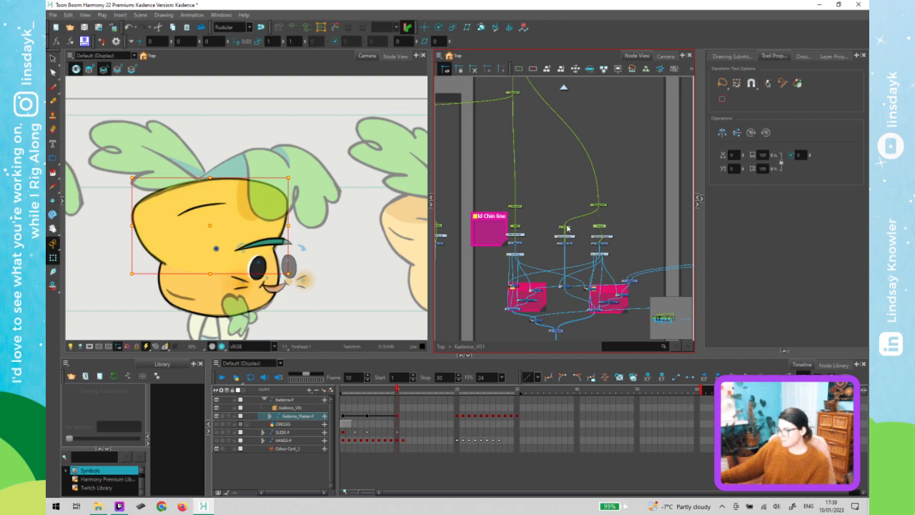
{"action": "left_click", "coordinate": [569, 230]}
{"action": "key", "text": "ctrl+z"}
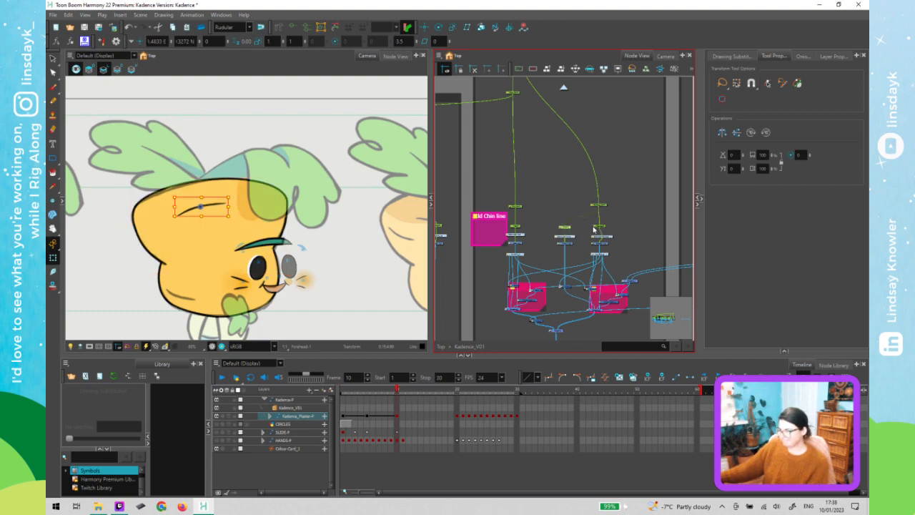
{"action": "left_click", "coordinate": [603, 229]}
{"action": "key", "text": "ctrl+shift+z"}
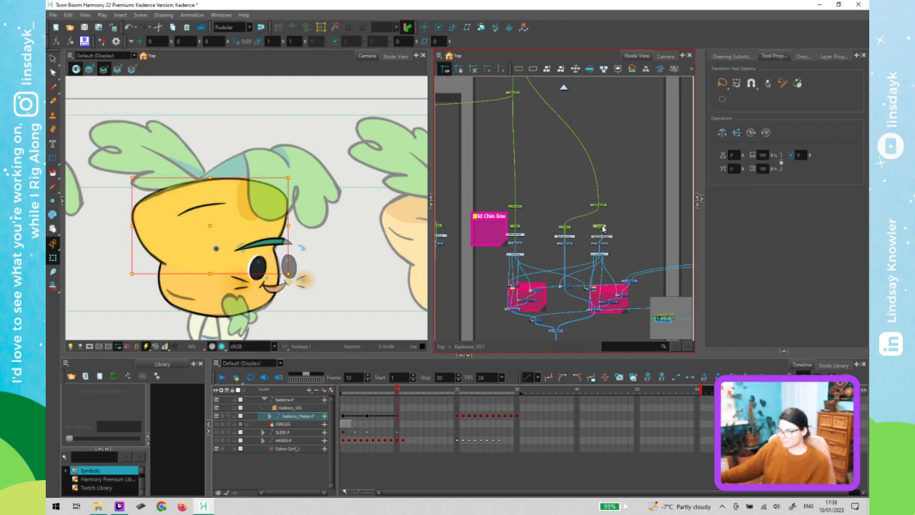
Select the Hair backdrop with all its nodes and enable them to show the rig's hair
{"action": "left_click_drag", "start_coordinate": [525, 222], "coordinate": [455, 226]}
{"action": "left_click_drag", "start_coordinate": [608, 218], "coordinate": [489, 217]}
{"action": "scroll", "coordinate": [499, 221], "scroll_direction": "down", "scroll_amount": 1}
{"action": "scroll", "coordinate": [499, 221], "scroll_direction": "down", "scroll_amount": 1}
{"action": "left_click", "coordinate": [581, 121]}
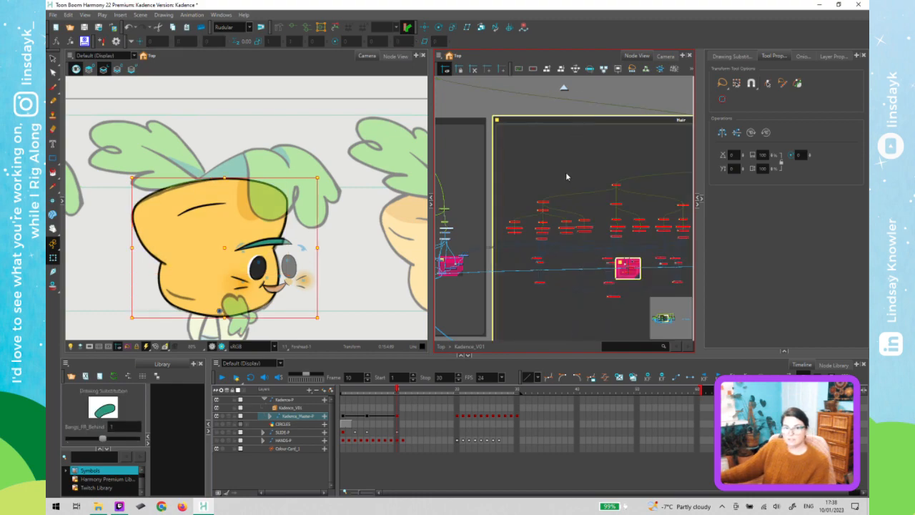
{"action": "key", "text": "a"}
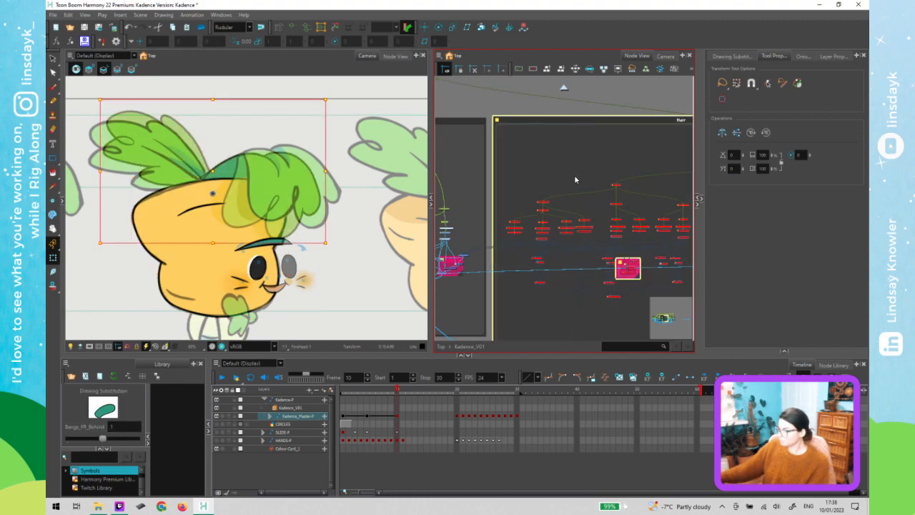
{"action": "left_click", "coordinate": [574, 176]}
Select the front hair cluster's main peg and nudge it horizontally on frame 10 to line it up with the reference
{"action": "left_click_drag", "start_coordinate": [602, 171], "coordinate": [515, 159]}
{"action": "scroll", "coordinate": [509, 159], "scroll_direction": "down", "scroll_amount": 1}
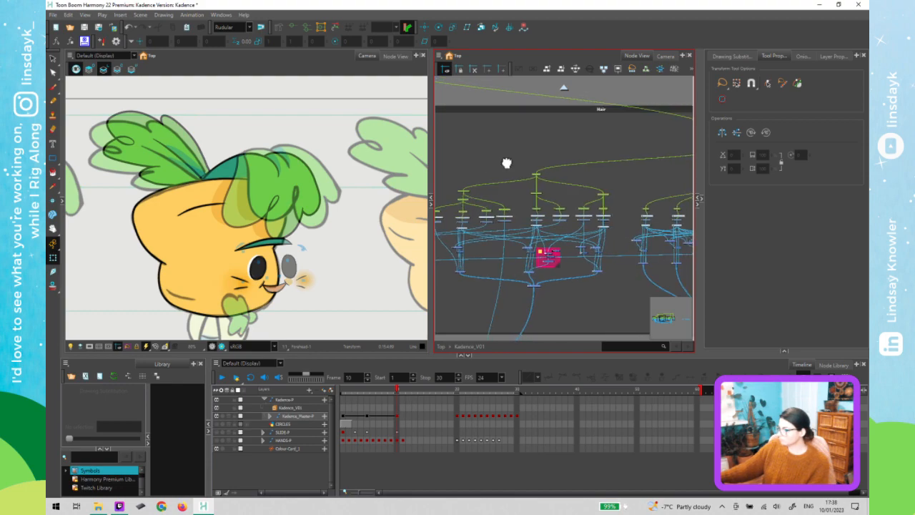
{"action": "left_click_drag", "start_coordinate": [662, 171], "coordinate": [681, 144]}
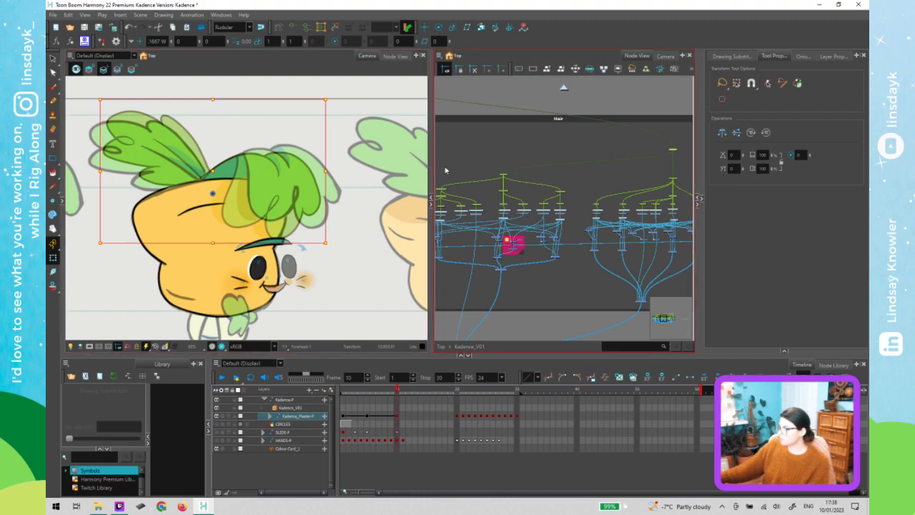
{"action": "left_click", "coordinate": [485, 165]}
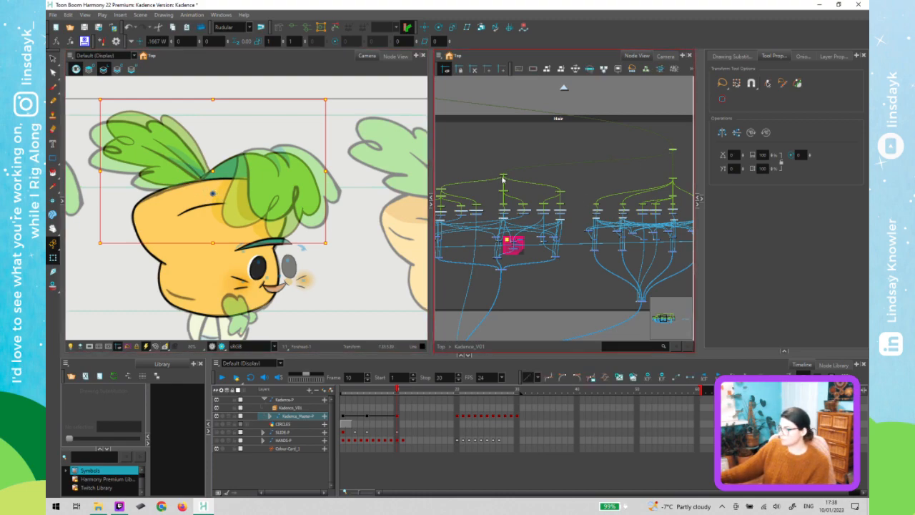
{"action": "left_click", "coordinate": [504, 178]}
{"action": "left_click", "coordinate": [223, 179]}
{"action": "key", "text": "Right"}
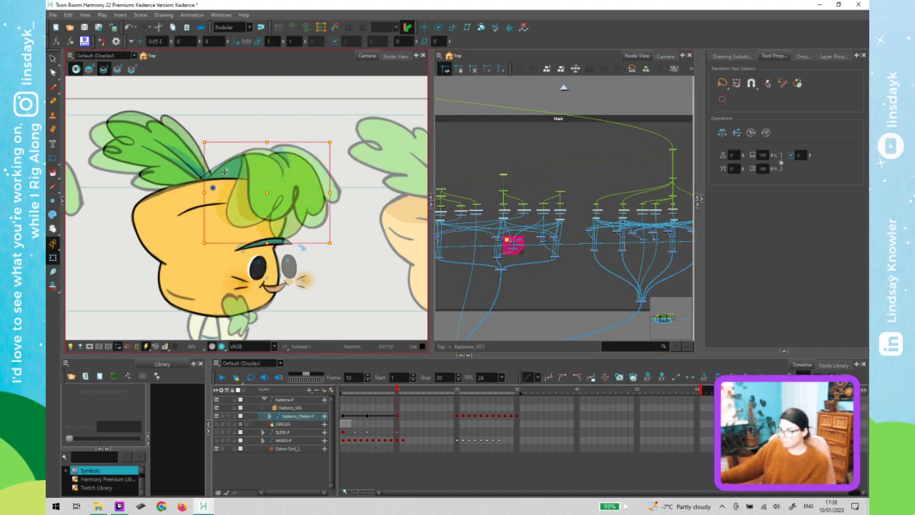
{"action": "key", "text": "Left"}
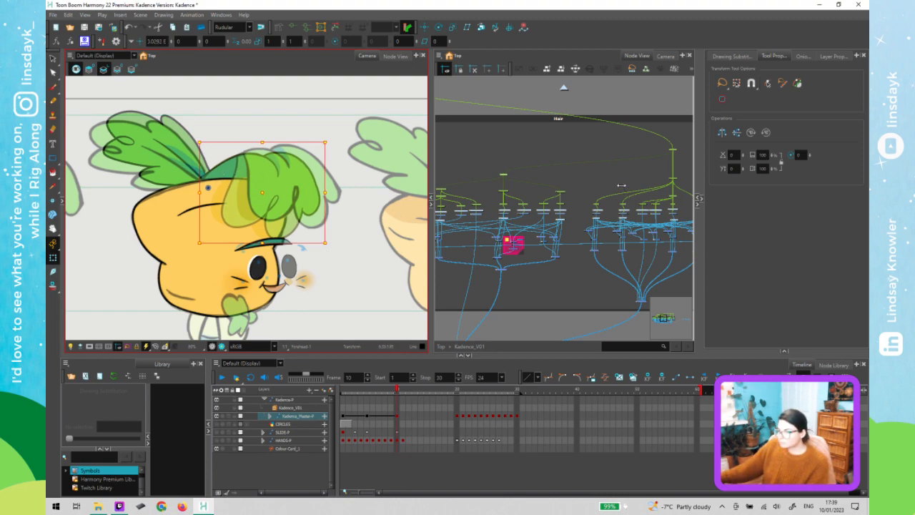
Select the front bang's peg in the Hair group and rotate the bang forward by about 29 degrees
{"action": "left_click", "coordinate": [501, 177]}
{"action": "scroll", "coordinate": [501, 177], "scroll_direction": "up", "scroll_amount": 1}
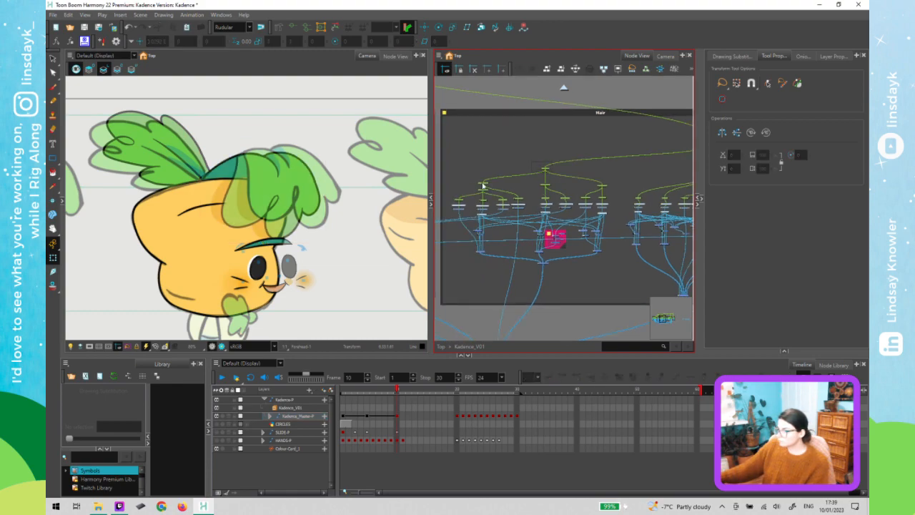
{"action": "left_click", "coordinate": [479, 181]}
{"action": "left_click_drag", "start_coordinate": [492, 186], "coordinate": [494, 189]}
{"action": "left_click_drag", "start_coordinate": [295, 241], "coordinate": [303, 240]}
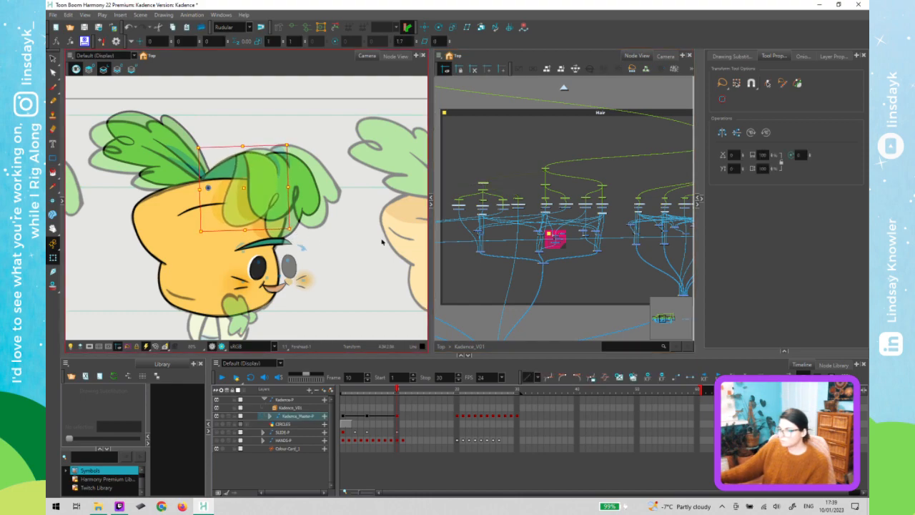
{"action": "left_click", "coordinate": [488, 193]}
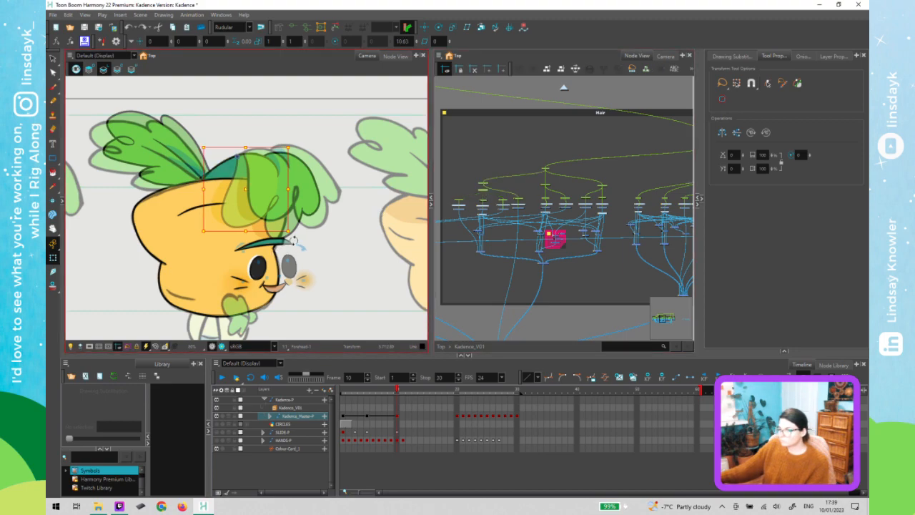
{"action": "left_click_drag", "start_coordinate": [306, 243], "coordinate": [326, 225]}
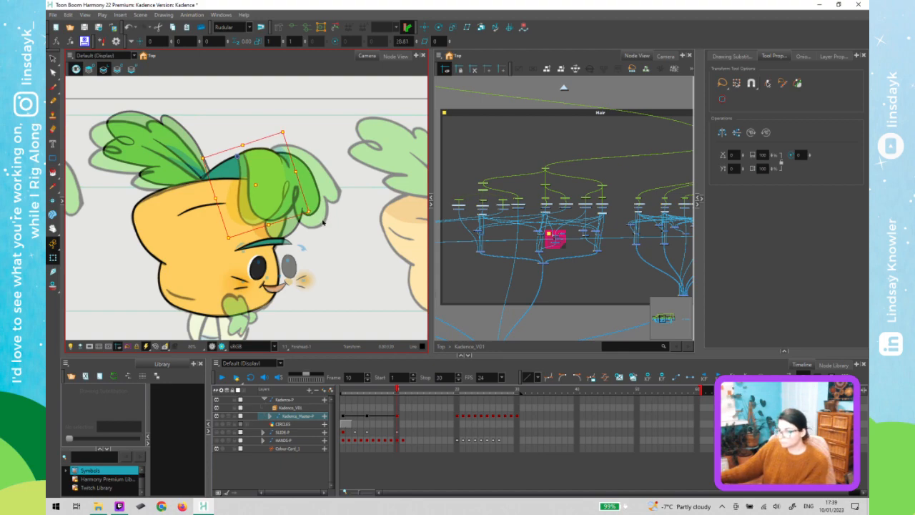
{"action": "key", "text": "ctrl+z"}
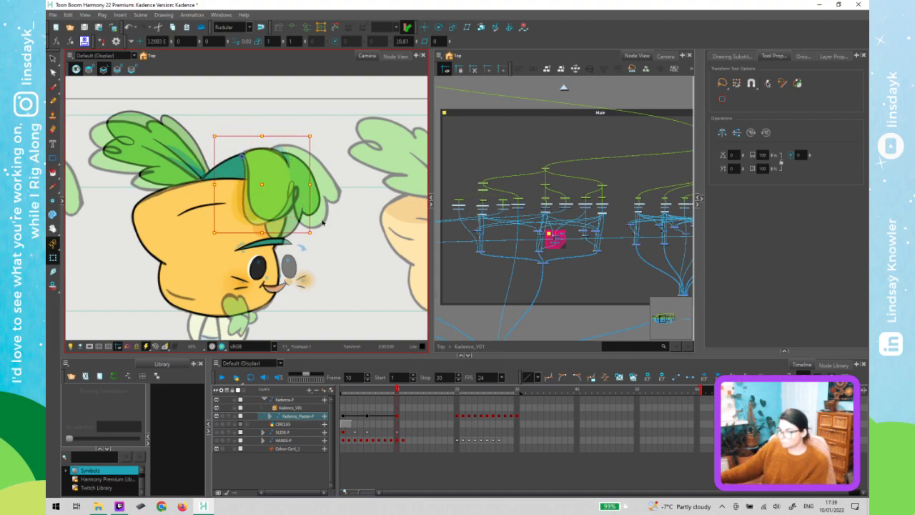
Nudge the rotated front bang slightly forward and up, and fine-tune its rotation to 29.31 degrees to match the reference
{"action": "key", "text": "Right"}
{"action": "key", "text": "Right"}
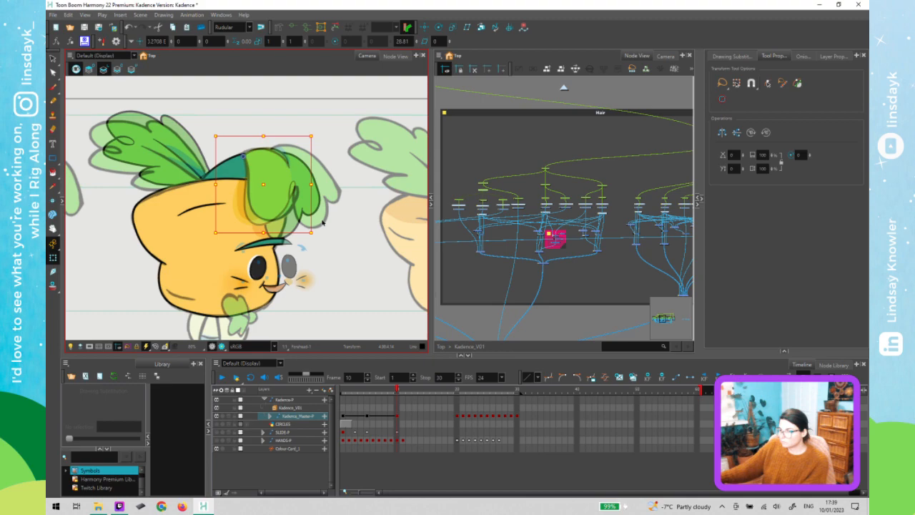
{"action": "key", "text": "Right"}
{"action": "key", "text": "Up"}
{"action": "key", "text": "Up"}
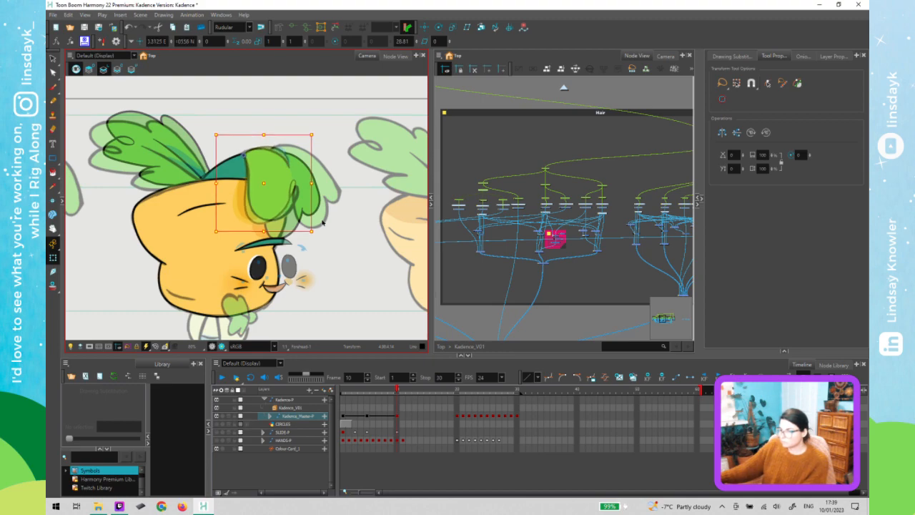
{"action": "key", "text": "Up"}
{"action": "key", "text": "Up"}
{"action": "key", "text": "Up"}
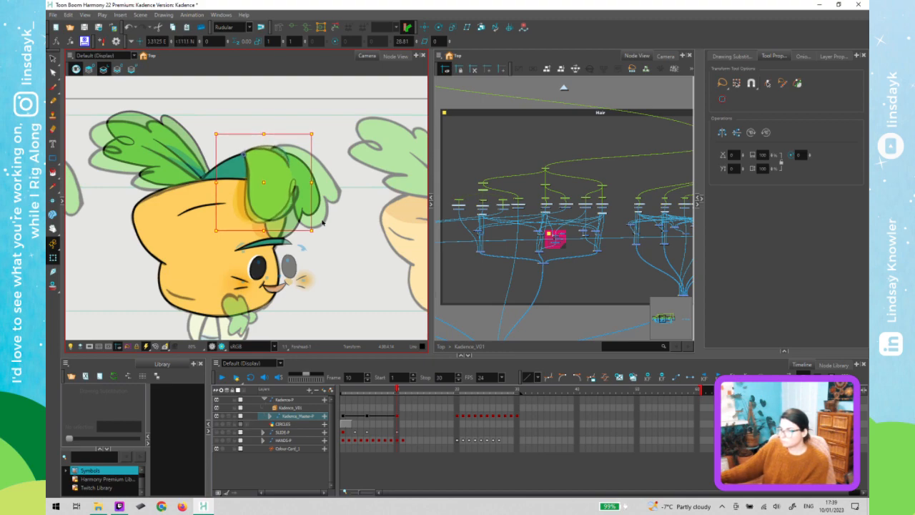
{"action": "key", "text": "Left"}
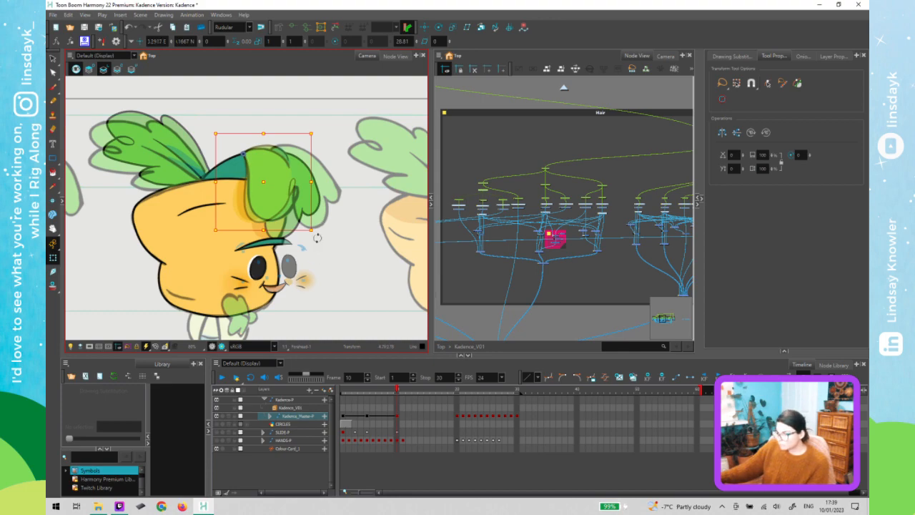
{"action": "left_click_drag", "start_coordinate": [323, 237], "coordinate": [322, 245]}
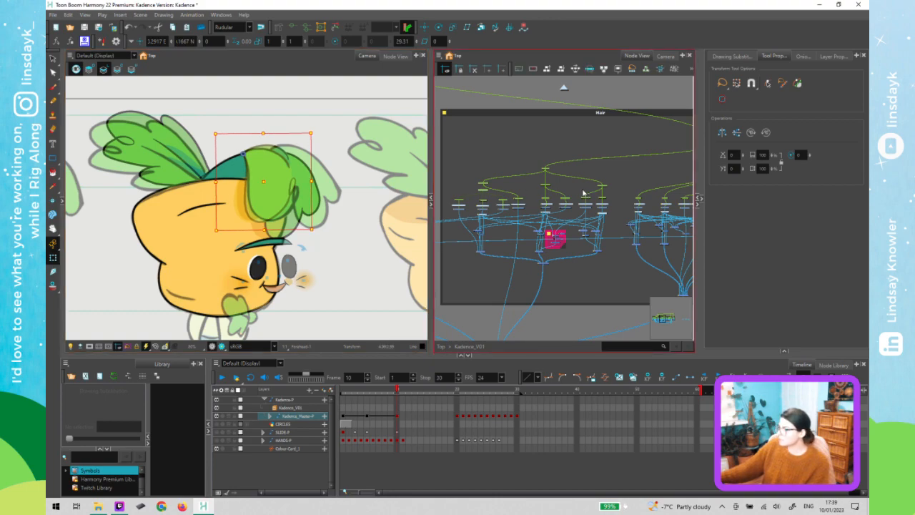
Show the colour palettes and change the Kadence palette's Line swatch to bright pink
{"action": "left_click", "coordinate": [806, 57]}
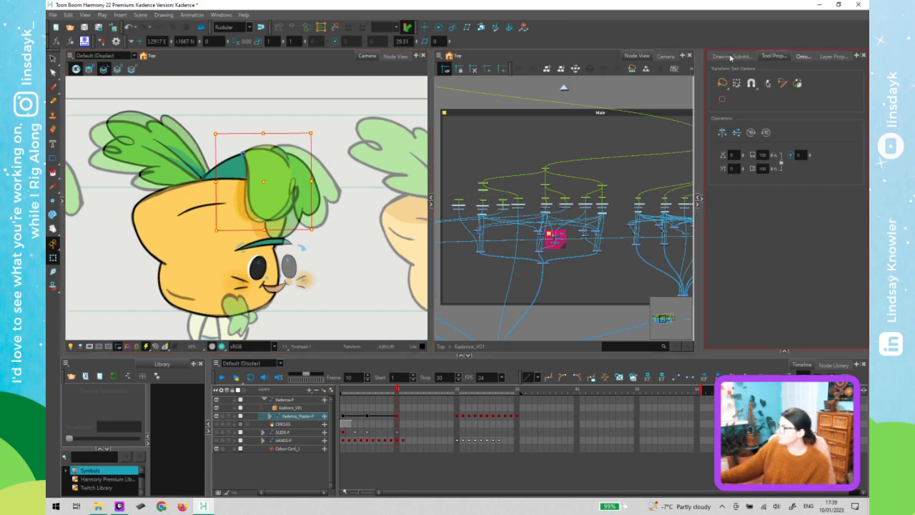
{"action": "left_click", "coordinate": [732, 57]}
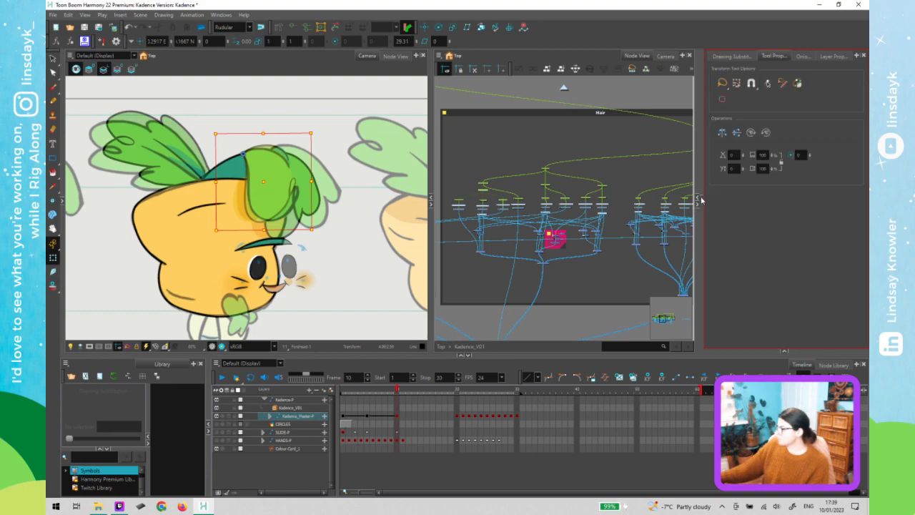
{"action": "left_click", "coordinate": [700, 201]}
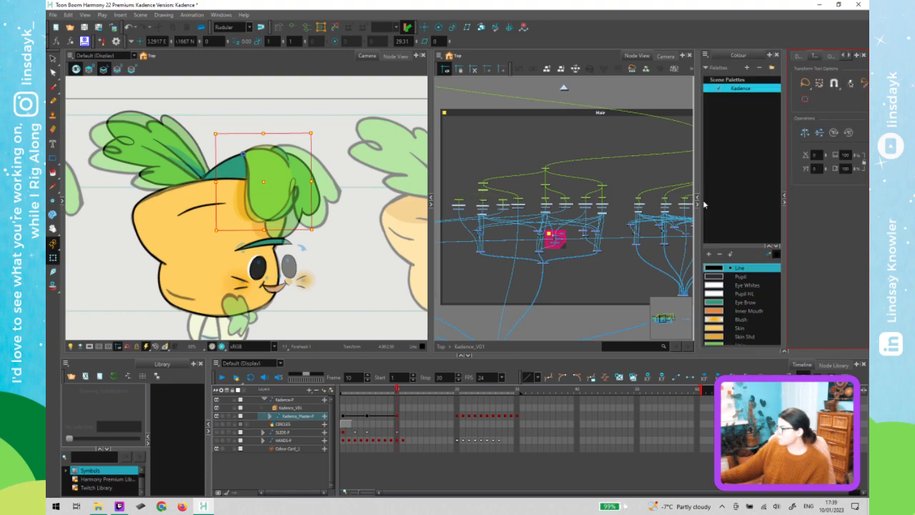
{"action": "double_click", "coordinate": [721, 270]}
{"action": "left_click", "coordinate": [471, 180]}
{"action": "mouse_move", "coordinate": [408, 250]}
{"action": "left_mouse_down"}
{"action": "mouse_move", "coordinate": [379, 238]}
{"action": "mouse_move", "coordinate": [383, 220]}
{"action": "left_mouse_up"}
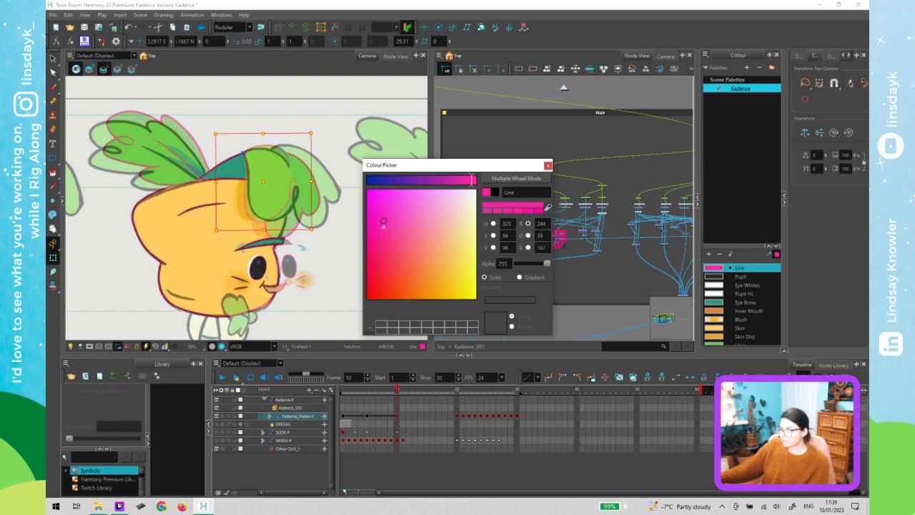
{"action": "left_click", "coordinate": [549, 166]}
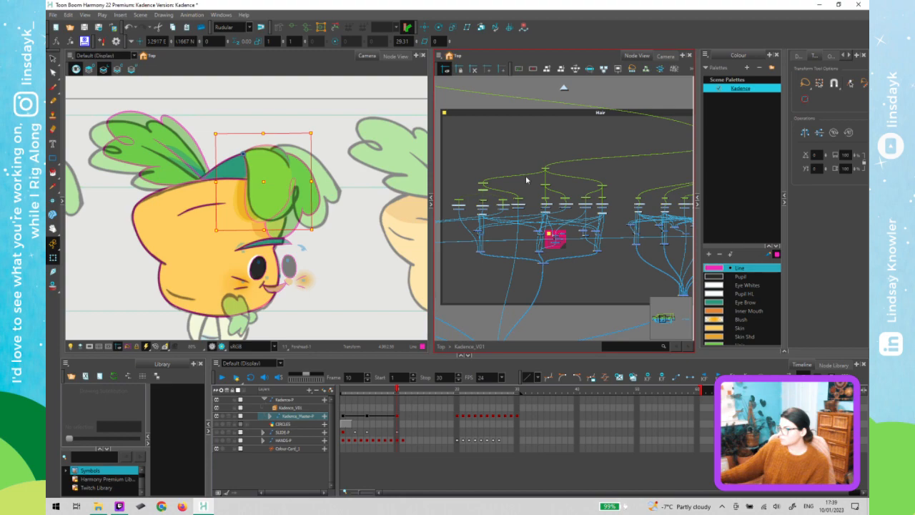
Try to rotate the front bang slightly on its own peg
{"action": "left_click", "coordinate": [621, 186]}
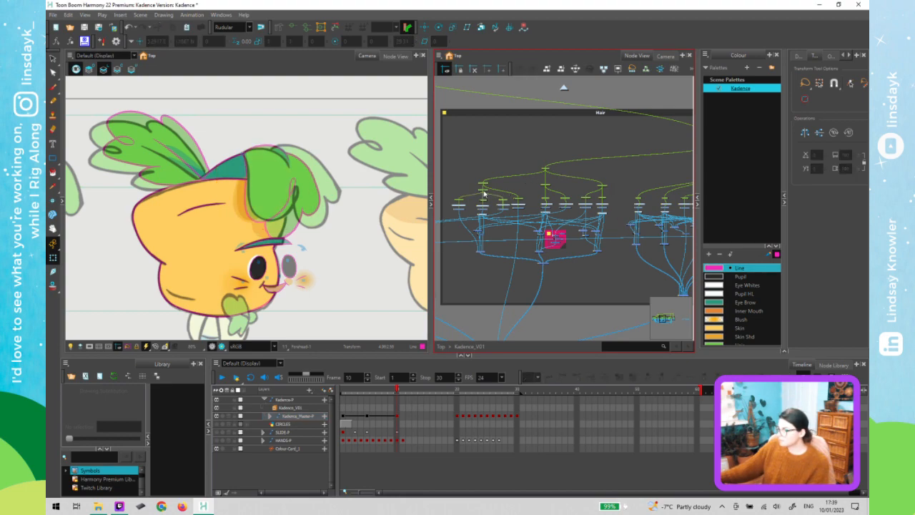
{"action": "left_click", "coordinate": [487, 205]}
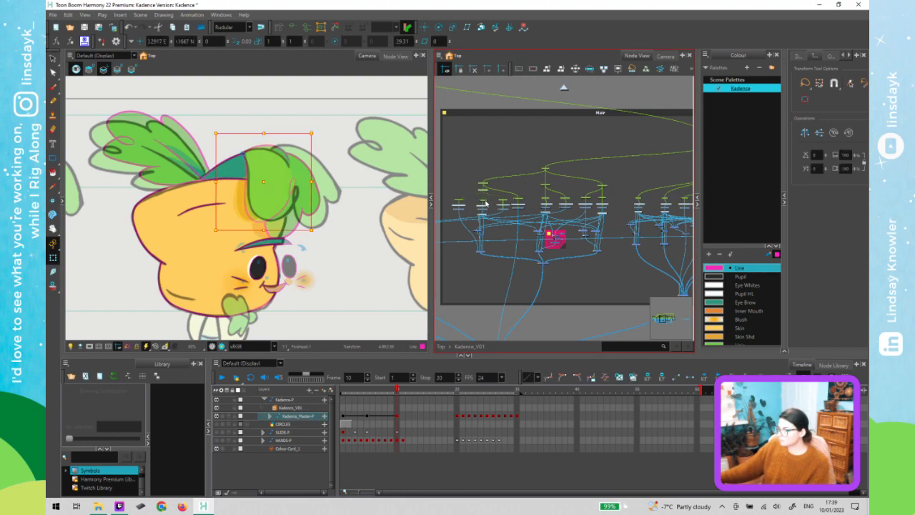
{"action": "key", "text": "r"}
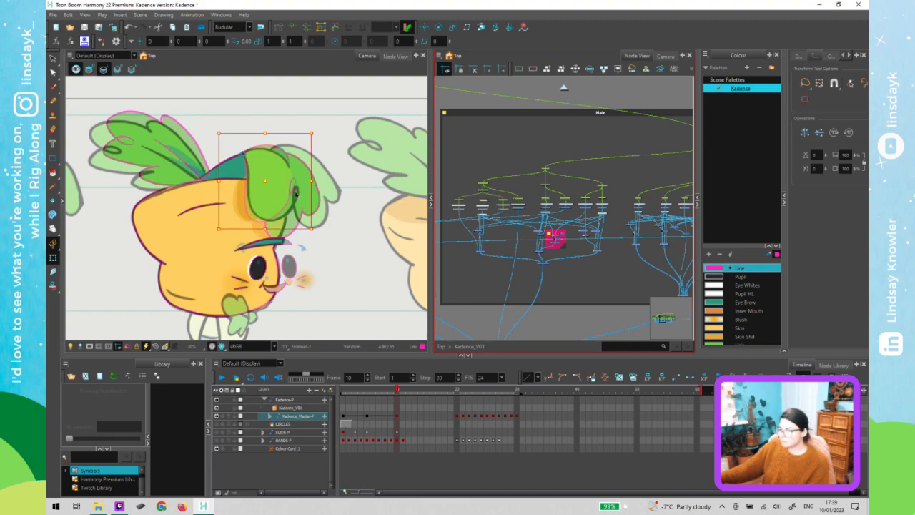
{"action": "left_click_drag", "start_coordinate": [317, 234], "coordinate": [324, 234]}
{"action": "key", "text": "ctrl+z"}
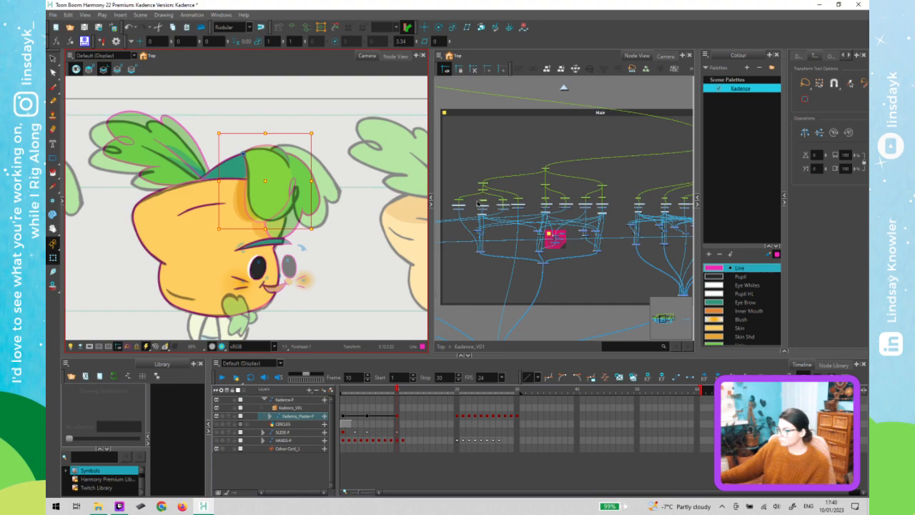
Select the front bang's detail peg, move the small curl line onto the reference line, and rotate it slightly to match
{"action": "scroll", "coordinate": [485, 205], "scroll_direction": "up", "scroll_amount": 5}
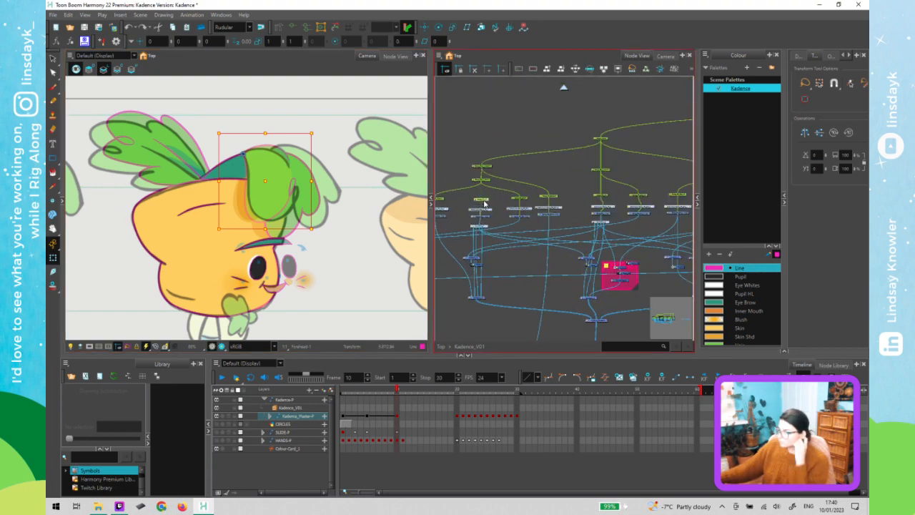
{"action": "scroll", "coordinate": [486, 203], "scroll_direction": "up", "scroll_amount": 4}
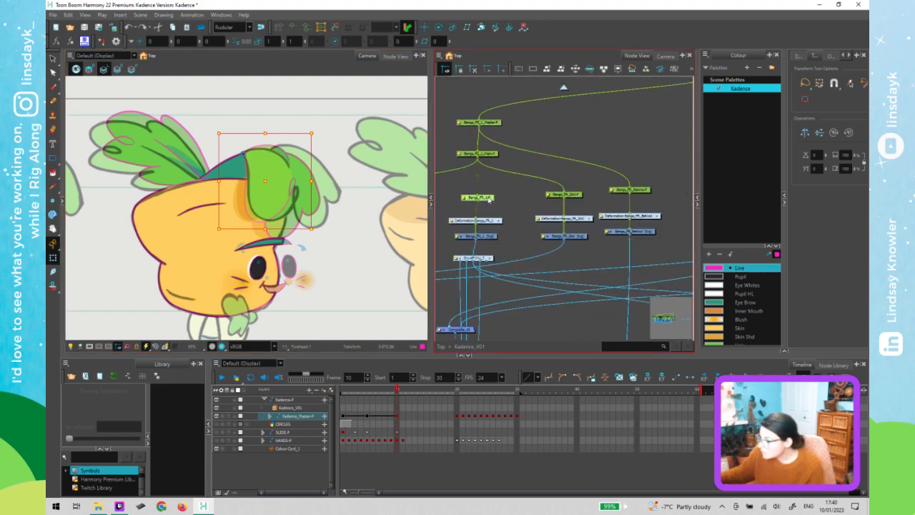
{"action": "left_click_drag", "start_coordinate": [566, 194], "coordinate": [679, 193]}
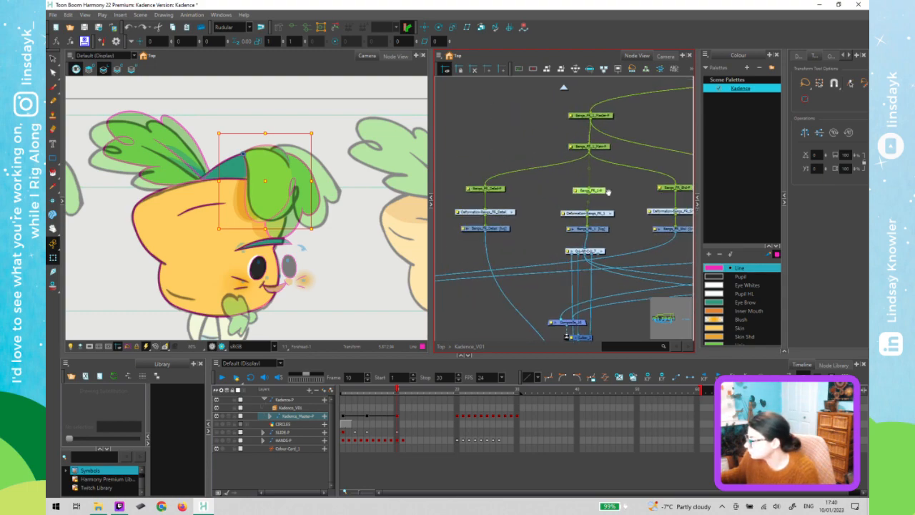
{"action": "left_click", "coordinate": [500, 188]}
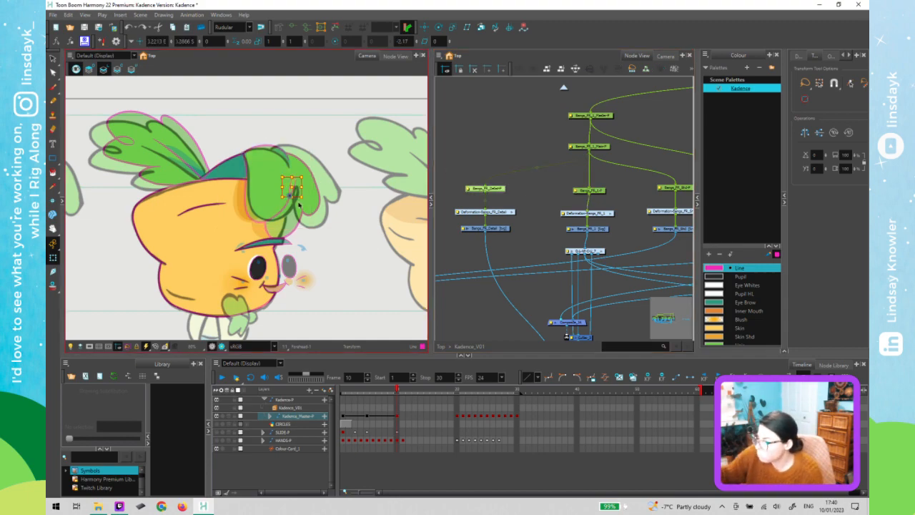
{"action": "scroll", "coordinate": [358, 250], "scroll_direction": "up", "scroll_amount": 4}
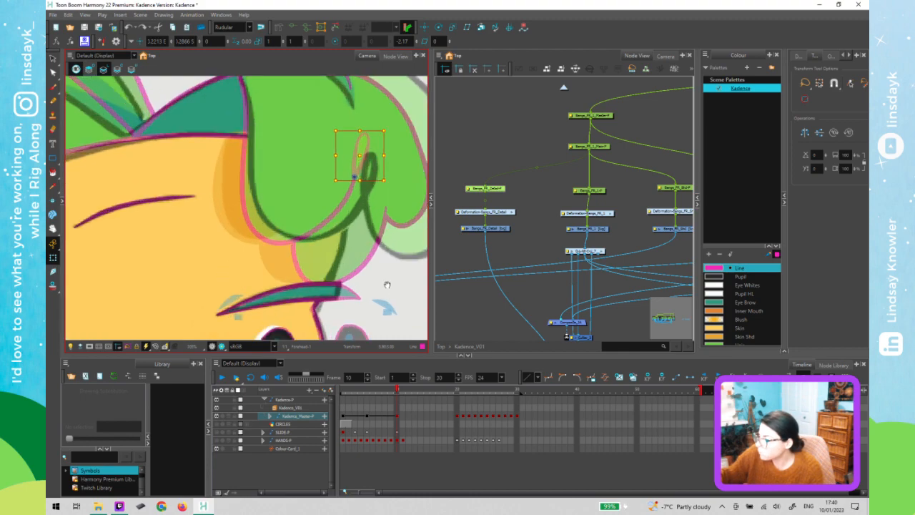
{"action": "left_click_drag", "start_coordinate": [388, 285], "coordinate": [302, 296]}
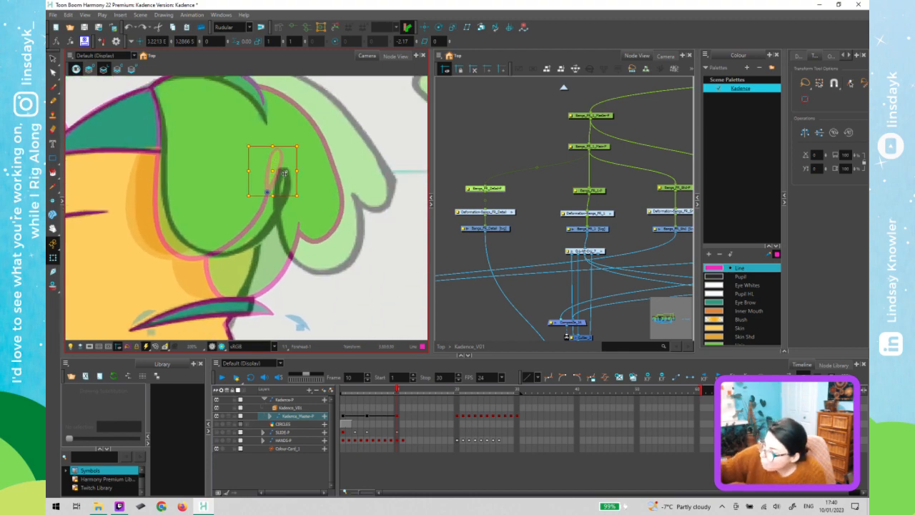
{"action": "left_click_drag", "start_coordinate": [284, 173], "coordinate": [284, 182]}
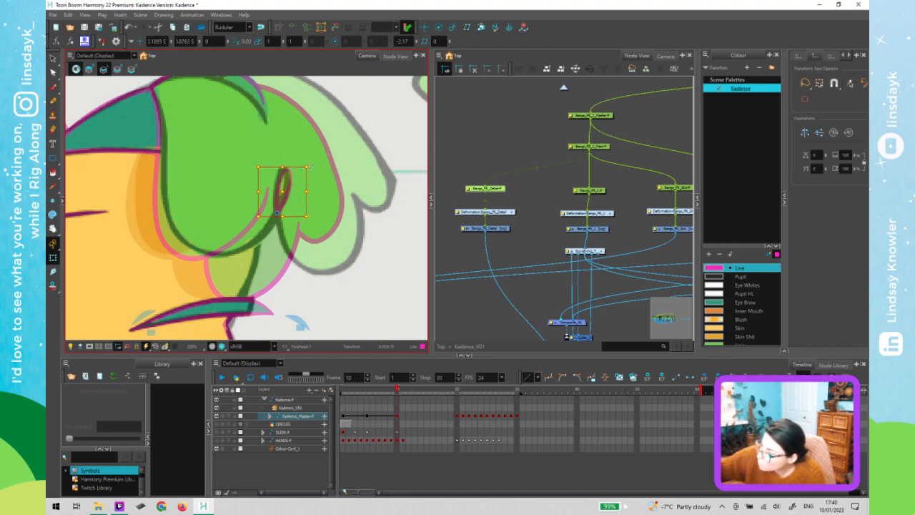
{"action": "left_click_drag", "start_coordinate": [311, 166], "coordinate": [311, 158]}
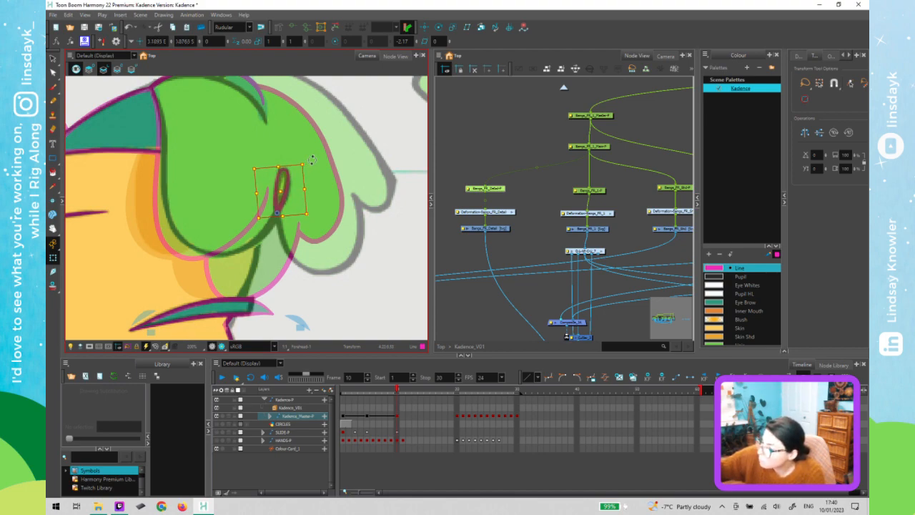
Move the front bang's deformation points along its lower curve and right edge to follow the reference outline and meet the curl line
{"action": "left_click", "coordinate": [235, 242]}
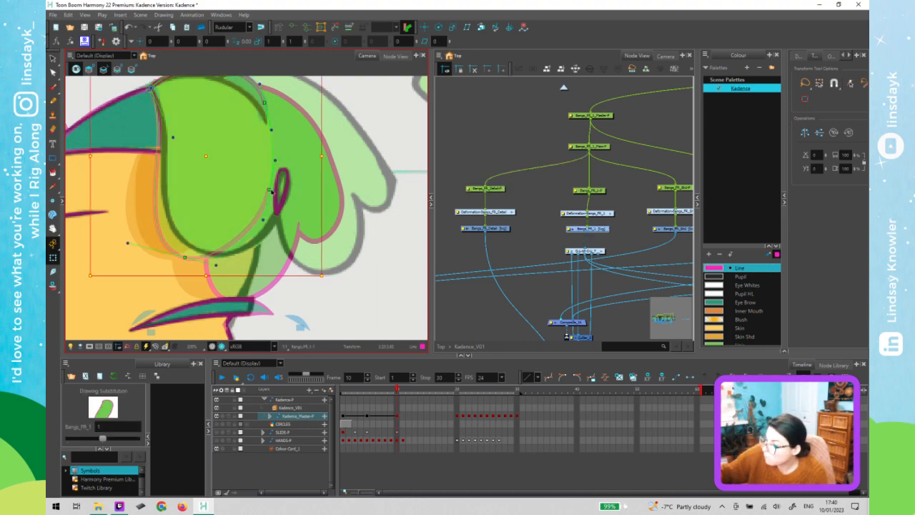
{"action": "left_click", "coordinate": [277, 194]}
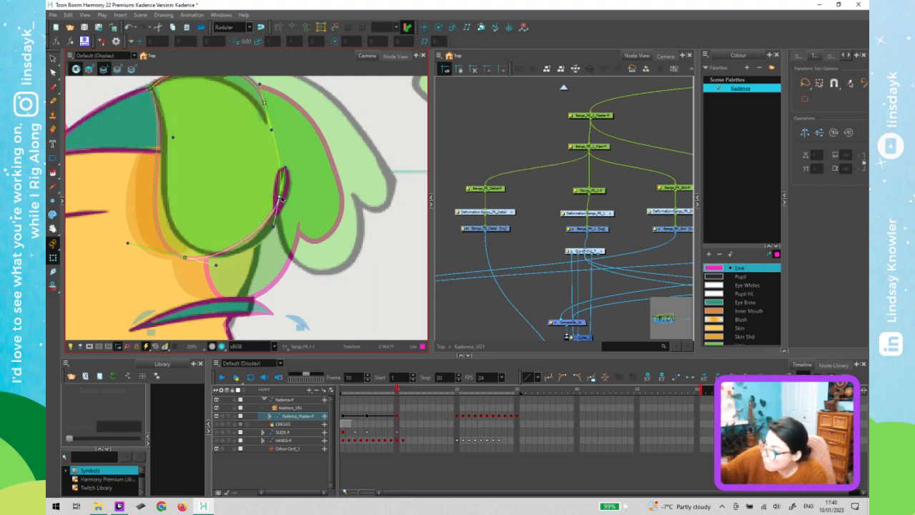
{"action": "left_click_drag", "start_coordinate": [186, 257], "coordinate": [223, 251]}
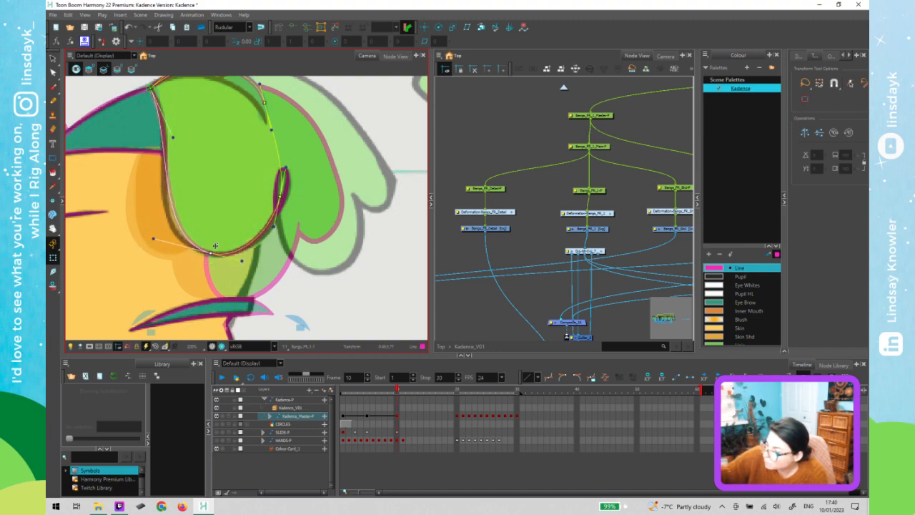
{"action": "left_click_drag", "start_coordinate": [281, 200], "coordinate": [279, 206]}
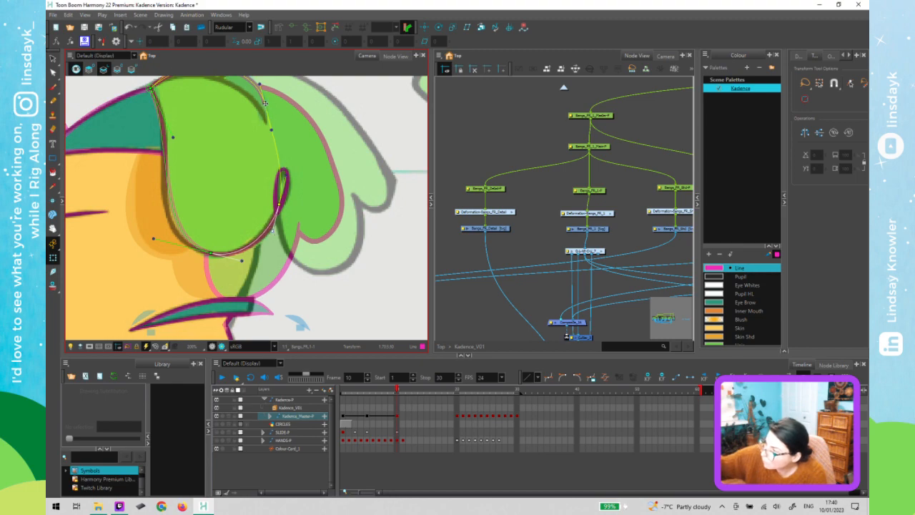
{"action": "left_click_drag", "start_coordinate": [264, 111], "coordinate": [267, 123]}
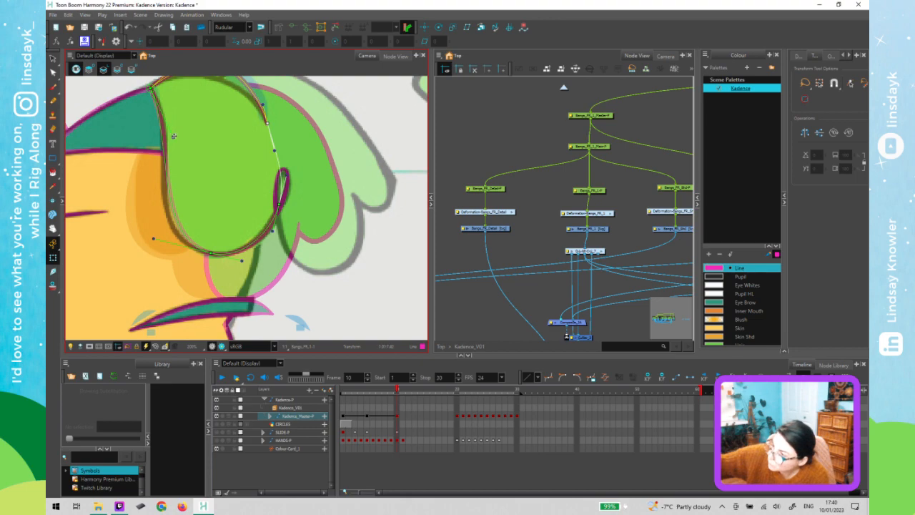
Adjust the front bang's deformation handles along its left edge and lower its top point to fit the reference curve
{"action": "left_click_drag", "start_coordinate": [173, 135], "coordinate": [179, 131]}
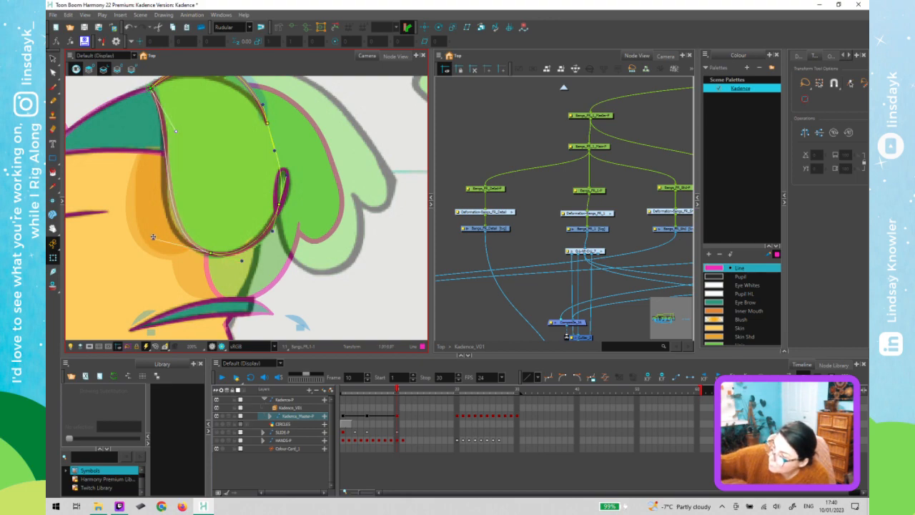
{"action": "left_click_drag", "start_coordinate": [153, 236], "coordinate": [136, 236]}
{"action": "left_click_drag", "start_coordinate": [179, 133], "coordinate": [179, 133]}
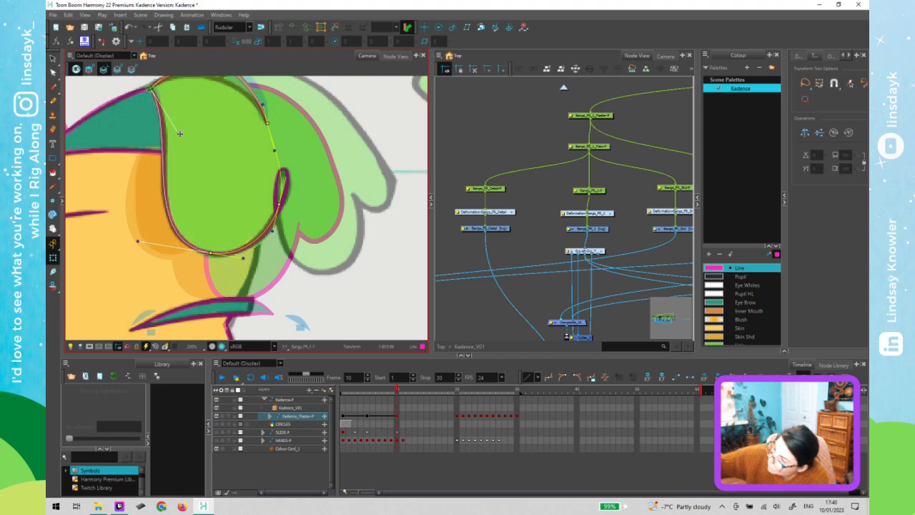
{"action": "key", "text": "1"}
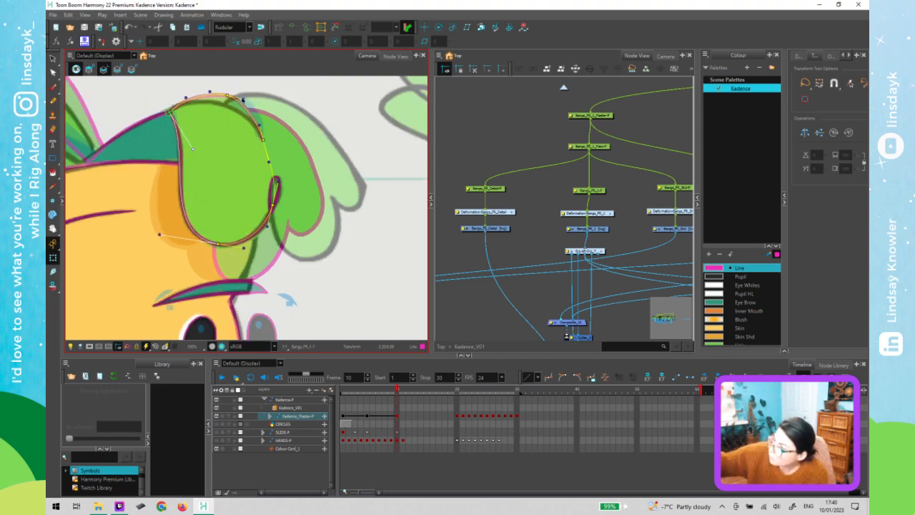
{"action": "left_click", "coordinate": [224, 98]}
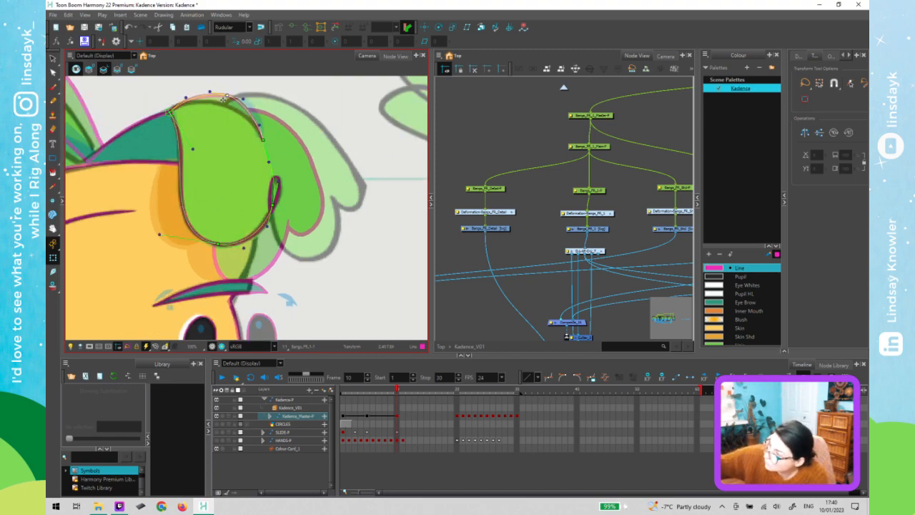
{"action": "left_click_drag", "start_coordinate": [224, 98], "coordinate": [222, 104]}
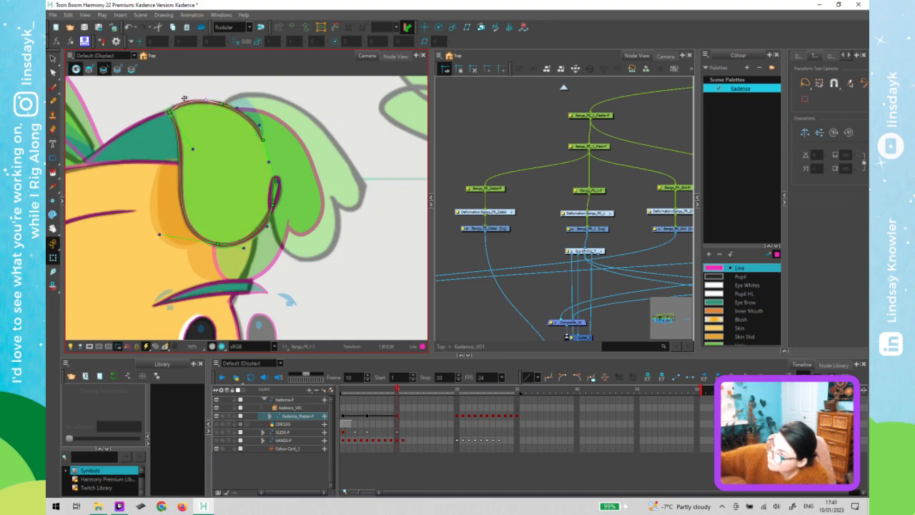
Reshape the front bang's shadow by moving its left and lower deformation points inward, closer to the bang
{"action": "left_click", "coordinate": [173, 224]}
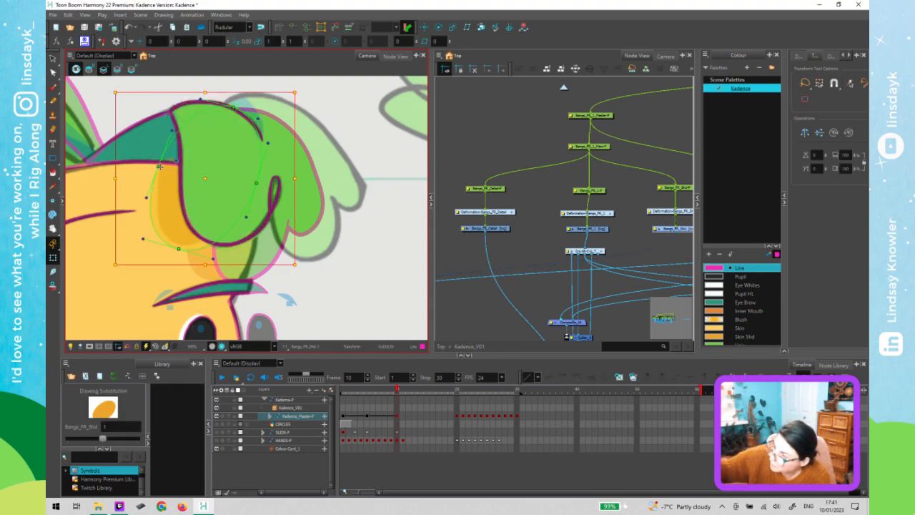
{"action": "left_click", "coordinate": [160, 166]}
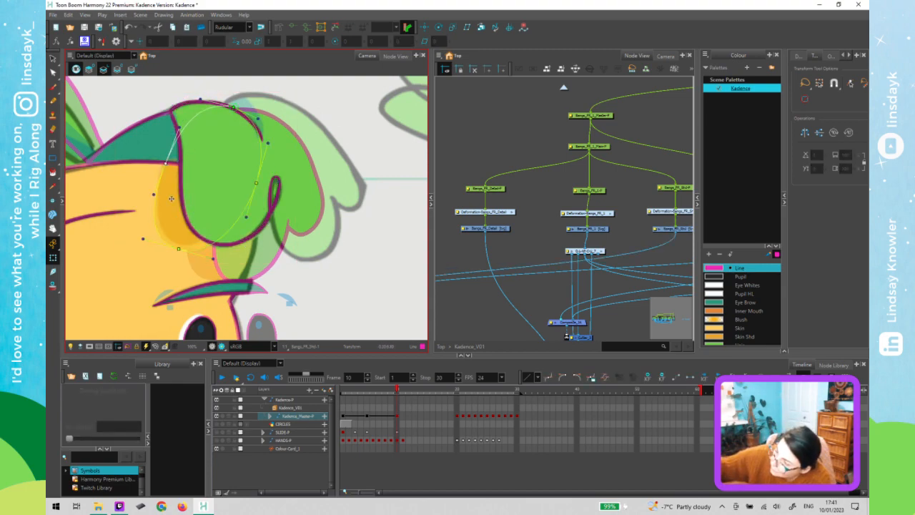
{"action": "left_click_drag", "start_coordinate": [178, 246], "coordinate": [178, 244]}
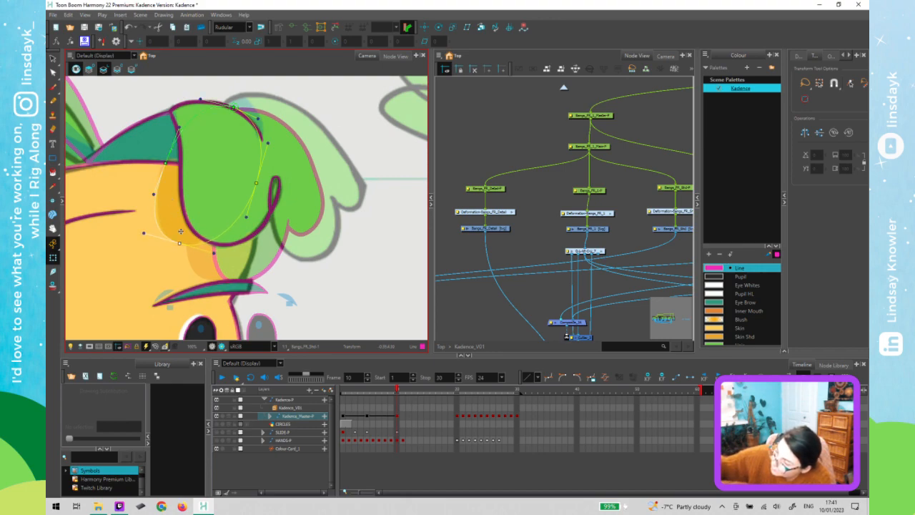
{"action": "left_click", "coordinate": [213, 267]}
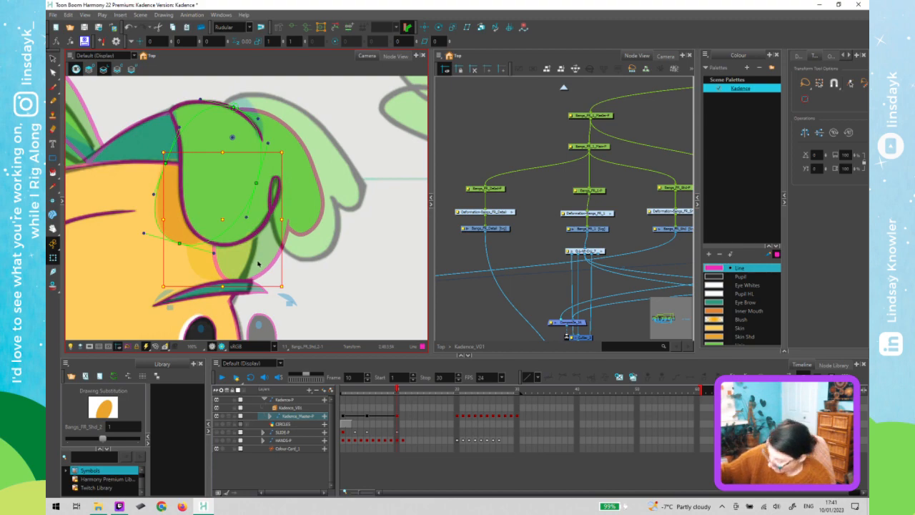
{"action": "left_click", "coordinate": [315, 211]}
{"action": "left_click", "coordinate": [344, 189]}
Select the peg of the teal piece behind the front bang, show its deformation controls, and move its left-end point outward
{"action": "left_click_drag", "start_coordinate": [610, 251], "coordinate": [481, 245]}
{"action": "left_click_drag", "start_coordinate": [571, 160], "coordinate": [534, 169]}
{"action": "left_click", "coordinate": [575, 200]}
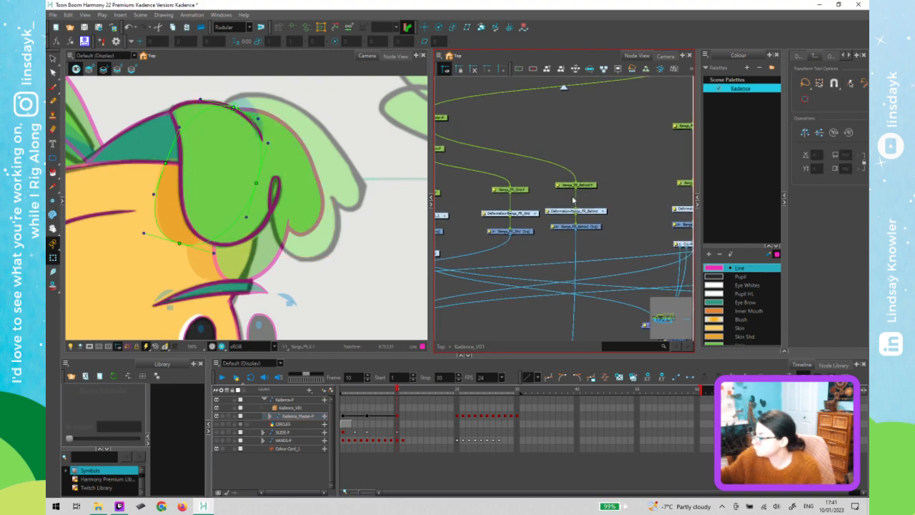
{"action": "left_click_drag", "start_coordinate": [573, 199], "coordinate": [606, 174]}
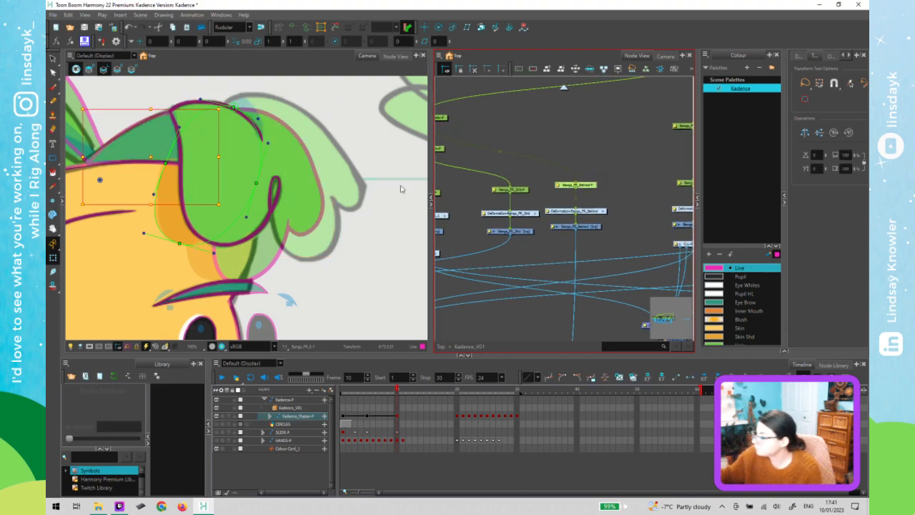
{"action": "left_click", "coordinate": [150, 155]}
{"action": "key", "text": "shift+F11"}
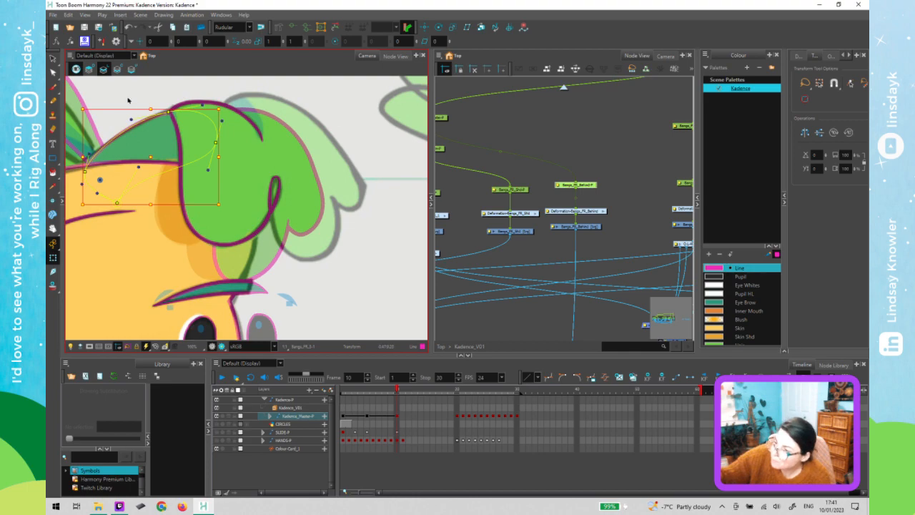
{"action": "left_click", "coordinate": [117, 202]}
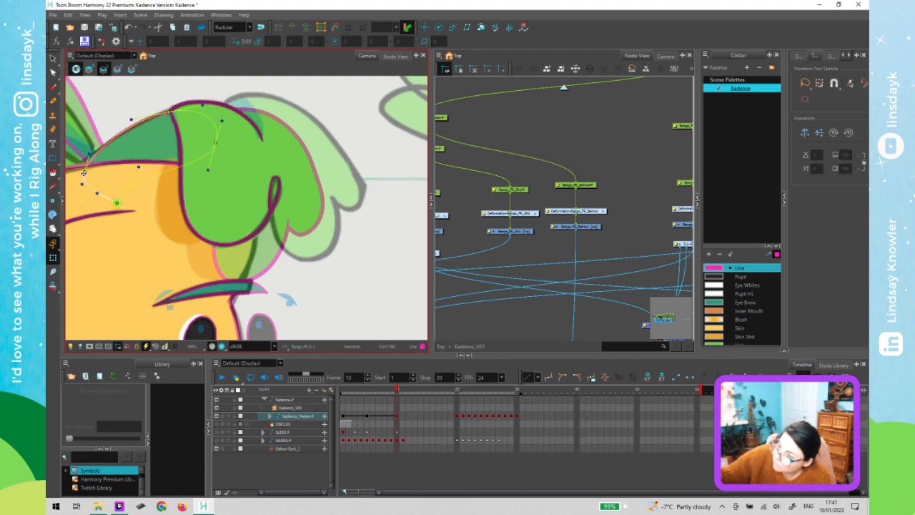
{"action": "left_click_drag", "start_coordinate": [80, 175], "coordinate": [84, 156]}
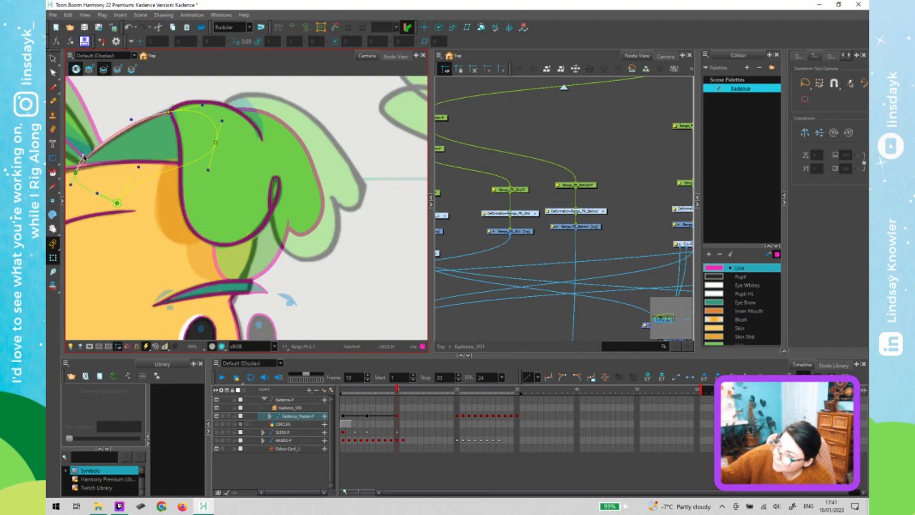
Refine the front bang's top curve and align the teal behind piece's upper deformation point and handle with it
{"action": "left_click", "coordinate": [221, 102]}
{"action": "left_click", "coordinate": [184, 101]}
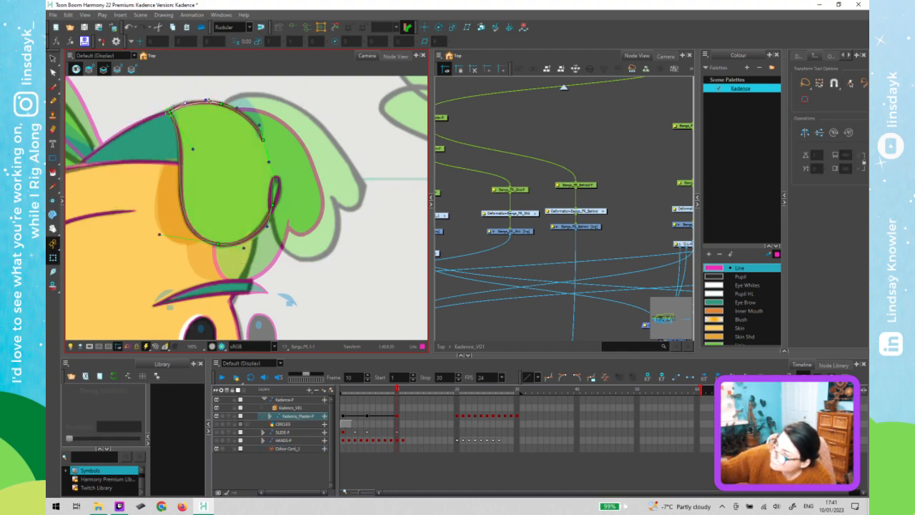
{"action": "left_click", "coordinate": [172, 118]}
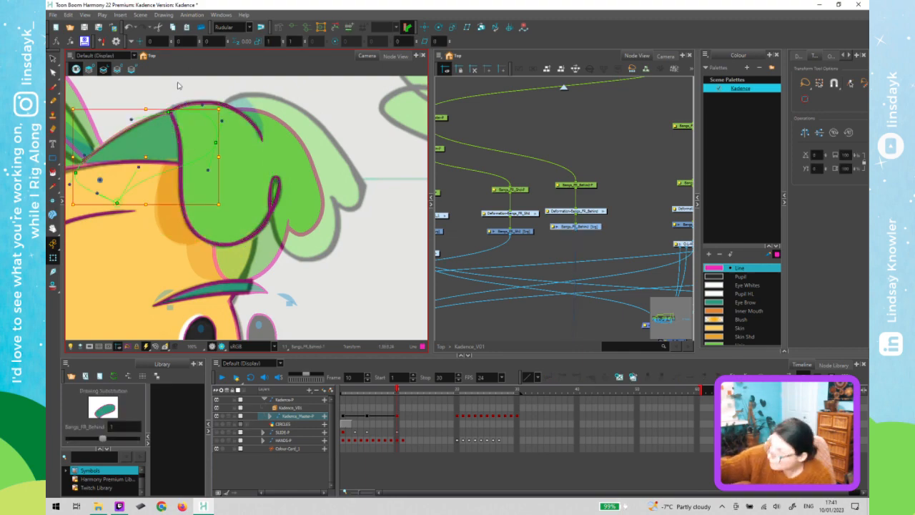
{"action": "left_click", "coordinate": [172, 112]}
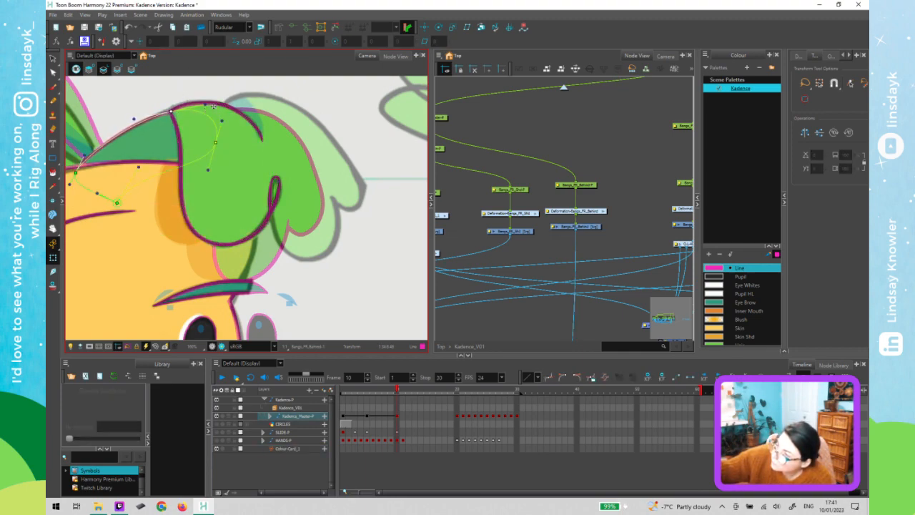
{"action": "left_click_drag", "start_coordinate": [205, 102], "coordinate": [205, 101]}
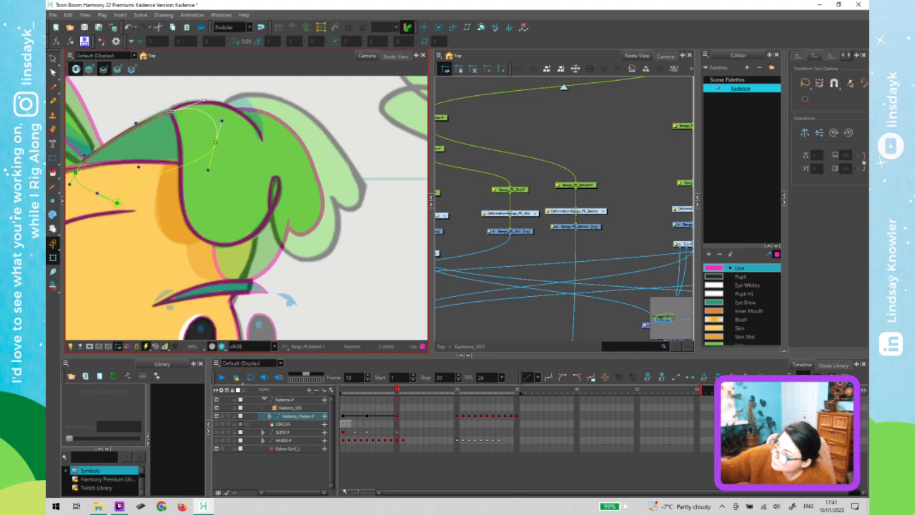
Nudge the teal behind piece's upper deformation point slightly outward to match the reference curve
{"action": "left_click", "coordinate": [171, 110]}
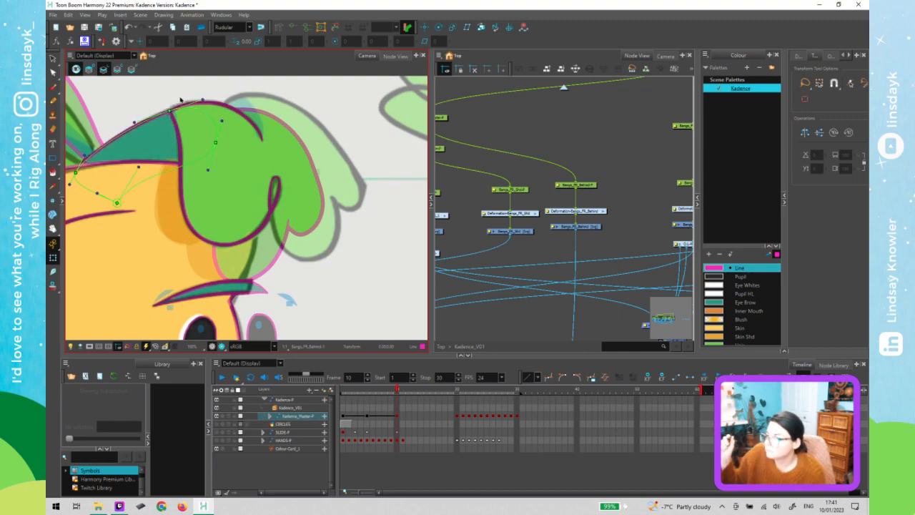
{"action": "left_click", "coordinate": [387, 213]}
Select the rearmost bang's peg and rotate and move the bang up and outward over its reference shape
{"action": "left_click", "coordinate": [323, 203]}
{"action": "left_click_drag", "start_coordinate": [574, 244], "coordinate": [442, 228]}
{"action": "scroll", "coordinate": [616, 257], "scroll_direction": "down", "scroll_amount": 5}
{"action": "scroll", "coordinate": [632, 243], "scroll_direction": "down", "scroll_amount": 1}
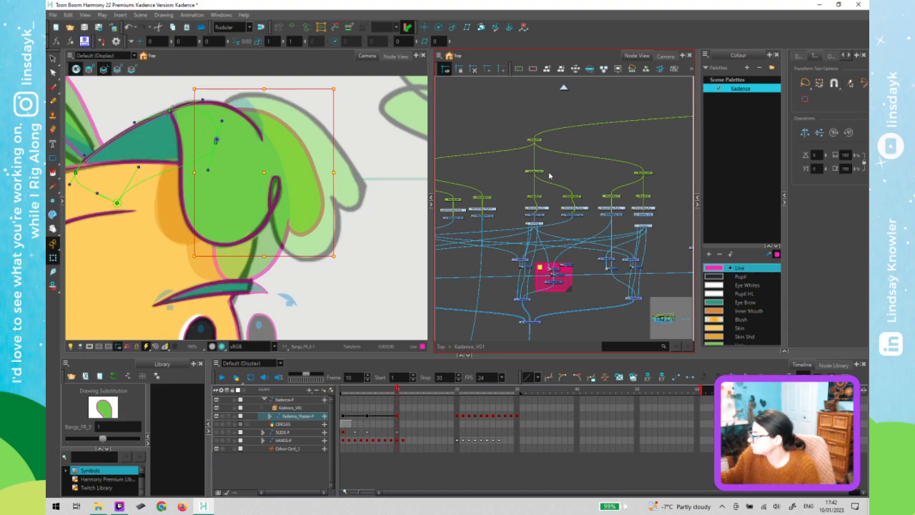
{"action": "left_click", "coordinate": [642, 175]}
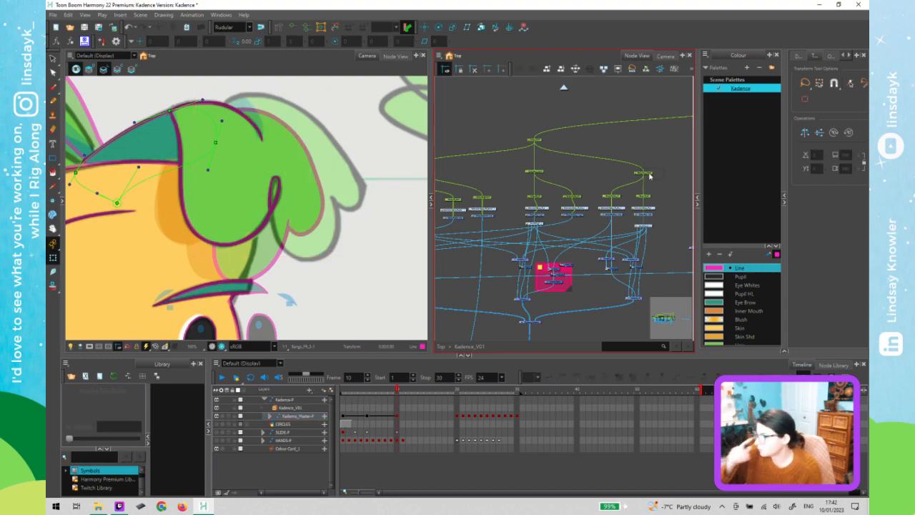
{"action": "mouse_move", "coordinate": [338, 260]}
{"action": "left_mouse_down"}
{"action": "mouse_move", "coordinate": [351, 261]}
{"action": "mouse_move", "coordinate": [343, 213]}
{"action": "mouse_move", "coordinate": [312, 217]}
{"action": "left_mouse_up"}
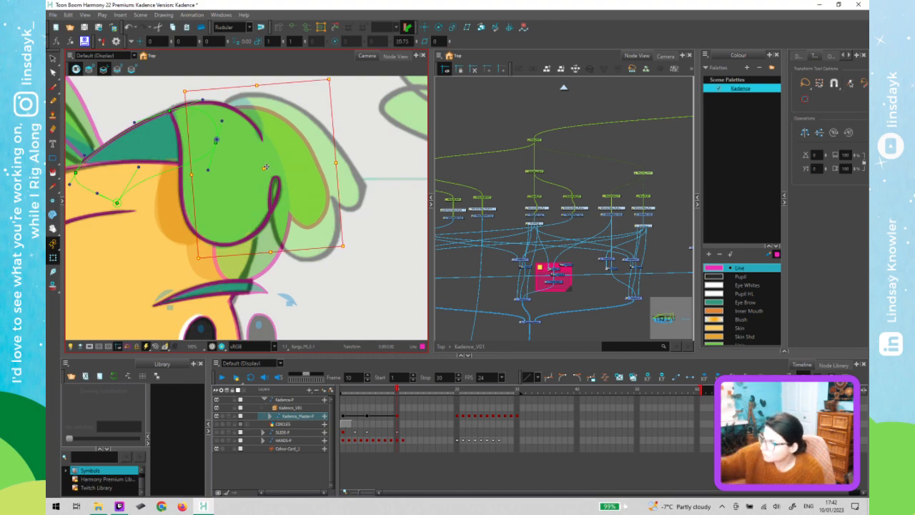
{"action": "left_click_drag", "start_coordinate": [282, 155], "coordinate": [281, 155]}
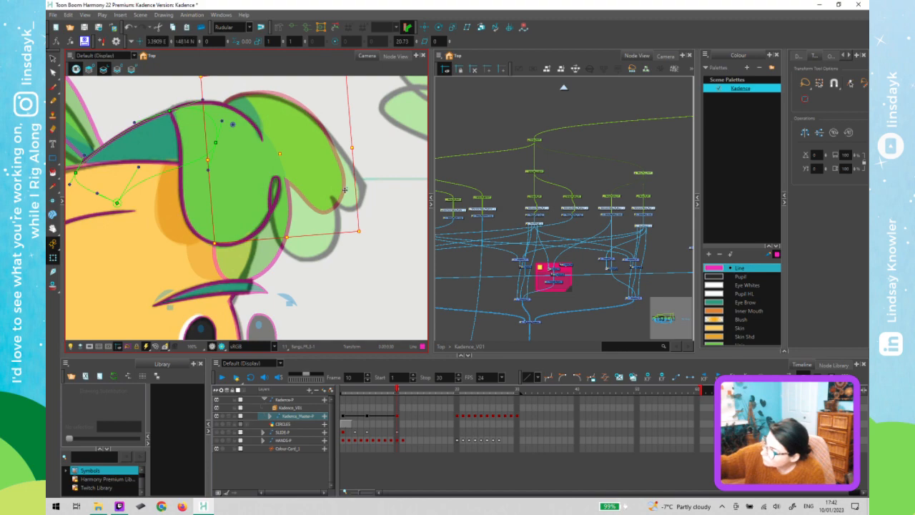
{"action": "key", "text": "ctrl+z"}
Select the middle bang's peg and rotate and reposition the bang over its reference shape beside the front bang
{"action": "left_click", "coordinate": [546, 174]}
{"action": "left_click", "coordinate": [534, 181]}
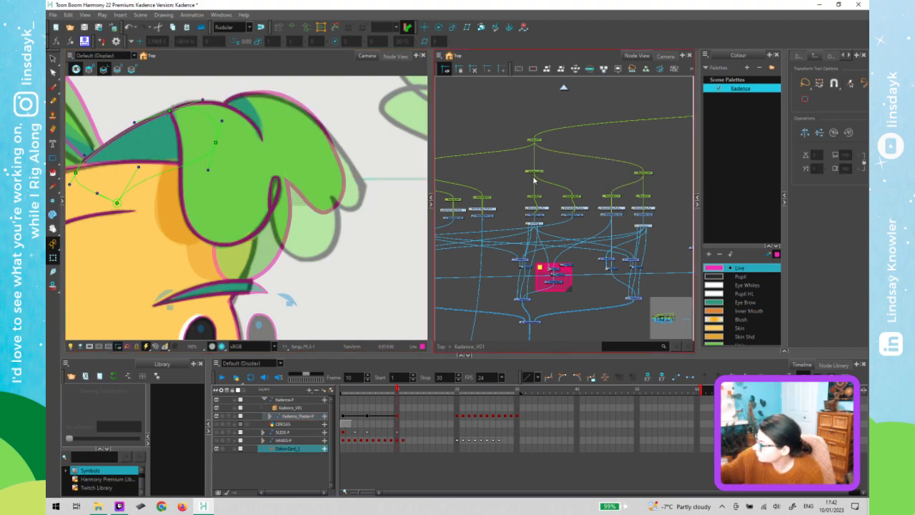
{"action": "left_click", "coordinate": [317, 300]}
{"action": "left_click_drag", "start_coordinate": [357, 279], "coordinate": [369, 258]}
{"action": "left_click_drag", "start_coordinate": [263, 191], "coordinate": [285, 181]}
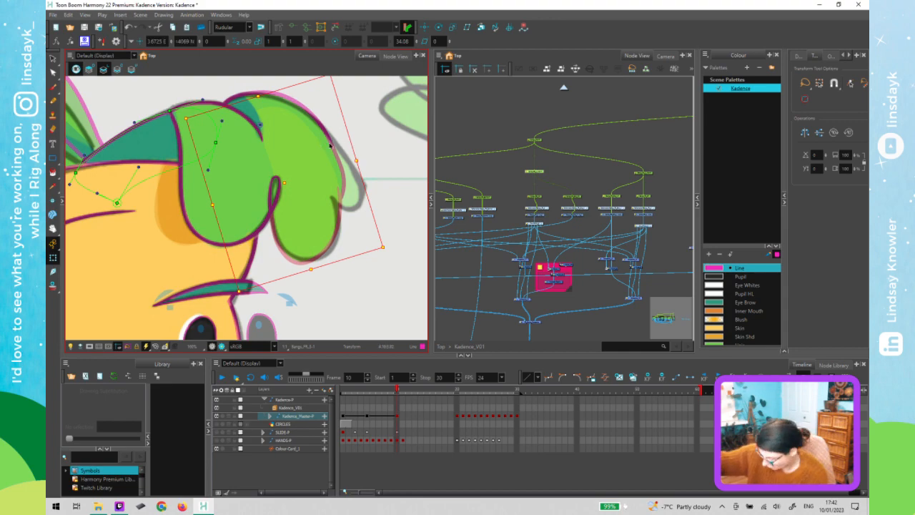
Show the middle bang's deformation controls and adjust its outer-edge, tip and inner-edge points to fit the reference outline
{"action": "left_click", "coordinate": [340, 188]}
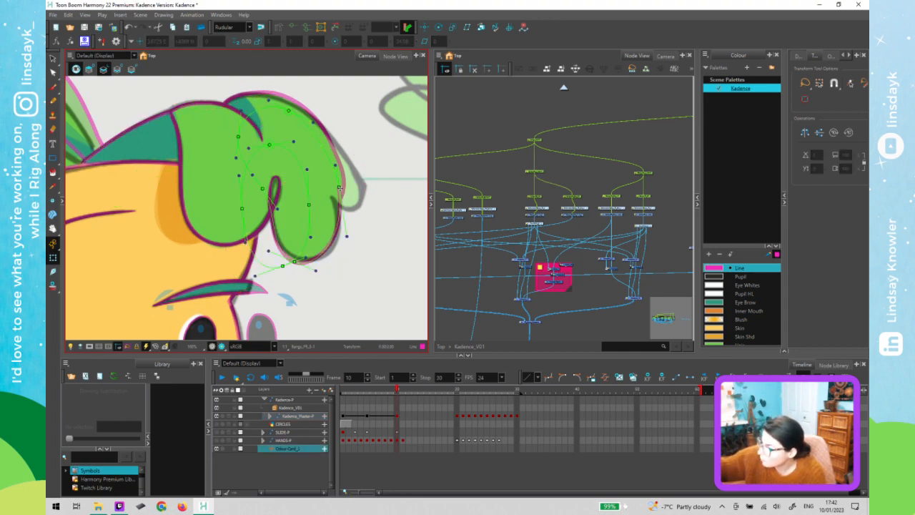
{"action": "left_click_drag", "start_coordinate": [339, 187], "coordinate": [331, 195]}
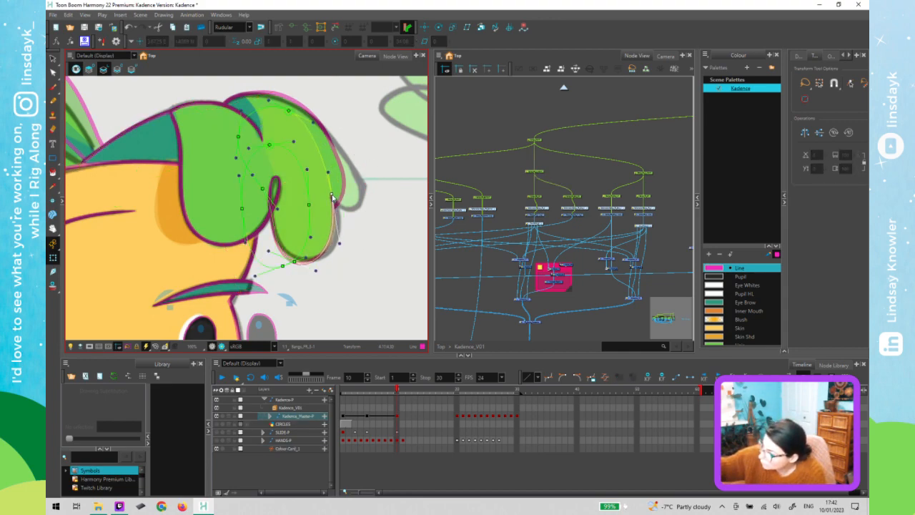
{"action": "left_click_drag", "start_coordinate": [345, 242], "coordinate": [346, 242]}
{"action": "left_click", "coordinate": [295, 260]}
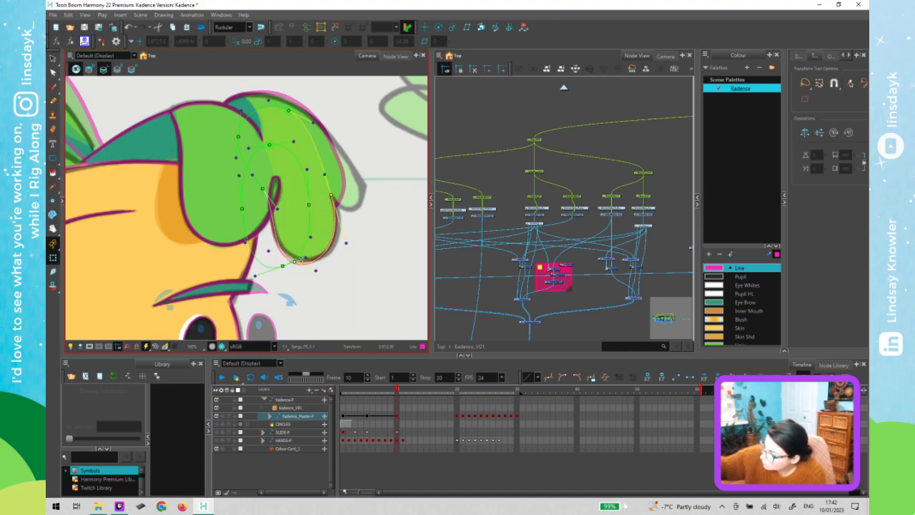
{"action": "left_click_drag", "start_coordinate": [295, 262], "coordinate": [302, 259]}
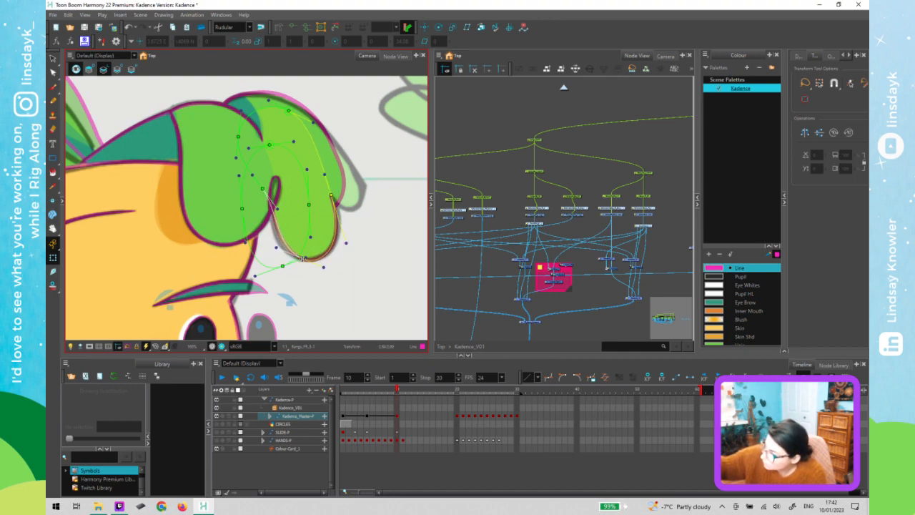
{"action": "left_click", "coordinate": [262, 189]}
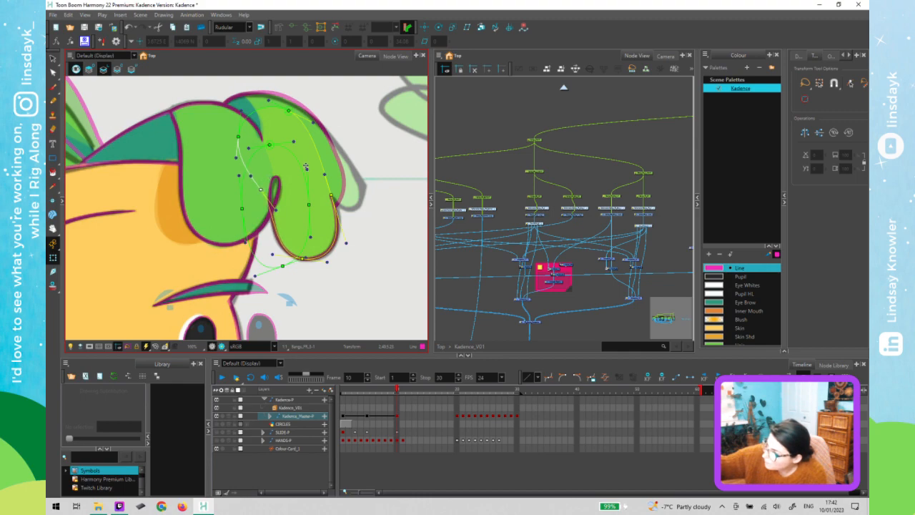
Show the rearmost bang's deformation controls and extend its tip outward, refining the upper and lower edge points and handles to match the reference
{"action": "left_click", "coordinate": [343, 177]}
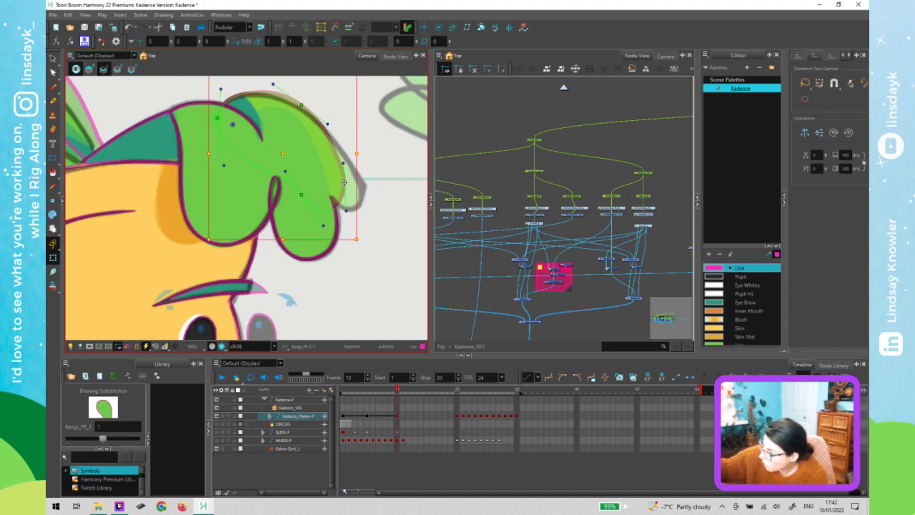
{"action": "left_click_drag", "start_coordinate": [353, 184], "coordinate": [366, 186]}
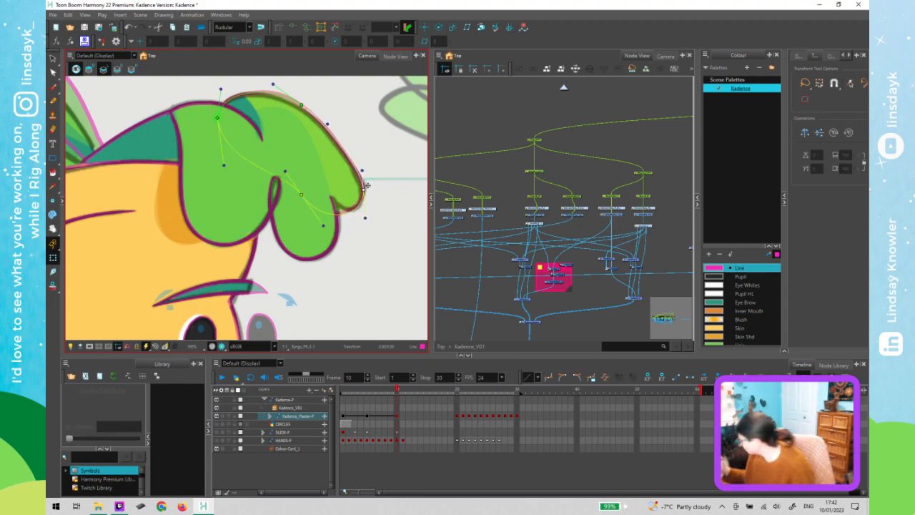
{"action": "left_click_drag", "start_coordinate": [301, 105], "coordinate": [299, 108]}
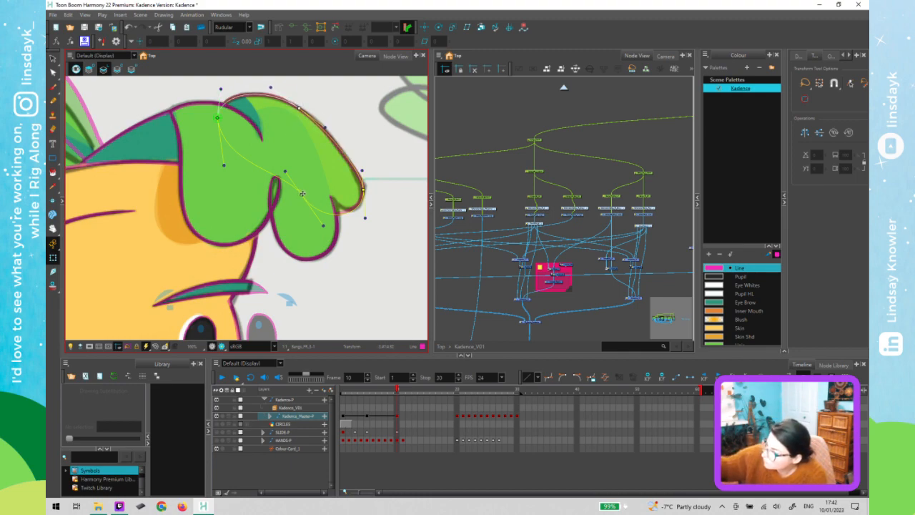
{"action": "left_click_drag", "start_coordinate": [301, 194], "coordinate": [311, 184]}
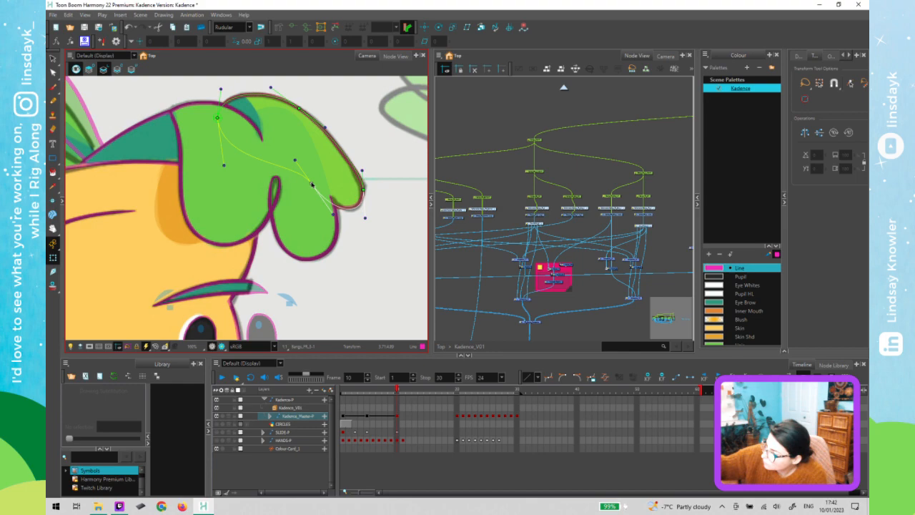
{"action": "left_click_drag", "start_coordinate": [333, 215], "coordinate": [339, 213]}
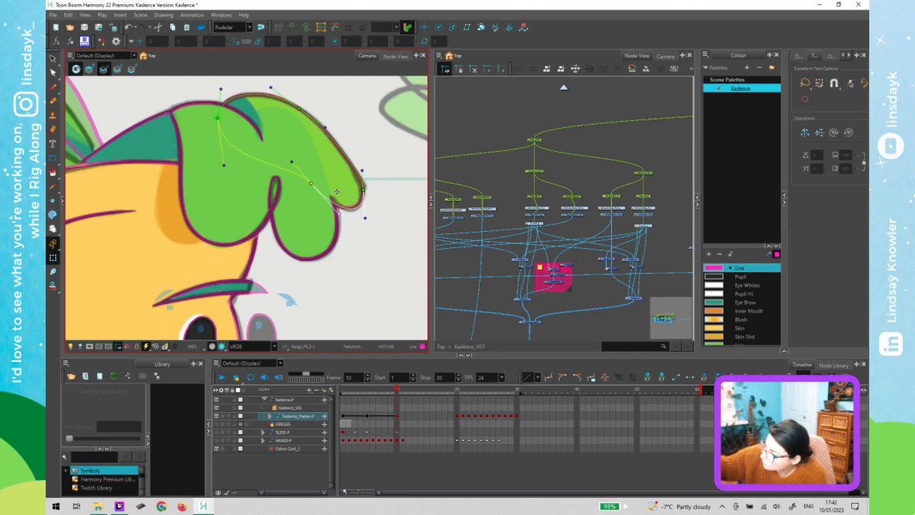
{"action": "left_click_drag", "start_coordinate": [309, 181], "coordinate": [313, 180]}
{"action": "left_click_drag", "start_coordinate": [365, 218], "coordinate": [365, 221]}
{"action": "left_click_drag", "start_coordinate": [362, 170], "coordinate": [364, 191]}
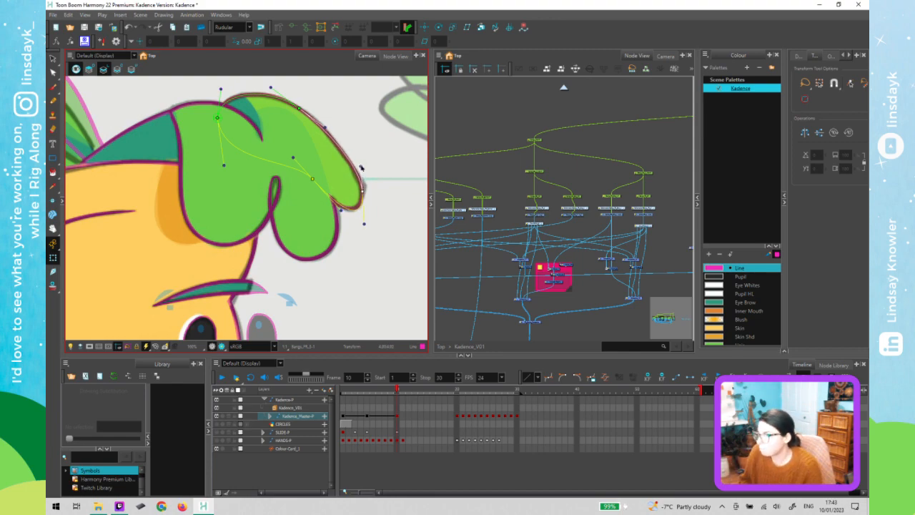
{"action": "key", "text": "2"}
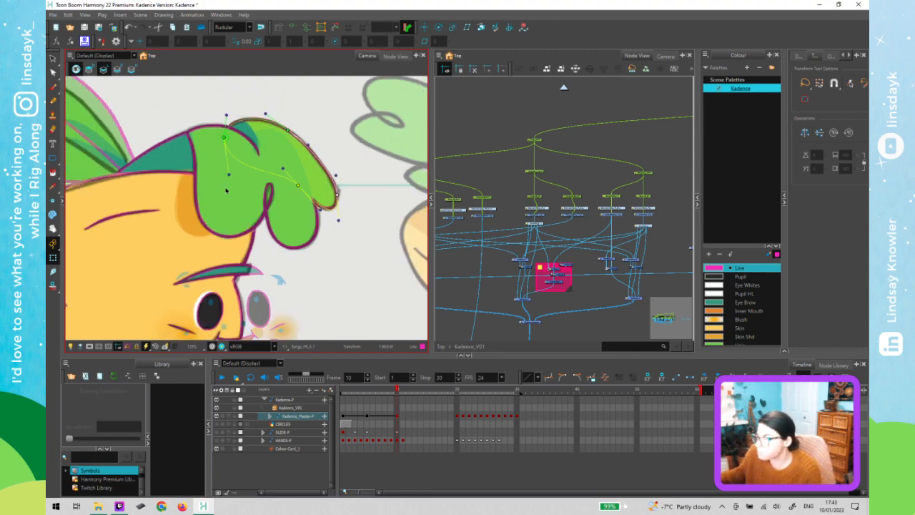
{"action": "key", "text": "2"}
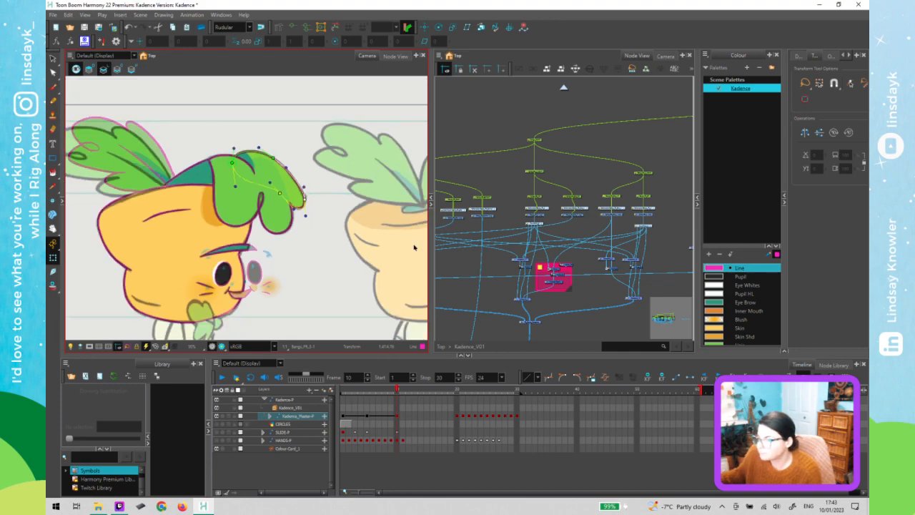
Select the back hair tuft's peg in the Hair group, then nudge and rotate the tuft counter-clockwise to match the reference sketch
{"action": "left_click", "coordinate": [535, 247]}
{"action": "left_click_drag", "start_coordinate": [551, 225], "coordinate": [464, 216]}
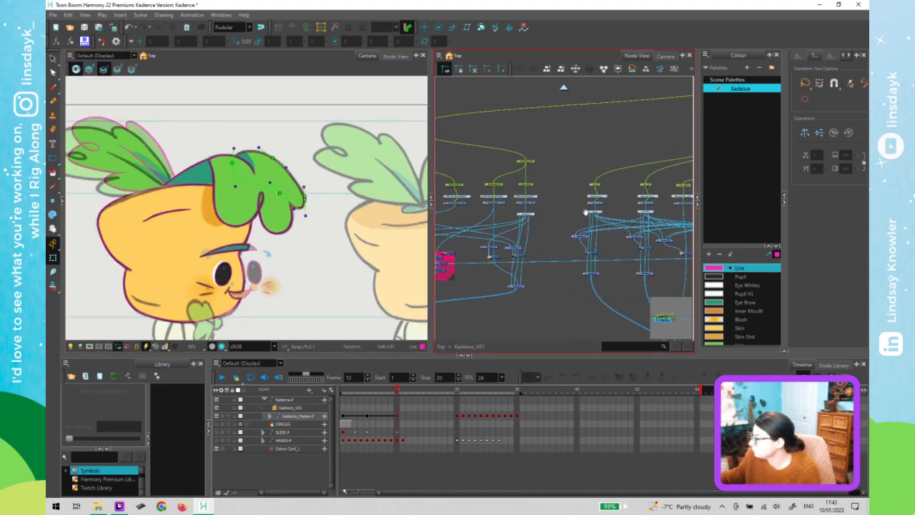
{"action": "scroll", "coordinate": [644, 165], "scroll_direction": "down", "scroll_amount": 3}
{"action": "left_click", "coordinate": [673, 163]}
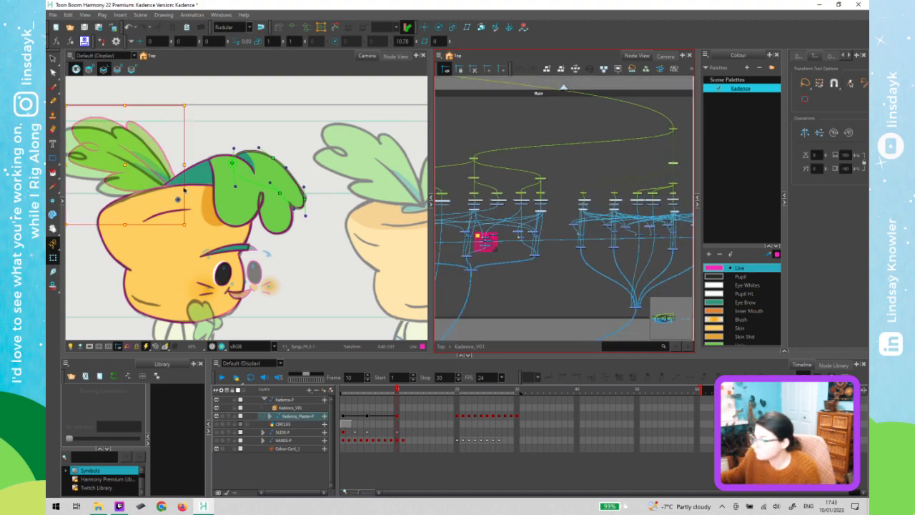
{"action": "left_click_drag", "start_coordinate": [184, 190], "coordinate": [274, 189]}
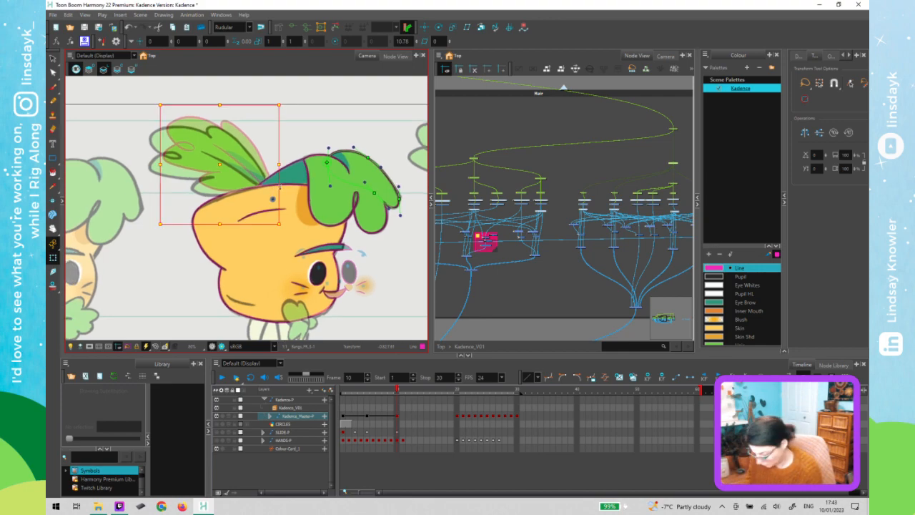
{"action": "key", "text": "shift+Left"}
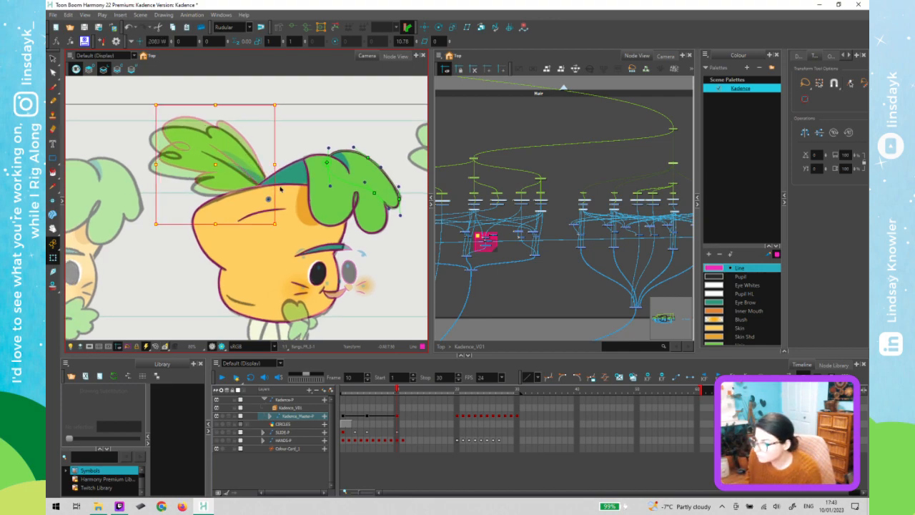
{"action": "key", "text": "shift+Left"}
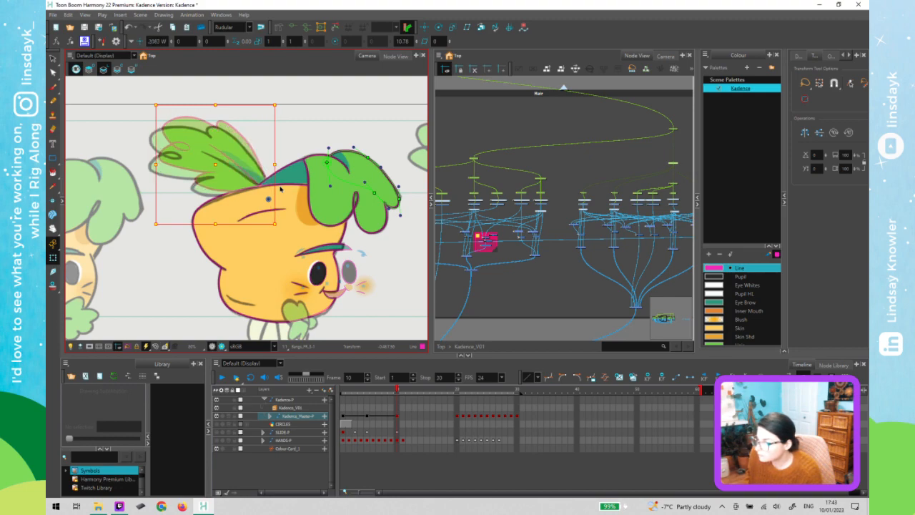
{"action": "key", "text": "shift+Right"}
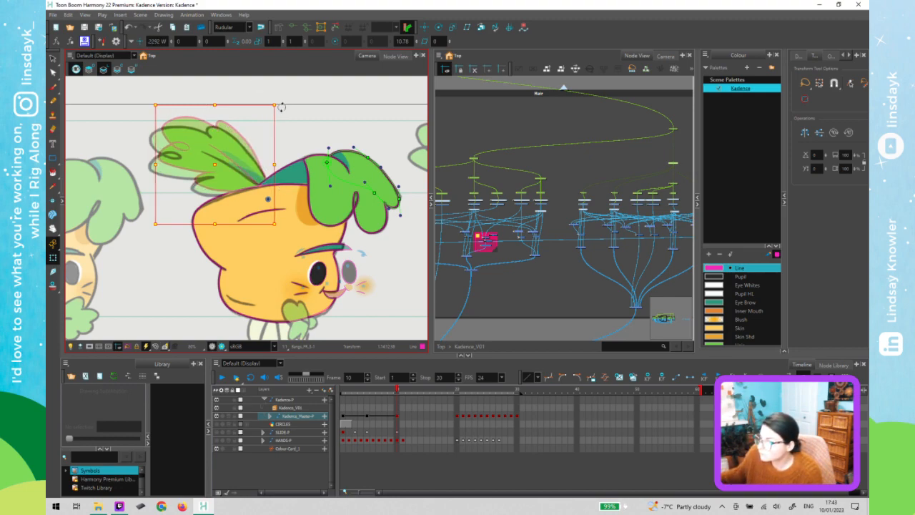
{"action": "left_click_drag", "start_coordinate": [278, 102], "coordinate": [272, 100]}
Show the back hair's deformation controls and reshape the upper lock's curve to follow the reference outline down to its base
{"action": "key", "text": "shift+F11"}
{"action": "left_click", "coordinate": [279, 152]}
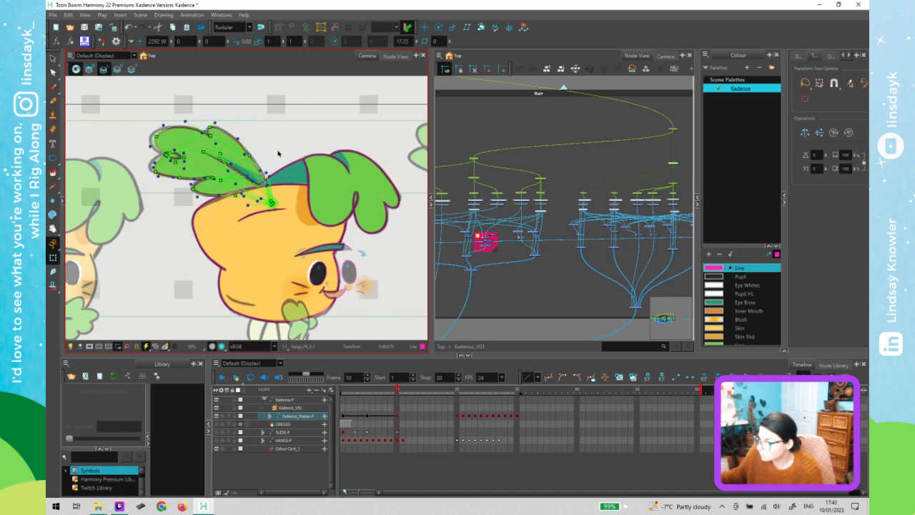
{"action": "left_click", "coordinate": [236, 145]}
{"action": "scroll", "coordinate": [246, 136], "scroll_direction": "up", "scroll_amount": 5}
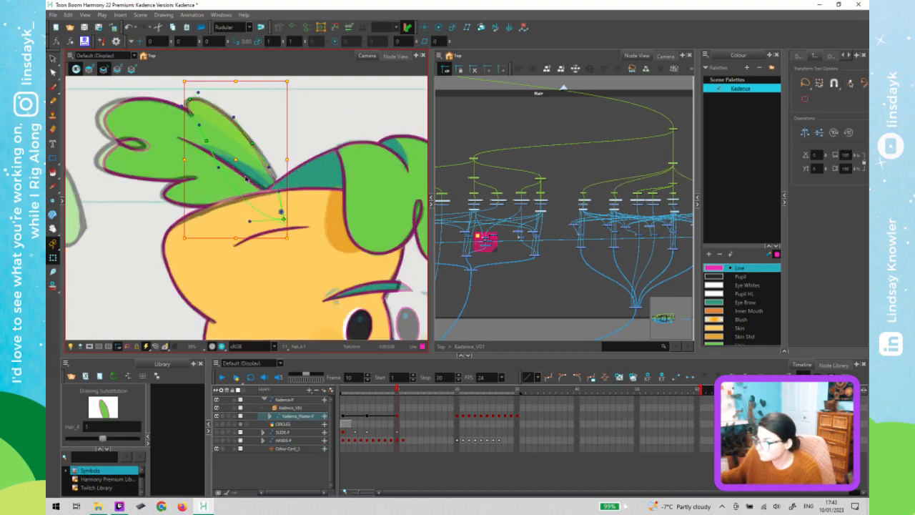
{"action": "left_click", "coordinate": [257, 123]}
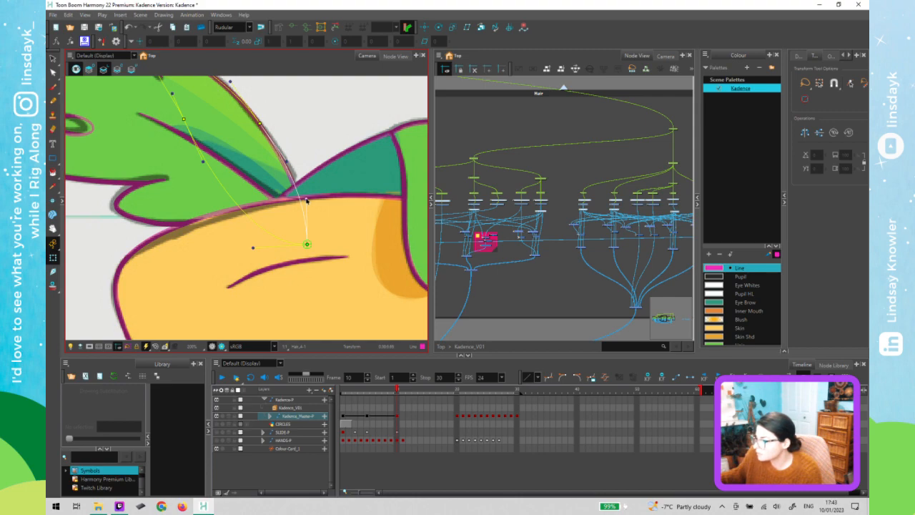
{"action": "scroll", "coordinate": [271, 190], "scroll_direction": "down", "scroll_amount": 1}
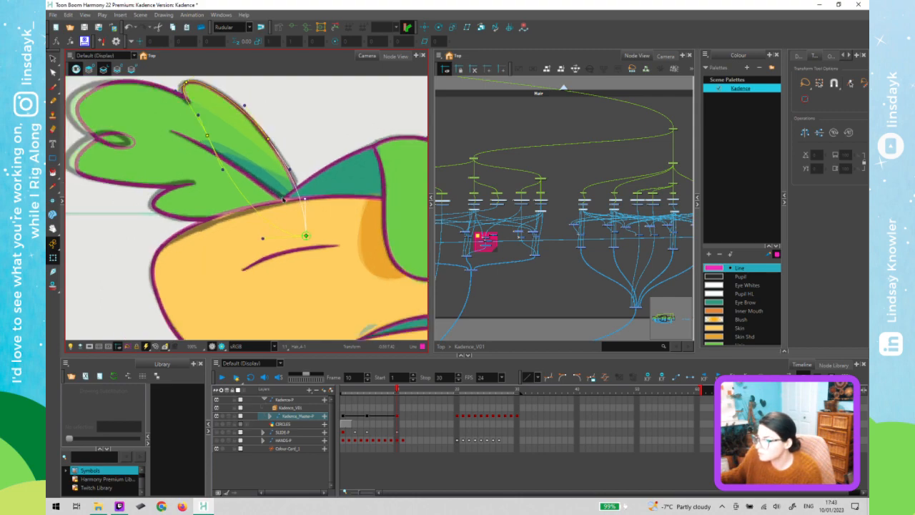
Move the teal hair detail slightly up and rotate it a little counter-clockwise to align with the sketch
{"action": "left_click", "coordinate": [279, 197]}
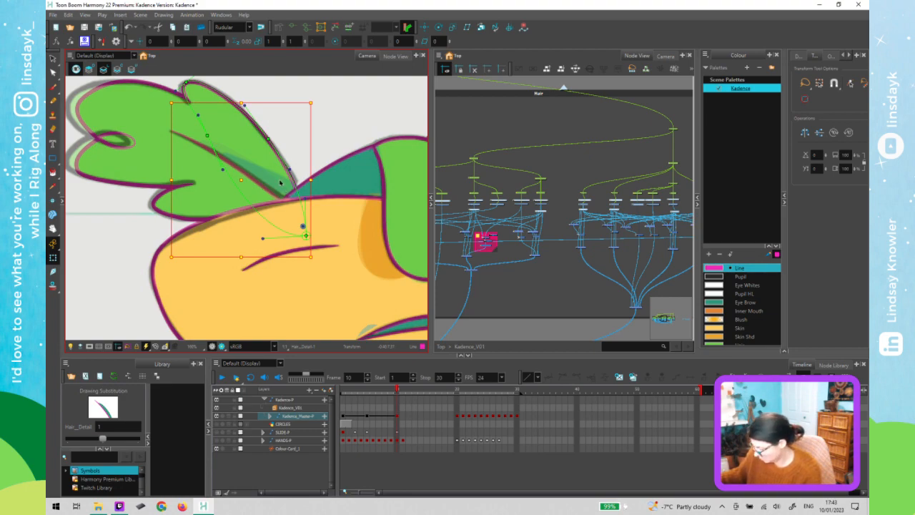
{"action": "key", "text": "Up"}
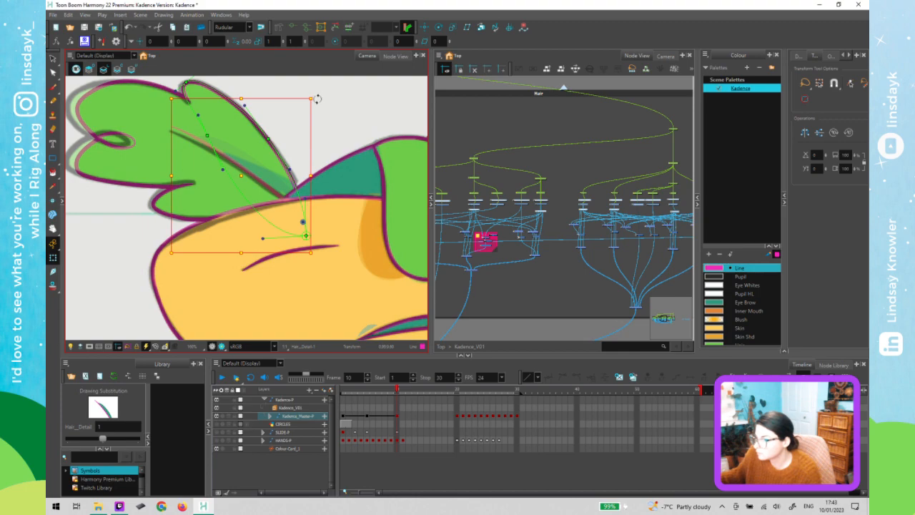
{"action": "left_click_drag", "start_coordinate": [315, 99], "coordinate": [312, 96]}
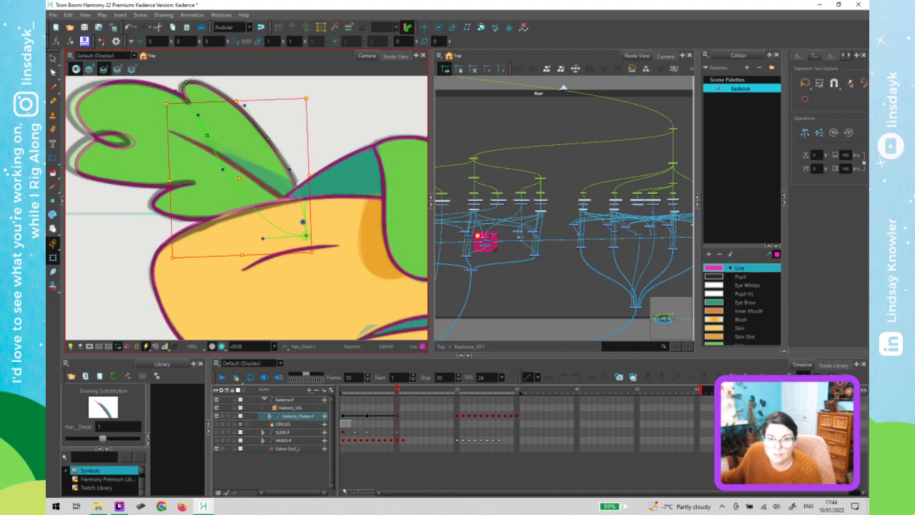
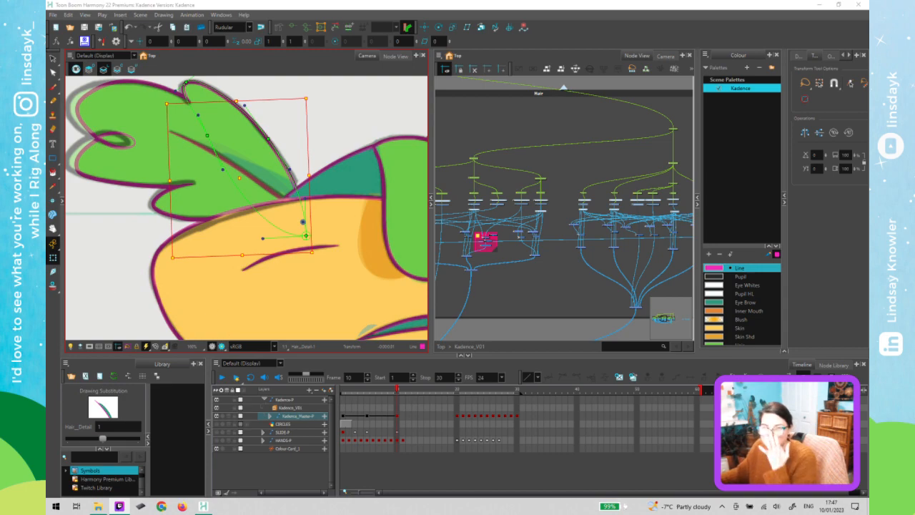
Shift the small hair loop detail slightly outward to line up with the reference drawing
{"action": "left_click", "coordinate": [120, 241]}
{"action": "key", "text": "space"}
{"action": "left_click_drag", "start_coordinate": [77, 260], "coordinate": [149, 261]}
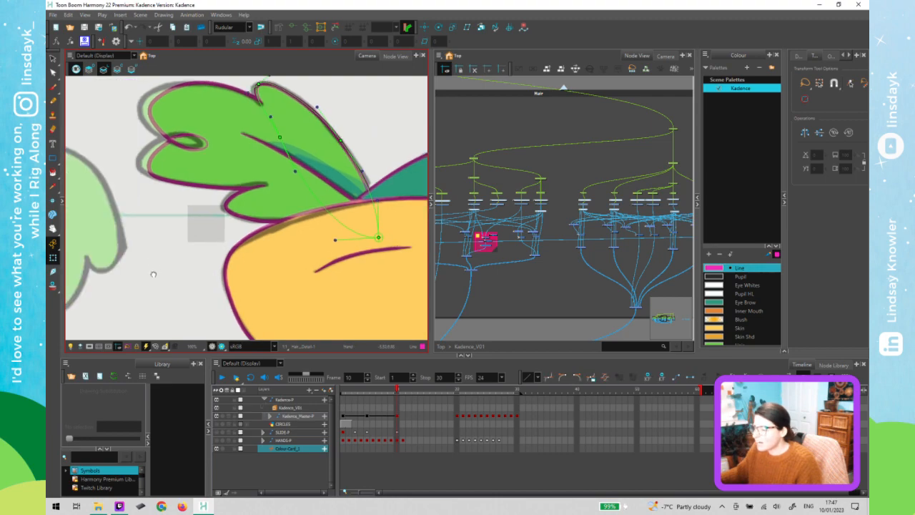
{"action": "left_click_drag", "start_coordinate": [193, 196], "coordinate": [191, 222]}
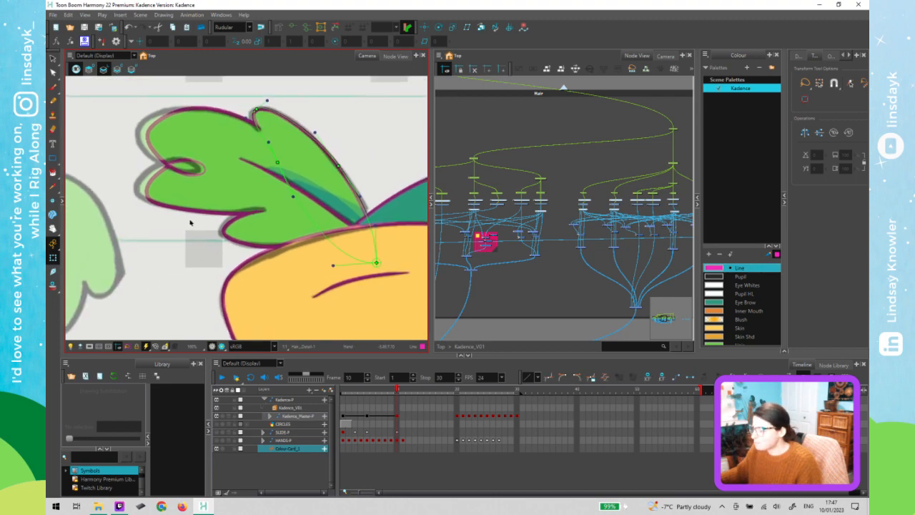
{"action": "left_click", "coordinate": [195, 170]}
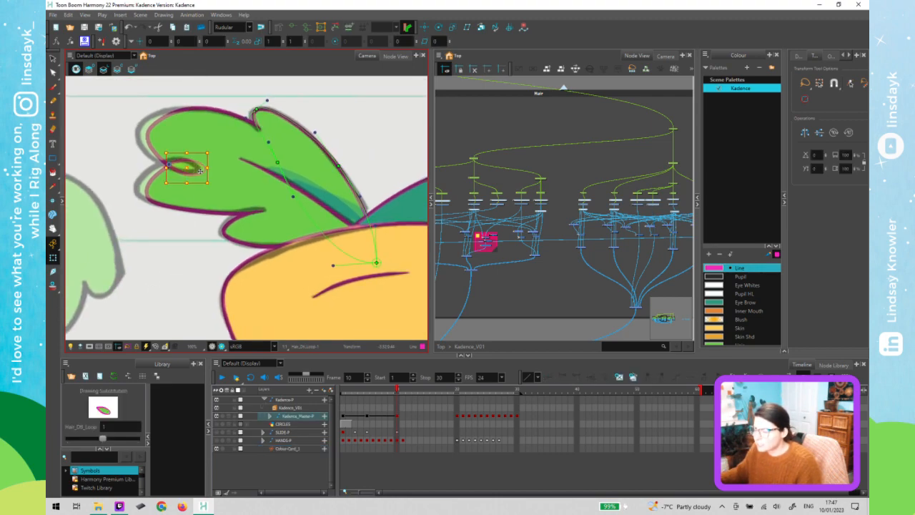
{"action": "left_click_drag", "start_coordinate": [199, 170], "coordinate": [192, 169]}
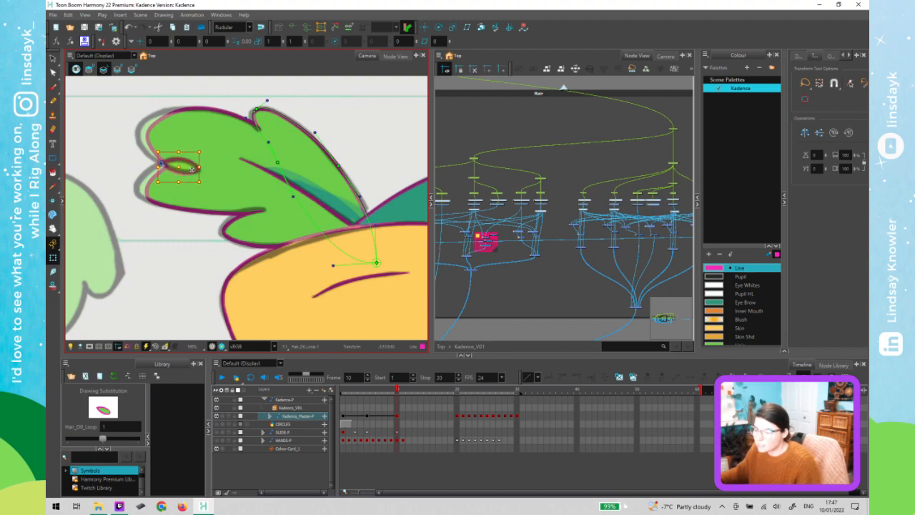
Pull the Hair_3 lock's deformer point at its rounded tip outward to the reference outline
{"action": "left_click", "coordinate": [187, 137]}
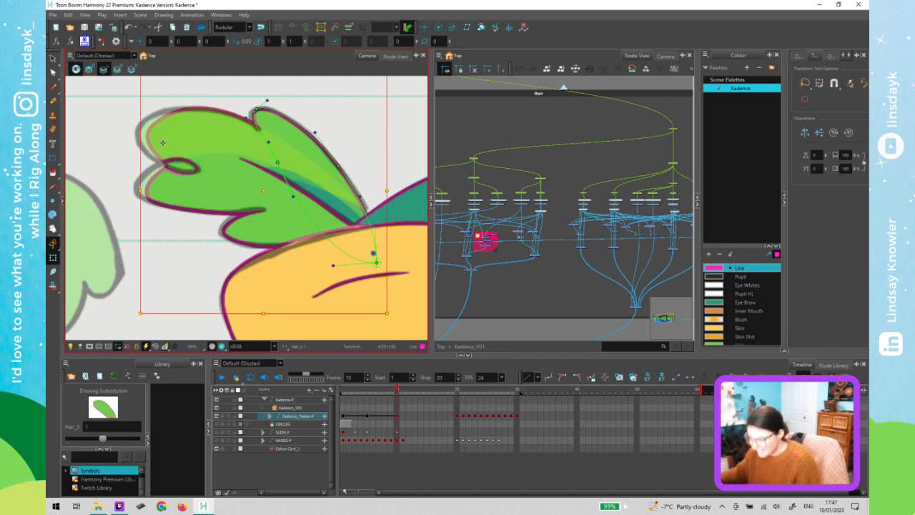
{"action": "left_click", "coordinate": [144, 129]}
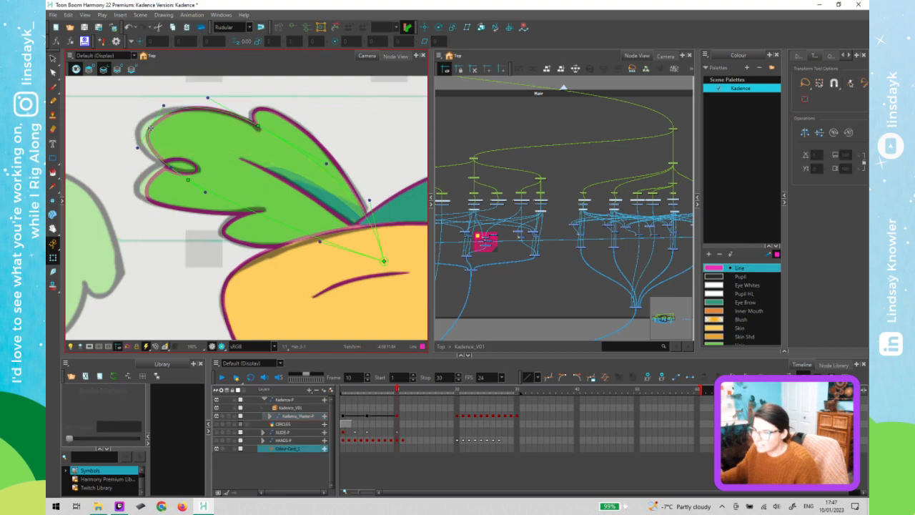
{"action": "left_click_drag", "start_coordinate": [142, 128], "coordinate": [139, 127]}
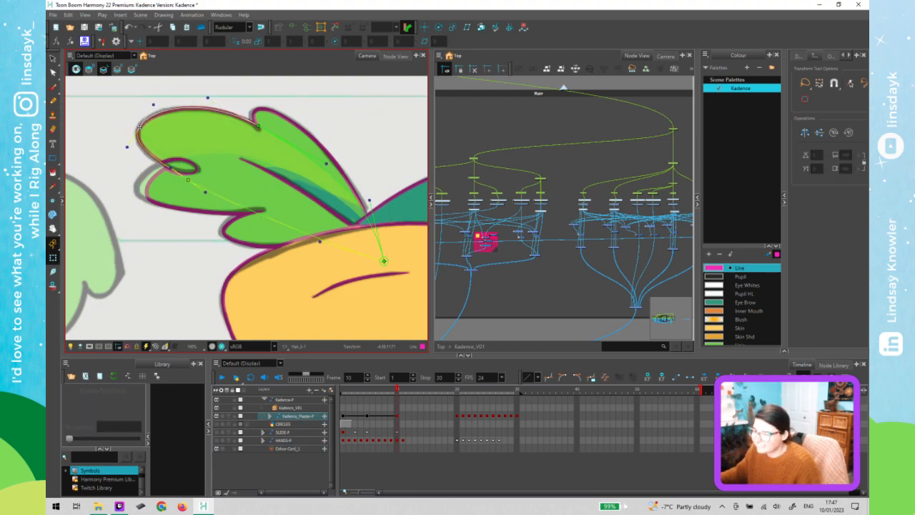
Reshape the Hair_2 lock by moving its tip and upper deformer points outward to the reference outline, and save the scene
{"action": "left_click", "coordinate": [160, 201]}
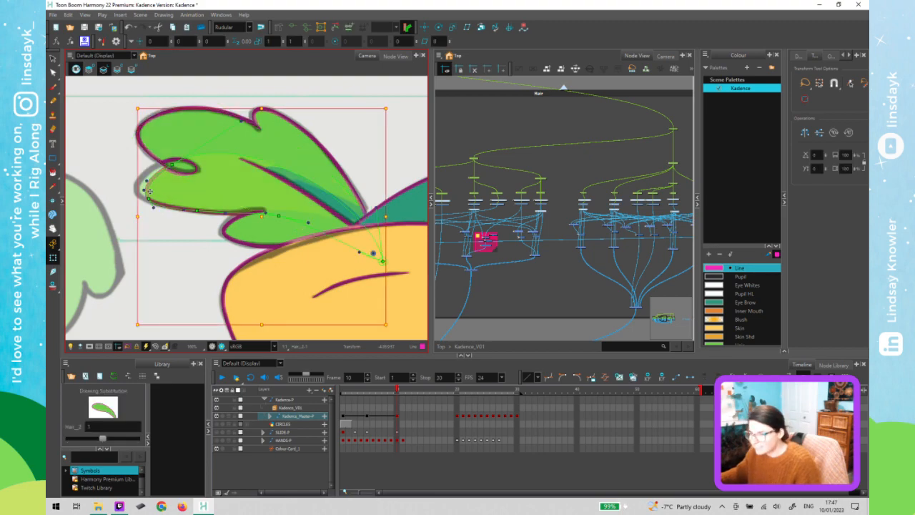
{"action": "left_click", "coordinate": [142, 193]}
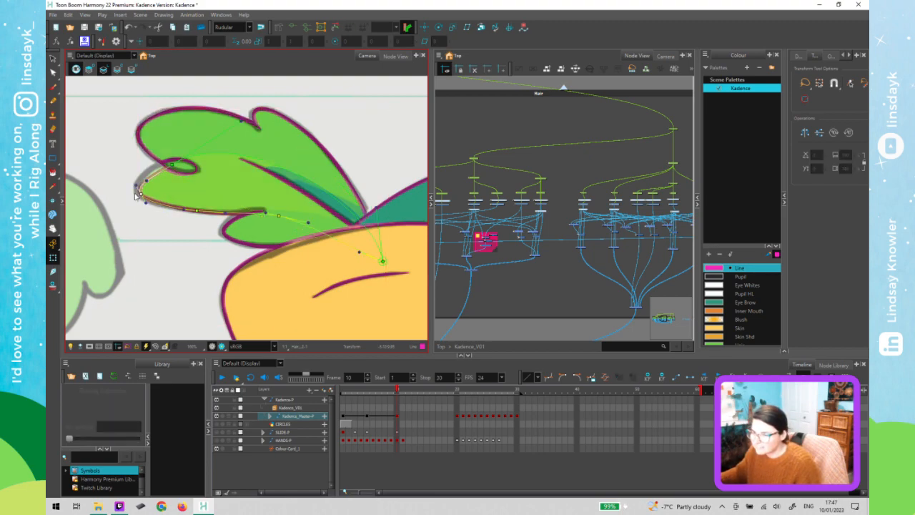
{"action": "left_click", "coordinate": [136, 193]}
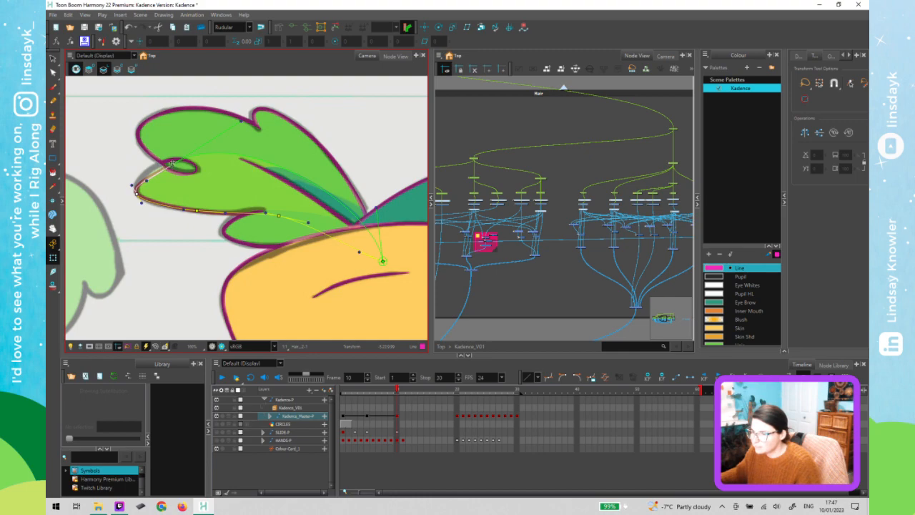
{"action": "left_click", "coordinate": [168, 164]}
{"action": "left_click_drag", "start_coordinate": [166, 163], "coordinate": [162, 164]}
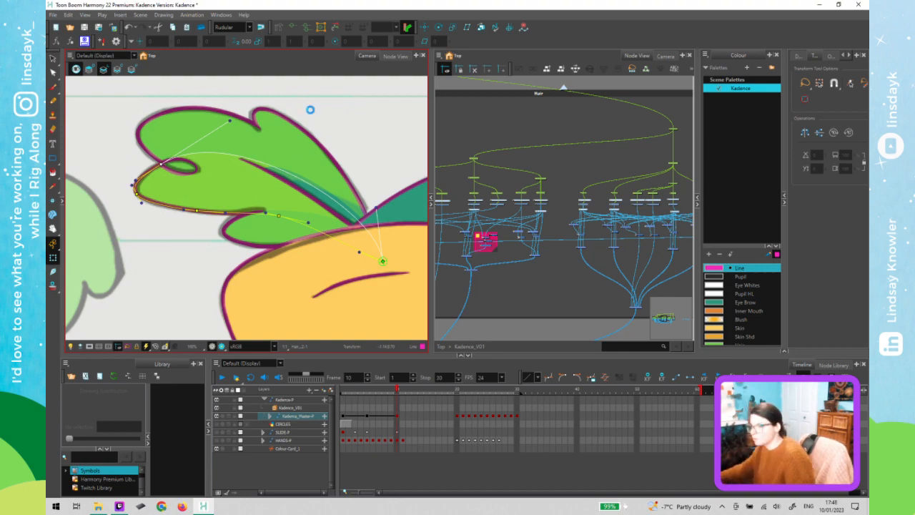
{"action": "key", "text": "ctrl+s"}
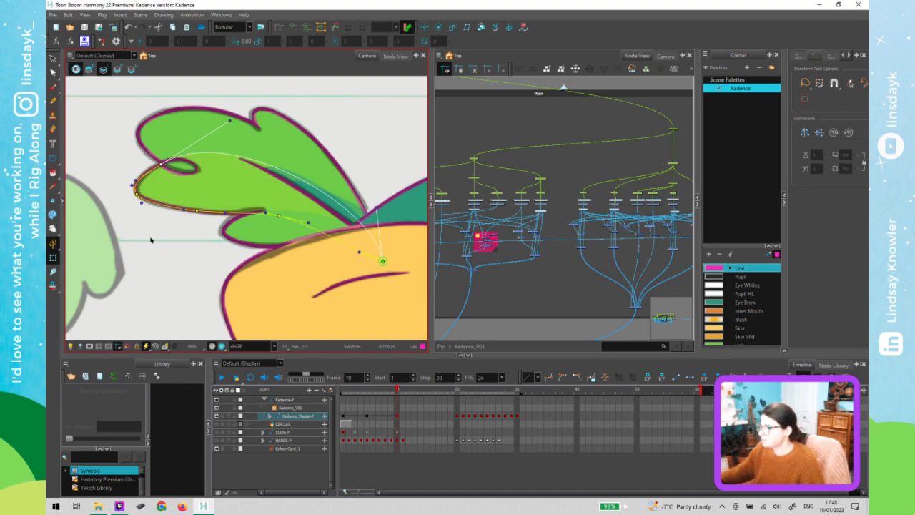
Refine the Hair_3 lock's curve by moving its lower deformer point near the loop outward, and deselect the lock
{"action": "left_click", "coordinate": [174, 143]}
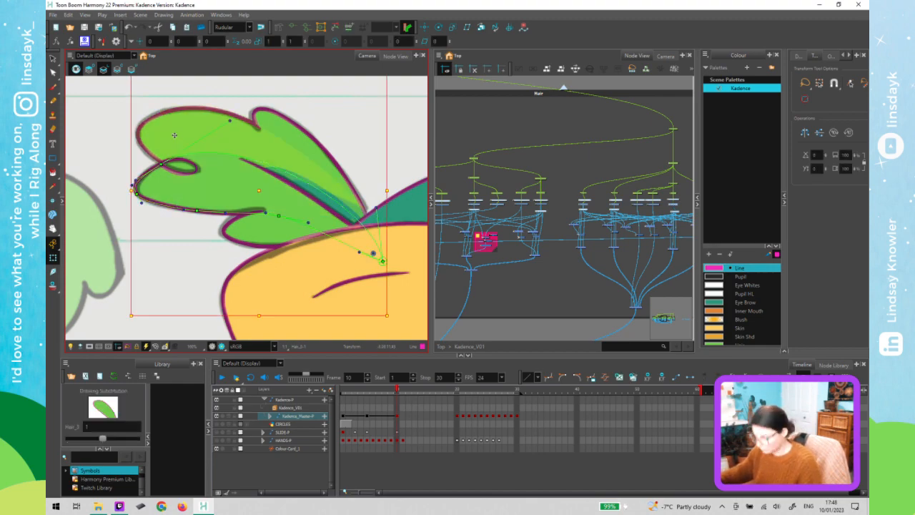
{"action": "left_click_drag", "start_coordinate": [188, 180], "coordinate": [177, 179]}
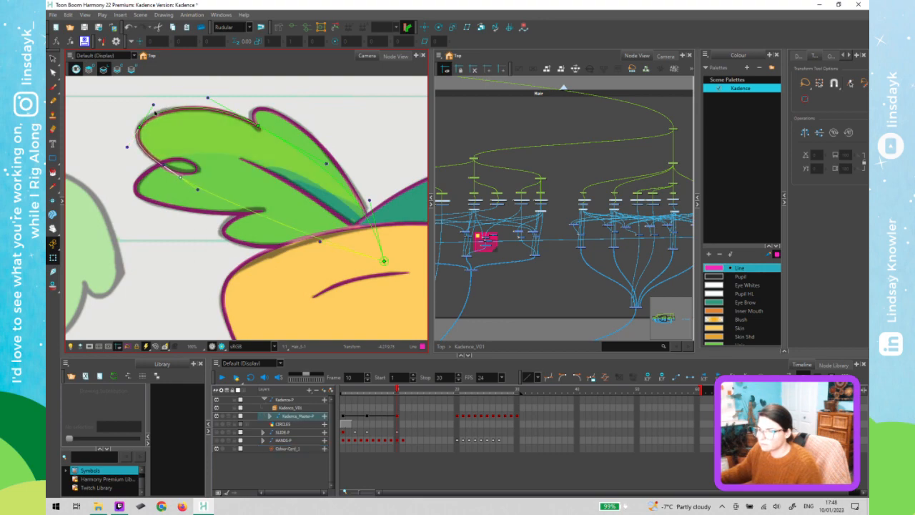
{"action": "left_click", "coordinate": [139, 126]}
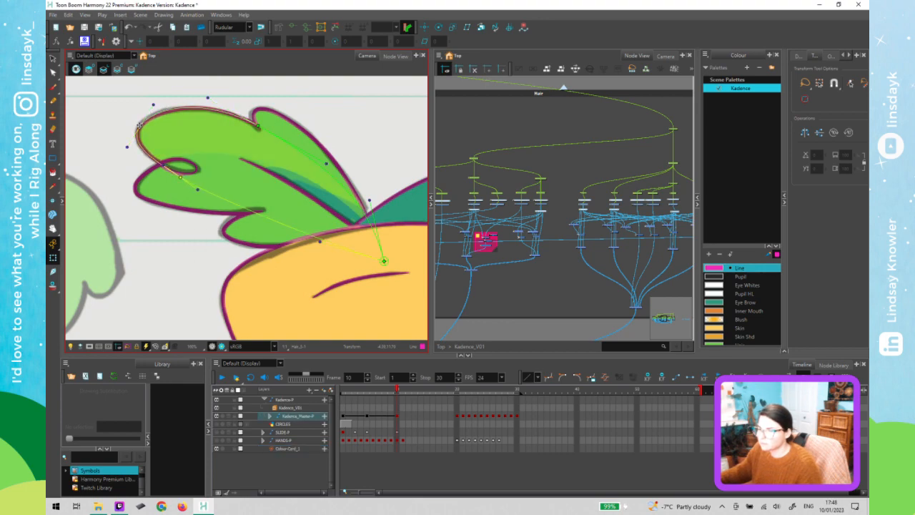
{"action": "scroll", "coordinate": [368, 148], "scroll_direction": "down", "scroll_amount": 3}
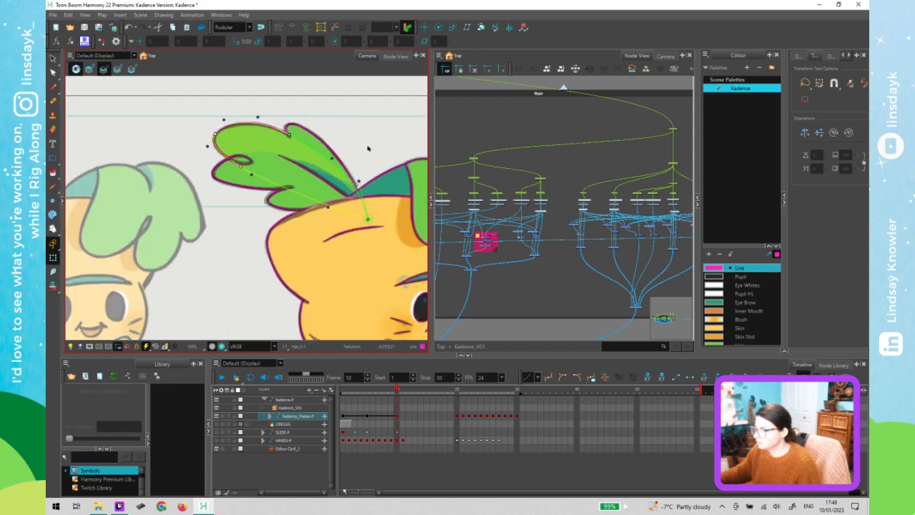
{"action": "left_click", "coordinate": [383, 150]}
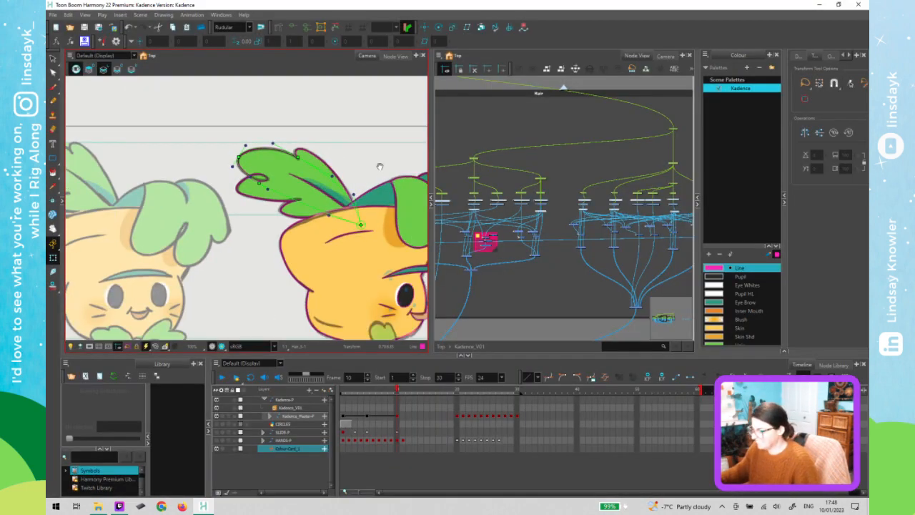
Select the Body group's top peg and nudge the body slightly forward, to the right, to line up with the reference drawing
{"action": "left_click_drag", "start_coordinate": [380, 166], "coordinate": [304, 137]}
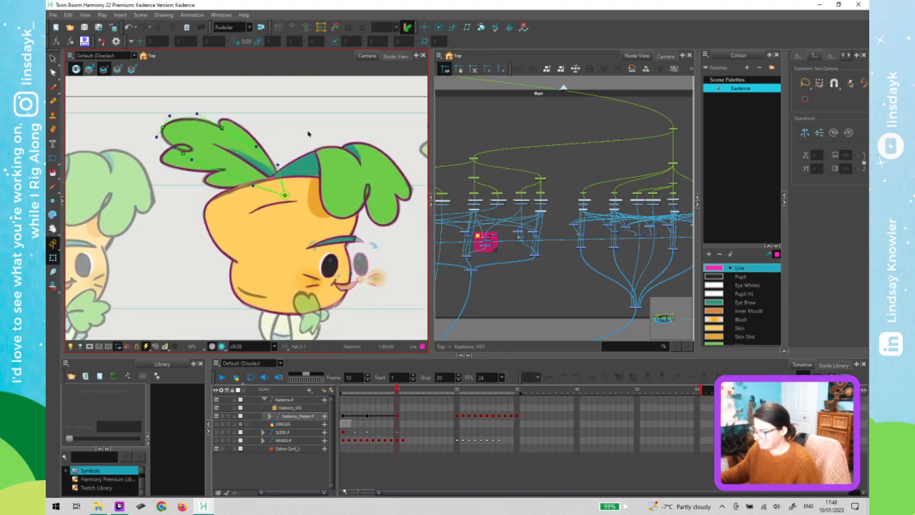
{"action": "left_click", "coordinate": [400, 306]}
{"action": "left_click", "coordinate": [633, 162]}
{"action": "left_click_drag", "start_coordinate": [635, 163], "coordinate": [520, 152]}
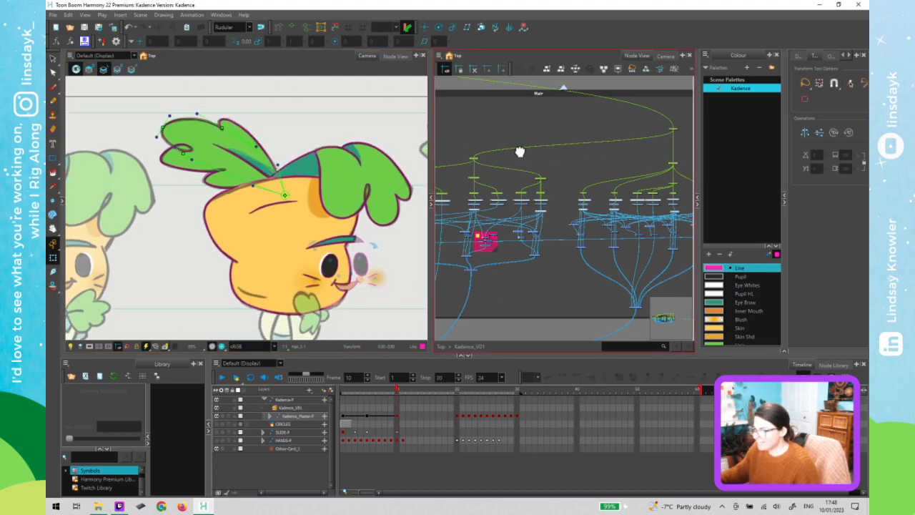
{"action": "left_click_drag", "start_coordinate": [620, 140], "coordinate": [520, 148]}
{"action": "left_click", "coordinate": [629, 100]}
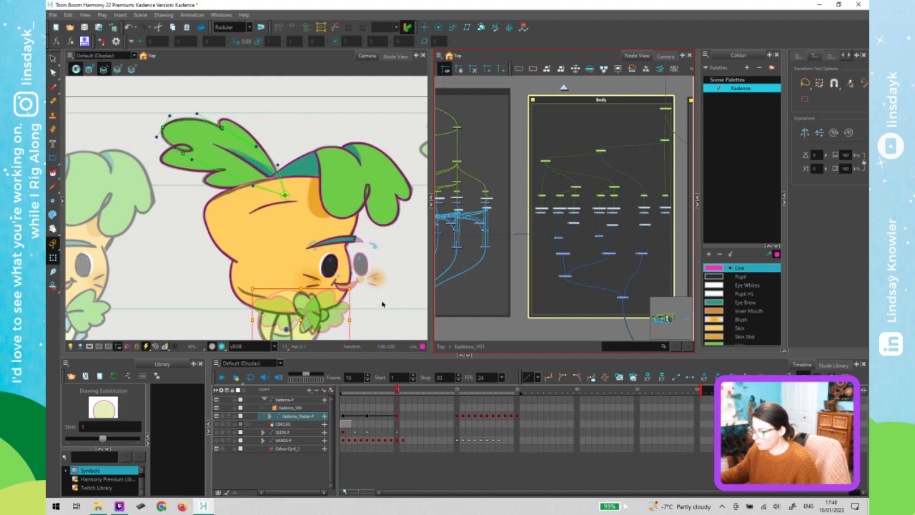
{"action": "left_click_drag", "start_coordinate": [381, 306], "coordinate": [347, 220]}
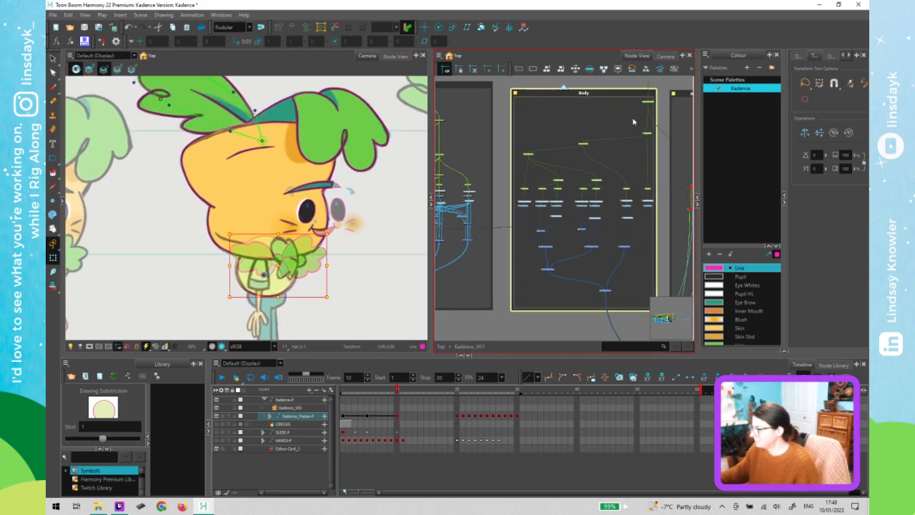
{"action": "left_click", "coordinate": [663, 103]}
{"action": "left_click", "coordinate": [647, 103]}
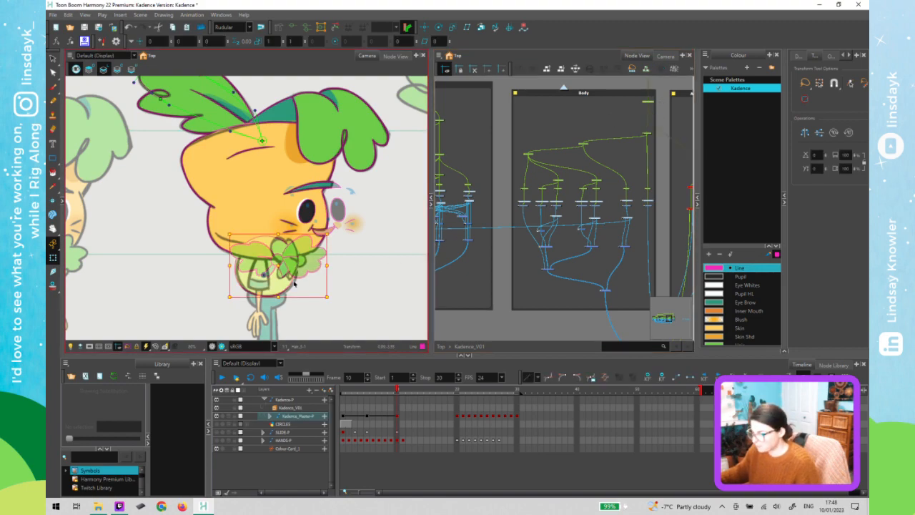
{"action": "scroll", "coordinate": [293, 290], "scroll_direction": "up", "scroll_amount": 2}
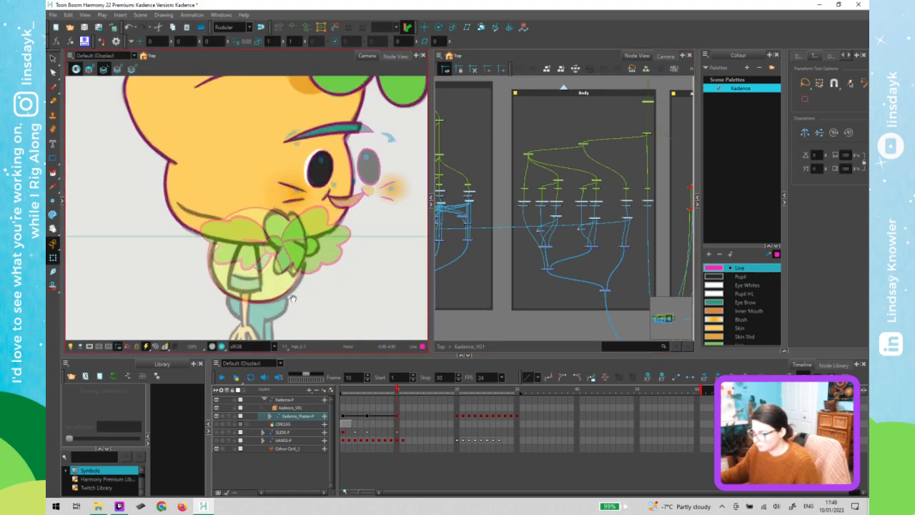
{"action": "left_click_drag", "start_coordinate": [293, 299], "coordinate": [293, 230]}
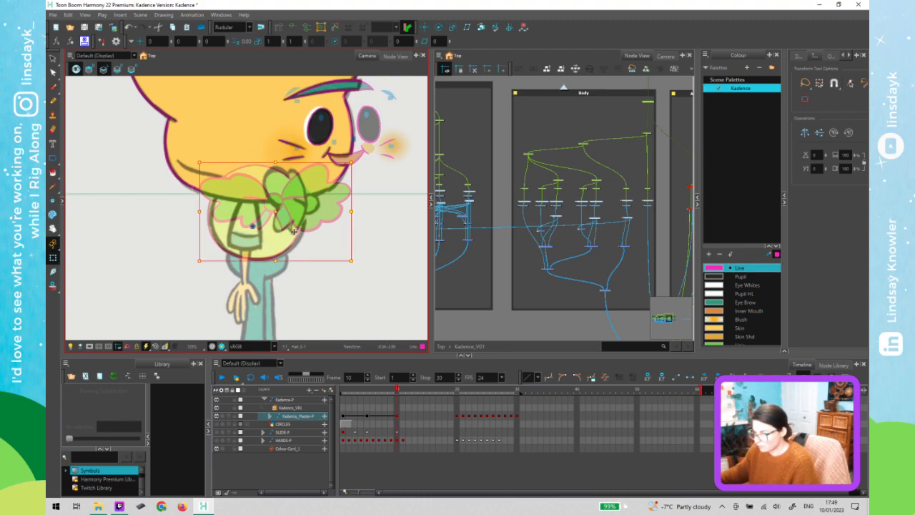
{"action": "key", "text": "Right"}
{"action": "key", "text": "Left"}
{"action": "key", "text": "Left"}
Show the body's deformation controls and adjust the round body's lower deformer points to follow the reference outline
{"action": "key", "text": "shift+F11"}
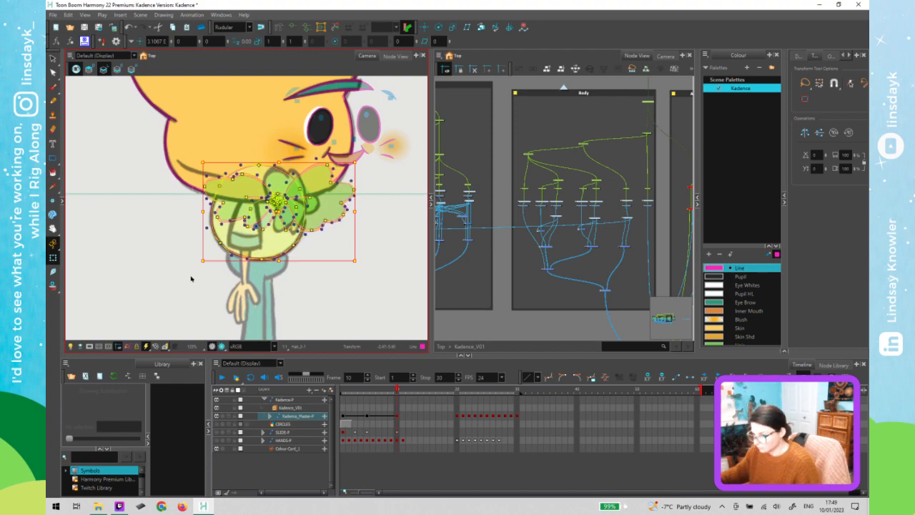
{"action": "scroll", "coordinate": [190, 278], "scroll_direction": "up", "scroll_amount": 1}
{"action": "left_click", "coordinate": [229, 234]}
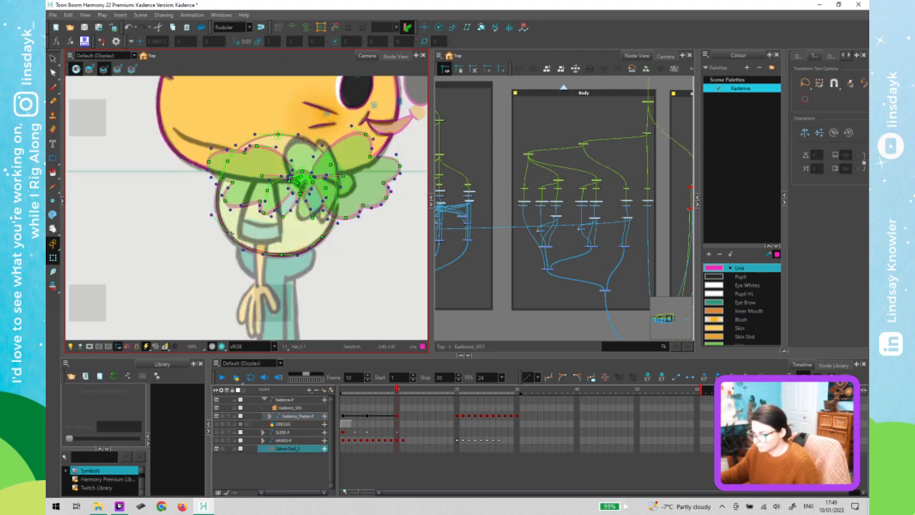
{"action": "left_click", "coordinate": [240, 223]}
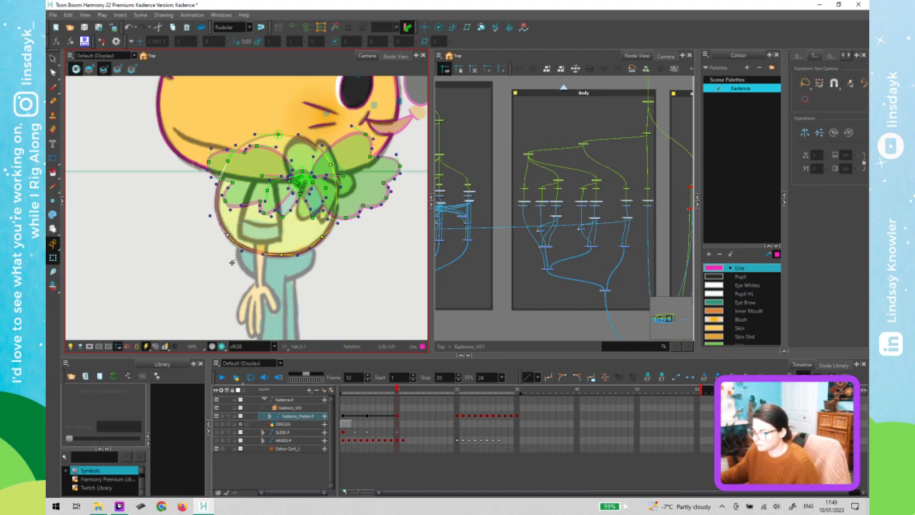
{"action": "left_click", "coordinate": [277, 197]}
{"action": "left_click", "coordinate": [521, 205]}
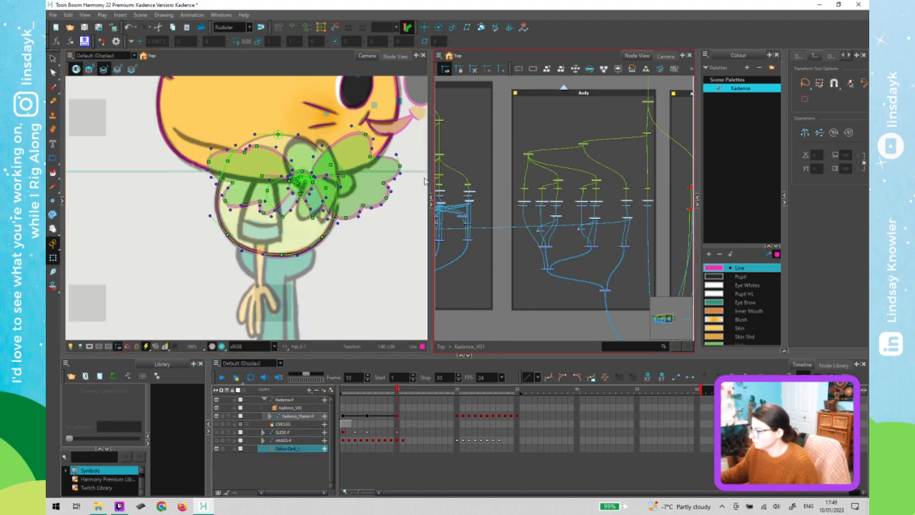
Try to move the whole front bow leaf, Bowtie_B, outward, and undo the move
{"action": "left_click", "coordinate": [383, 187]}
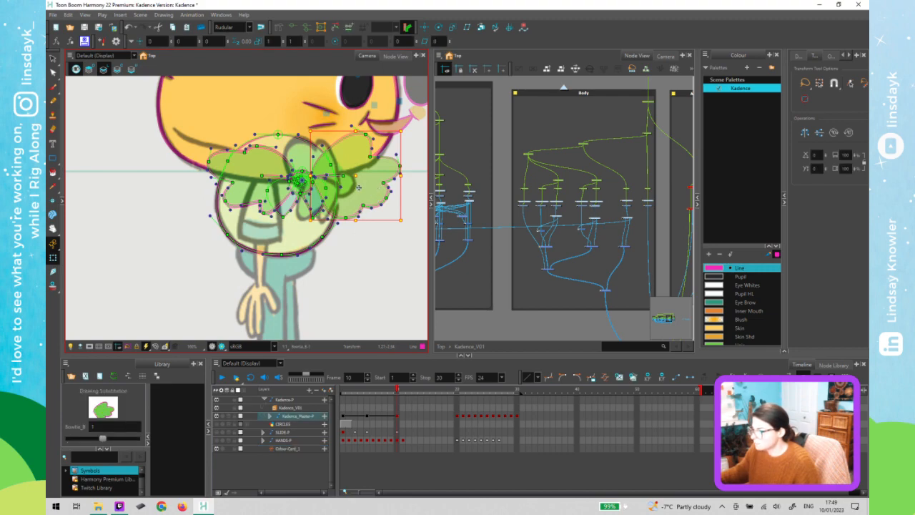
{"action": "left_click_drag", "start_coordinate": [388, 188], "coordinate": [410, 189]}
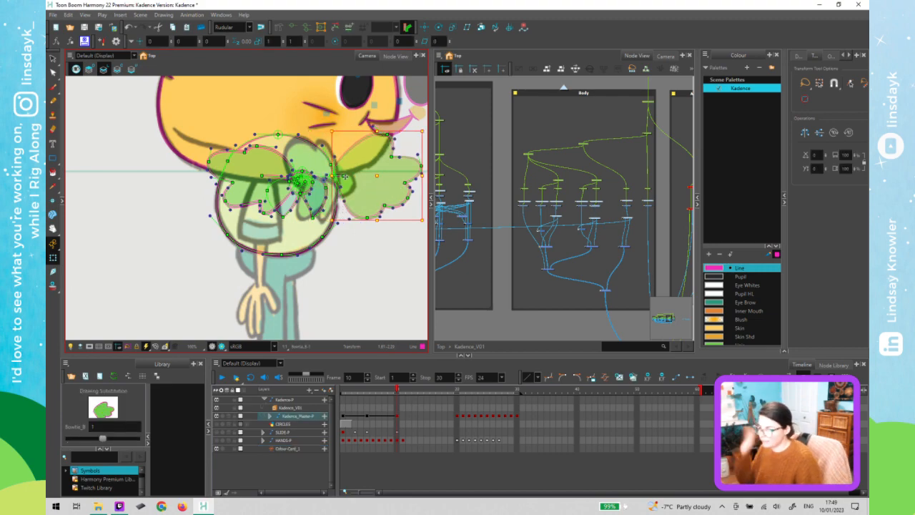
{"action": "key", "text": "ctrl+z"}
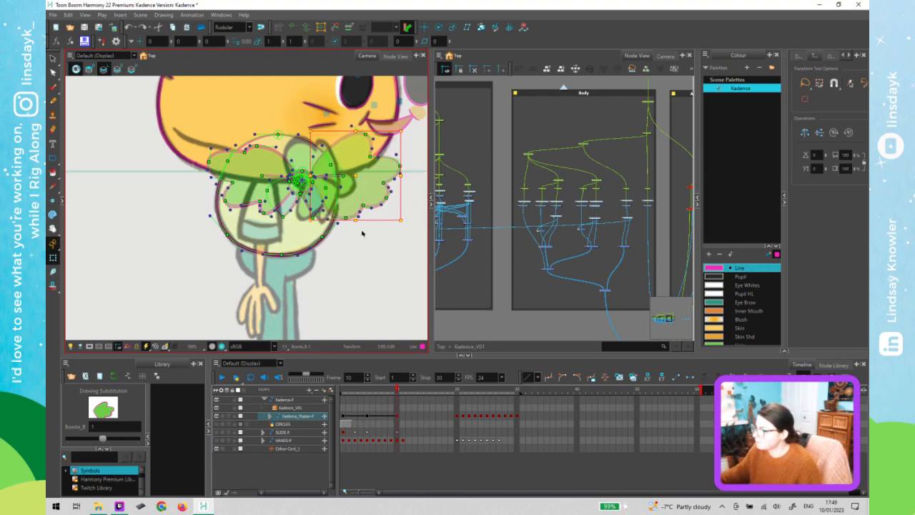
Select the outer deformer points of the front bow leaf and nudge them inward toward the knot to narrow the leaf
{"action": "left_click", "coordinate": [403, 157]}
{"action": "left_click", "coordinate": [370, 155]}
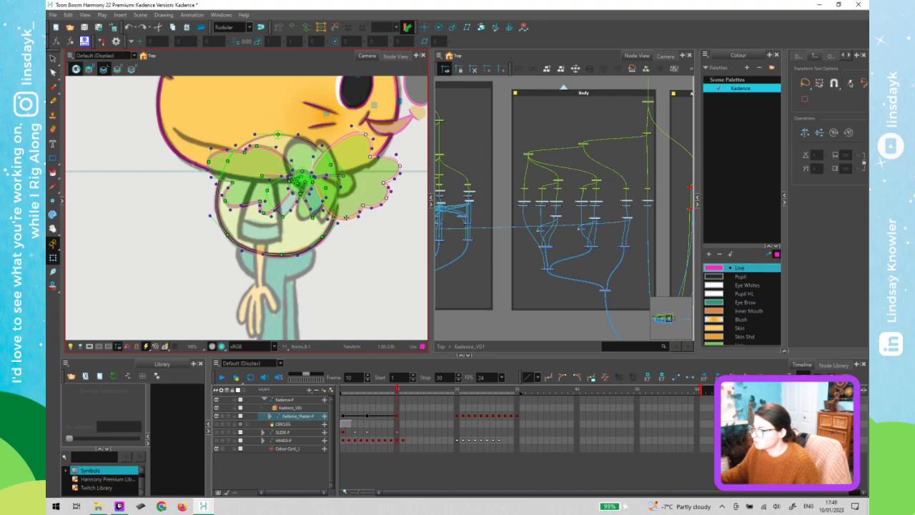
{"action": "key", "text": "Left"}
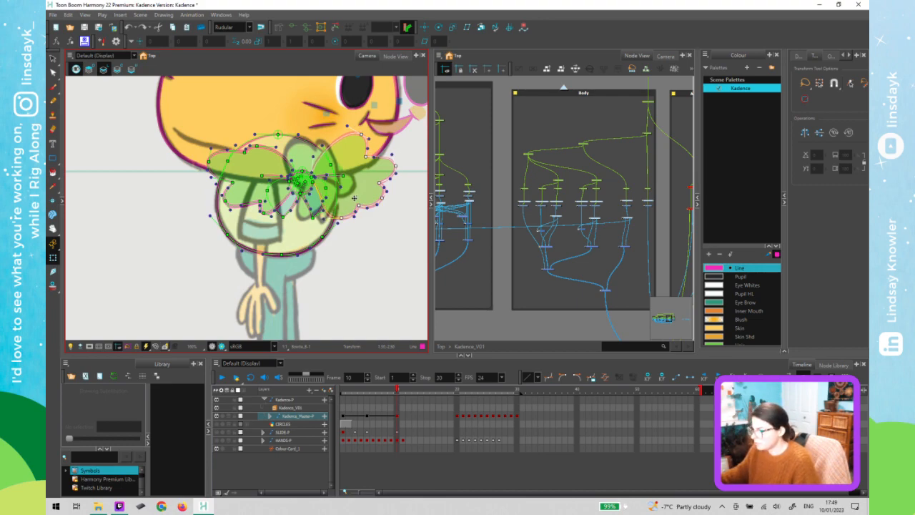
{"action": "key", "text": "Left"}
{"action": "key", "text": "Left"}
{"action": "key", "text": "Left"}
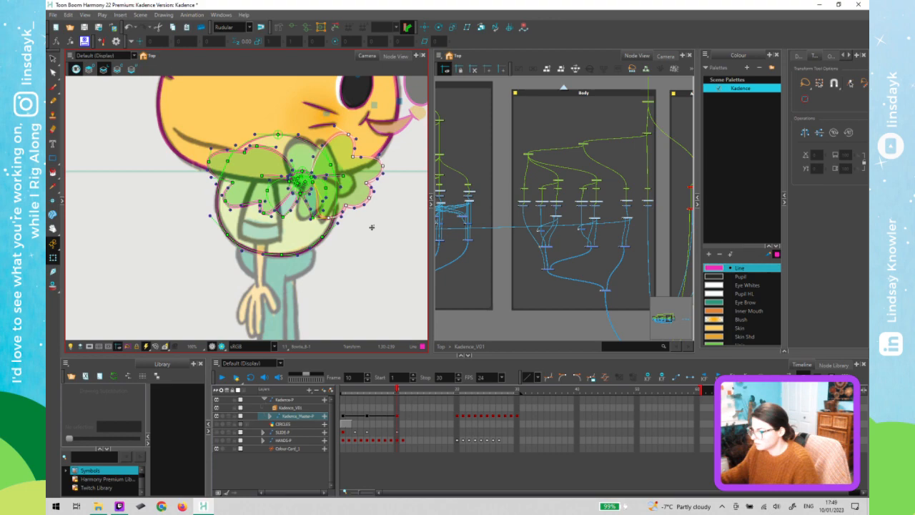
{"action": "key", "text": "Left"}
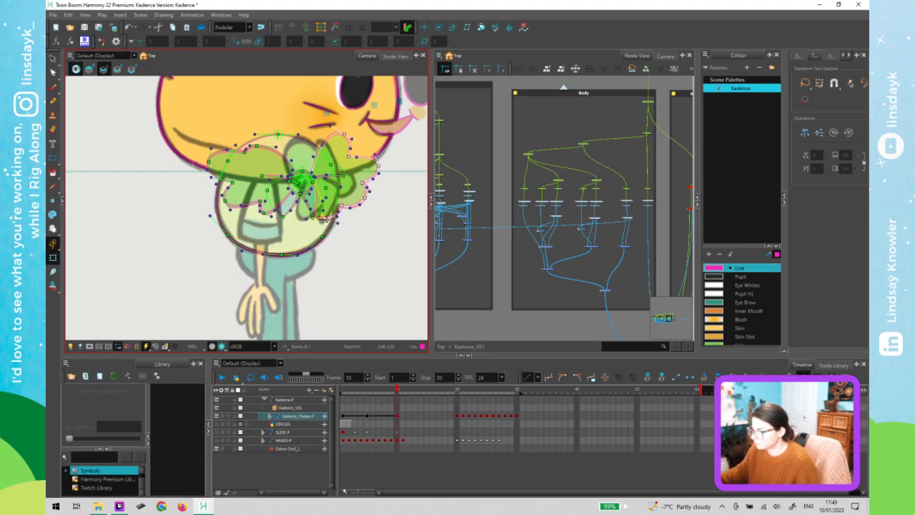
{"action": "key", "text": "Left"}
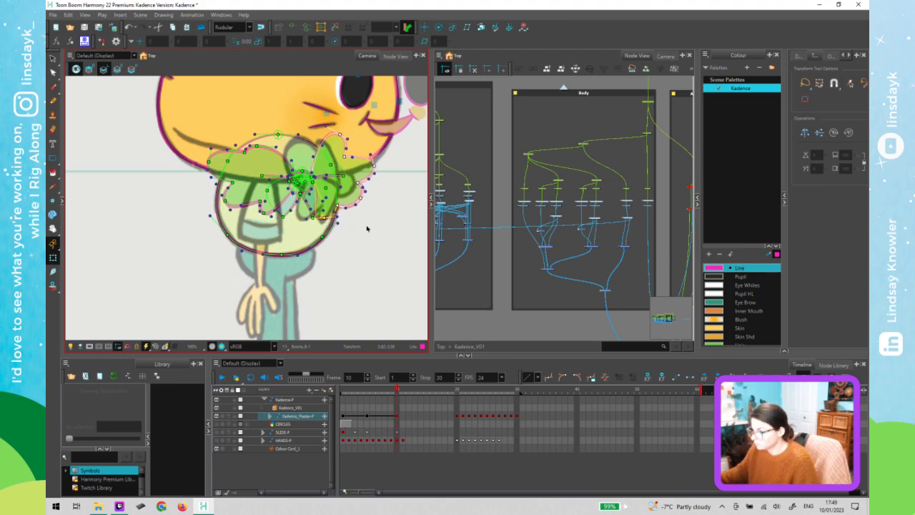
{"action": "key", "text": "Left"}
{"action": "key", "text": "Left"}
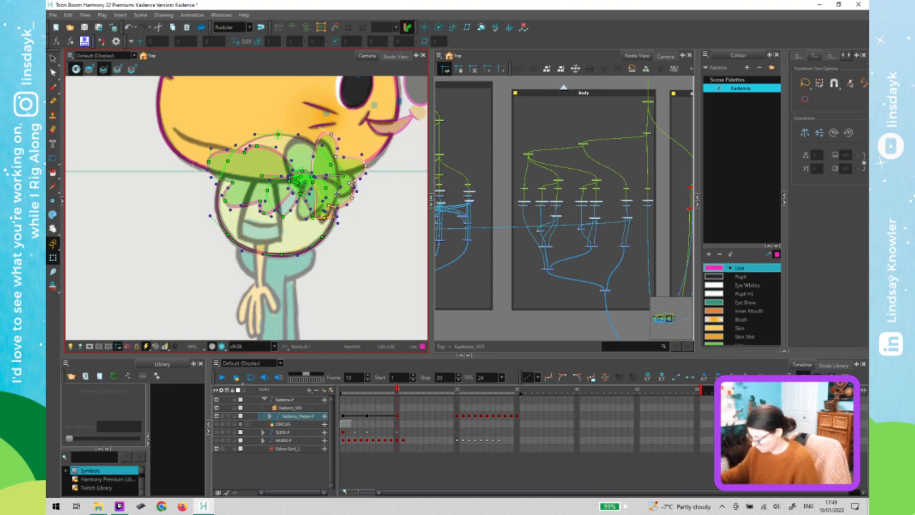
{"action": "key", "text": "Left"}
{"action": "key", "text": "Left"}
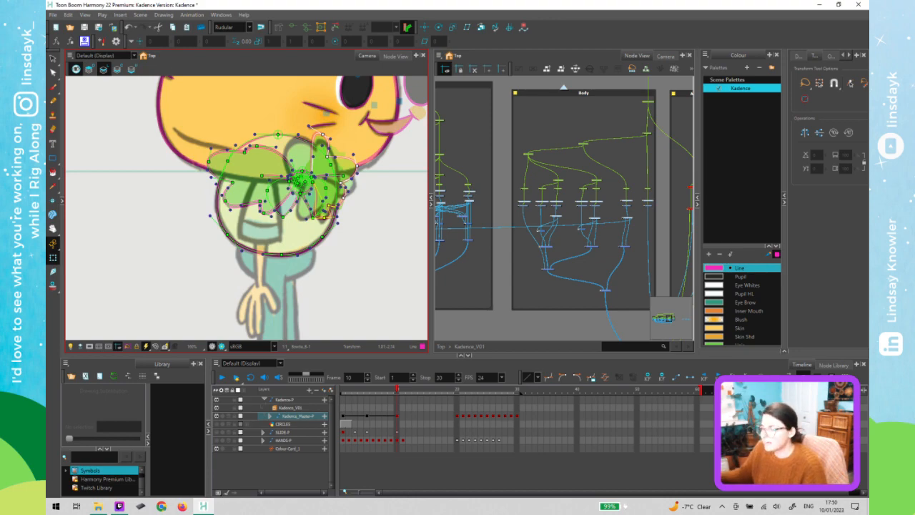
Pull the front bow leaf's outer-edge deformer points further inward toward the knot, deselect them, and save the scene
{"action": "left_click", "coordinate": [393, 194]}
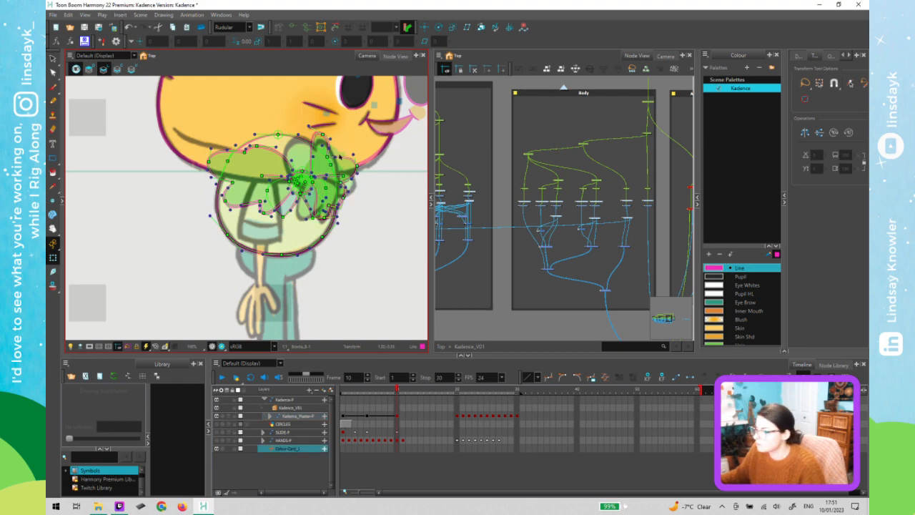
{"action": "left_click", "coordinate": [359, 168]}
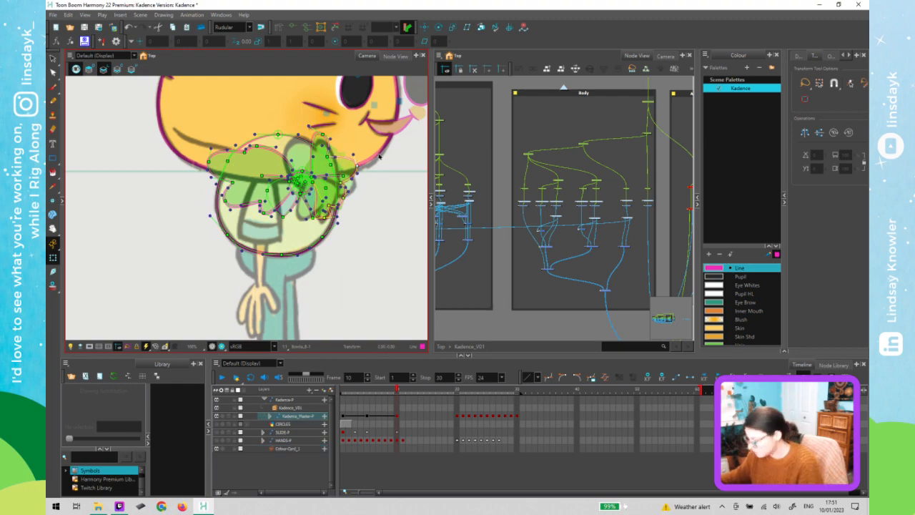
{"action": "left_click", "coordinate": [389, 192]}
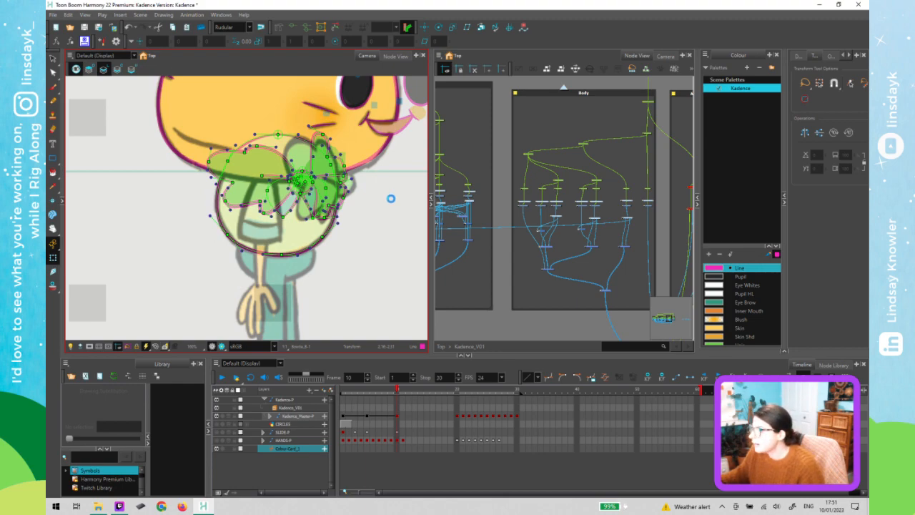
{"action": "key", "text": "ctrl+s"}
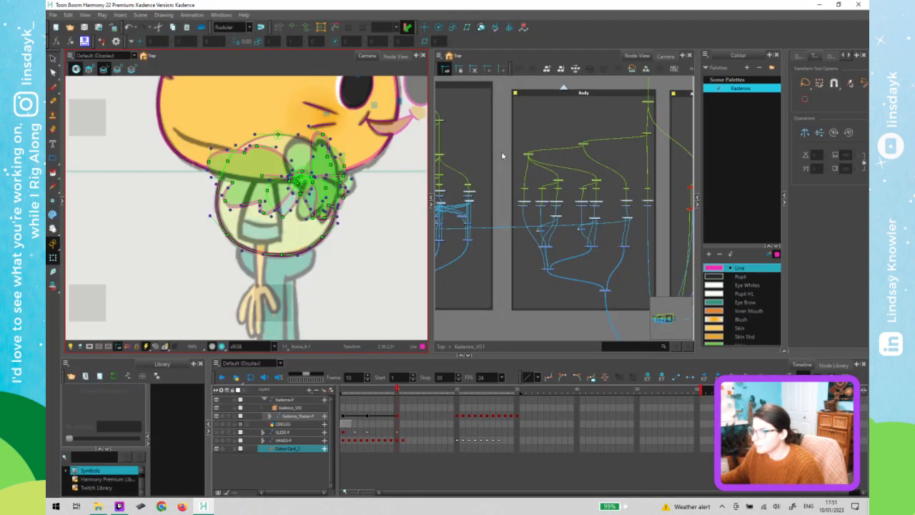
Hide the deformation controls of the body and bow
{"action": "left_click", "coordinate": [502, 153]}
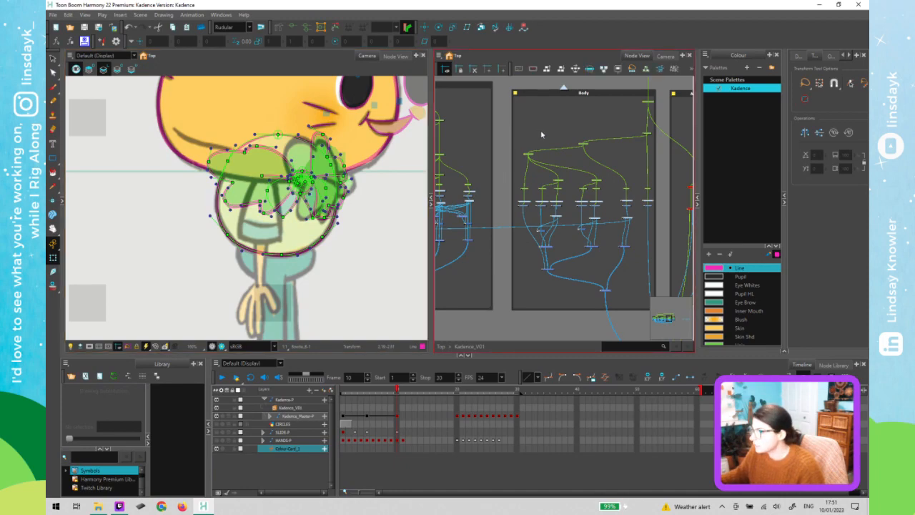
{"action": "scroll", "coordinate": [541, 131], "scroll_direction": "down", "scroll_amount": 2}
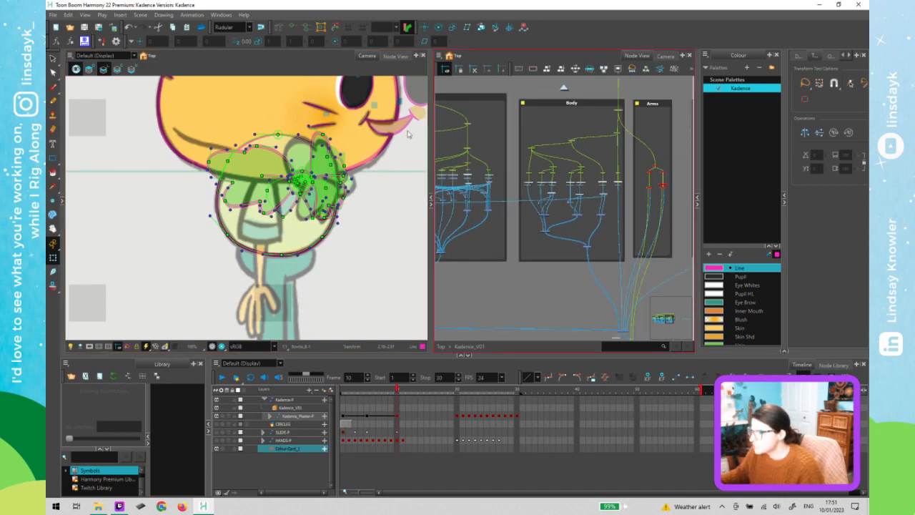
{"action": "left_click", "coordinate": [358, 222]}
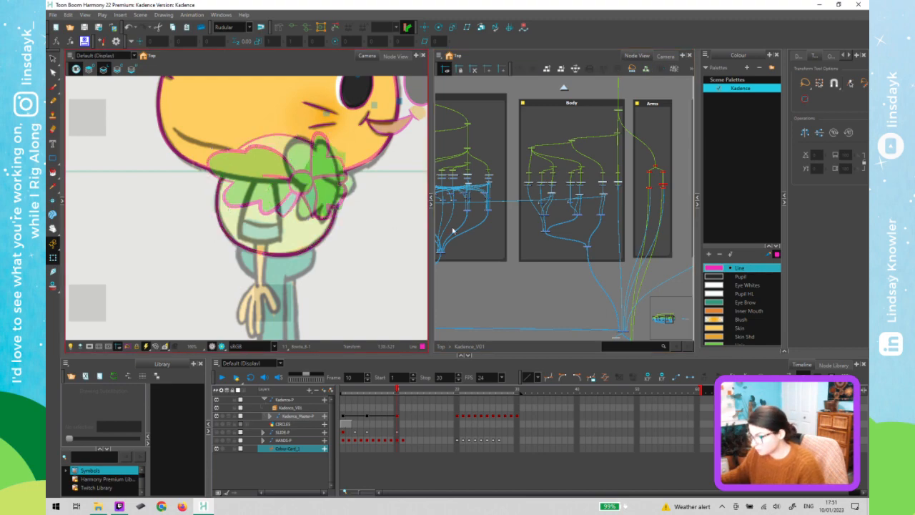
Select the bow's peg in the Body group and nudge the whole bow forward, to the right, until its knot sits at the body's front edge
{"action": "left_click", "coordinate": [584, 133]}
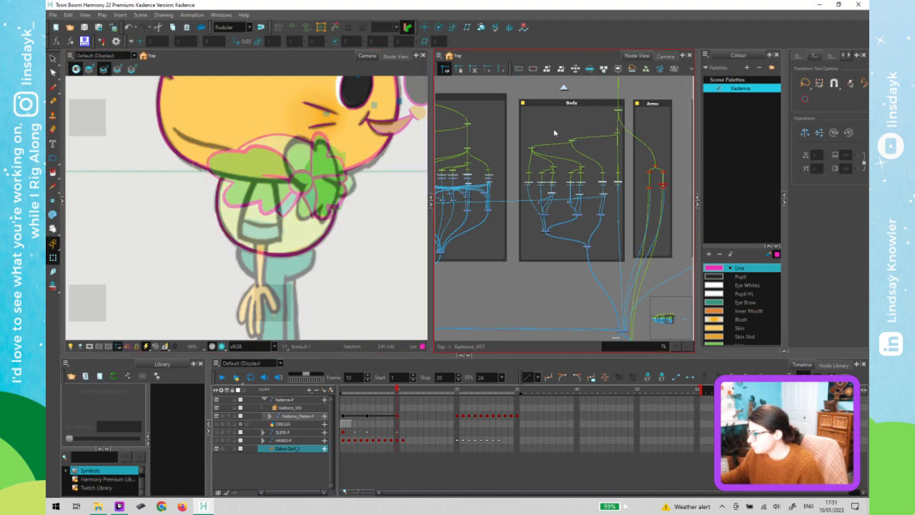
{"action": "left_click", "coordinate": [574, 148]}
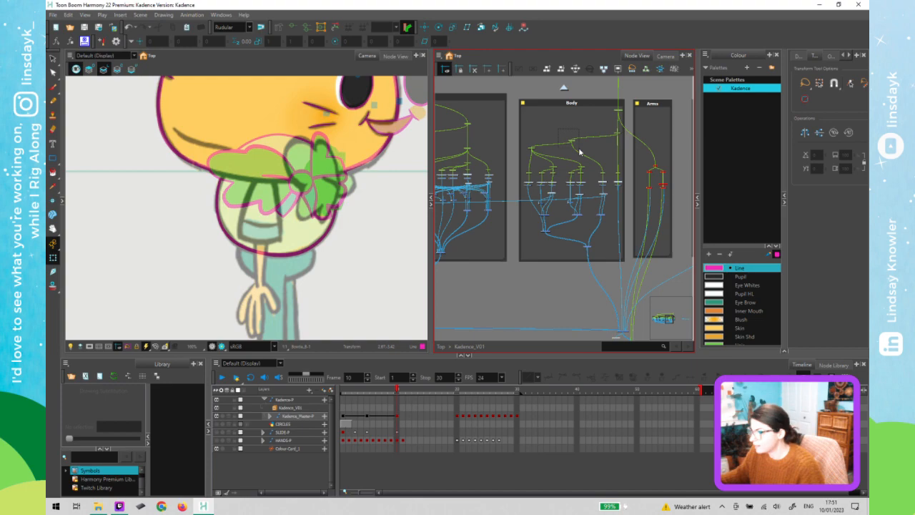
{"action": "left_click", "coordinate": [578, 147]}
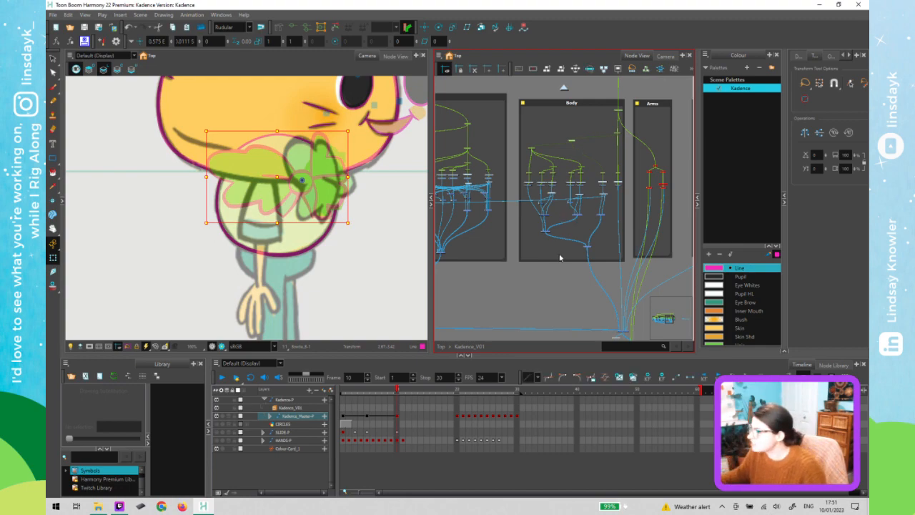
{"action": "left_click", "coordinate": [358, 185]}
{"action": "key", "text": "Right"}
{"action": "key", "text": "Right"}
{"action": "key", "text": "Right"}
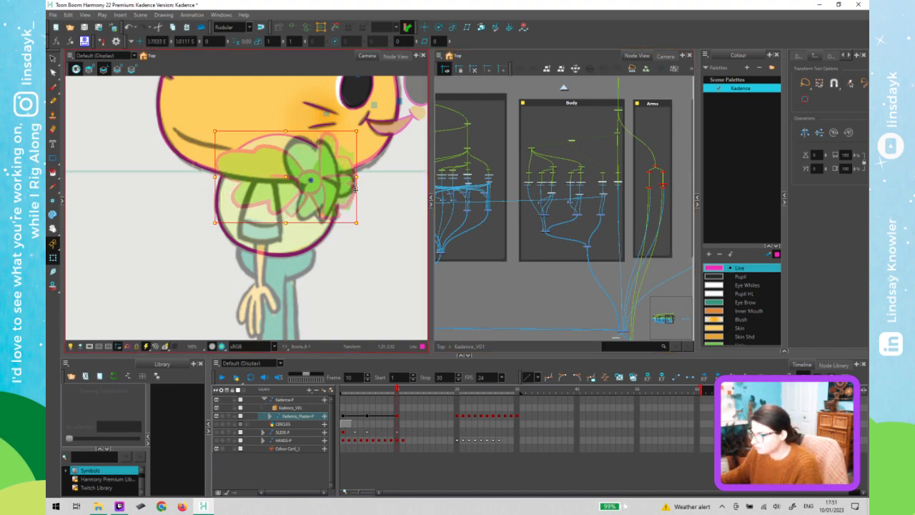
{"action": "key", "text": "Right"}
{"action": "key", "text": "Right"}
{"action": "key", "text": "Right"}
{"action": "key", "text": "Right"}
{"action": "key", "text": "Right"}
{"action": "key", "text": "Right"}
{"action": "key", "text": "Right"}
{"action": "key", "text": "Right"}
{"action": "key", "text": "Right"}
{"action": "key", "text": "Right"}
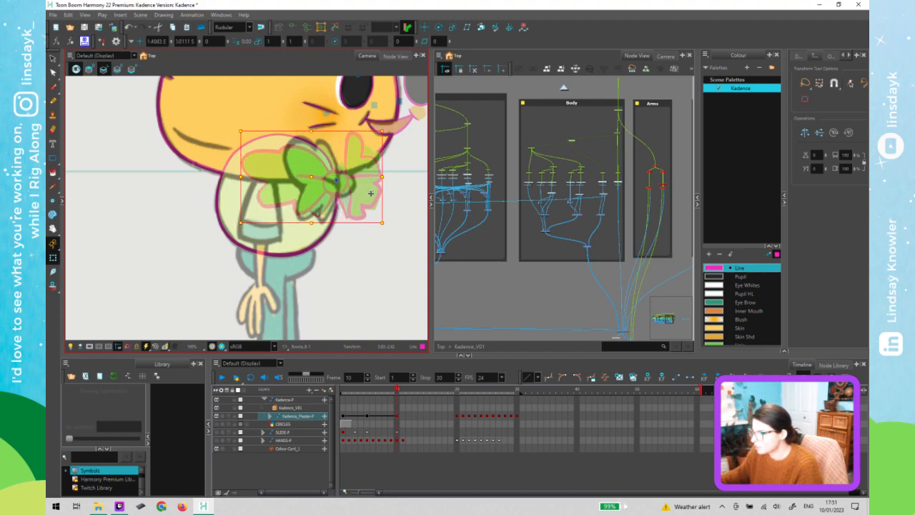
{"action": "key", "text": "Right"}
{"action": "key", "text": "Right"}
{"action": "key", "text": "Right"}
{"action": "key", "text": "Right"}
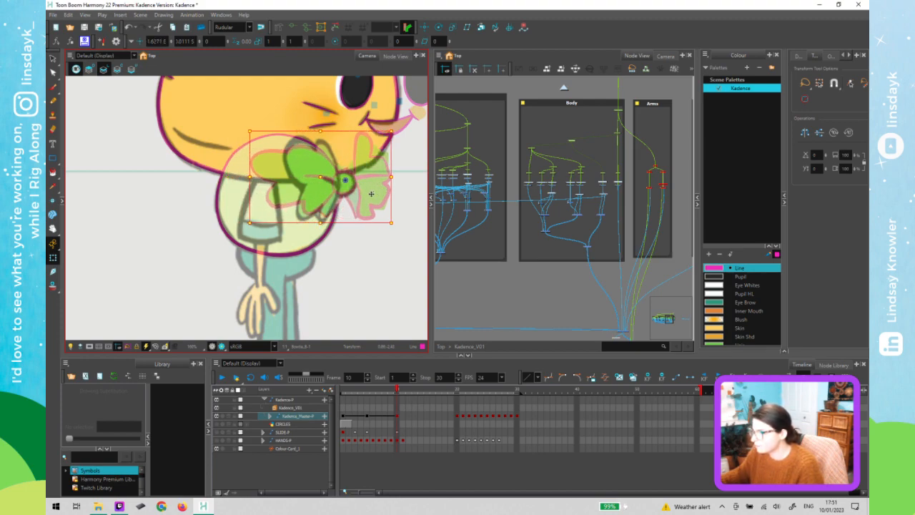
{"action": "key", "text": "Left"}
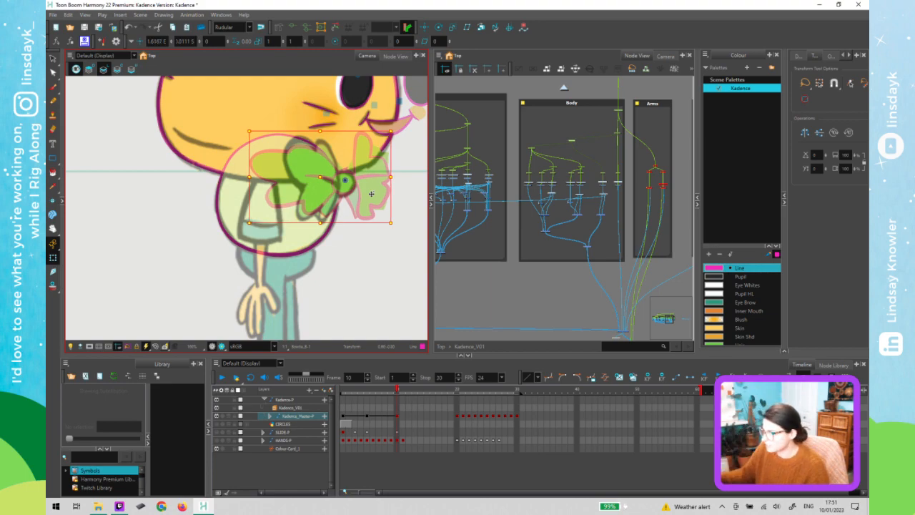
Compare the Bowtie_B leaf on frames 9 and 10, and show its deformation controls on frame 10
{"action": "left_click", "coordinate": [360, 187]}
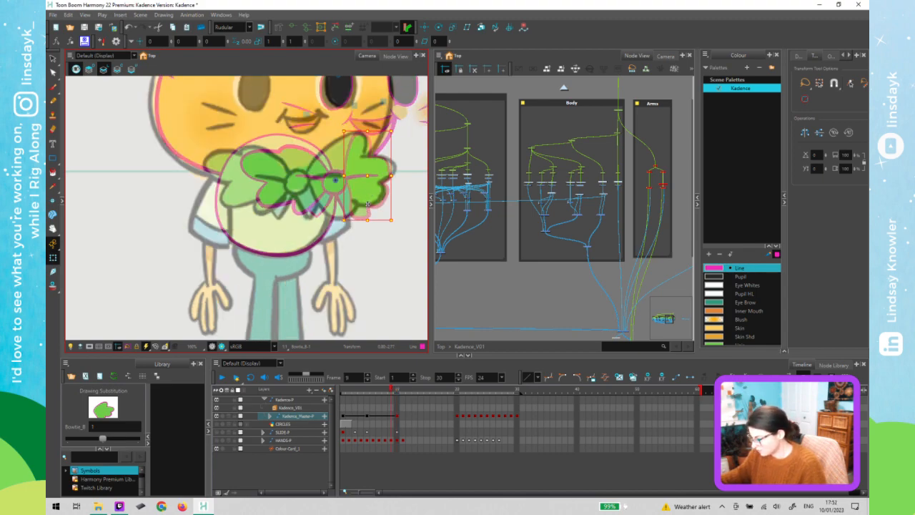
{"action": "key", "text": "."}
{"action": "left_click", "coordinate": [372, 189]}
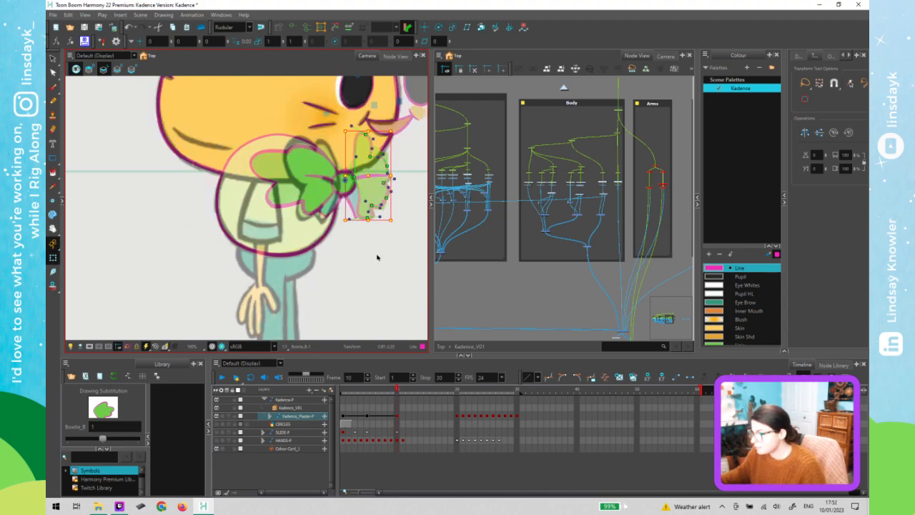
{"action": "left_click_drag", "start_coordinate": [374, 189], "coordinate": [374, 266]}
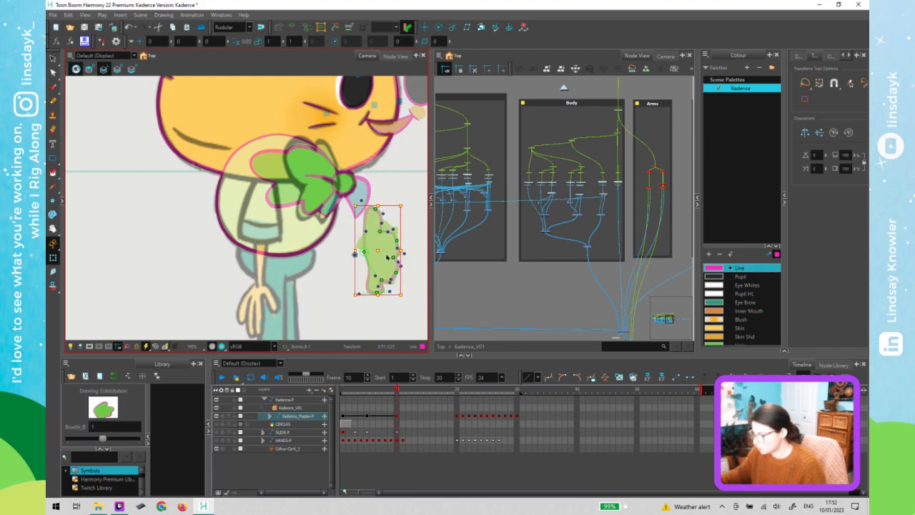
{"action": "left_click", "coordinate": [393, 208]}
{"action": "scroll", "coordinate": [397, 214], "scroll_direction": "up", "scroll_amount": 3}
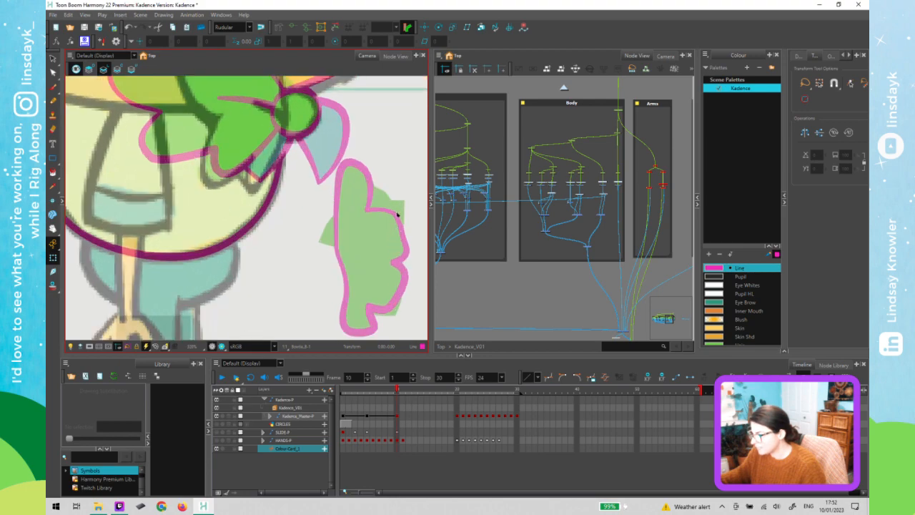
{"action": "left_click_drag", "start_coordinate": [374, 192], "coordinate": [319, 156]}
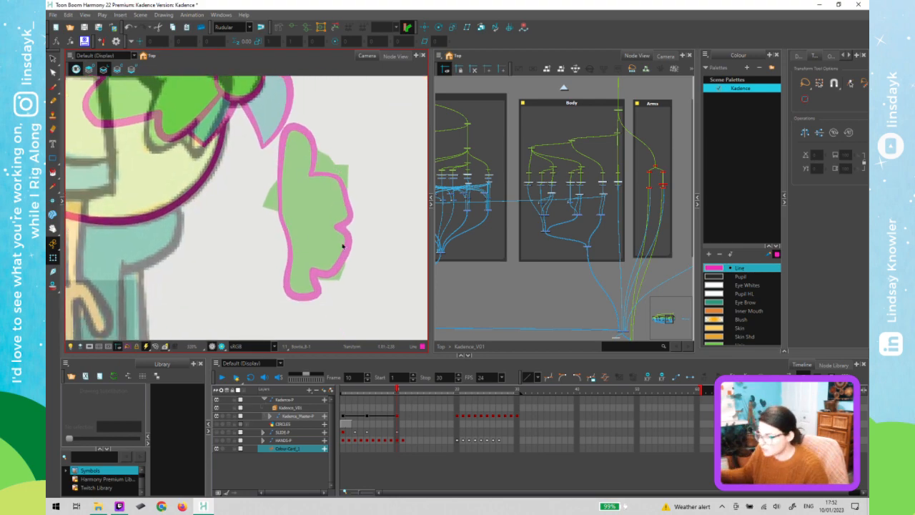
{"action": "left_click", "coordinate": [400, 377]}
{"action": "scroll", "coordinate": [272, 206], "scroll_direction": "down", "scroll_amount": 2}
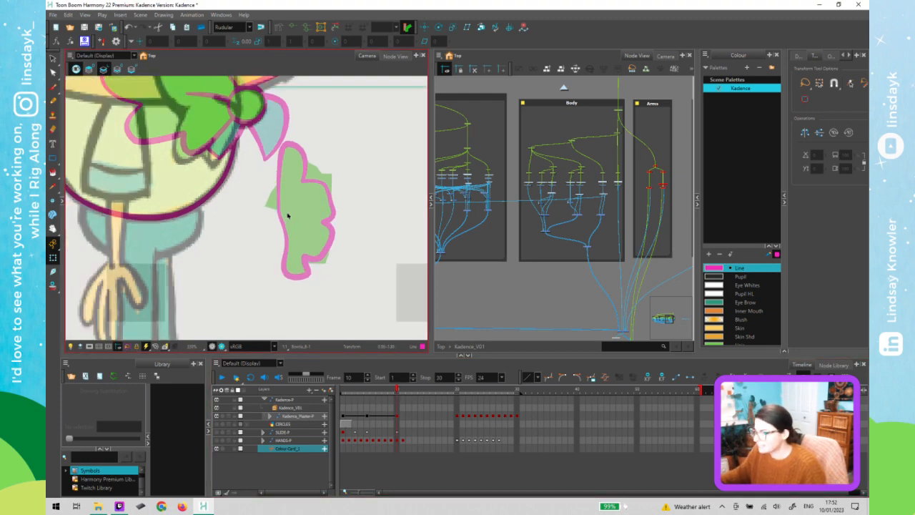
{"action": "left_click", "coordinate": [288, 214]}
{"action": "key", "text": "b"}
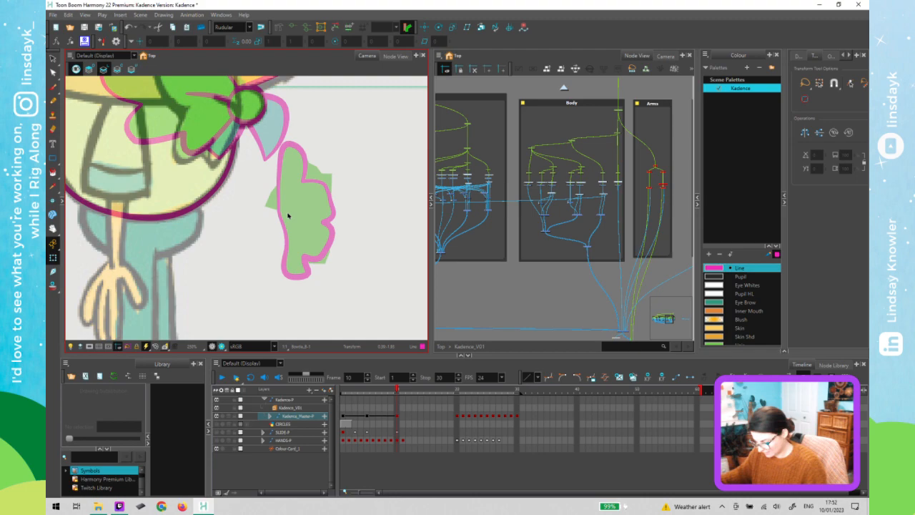
{"action": "key", "text": "b"}
{"action": "key", "text": "r"}
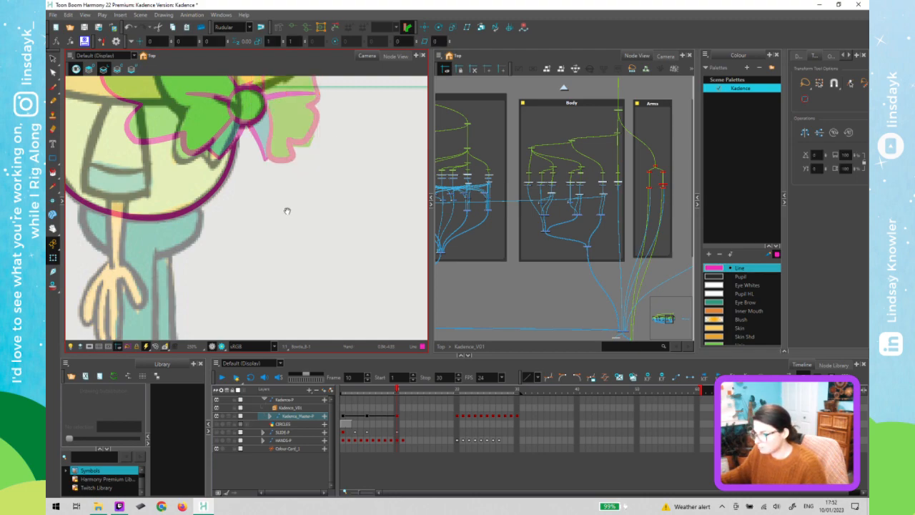
Show the Bowtie_B leaf's deformation controls and move its root deformer point toward the centre of the bow knot
{"action": "left_click_drag", "start_coordinate": [286, 263], "coordinate": [282, 291]}
{"action": "left_click", "coordinate": [279, 217]}
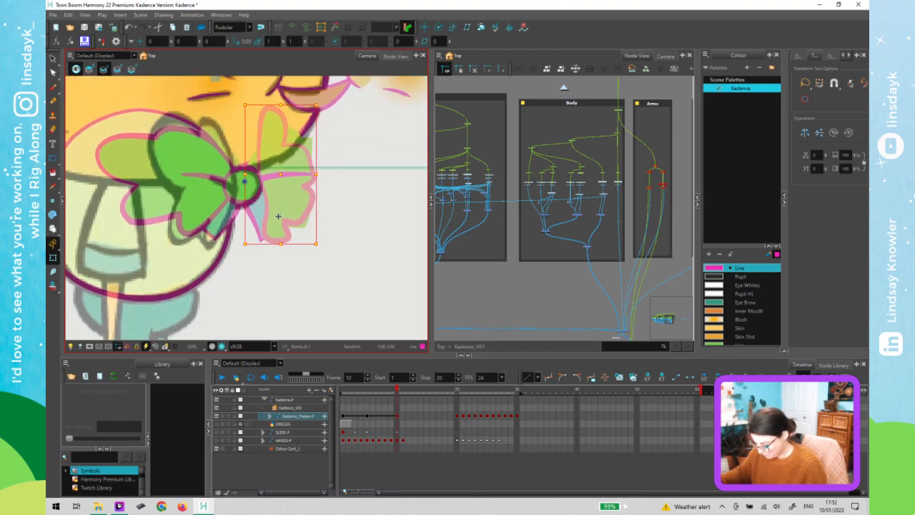
{"action": "key", "text": "Escape"}
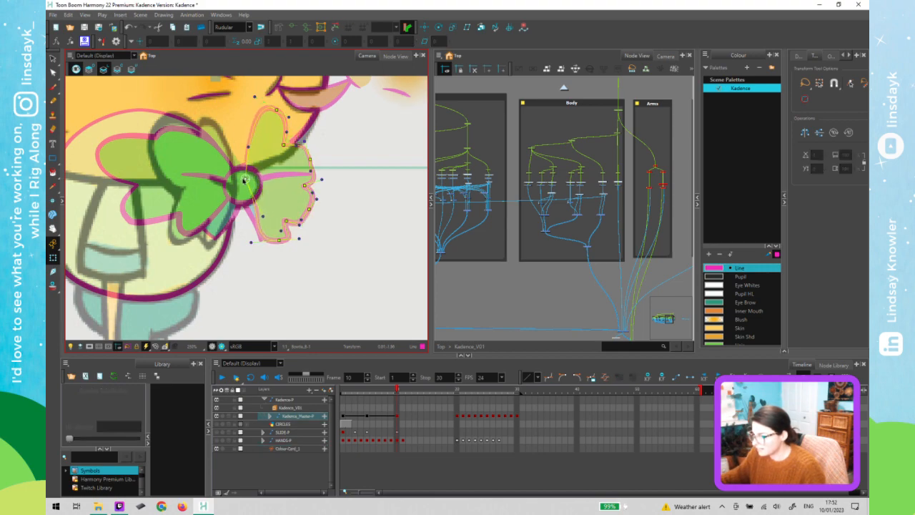
{"action": "mouse_move", "coordinate": [241, 180]}
{"action": "left_mouse_down"}
{"action": "mouse_move", "coordinate": [276, 172]}
{"action": "mouse_move", "coordinate": [239, 178]}
{"action": "left_mouse_up"}
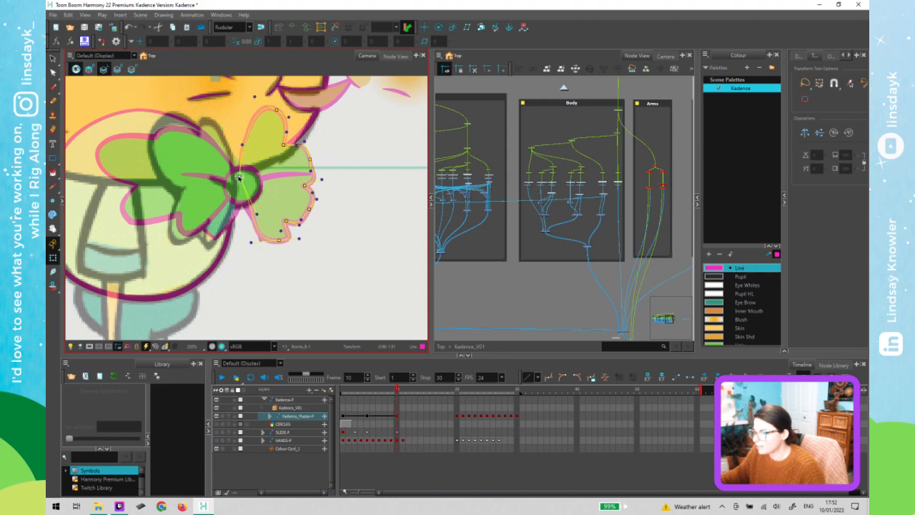
{"action": "left_click_drag", "start_coordinate": [239, 176], "coordinate": [239, 176]}
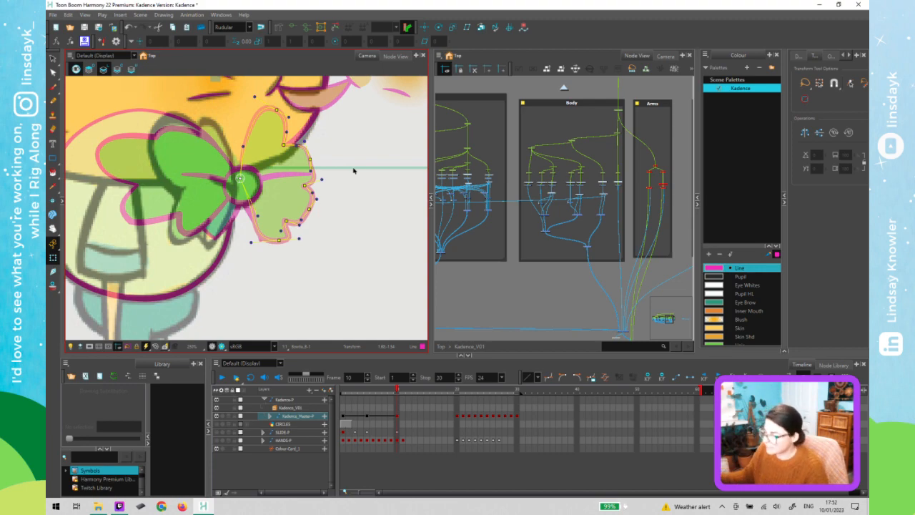
{"action": "left_click", "coordinate": [312, 163]}
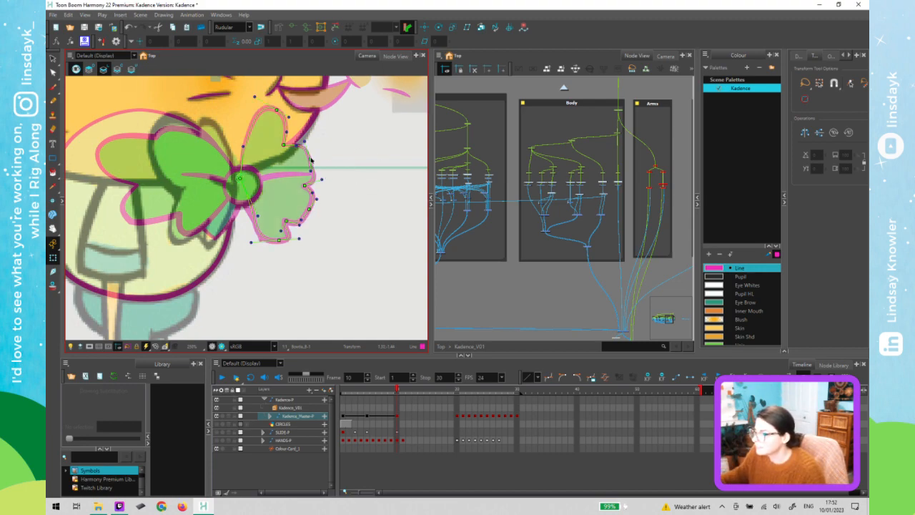
Nudge the Bowtie_B leaf backward in depth and slide it back toward the body so it tucks behind the knot
{"action": "left_click", "coordinate": [297, 202]}
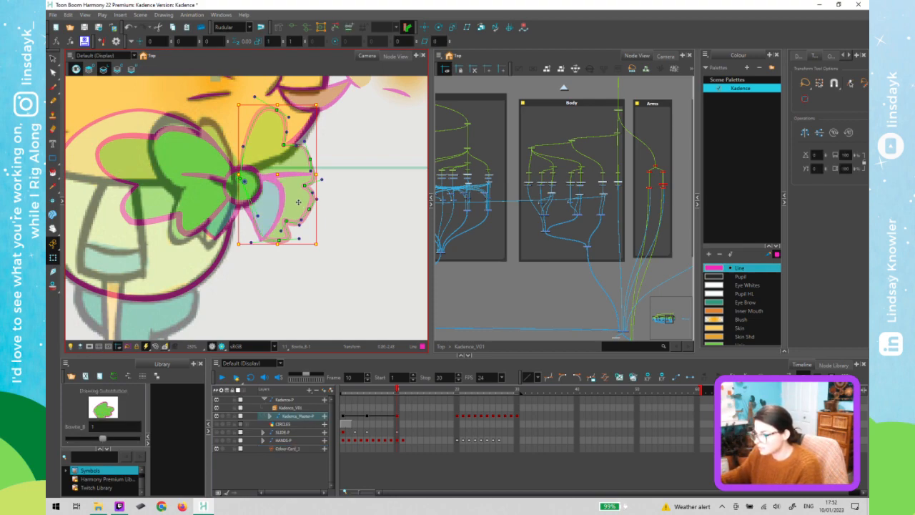
{"action": "key", "text": "alt+Up"}
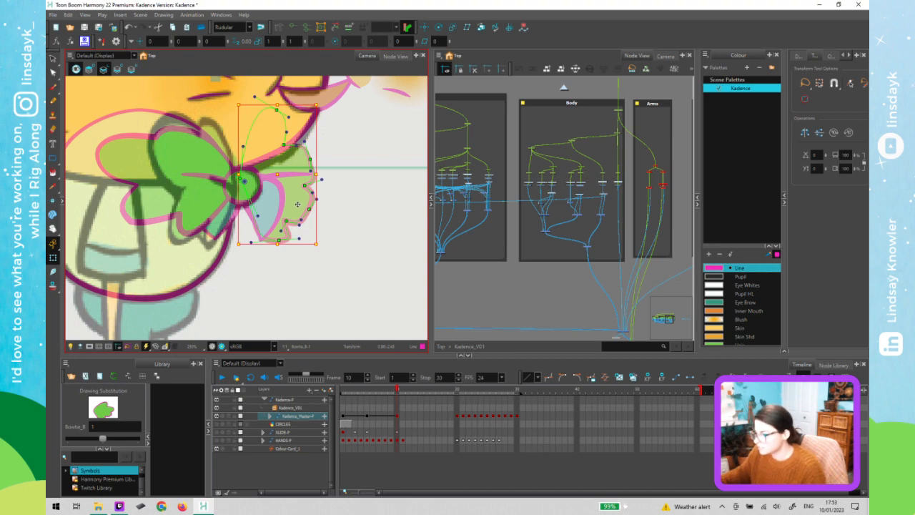
{"action": "left_click_drag", "start_coordinate": [294, 206], "coordinate": [247, 212]}
{"action": "key", "text": "shift+z"}
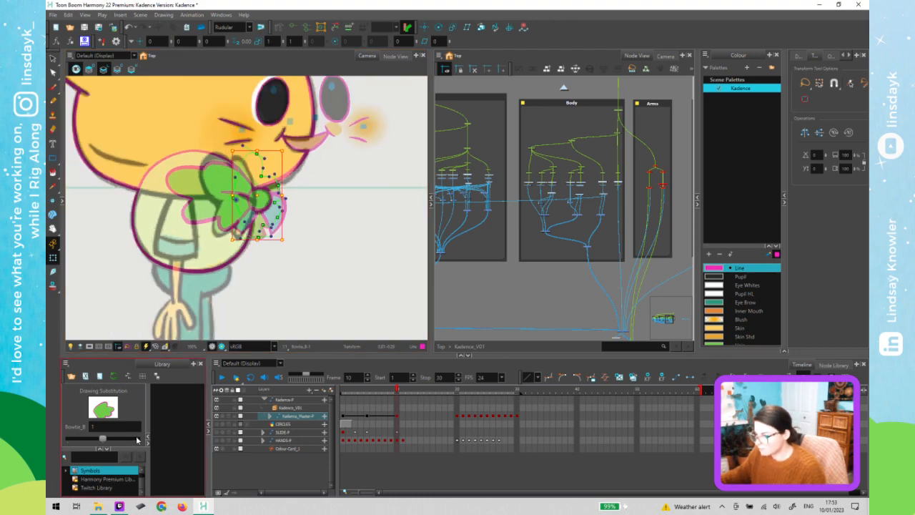
Slide the Bowtie_B leaf slightly further behind the knot and substitute its drawing with the blank zZ
{"action": "left_click", "coordinate": [137, 439]}
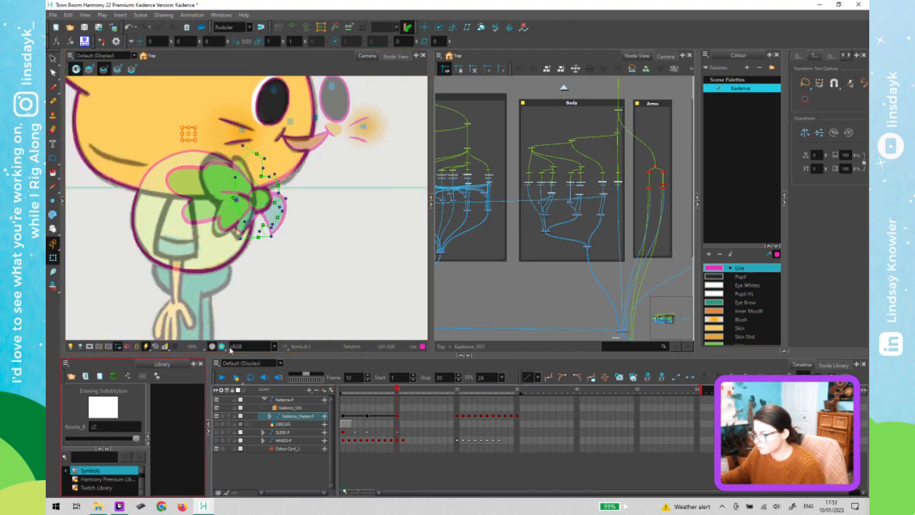
{"action": "left_click", "coordinate": [152, 438]}
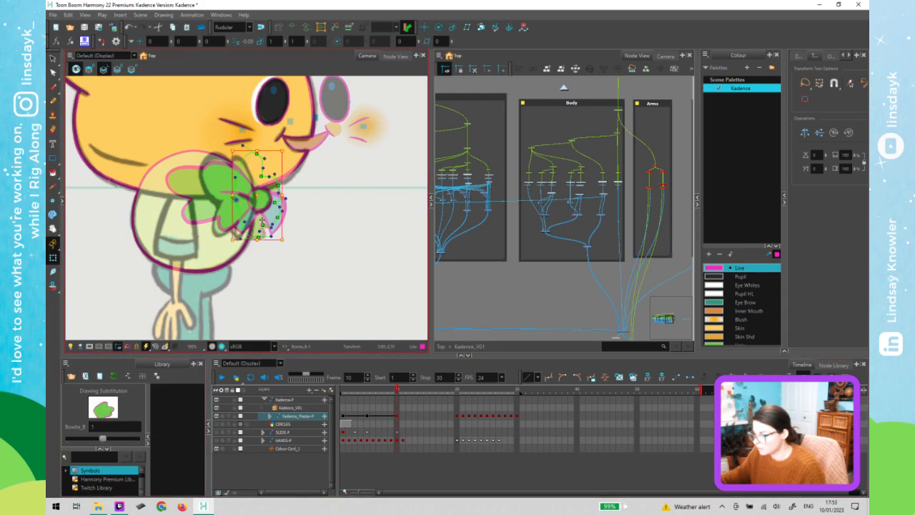
{"action": "left_click_drag", "start_coordinate": [261, 220], "coordinate": [243, 218]}
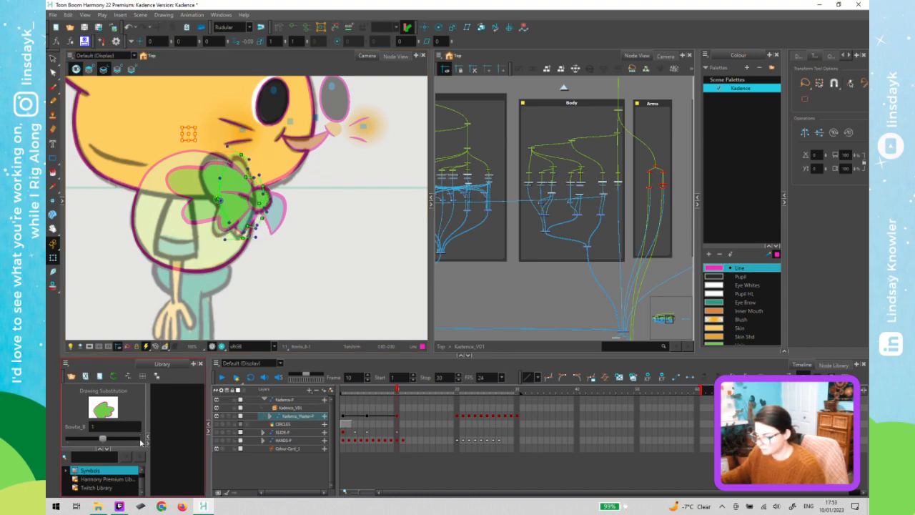
{"action": "left_click", "coordinate": [138, 439]}
Select the Collar drawing and show its deformation controls in place of the hidden leaf's
{"action": "left_click", "coordinate": [300, 302]}
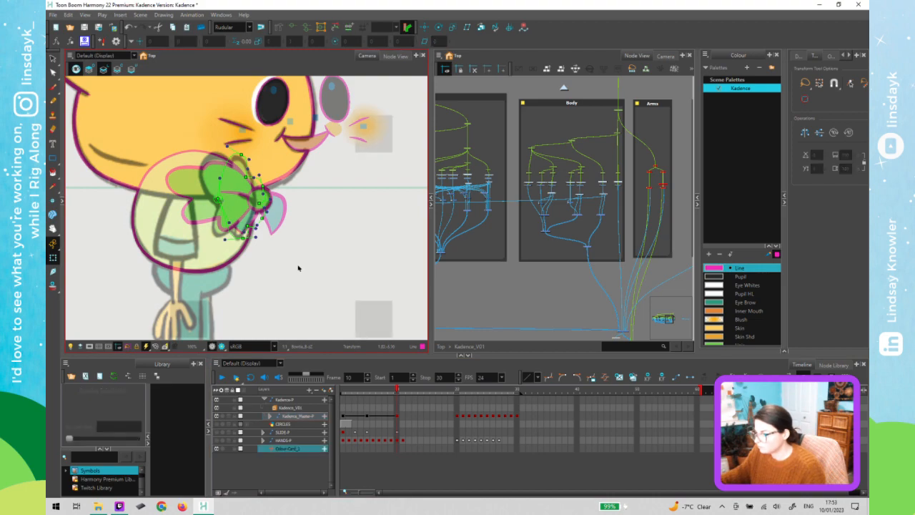
{"action": "left_click", "coordinate": [280, 226]}
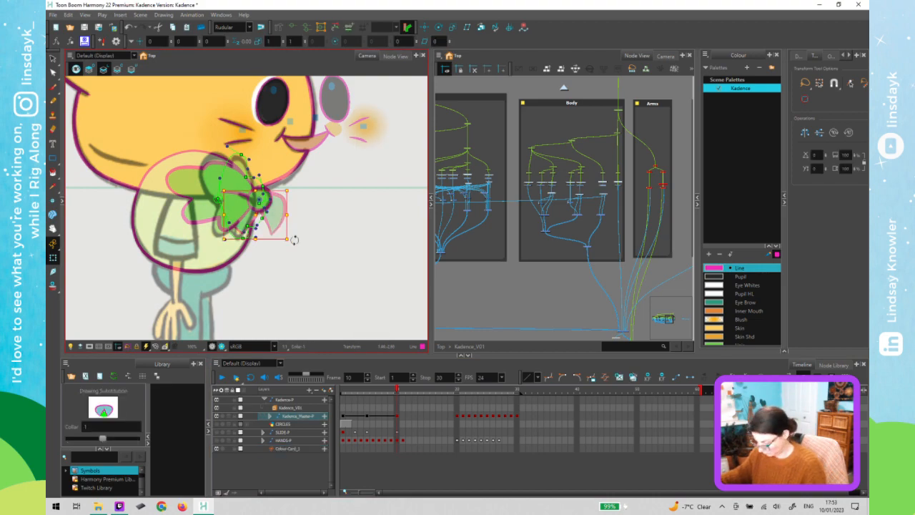
{"action": "left_click", "coordinate": [307, 255]}
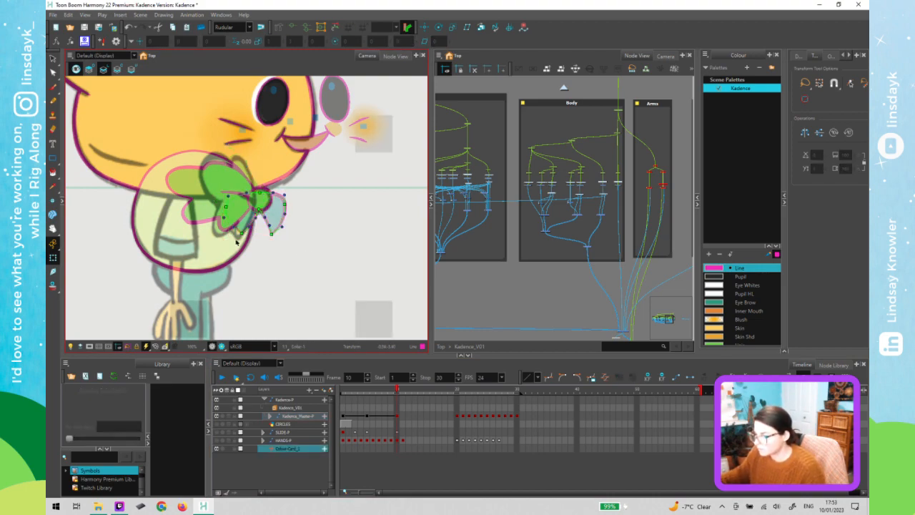
Select the Bowtie_F leaf, bring it forward in depth, and slide it slightly back from the knot
{"action": "left_click", "coordinate": [212, 193]}
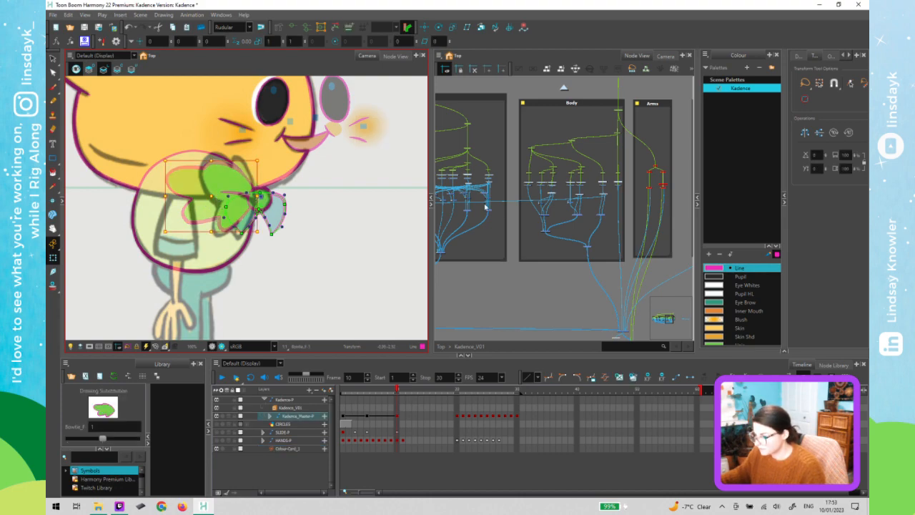
{"action": "left_click", "coordinate": [326, 218]}
{"action": "left_click", "coordinate": [236, 211]}
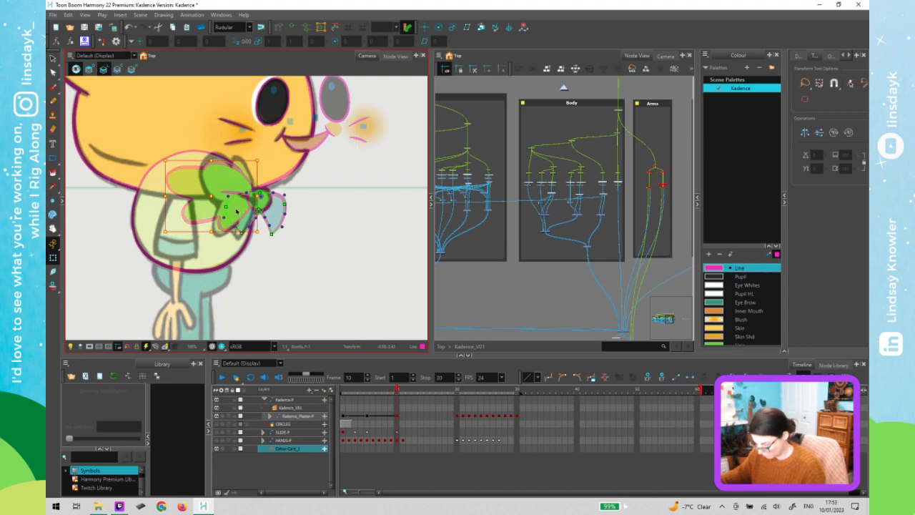
{"action": "key", "text": "Escape"}
{"action": "left_click", "coordinate": [240, 209]}
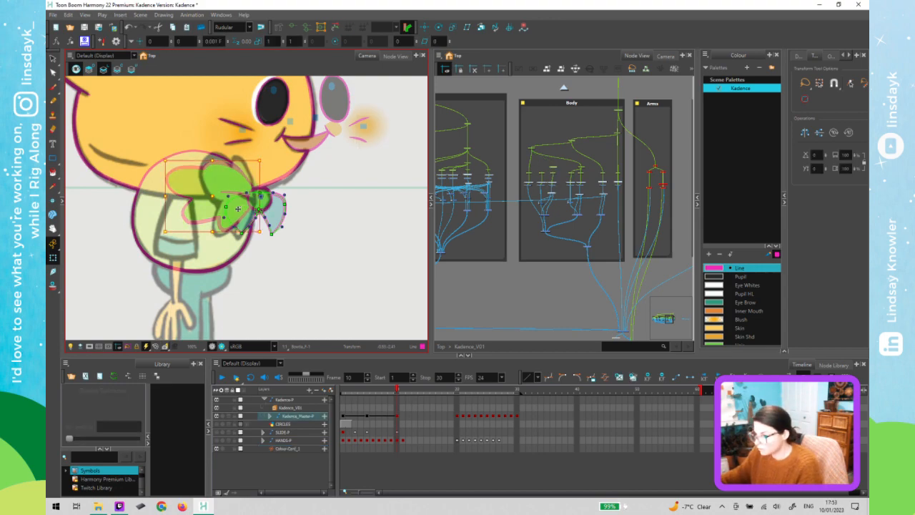
{"action": "key", "text": "alt+Down"}
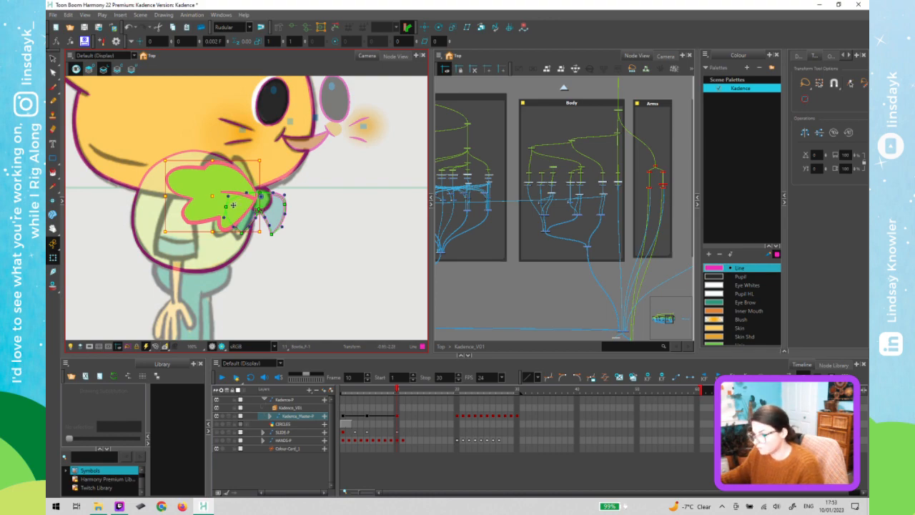
{"action": "left_click_drag", "start_coordinate": [231, 206], "coordinate": [226, 208]}
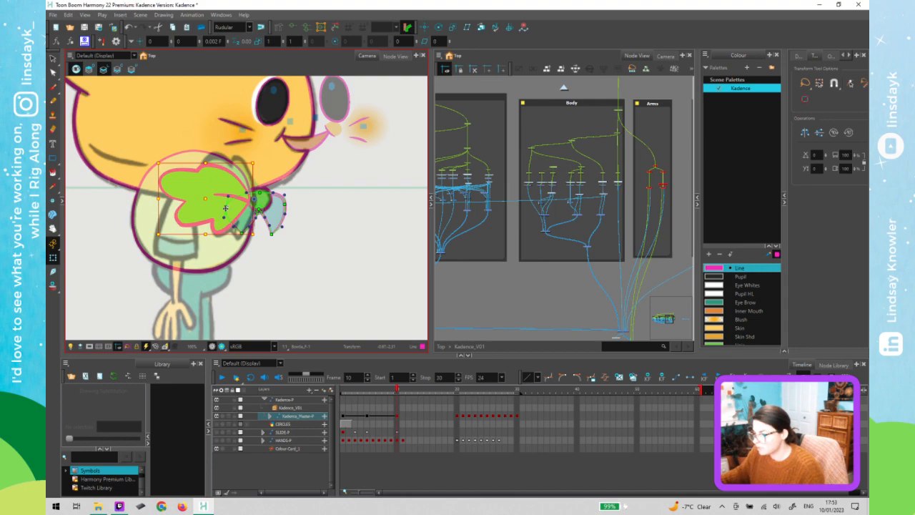
Move the Bowtie_F leaf's outline root deformer points onto the knot's edge and pull its outer points inward to narrow the leaf
{"action": "scroll", "coordinate": [254, 199], "scroll_direction": "up", "scroll_amount": 3}
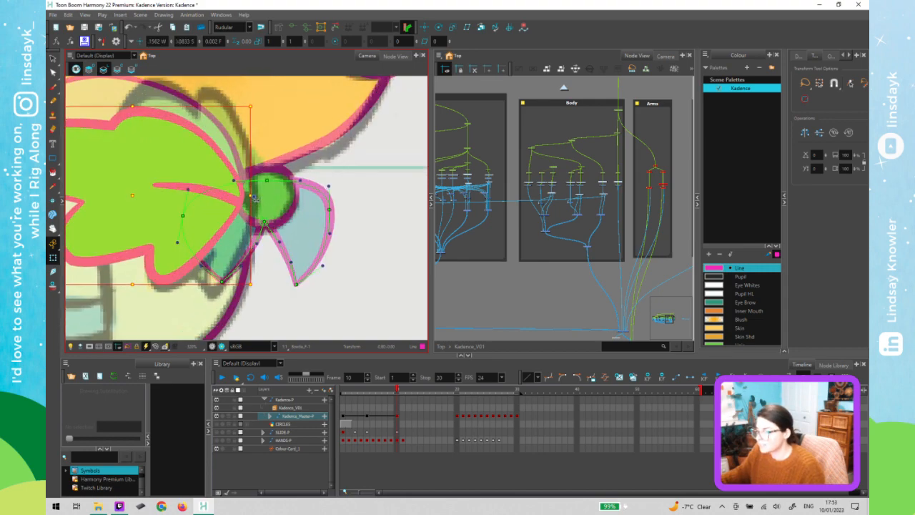
{"action": "scroll", "coordinate": [255, 199], "scroll_direction": "up", "scroll_amount": 2}
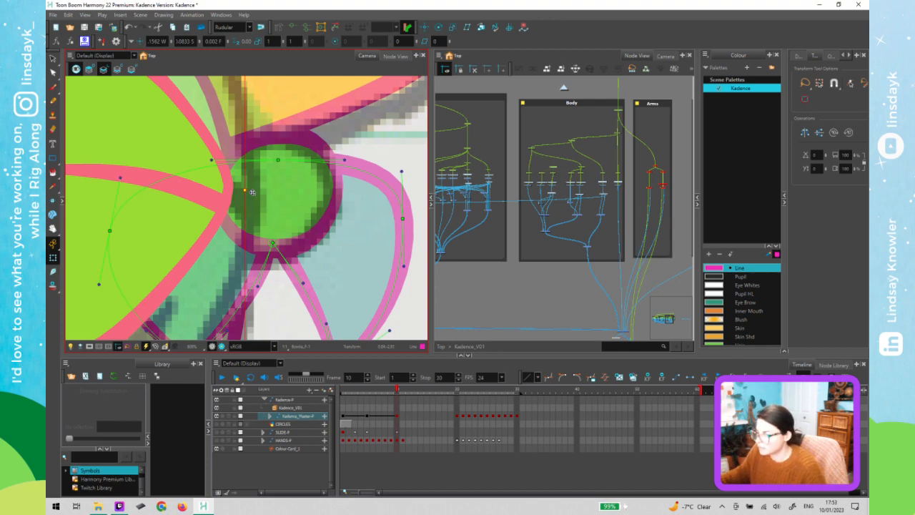
{"action": "scroll", "coordinate": [252, 193], "scroll_direction": "down", "scroll_amount": 4}
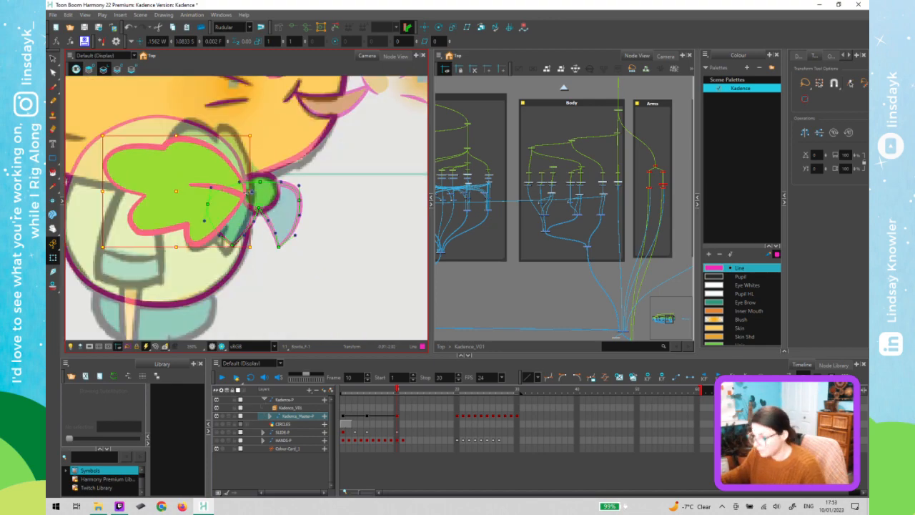
{"action": "left_click", "coordinate": [245, 192]}
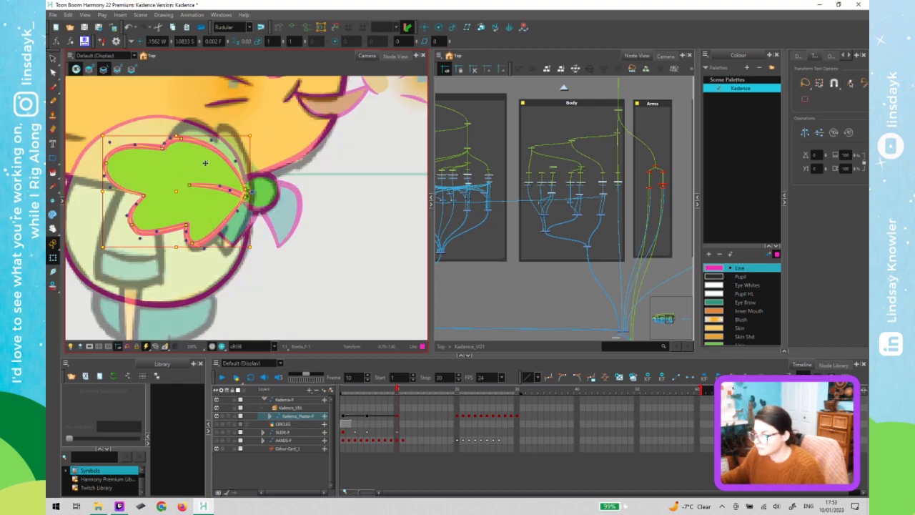
{"action": "left_click", "coordinate": [322, 198]}
{"action": "left_click", "coordinate": [127, 158]}
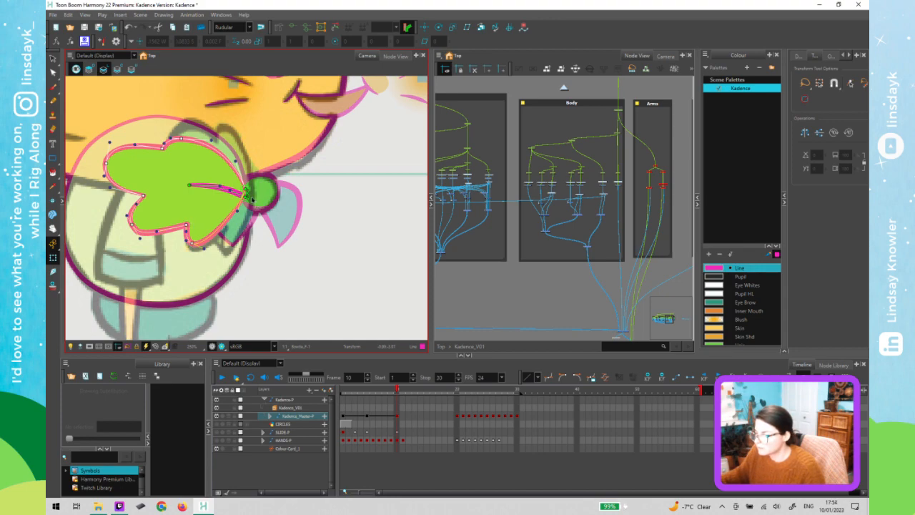
{"action": "left_click_drag", "start_coordinate": [246, 190], "coordinate": [254, 192]}
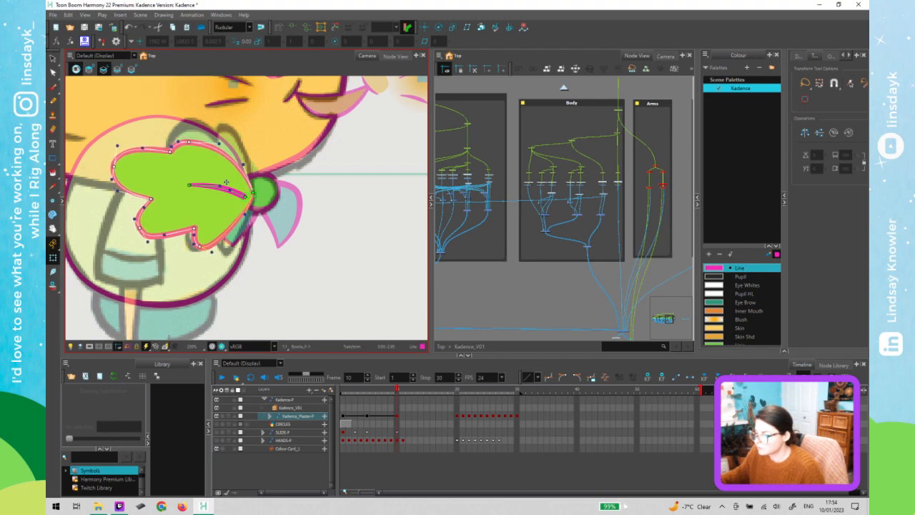
{"action": "left_click_drag", "start_coordinate": [173, 151], "coordinate": [193, 150]}
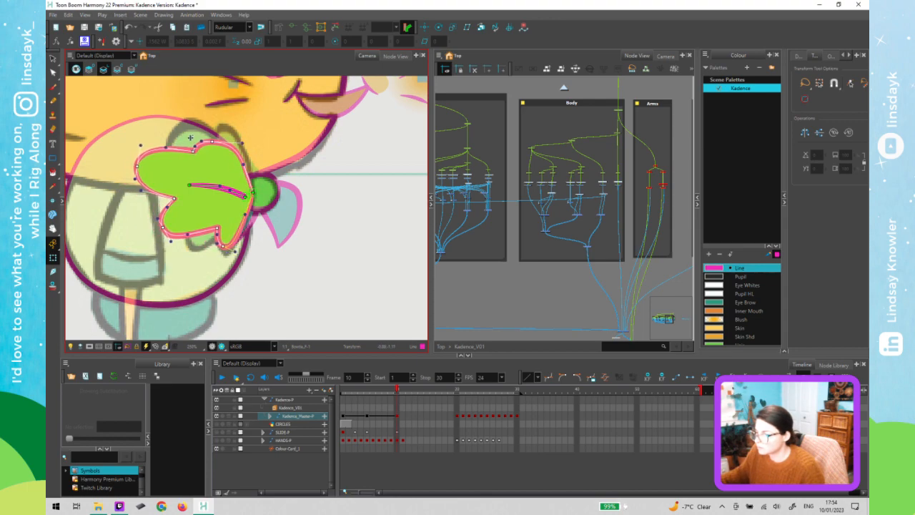
{"action": "left_click", "coordinate": [213, 141]}
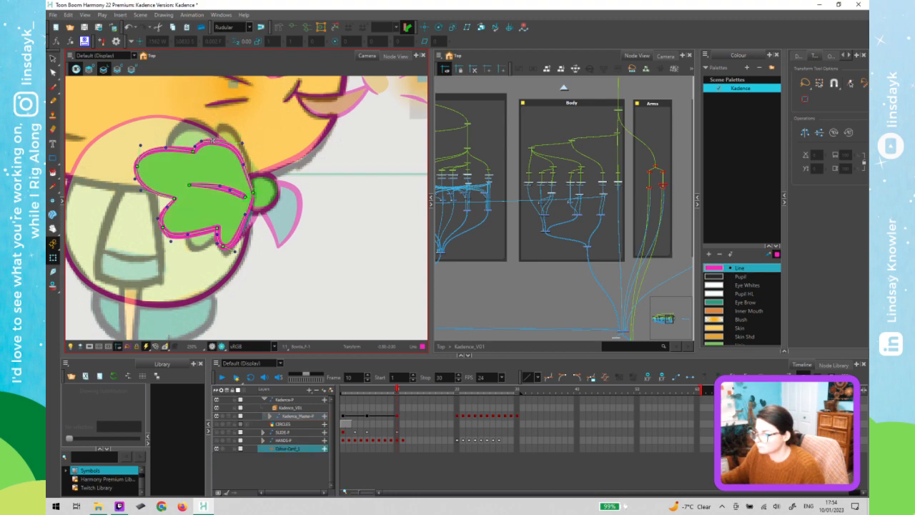
Move the upper notch and upper front lobe points of the Bowtie_F leaf outward toward the reference sketch
{"action": "left_click", "coordinate": [195, 152]}
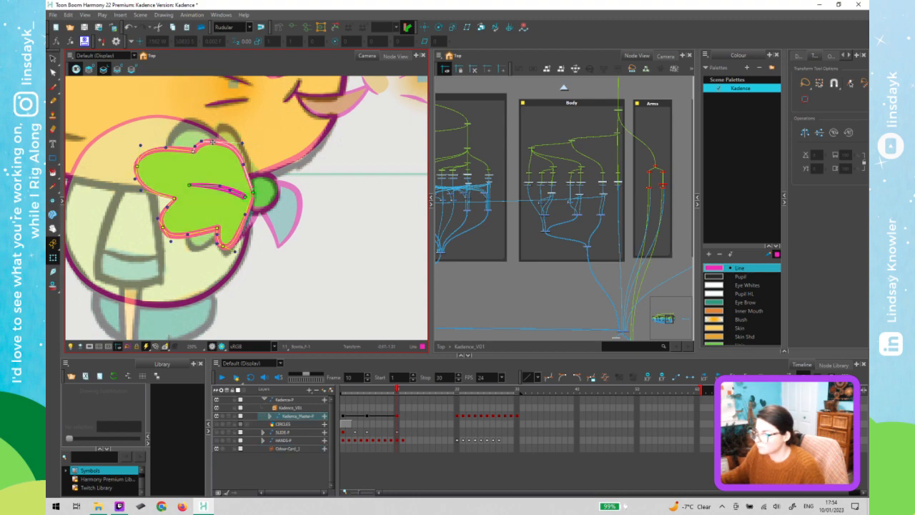
{"action": "left_click_drag", "start_coordinate": [223, 135], "coordinate": [247, 137]}
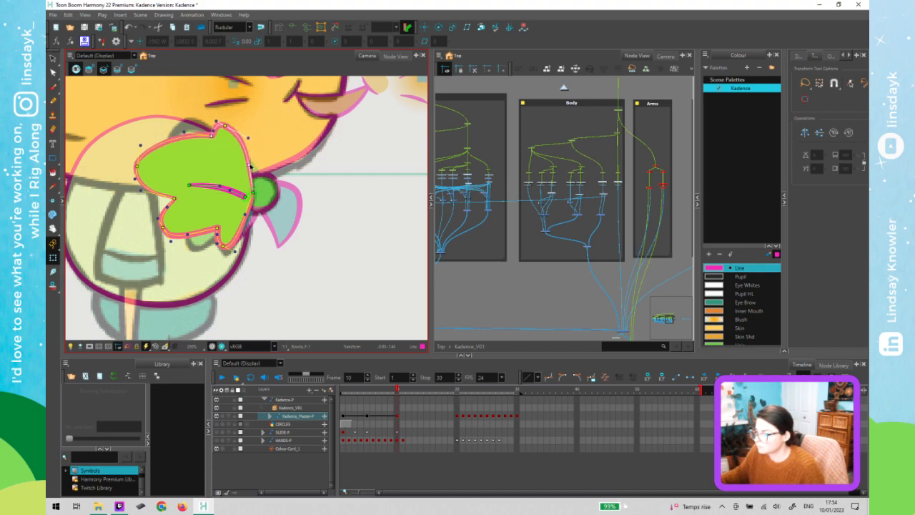
{"action": "left_click", "coordinate": [338, 198]}
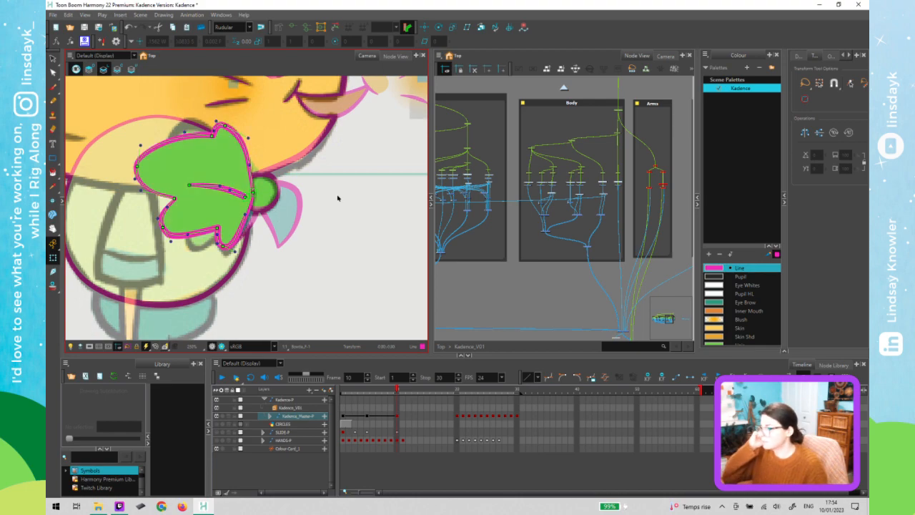
{"action": "left_click", "coordinate": [338, 198]}
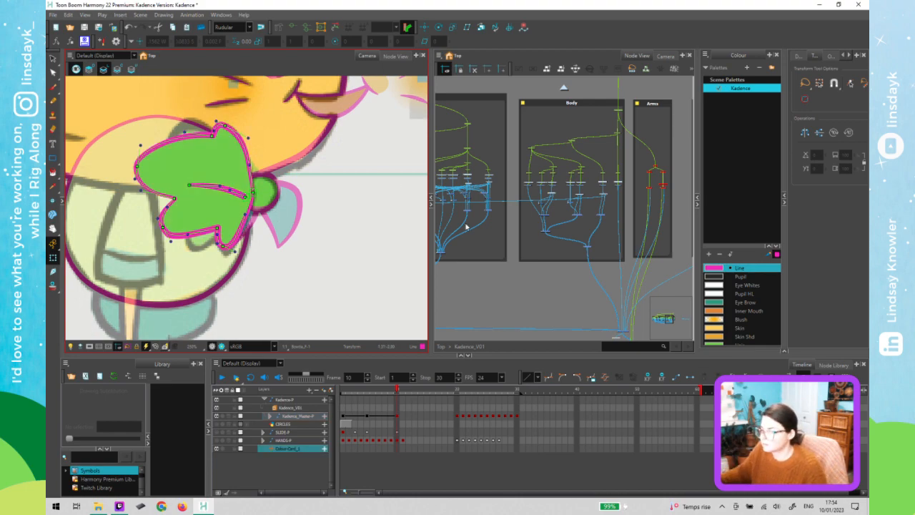
Go up to the top-level nodes and bring the reference sketch forward in depth with the ZDEPTH-P peg, in front of the bow leaf
{"action": "left_click", "coordinate": [564, 88]}
{"action": "left_click", "coordinate": [564, 141]}
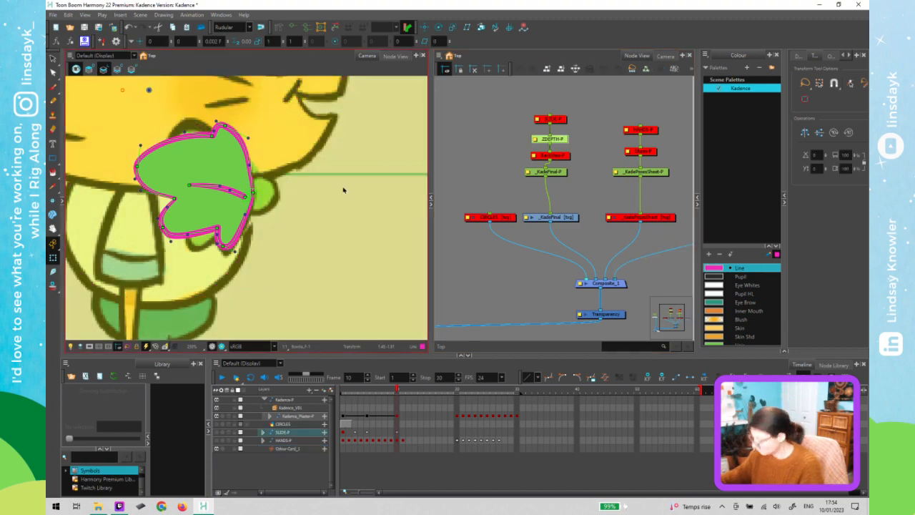
{"action": "left_click", "coordinate": [362, 196]}
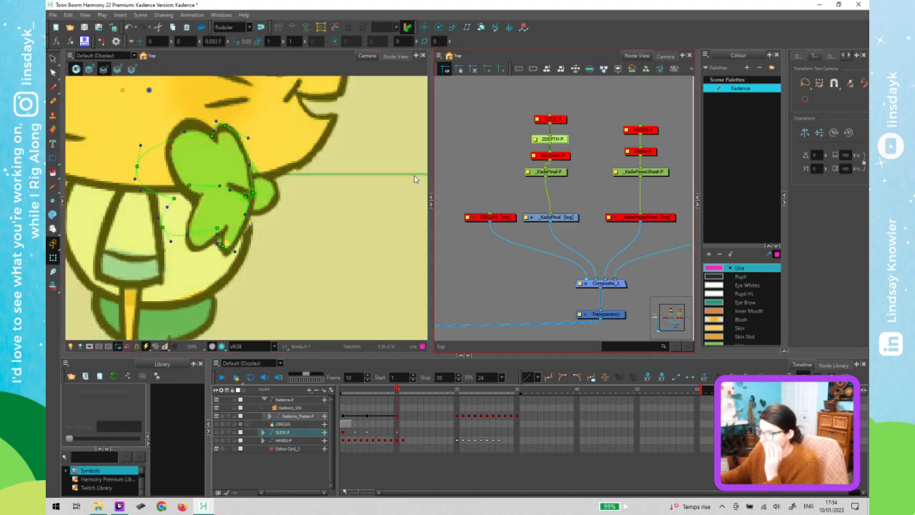
{"action": "left_click", "coordinate": [414, 175]}
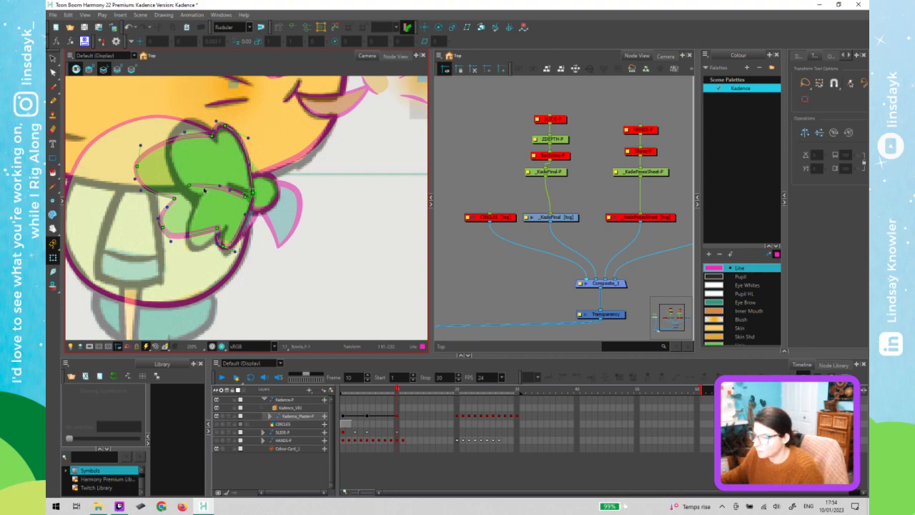
Fit the Bowtie_F leaf's upper lobes and rear notch to the sketch by moving their deformer points and handles
{"action": "left_click", "coordinate": [213, 136]}
{"action": "left_click", "coordinate": [213, 135]}
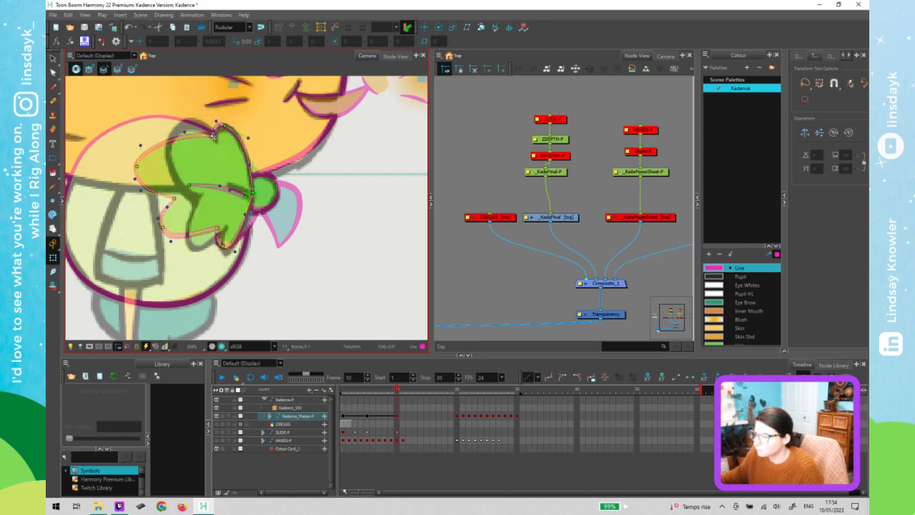
{"action": "left_click_drag", "start_coordinate": [224, 126], "coordinate": [227, 128]}
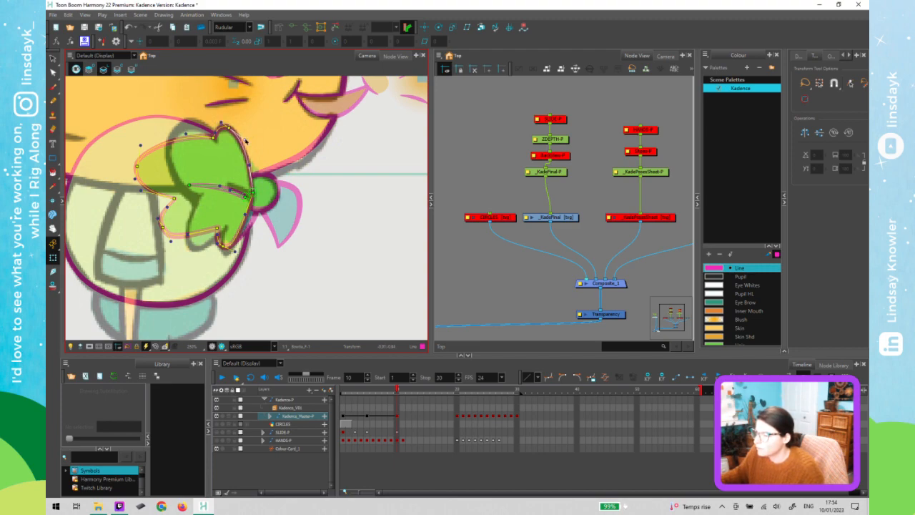
{"action": "left_click_drag", "start_coordinate": [158, 138], "coordinate": [172, 140]}
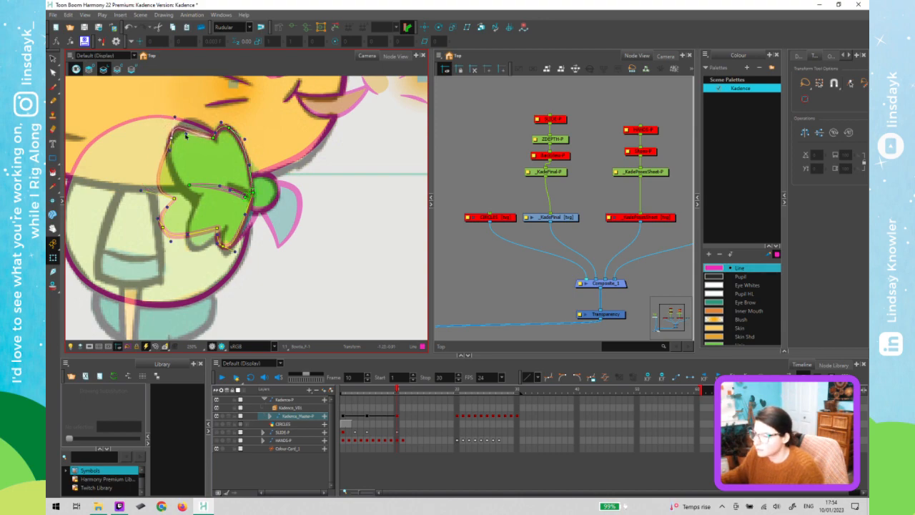
{"action": "key", "text": "ctrl+z"}
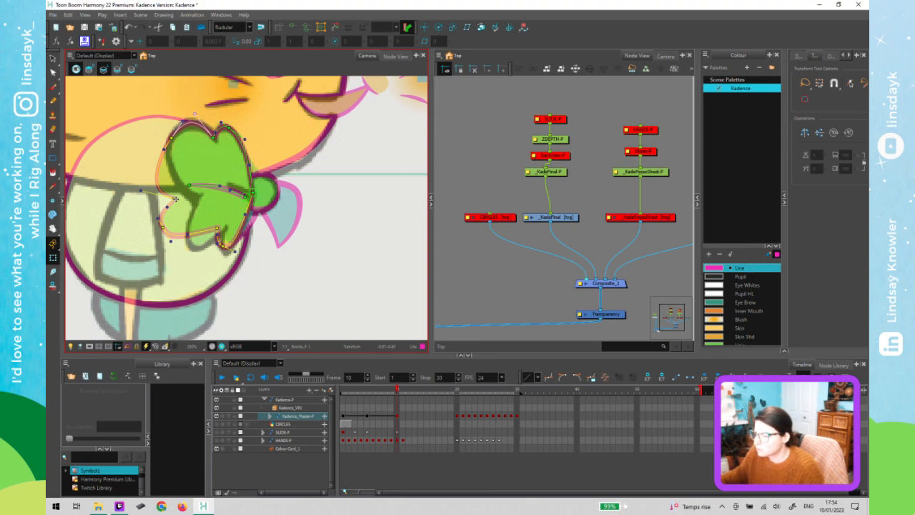
{"action": "left_click_drag", "start_coordinate": [187, 200], "coordinate": [198, 197]}
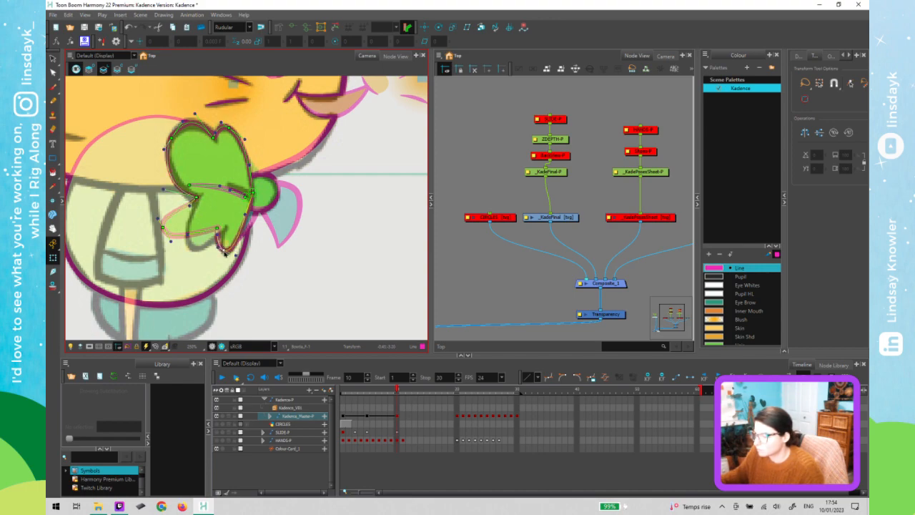
Pull the Bowtie_F leaf's lower notch and lower rear lobe points inward onto the sketched outline
{"action": "left_click_drag", "start_coordinate": [218, 229], "coordinate": [225, 229]}
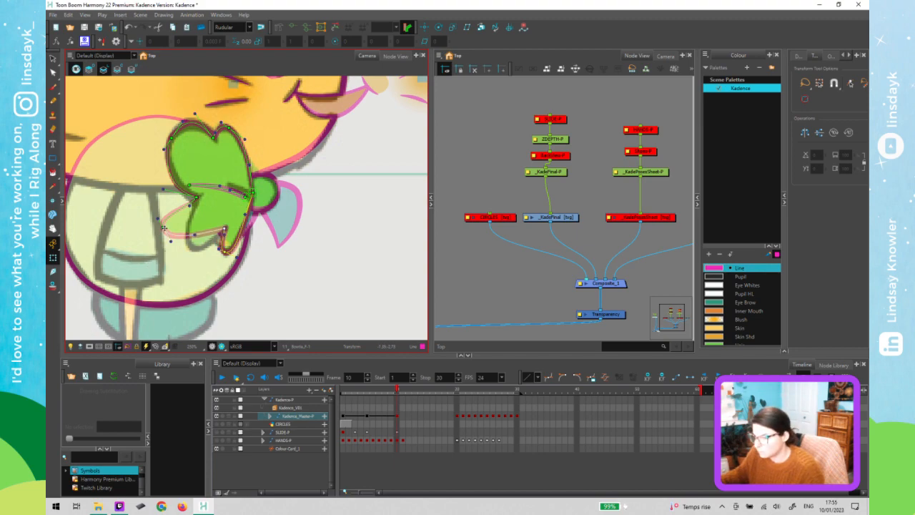
{"action": "left_click_drag", "start_coordinate": [163, 227], "coordinate": [192, 247]}
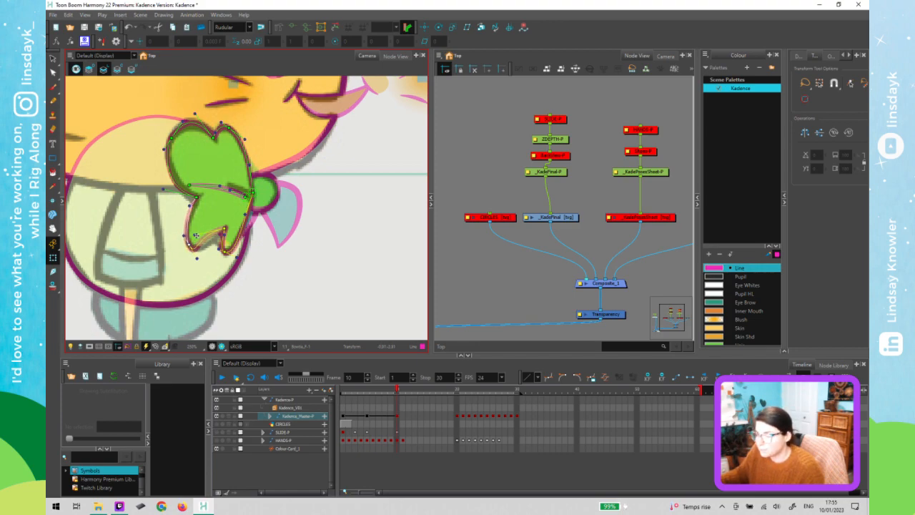
{"action": "left_click_drag", "start_coordinate": [201, 240], "coordinate": [206, 244]}
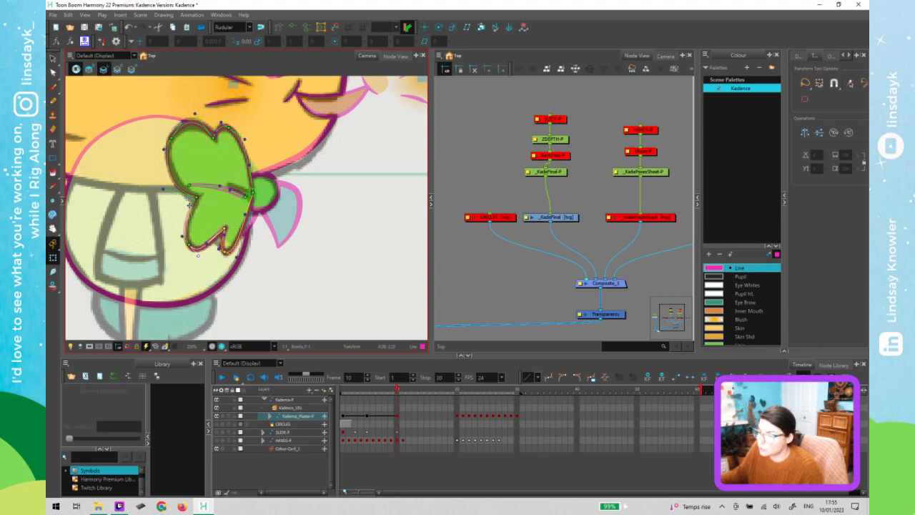
Refine the curves around the Bowtie_F leaf's rear notch and upper rear lobe by adjusting their deformer handles
{"action": "left_click", "coordinate": [196, 198]}
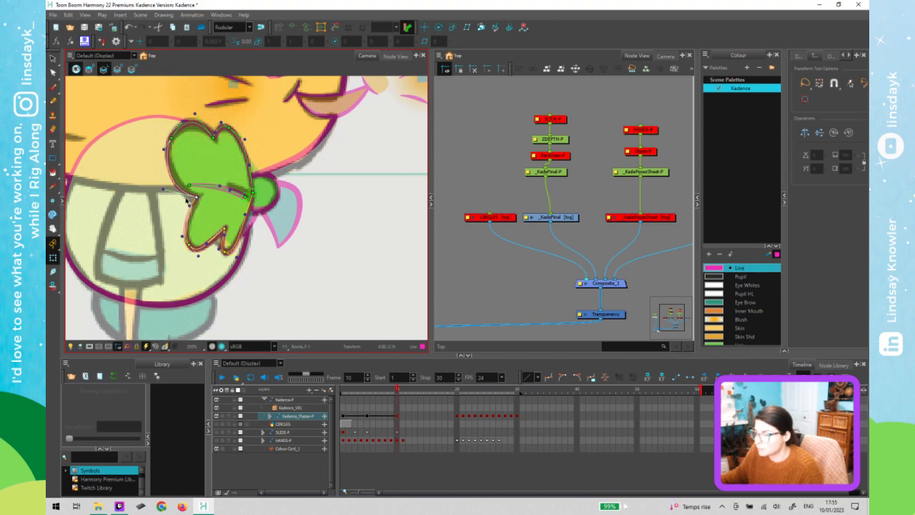
{"action": "left_click_drag", "start_coordinate": [163, 188], "coordinate": [167, 184]}
{"action": "left_click_drag", "start_coordinate": [196, 115], "coordinate": [199, 118]}
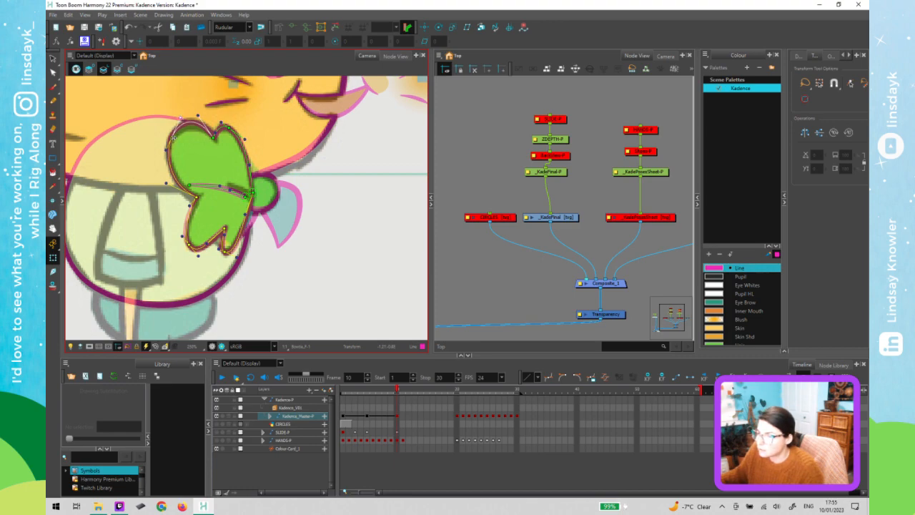
{"action": "left_click", "coordinate": [341, 278]}
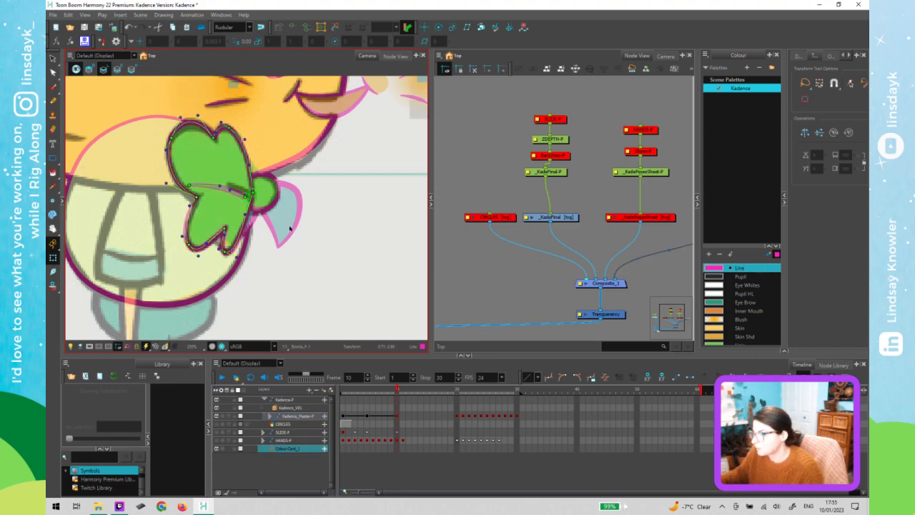
Select the Collar drawing and shift its front, tip and upper deformer points back toward the bow knot
{"action": "left_click", "coordinate": [289, 229]}
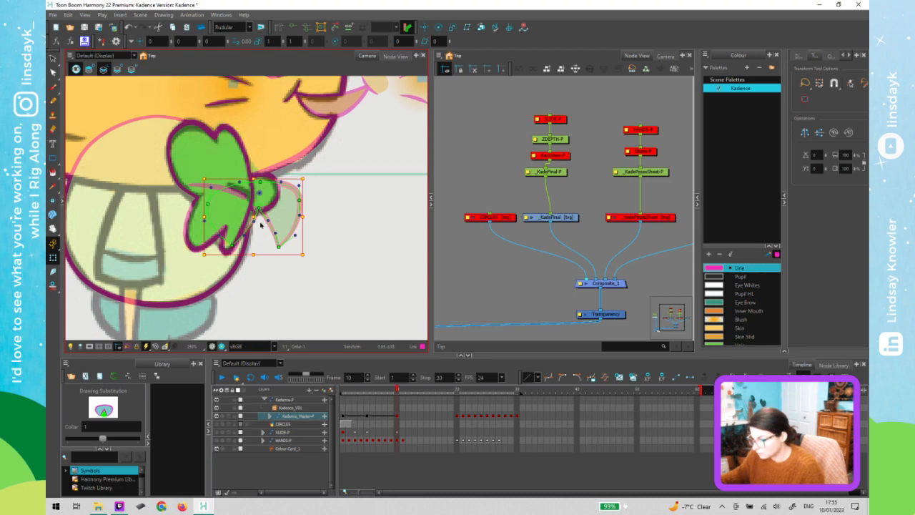
{"action": "left_click", "coordinate": [260, 218]}
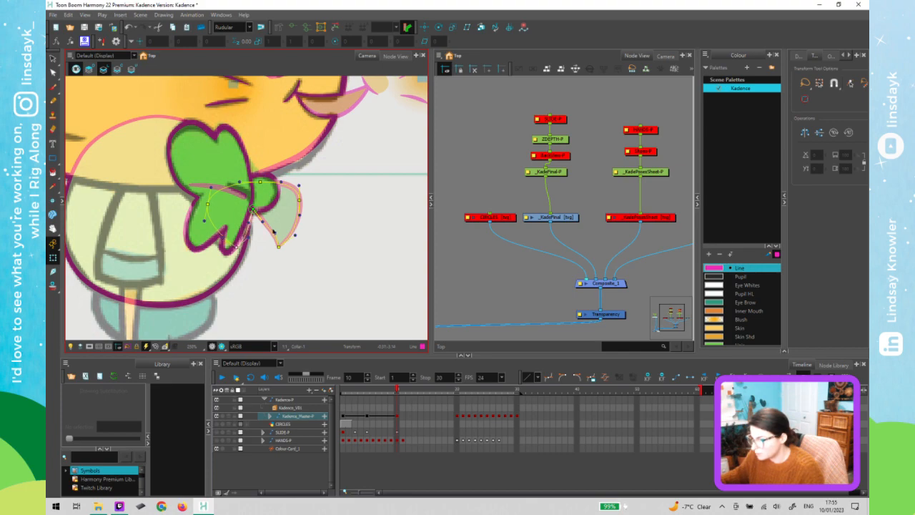
{"action": "left_click", "coordinate": [283, 242]}
{"action": "left_click", "coordinate": [299, 201]}
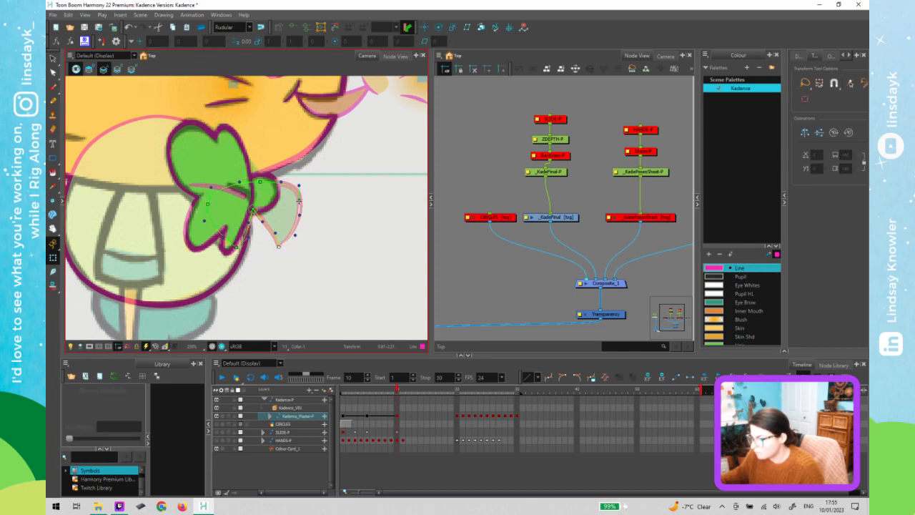
{"action": "left_click_drag", "start_coordinate": [300, 201], "coordinate": [282, 198]}
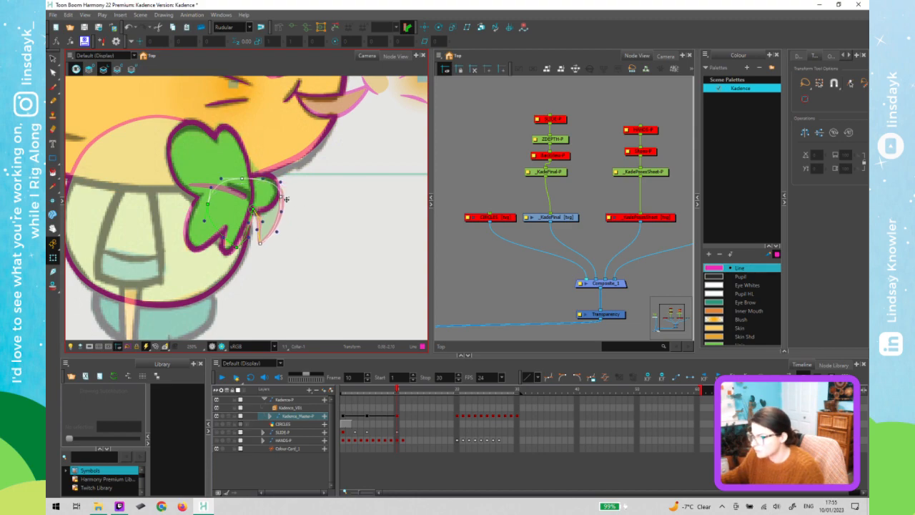
Narrow the visible Collar flap by tucking its inner corner, front edge and upper points behind the knot
{"action": "left_click", "coordinate": [282, 201]}
{"action": "left_click", "coordinate": [253, 210]}
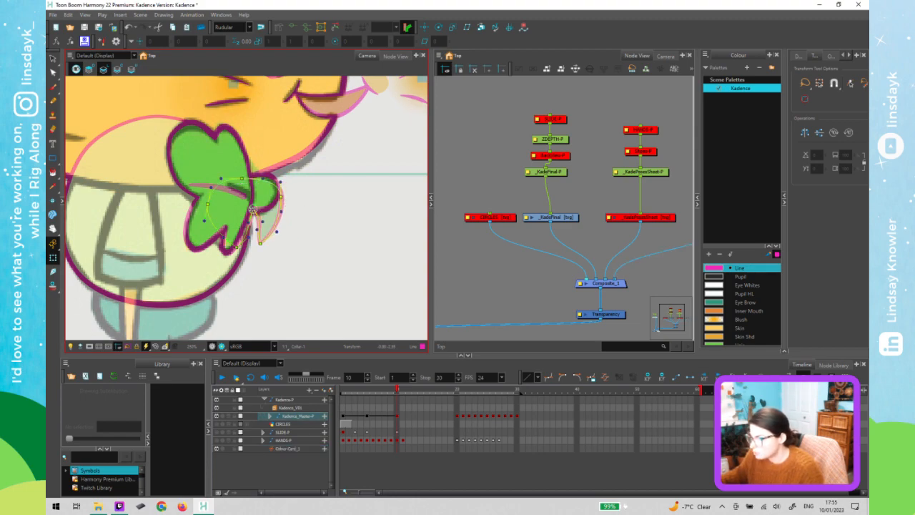
{"action": "left_click_drag", "start_coordinate": [252, 215], "coordinate": [255, 219]}
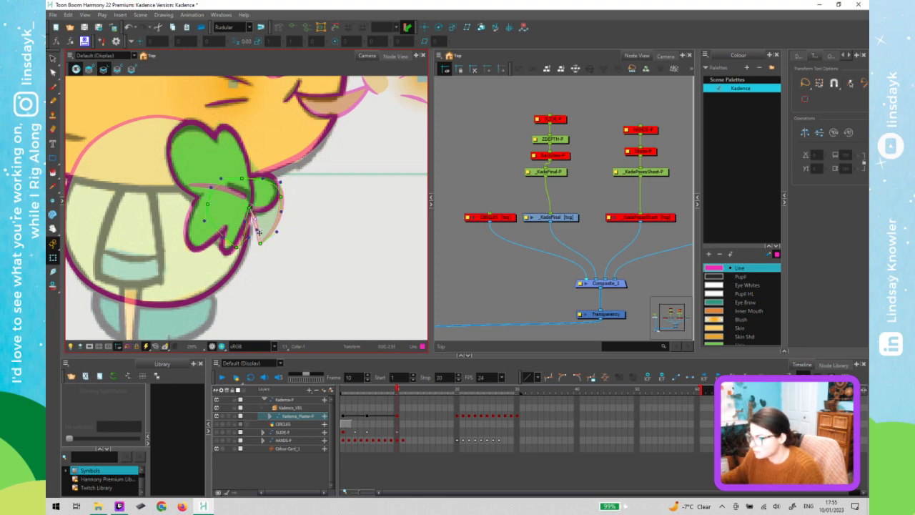
{"action": "left_click_drag", "start_coordinate": [280, 197], "coordinate": [268, 198]}
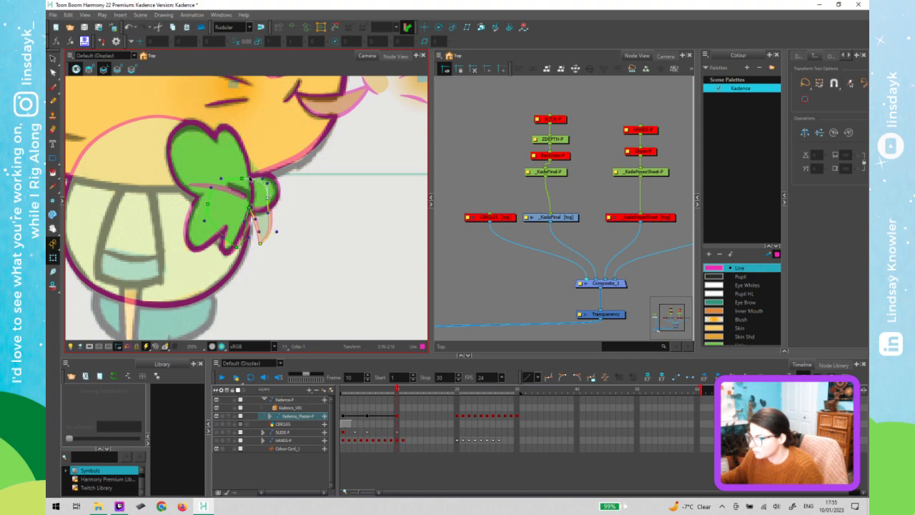
{"action": "left_click", "coordinate": [238, 178]}
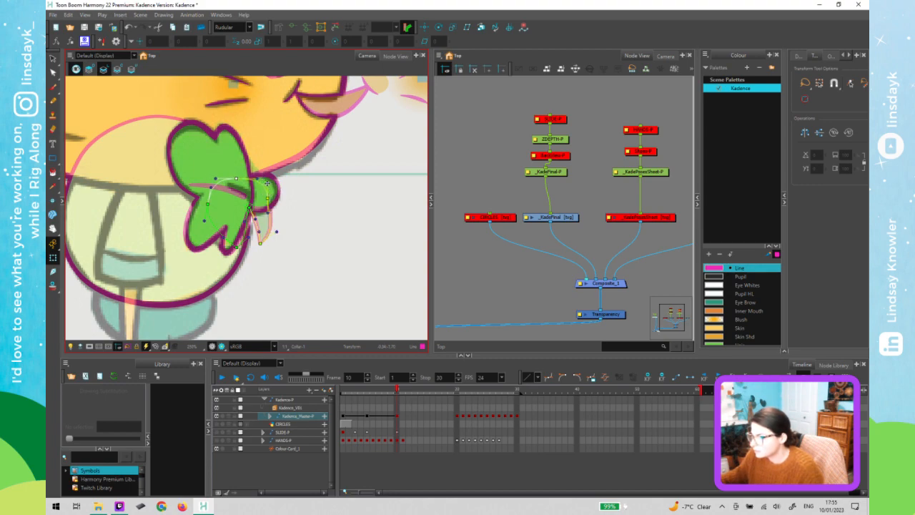
{"action": "left_click", "coordinate": [320, 277]}
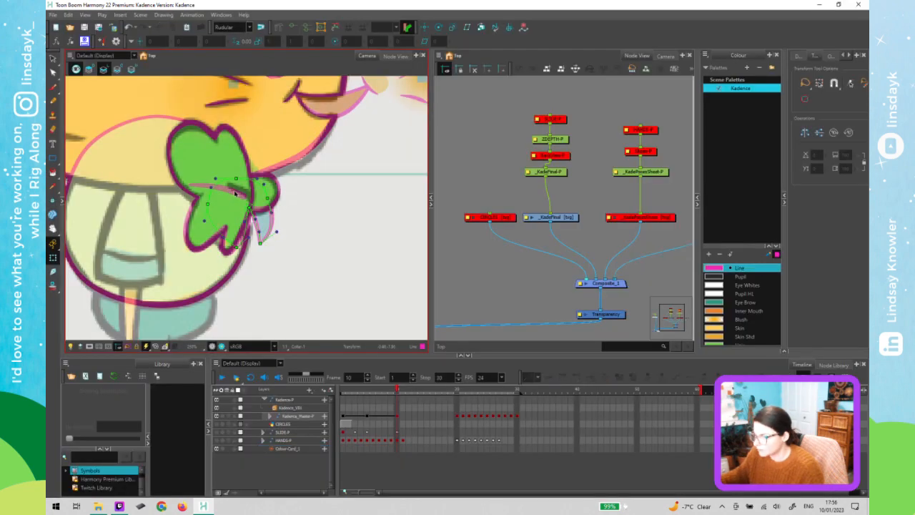
Shorten the BowDtl_F crease by moving its ends onto the sketched line and adjusting its handles to match the curve
{"action": "left_click", "coordinate": [233, 196]}
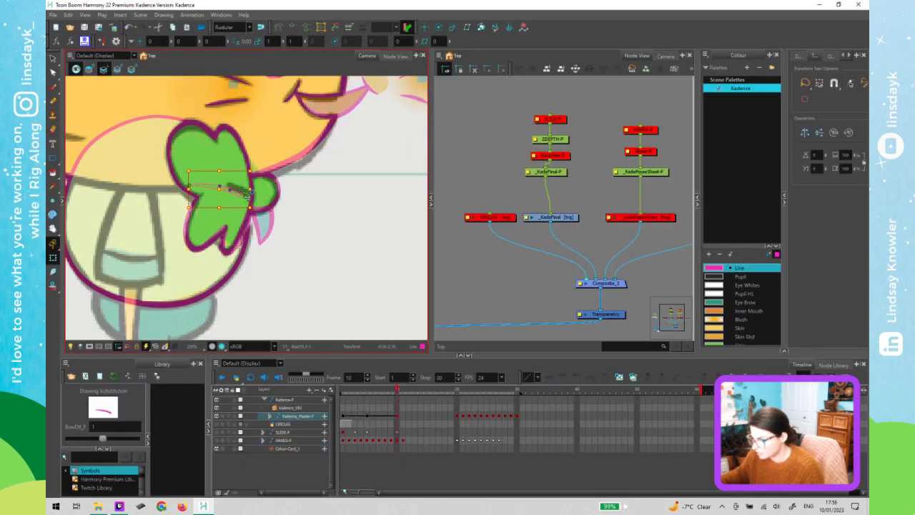
{"action": "scroll", "coordinate": [245, 195], "scroll_direction": "up", "scroll_amount": 5}
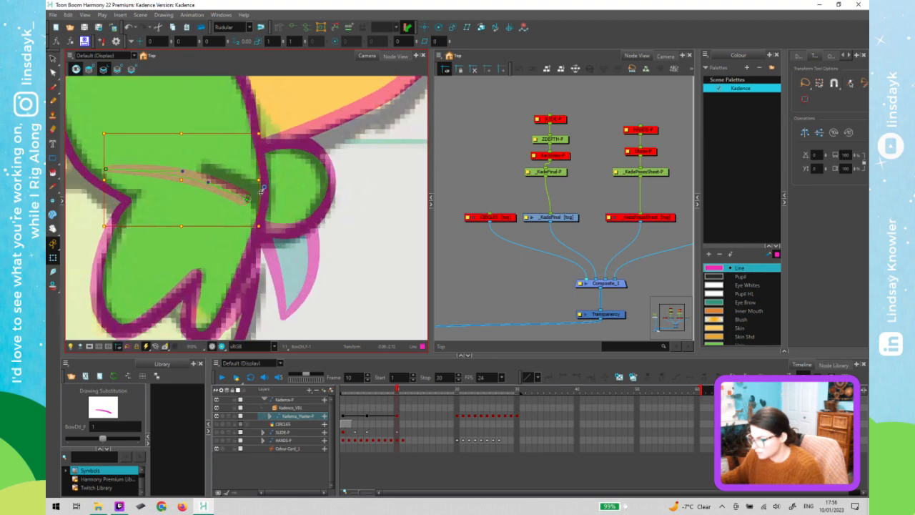
{"action": "left_click", "coordinate": [258, 195]}
{"action": "left_click_drag", "start_coordinate": [266, 193], "coordinate": [265, 193]}
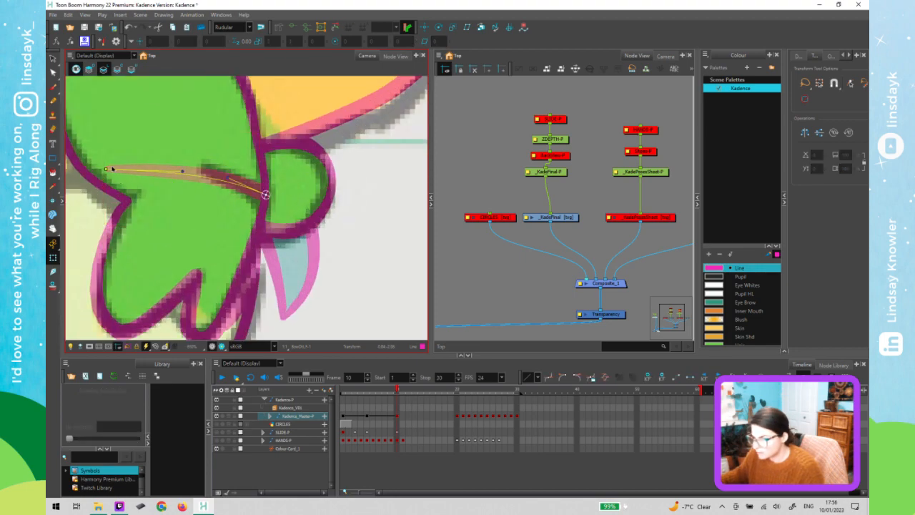
{"action": "left_click_drag", "start_coordinate": [106, 170], "coordinate": [203, 167]}
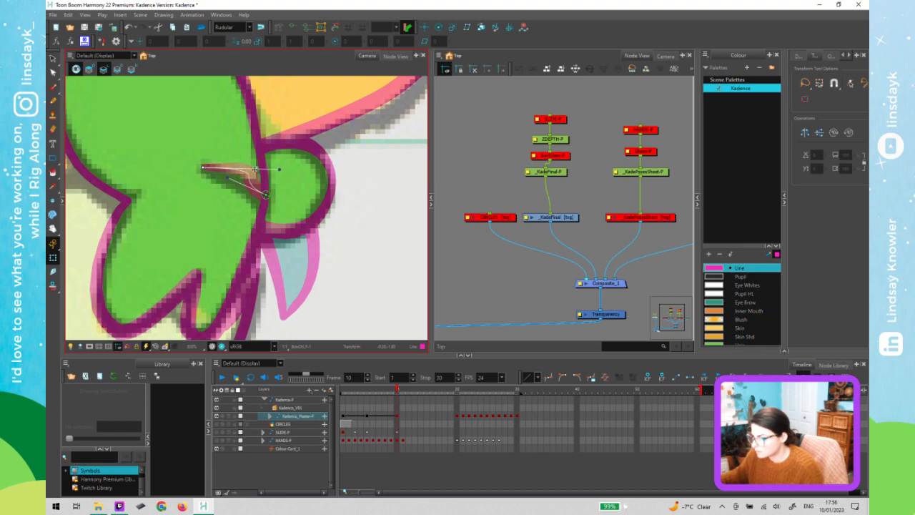
{"action": "mouse_move", "coordinate": [277, 169]}
{"action": "left_mouse_down"}
{"action": "mouse_move", "coordinate": [224, 176]}
{"action": "mouse_move", "coordinate": [266, 198]}
{"action": "left_mouse_up"}
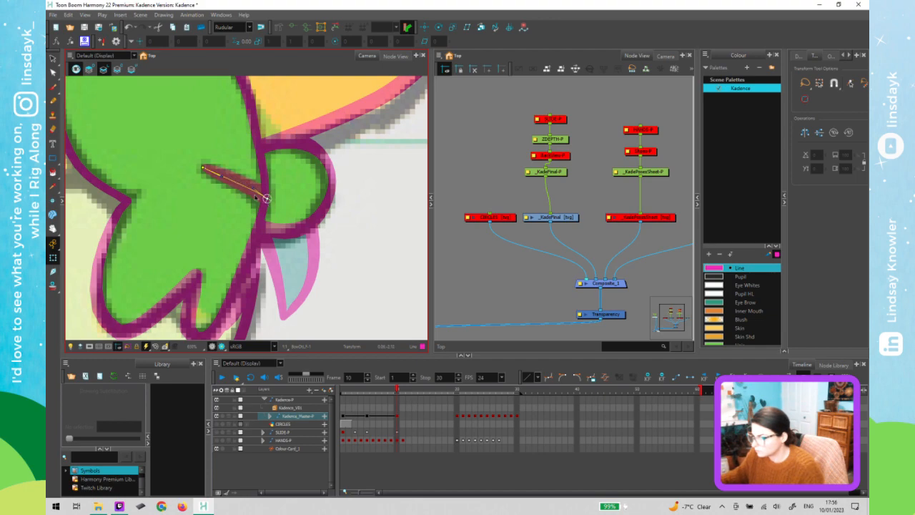
{"action": "left_click_drag", "start_coordinate": [224, 175], "coordinate": [248, 186]}
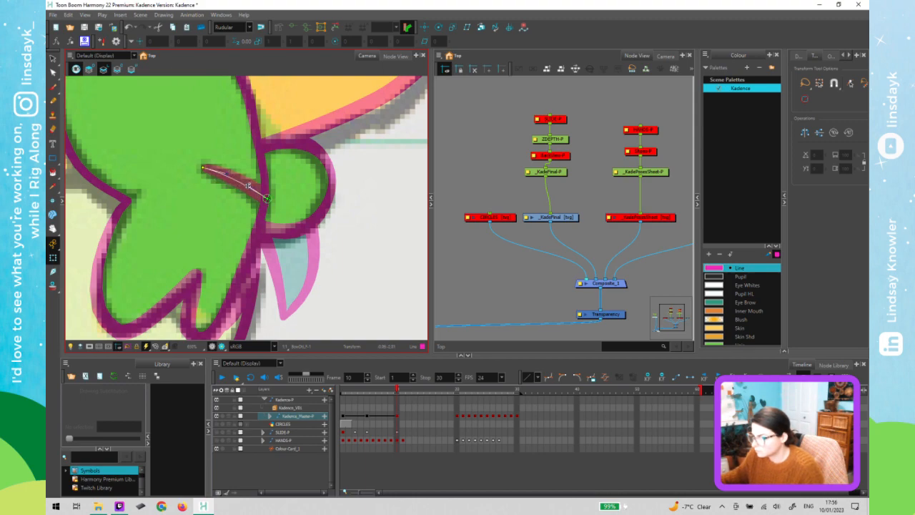
{"action": "left_click", "coordinate": [358, 266]}
Select the BowKnot drawing and pull its front edge, upper point and lower handle inward with the deformer to match the sketched knot
{"action": "left_click", "coordinate": [322, 209]}
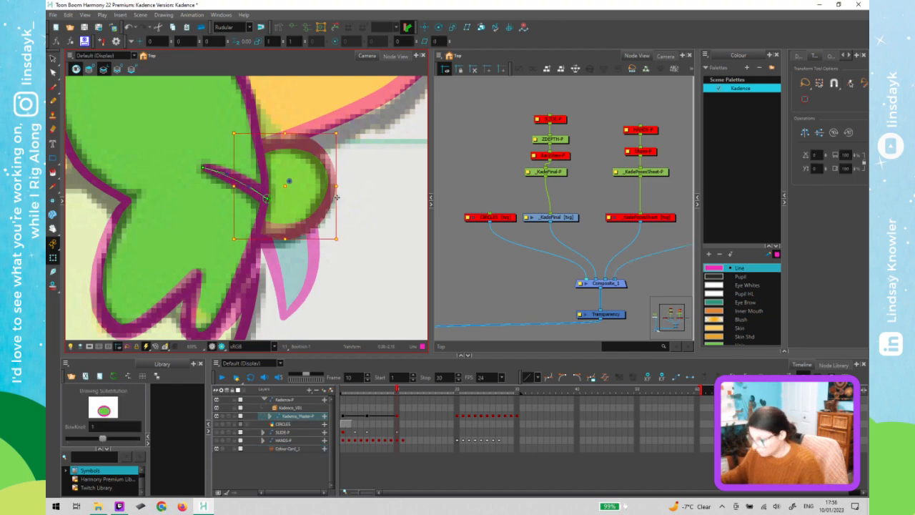
{"action": "left_click", "coordinate": [331, 186]}
{"action": "left_click_drag", "start_coordinate": [330, 186], "coordinate": [324, 186]}
{"action": "left_click_drag", "start_coordinate": [291, 142], "coordinate": [283, 143]}
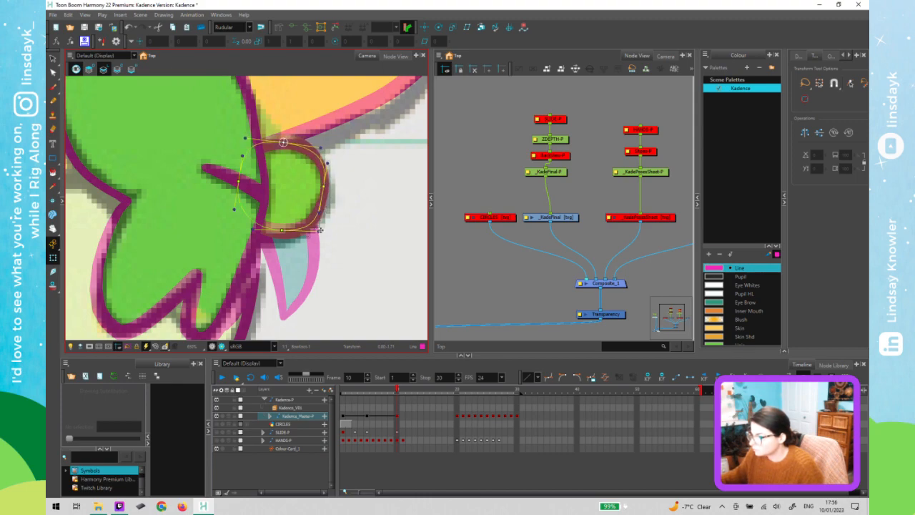
{"action": "left_click_drag", "start_coordinate": [320, 229], "coordinate": [317, 230]}
{"action": "left_click_drag", "start_coordinate": [325, 189], "coordinate": [326, 191]}
{"action": "left_click", "coordinate": [391, 287]}
{"action": "scroll", "coordinate": [391, 287], "scroll_direction": "up", "scroll_amount": 2}
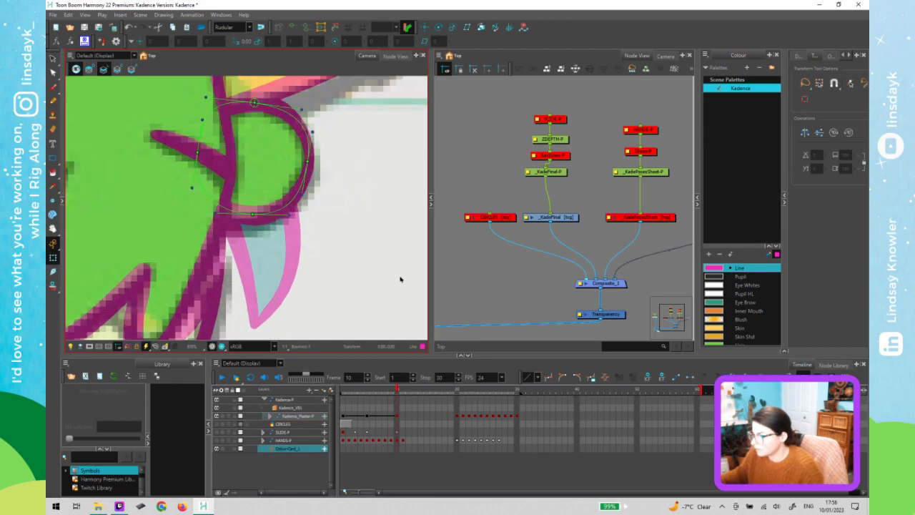
{"action": "scroll", "coordinate": [365, 269], "scroll_direction": "down", "scroll_amount": 5}
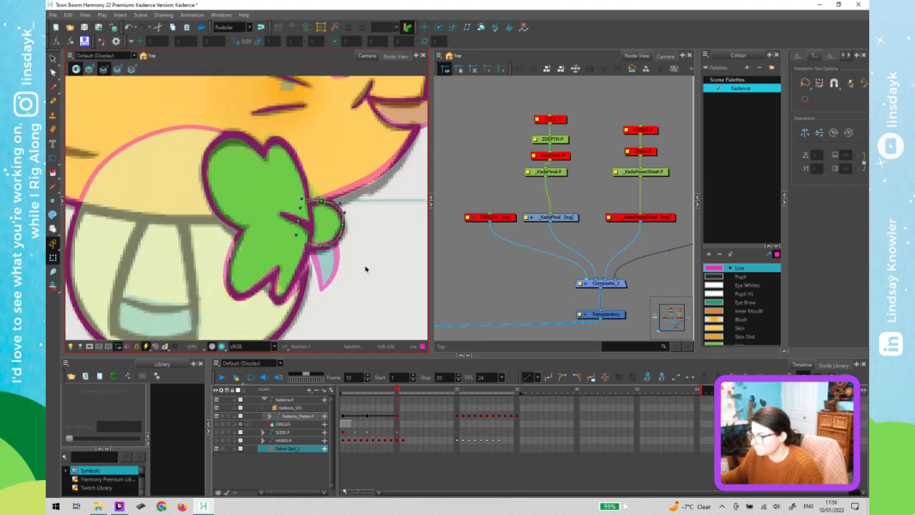
{"action": "left_click_drag", "start_coordinate": [356, 263], "coordinate": [324, 246]}
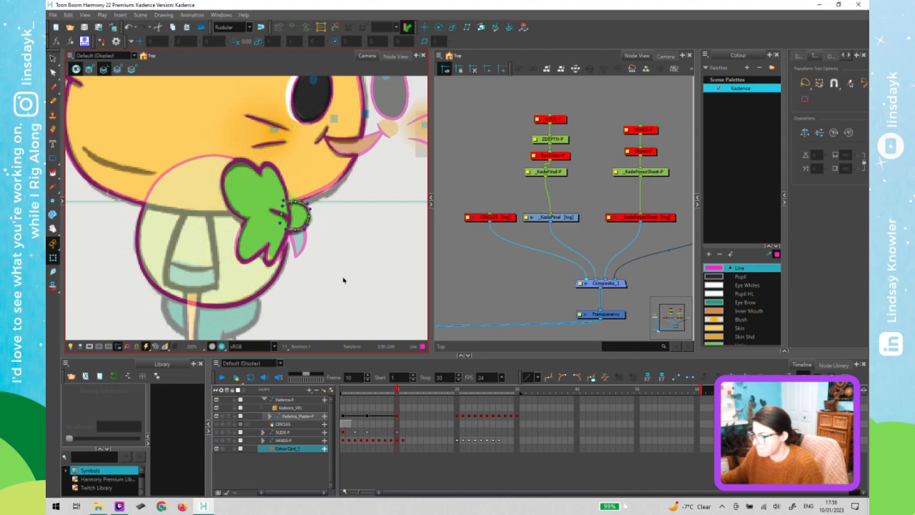
Compare the bow's pose by scrubbing the timeline back from frame 10 to frame 5
{"action": "scroll", "coordinate": [343, 280], "scroll_direction": "down", "scroll_amount": 2}
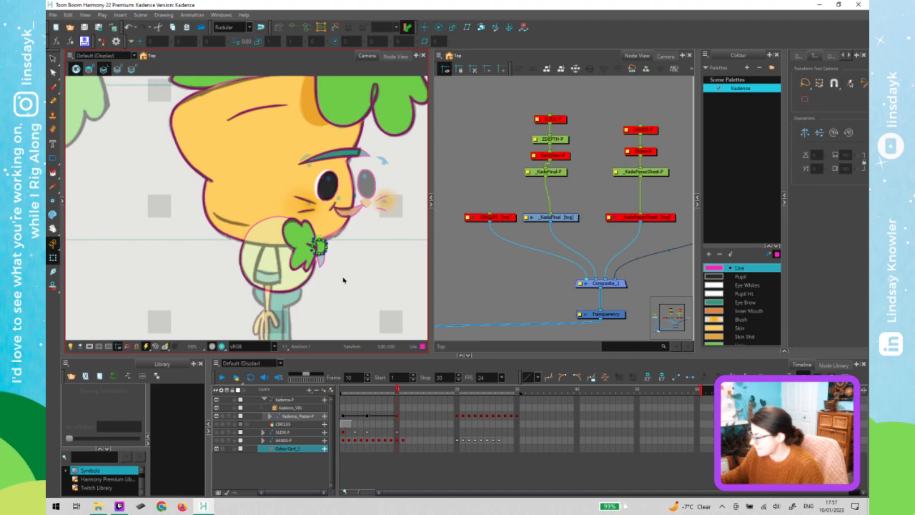
{"action": "scroll", "coordinate": [343, 281], "scroll_direction": "down", "scroll_amount": 1}
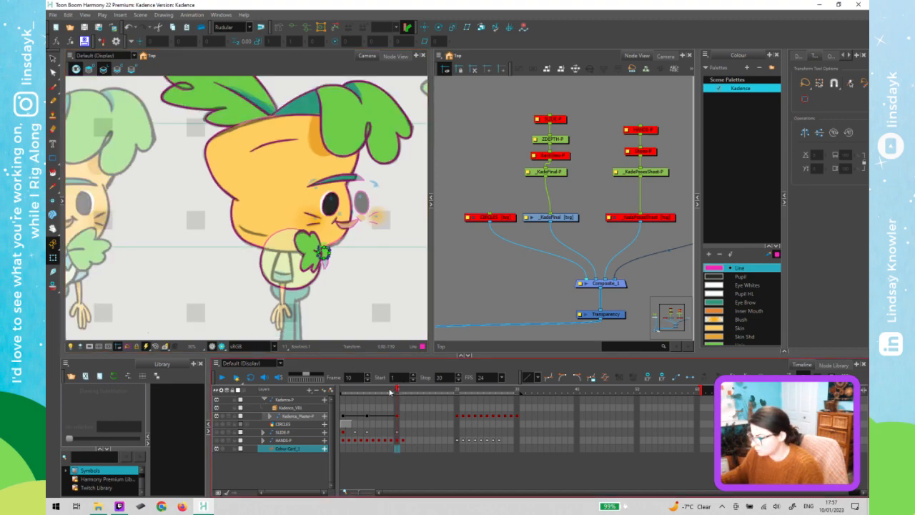
{"action": "mouse_move", "coordinate": [389, 392]}
{"action": "left_mouse_down"}
{"action": "mouse_move", "coordinate": [361, 395]}
{"action": "mouse_move", "coordinate": [394, 393]}
{"action": "left_mouse_up"}
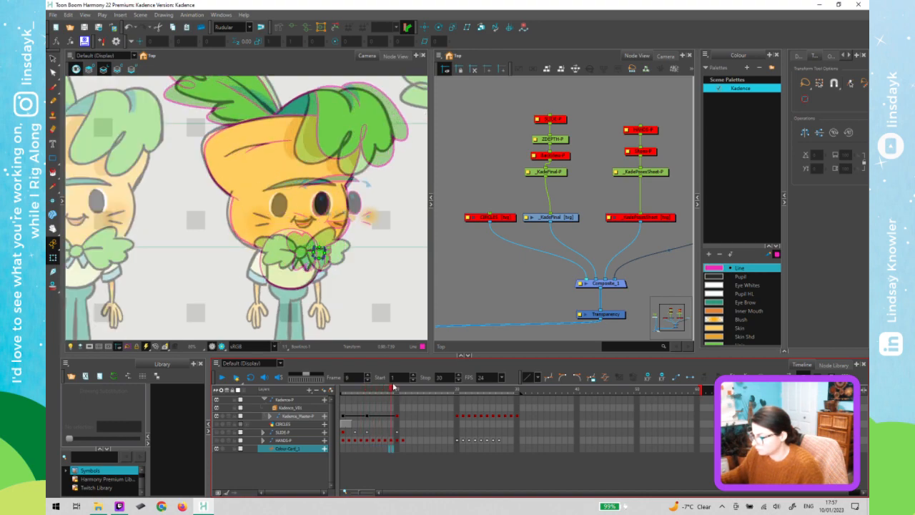
{"action": "left_click", "coordinate": [375, 321]}
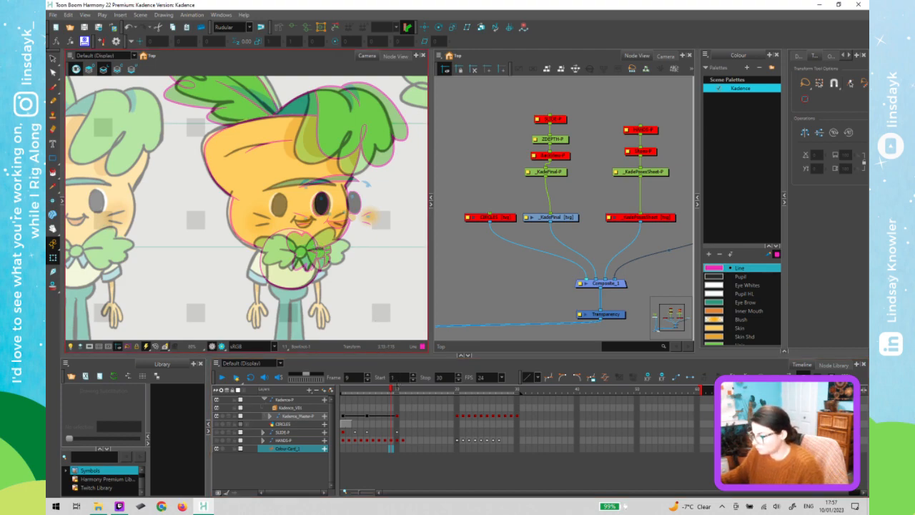
{"action": "mouse_move", "coordinate": [393, 389]}
{"action": "left_mouse_down"}
{"action": "mouse_move", "coordinate": [367, 395]}
{"action": "mouse_move", "coordinate": [391, 396]}
{"action": "mouse_move", "coordinate": [379, 398]}
{"action": "left_mouse_up"}
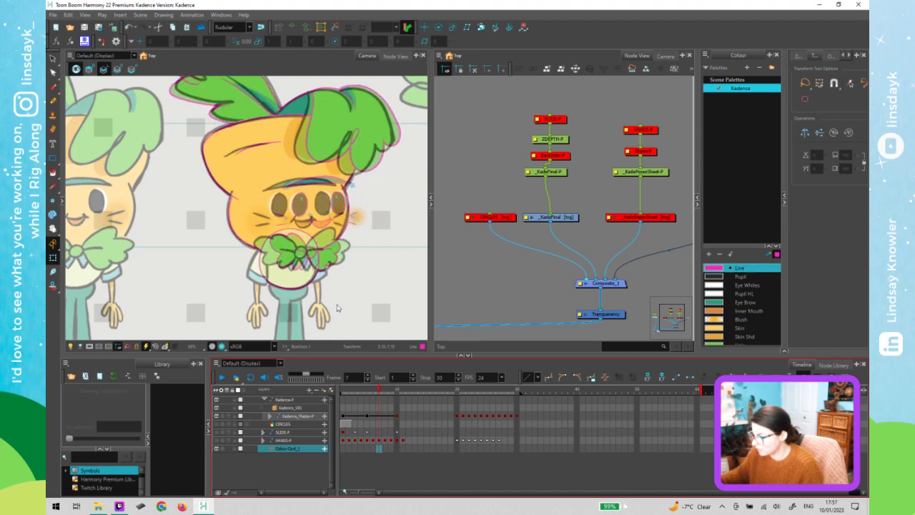
{"action": "left_click", "coordinate": [328, 252]}
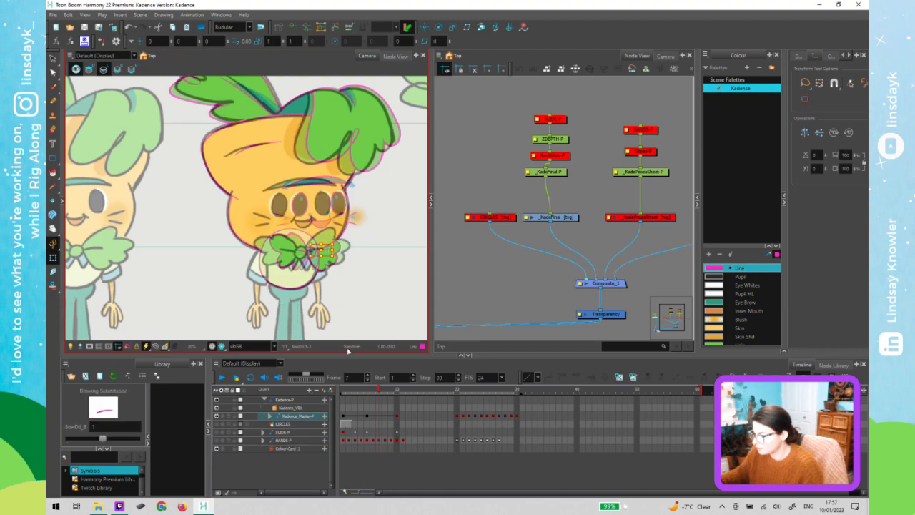
{"action": "mouse_move", "coordinate": [380, 392]}
{"action": "left_mouse_down"}
{"action": "mouse_move", "coordinate": [397, 391]}
{"action": "mouse_move", "coordinate": [367, 393]}
{"action": "left_mouse_up"}
Locate the back bow leaf's nodes in the Body group and set the Bowtie_B drawing substitution to 1 at frame 10
{"action": "left_click", "coordinate": [583, 203]}
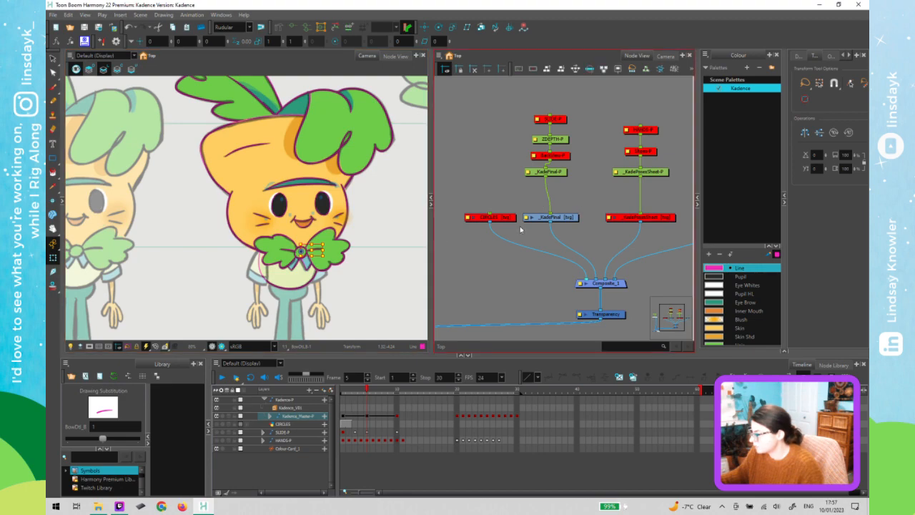
{"action": "key", "text": "o"}
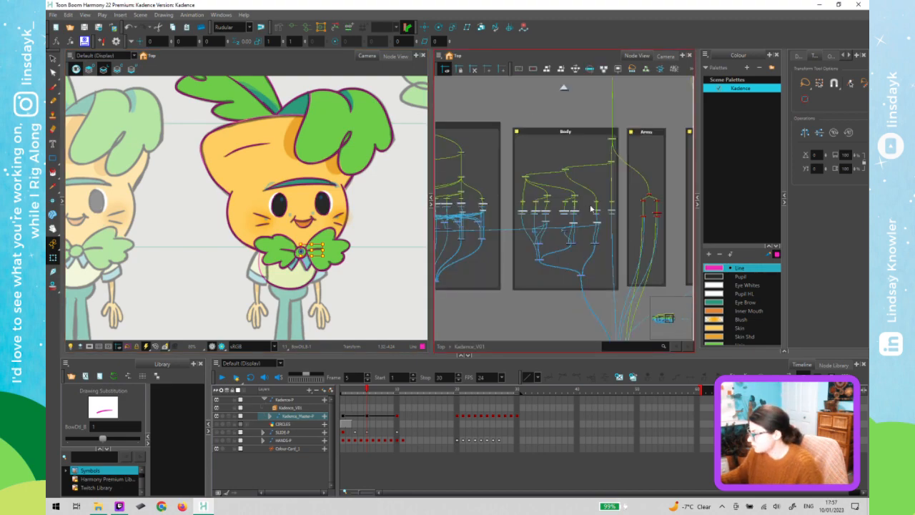
{"action": "scroll", "coordinate": [572, 206], "scroll_direction": "up", "scroll_amount": 2}
{"action": "scroll", "coordinate": [572, 206], "scroll_direction": "up", "scroll_amount": 3}
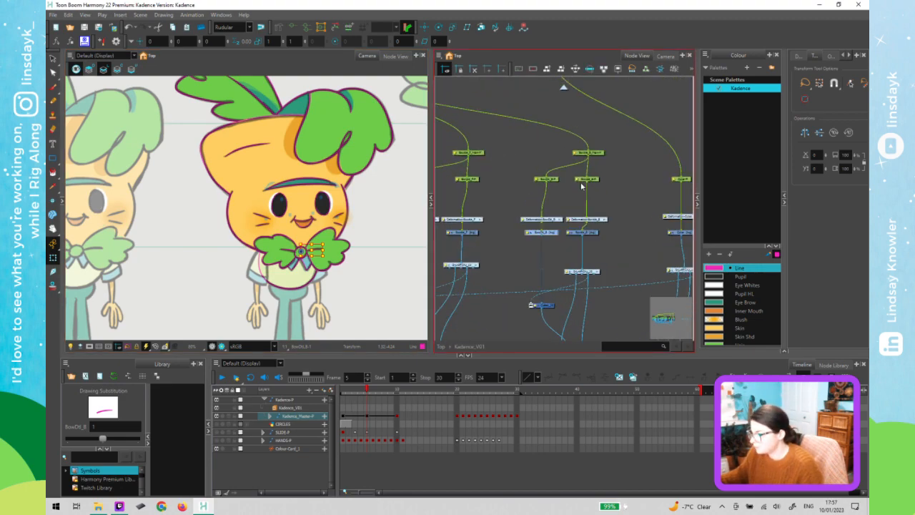
{"action": "left_click", "coordinate": [595, 182]}
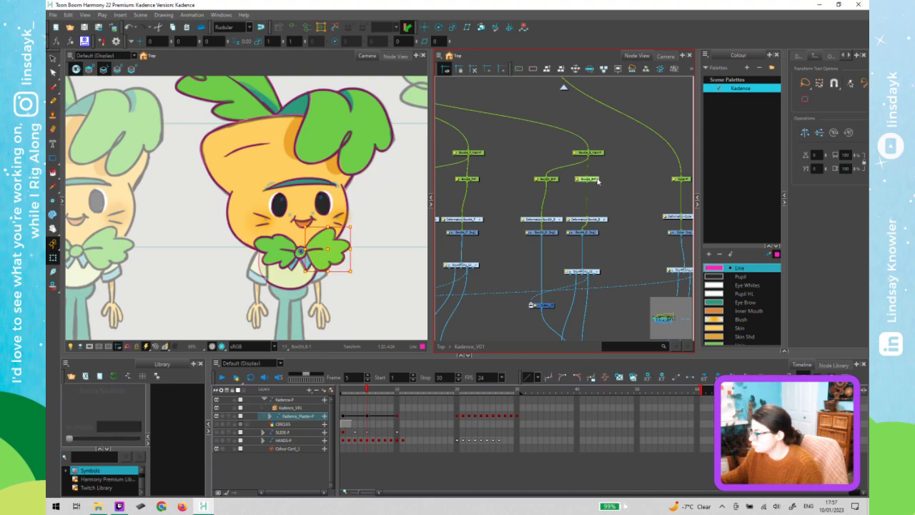
{"action": "left_click_drag", "start_coordinate": [394, 394], "coordinate": [398, 393]}
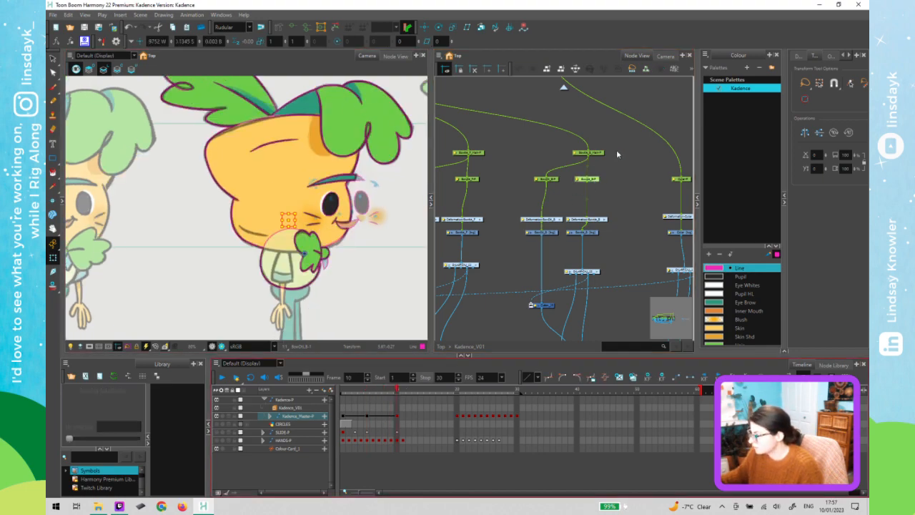
{"action": "left_click", "coordinate": [595, 154]}
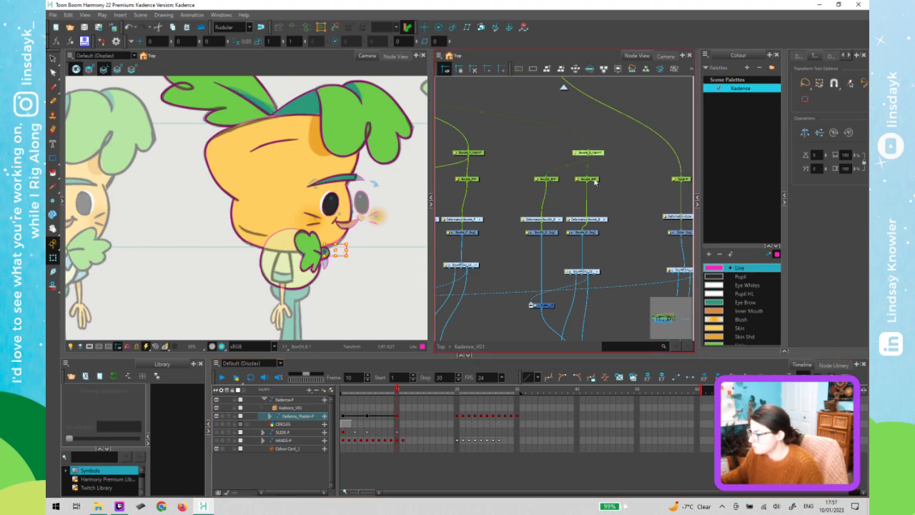
{"action": "left_click", "coordinate": [594, 181]}
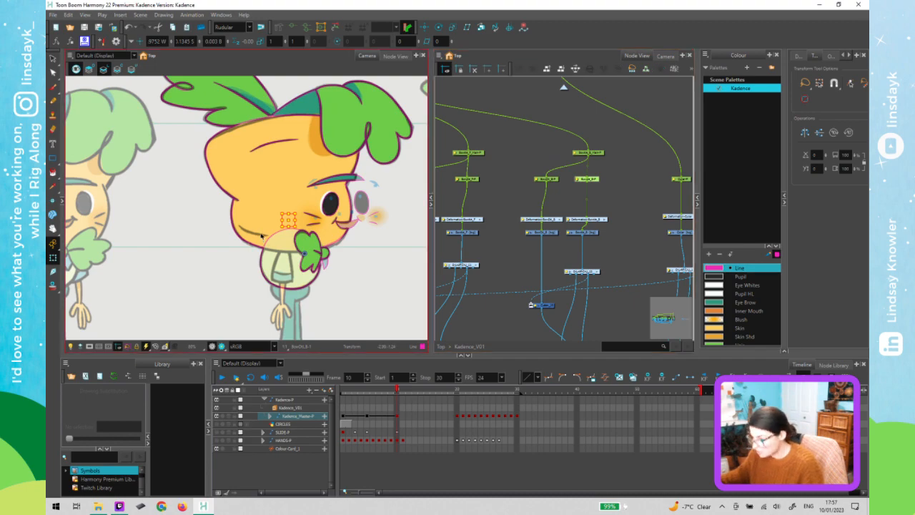
{"action": "left_click", "coordinate": [598, 155]}
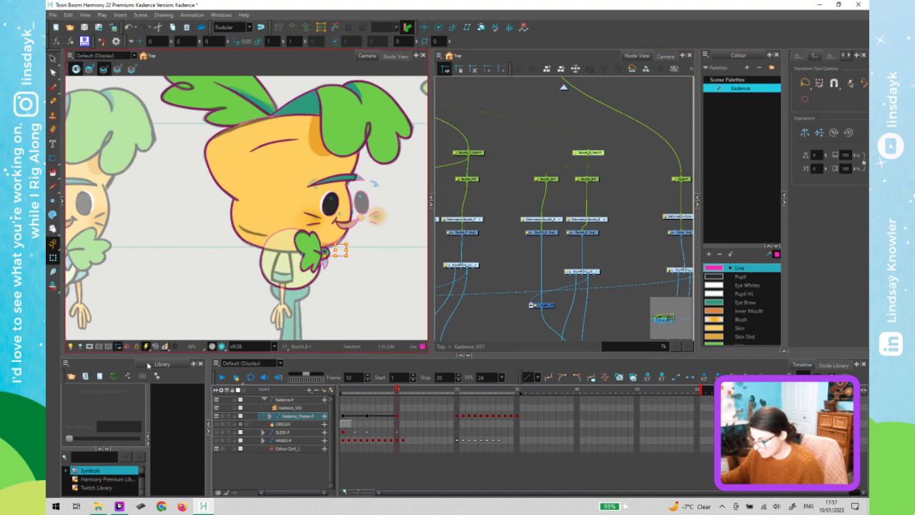
{"action": "left_click", "coordinate": [591, 236]}
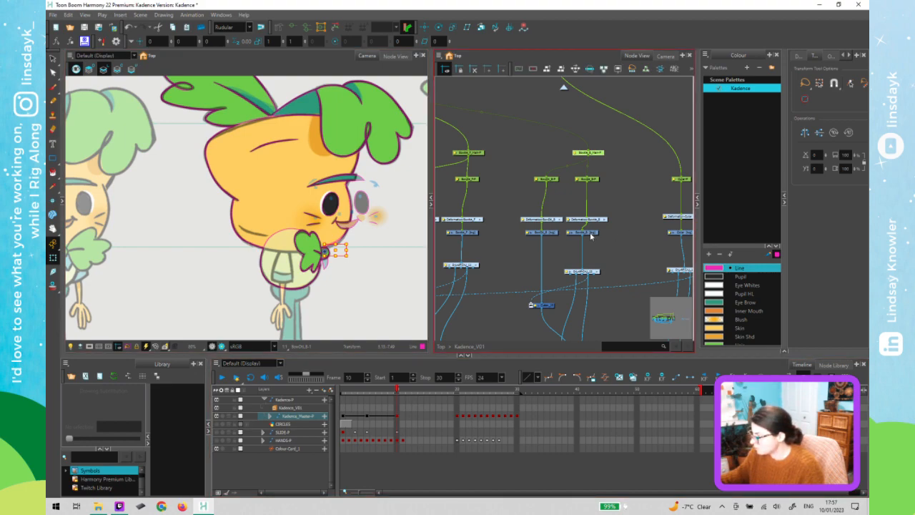
{"action": "left_click", "coordinate": [103, 439]}
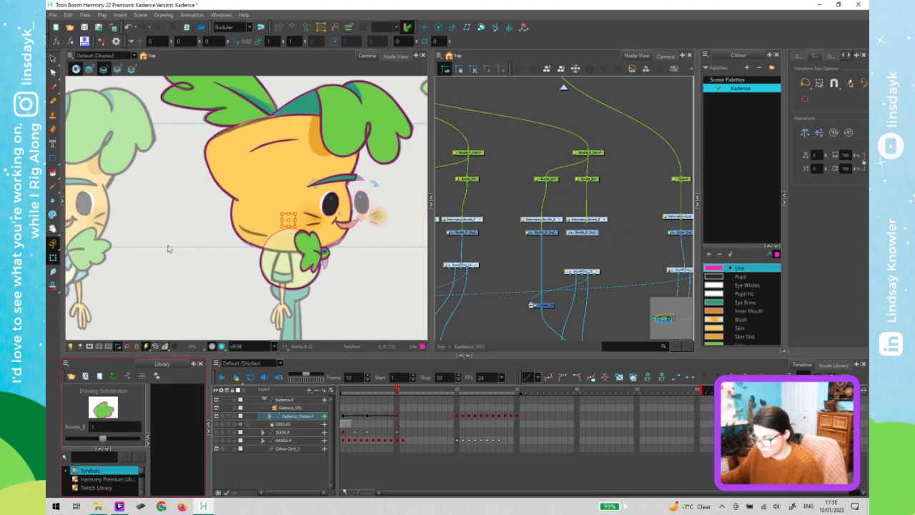
Nudge the back bow leaf's main peg backward in depth to 0.002 B, behind the head and knot
{"action": "left_click", "coordinate": [591, 164]}
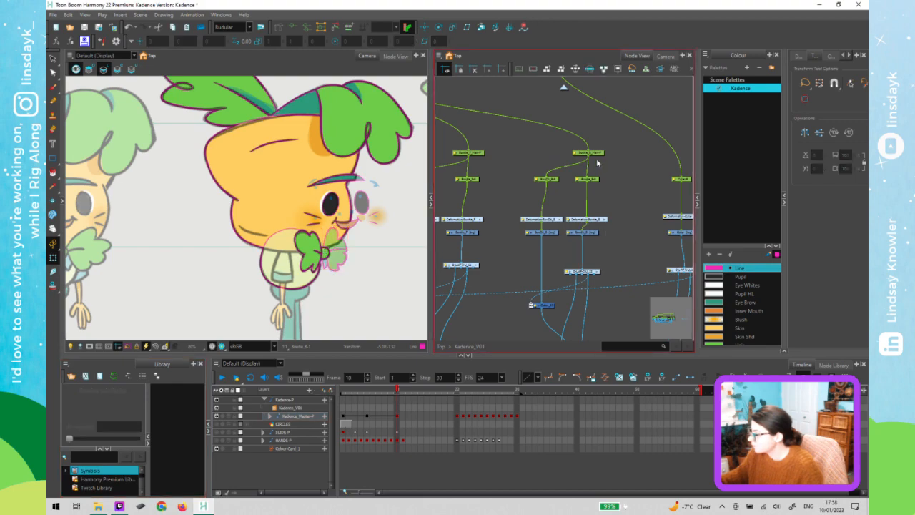
{"action": "left_click", "coordinate": [354, 272]}
{"action": "key", "text": "alt+Up"}
{"action": "key", "text": "alt+Up"}
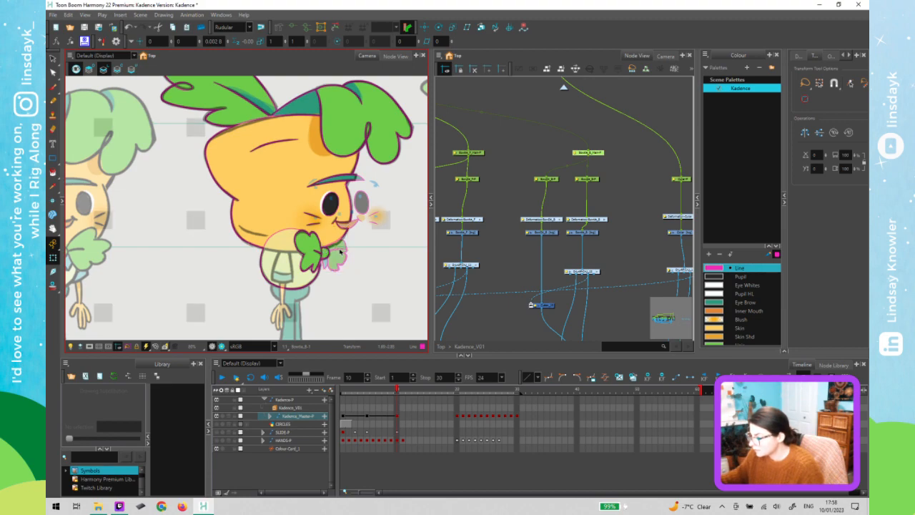
Select the BowDtl_B crease and shorten it toward the knot by adjusting its deformer points and handles
{"action": "left_click", "coordinate": [341, 252]}
{"action": "left_click", "coordinate": [341, 251]}
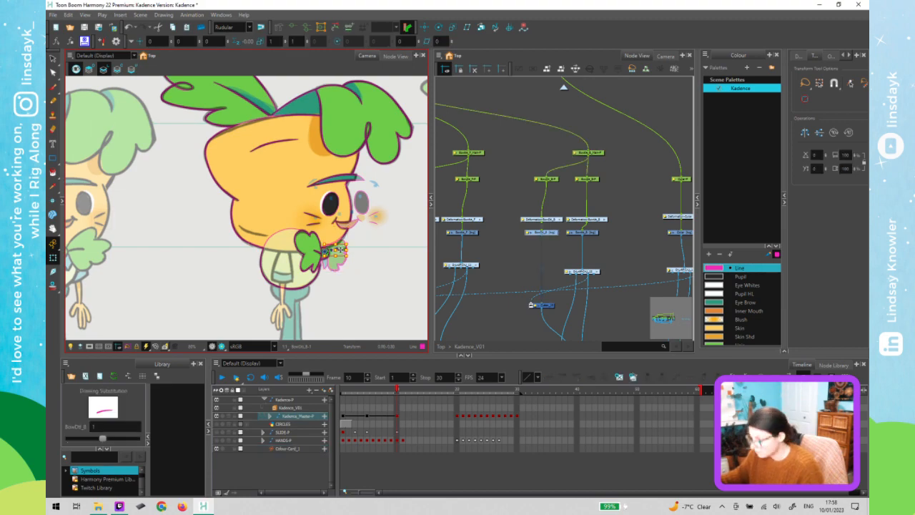
{"action": "scroll", "coordinate": [341, 250], "scroll_direction": "up", "scroll_amount": 5}
{"action": "left_click_drag", "start_coordinate": [356, 249], "coordinate": [287, 256]}
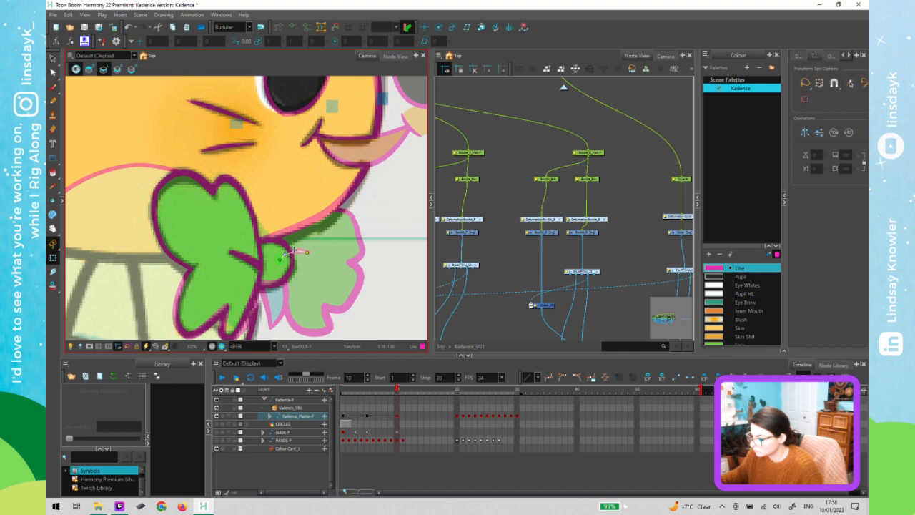
{"action": "mouse_move", "coordinate": [295, 252]}
{"action": "left_mouse_down"}
{"action": "mouse_move", "coordinate": [303, 253]}
{"action": "mouse_move", "coordinate": [289, 253]}
{"action": "left_mouse_up"}
{"action": "left_click_drag", "start_coordinate": [279, 260], "coordinate": [300, 255]}
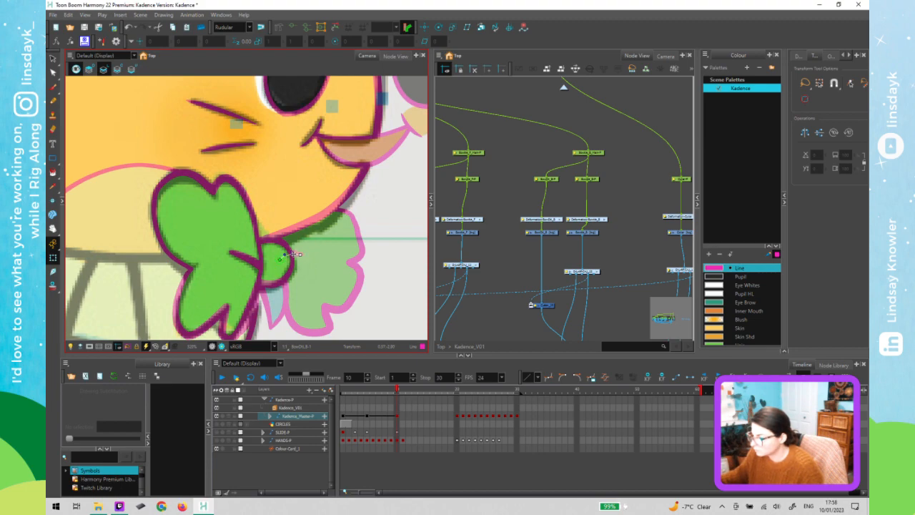
{"action": "scroll", "coordinate": [347, 255], "scroll_direction": "down", "scroll_amount": 4}
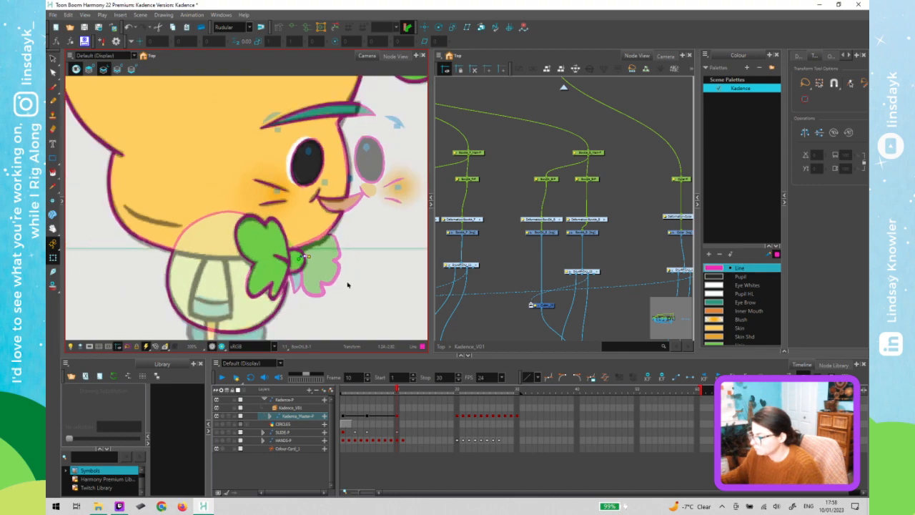
{"action": "left_click", "coordinate": [347, 284]}
Slide the back bow leaf's main peg behind the front leaf and check the turn by scrubbing between frames 10 and 8
{"action": "scroll", "coordinate": [348, 284], "scroll_direction": "down", "scroll_amount": 2}
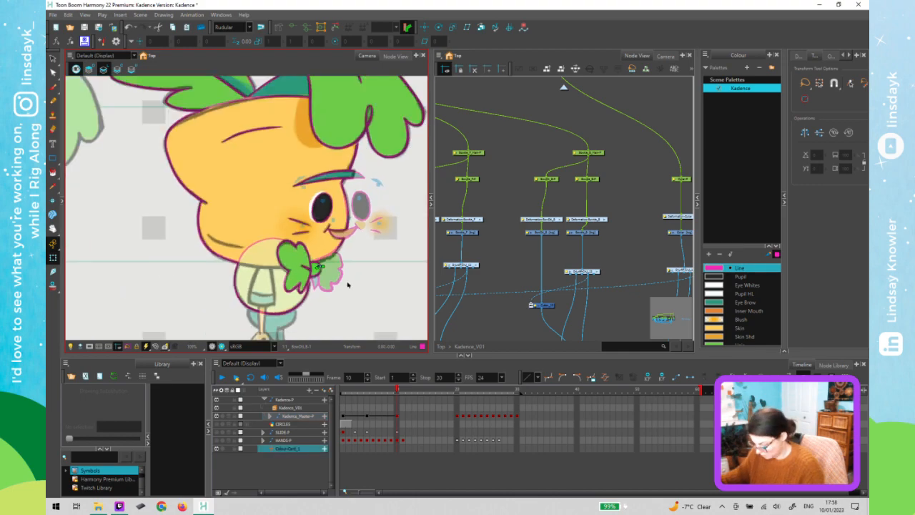
{"action": "left_click", "coordinate": [332, 268]}
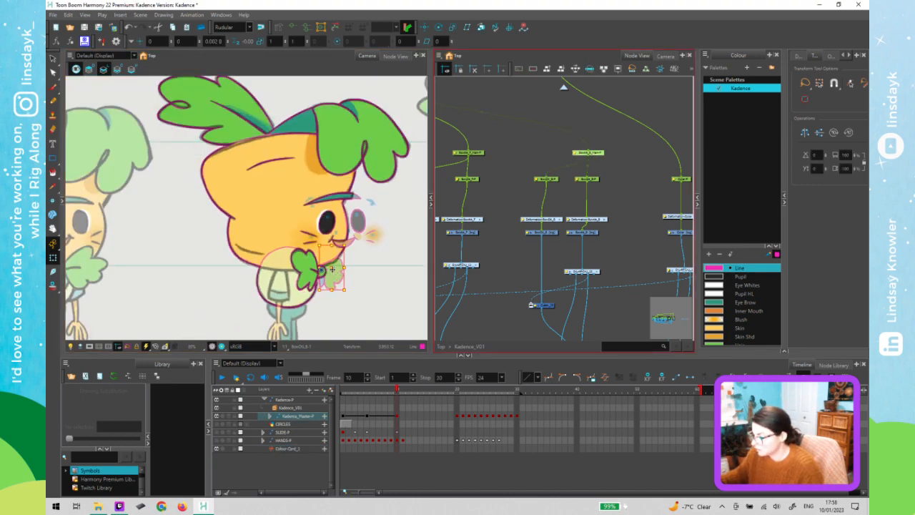
{"action": "left_click_drag", "start_coordinate": [330, 269], "coordinate": [307, 271]}
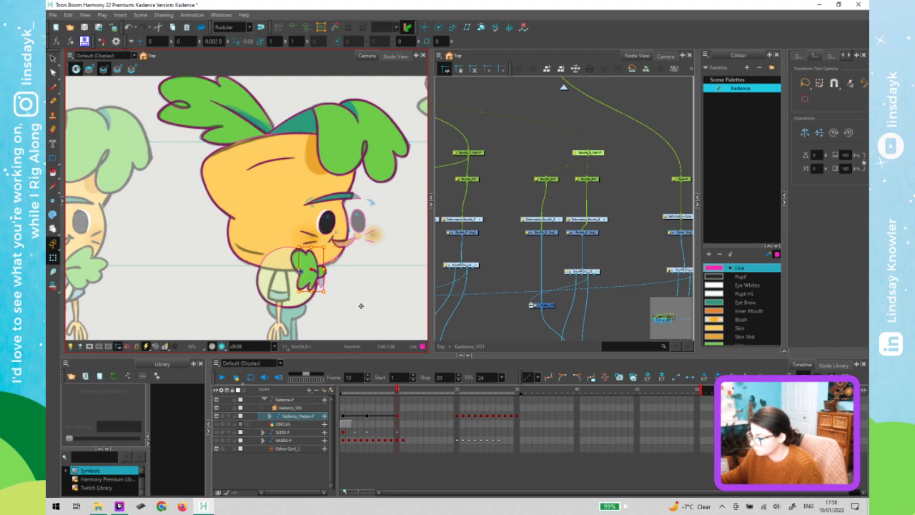
{"action": "scroll", "coordinate": [359, 304], "scroll_direction": "down", "scroll_amount": 1}
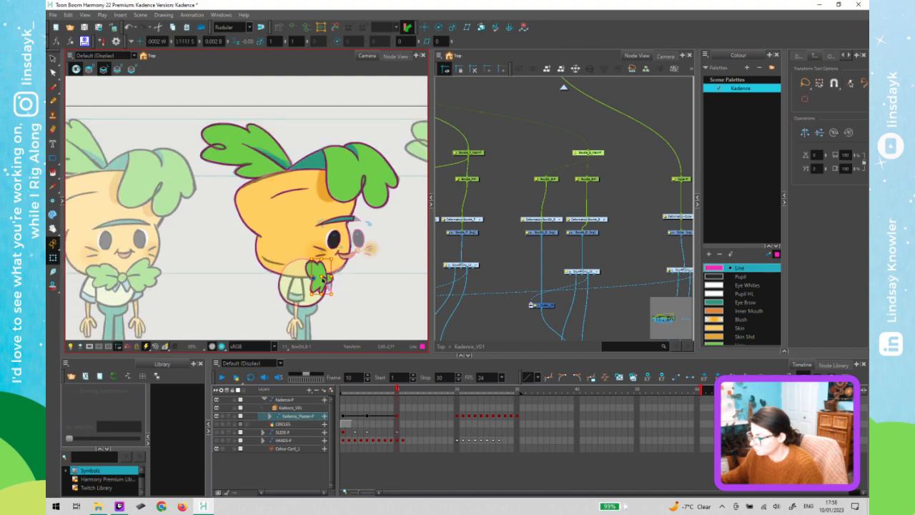
{"action": "left_click", "coordinate": [480, 284]}
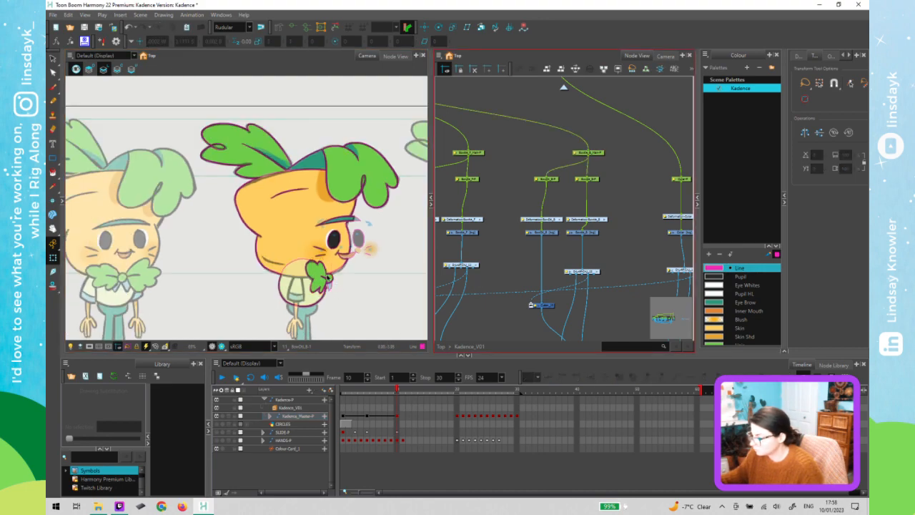
{"action": "scroll", "coordinate": [318, 277], "scroll_direction": "up", "scroll_amount": 4}
{"action": "scroll", "coordinate": [328, 278], "scroll_direction": "down", "scroll_amount": 3}
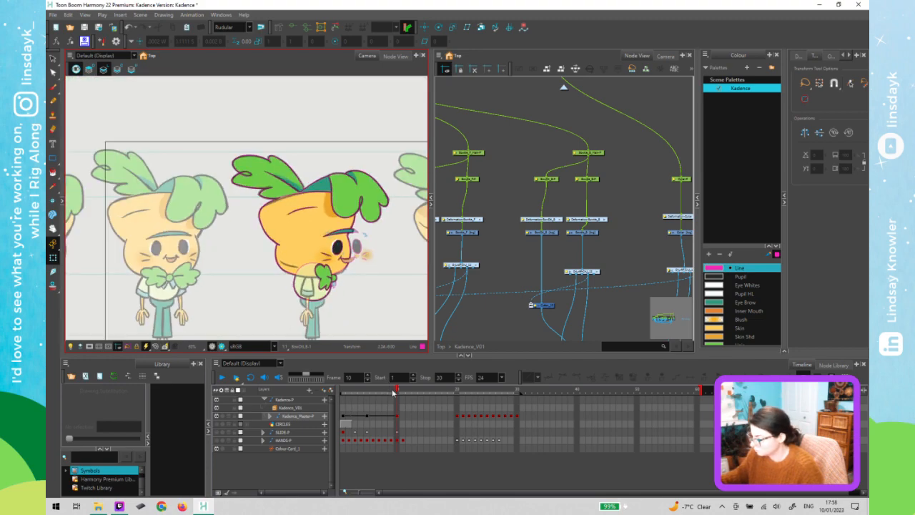
{"action": "mouse_move", "coordinate": [393, 392]}
{"action": "left_mouse_down"}
{"action": "mouse_move", "coordinate": [366, 397]}
{"action": "mouse_move", "coordinate": [386, 396]}
{"action": "left_mouse_up"}
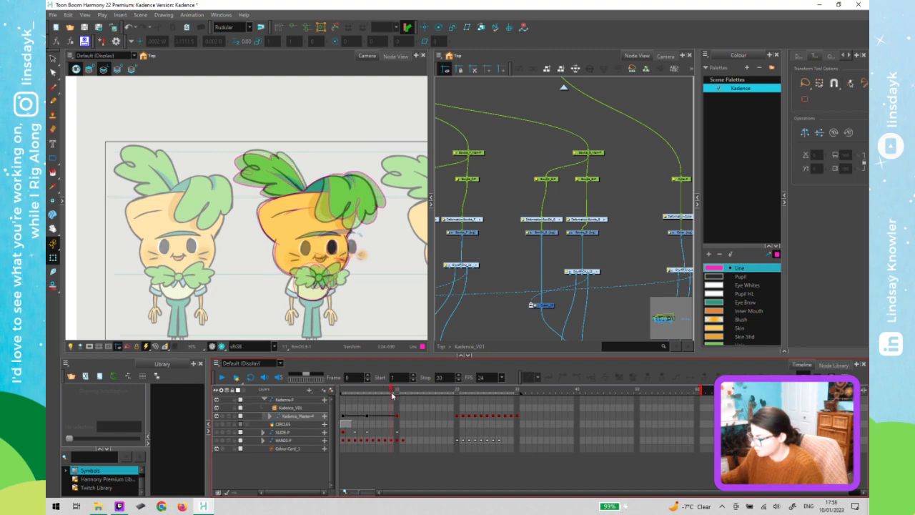
{"action": "mouse_move", "coordinate": [391, 397]}
{"action": "left_mouse_down"}
{"action": "mouse_move", "coordinate": [373, 400]}
{"action": "mouse_move", "coordinate": [397, 400]}
{"action": "left_mouse_up"}
{"action": "left_click", "coordinate": [377, 322]}
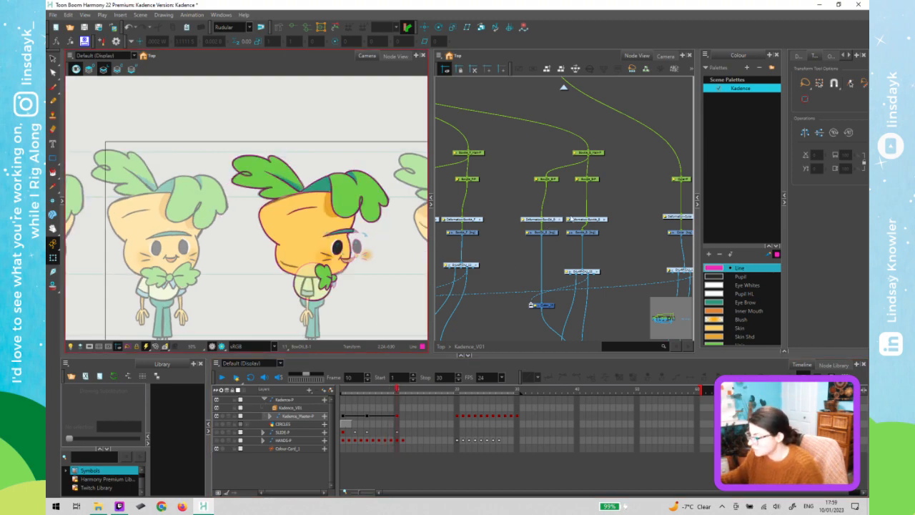
Set the back bow leaf's Bowtie_B drawing substitution to its blank drawing at frame 10 and save the scene
{"action": "left_click", "coordinate": [325, 277]}
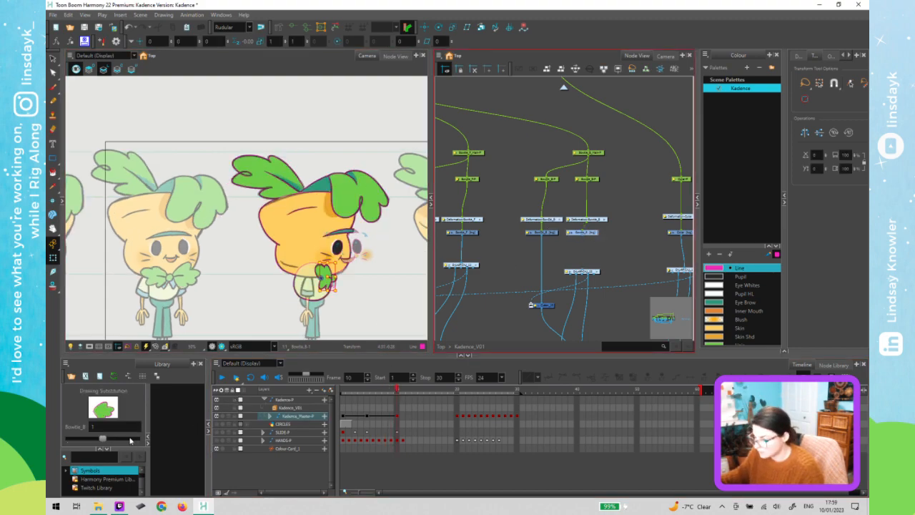
{"action": "left_click", "coordinate": [108, 446]}
{"action": "left_click_drag", "start_coordinate": [108, 446], "coordinate": [135, 444]}
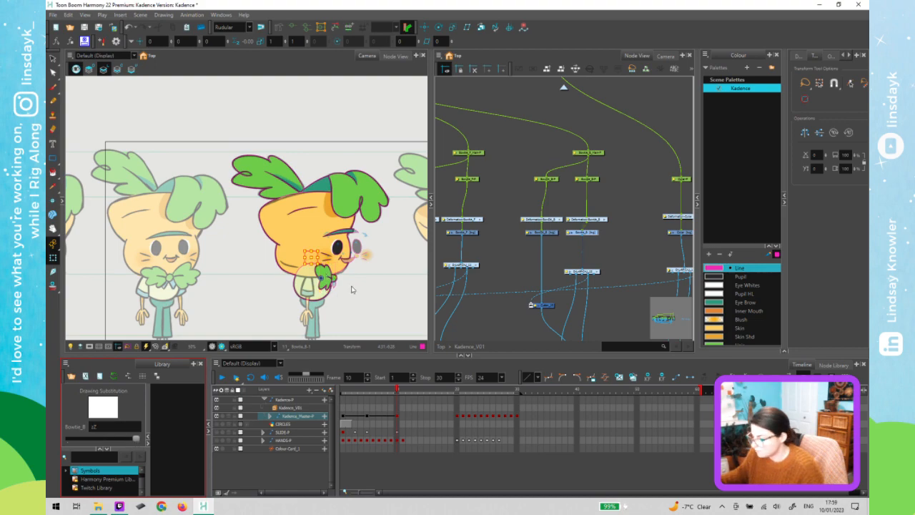
{"action": "left_click", "coordinate": [392, 293]}
{"action": "left_click", "coordinate": [522, 246]}
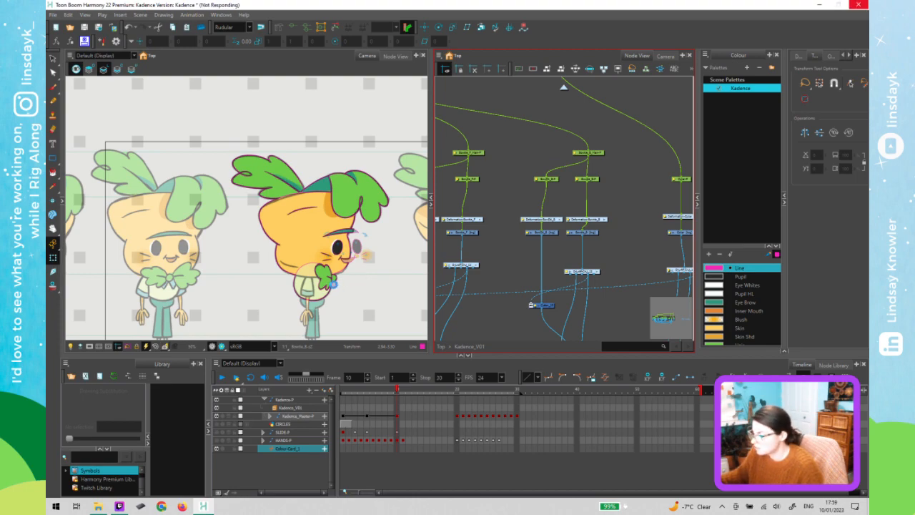
Locate the Collar nodes and add a backdrop around the collar's deformation and drawing nodes
{"action": "left_click", "coordinate": [334, 286]}
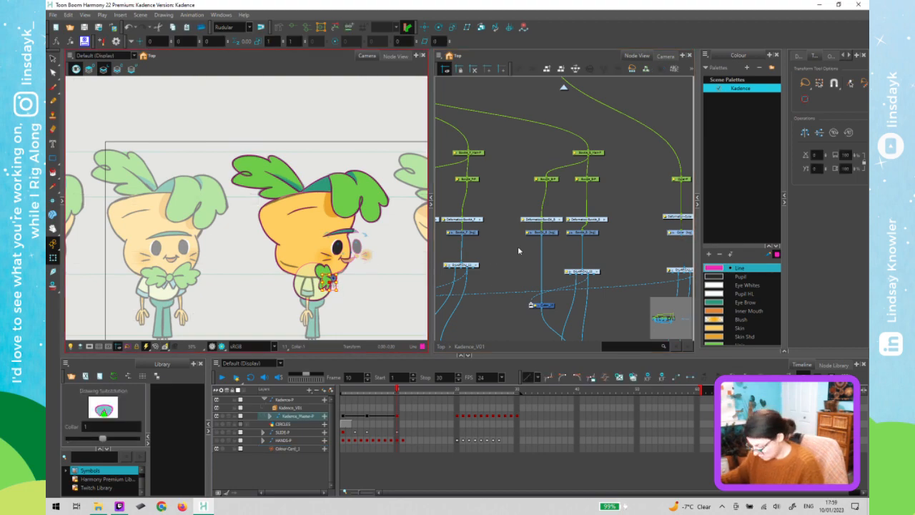
{"action": "left_click_drag", "start_coordinate": [647, 249], "coordinate": [530, 231]}
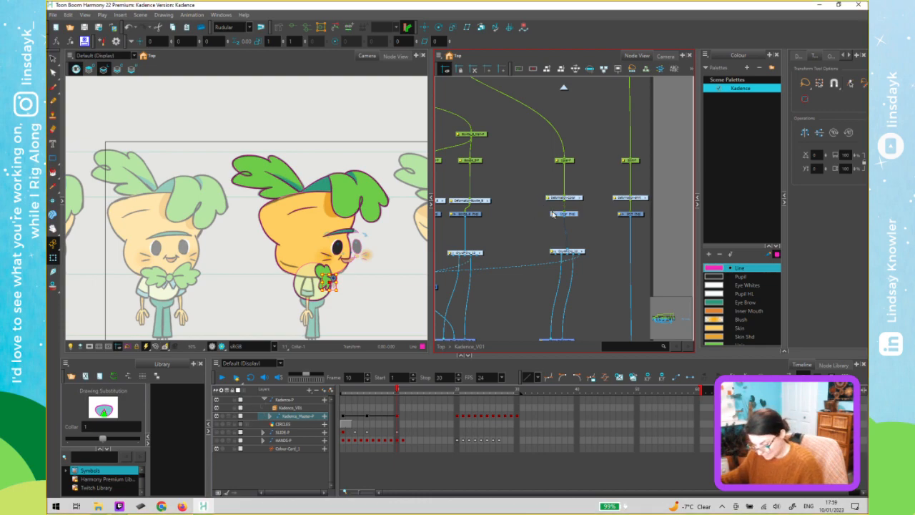
{"action": "key", "text": "super+shift+s"}
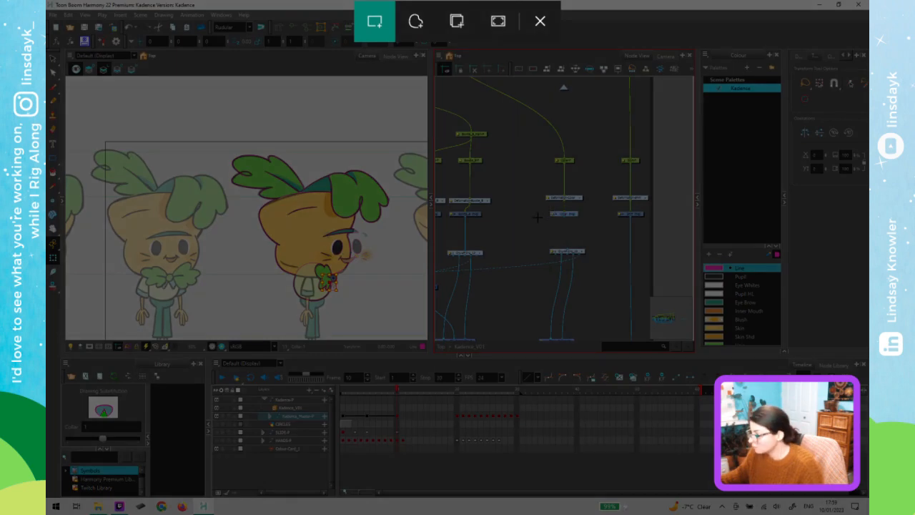
{"action": "key", "text": "Escape"}
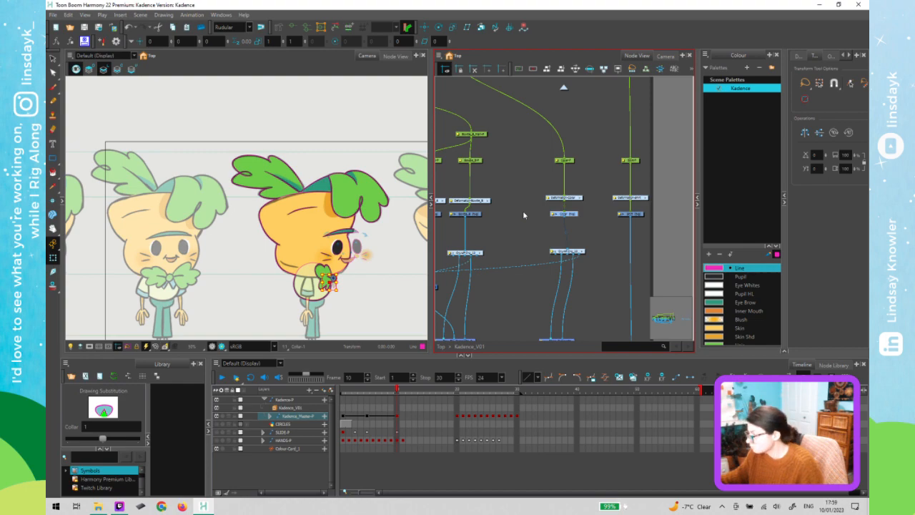
{"action": "left_click", "coordinate": [551, 208]}
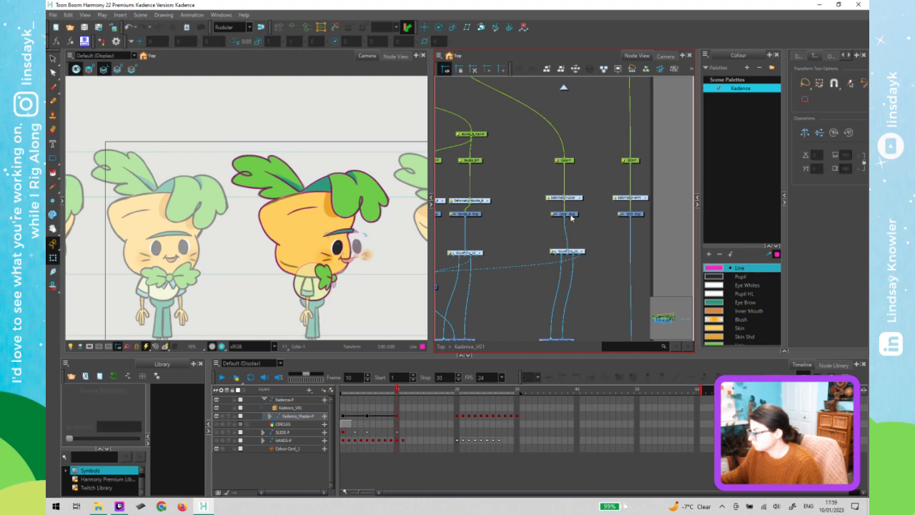
{"action": "left_click", "coordinate": [572, 215]}
{"action": "key", "text": "ctrl+b"}
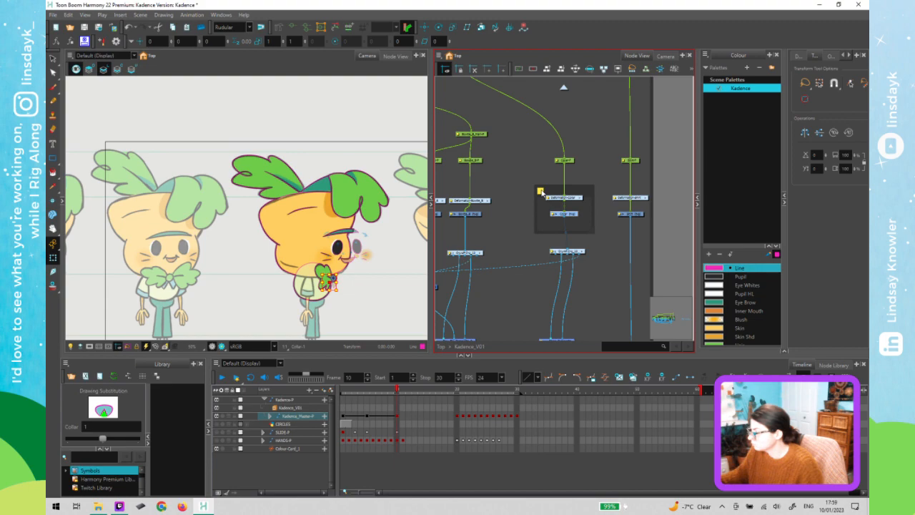
Colour the new collar backdrop bright pink and name it "PR VIEW"
{"action": "double_click", "coordinate": [542, 193]}
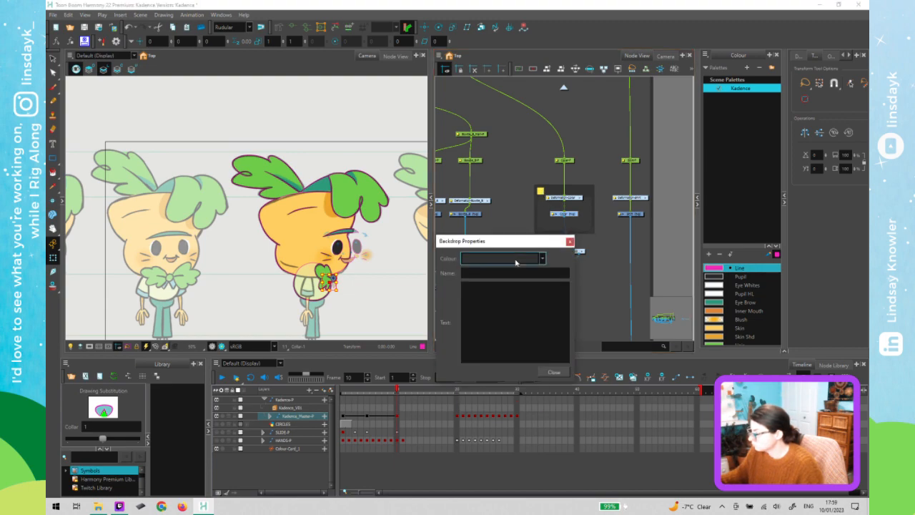
{"action": "left_click", "coordinate": [517, 258]}
{"action": "left_click", "coordinate": [530, 355]}
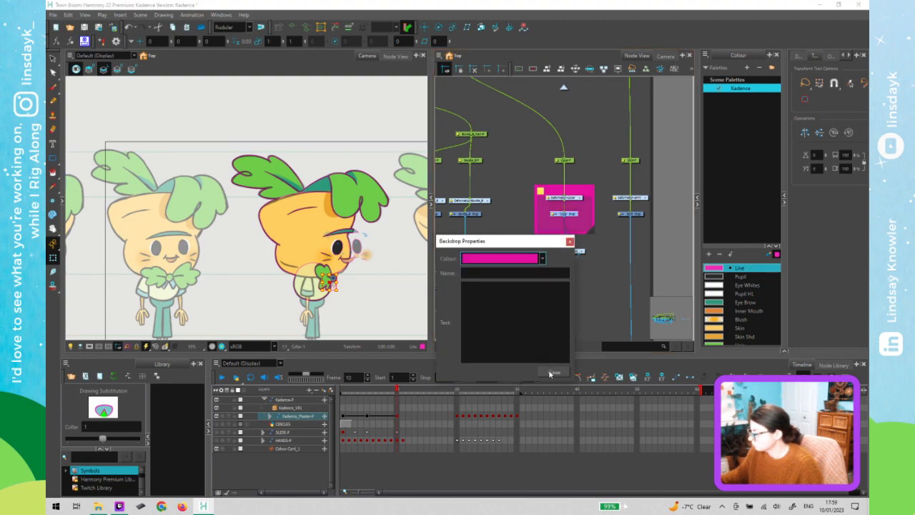
{"action": "left_click", "coordinate": [512, 273]}
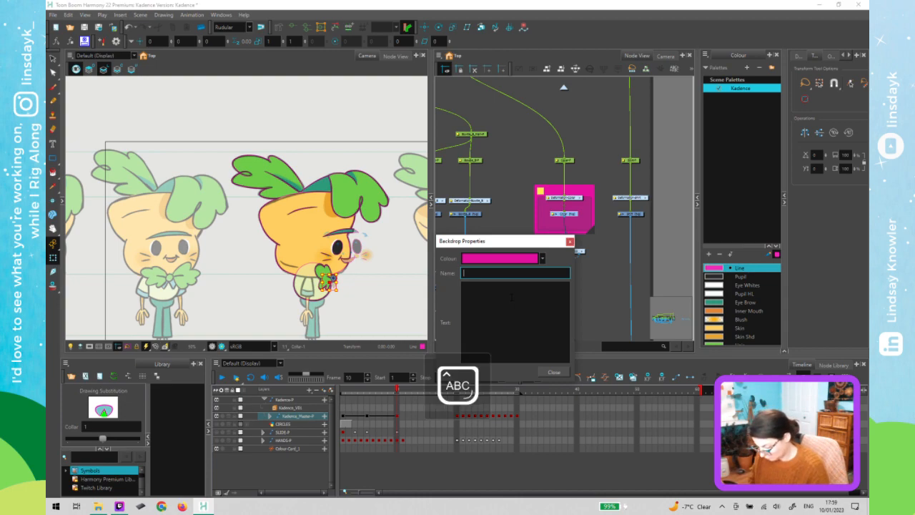
{"action": "type", "text": "RR VIEW"}
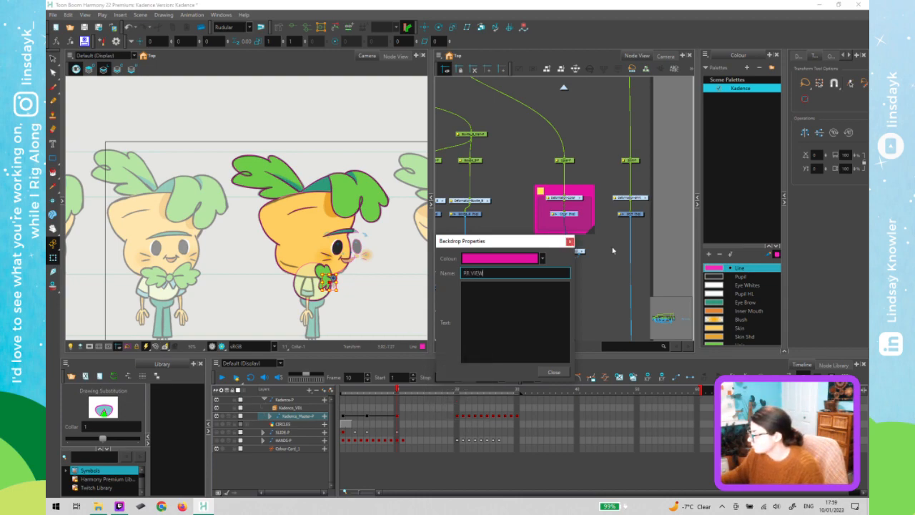
{"action": "key", "text": "Return"}
Select the Arms backdrop in the node network and enable all of its disabled nodes
{"action": "left_click", "coordinate": [632, 163]}
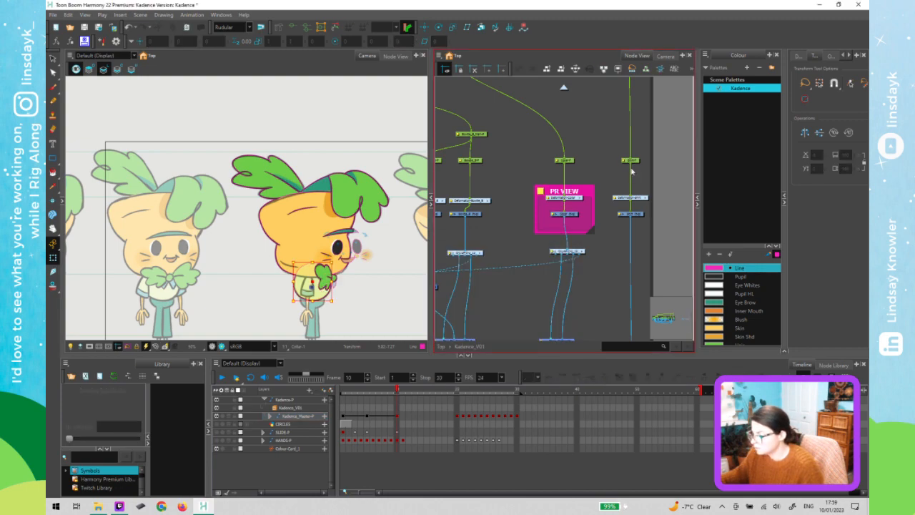
{"action": "scroll", "coordinate": [632, 171], "scroll_direction": "down", "scroll_amount": 2}
{"action": "left_click_drag", "start_coordinate": [664, 170], "coordinate": [450, 183]}
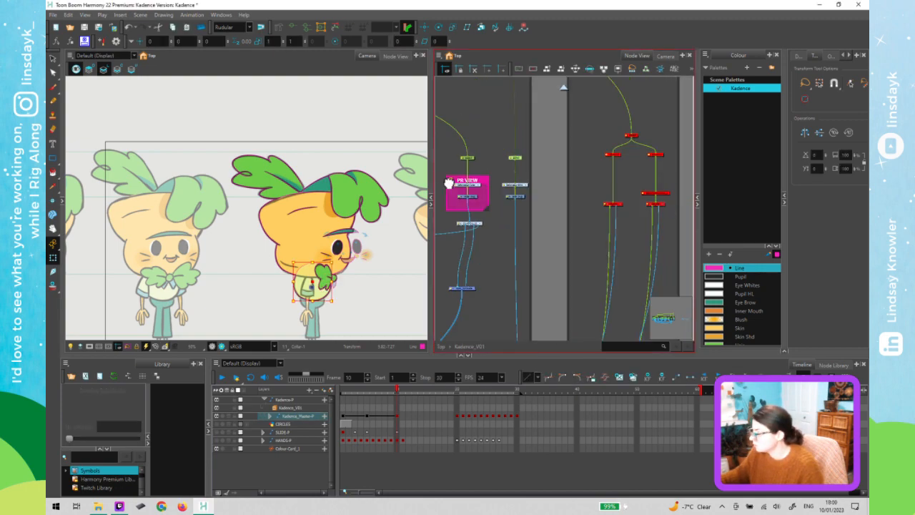
{"action": "left_click_drag", "start_coordinate": [561, 118], "coordinate": [531, 211]}
{"action": "left_click", "coordinate": [536, 131]}
{"action": "scroll", "coordinate": [527, 134], "scroll_direction": "down", "scroll_amount": 1}
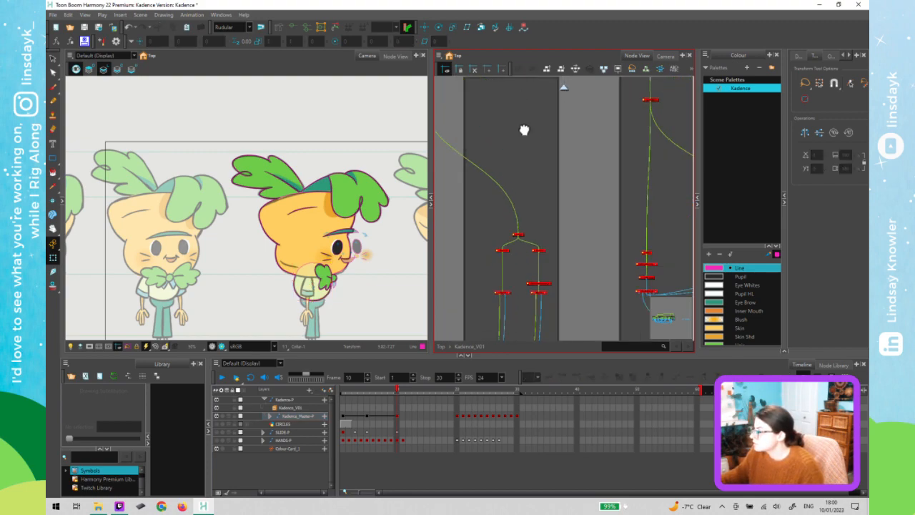
{"action": "left_click_drag", "start_coordinate": [532, 101], "coordinate": [532, 106]}
{"action": "left_click", "coordinate": [533, 98]}
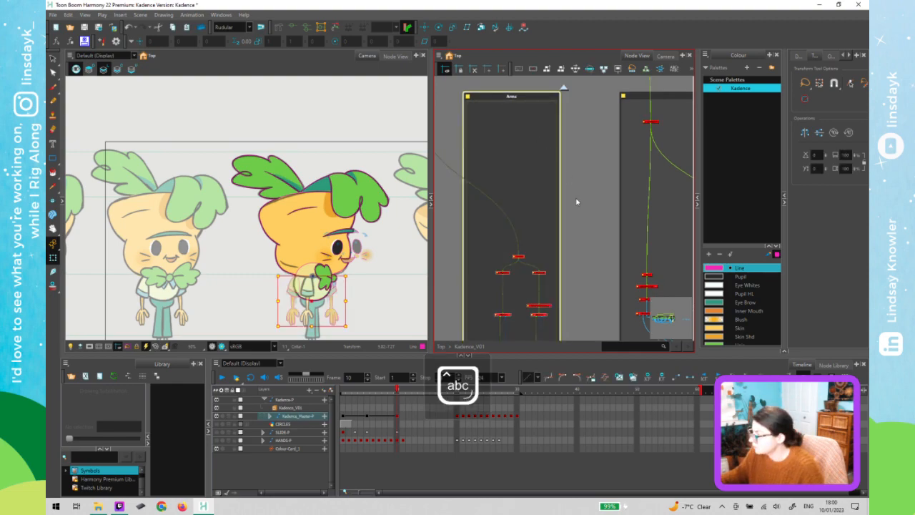
{"action": "key", "text": "a"}
{"action": "left_click", "coordinate": [549, 311]}
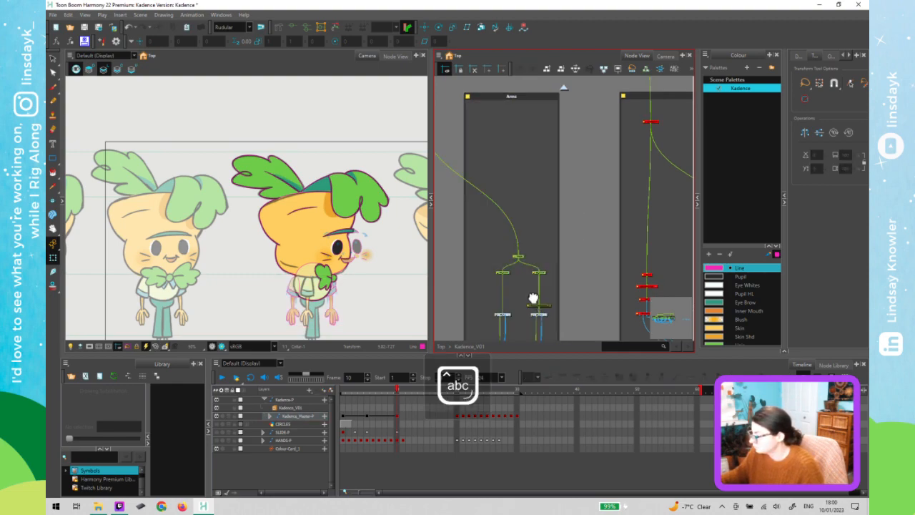
Select the peg driving the FR_Arm group and nudge the arm inward over the body to match the reference sketch
{"action": "left_click_drag", "start_coordinate": [534, 241], "coordinate": [520, 196]}
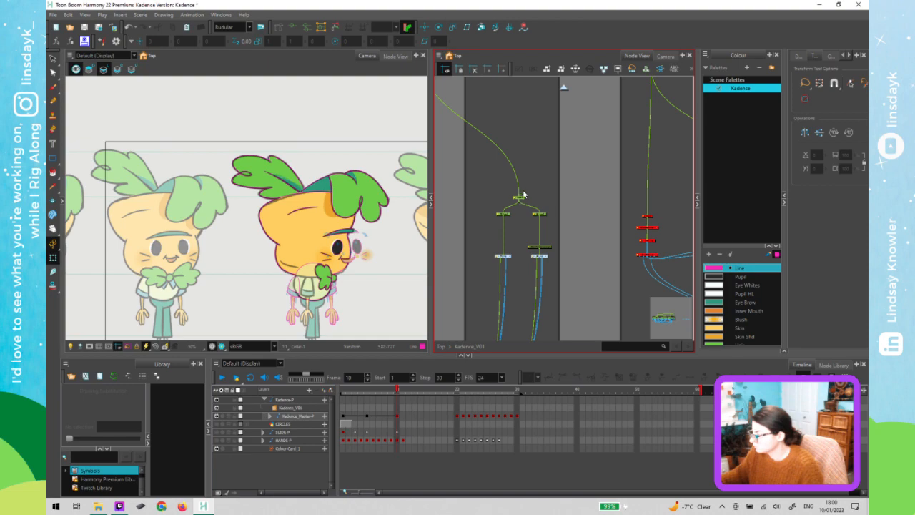
{"action": "left_click", "coordinate": [519, 197]}
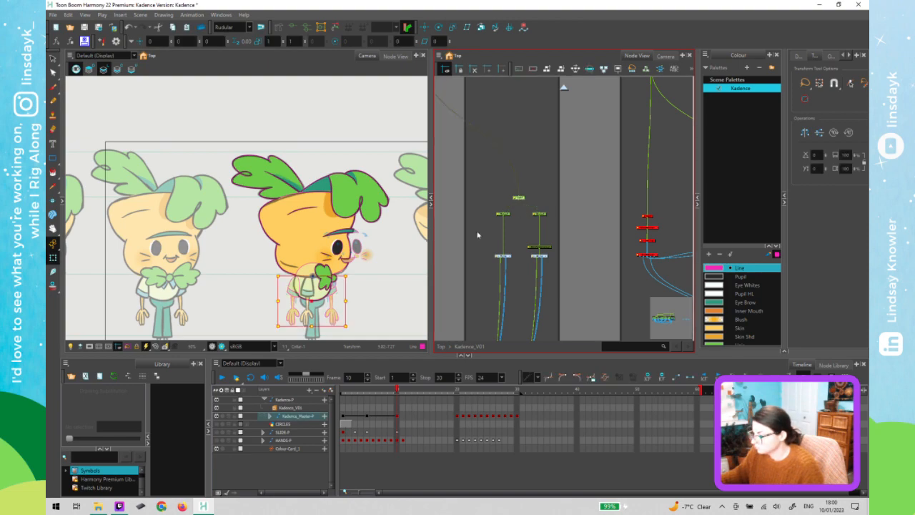
{"action": "left_click", "coordinate": [502, 213]}
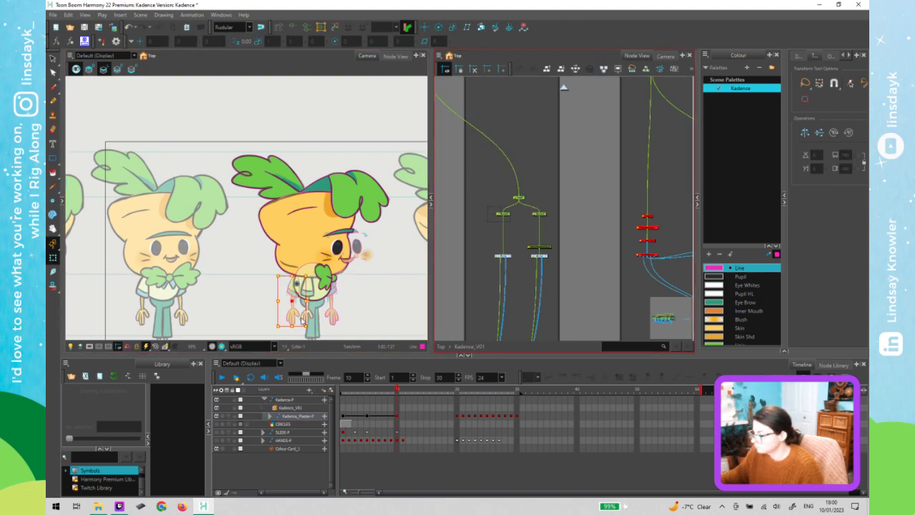
{"action": "scroll", "coordinate": [312, 298], "scroll_direction": "up", "scroll_amount": 2}
{"action": "left_click_drag", "start_coordinate": [313, 286], "coordinate": [314, 232]}
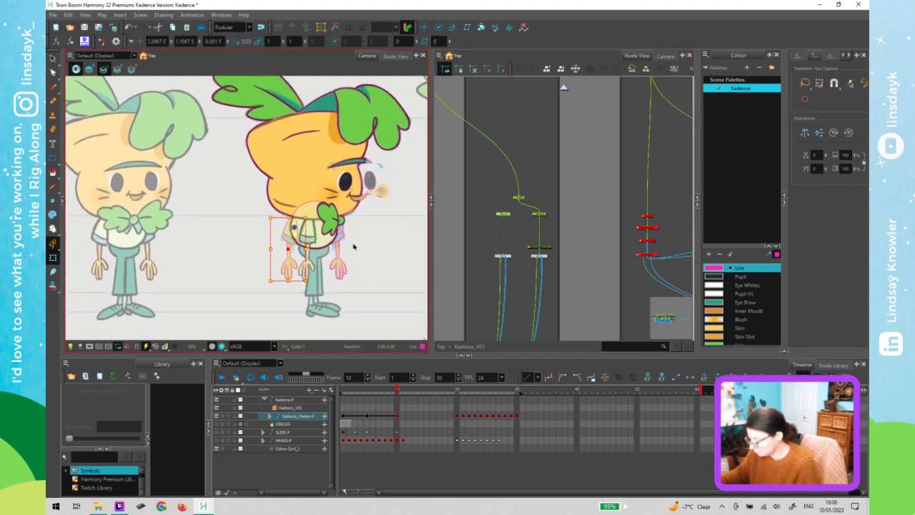
{"action": "key", "text": "Right"}
{"action": "key", "text": "Right"}
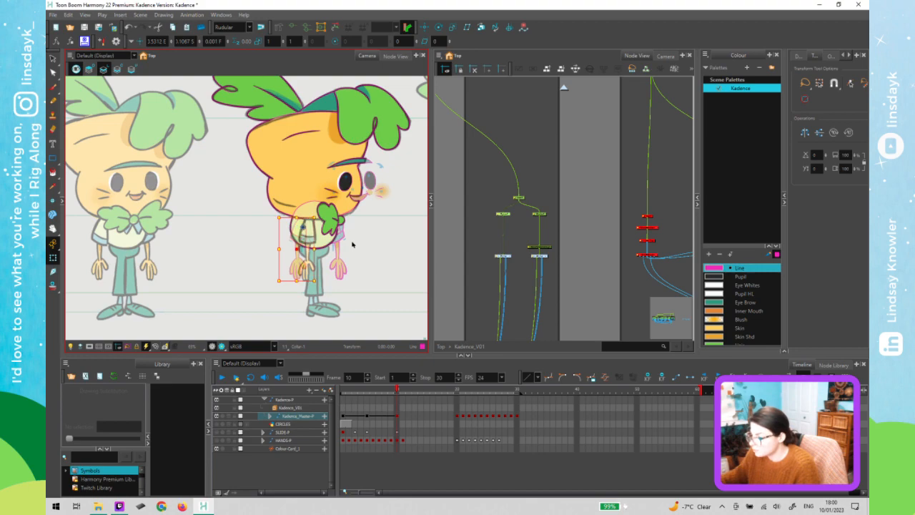
{"action": "key", "text": "Right"}
{"action": "key", "text": "Right"}
{"action": "key", "text": "Right"}
Nudge the FR arm slightly back toward the character's rear and rotate it 2.34 degrees to line up the hand
{"action": "scroll", "coordinate": [312, 232], "scroll_direction": "up", "scroll_amount": 3}
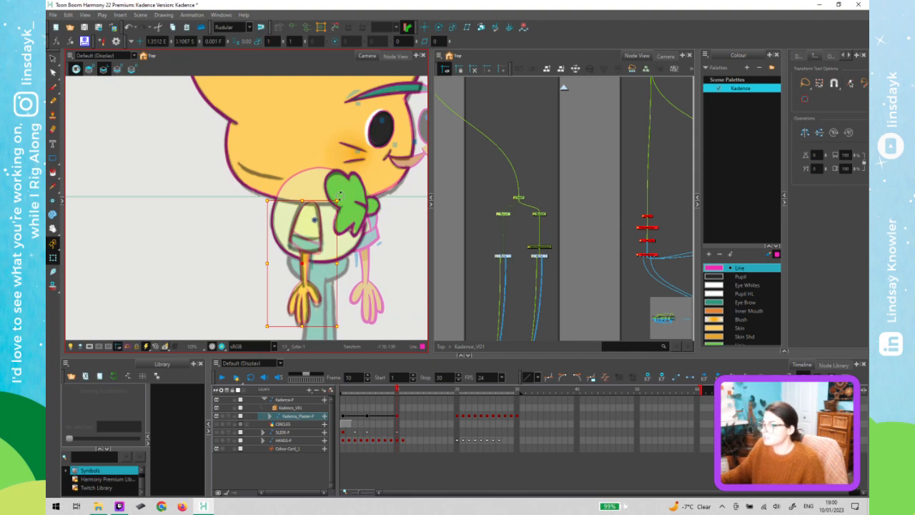
{"action": "left_click_drag", "start_coordinate": [350, 205], "coordinate": [329, 207]}
{"action": "key", "text": "ctrl+z"}
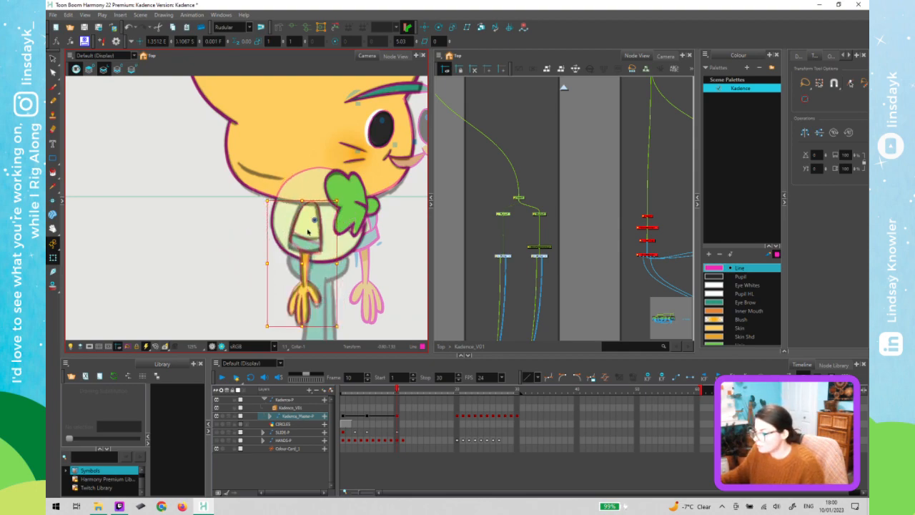
{"action": "key", "text": "Left"}
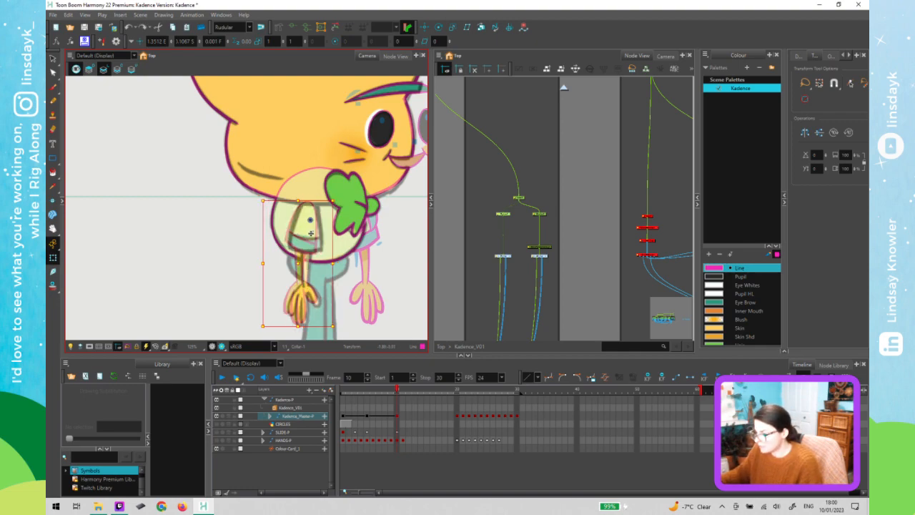
{"action": "key", "text": "Left"}
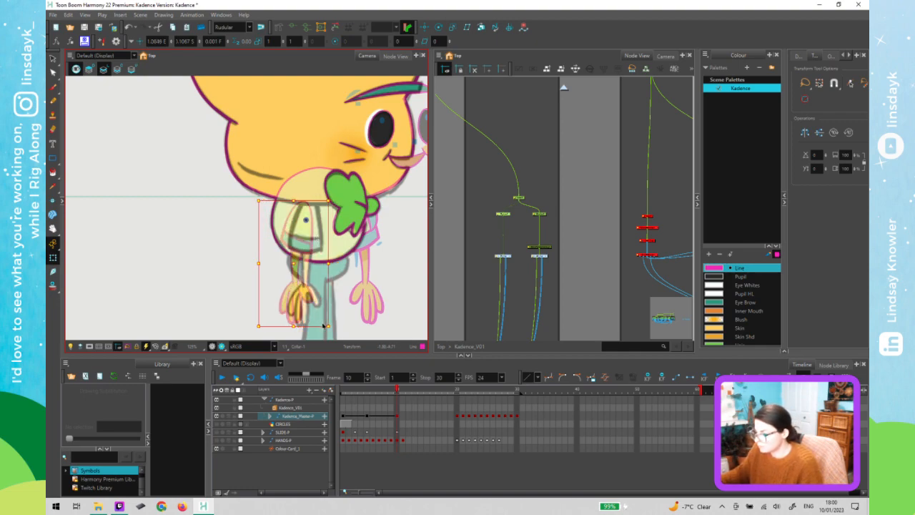
{"action": "left_click_drag", "start_coordinate": [344, 333], "coordinate": [335, 346]}
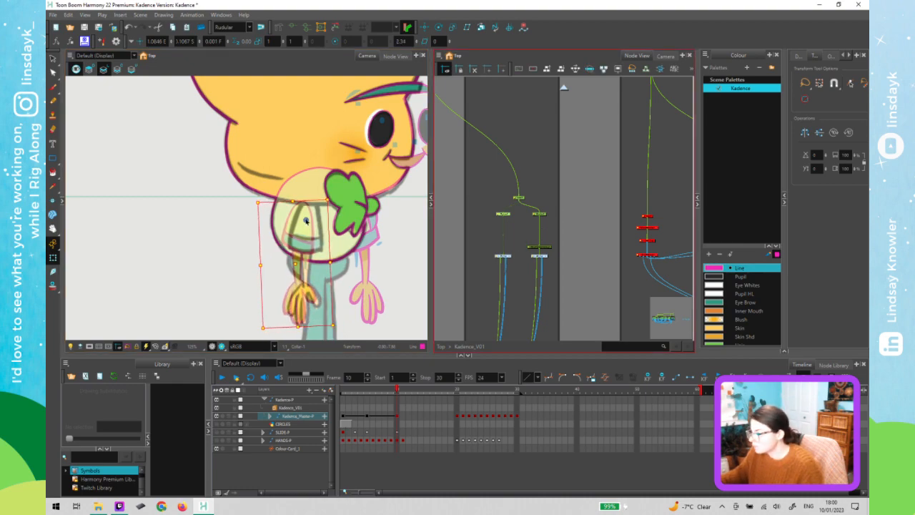
Open the FR_Arm group and examine which parts of the arm its master, upper-arm, lower-arm and hand pegs control
{"action": "left_click", "coordinate": [510, 258]}
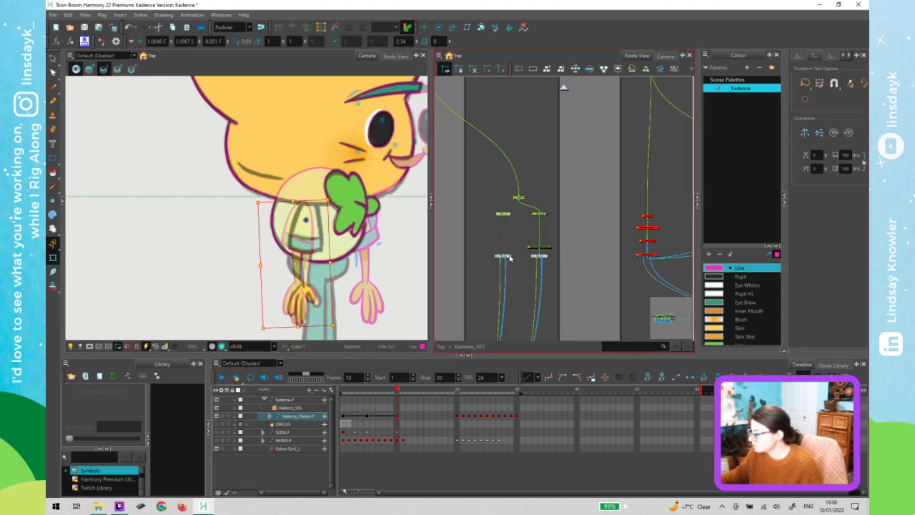
{"action": "left_click", "coordinate": [510, 257]}
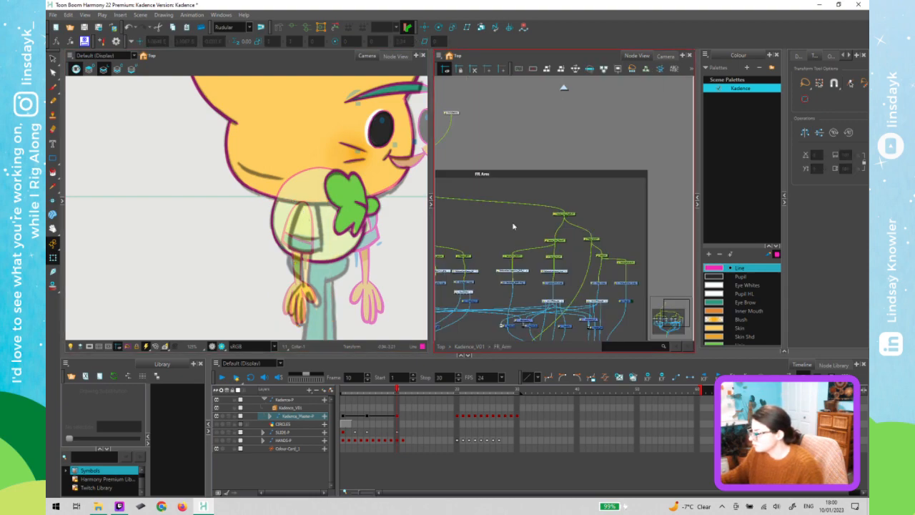
{"action": "left_click_drag", "start_coordinate": [496, 230], "coordinate": [546, 217]}
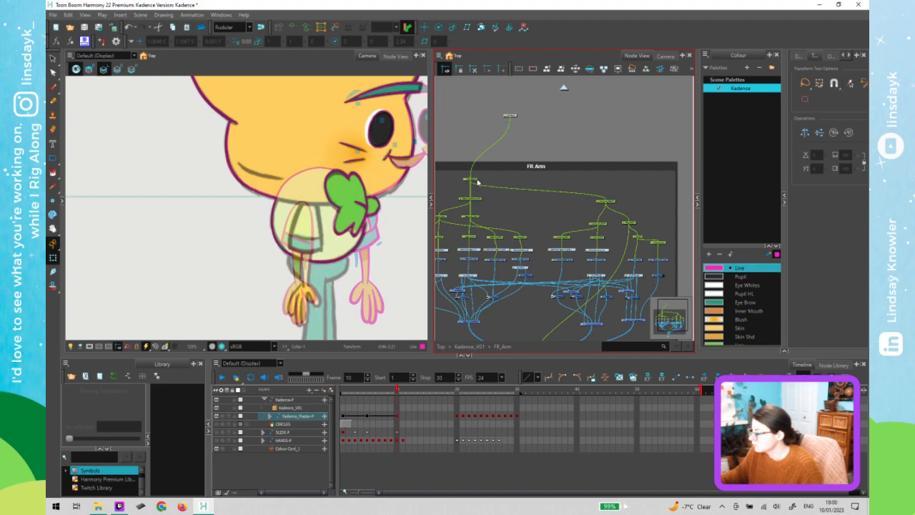
{"action": "left_click", "coordinate": [478, 197]}
{"action": "left_click", "coordinate": [476, 213]}
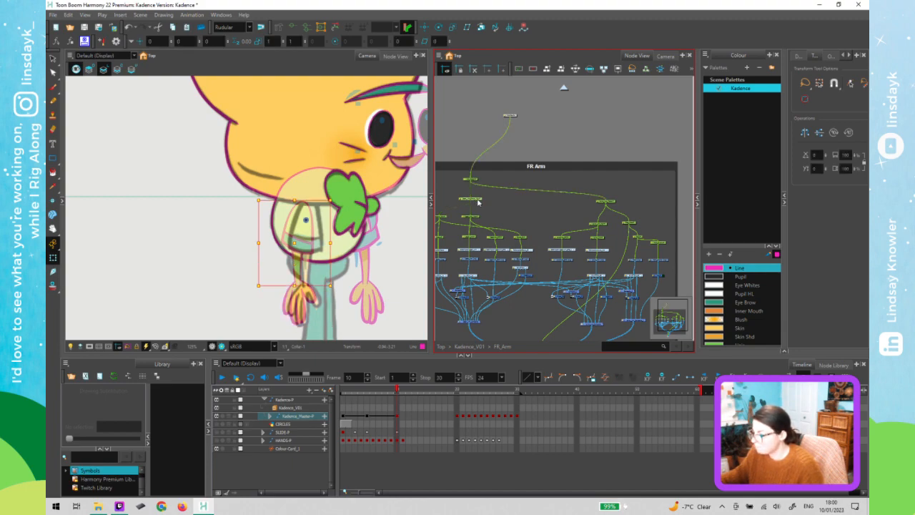
{"action": "left_click", "coordinate": [445, 219]}
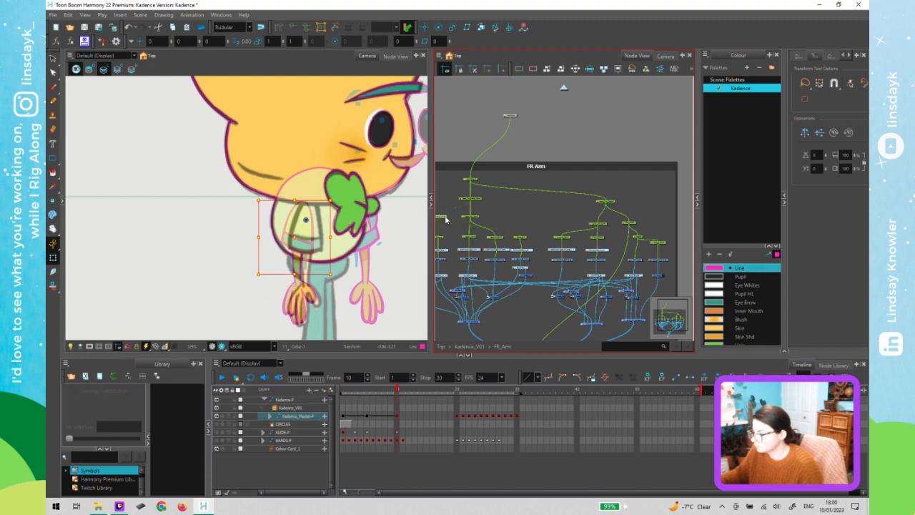
{"action": "left_click", "coordinate": [472, 216]}
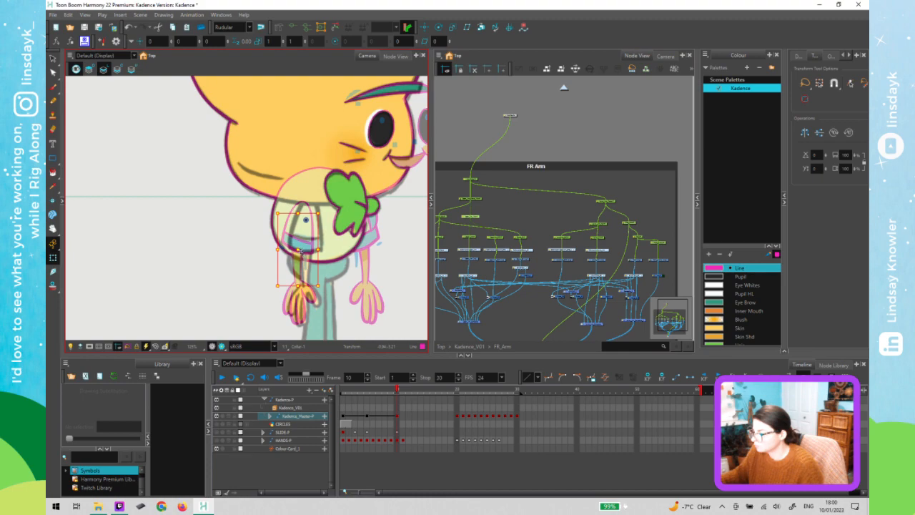
{"action": "left_click", "coordinate": [481, 184]}
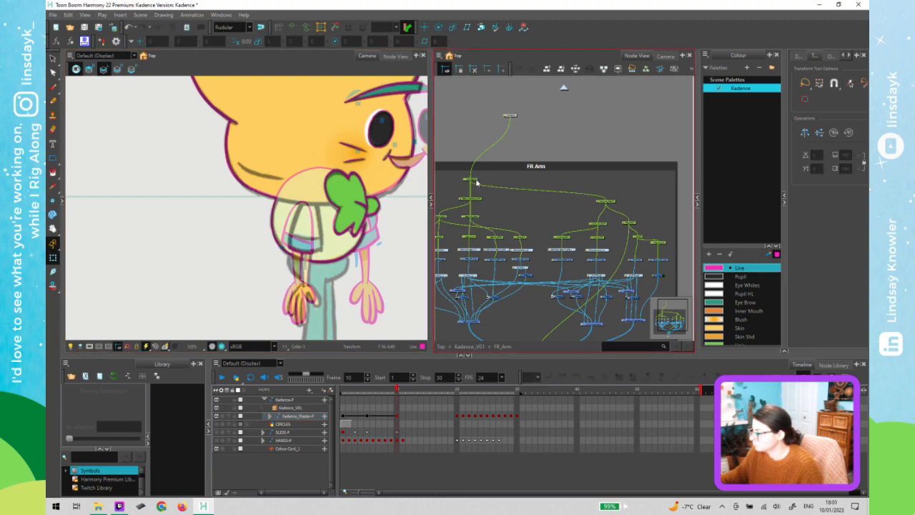
{"action": "left_click", "coordinate": [473, 180]}
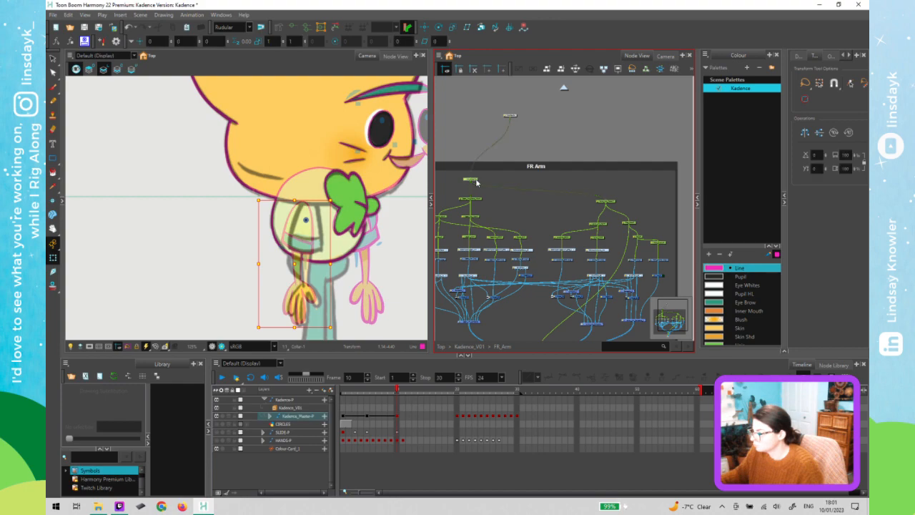
{"action": "left_click", "coordinate": [611, 205]}
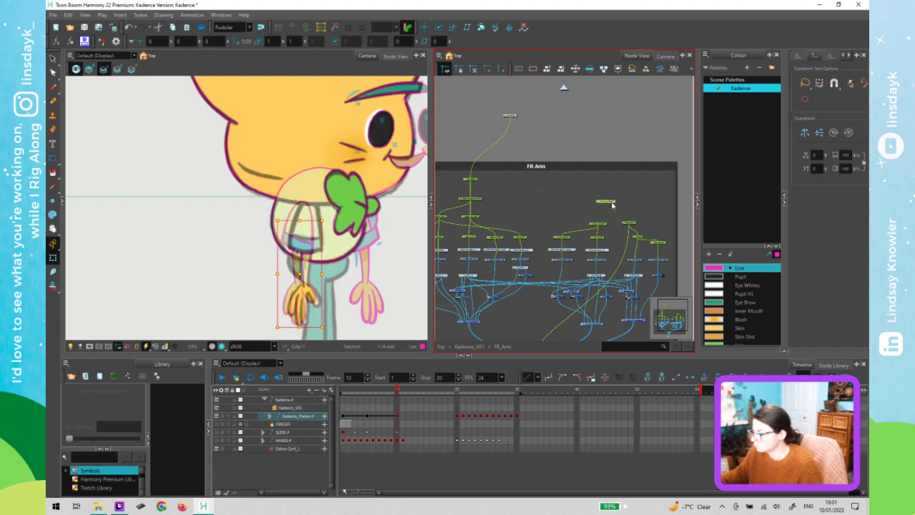
Try to shift the FR upper arm toward the character's front using its own peg inside the group
{"action": "left_click", "coordinate": [475, 181]}
{"action": "left_click_drag", "start_coordinate": [491, 206], "coordinate": [543, 198]}
{"action": "left_click", "coordinate": [498, 210]}
{"action": "left_click", "coordinate": [321, 253]}
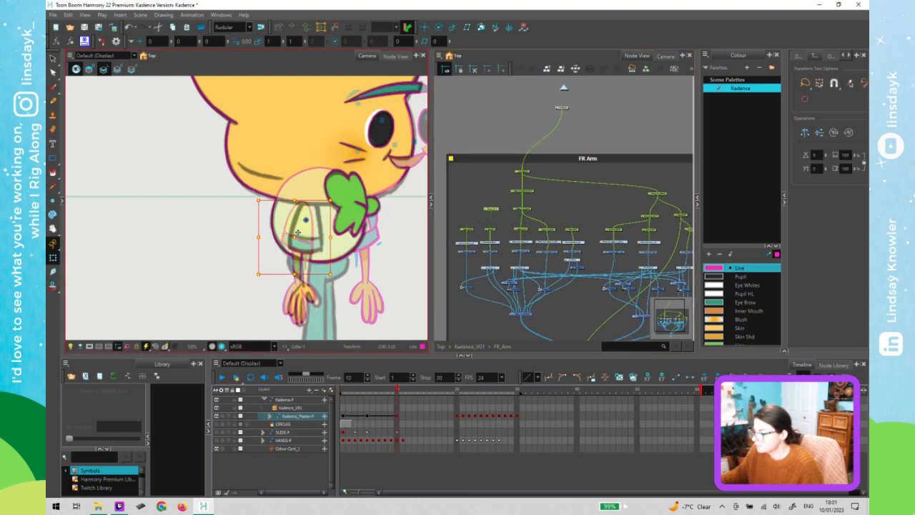
{"action": "mouse_move", "coordinate": [295, 233]}
{"action": "left_mouse_down"}
{"action": "mouse_move", "coordinate": [286, 229]}
{"action": "mouse_move", "coordinate": [324, 224]}
{"action": "mouse_move", "coordinate": [311, 227]}
{"action": "left_mouse_up"}
Compare the areas driven by the arm peg below the FR_Arm master and by the hand peg
{"action": "left_click", "coordinate": [532, 198]}
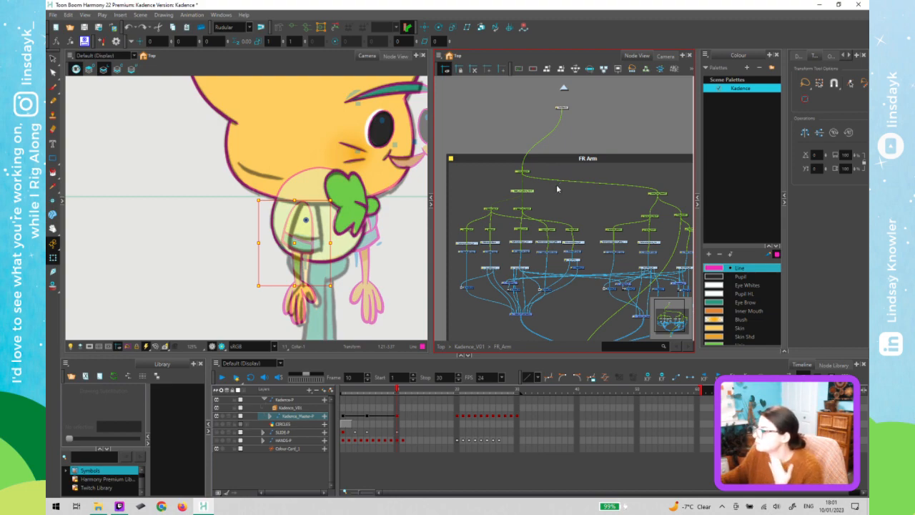
{"action": "left_click", "coordinate": [525, 182]}
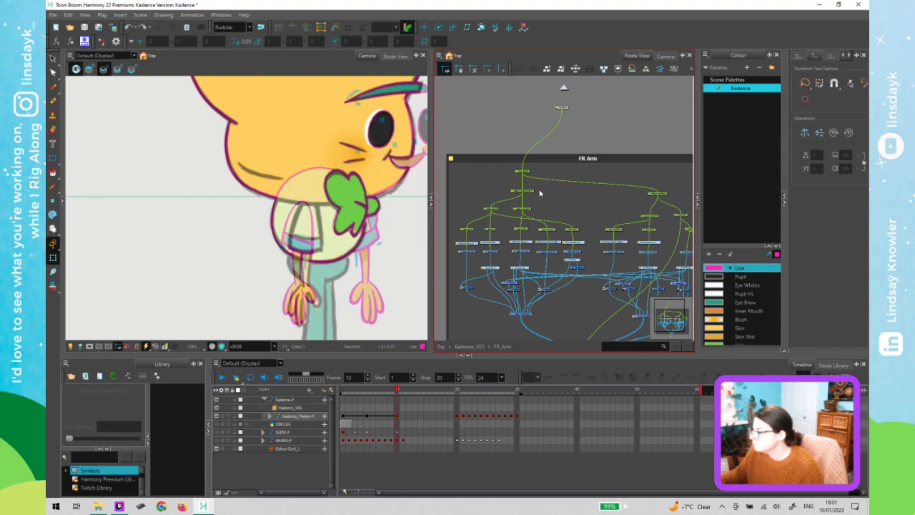
{"action": "left_click", "coordinate": [527, 202]}
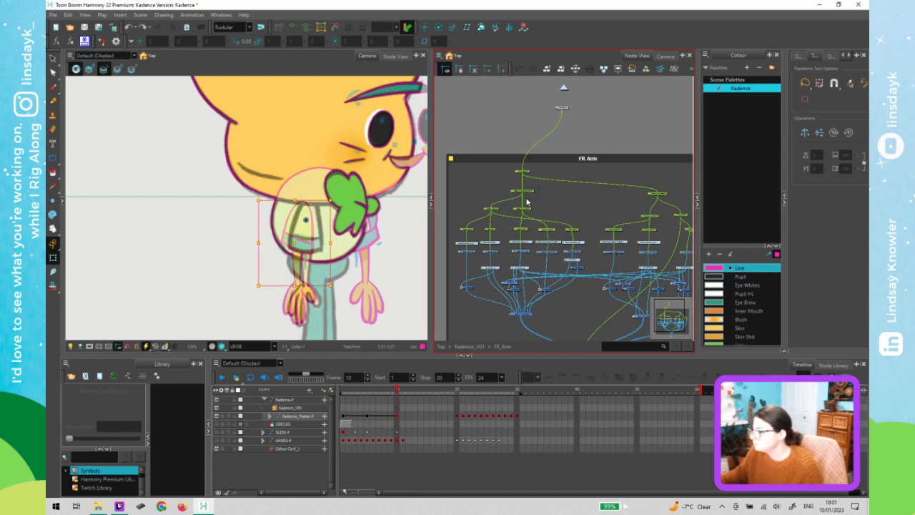
{"action": "left_click", "coordinate": [506, 200]}
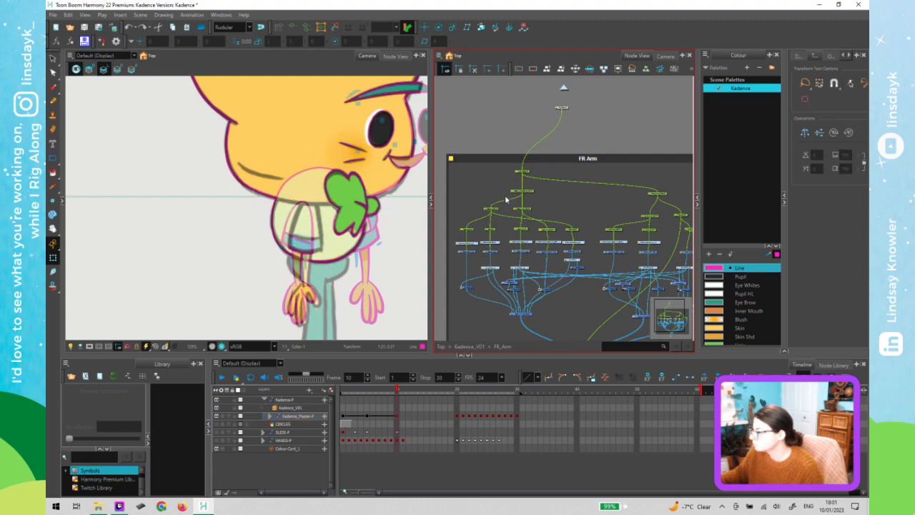
{"action": "left_click_drag", "start_coordinate": [544, 188], "coordinate": [506, 200]}
{"action": "mouse_move", "coordinate": [336, 294]}
{"action": "left_mouse_down"}
{"action": "mouse_move", "coordinate": [322, 300]}
{"action": "mouse_move", "coordinate": [342, 305]}
{"action": "left_mouse_up"}
{"action": "left_click", "coordinate": [665, 195]}
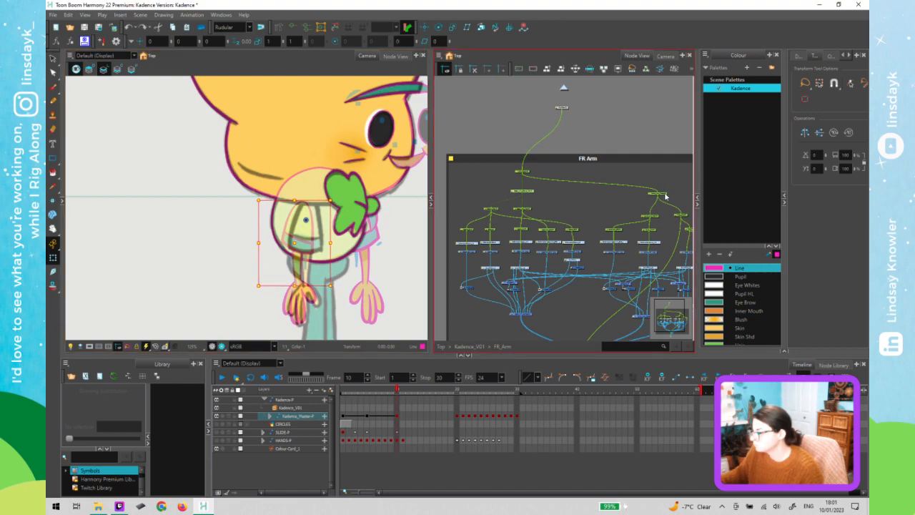
{"action": "key", "text": "shift+b"}
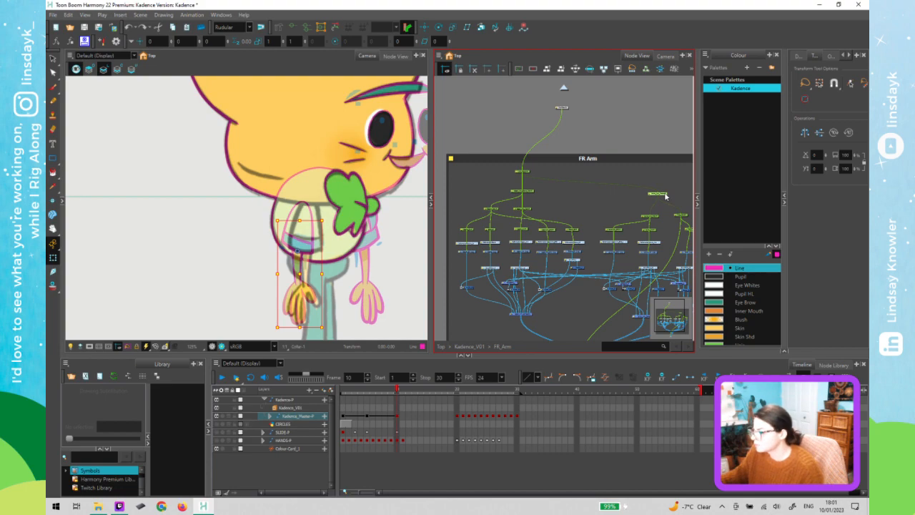
Return to the Kadence_V01 network and frame both arm groups and the node above them with a bright pink backdrop
{"action": "left_click", "coordinate": [615, 197]}
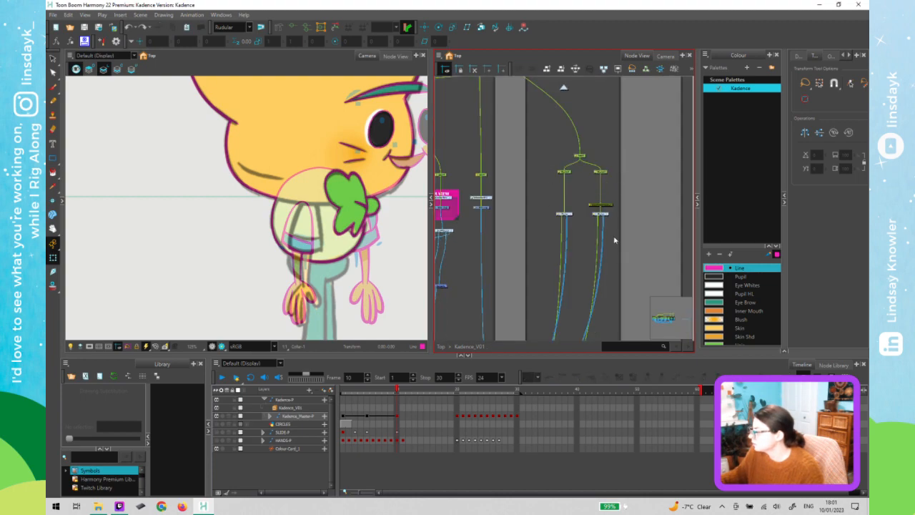
{"action": "left_click_drag", "start_coordinate": [549, 197], "coordinate": [615, 239]}
{"action": "key", "text": "ctrl+b"}
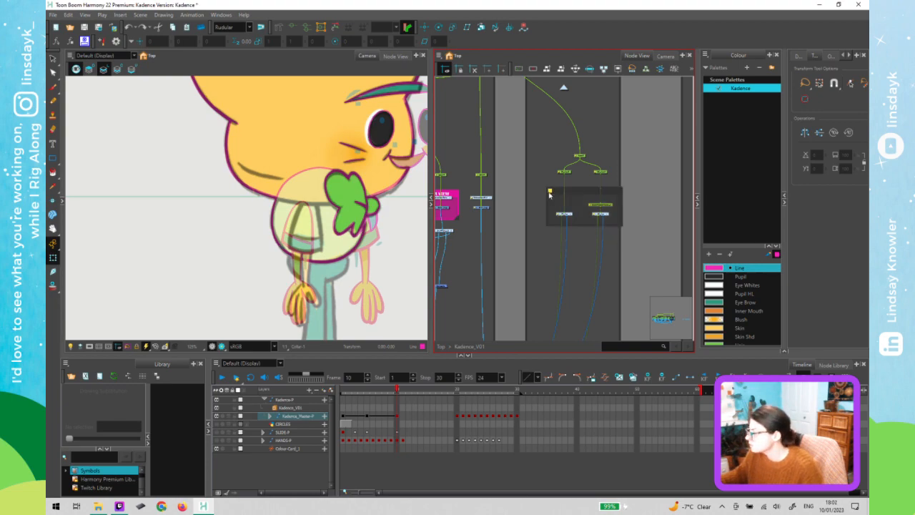
{"action": "double_click", "coordinate": [551, 193]}
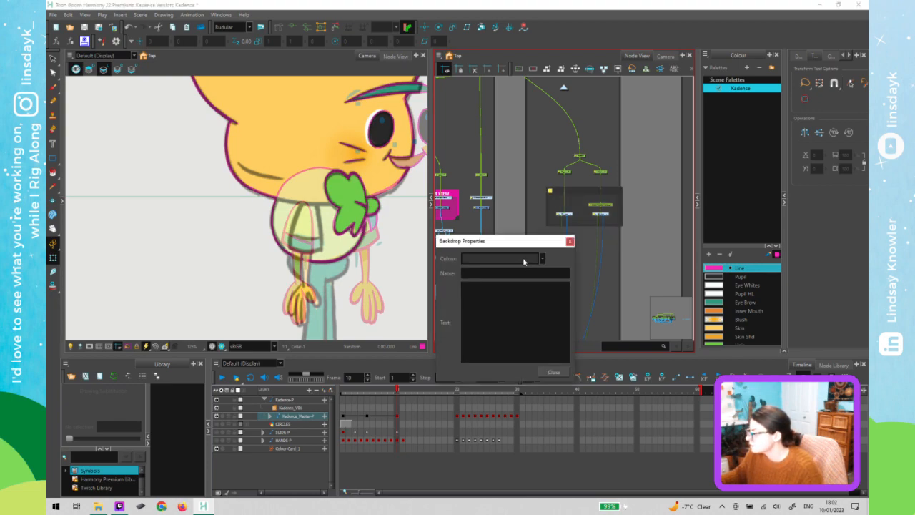
{"action": "left_click", "coordinate": [522, 260]}
{"action": "left_click", "coordinate": [515, 376]}
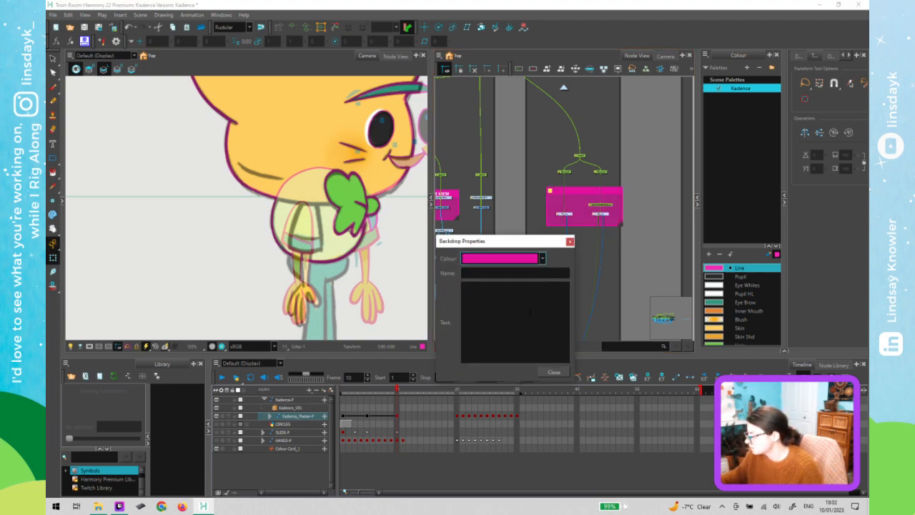
{"action": "left_click", "coordinate": [525, 276]}
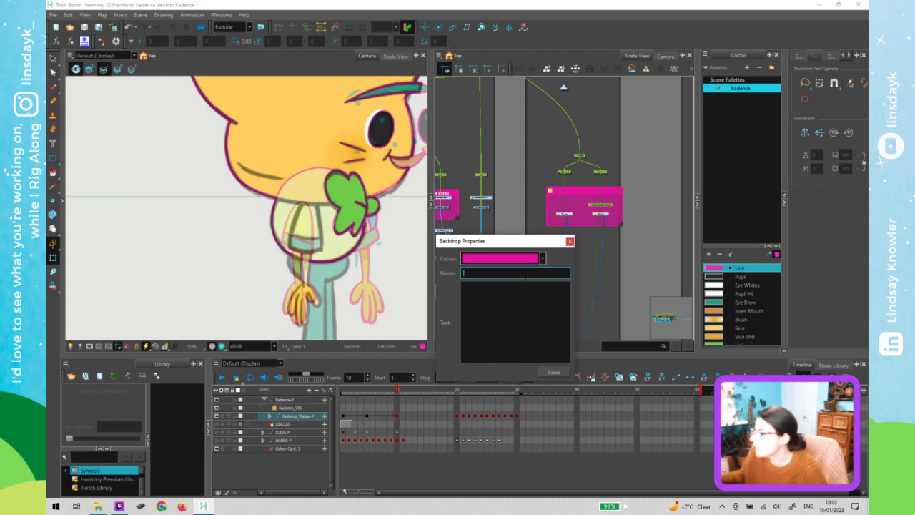
{"action": "left_click", "coordinate": [570, 242]}
Reopen the FR_Arm group and try to nudge the lower arm toward the character's front using its peg
{"action": "left_click", "coordinate": [572, 214]}
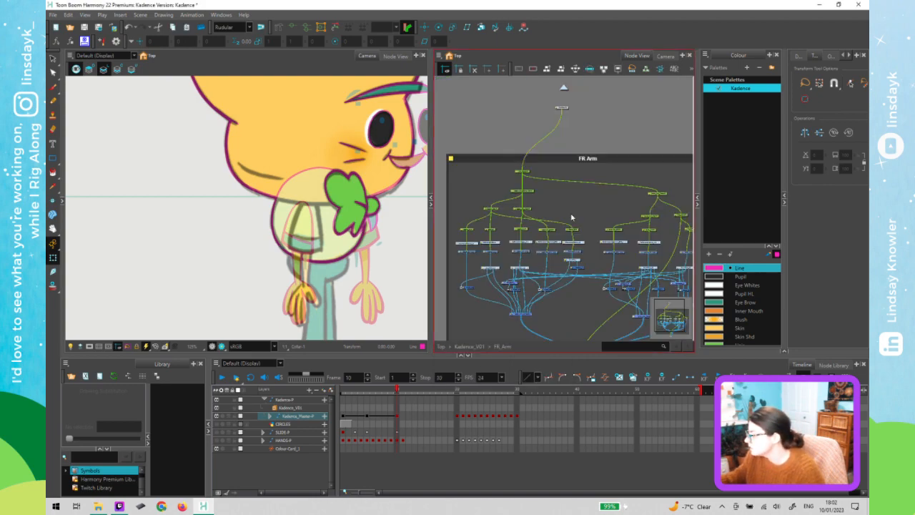
{"action": "left_click", "coordinate": [295, 266]}
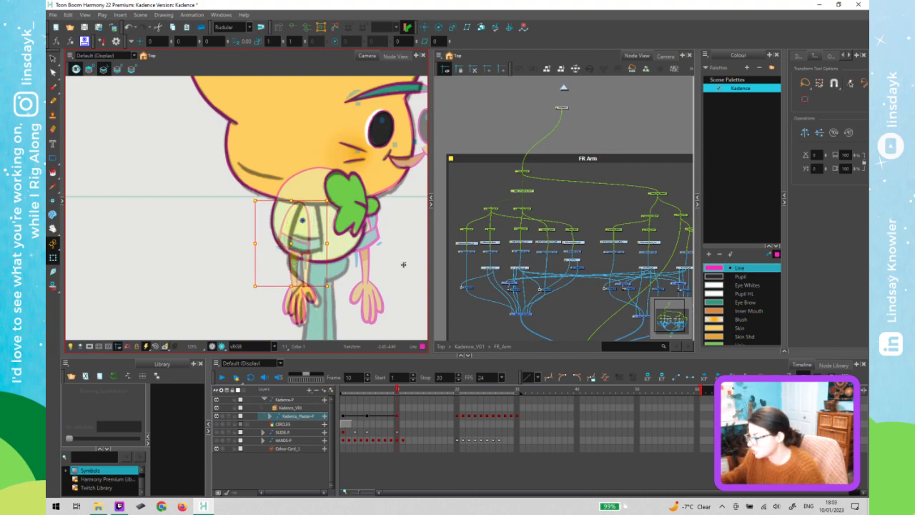
{"action": "left_click", "coordinate": [521, 217]}
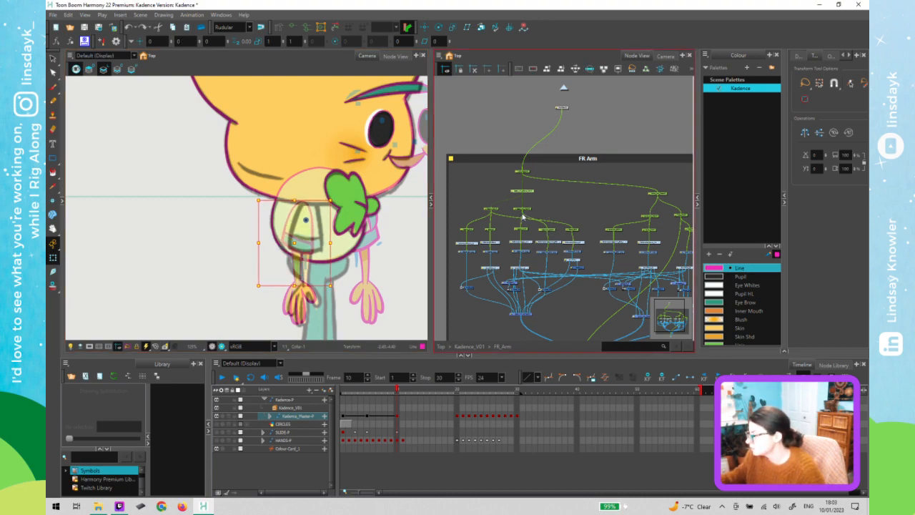
{"action": "left_click", "coordinate": [297, 254]}
{"action": "left_click_drag", "start_coordinate": [299, 252], "coordinate": [304, 250]}
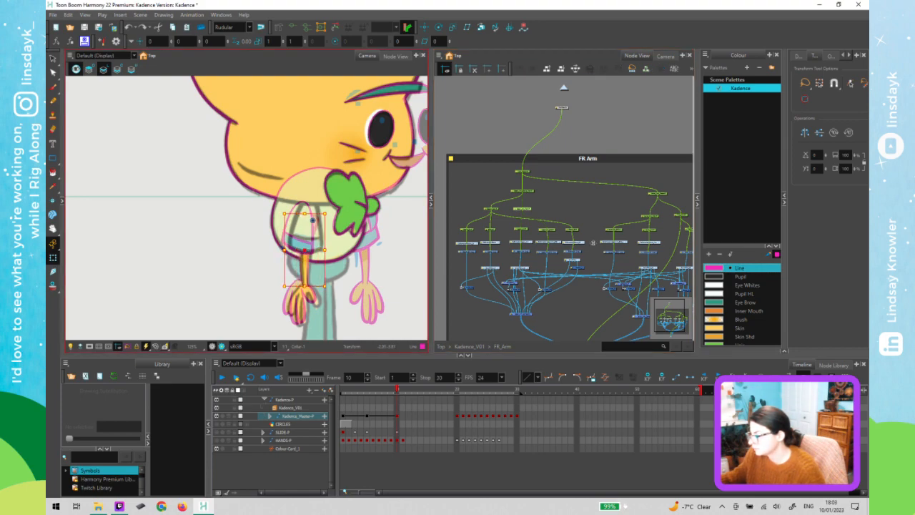
Try to move the FR hand toward the character's rear using its own peg
{"action": "left_click", "coordinate": [663, 190]}
{"action": "left_click", "coordinate": [302, 272]}
{"action": "left_click_drag", "start_coordinate": [299, 274], "coordinate": [289, 275]}
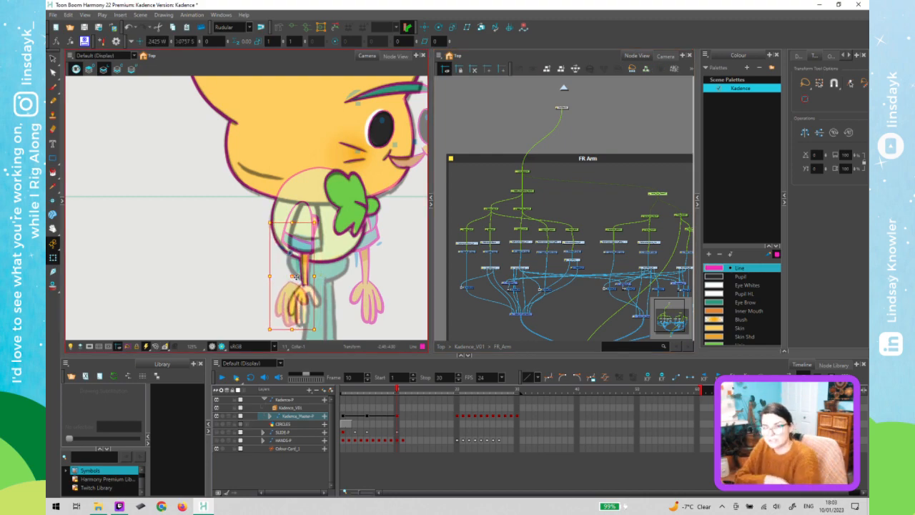
Check the Lower_Arm drawing substitutions on the FR arm, and undo the separate hand and lower-arm moves
{"action": "left_click", "coordinate": [653, 254]}
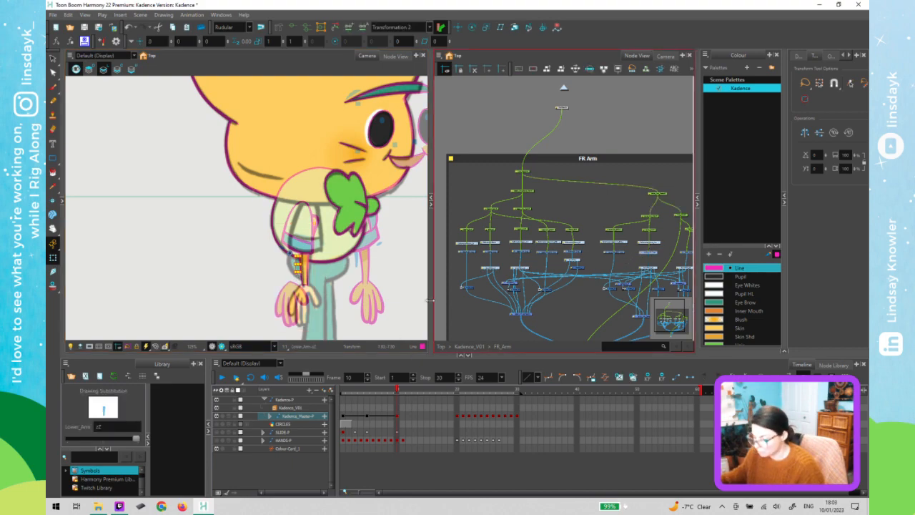
{"action": "left_click", "coordinate": [104, 439]}
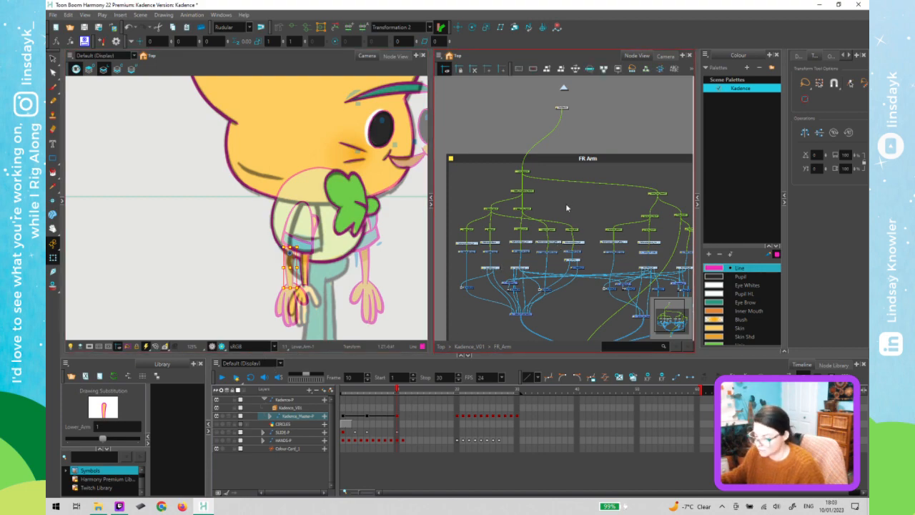
{"action": "key", "text": "bracketright"}
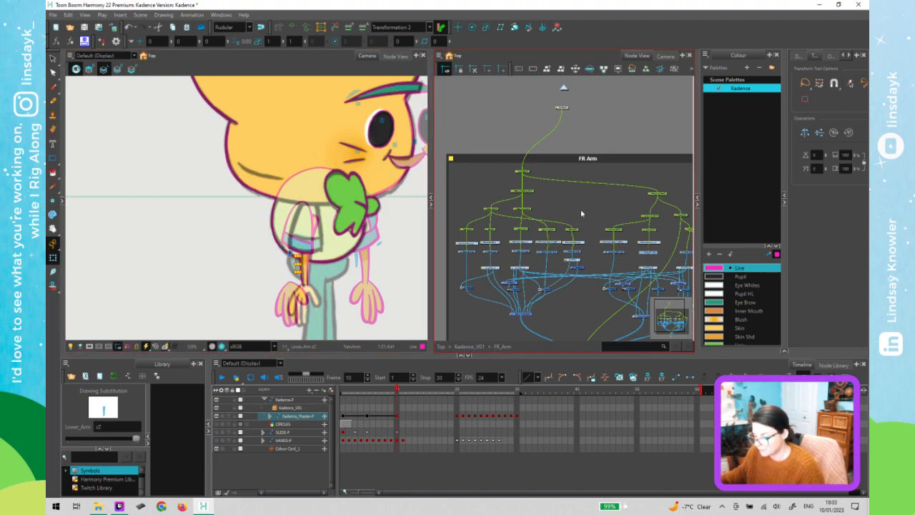
{"action": "left_click", "coordinate": [595, 213]}
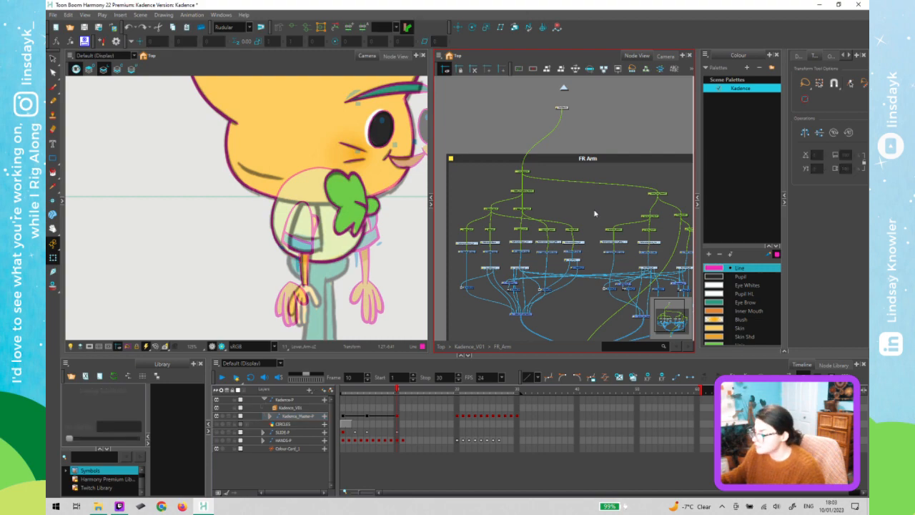
{"action": "key", "text": "ctrl+z"}
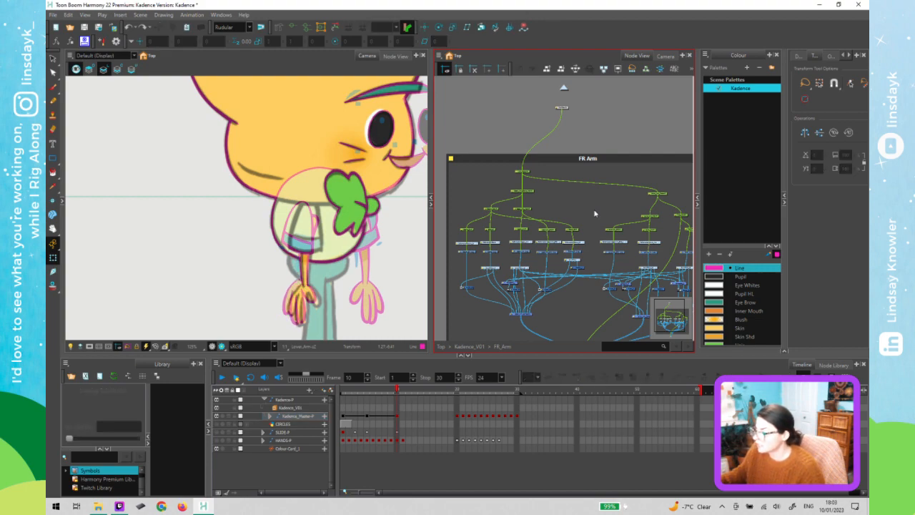
{"action": "key", "text": "ctrl+z"}
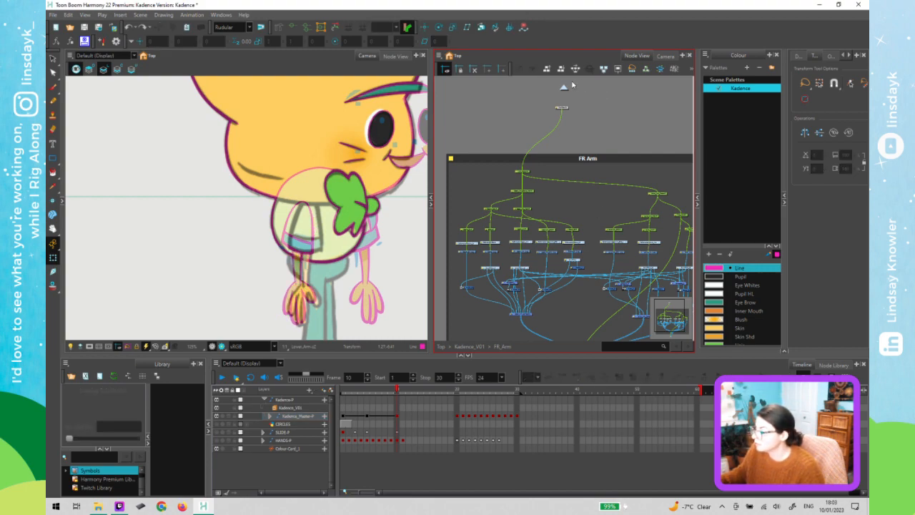
Leave the FR_Arm group and move the far-side arm backward under the body, close to the FR arm
{"action": "left_click", "coordinate": [564, 88]}
{"action": "left_click", "coordinate": [350, 255]}
{"action": "left_click_drag", "start_coordinate": [372, 267], "coordinate": [333, 265]}
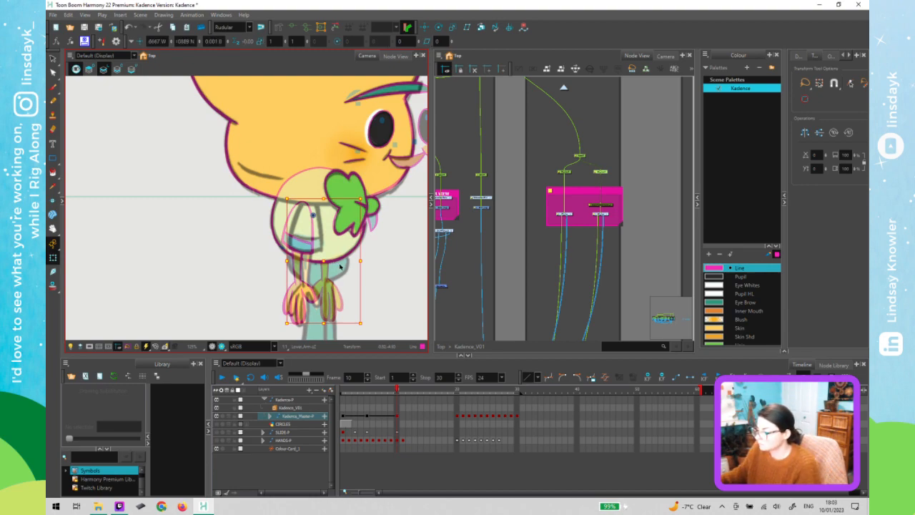
Name the pink backdrop around the arm nodes "Fix arm hieracy"
{"action": "left_click", "coordinate": [553, 268]}
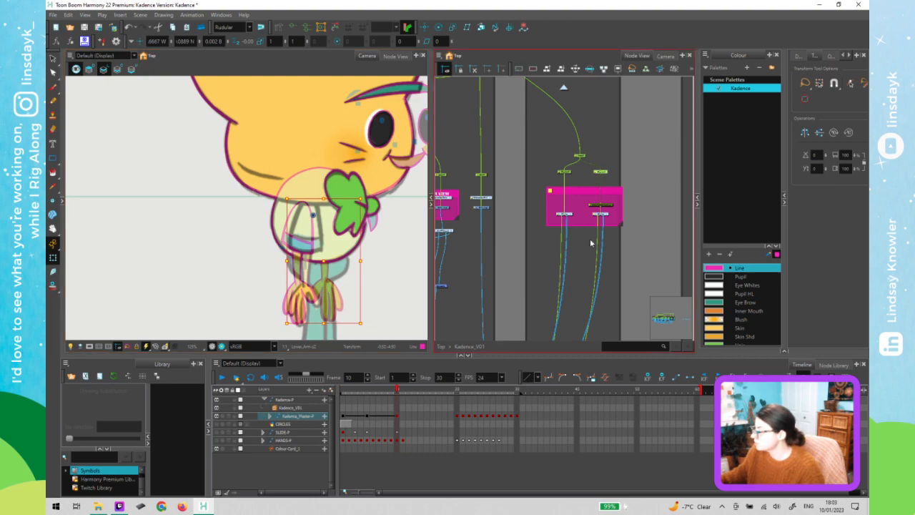
{"action": "double_click", "coordinate": [550, 195]}
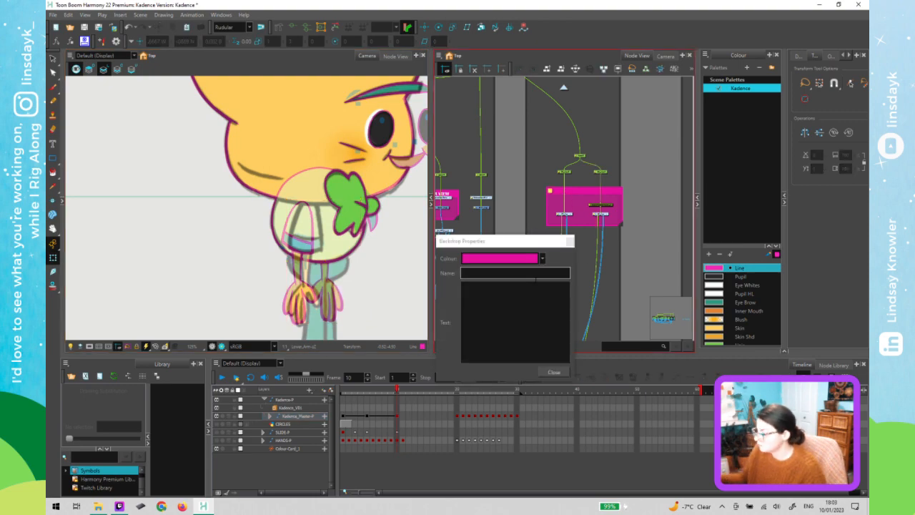
{"action": "type", "text": "Fix a"}
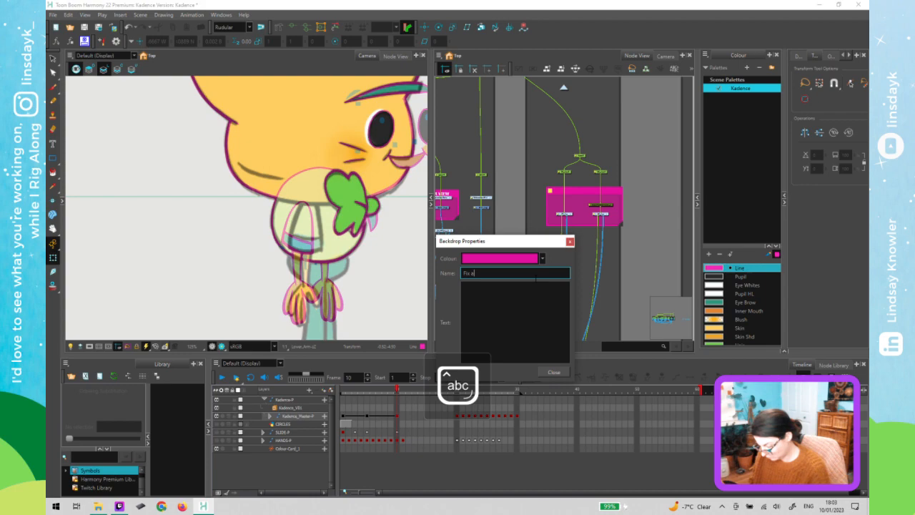
{"action": "type", "text": "rm hieracy"}
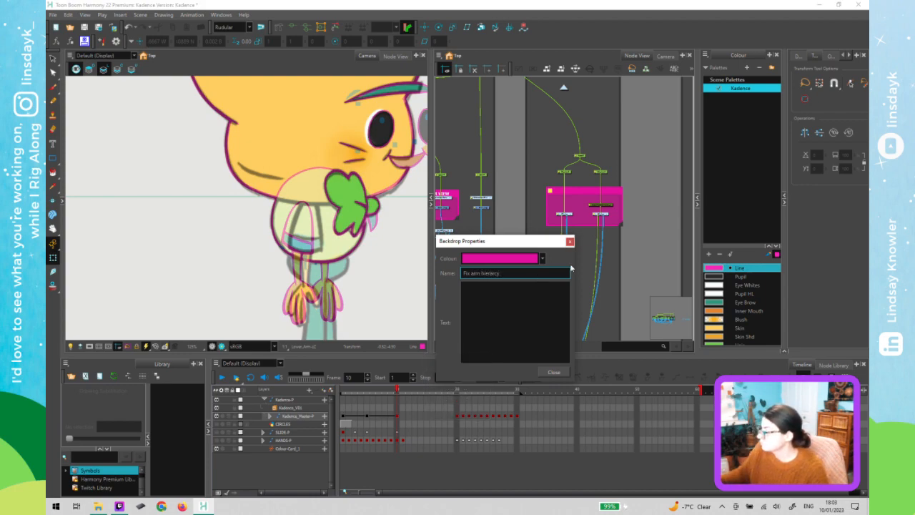
{"action": "left_click", "coordinate": [570, 243]}
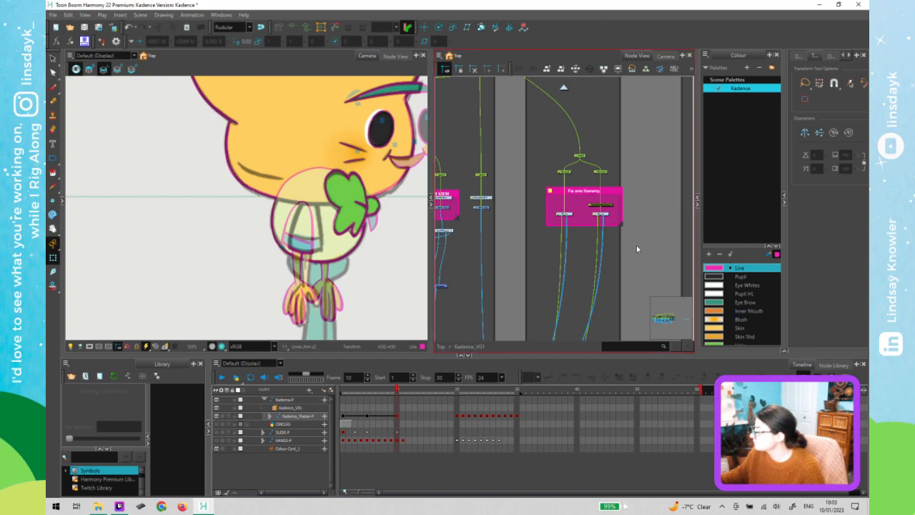
Leave the Kadence_V01 group and add a backdrop named "Fix Arm Heirarcy" around the Kadence-P and Kadence_V01 nodes
{"action": "scroll", "coordinate": [546, 239], "scroll_direction": "right", "scroll_amount": 3}
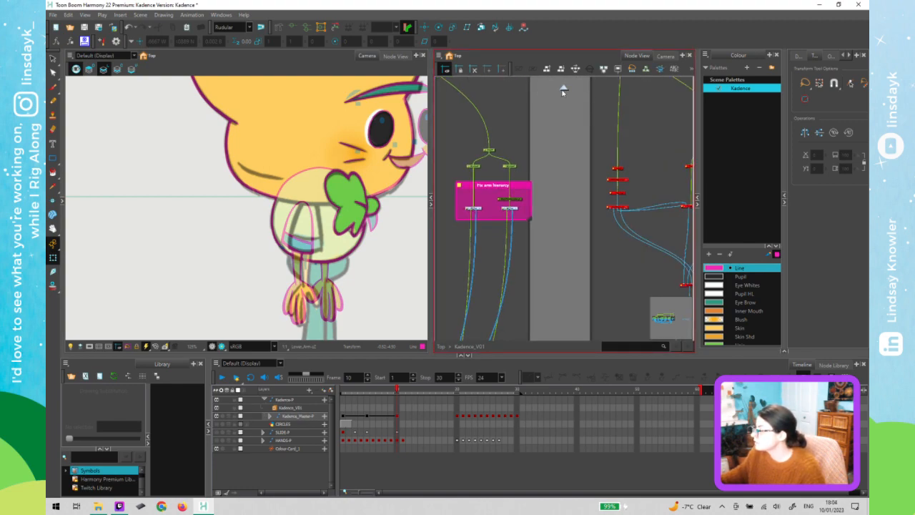
{"action": "left_click", "coordinate": [564, 90]}
{"action": "left_click_drag", "start_coordinate": [583, 241], "coordinate": [585, 244]}
{"action": "key", "text": "ctrl+alt+b"}
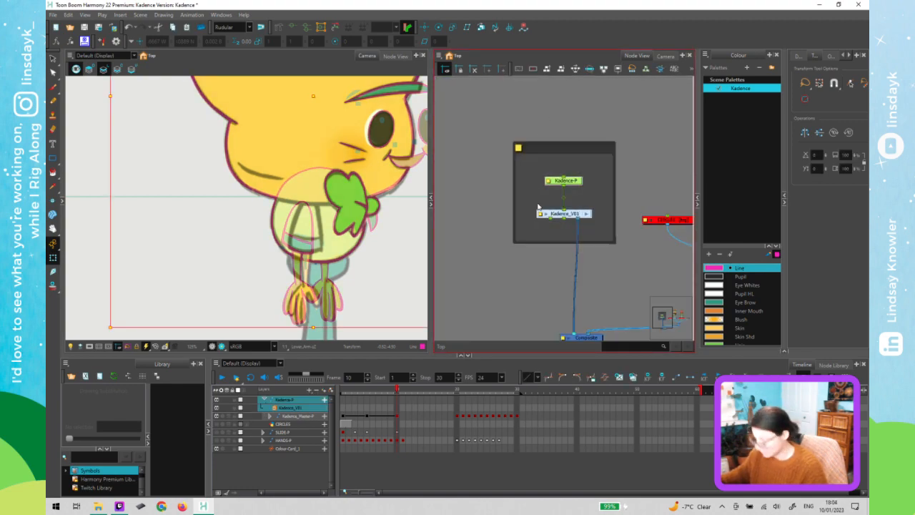
{"action": "double_click", "coordinate": [519, 150]}
{"action": "left_click", "coordinate": [491, 273]}
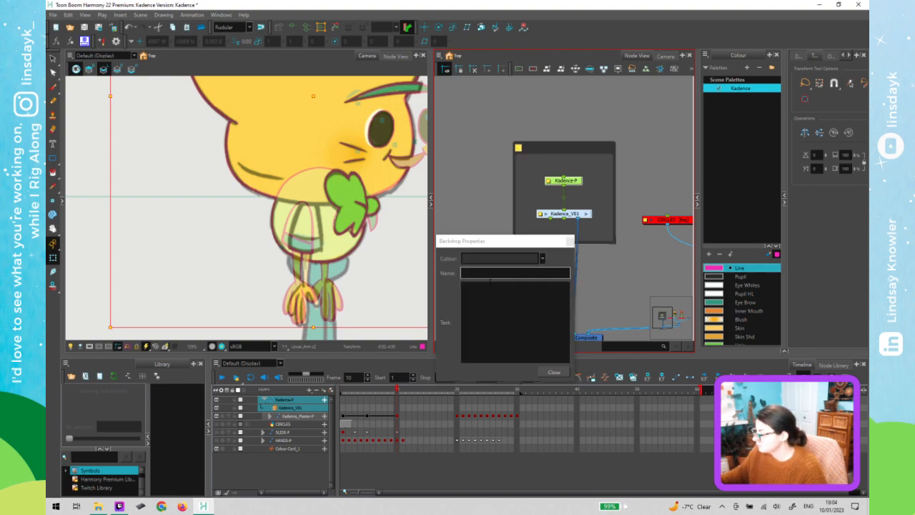
{"action": "type", "text": "fix A"}
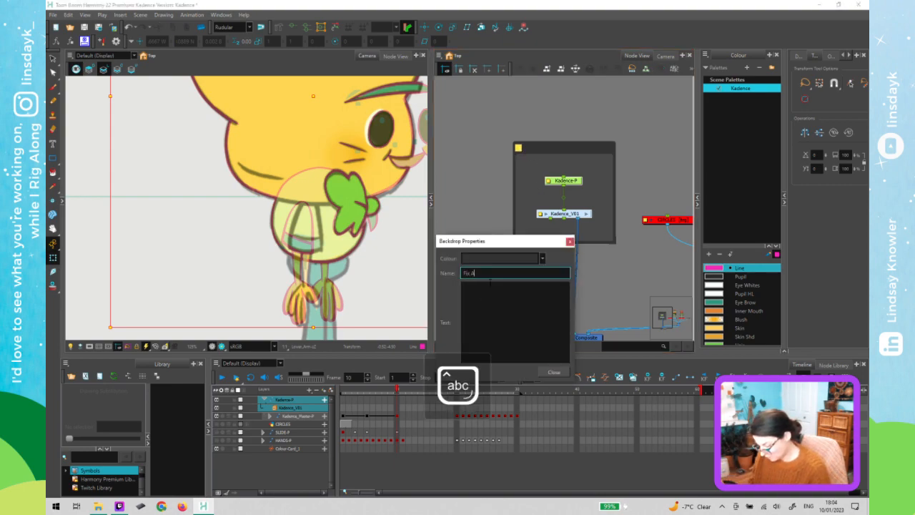
{"action": "type", "text": "rm Heirarcy"}
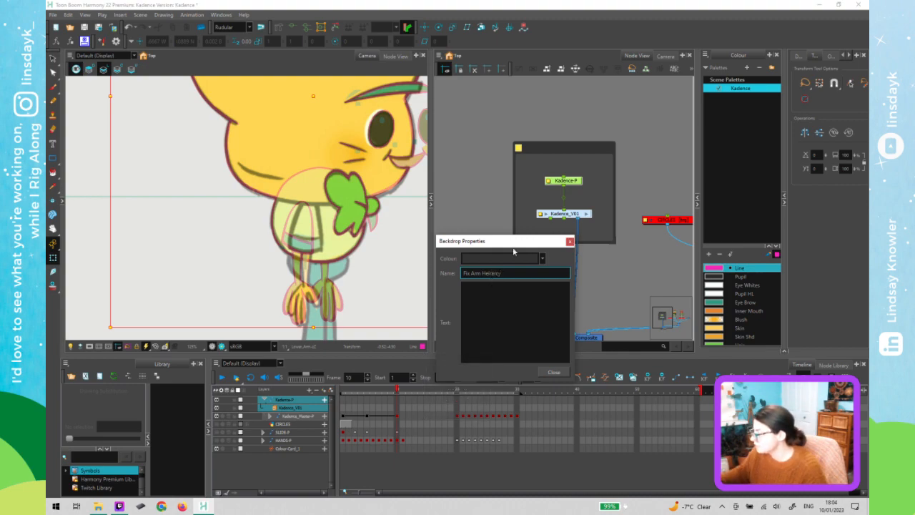
{"action": "left_click", "coordinate": [570, 242]}
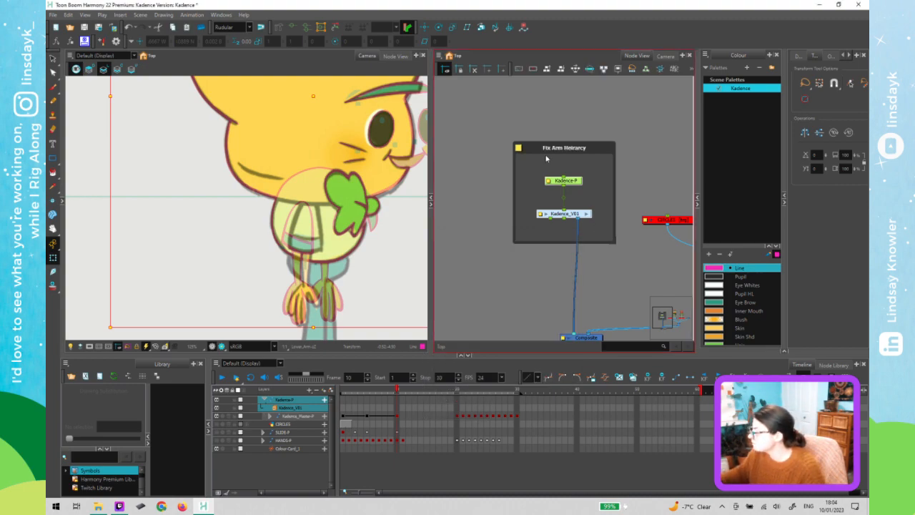
Go back into the Kadence_V01 group and bring up its LowerBody section beside the character's legs
{"action": "left_click", "coordinate": [586, 216]}
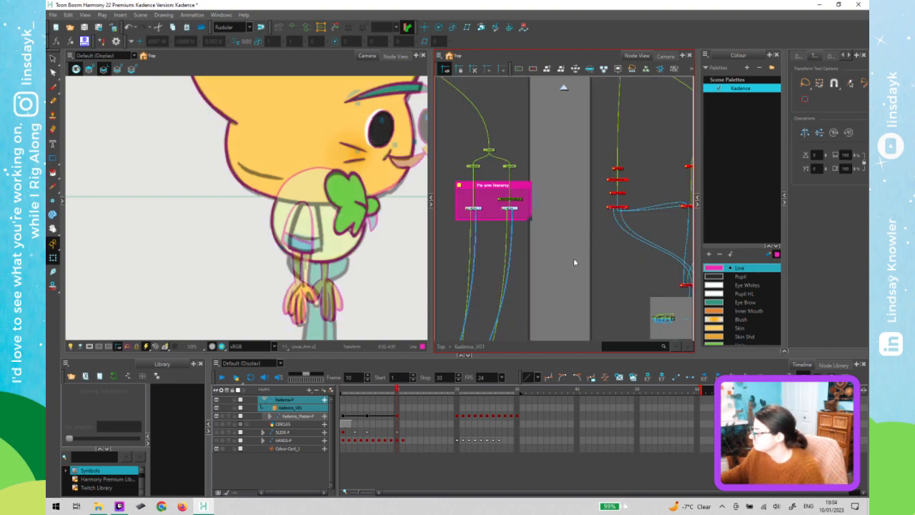
{"action": "scroll", "coordinate": [574, 264], "scroll_direction": "down", "scroll_amount": 3}
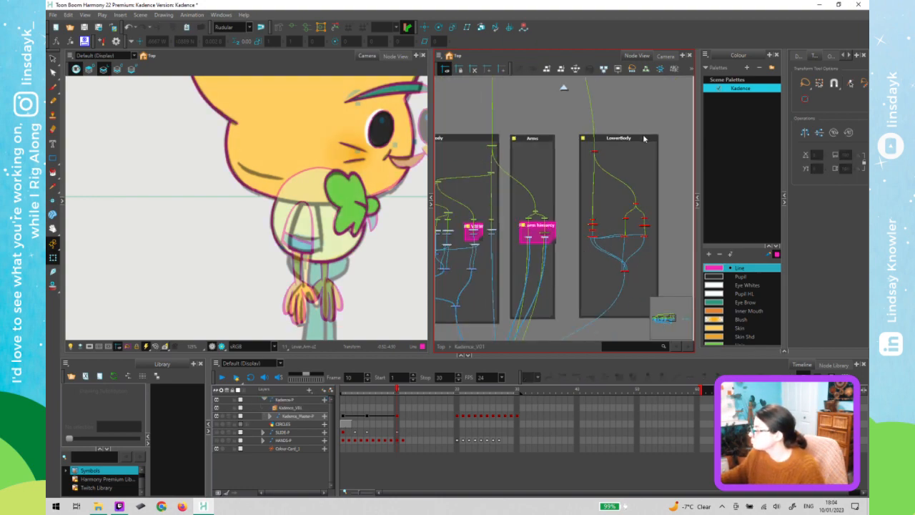
{"action": "left_click", "coordinate": [644, 141]}
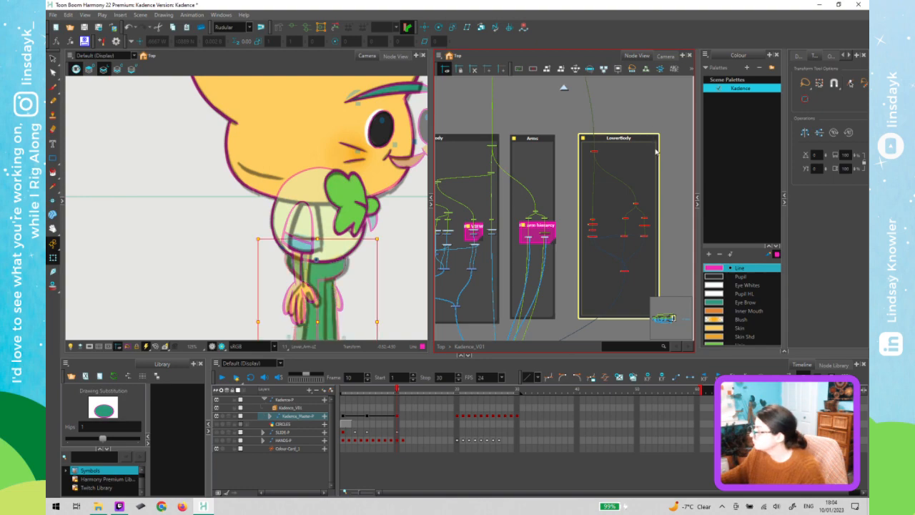
{"action": "left_click", "coordinate": [661, 132]}
{"action": "left_click_drag", "start_coordinate": [663, 146], "coordinate": [649, 116]}
{"action": "scroll", "coordinate": [380, 239], "scroll_direction": "down", "scroll_amount": 1}
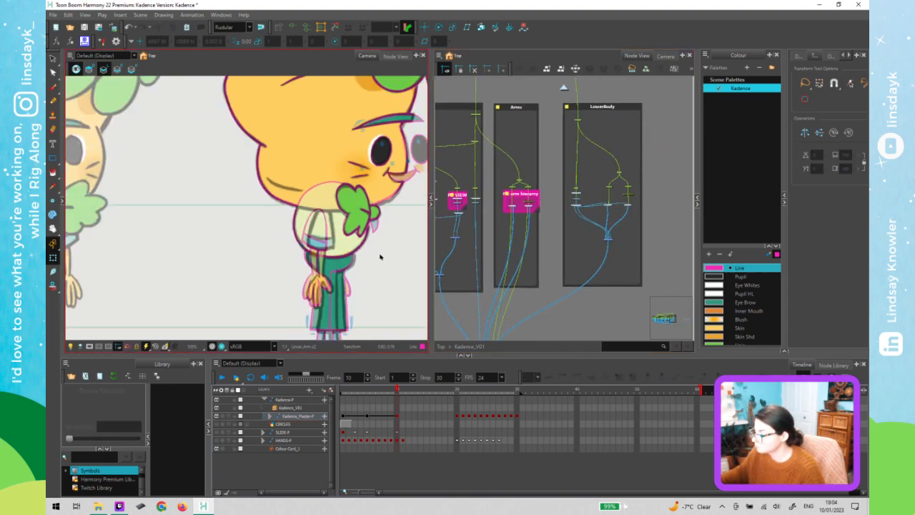
Select the green hips drawing in LowerBody, compare its pose with frame 9, and return to frame 10
{"action": "left_click", "coordinate": [591, 116]}
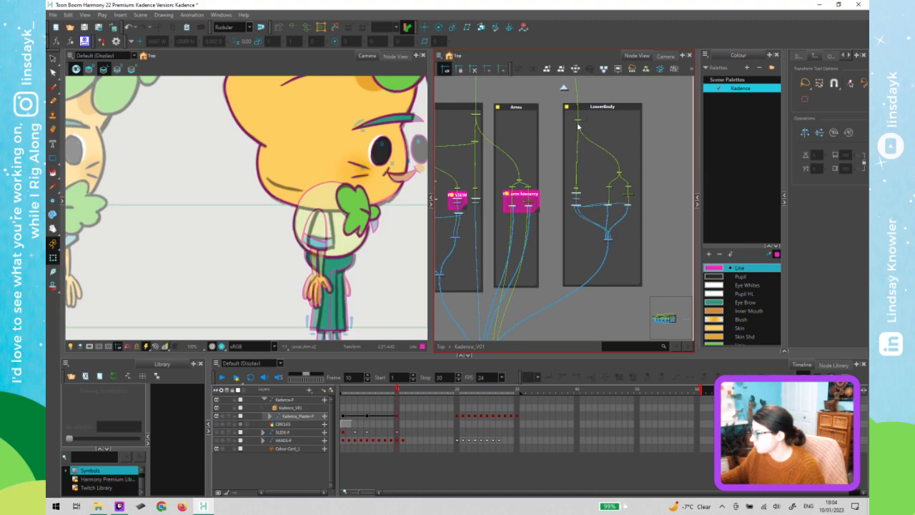
{"action": "left_click", "coordinate": [578, 121]}
{"action": "left_click_drag", "start_coordinate": [349, 280], "coordinate": [318, 215]}
{"action": "scroll", "coordinate": [343, 254], "scroll_direction": "up", "scroll_amount": 1}
{"action": "left_click", "coordinate": [317, 206]}
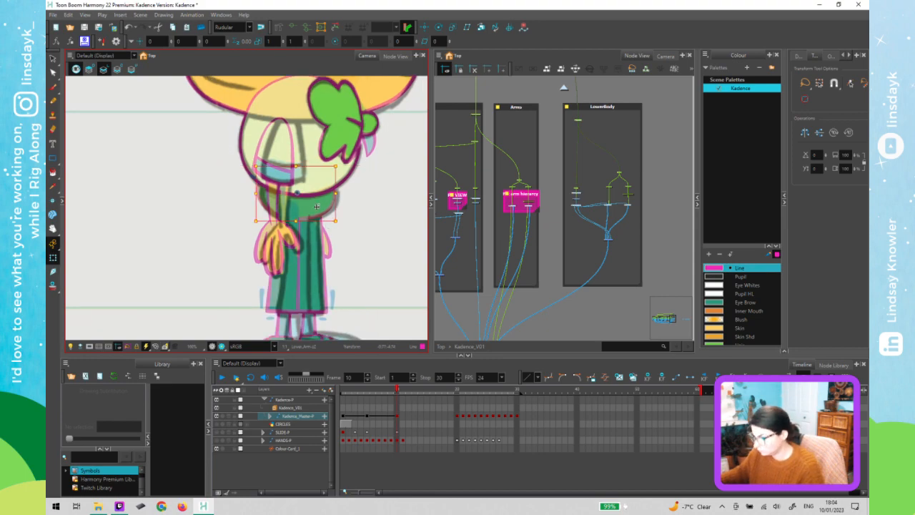
{"action": "left_click", "coordinate": [316, 207]}
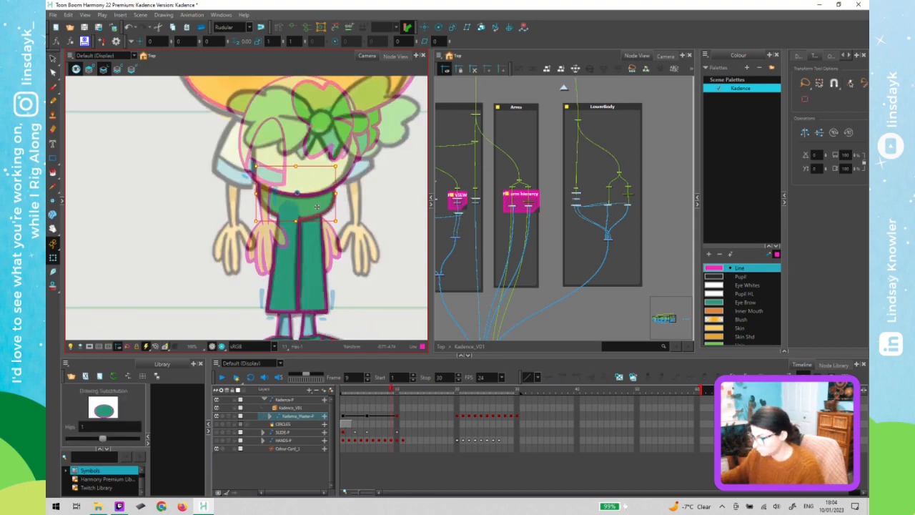
{"action": "left_click", "coordinate": [399, 391]}
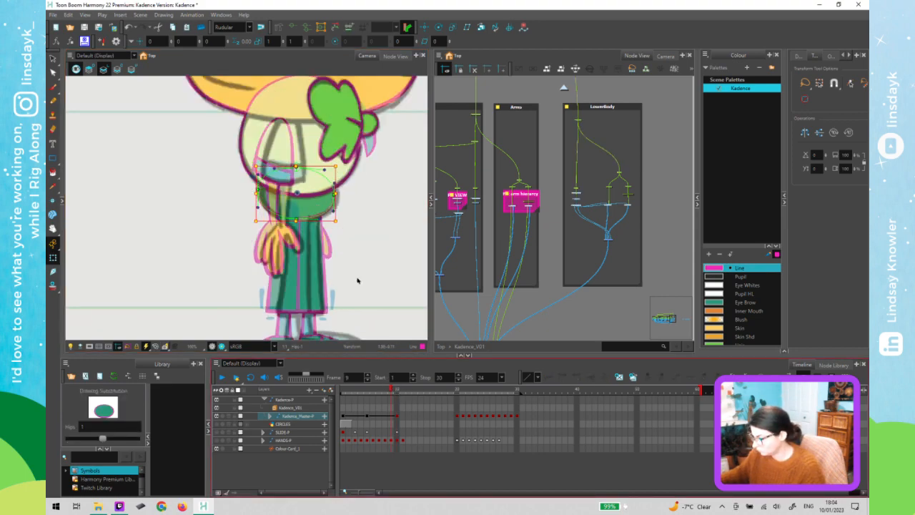
Adjust the hips deformer points, nudging the shape toward the character's front to match the turnaround reference
{"action": "left_click", "coordinate": [335, 194]}
{"action": "left_click", "coordinate": [341, 203]}
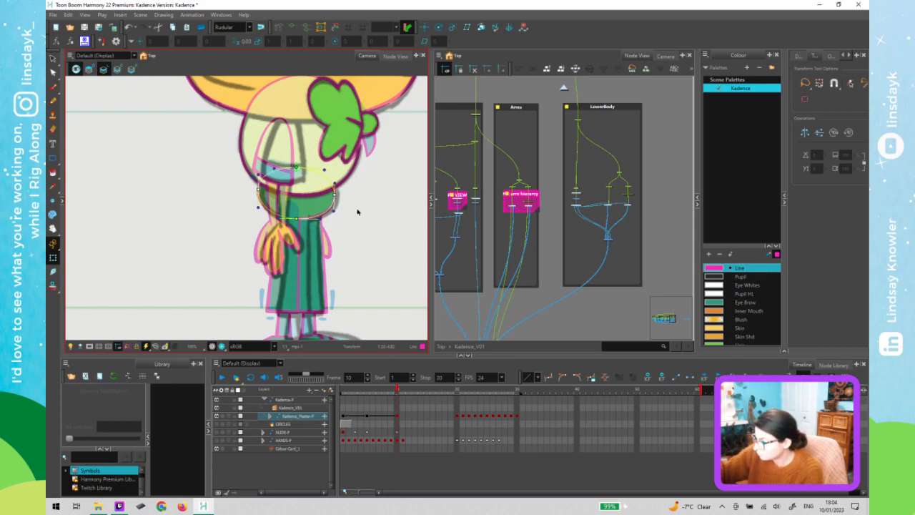
{"action": "key", "text": "Right"}
{"action": "key", "text": "Right"}
{"action": "key", "text": "Right"}
{"action": "key", "text": "Left"}
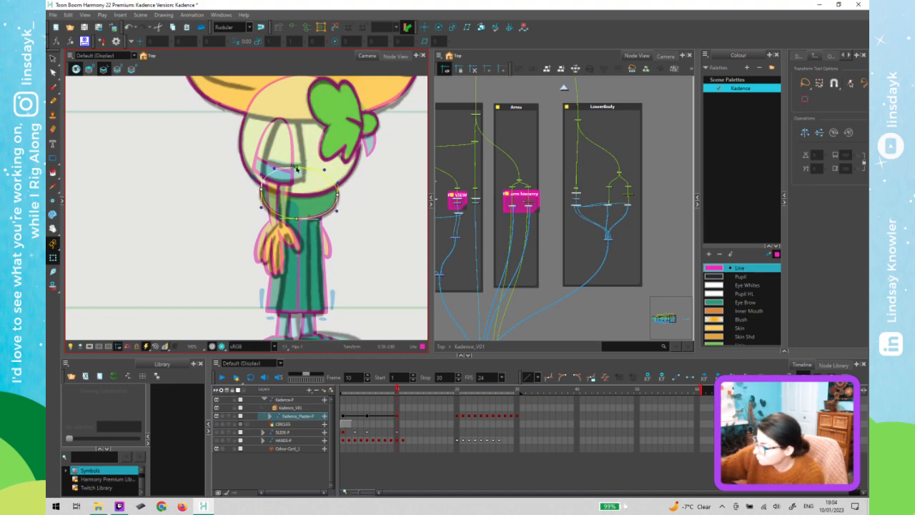
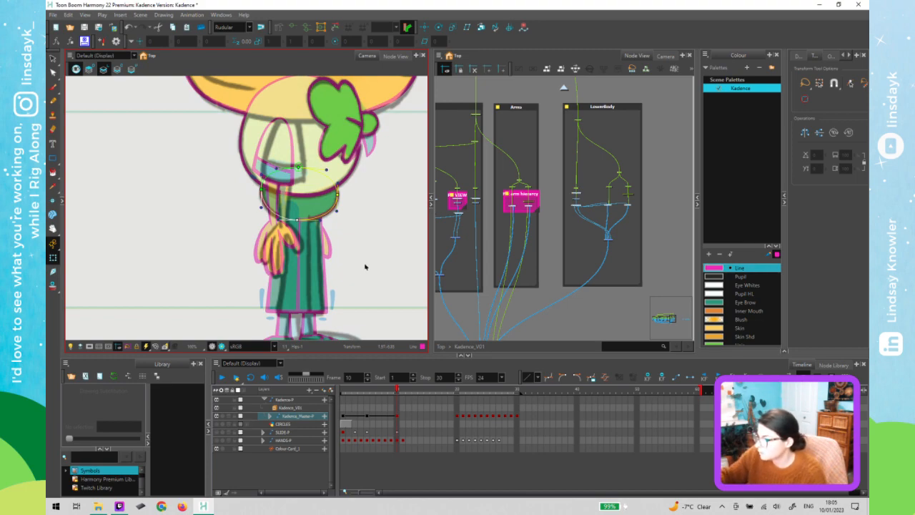
{"action": "left_click", "coordinate": [347, 274]}
Hide the leg nearer the character's front by disabling its node in LowerBody
{"action": "left_click_drag", "start_coordinate": [341, 253], "coordinate": [344, 226]}
{"action": "left_click", "coordinate": [636, 205]}
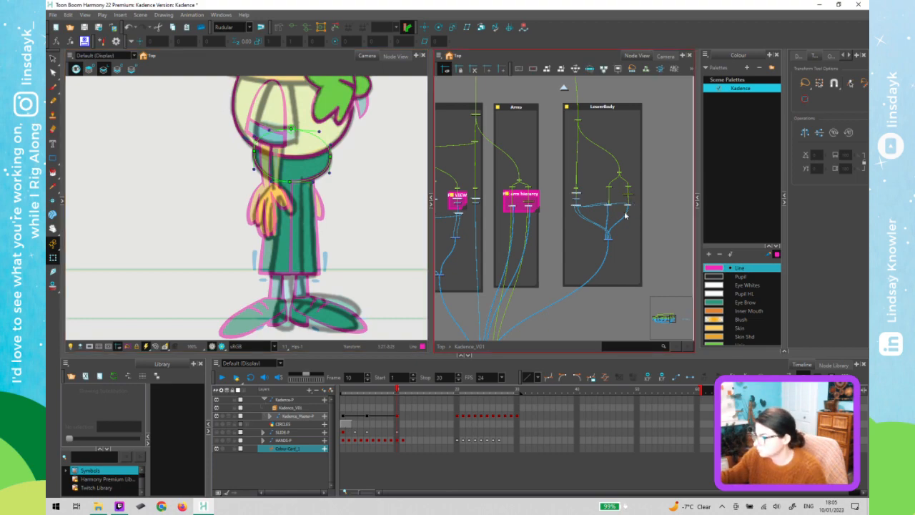
{"action": "left_click", "coordinate": [627, 207]}
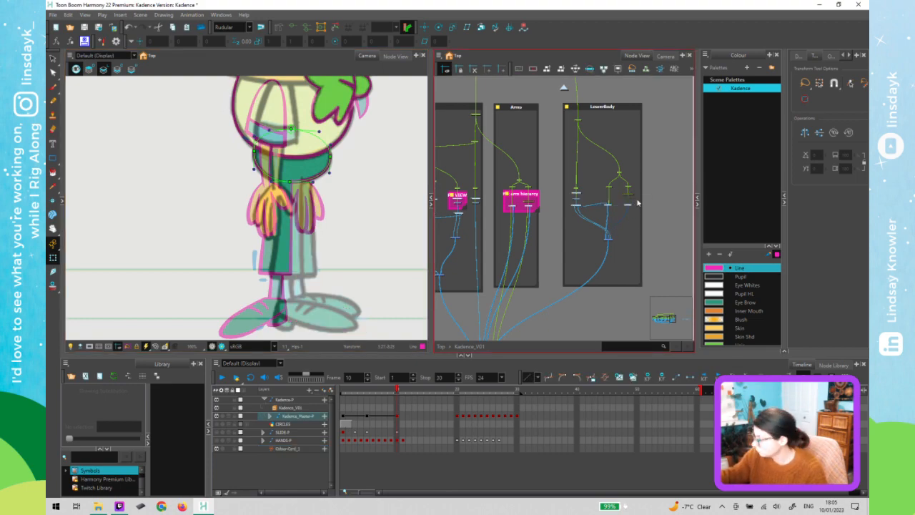
{"action": "left_click", "coordinate": [624, 175]}
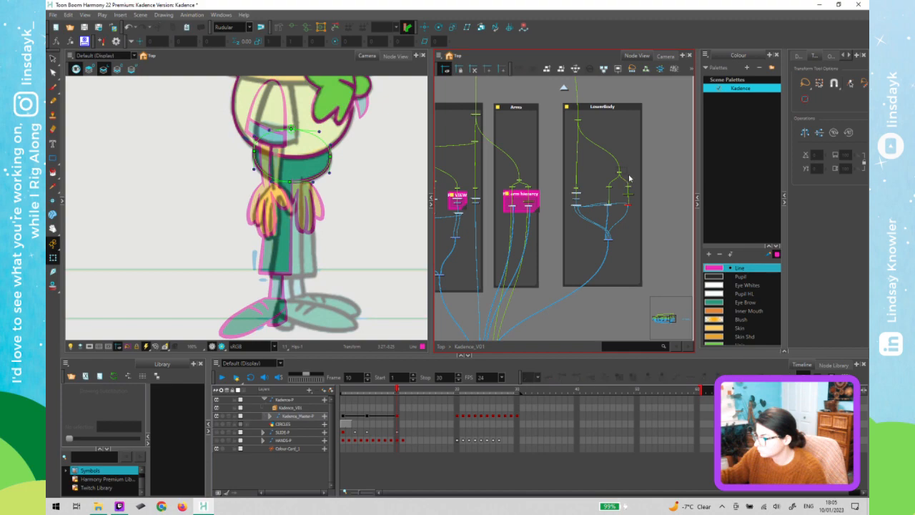
Try moving the legs toward the character's rear with their shared parent peg, and undo the move
{"action": "key", "text": "ctrl+x"}
{"action": "key", "text": "ctrl+v"}
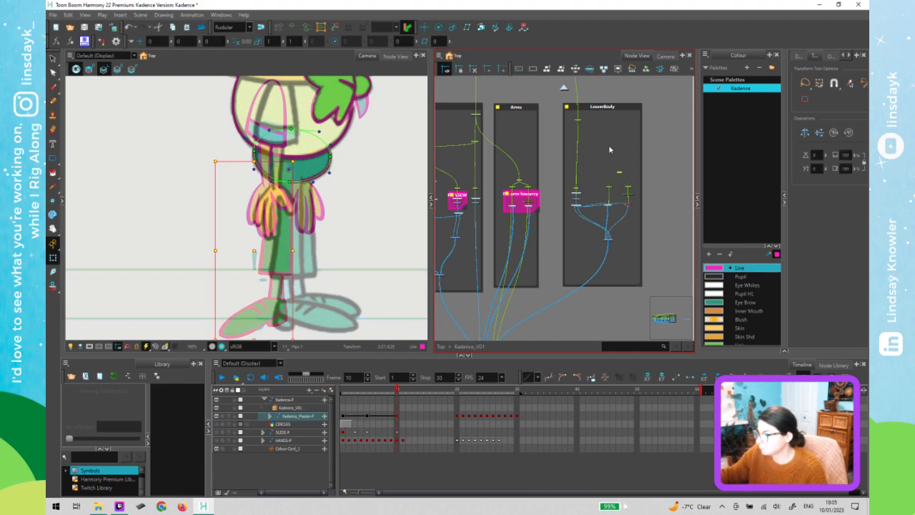
{"action": "left_click", "coordinate": [280, 259]}
{"action": "left_click_drag", "start_coordinate": [275, 245], "coordinate": [160, 249]}
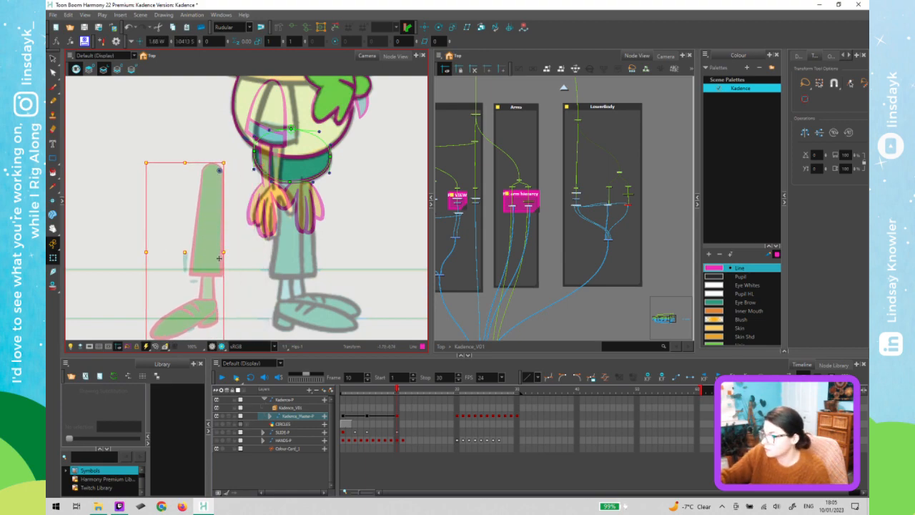
{"action": "key", "text": "ctrl+z"}
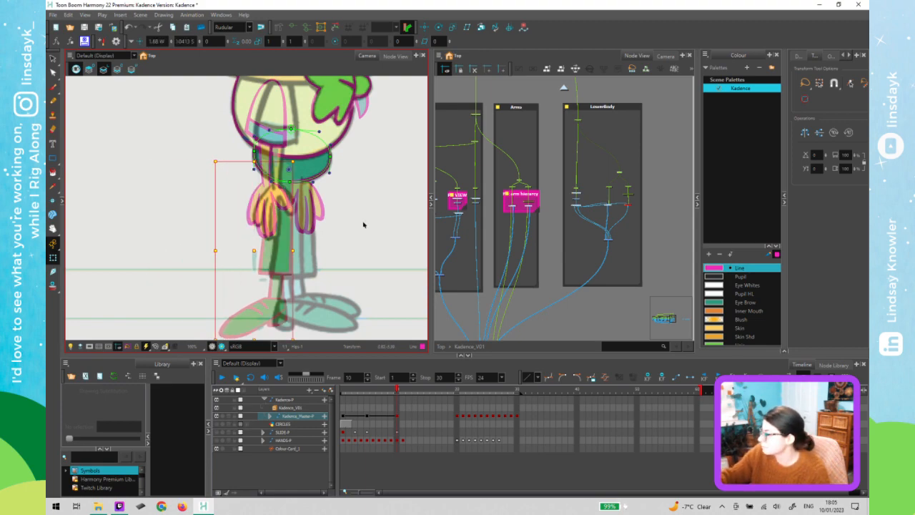
Nudge the visible leg toward the character's front using its own peg, to about 3.33 E, over the reference leg
{"action": "left_click", "coordinate": [619, 187]}
{"action": "left_click", "coordinate": [289, 216]}
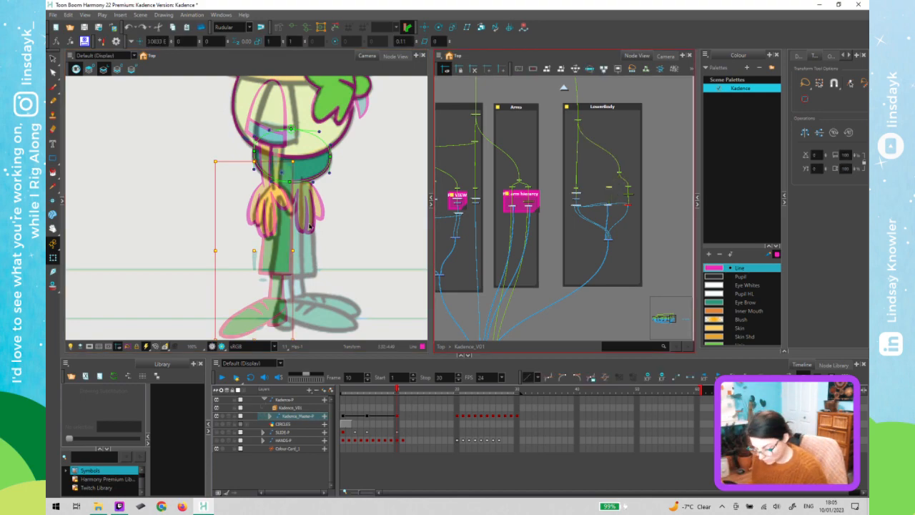
{"action": "key", "text": "Right"}
{"action": "key", "text": "Right"}
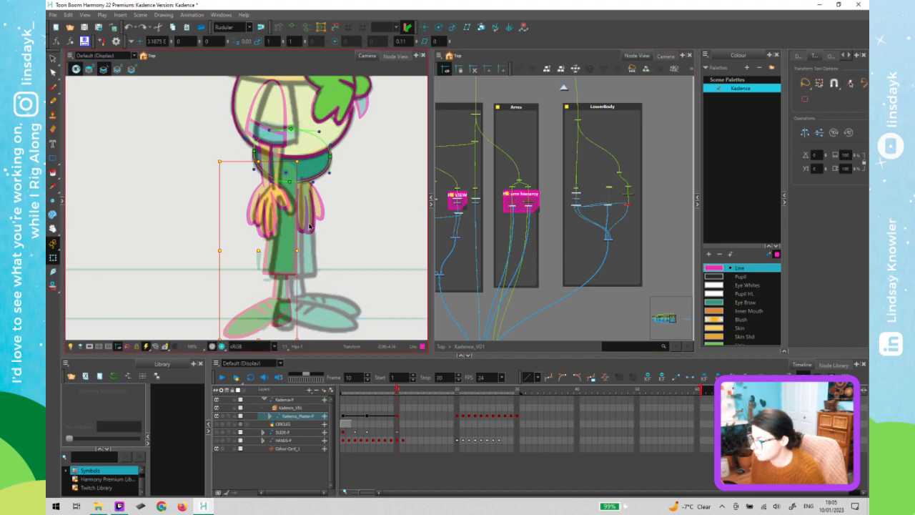
{"action": "key", "text": "Right"}
{"action": "key", "text": "Right"}
{"action": "key", "text": "Right"}
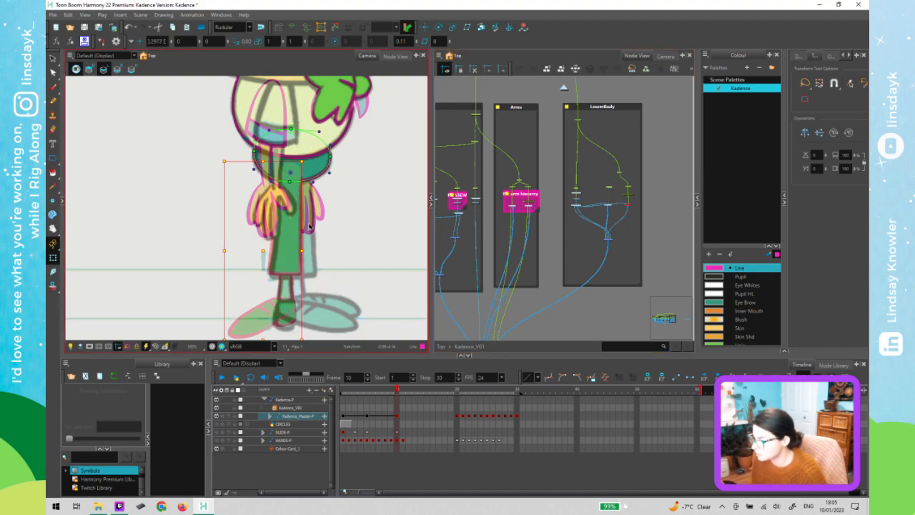
{"action": "key", "text": "Right"}
{"action": "key", "text": "Right"}
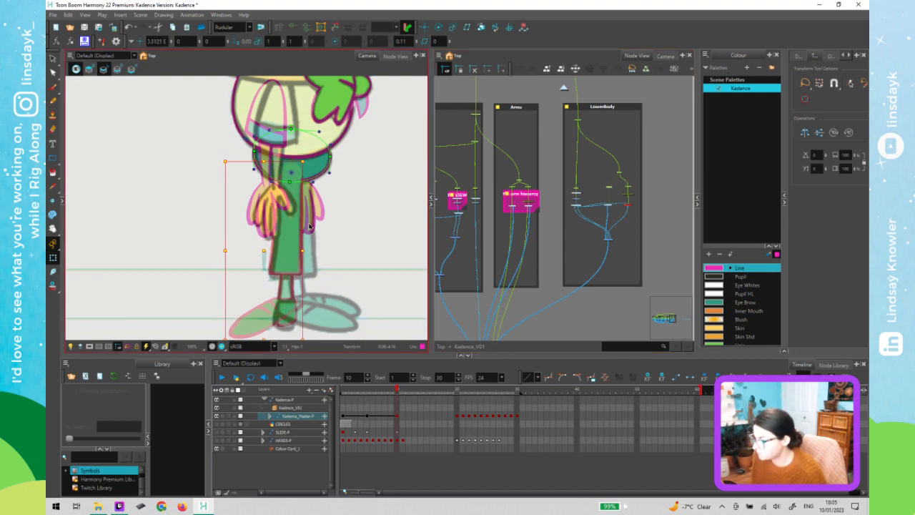
{"action": "key", "text": "Right"}
Nudge the visible leg down to 0.125 S to line it up with the reference
{"action": "key", "text": "Down"}
{"action": "key", "text": "Down"}
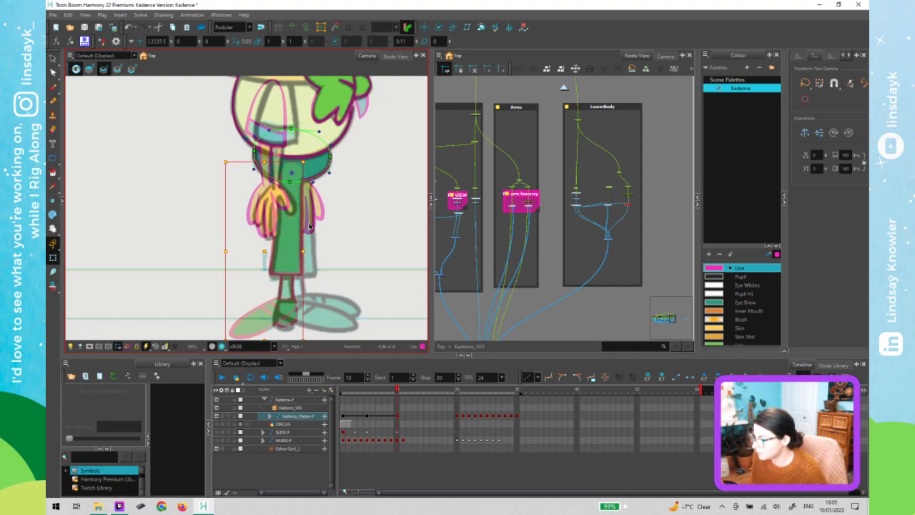
{"action": "key", "text": "Down"}
{"action": "key", "text": "Down"}
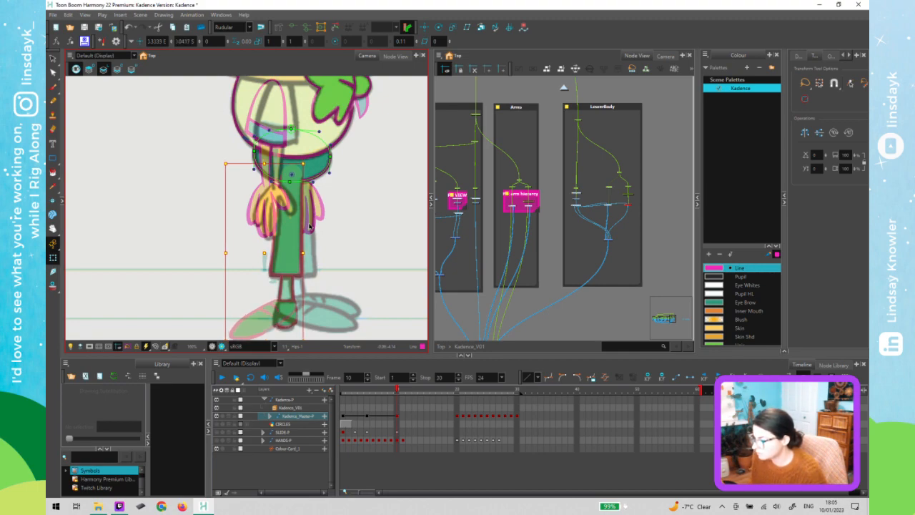
{"action": "key", "text": "Down"}
{"action": "key", "text": "Down"}
{"action": "key", "text": "Down"}
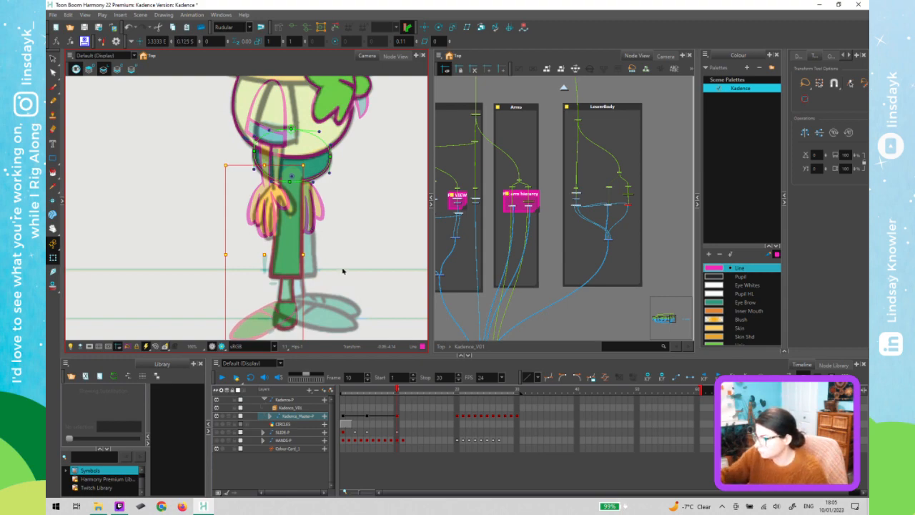
Show the hidden leg nearer the character's front again by enabling its node in LowerBody
{"action": "left_click", "coordinate": [299, 291]}
{"action": "left_click", "coordinate": [630, 220]}
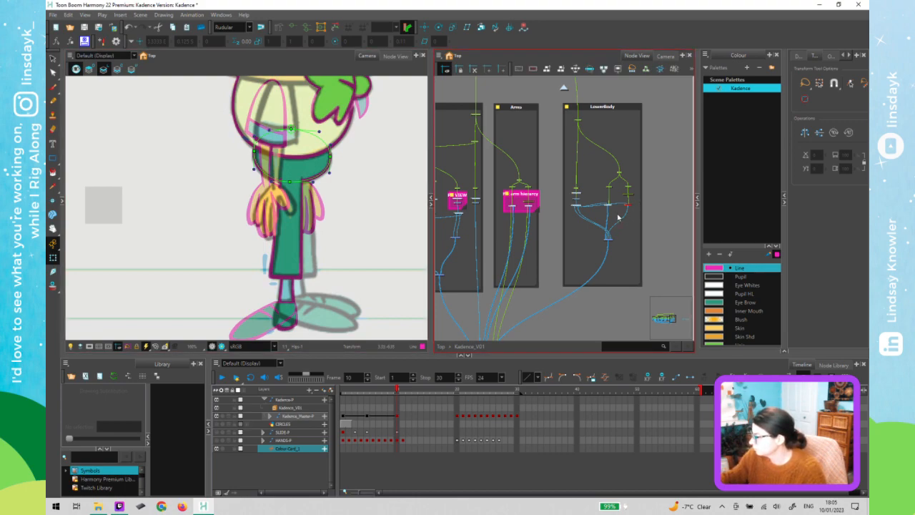
{"action": "left_click", "coordinate": [619, 217]}
{"action": "left_click", "coordinate": [619, 218]}
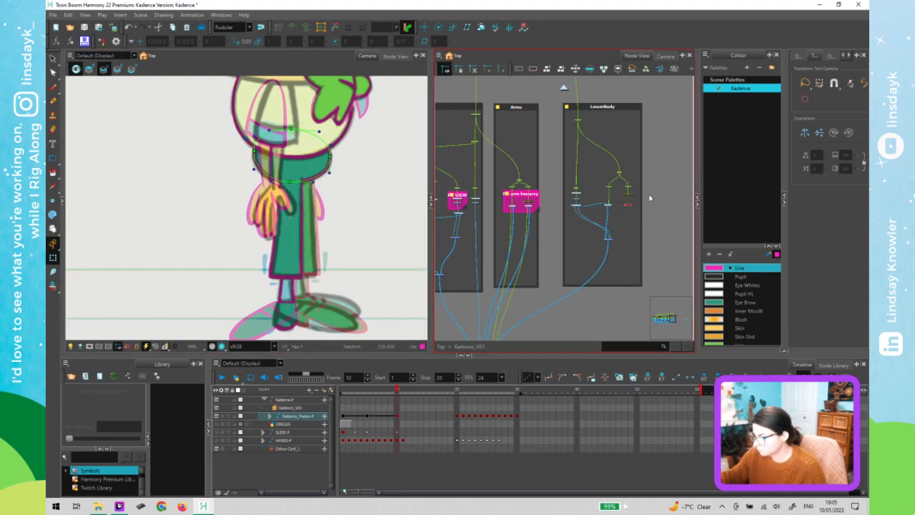
{"action": "left_click", "coordinate": [628, 190]}
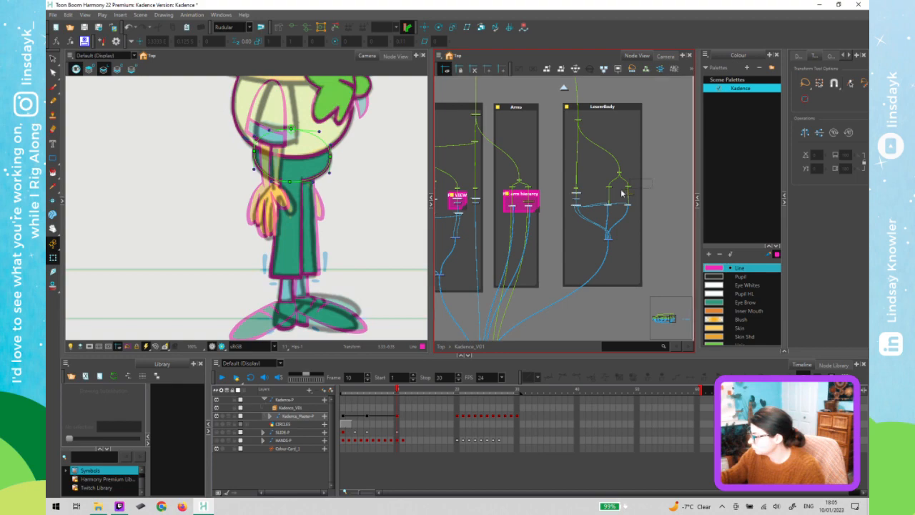
Nudge the leg nearer the character's front slightly toward the rear and down, using its own peg, to match the reference
{"action": "left_click", "coordinate": [371, 233]}
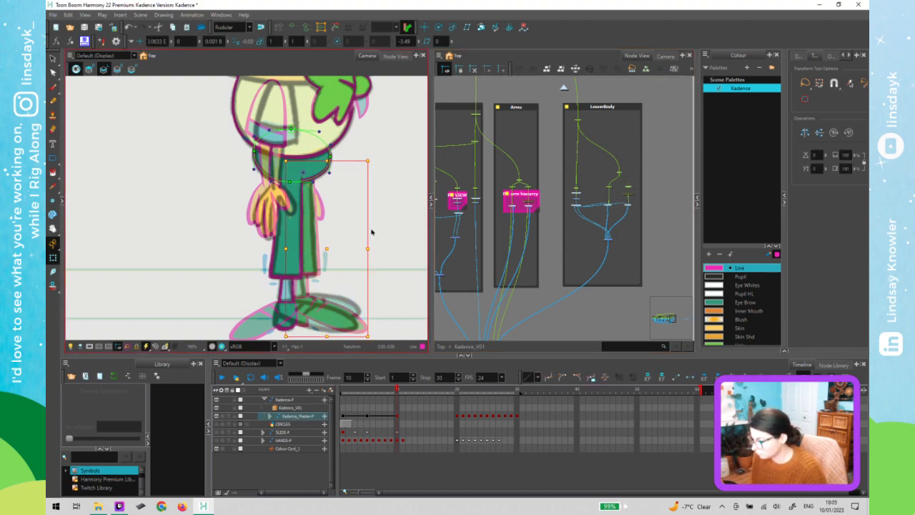
{"action": "key", "text": "Left"}
{"action": "key", "text": "Left"}
{"action": "key", "text": "Left"}
{"action": "key", "text": "Left"}
{"action": "key", "text": "Up"}
{"action": "key", "text": "Up"}
{"action": "key", "text": "Up"}
{"action": "key", "text": "Up"}
{"action": "key", "text": "Down"}
{"action": "key", "text": "Down"}
{"action": "key", "text": "Down"}
{"action": "key", "text": "Down"}
{"action": "key", "text": "Down"}
{"action": "key", "text": "Down"}
{"action": "key", "text": "Down"}
{"action": "key", "text": "Down"}
{"action": "key", "text": "Down"}
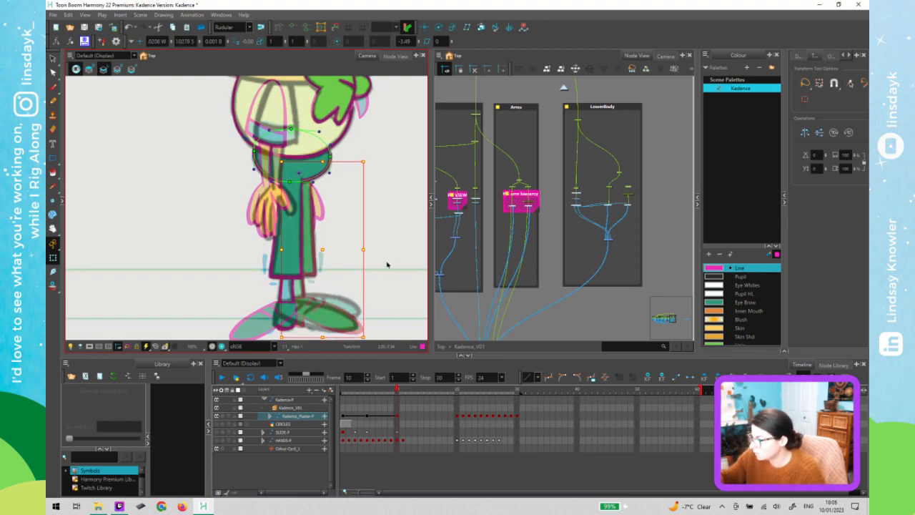
Hide the leg nearer the character's rear by disabling its node in LowerBody
{"action": "left_click", "coordinate": [382, 309]}
{"action": "key", "text": "space"}
{"action": "left_click_drag", "start_coordinate": [371, 263], "coordinate": [363, 233]}
{"action": "left_click", "coordinate": [607, 213]}
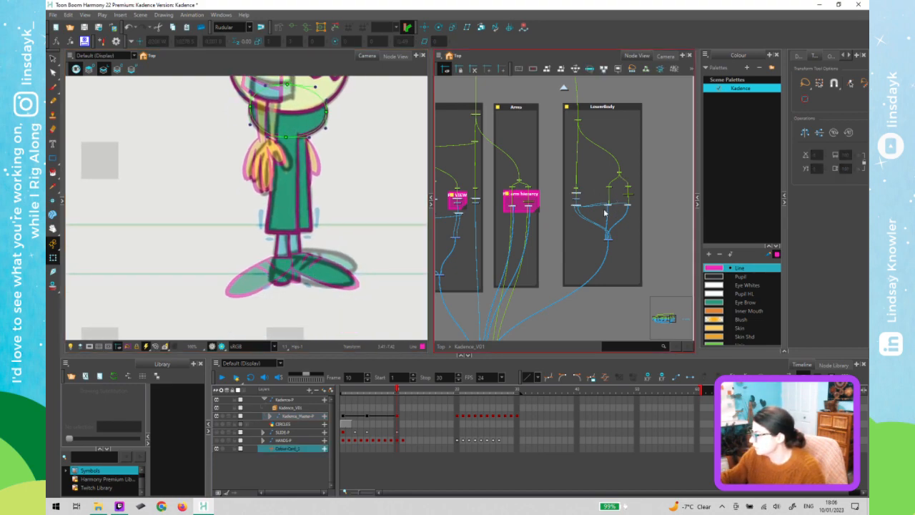
{"action": "key", "text": "d"}
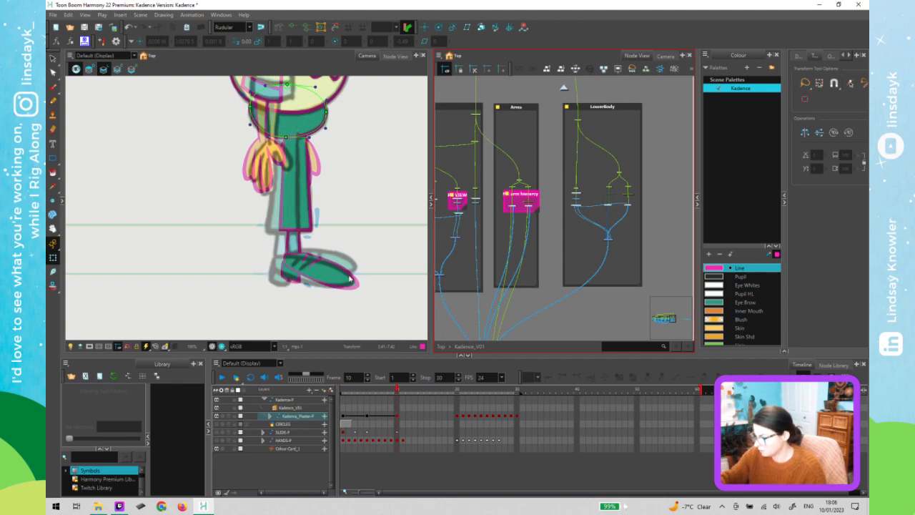
Find the visible leg's foot peg inside BK_Leg and rotate the foot to about -20.41 degrees, lifting the toe to the reference angle
{"action": "left_click", "coordinate": [349, 280]}
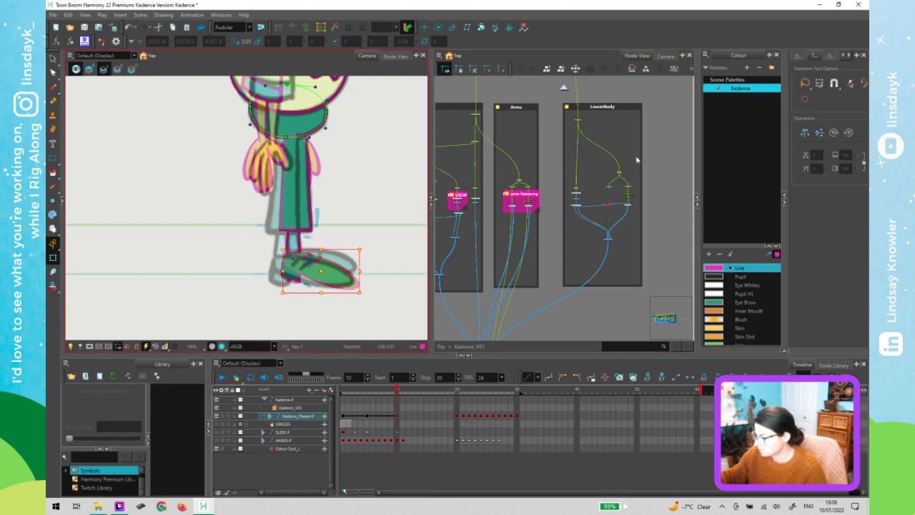
{"action": "left_click", "coordinate": [613, 219]}
{"action": "key", "text": "o"}
{"action": "key", "text": "2"}
{"action": "key", "text": "2"}
{"action": "key", "text": "2"}
{"action": "key", "text": "2"}
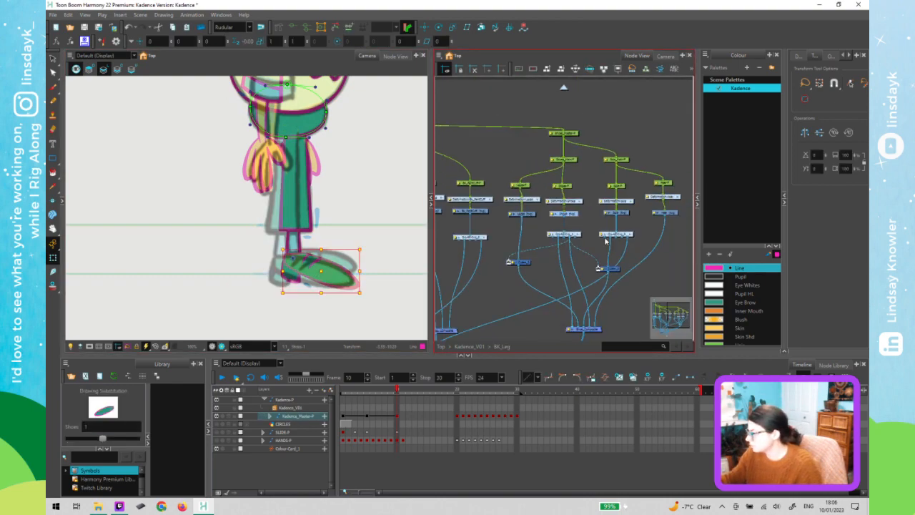
{"action": "left_click_drag", "start_coordinate": [491, 168], "coordinate": [580, 180]}
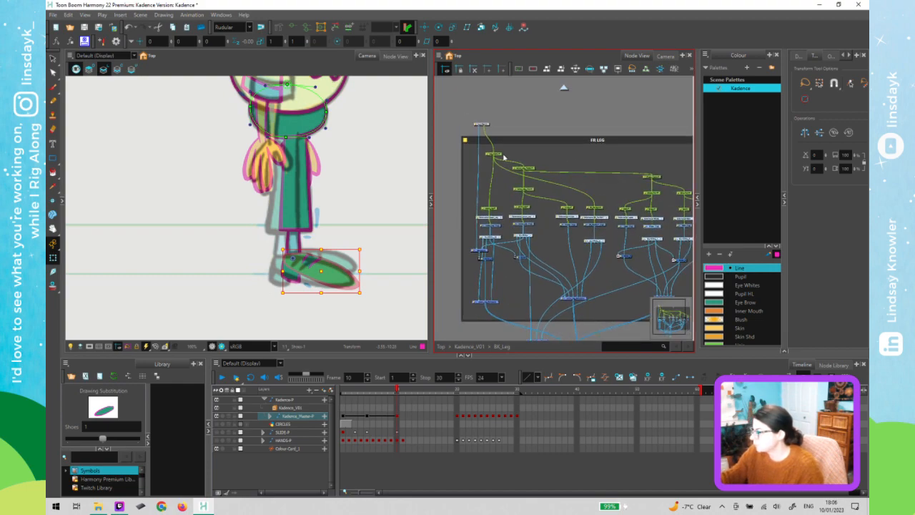
{"action": "left_click", "coordinate": [533, 169]}
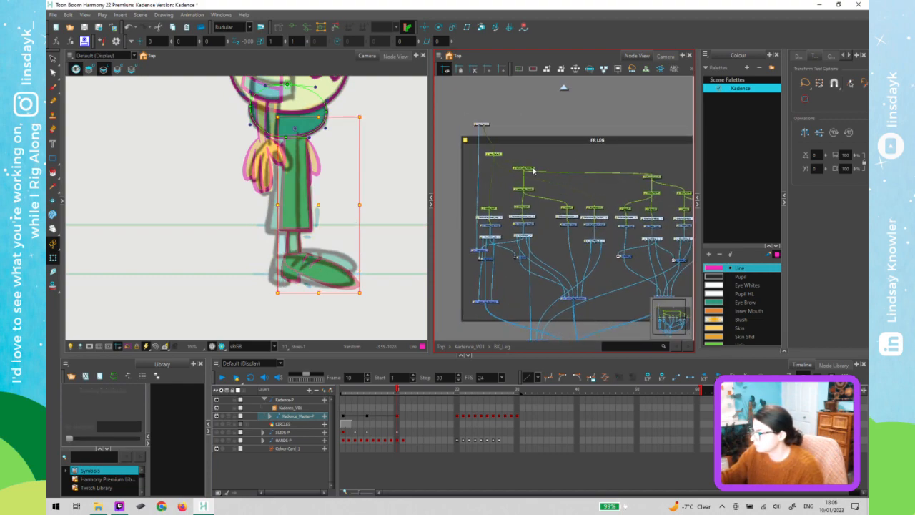
{"action": "key", "text": "b"}
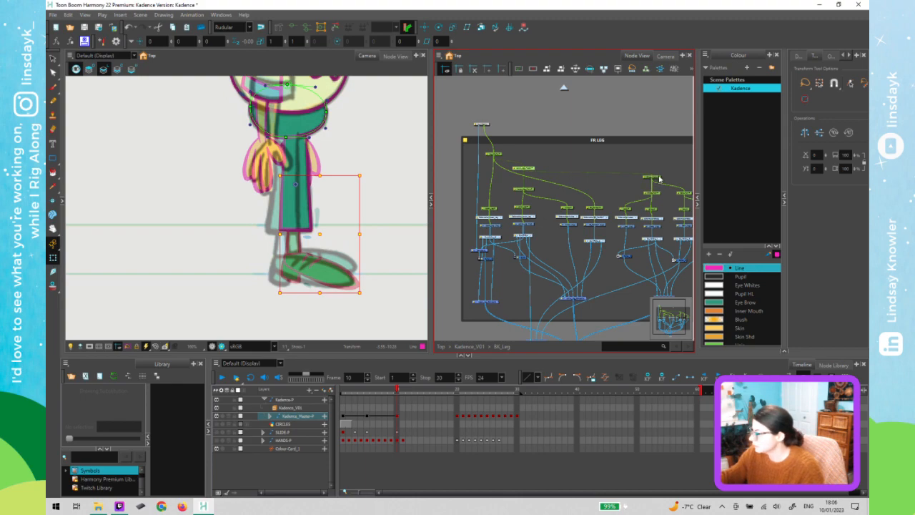
{"action": "left_click", "coordinate": [658, 184]}
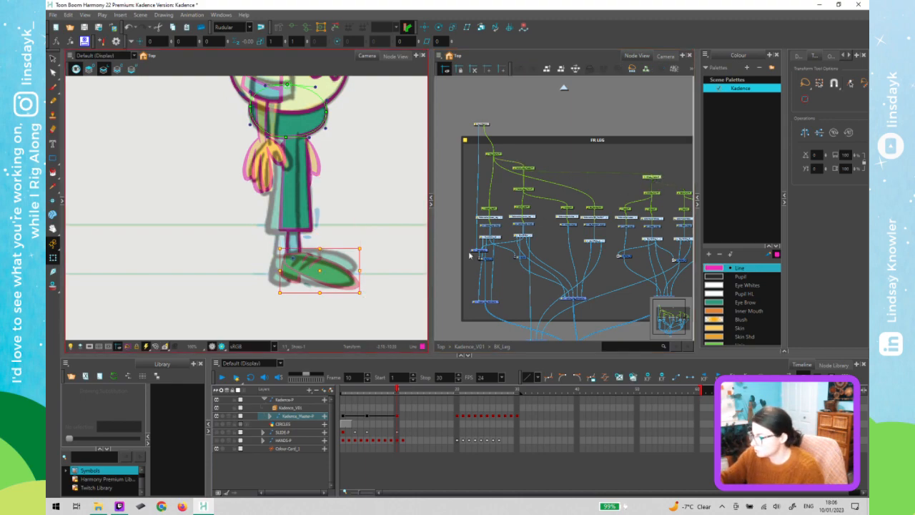
{"action": "left_click_drag", "start_coordinate": [643, 193], "coordinate": [543, 174]}
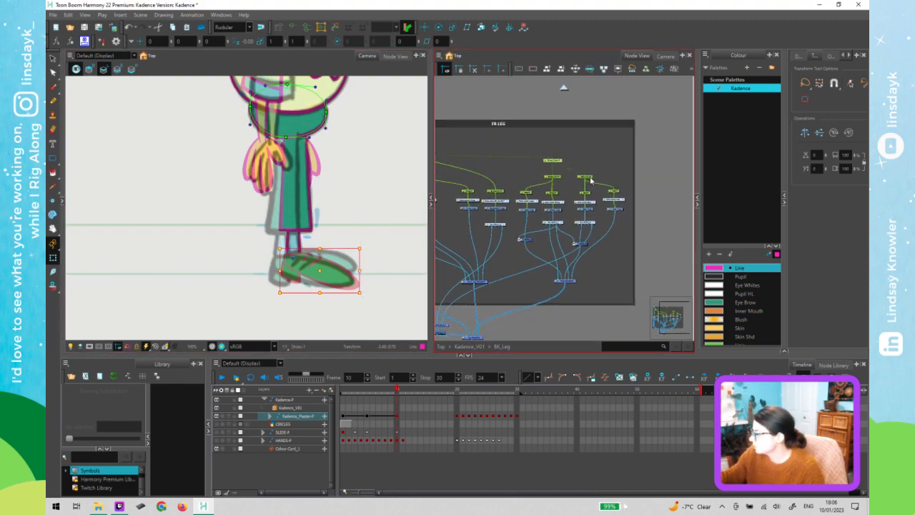
{"action": "left_click_drag", "start_coordinate": [373, 302], "coordinate": [377, 279]}
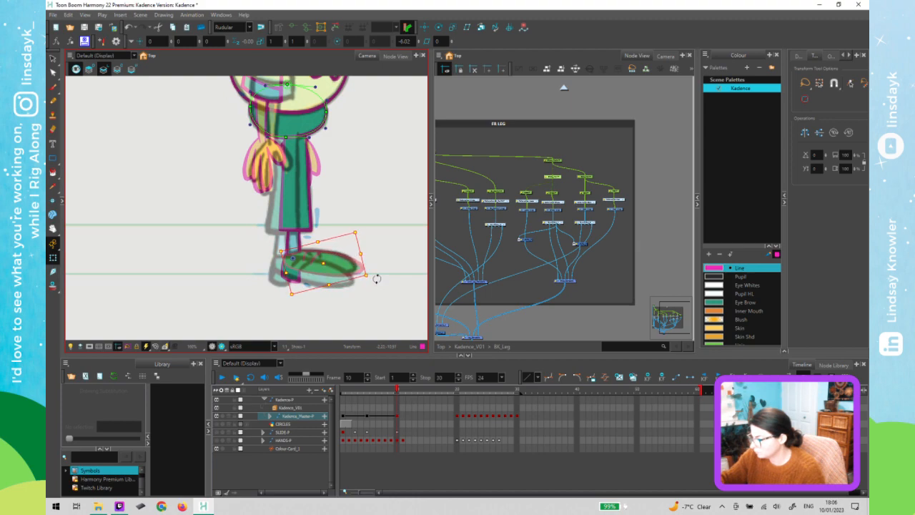
Show the shoe's deformation controls and pull its toe point back toward the heel to match the reference length
{"action": "key", "text": "F11"}
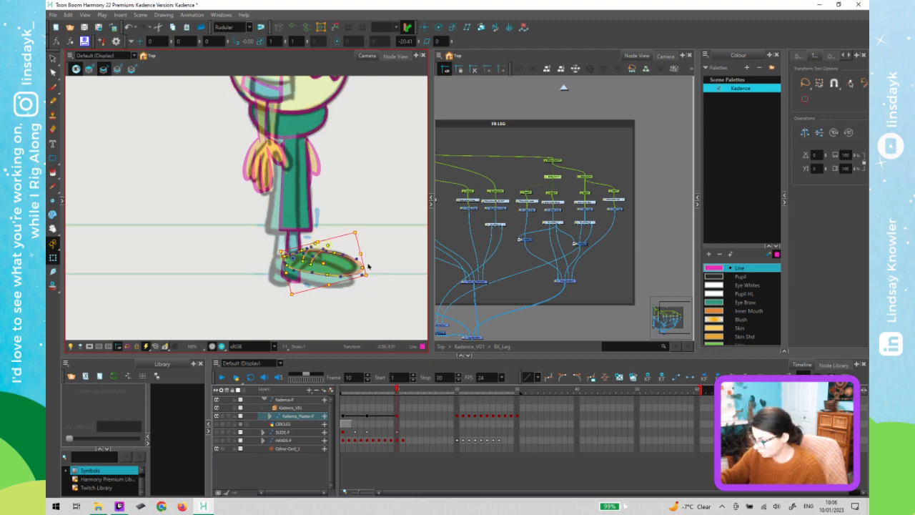
{"action": "key", "text": "2"}
{"action": "left_click_drag", "start_coordinate": [373, 286], "coordinate": [251, 215]}
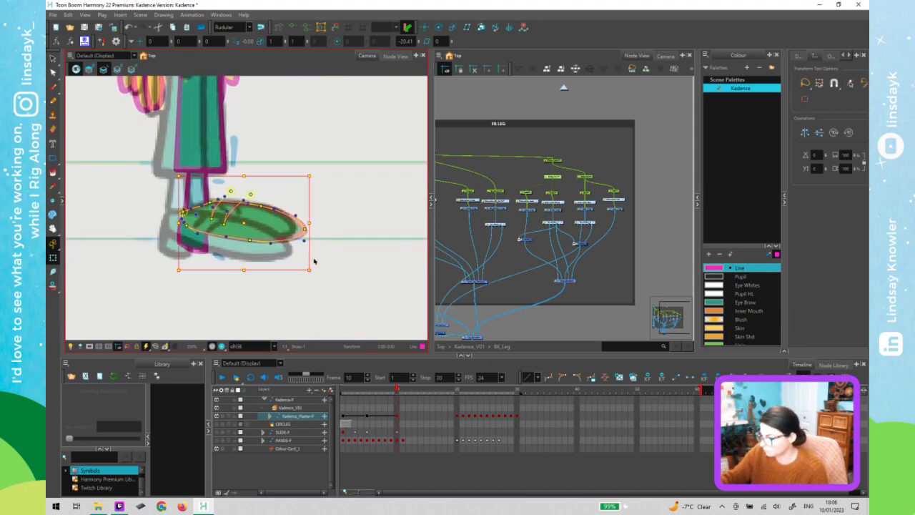
{"action": "scroll", "coordinate": [314, 261], "scroll_direction": "up", "scroll_amount": 2}
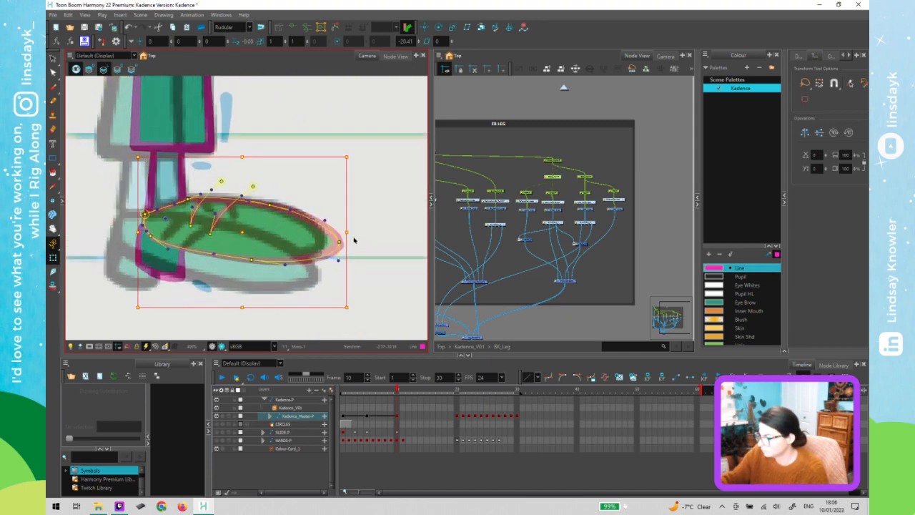
{"action": "left_click", "coordinate": [340, 243]}
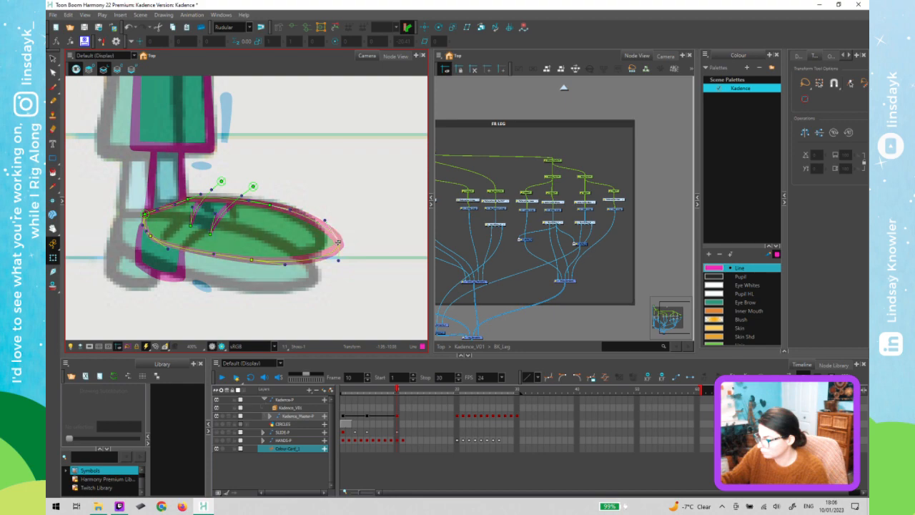
{"action": "left_click_drag", "start_coordinate": [324, 242], "coordinate": [325, 244]}
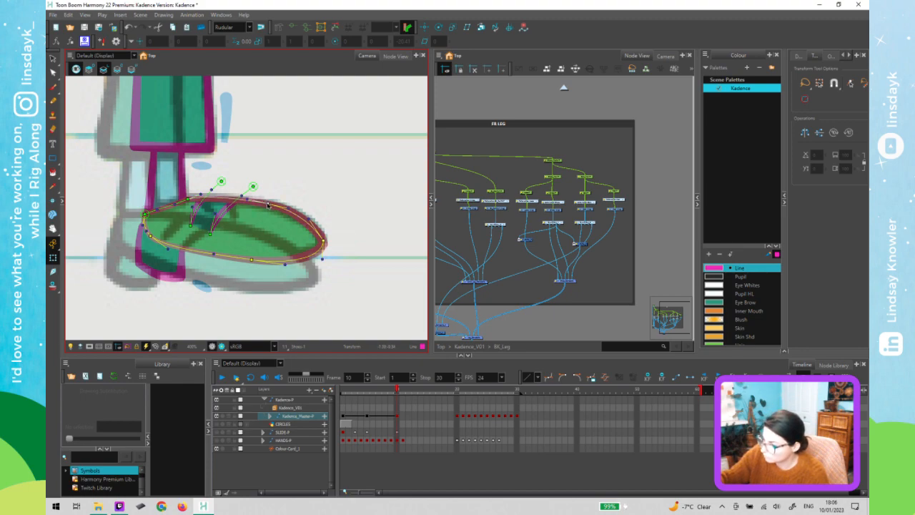
Rotate the laces on the BK_Leg shoe counter-clockwise with their own peg
{"action": "left_click", "coordinate": [225, 213]}
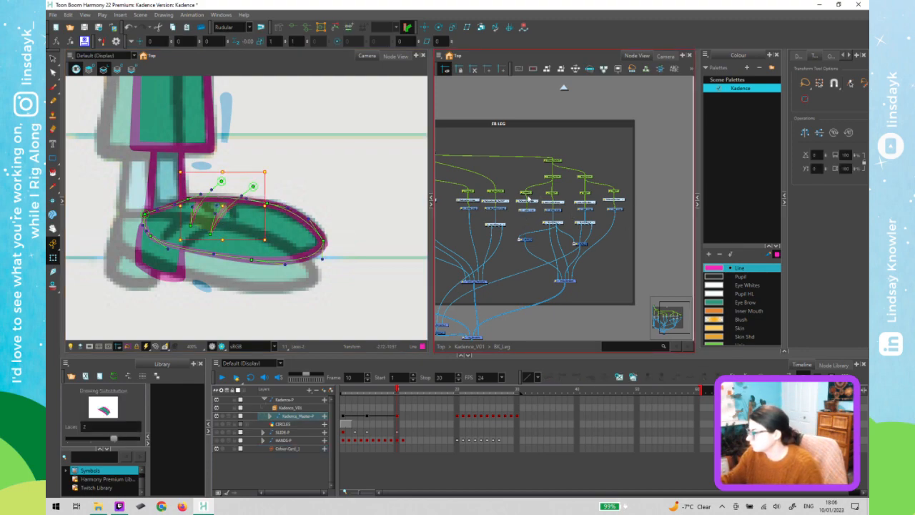
{"action": "left_click", "coordinate": [270, 245]}
{"action": "mouse_move", "coordinate": [270, 246]}
{"action": "left_mouse_down"}
{"action": "mouse_move", "coordinate": [302, 232]}
{"action": "mouse_move", "coordinate": [291, 228]}
{"action": "left_mouse_up"}
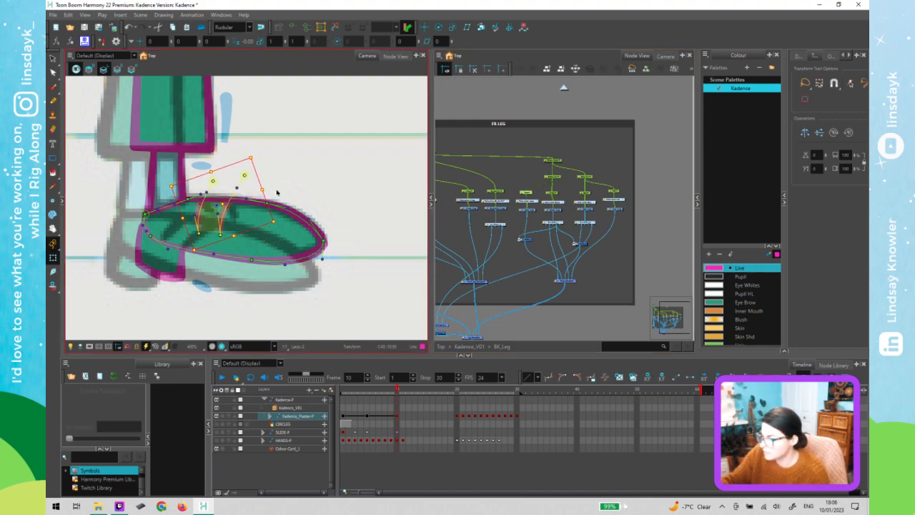
Try pulling the front lace's upper curve handle toward the heel, and undo the move
{"action": "left_click", "coordinate": [235, 184]}
{"action": "left_click", "coordinate": [235, 184]}
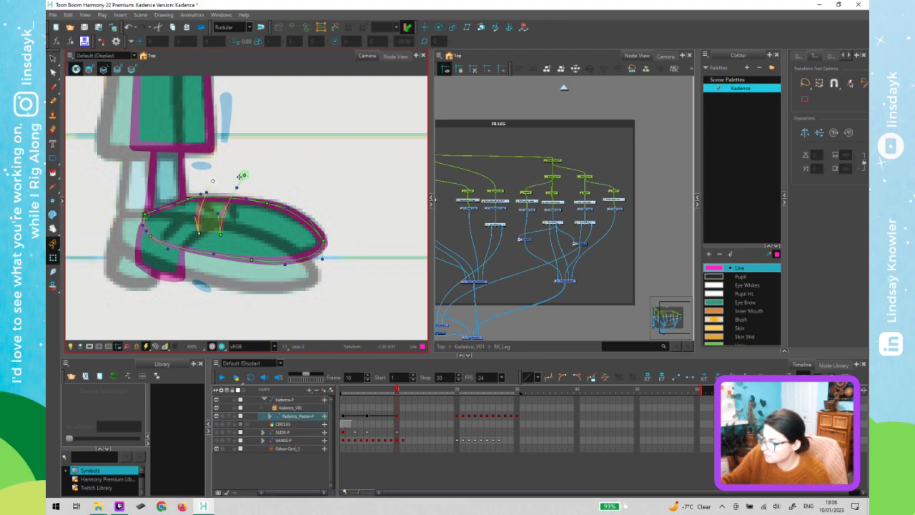
{"action": "left_click", "coordinate": [230, 178]}
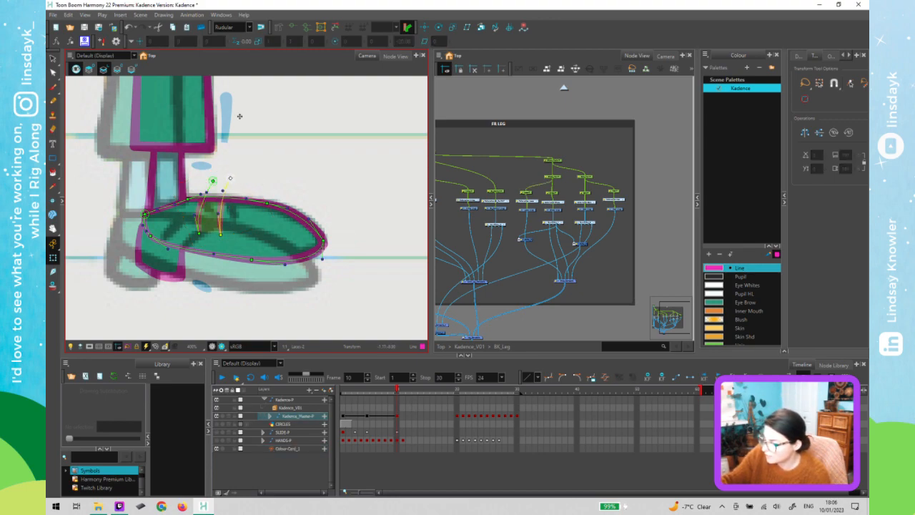
{"action": "key", "text": "ctrl+z"}
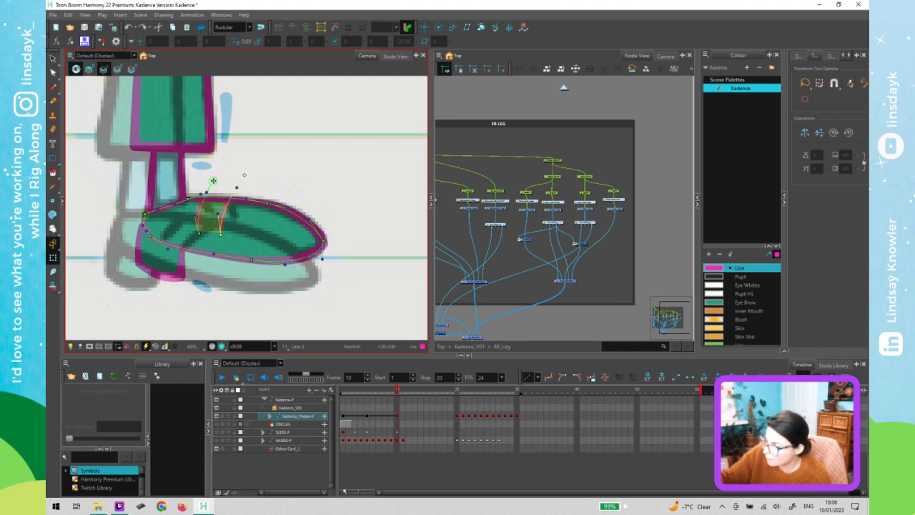
Reshape both laces with their curve handles and lower end points to follow the reference, and adjust the shoe outline near the ankle
{"action": "left_click_drag", "start_coordinate": [238, 176], "coordinate": [220, 178]}
{"action": "left_click", "coordinate": [212, 191]}
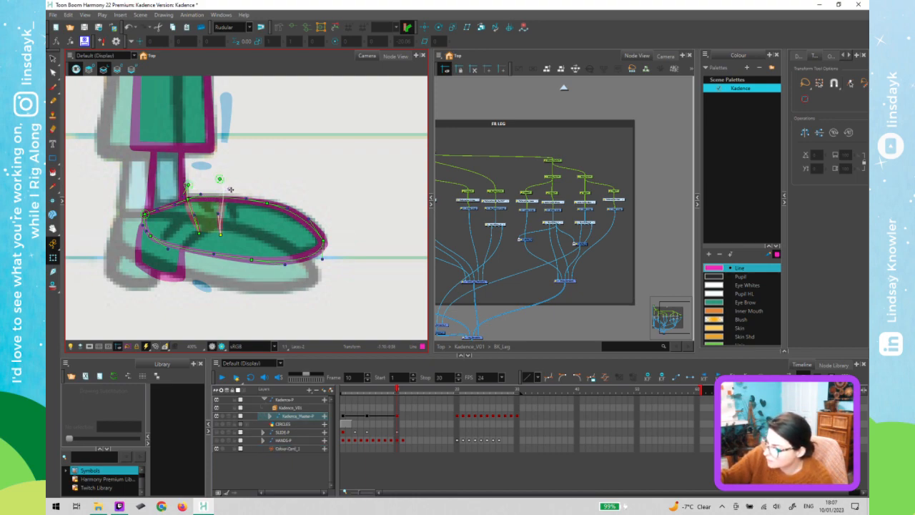
{"action": "left_click_drag", "start_coordinate": [183, 196], "coordinate": [201, 193]}
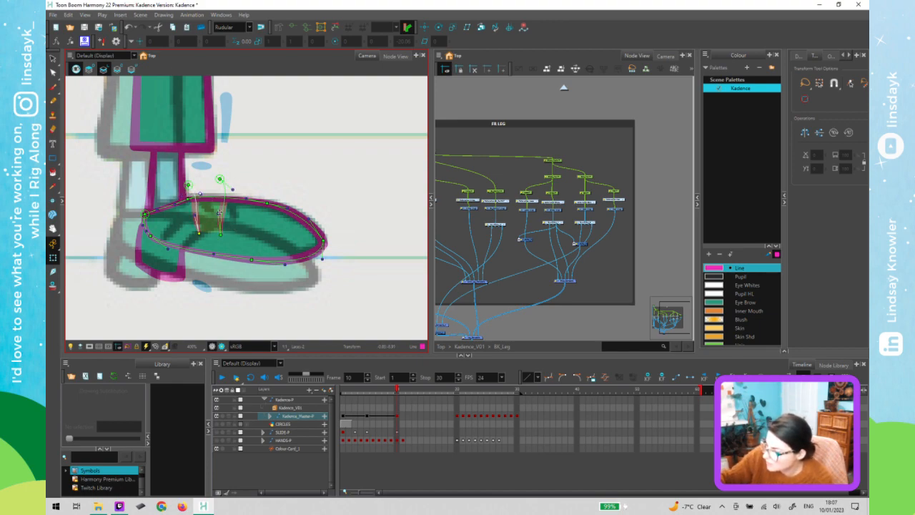
{"action": "left_click_drag", "start_coordinate": [221, 235], "coordinate": [235, 220]}
{"action": "left_click_drag", "start_coordinate": [220, 179], "coordinate": [206, 181]}
{"action": "left_click_drag", "start_coordinate": [199, 234], "coordinate": [210, 215]}
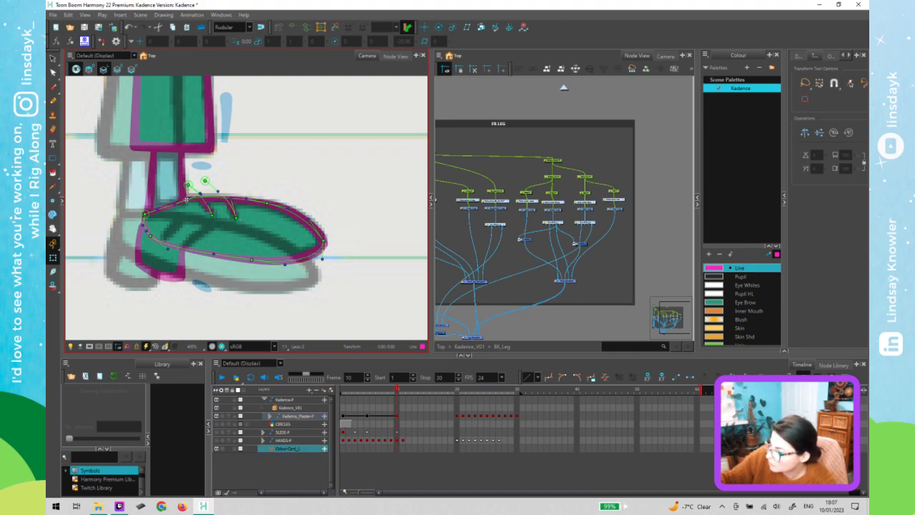
{"action": "left_click_drag", "start_coordinate": [188, 200], "coordinate": [184, 200]}
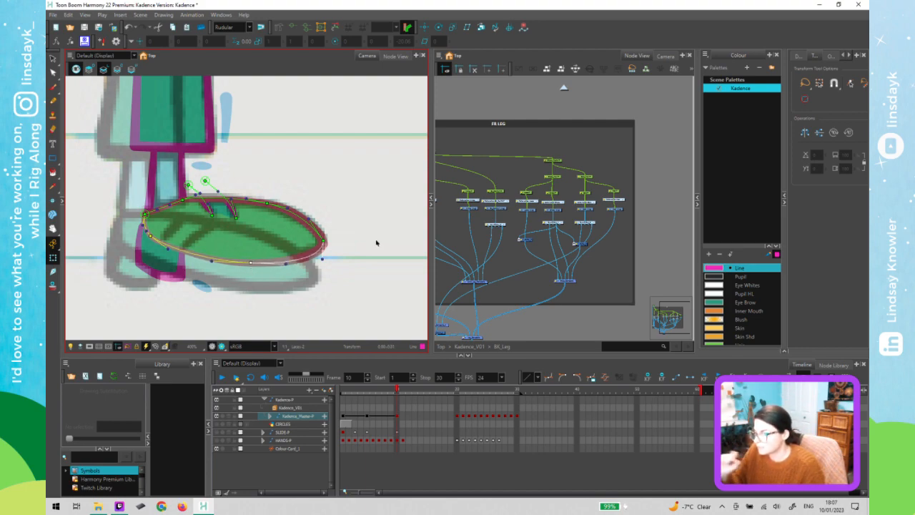
Return to LowerBody, hide the leg with the reshaped shoe and show the other leg by toggling their nodes
{"action": "left_click", "coordinate": [562, 91]}
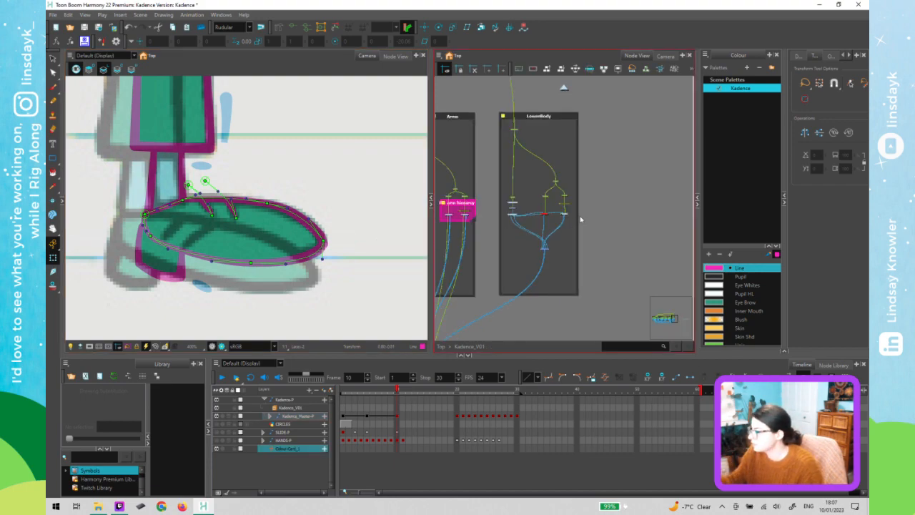
{"action": "left_click", "coordinate": [560, 226]}
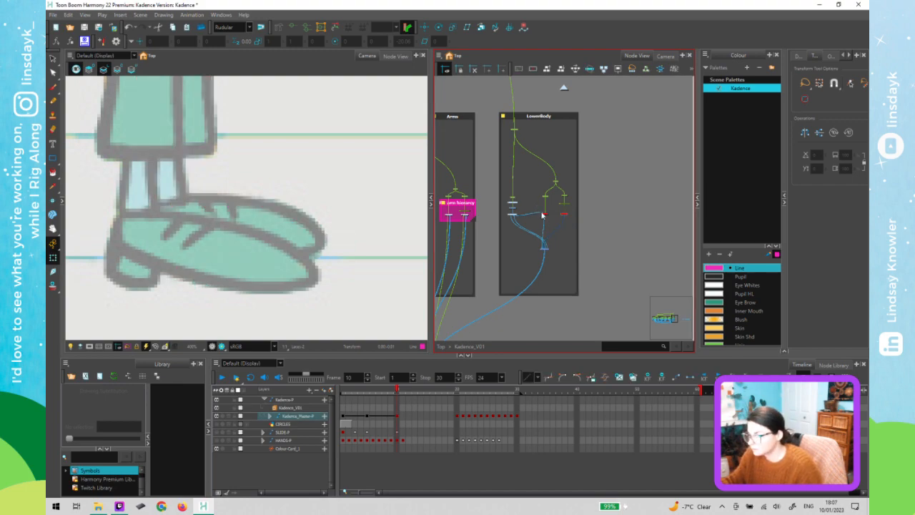
{"action": "left_click", "coordinate": [549, 213]}
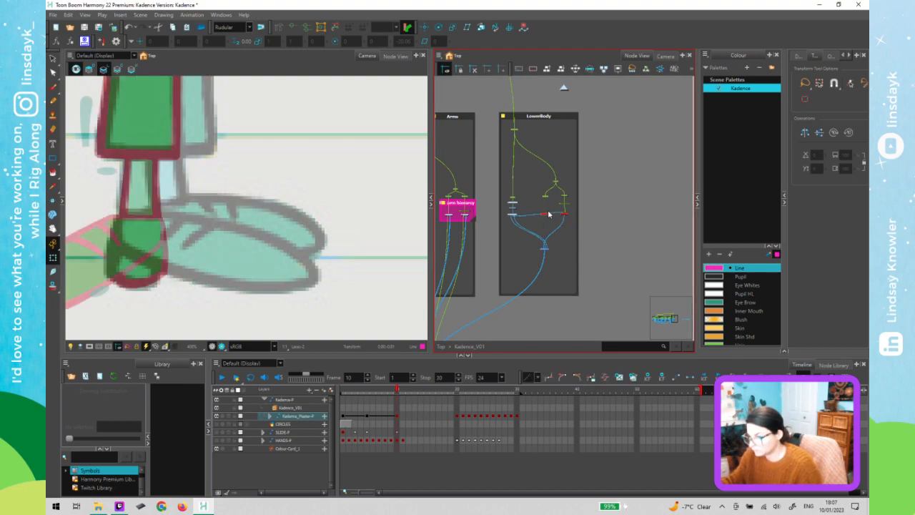
Enter the FR_Leg group, select the front shoe's peg and show the shoe's deformation controls
{"action": "mouse_move", "coordinate": [177, 310]}
{"action": "left_mouse_down"}
{"action": "mouse_move", "coordinate": [279, 285]}
{"action": "mouse_move", "coordinate": [288, 242]}
{"action": "mouse_move", "coordinate": [193, 306]}
{"action": "left_mouse_up"}
{"action": "key", "text": "1"}
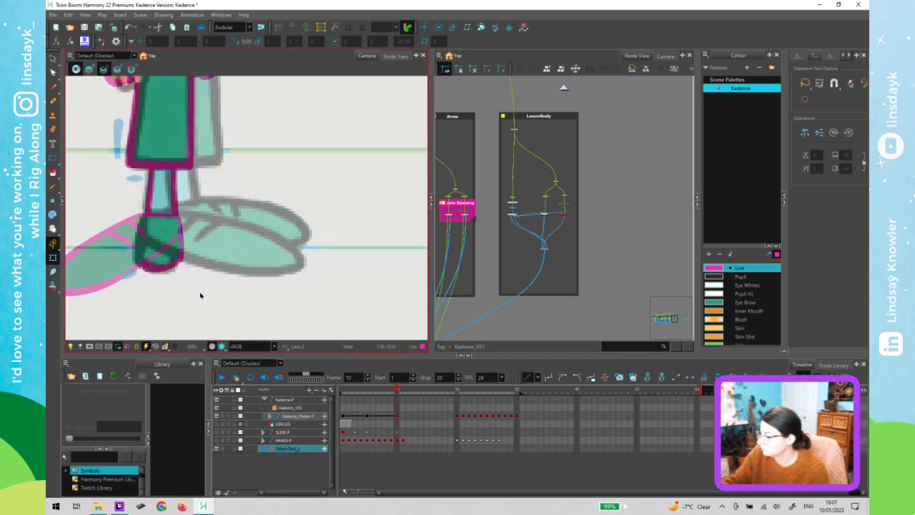
{"action": "left_click", "coordinate": [649, 245]}
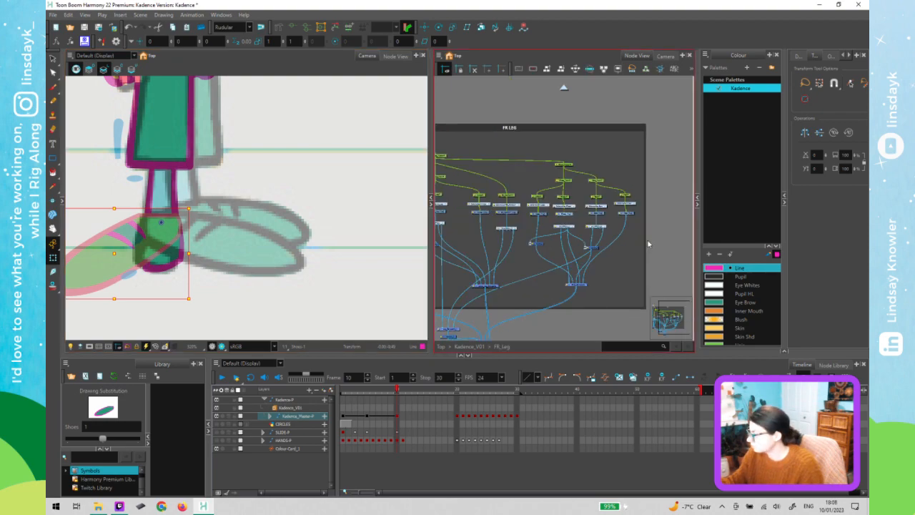
{"action": "left_click", "coordinate": [564, 165]}
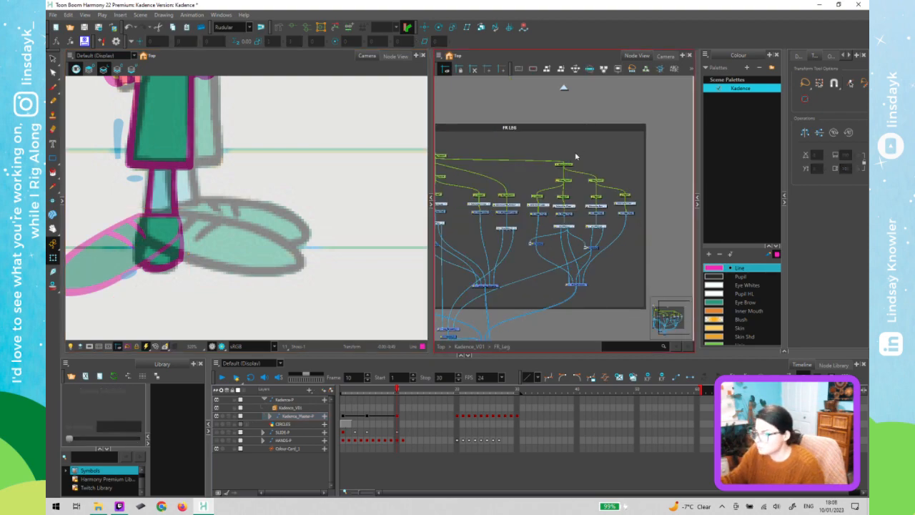
{"action": "left_click", "coordinate": [562, 183]}
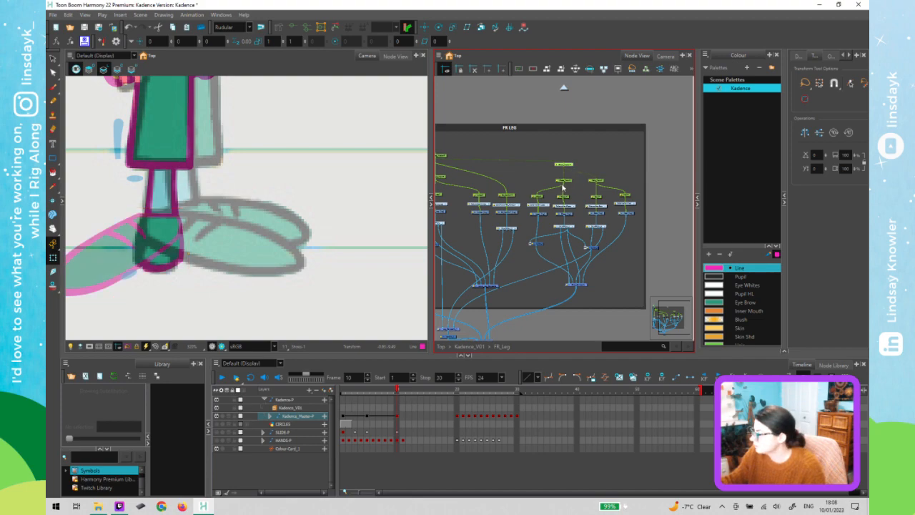
{"action": "left_click", "coordinate": [569, 181]}
{"action": "middle_click", "coordinate": [295, 272]}
{"action": "key", "text": "shift+F11"}
{"action": "left_click_drag", "start_coordinate": [273, 305], "coordinate": [336, 285]}
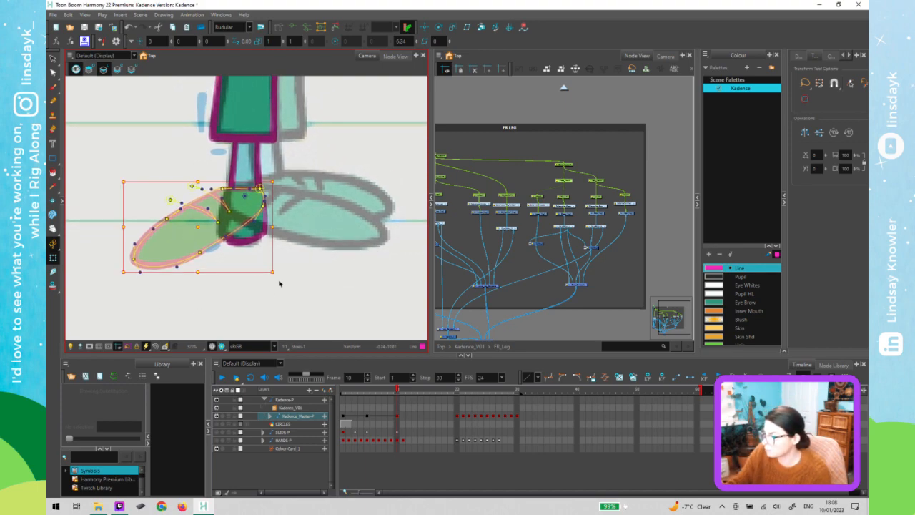
Try rotating and shifting the whole FR_Leg shoe toward the reference foot, undoing each attempt
{"action": "left_click_drag", "start_coordinate": [293, 274], "coordinate": [417, 207]}
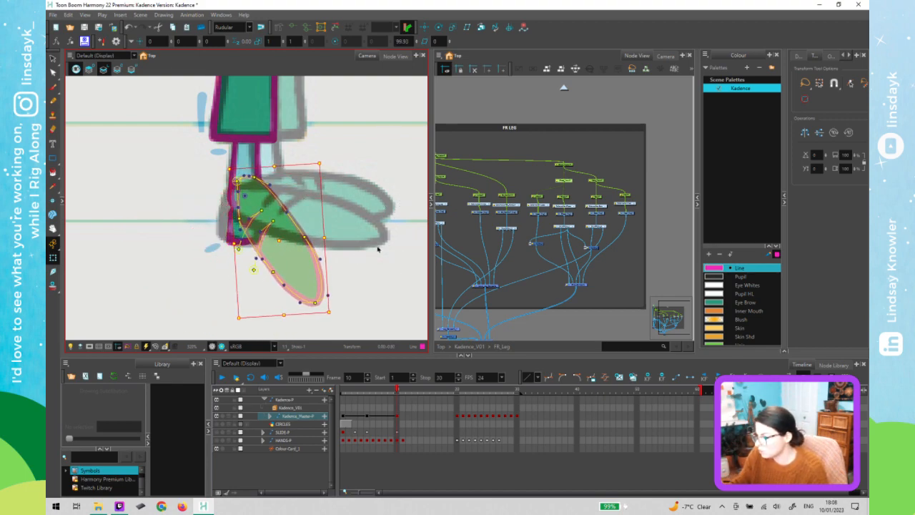
{"action": "key", "text": "ctrl+z"}
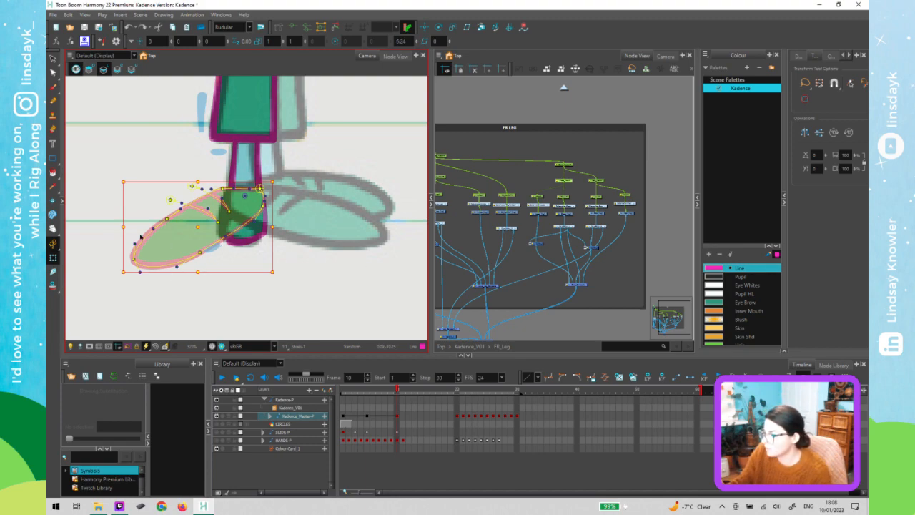
{"action": "left_click_drag", "start_coordinate": [191, 224], "coordinate": [399, 218]}
{"action": "key", "text": "ctrl+z"}
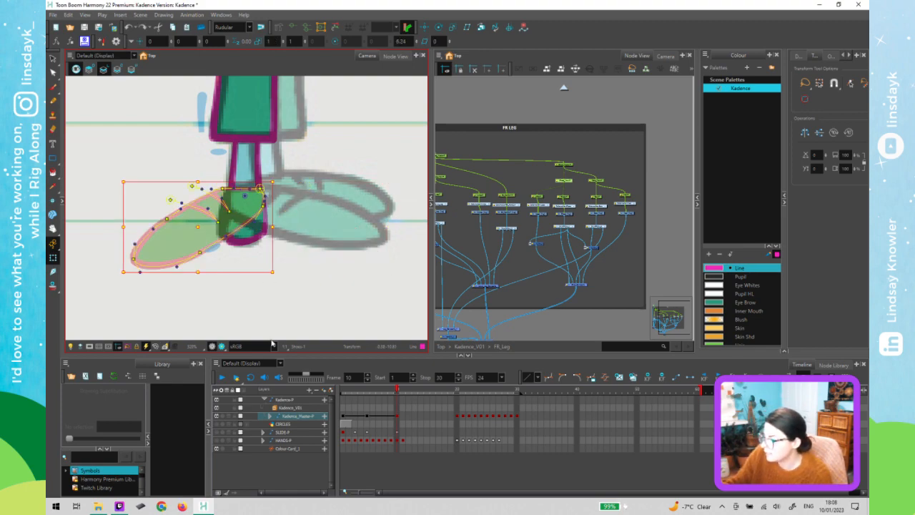
Pull the FR_Leg shoe's toe points over to the reference toe and curve the upper edge with their handles
{"action": "left_click", "coordinate": [148, 263]}
{"action": "left_click", "coordinate": [201, 253]}
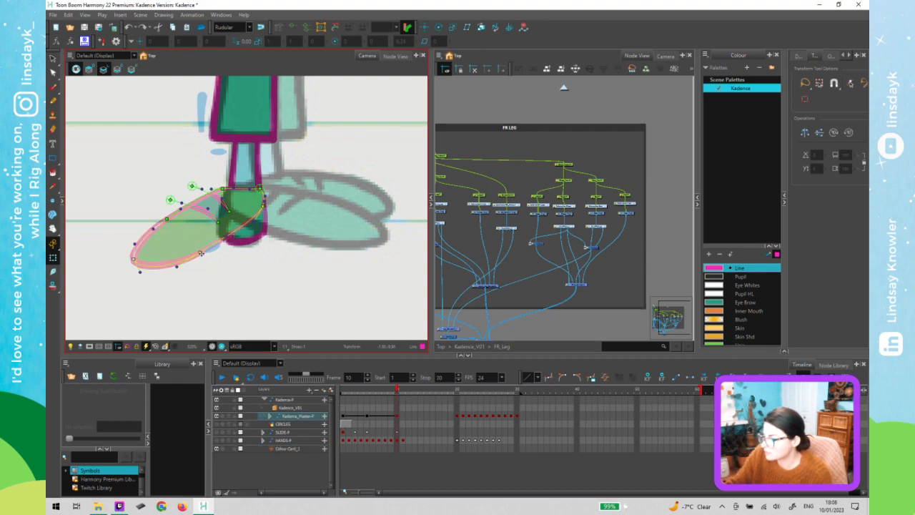
{"action": "left_click_drag", "start_coordinate": [211, 251], "coordinate": [318, 252]}
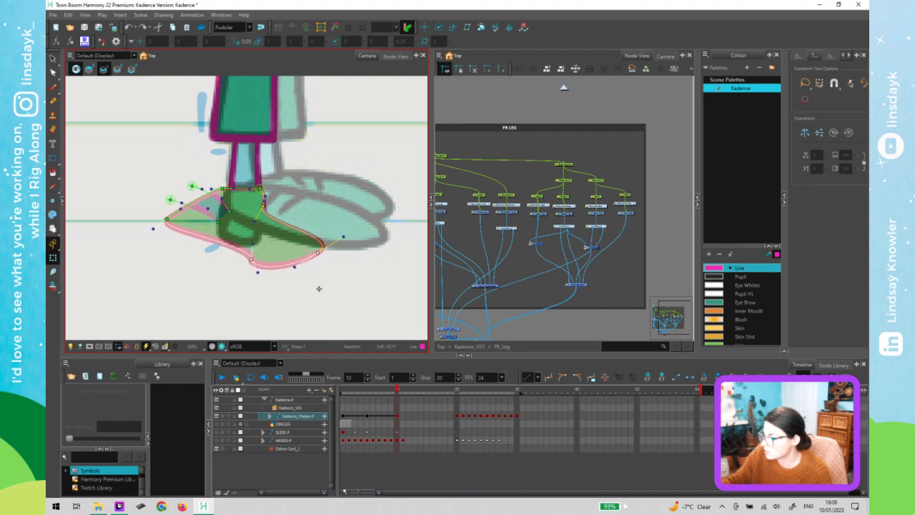
{"action": "left_click", "coordinate": [255, 220]}
{"action": "key", "text": "ctrl+z"}
{"action": "left_click_drag", "start_coordinate": [254, 221], "coordinate": [320, 201]}
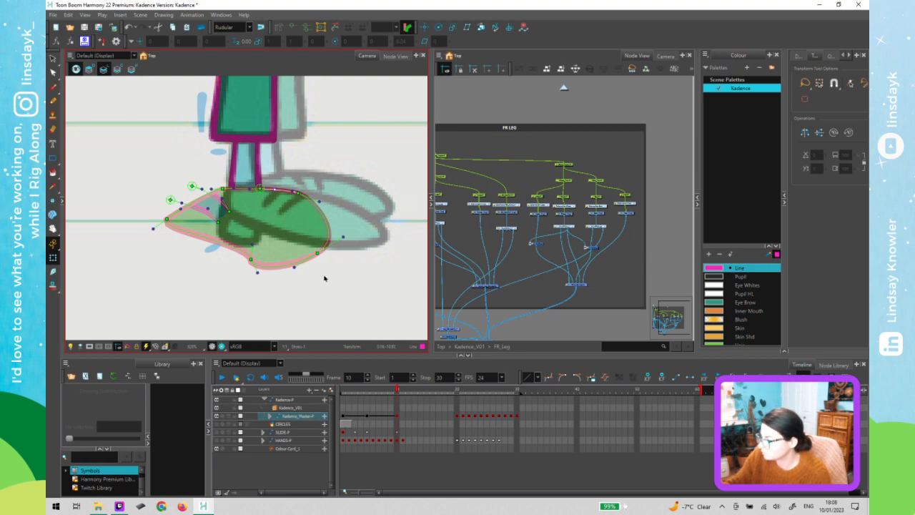
{"action": "left_click_drag", "start_coordinate": [343, 237], "coordinate": [319, 227]}
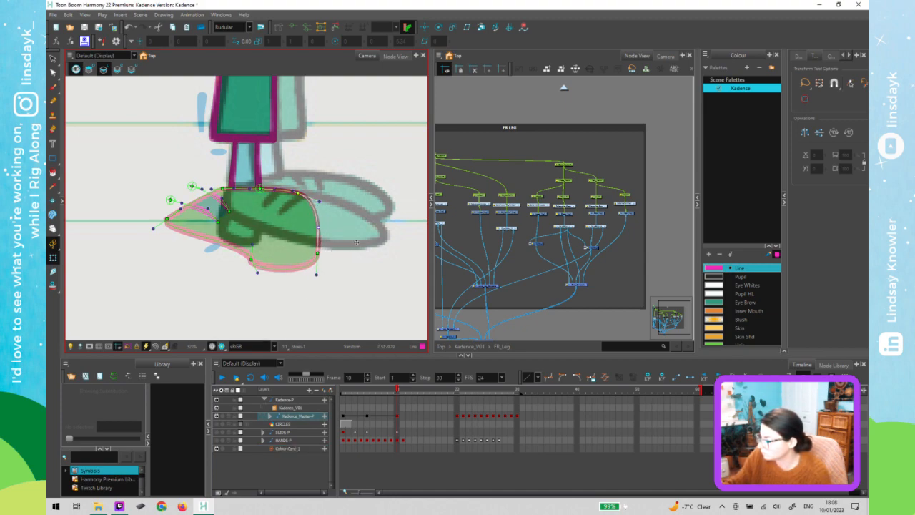
{"action": "left_click_drag", "start_coordinate": [383, 234], "coordinate": [387, 253]}
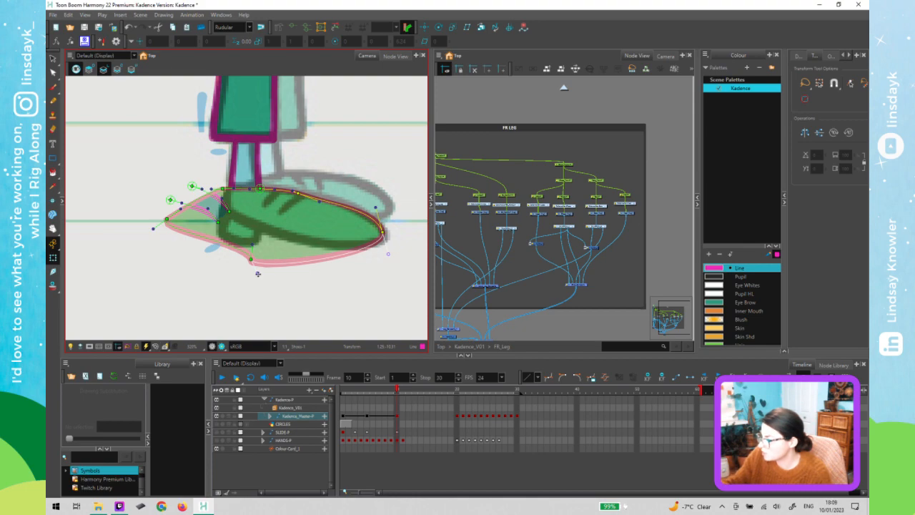
Reshape the shoe's sole along the reference and bring the back point in to the heel
{"action": "mouse_move", "coordinate": [257, 272]}
{"action": "left_mouse_down"}
{"action": "mouse_move", "coordinate": [241, 274]}
{"action": "mouse_move", "coordinate": [261, 275]}
{"action": "left_mouse_up"}
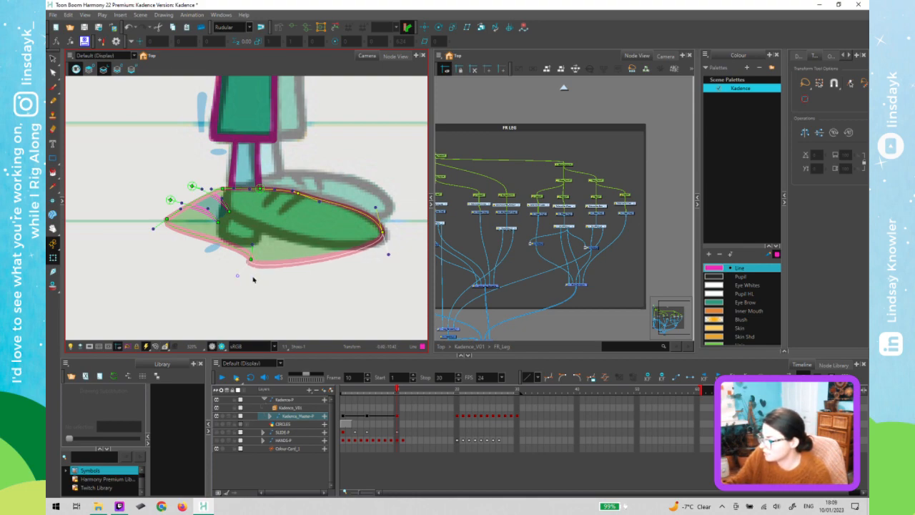
{"action": "left_click_drag", "start_coordinate": [262, 276], "coordinate": [366, 251]}
{"action": "left_click_drag", "start_coordinate": [155, 230], "coordinate": [163, 241]}
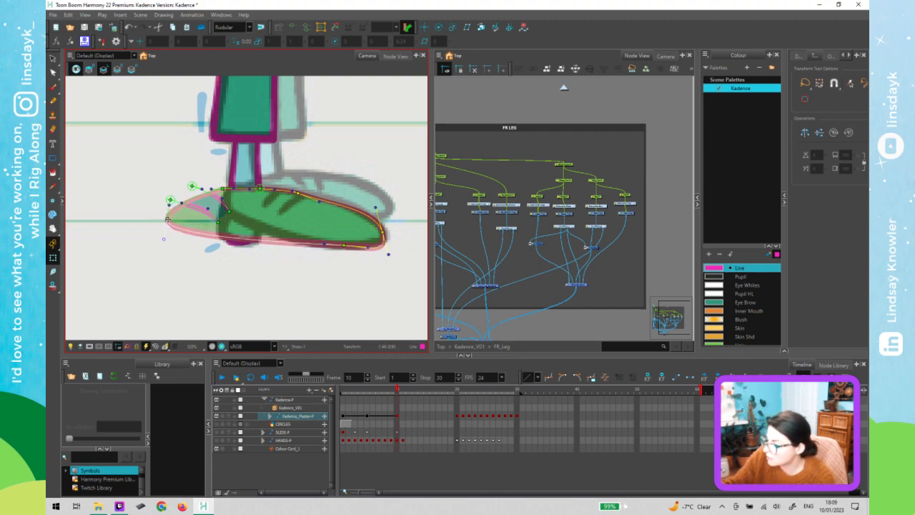
{"action": "left_click_drag", "start_coordinate": [166, 219], "coordinate": [203, 221]}
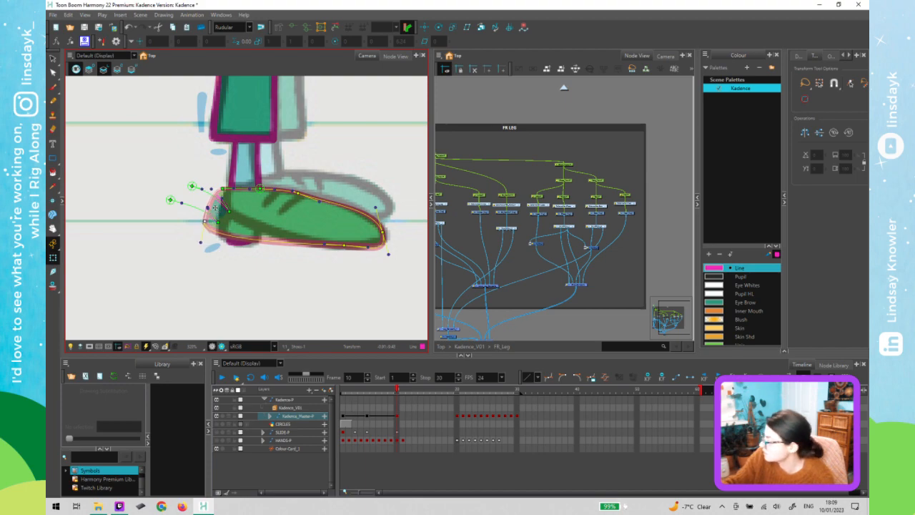
Move the FR_Leg laces onto the top of the reshaped shoe and rotate them to the reference angle
{"action": "left_click_drag", "start_coordinate": [231, 190], "coordinate": [165, 229]}
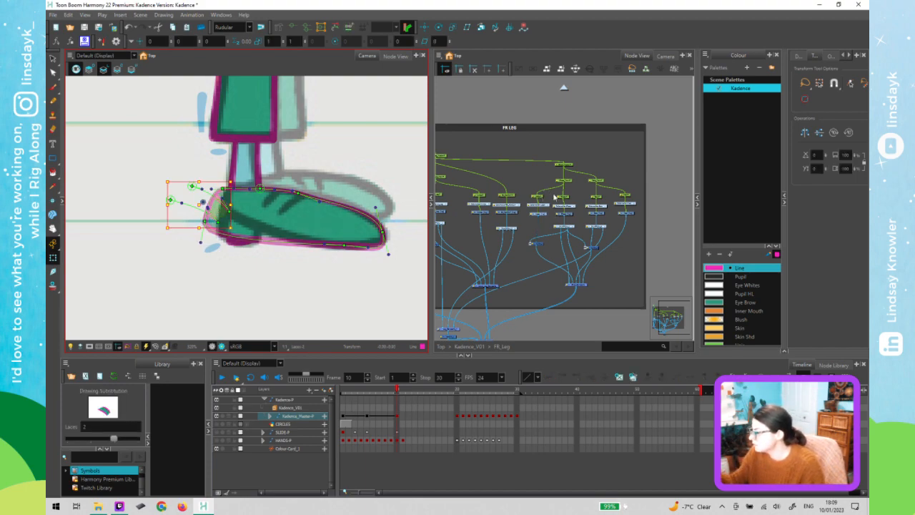
{"action": "left_click", "coordinate": [554, 196]}
{"action": "left_click", "coordinate": [565, 180]}
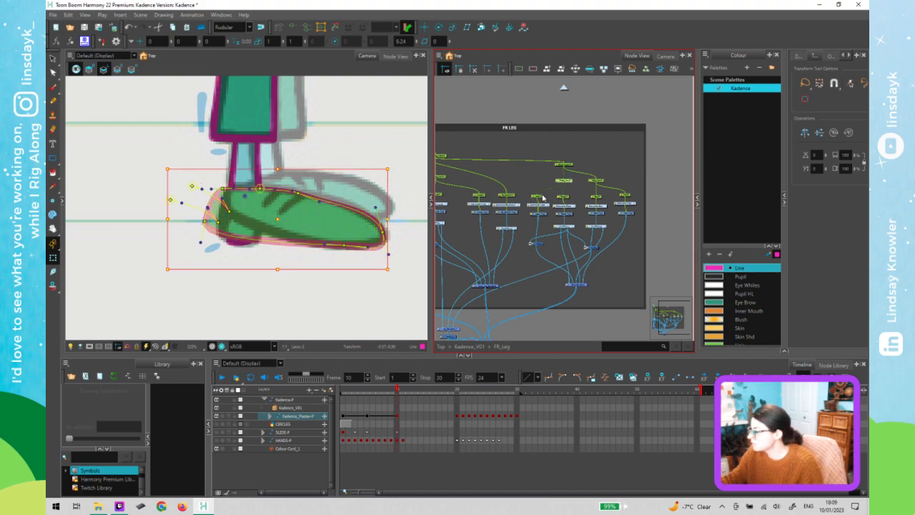
{"action": "key", "text": "ctrl+z"}
{"action": "left_click", "coordinate": [200, 206]}
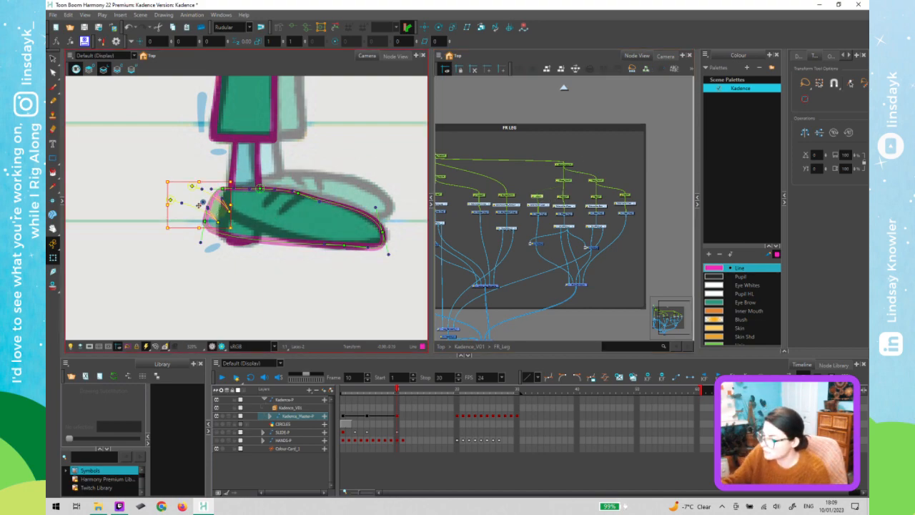
{"action": "left_click_drag", "start_coordinate": [266, 206], "coordinate": [285, 196]}
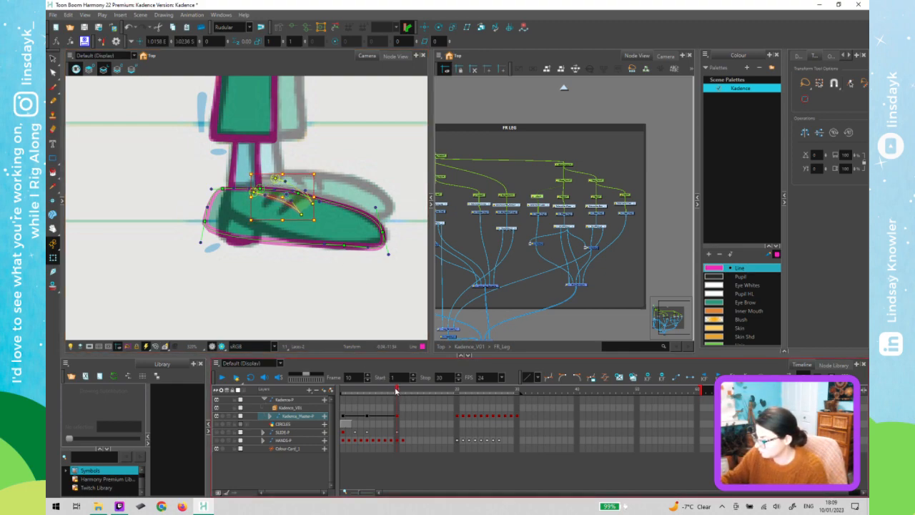
{"action": "mouse_move", "coordinate": [387, 392]}
{"action": "left_mouse_down"}
{"action": "mouse_move", "coordinate": [353, 396]}
{"action": "mouse_move", "coordinate": [397, 396]}
{"action": "left_mouse_up"}
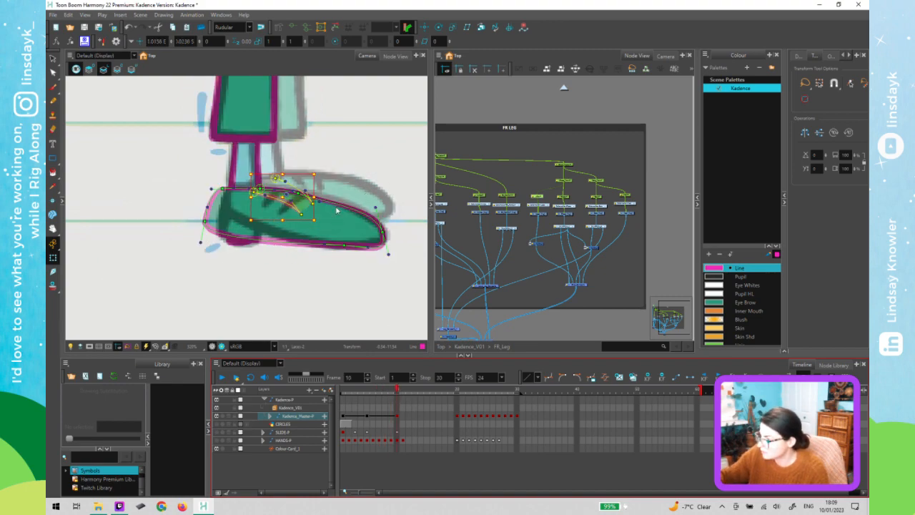
{"action": "mouse_move", "coordinate": [313, 227]}
{"action": "left_mouse_down"}
{"action": "mouse_move", "coordinate": [331, 201]}
{"action": "mouse_move", "coordinate": [332, 172]}
{"action": "left_mouse_up"}
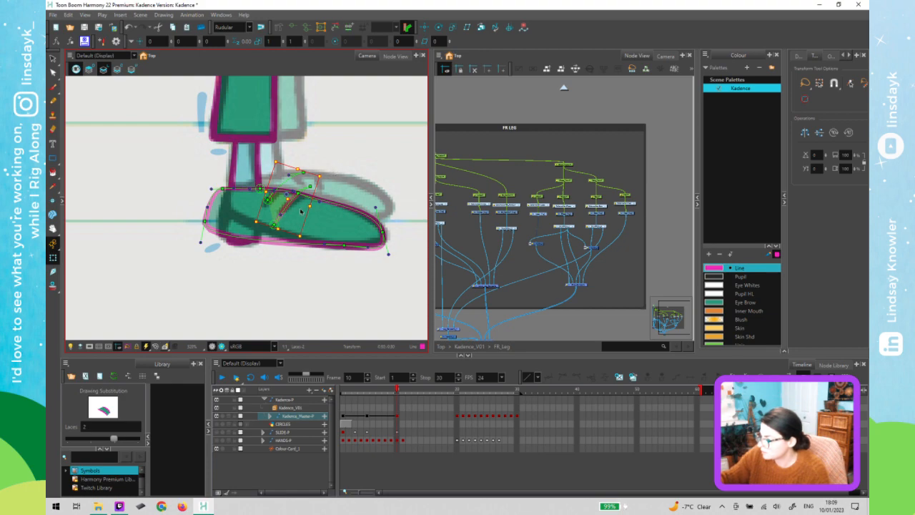
Reshape both laces by adjusting their lower end points and upper curve handles to follow the reference
{"action": "left_click", "coordinate": [274, 223]}
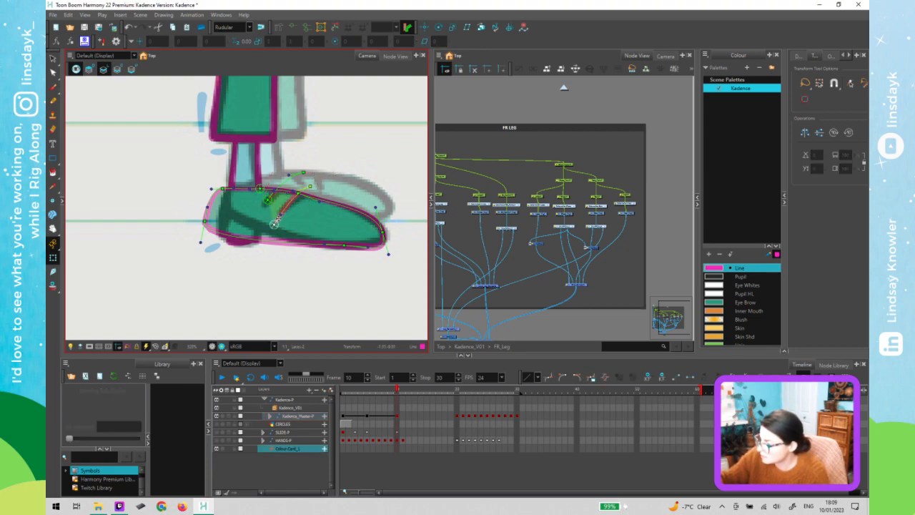
{"action": "left_click", "coordinate": [277, 218]}
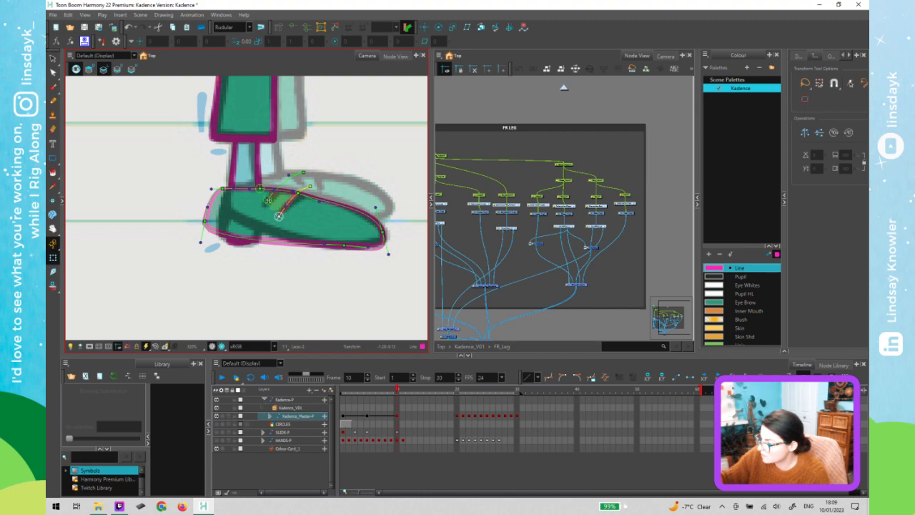
{"action": "left_click_drag", "start_coordinate": [267, 202], "coordinate": [263, 205]}
{"action": "left_click", "coordinate": [304, 177]}
{"action": "left_click_drag", "start_coordinate": [315, 190], "coordinate": [321, 187]}
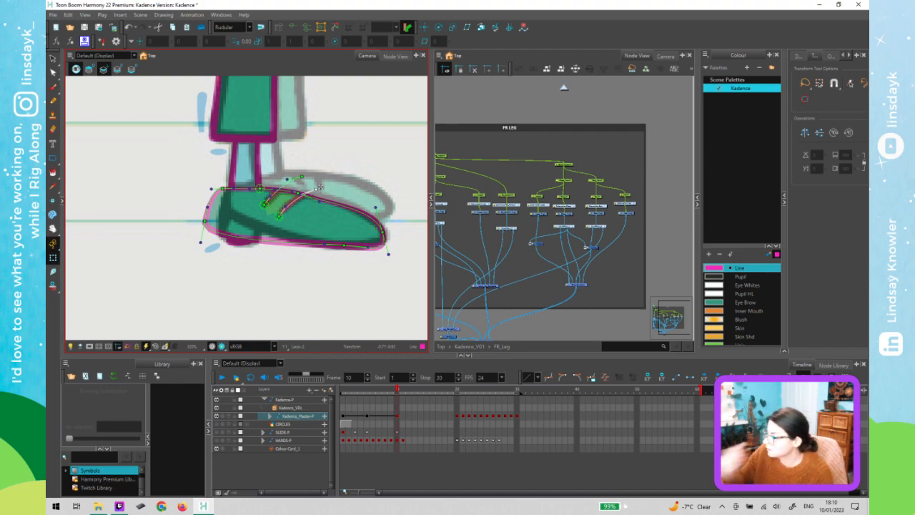
Refine the shoe outline by tucking the back point in above the heel and adjusting the ankle, toe and sole curves
{"action": "left_click", "coordinate": [346, 219]}
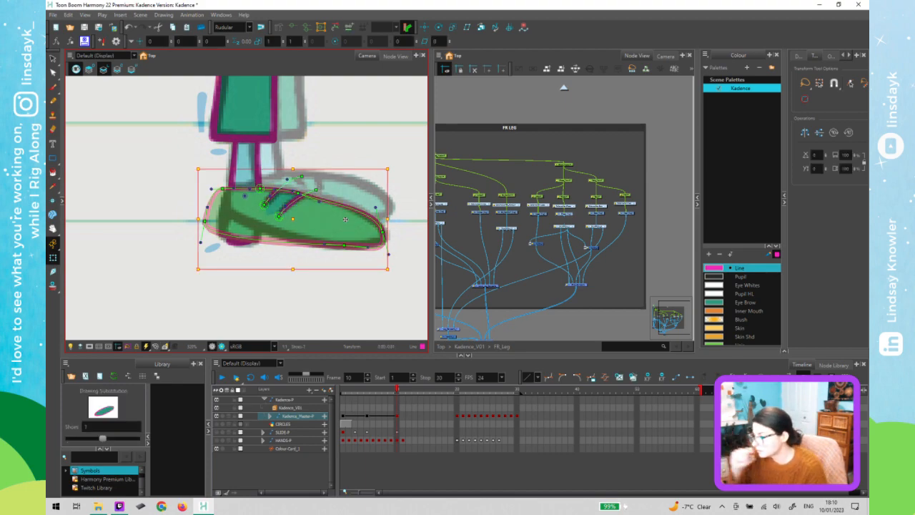
{"action": "left_click", "coordinate": [206, 222]}
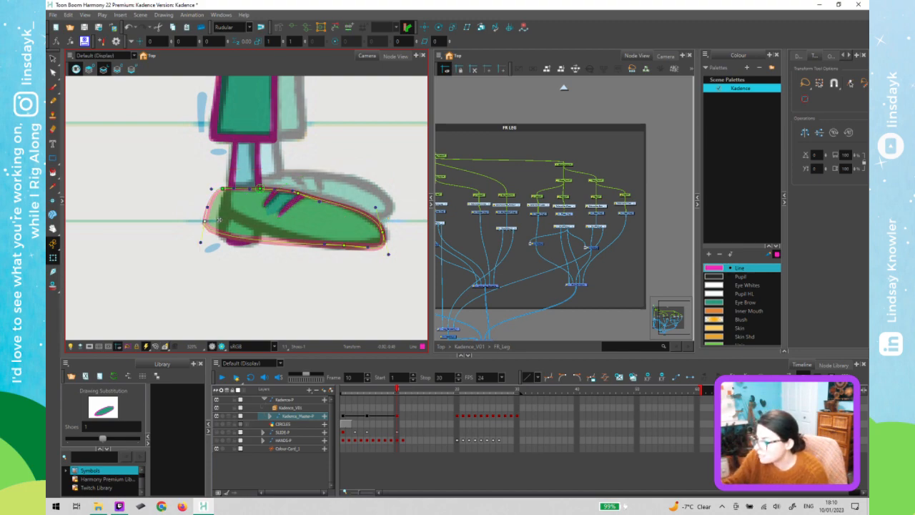
{"action": "mouse_move", "coordinate": [219, 221]}
{"action": "left_mouse_down"}
{"action": "mouse_move", "coordinate": [226, 215]}
{"action": "mouse_move", "coordinate": [238, 226]}
{"action": "left_mouse_up"}
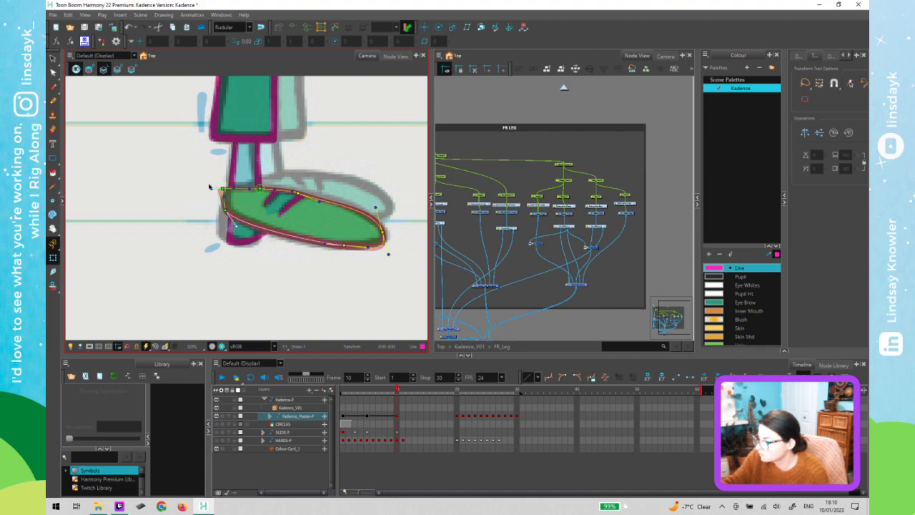
{"action": "left_click_drag", "start_coordinate": [226, 207], "coordinate": [227, 209]}
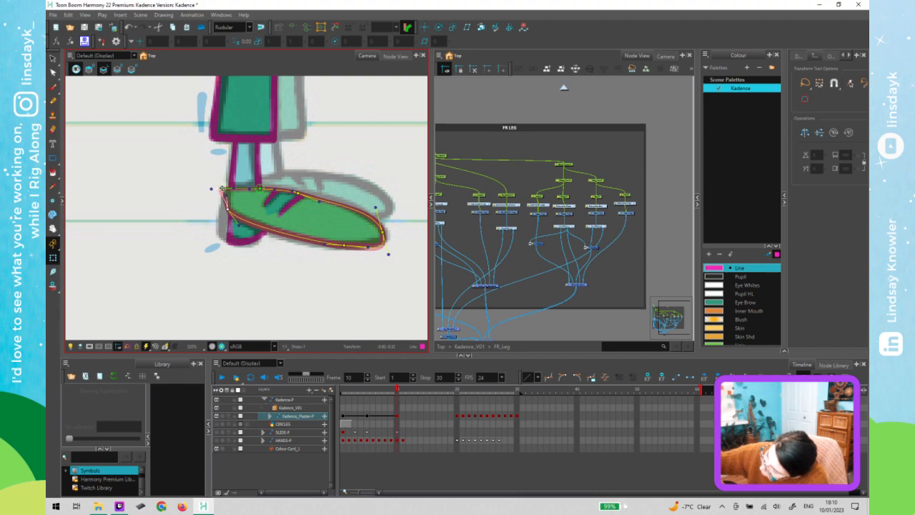
{"action": "left_click_drag", "start_coordinate": [225, 187], "coordinate": [230, 188]}
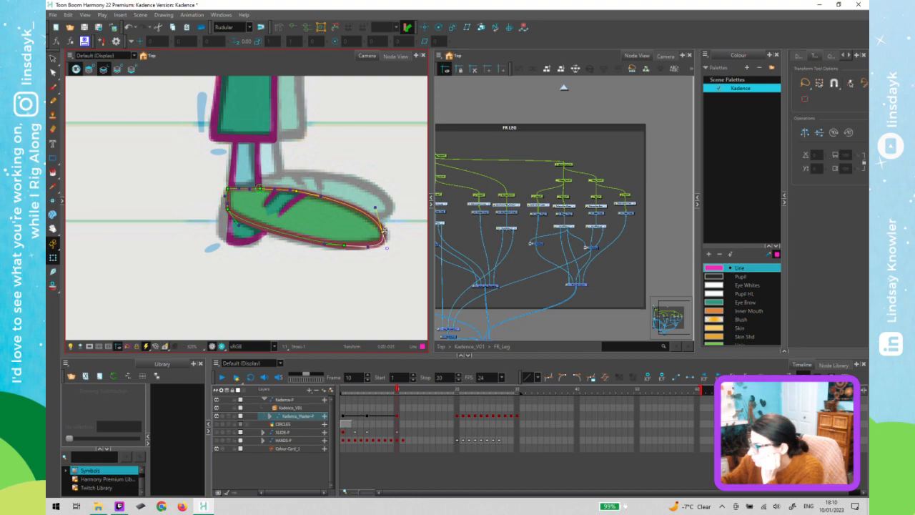
{"action": "left_click_drag", "start_coordinate": [384, 231], "coordinate": [386, 230]}
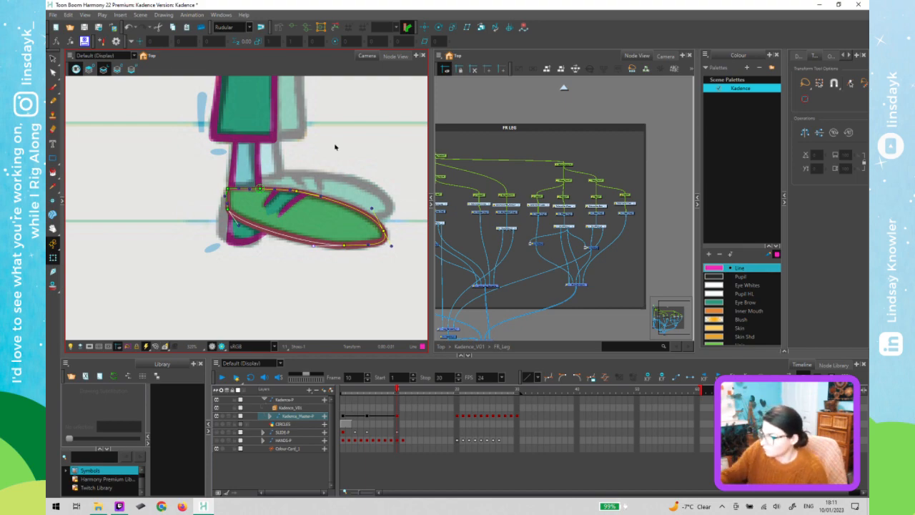
Reshape the FR_Leg heel to the reference by moving its back, lower and front contour points
{"action": "left_click", "coordinate": [243, 230]}
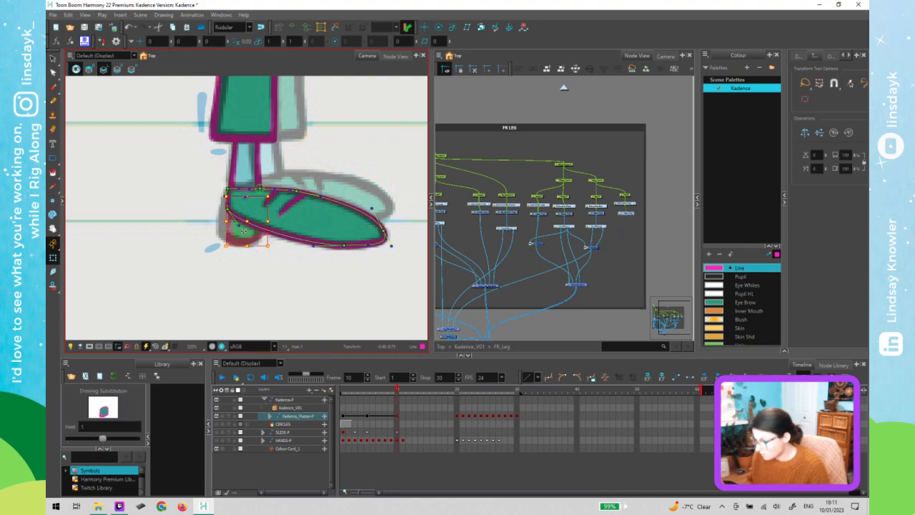
{"action": "left_click", "coordinate": [230, 212]}
{"action": "left_click_drag", "start_coordinate": [230, 212], "coordinate": [229, 201]}
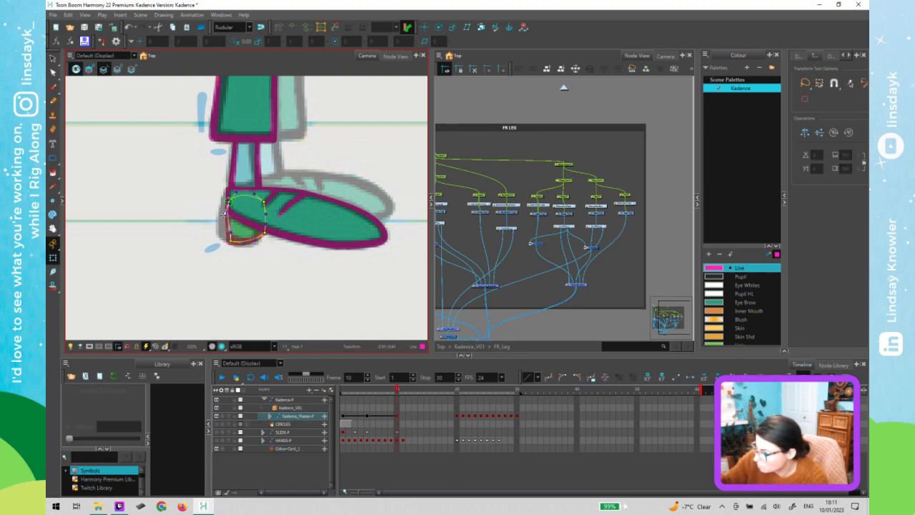
{"action": "left_click_drag", "start_coordinate": [230, 242], "coordinate": [222, 235]}
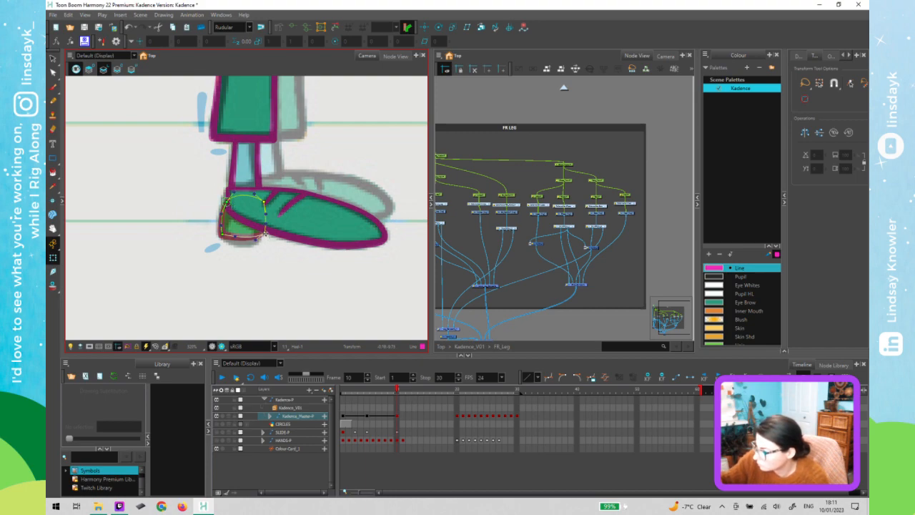
{"action": "left_click_drag", "start_coordinate": [266, 237], "coordinate": [246, 244]}
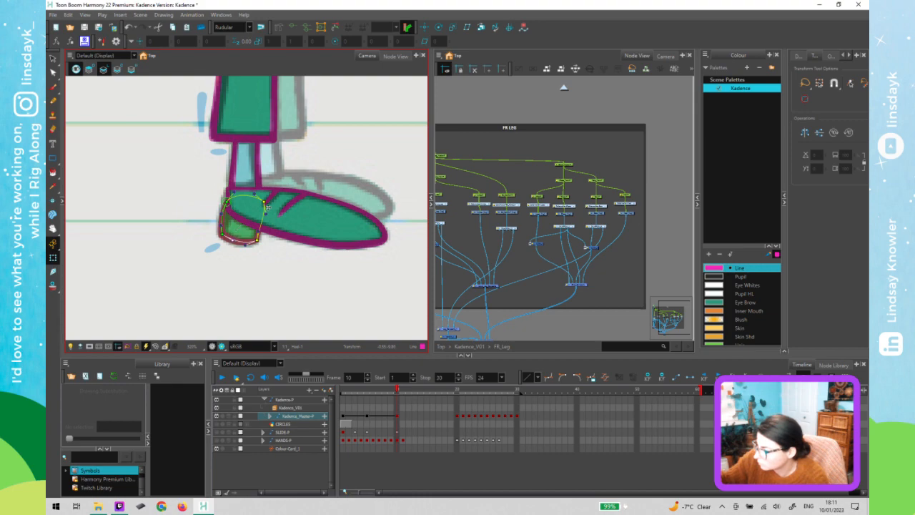
{"action": "left_click_drag", "start_coordinate": [262, 208], "coordinate": [255, 206]}
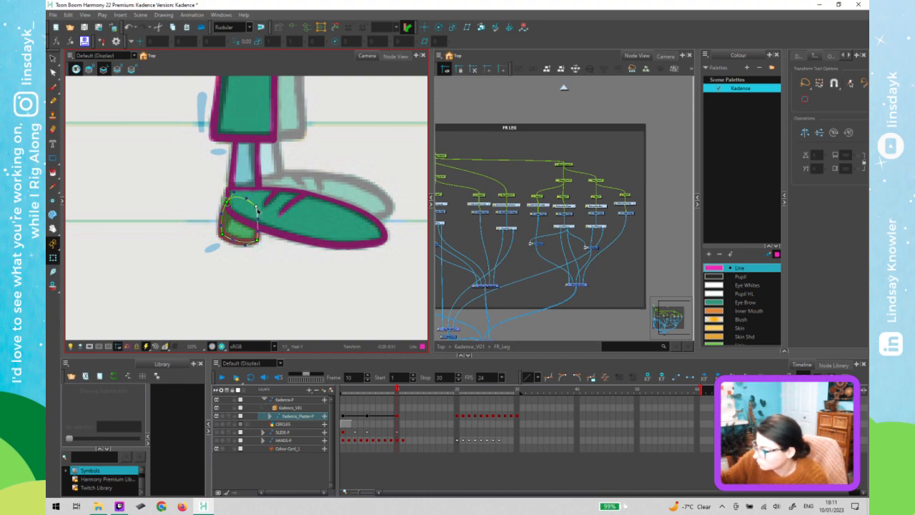
{"action": "left_click", "coordinate": [292, 302]}
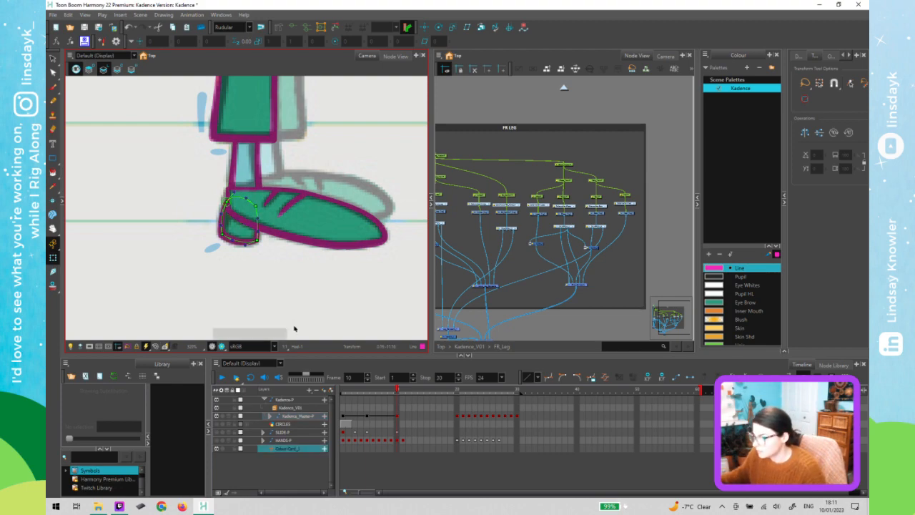
Leave the FR_Leg group and enable all nodes in Kadence_V01 so both legs display
{"action": "scroll", "coordinate": [302, 314], "scroll_direction": "down", "scroll_amount": 2}
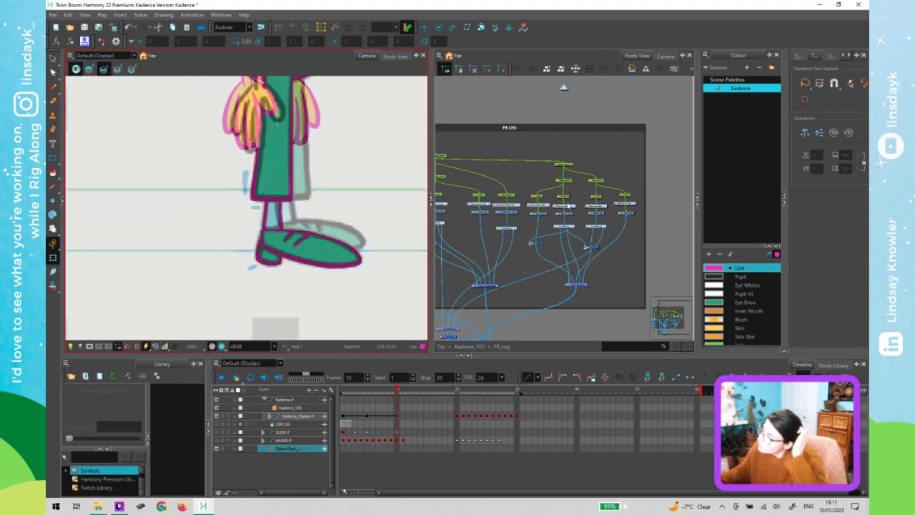
{"action": "left_click", "coordinate": [569, 206]}
{"action": "key", "text": "ctrl+shift+Return"}
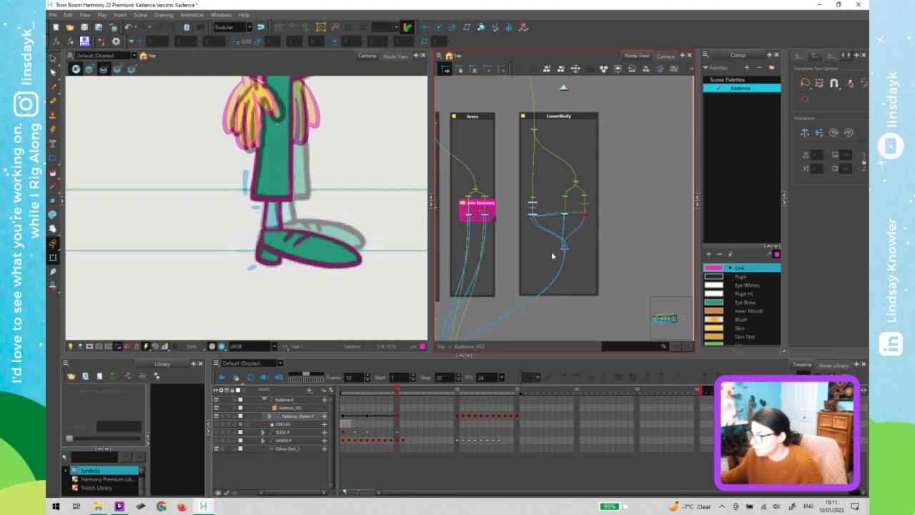
{"action": "key", "text": "ctrl+a"}
{"action": "key", "text": "a"}
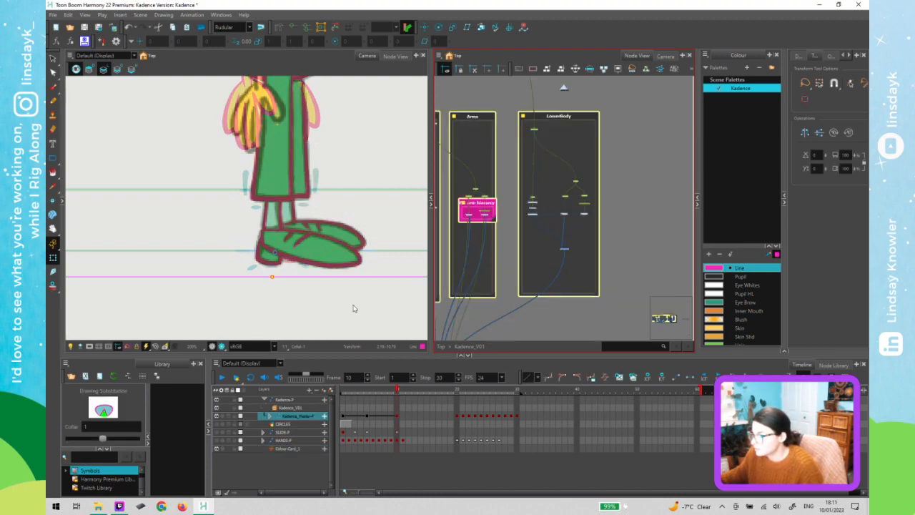
{"action": "left_click", "coordinate": [352, 307]}
{"action": "scroll", "coordinate": [353, 306], "scroll_direction": "down", "scroll_amount": 5}
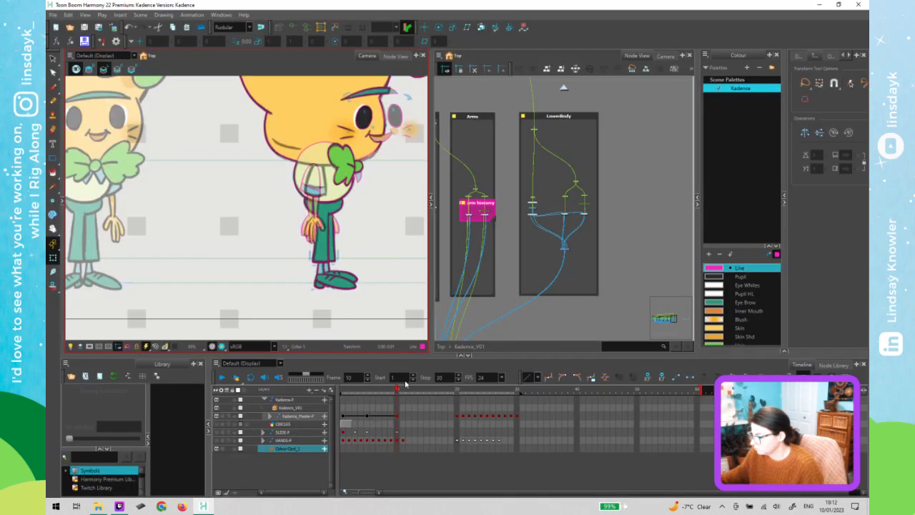
Go up to the top level of the node network and disable the _KadeFinal reference drawing
{"action": "left_click", "coordinate": [563, 89]}
{"action": "left_click_drag", "start_coordinate": [646, 171], "coordinate": [453, 189]}
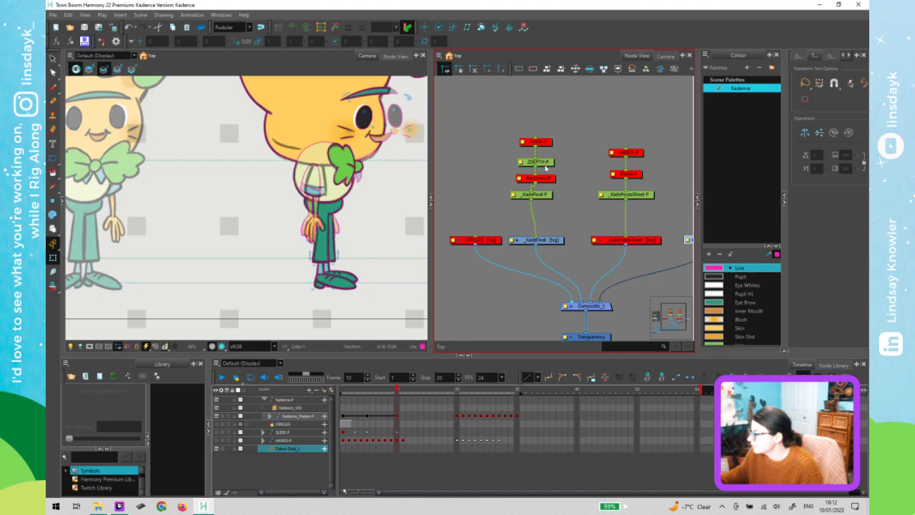
{"action": "left_click", "coordinate": [546, 242]}
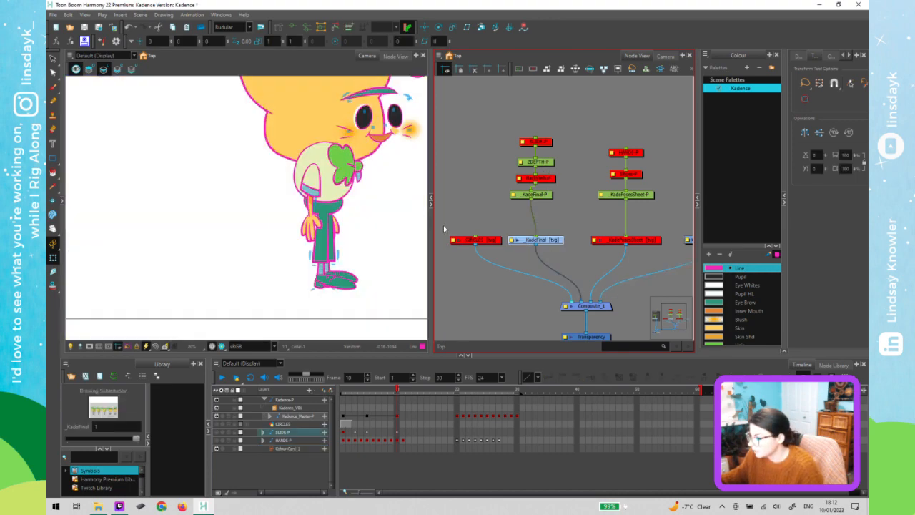
{"action": "left_click", "coordinate": [388, 241]}
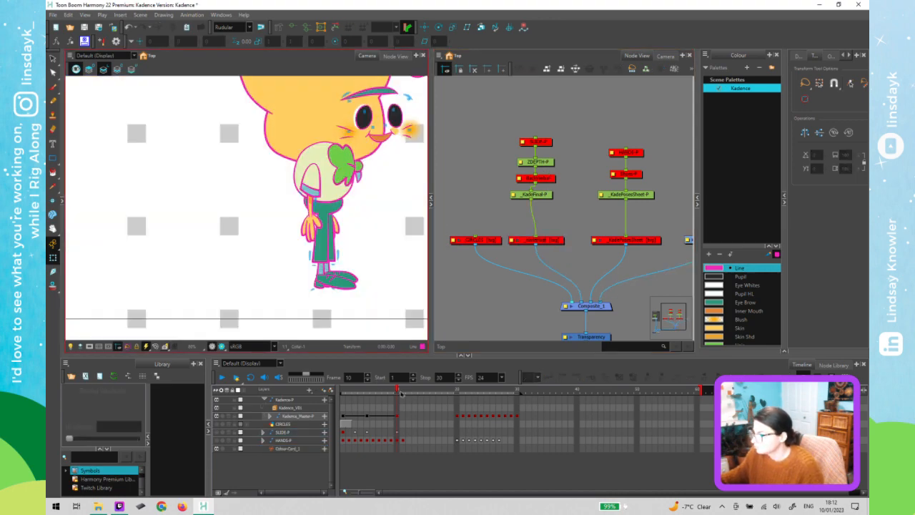
Examine the rig's head turn by scrubbing and flipping back and forth between frames 1 and 10
{"action": "scroll", "coordinate": [386, 279], "scroll_direction": "down", "scroll_amount": 1}
{"action": "left_click_drag", "start_coordinate": [396, 390], "coordinate": [342, 393]}
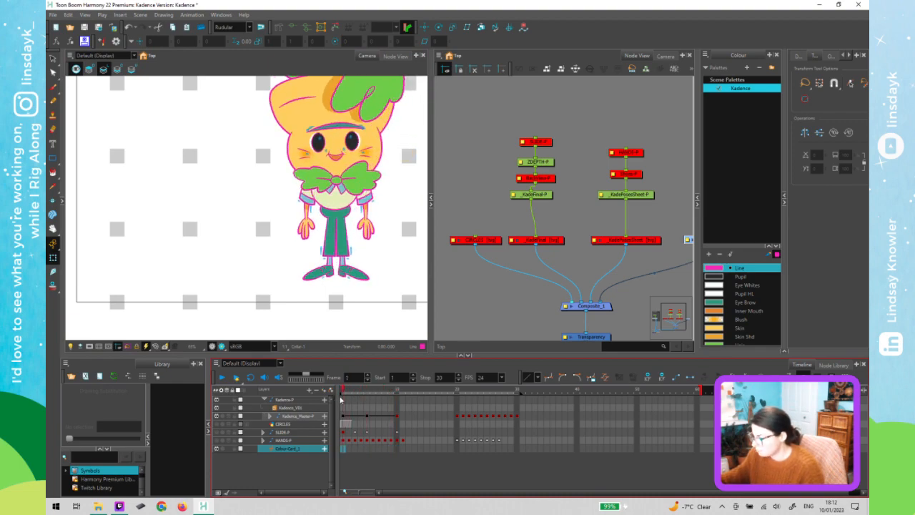
{"action": "left_click", "coordinate": [361, 401]}
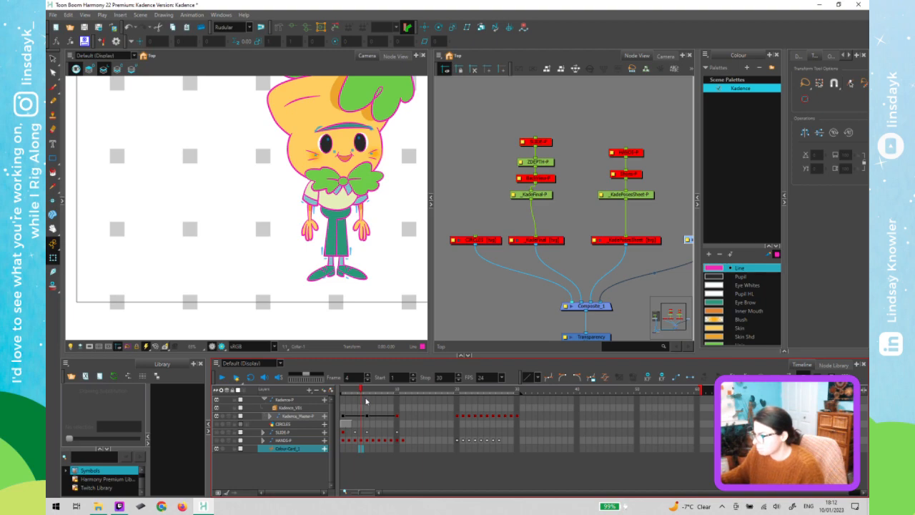
{"action": "left_click", "coordinate": [366, 401]}
{"action": "left_click", "coordinate": [373, 401]}
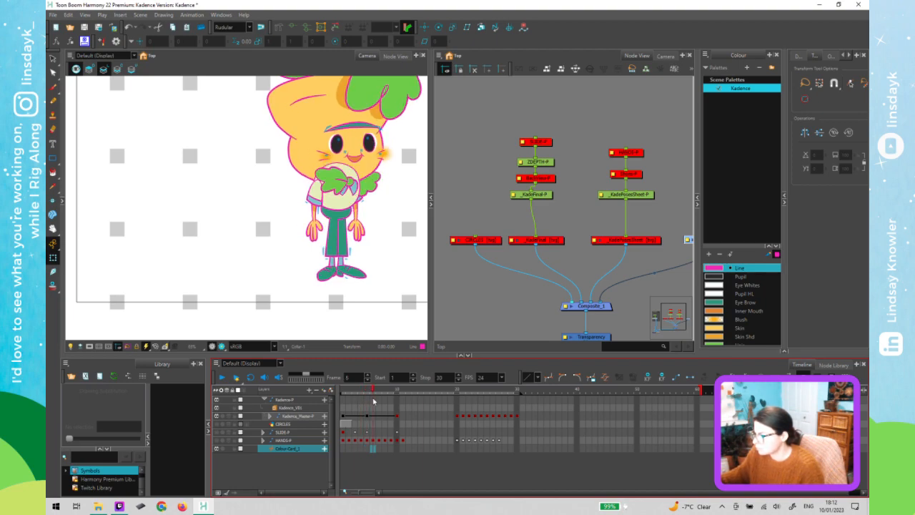
{"action": "left_click", "coordinate": [377, 401]}
{"action": "left_click", "coordinate": [377, 402]}
{"action": "left_click", "coordinate": [393, 405]}
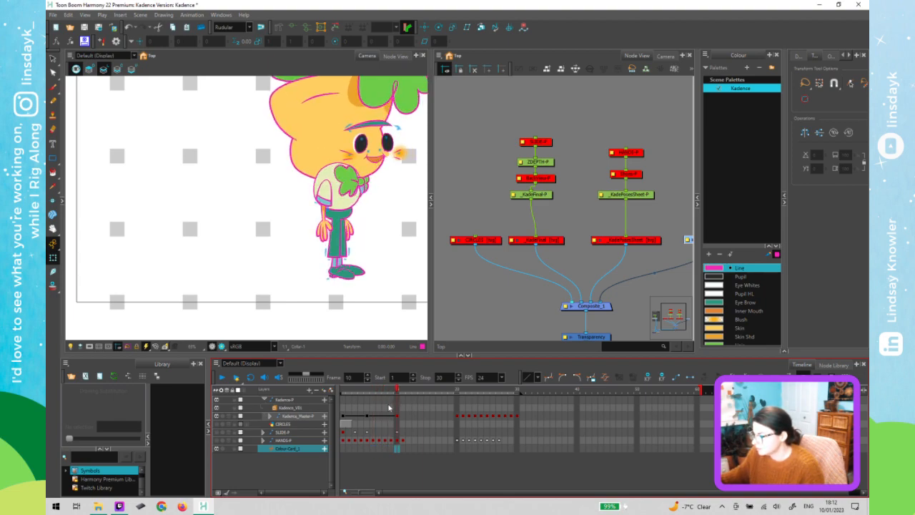
{"action": "left_click", "coordinate": [385, 409]}
{"action": "left_click_drag", "start_coordinate": [376, 411], "coordinate": [346, 417]}
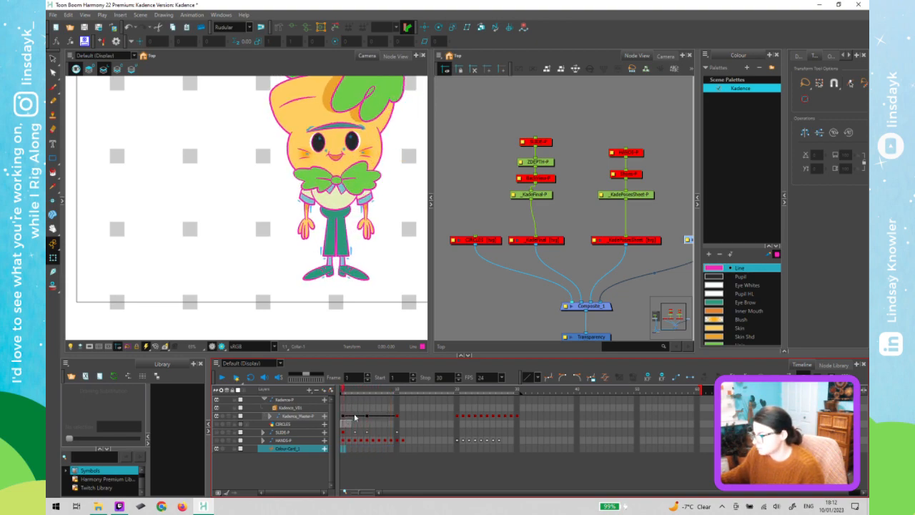
{"action": "mouse_move", "coordinate": [372, 414]}
{"action": "left_mouse_down"}
{"action": "mouse_move", "coordinate": [392, 414]}
{"action": "mouse_move", "coordinate": [381, 421]}
{"action": "left_mouse_up"}
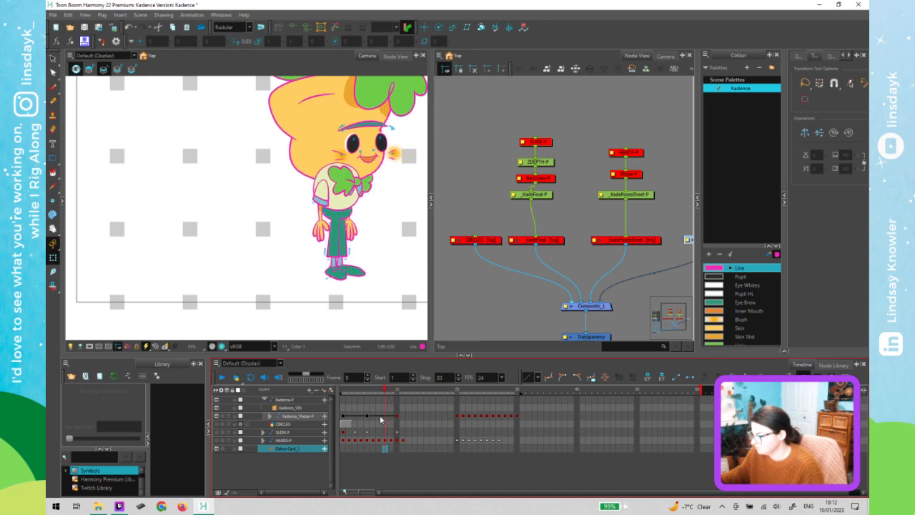
{"action": "key", "text": "comma"}
{"action": "key", "text": "comma"}
{"action": "key", "text": "comma"}
{"action": "key", "text": "comma"}
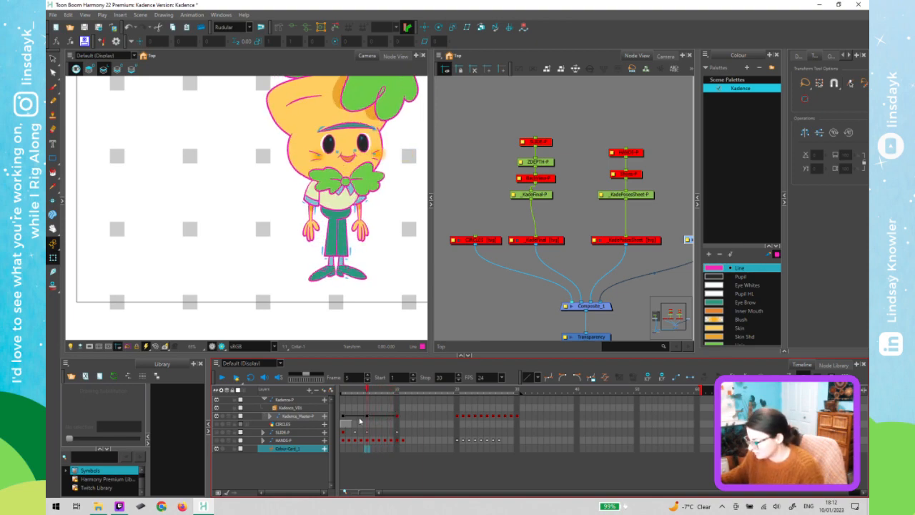
{"action": "key", "text": "comma"}
{"action": "key", "text": "period"}
{"action": "key", "text": "period"}
{"action": "key", "text": "period"}
{"action": "key", "text": "period"}
{"action": "key", "text": "period"}
{"action": "key", "text": "period"}
{"action": "key", "text": "period"}
{"action": "key", "text": "period"}
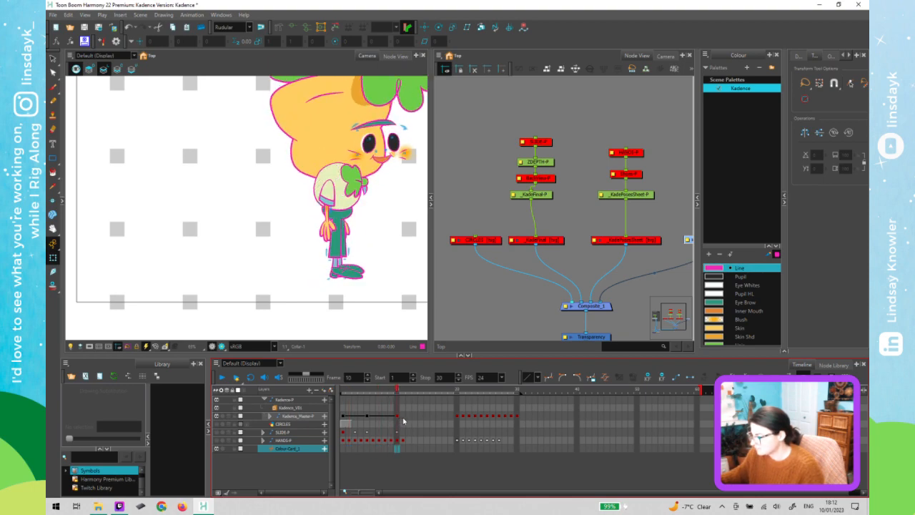
{"action": "key", "text": "comma"}
{"action": "key", "text": "comma"}
{"action": "key", "text": "comma"}
{"action": "key", "text": "comma"}
{"action": "key", "text": "comma"}
{"action": "key", "text": "comma"}
{"action": "key", "text": "comma"}
{"action": "key", "text": "comma"}
{"action": "key", "text": "comma"}
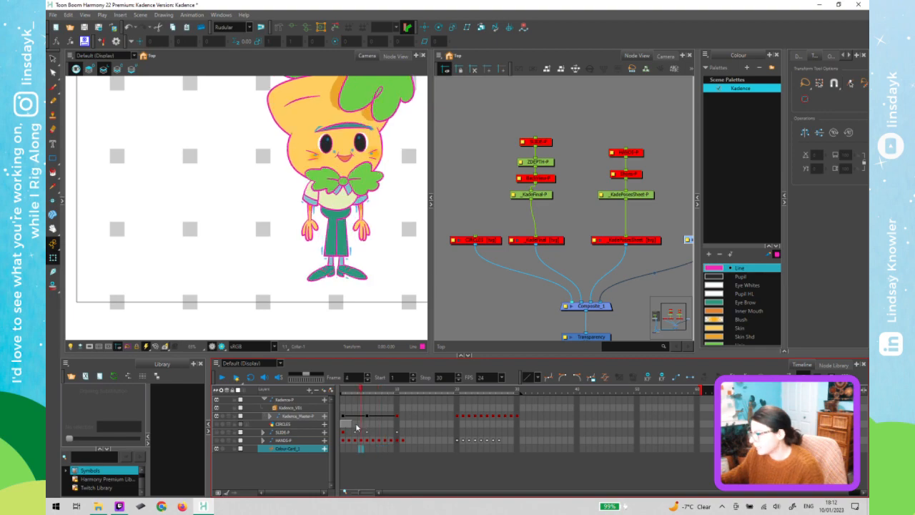
{"action": "key", "text": "period"}
{"action": "key", "text": "period"}
{"action": "key", "text": "period"}
{"action": "key", "text": "period"}
{"action": "key", "text": "period"}
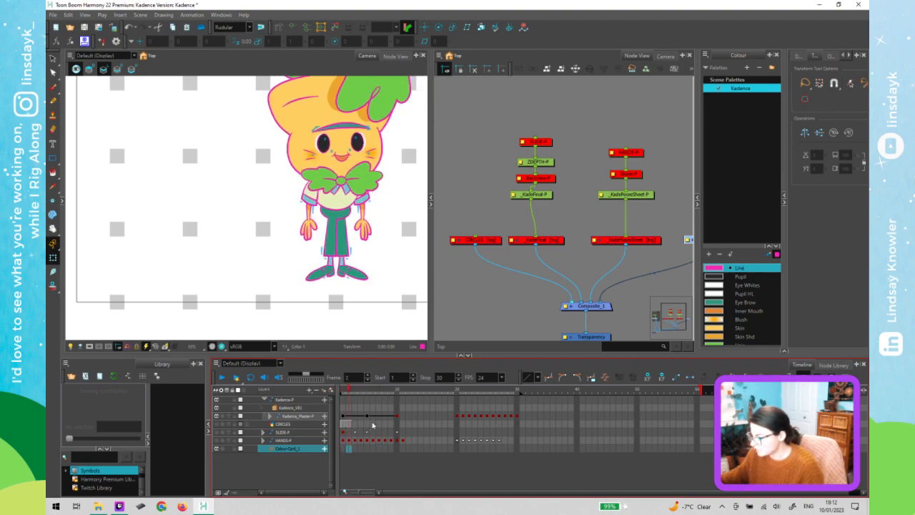
{"action": "key", "text": "period"}
{"action": "key", "text": "period"}
{"action": "key", "text": "period"}
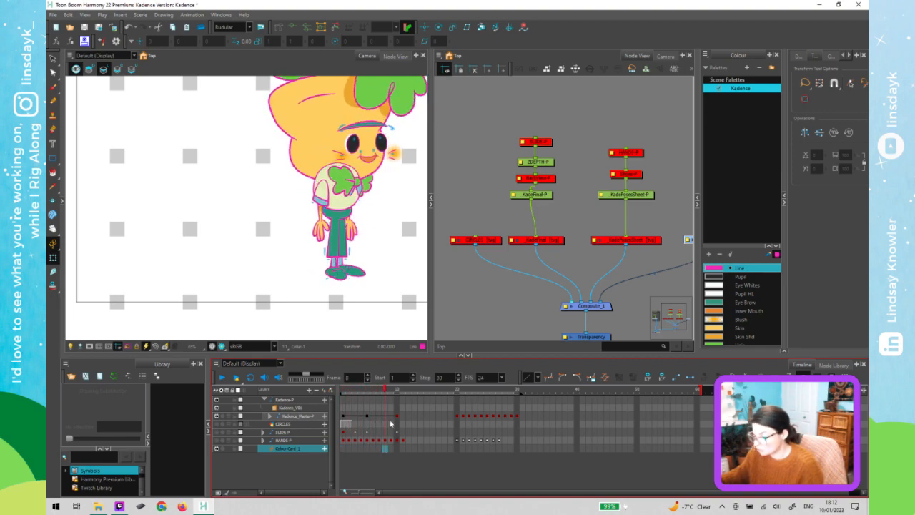
{"action": "key", "text": "period"}
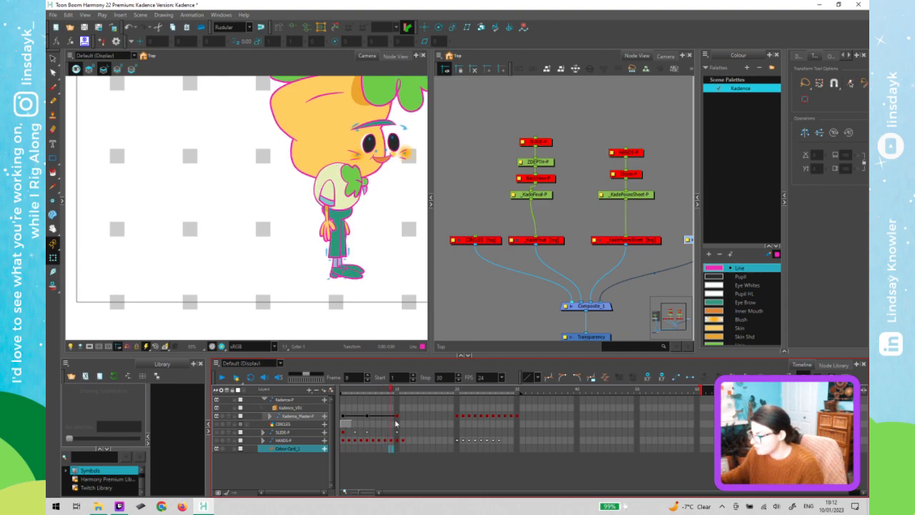
{"action": "key", "text": "comma"}
{"action": "key", "text": "comma"}
{"action": "key", "text": "comma"}
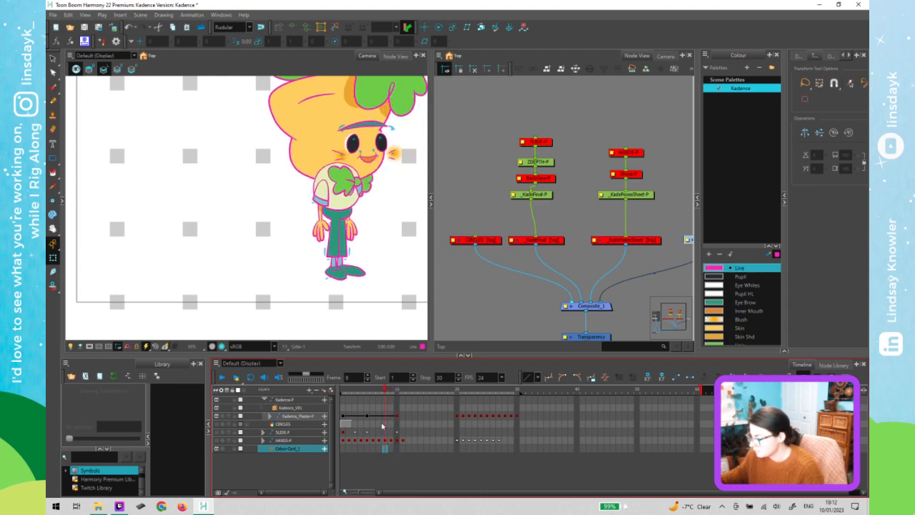
{"action": "key", "text": "period"}
{"action": "key", "text": "period"}
{"action": "key", "text": "period"}
{"action": "key", "text": "comma"}
{"action": "key", "text": "comma"}
{"action": "key", "text": "comma"}
{"action": "key", "text": "comma"}
{"action": "key", "text": "comma"}
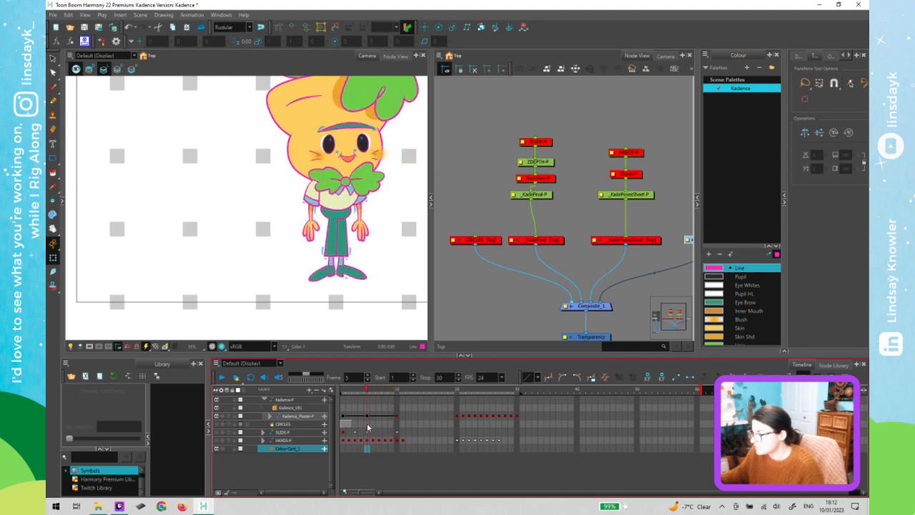
{"action": "key", "text": "comma"}
{"action": "key", "text": "comma"}
{"action": "key", "text": "comma"}
{"action": "key", "text": "period"}
{"action": "key", "text": "period"}
{"action": "key", "text": "period"}
{"action": "key", "text": "period"}
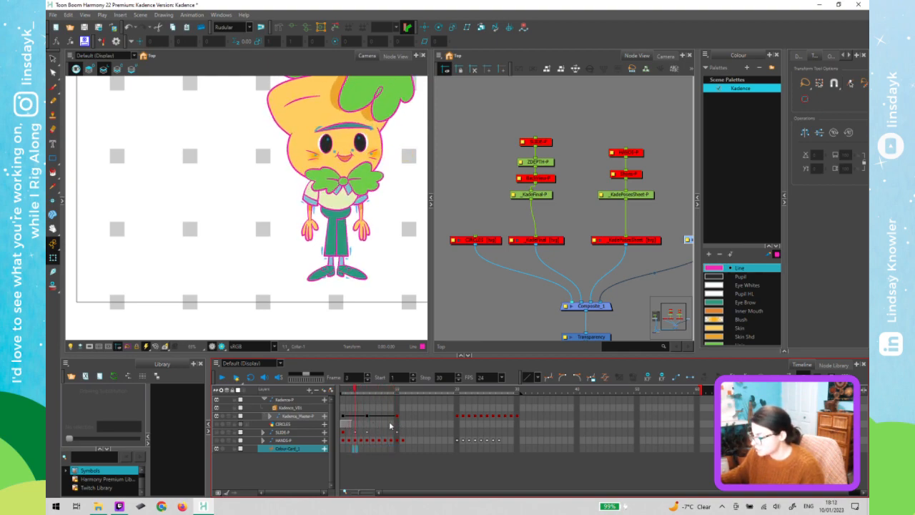
{"action": "key", "text": "period"}
{"action": "key", "text": "period"}
{"action": "key", "text": "period"}
{"action": "key", "text": "period"}
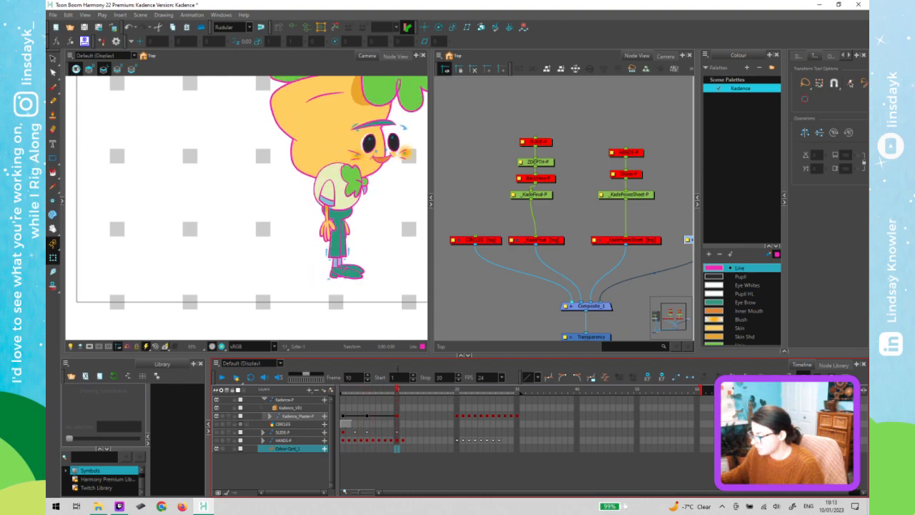
Select the peg controlling the whole head, starting from the forehead, and nudge it down slightly at frame 10
{"action": "left_click", "coordinate": [518, 207]}
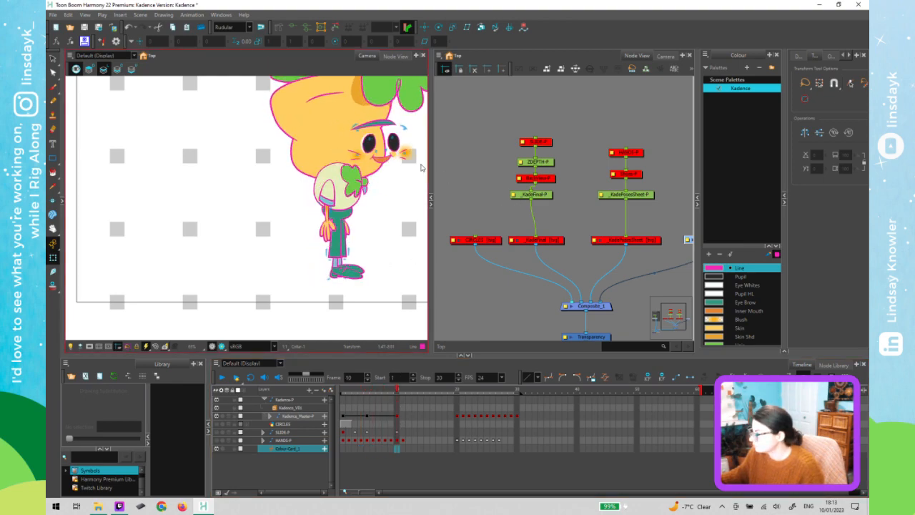
{"action": "left_click", "coordinate": [324, 134]}
{"action": "key", "text": "b"}
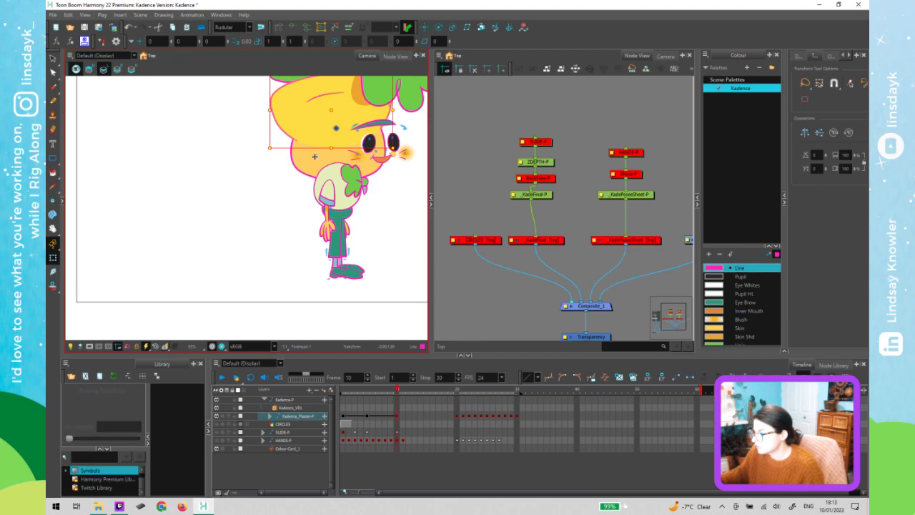
{"action": "key", "text": "b"}
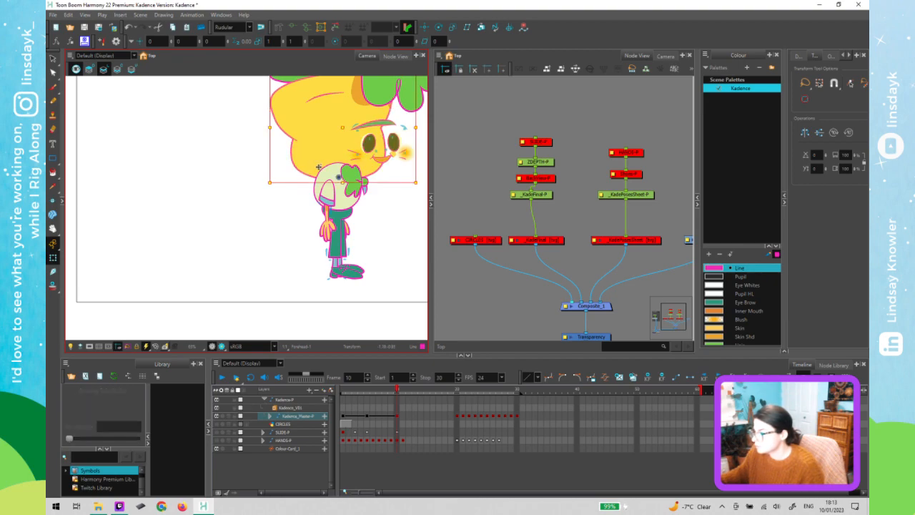
{"action": "key", "text": "b"}
{"action": "key", "text": "b"}
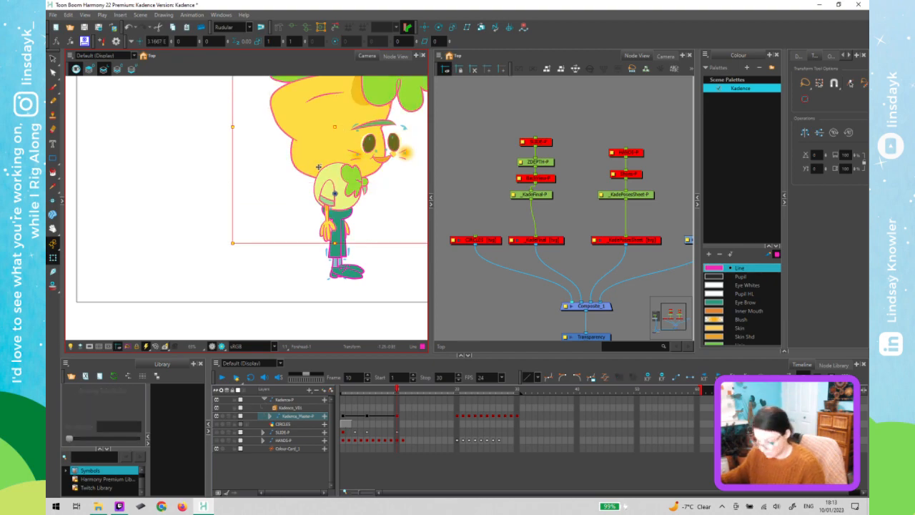
{"action": "key", "text": "shift+b"}
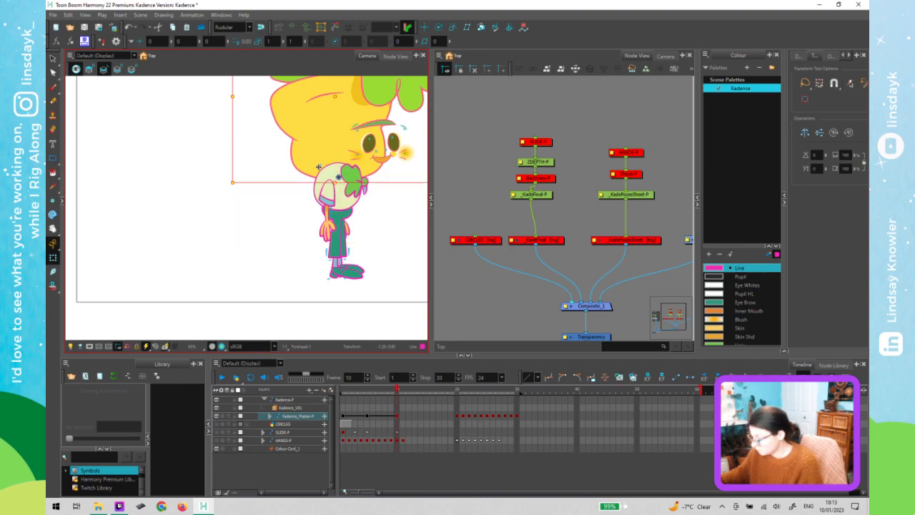
{"action": "key", "text": "Down"}
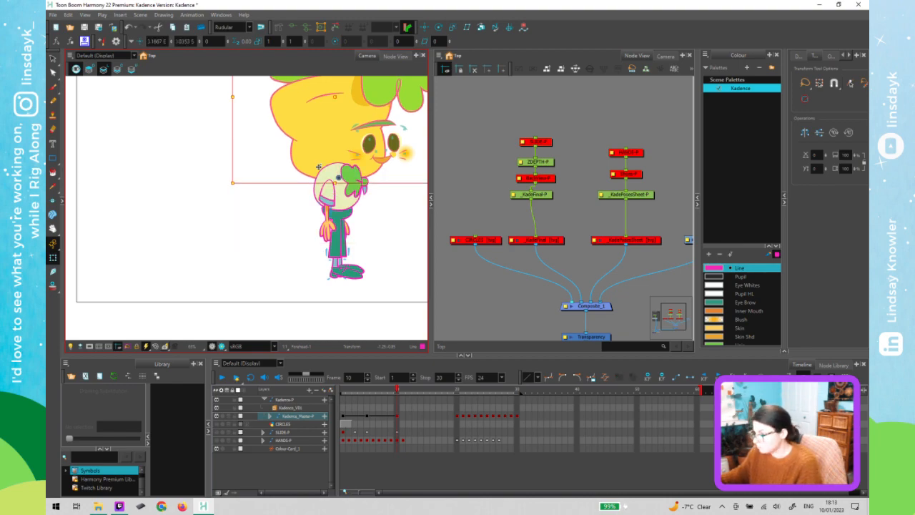
Nudge the head up slightly and bring it forward in Z depth in front of the shirt at frame 10, then deselect it
{"action": "key", "text": "Up"}
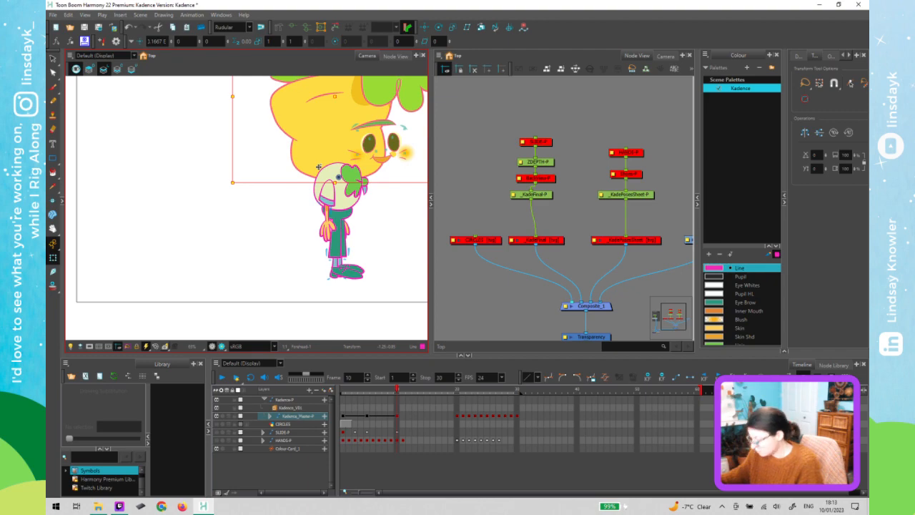
{"action": "key", "text": "alt+Down"}
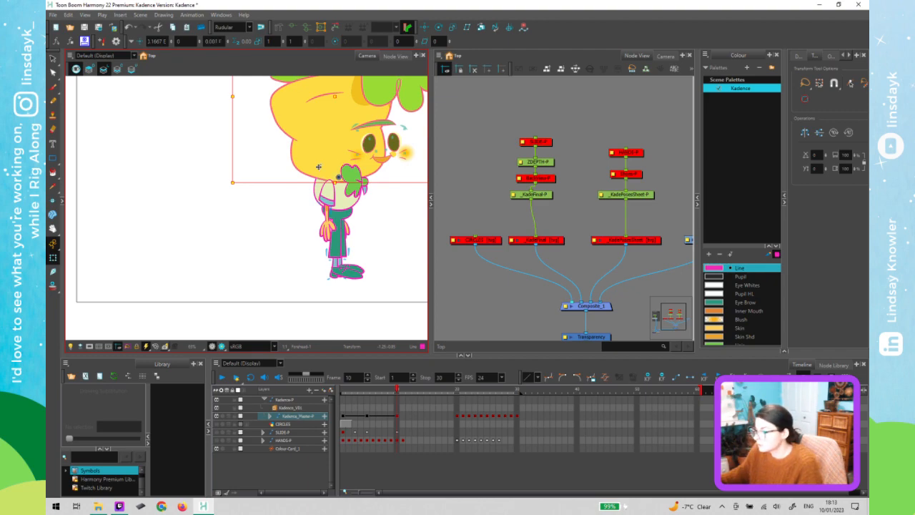
{"action": "left_click", "coordinate": [403, 333]}
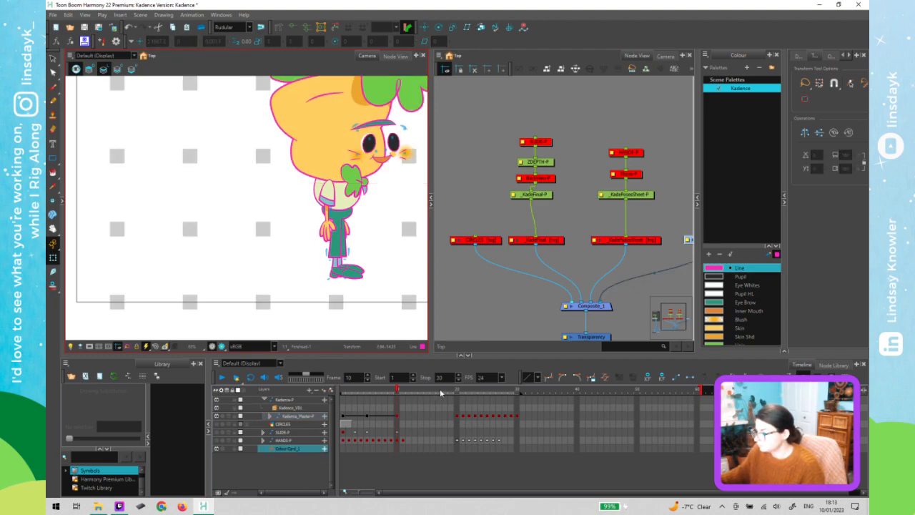
Examine the full turn frame by frame, going back from frame 10 to frame 1 and forward again
{"action": "key", "text": "comma"}
{"action": "key", "text": "comma"}
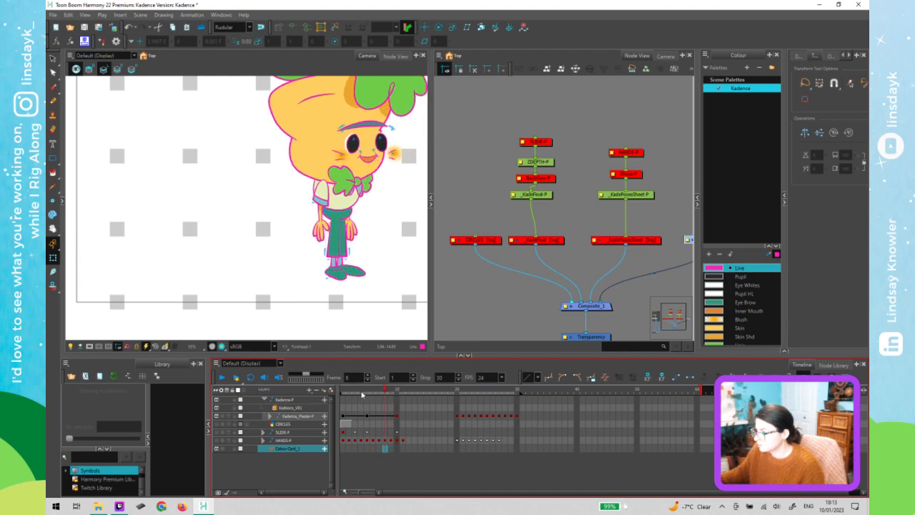
{"action": "key", "text": "comma"}
{"action": "key", "text": "comma"}
{"action": "key", "text": "comma"}
{"action": "key", "text": "comma"}
{"action": "key", "text": "comma"}
{"action": "key", "text": "comma"}
{"action": "key", "text": "comma"}
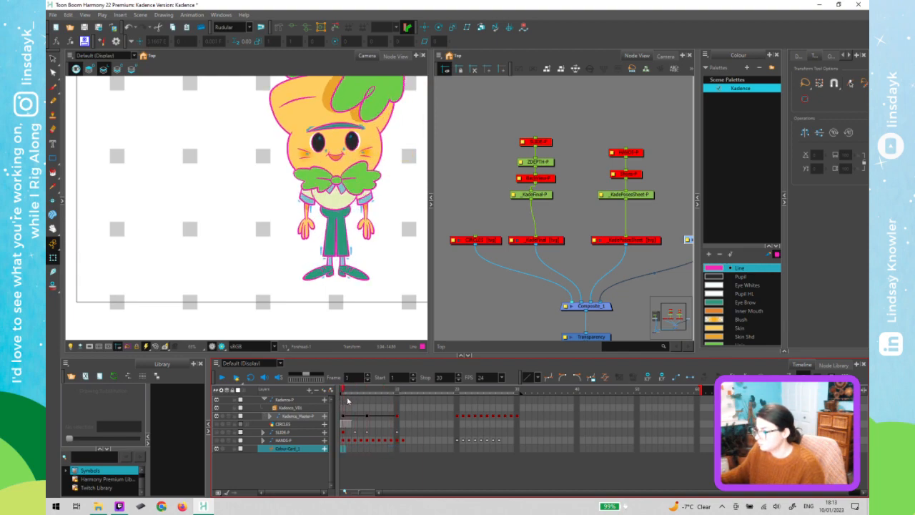
{"action": "key", "text": "period"}
{"action": "key", "text": "period"}
{"action": "key", "text": "period"}
{"action": "key", "text": "period"}
{"action": "key", "text": "period"}
{"action": "key", "text": "period"}
{"action": "key", "text": "period"}
{"action": "key", "text": "period"}
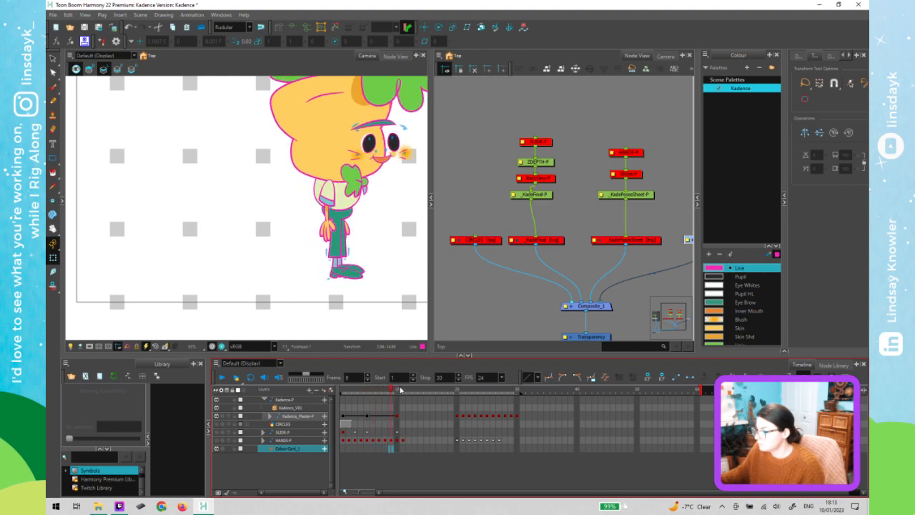
Return to frame 1 and save the scene
{"action": "left_click_drag", "start_coordinate": [400, 390], "coordinate": [332, 399]}
{"action": "left_click", "coordinate": [206, 286]}
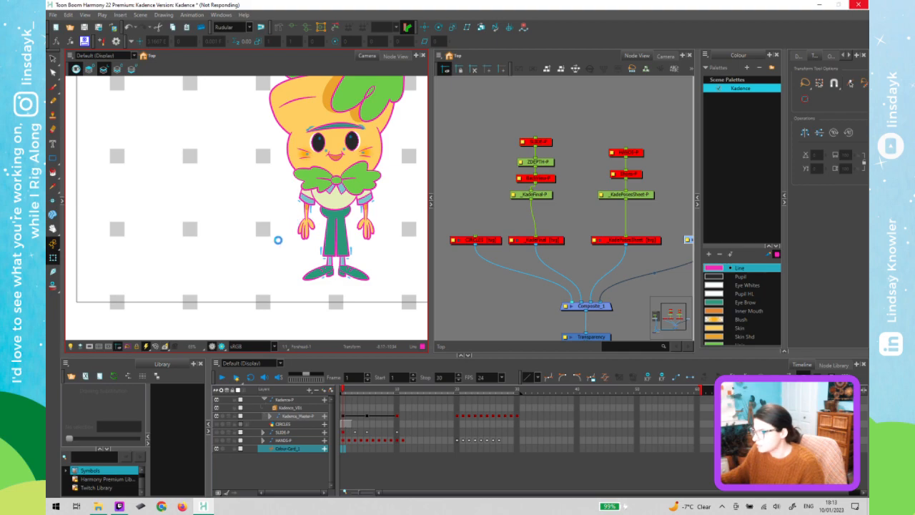
Examine the whole character within the camera frame while flipping through the first few frames of the turn
{"action": "scroll", "coordinate": [248, 244], "scroll_direction": "down", "scroll_amount": 3}
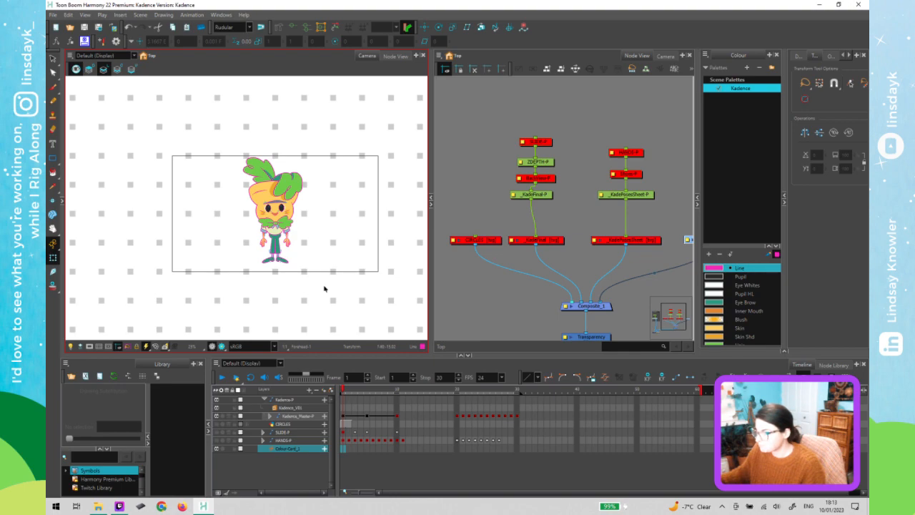
{"action": "left_click", "coordinate": [351, 390]}
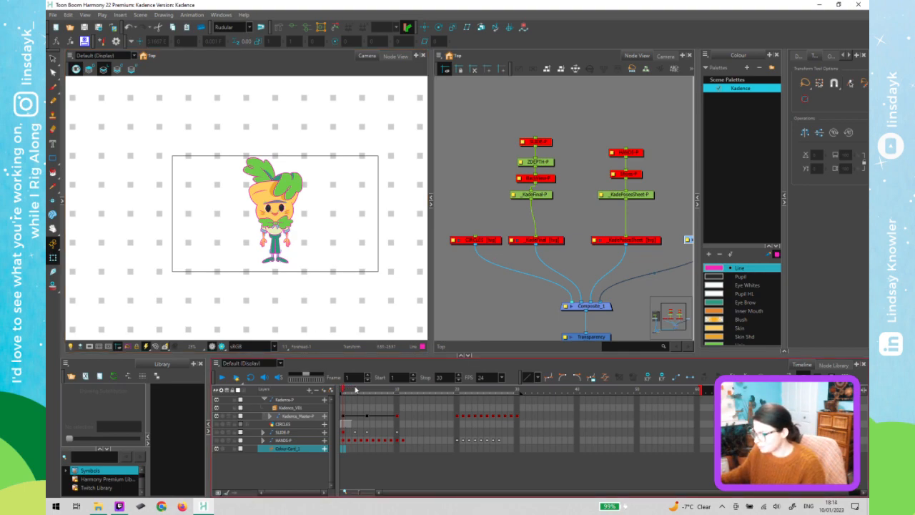
{"action": "key", "text": "period"}
{"action": "key", "text": "period"}
{"action": "key", "text": "comma"}
{"action": "key", "text": "comma"}
{"action": "key", "text": "comma"}
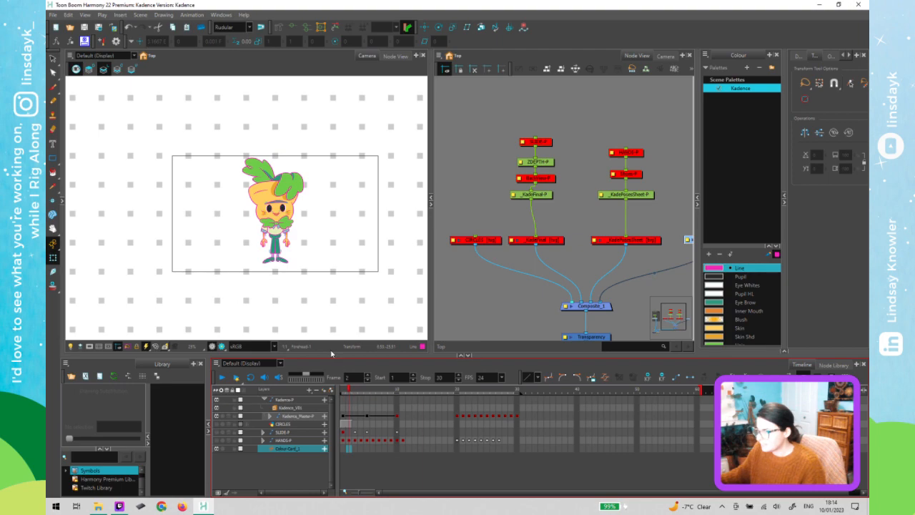
{"action": "left_click", "coordinate": [321, 315]}
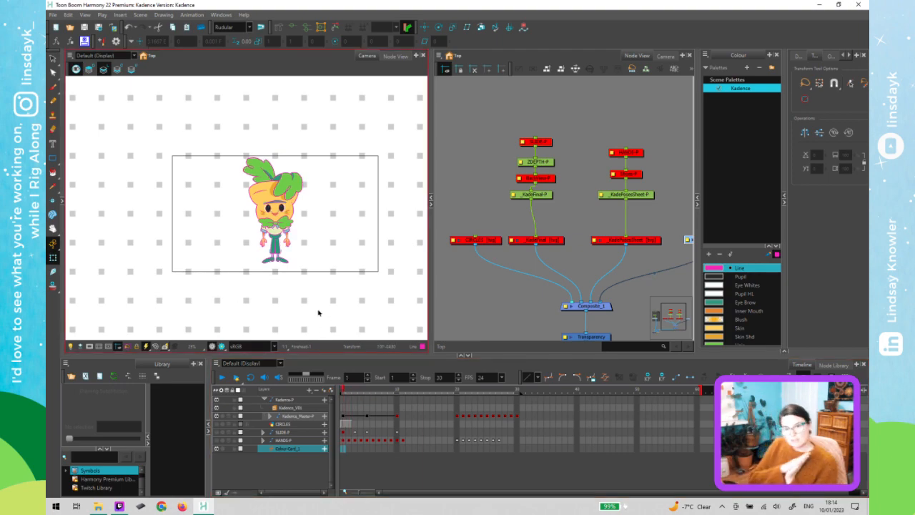